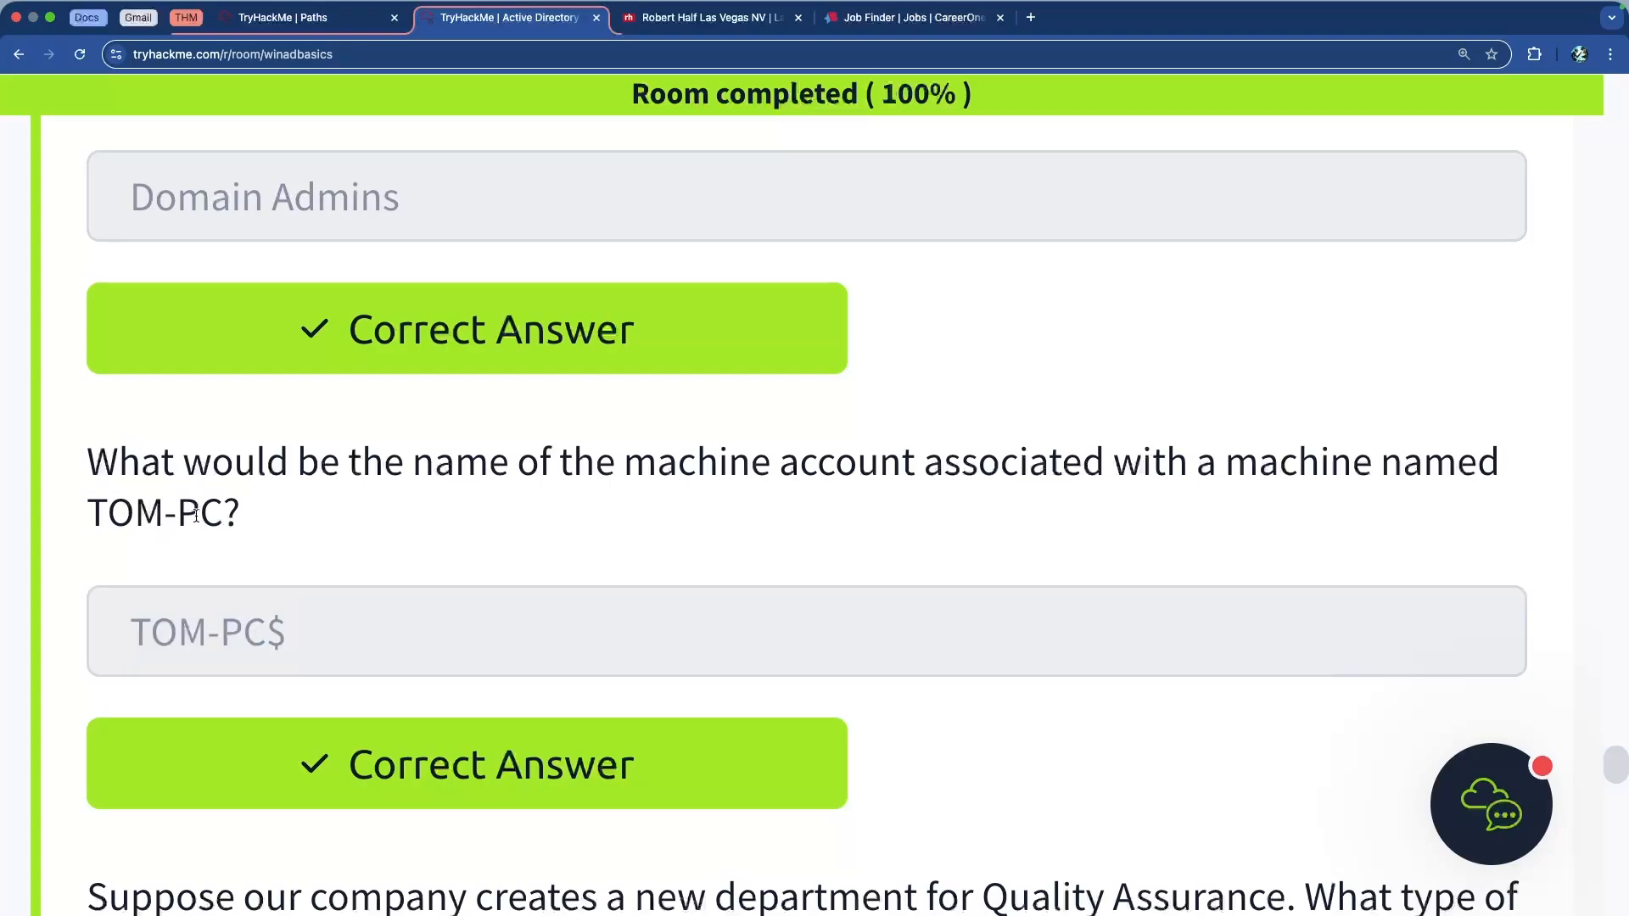
Highlight the TOM-PC$ answer and the Quality Assurance question in the room text
drag(293, 634, 126, 626)
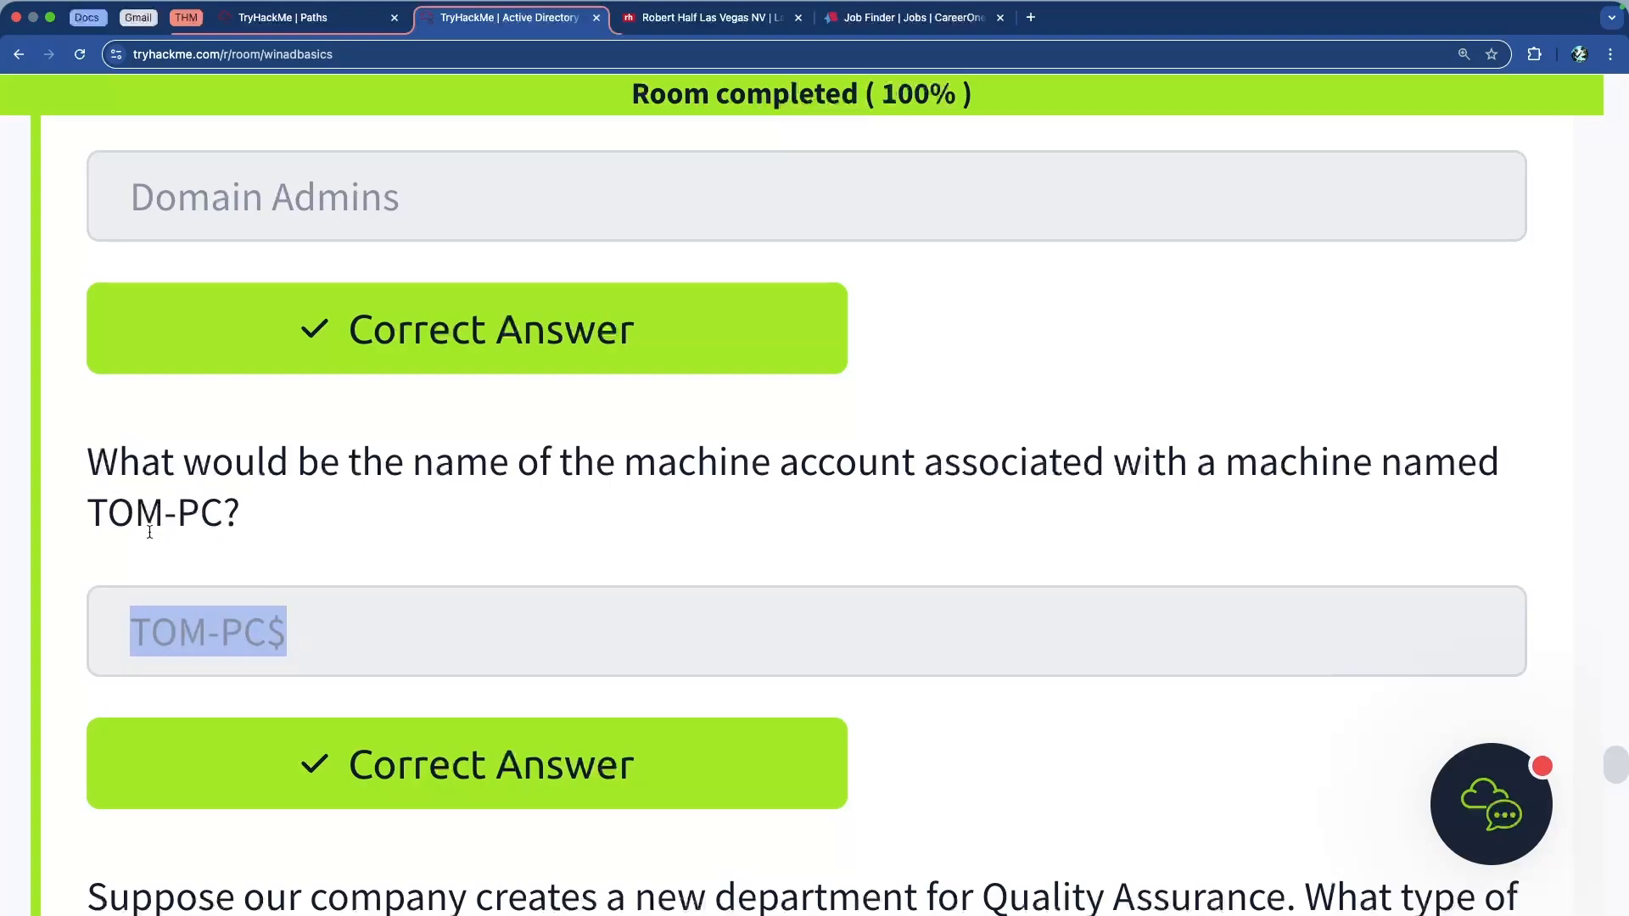
drag(226, 511, 79, 506)
scroll(85, 502, down, 6)
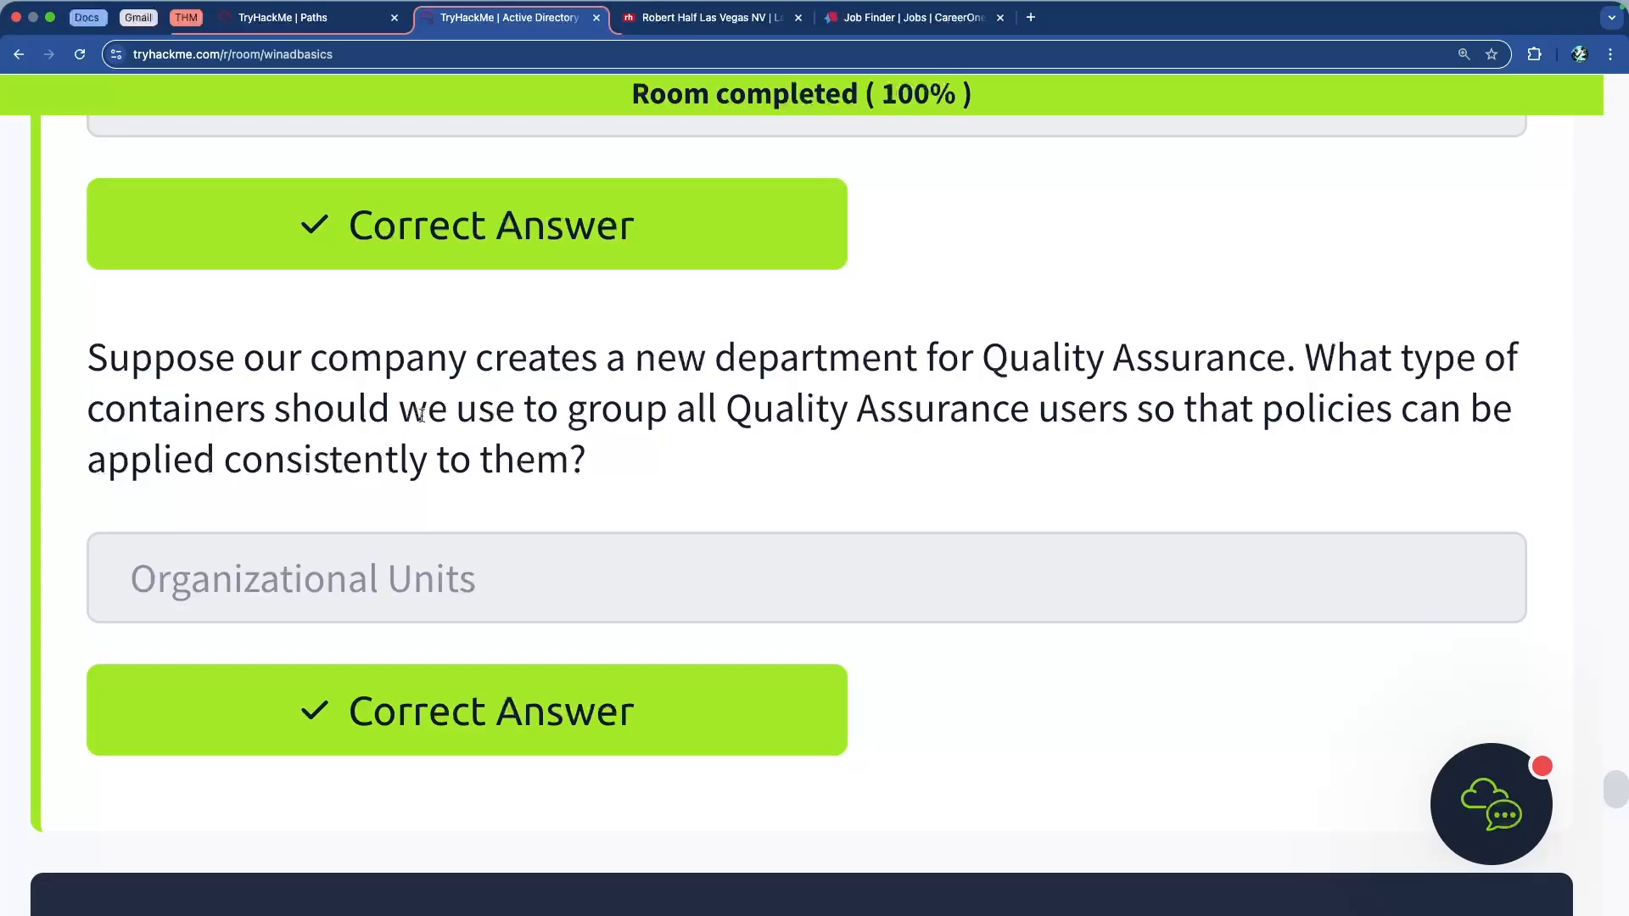
drag(185, 408, 742, 459)
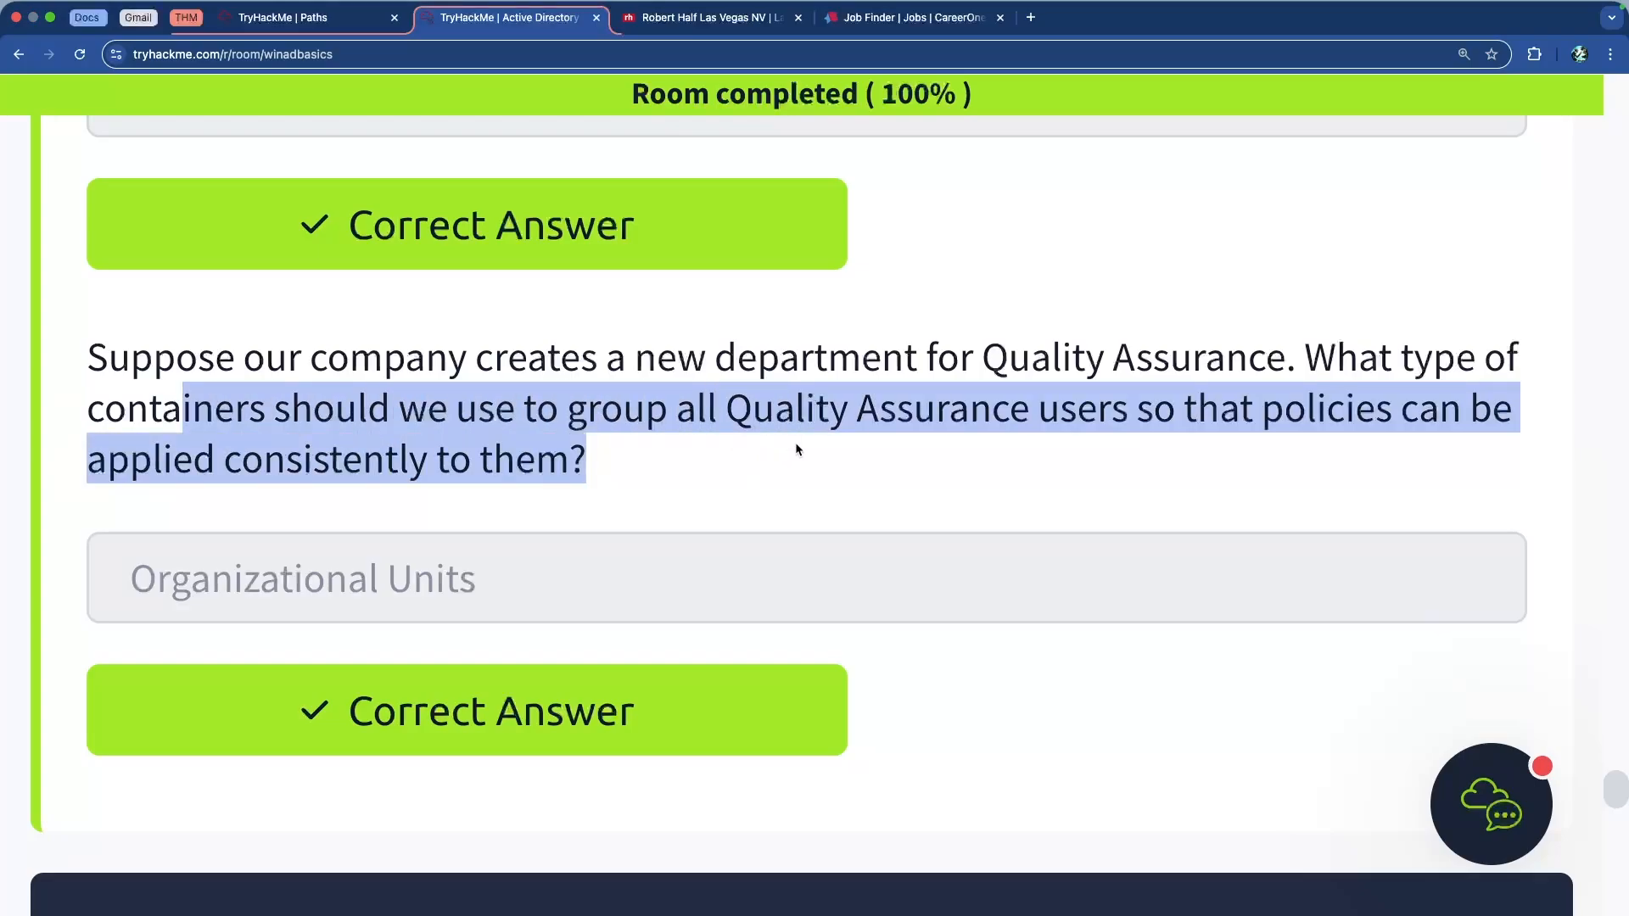
click(715, 443)
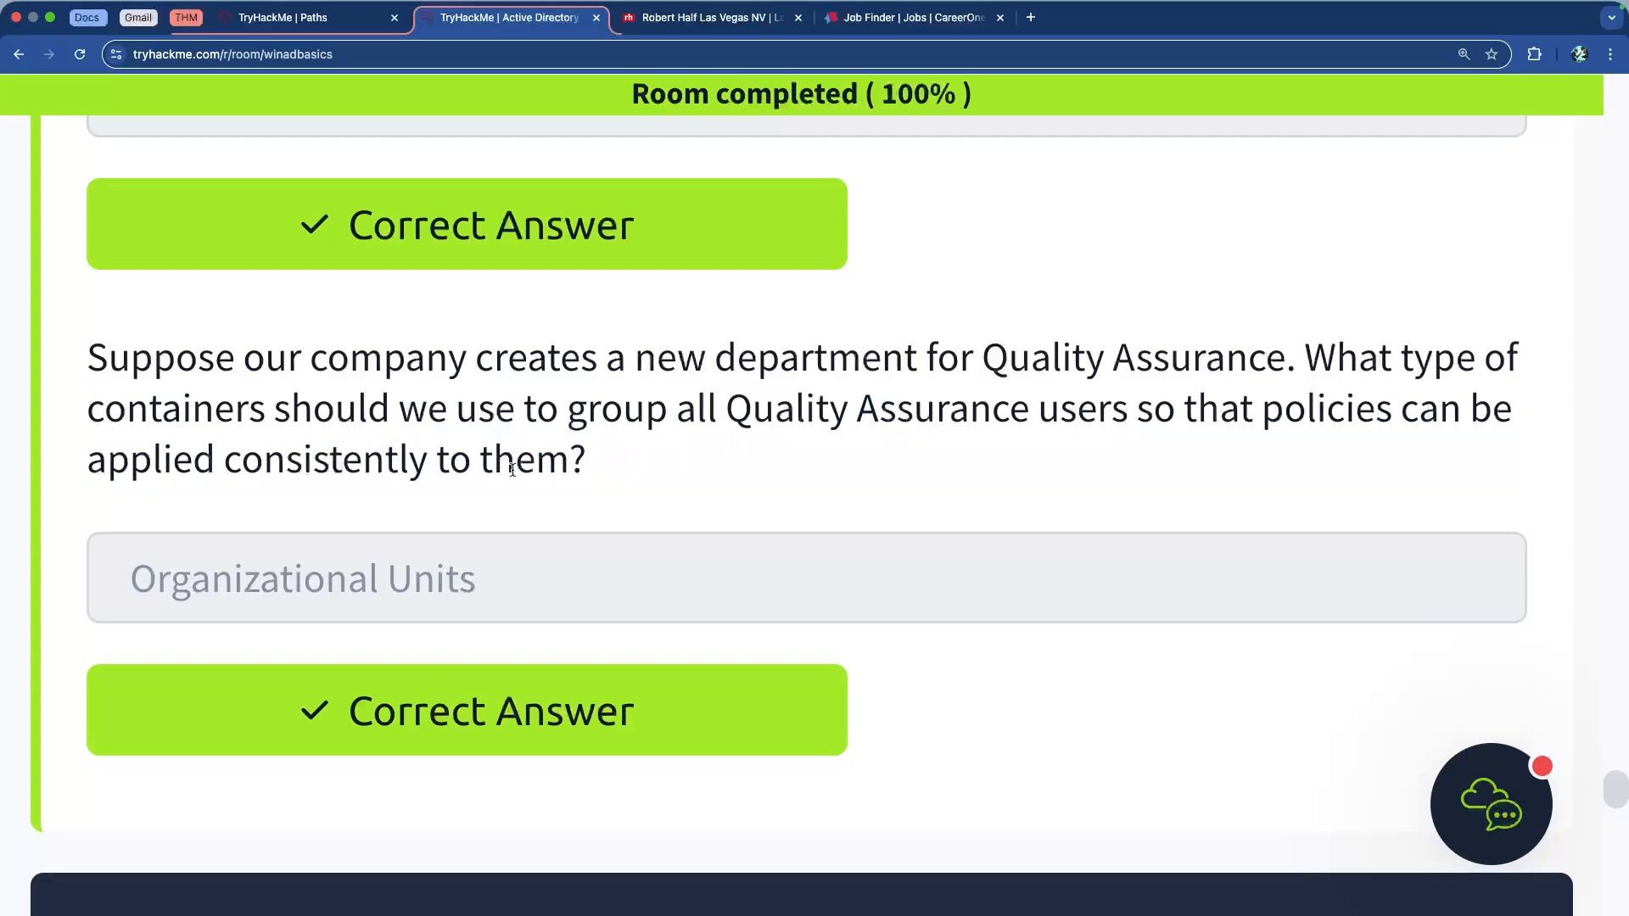
drag(568, 463, 86, 374)
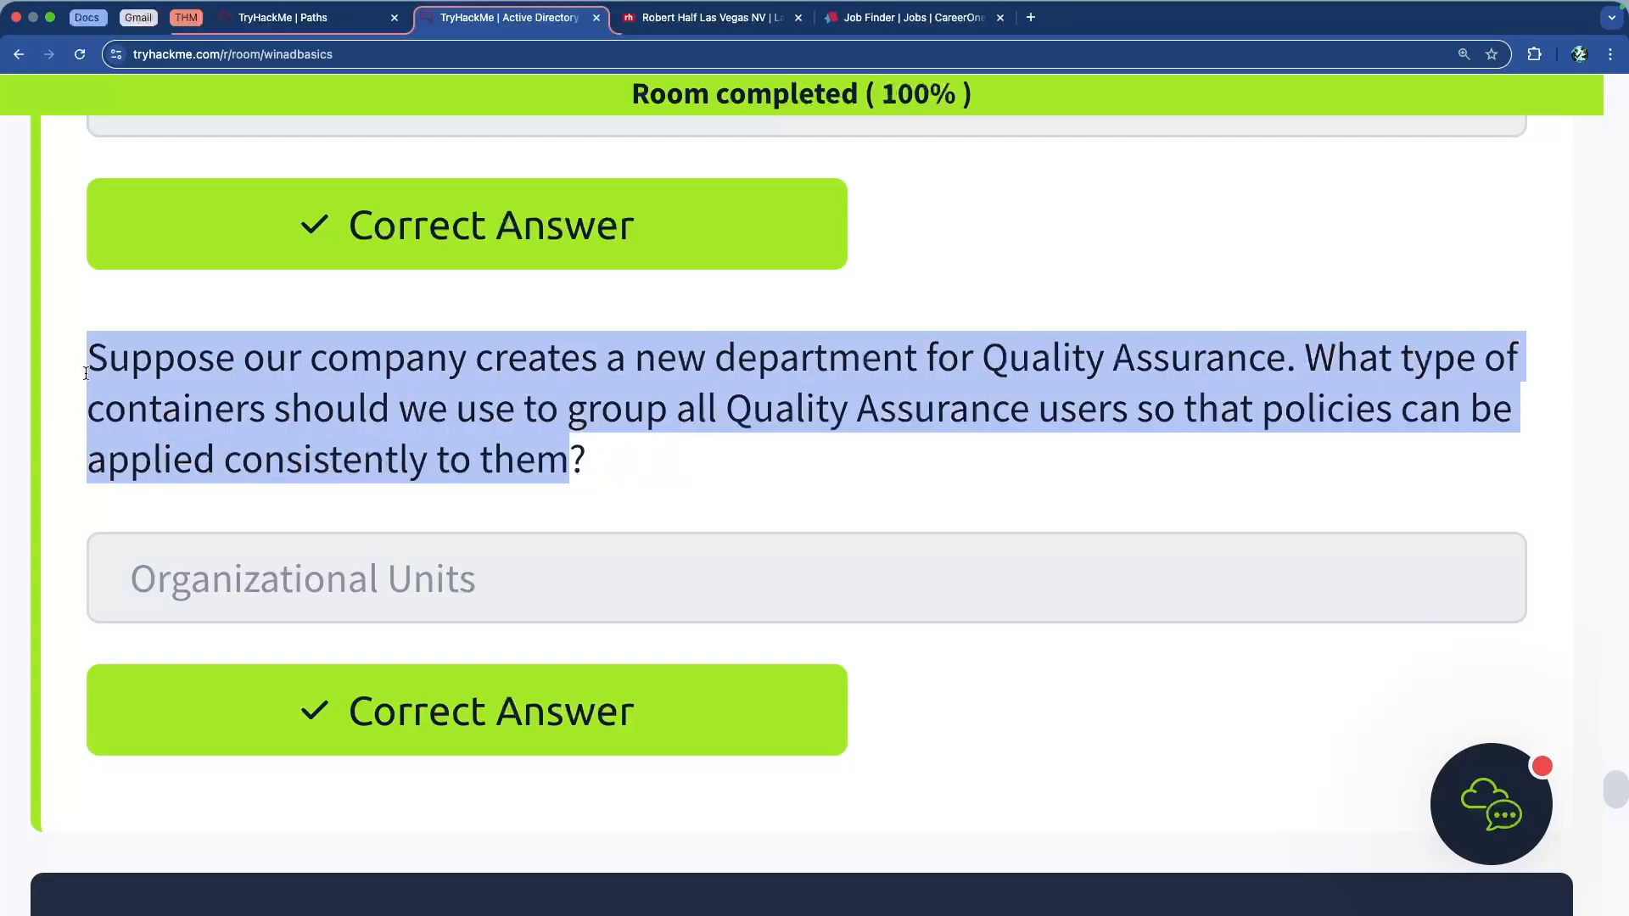
click(280, 402)
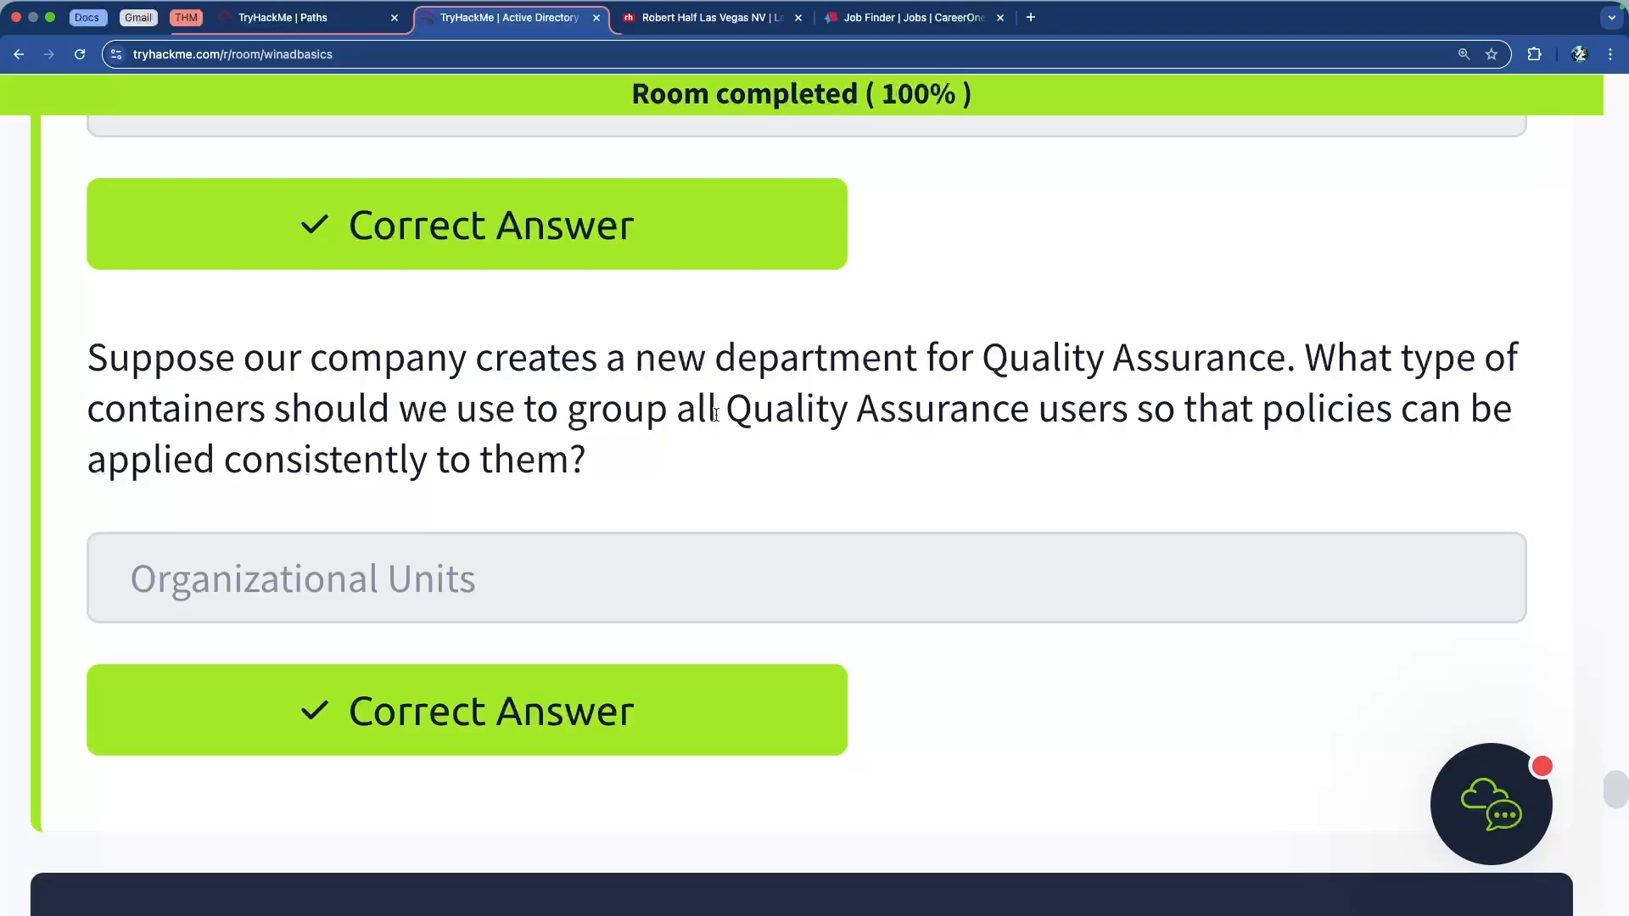
drag(336, 408, 1147, 427)
triple_click(1193, 405)
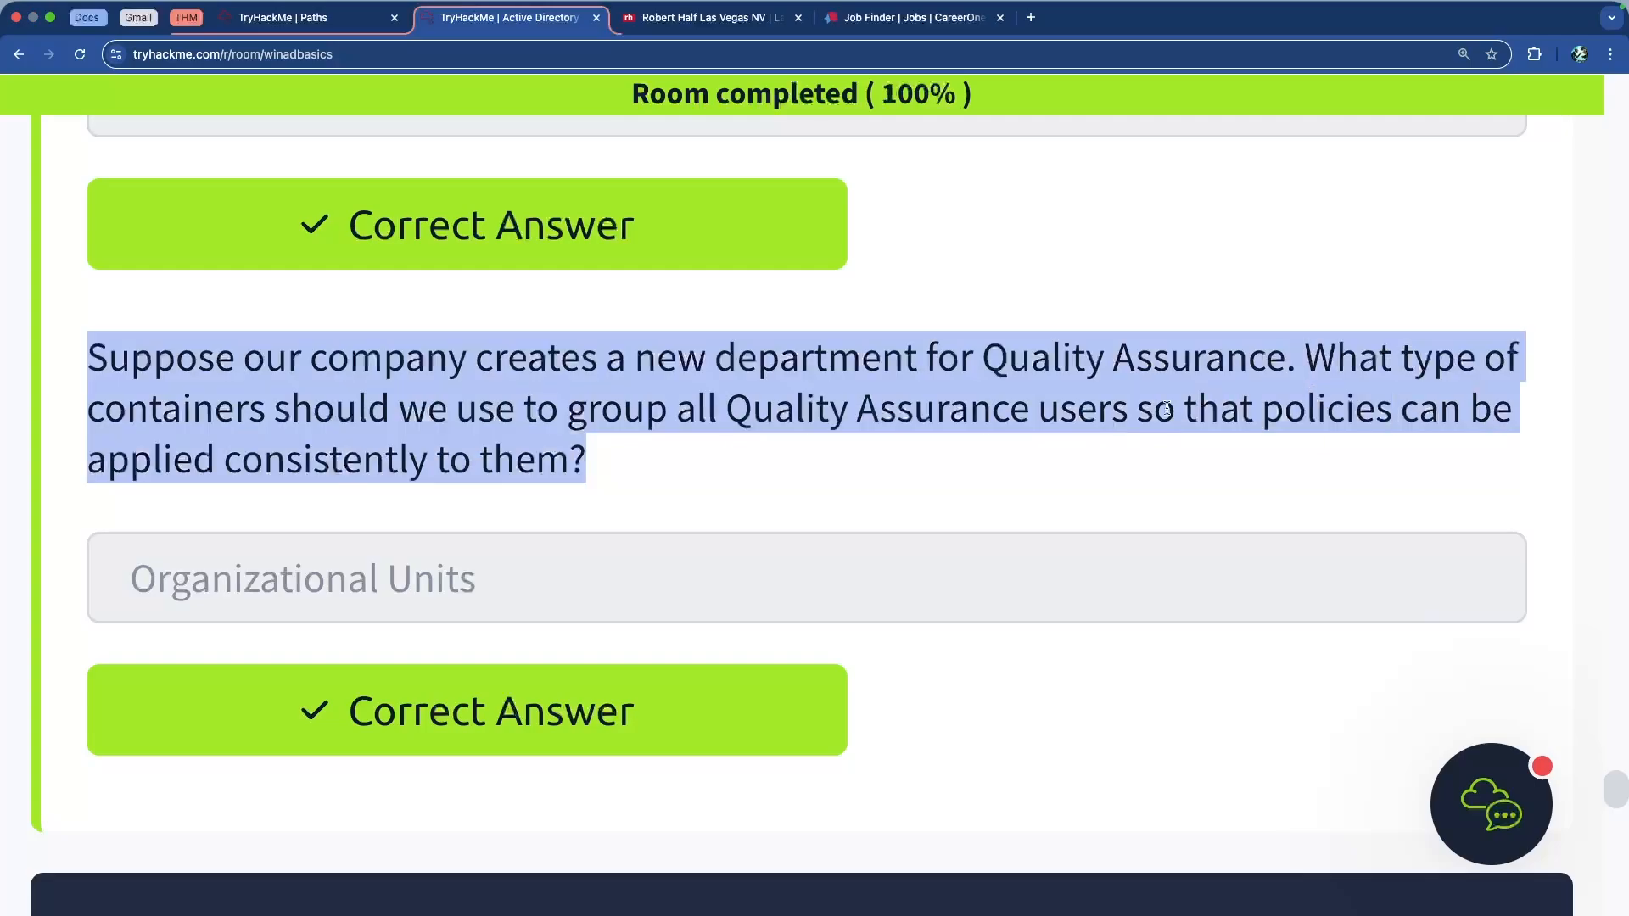
Read the passage on OUs applying policies and granting permissions
scroll(417, 469, up, 10)
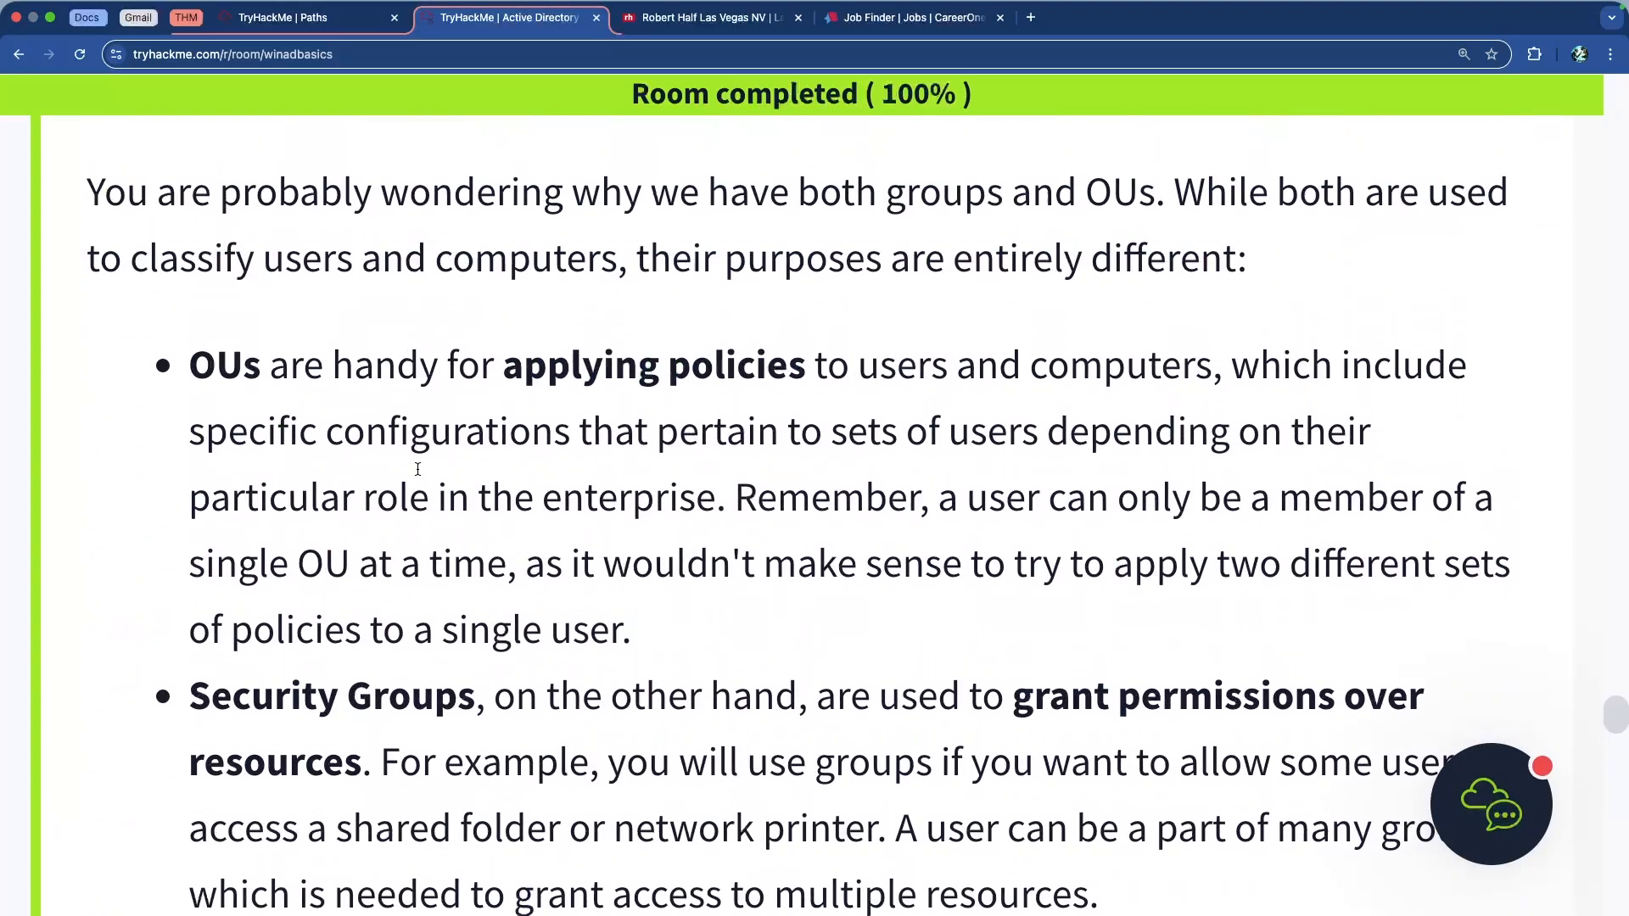
drag(218, 368, 846, 369)
click(846, 368)
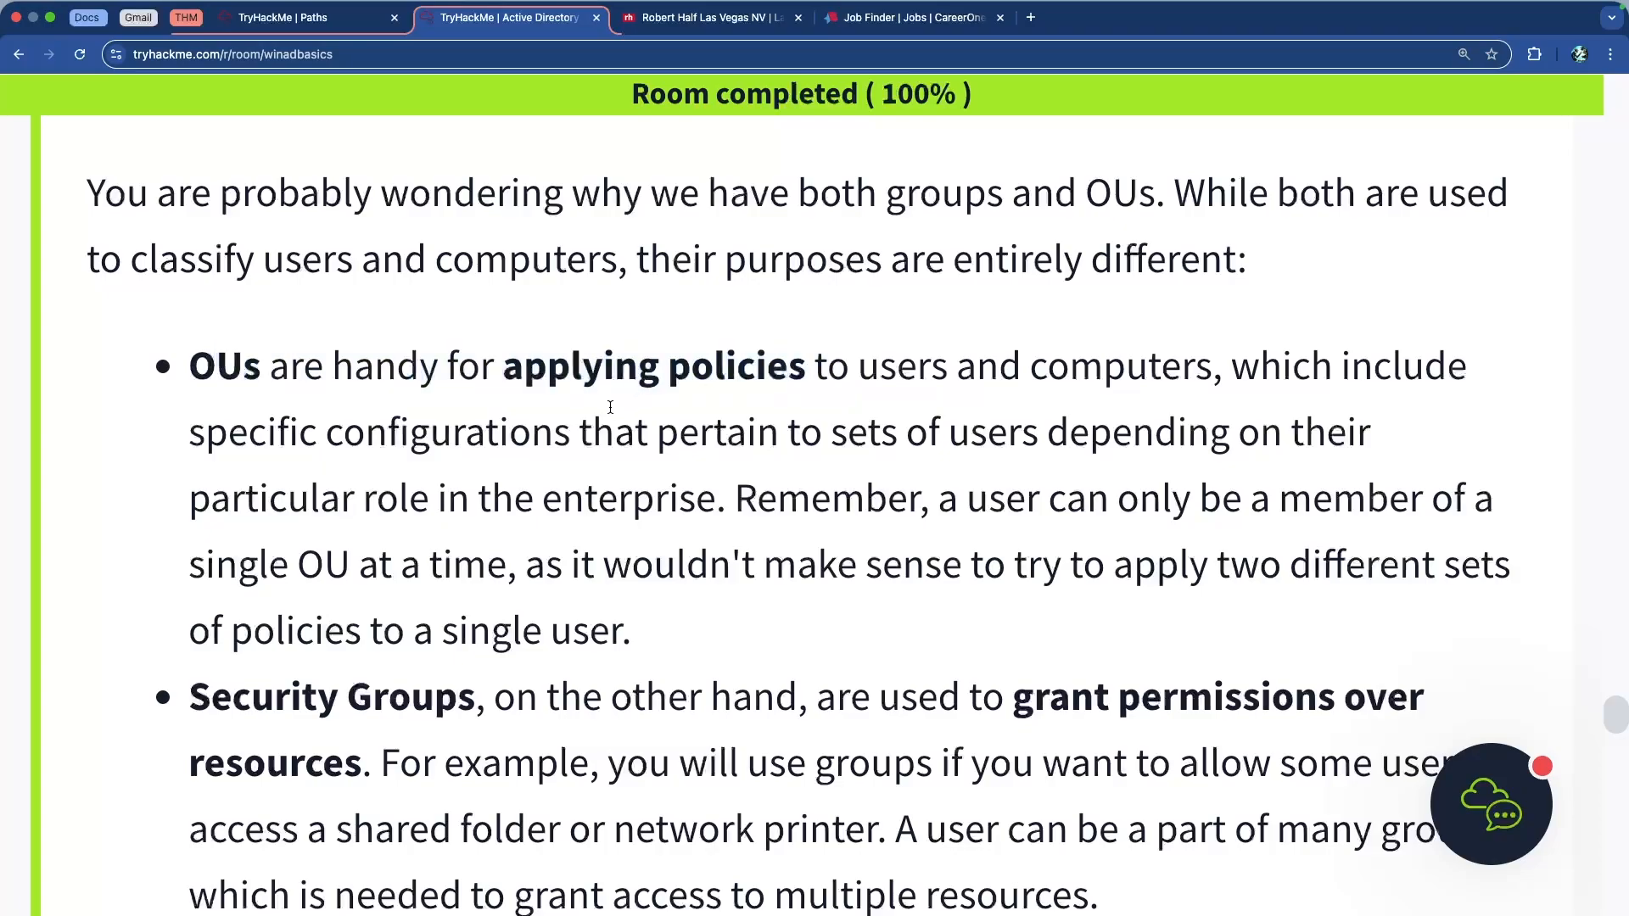
scroll(846, 368, down, 5)
drag(962, 390, 1248, 399)
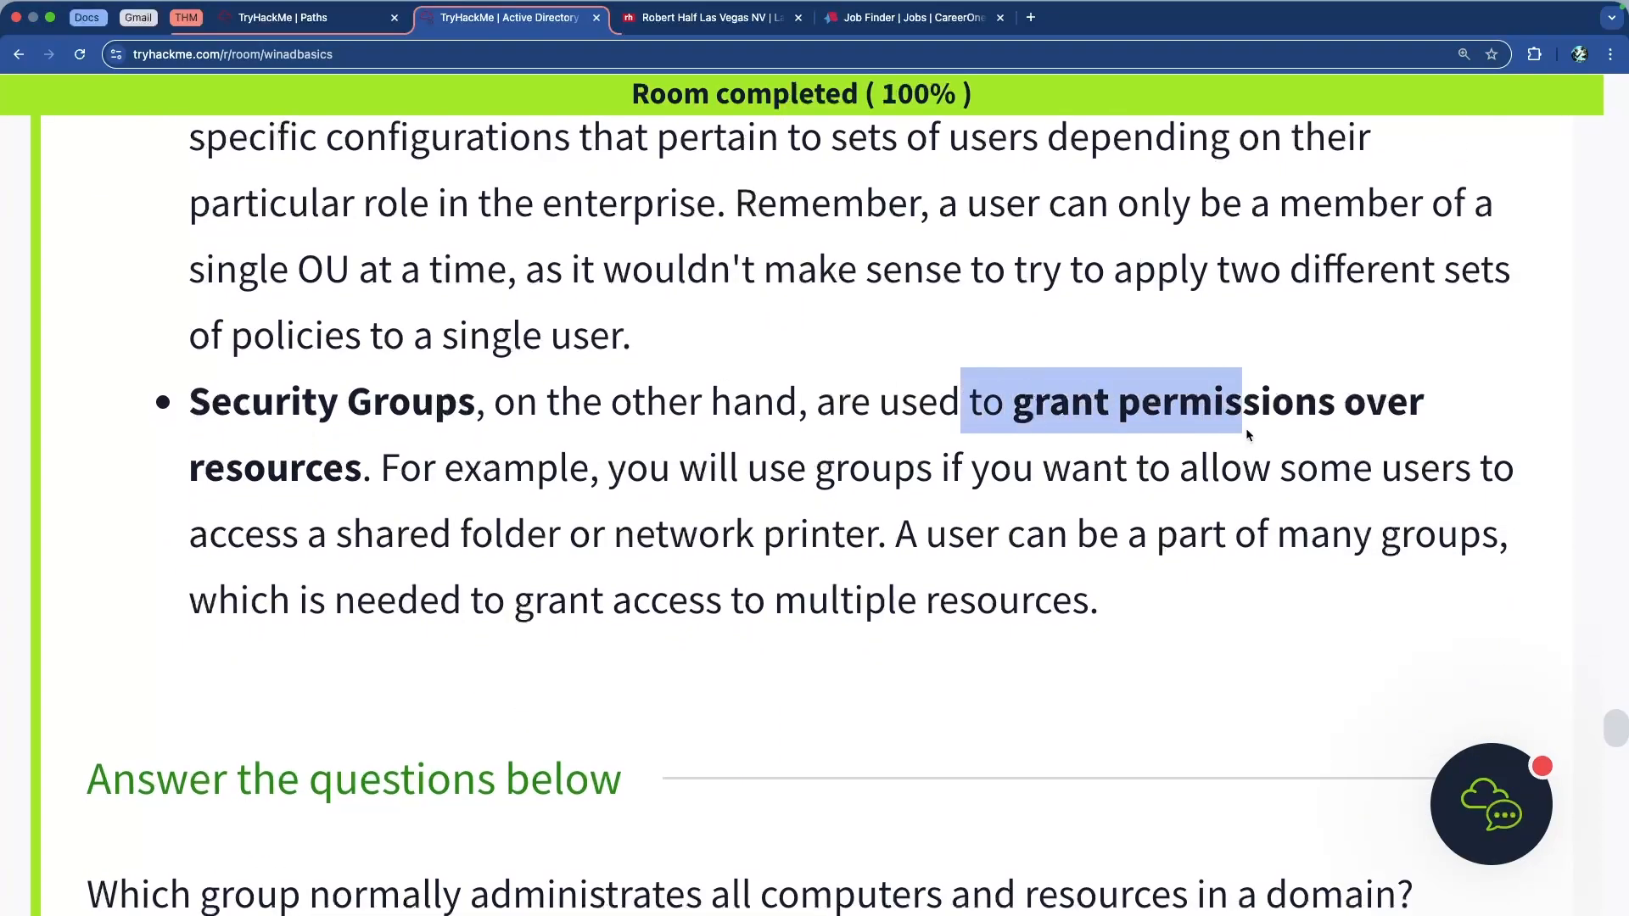
click(635, 445)
scroll(594, 443, up, 2)
scroll(594, 443, down, 20)
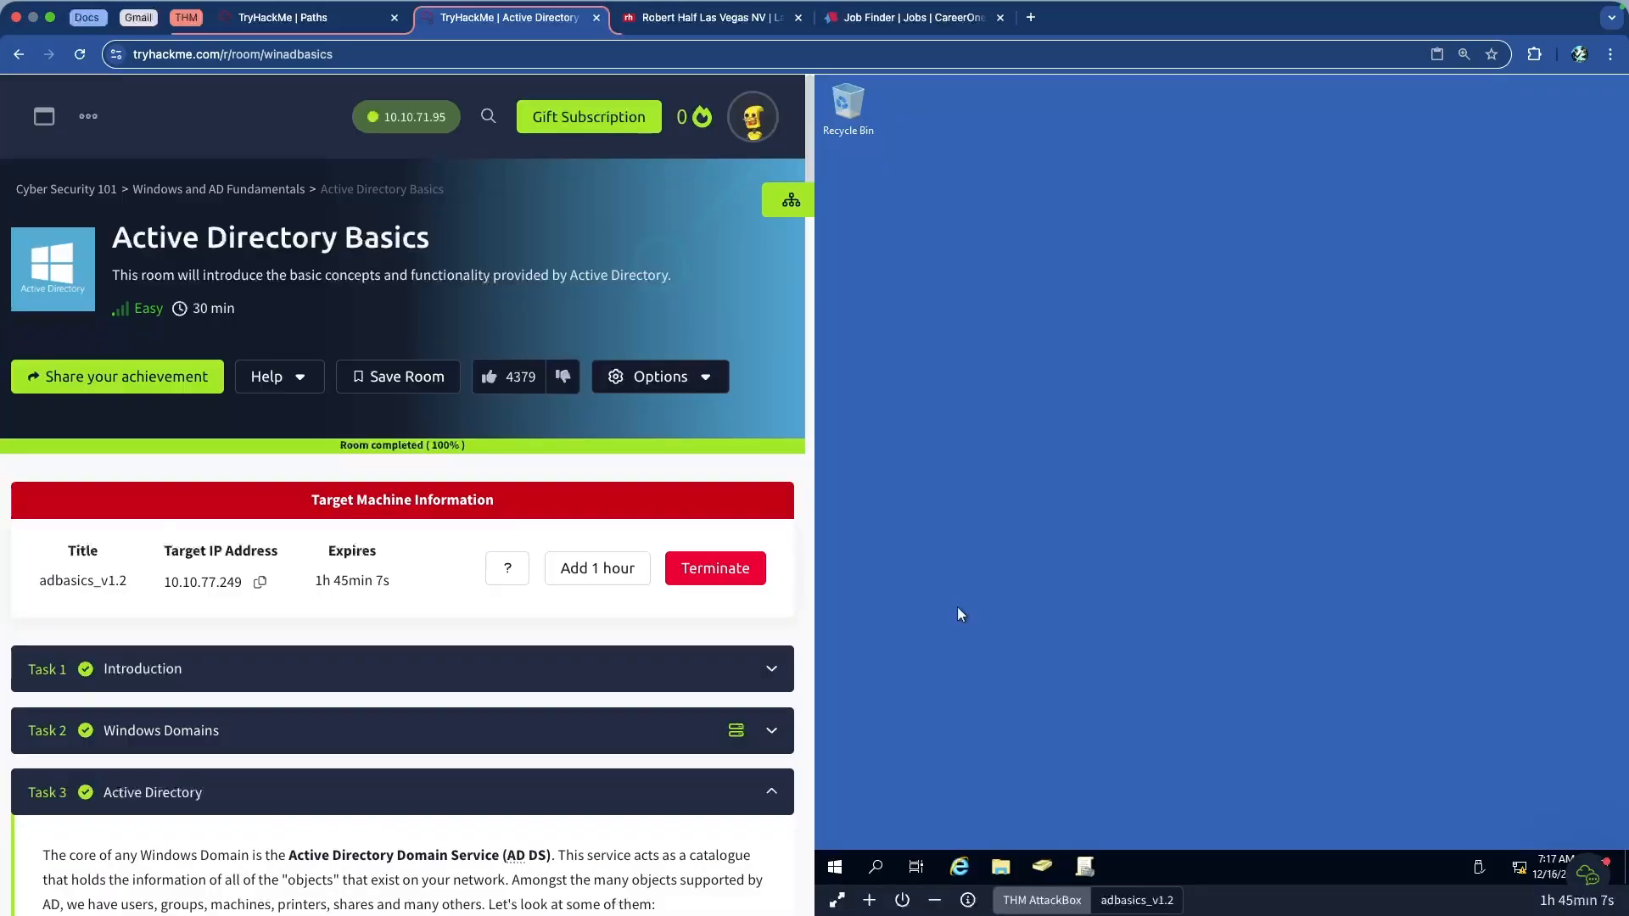
Search 'active' and launch Active Directory Users and Computers
click(876, 867)
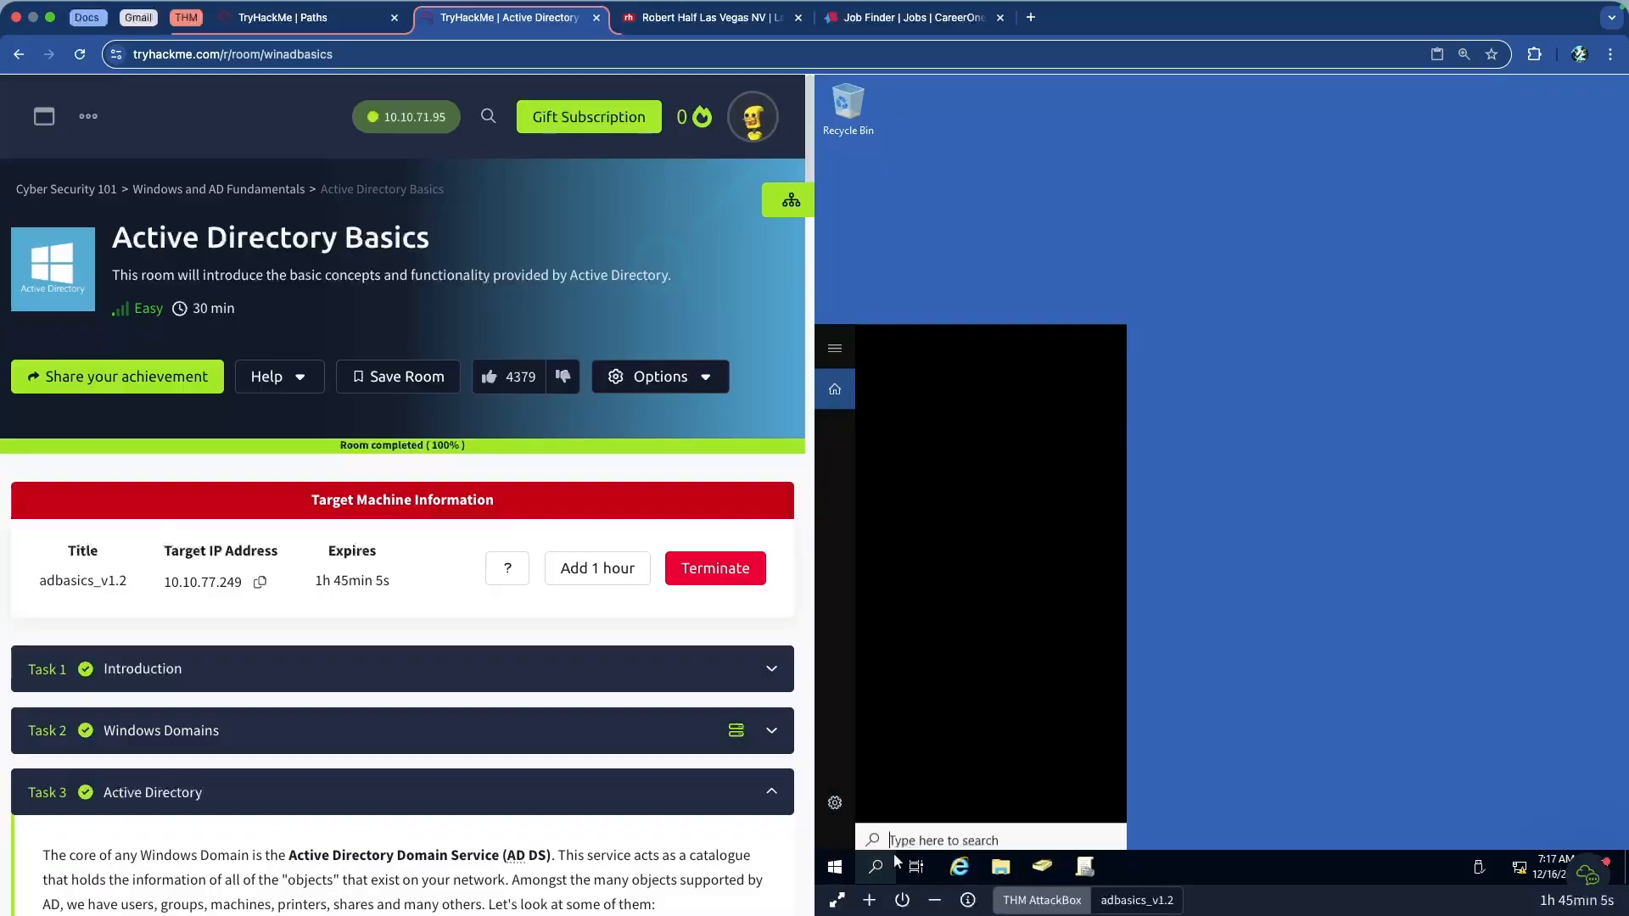
text(active)
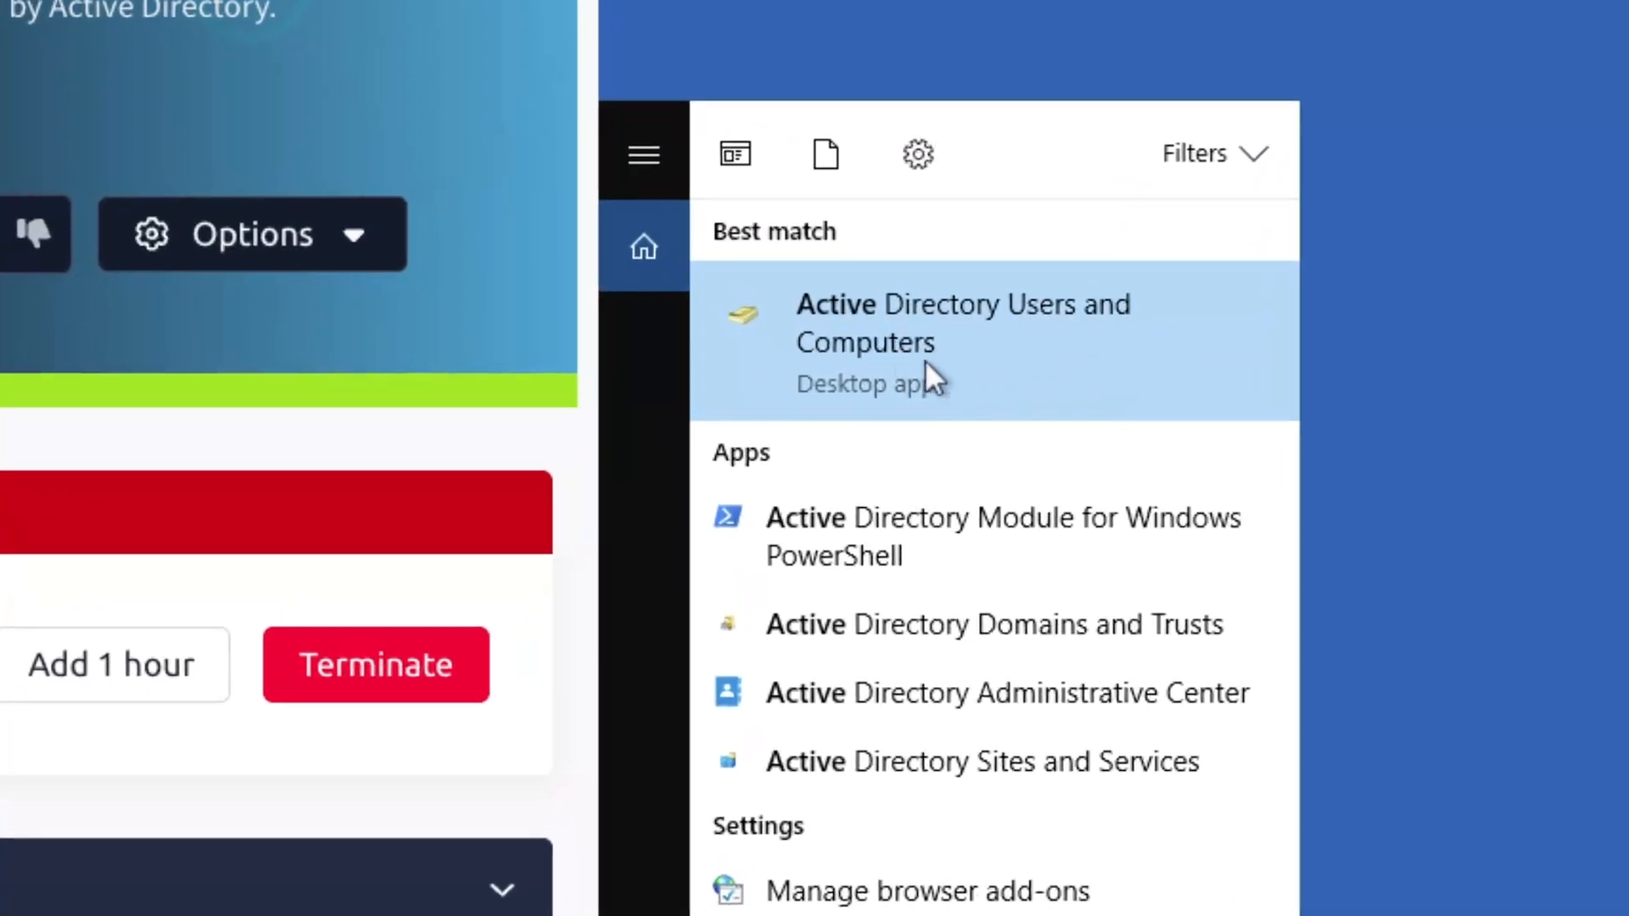
click(1018, 343)
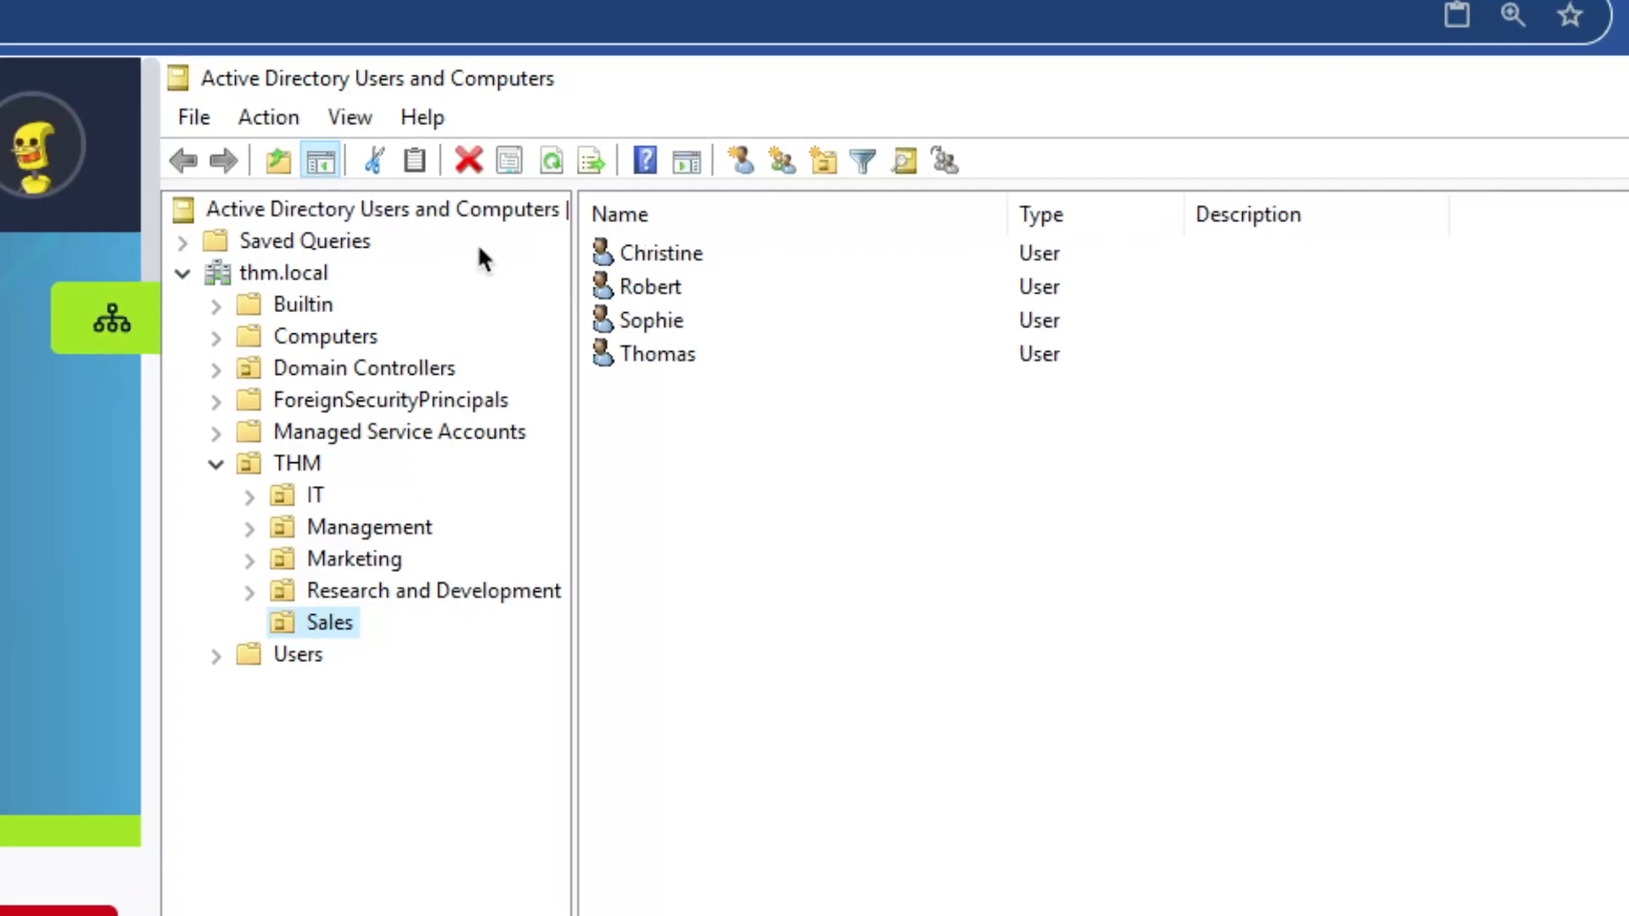
click(292, 270)
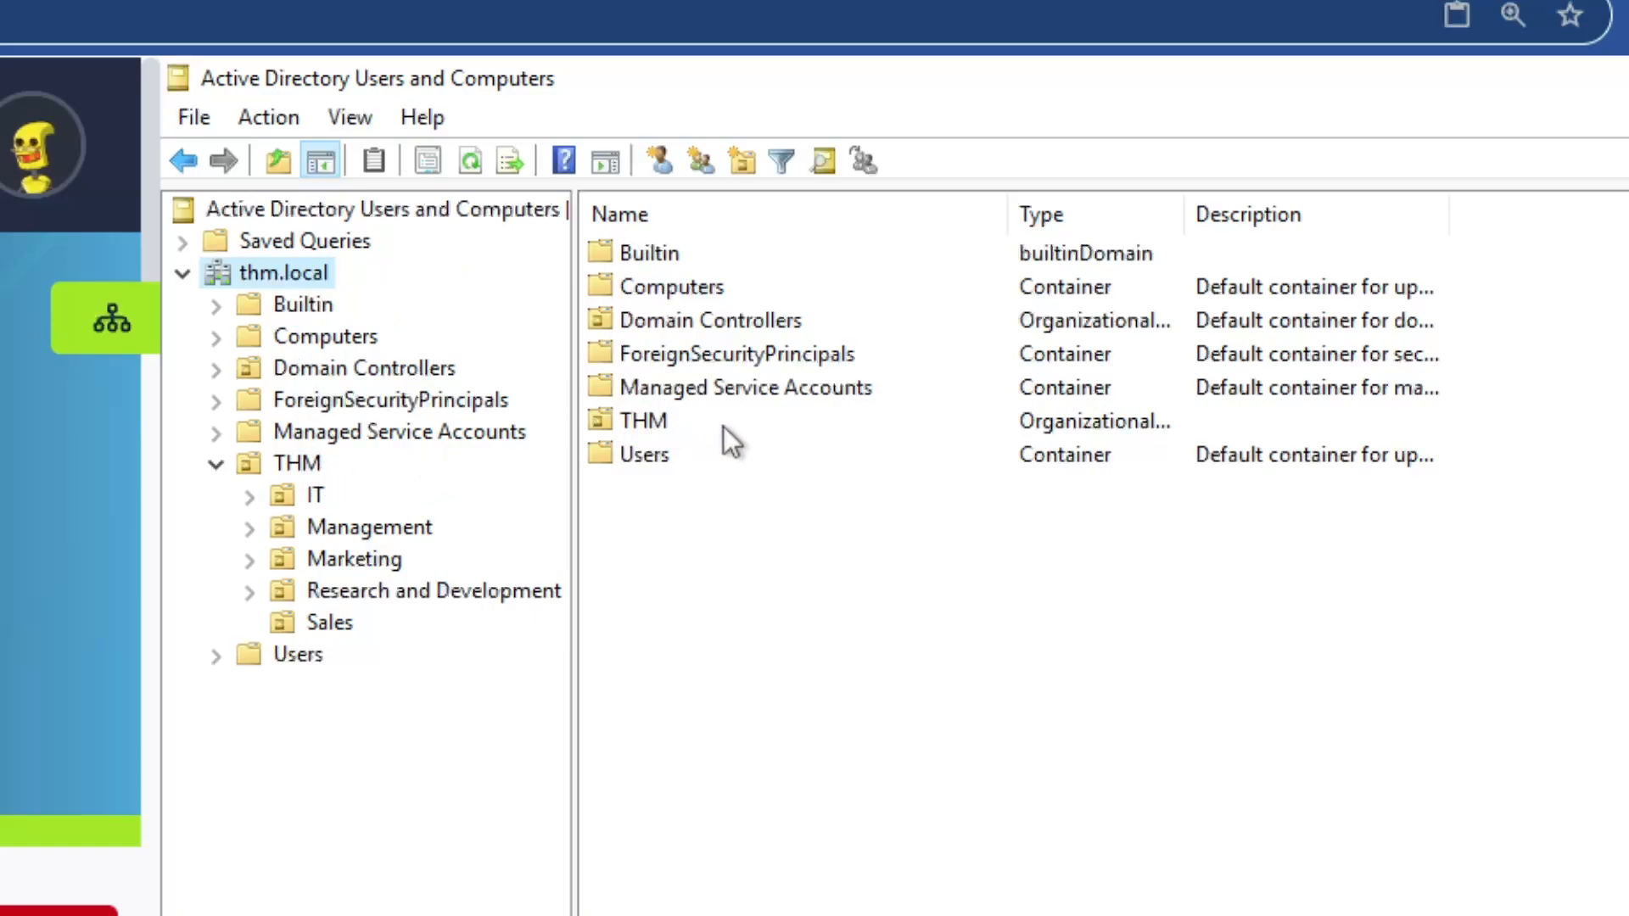
double_click(677, 422)
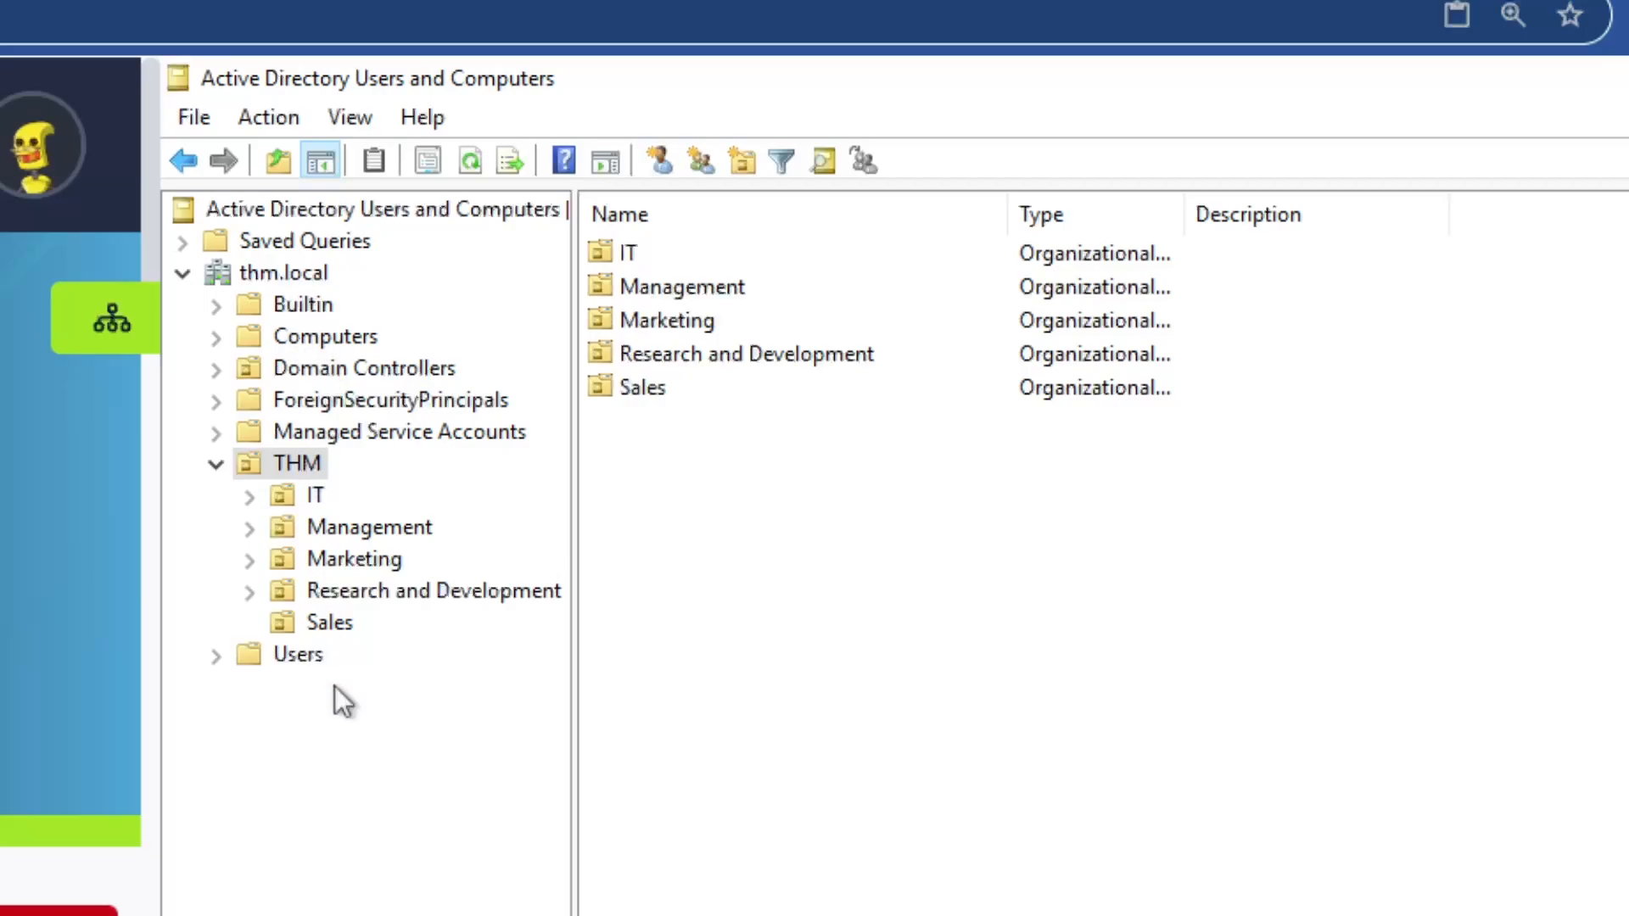
click(313, 660)
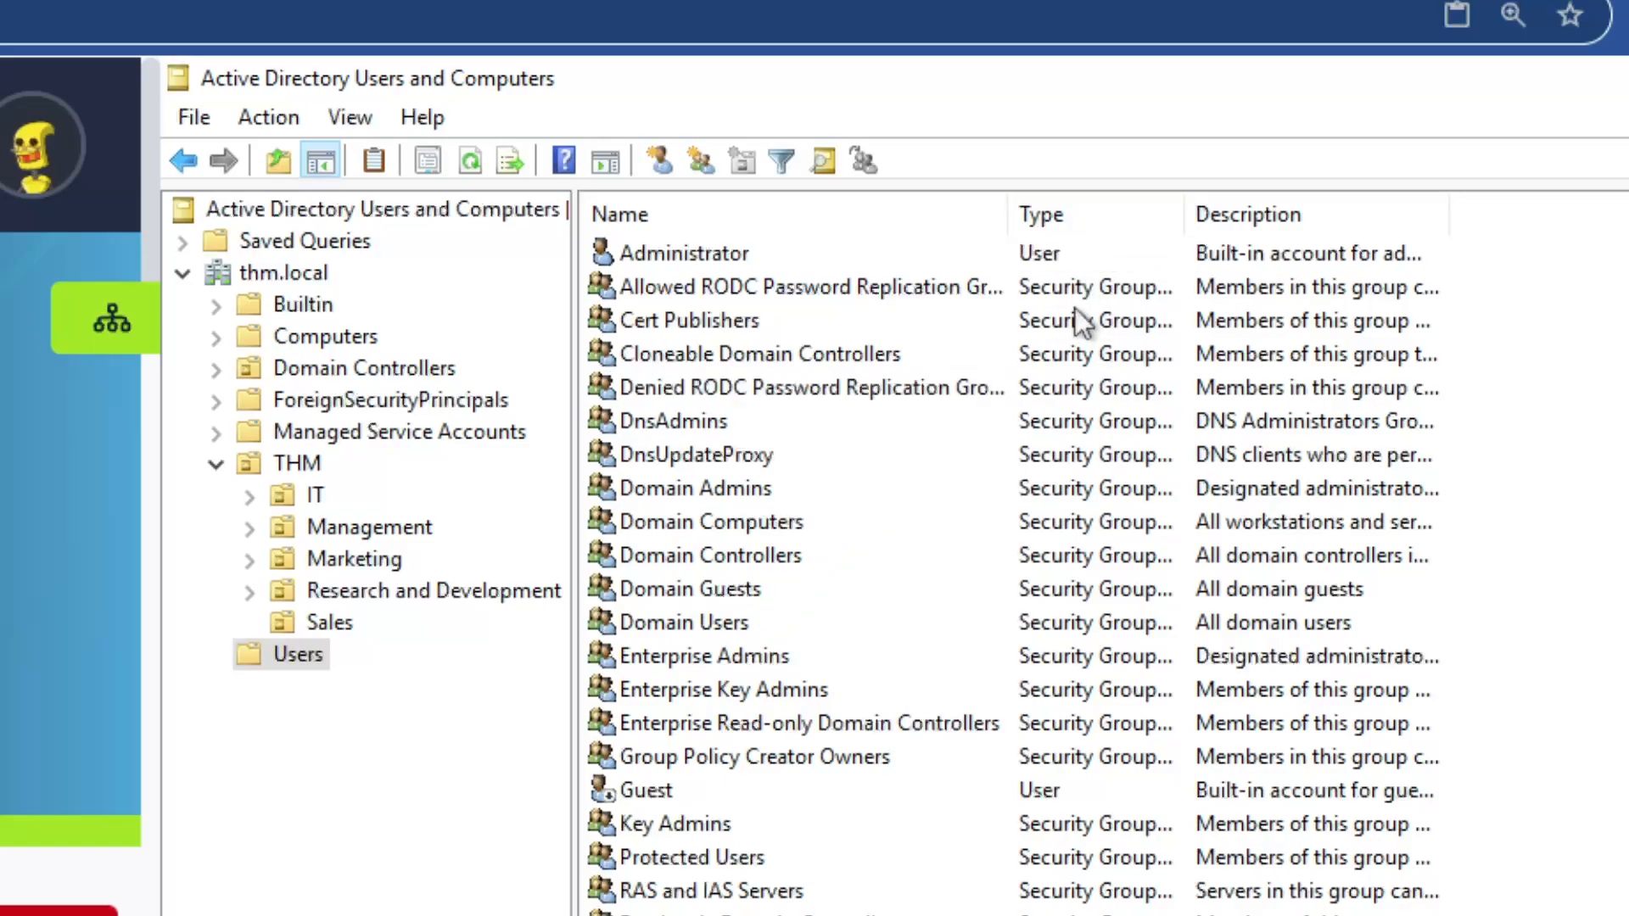
click(726, 250)
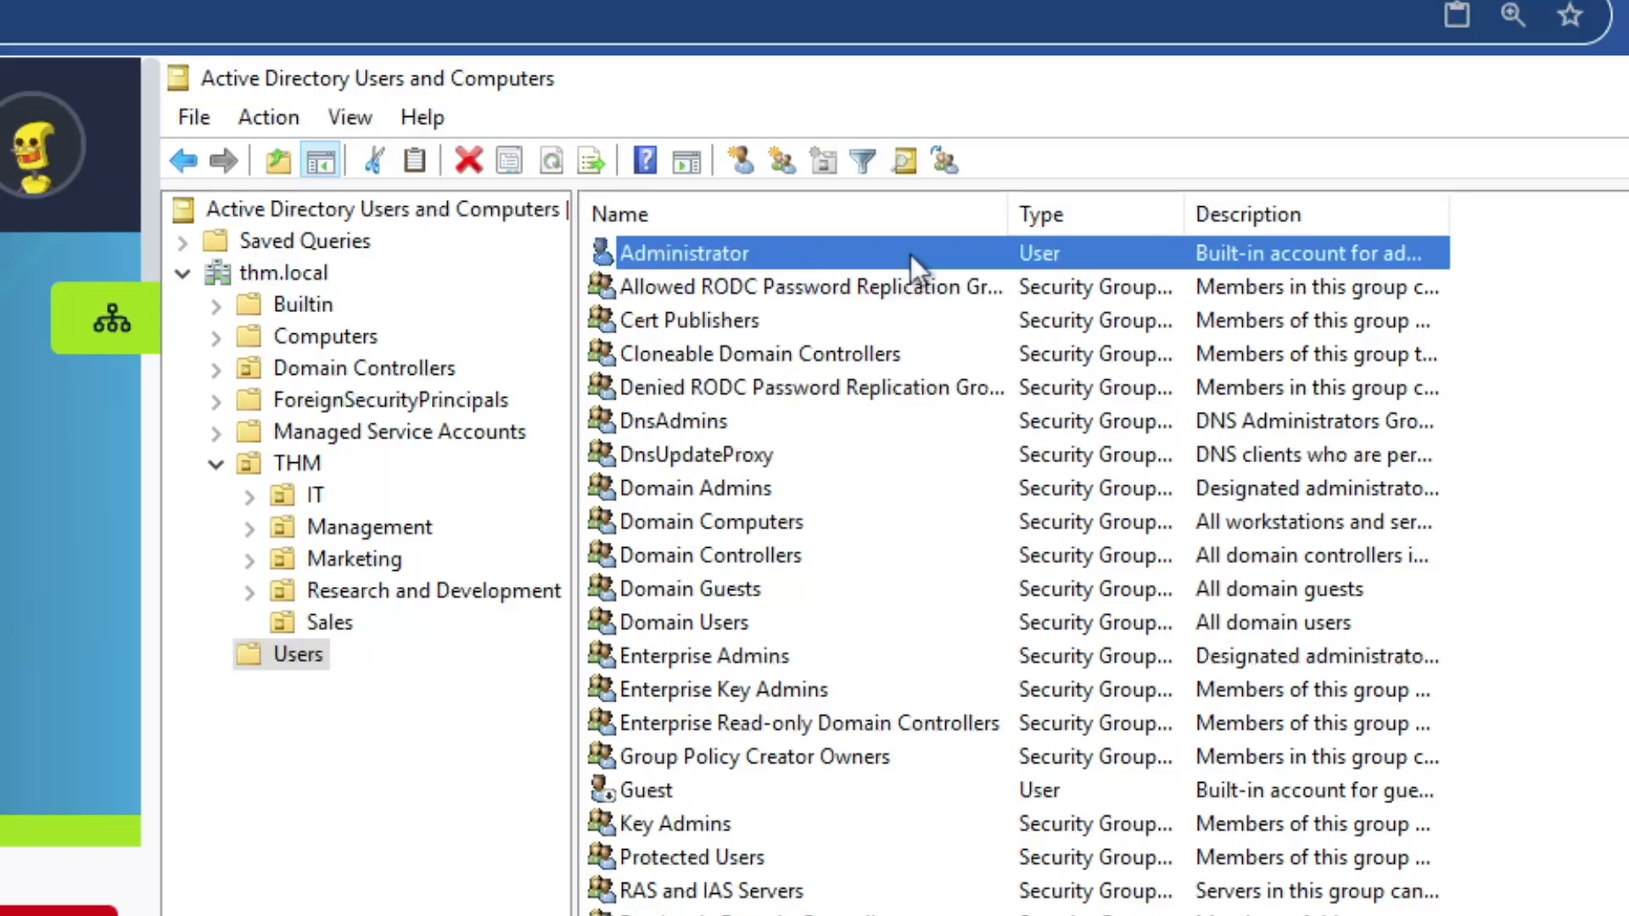
click(762, 326)
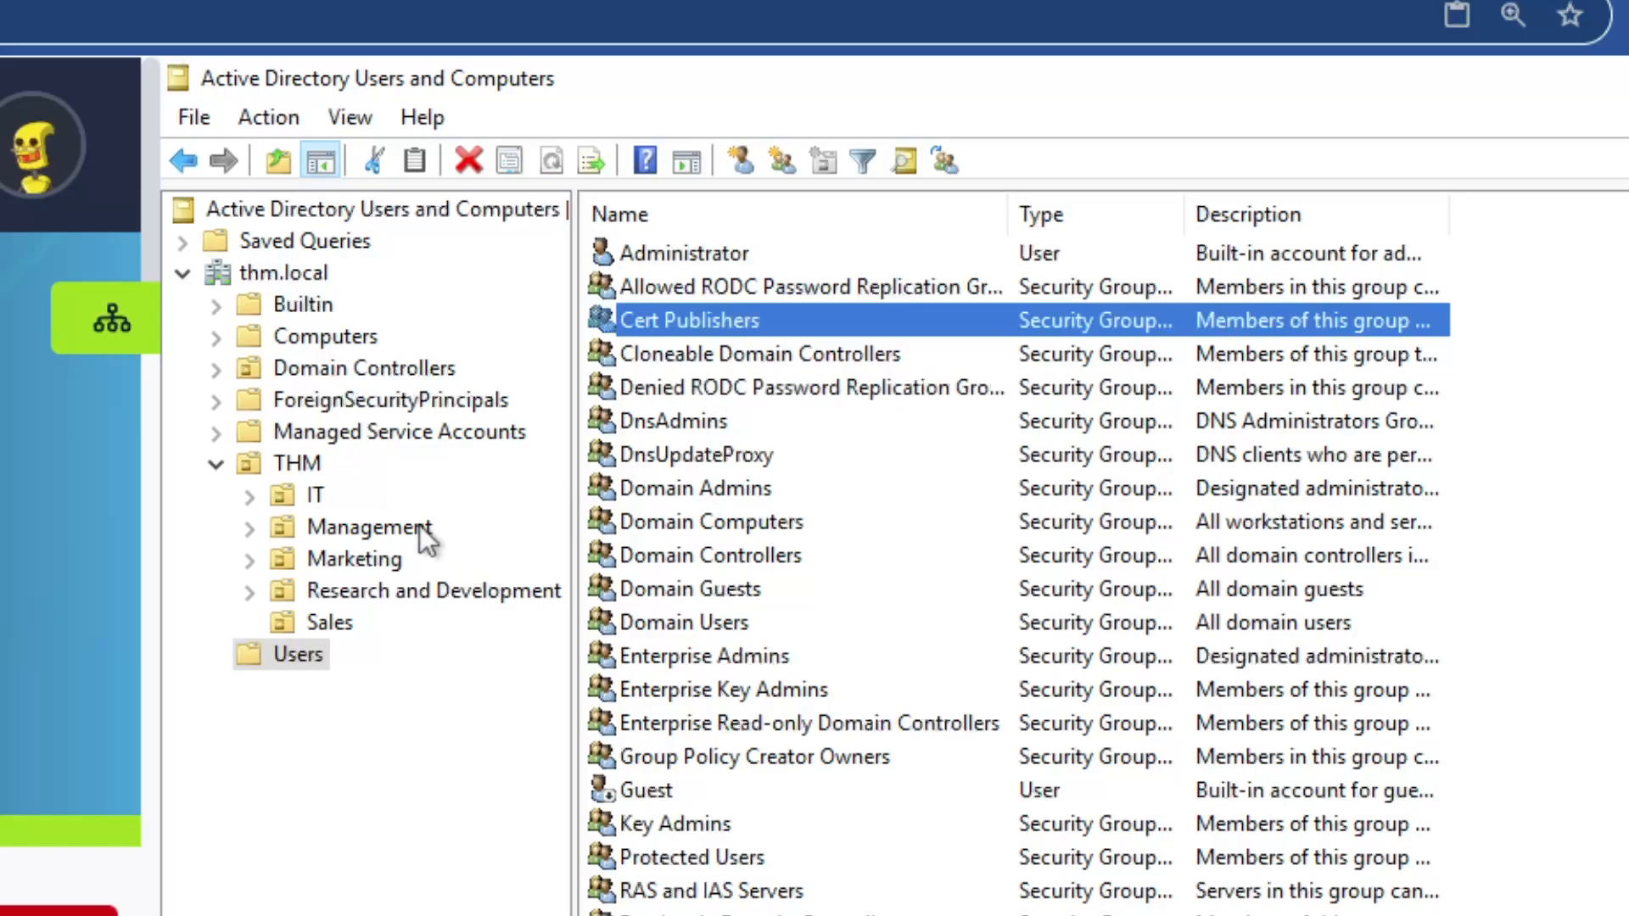
click(294, 463)
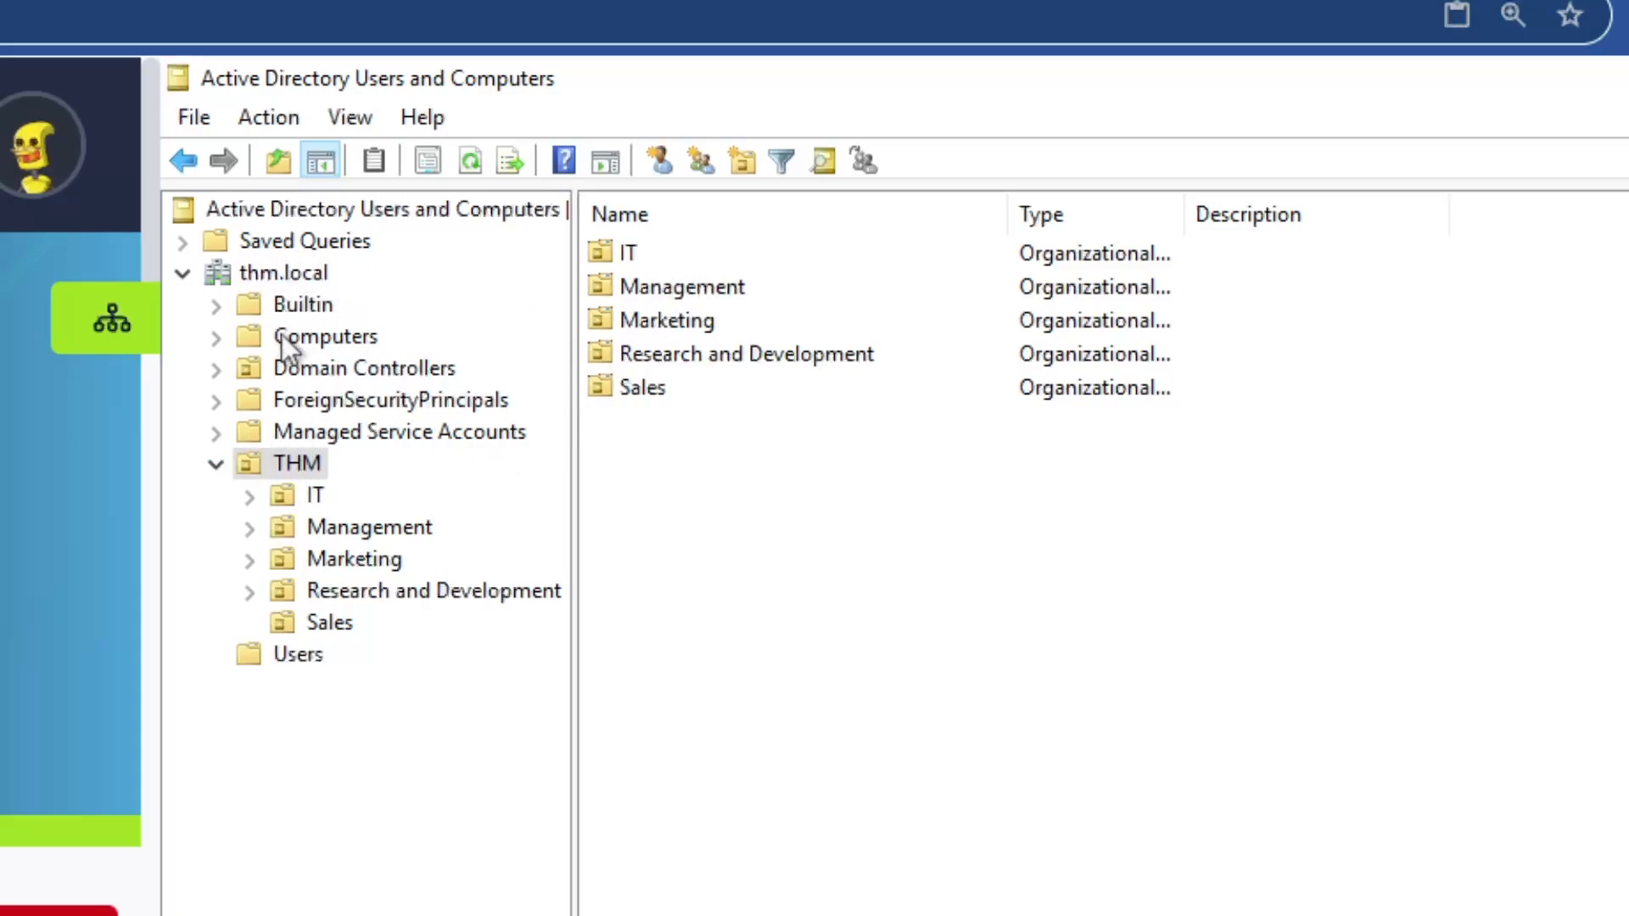
double_click(668, 287)
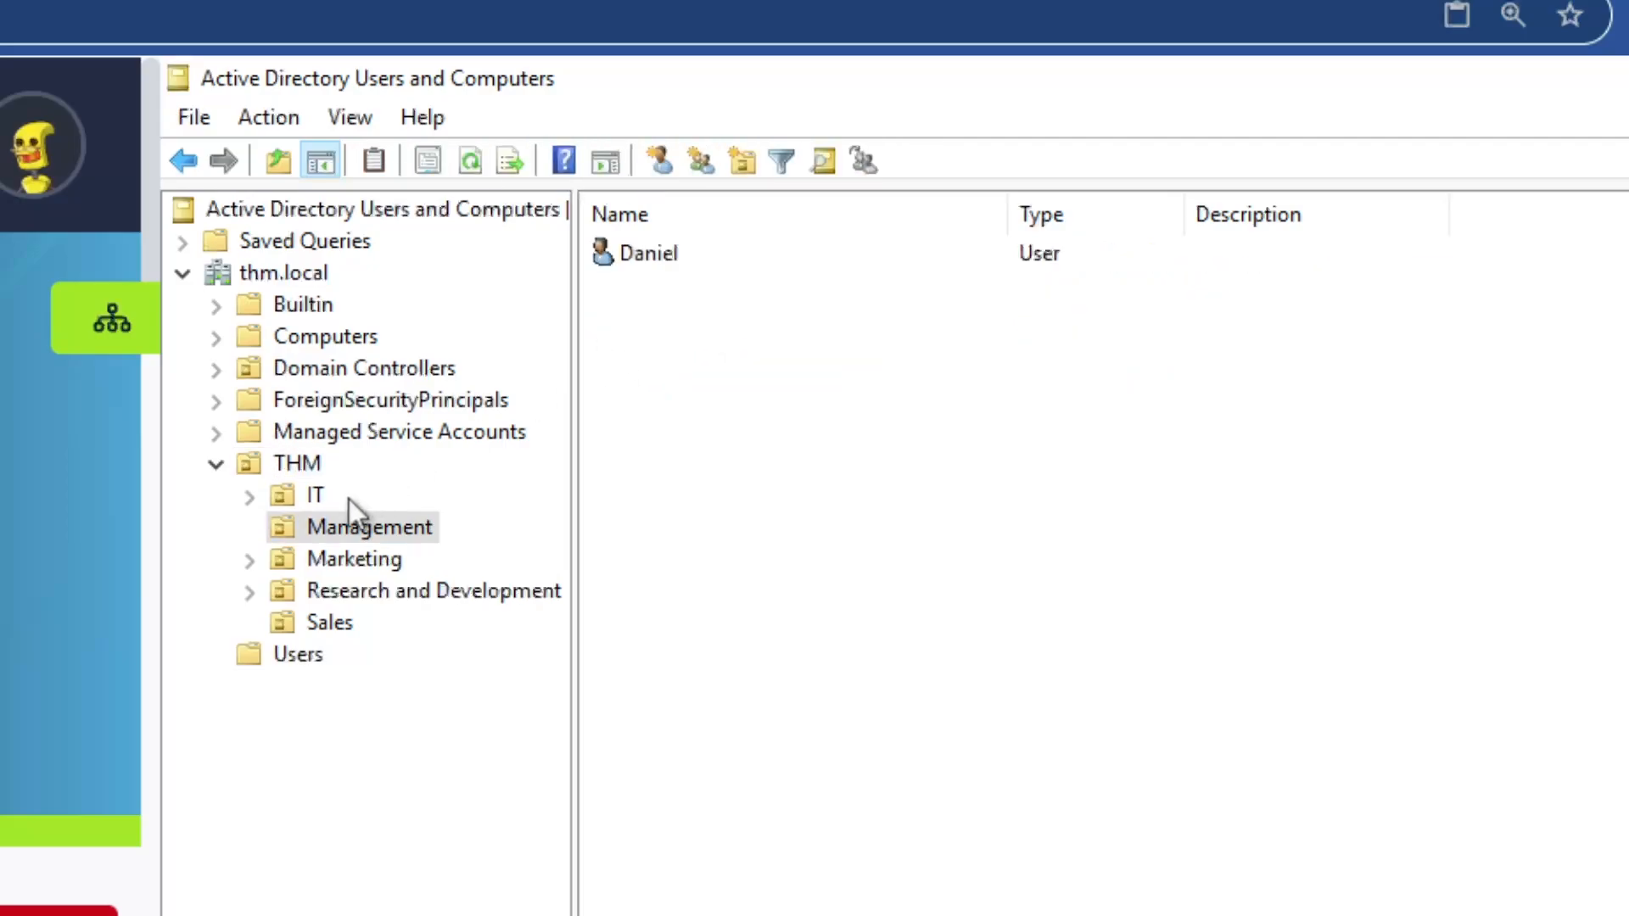
click(327, 496)
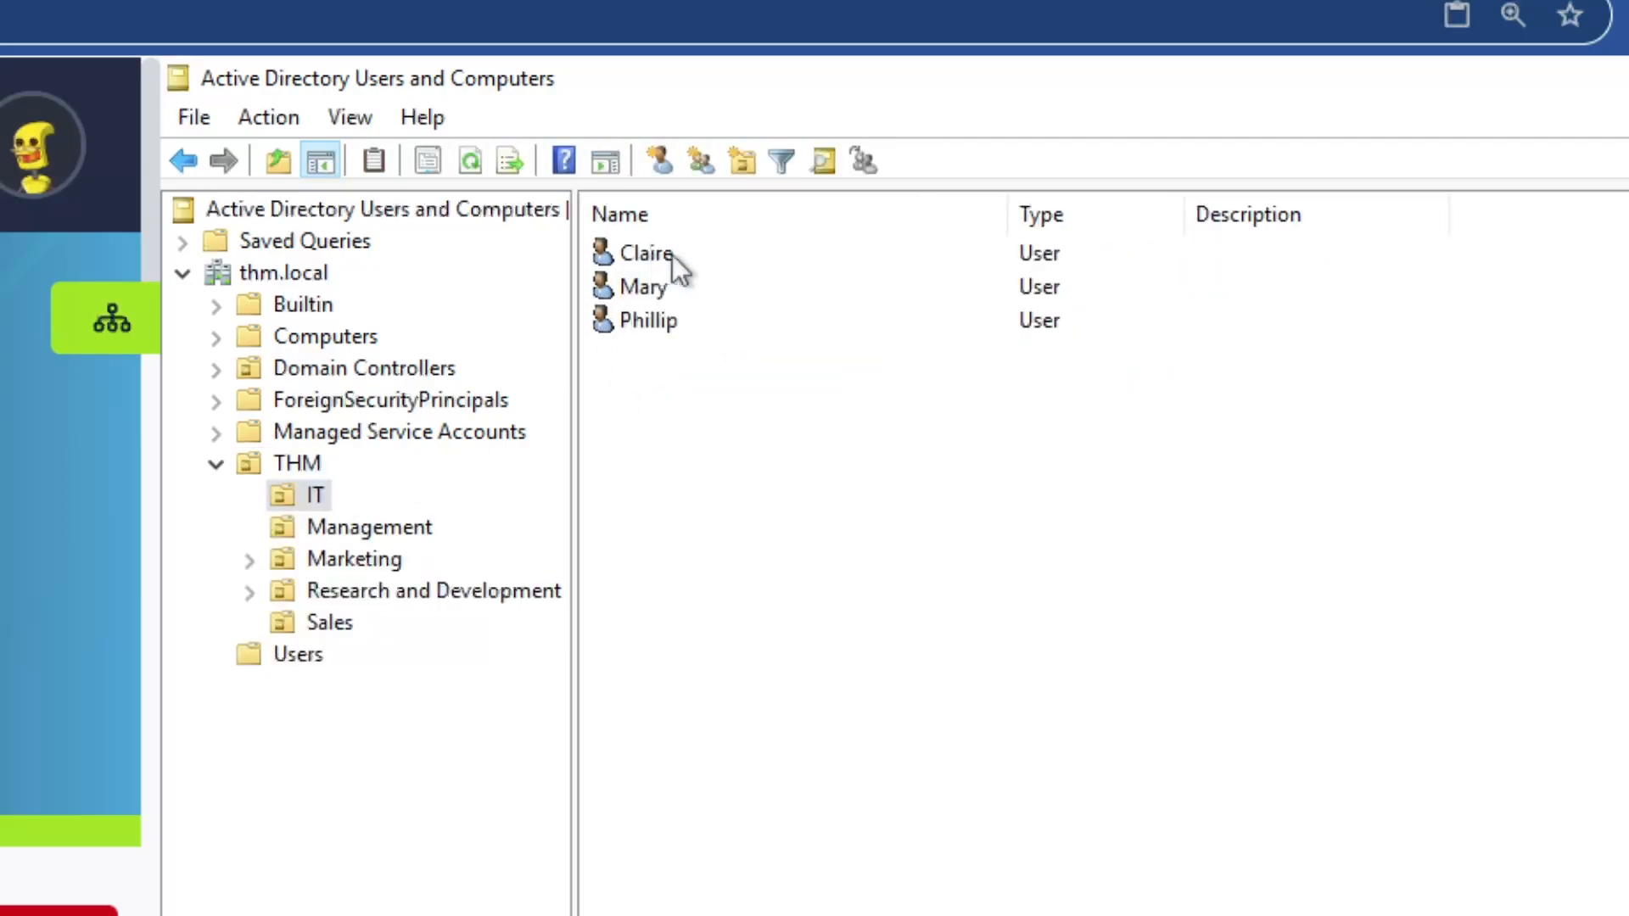
click(354, 557)
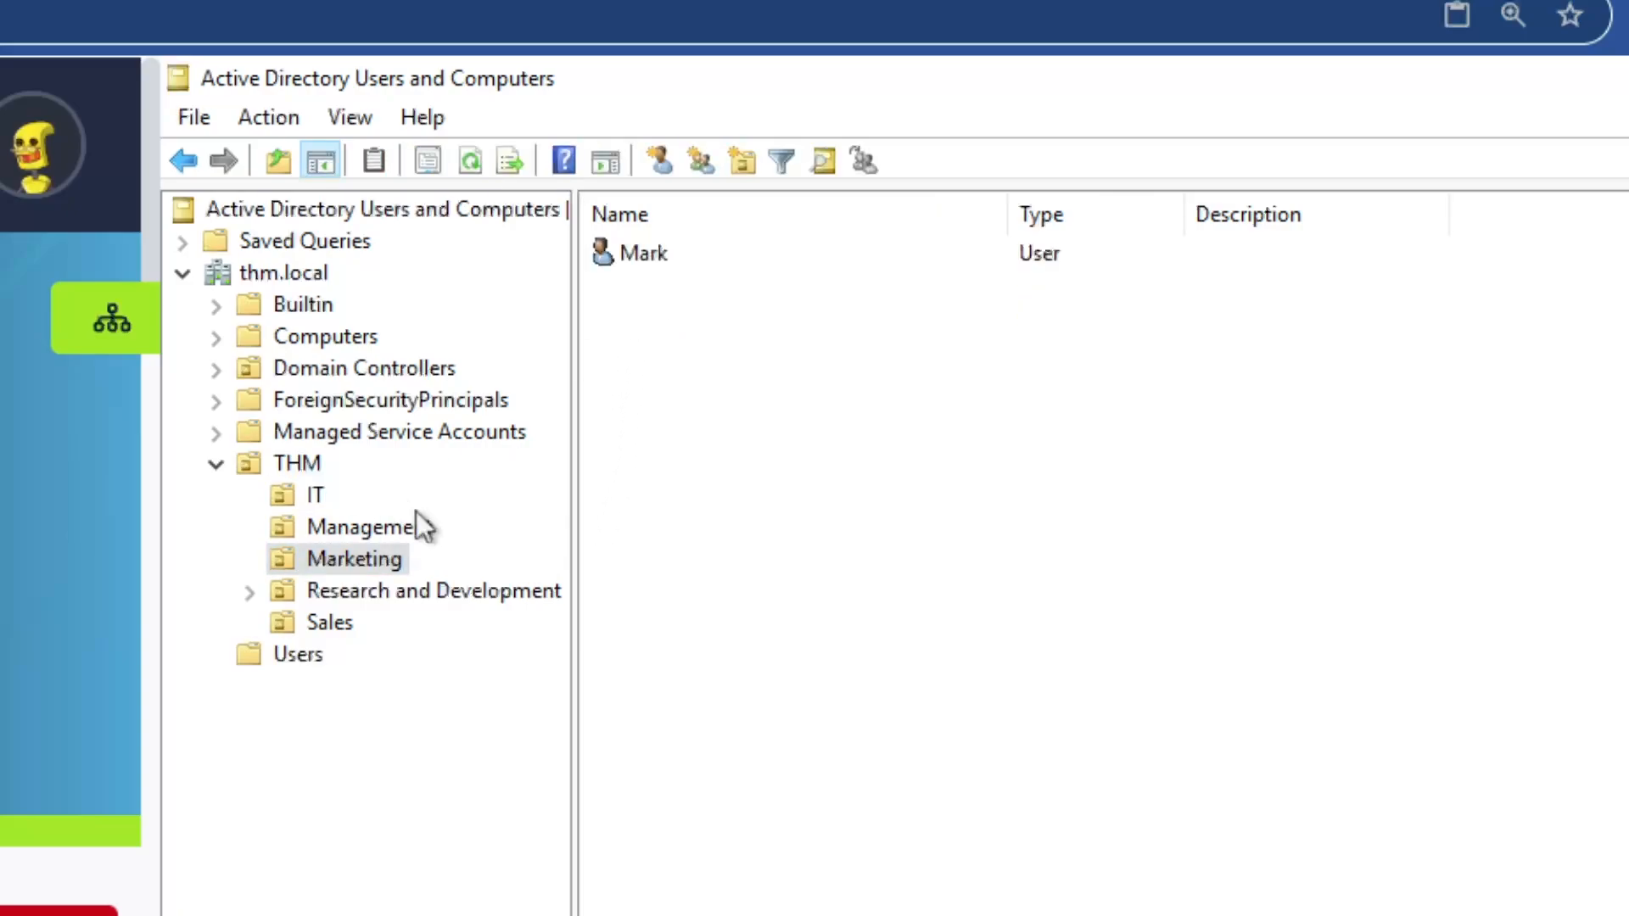
click(368, 589)
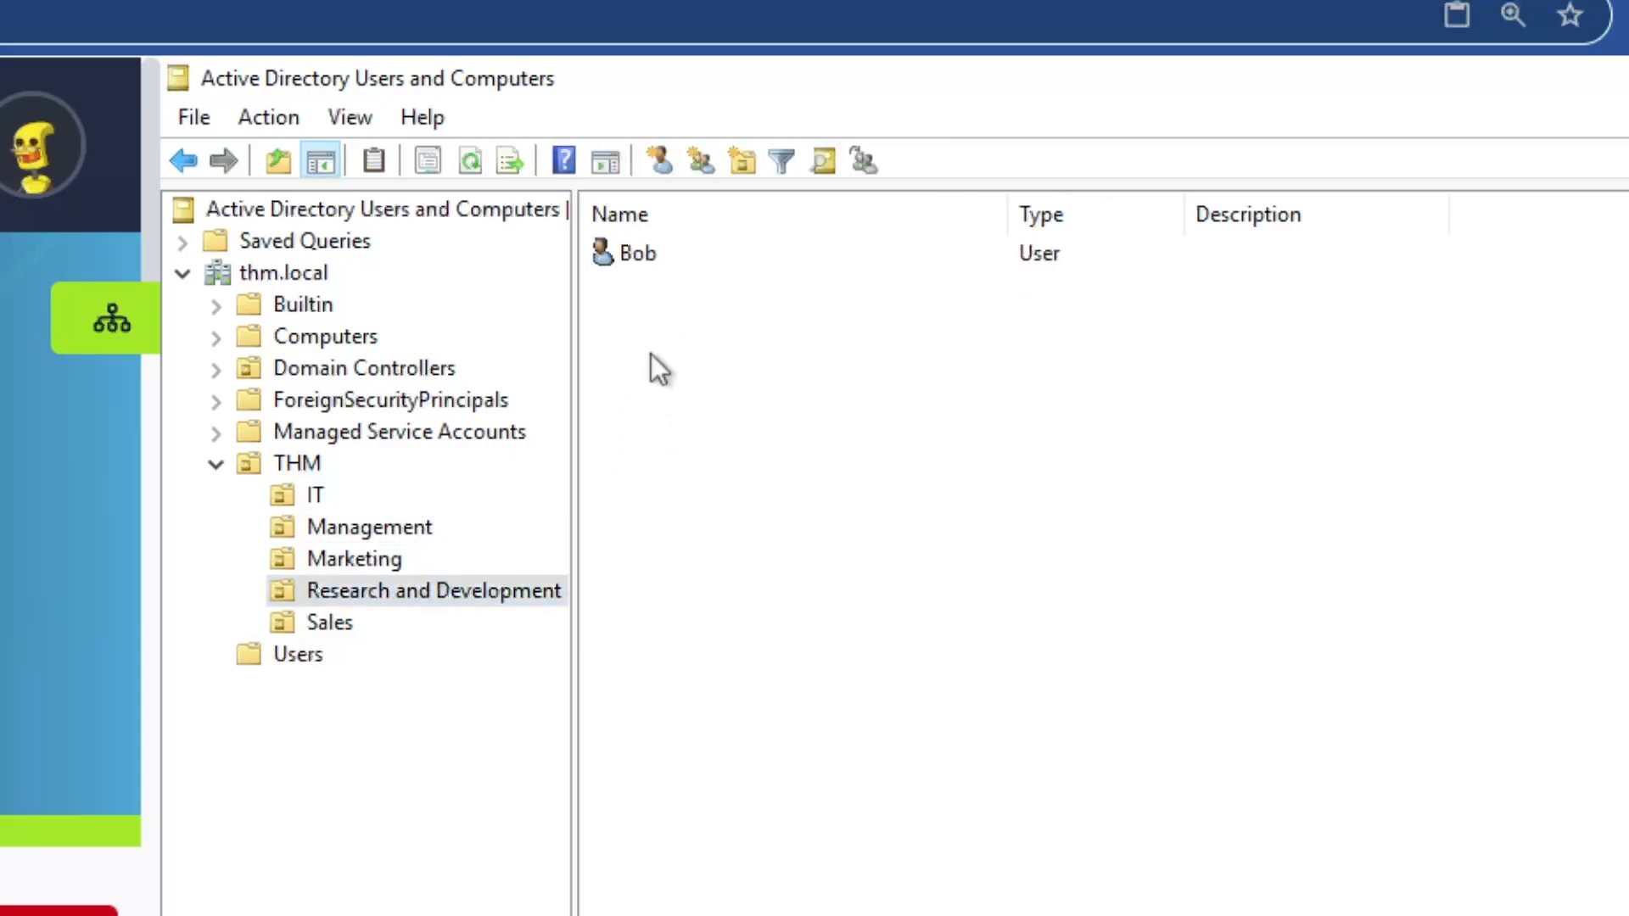
click(355, 622)
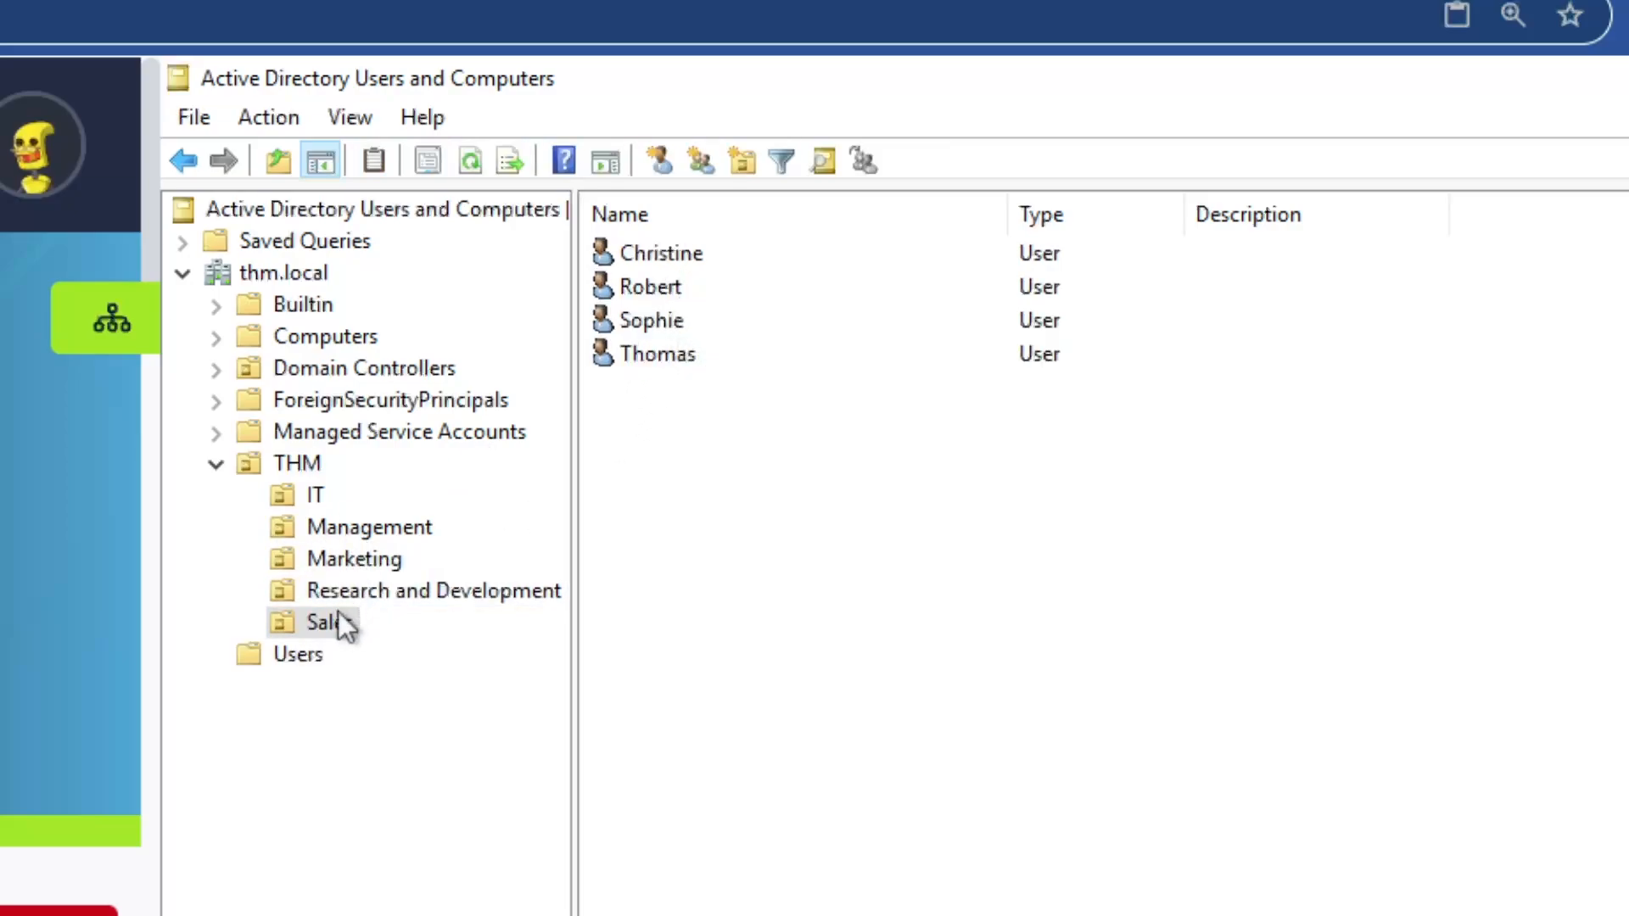
Create a new OU named 'Students' inside the IT OU and view IT's contents
click(314, 491)
right_click(316, 492)
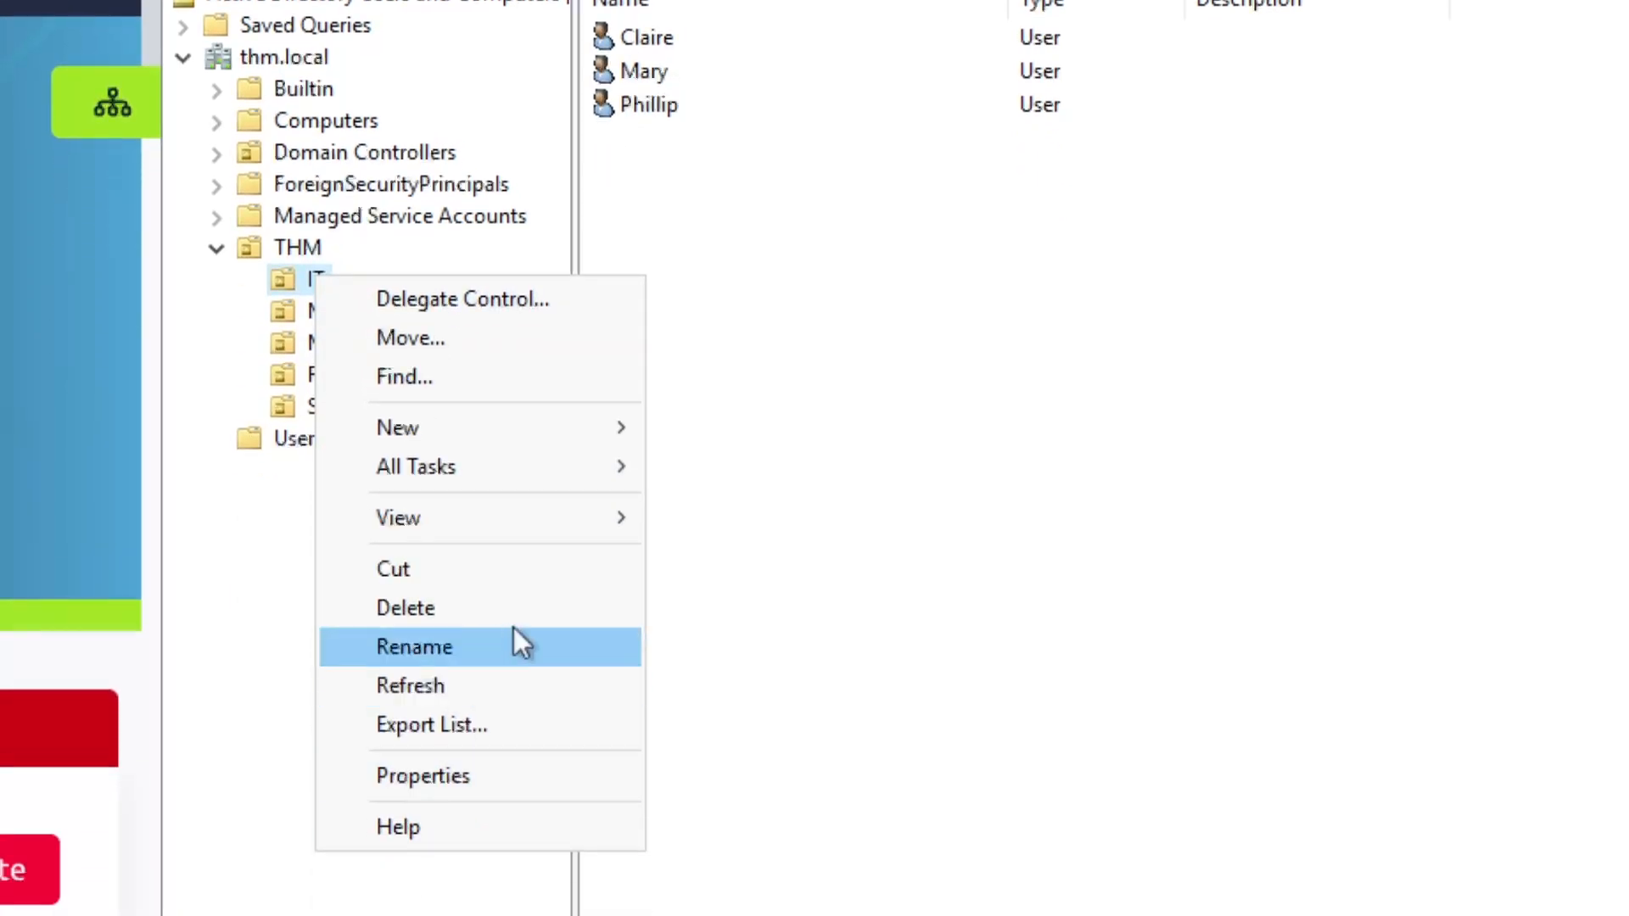
mouse_move(538, 428)
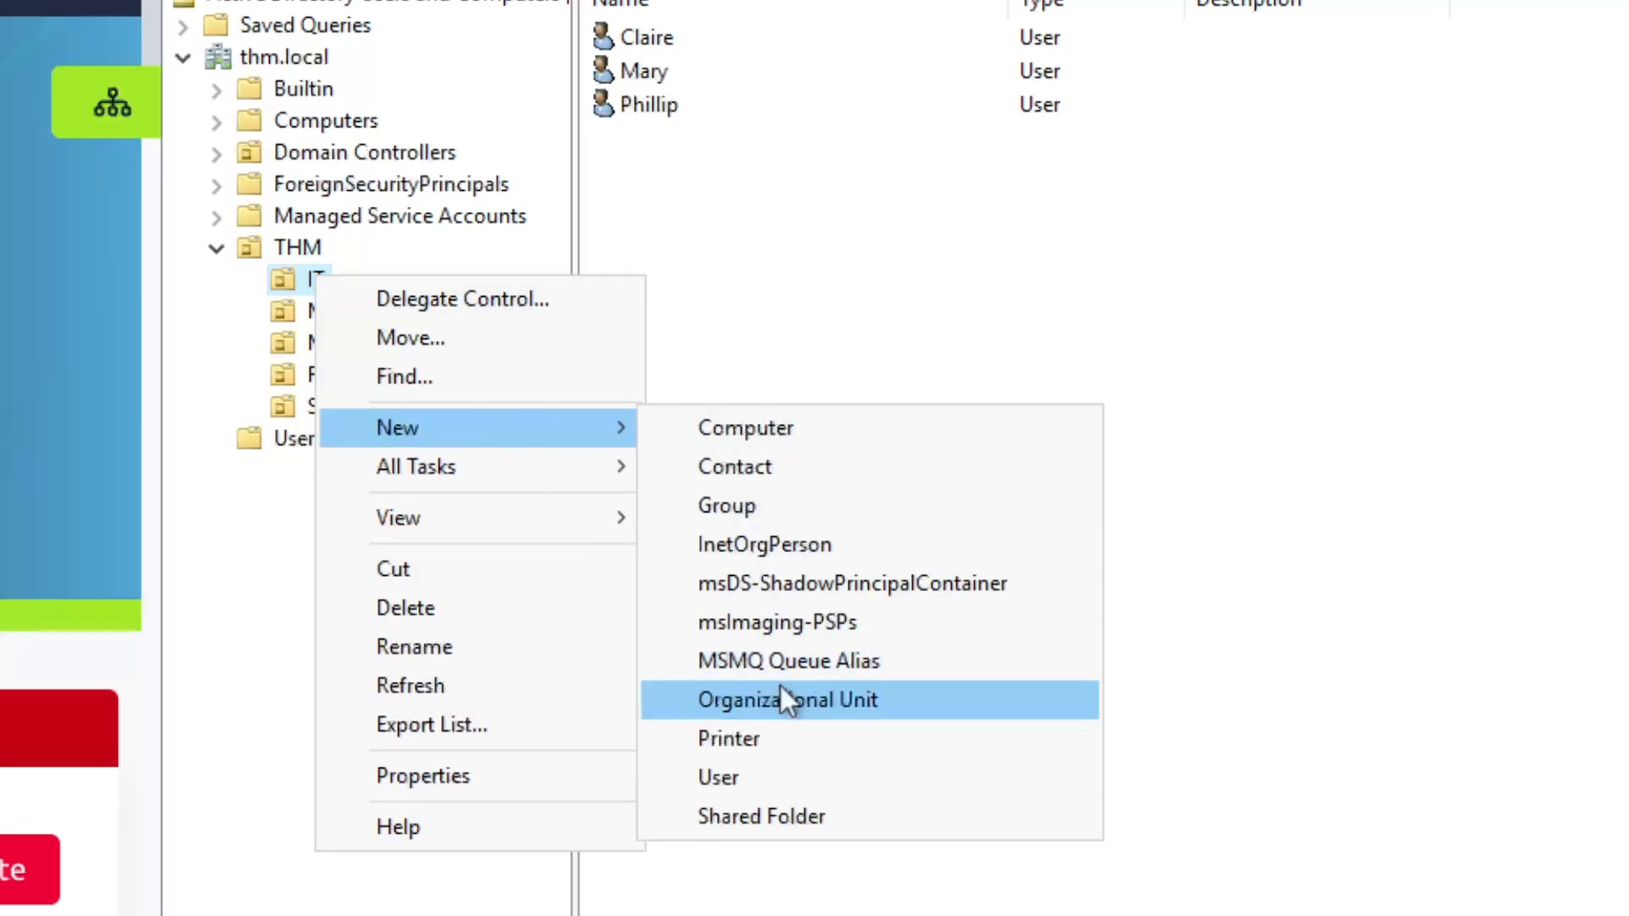
click(840, 701)
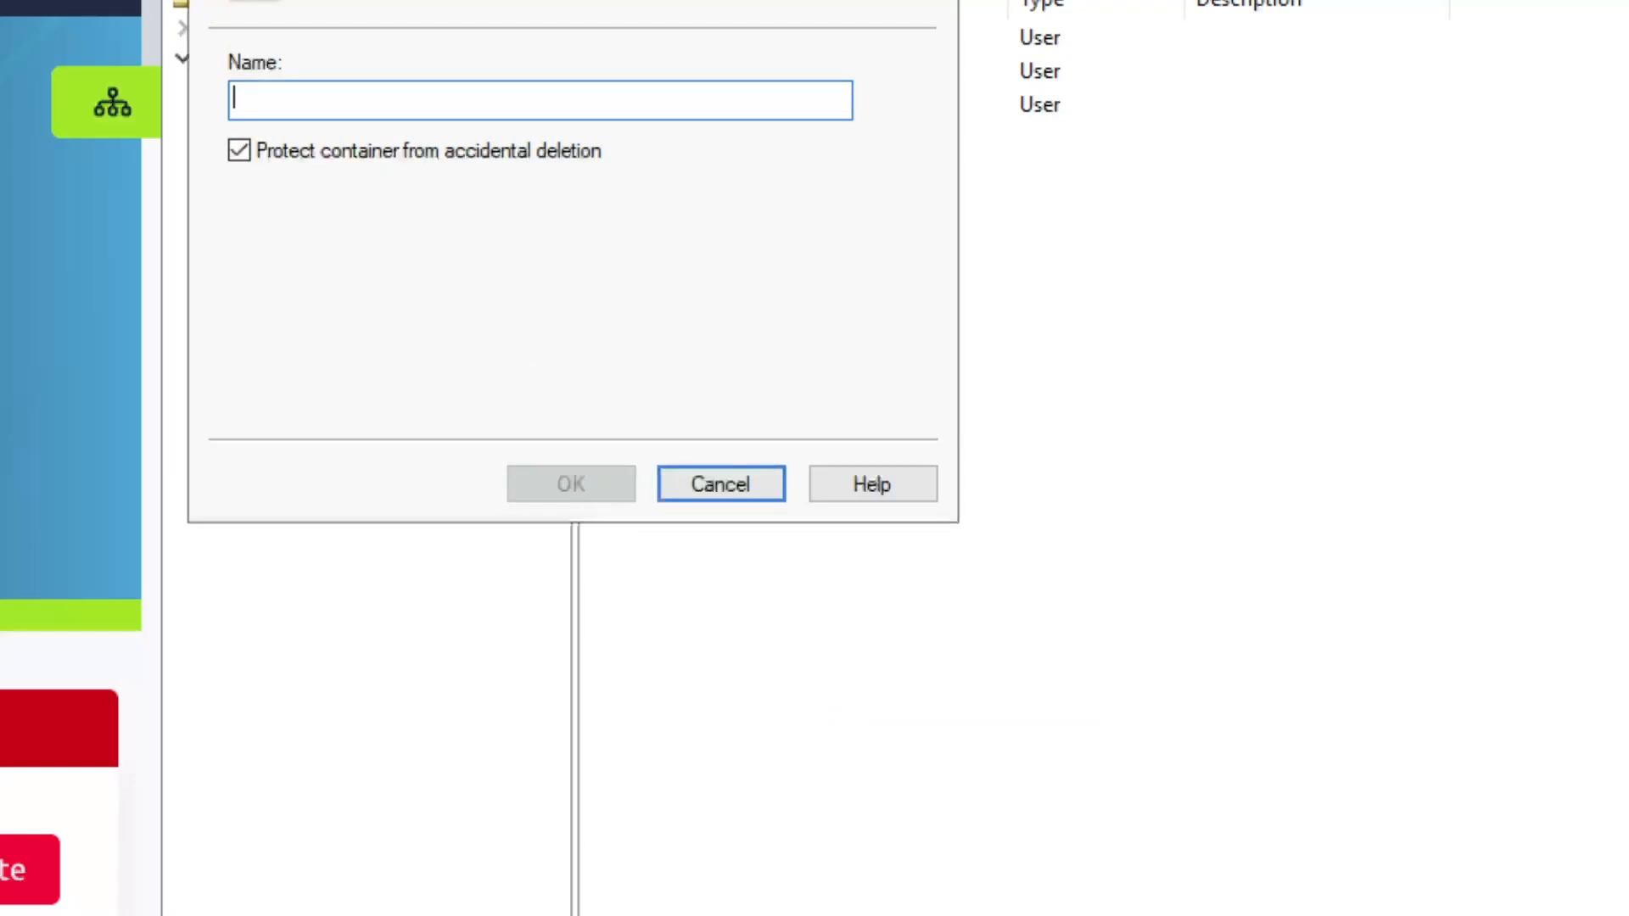
text(Students)
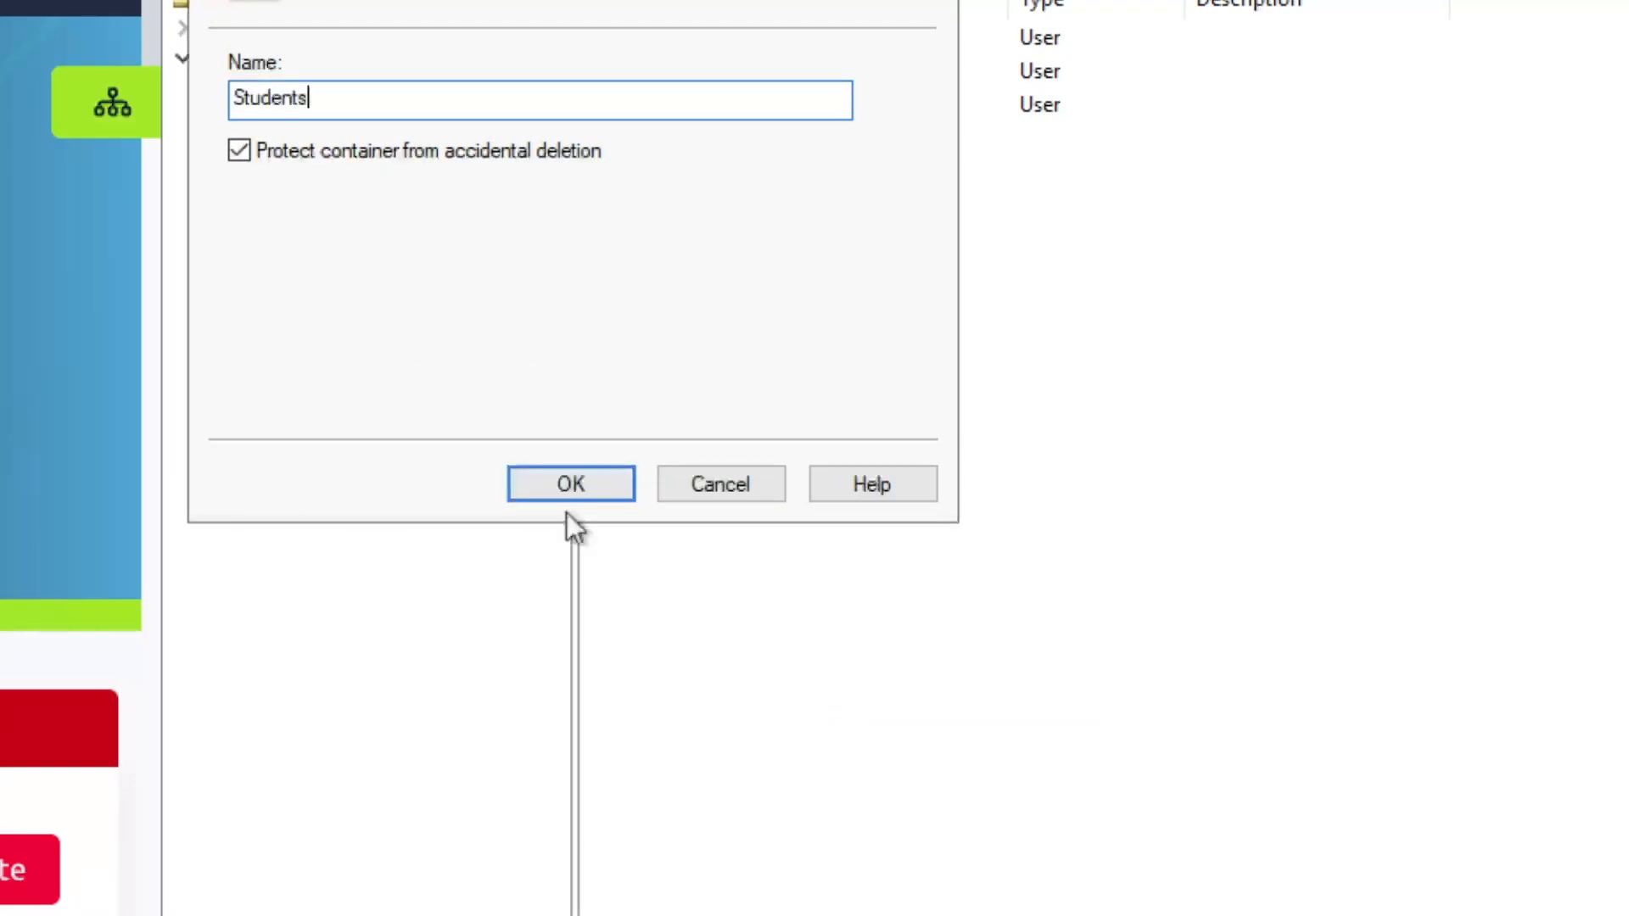
click(572, 485)
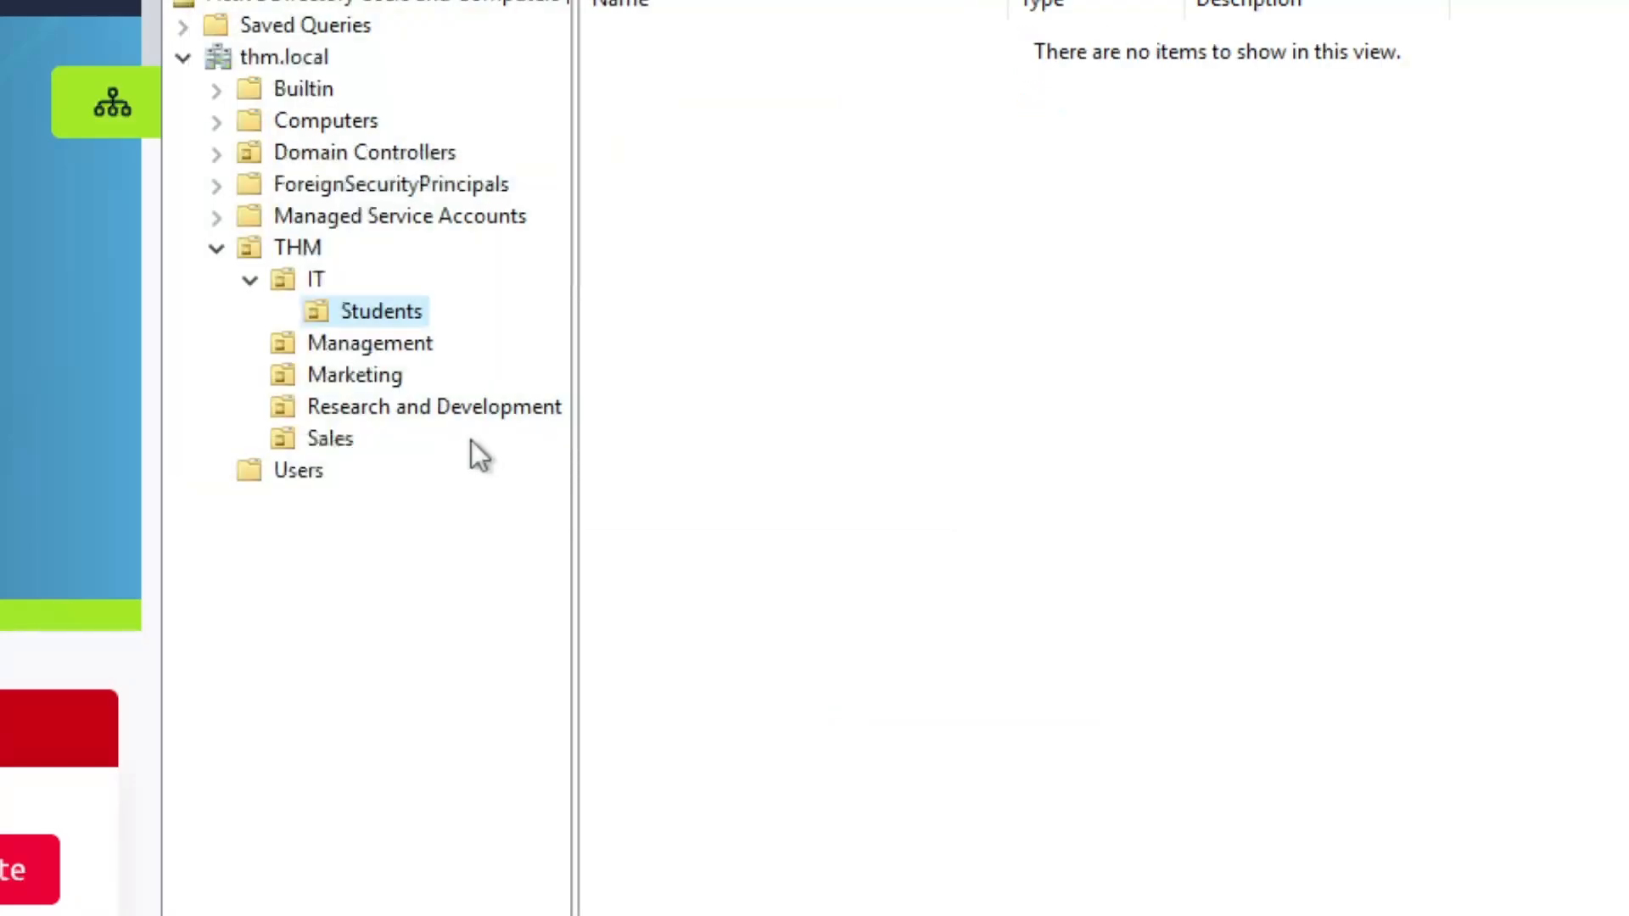
click(316, 282)
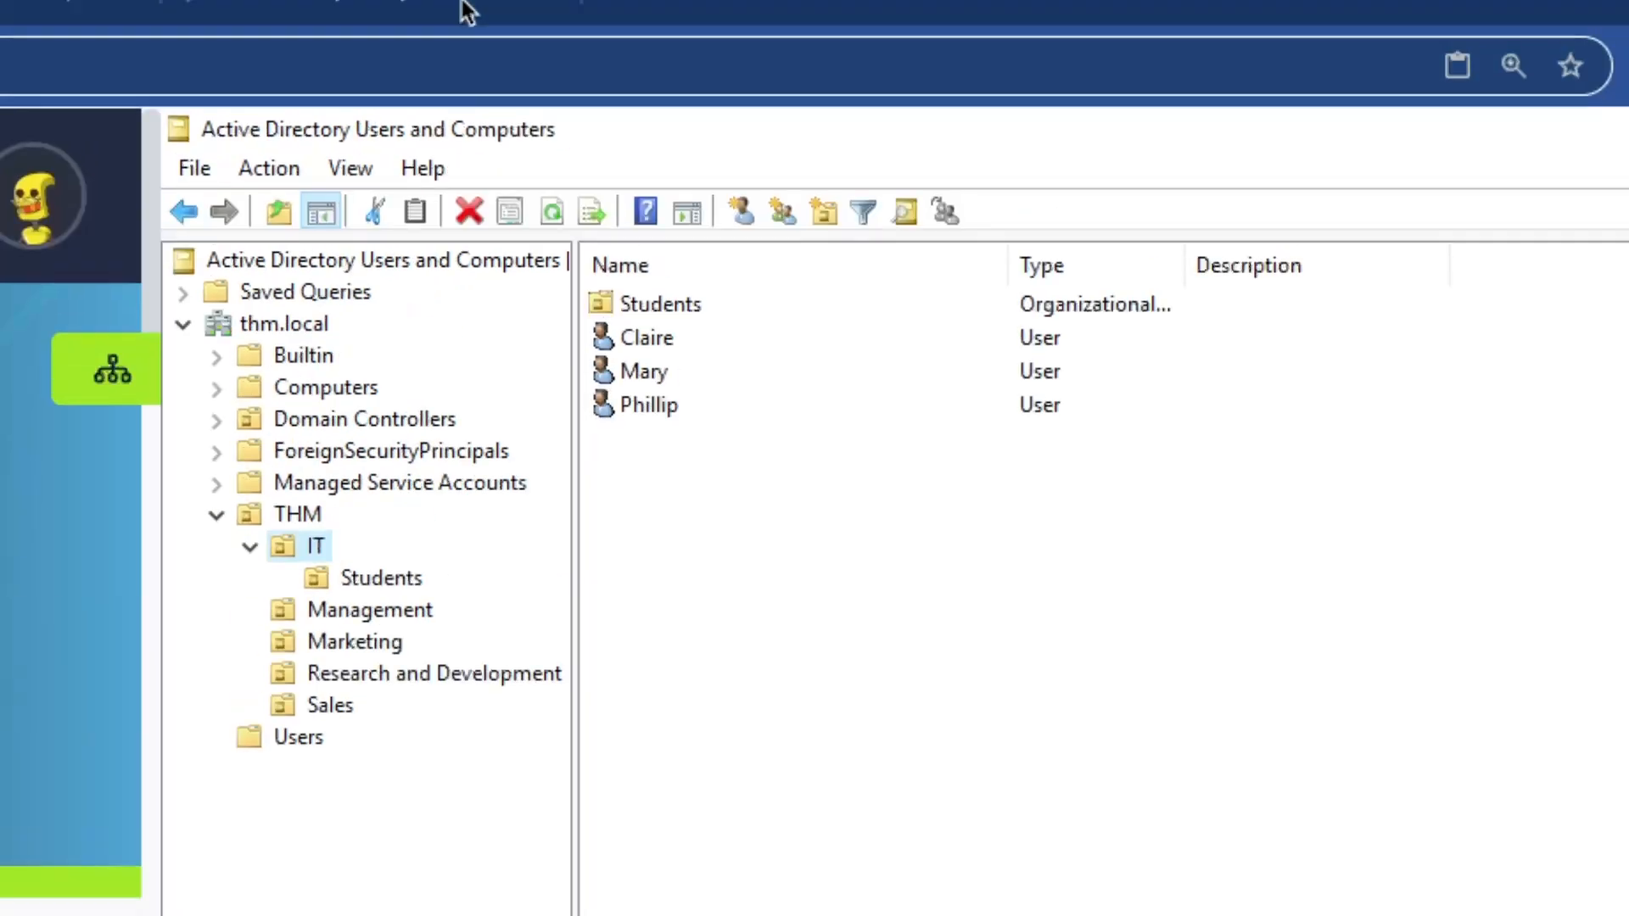
click(669, 344)
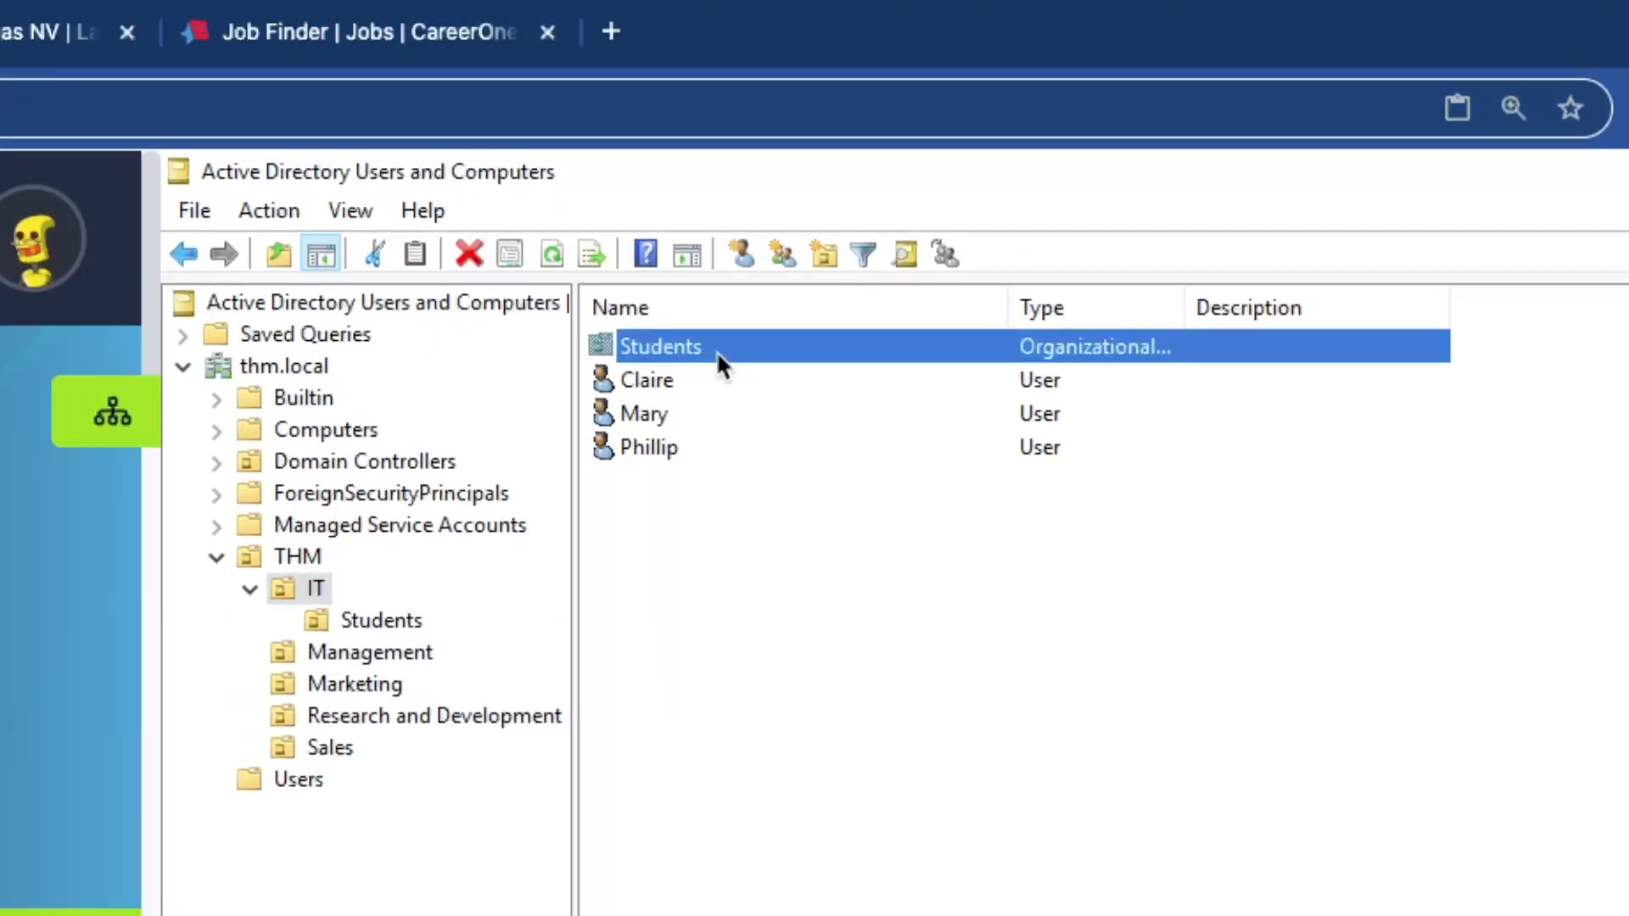
drag(654, 382, 710, 353)
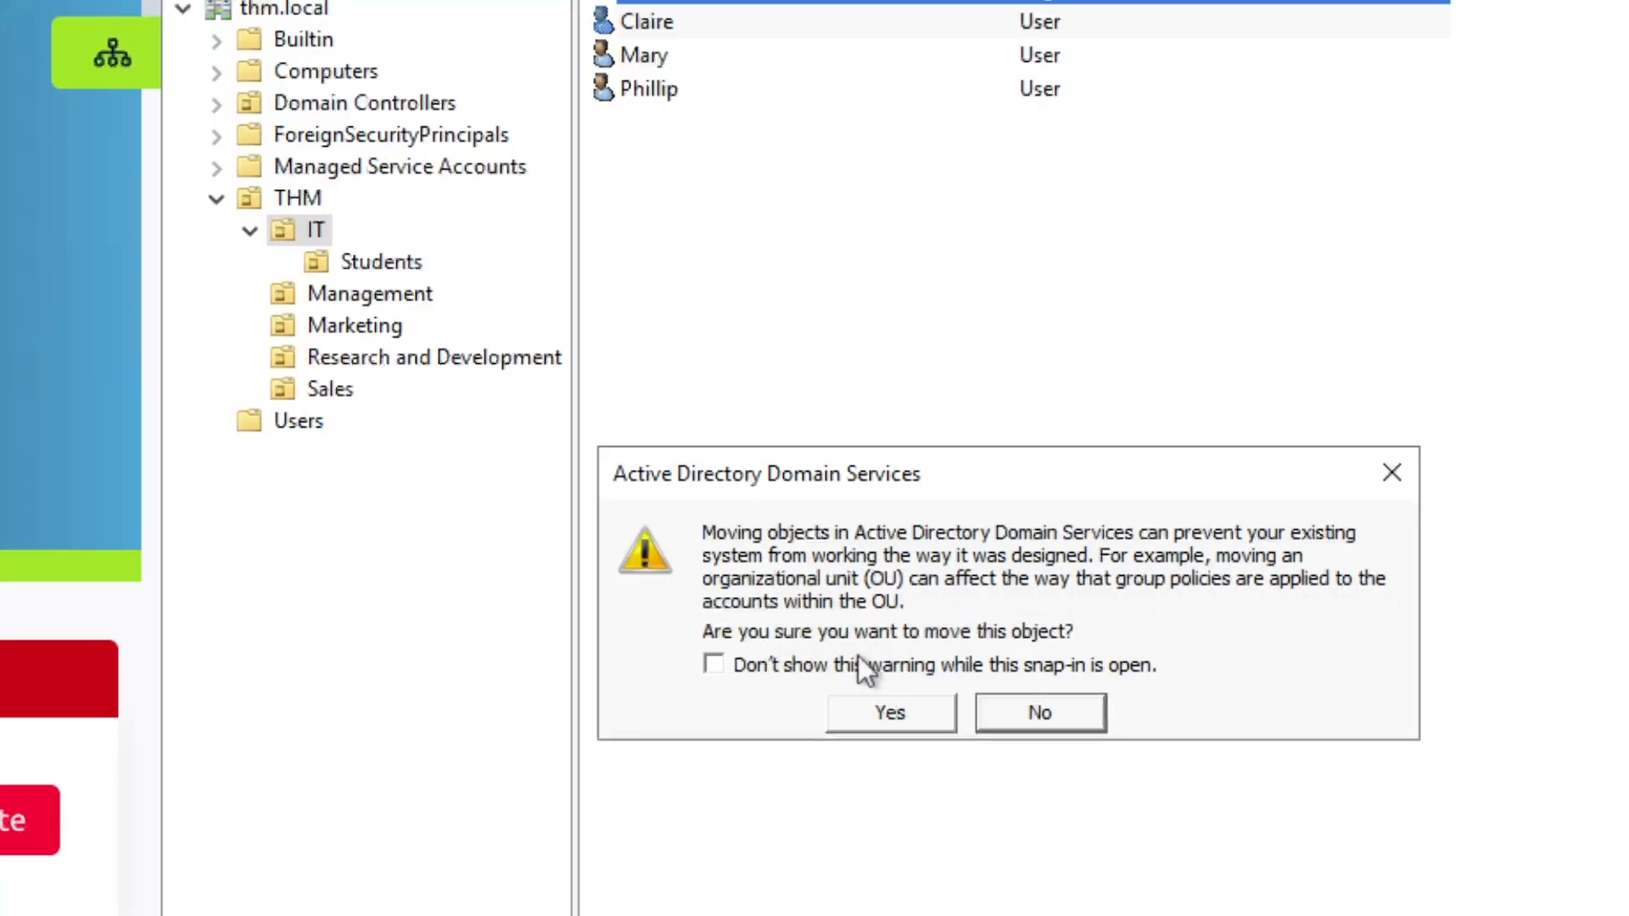
click(898, 710)
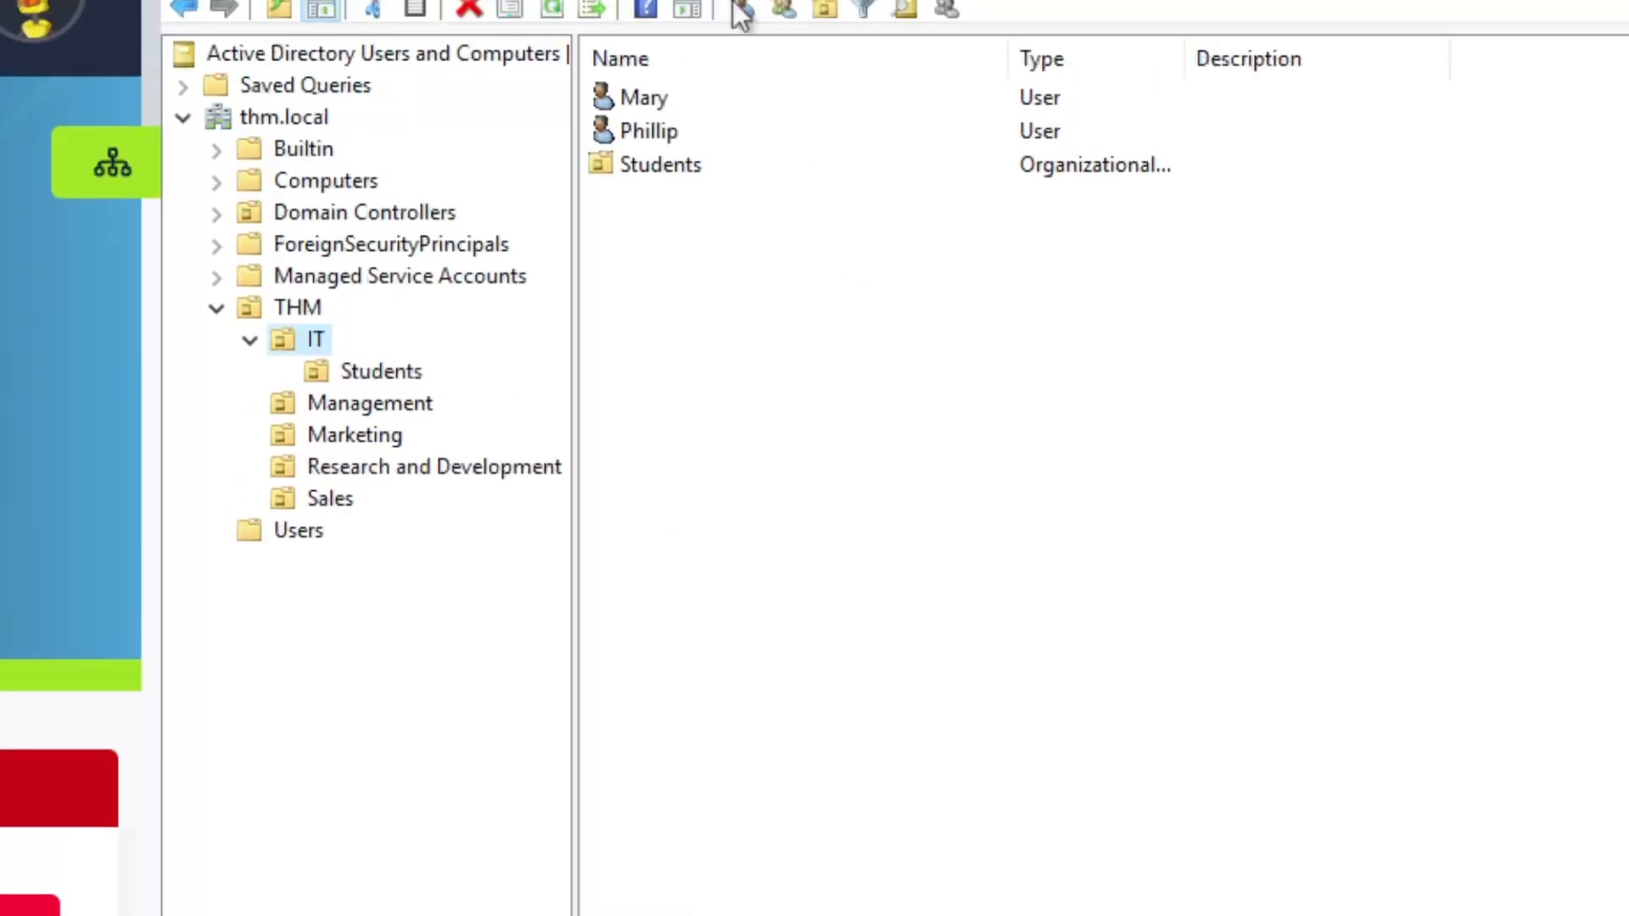
double_click(668, 169)
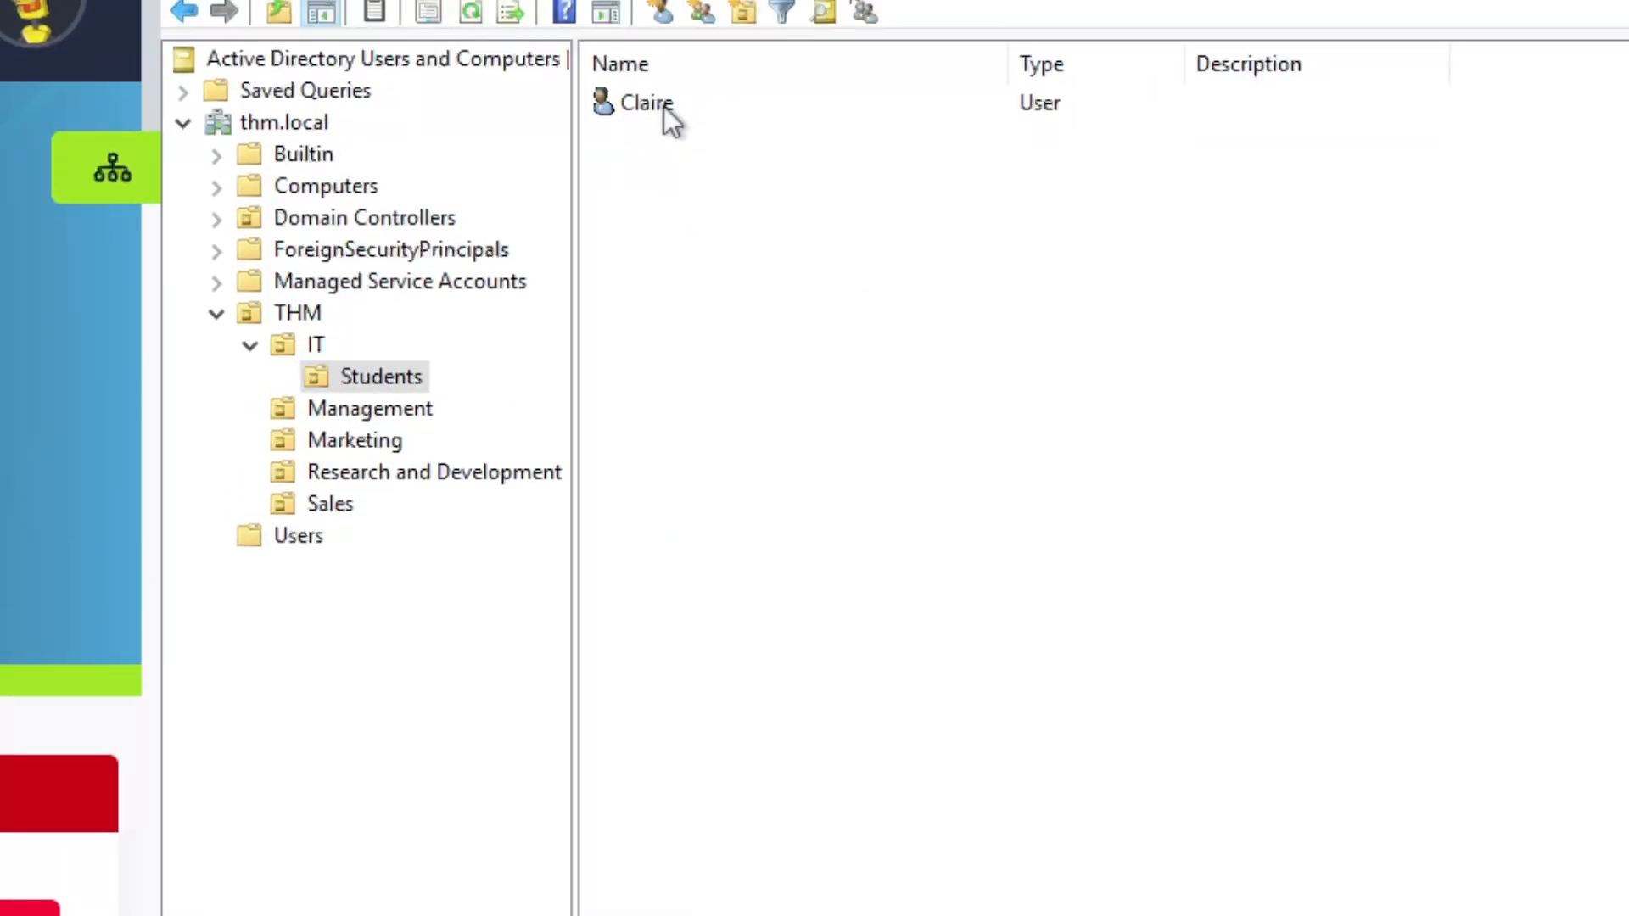
click(665, 119)
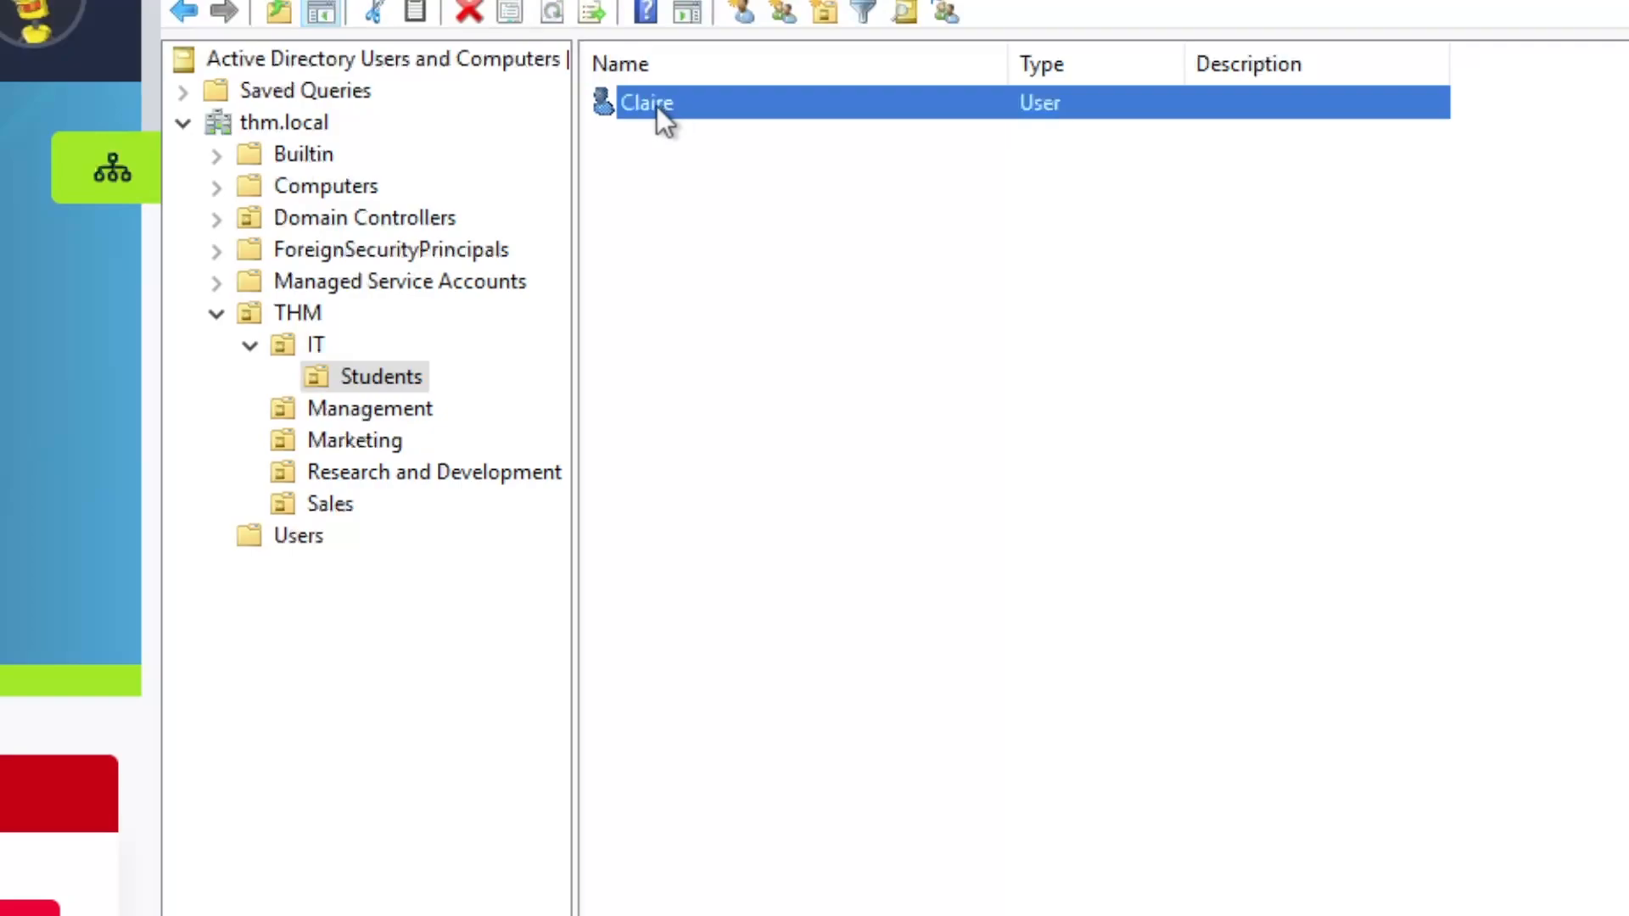
drag(657, 105, 312, 345)
click(913, 822)
click(311, 352)
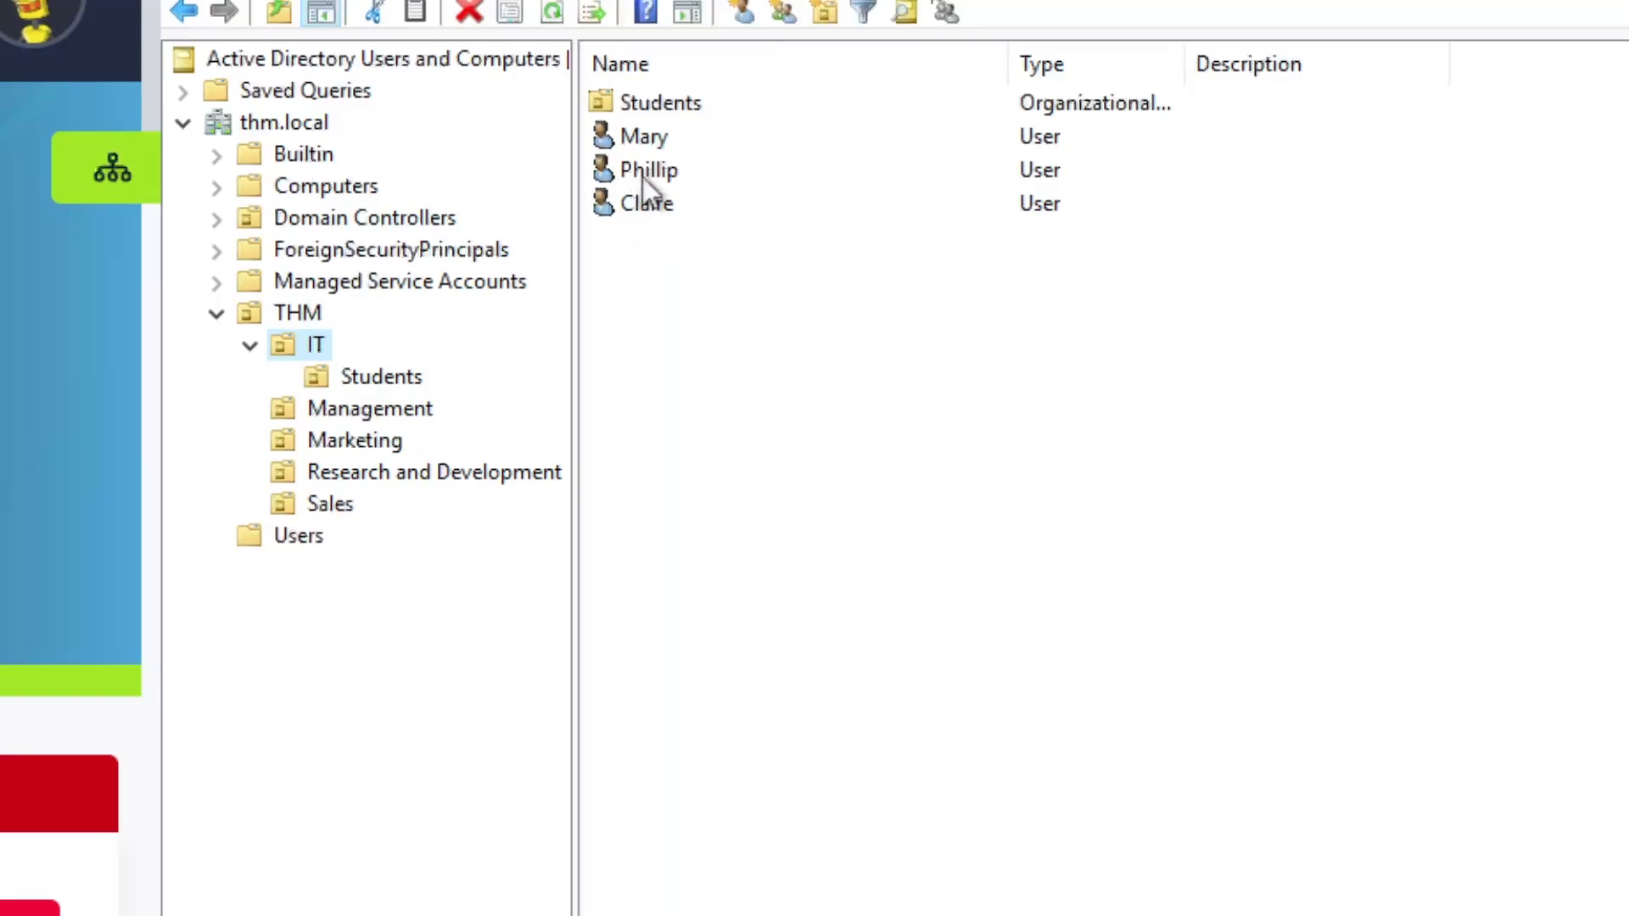
drag(658, 171, 716, 175)
Try to delete the Students OU, which fails with an insufficient-privileges error
click(363, 373)
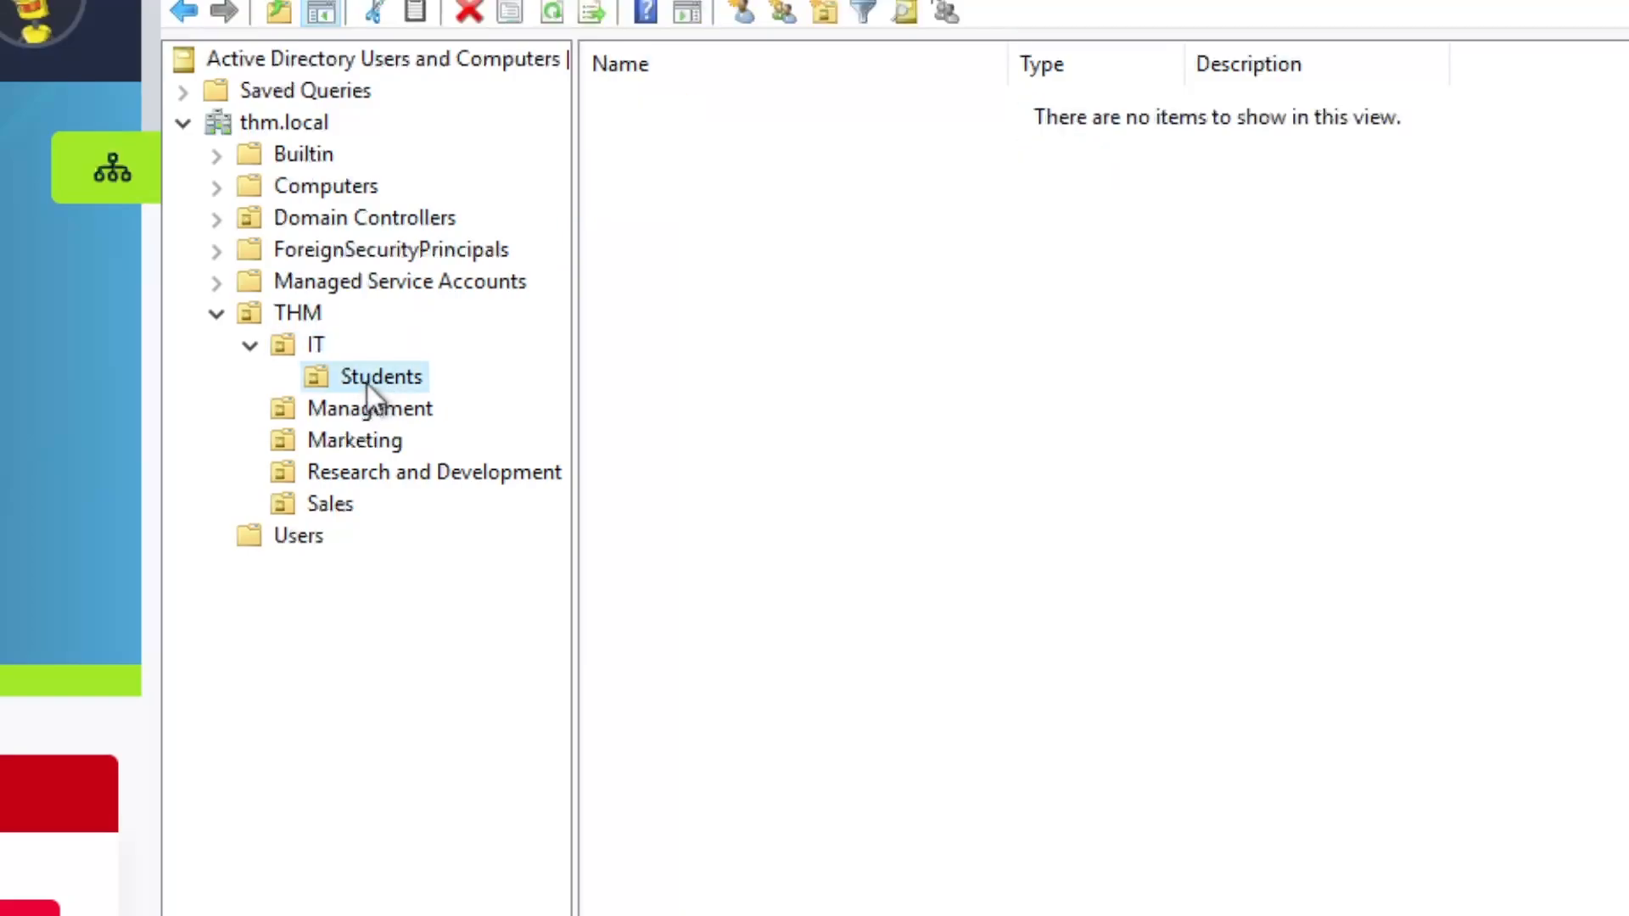
right_click(369, 380)
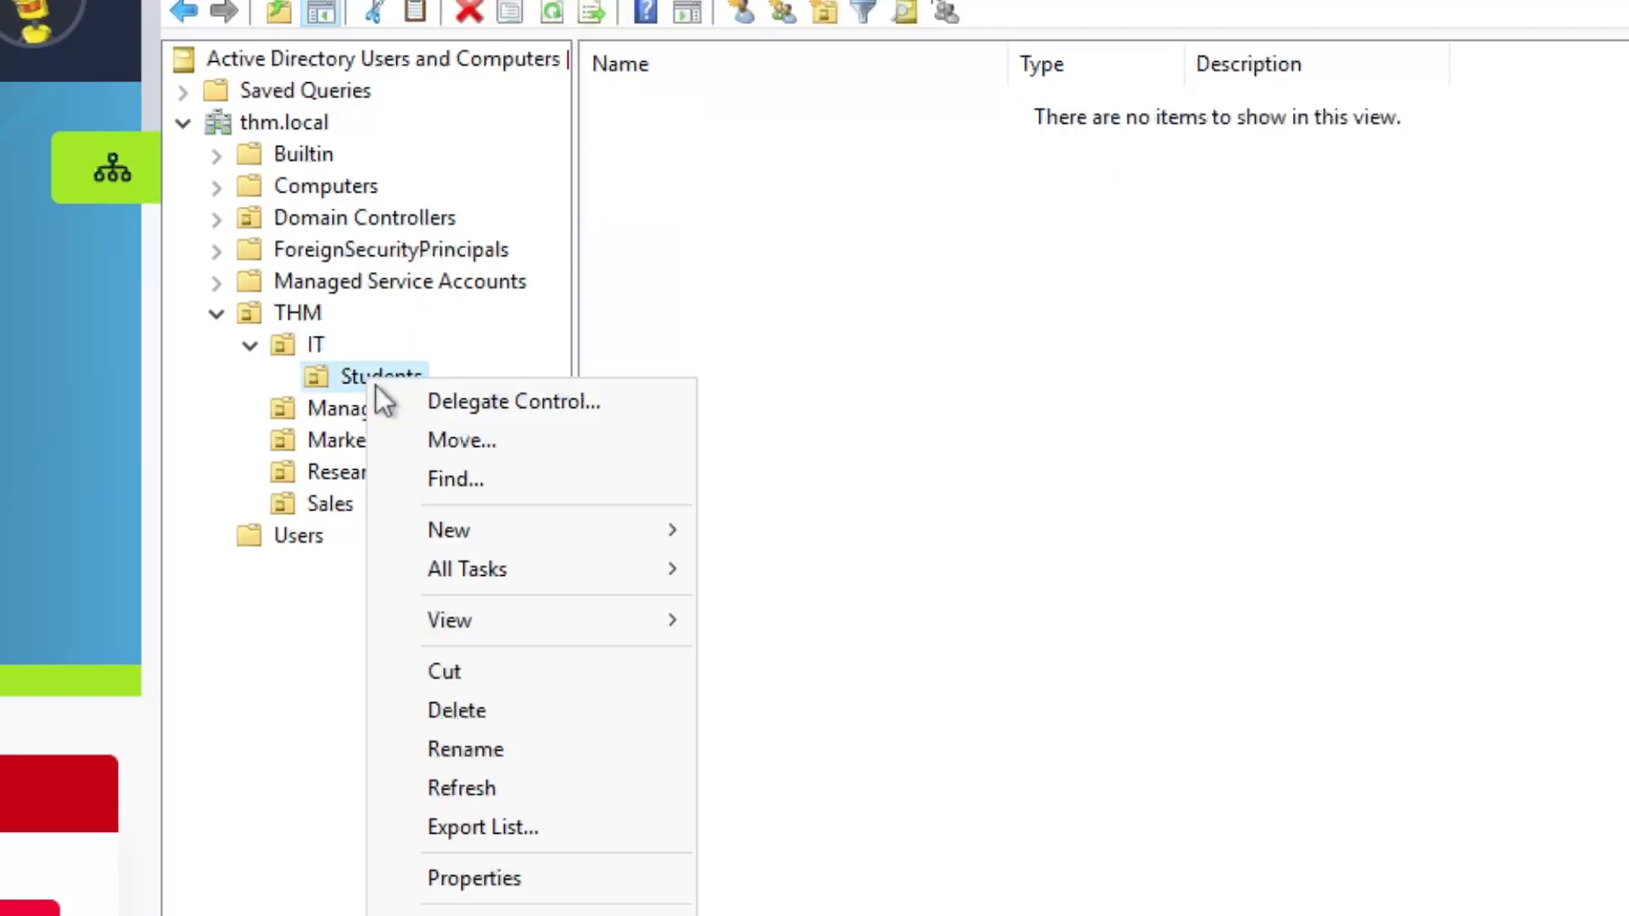
click(473, 711)
click(1117, 858)
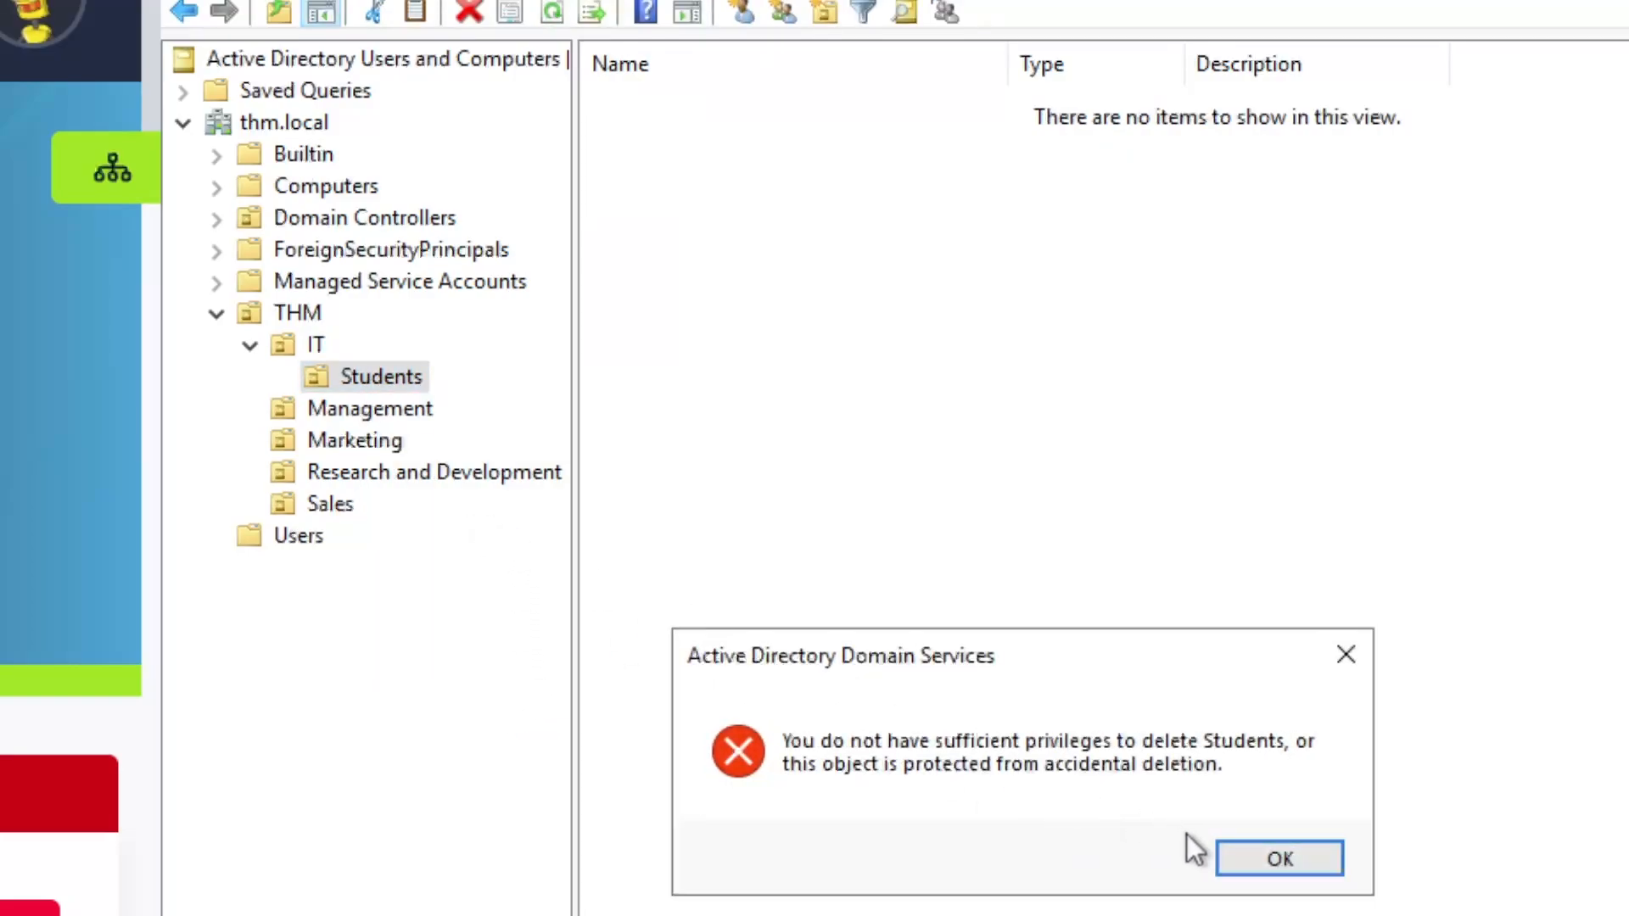
click(1286, 852)
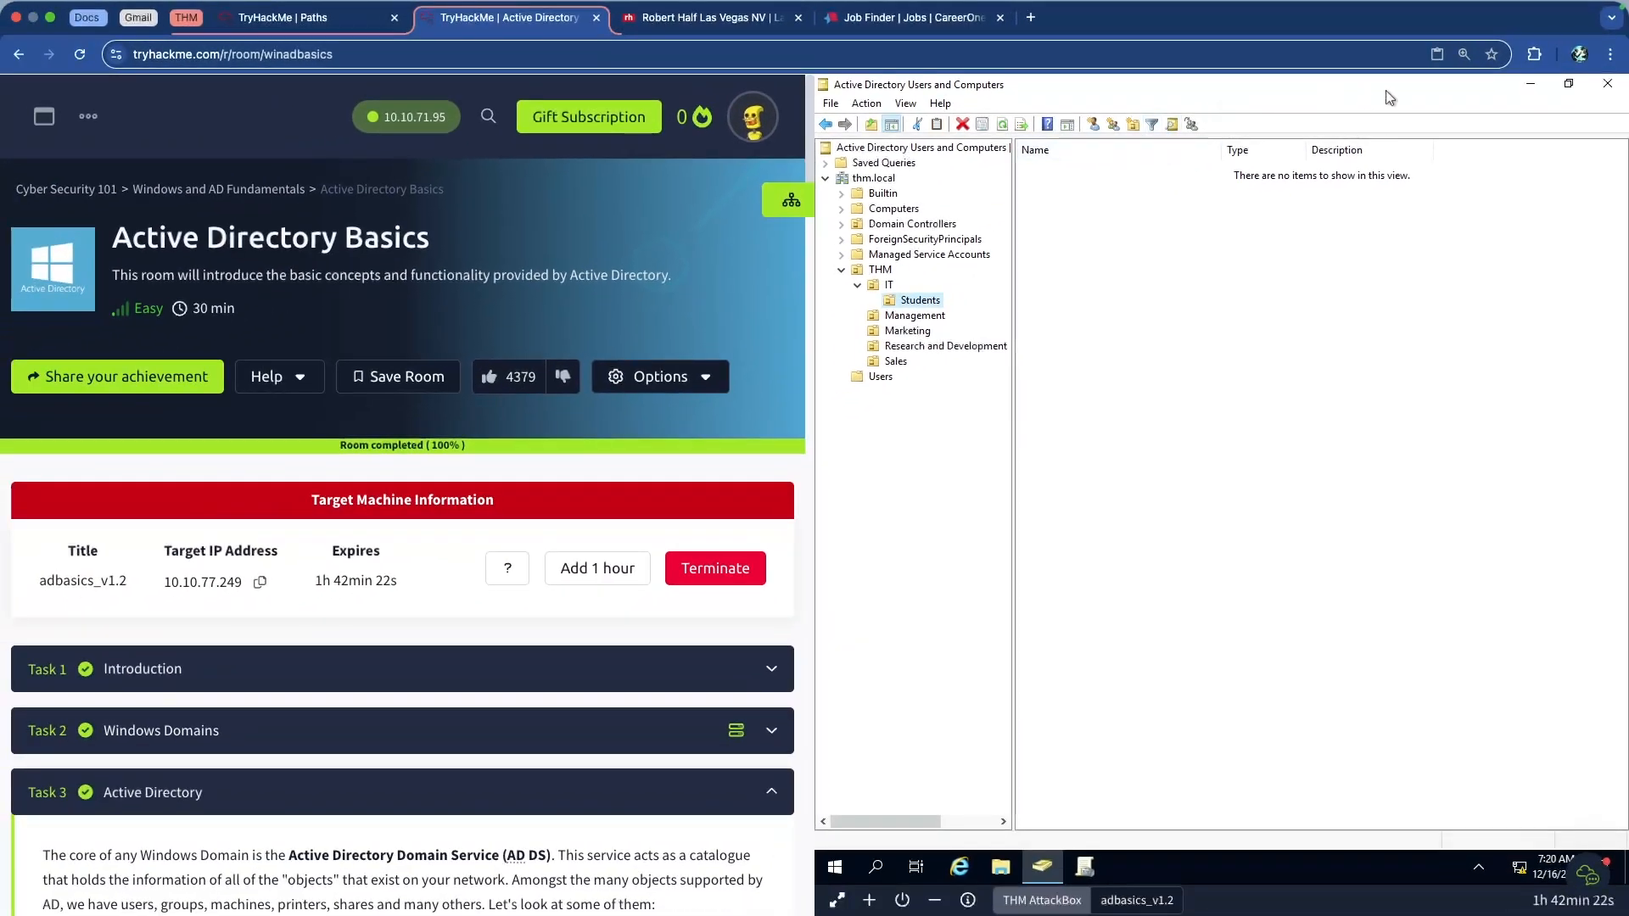
Close the console and relaunch Active Directory Users and Computers as administrator
click(1607, 83)
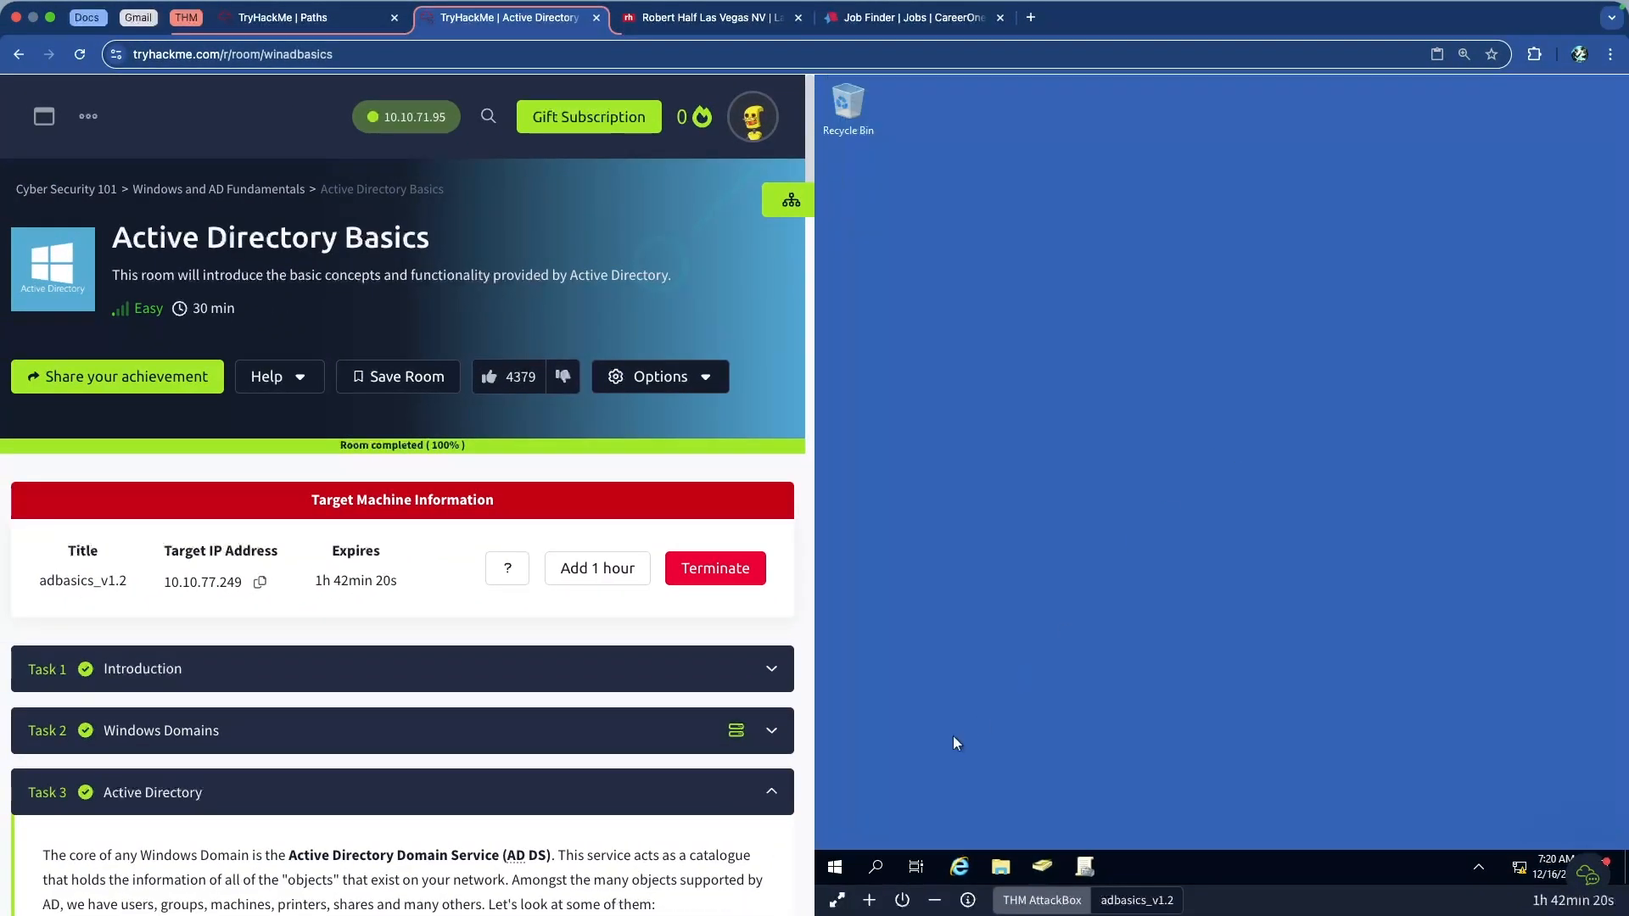
click(876, 866)
text(active)
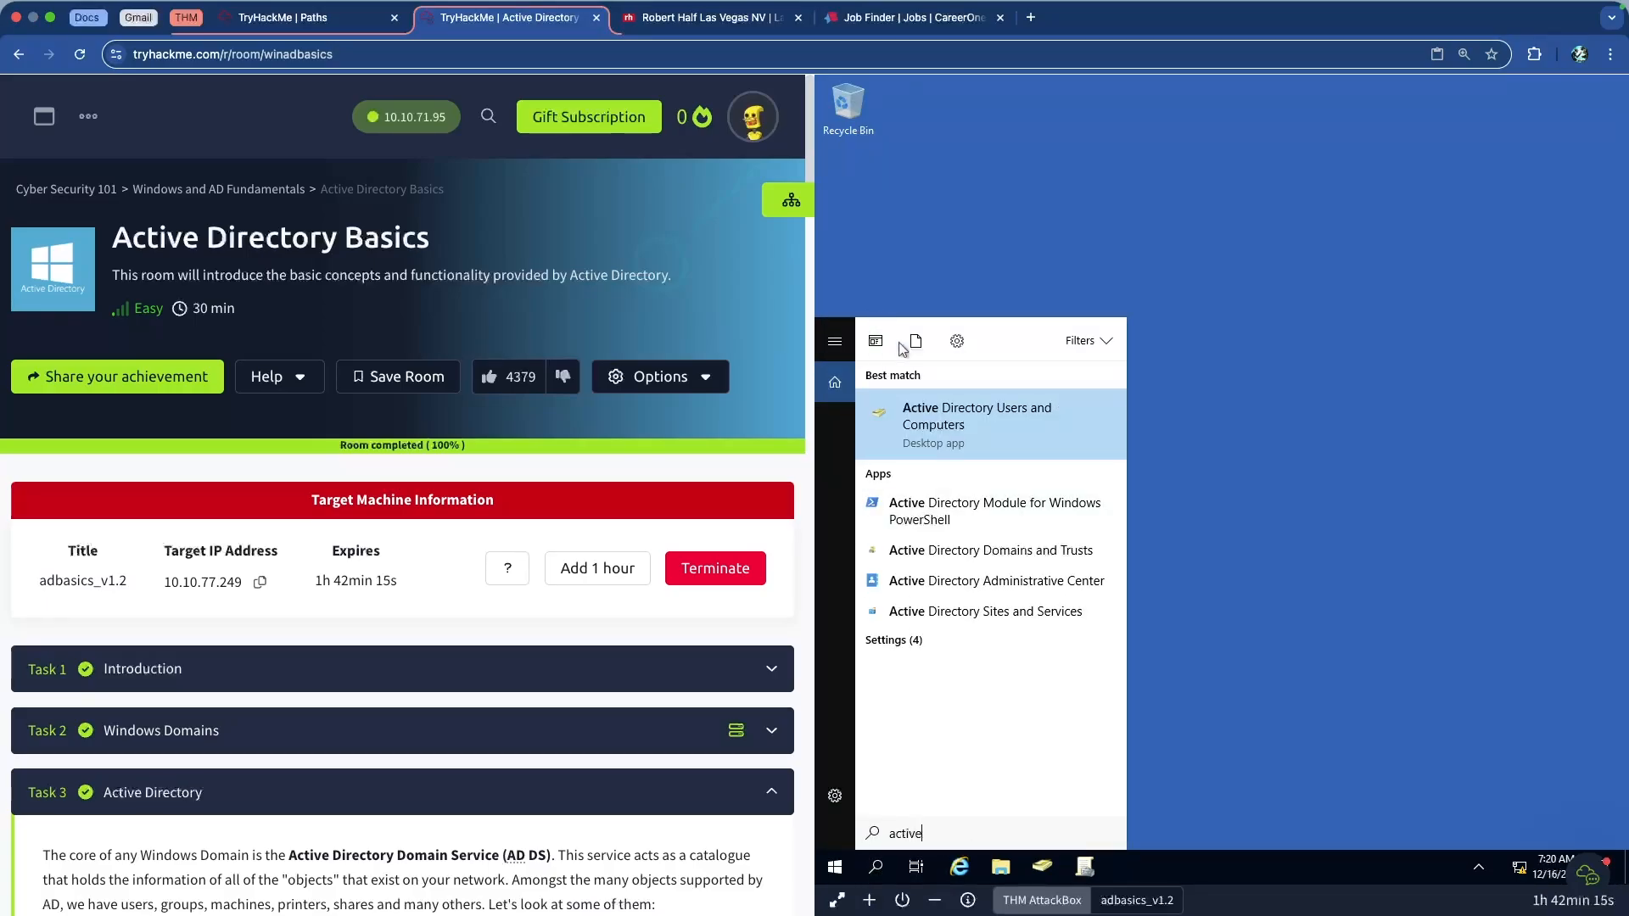
right_click(975, 419)
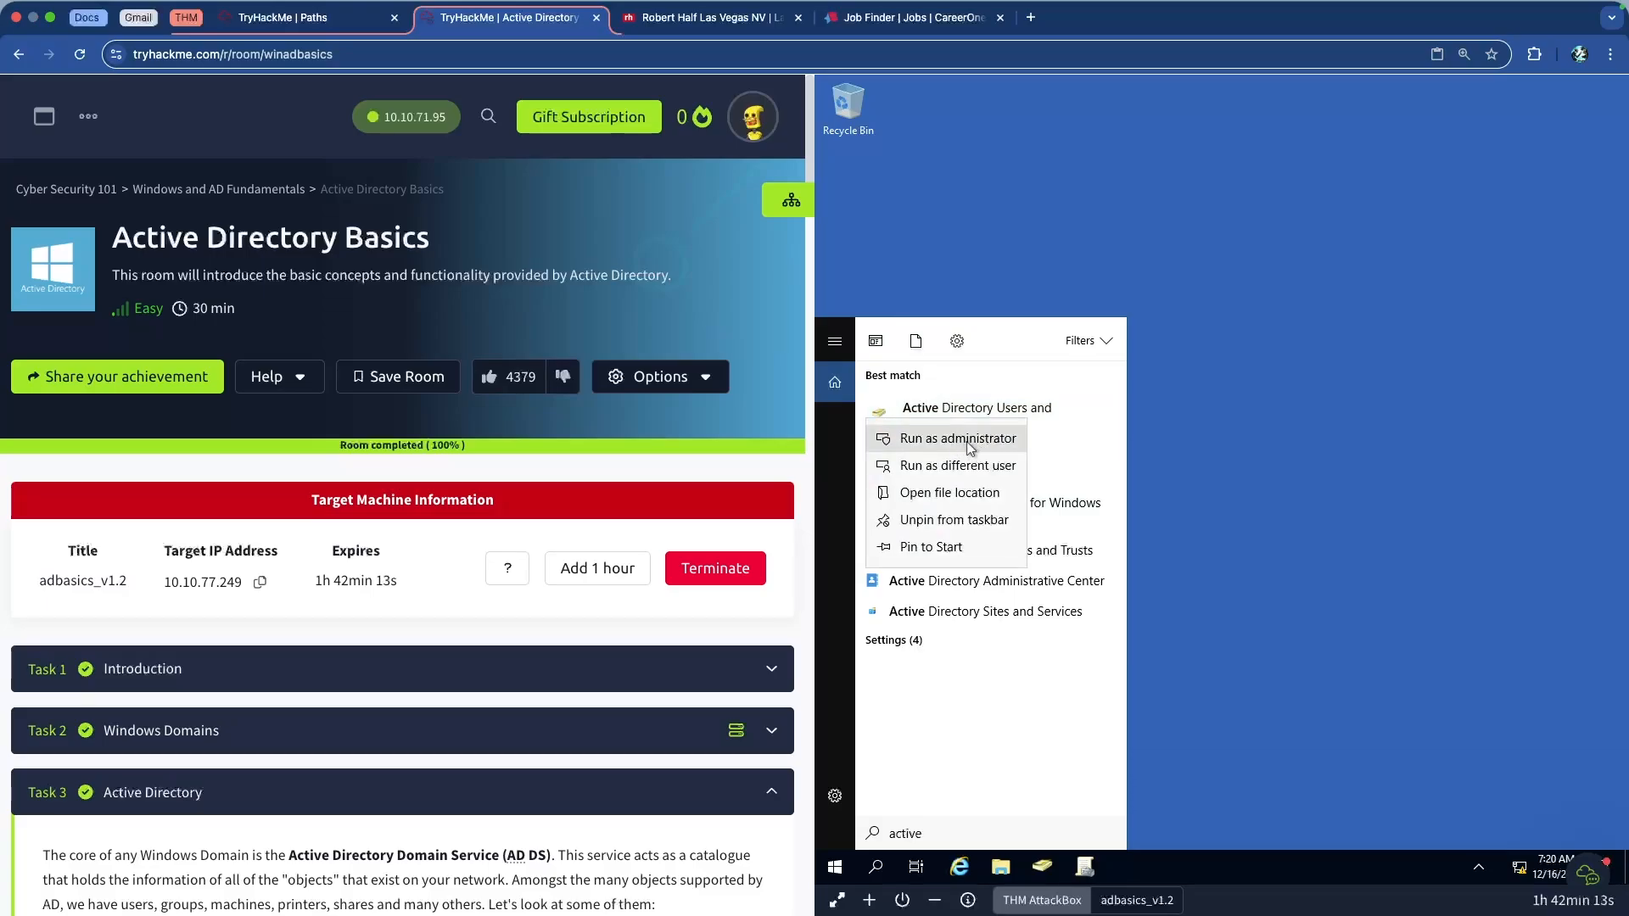
click(956, 439)
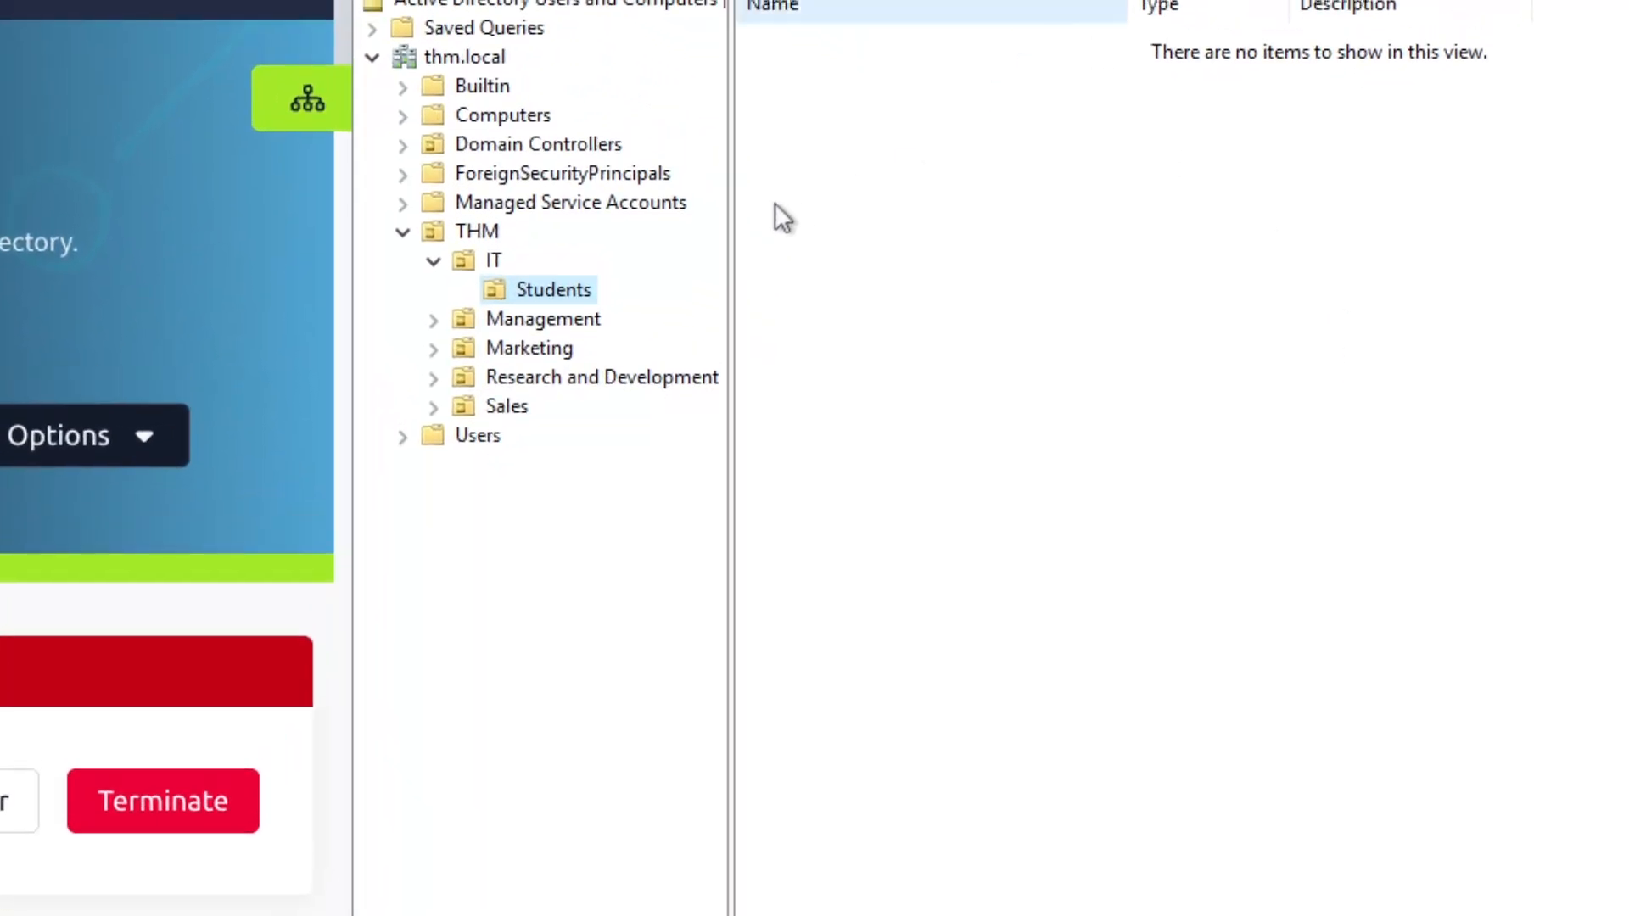
Retry deleting the Students OU as administrator, which is still refused
right_click(556, 285)
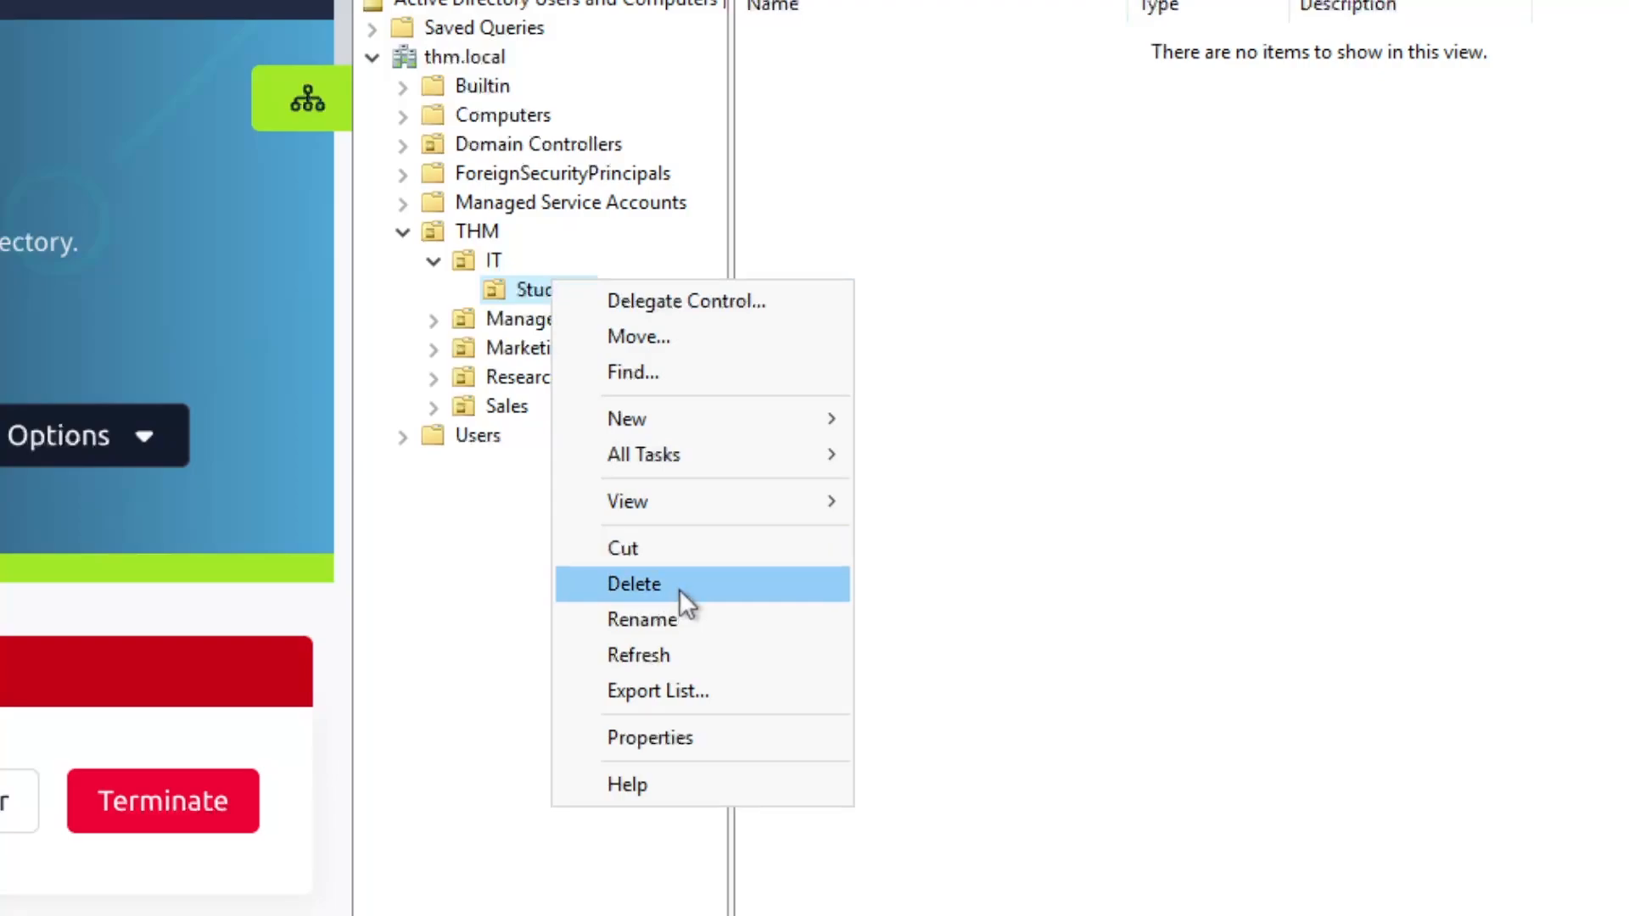
click(679, 589)
click(1235, 735)
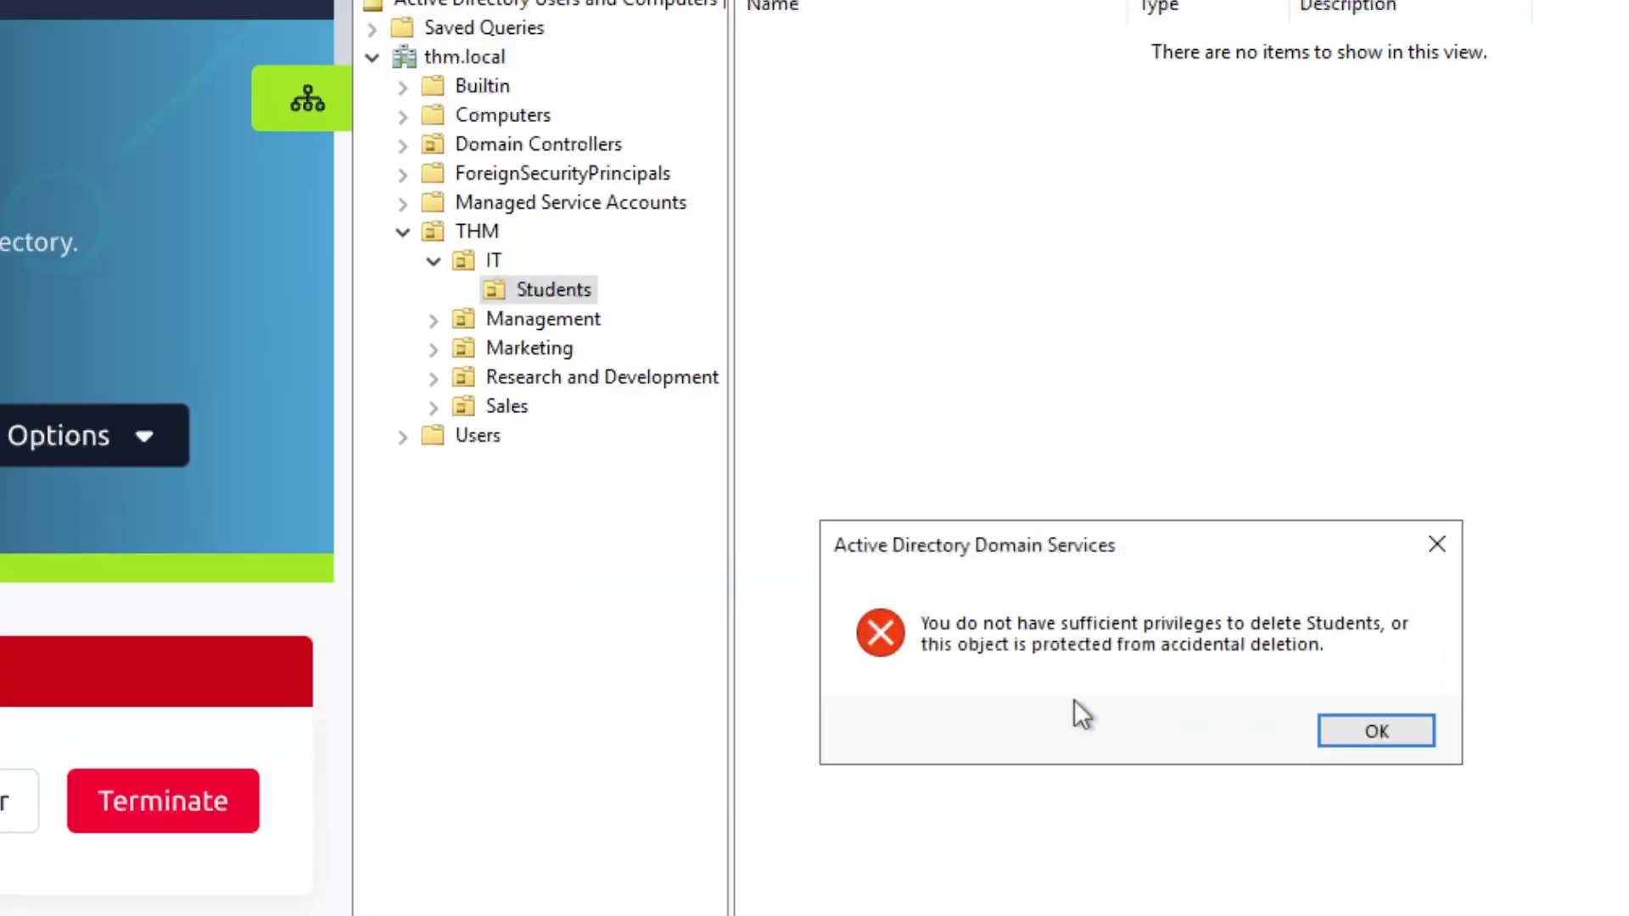
click(1362, 728)
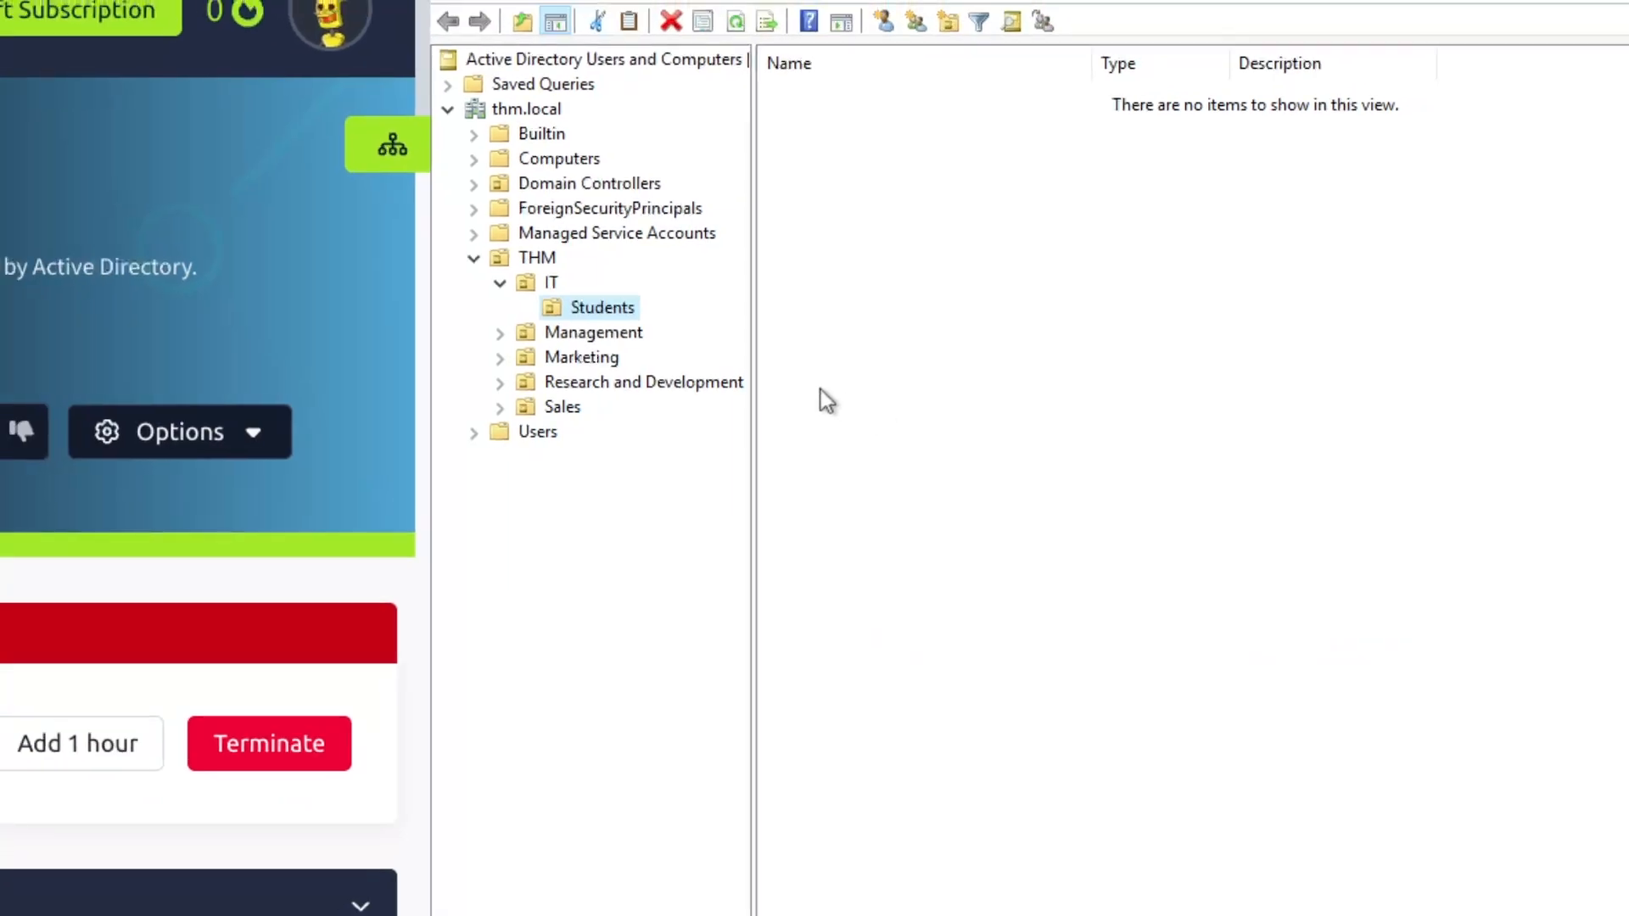
click(604, 313)
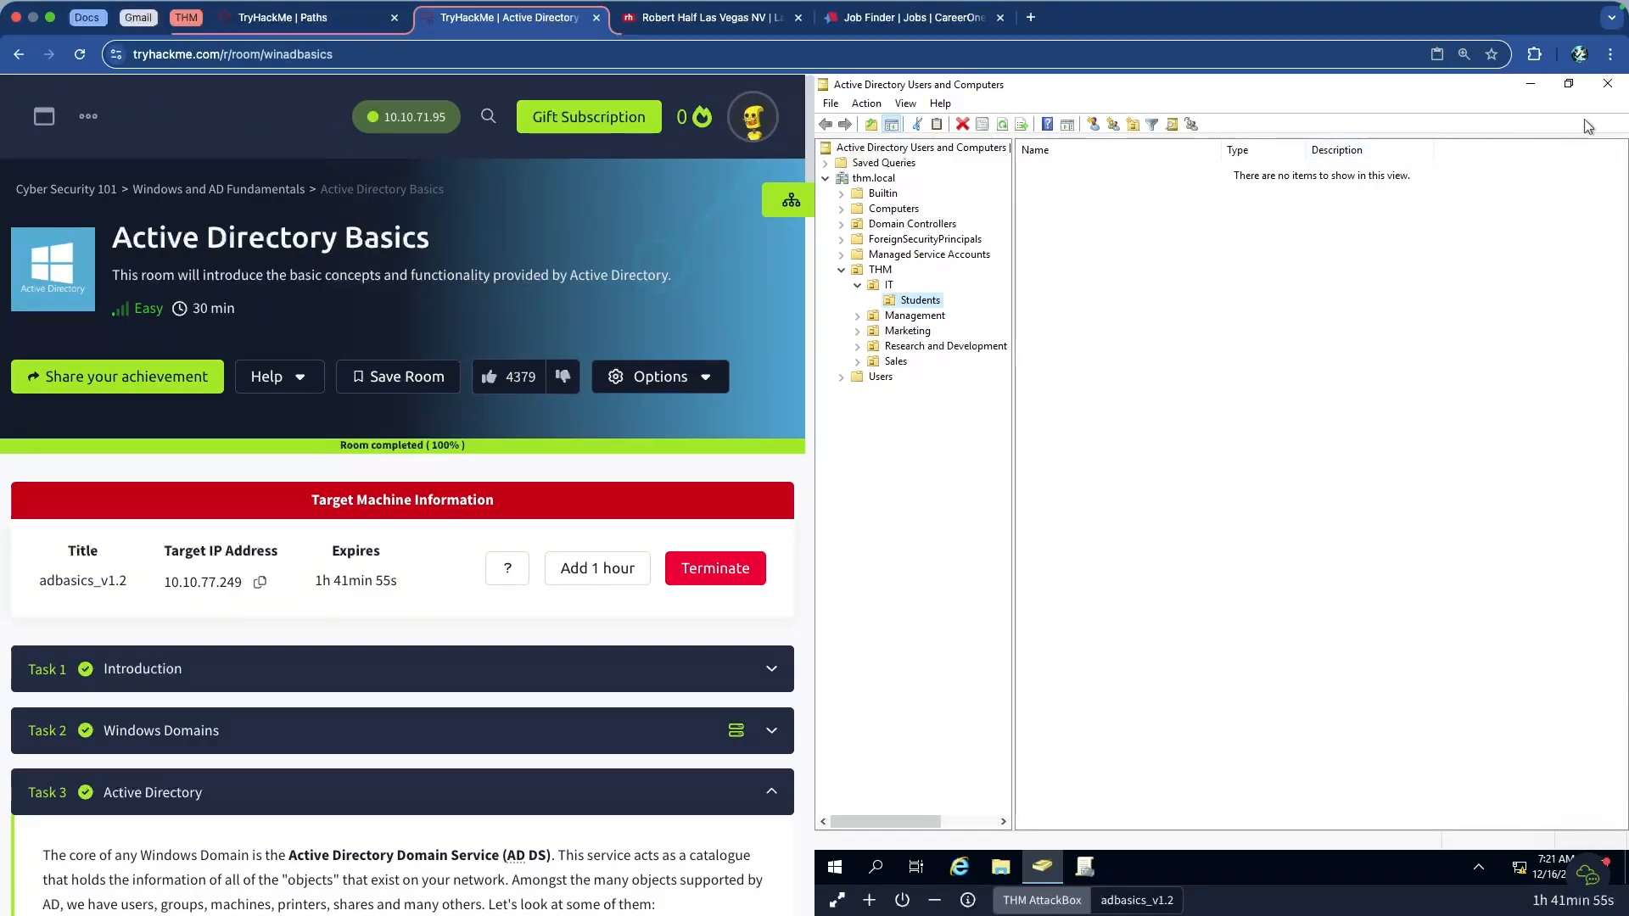
Close the console and expand the Managing Users in AD task in the room
click(1607, 85)
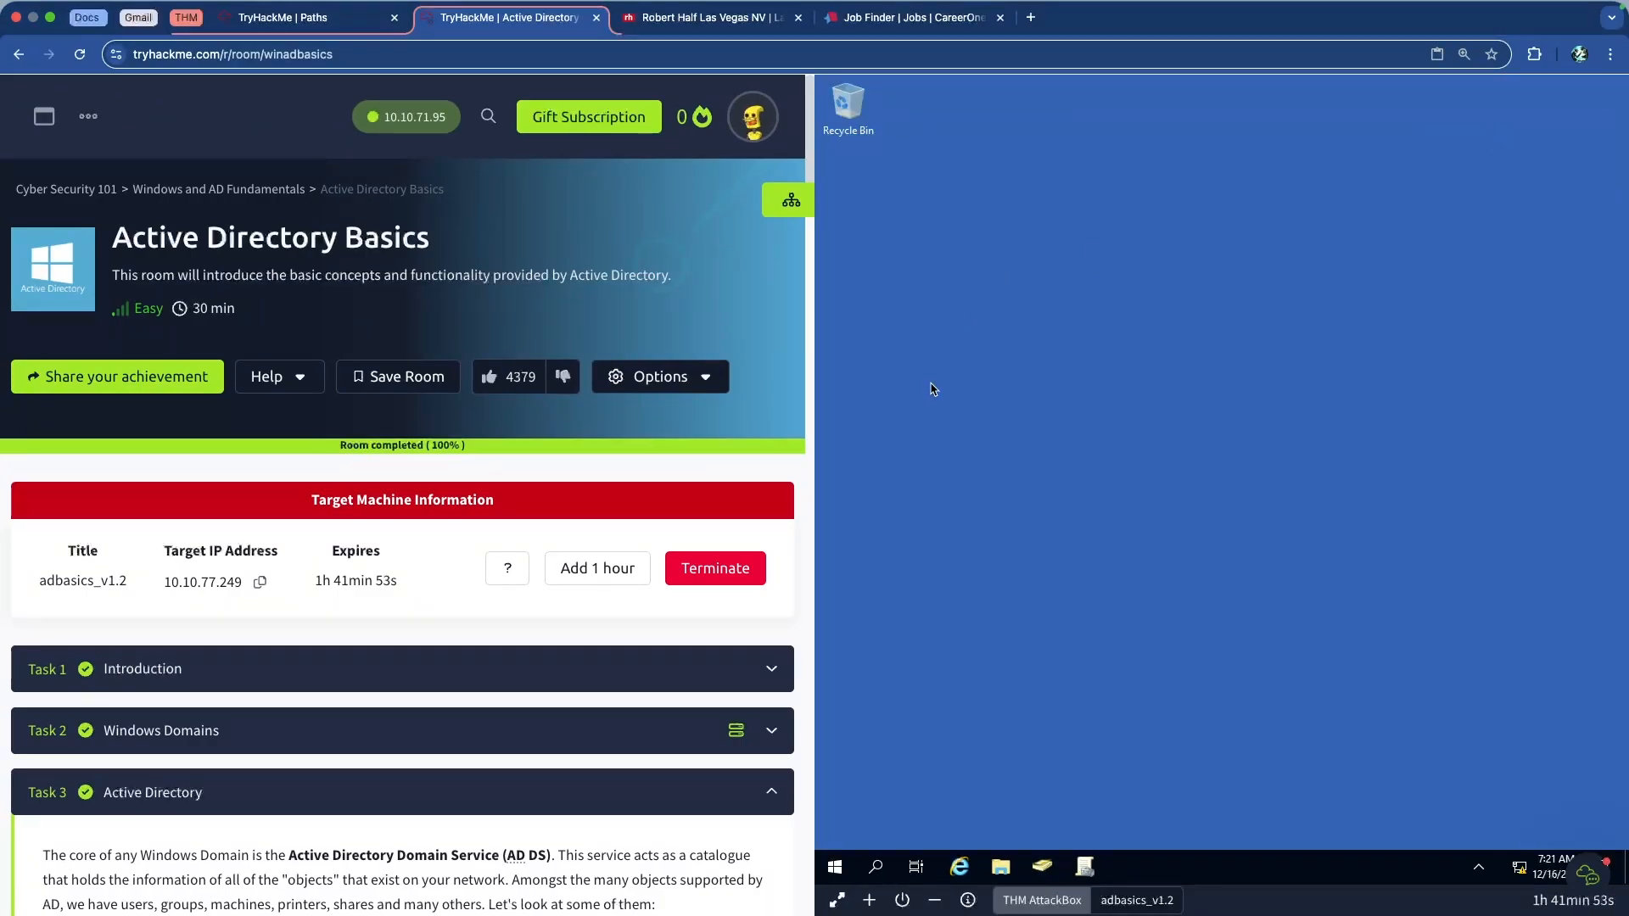
scroll(479, 641, down, 7)
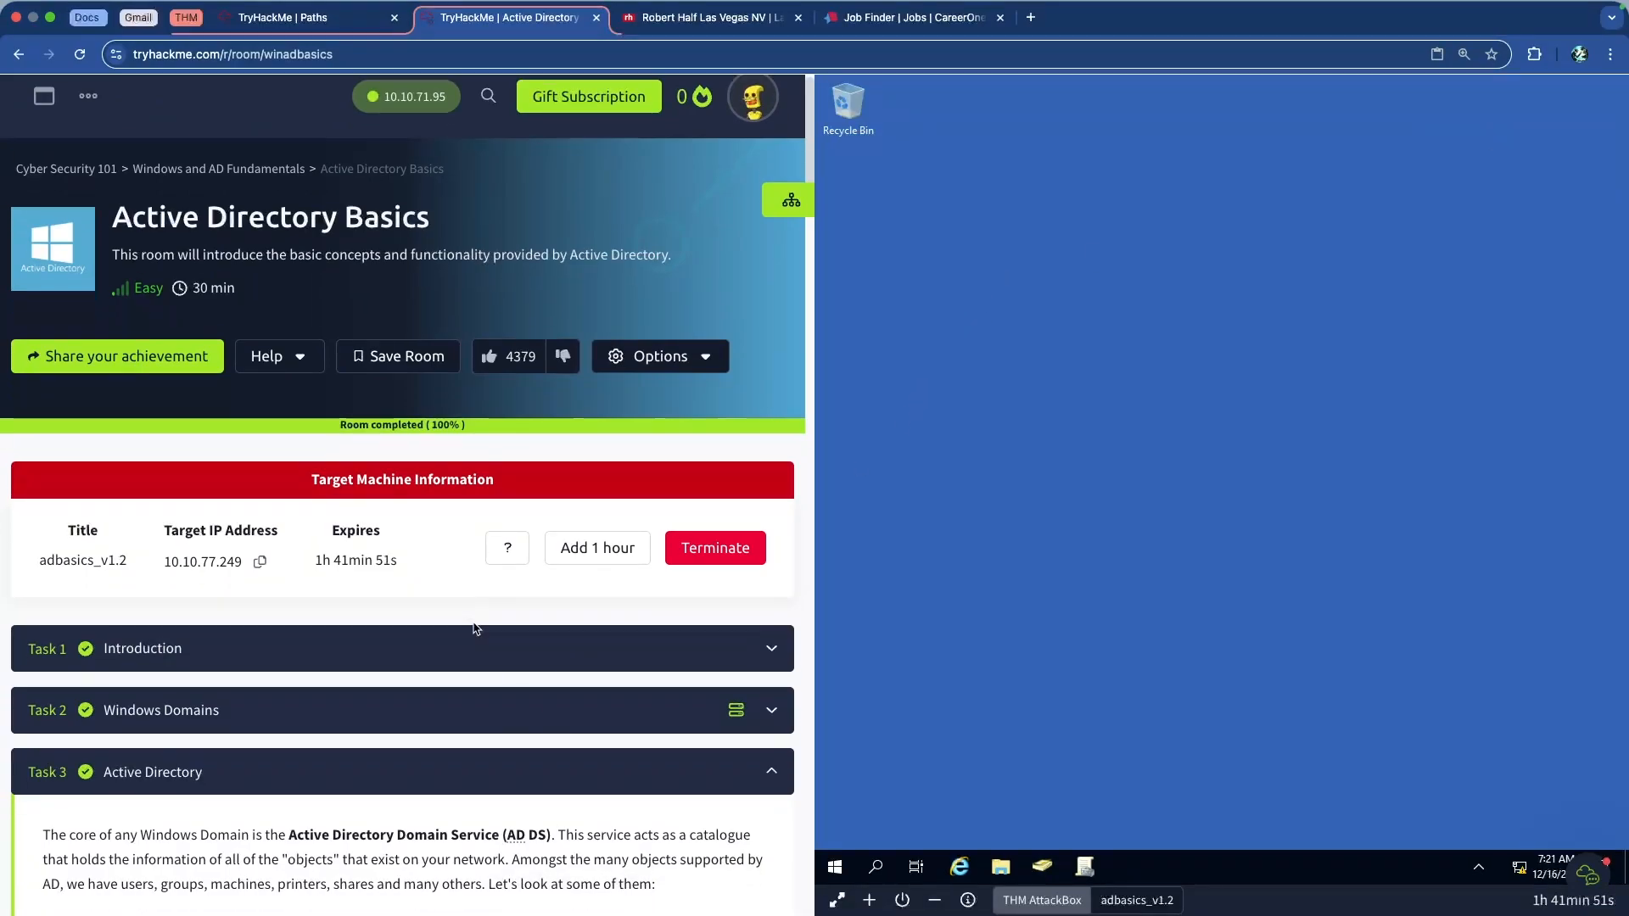
scroll(449, 615, down, 1)
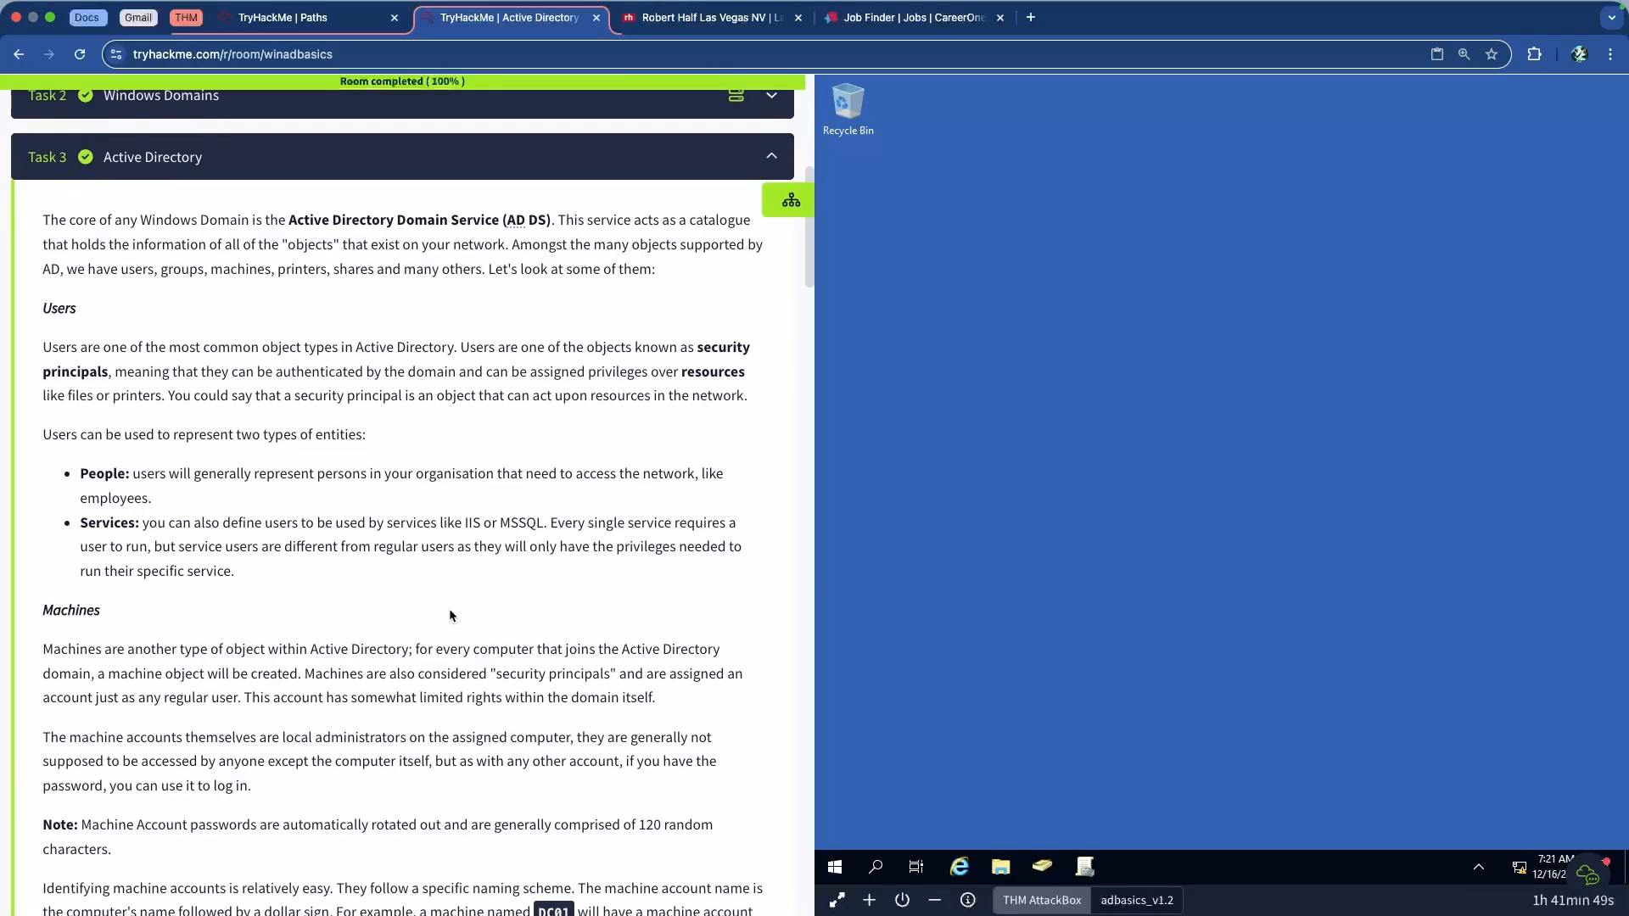
scroll(456, 609, down, 4)
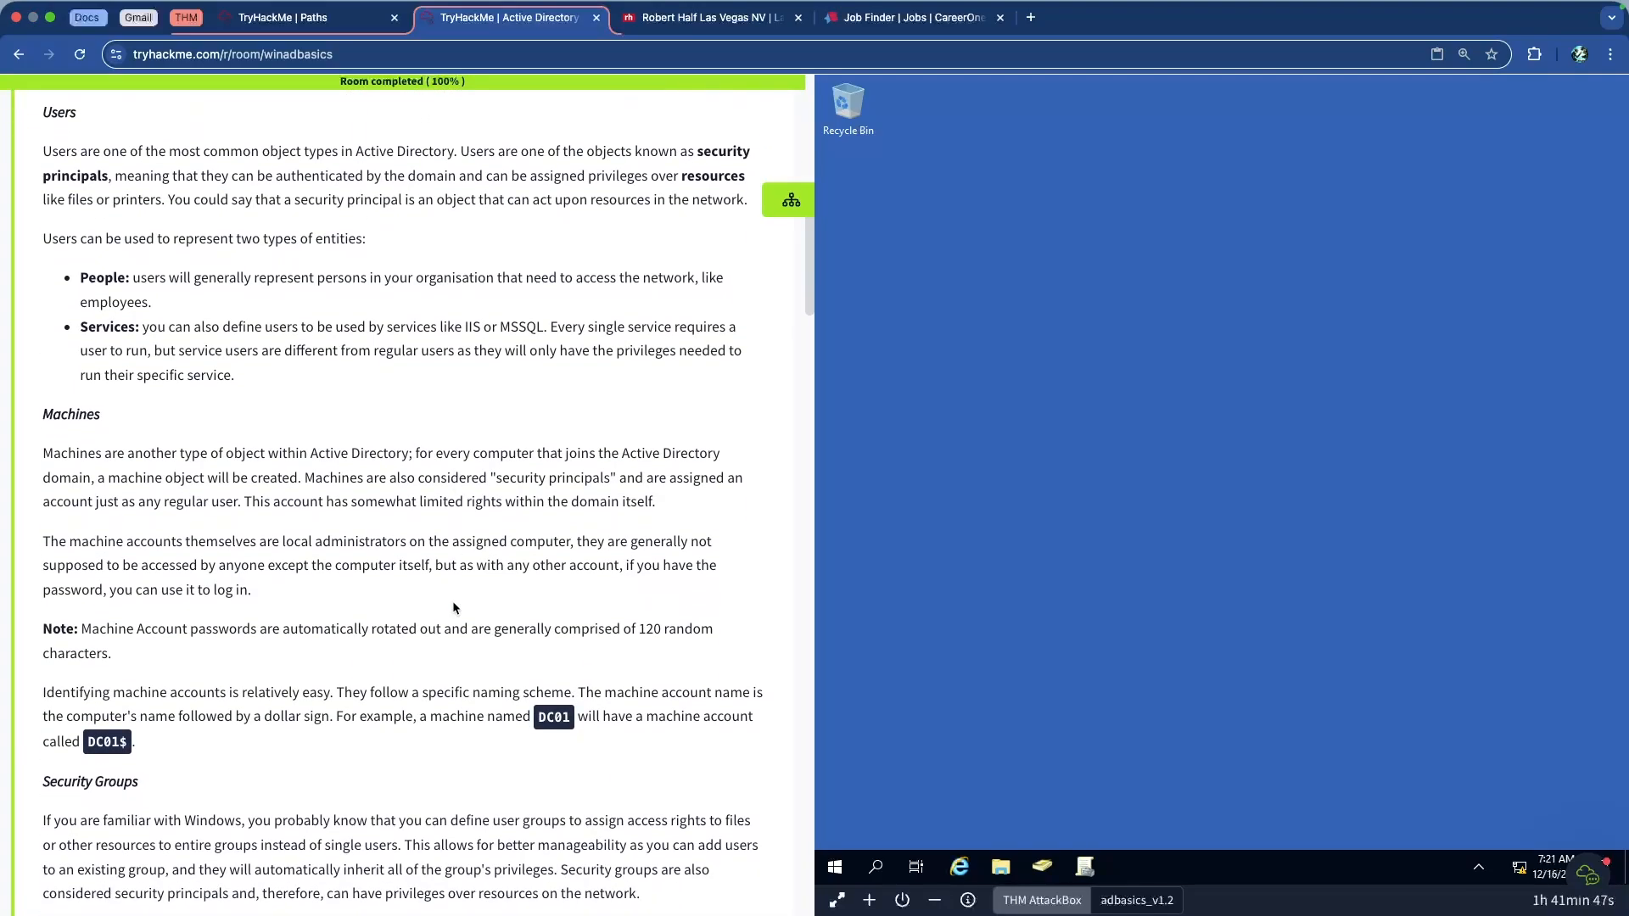
scroll(452, 603, up, 3)
scroll(454, 604, up, 3)
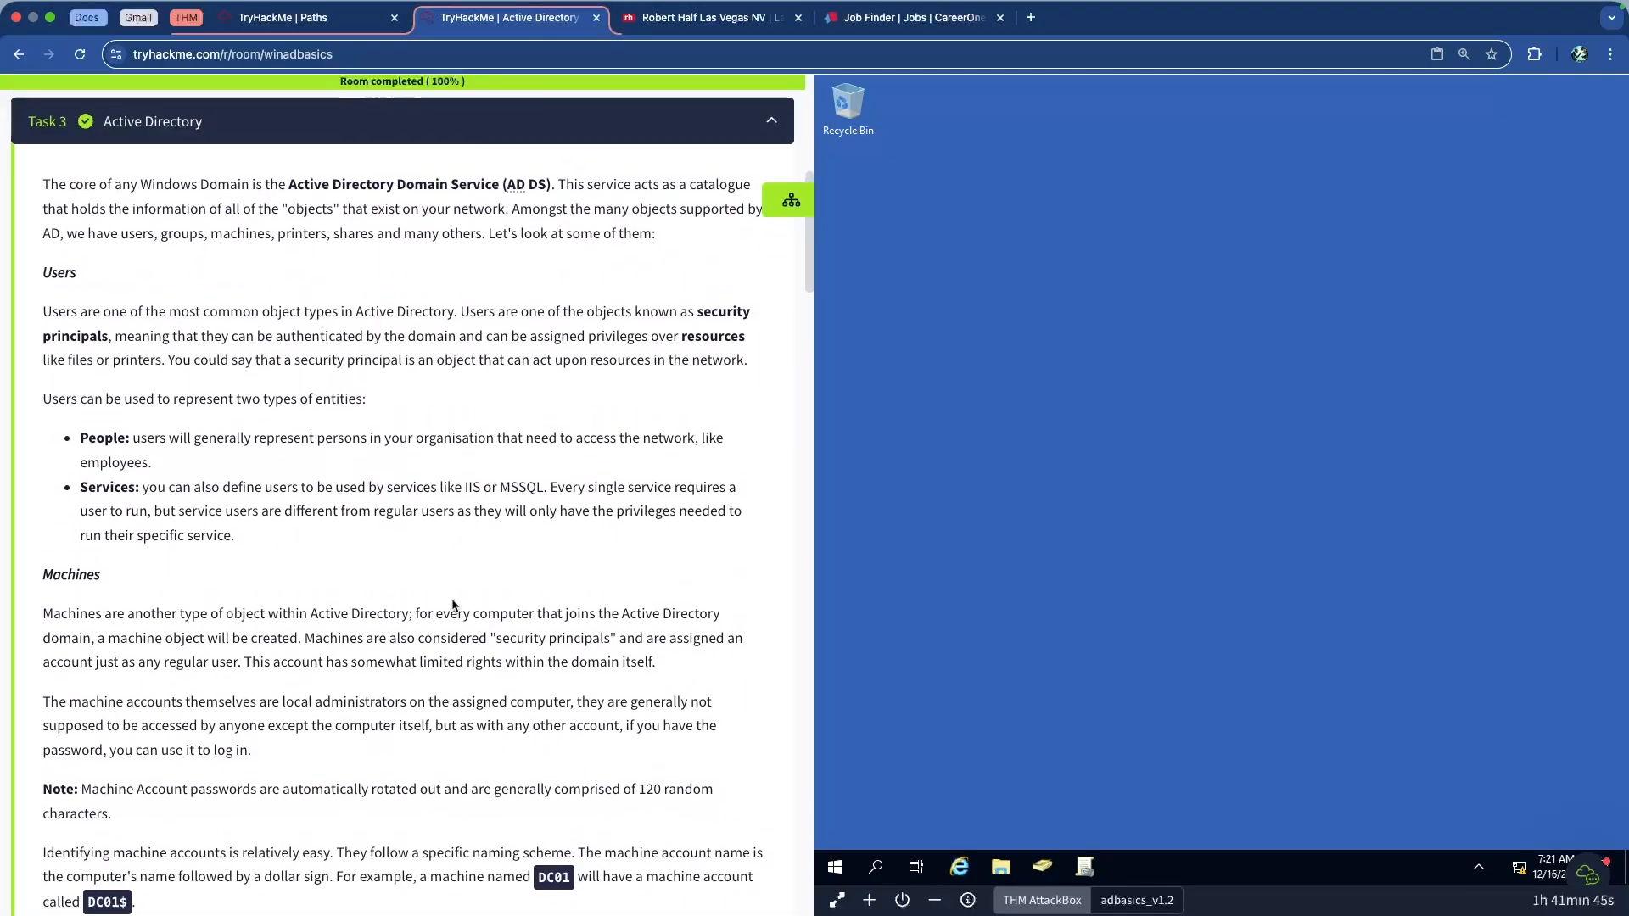
click(472, 258)
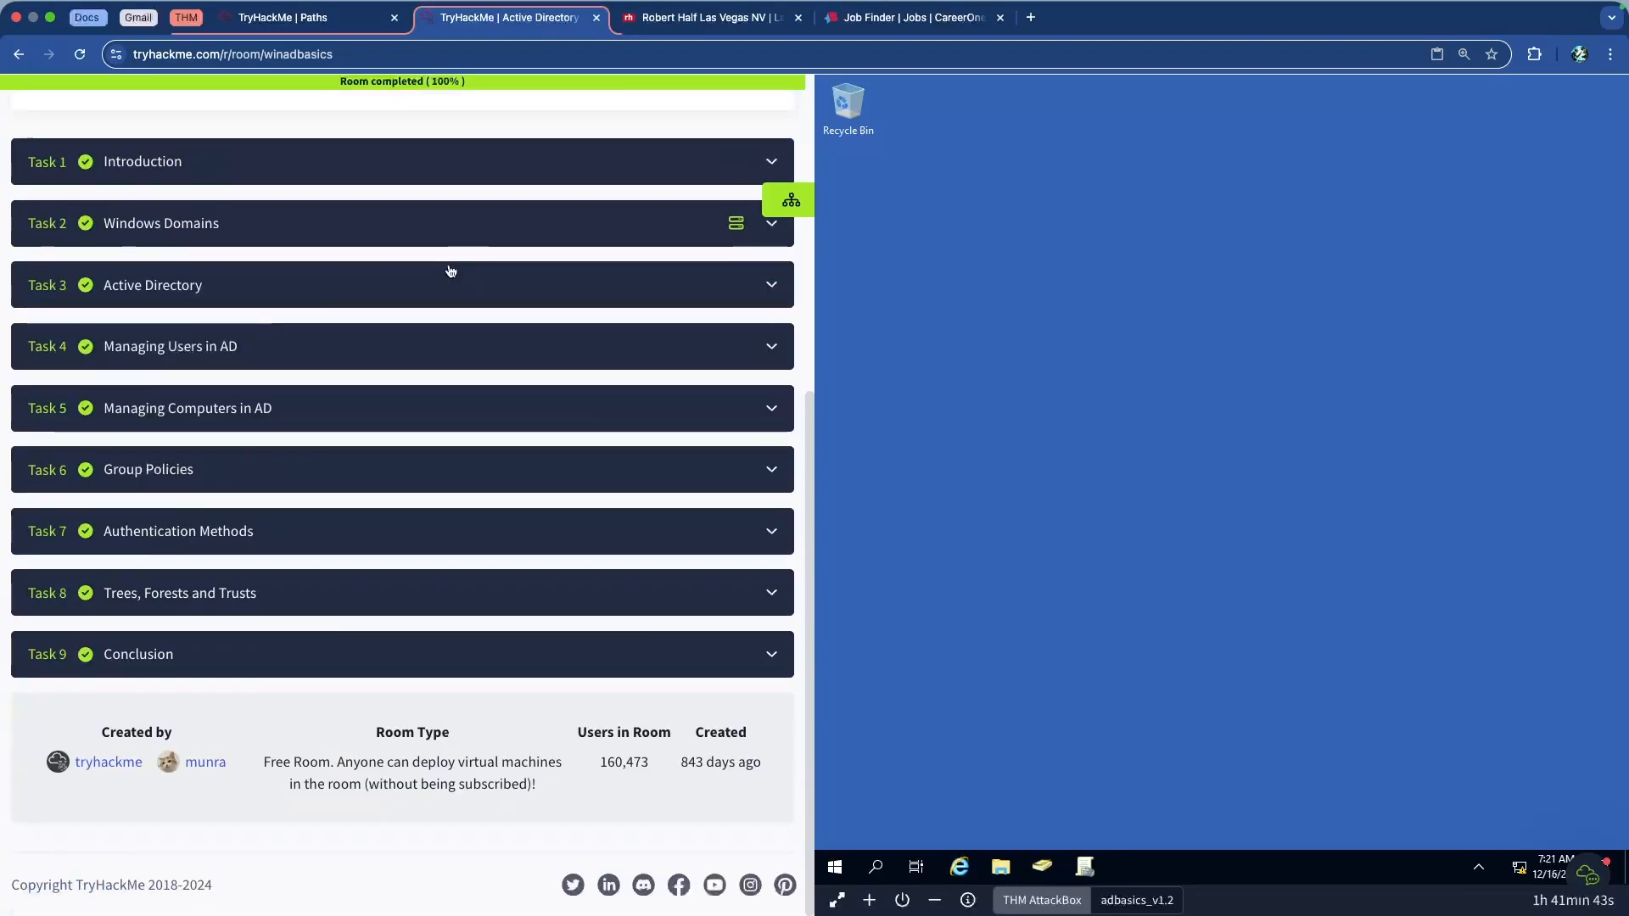
click(354, 344)
Scroll down to the 'Deleting extra OUs and users' section
scroll(298, 331, down, 3)
scroll(297, 331, up, 1)
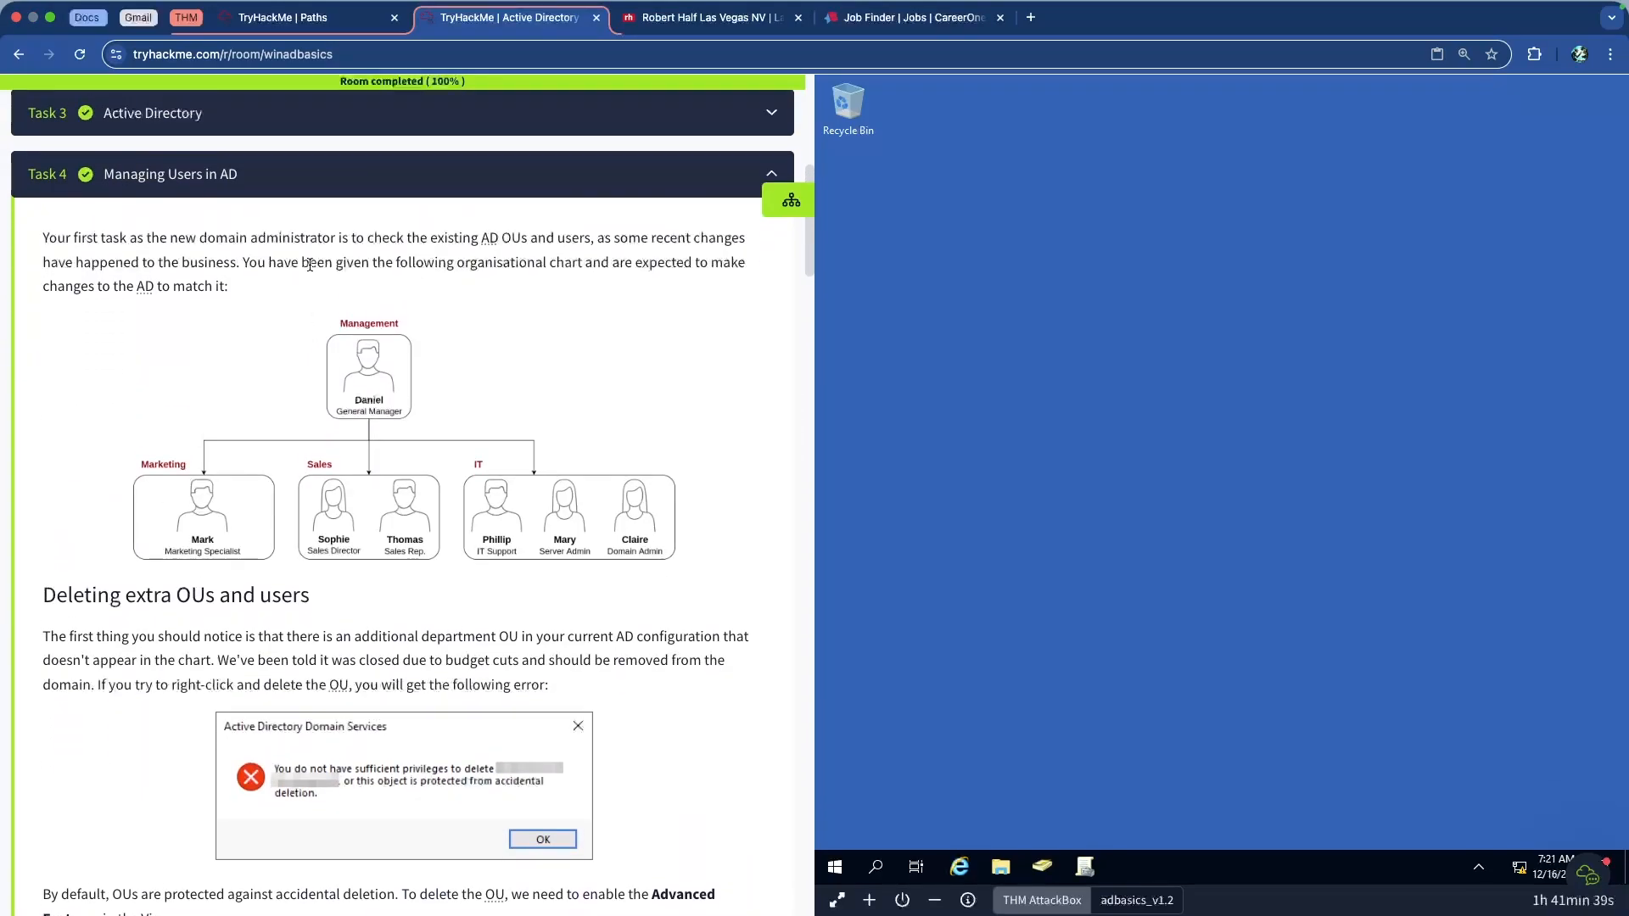
scroll(311, 265, up, 5)
scroll(415, 331, down, 1)
scroll(415, 331, down, 1)
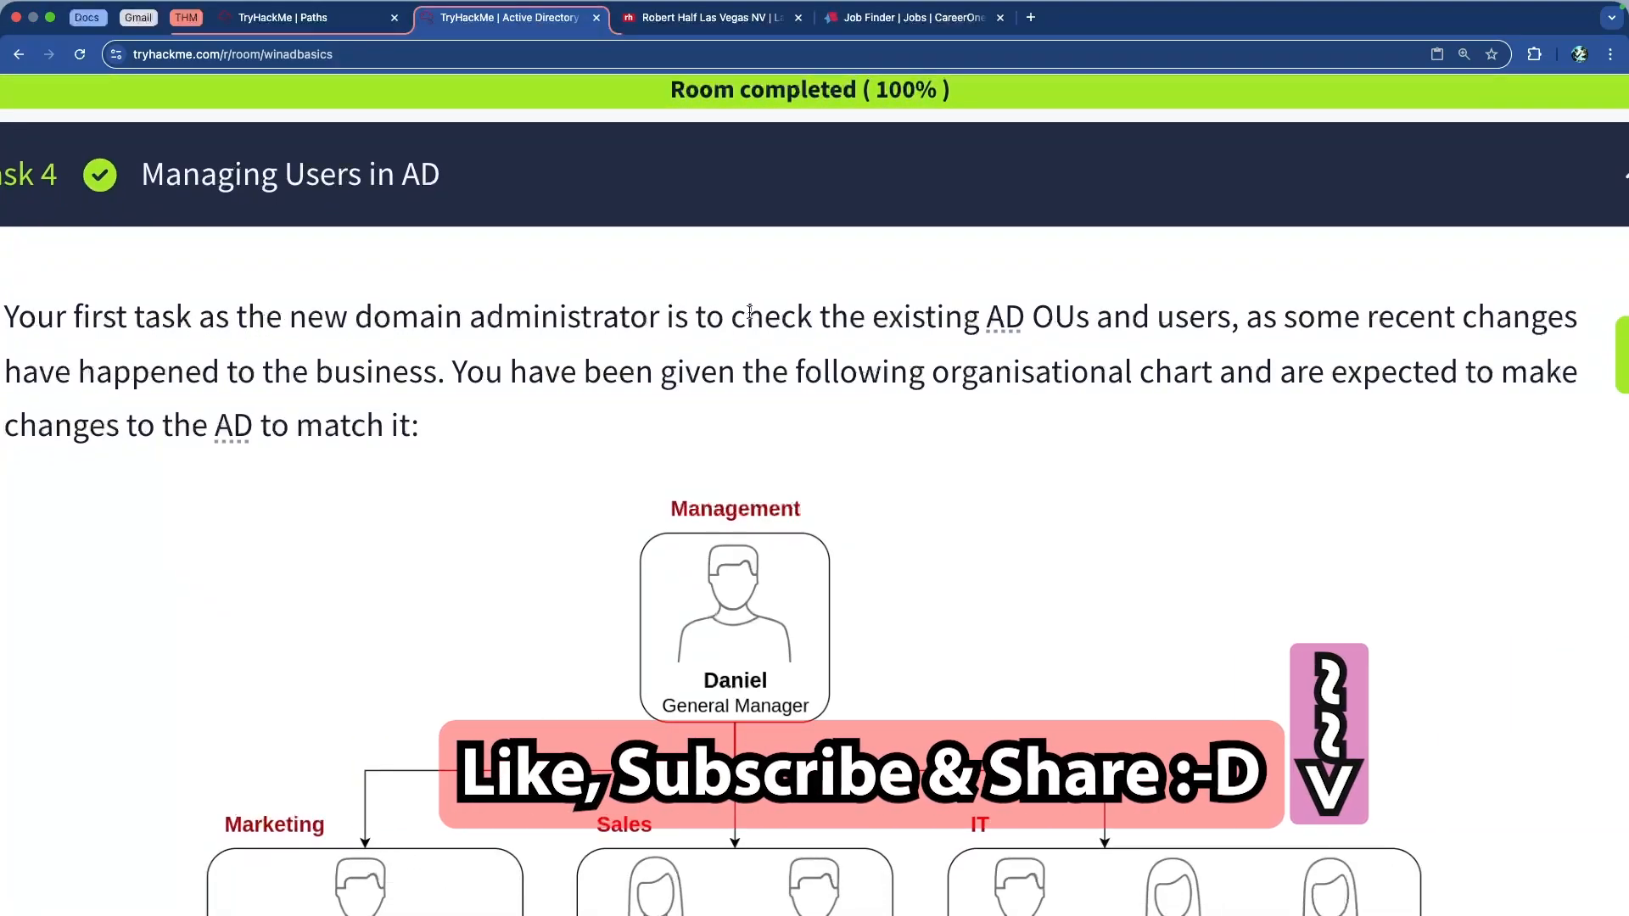
drag(846, 326, 1184, 326)
click(1167, 322)
scroll(1031, 317, down, 1)
scroll(704, 347, down, 1)
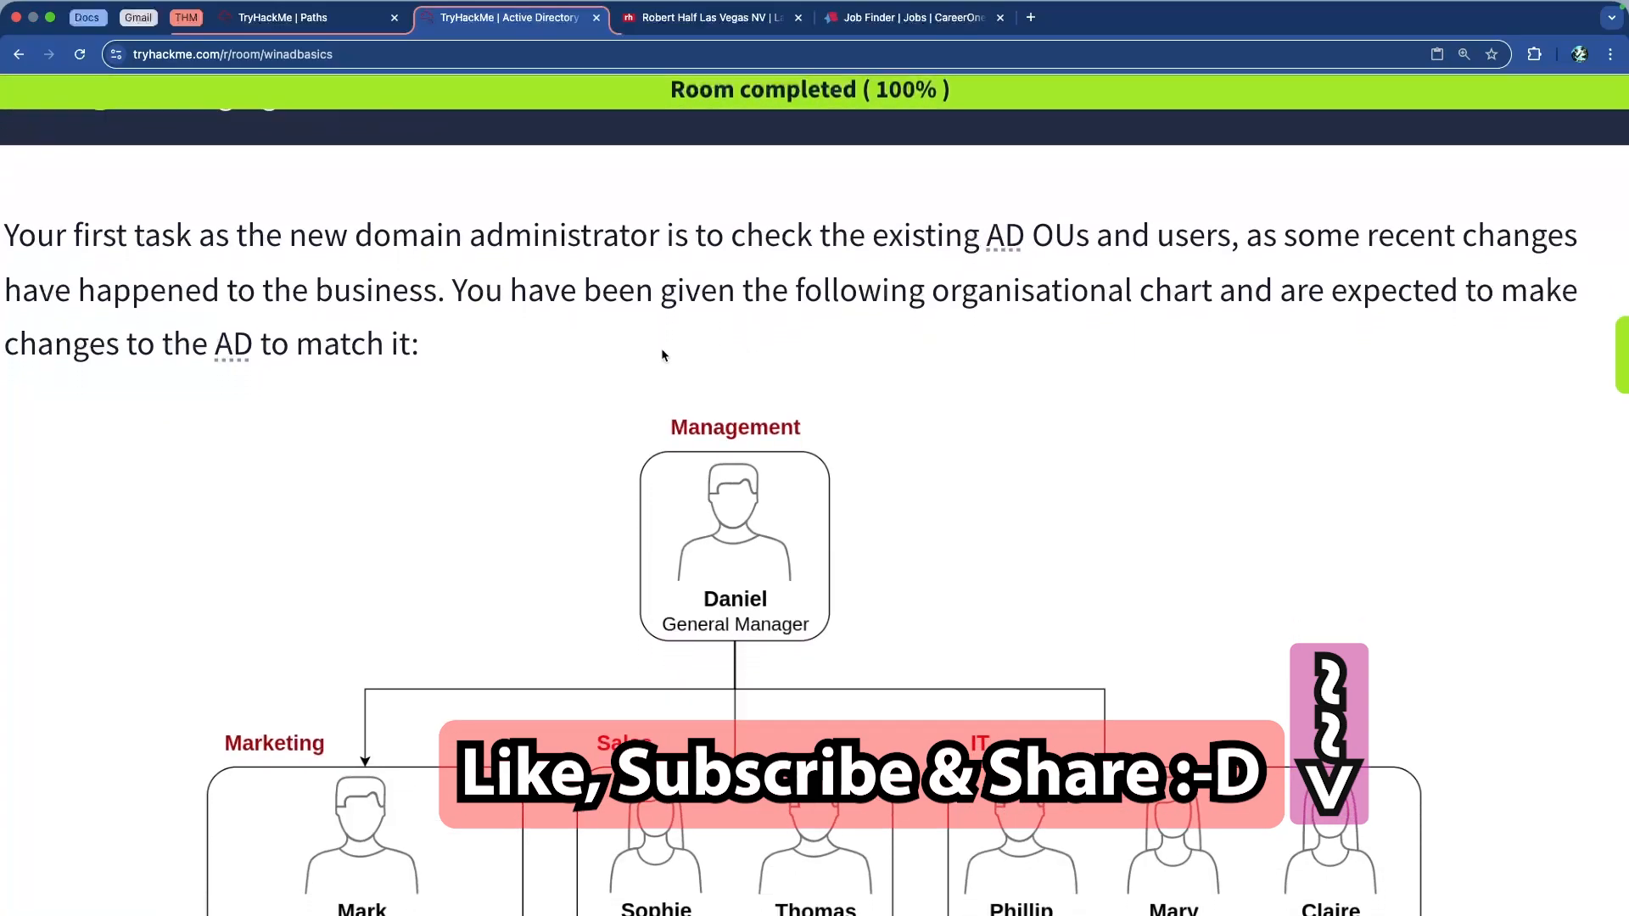
scroll(545, 318, down, 4)
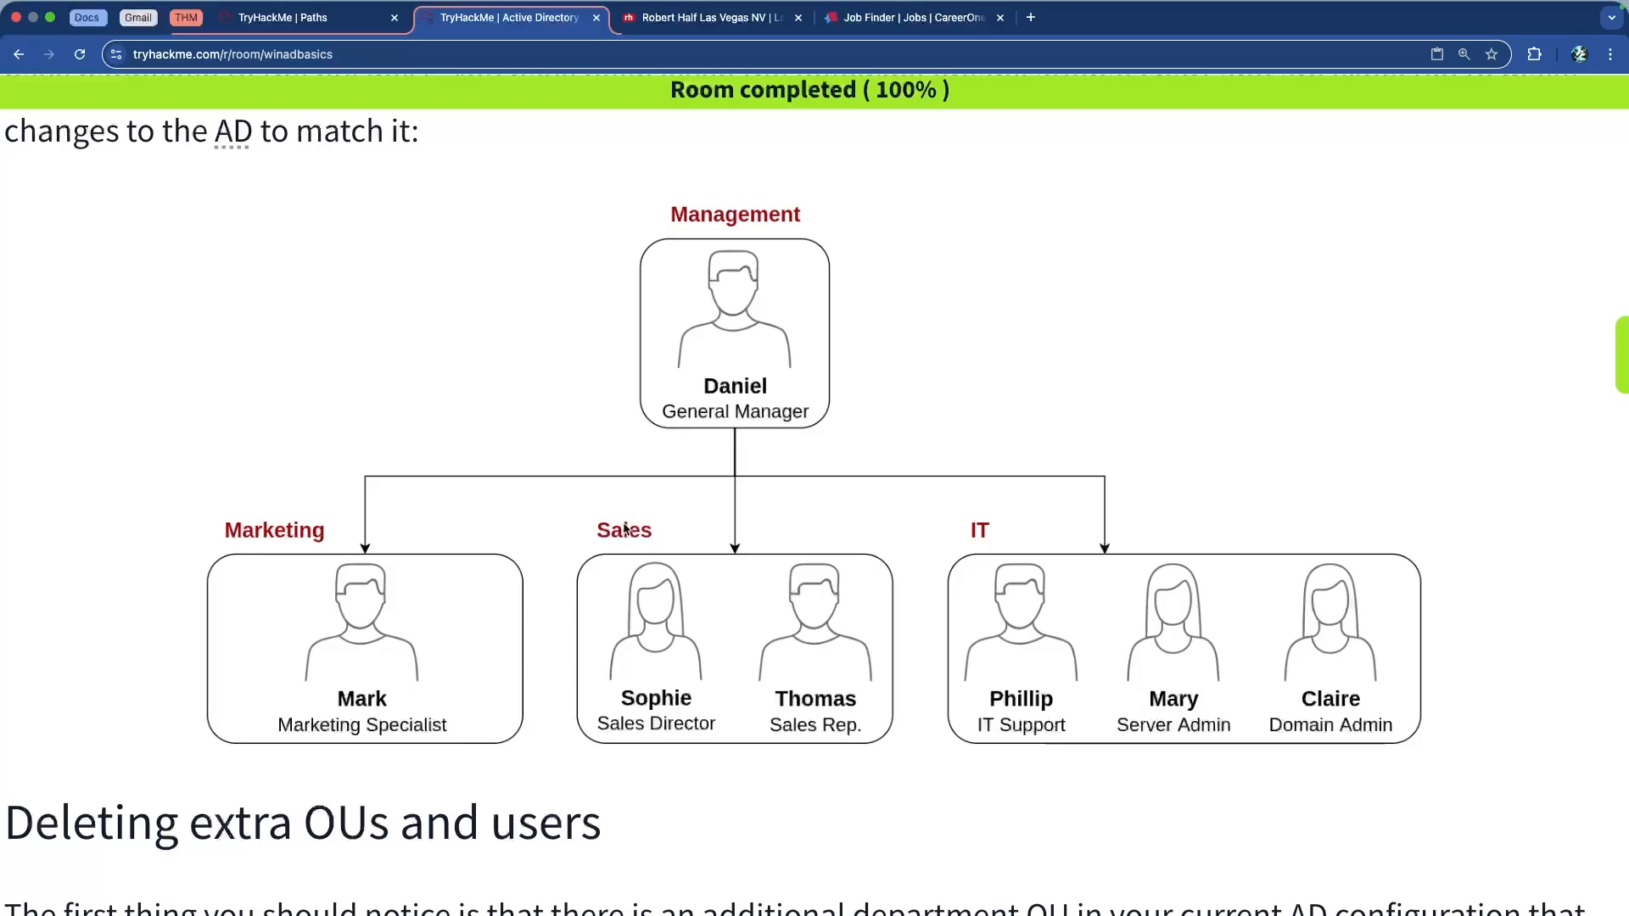
scroll(623, 527, down, 6)
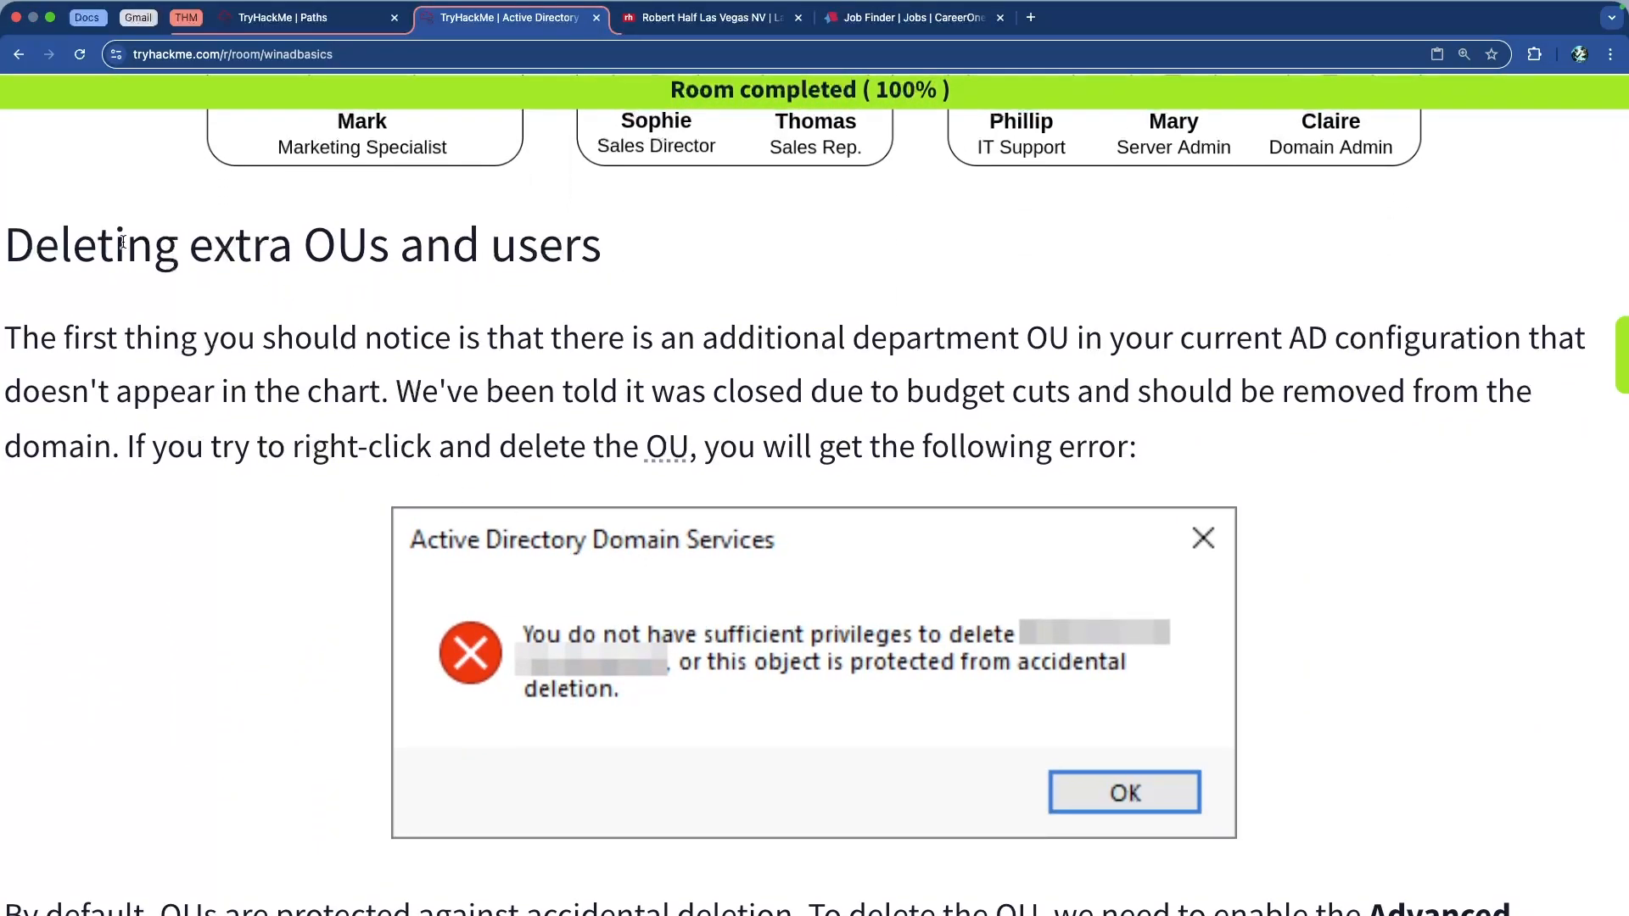
Read the paragraphs on deleting extra OUs and accidental-deletion protection
drag(21, 246, 919, 441)
click(879, 497)
scroll(804, 643, down, 1)
scroll(806, 623, down, 2)
scroll(819, 628, down, 8)
drag(178, 372, 990, 431)
click(711, 376)
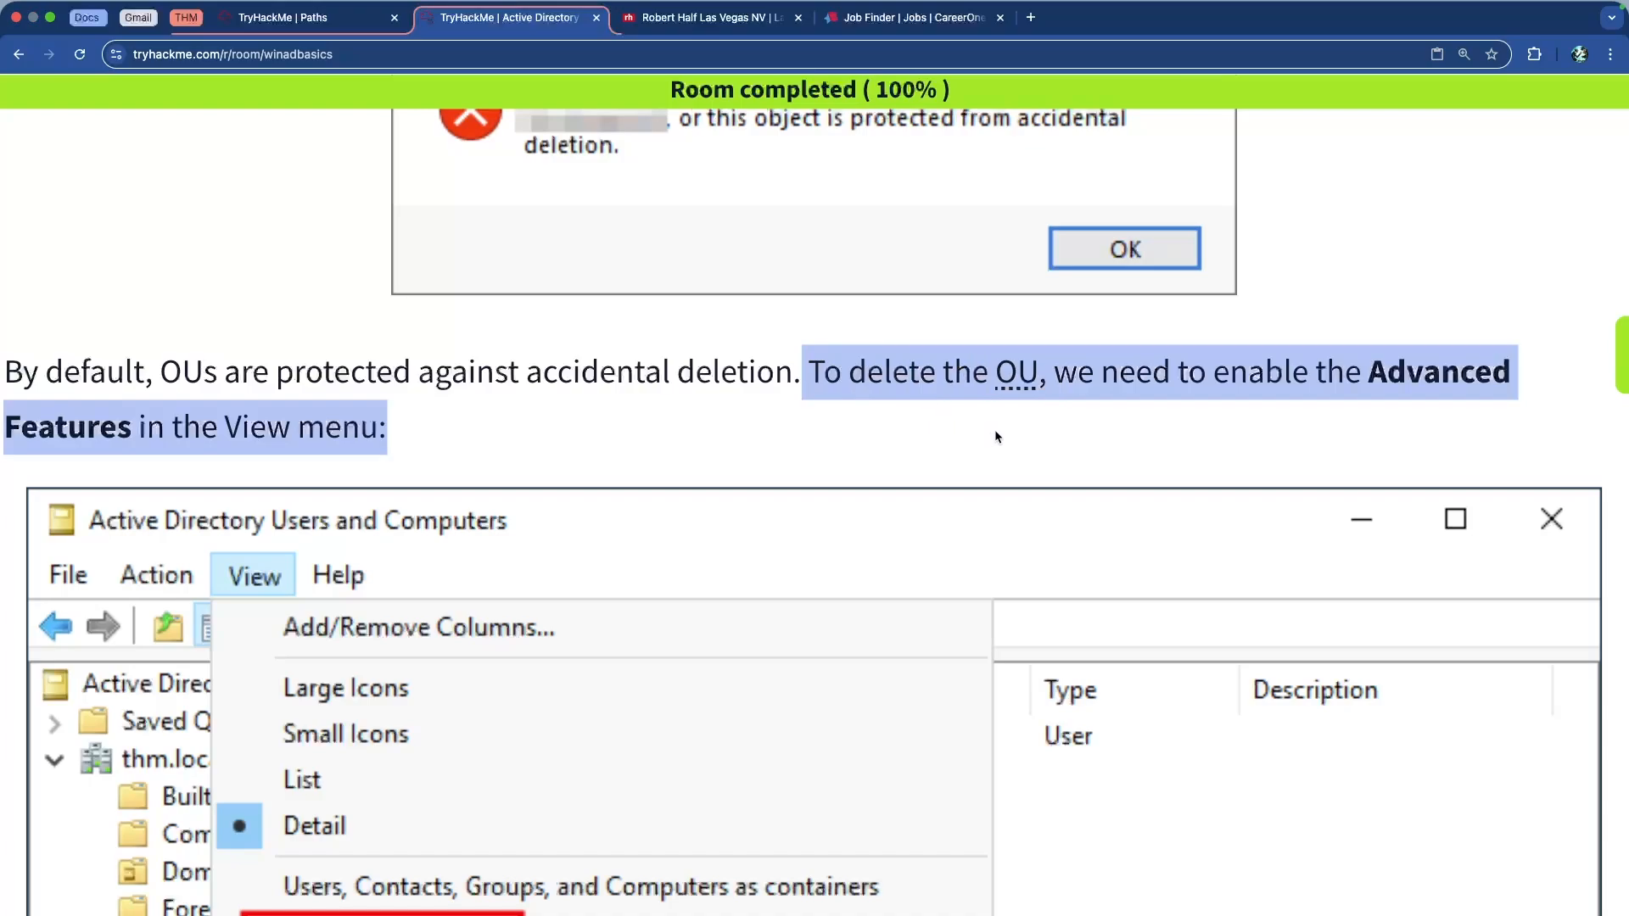
click(1009, 415)
Read the Advanced Features step and scroll through the Object tab screenshots
drag(1176, 392, 992, 408)
click(976, 412)
scroll(611, 450, down, 5)
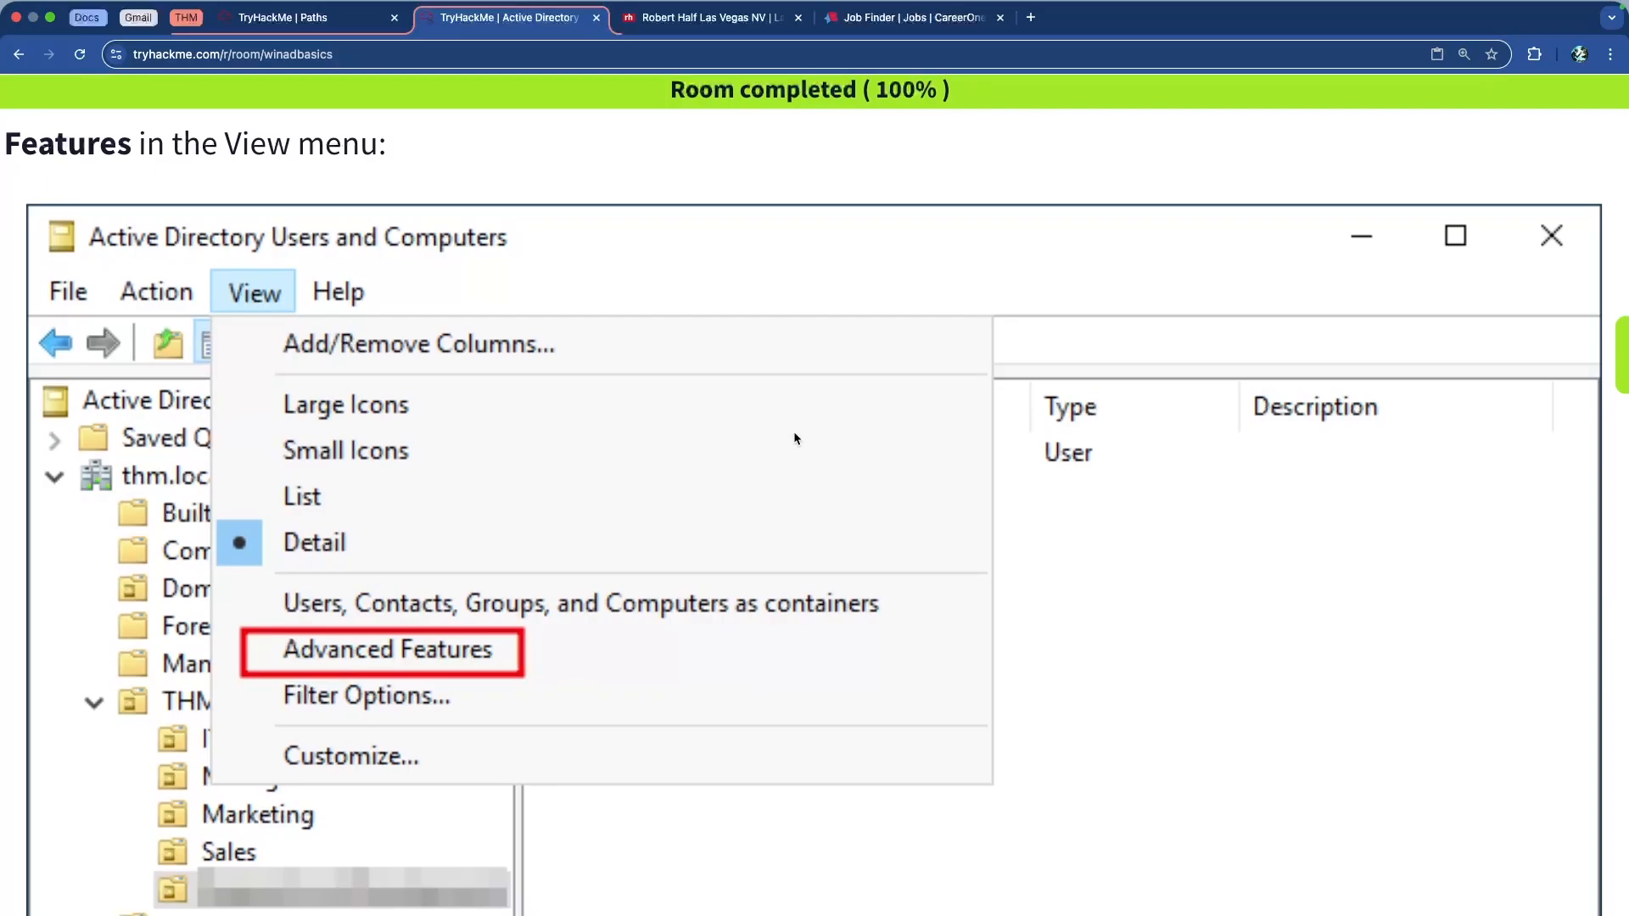
scroll(794, 439, down, 3)
scroll(796, 439, down, 13)
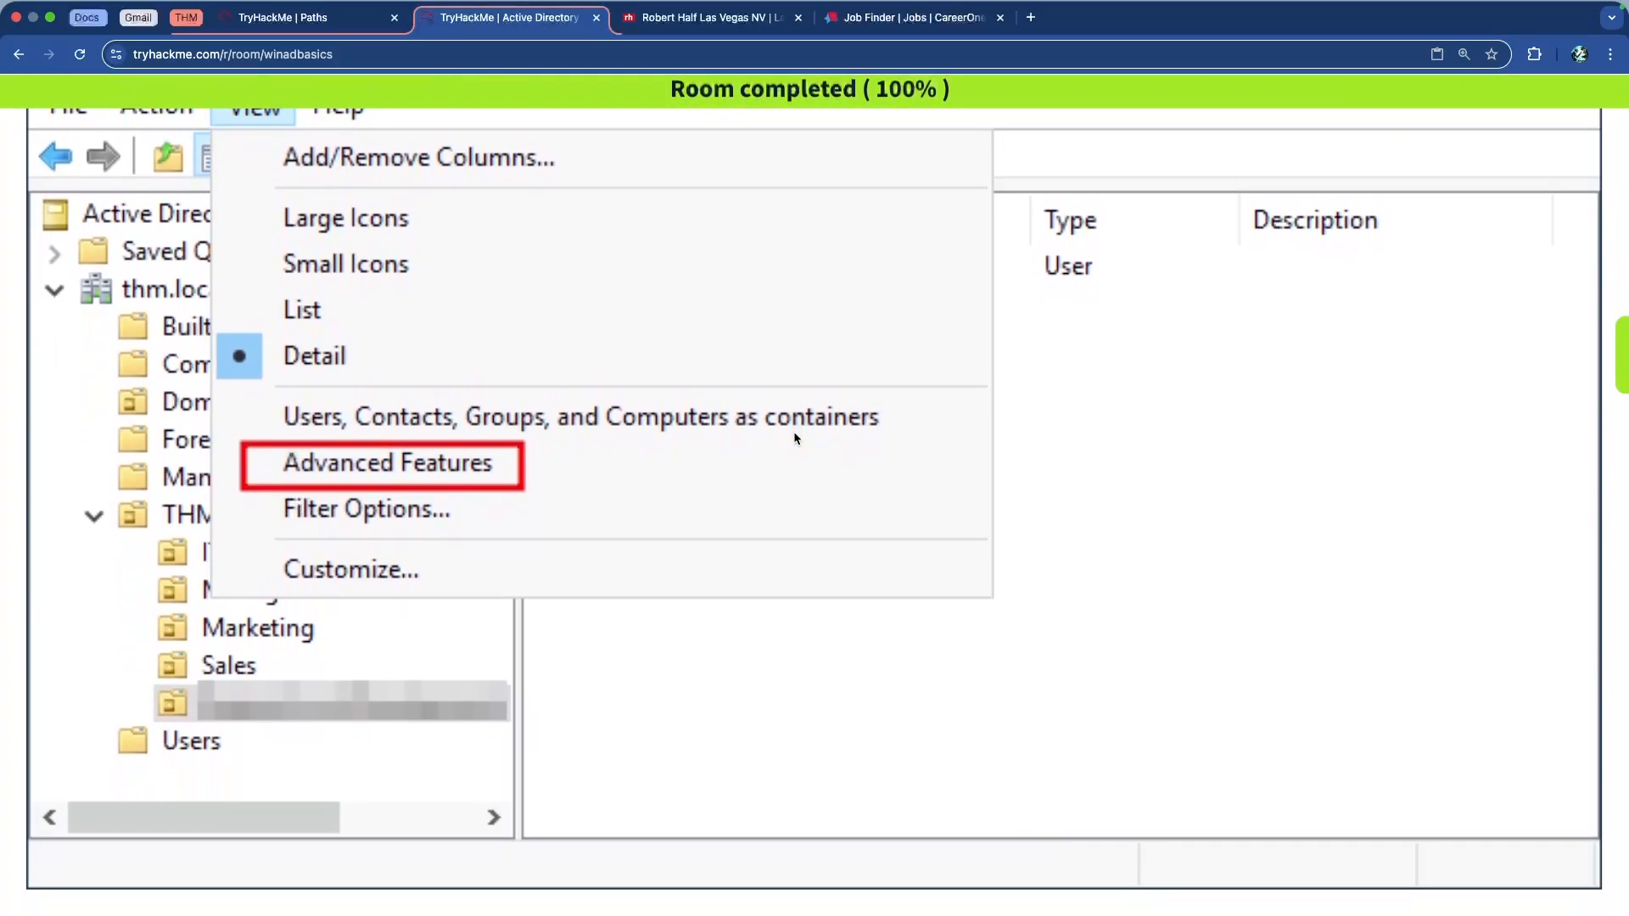
scroll(796, 437, down, 2)
scroll(796, 437, up, 2)
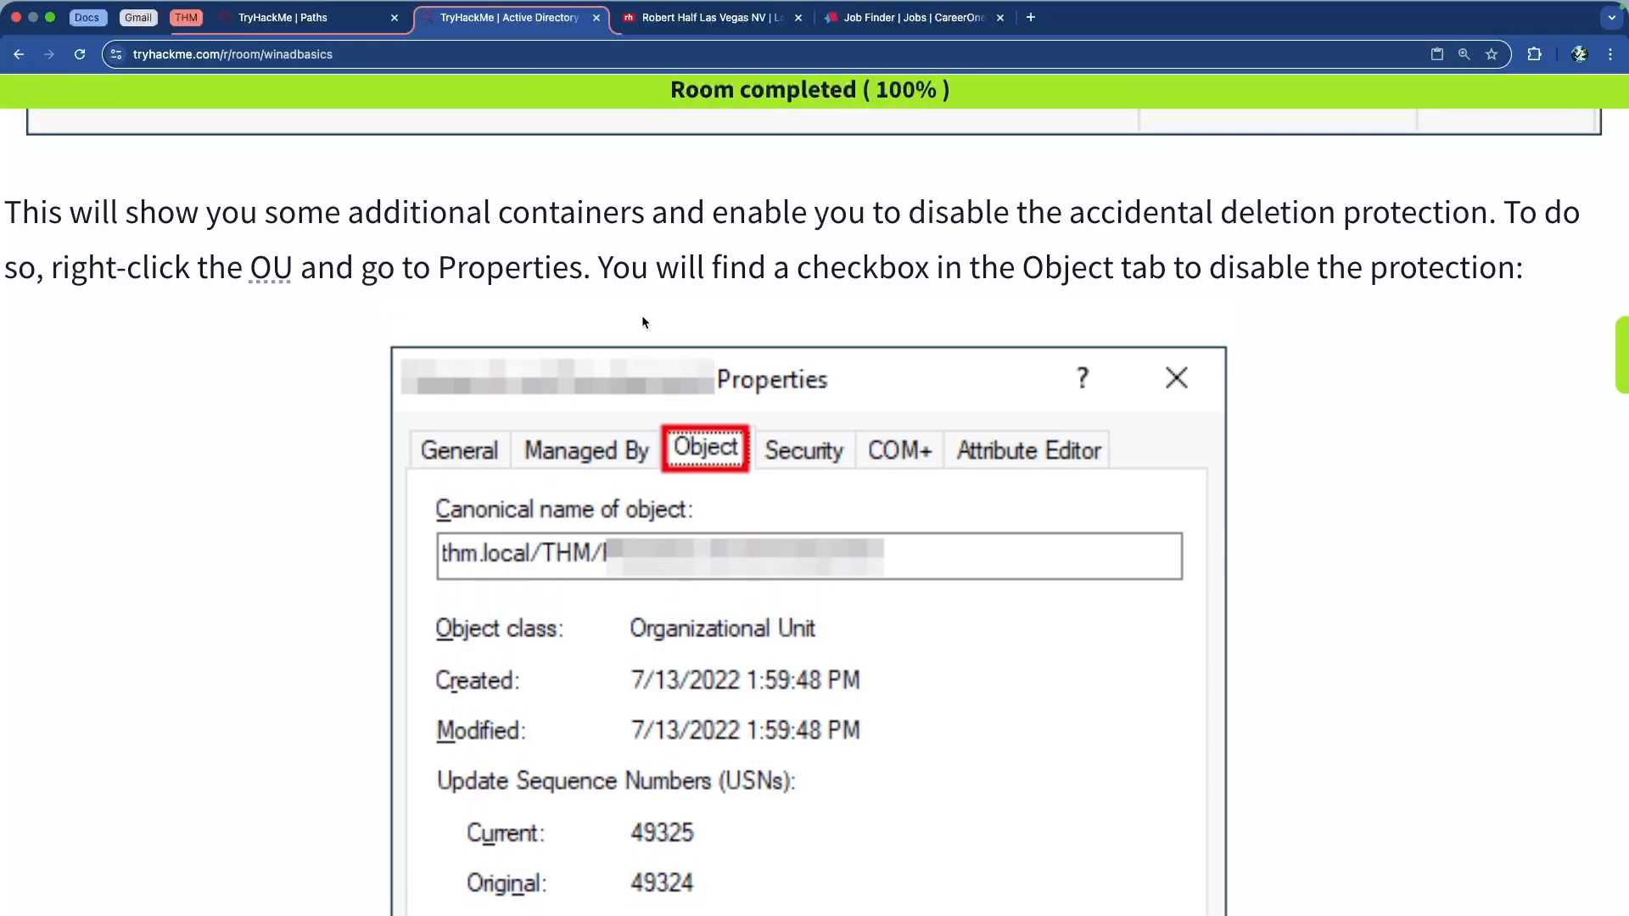
scroll(664, 291, down, 5)
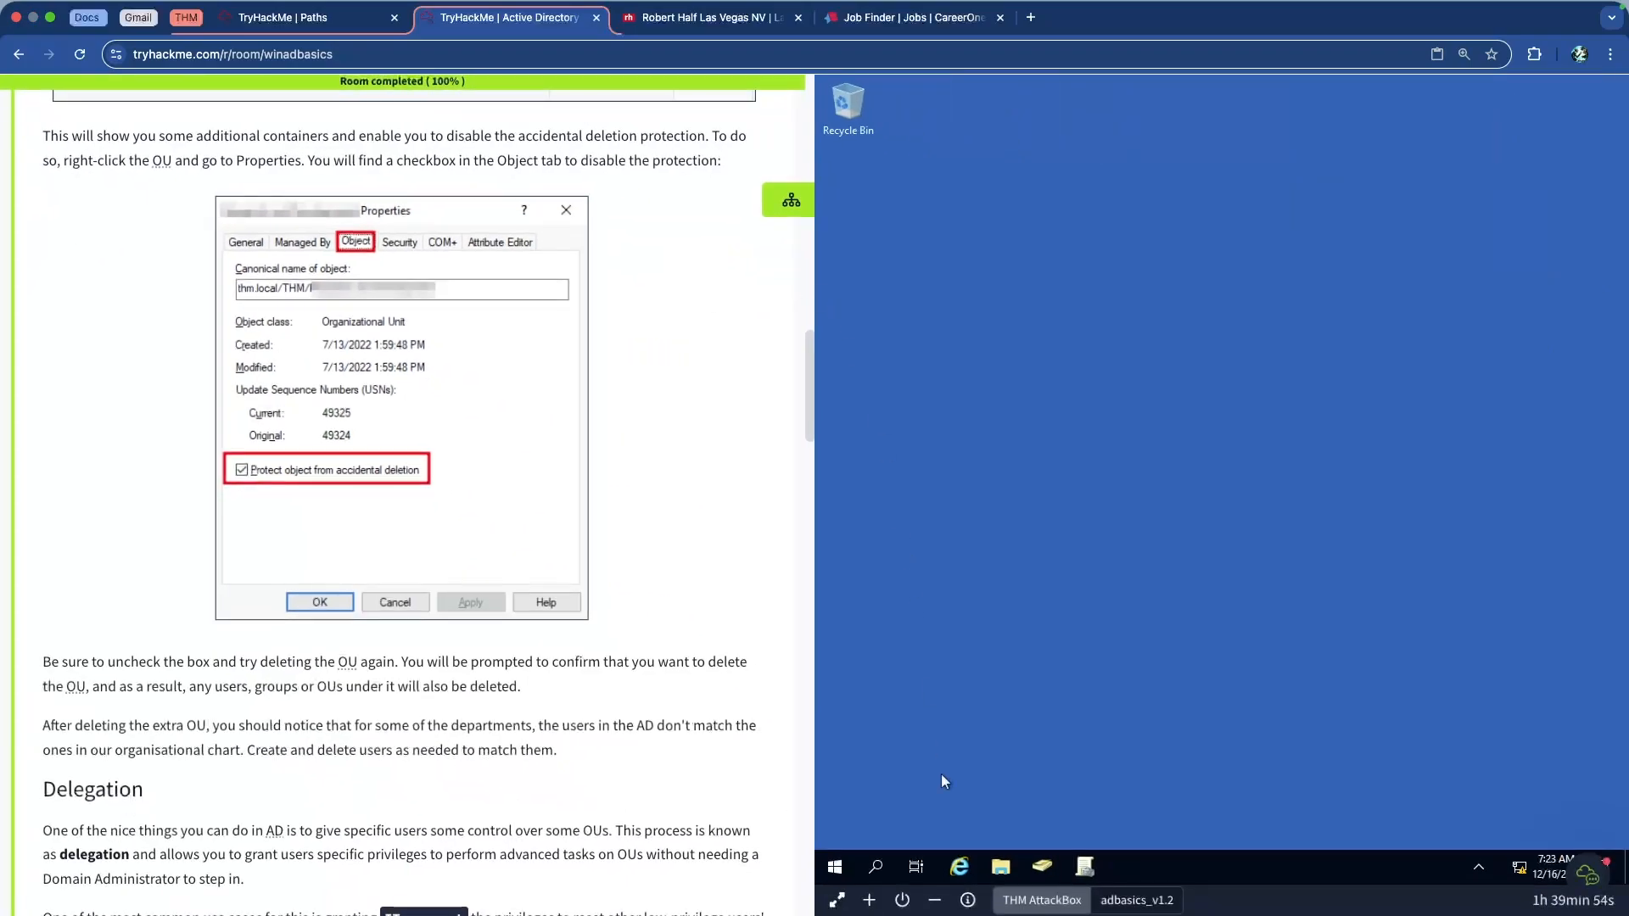
Relaunch Active Directory Users and Computers as administrator and enable View > Advanced Features
click(878, 868)
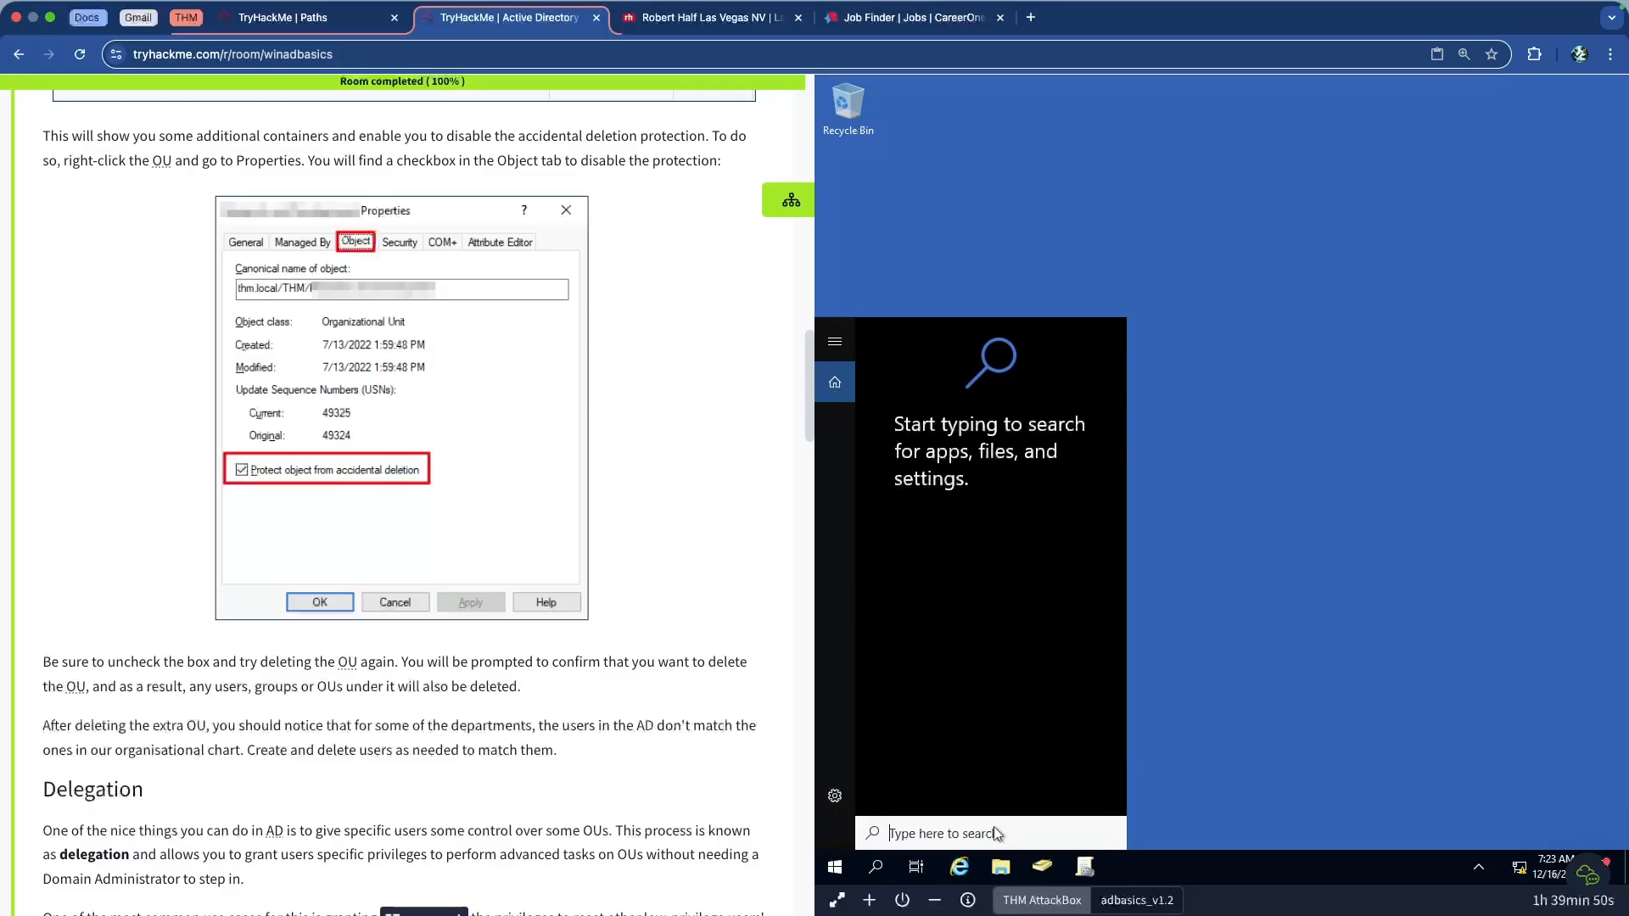
text(active)
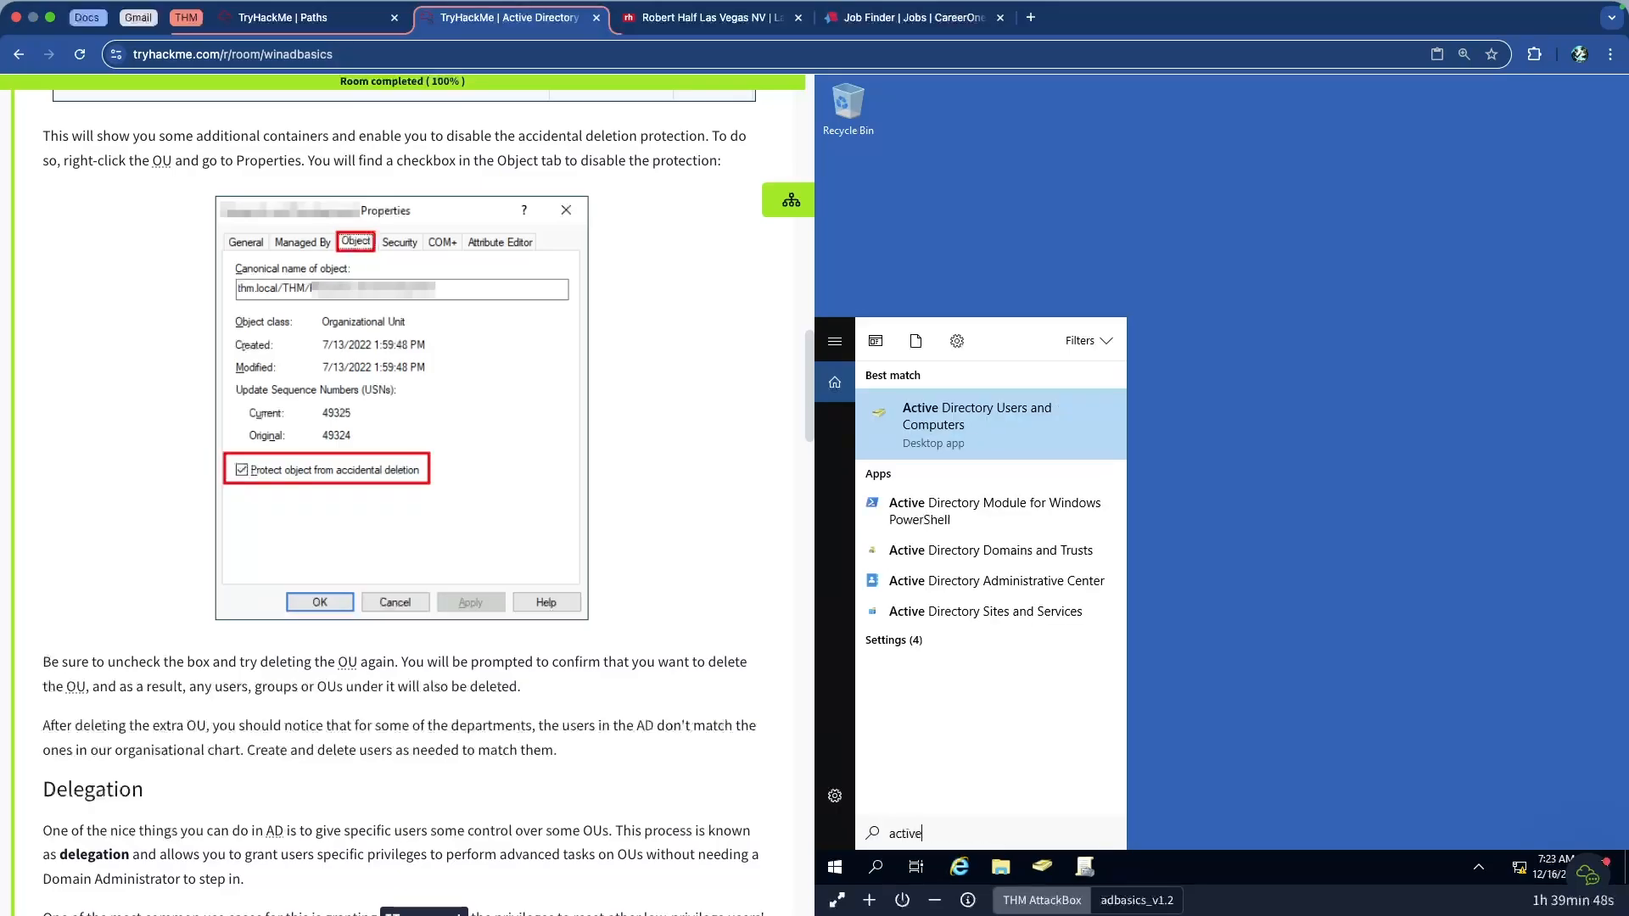
right_click(972, 423)
click(970, 440)
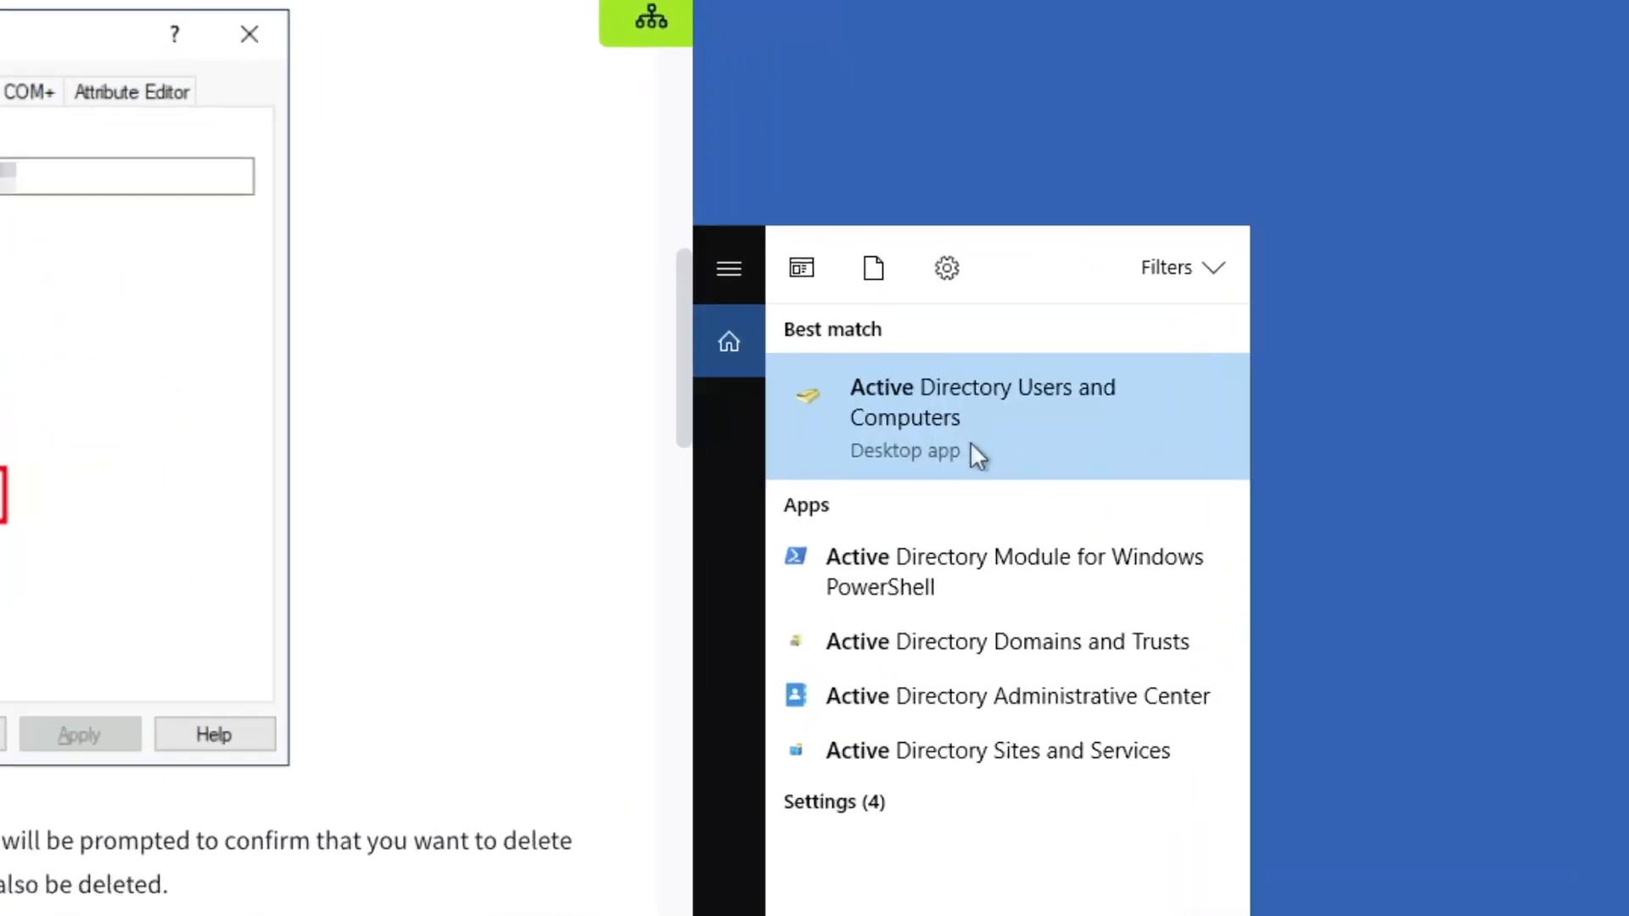
right_click(982, 403)
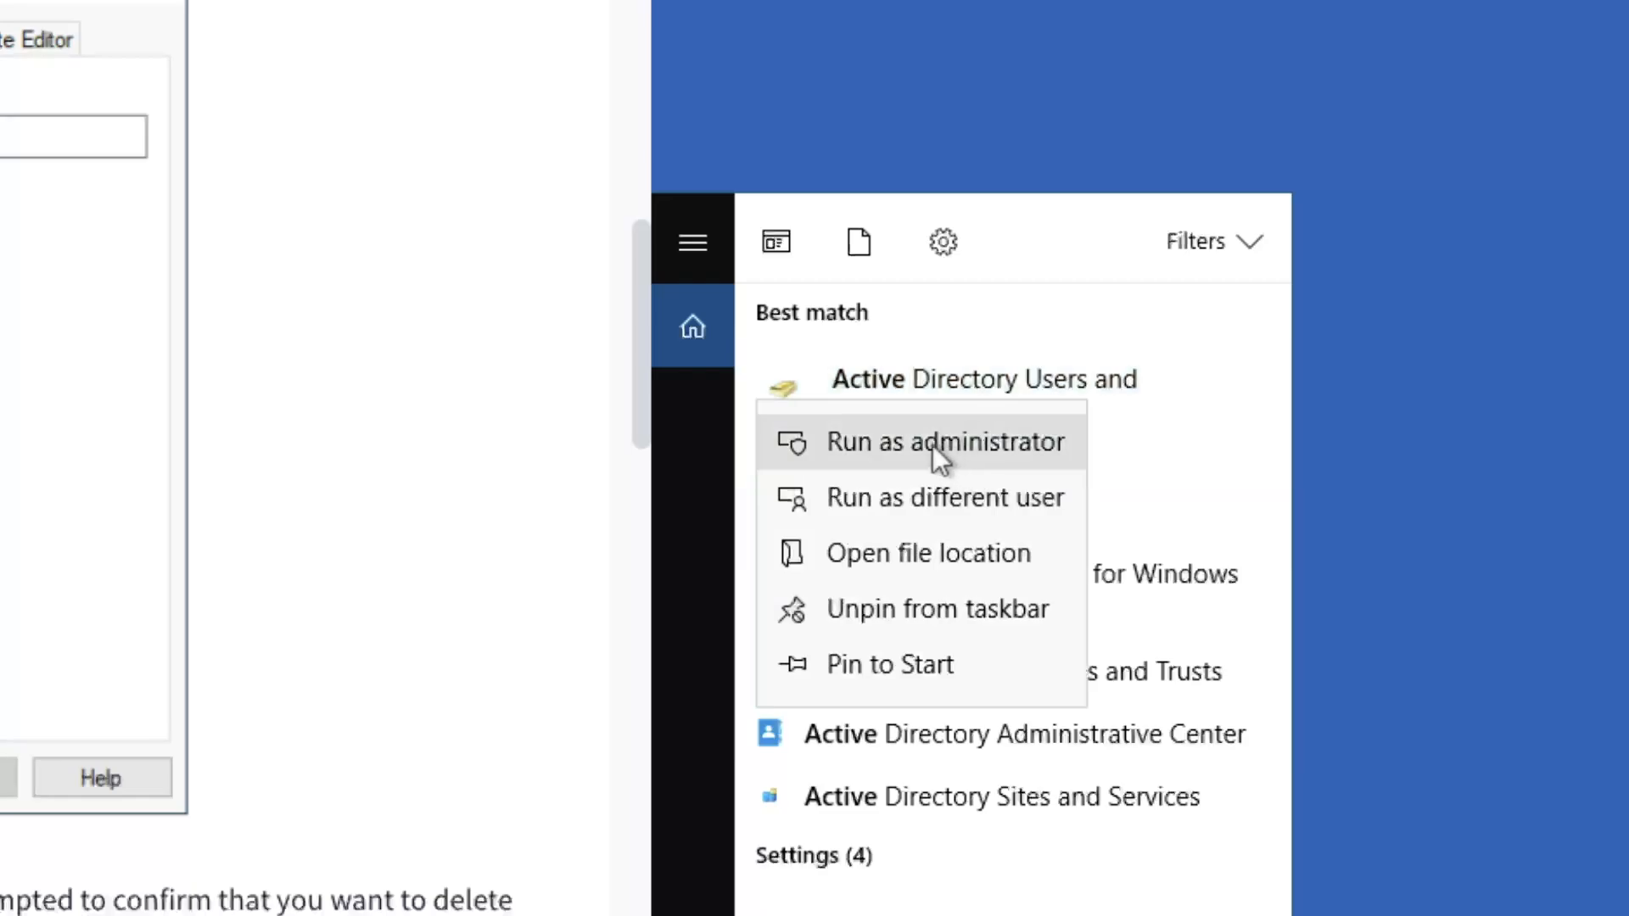
click(969, 439)
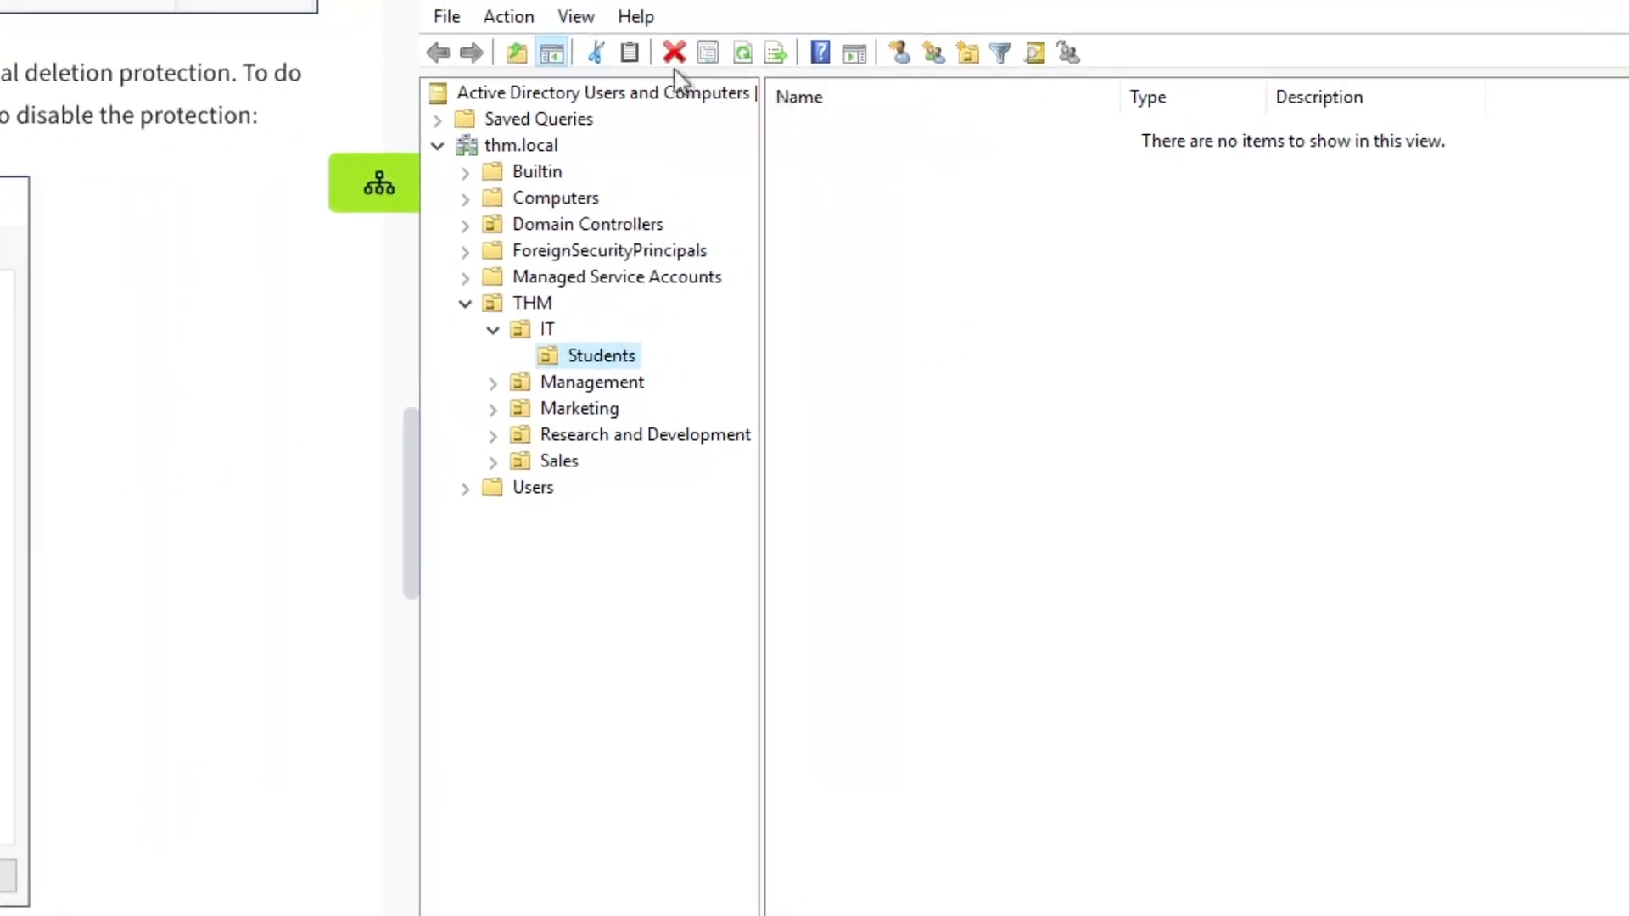
click(576, 19)
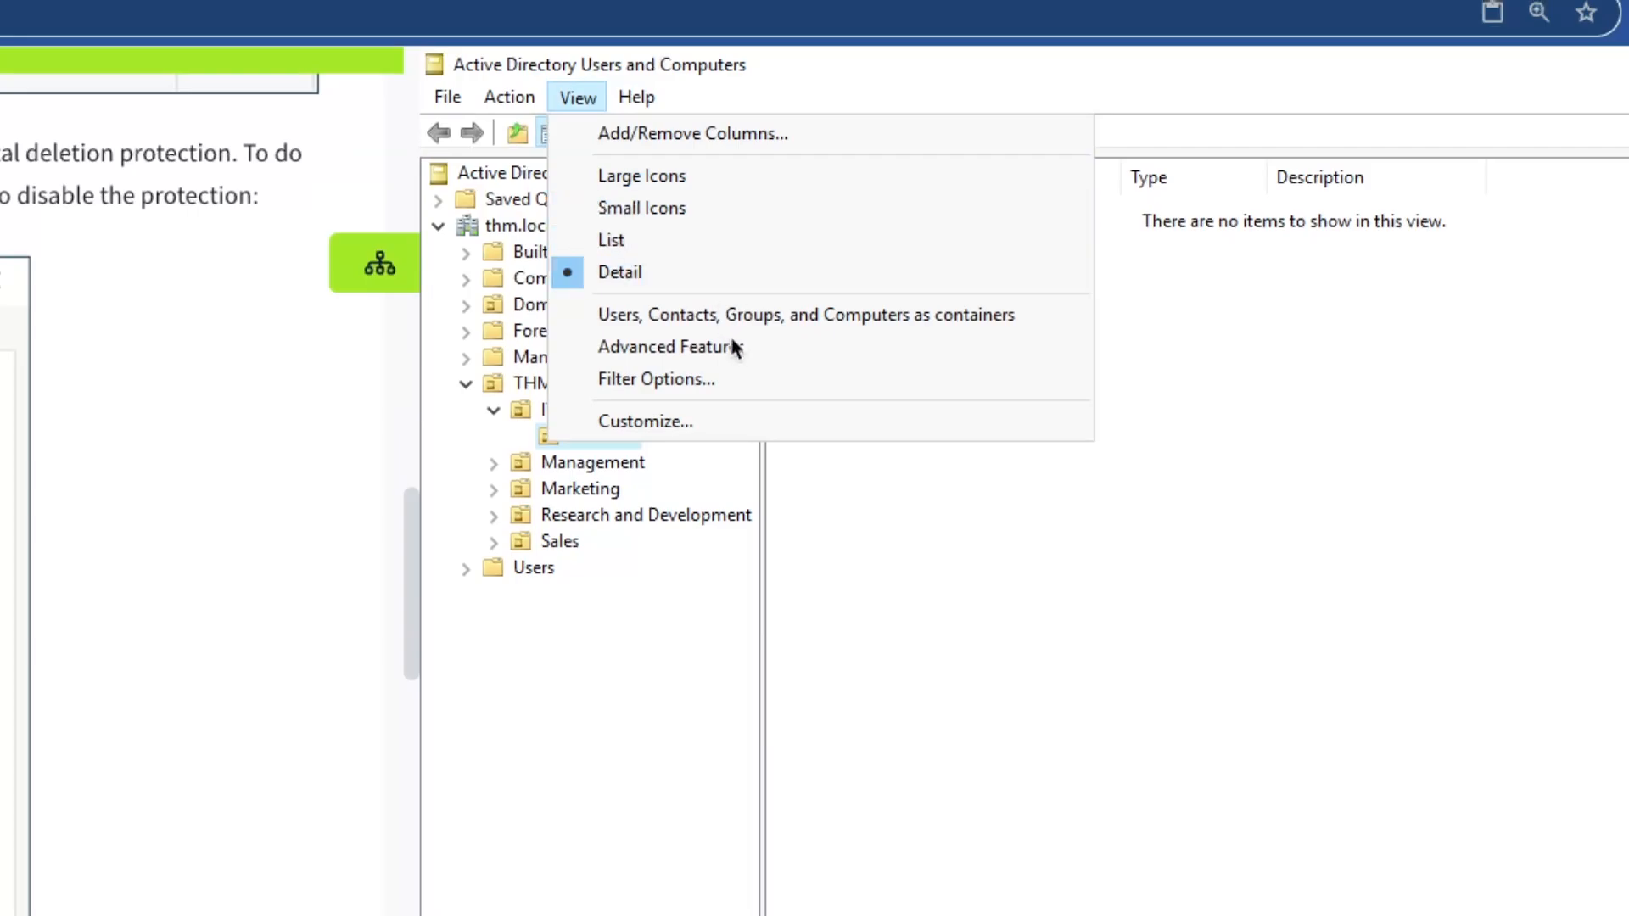
click(750, 351)
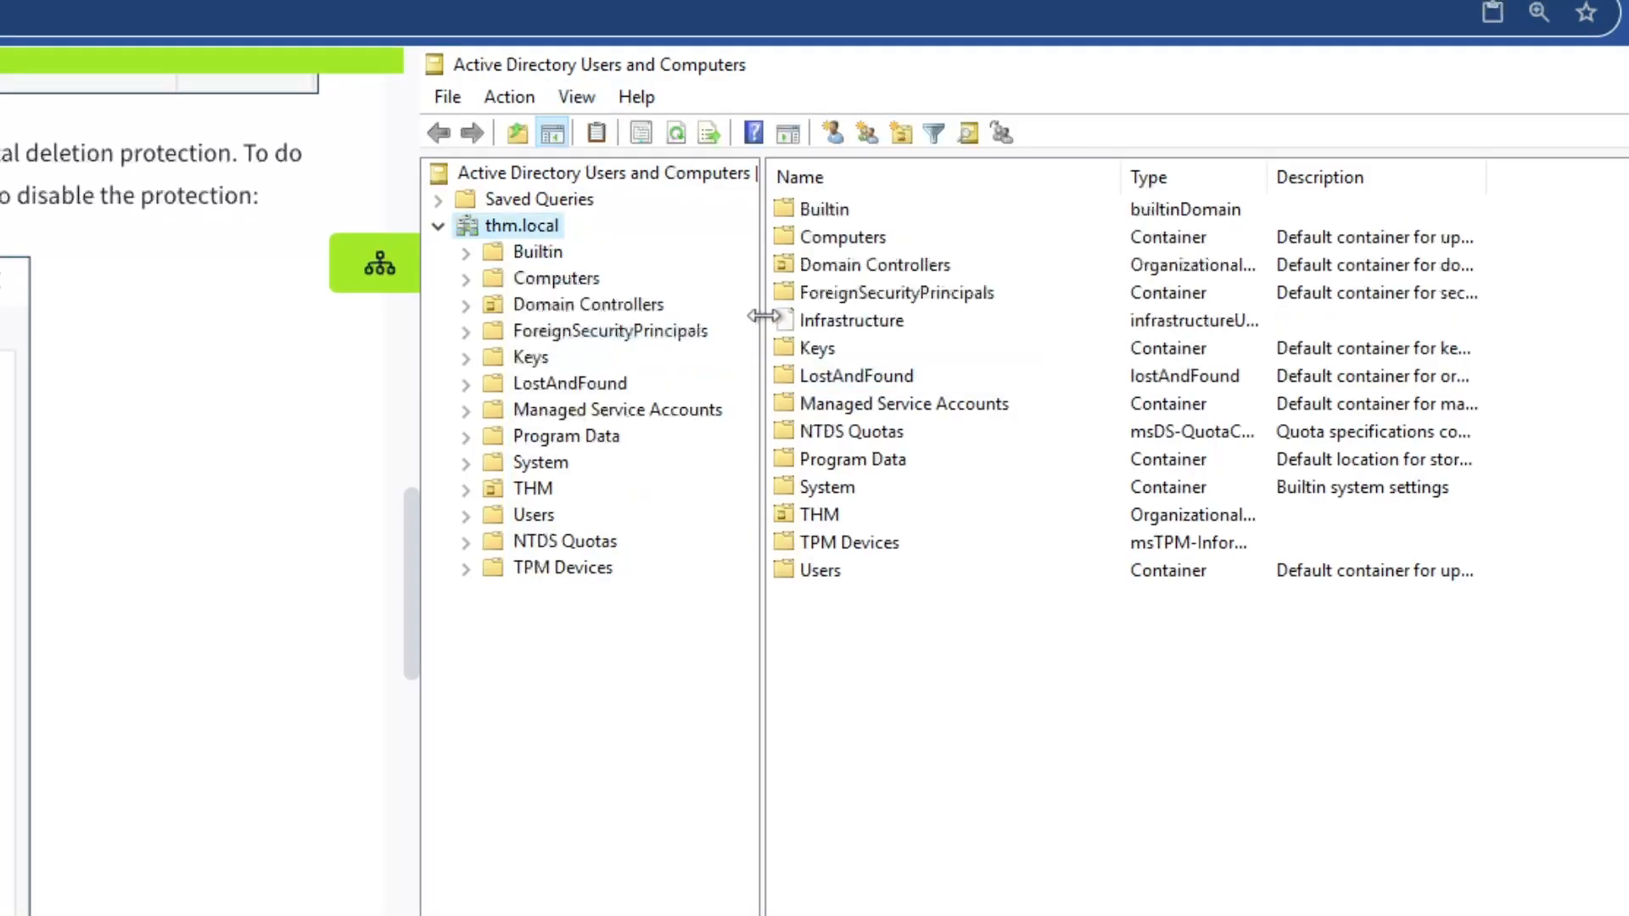
Reread the instructions on opening the OU's Properties and its Object tab
scroll(399, 299, up, 5)
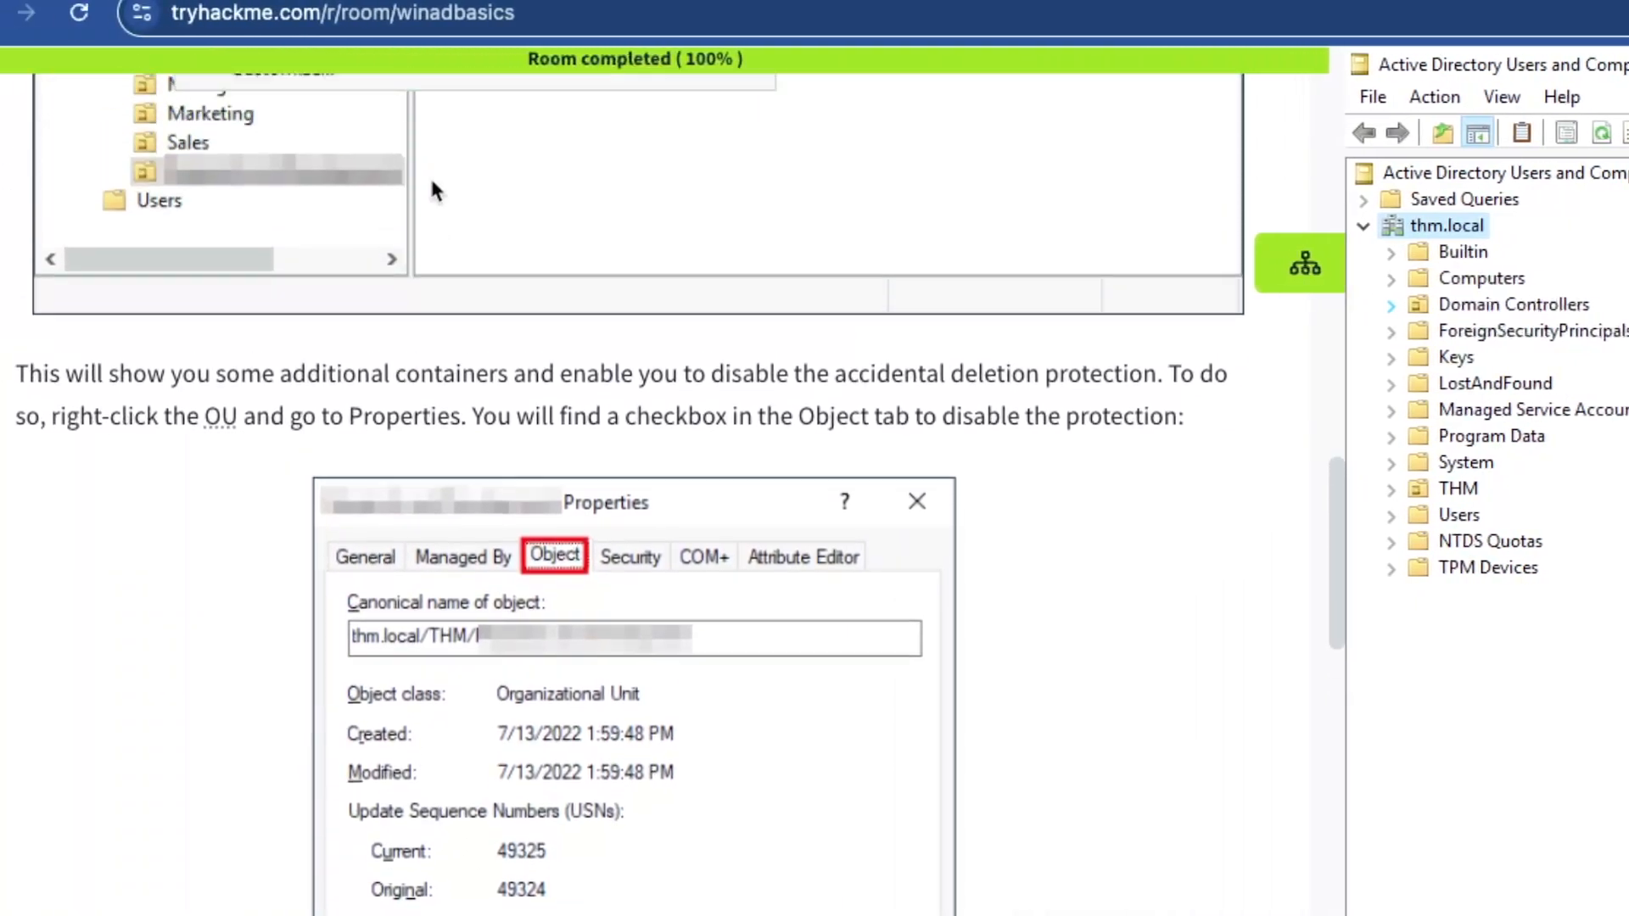
scroll(431, 212, up, 2)
scroll(472, 368, down, 8)
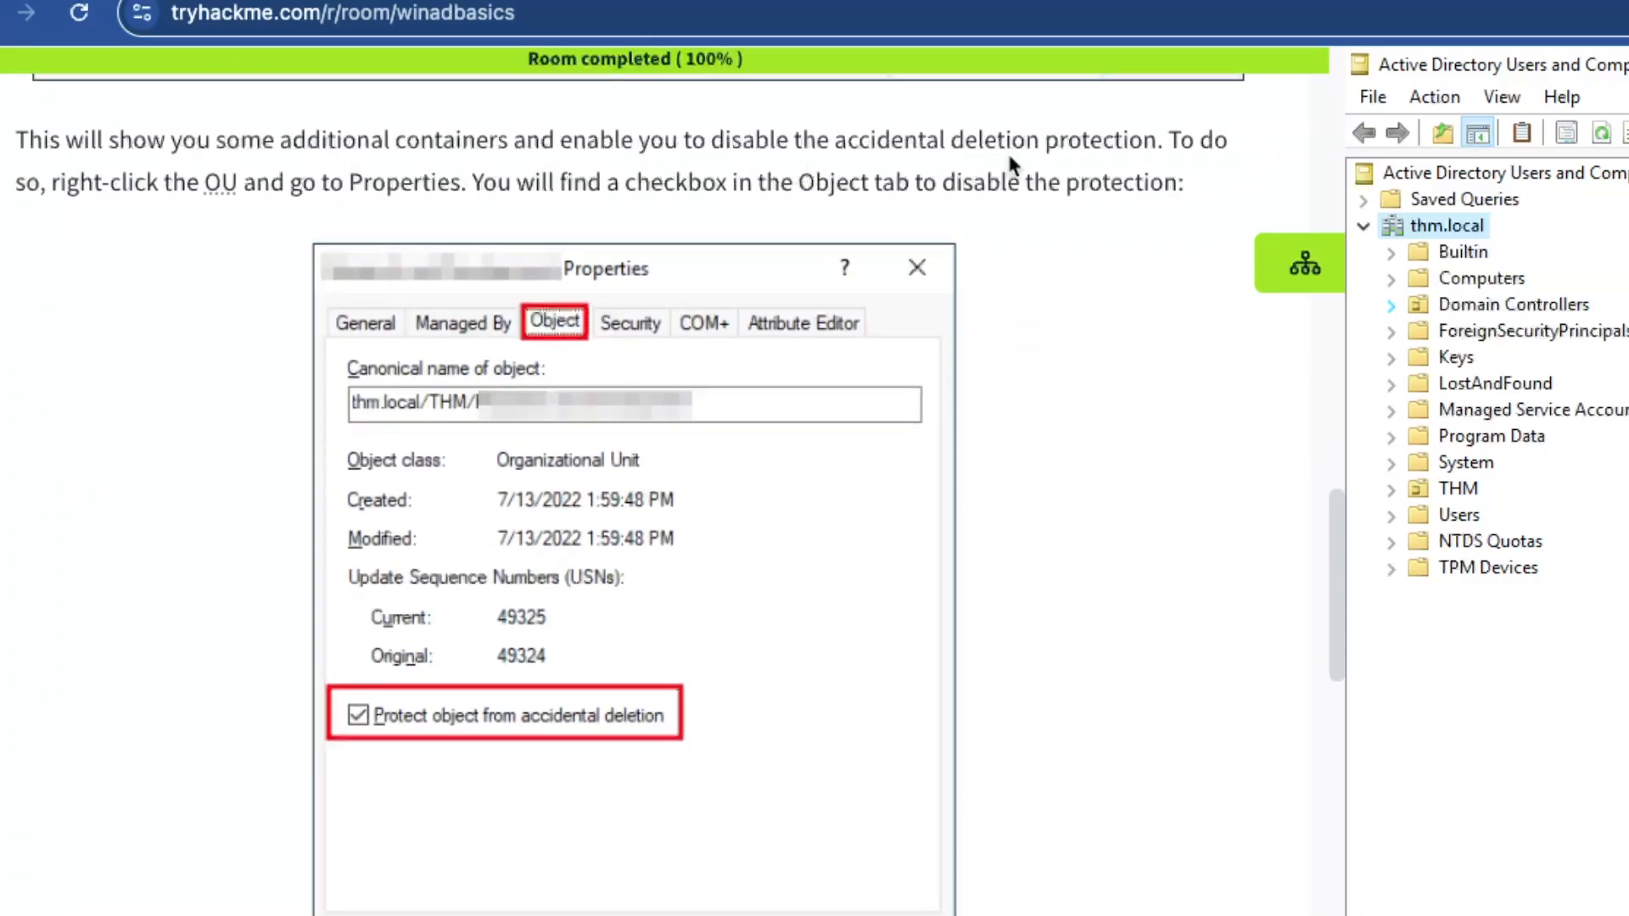
drag(831, 140, 1153, 140)
click(756, 161)
drag(135, 186, 458, 185)
click(447, 187)
drag(739, 184, 1082, 185)
click(1082, 184)
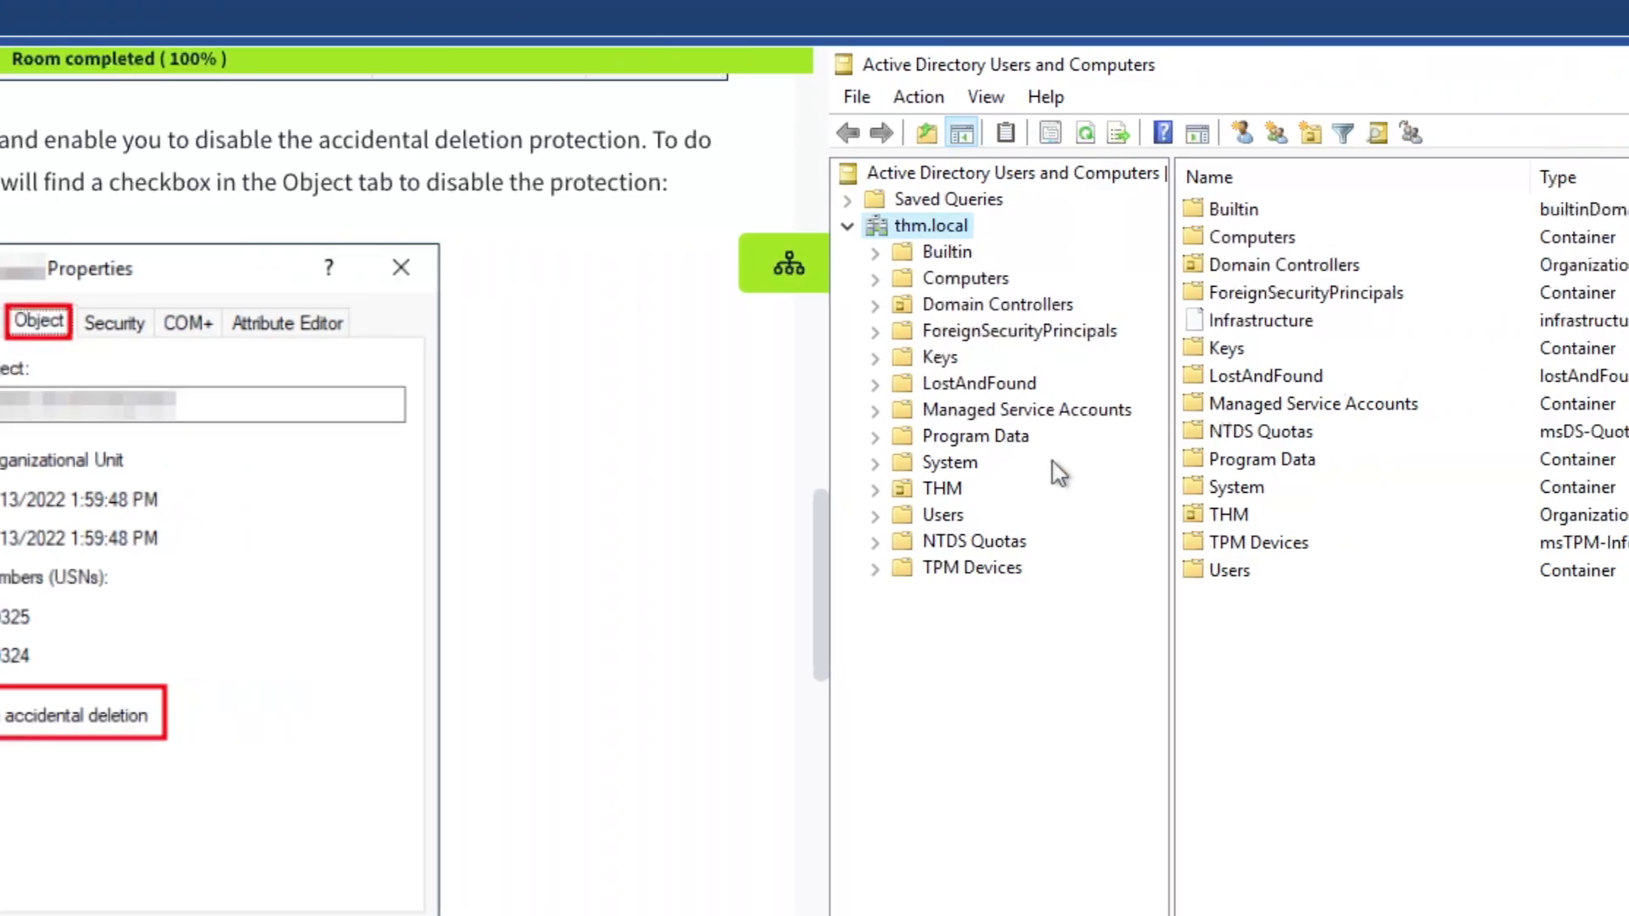
Browse the Sales, Research and Development, Marketing, Management and IT OUs, then select Students
click(944, 492)
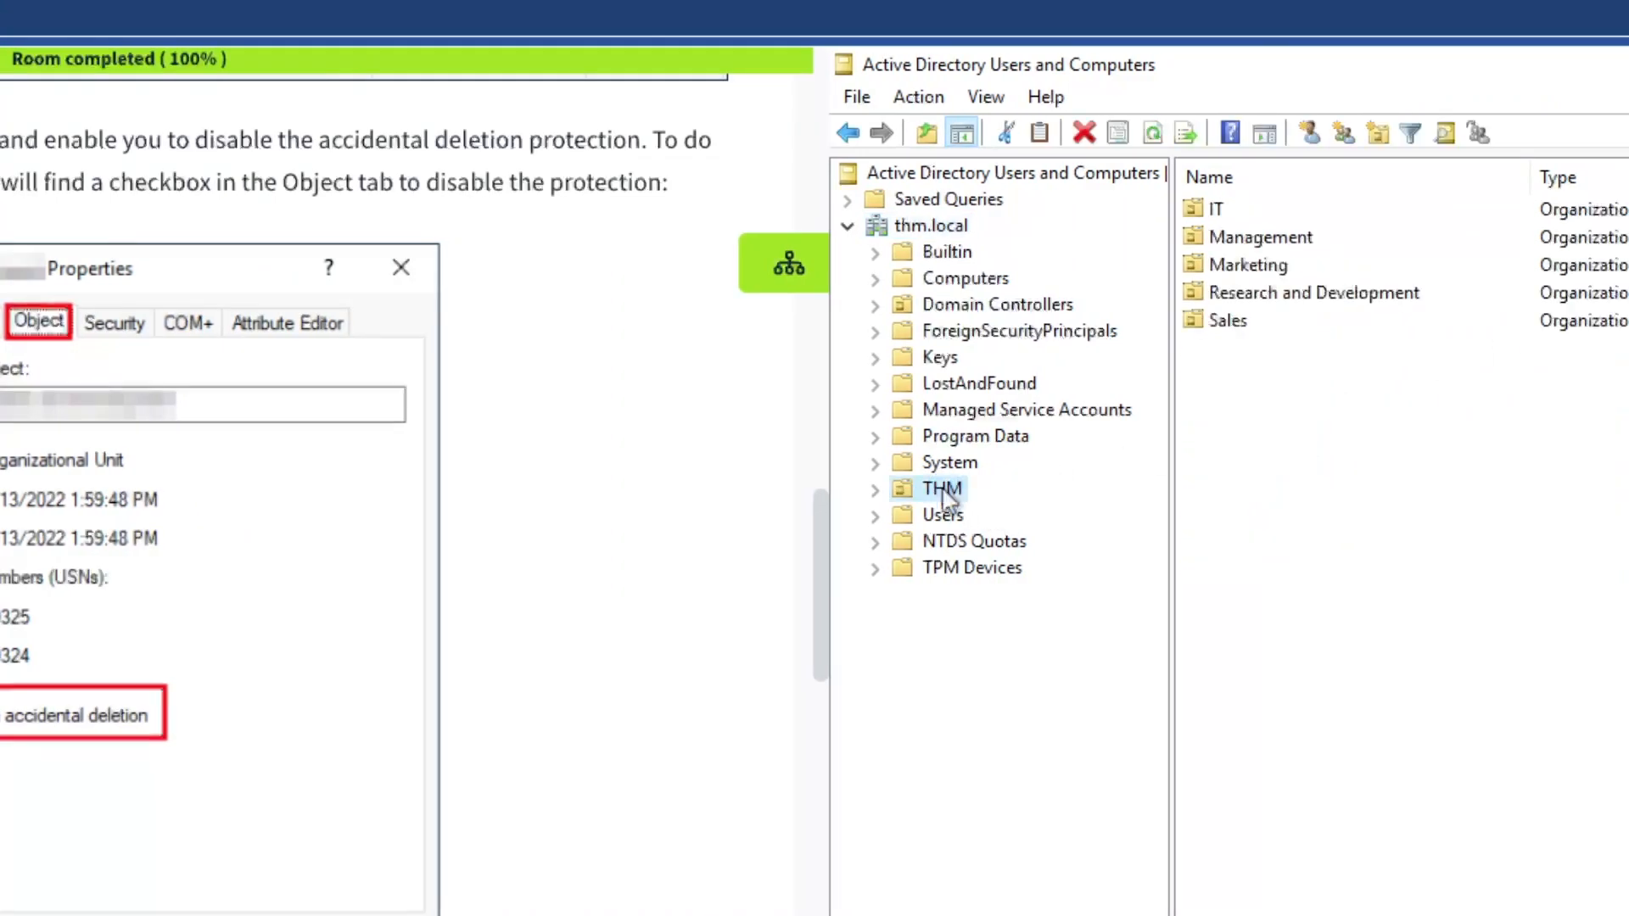
click(1233, 326)
double_click(1286, 331)
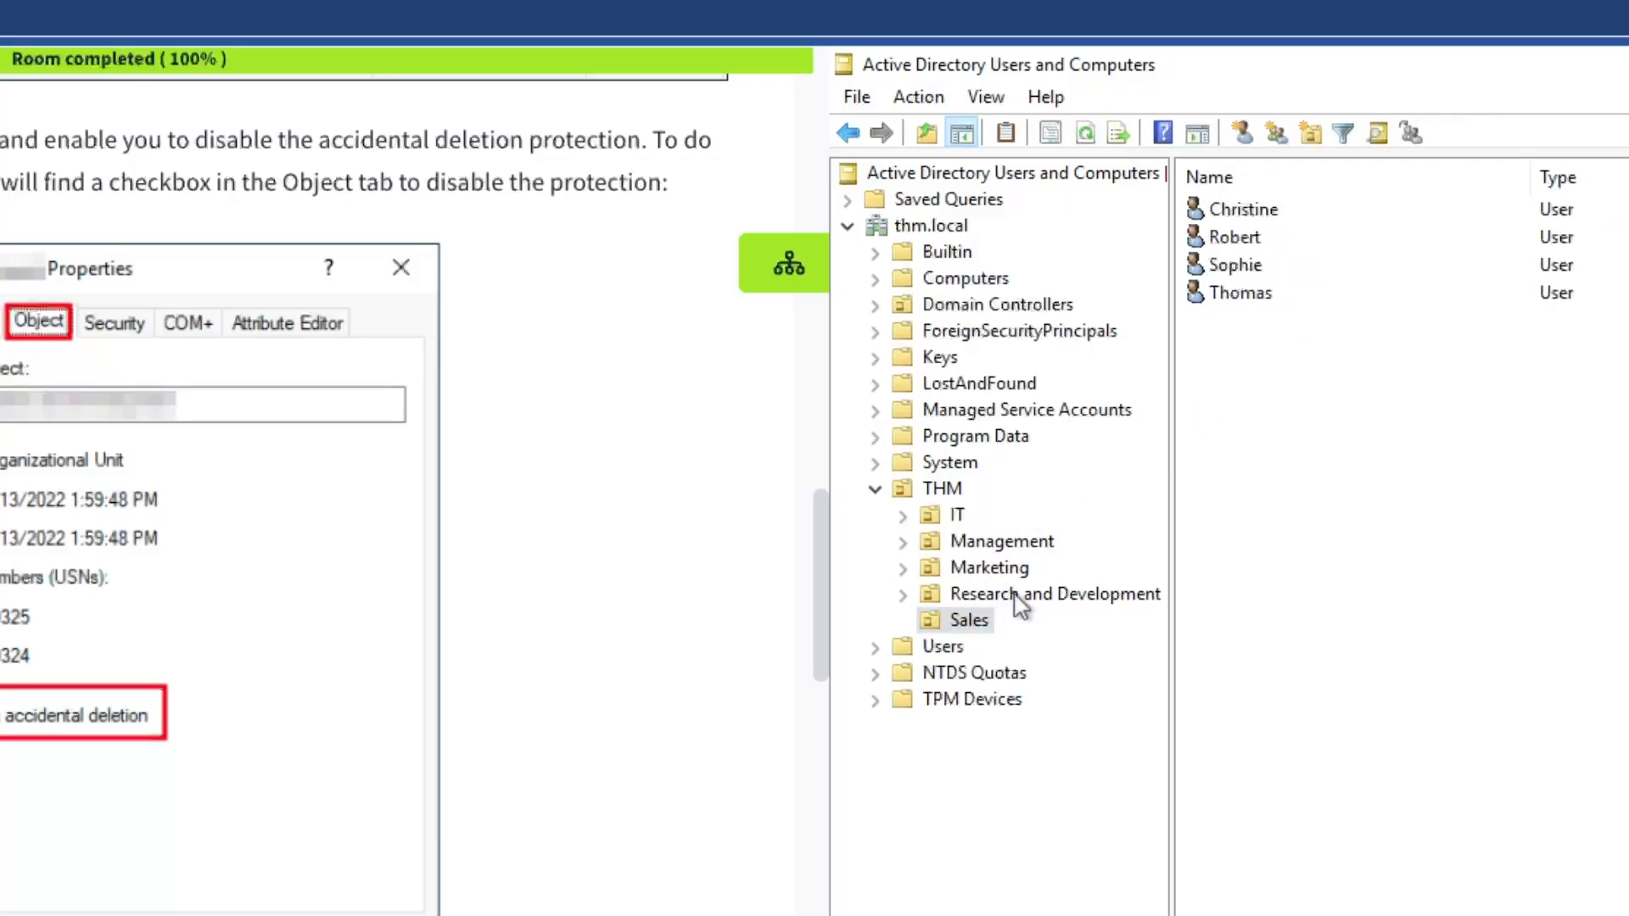
click(1029, 596)
click(991, 569)
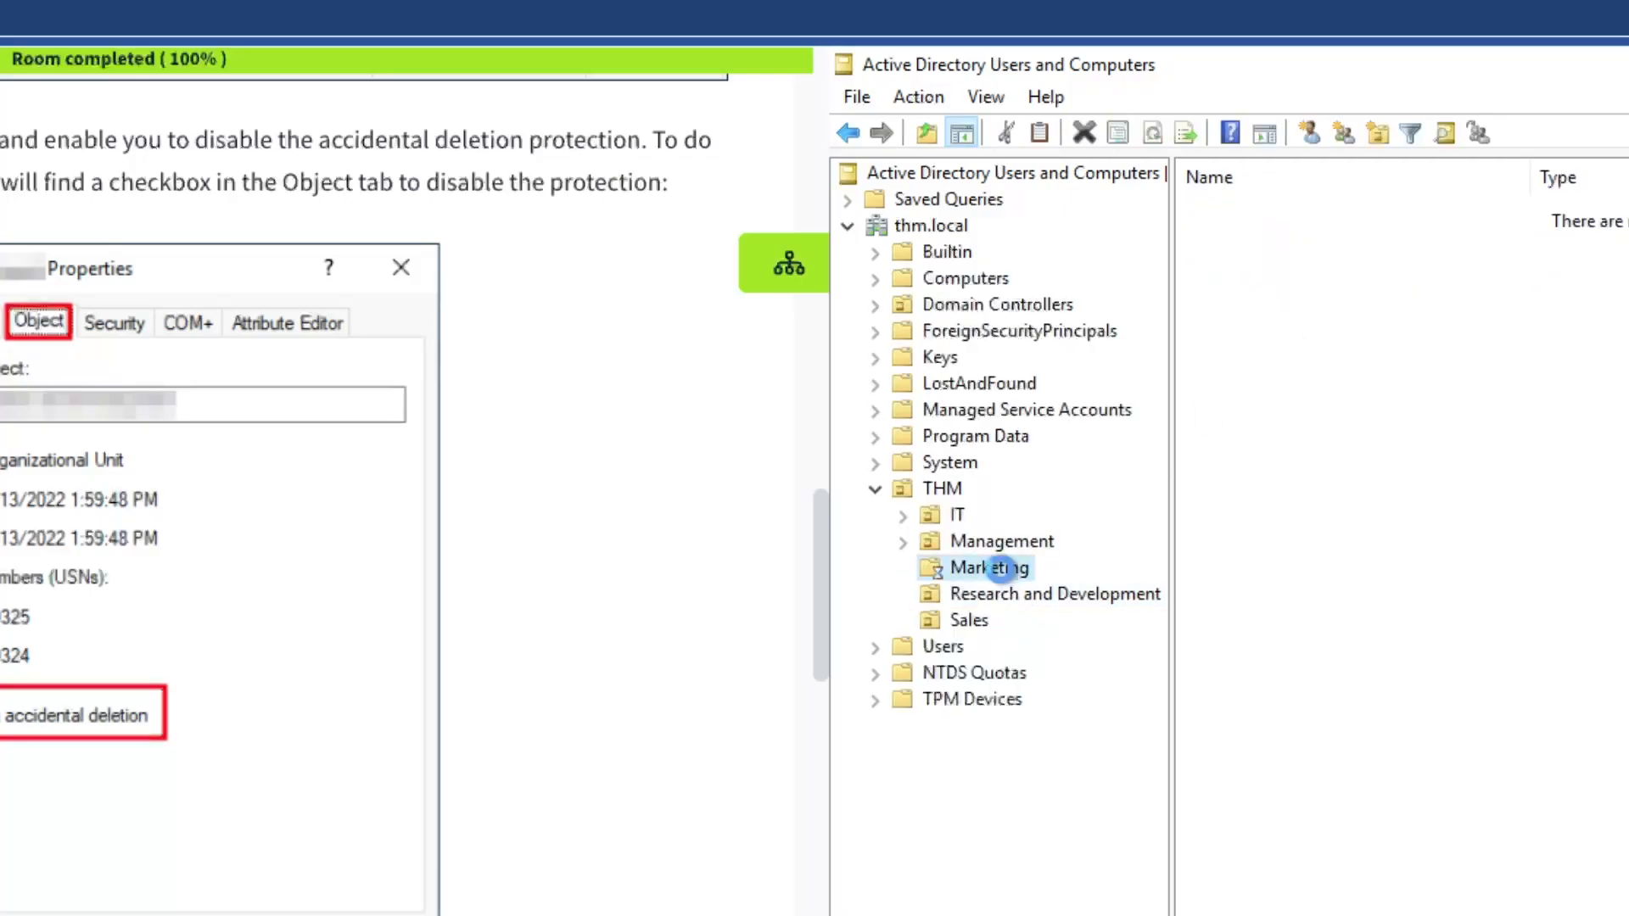
click(1005, 543)
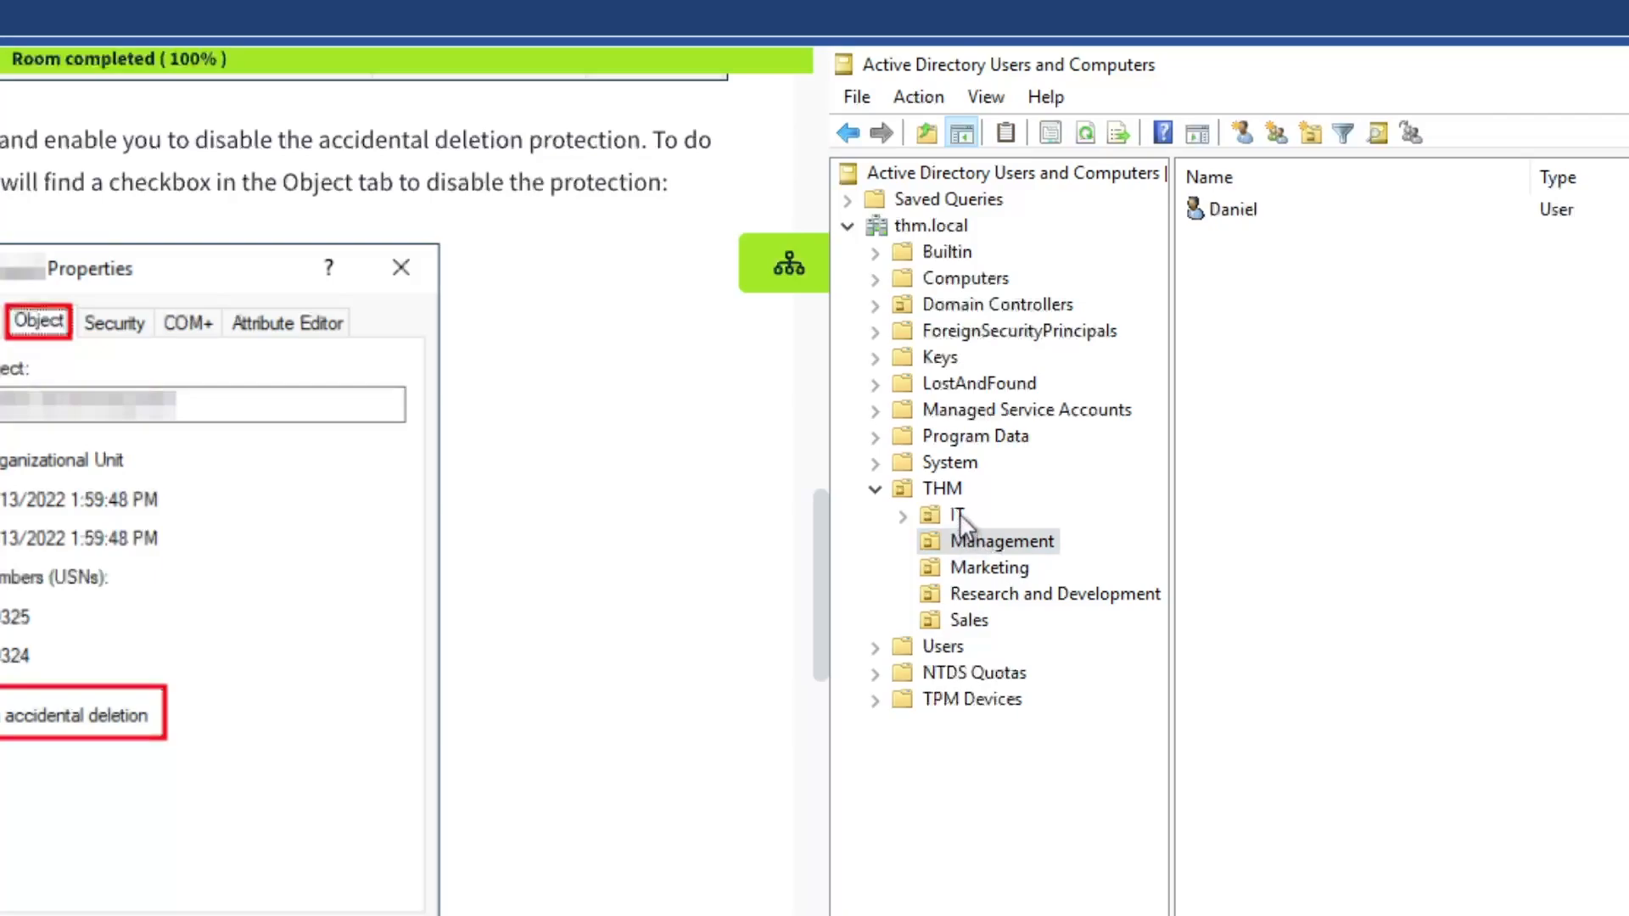
click(957, 517)
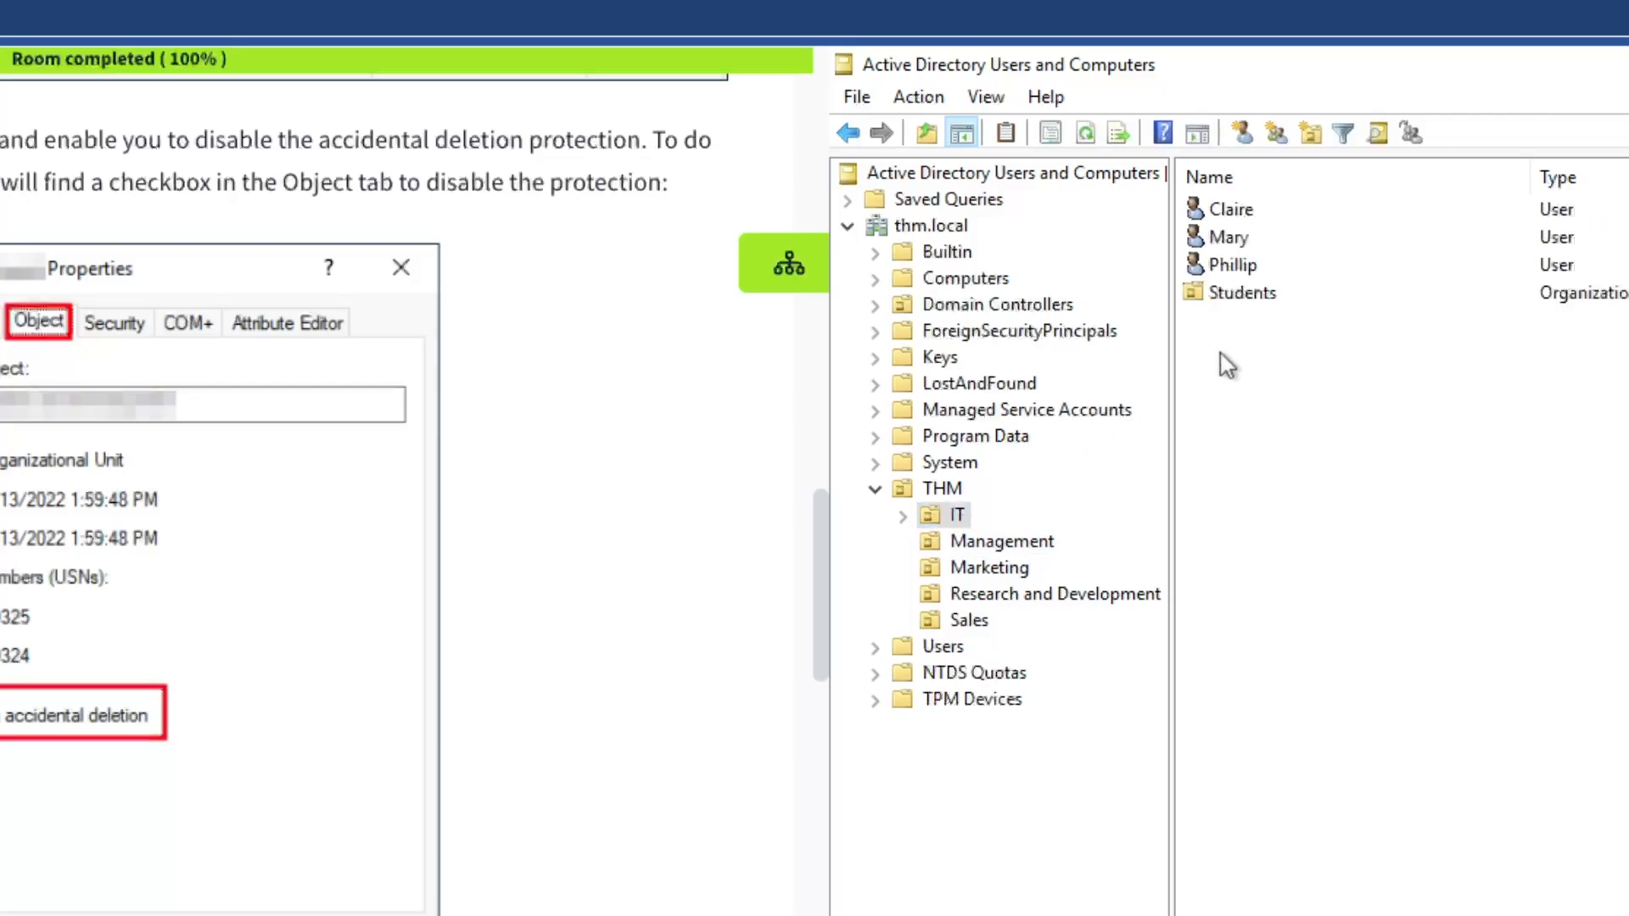
click(1244, 297)
Uncheck 'Protect object from accidental deletion' on the Students OU's Object tab and apply
right_click(1238, 294)
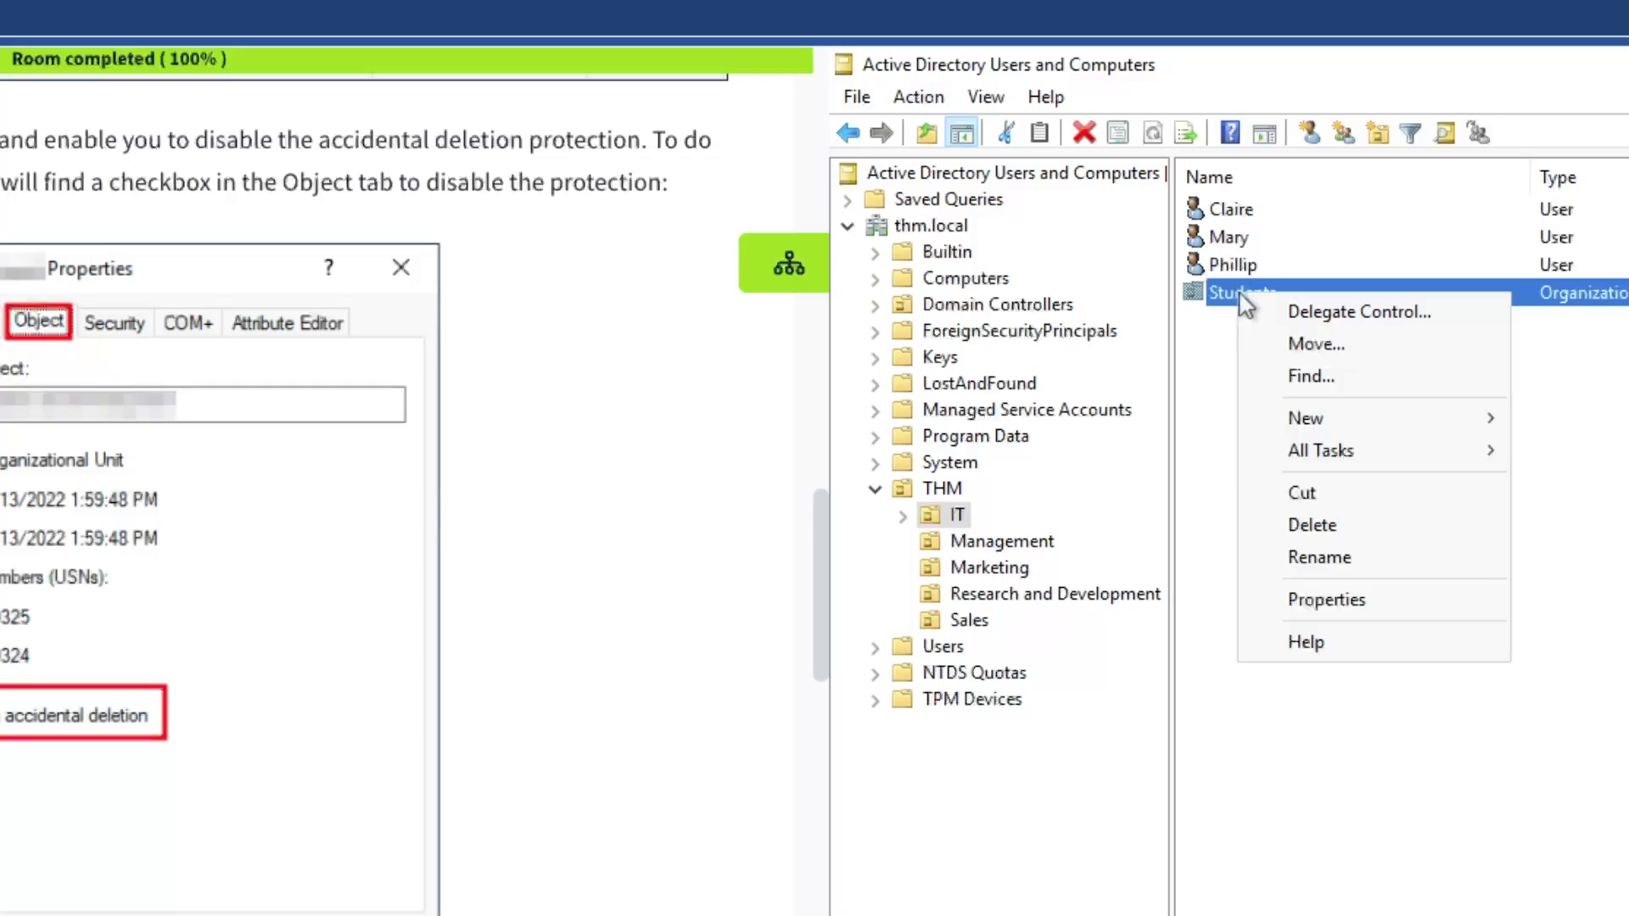
click(1358, 603)
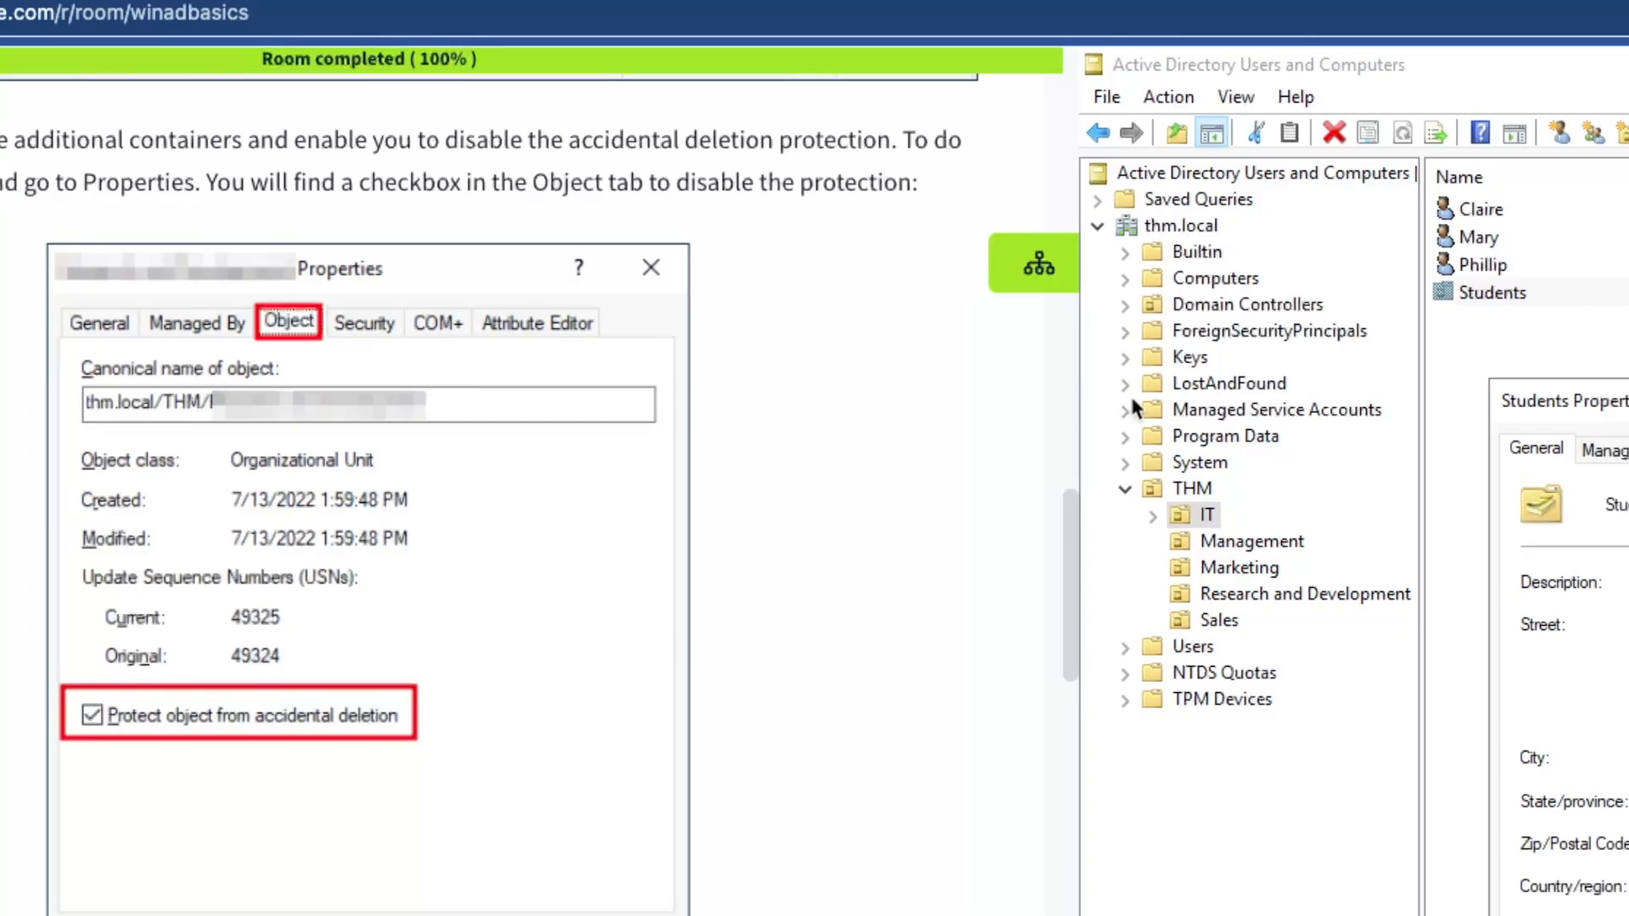
click(853, 452)
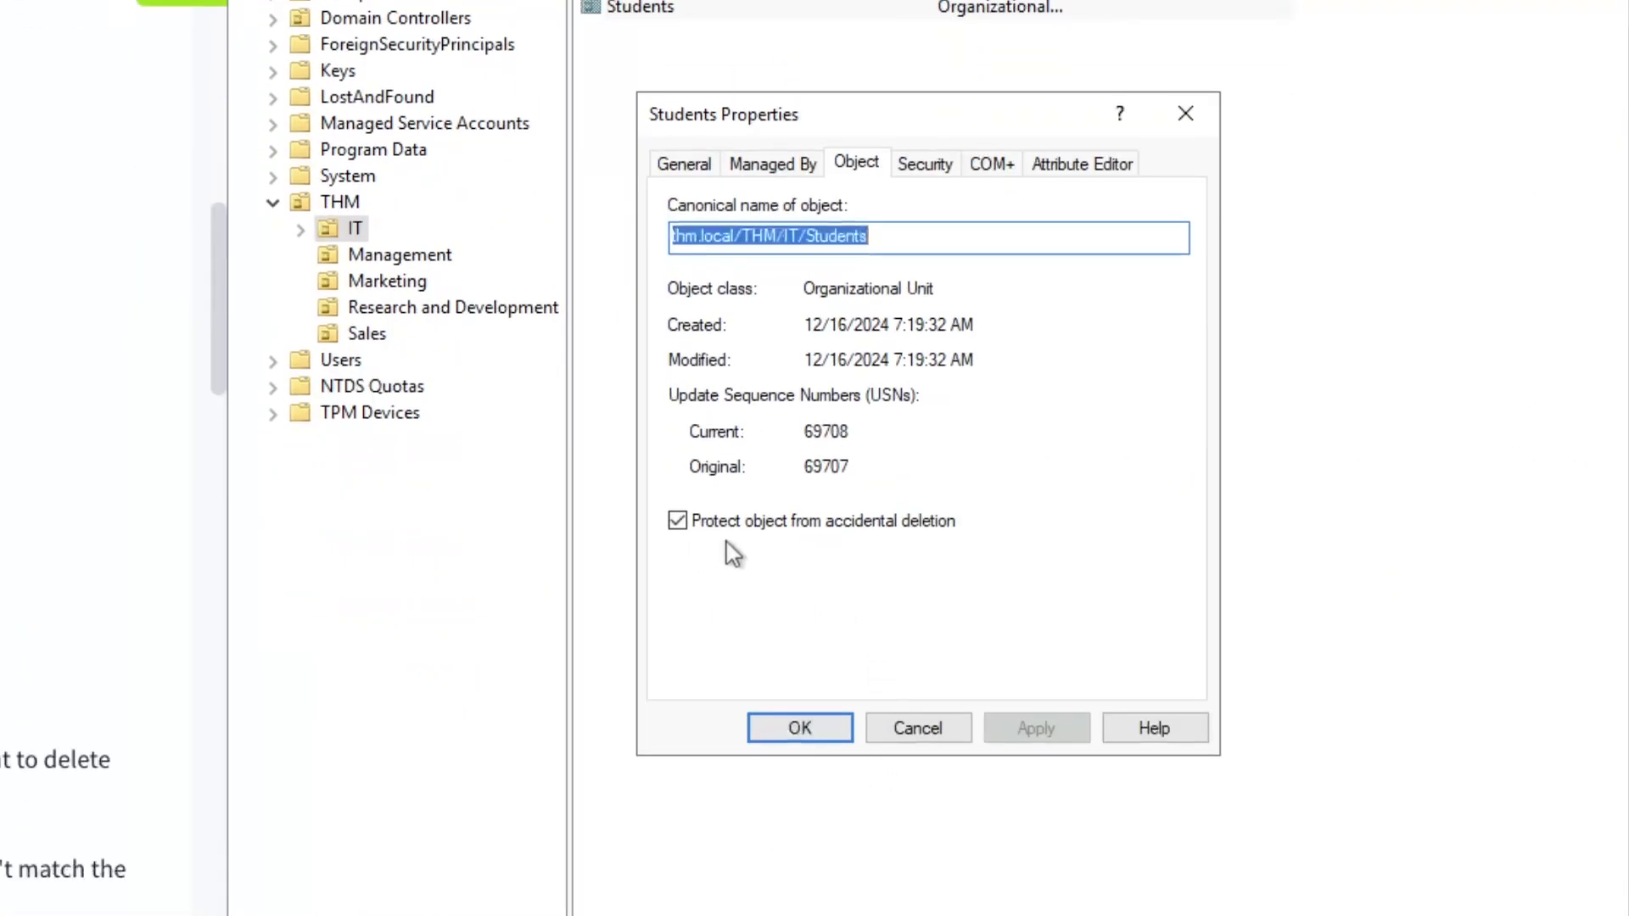
click(677, 520)
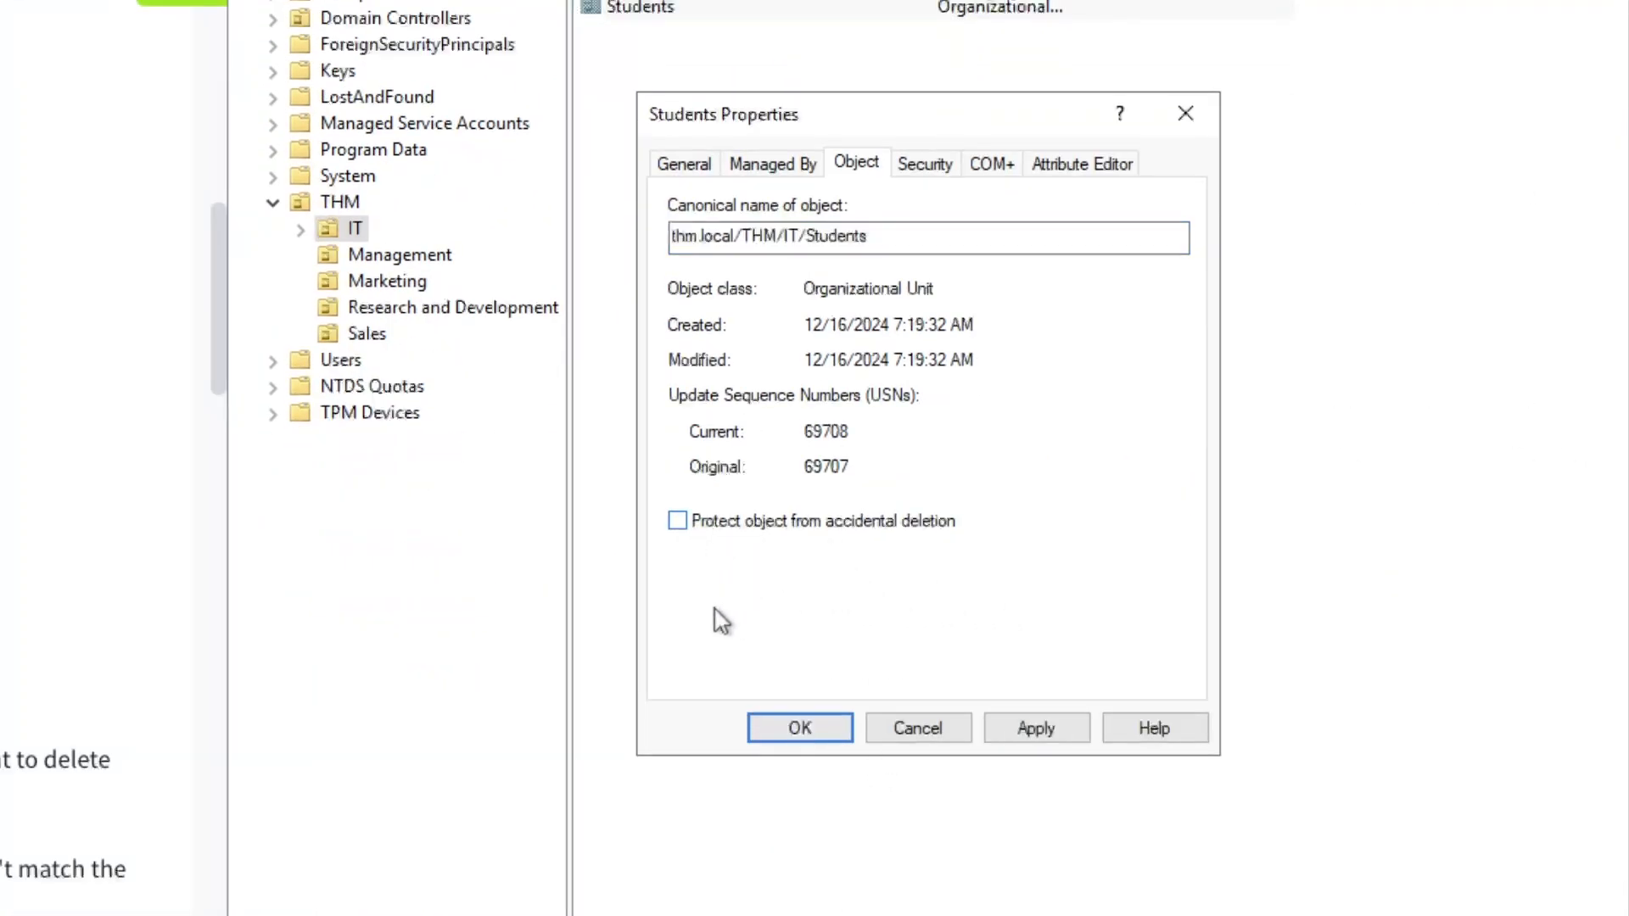
click(1014, 735)
click(801, 735)
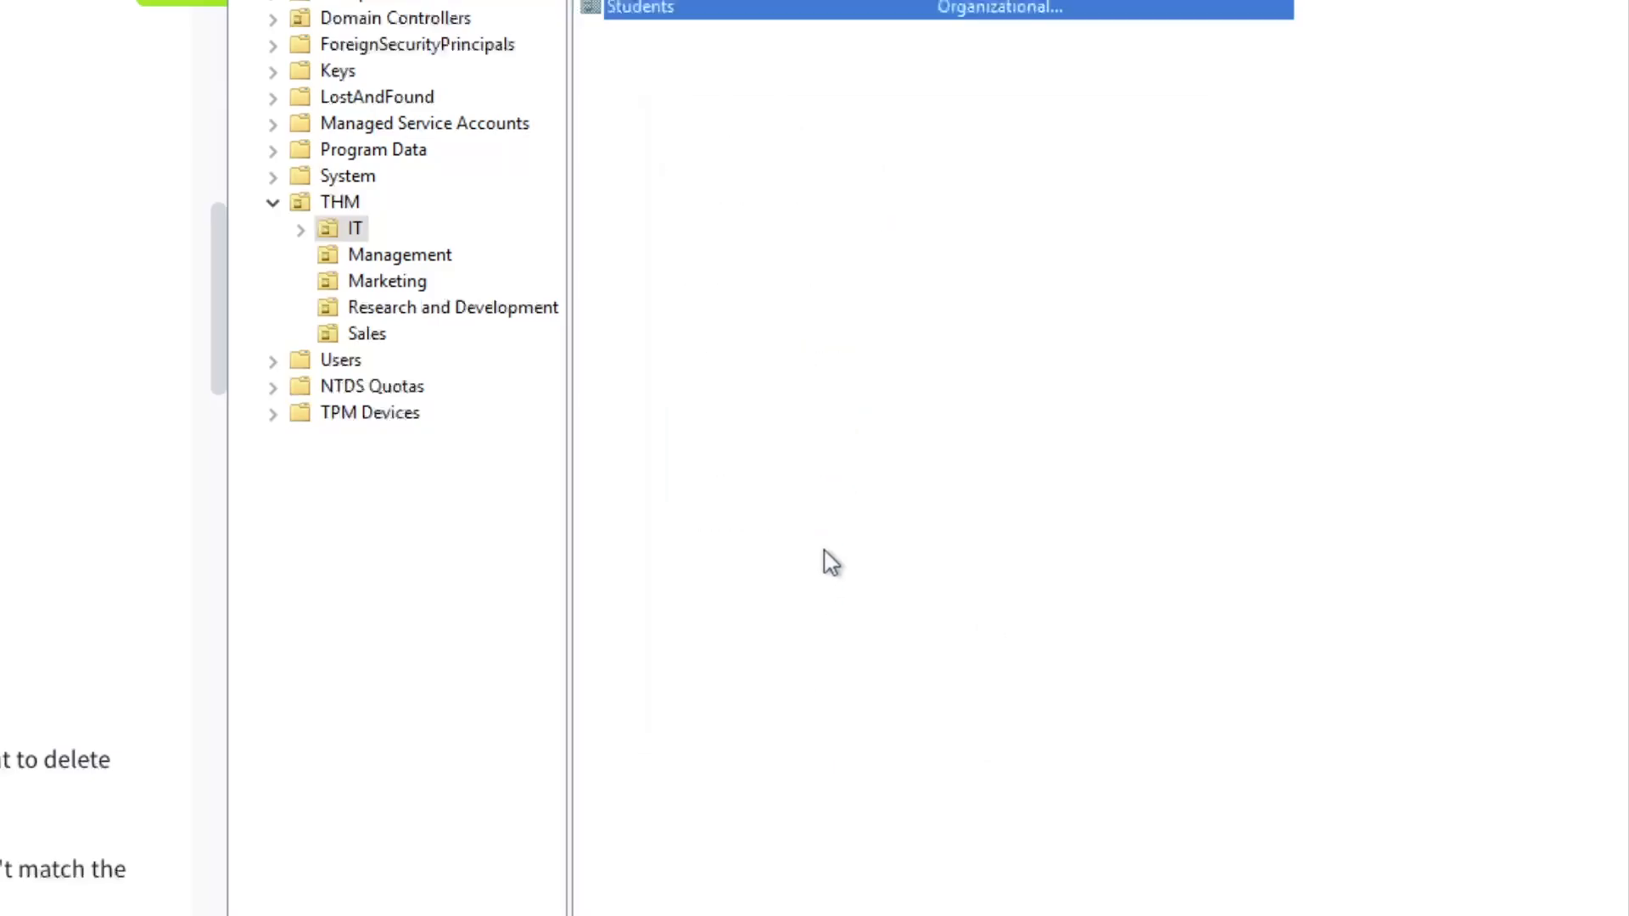
Delete the Students OU and confirm
right_click(666, 250)
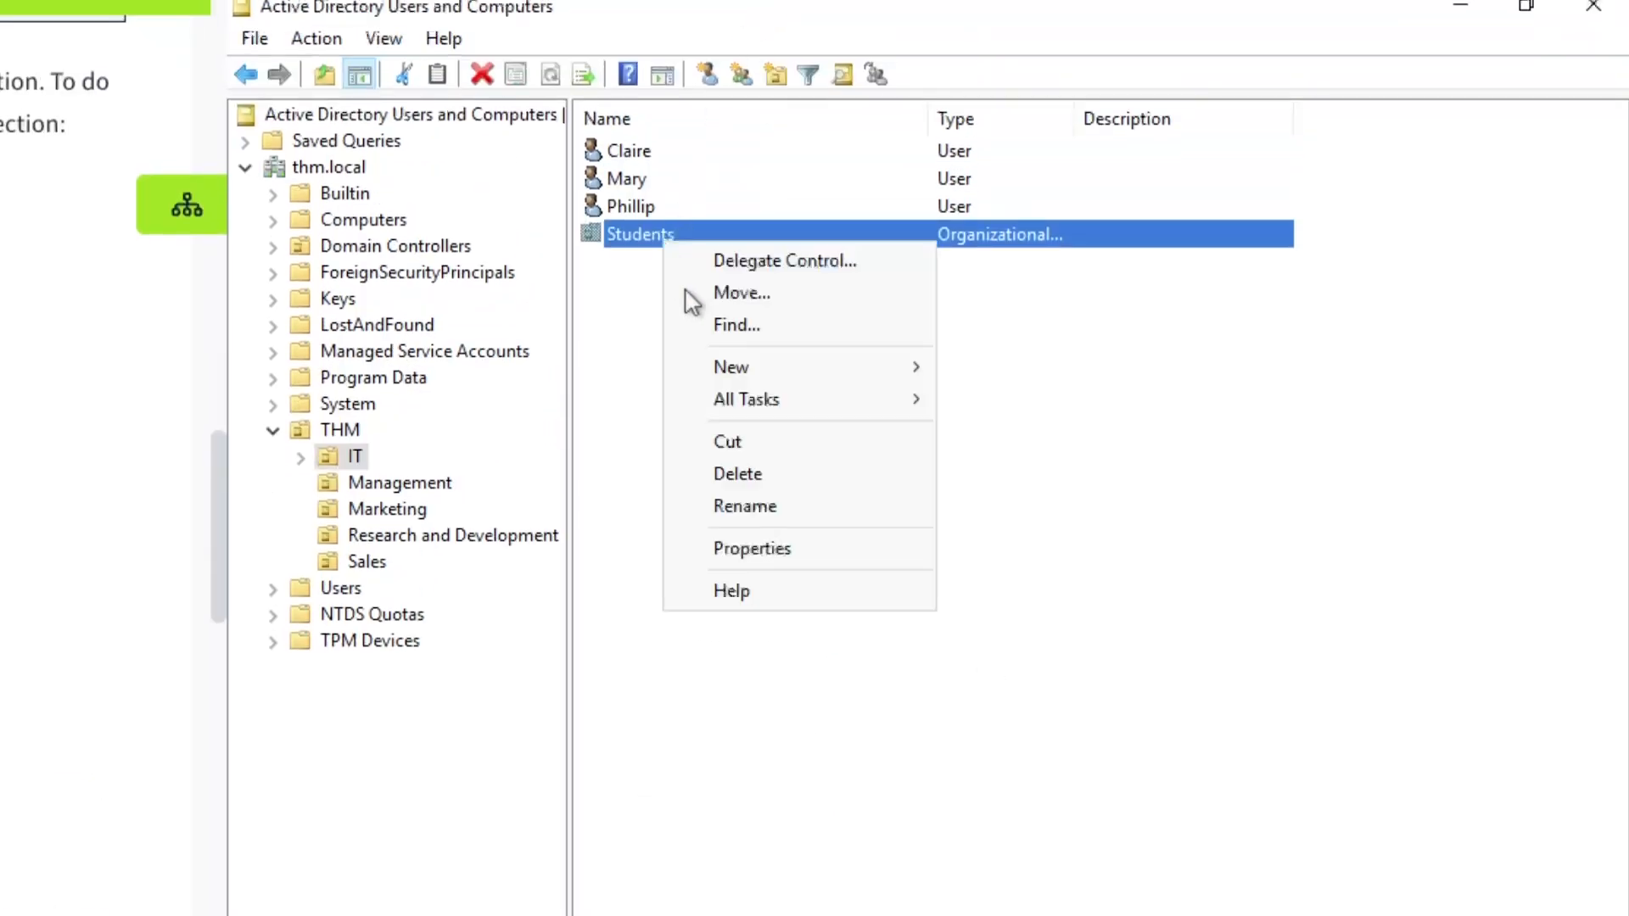
click(762, 477)
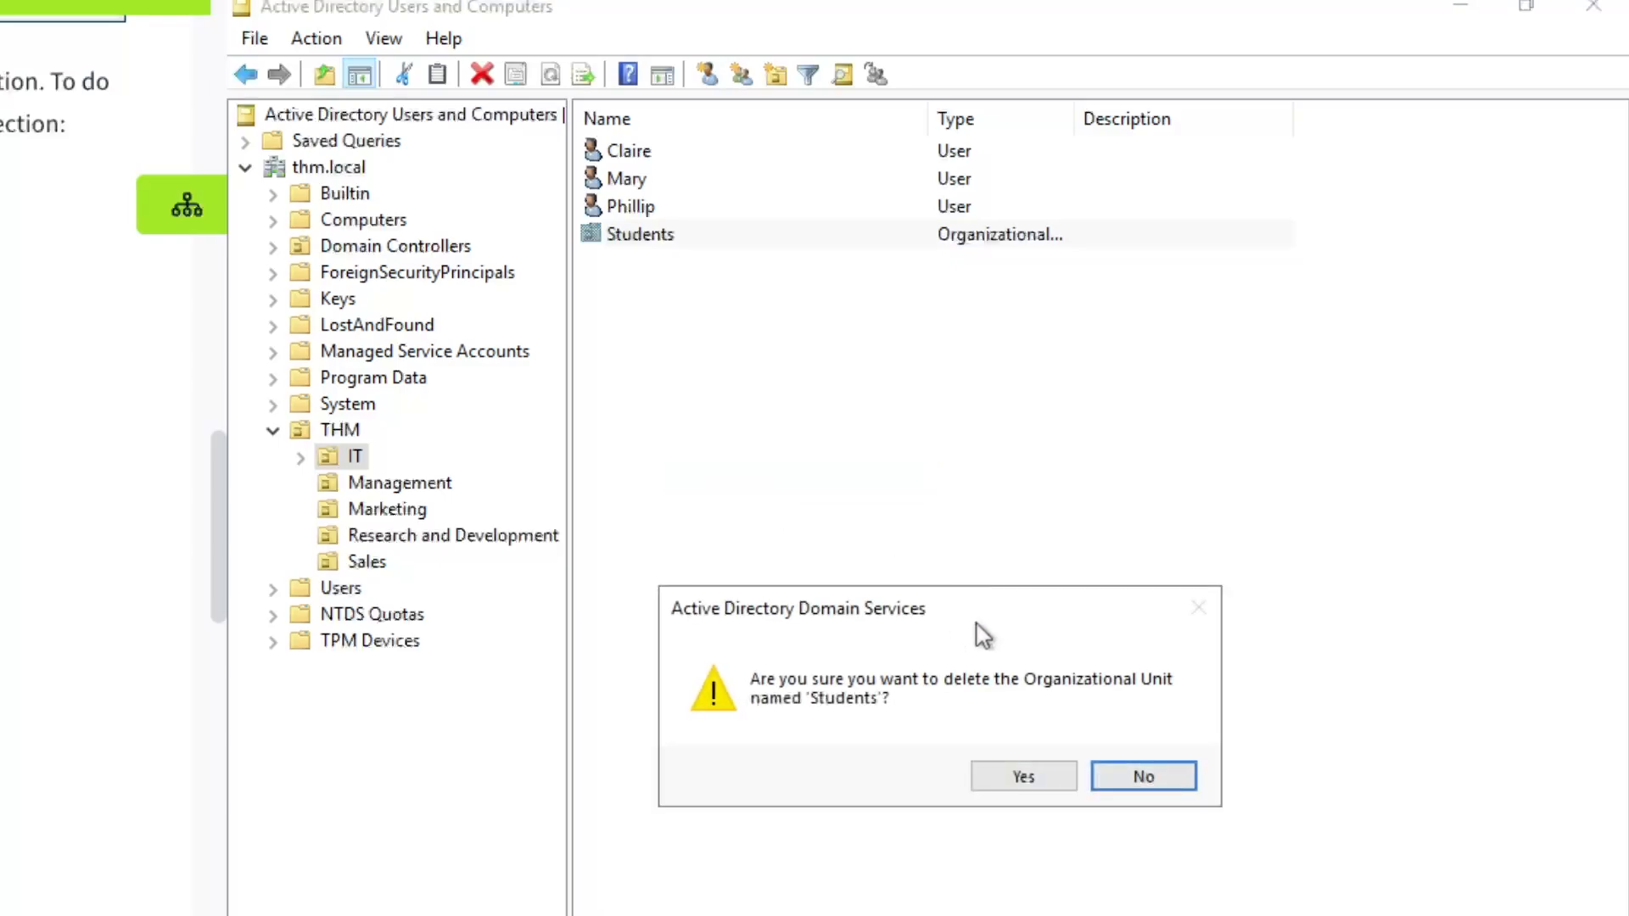
click(1025, 776)
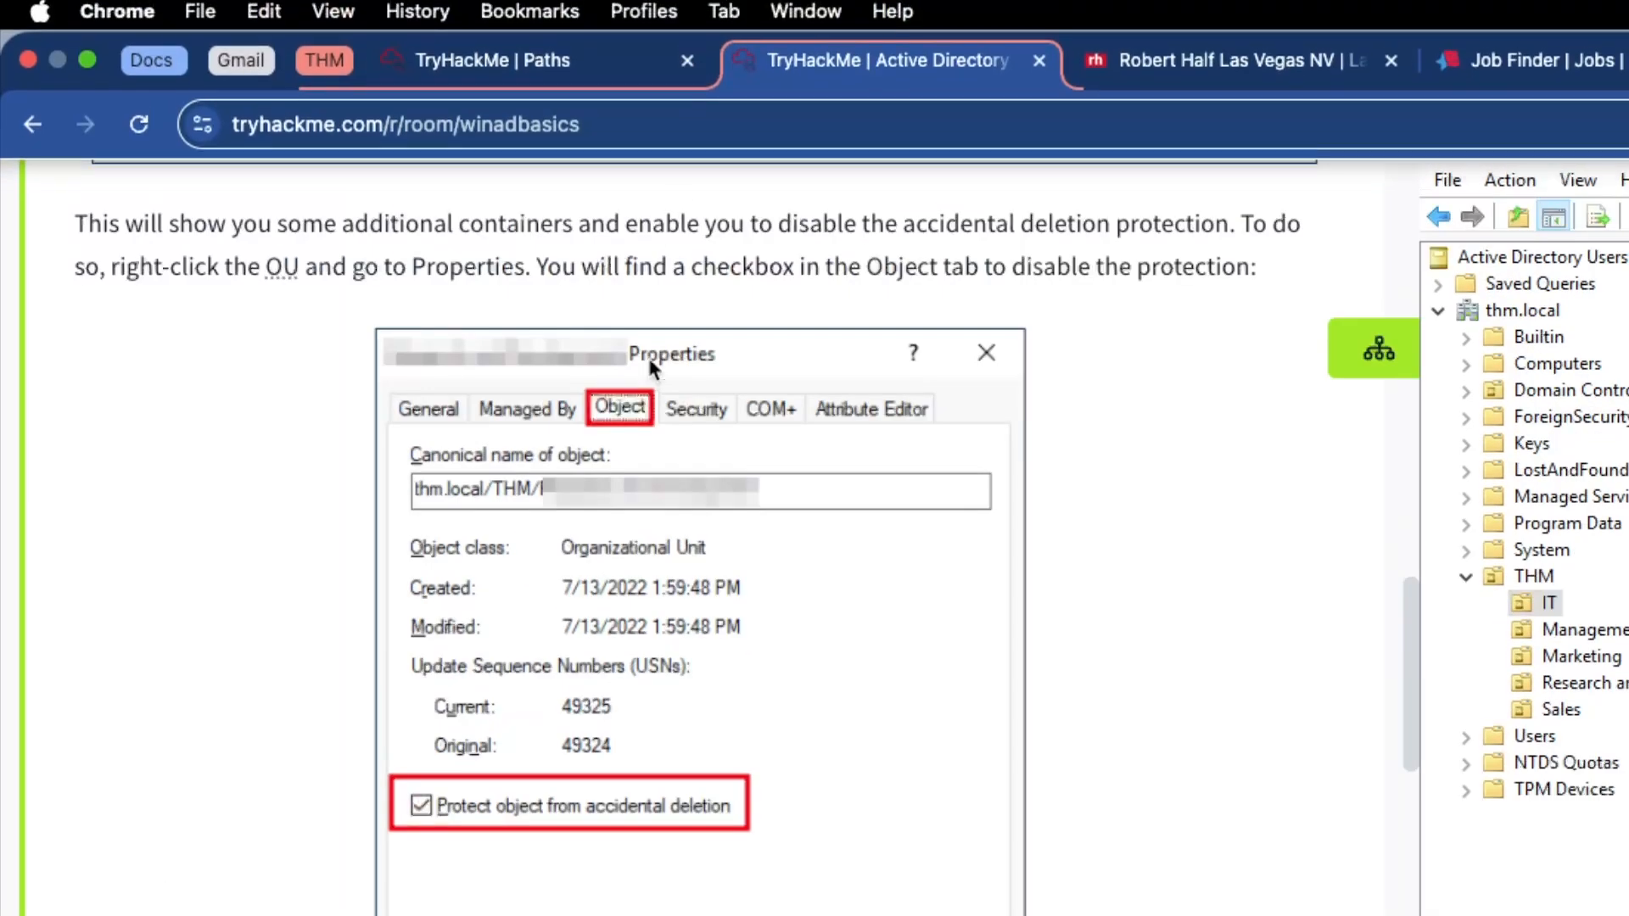
Read the instructions on matching users to the organisational chart
scroll(627, 146, up, 5)
scroll(627, 396, up, 2)
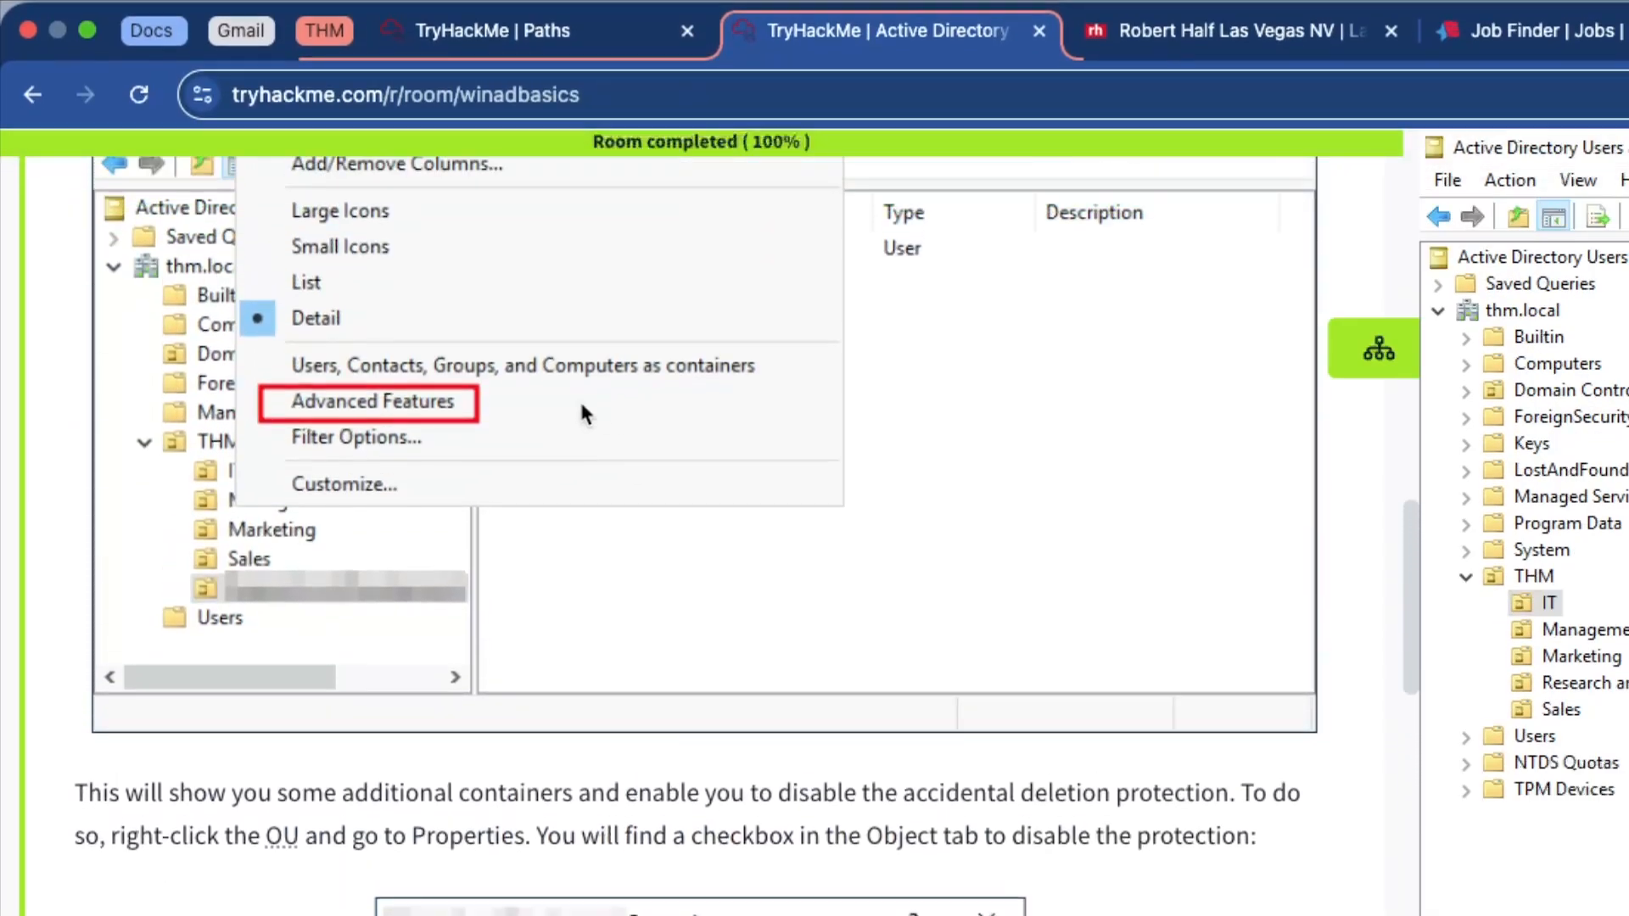
scroll(379, 387, down, 6)
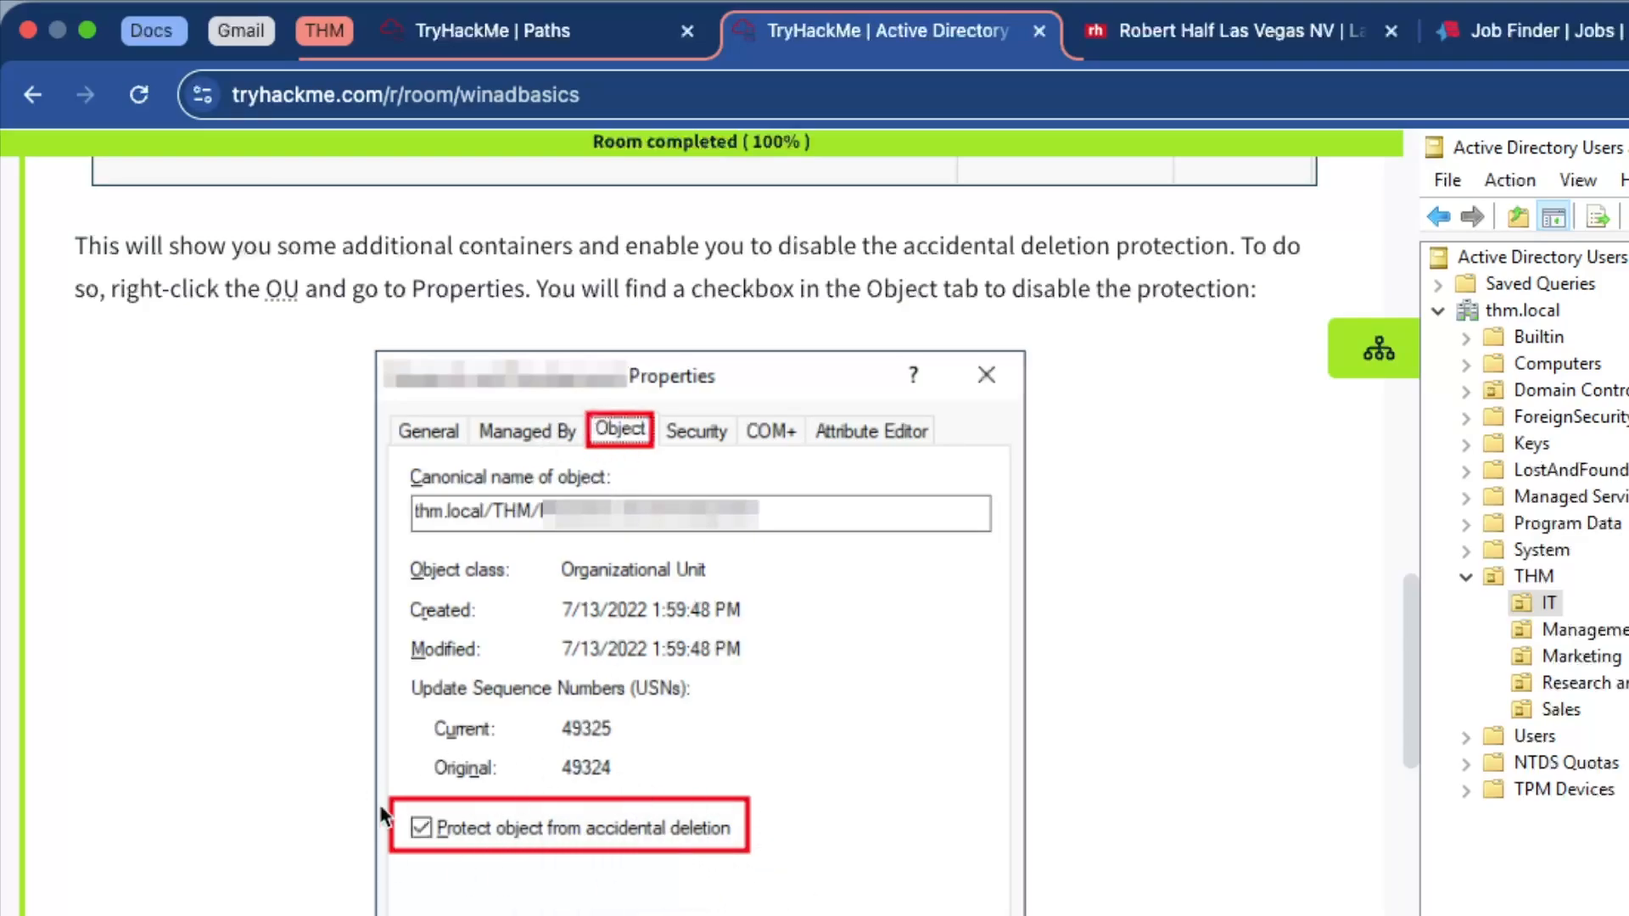
scroll(476, 759, down, 10)
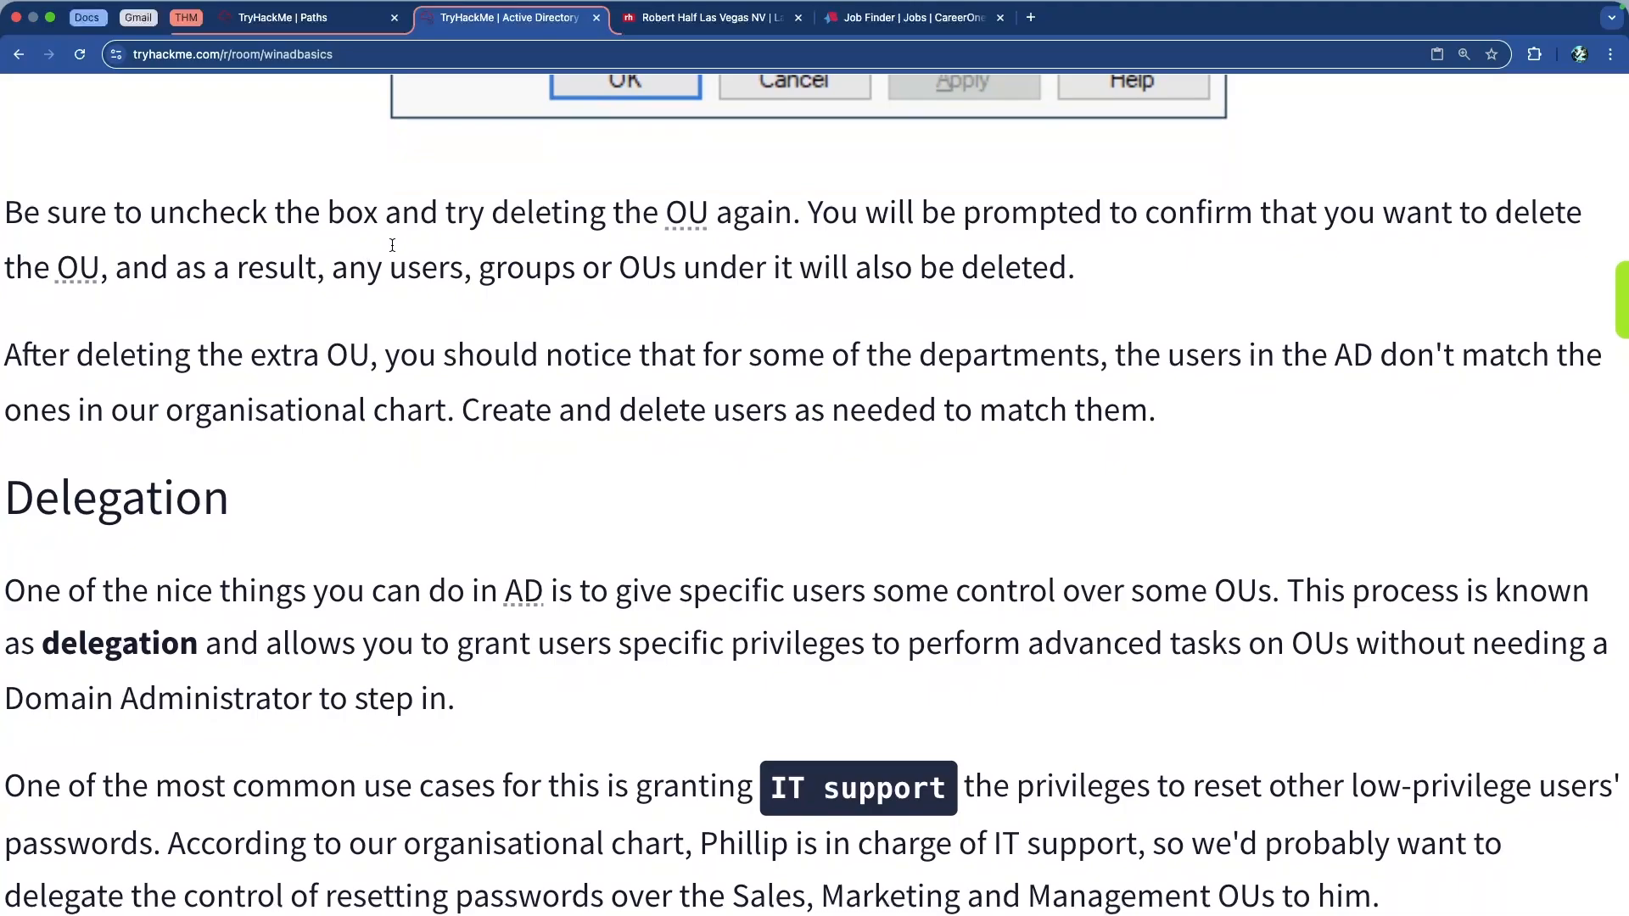
drag(170, 220, 927, 218)
click(521, 211)
click(930, 219)
scroll(882, 233, down, 1)
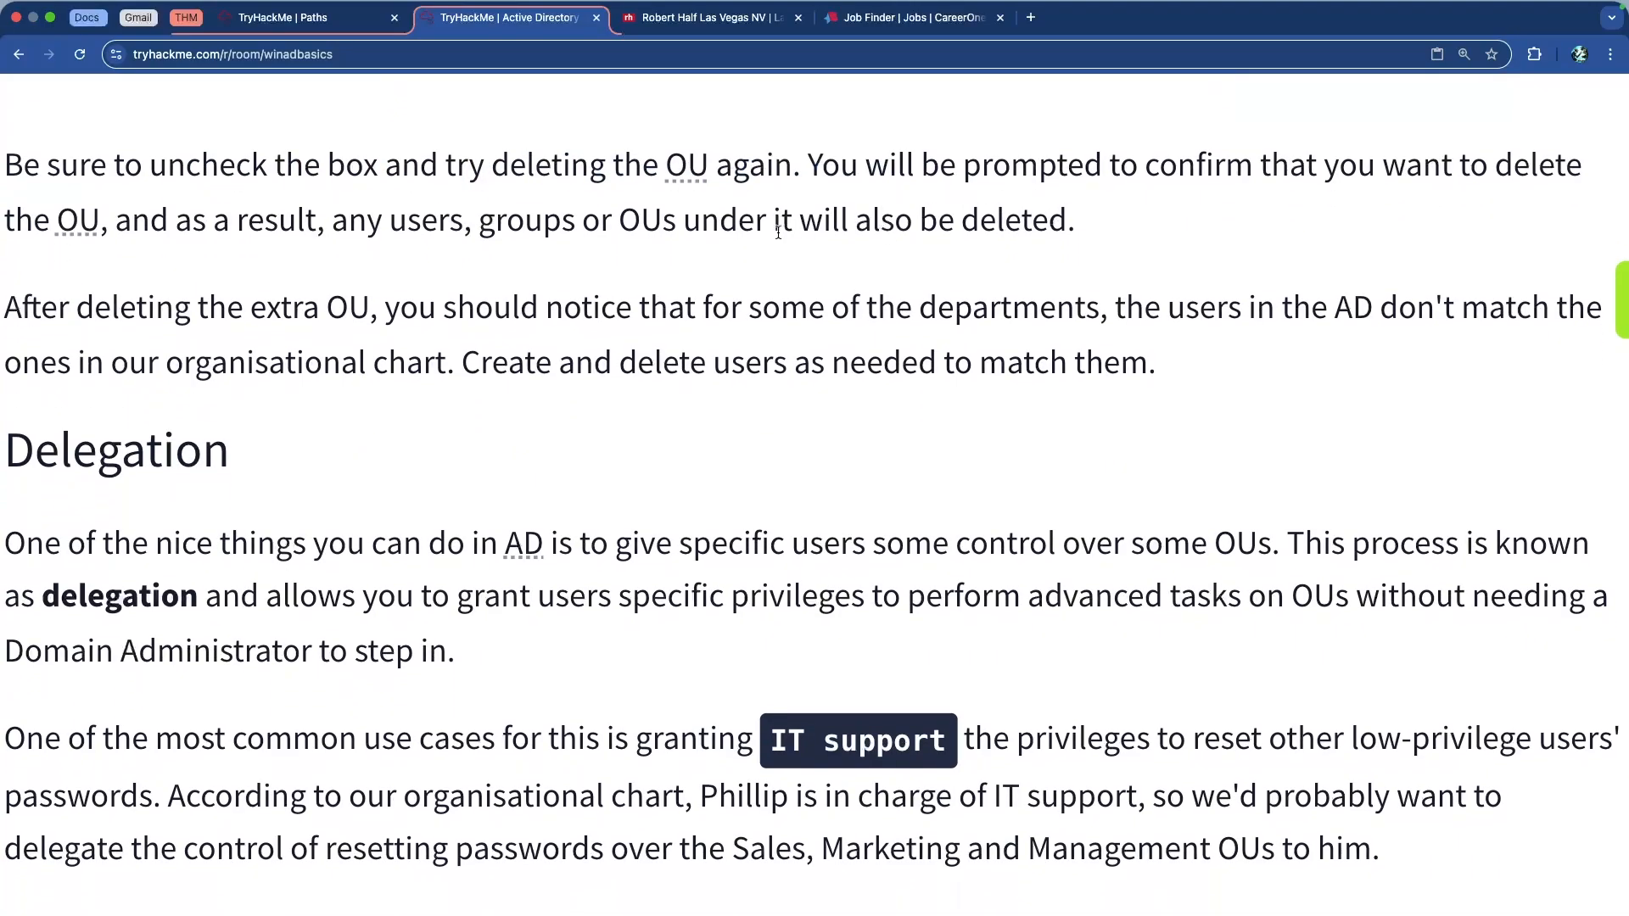
scroll(780, 239, down, 2)
scroll(779, 239, down, 1)
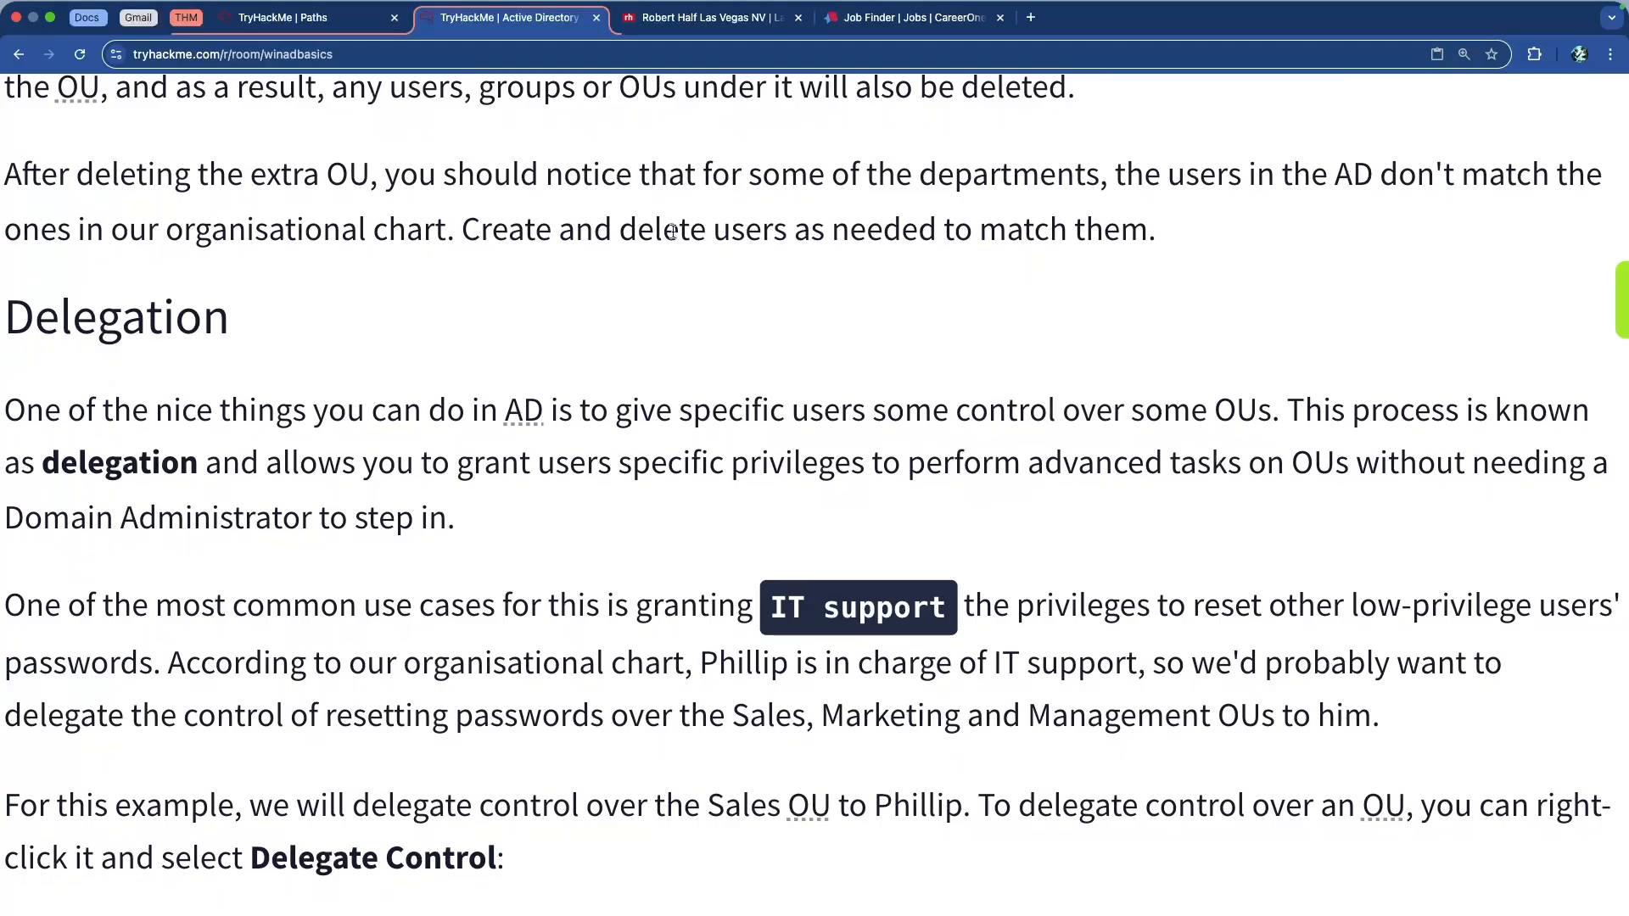
drag(519, 182, 1184, 223)
click(1162, 227)
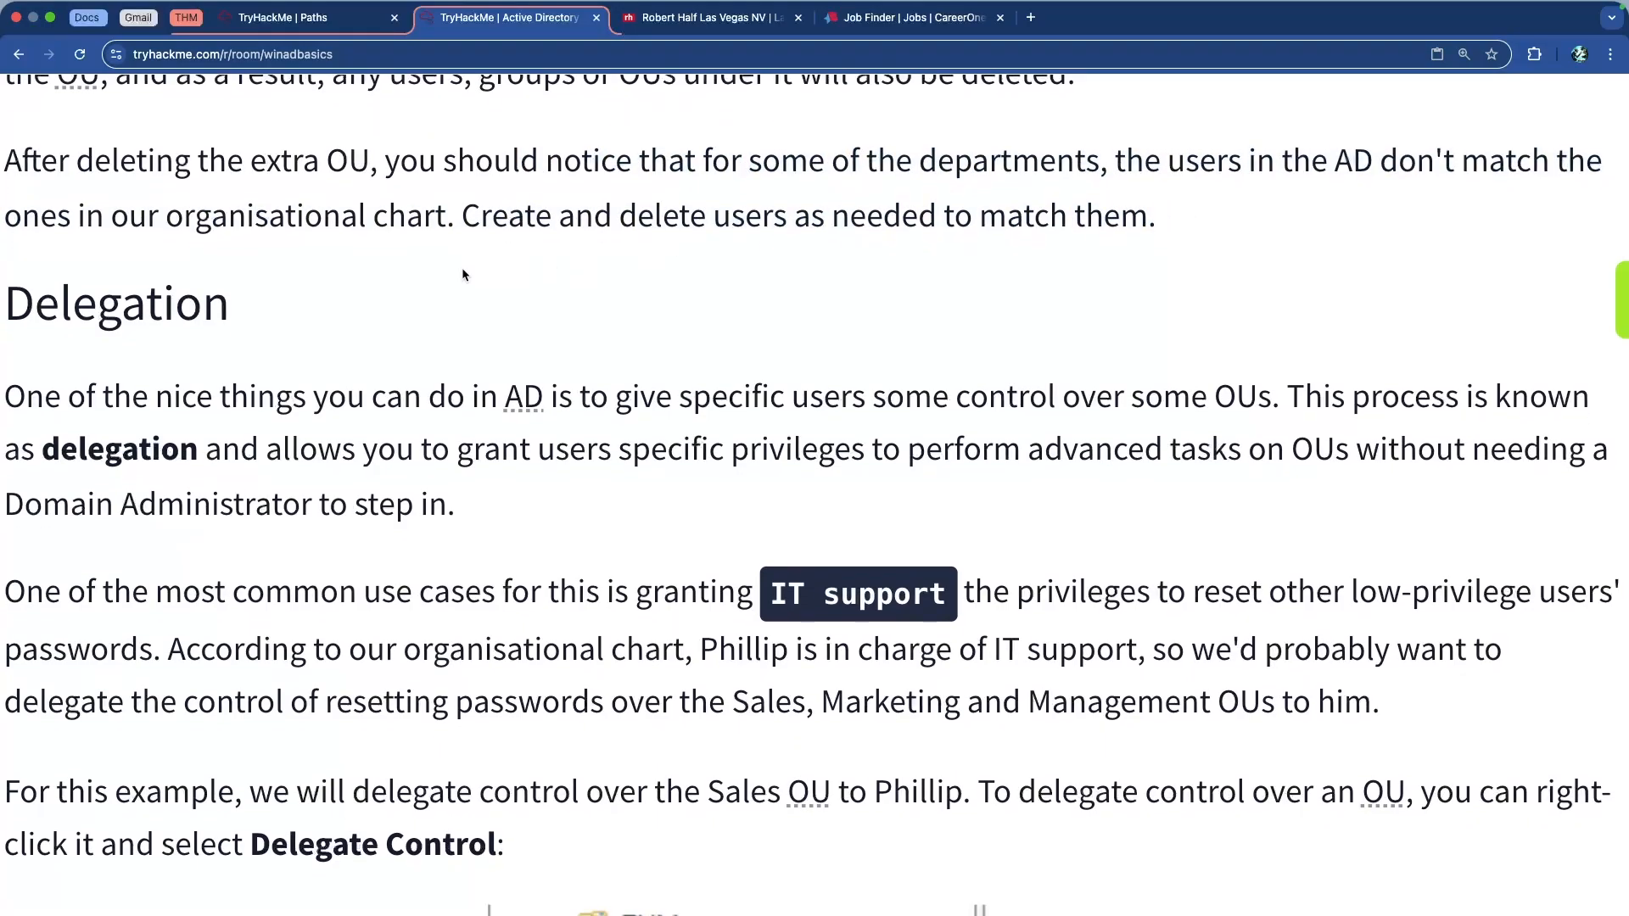
Read the explanation of delegation, then scroll back to the org chart
scroll(461, 267, down, 1)
scroll(462, 266, up, 1)
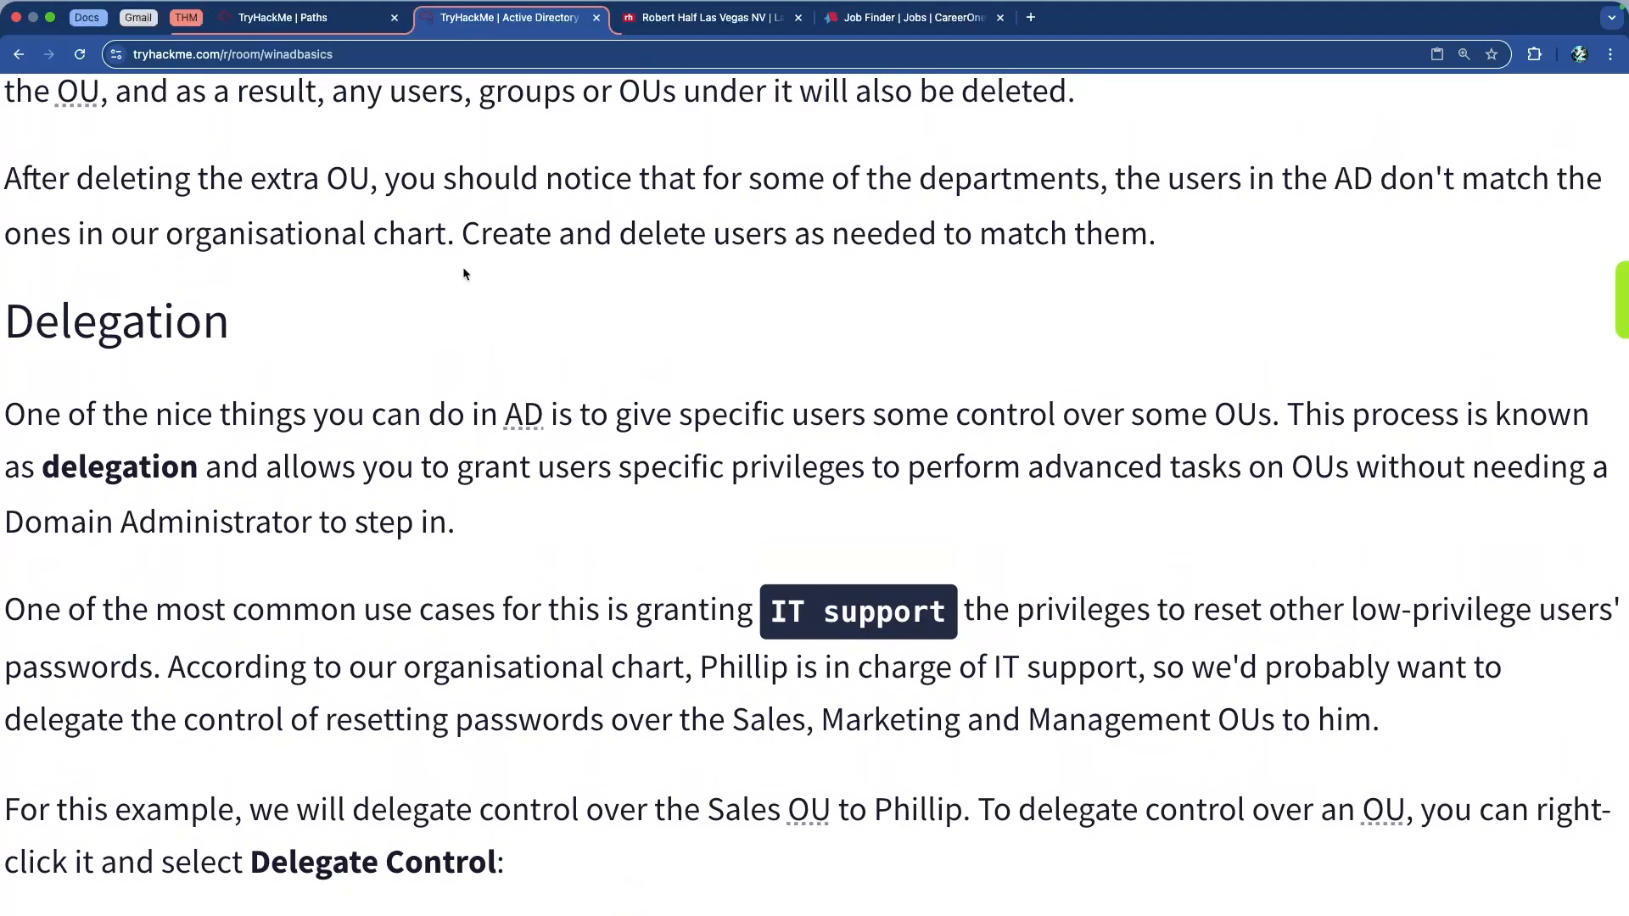
scroll(464, 272, down, 2)
scroll(464, 268, down, 2)
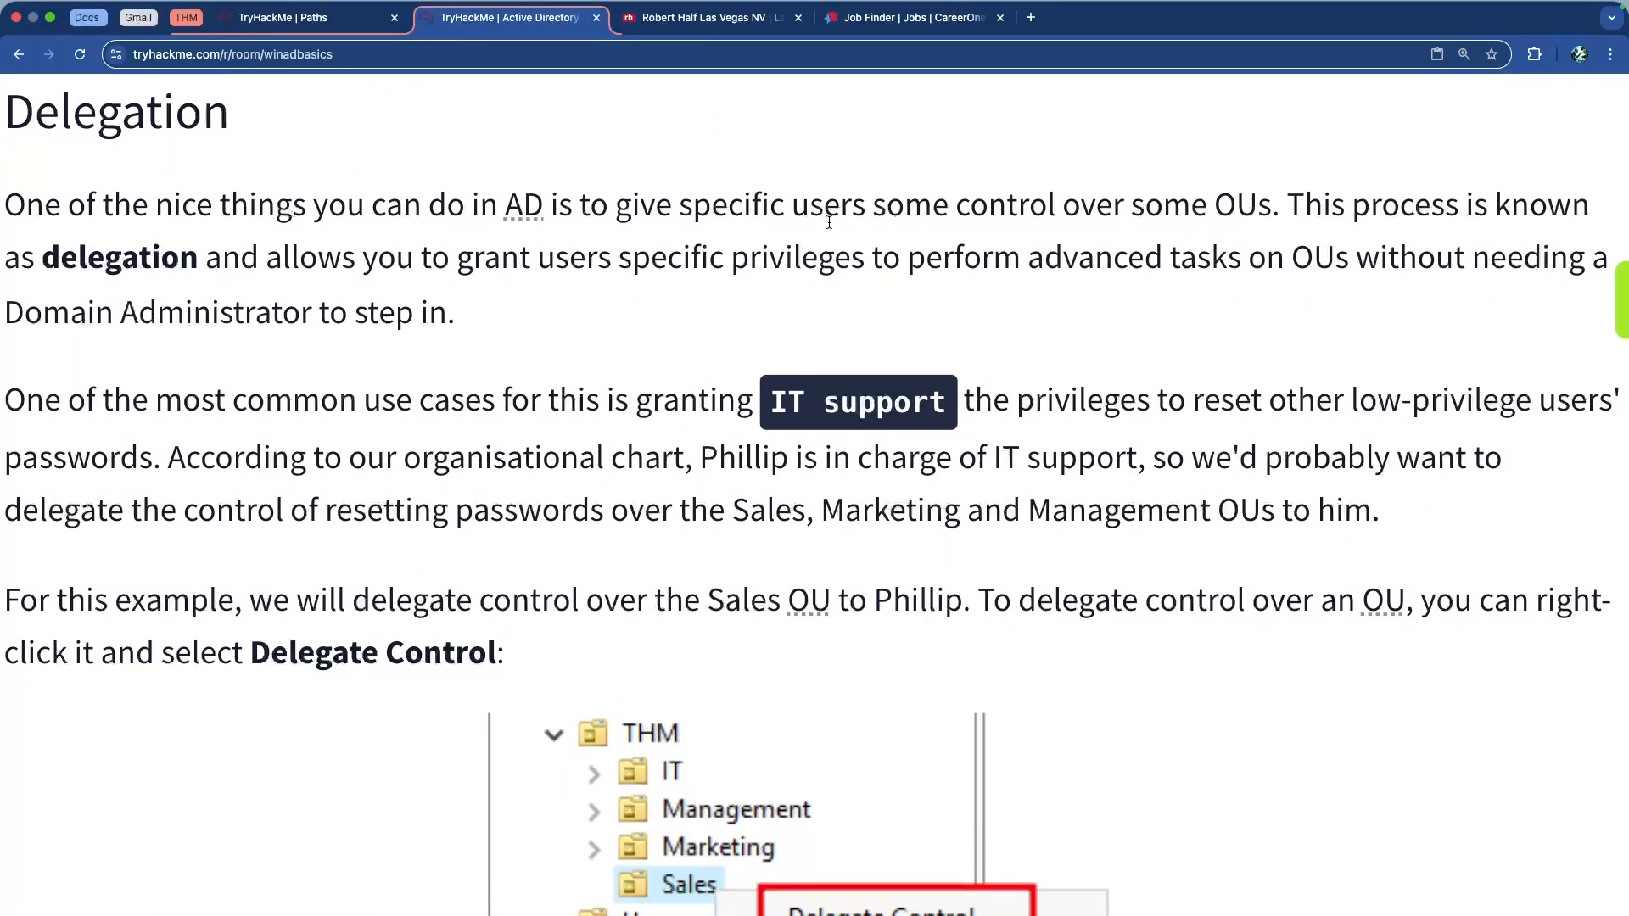
drag(801, 211, 1276, 263)
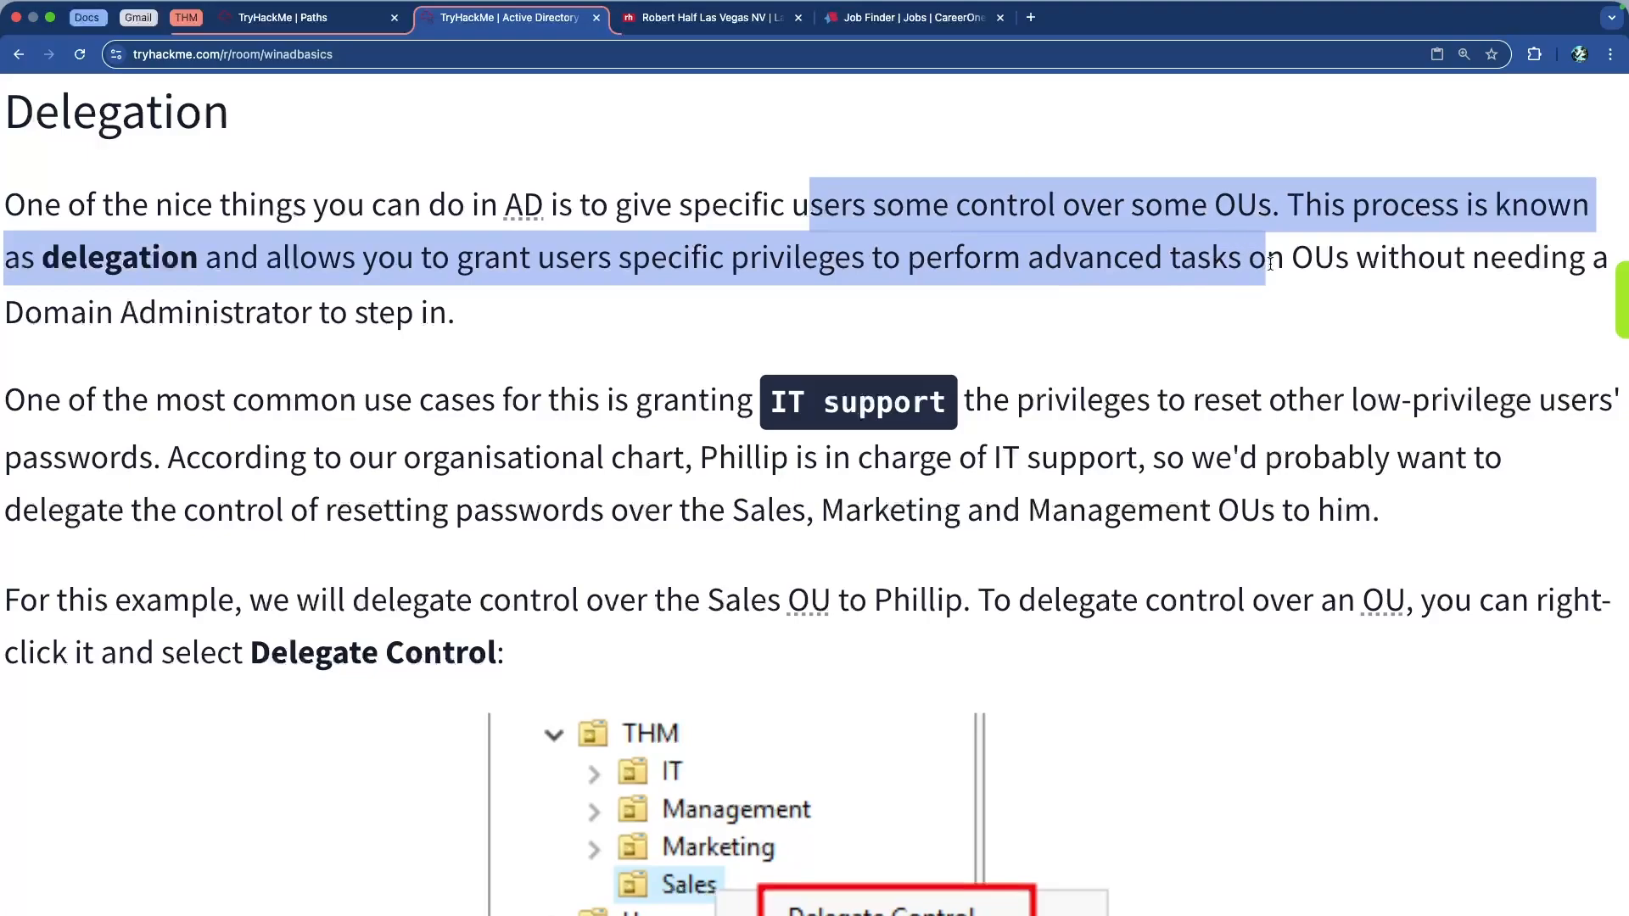
click(1090, 265)
scroll(460, 302, down, 5)
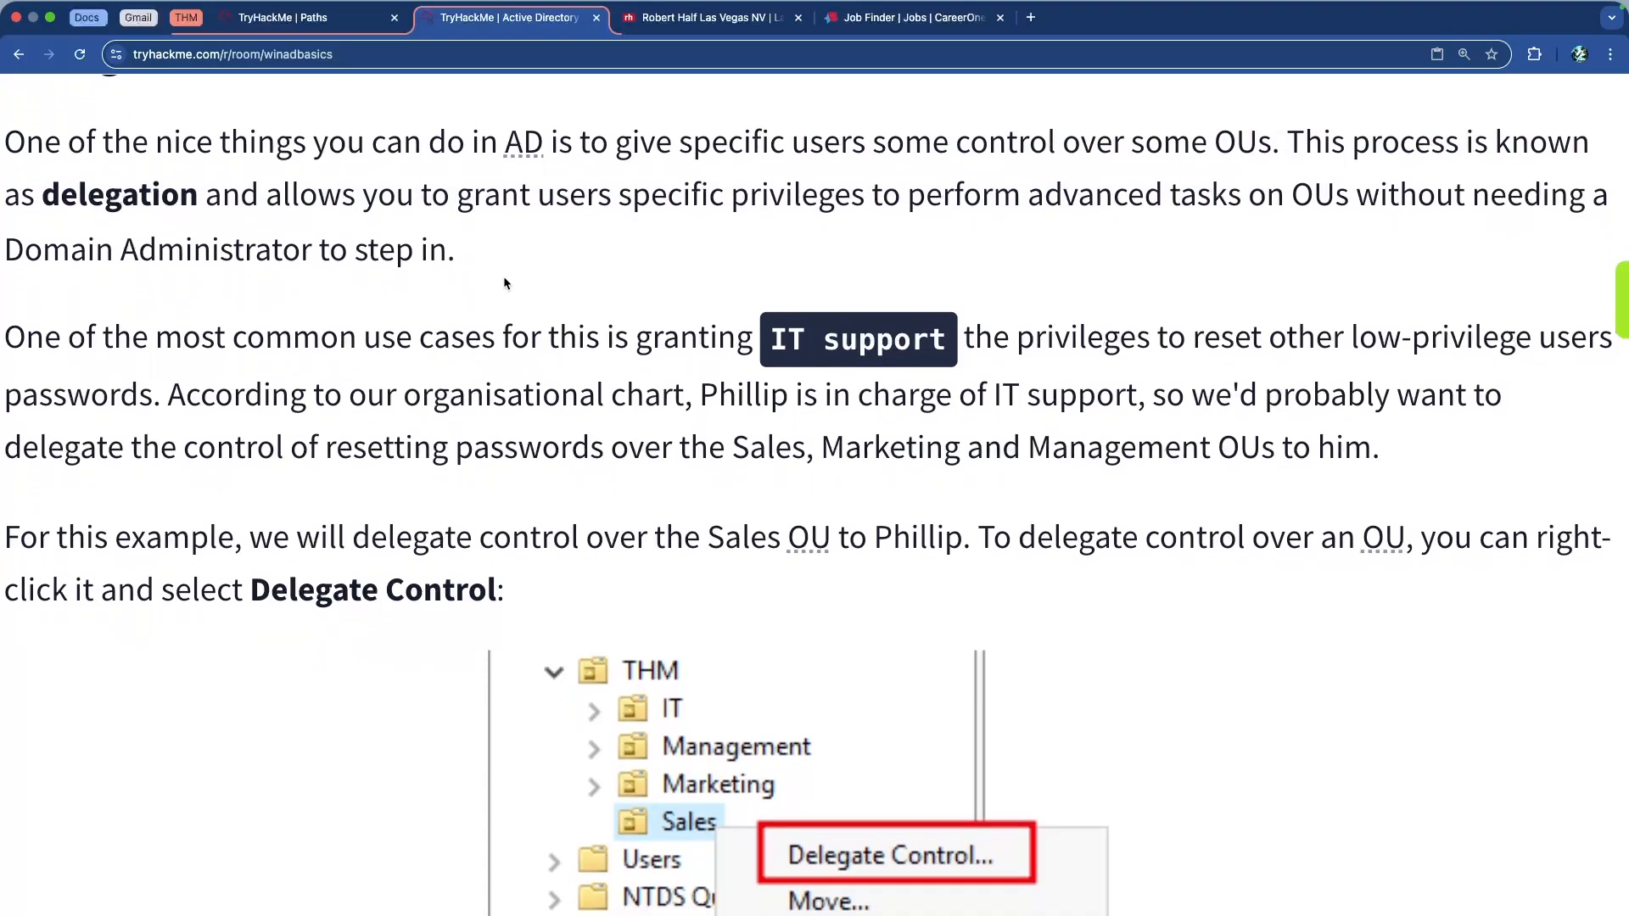
scroll(509, 274, up, 20)
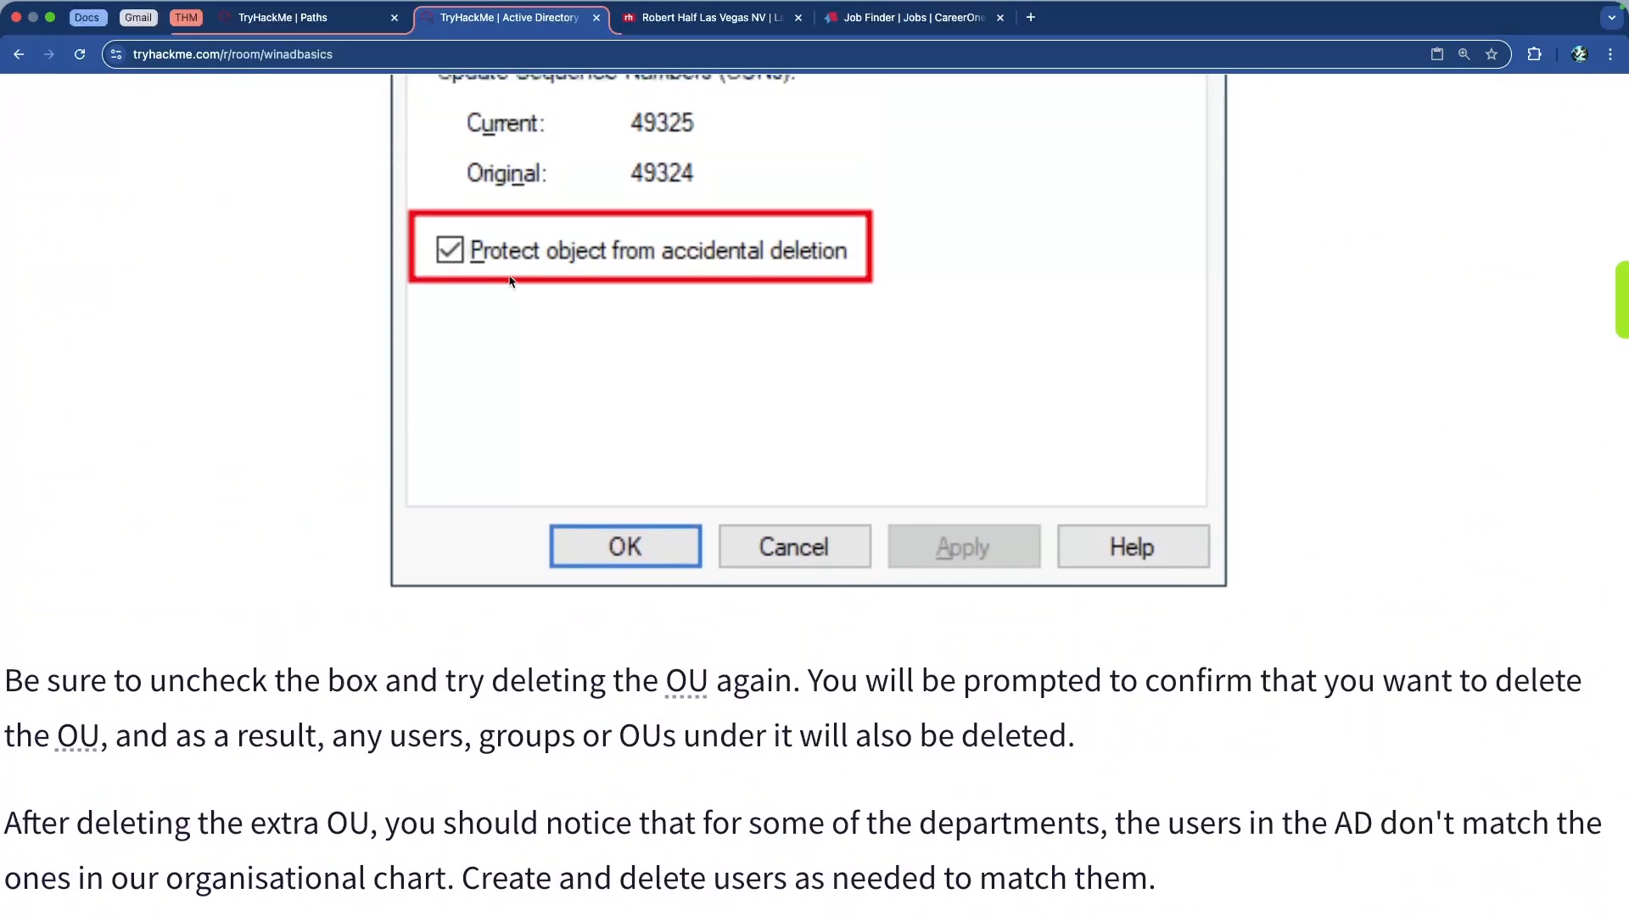
scroll(509, 280, up, 15)
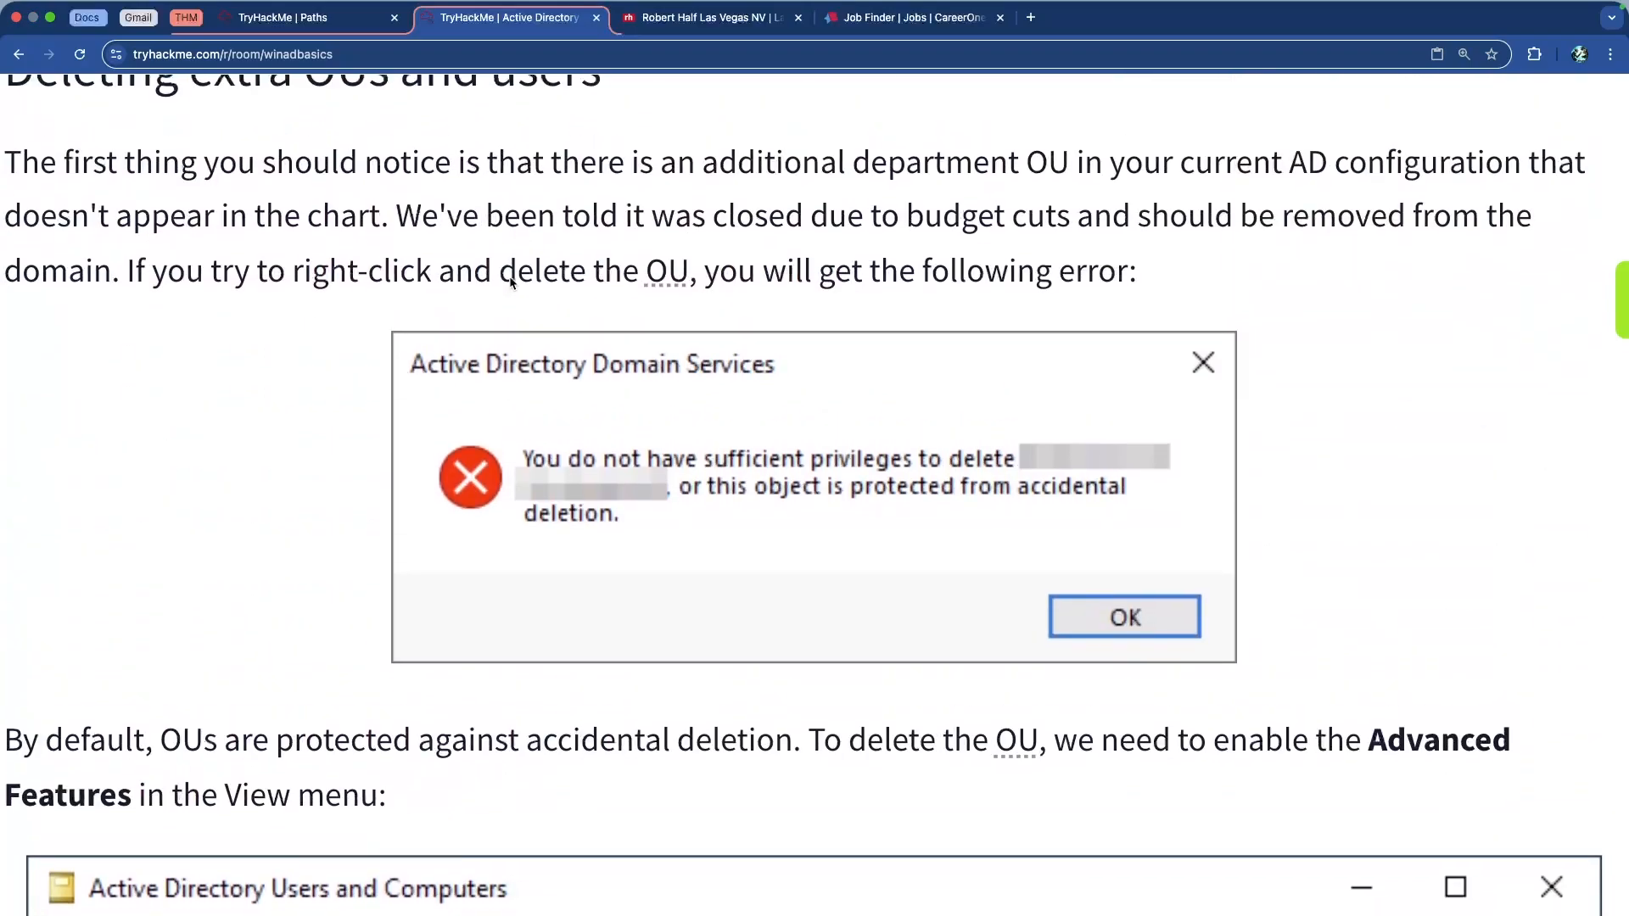
scroll(510, 280, down, 2)
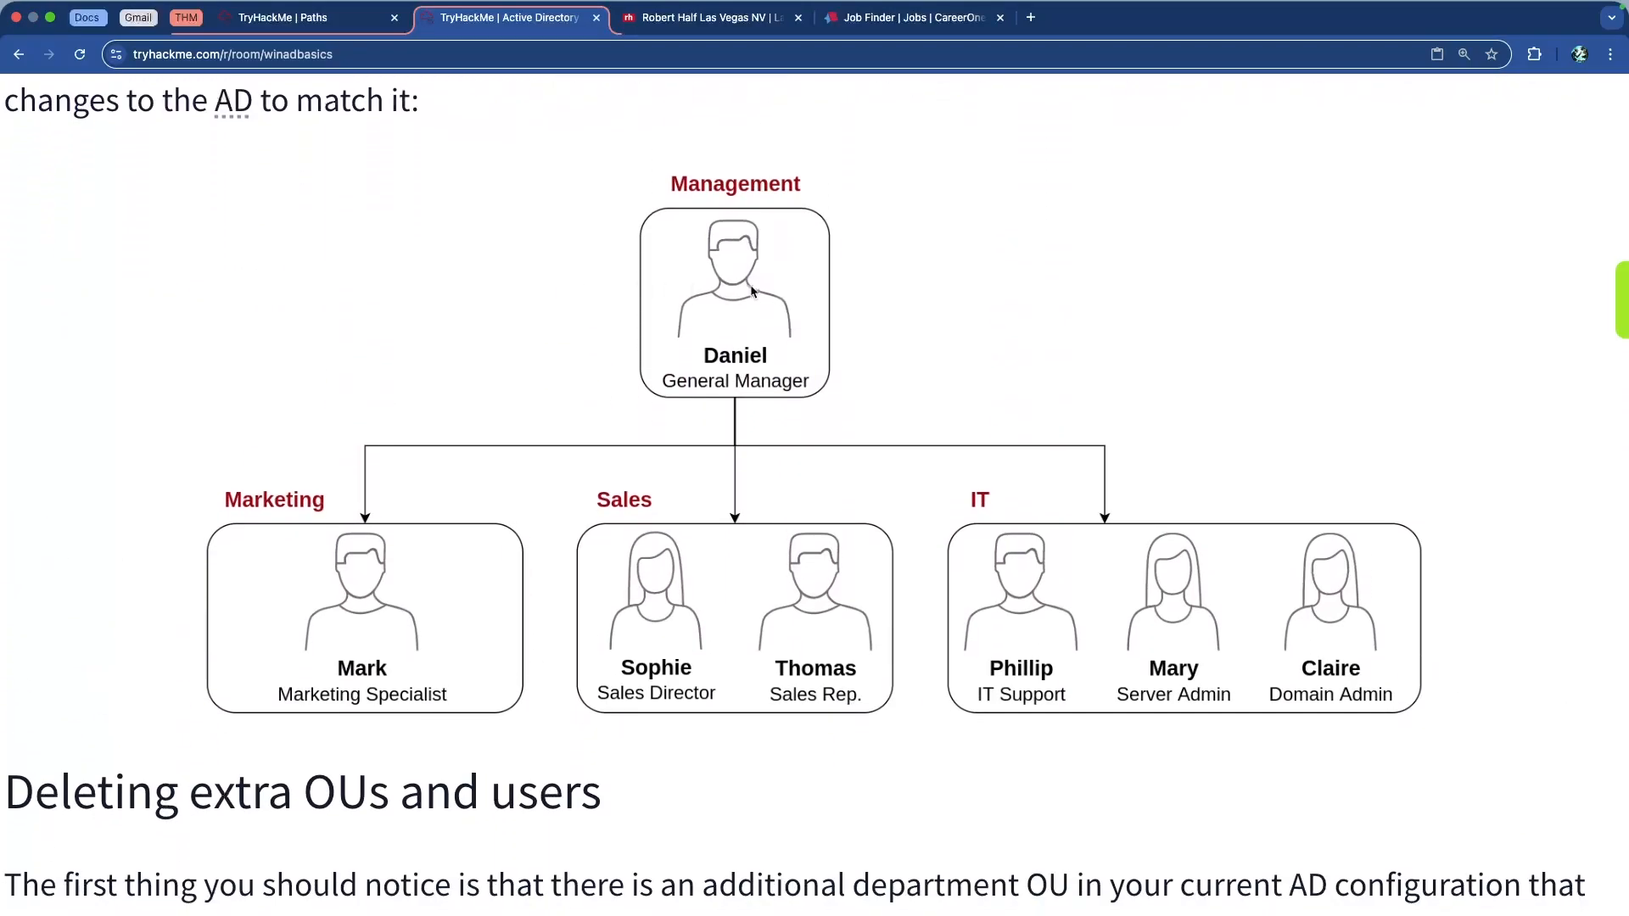
scroll(939, 325, down, 5)
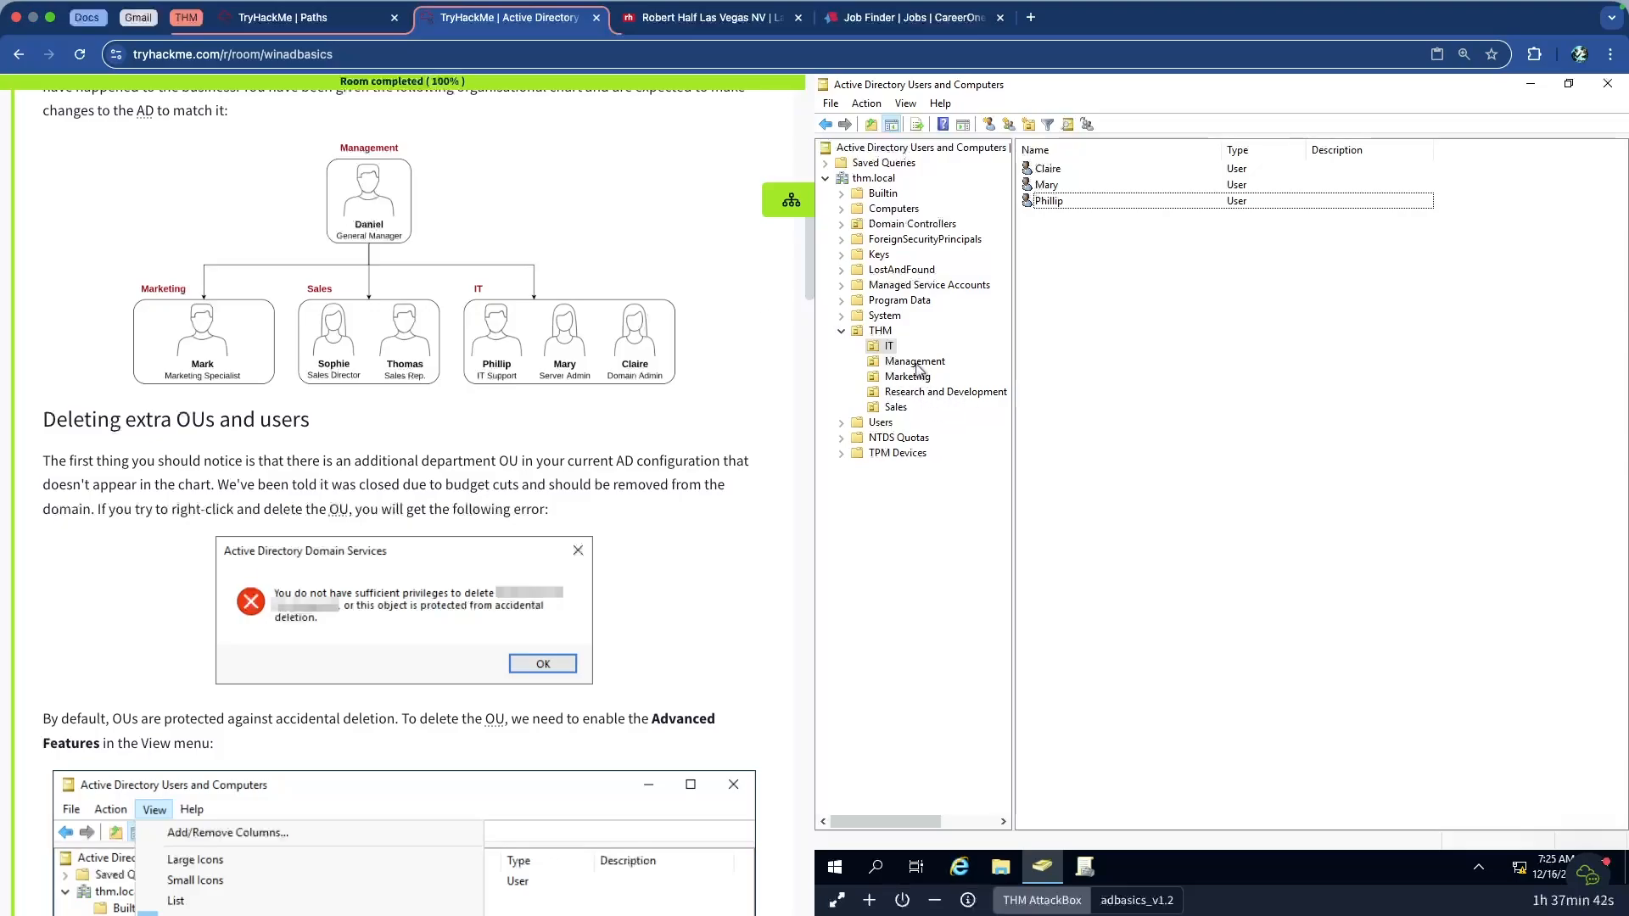
Compare the Management, Marketing, Sales, IT and Research and Development OUs with the chart, ending on Sales' four users
click(916, 362)
click(1053, 169)
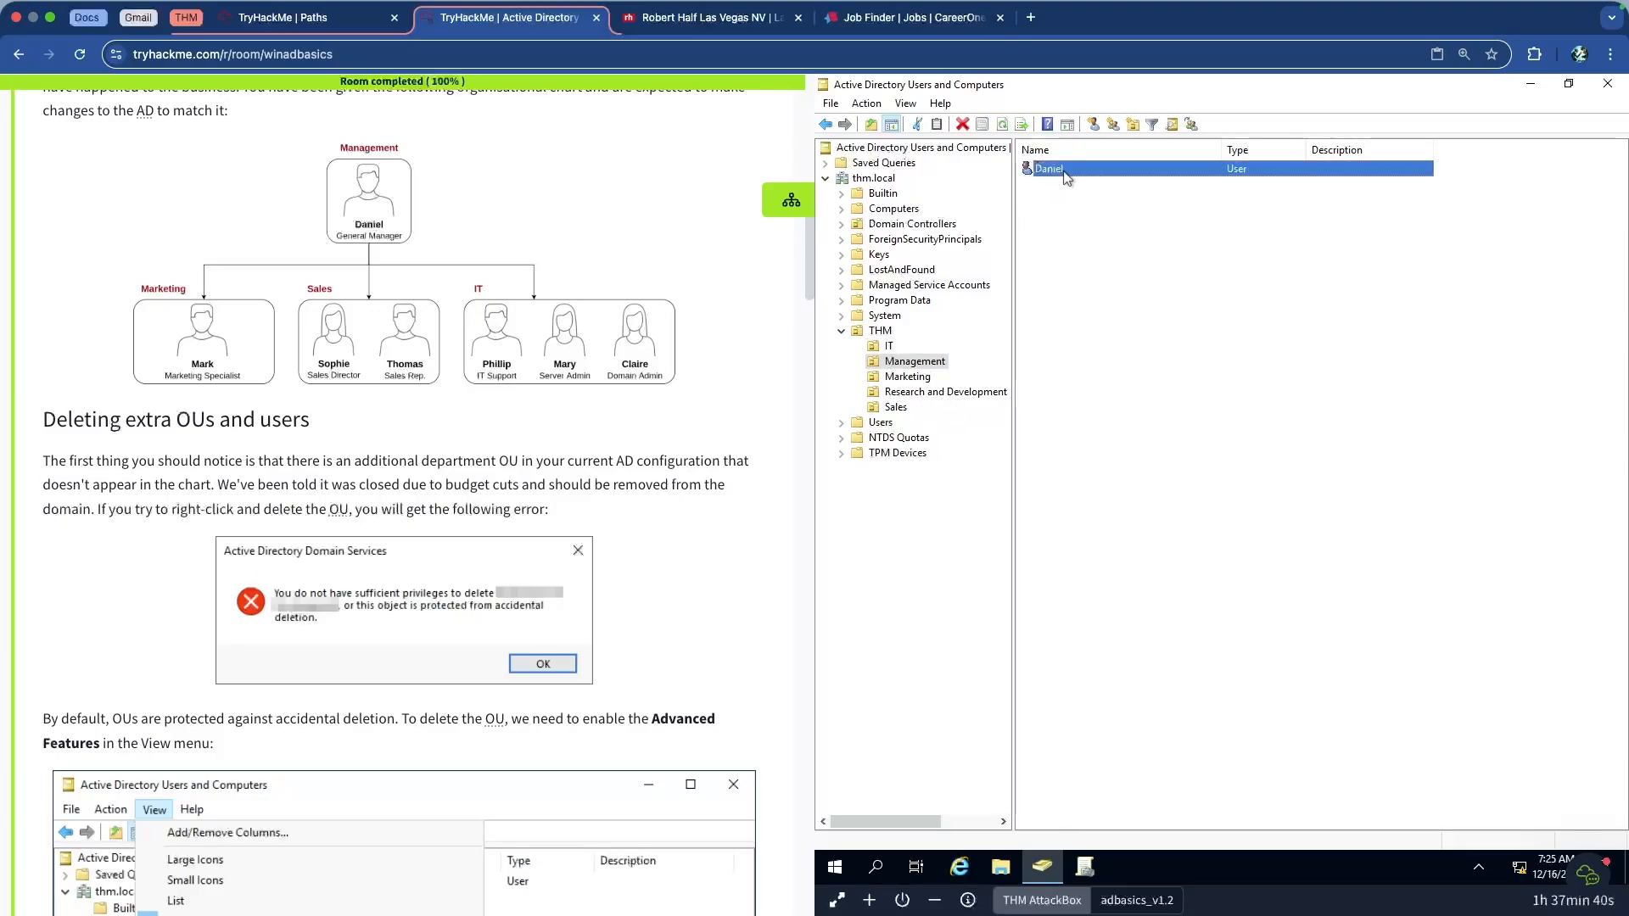
click(907, 377)
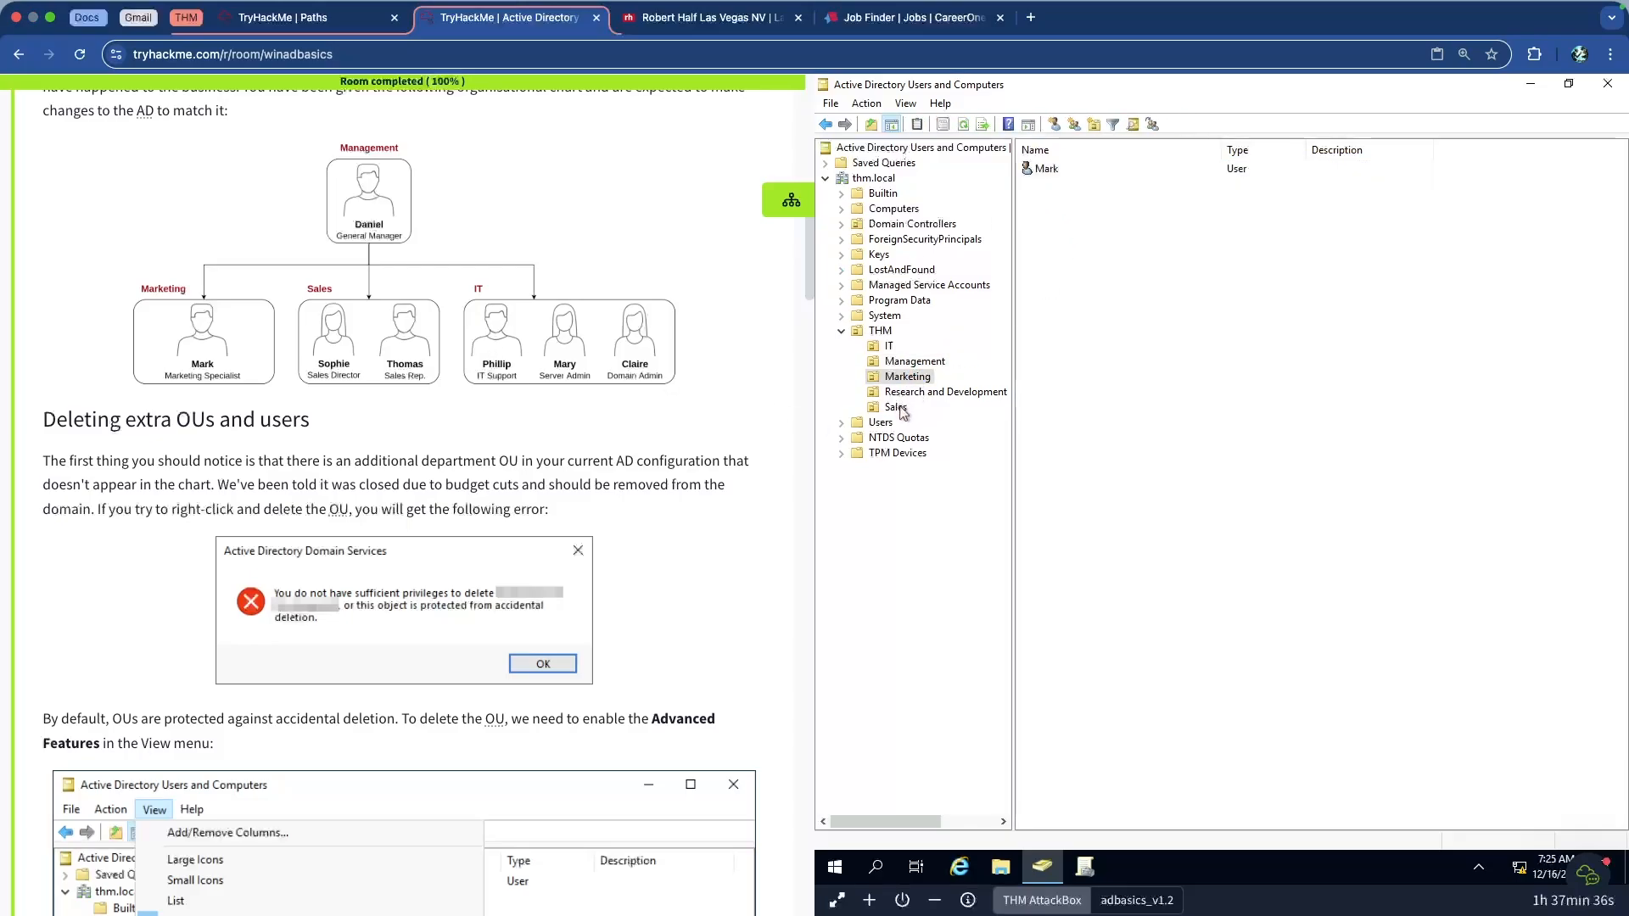
click(902, 408)
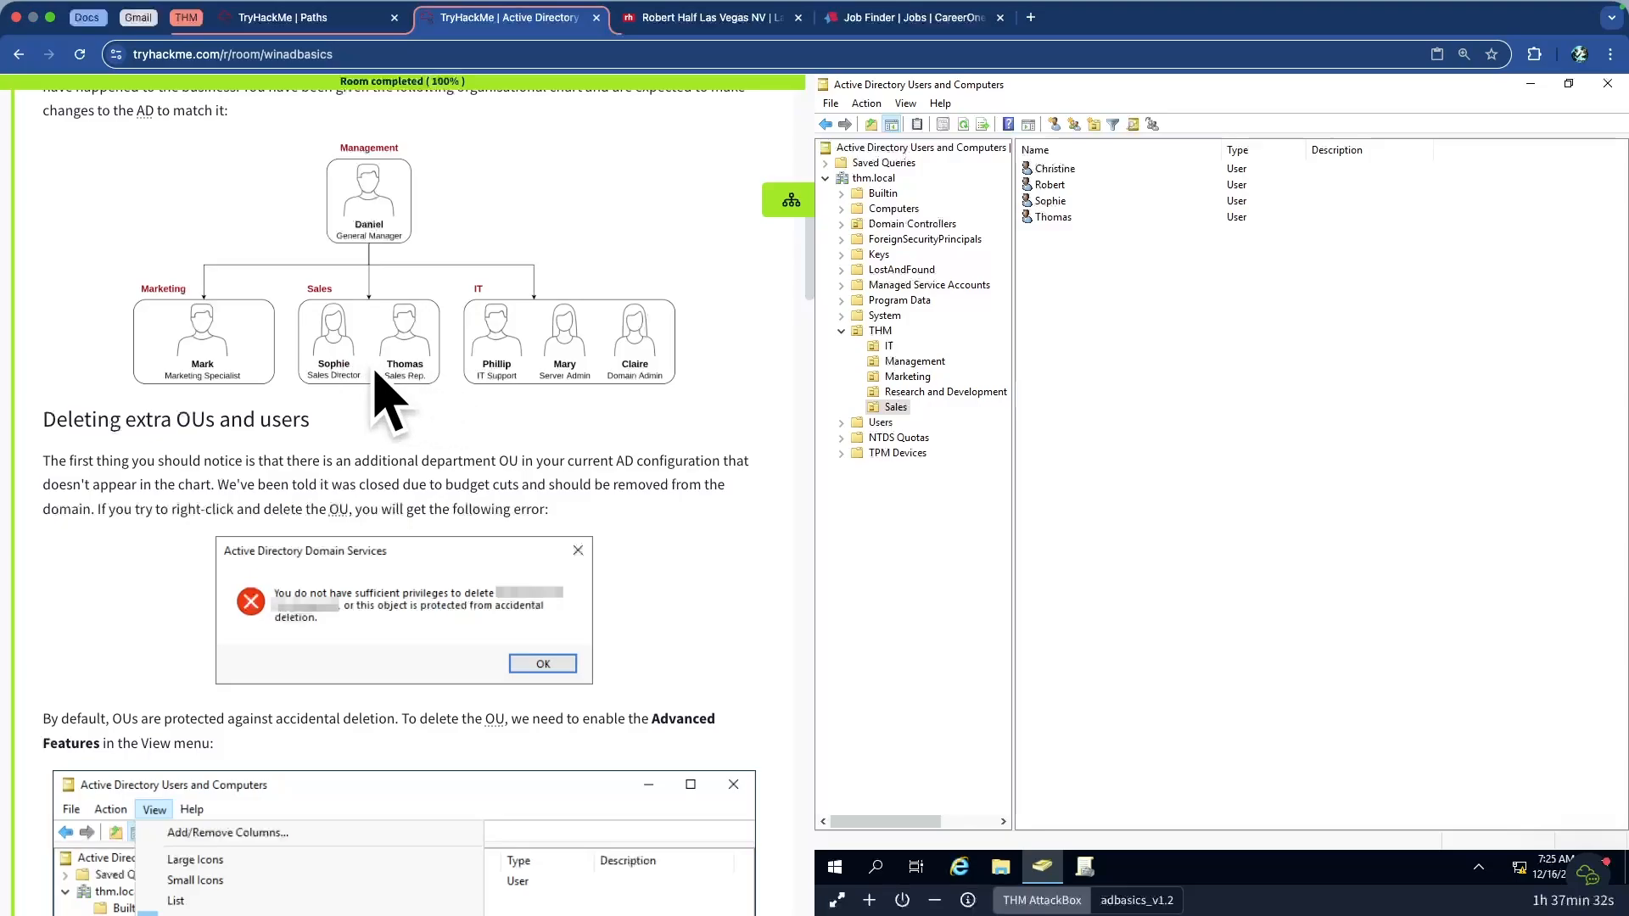
click(898, 345)
click(890, 348)
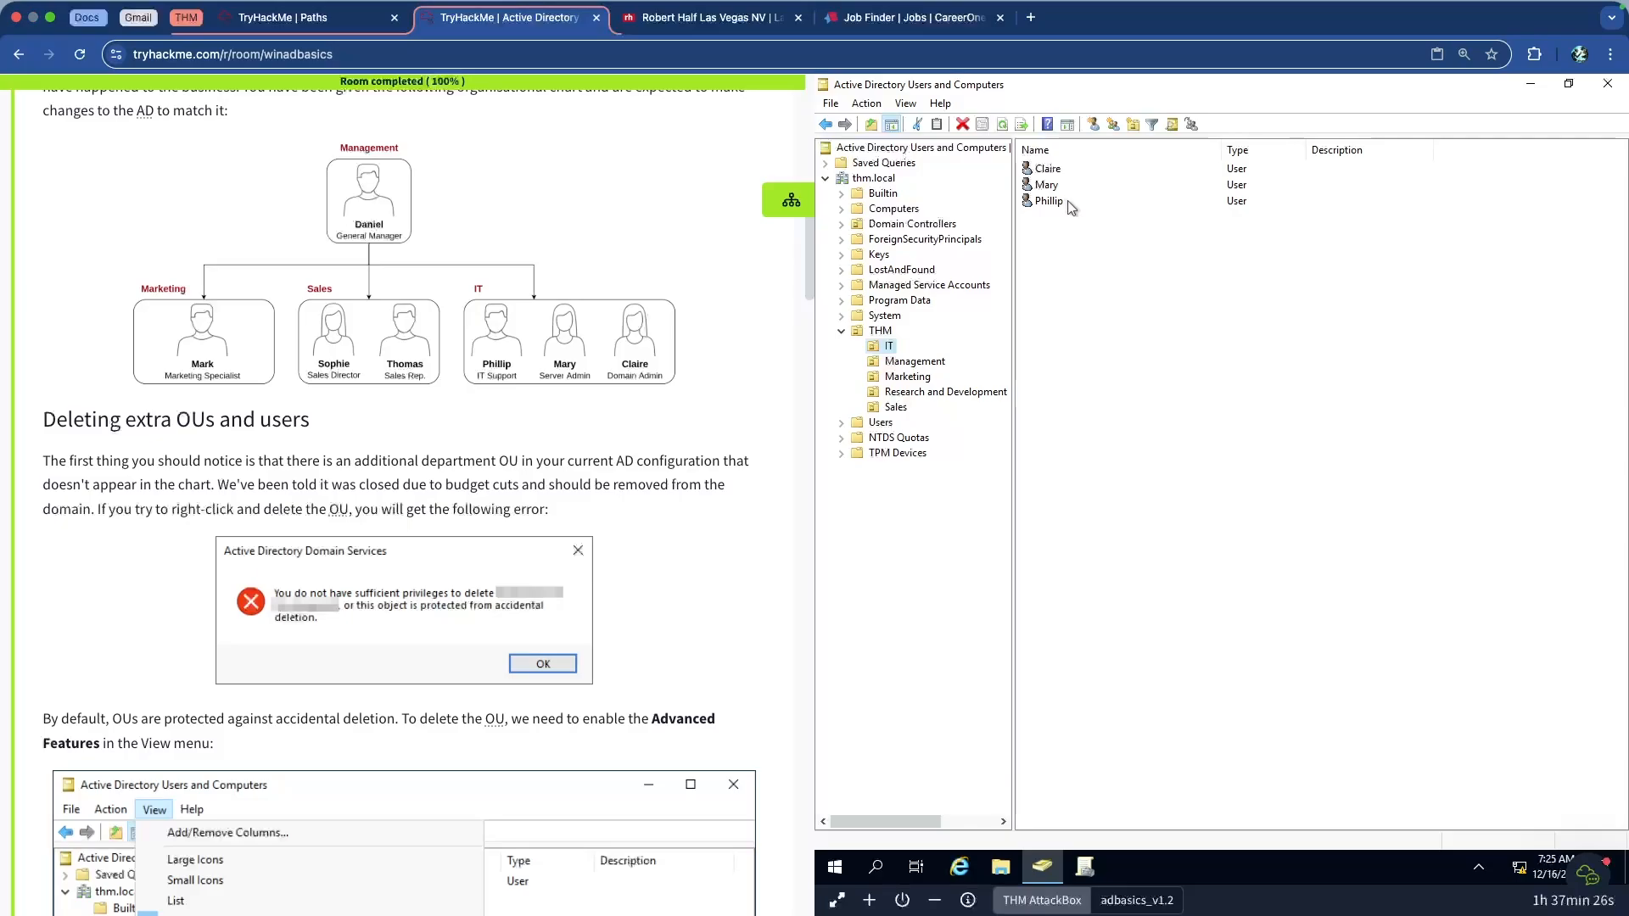
click(898, 408)
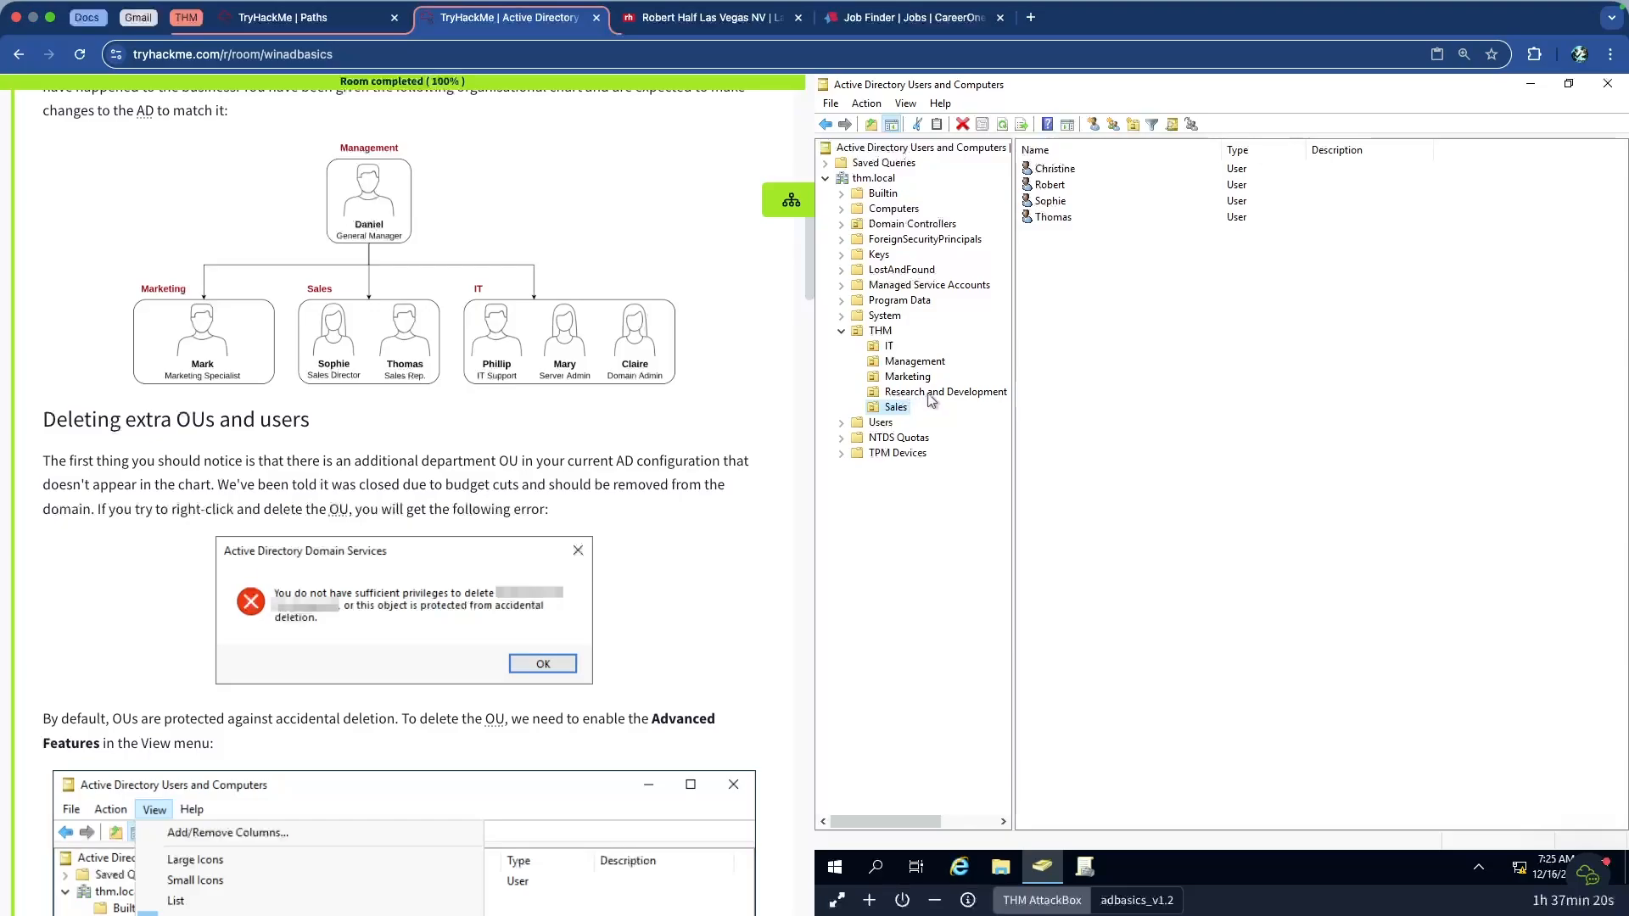
click(929, 394)
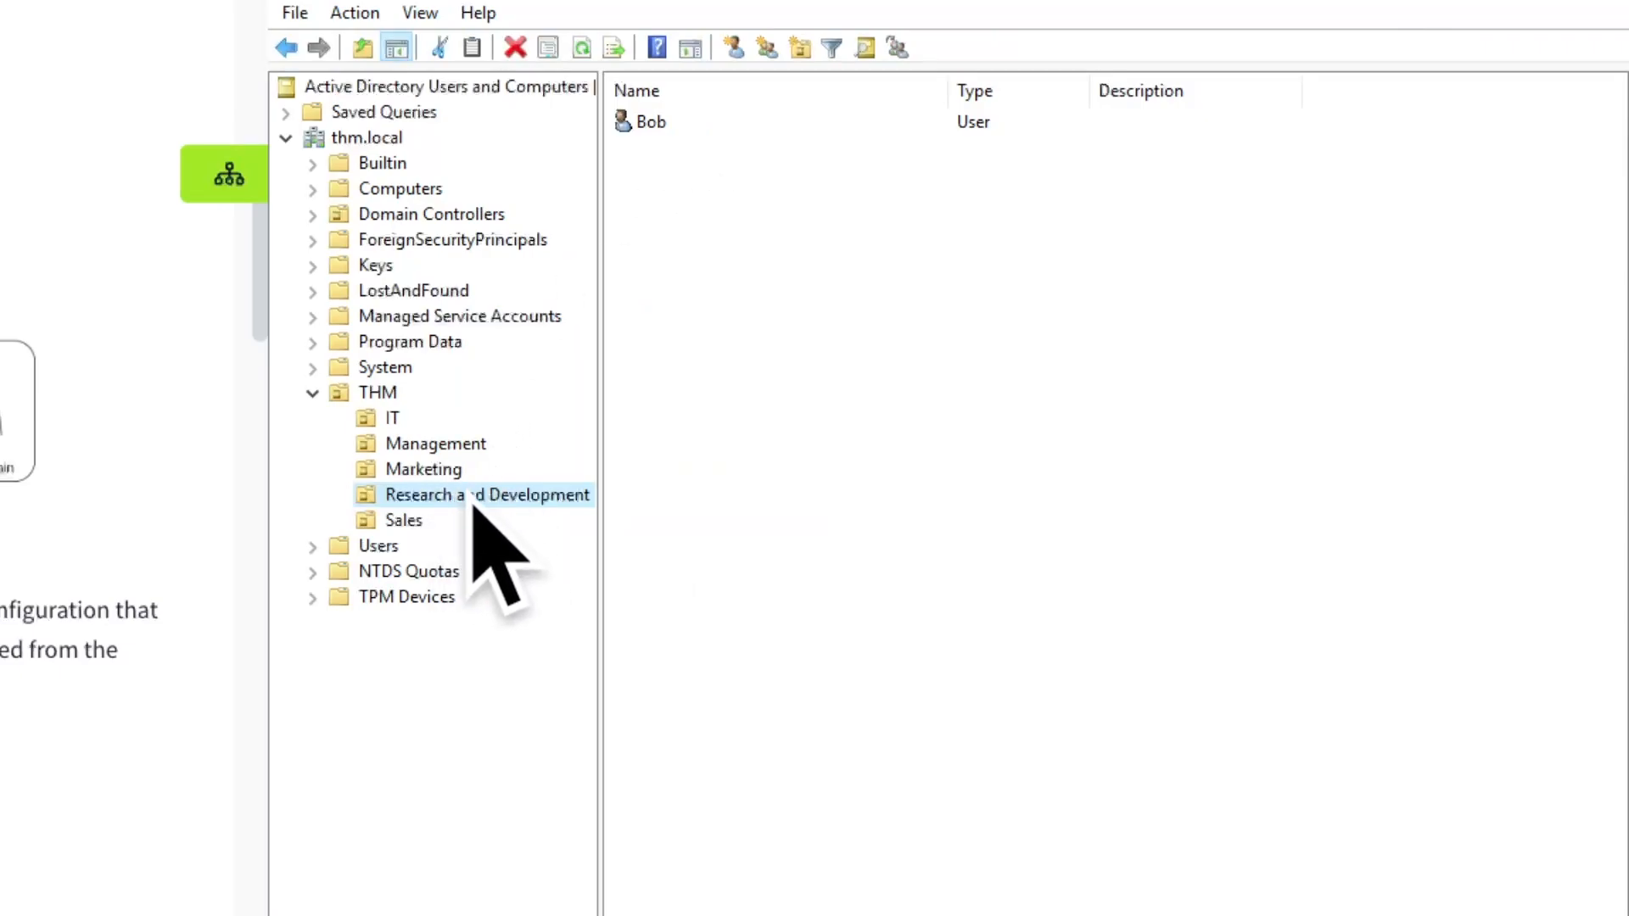
click(413, 526)
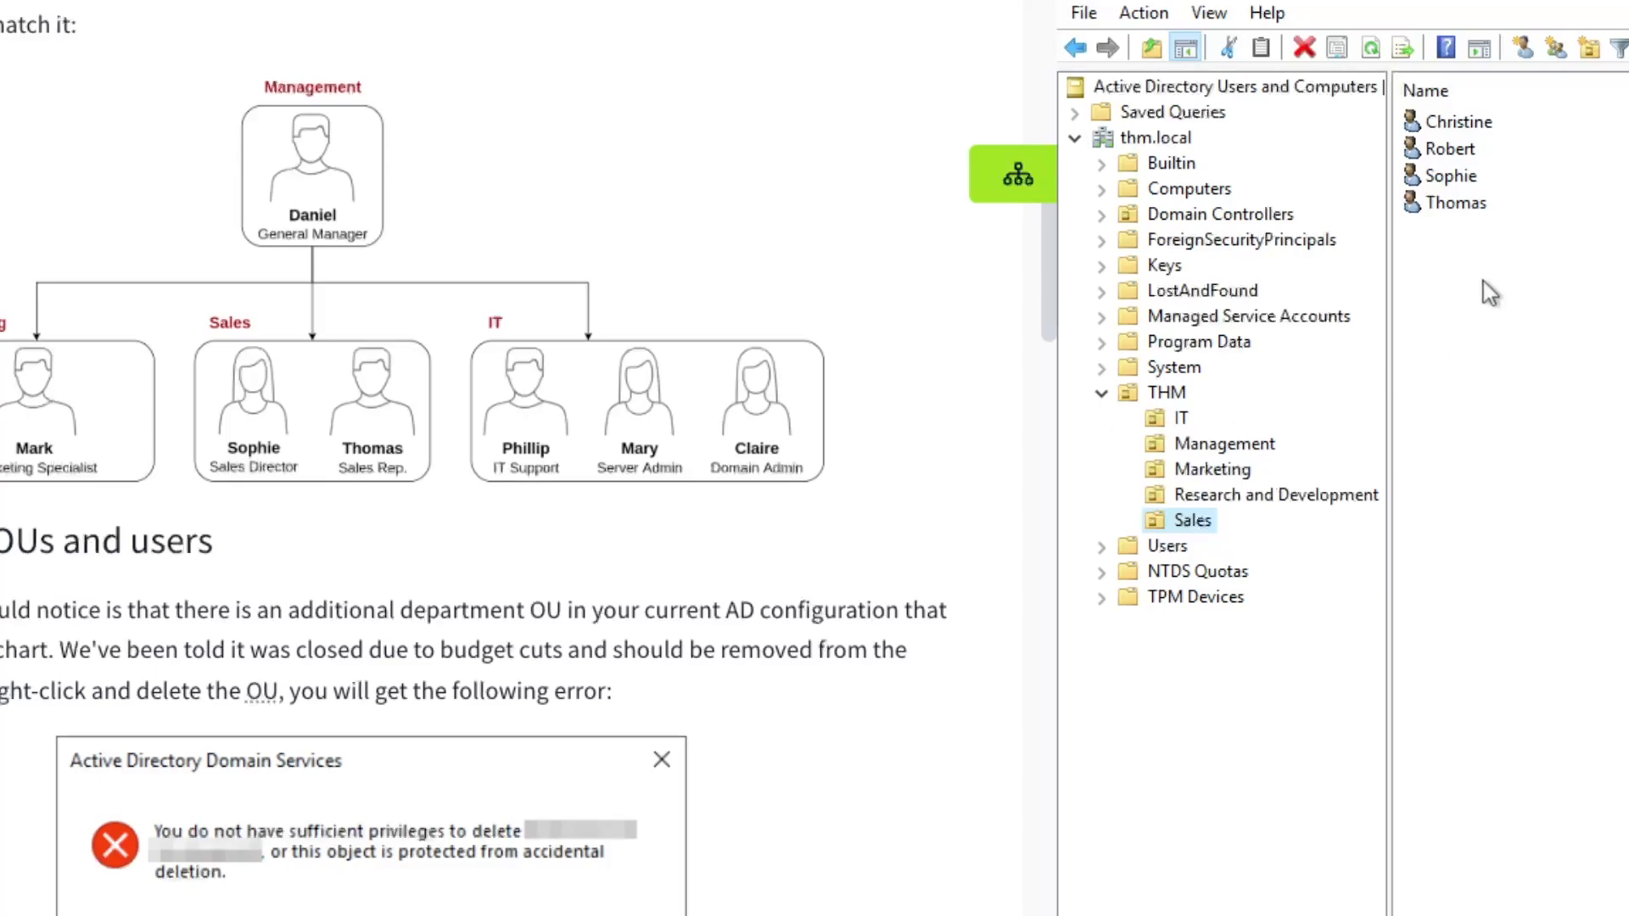
Review the first extra Sales user's properties, then delete that account
click(1467, 124)
click(1461, 151)
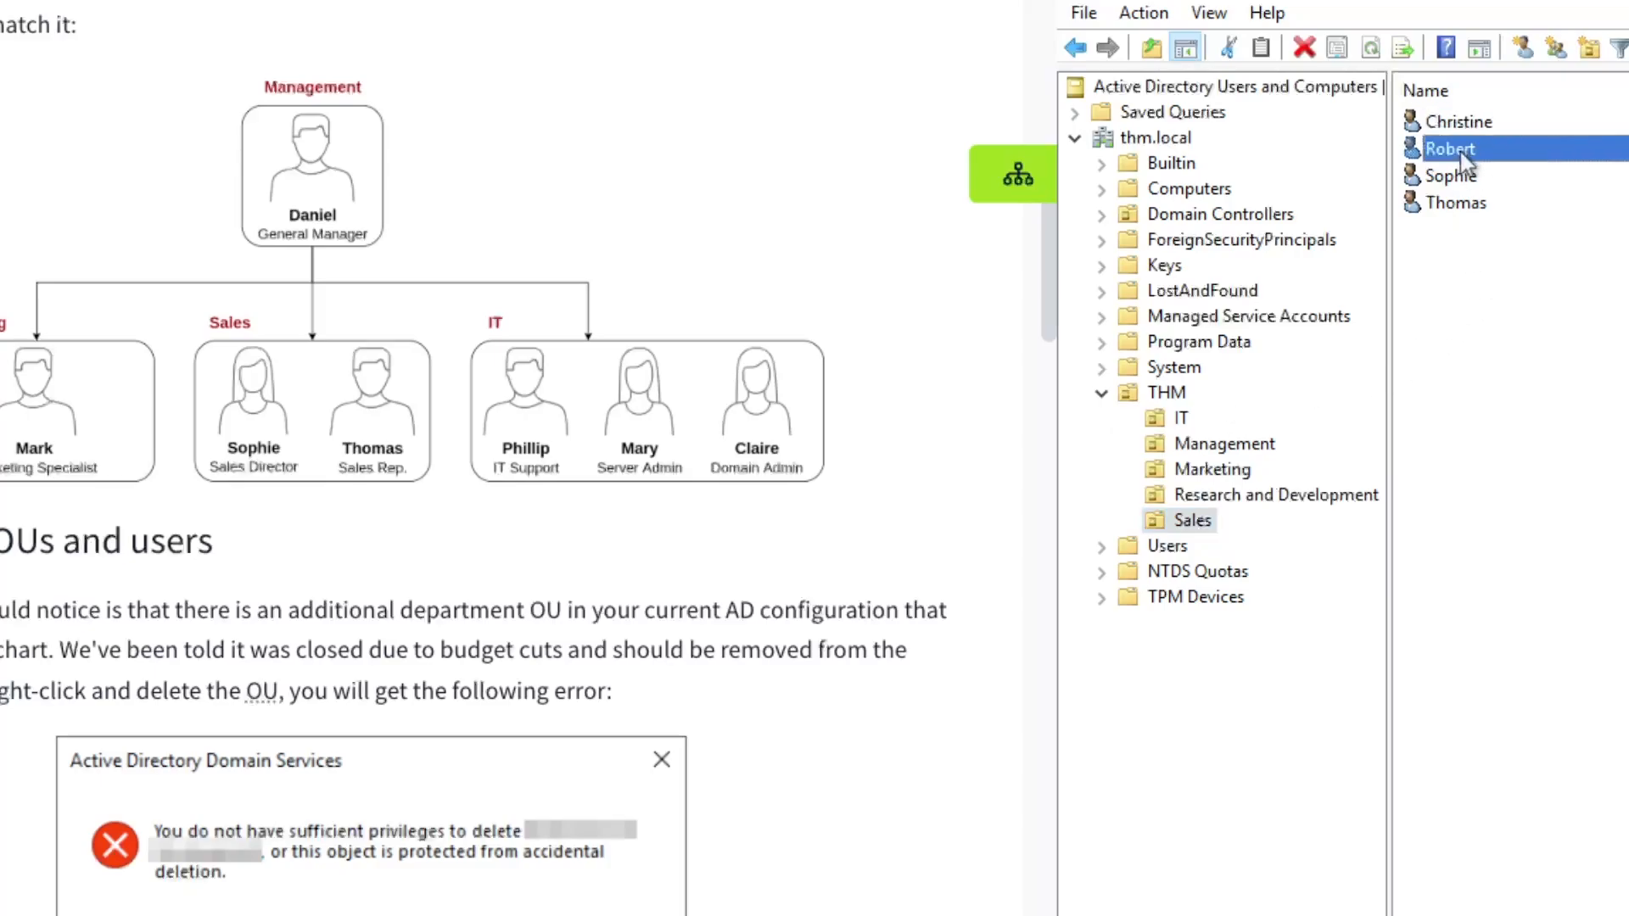
click(704, 125)
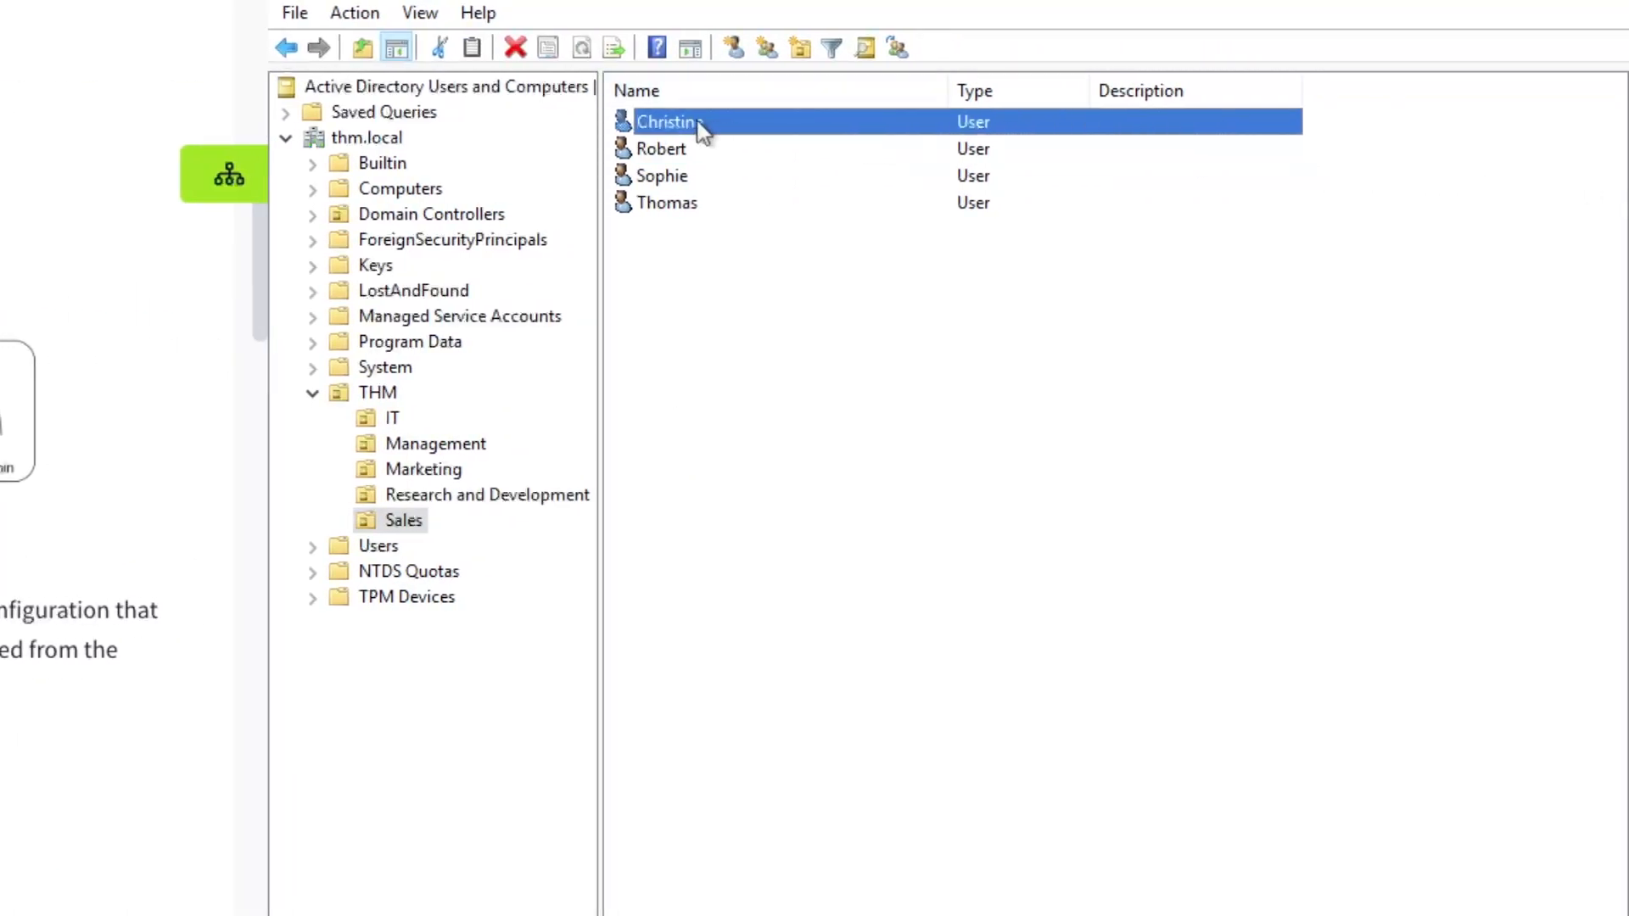
right_click(700, 123)
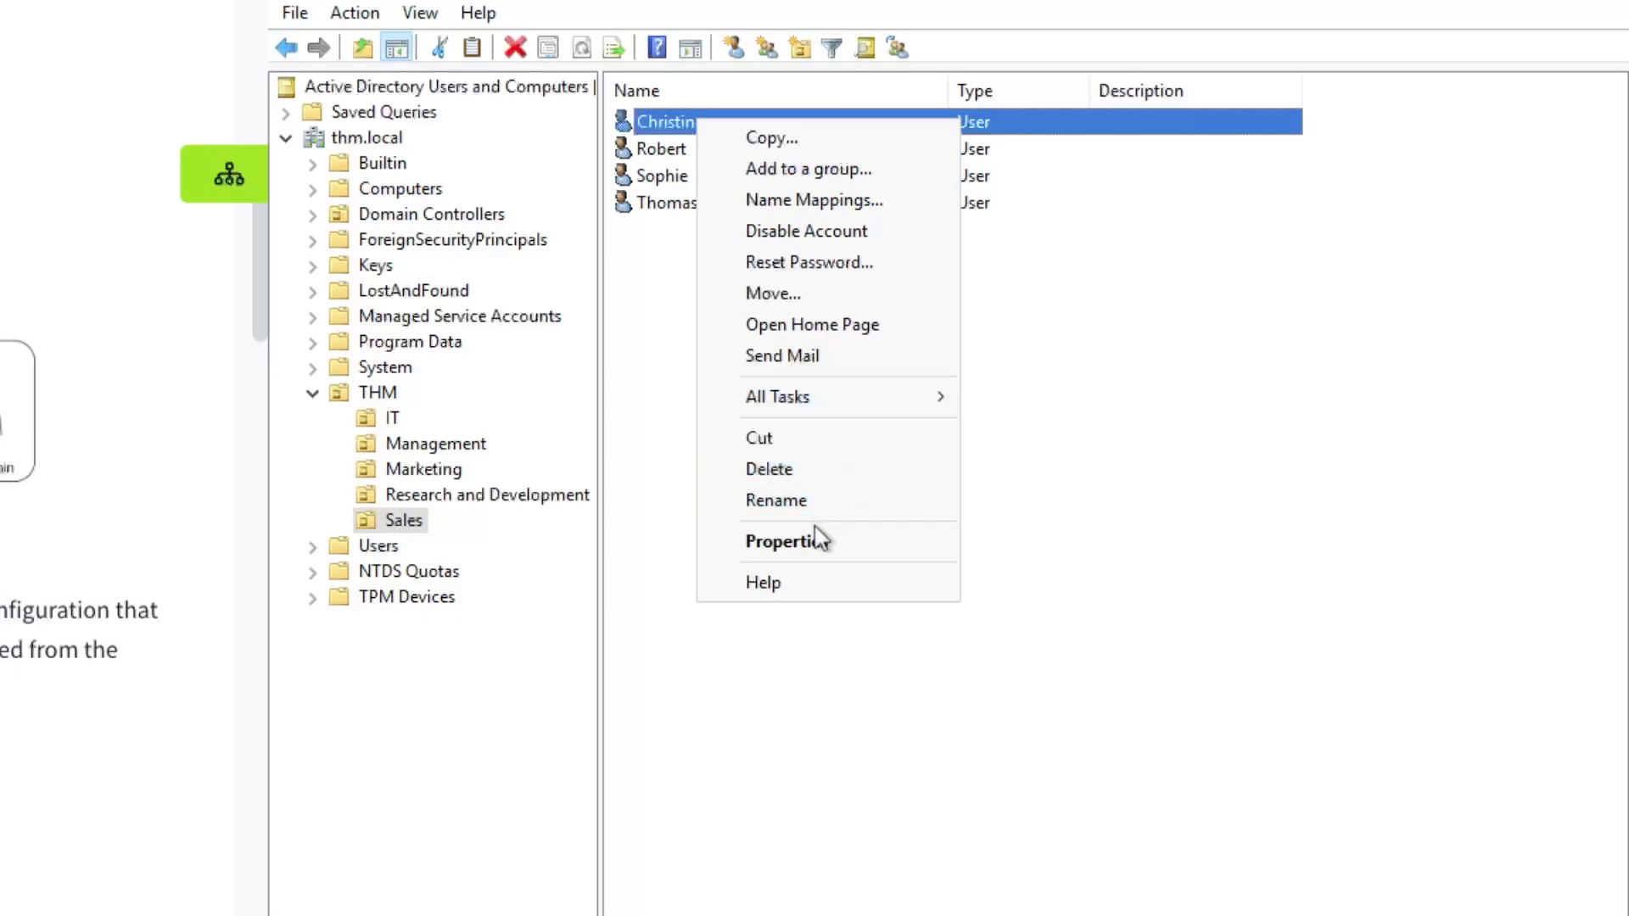
click(848, 545)
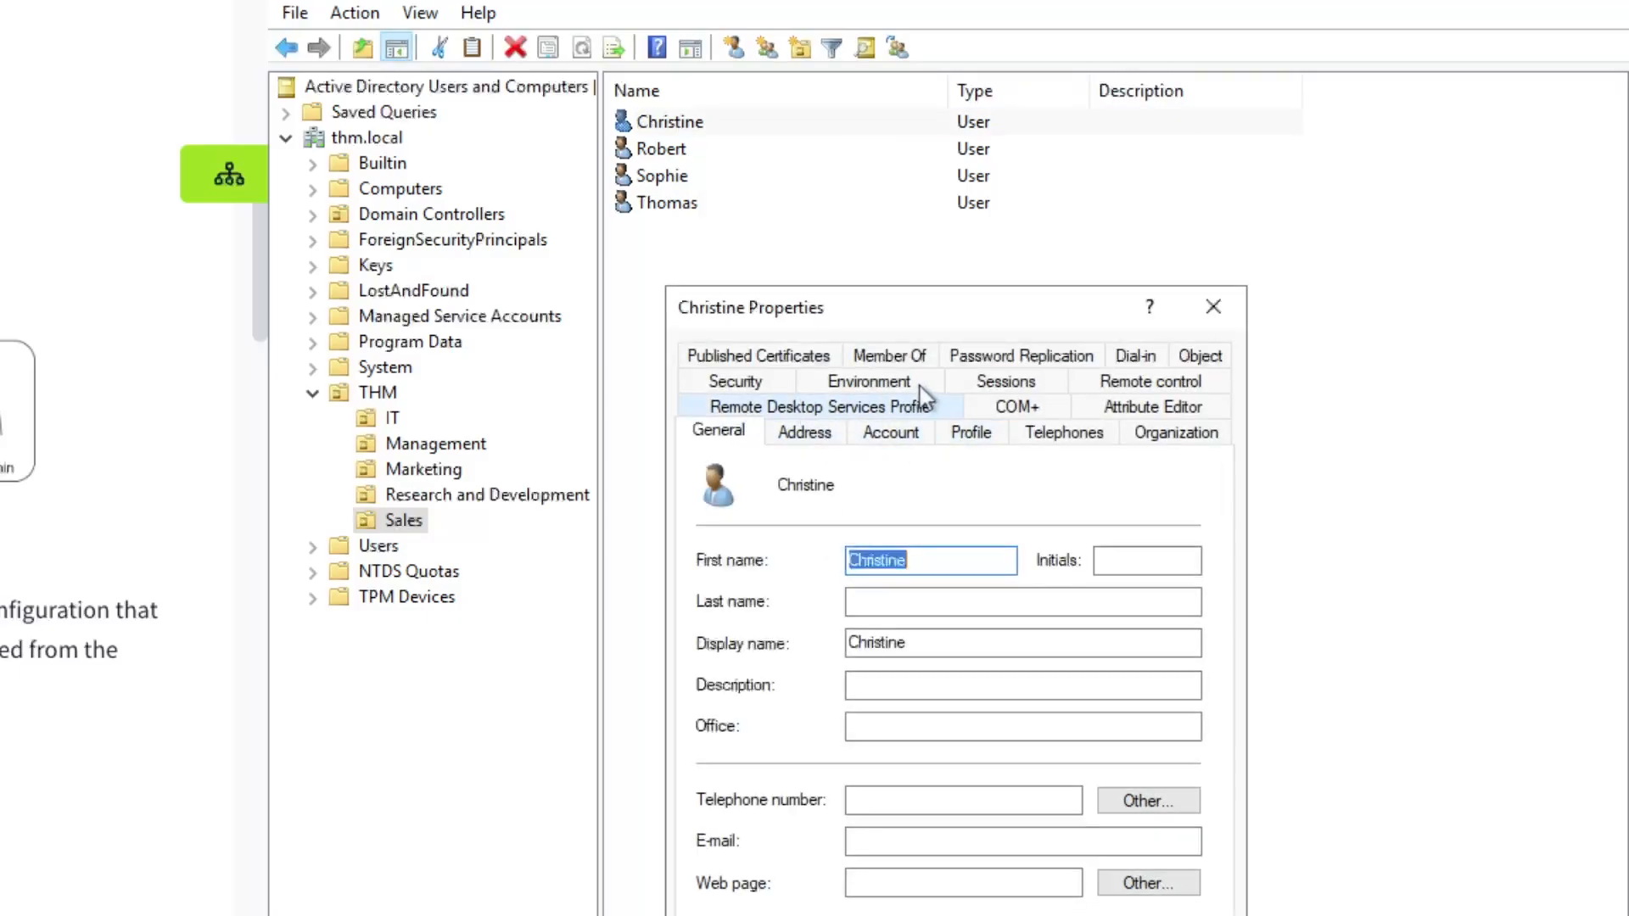
click(1214, 313)
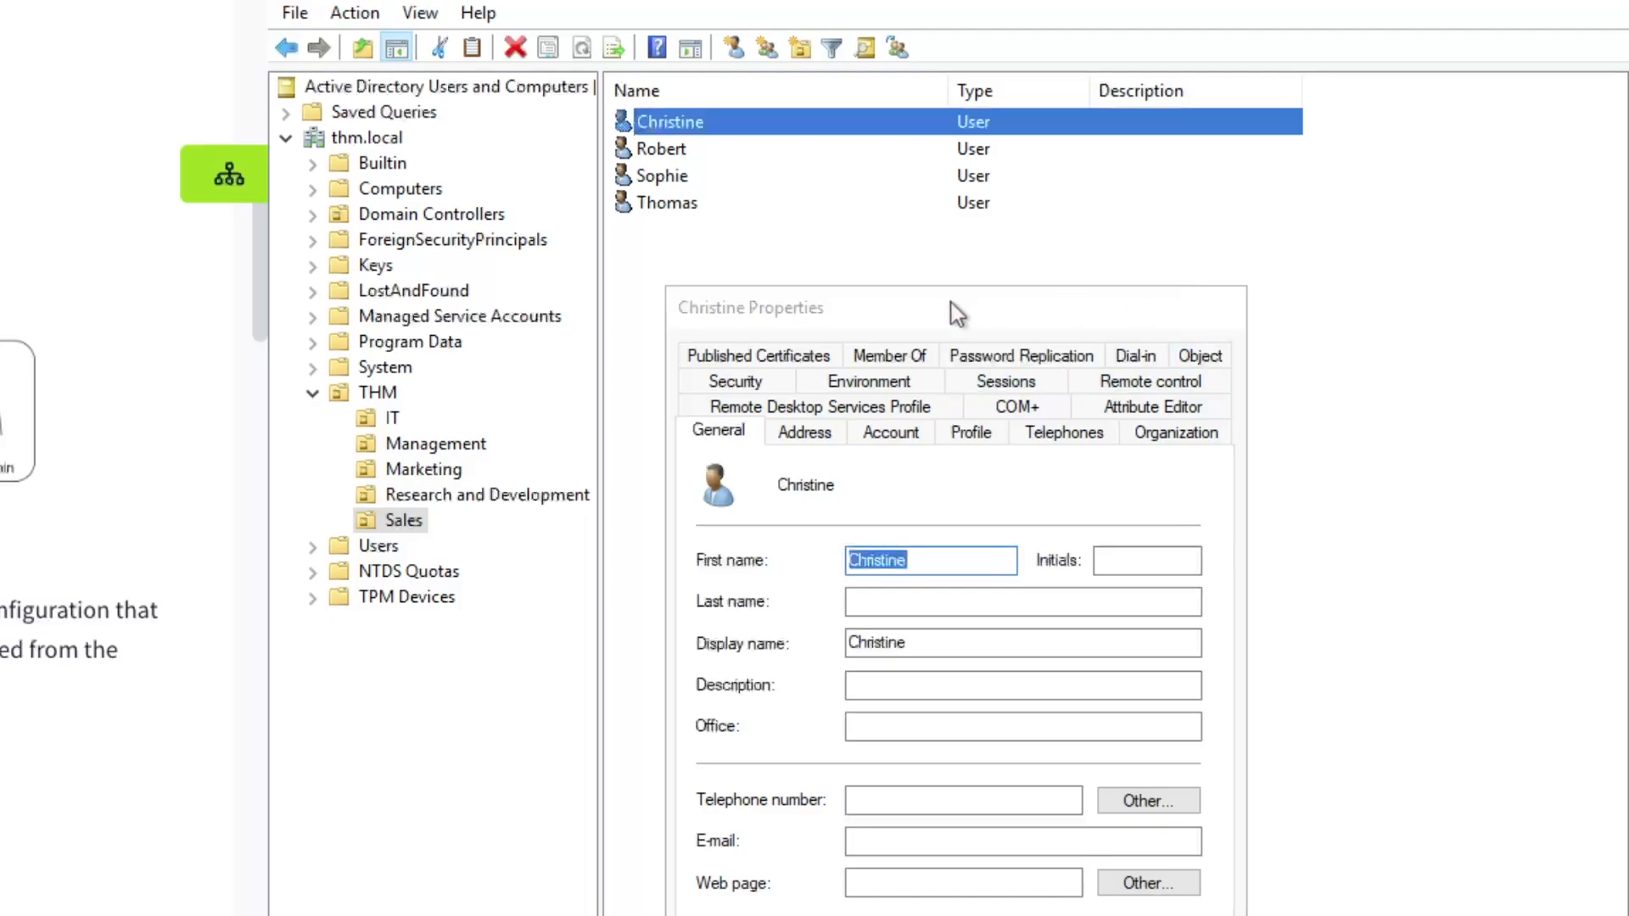
right_click(700, 131)
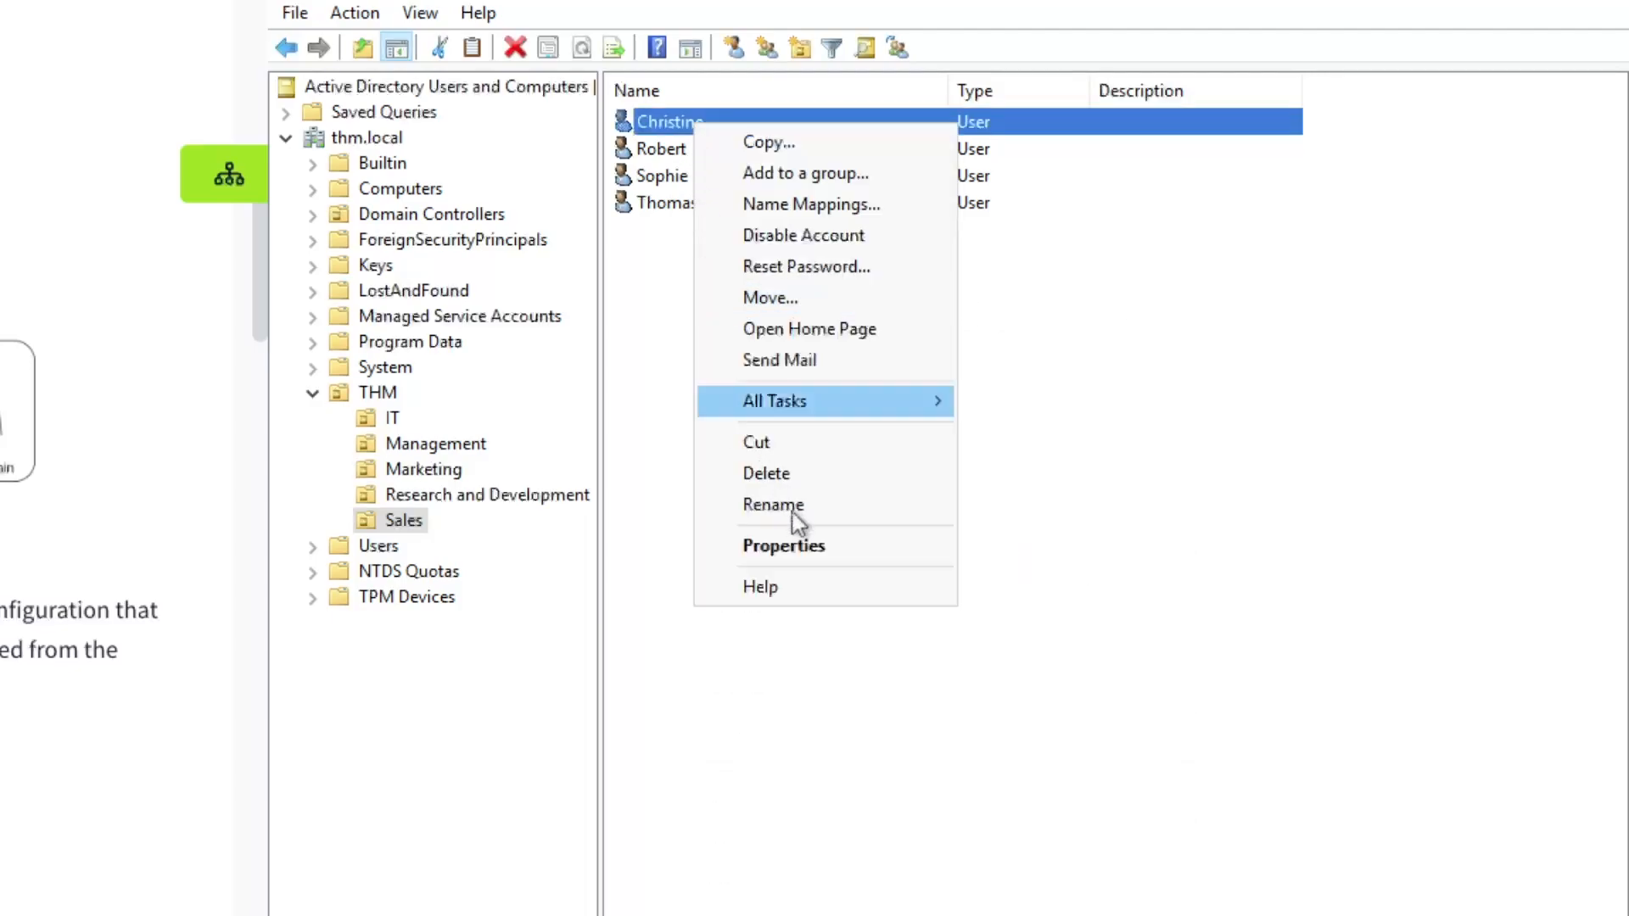
click(802, 479)
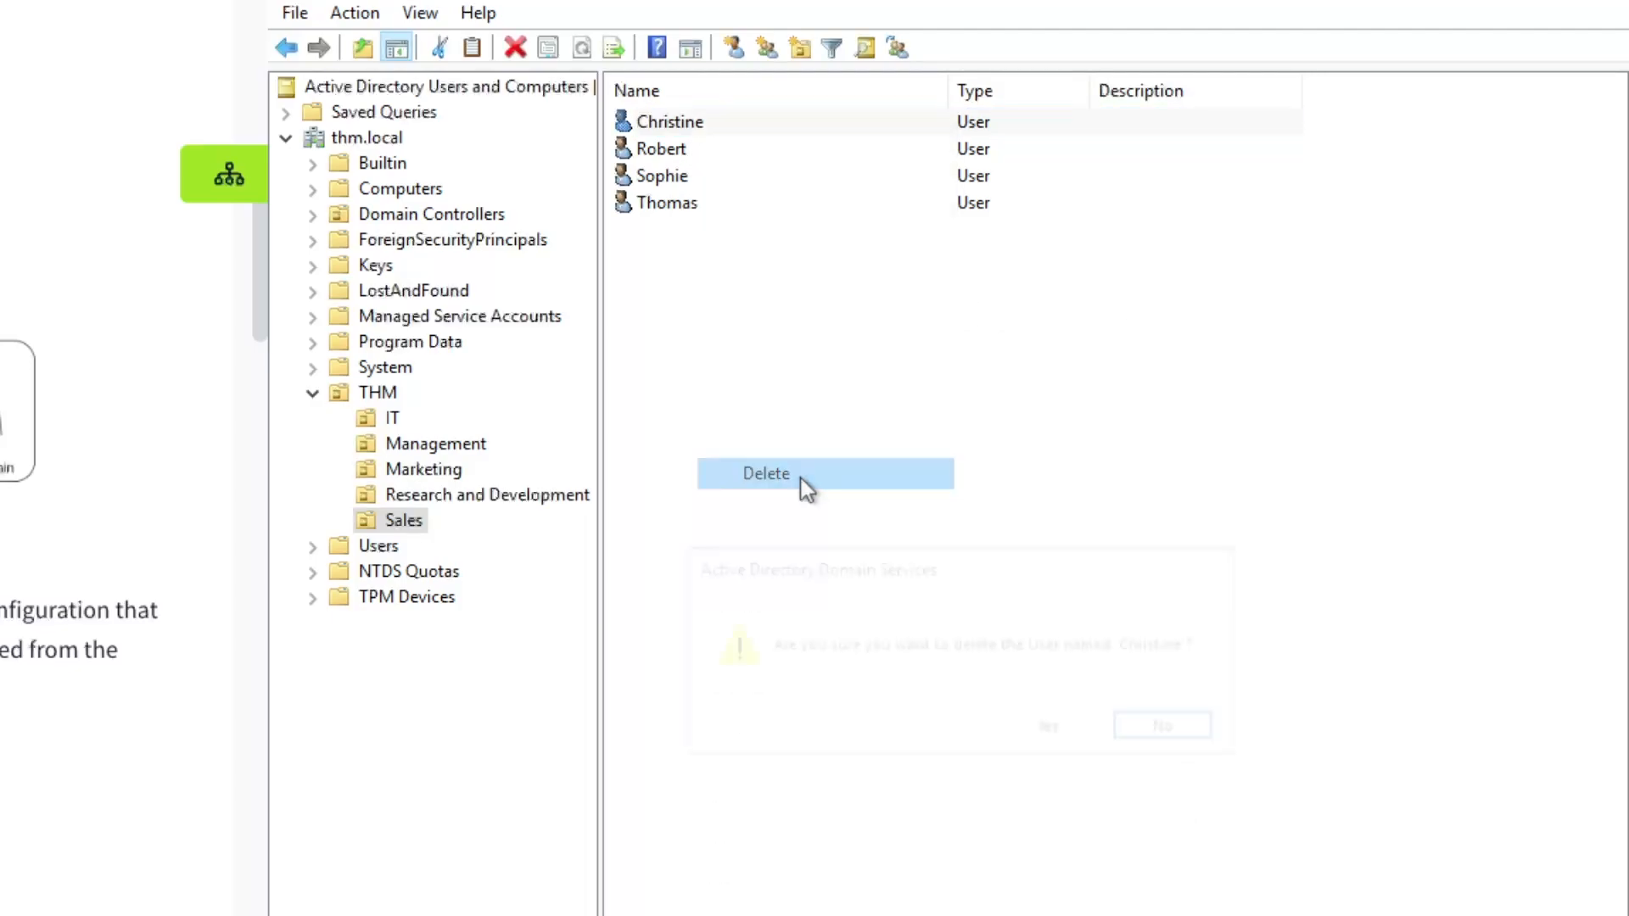
click(1050, 726)
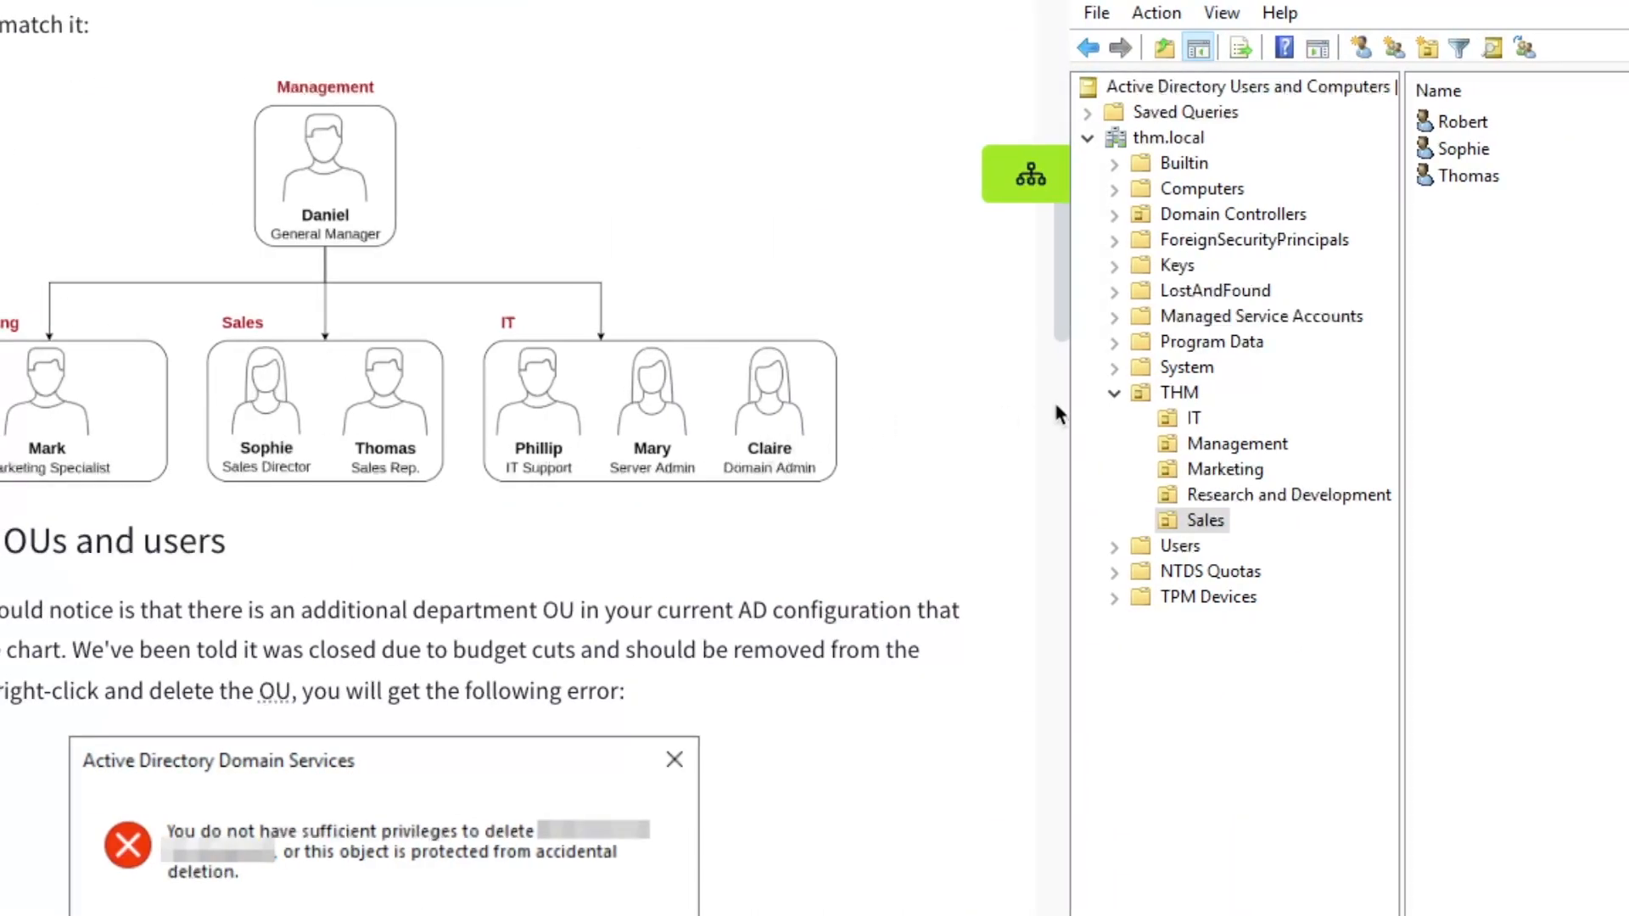
Delete the second extra user now at the top of the Sales OU
click(1485, 125)
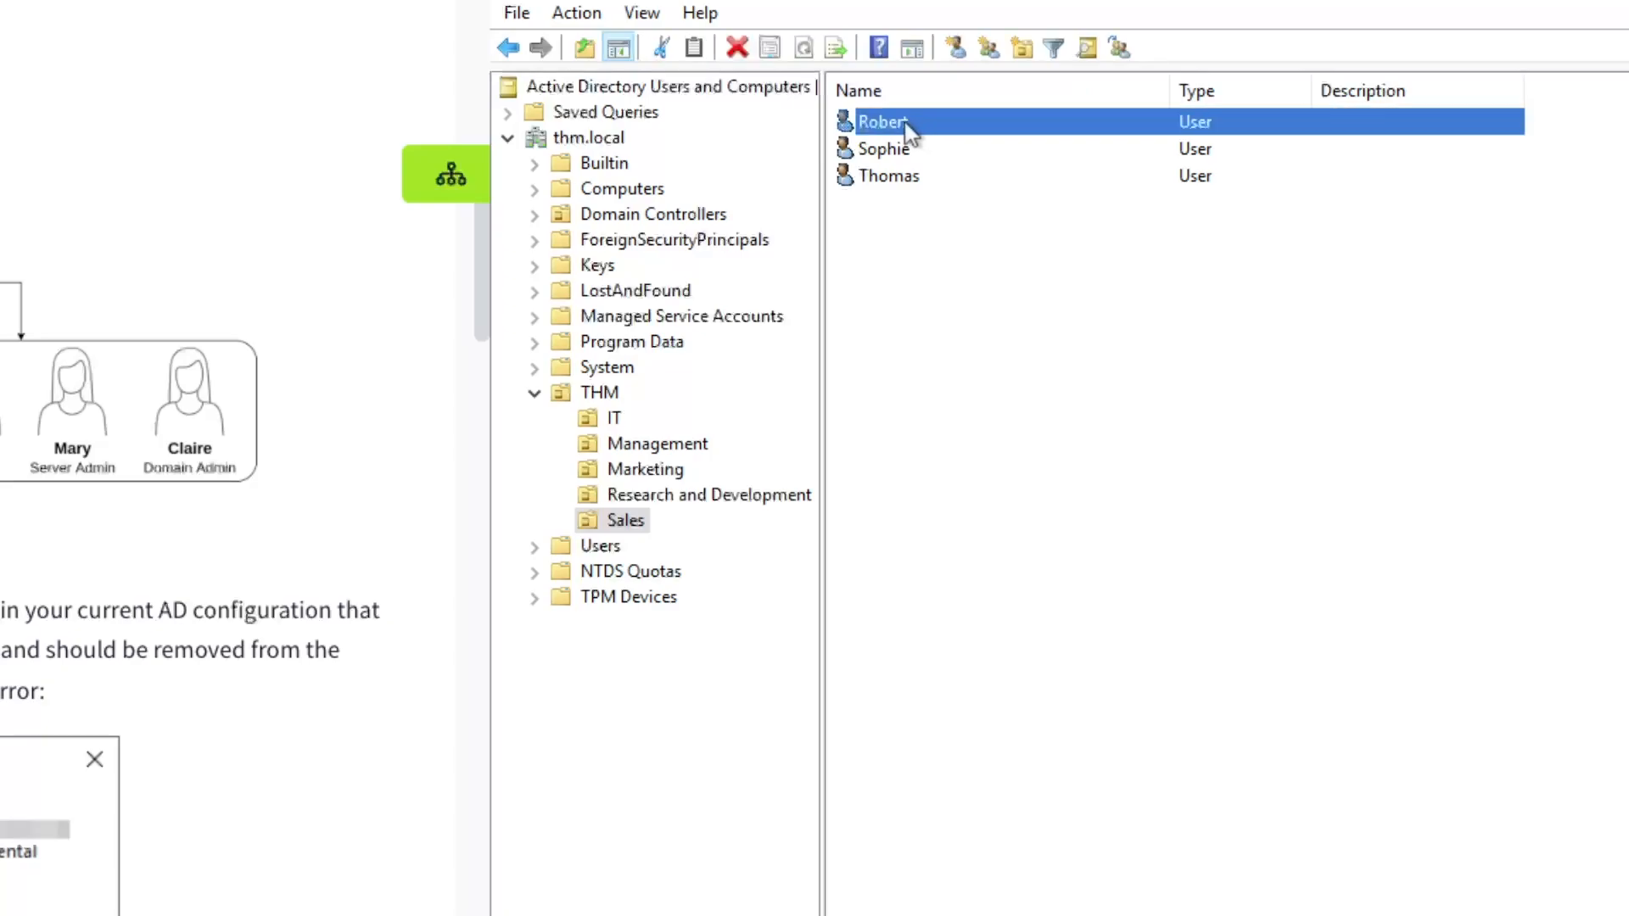
right_click(907, 124)
click(1011, 469)
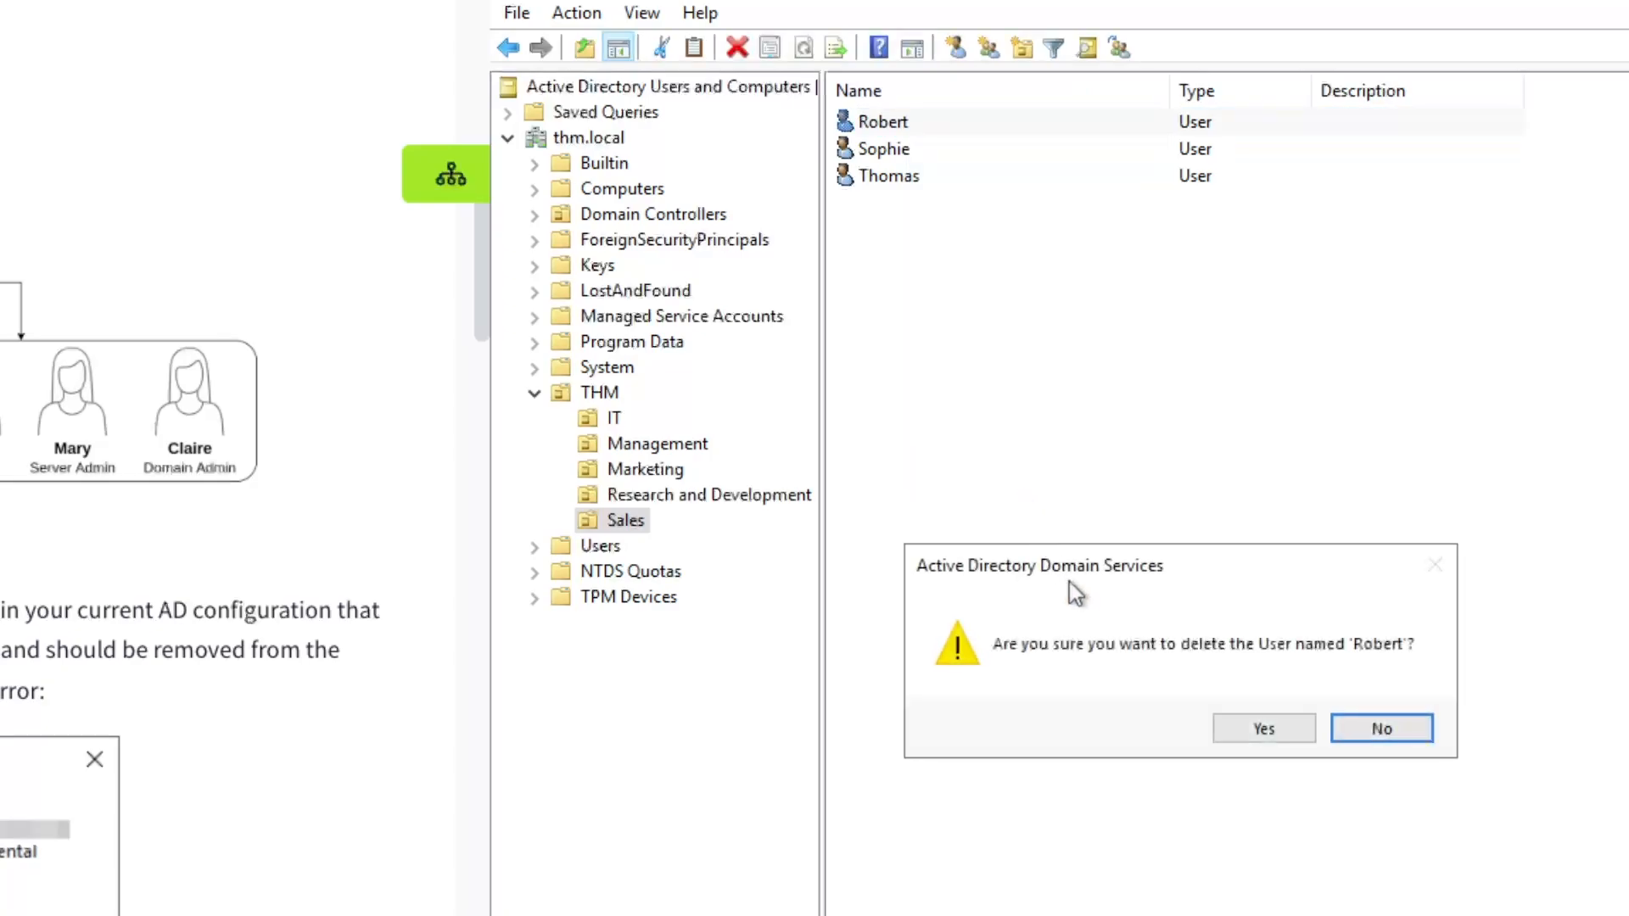
click(1259, 729)
click(708, 497)
Delete the single user account in the Research and Development OU
right_click(878, 132)
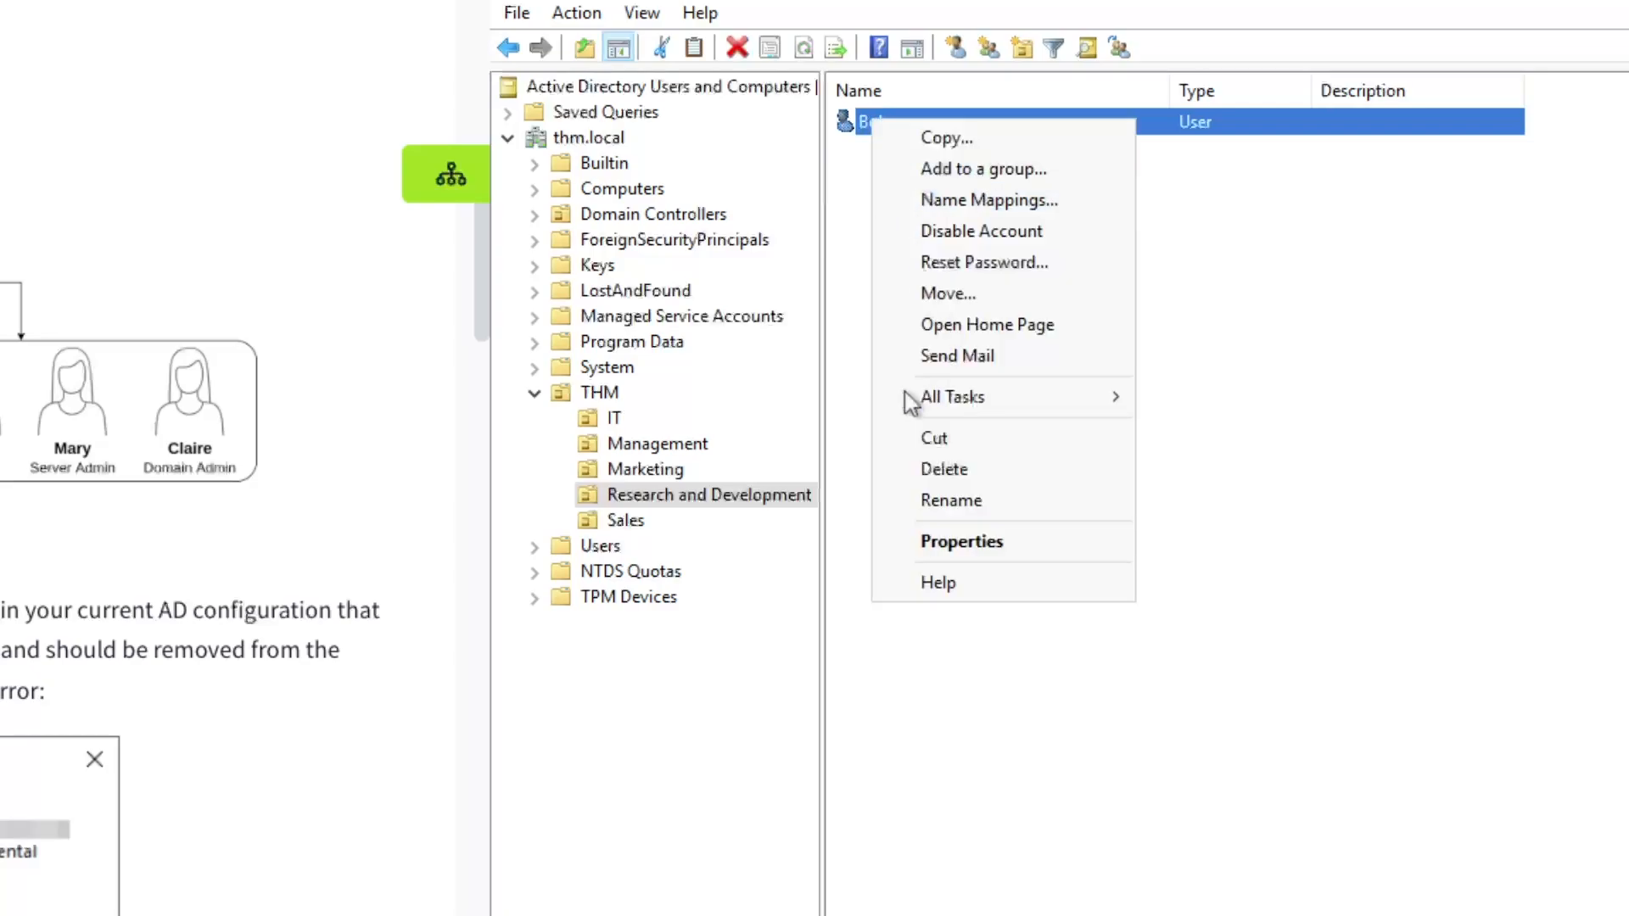
click(1175, 373)
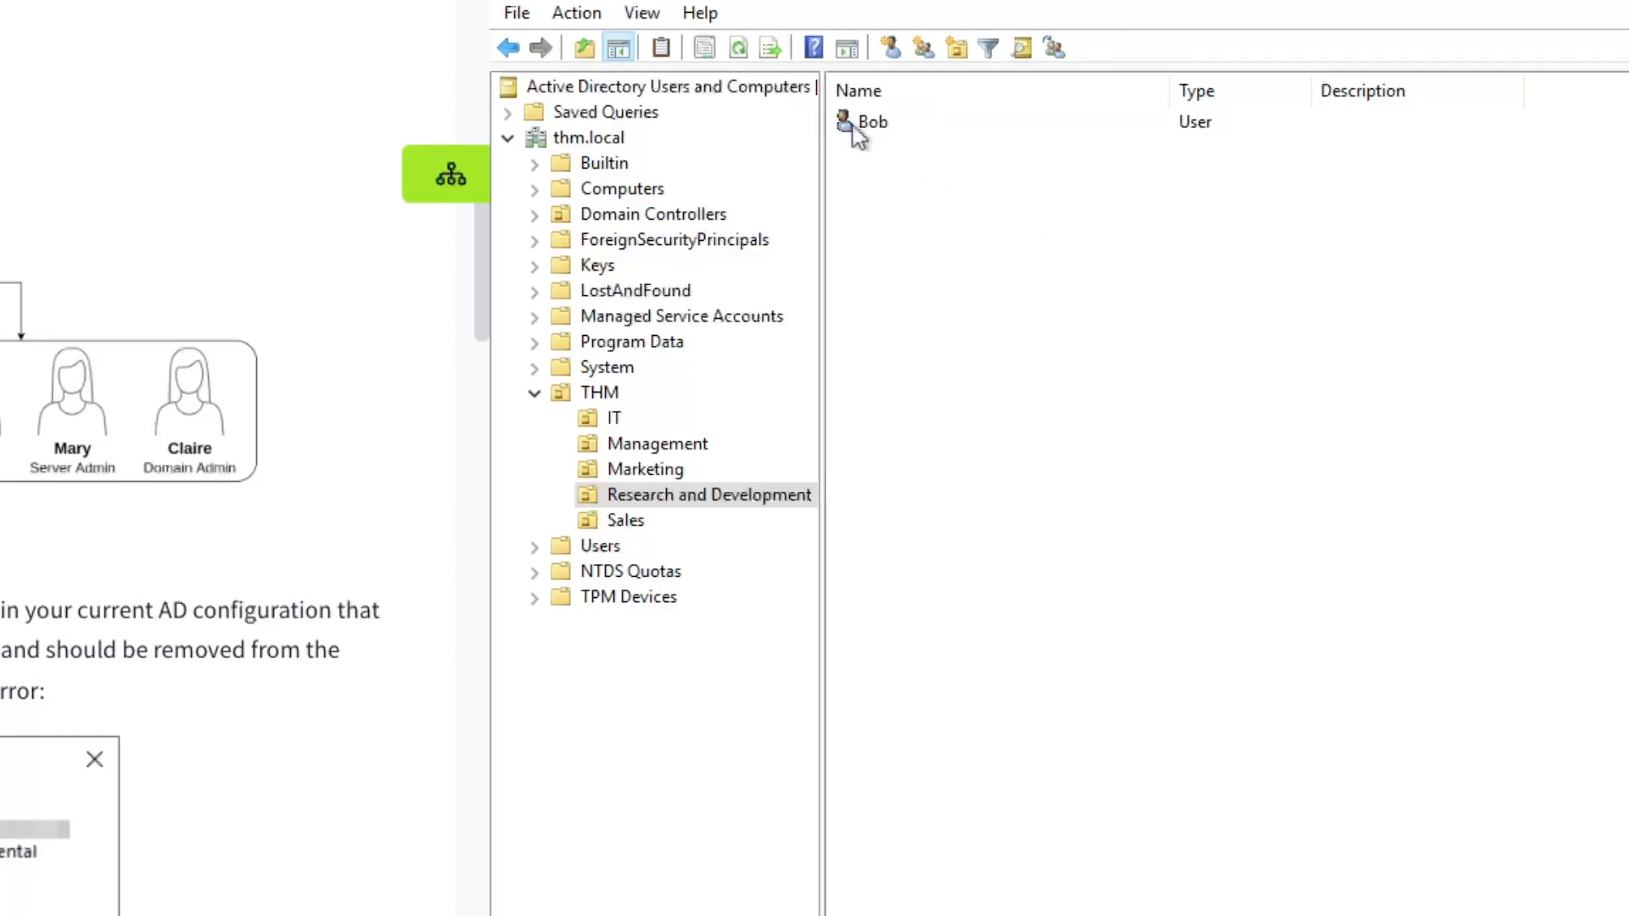
click(887, 126)
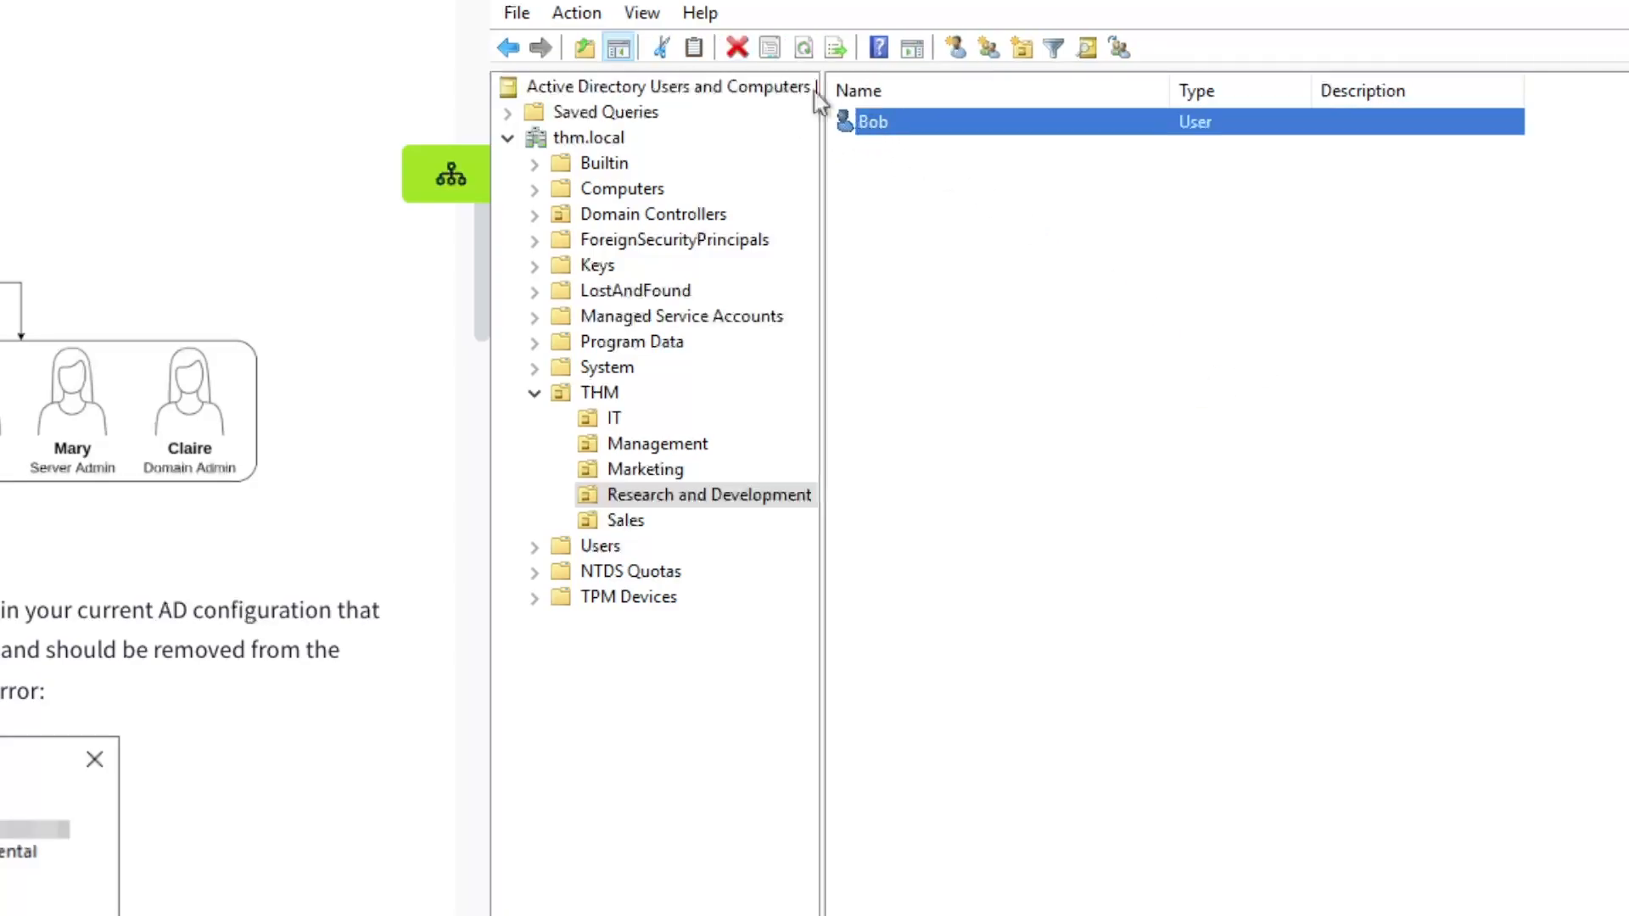
click(738, 49)
click(1241, 725)
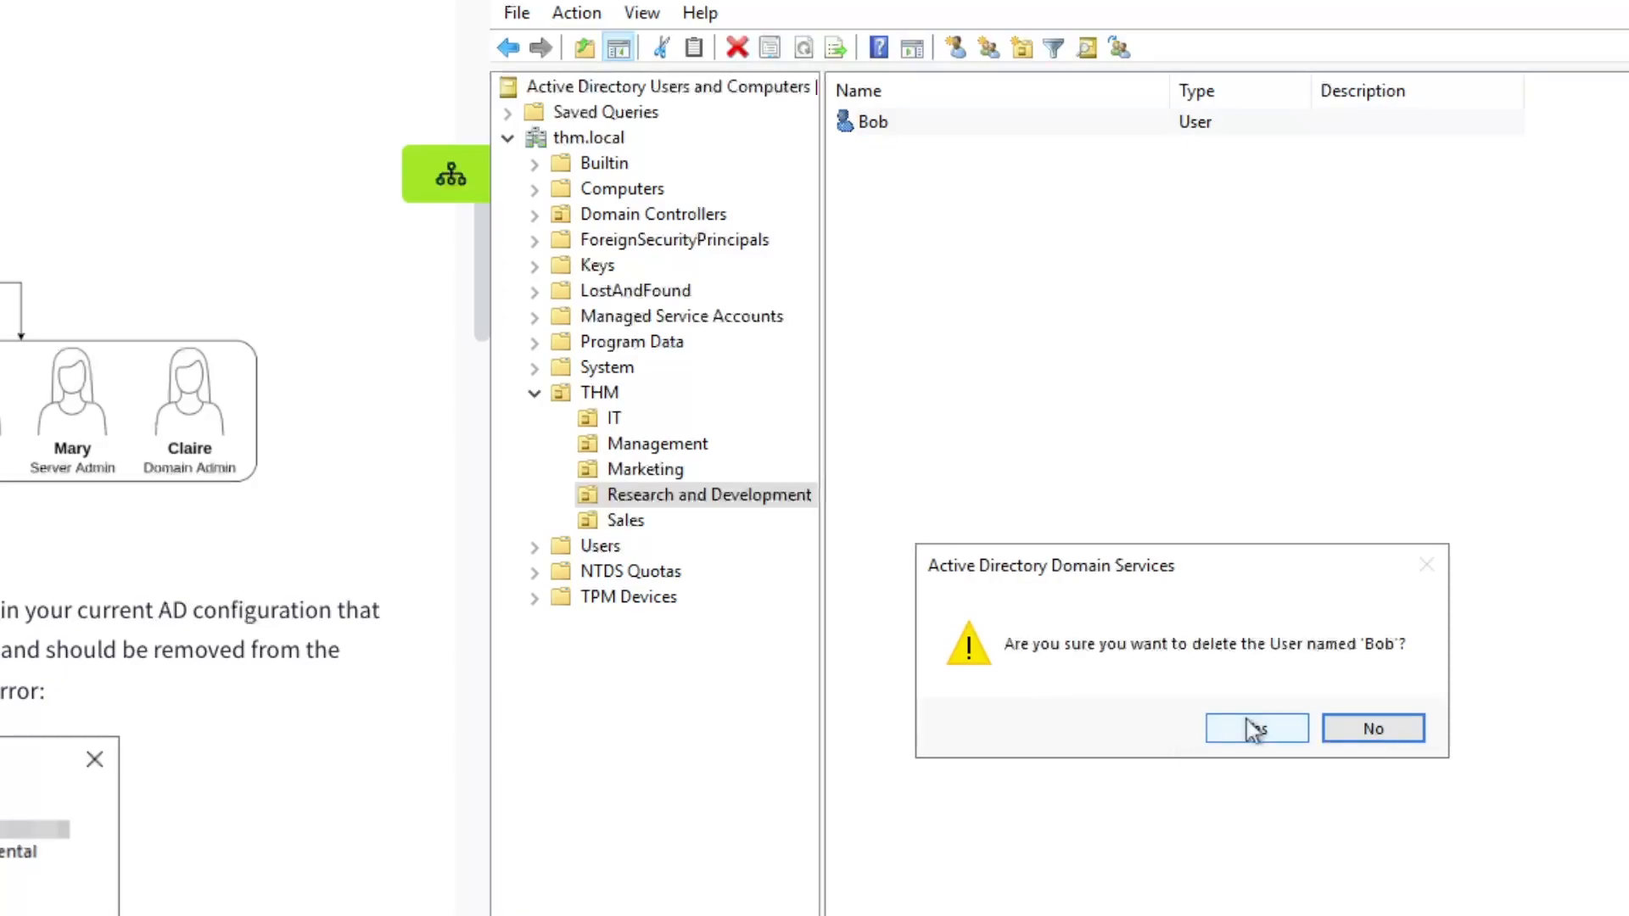
Clear the OU's 'Protect from accidental deletion' setting and delete the Research and Development OU
right_click(679, 503)
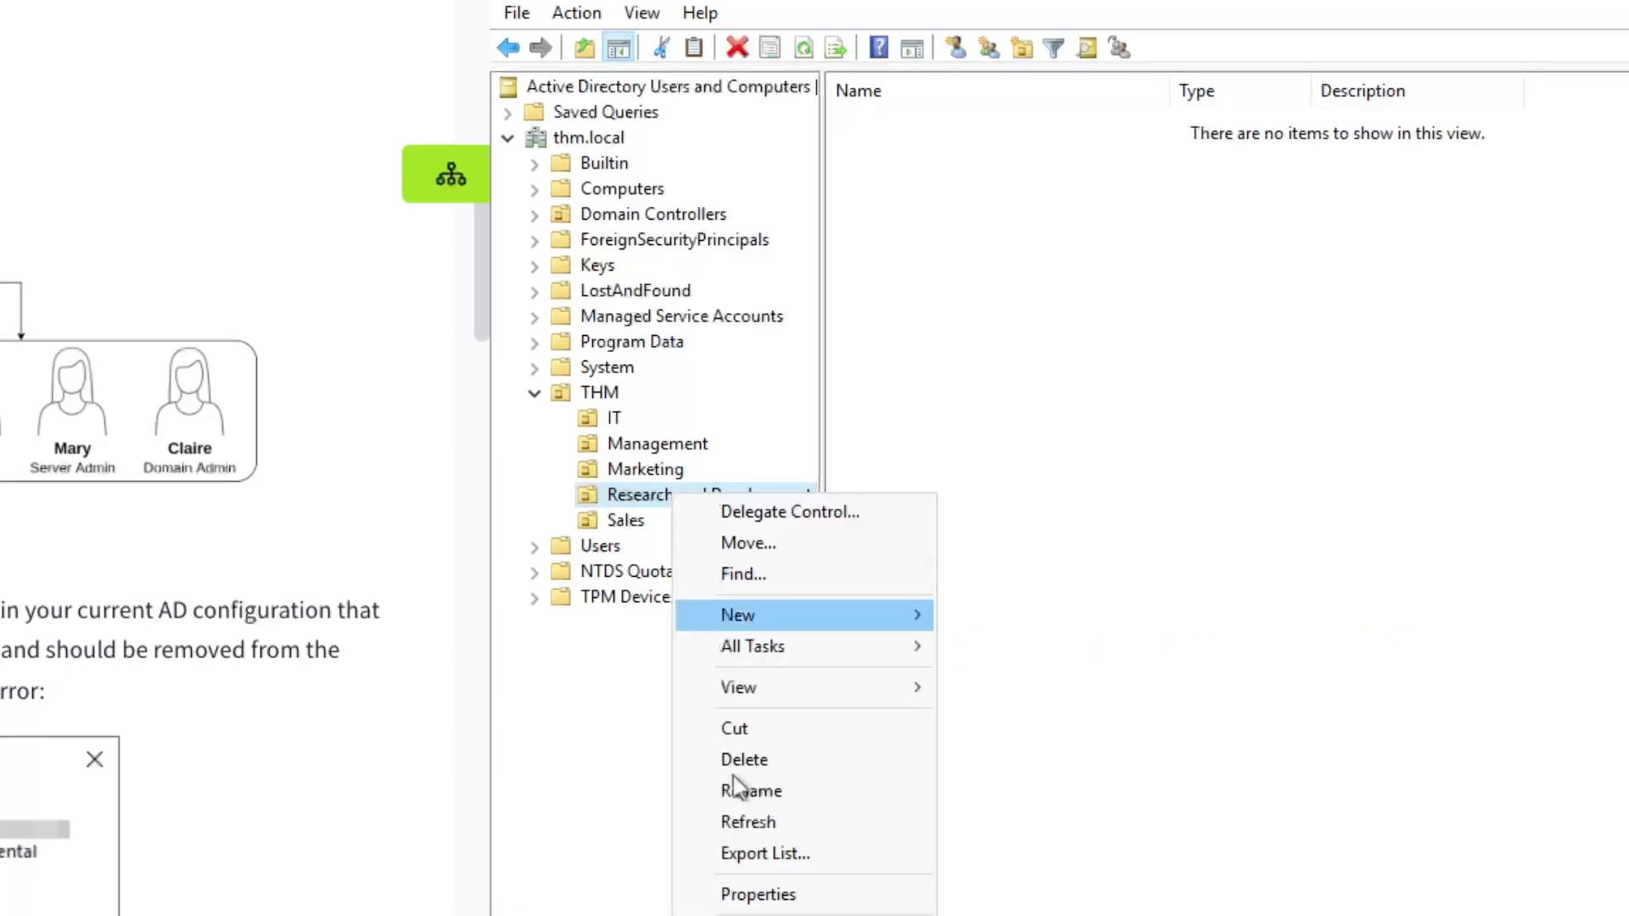
click(786, 891)
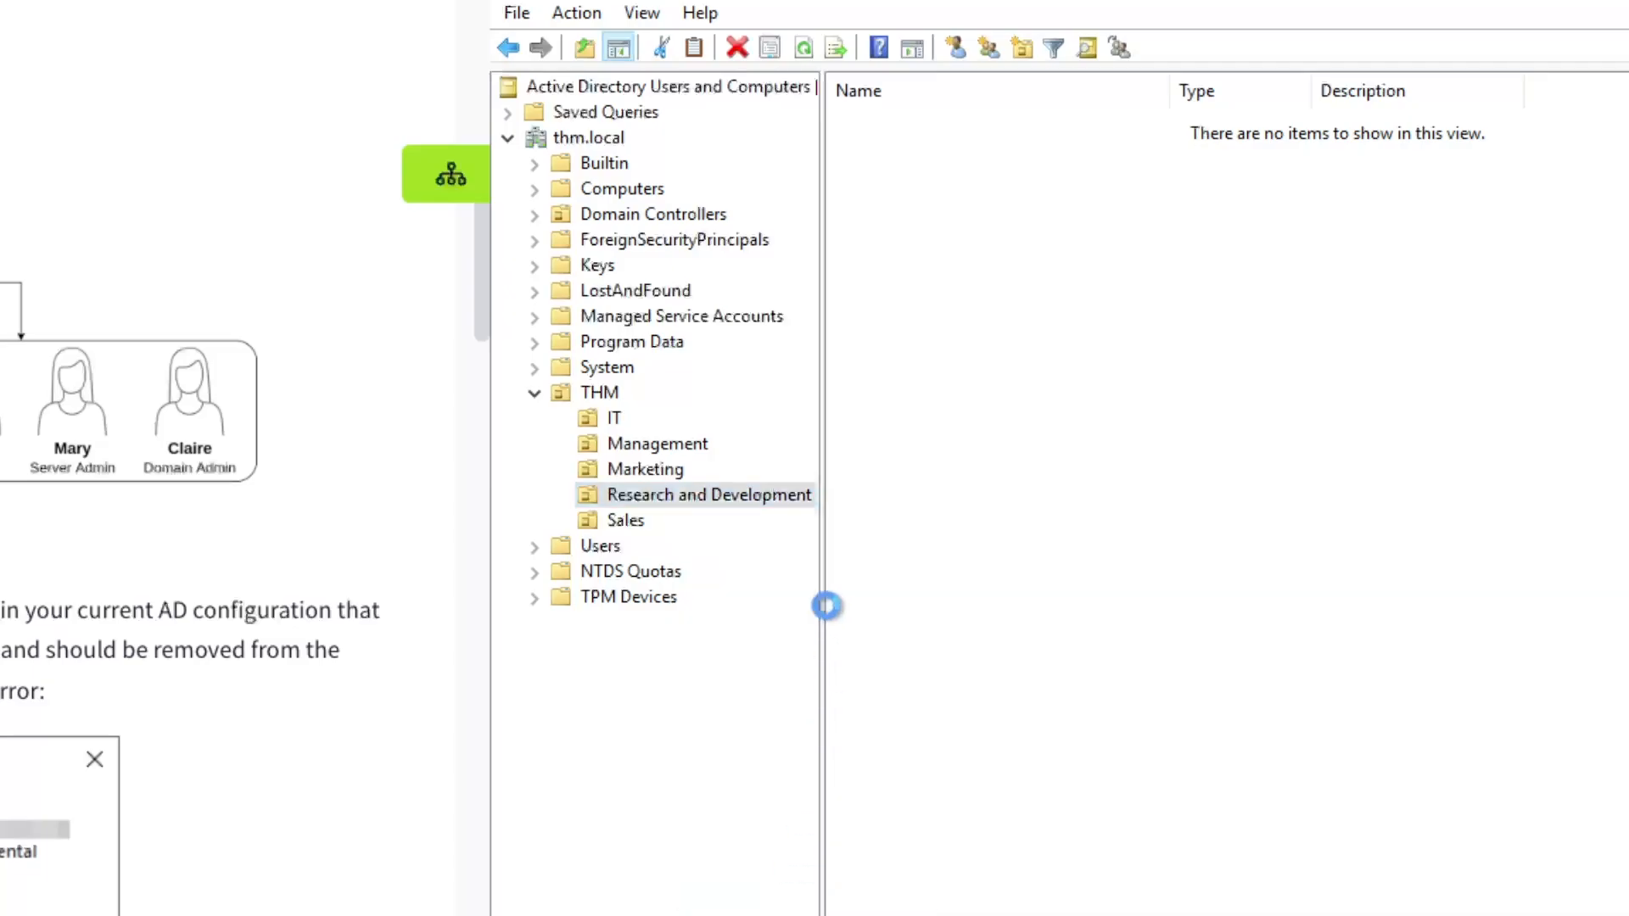
click(1098, 356)
drag(1116, 301, 995, 132)
click(807, 534)
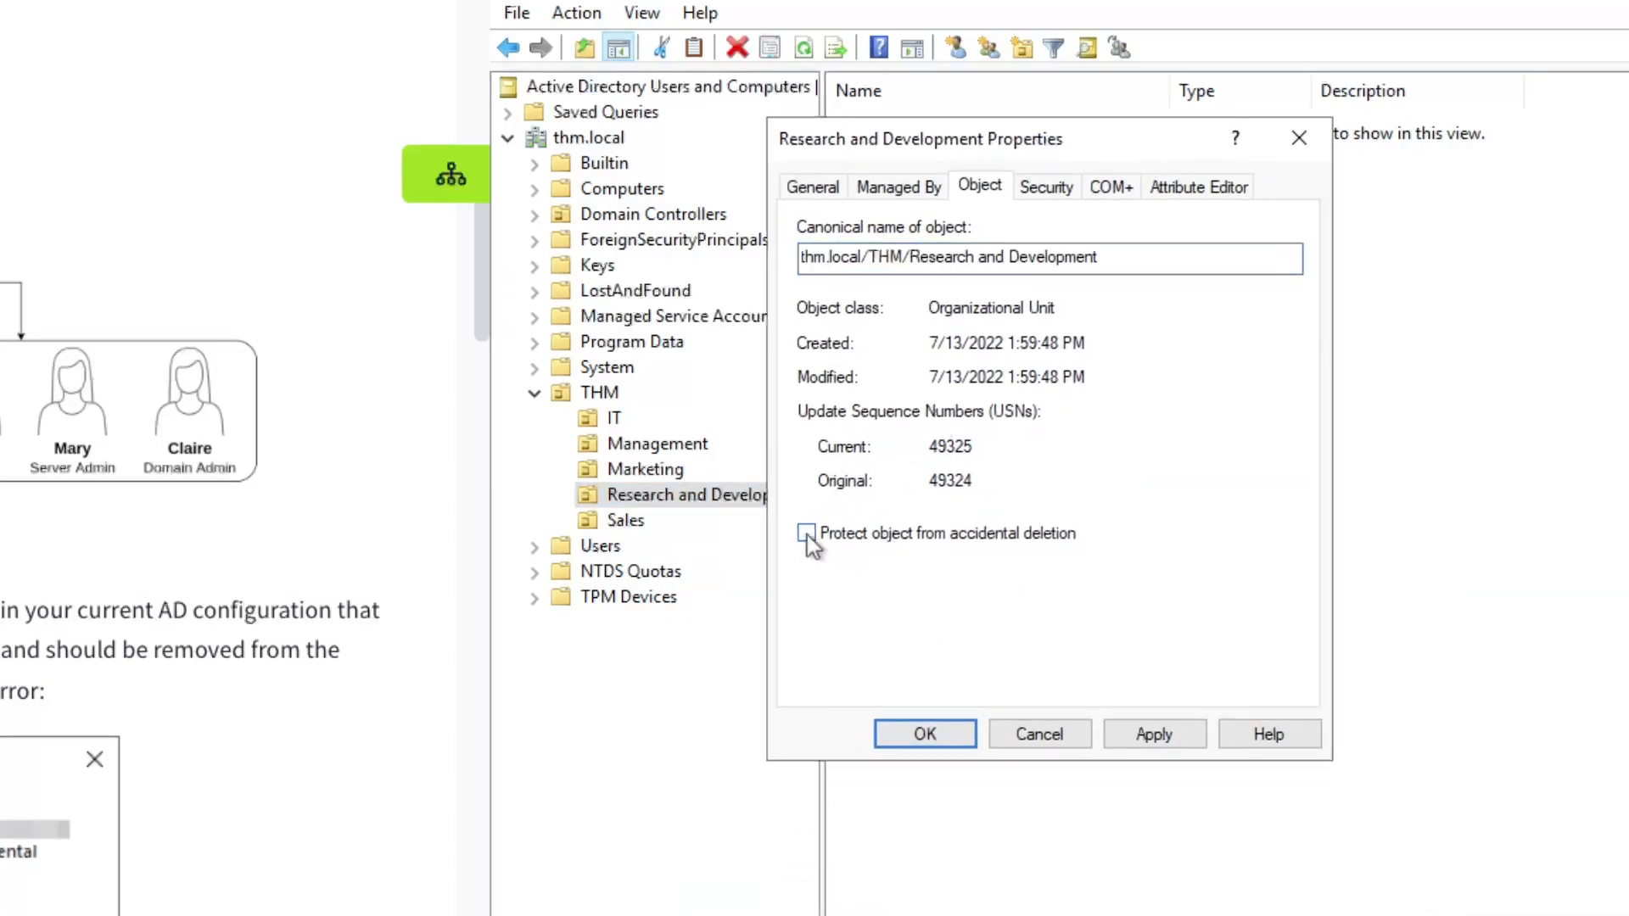
click(1157, 735)
click(928, 731)
right_click(694, 501)
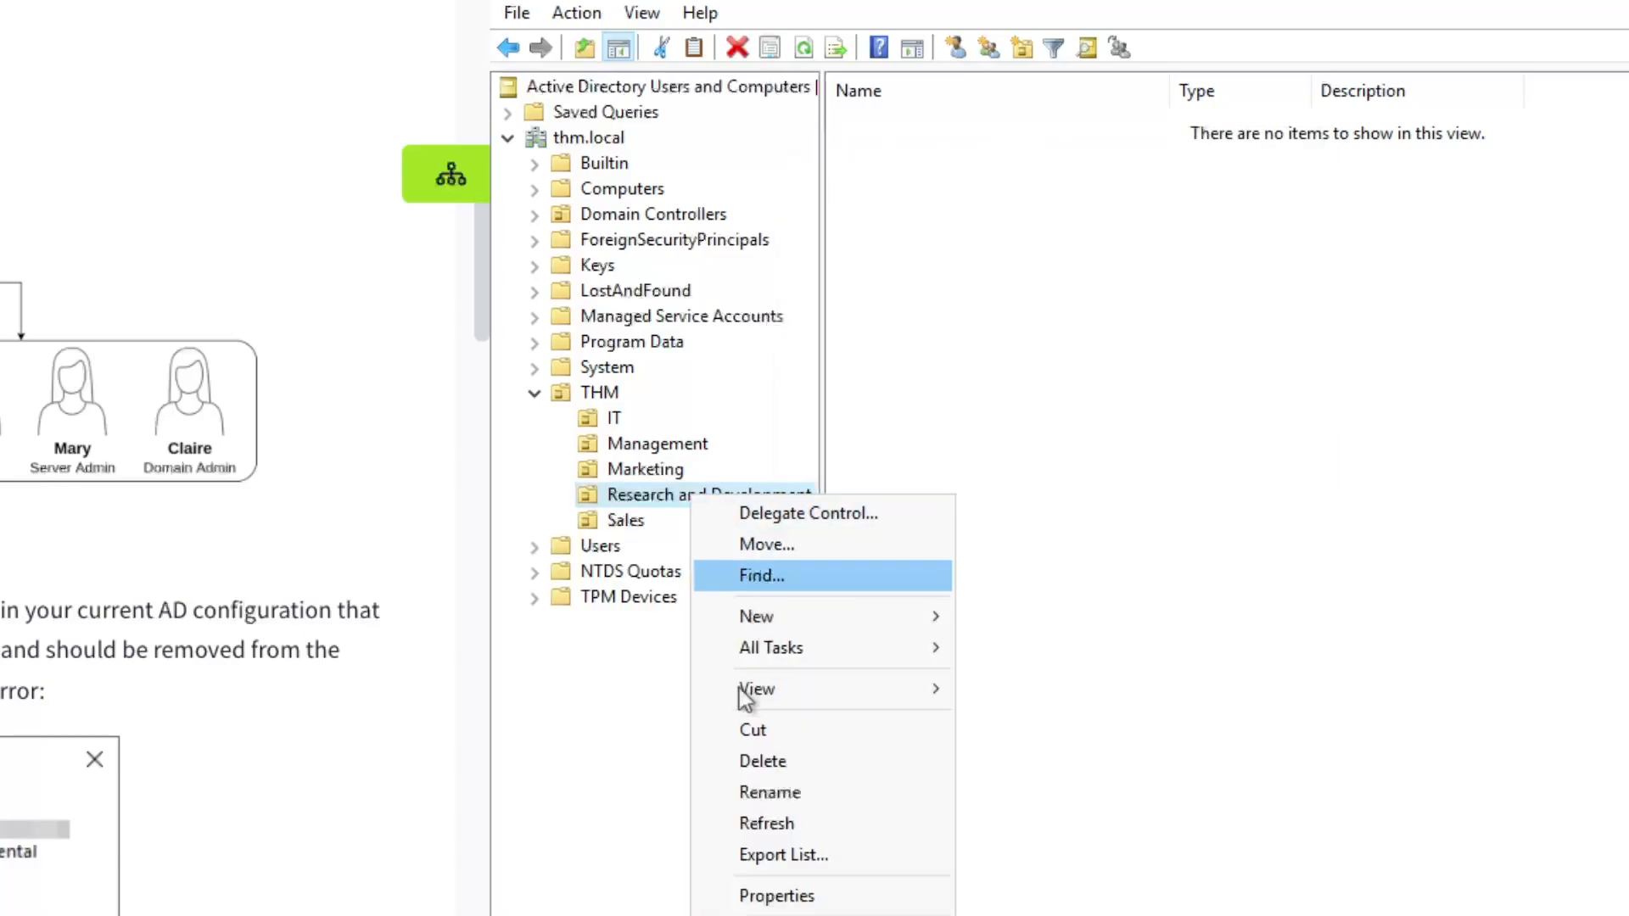
click(794, 766)
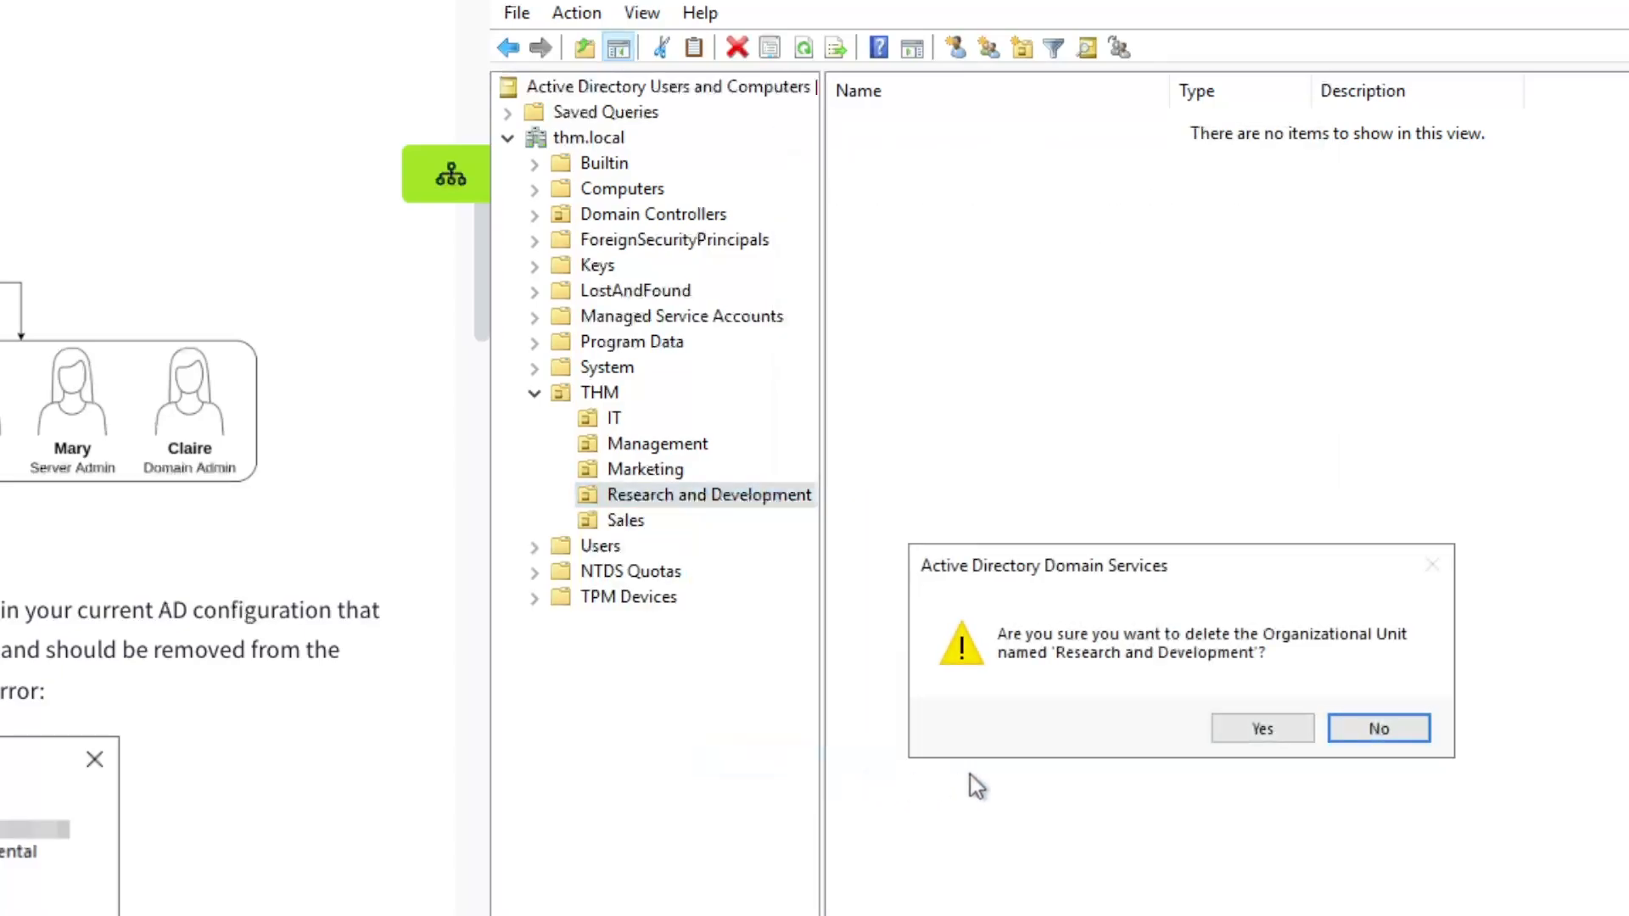
click(1258, 730)
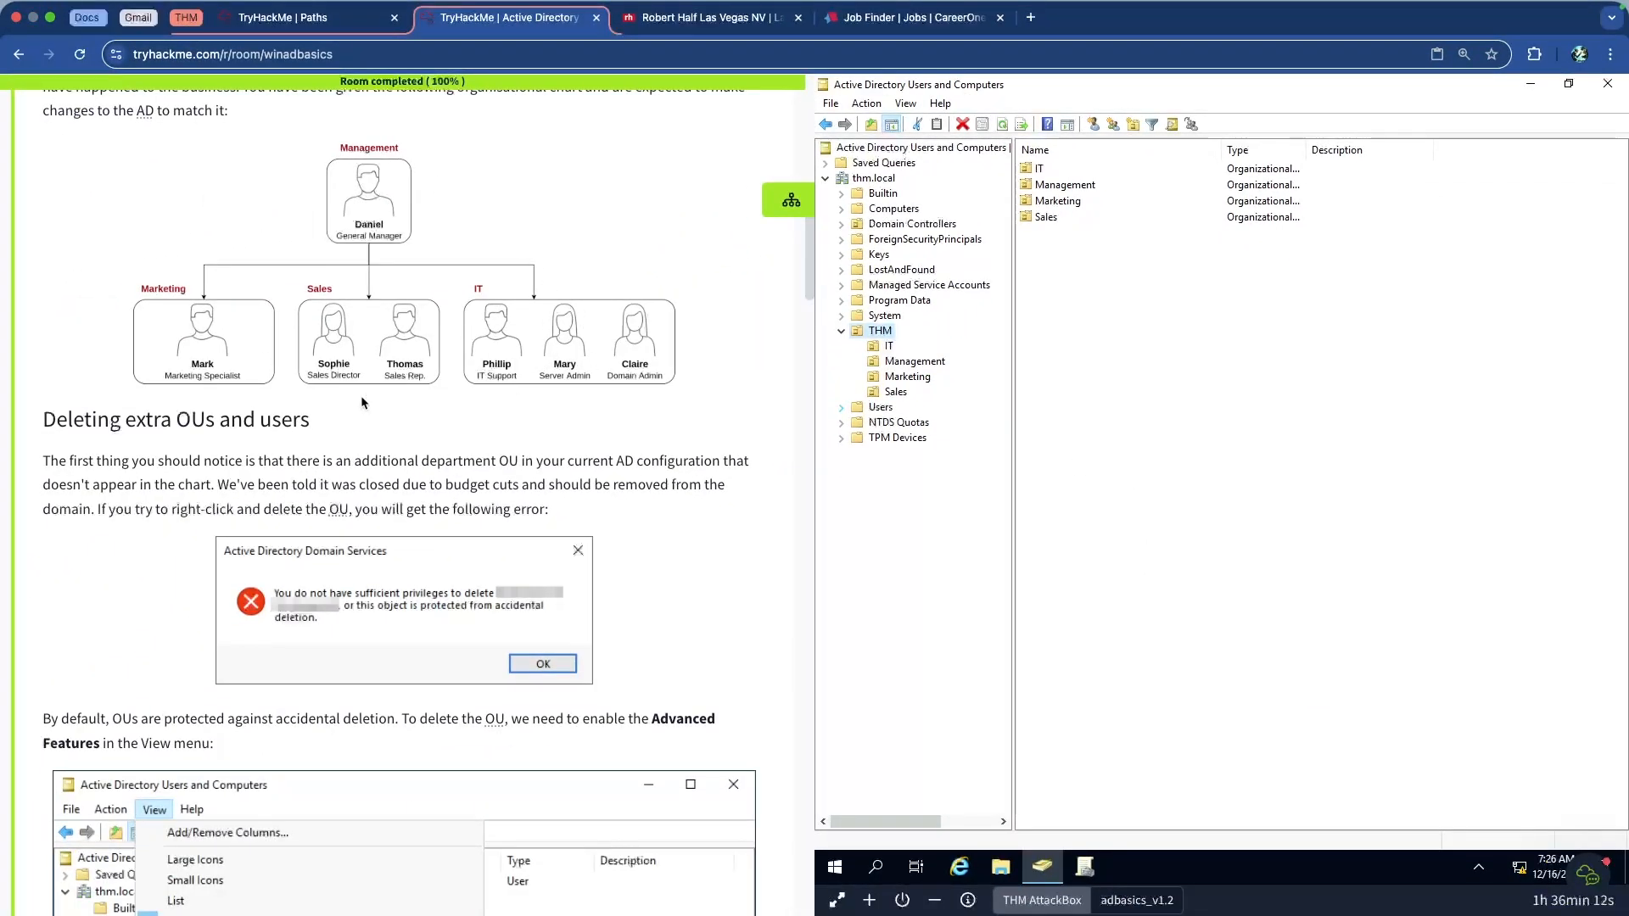
Scroll the room page to the Delegation section, noting common delegation uses like IT support
scroll(370, 348, up, 1)
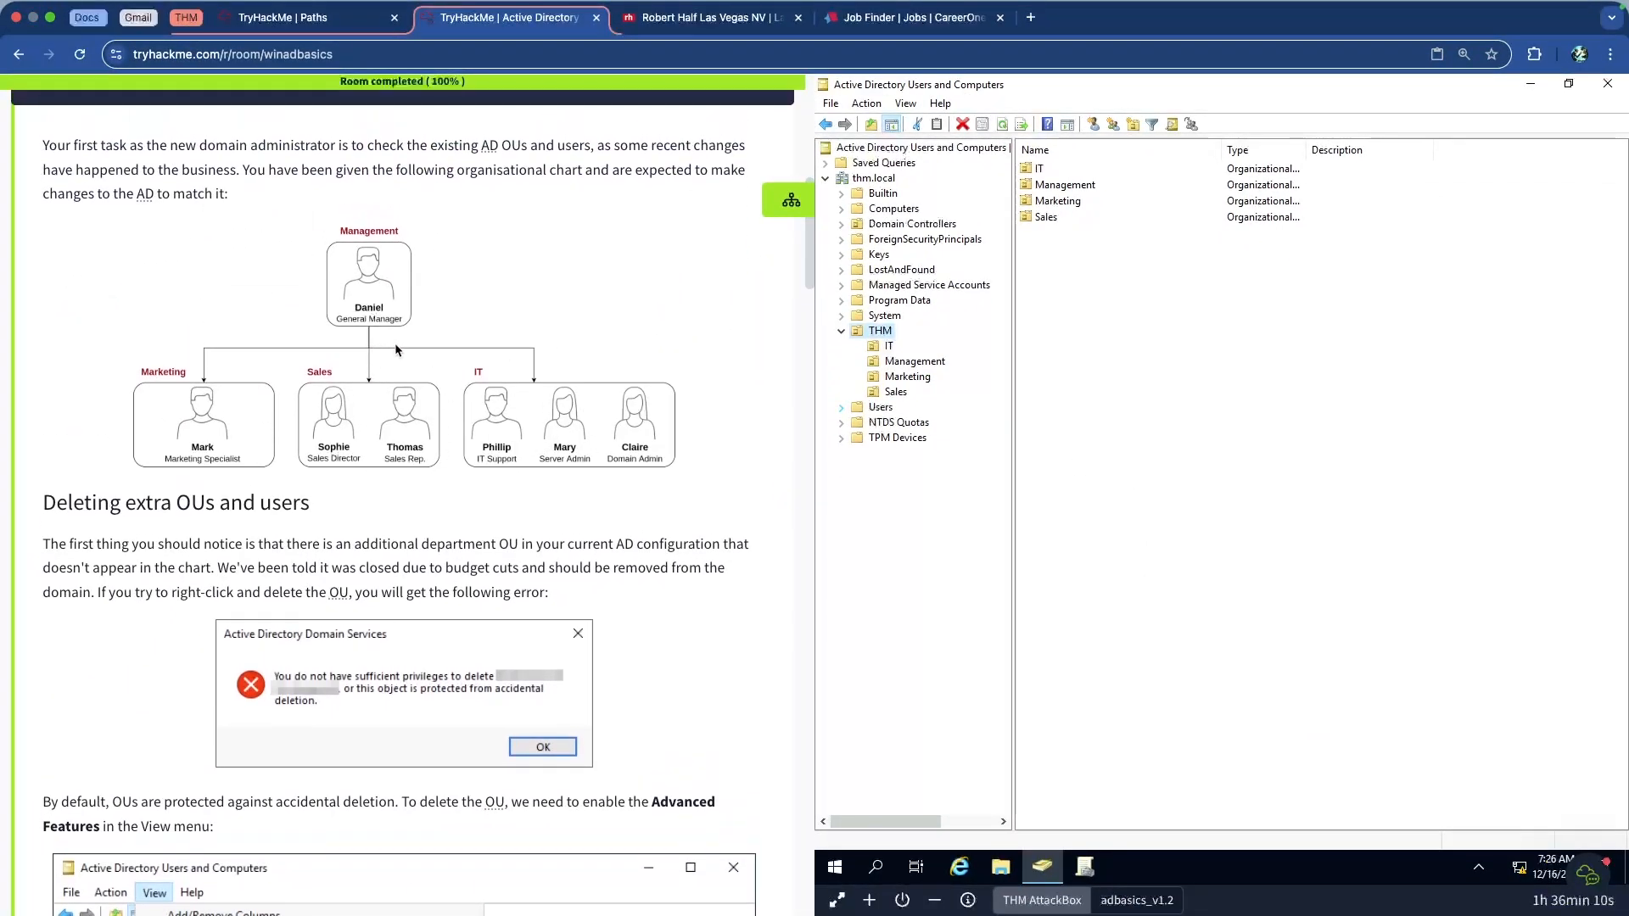
scroll(395, 348, down, 2)
scroll(398, 349, down, 15)
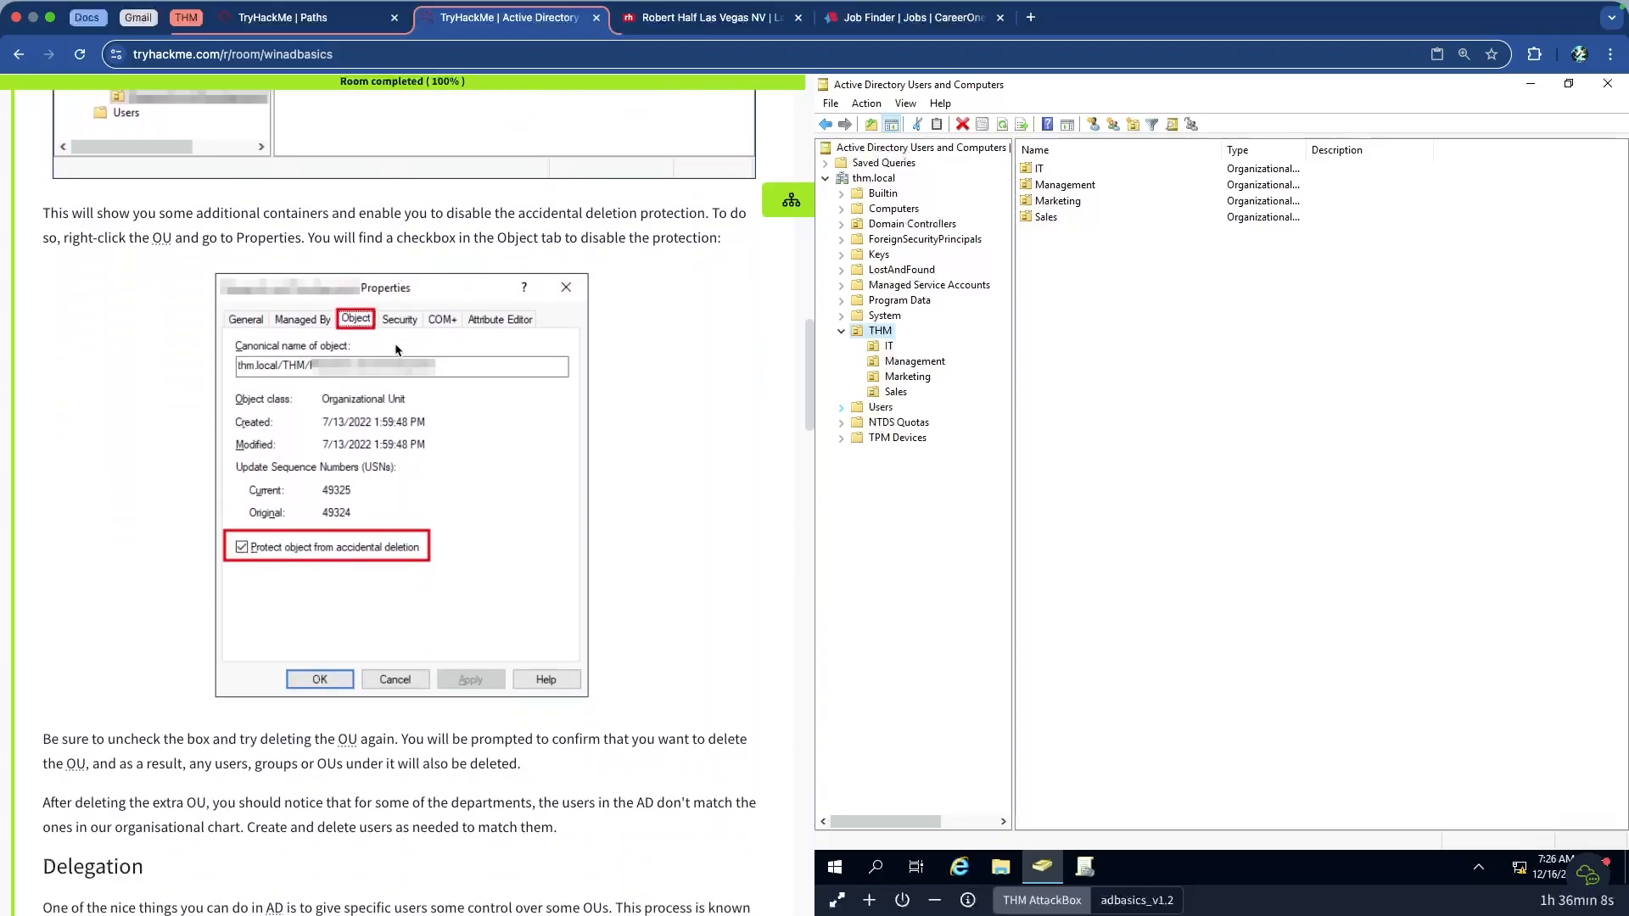
scroll(395, 349, down, 1)
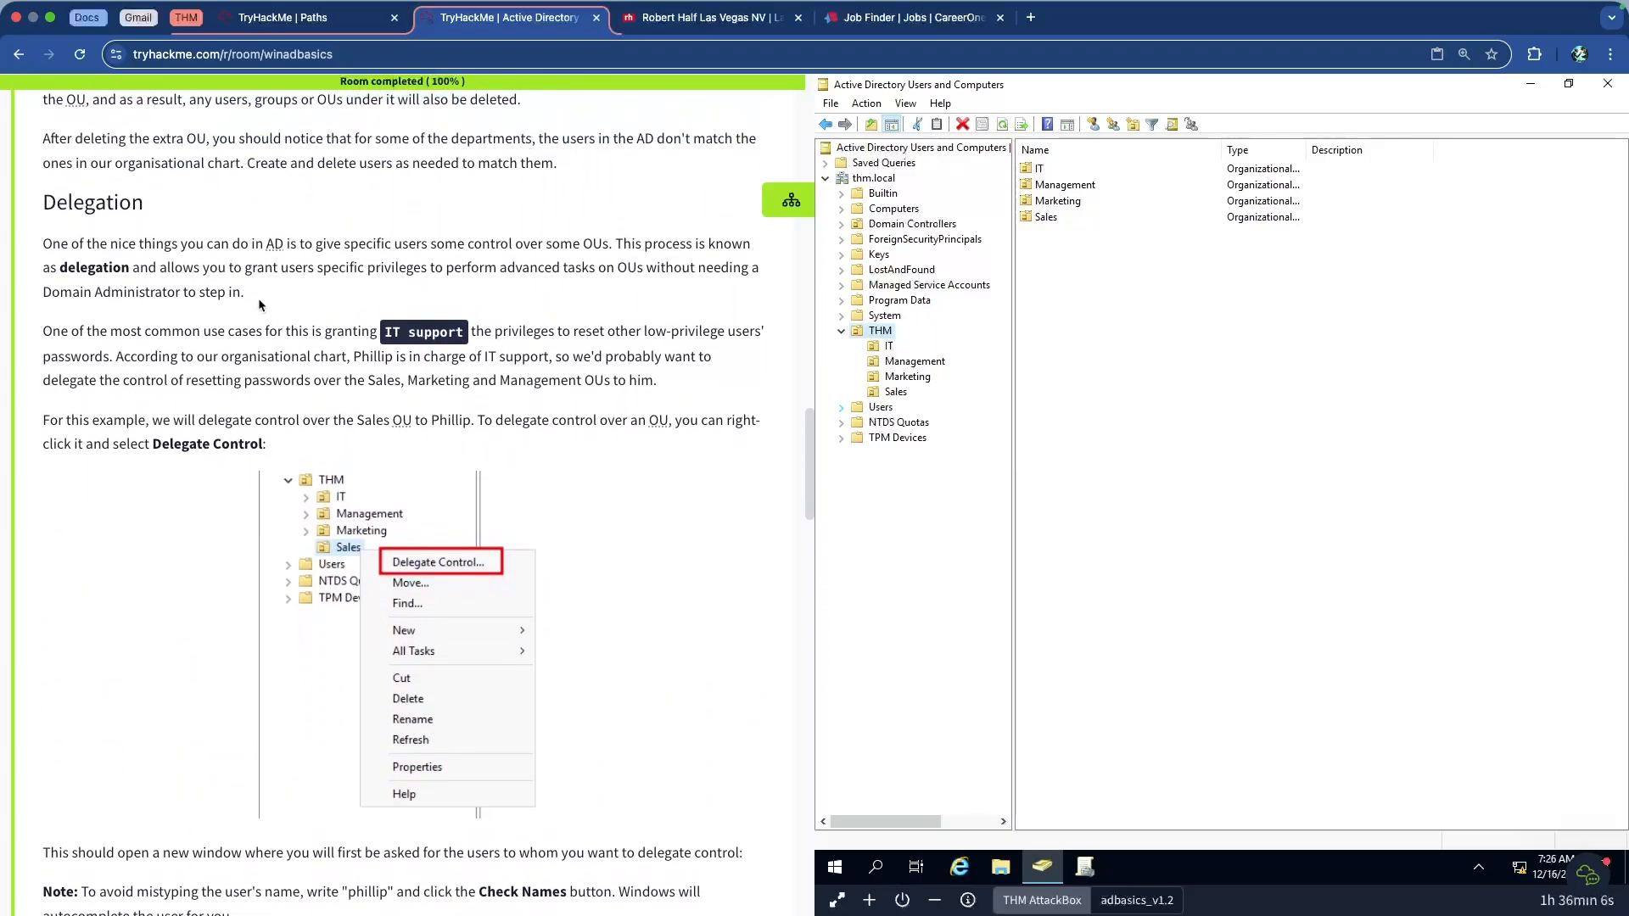
scroll(247, 278, up, 5)
scroll(254, 287, down, 1)
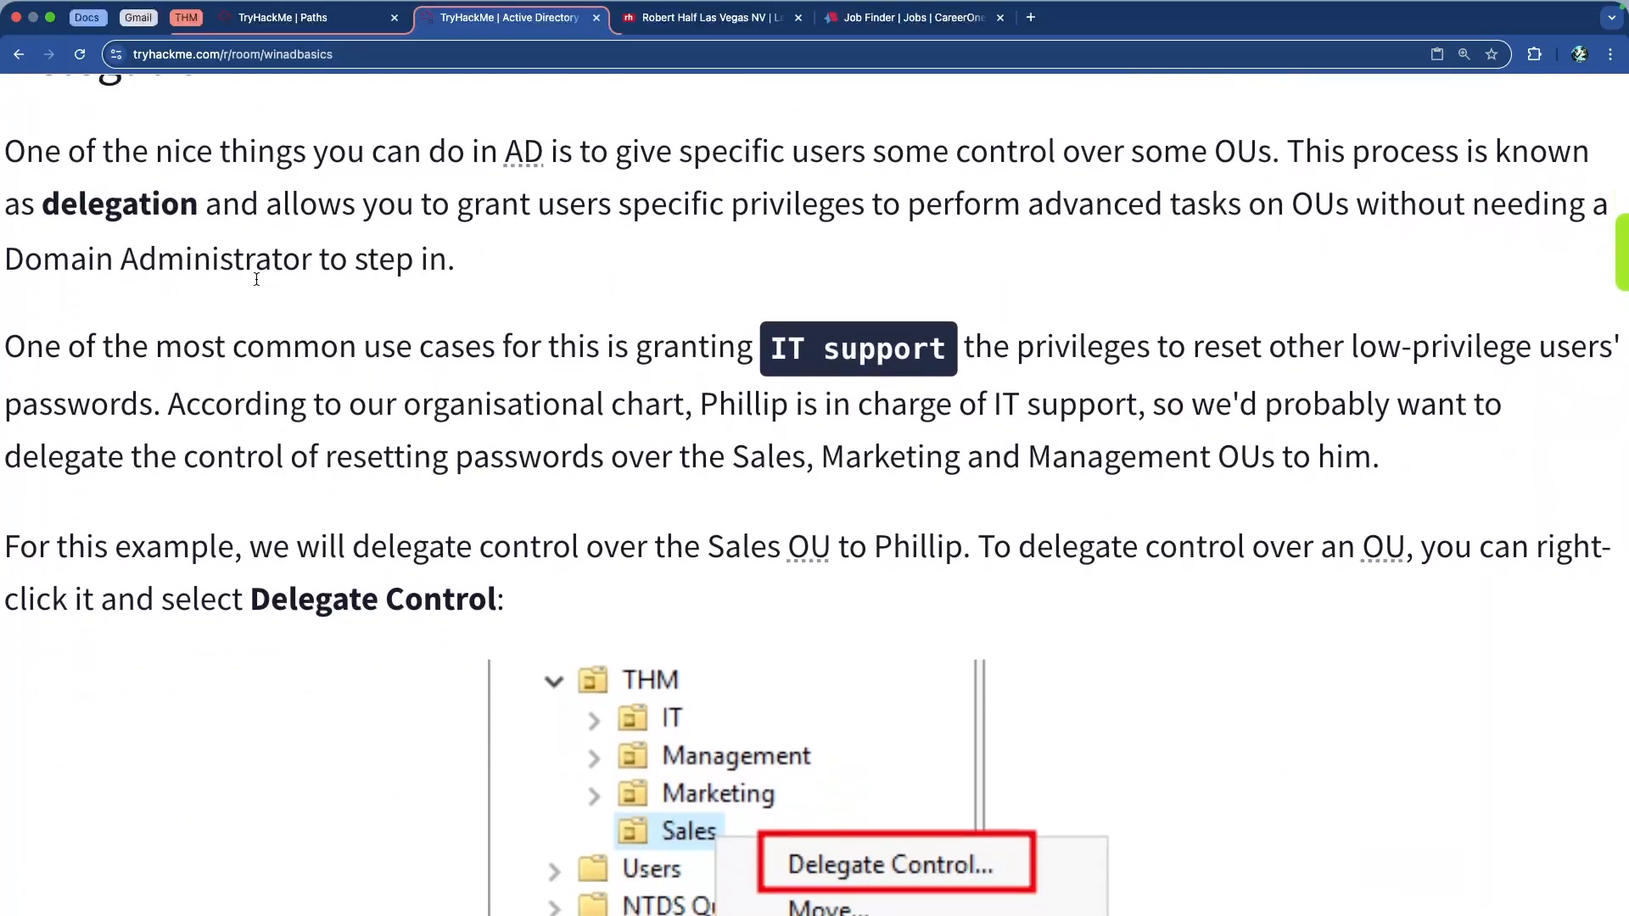
scroll(362, 328, down, 1)
drag(355, 276, 753, 269)
click(755, 269)
drag(1046, 272, 435, 266)
click(650, 263)
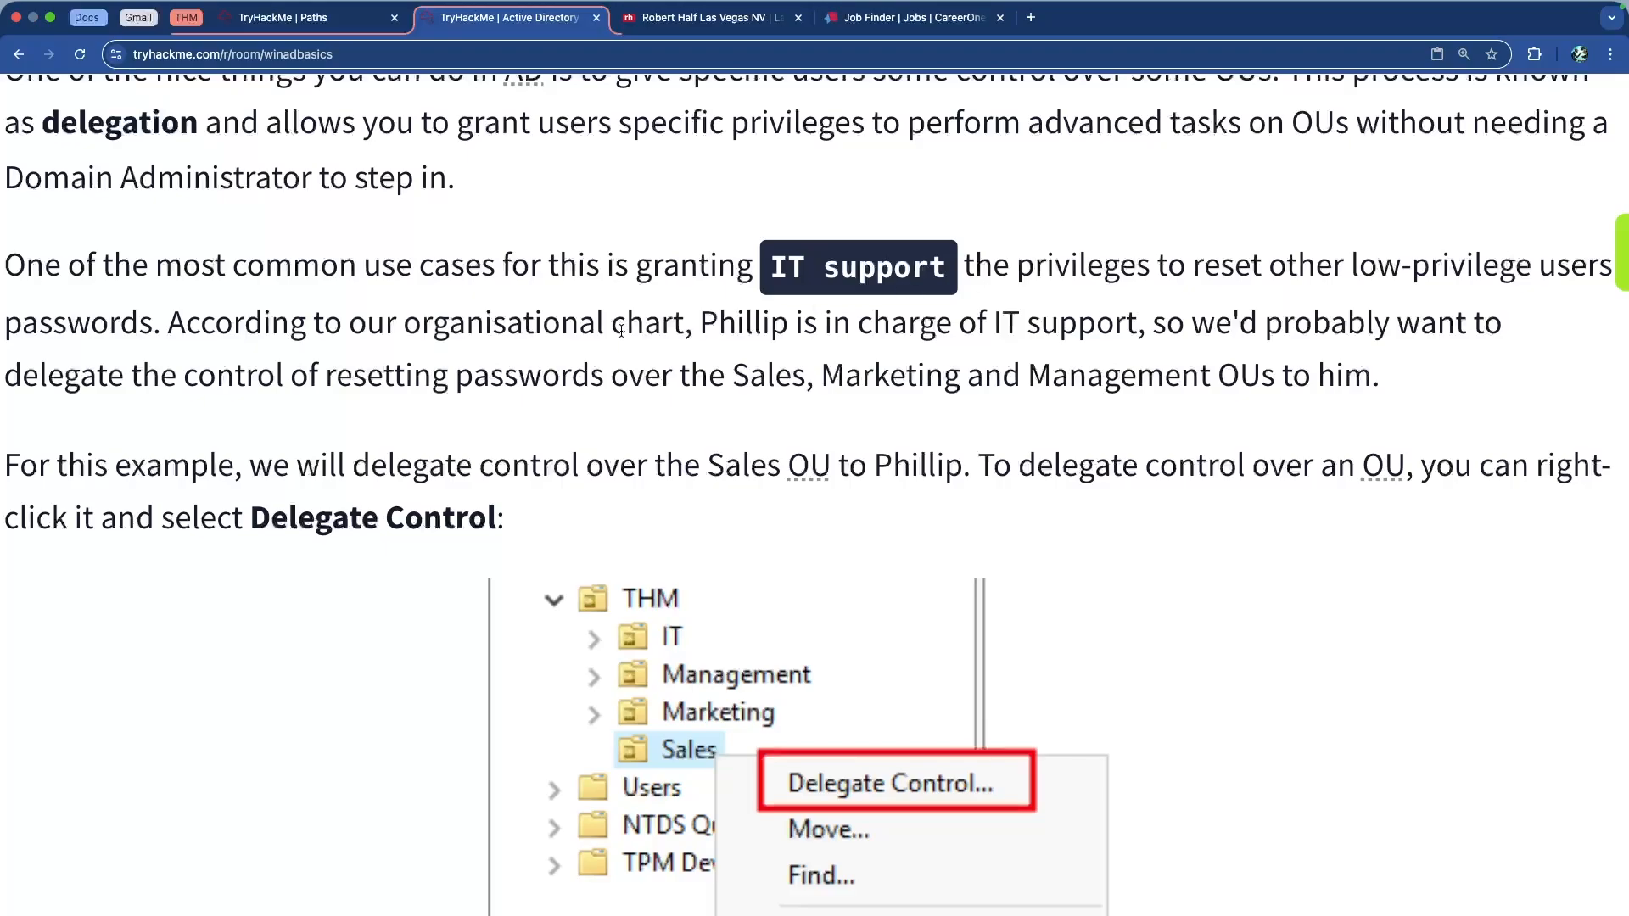
scroll(386, 355, down, 1)
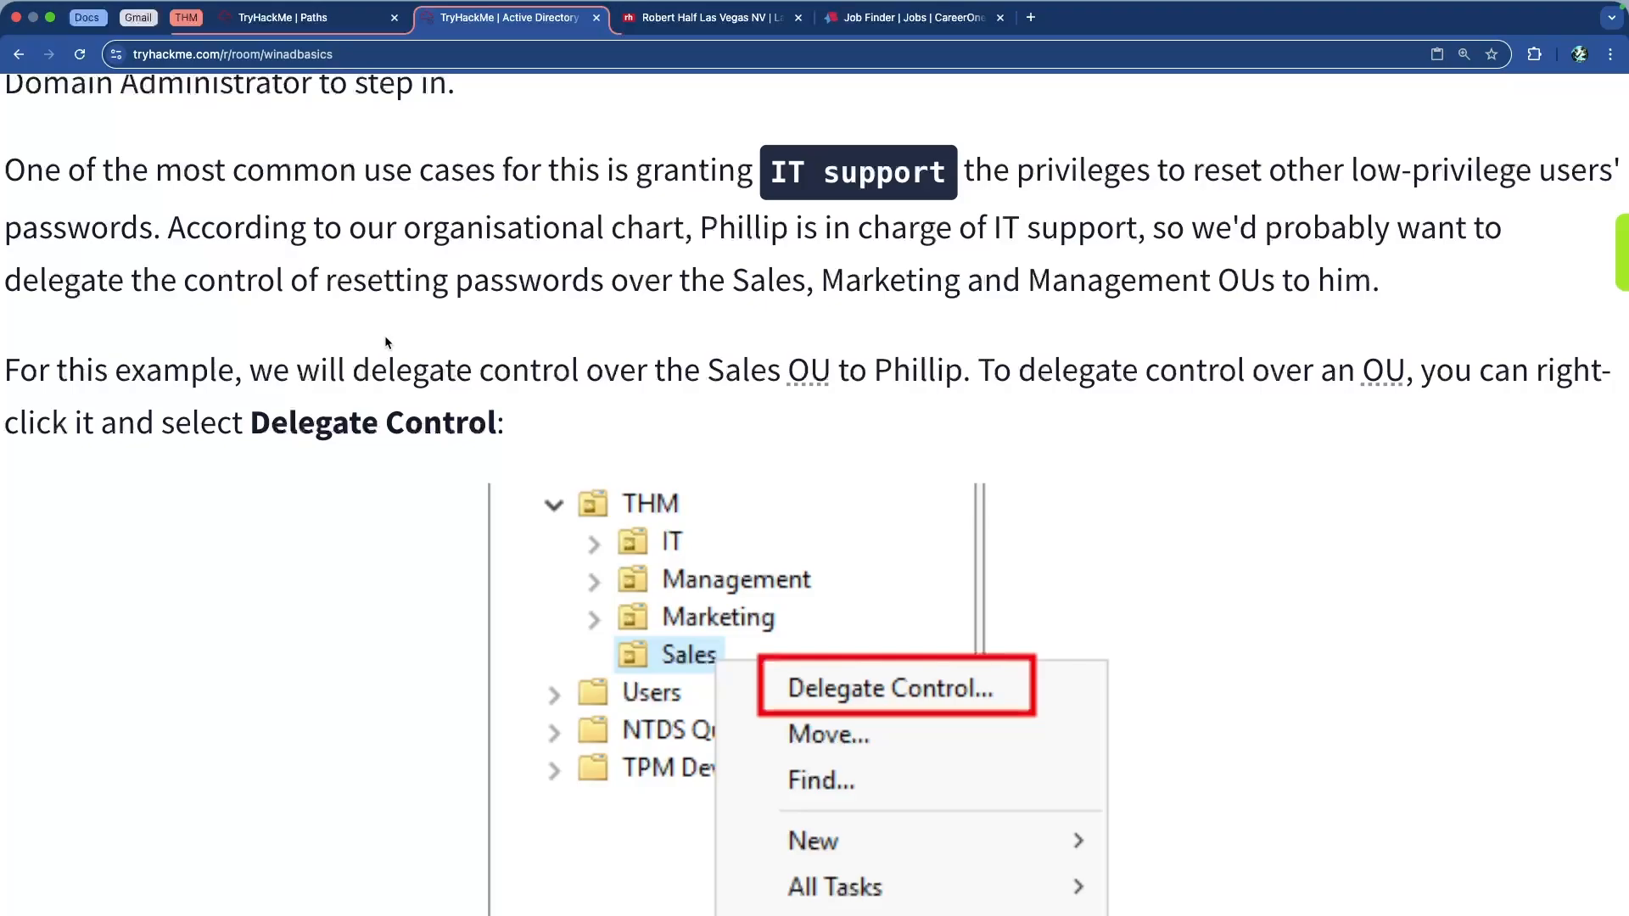
Read who handles IT support, the password-reset task, and which OU gets delegated
drag(169, 227, 898, 280)
click(818, 265)
drag(746, 227, 1103, 236)
click(1289, 237)
drag(231, 284, 568, 283)
click(664, 287)
drag(754, 291, 1329, 292)
click(1328, 292)
scroll(667, 287, down, 5)
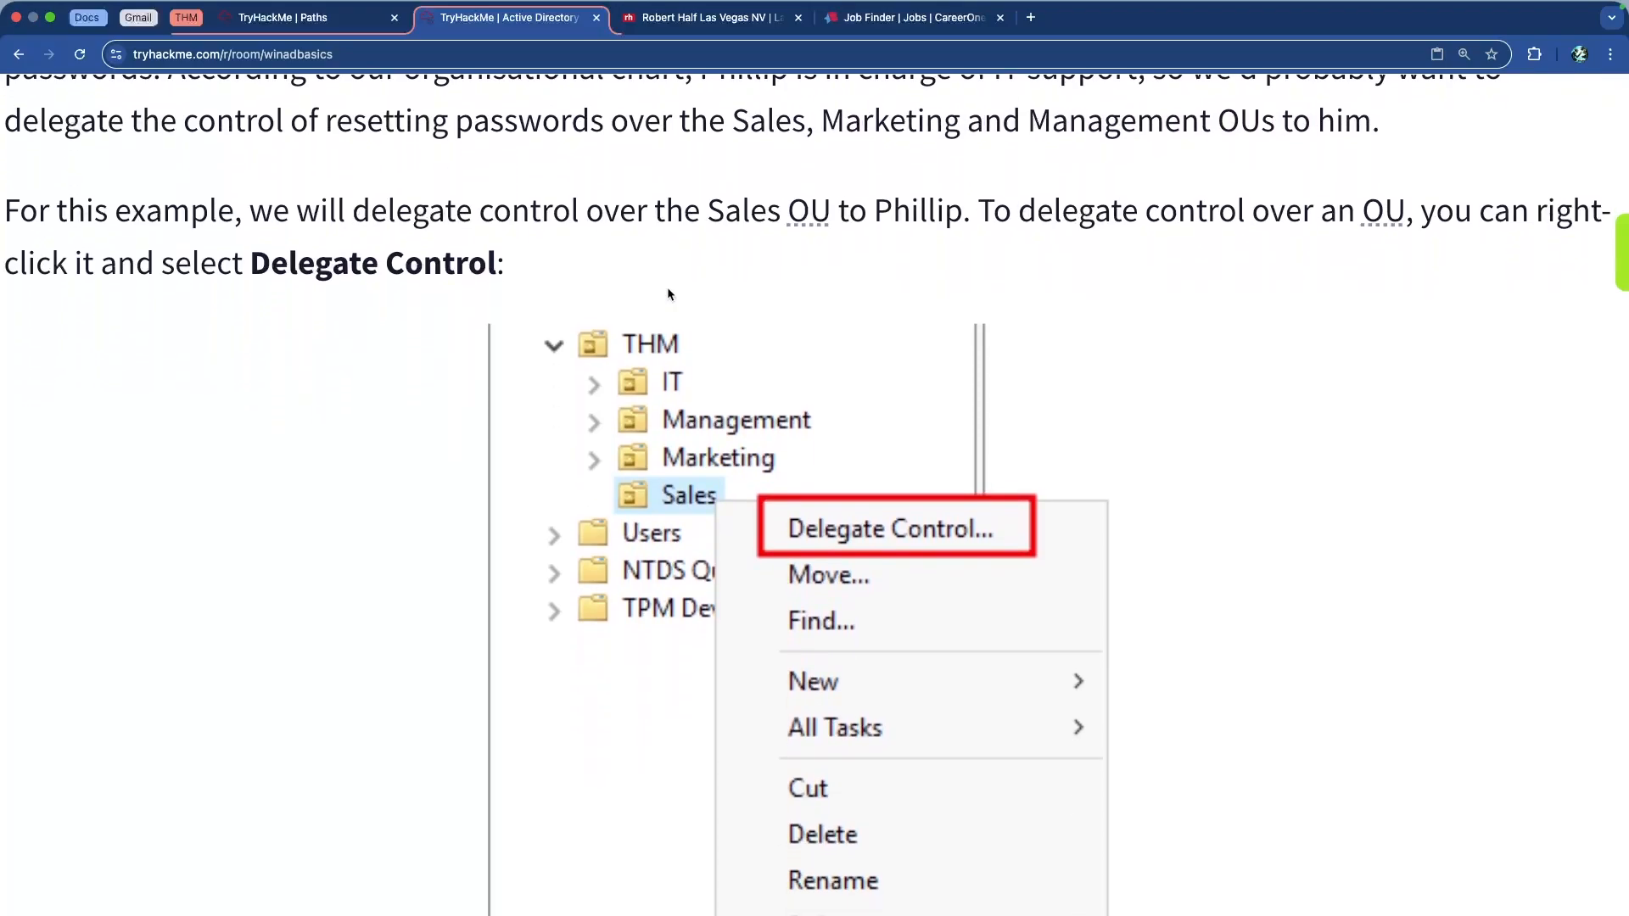
drag(706, 208, 902, 208)
click(1073, 208)
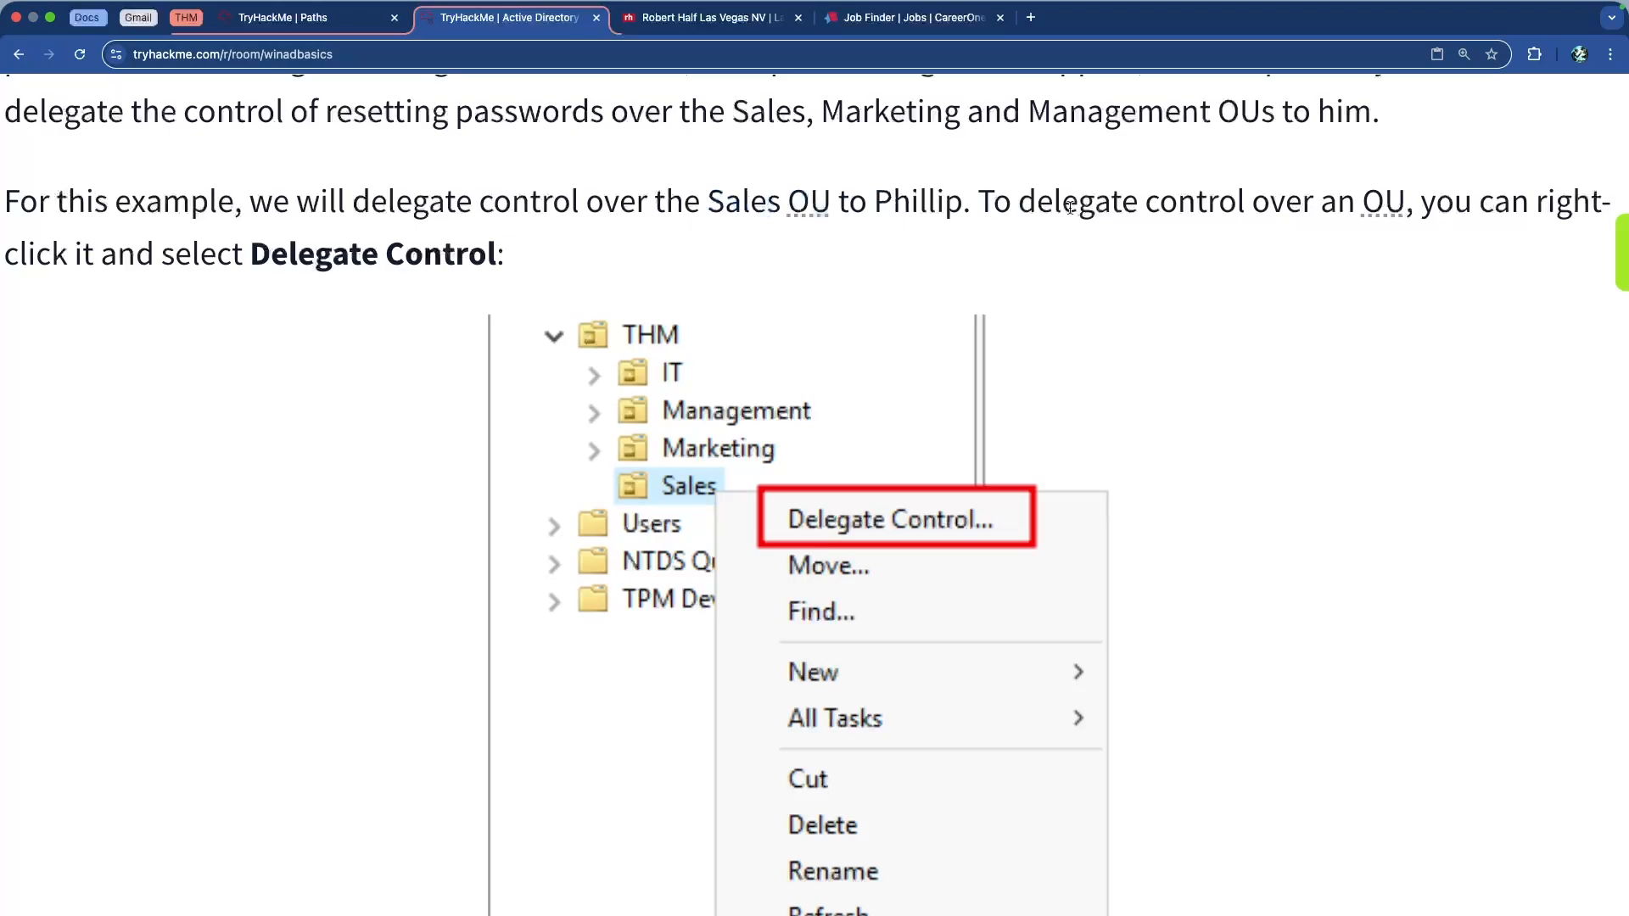
drag(175, 258, 499, 256)
click(500, 256)
scroll(523, 303, down, 4)
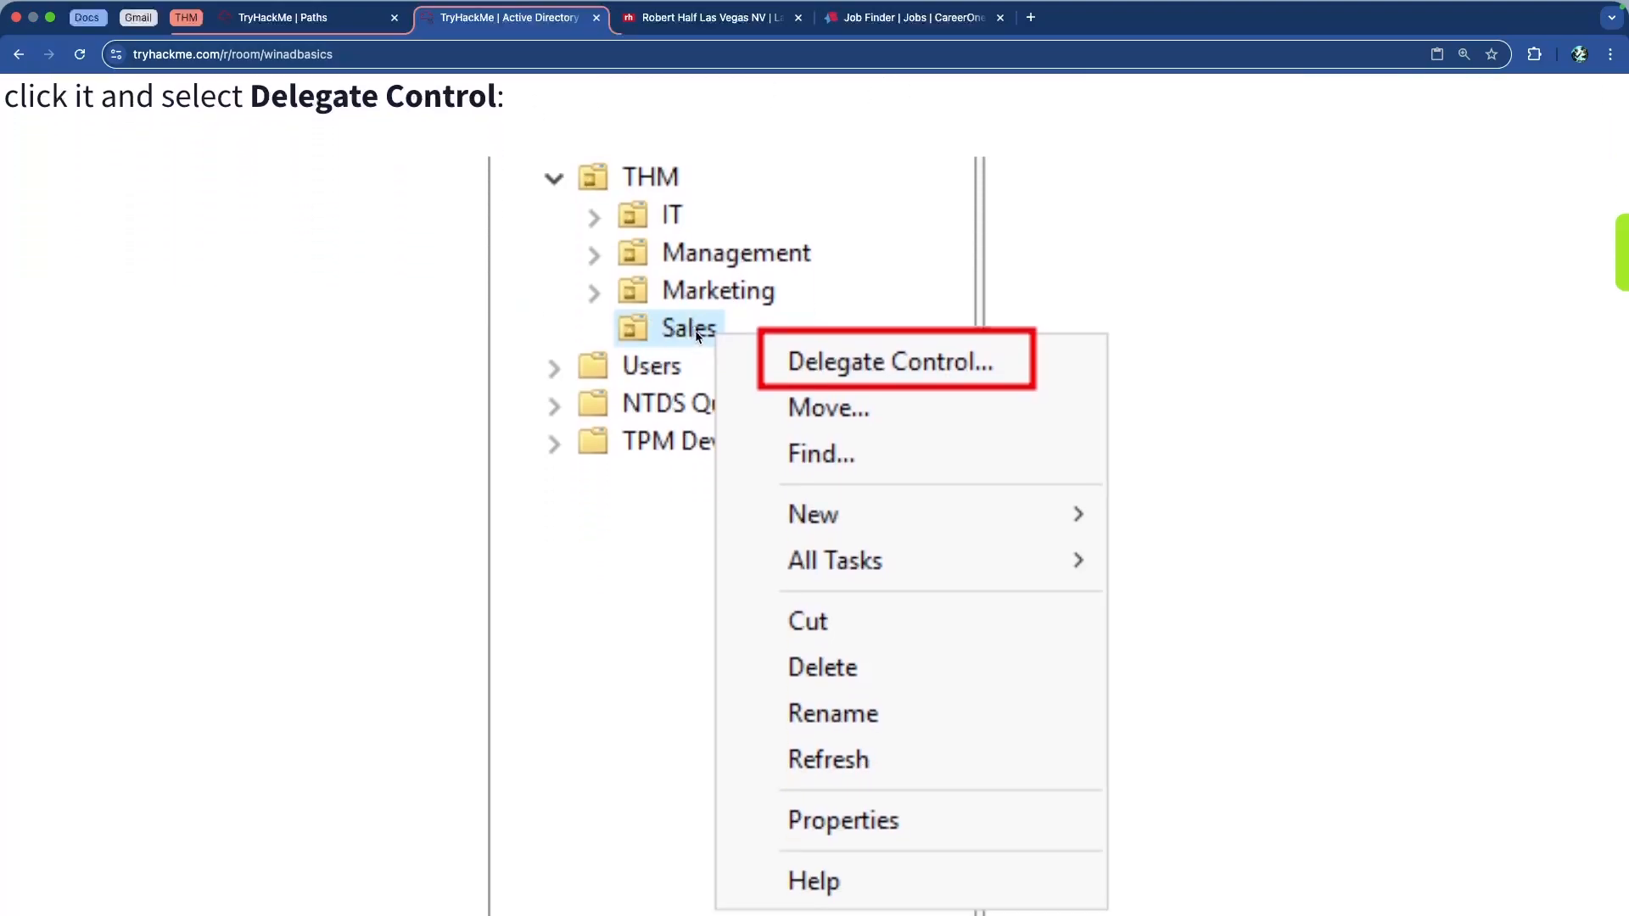
scroll(874, 282, down, 5)
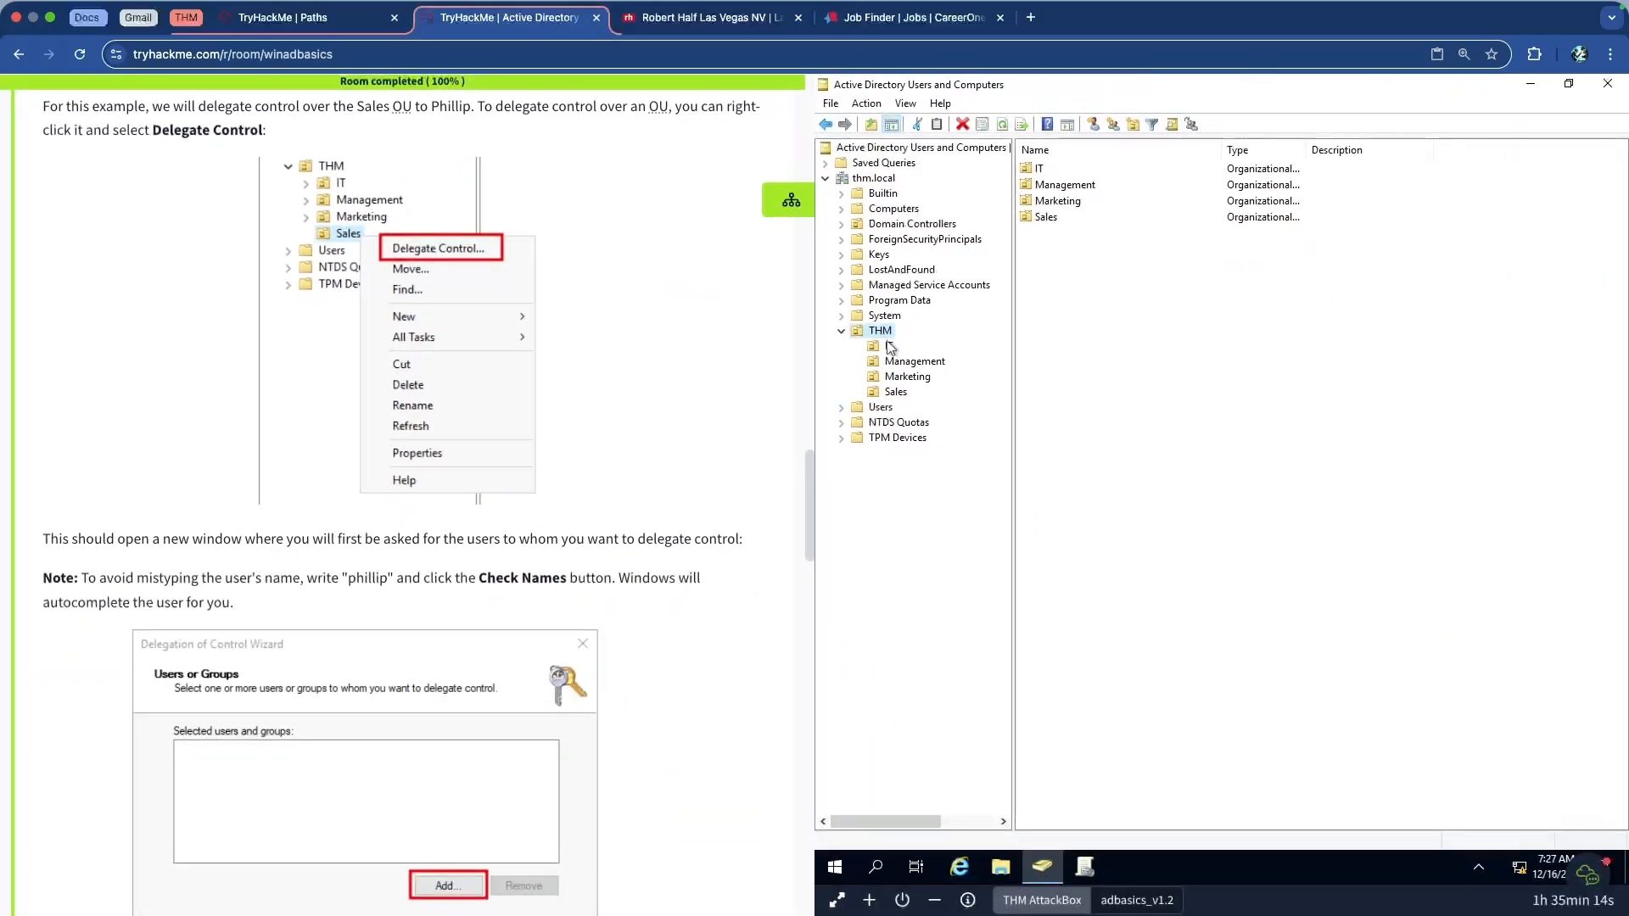
Launch the Delegation of Control Wizard on the Sales OU and pass its welcome page
click(896, 396)
right_click(897, 395)
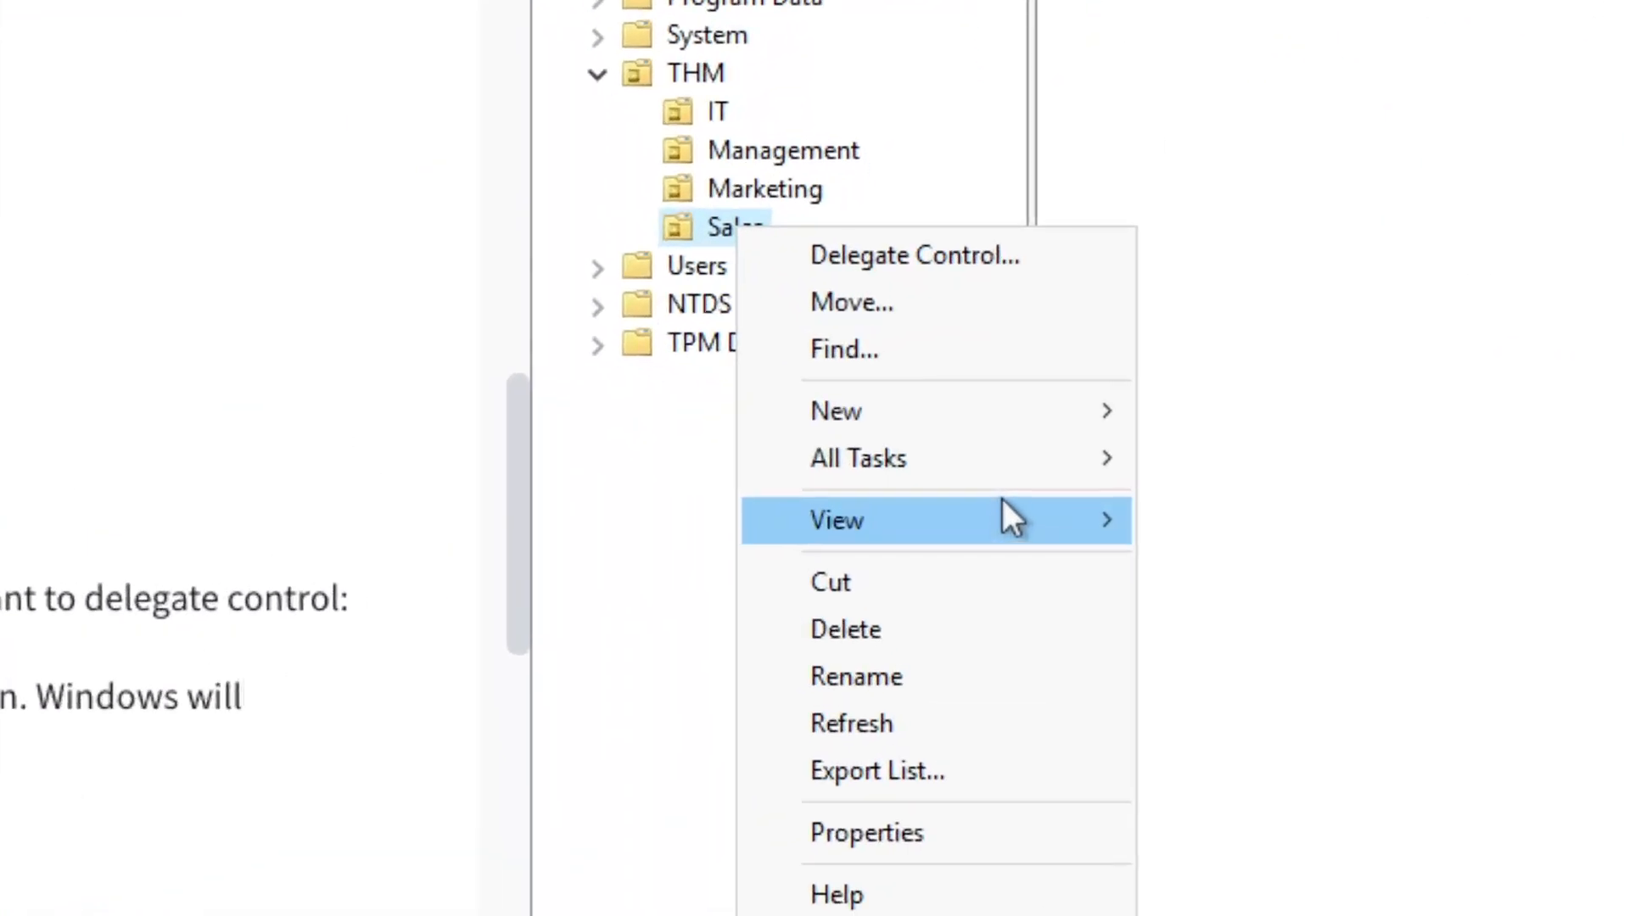
click(932, 253)
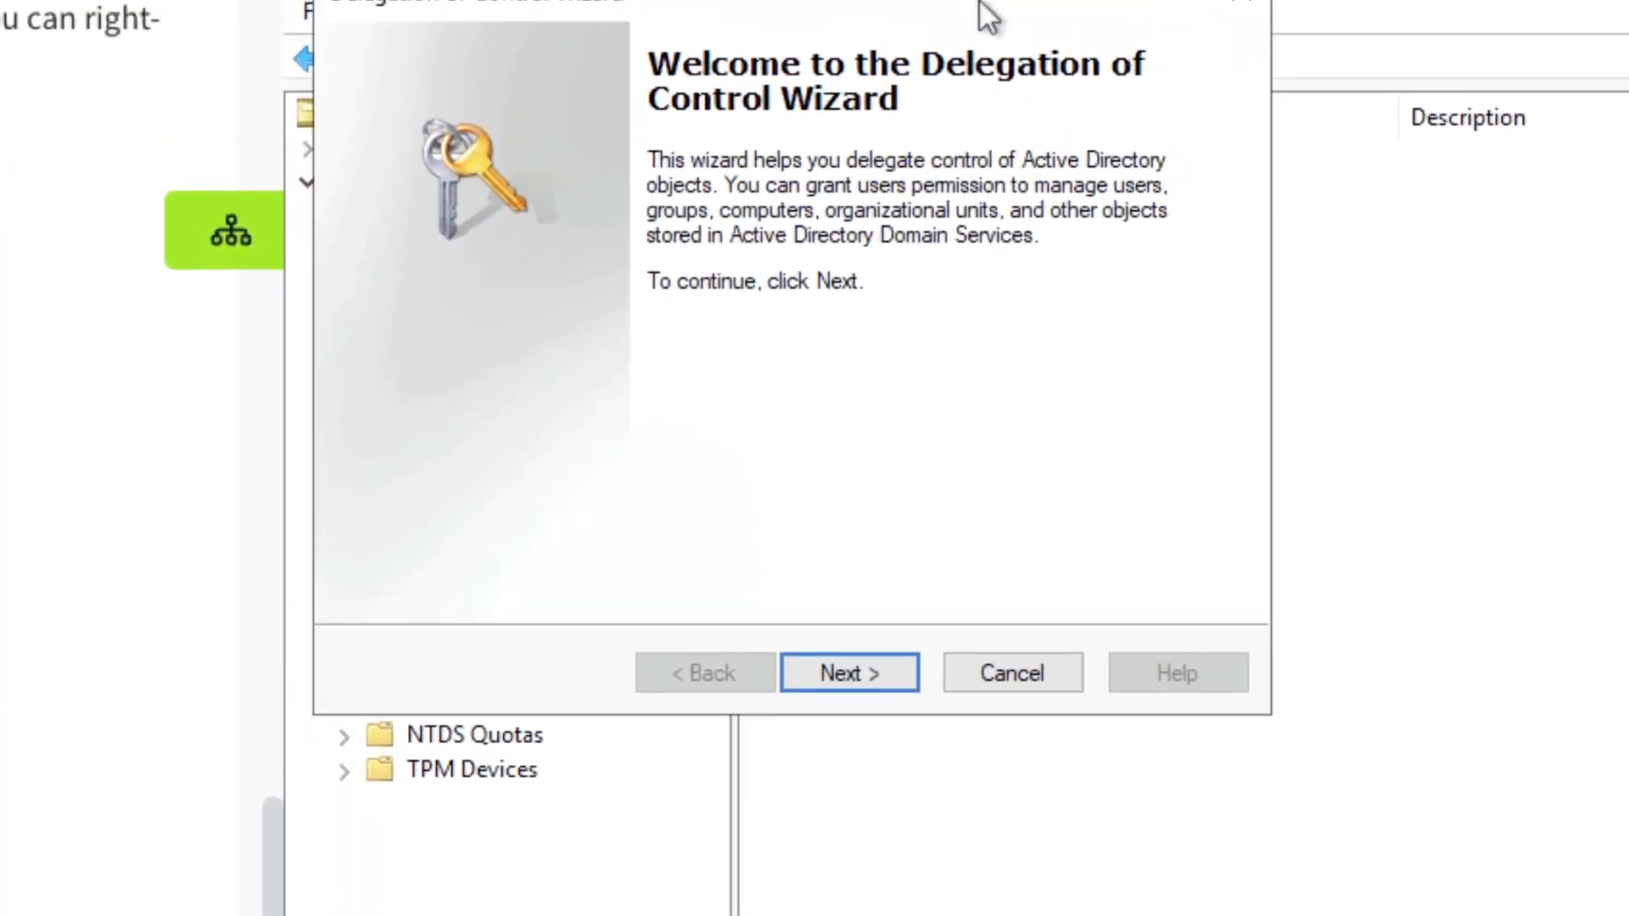
click(883, 735)
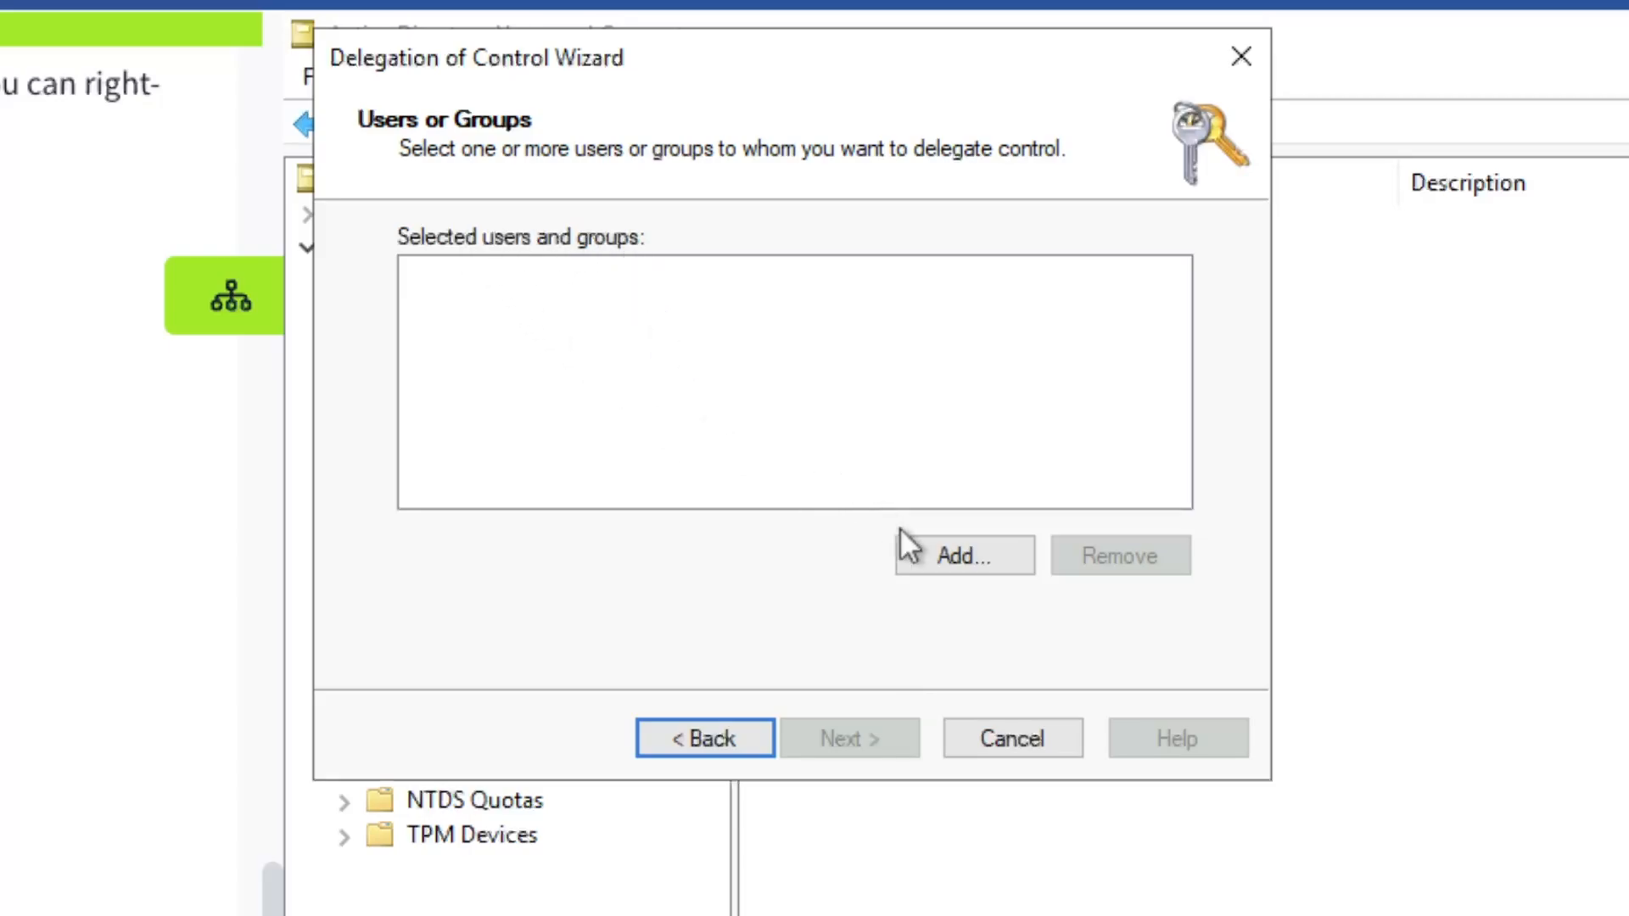
Add the IT support user as the delegate, resolving the typed name with Check Names
click(955, 548)
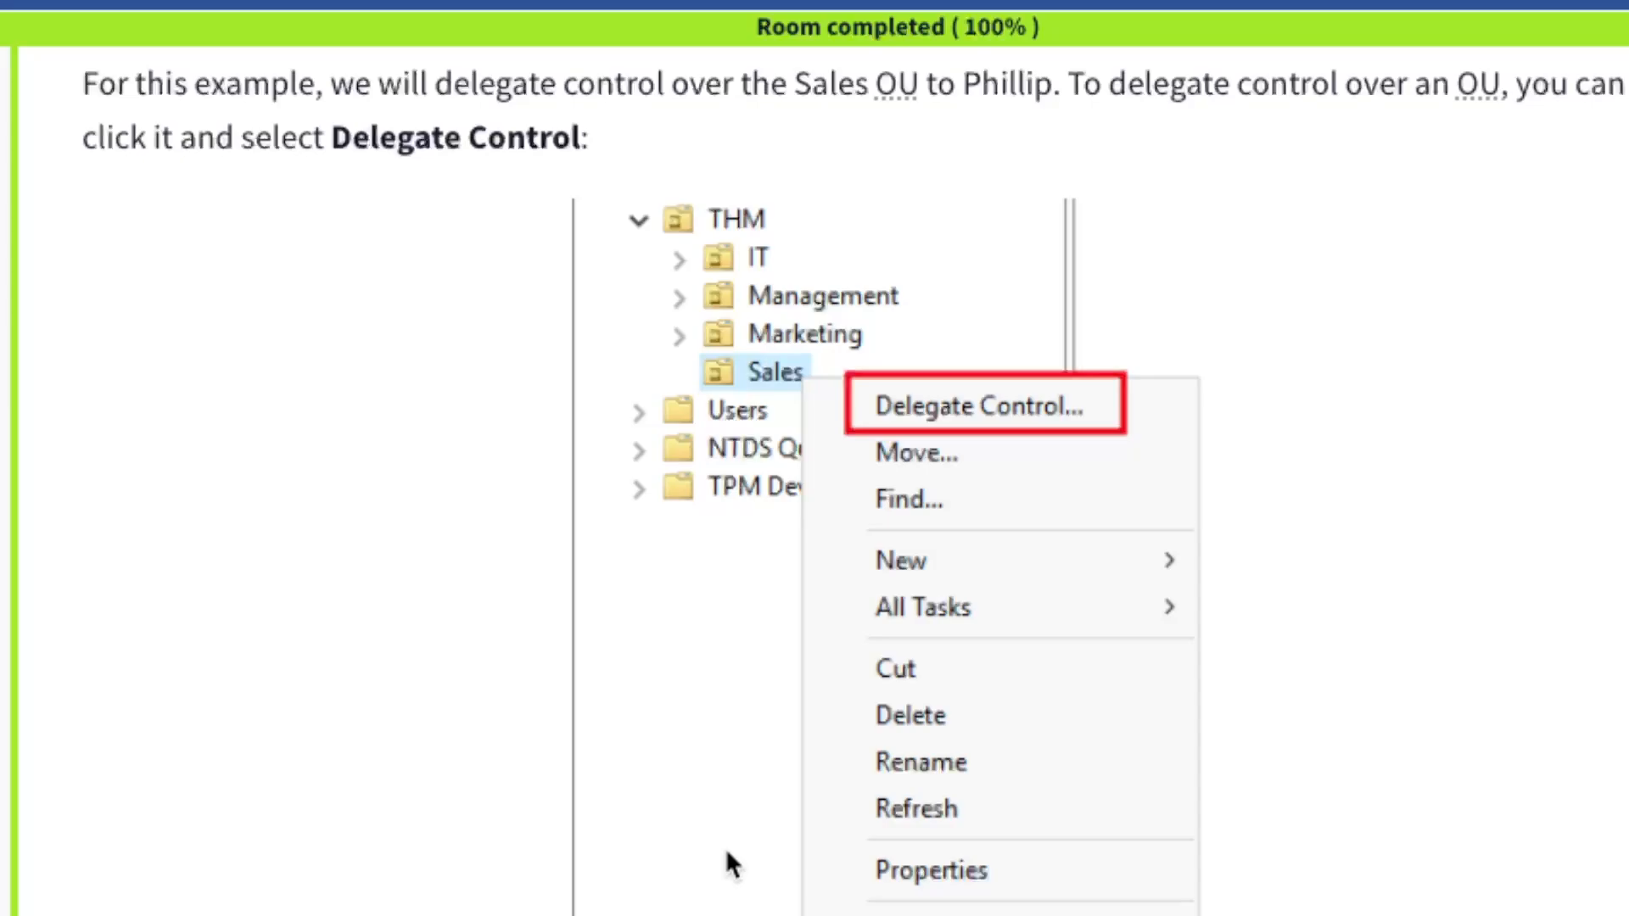
scroll(726, 848, down, 10)
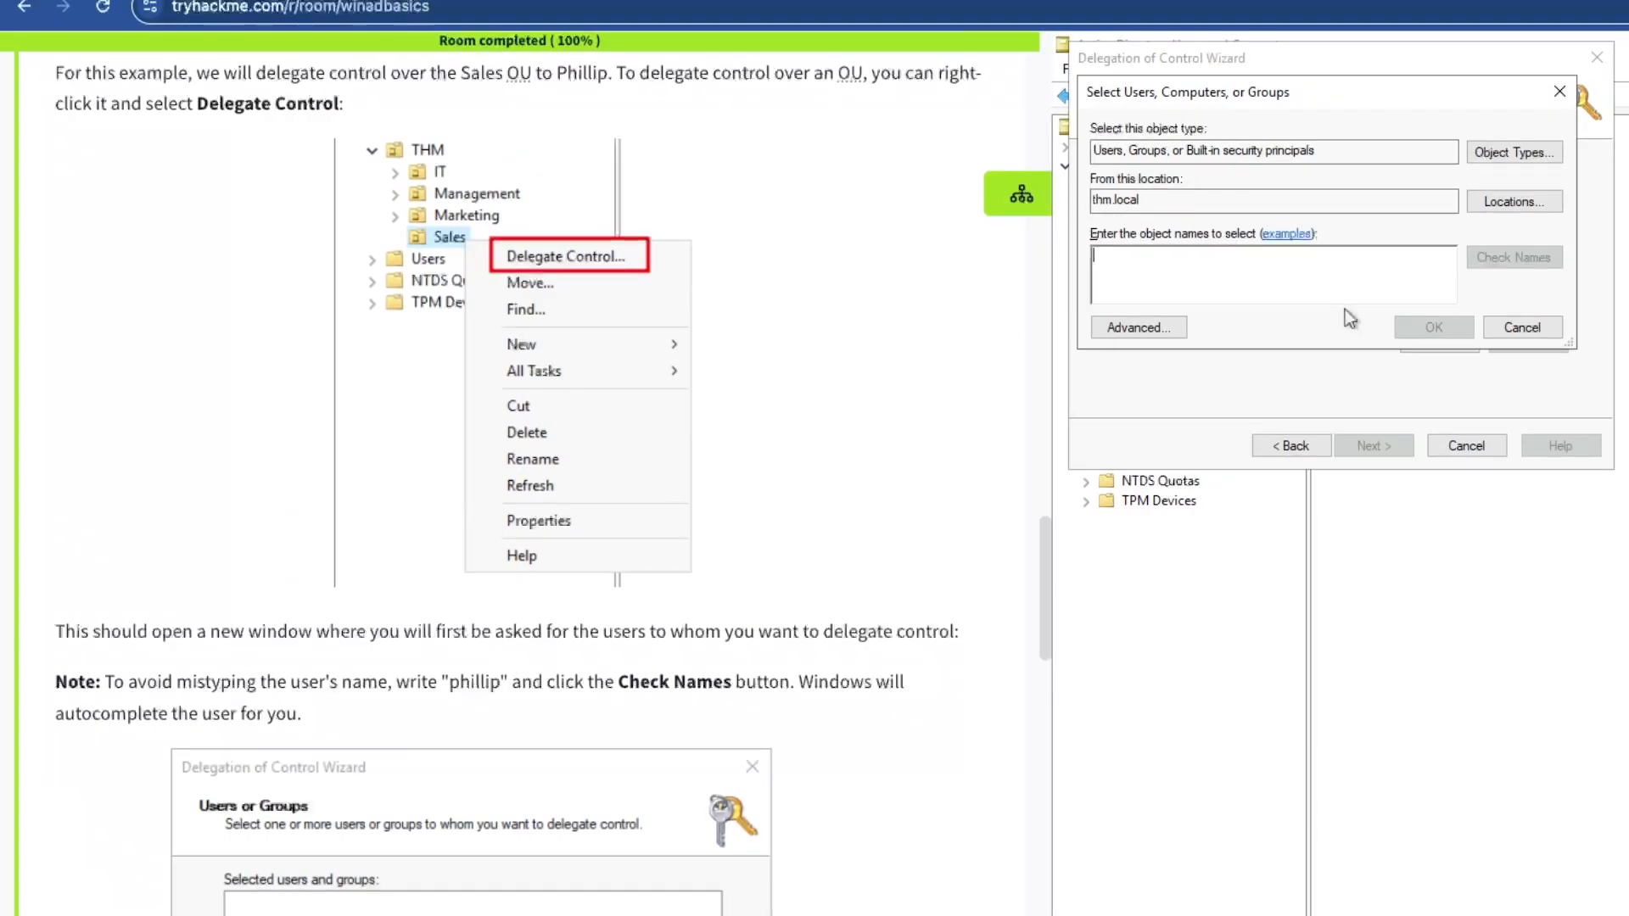
text(Phillip)
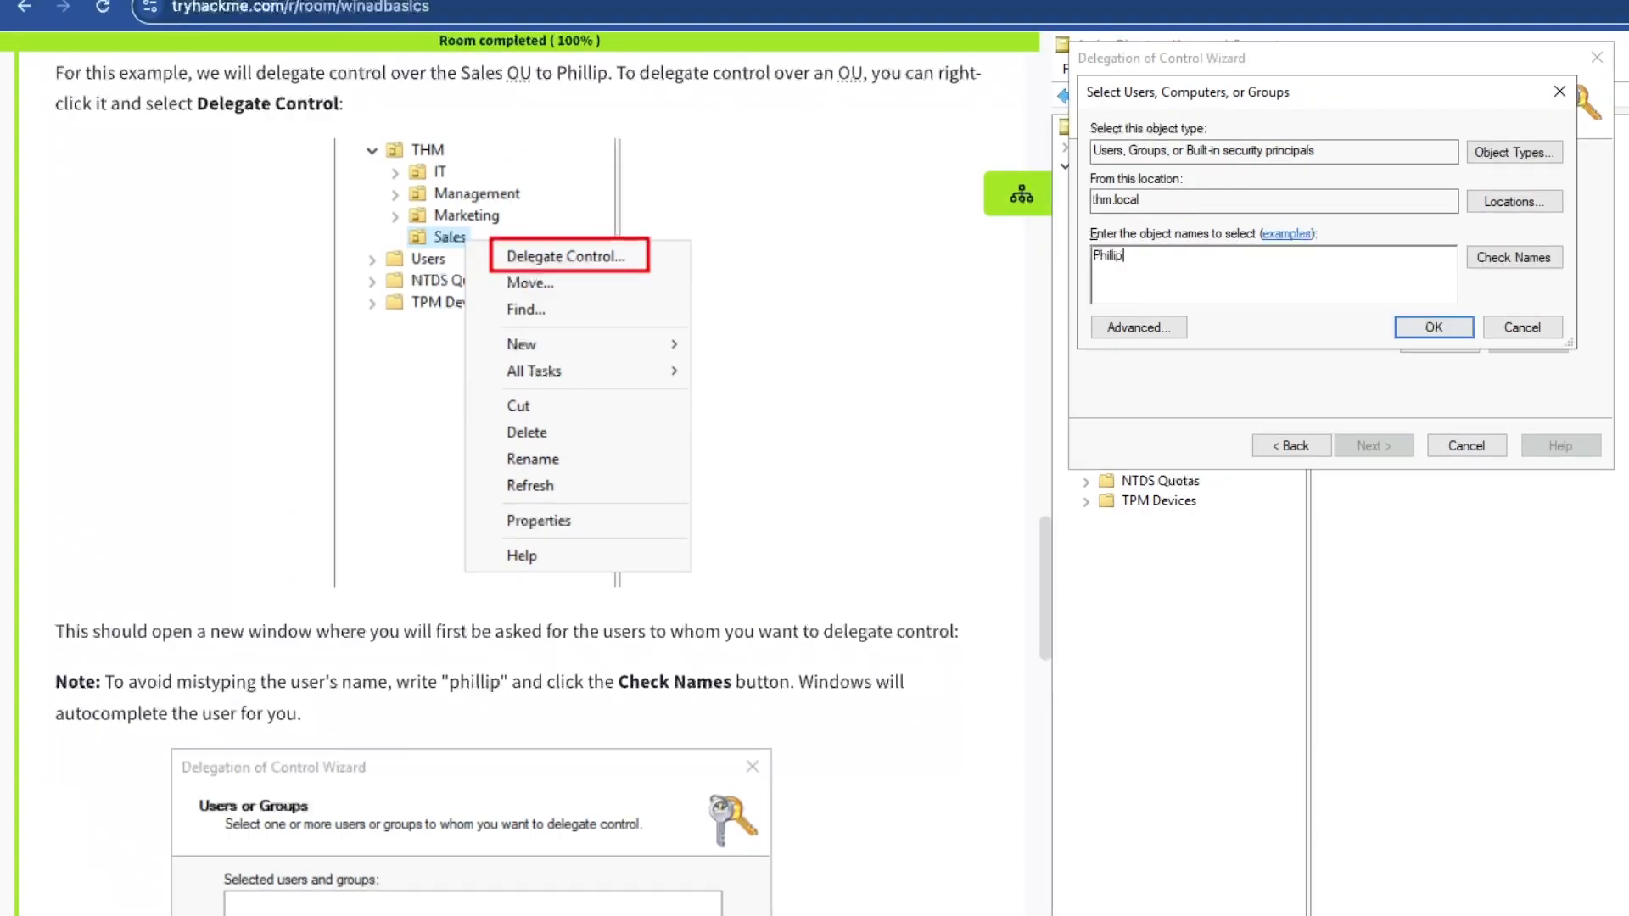
click(1514, 257)
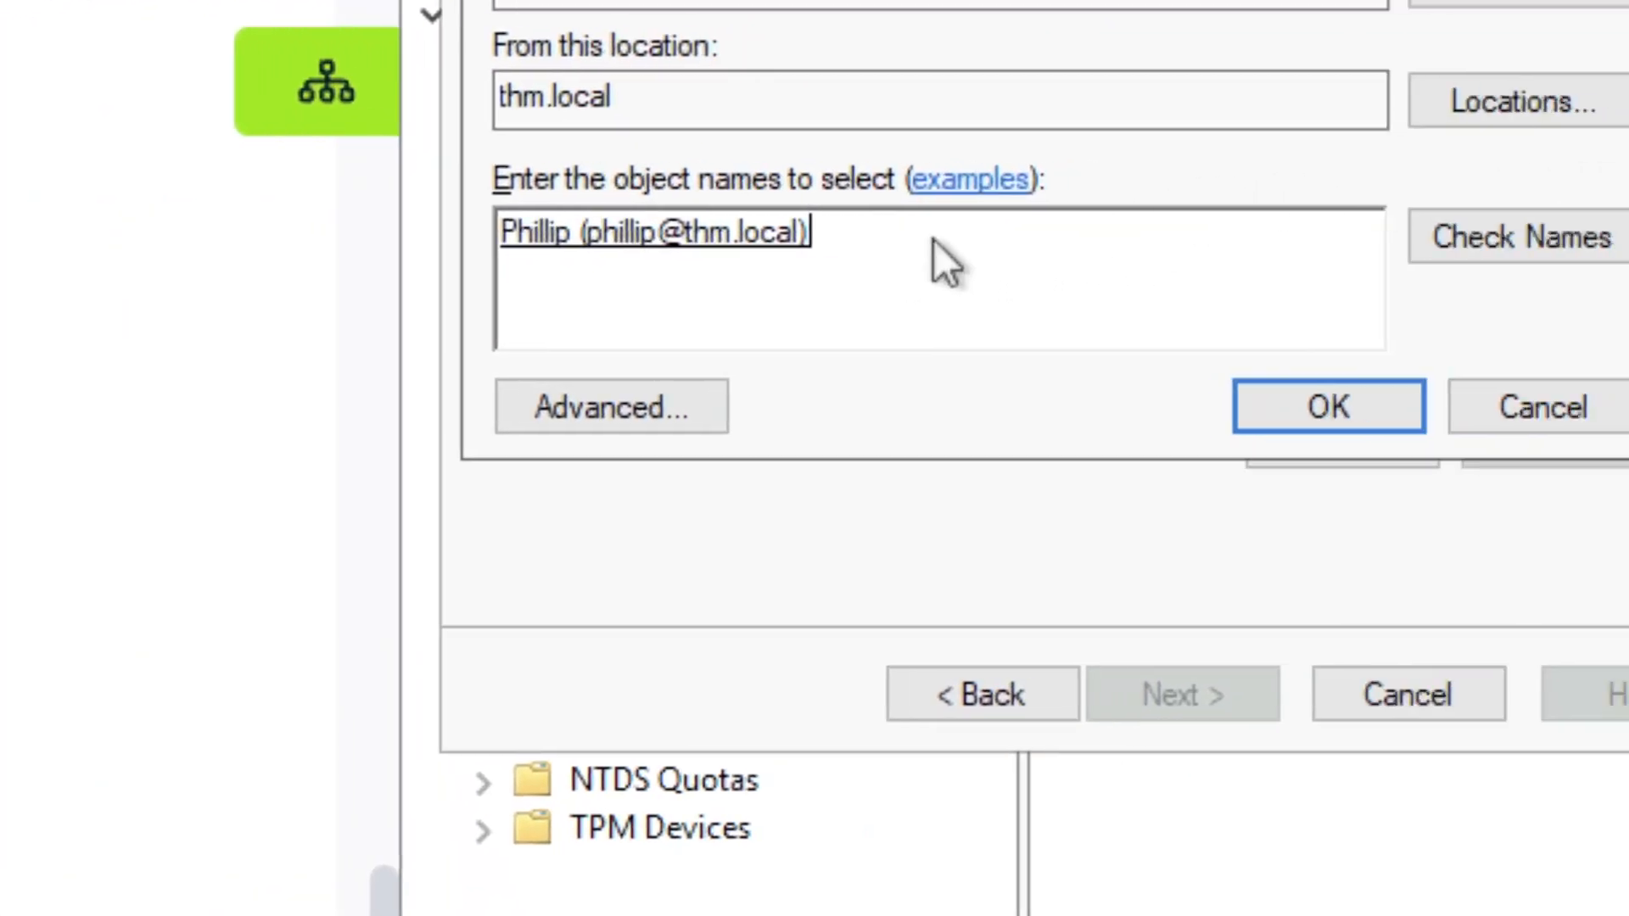
double_click(618, 229)
click(1336, 415)
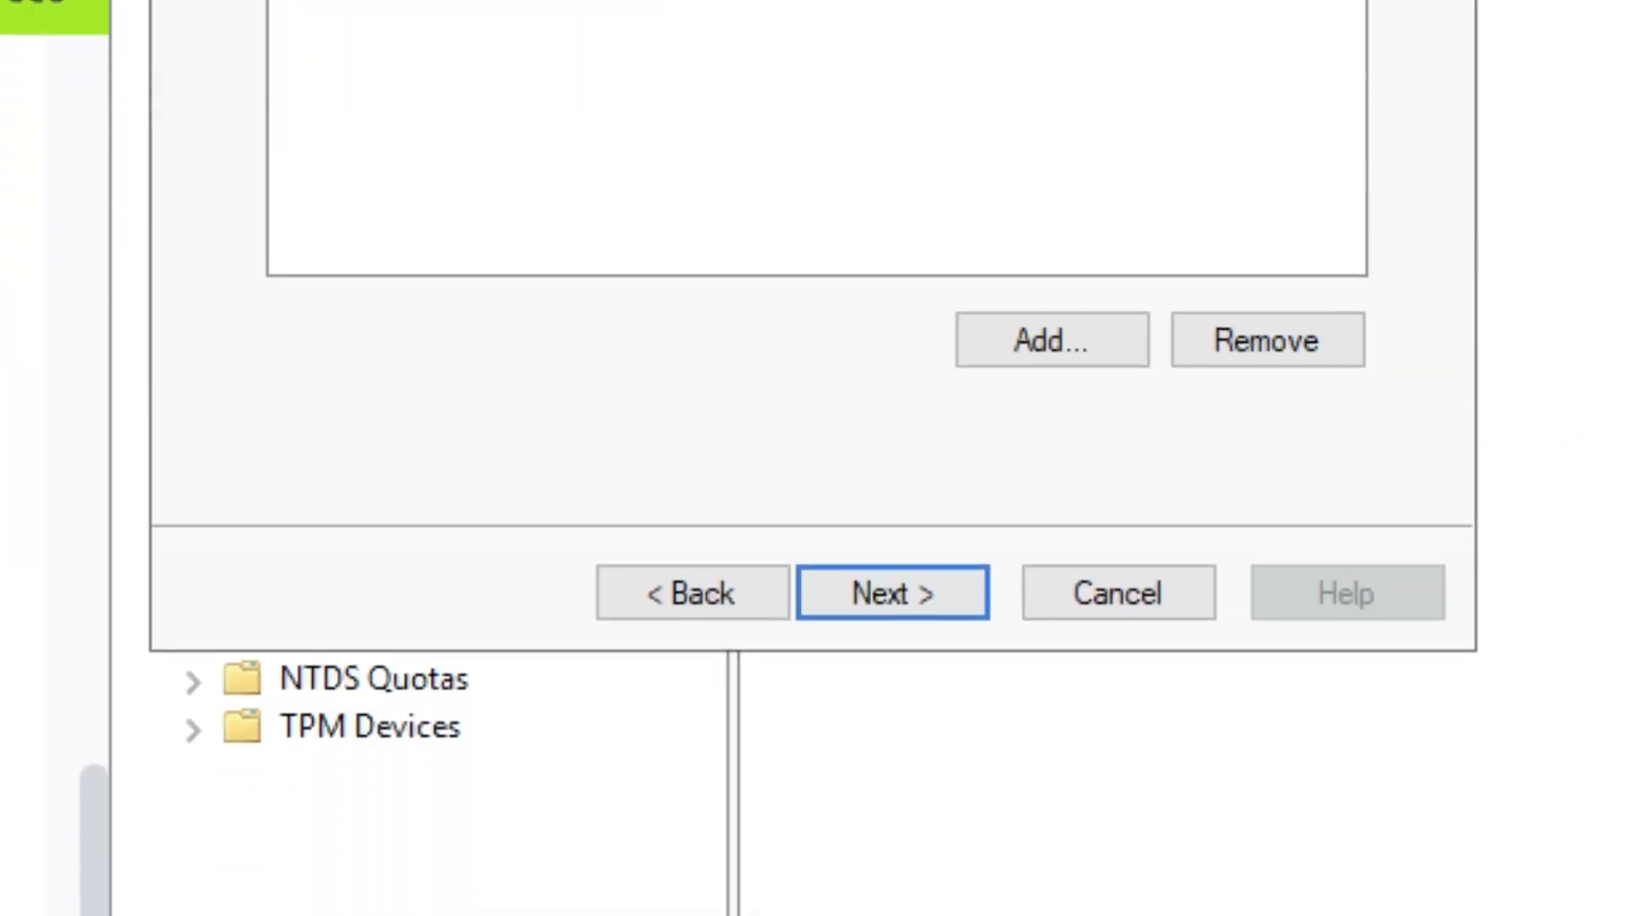
On Tasks to Delegate, tick 'Reset user passwords and force password change at next logon'
click(859, 585)
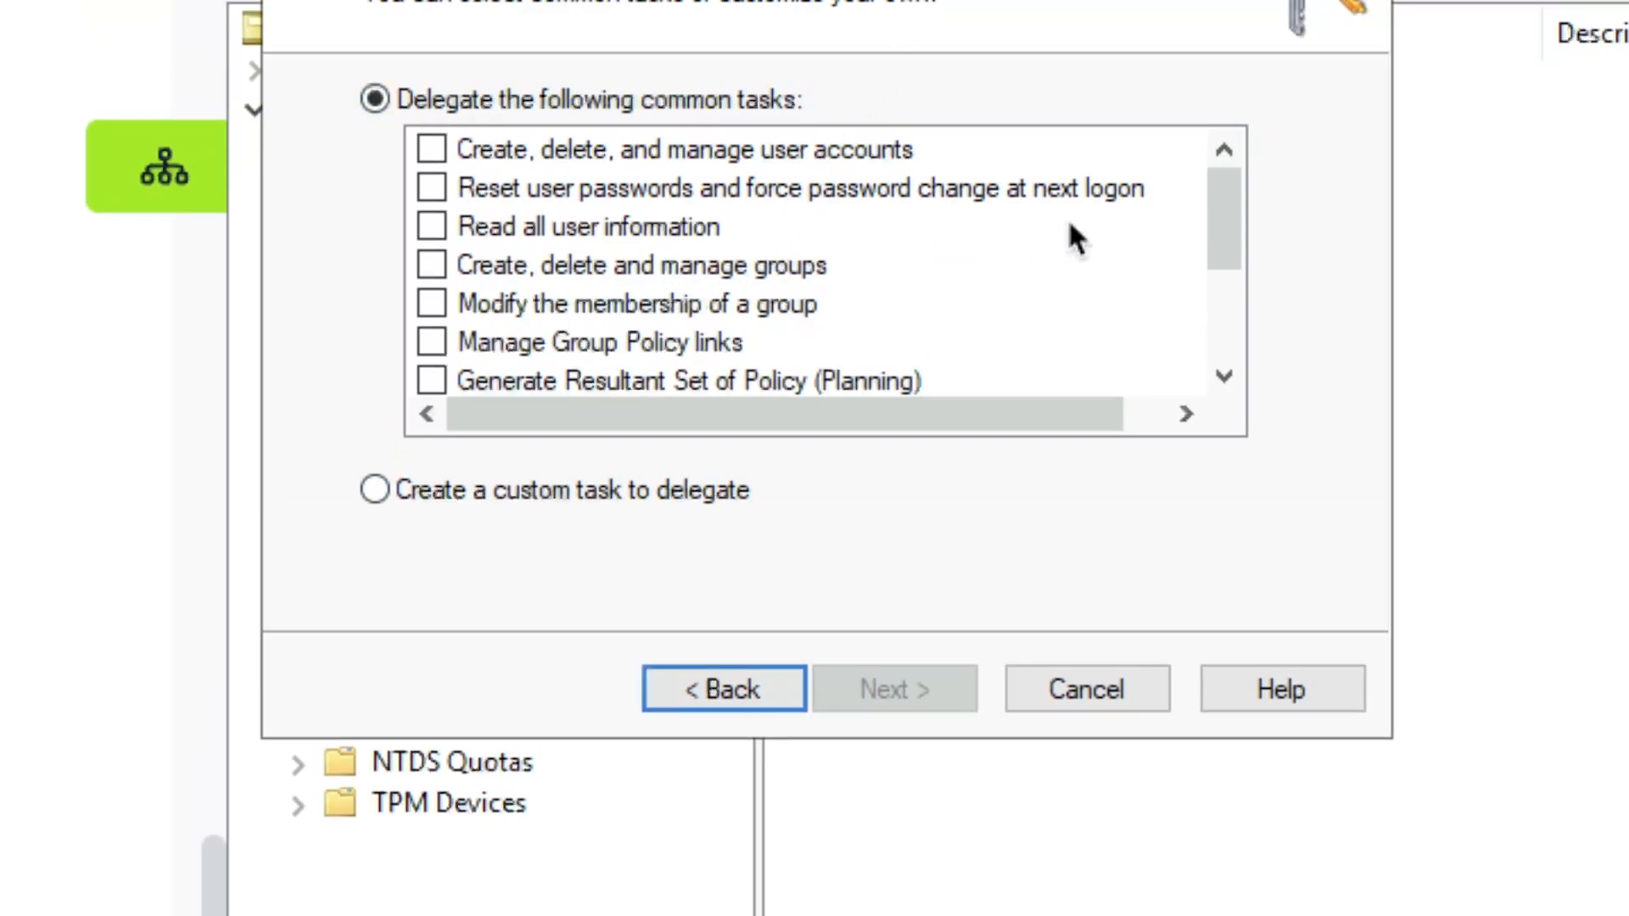
drag(1227, 245, 1225, 339)
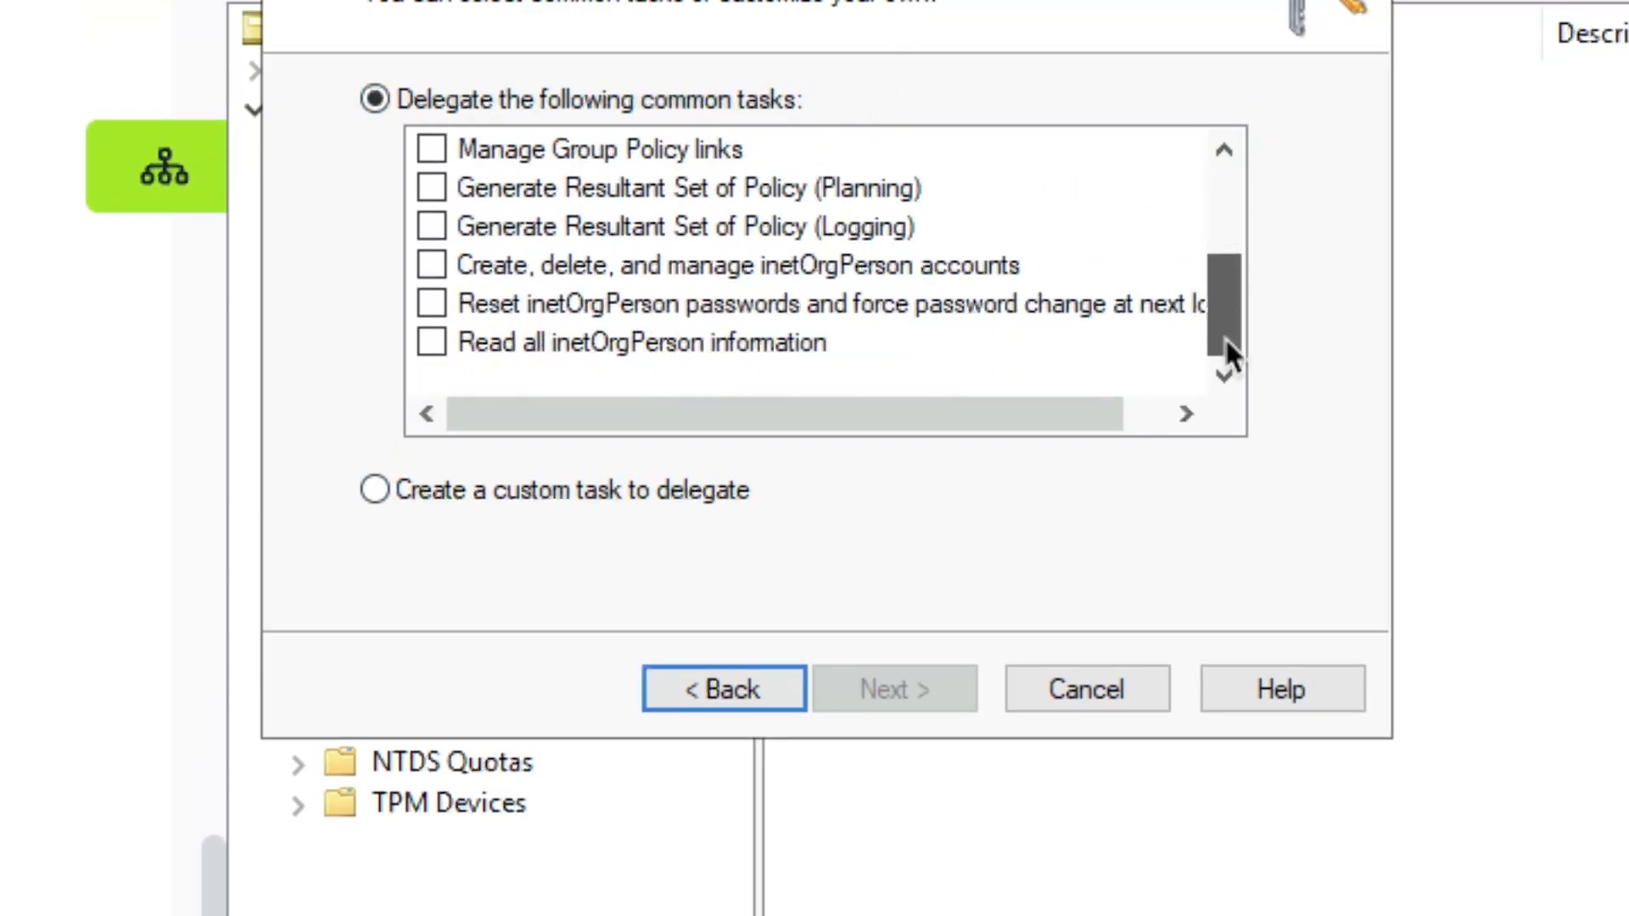
drag(1232, 270, 1222, 135)
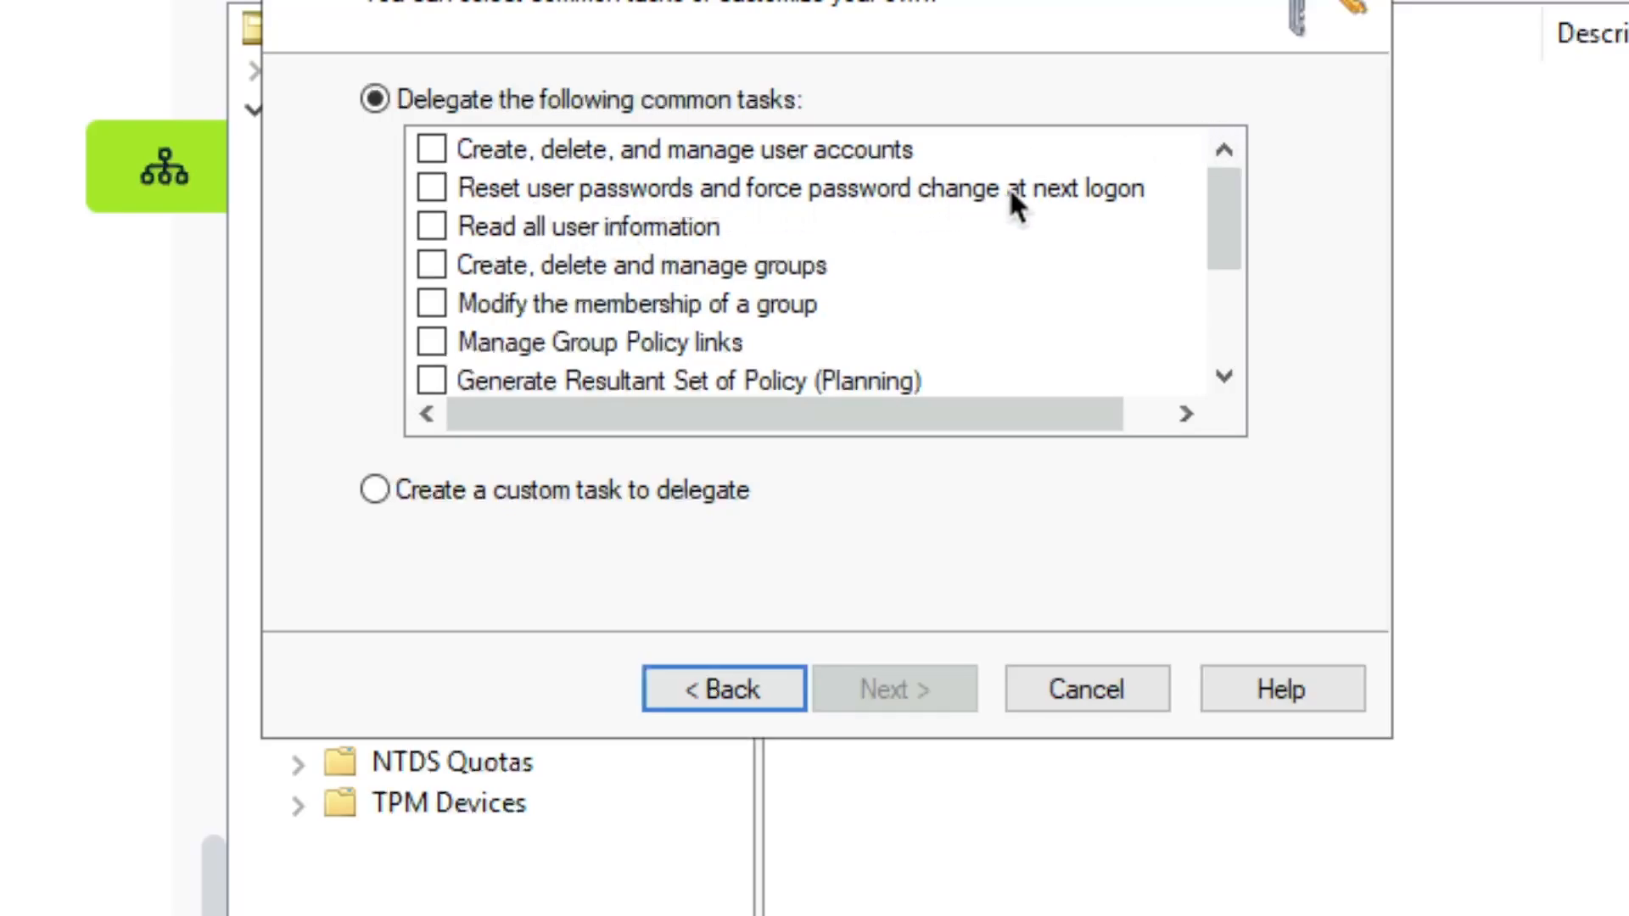
click(435, 189)
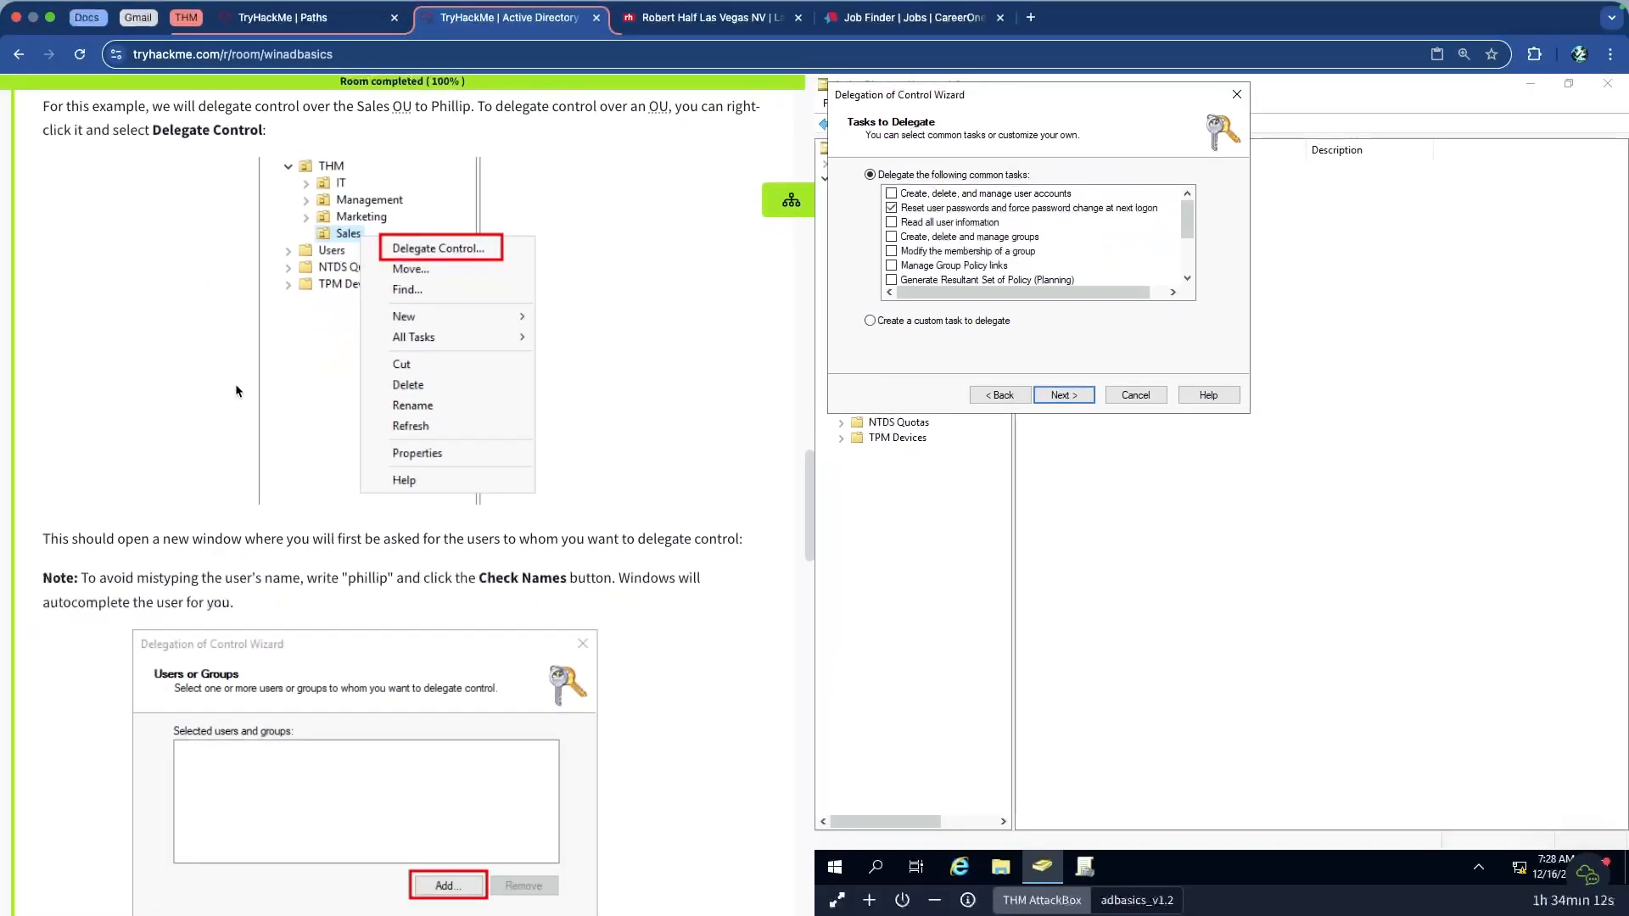
scroll(229, 382, down, 12)
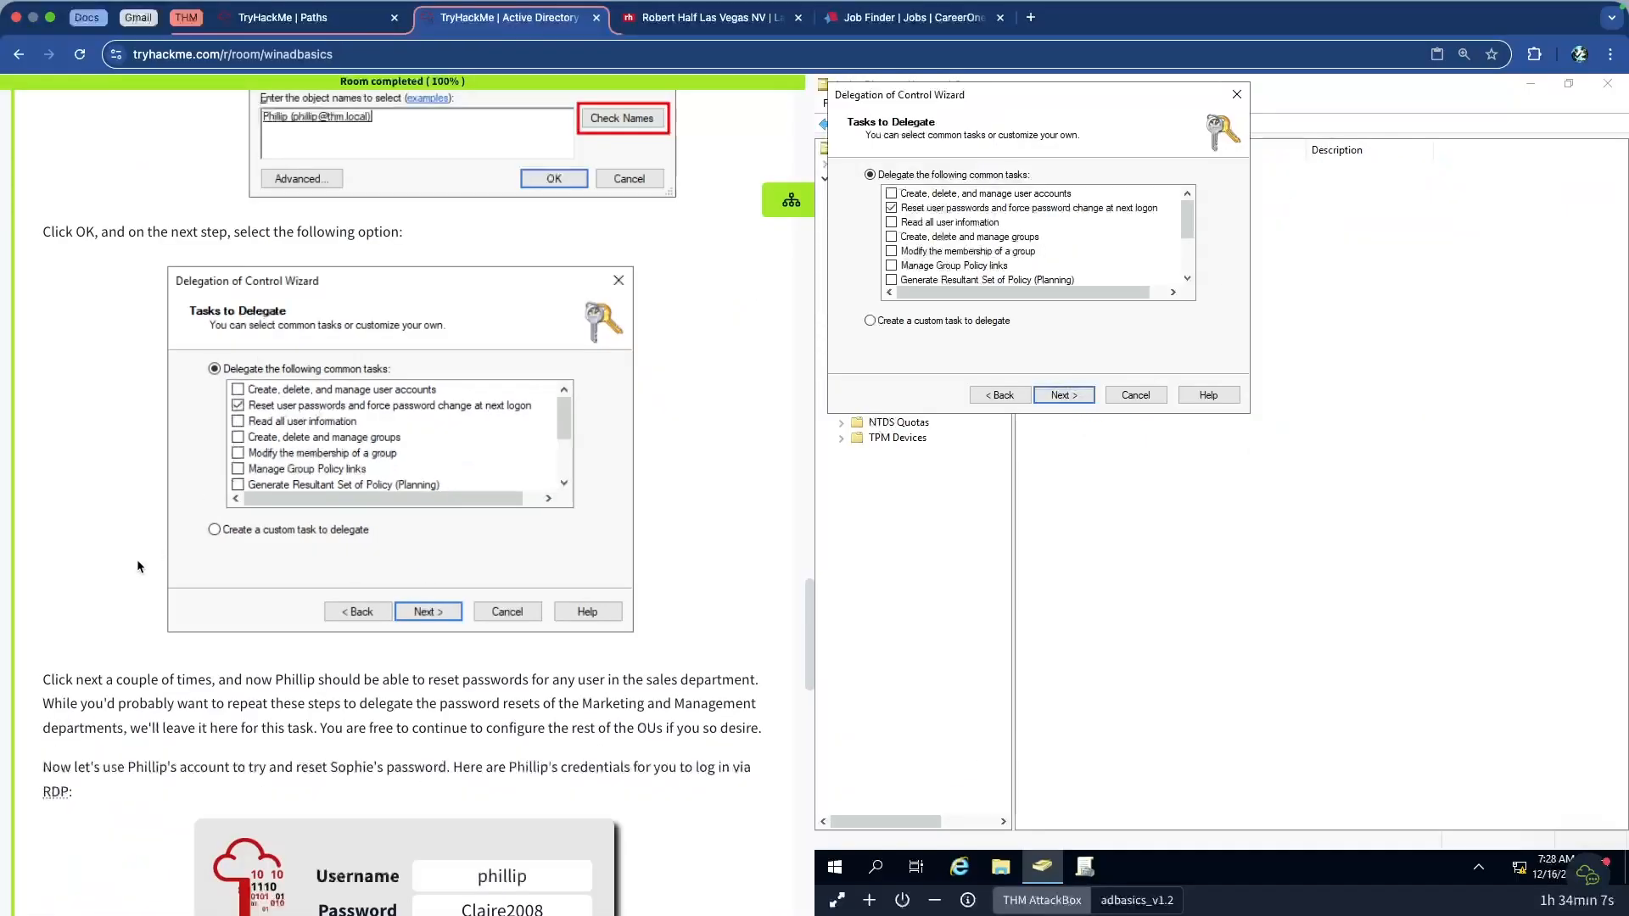
scroll(146, 543, down, 10)
scroll(169, 550, up, 2)
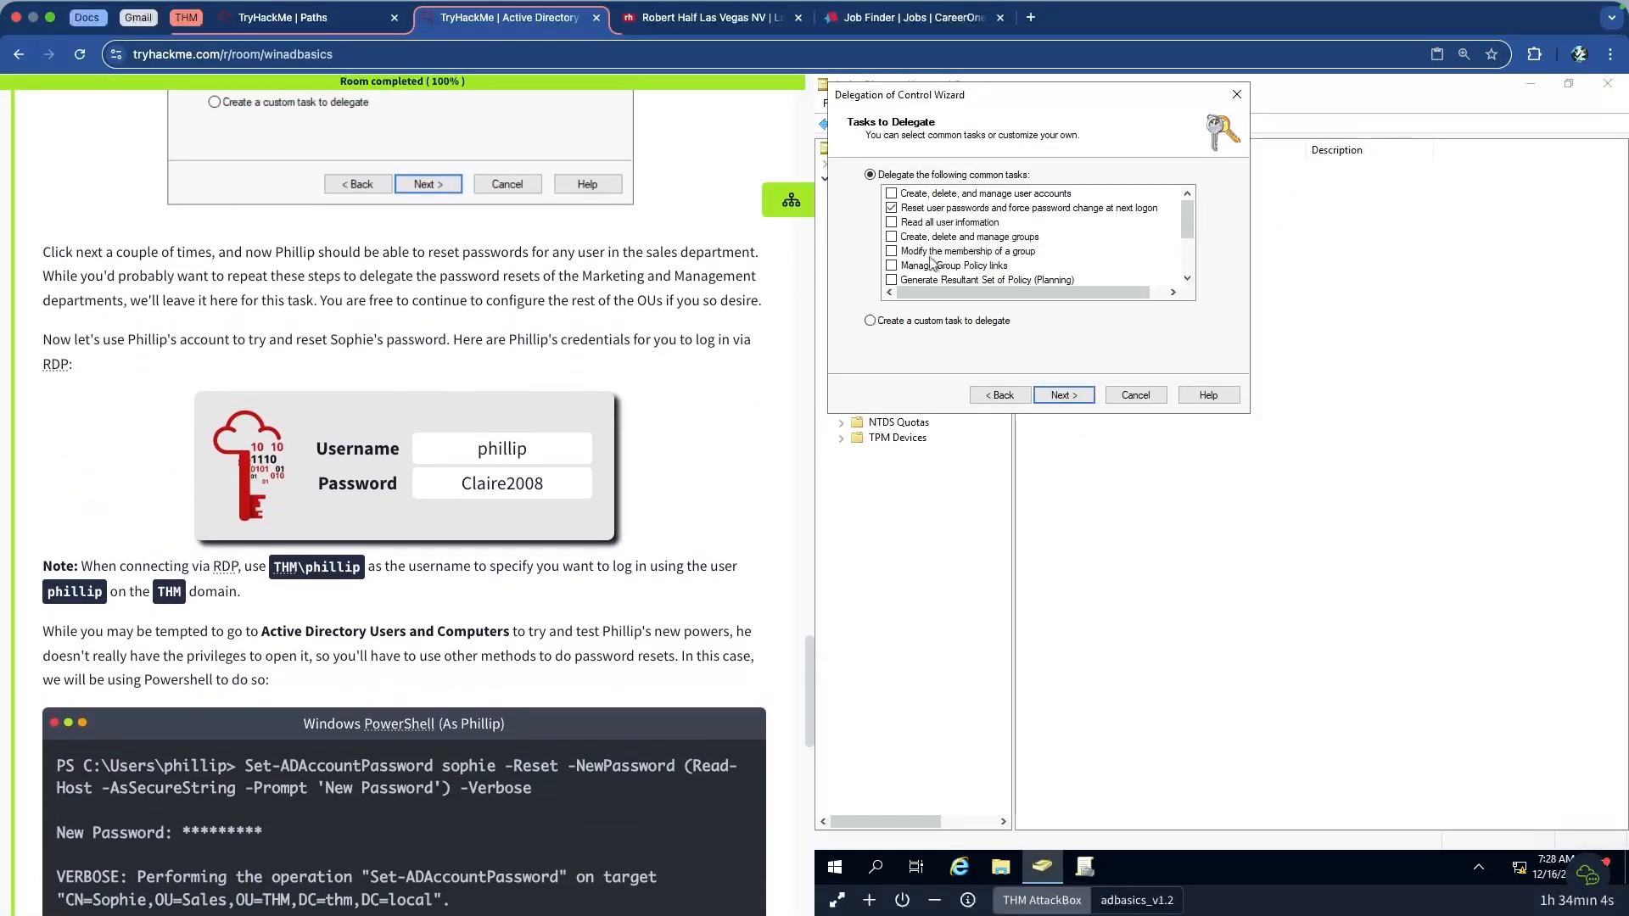
scroll(228, 283, up, 5)
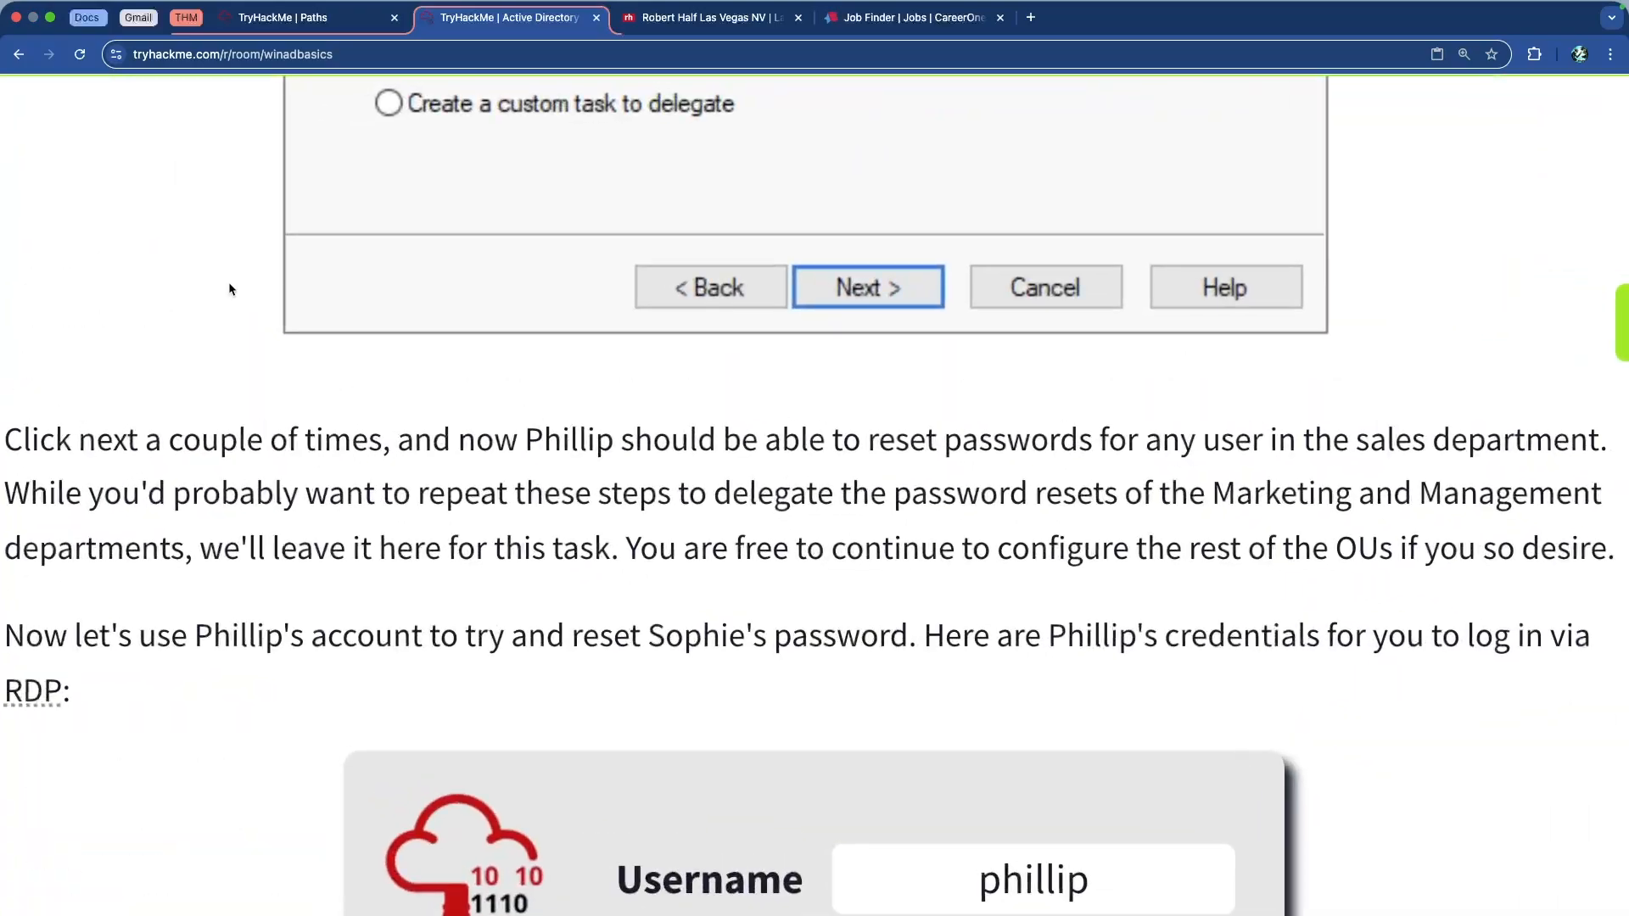
scroll(228, 282, down, 2)
scroll(444, 246, down, 1)
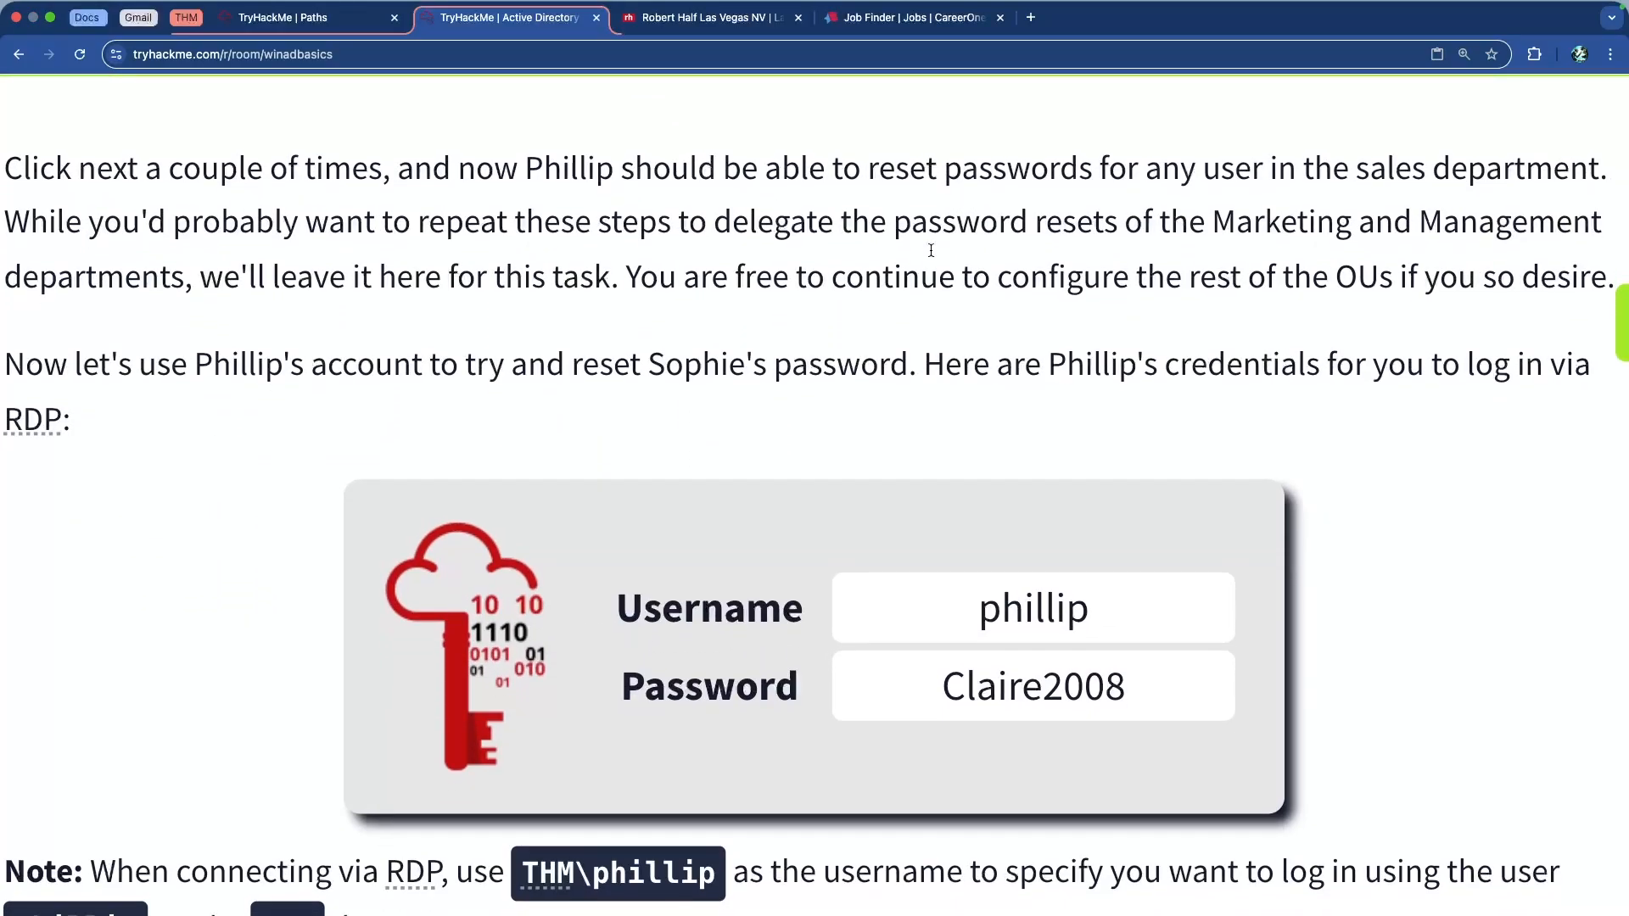
scroll(921, 246, down, 1)
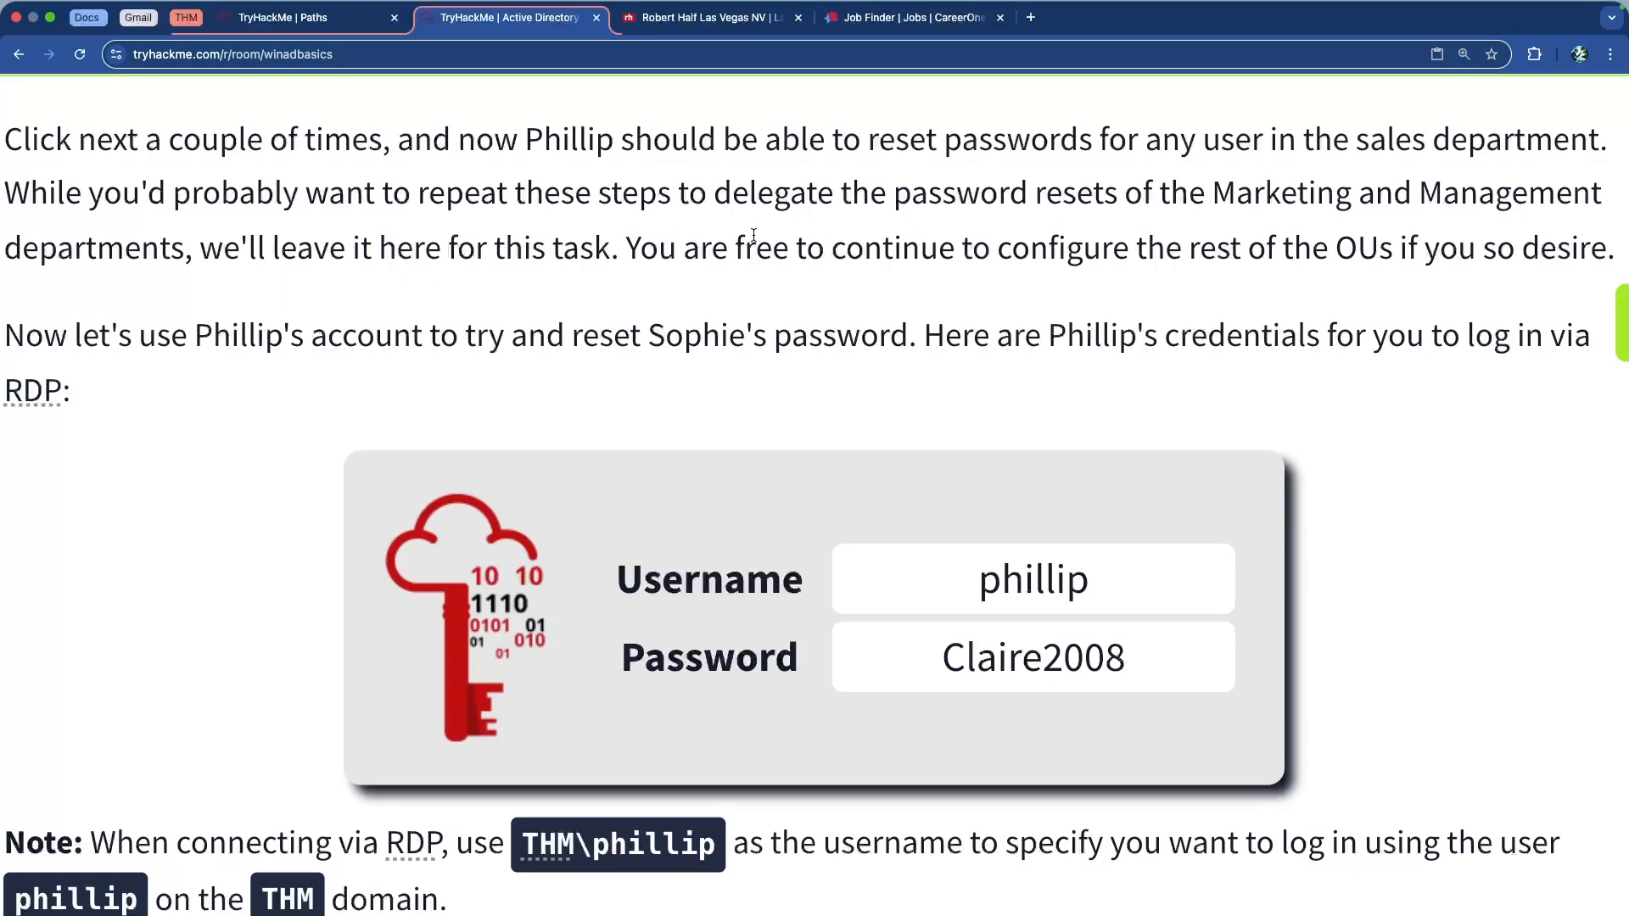
scroll(968, 250, down, 3)
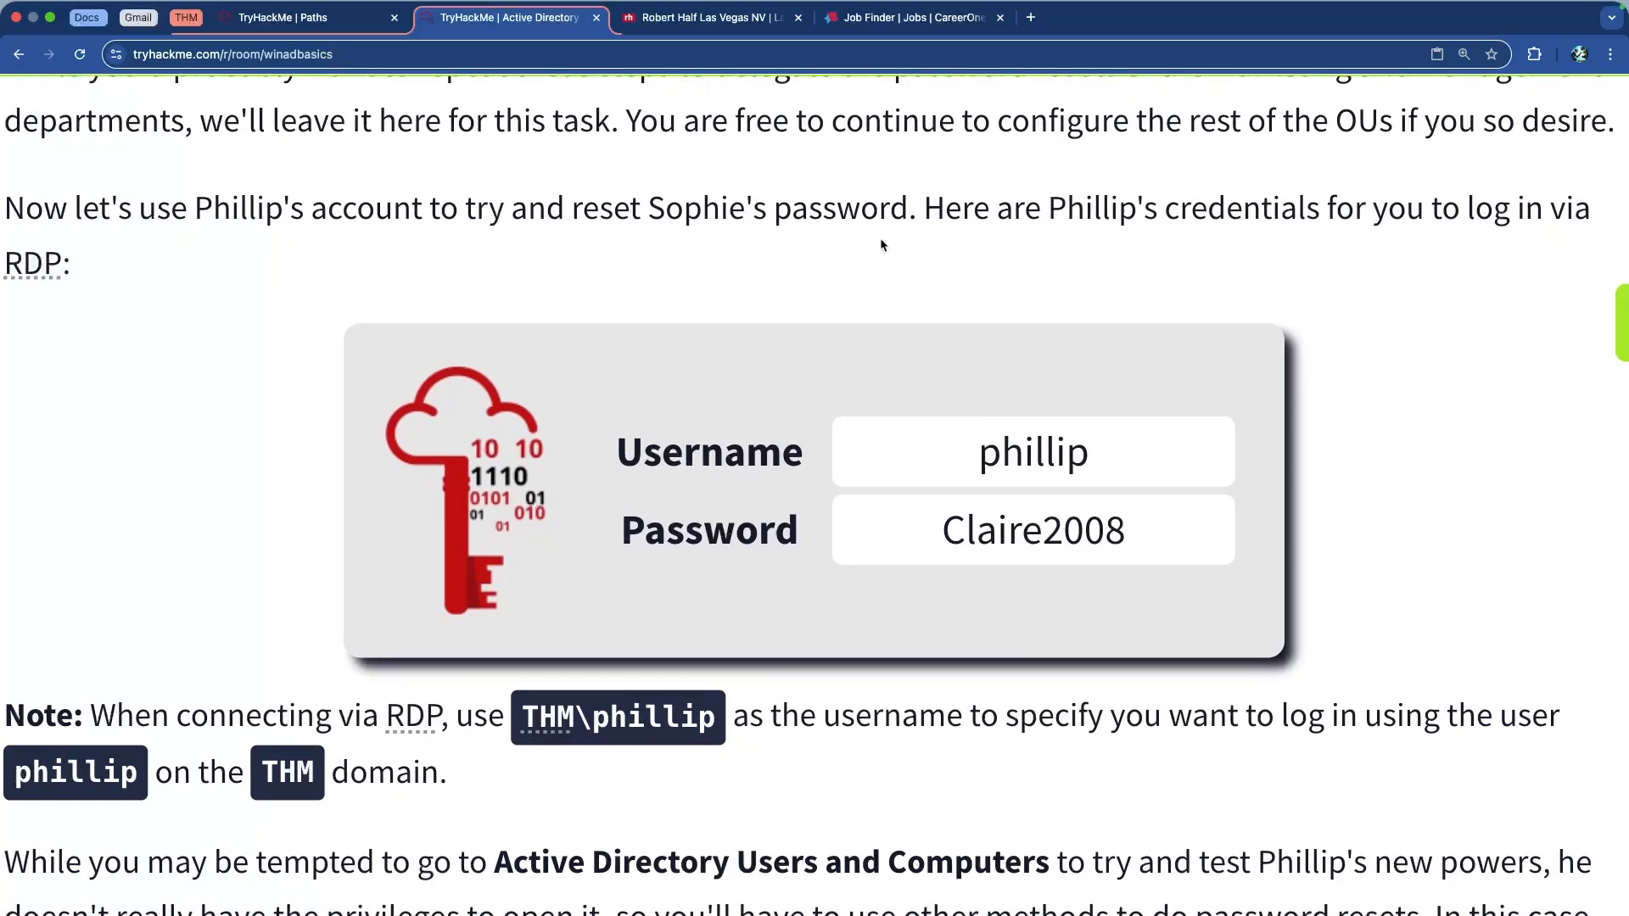
drag(135, 219, 878, 219)
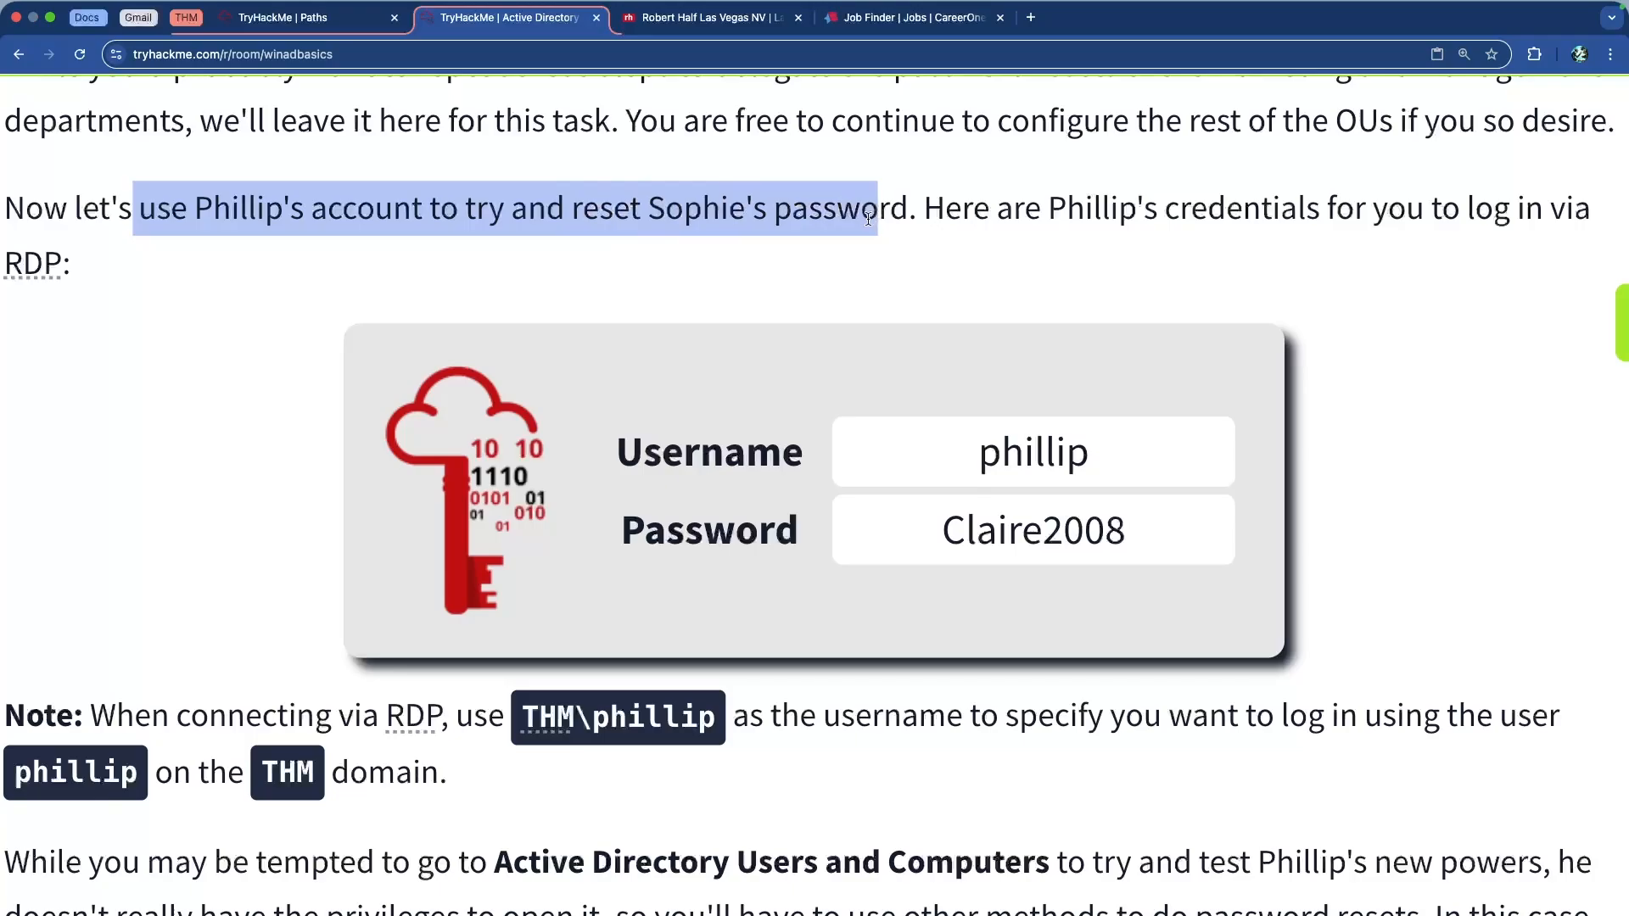
click(878, 214)
drag(1027, 210, 696, 198)
click(696, 197)
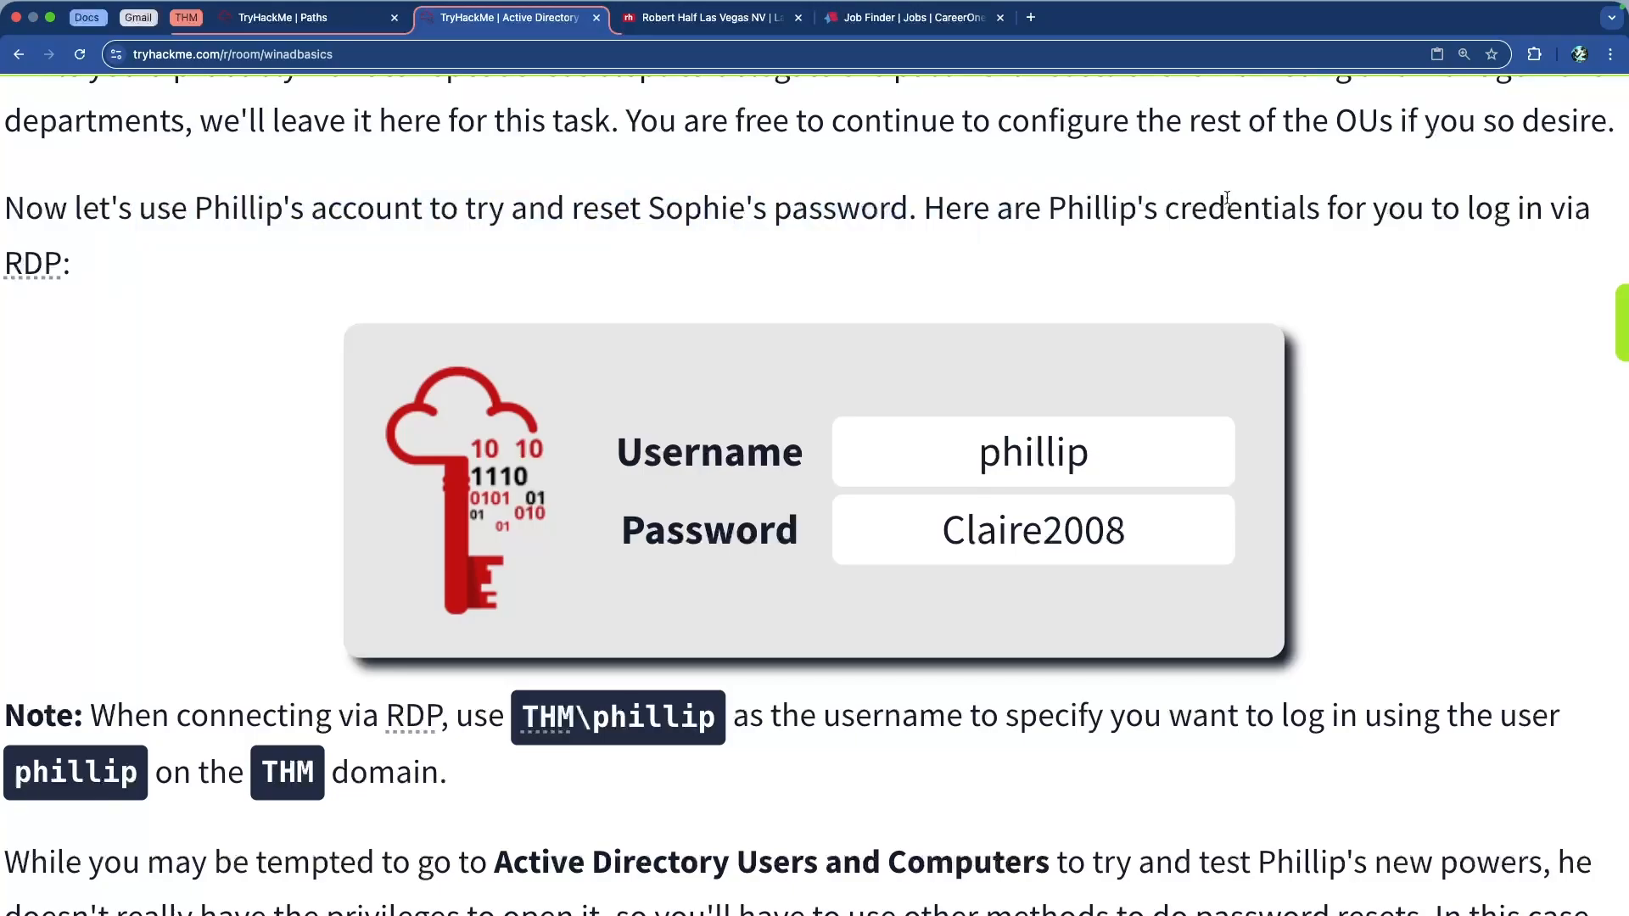
scroll(695, 239, down, 3)
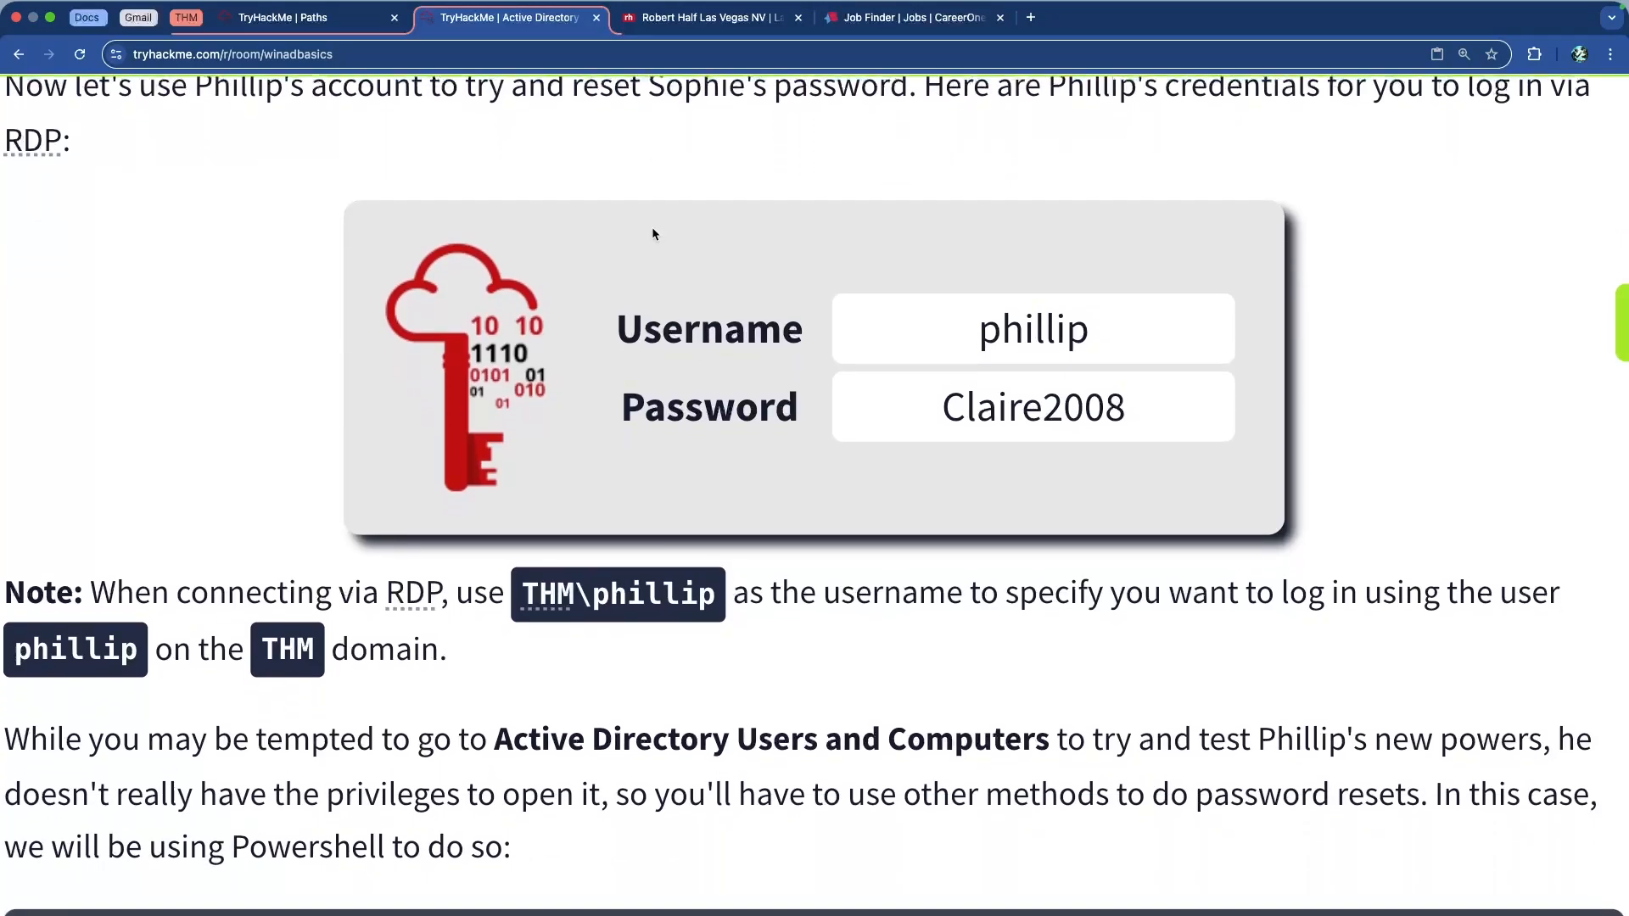
scroll(655, 246, up, 1)
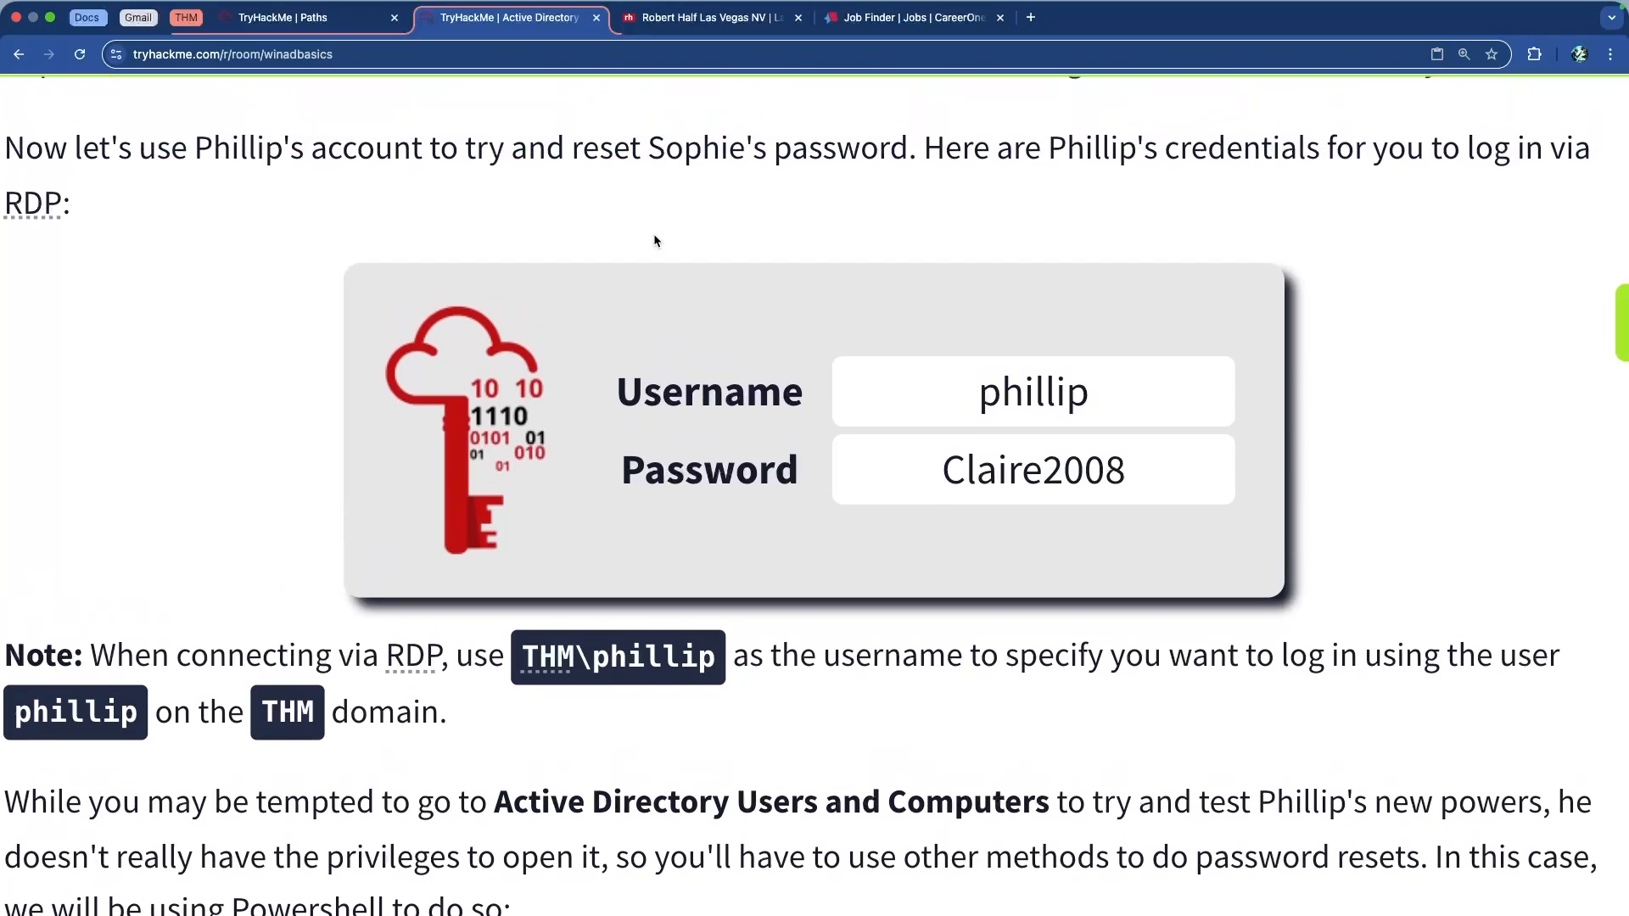
scroll(654, 240, down, 10)
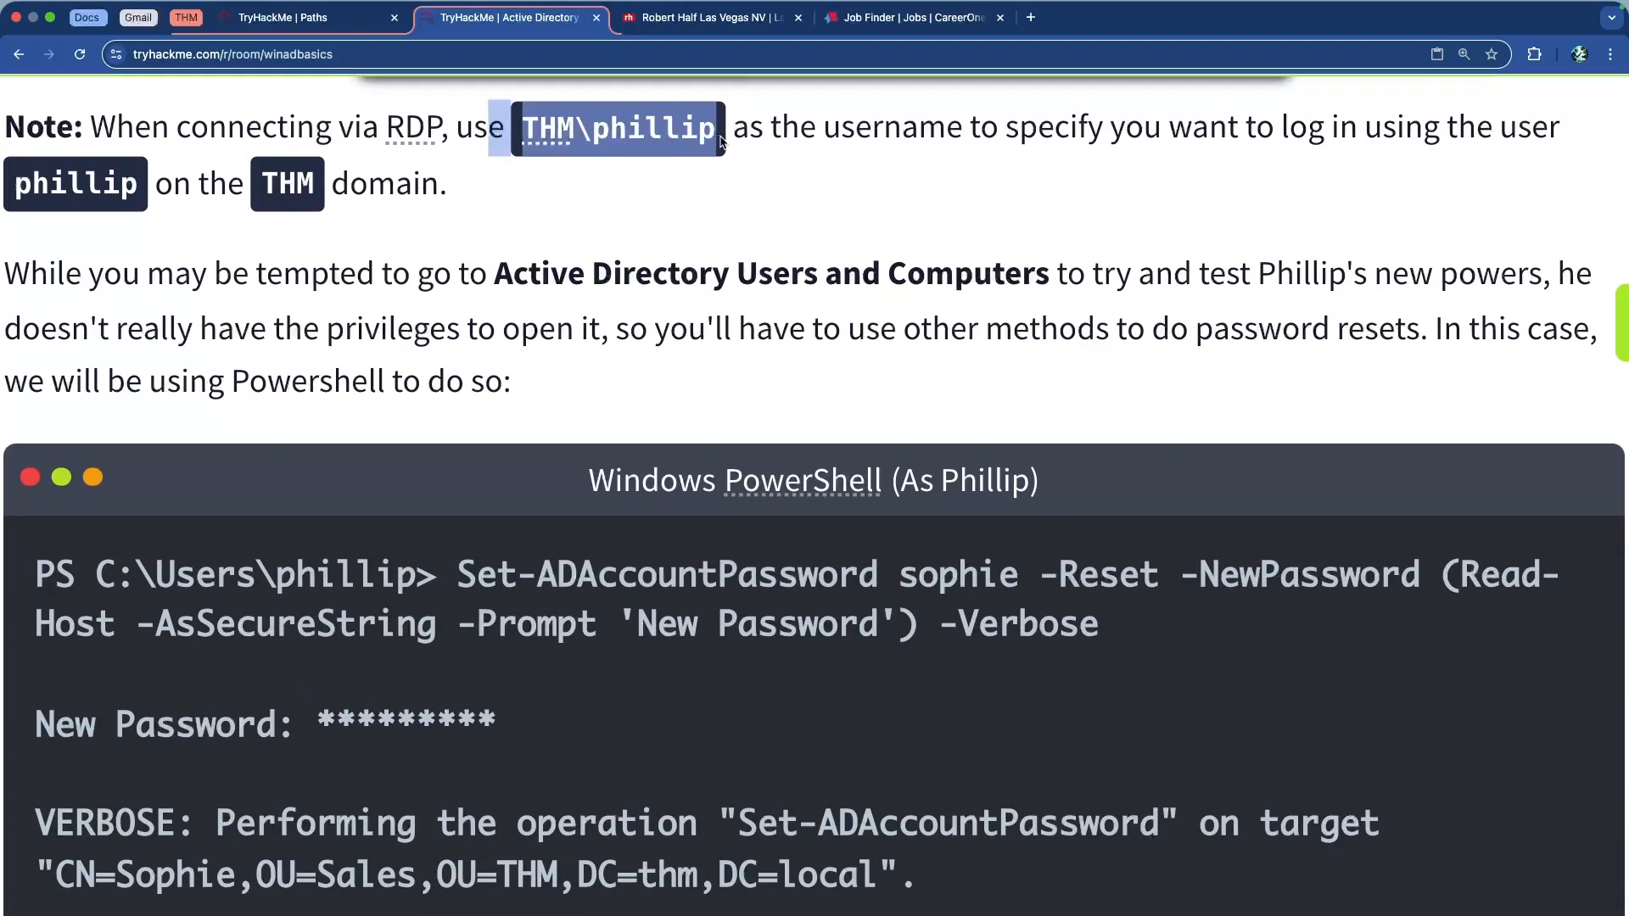
scroll(620, 182, down, 3)
scroll(622, 183, down, 1)
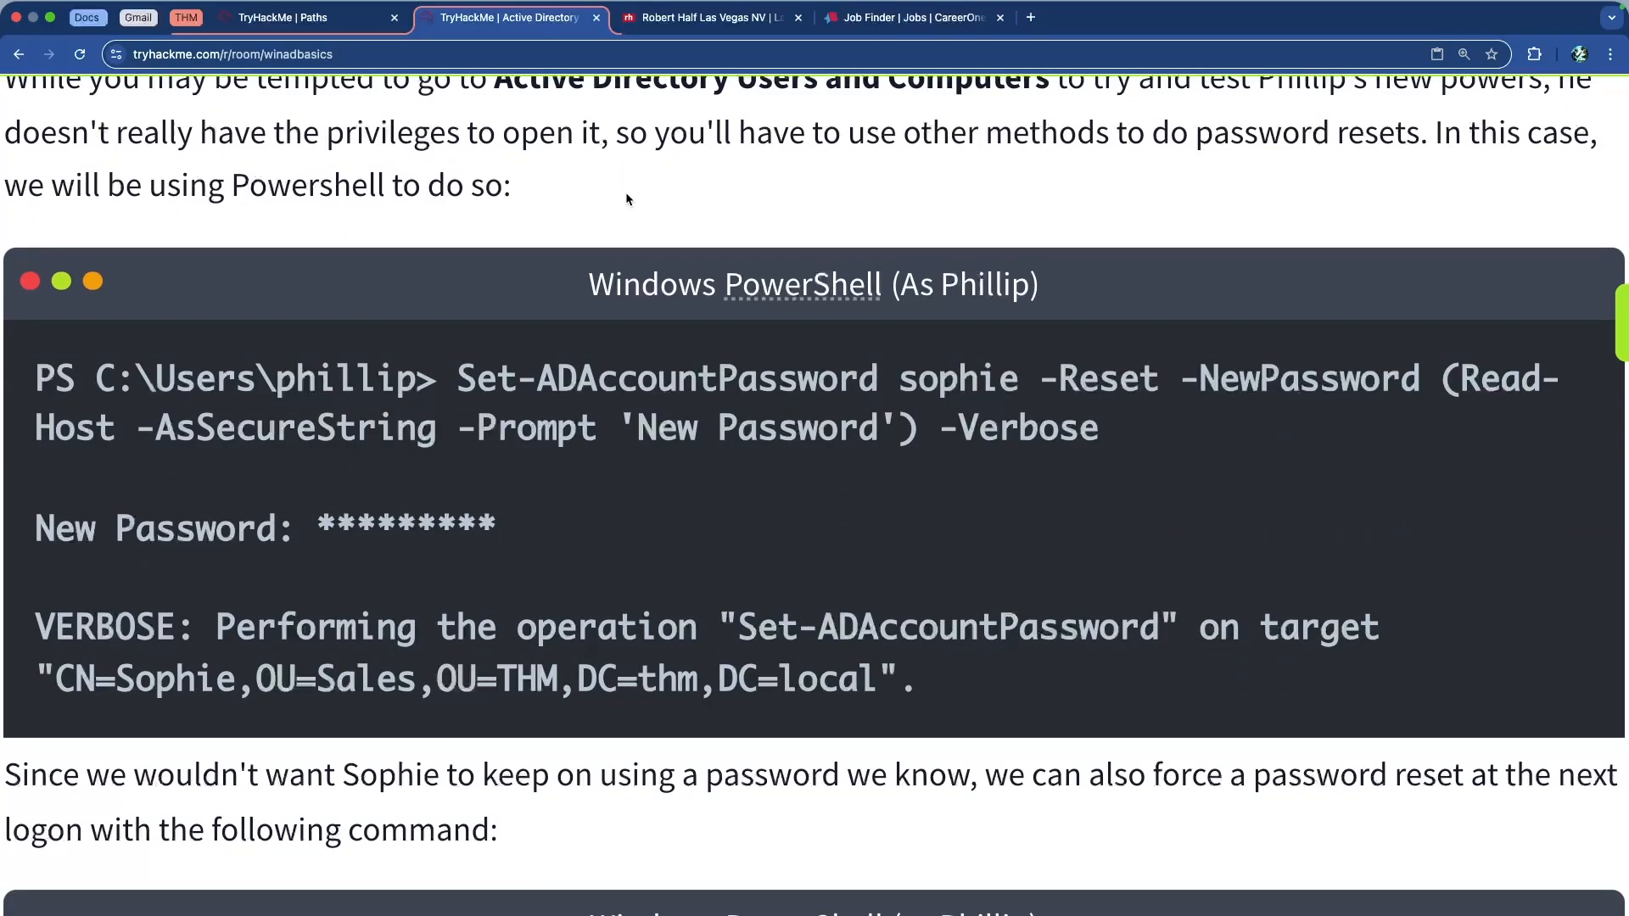
drag(602, 283, 1073, 297)
click(571, 379)
drag(462, 379, 1000, 688)
click(1000, 688)
scroll(798, 567, down, 5)
scroll(798, 568, down, 6)
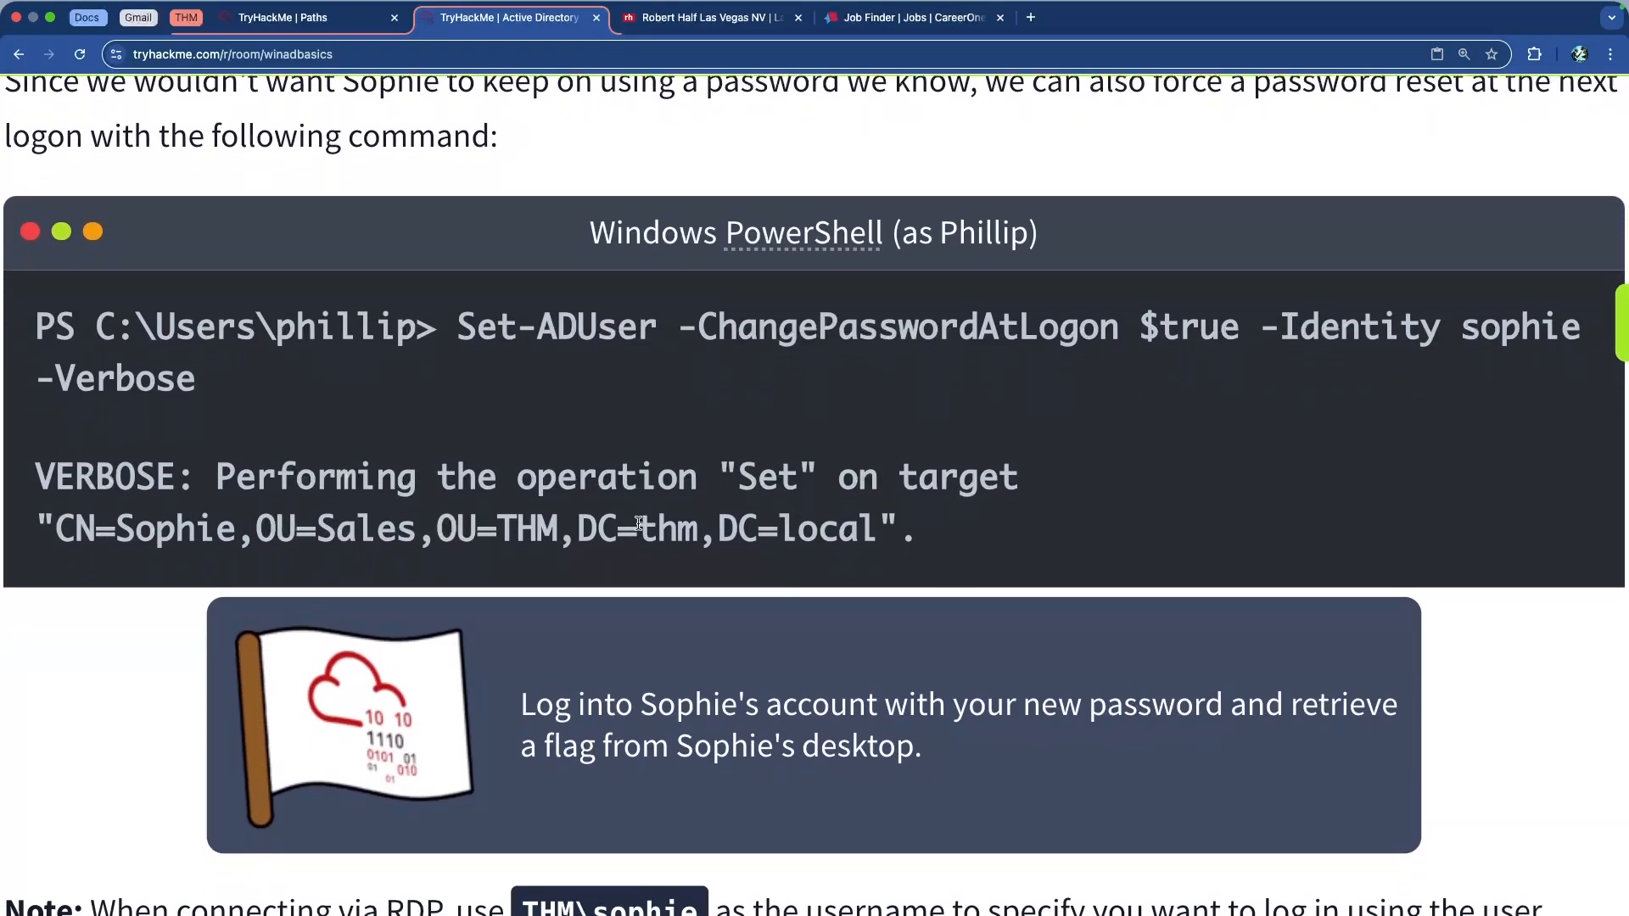
scroll(638, 525, down, 7)
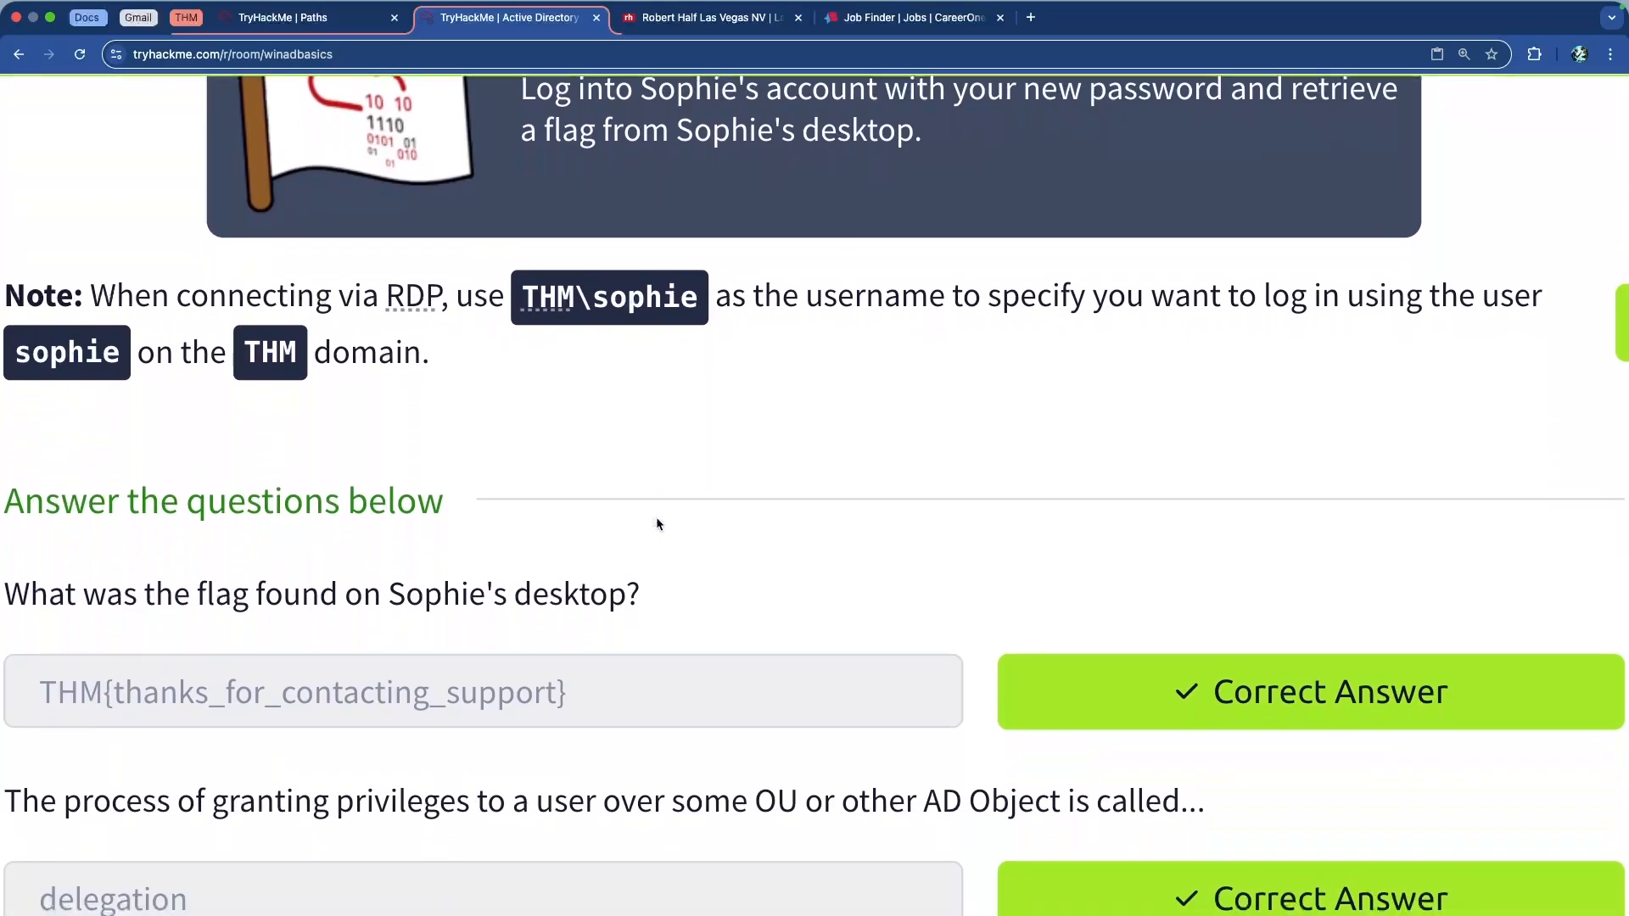
scroll(657, 523, down, 1)
drag(276, 282, 864, 287)
click(840, 291)
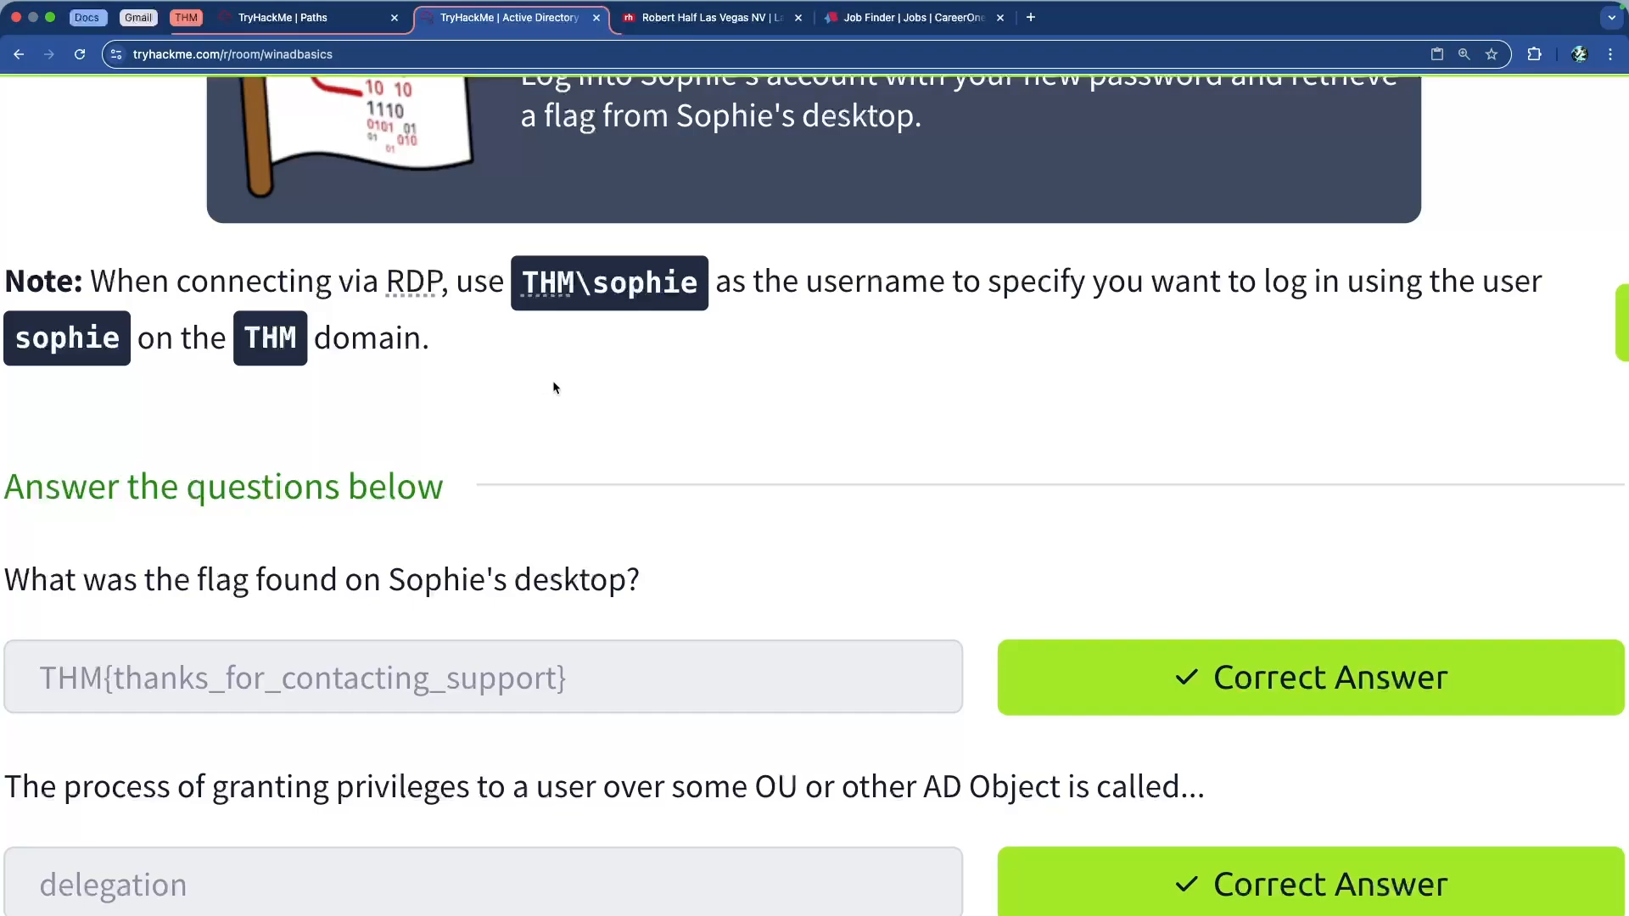
Finish the Delegation of Control Wizard for the Sales OU
ctrl+scroll(661, 375, down, 5)
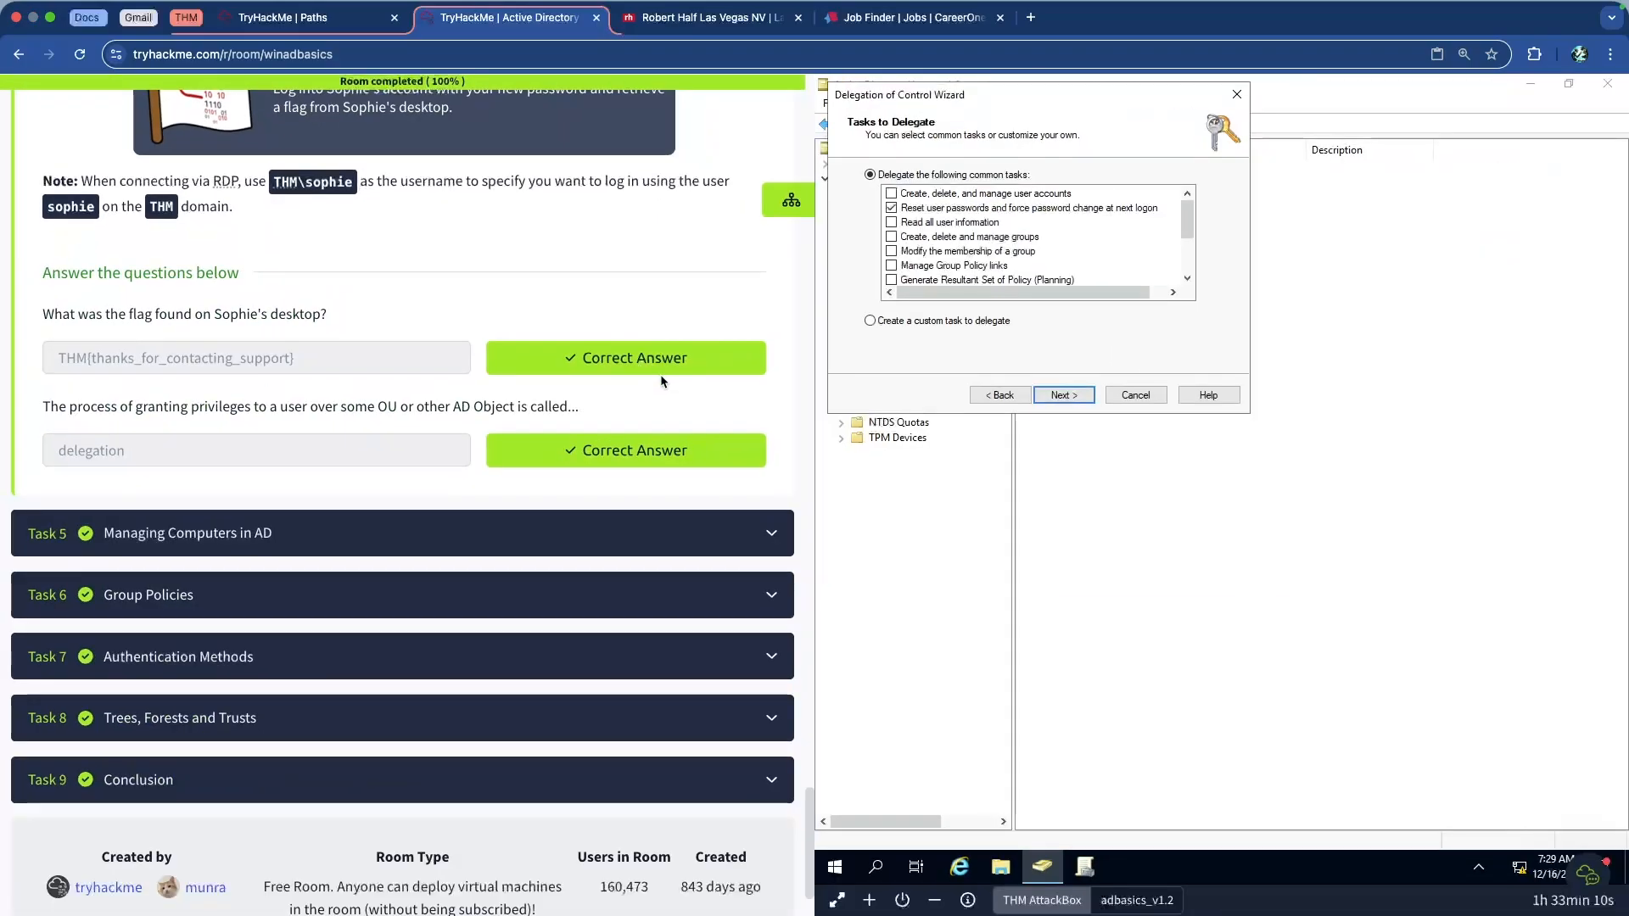
scroll(660, 375, up, 5)
click(1070, 401)
click(1076, 399)
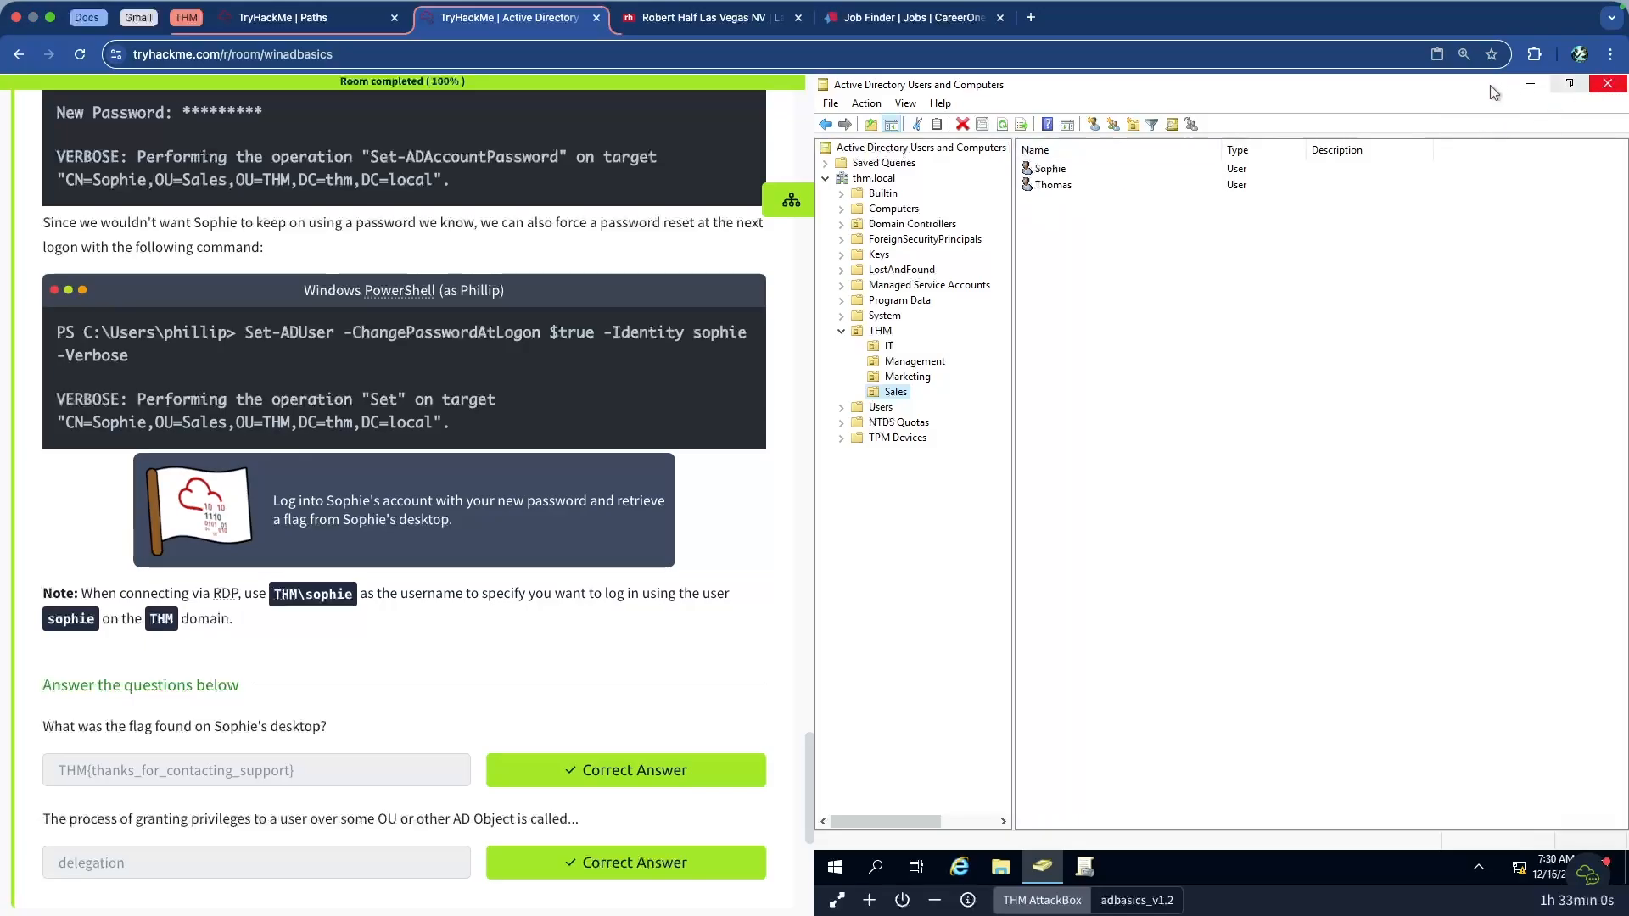
Minimize Active Directory Users and Computers and switch to the THM AttackBox
click(1532, 88)
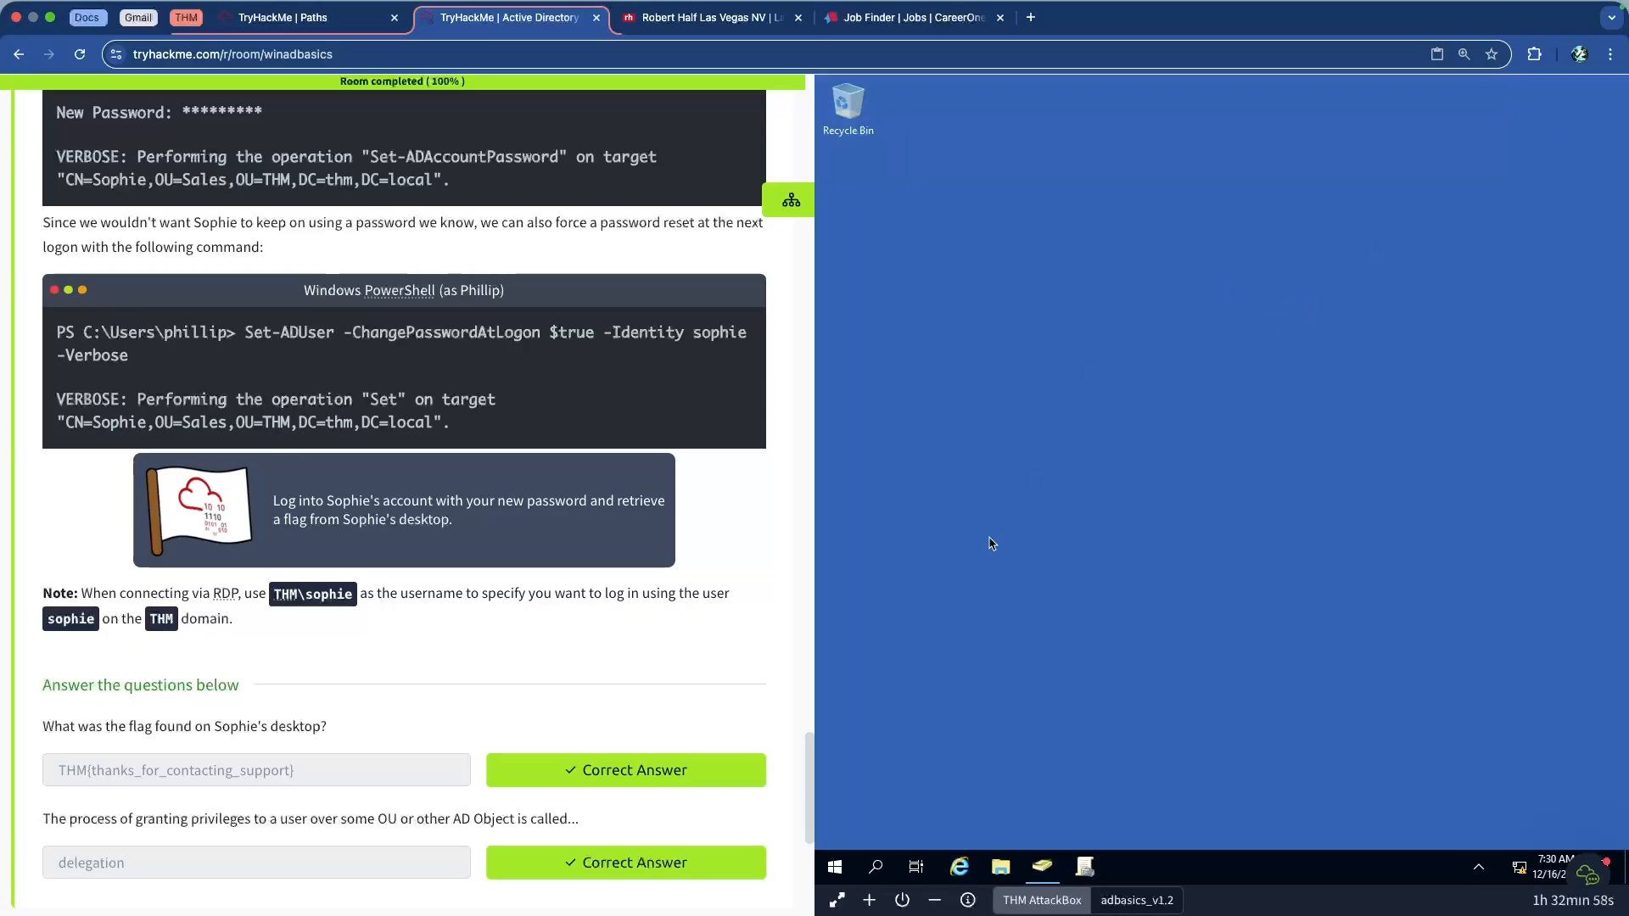
click(1061, 906)
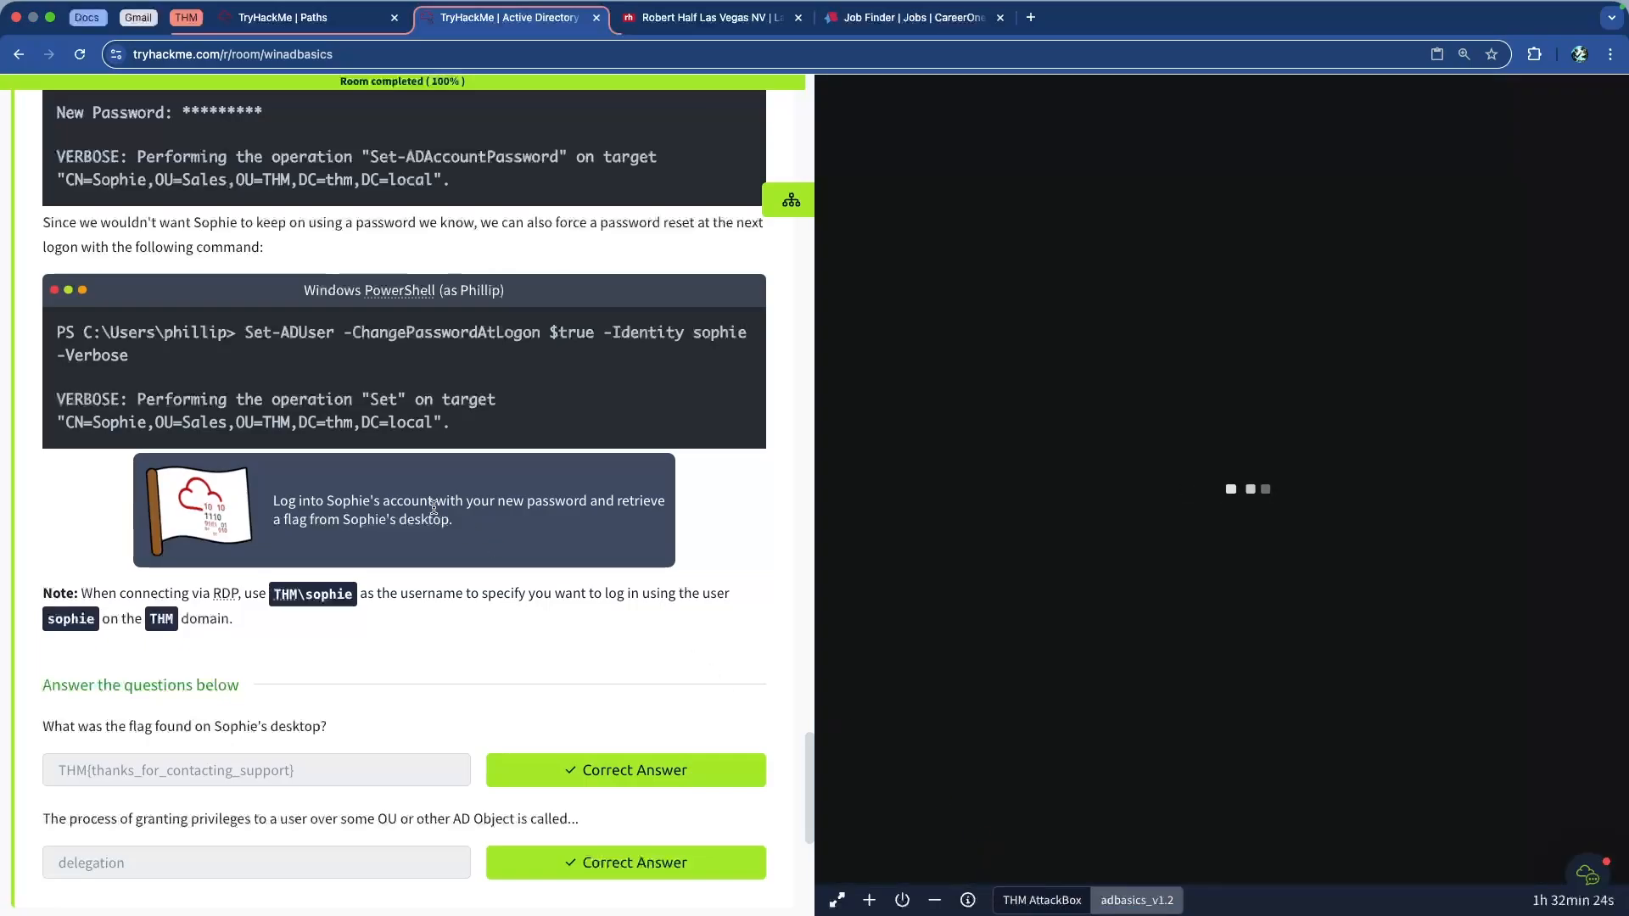
scroll(434, 507, up, 8)
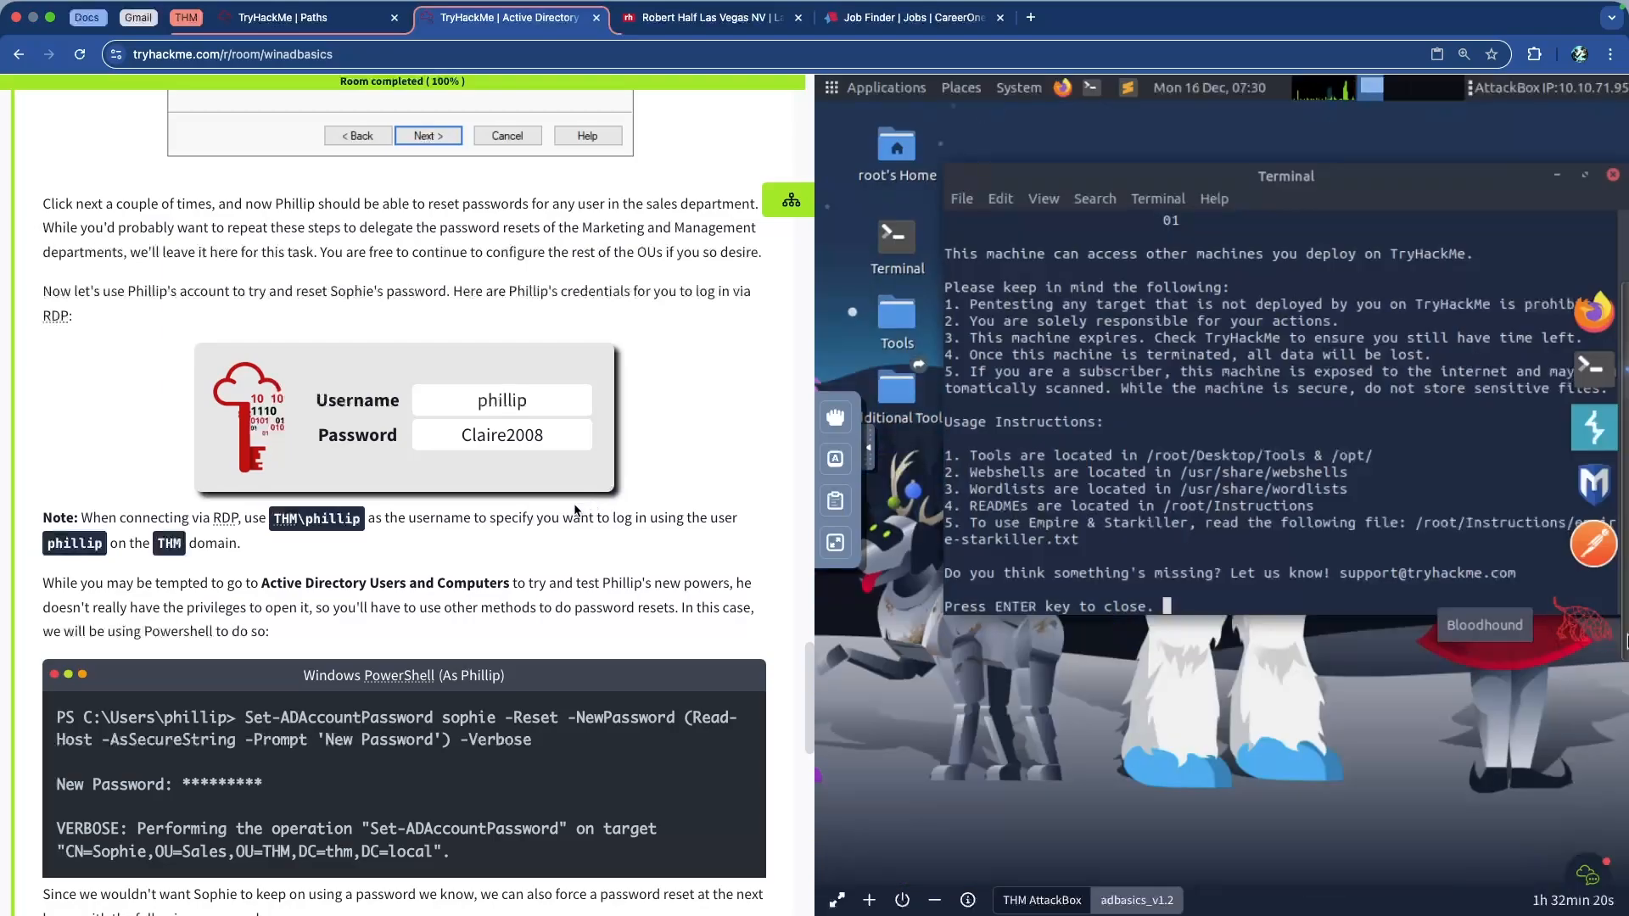
Replace the welcome terminal with a new Terminal and type 'xfreerdp' with '/u:THM\'
click(1613, 176)
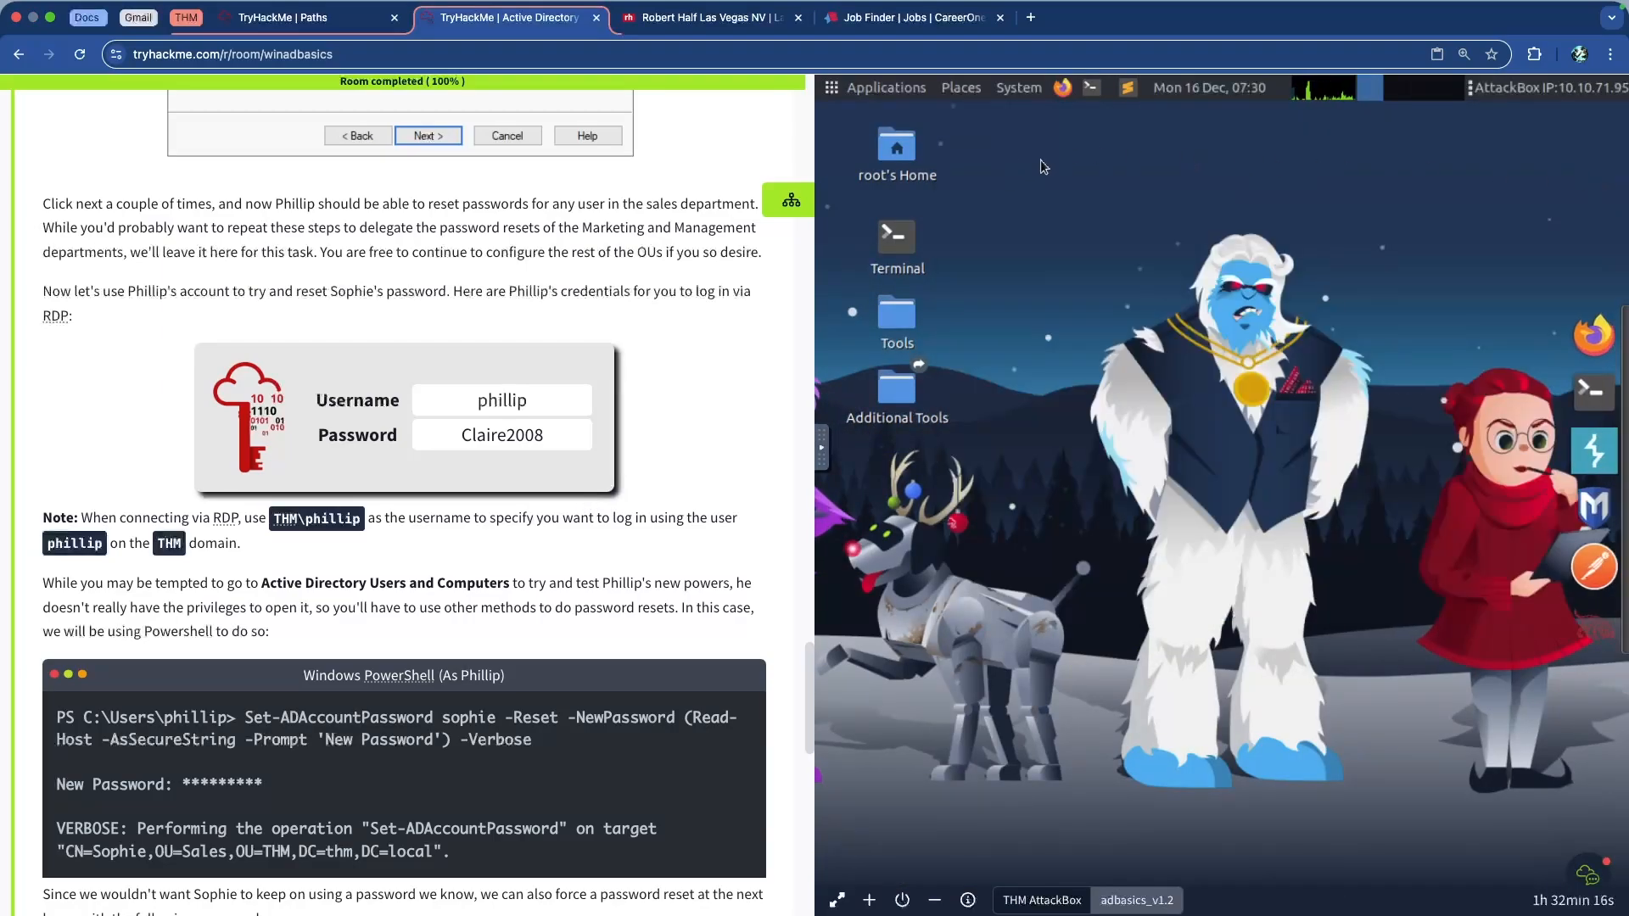
click(1091, 89)
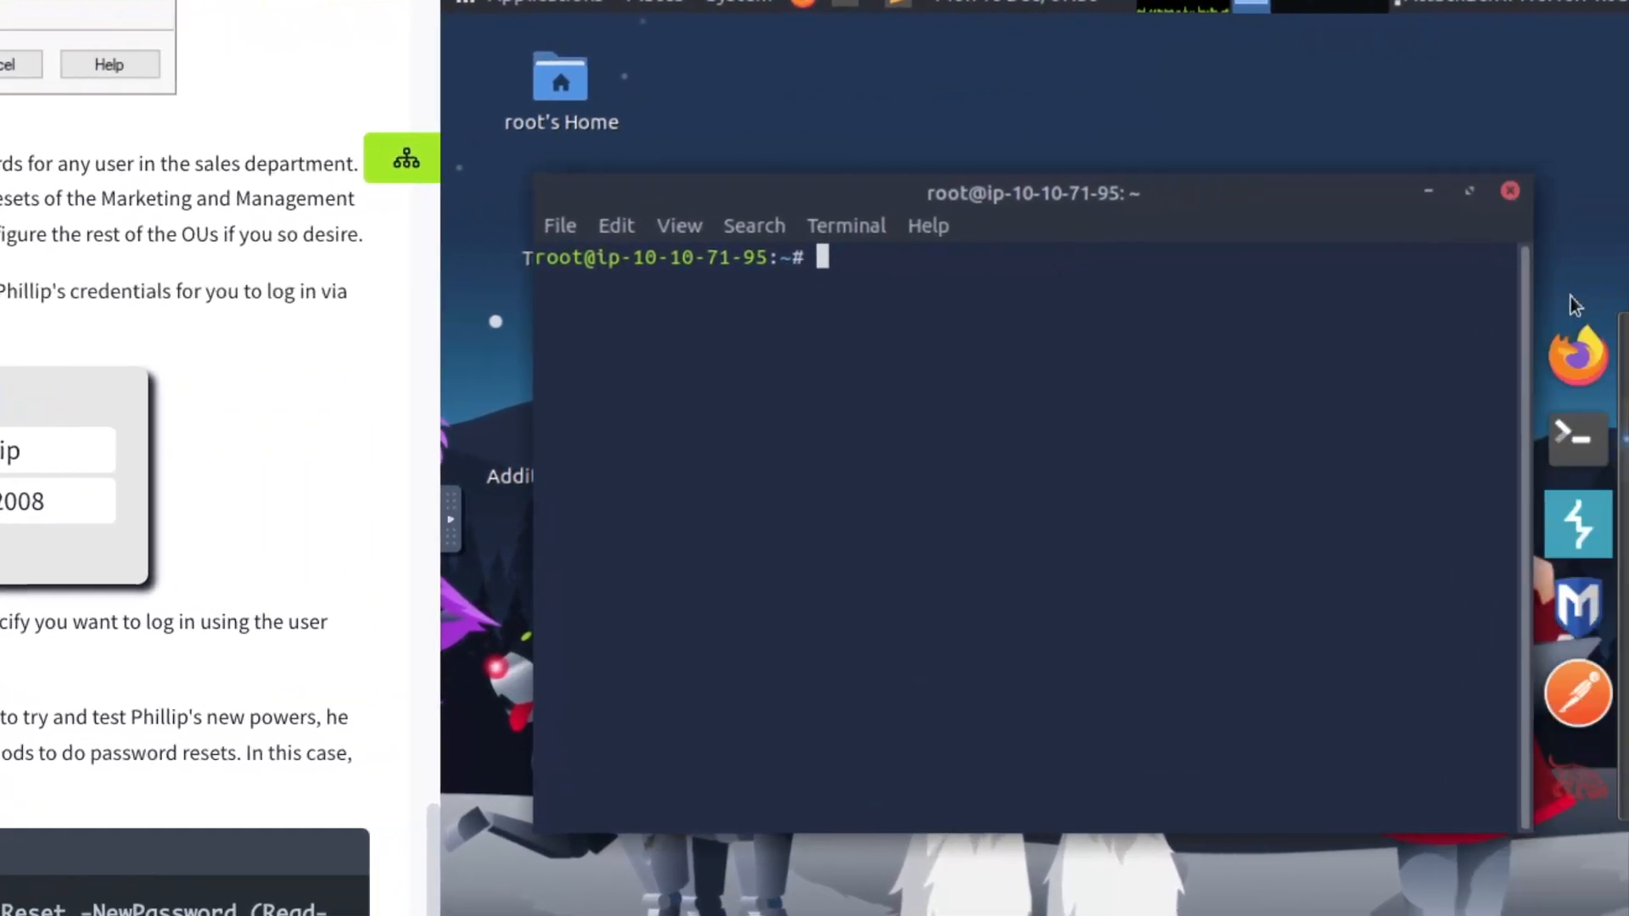
text(xfreerdp)
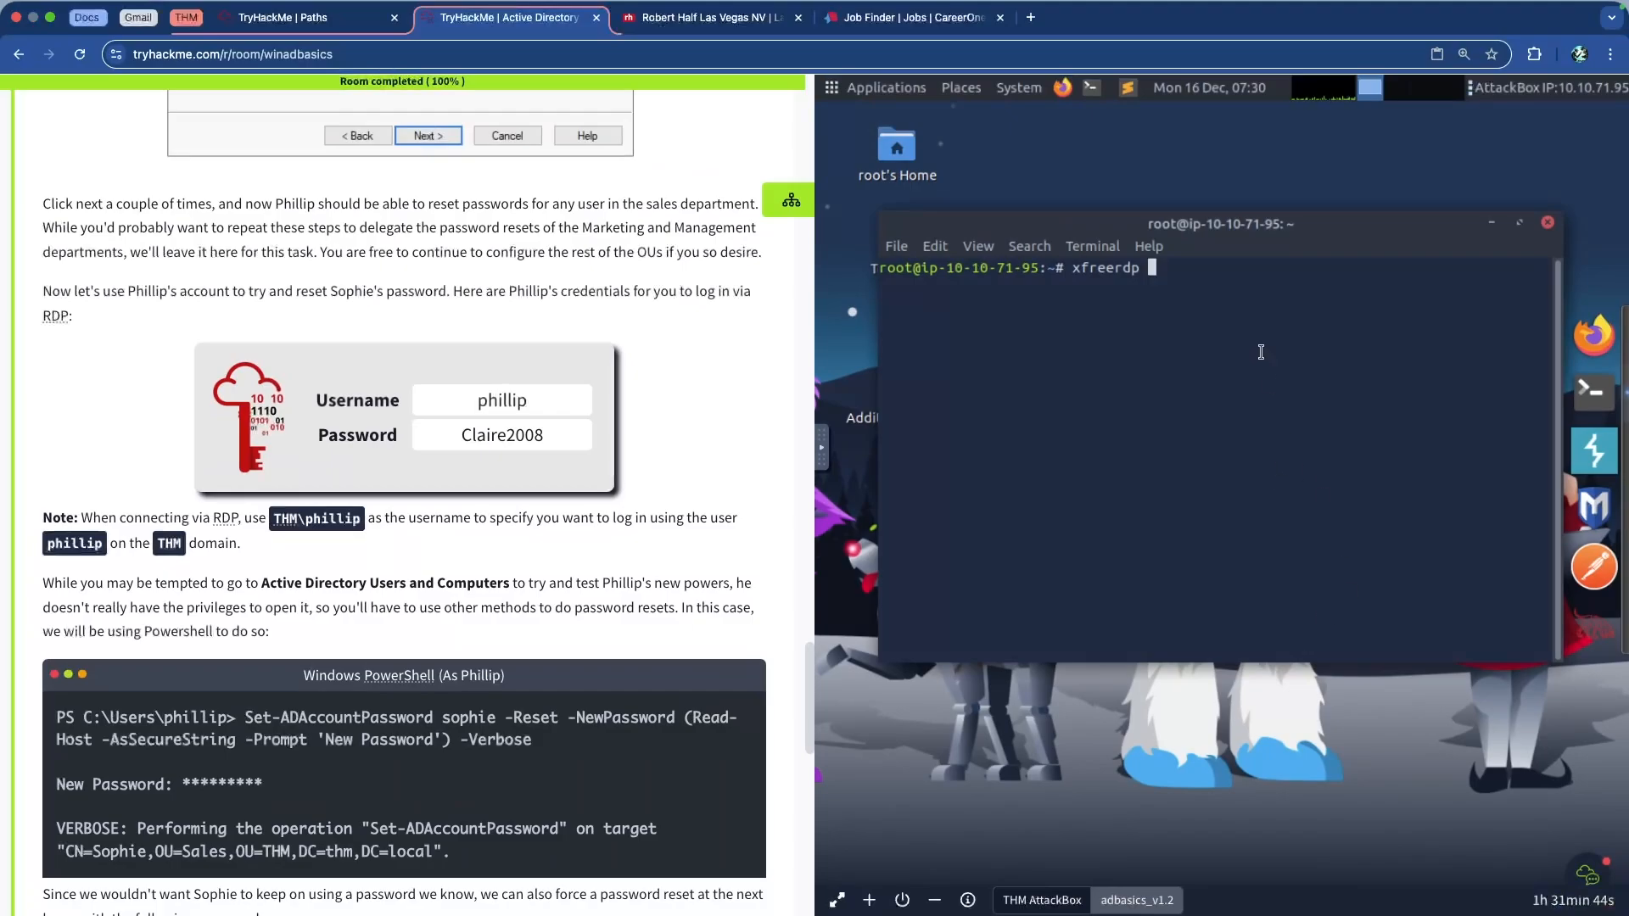
click(1031, 17)
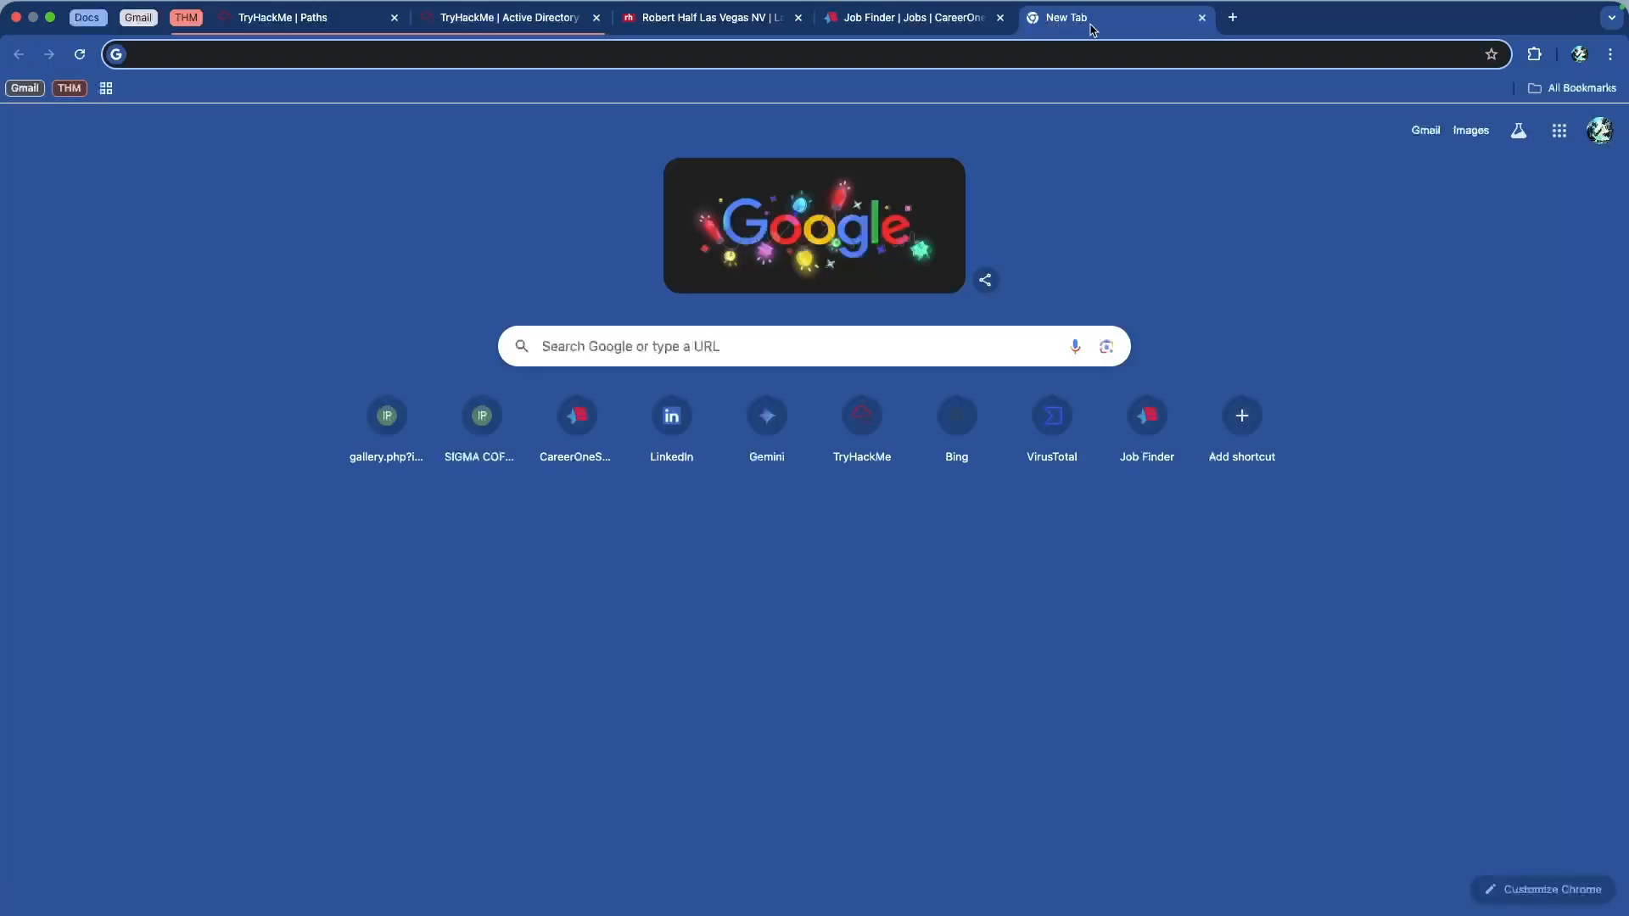
text(c)
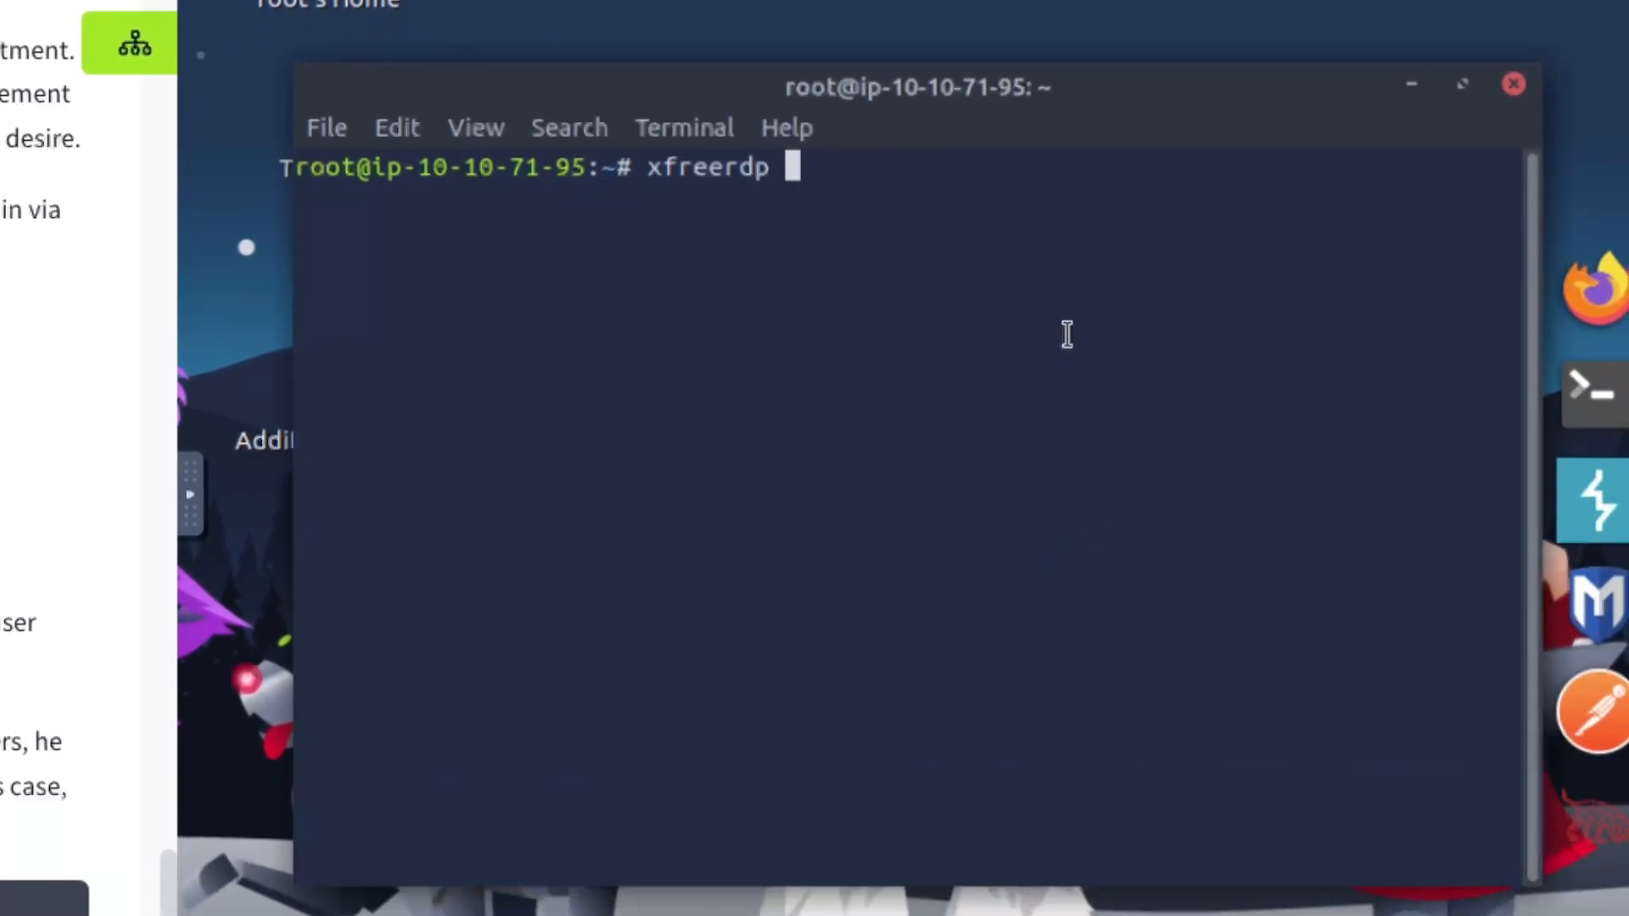
text(/u:THM\)
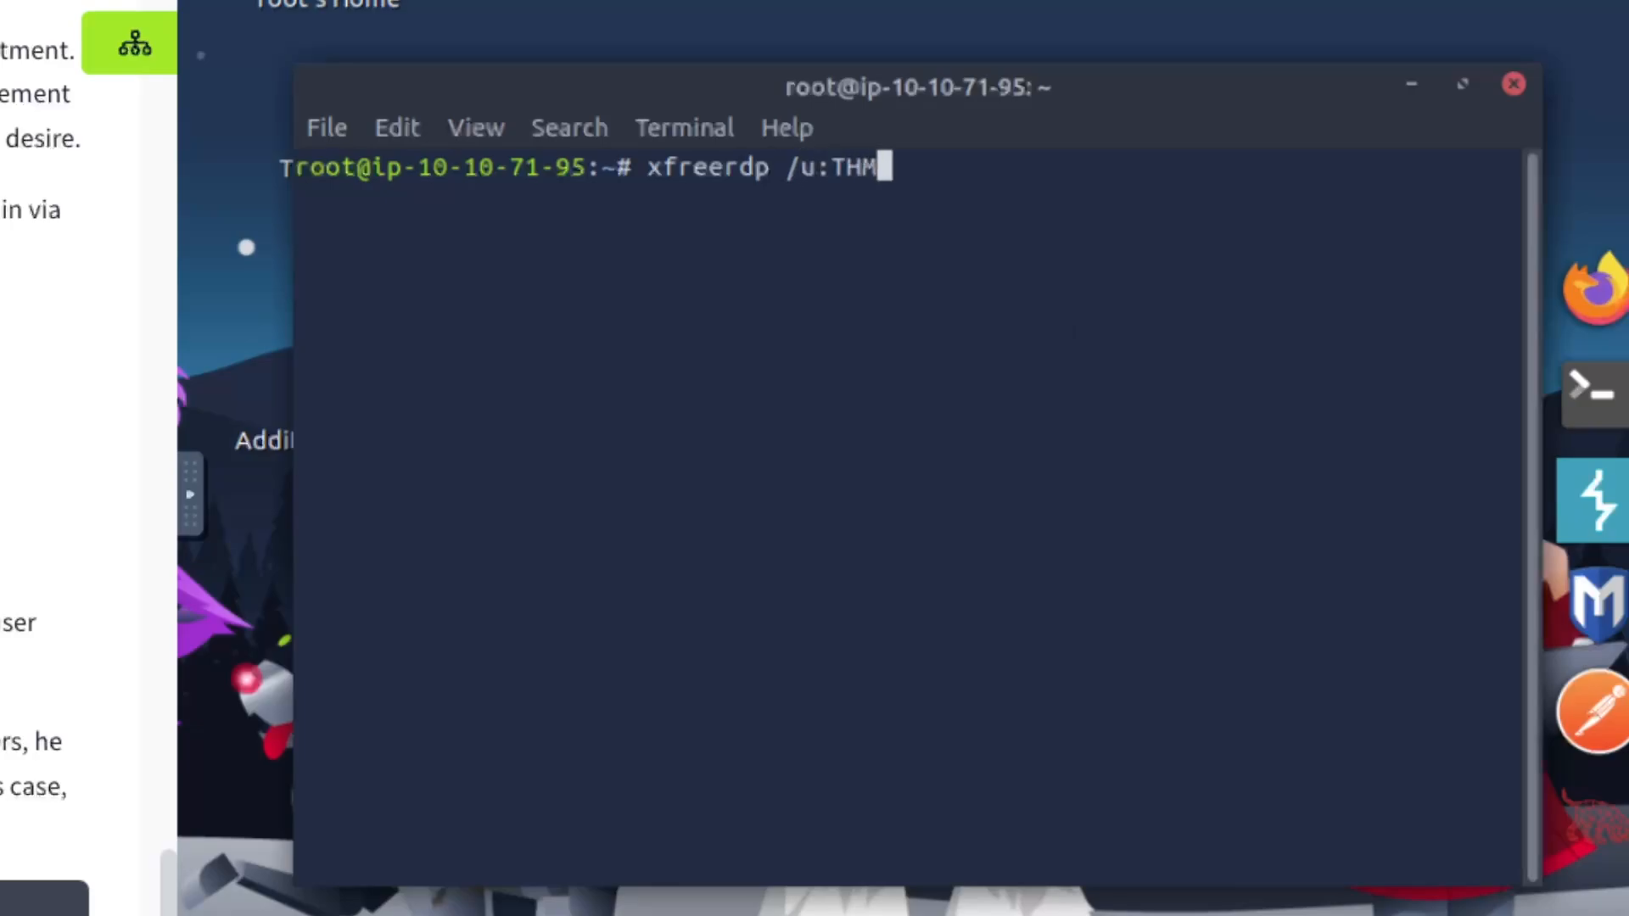
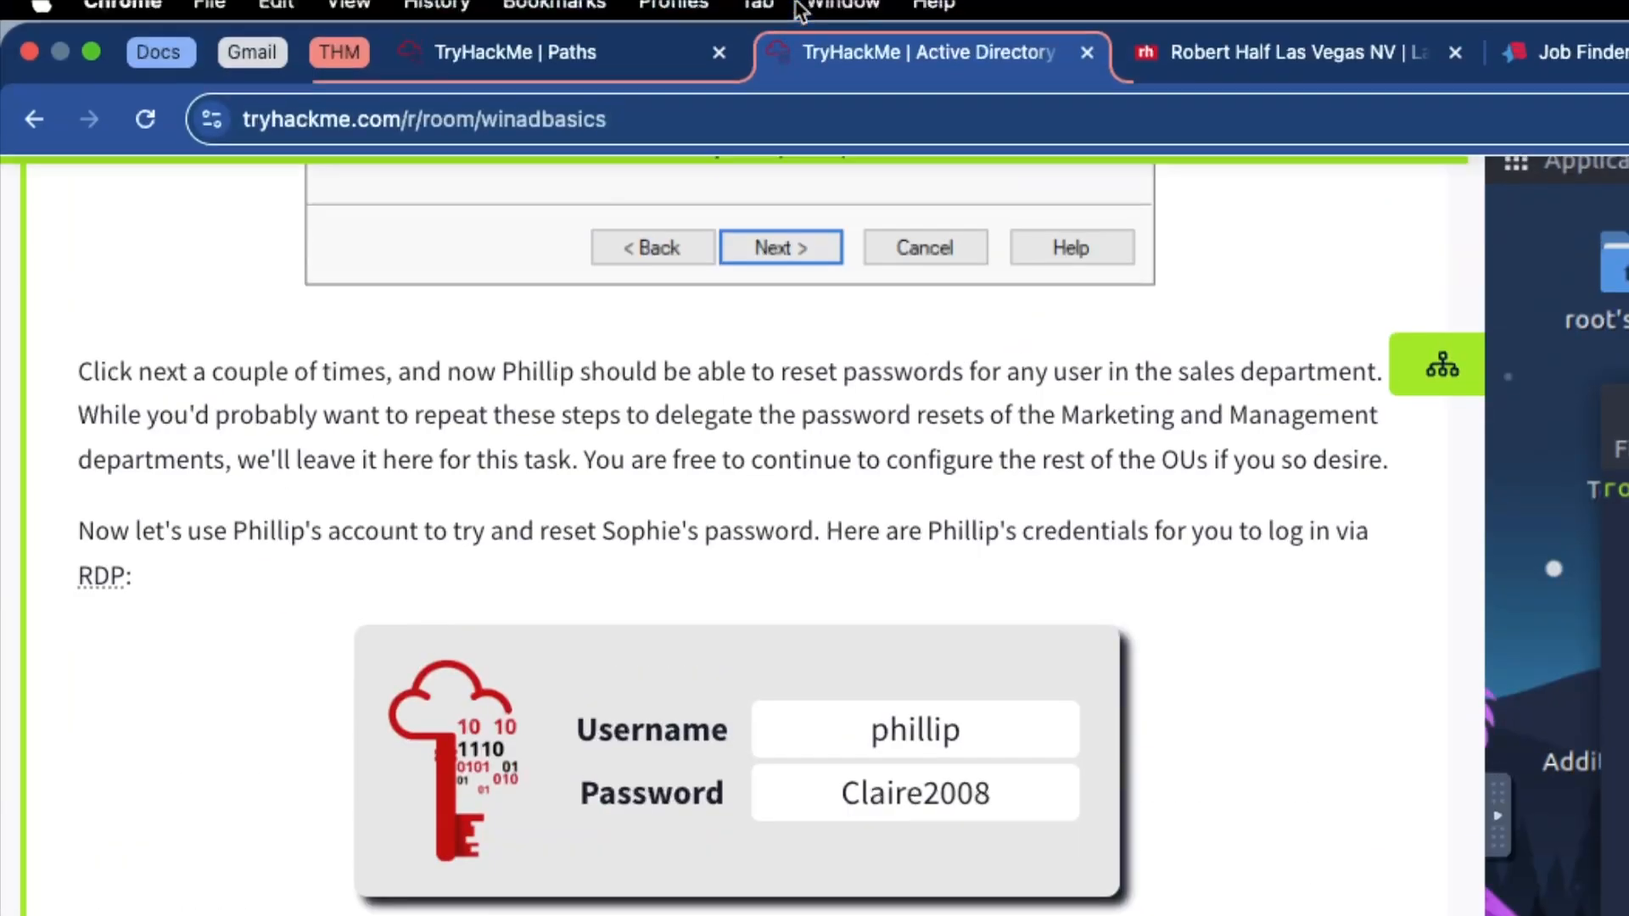
Scroll to the Target Machine Information card showing adbasics_v1.2 at 10.10.77.249
scroll(691, 407, up, 20)
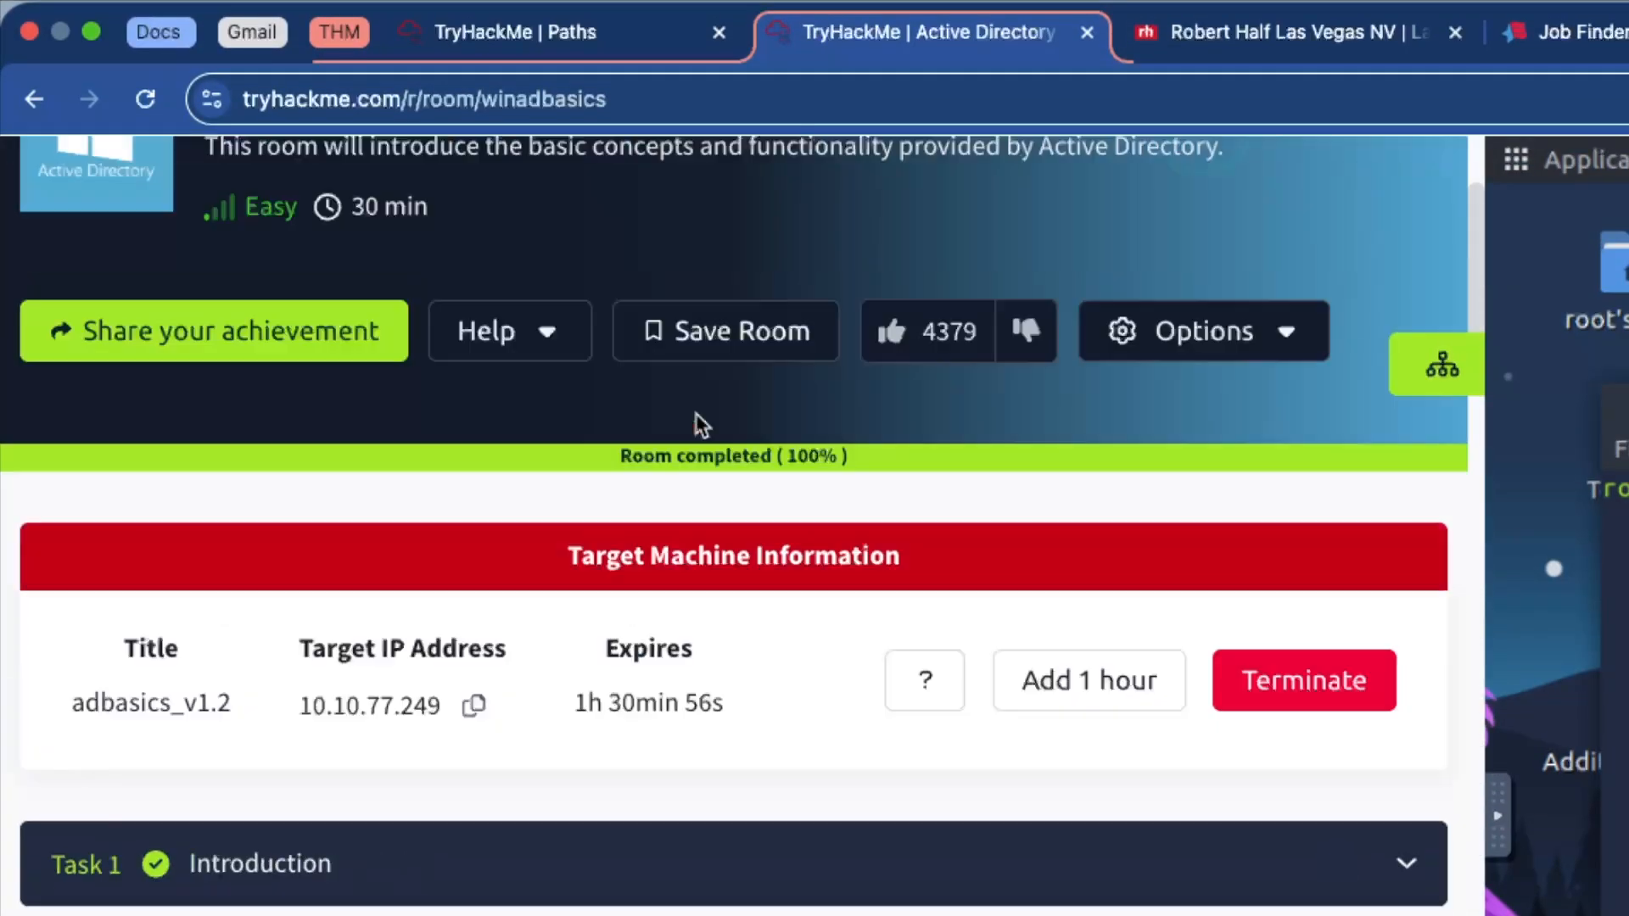
scroll(693, 416, down, 13)
scroll(694, 417, up, 6)
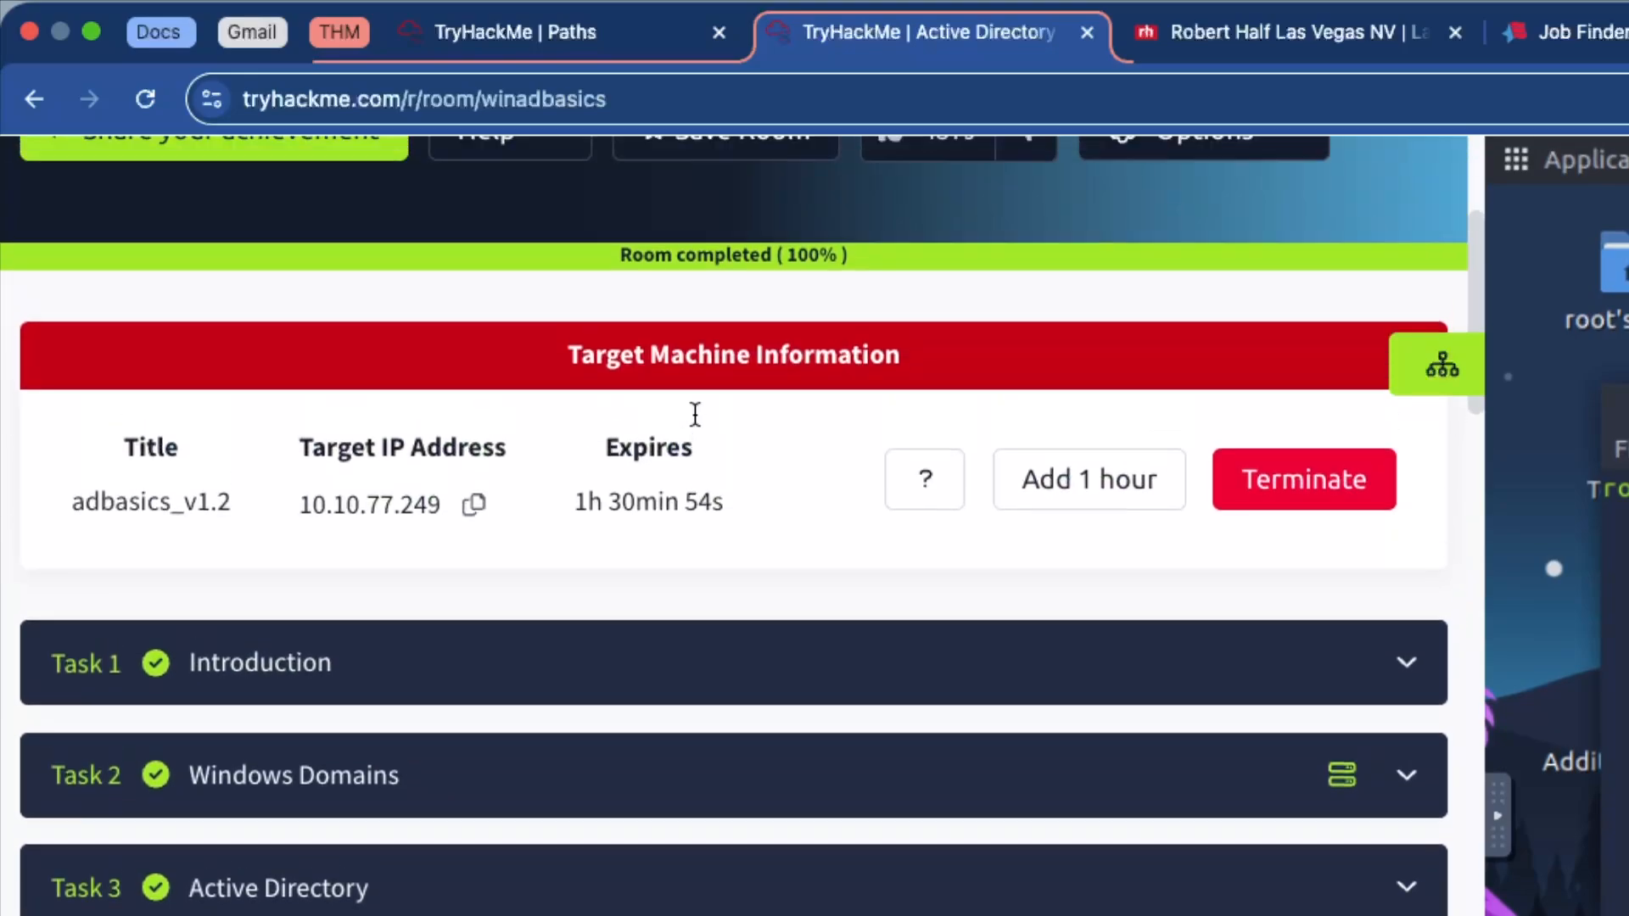
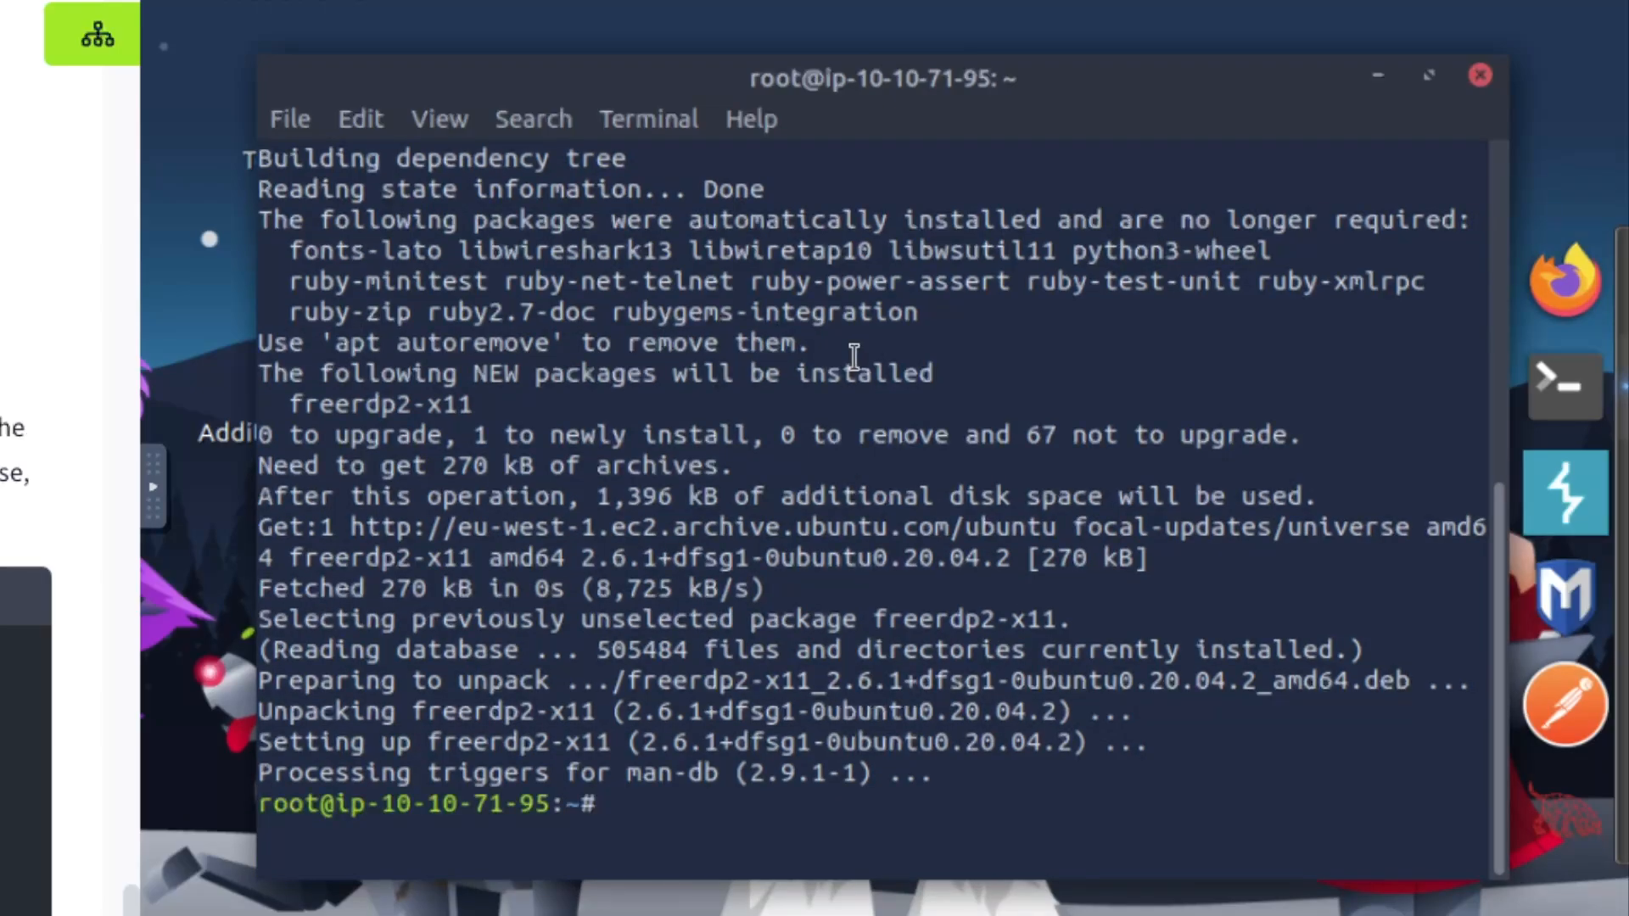
Clear the freerdp2-x11 install output from the terminal with the clear command
text(clear)
key(Return)
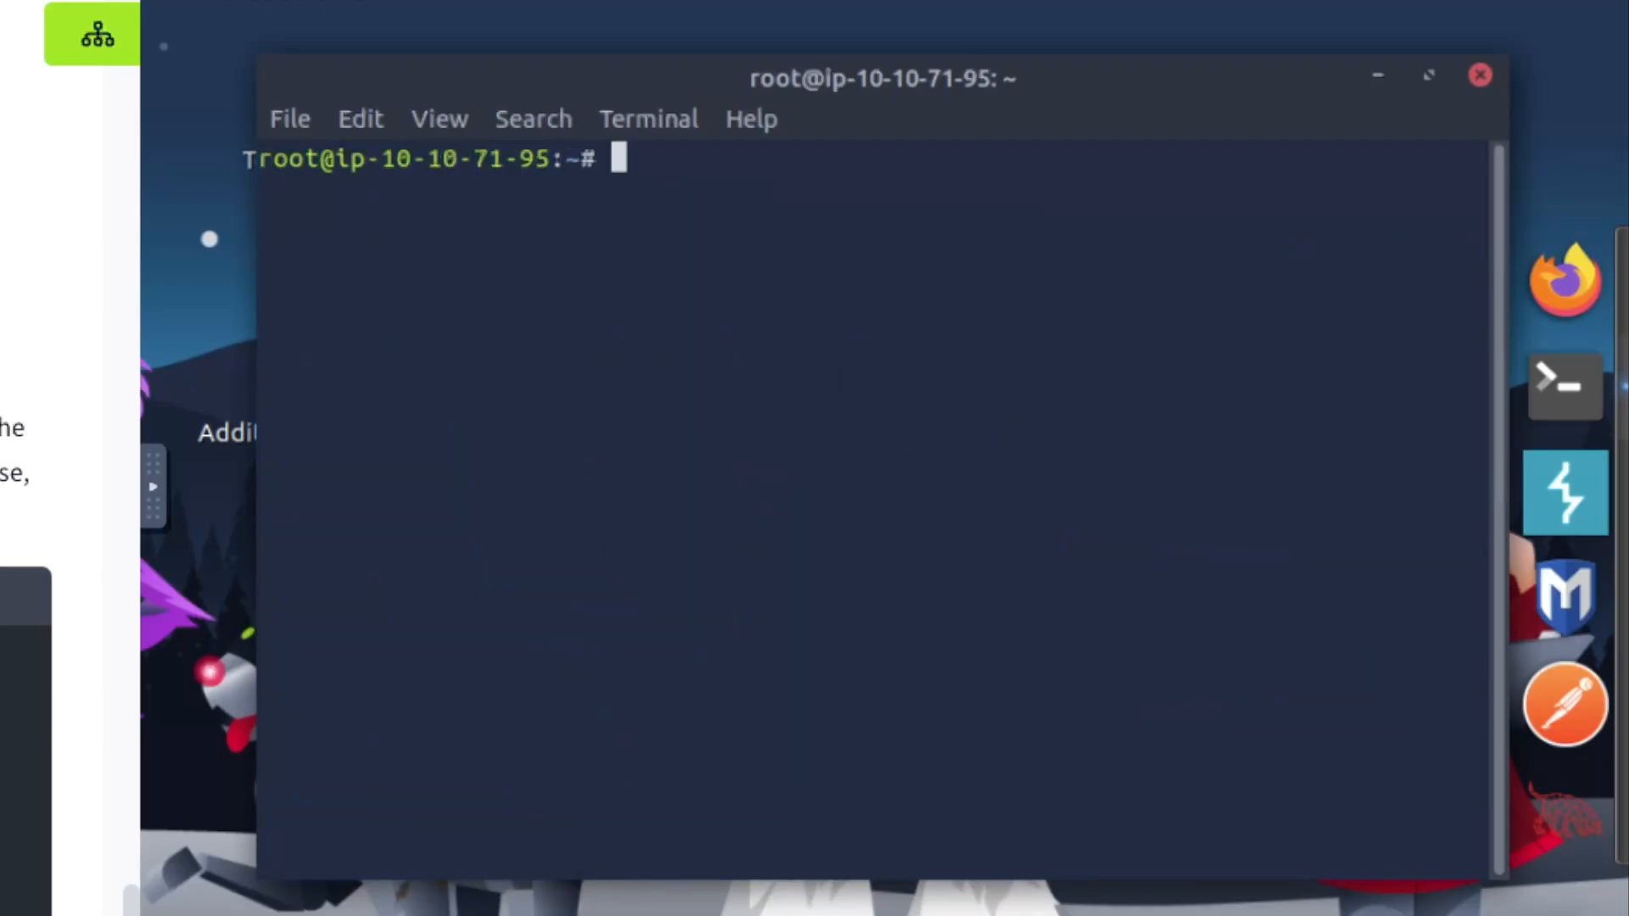
text(clear)
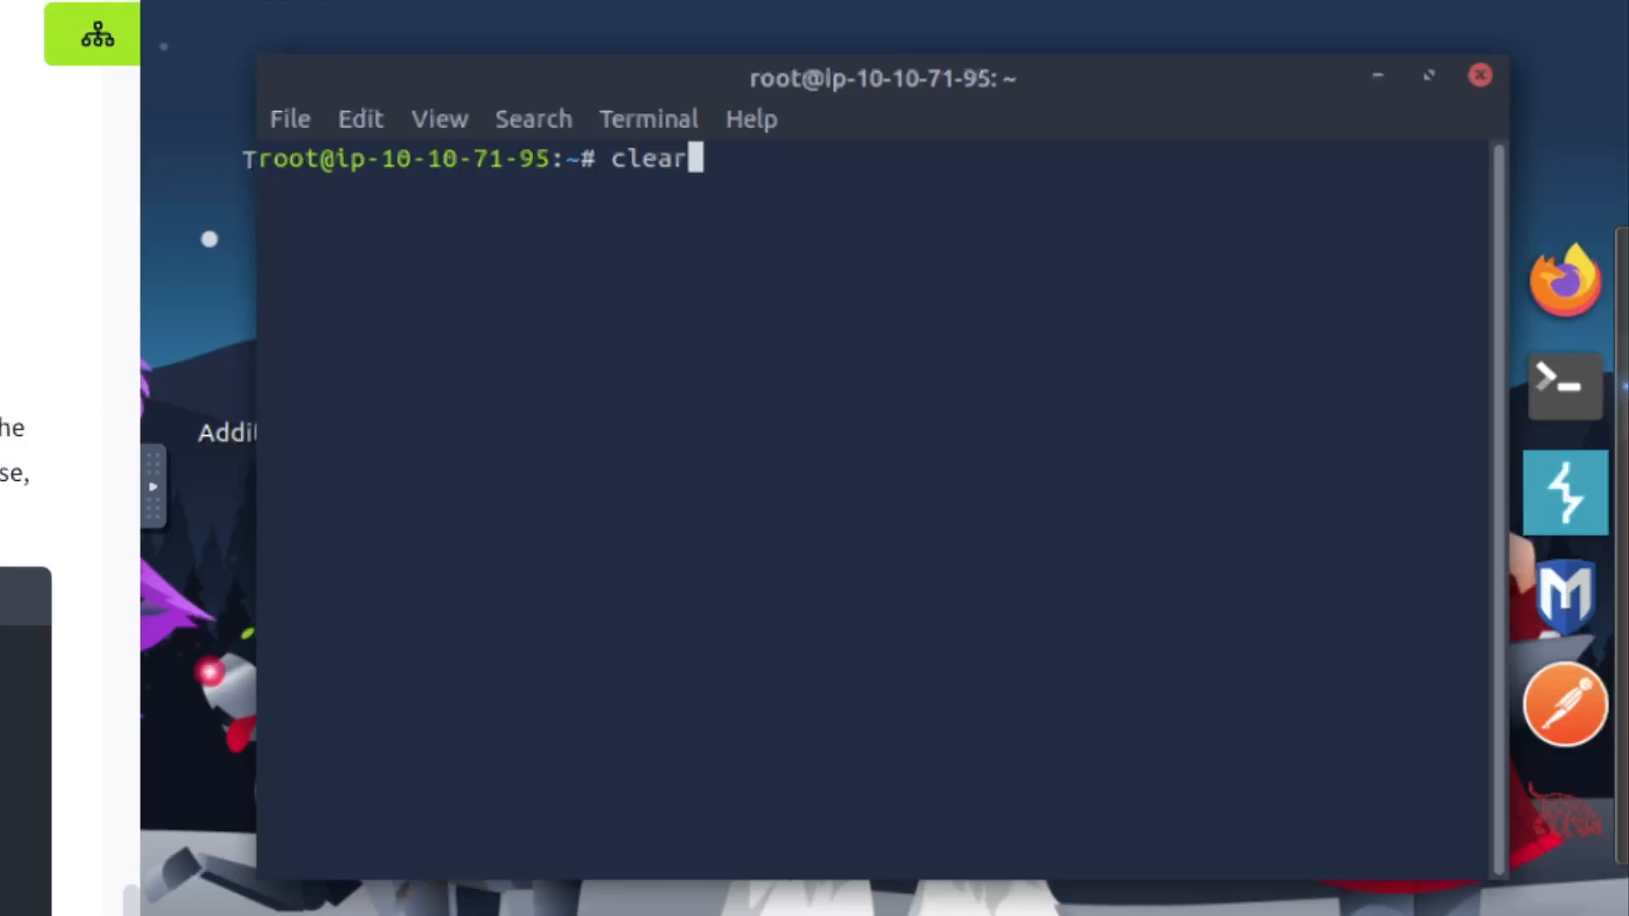
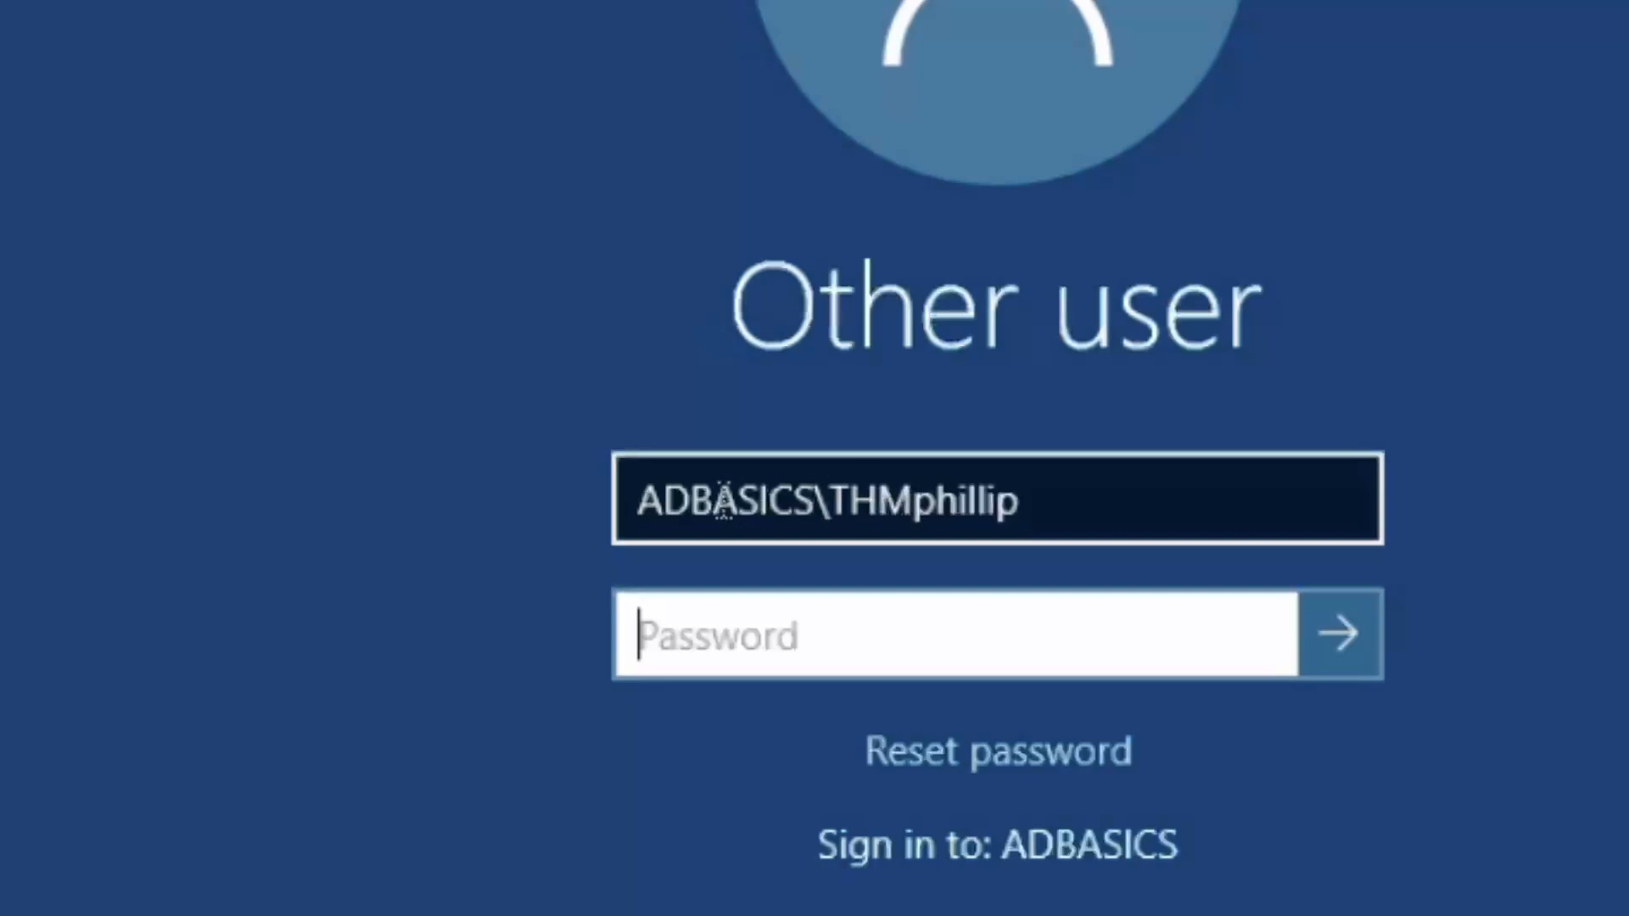
Check the domain username already entered, then start typing the account password
click(1021, 500)
drag(750, 494, 686, 501)
click(798, 500)
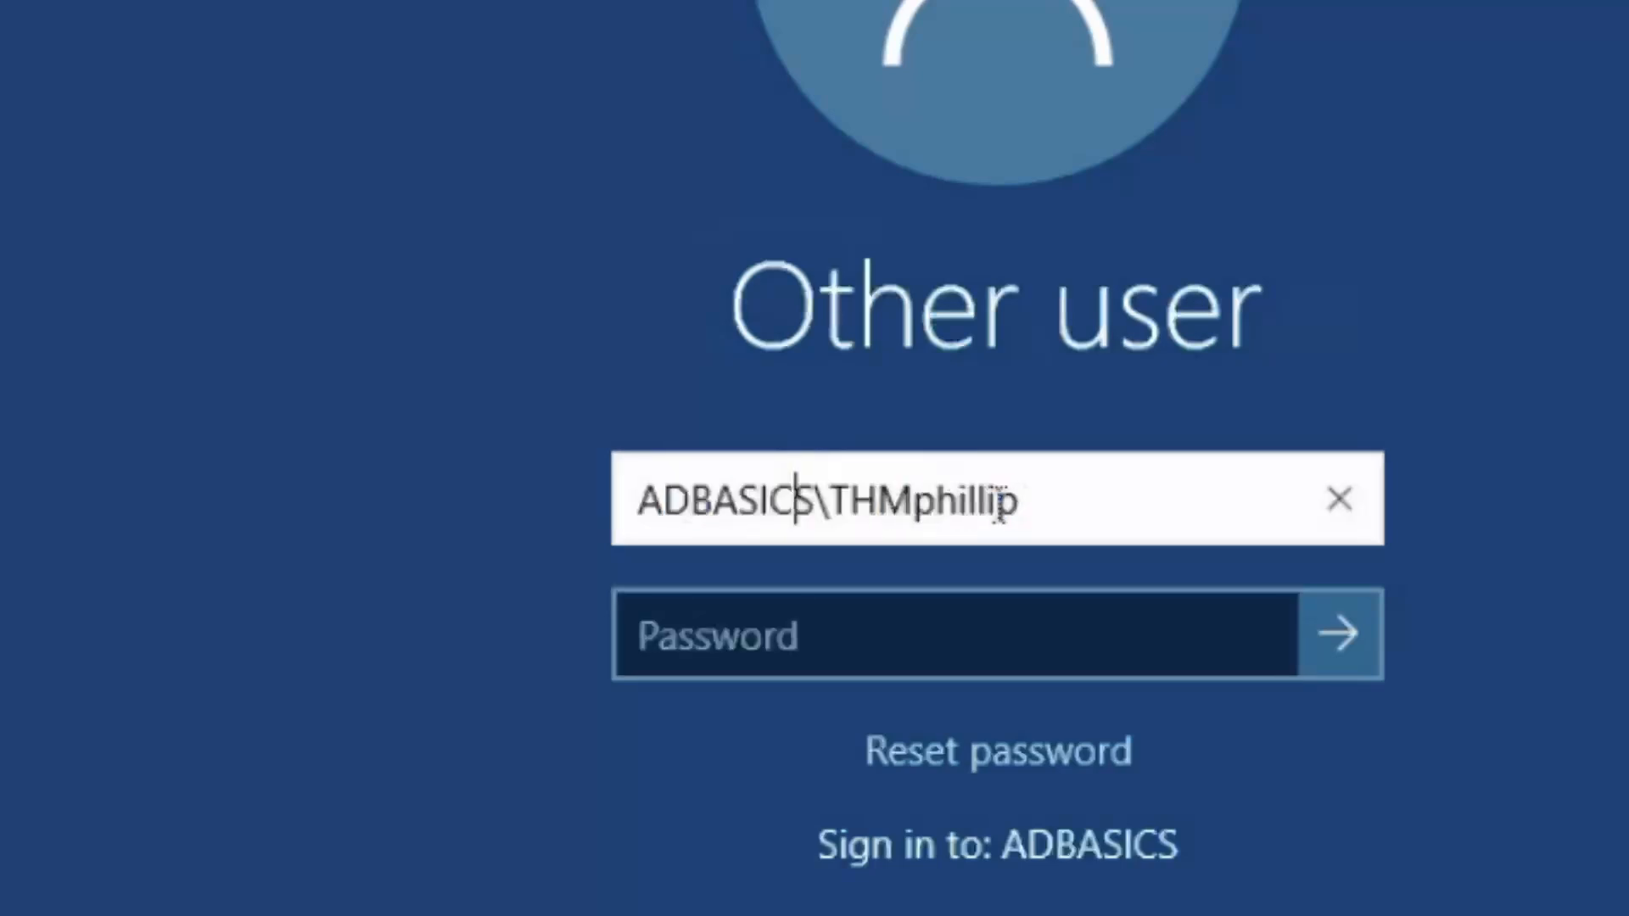
click(1073, 611)
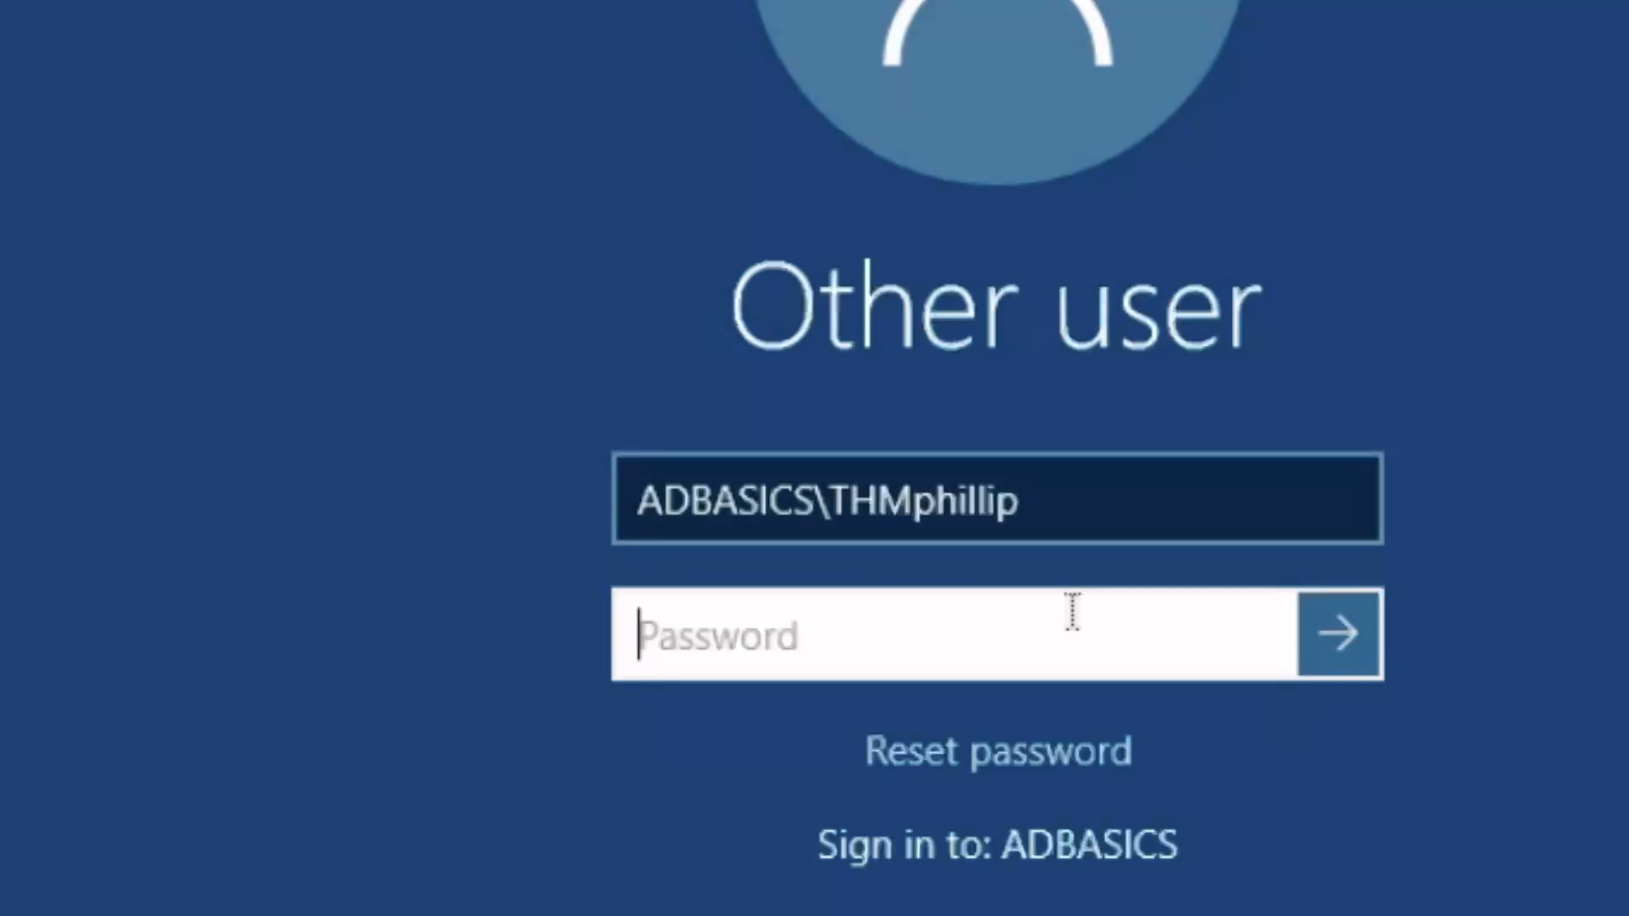
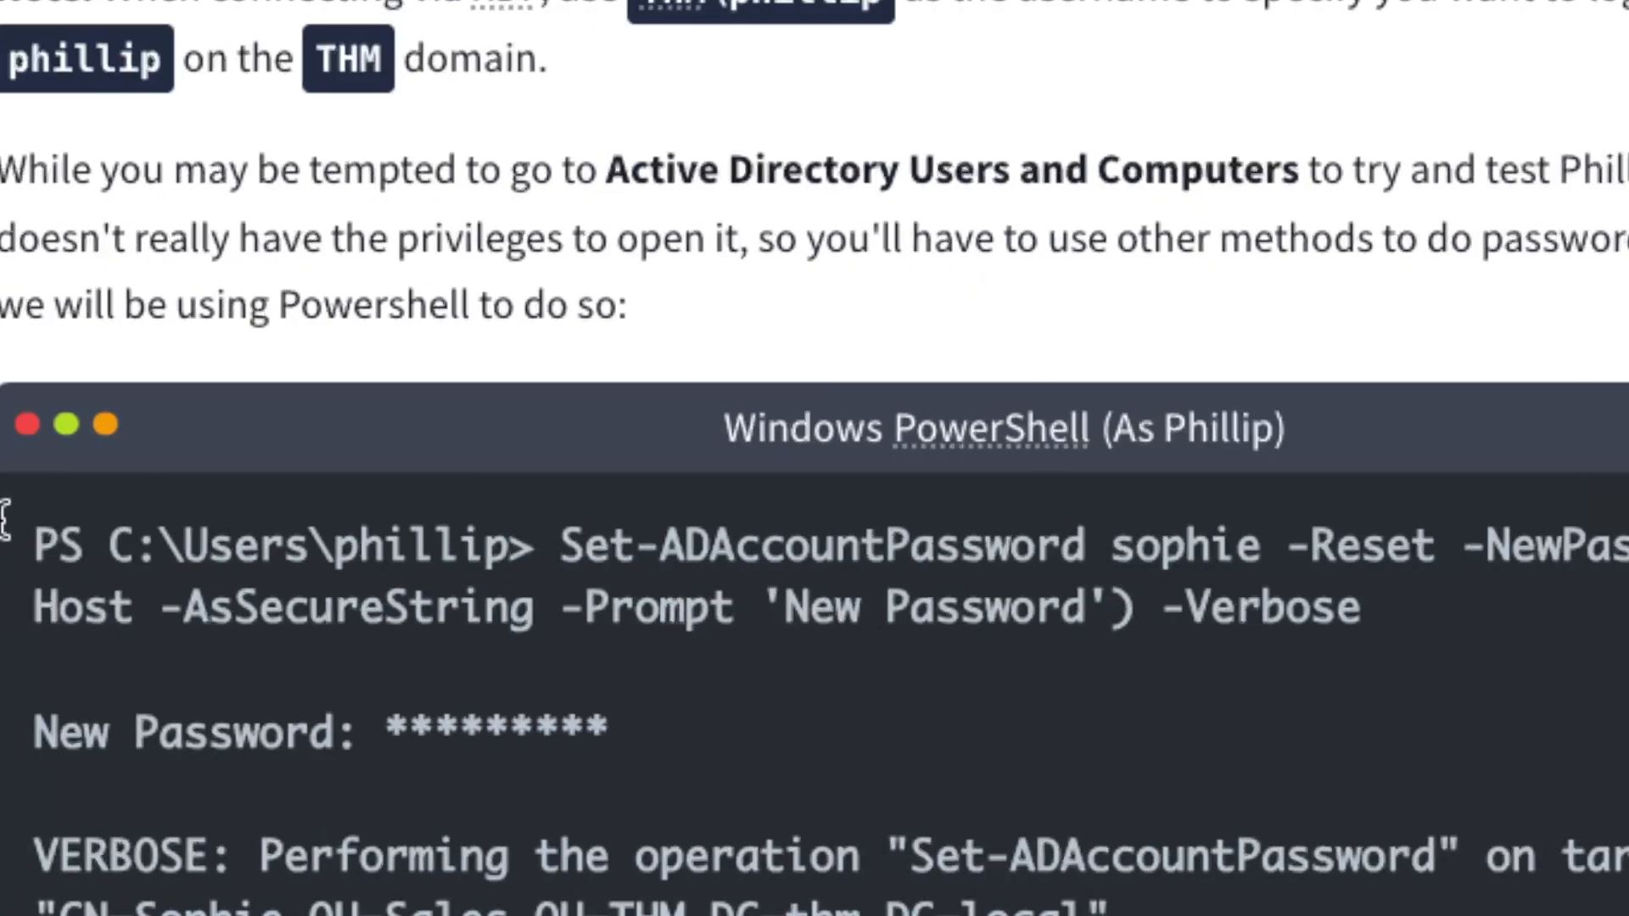
Scroll up to the task's credentials box and highlight the RDP username given in the note
scroll(684, 527, up, 5)
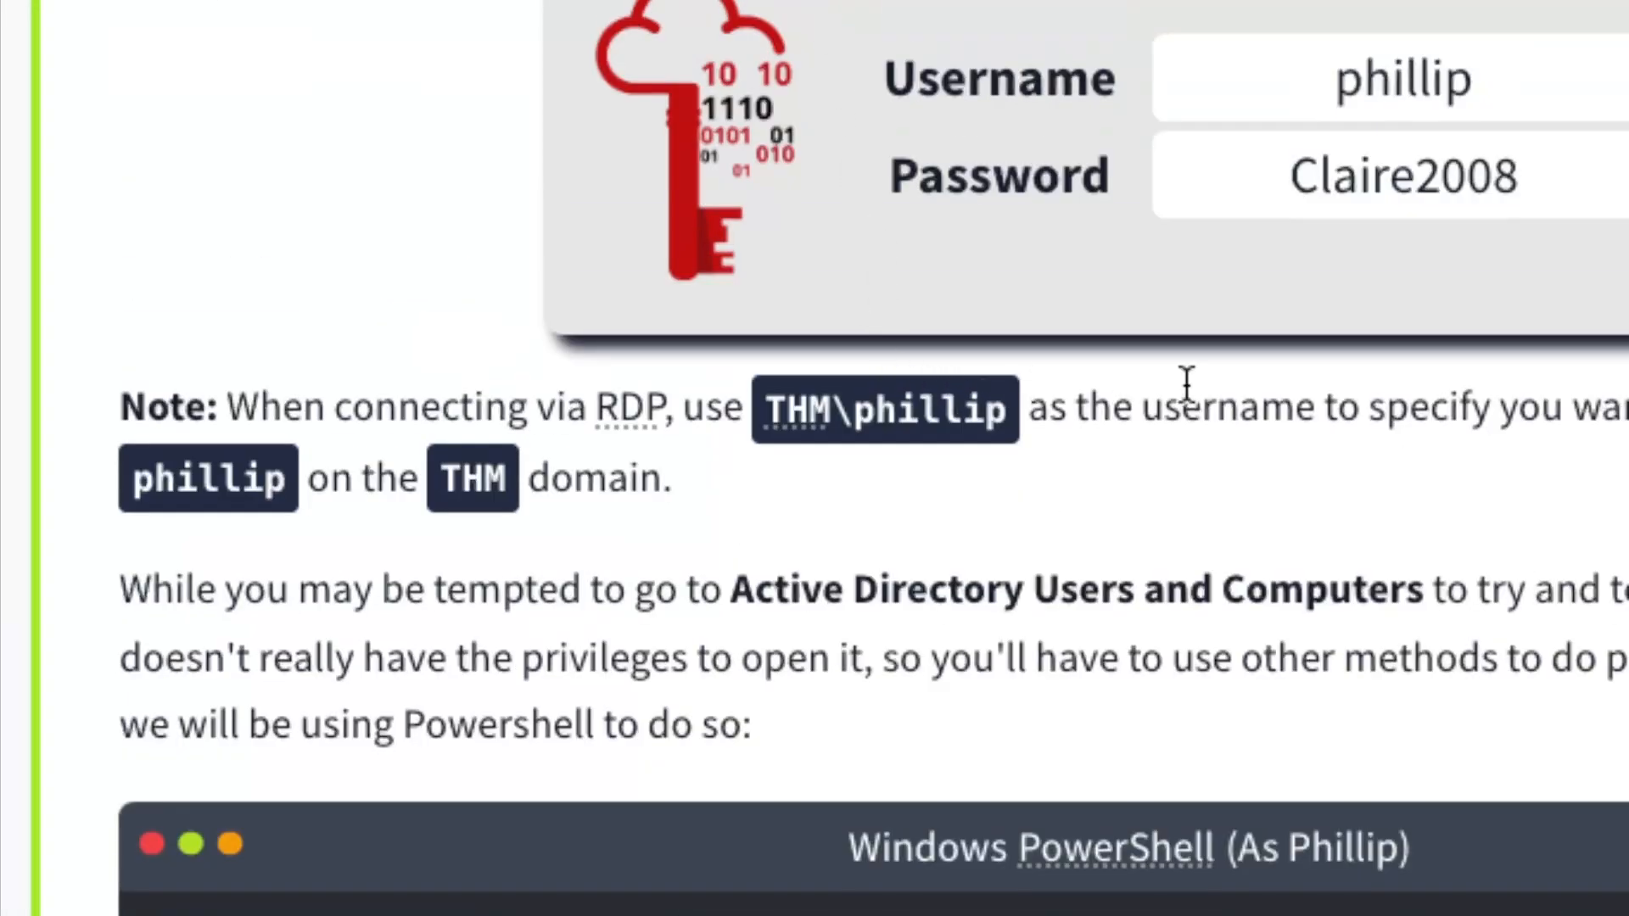
drag(985, 413, 791, 419)
click(1005, 400)
drag(1005, 402, 770, 420)
click(988, 408)
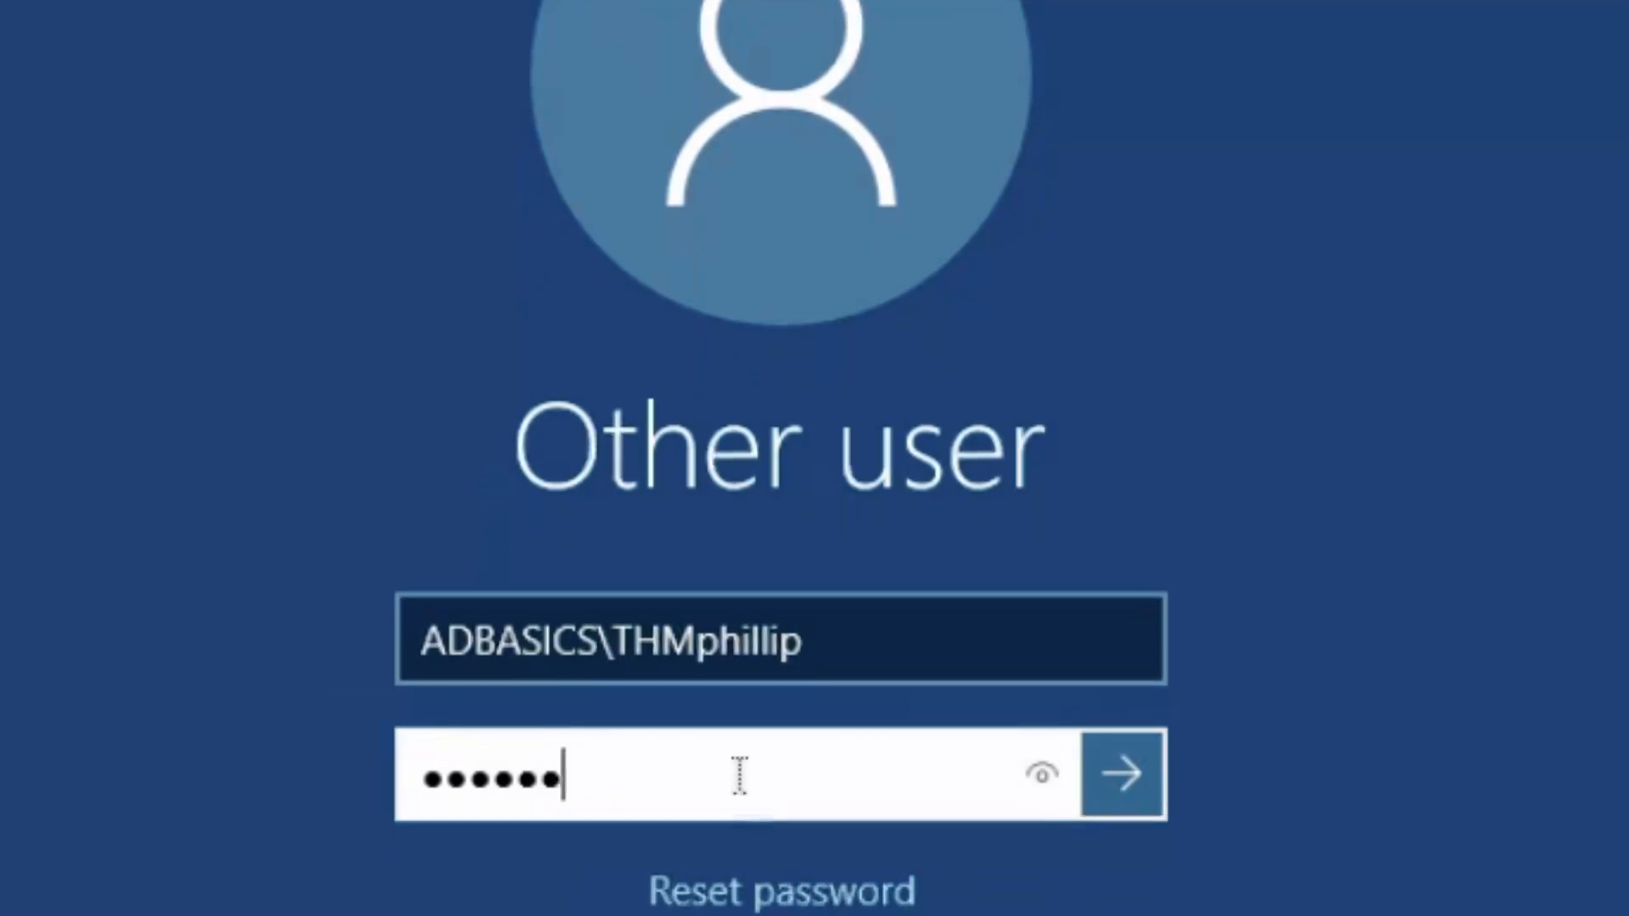
Finish typing the account password and briefly reveal it to verify it
text(•••••)
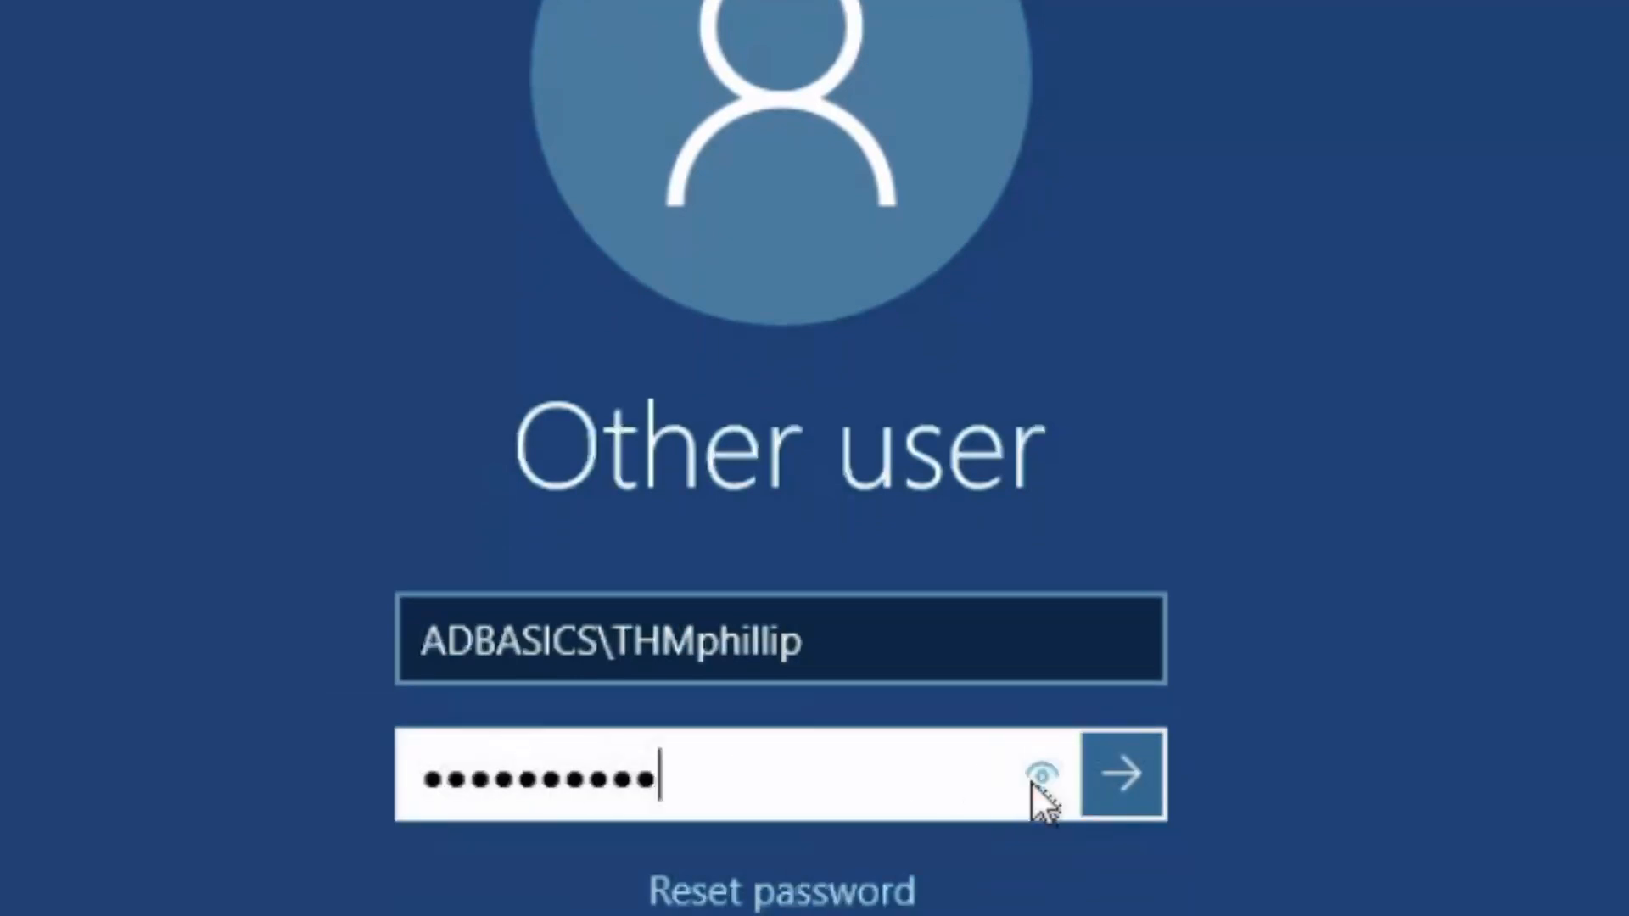
drag(1033, 782, 1078, 778)
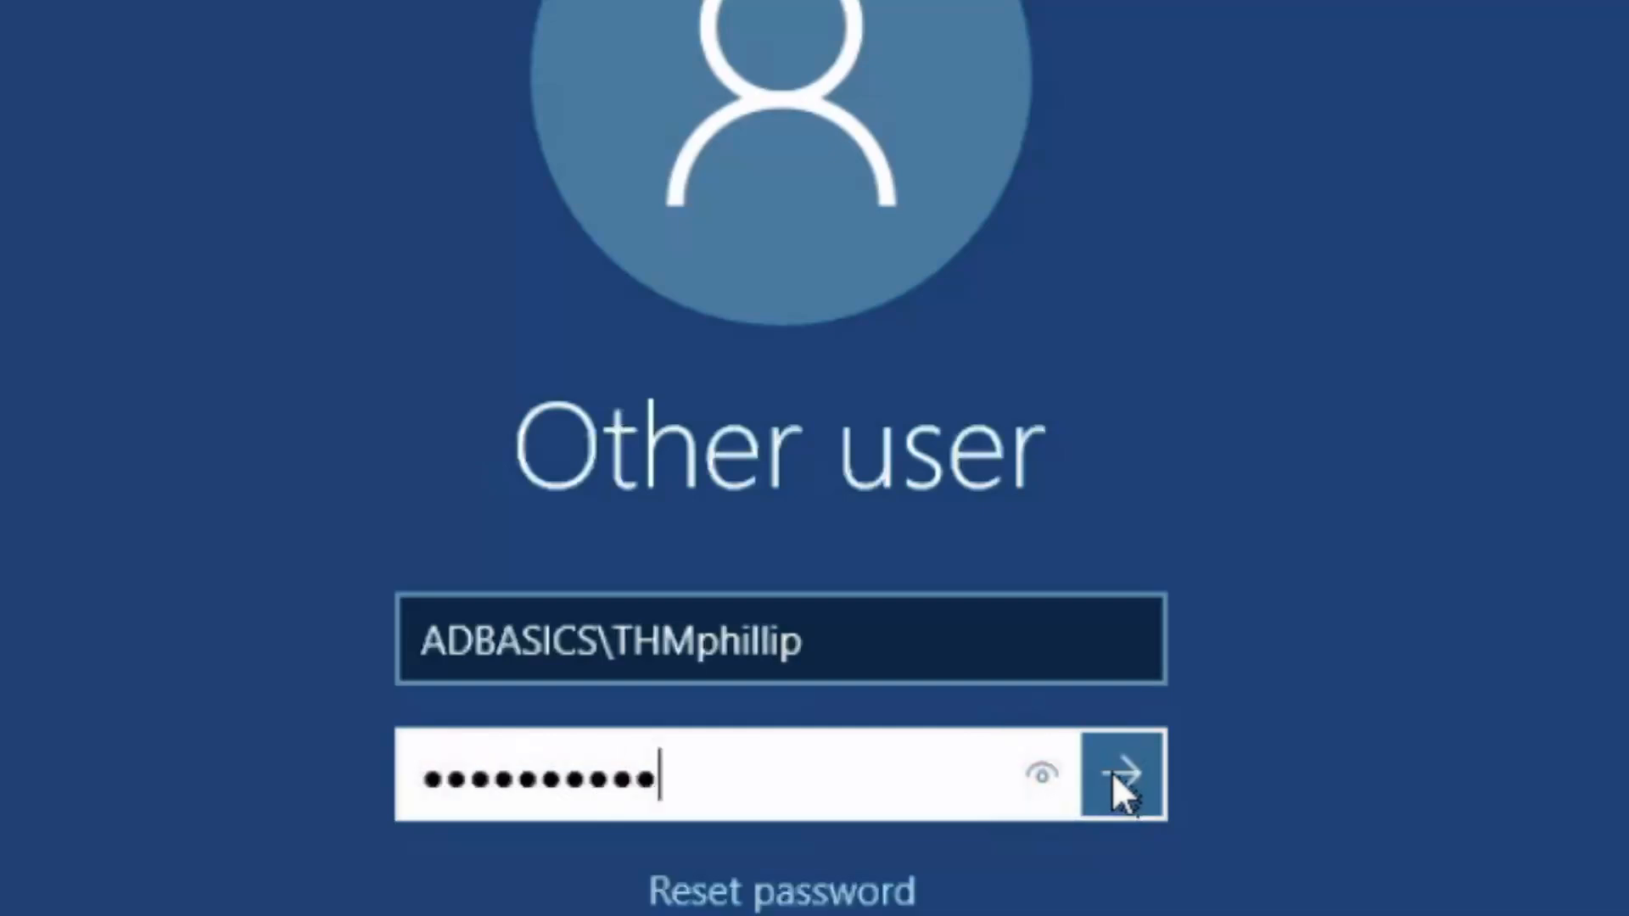
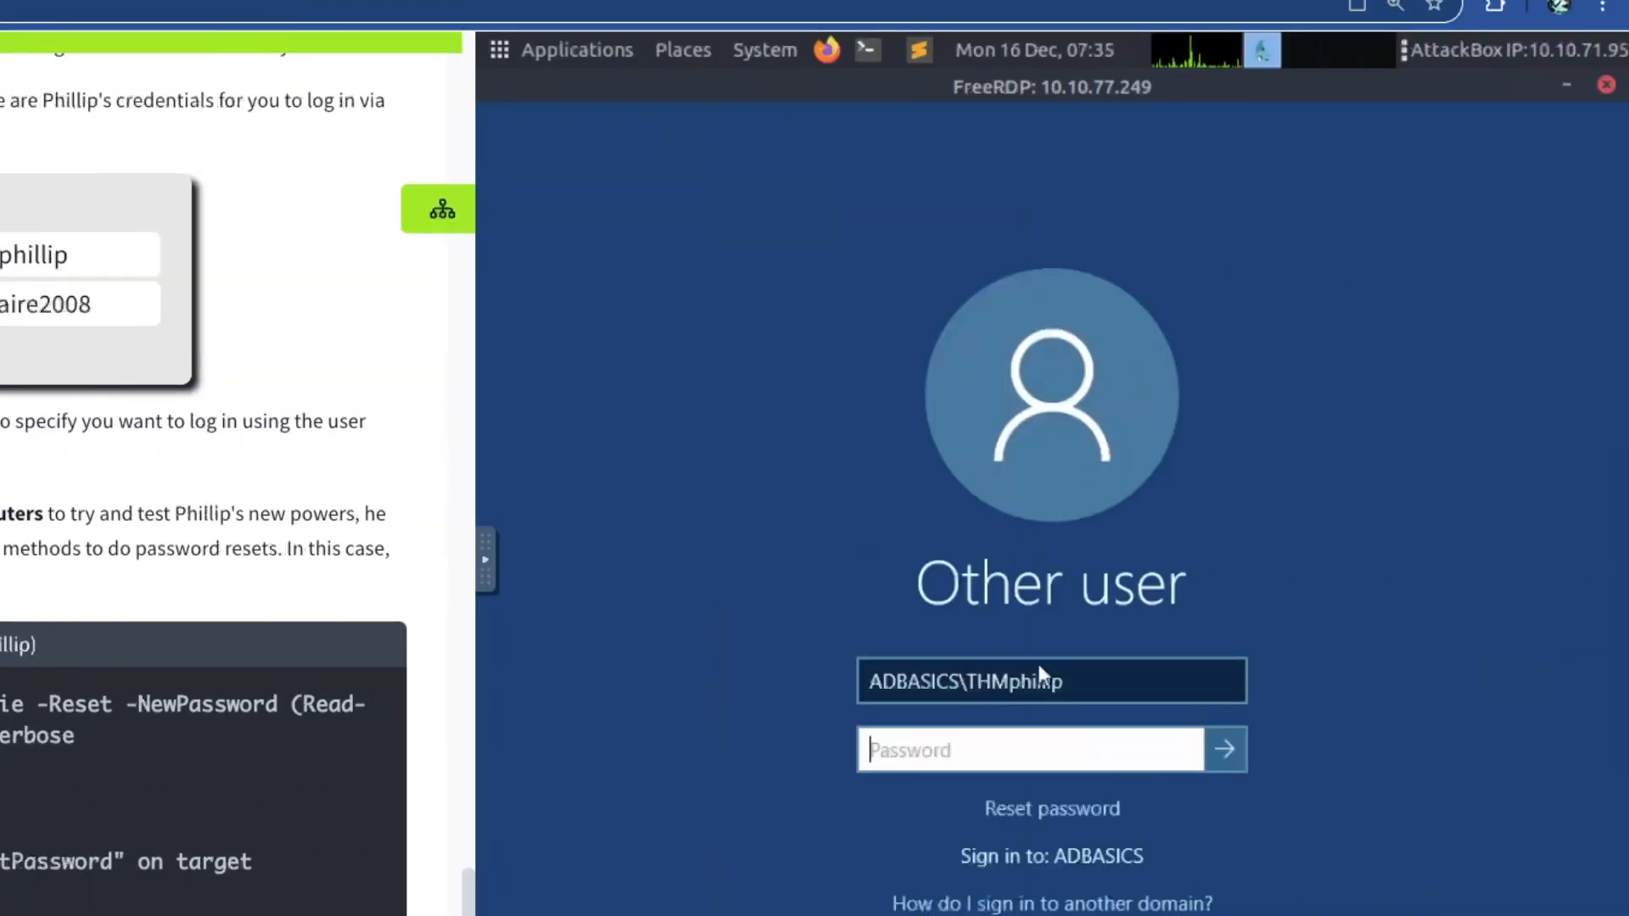
Replace the sign-in username with the THM domain user's account, enter its password and sign in
click(1087, 676)
key(ctrl+a)
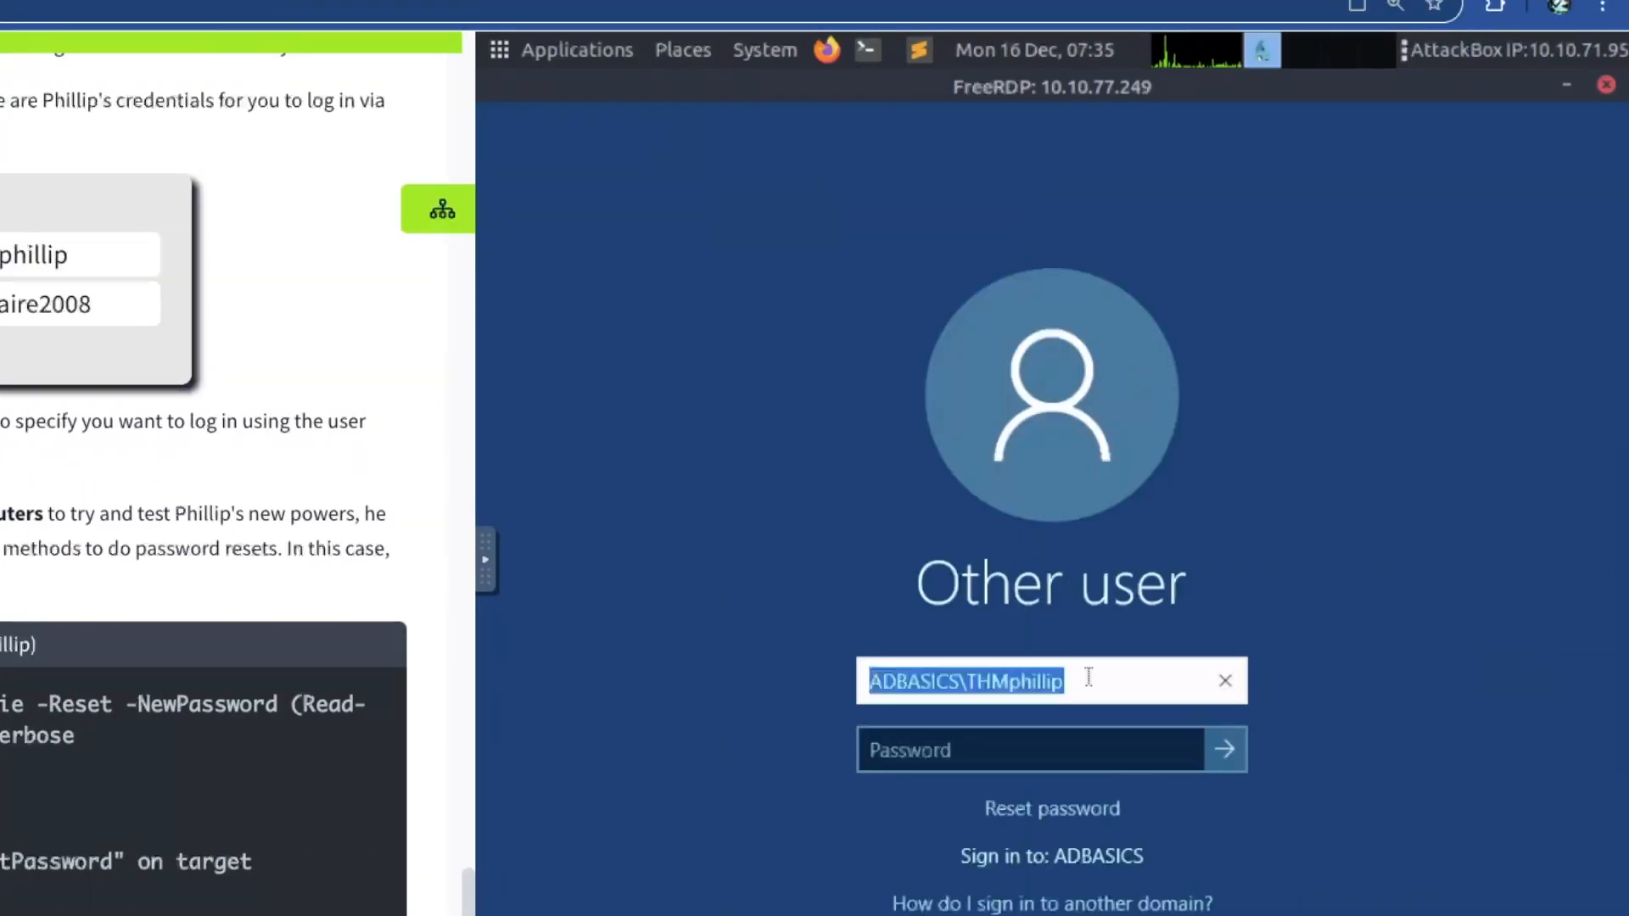
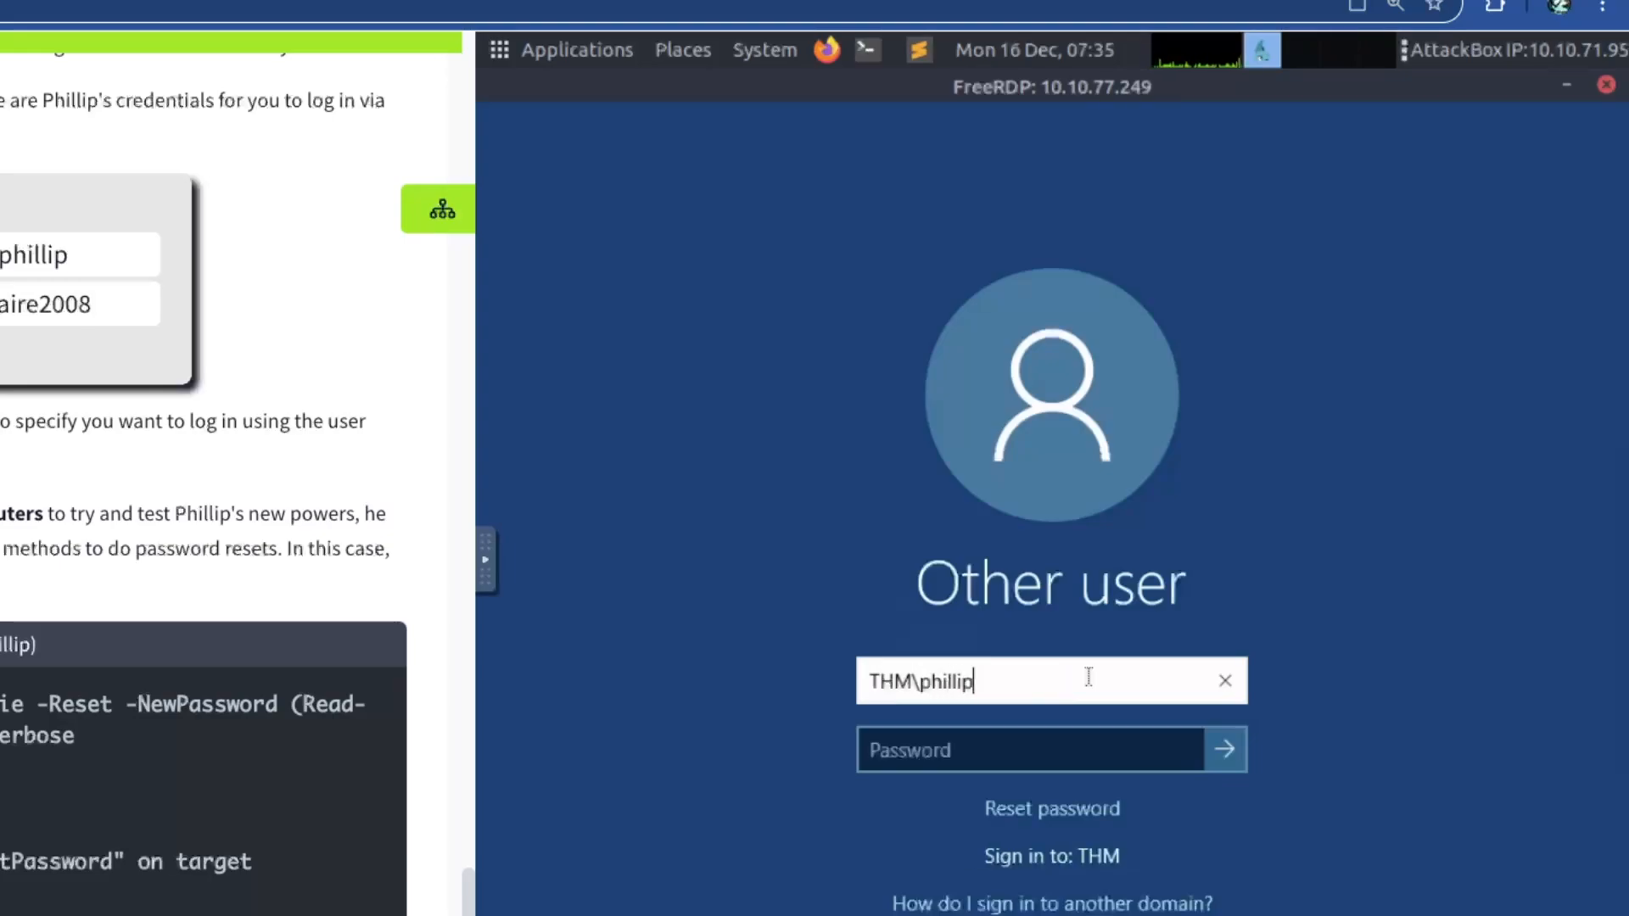
key(Tab)
key(Return)
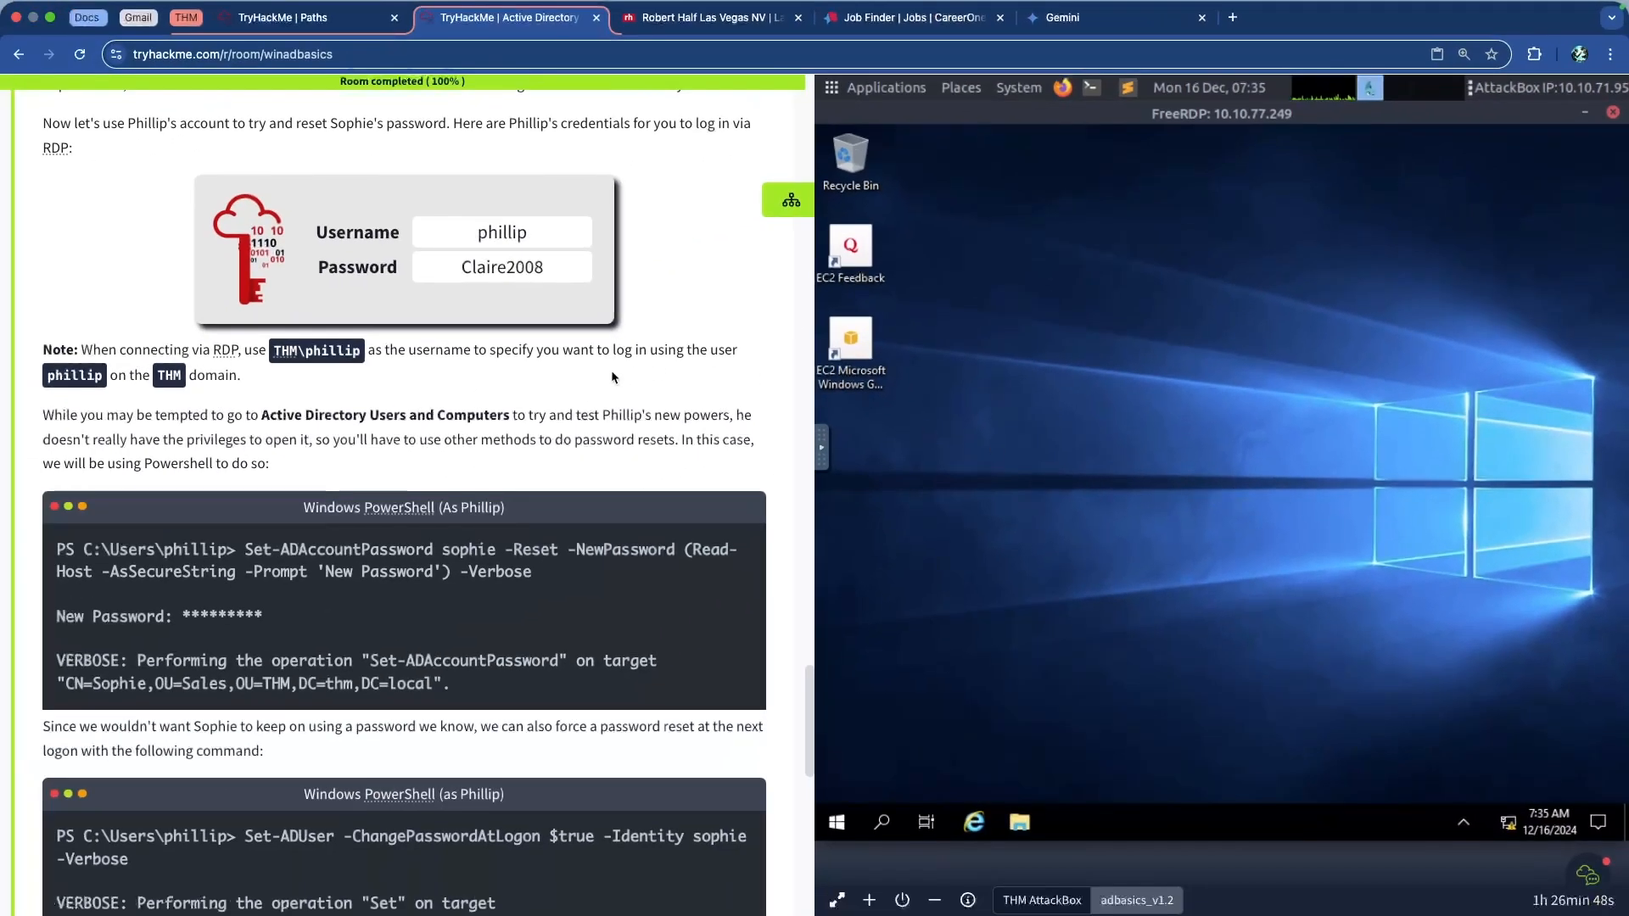
scroll(574, 359, down, 3)
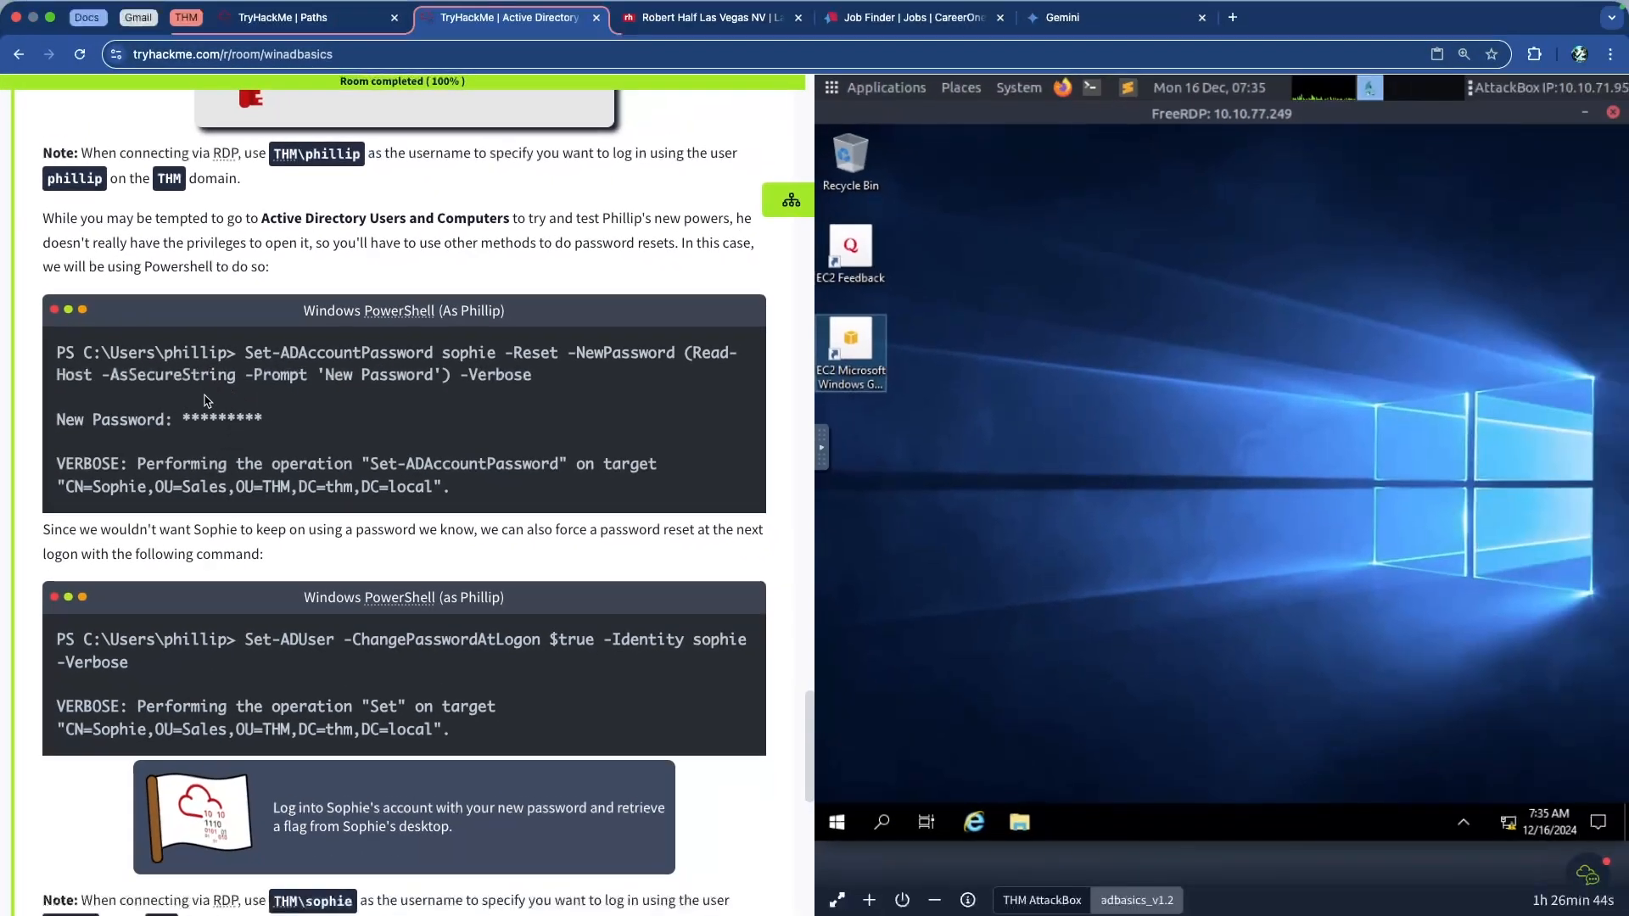
scroll(203, 373, down, 8)
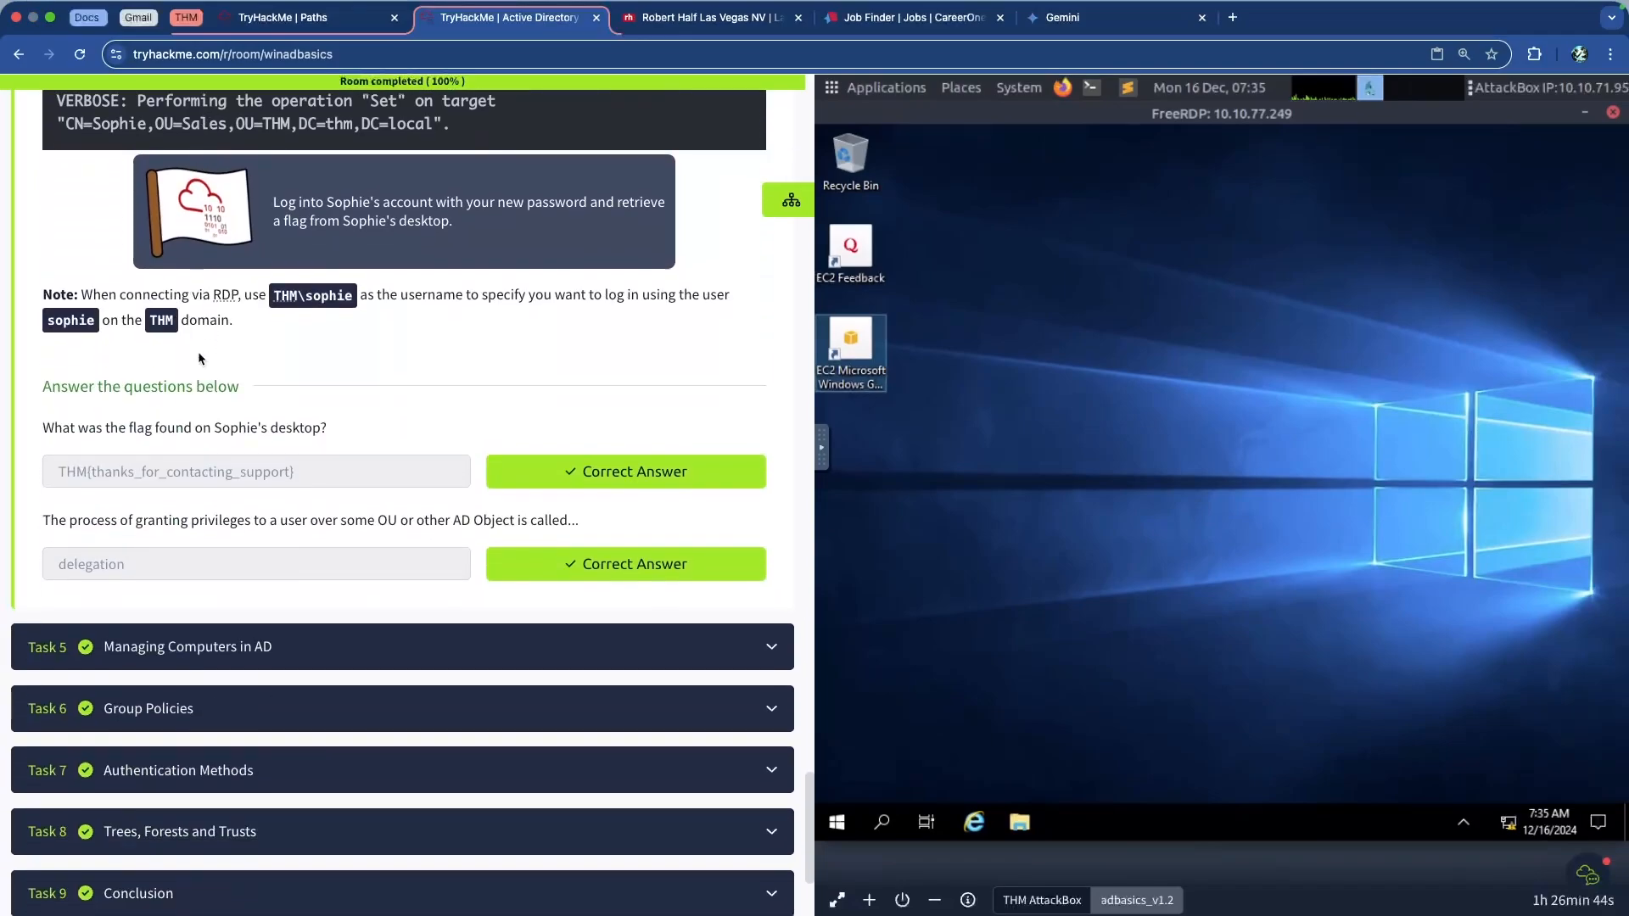
scroll(201, 357, up, 7)
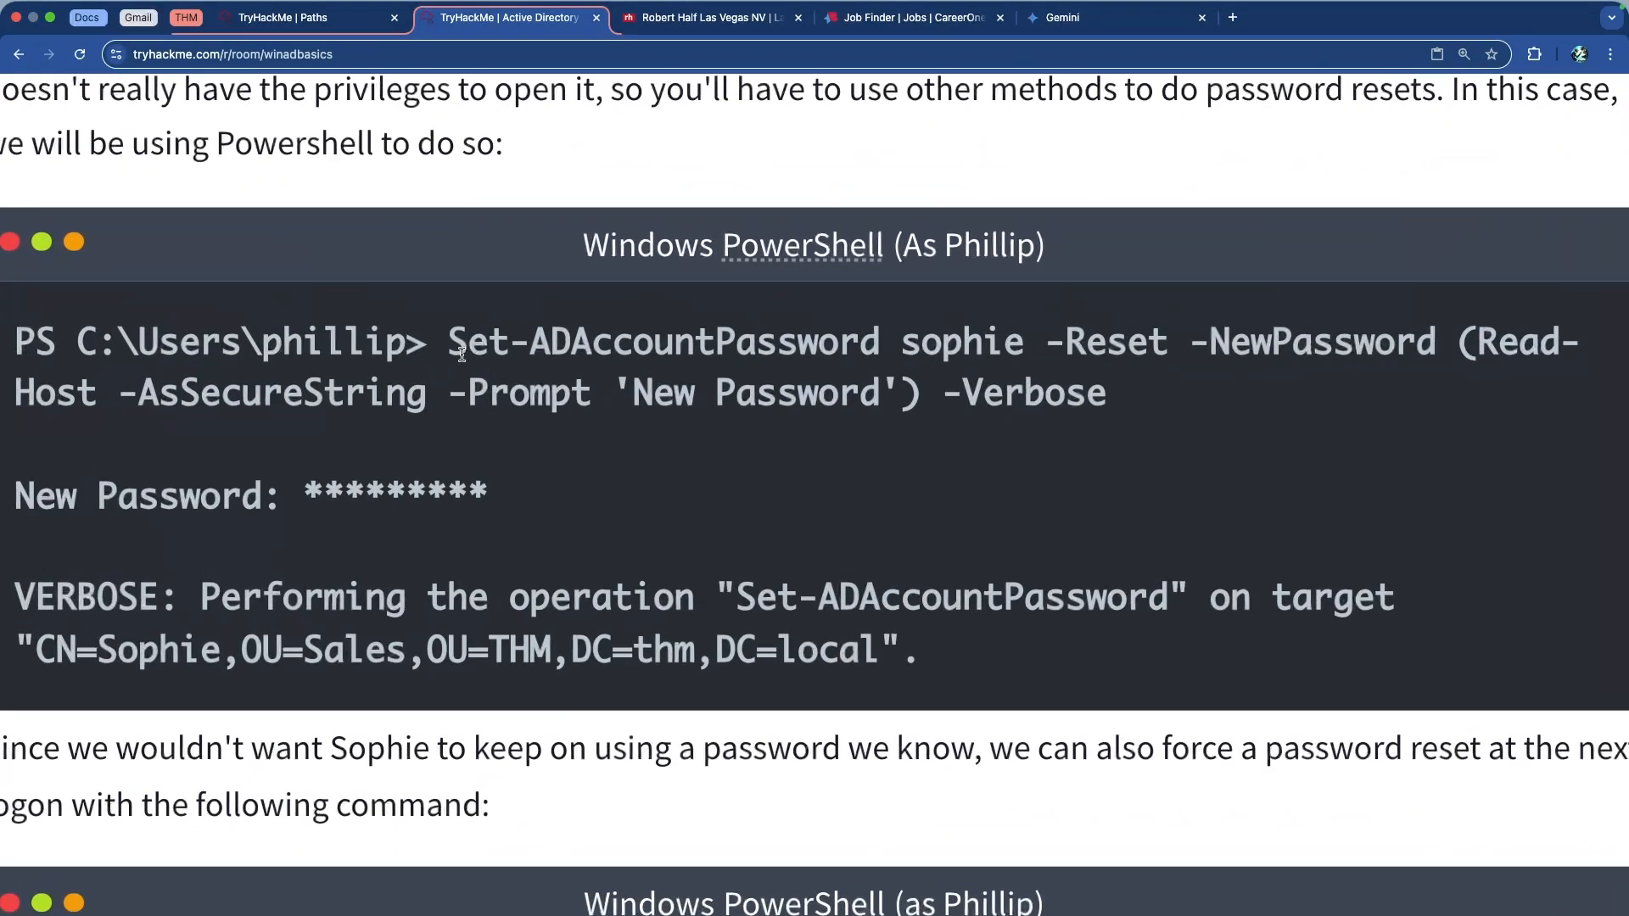
drag(450, 340, 859, 343)
click(857, 348)
drag(460, 343, 874, 348)
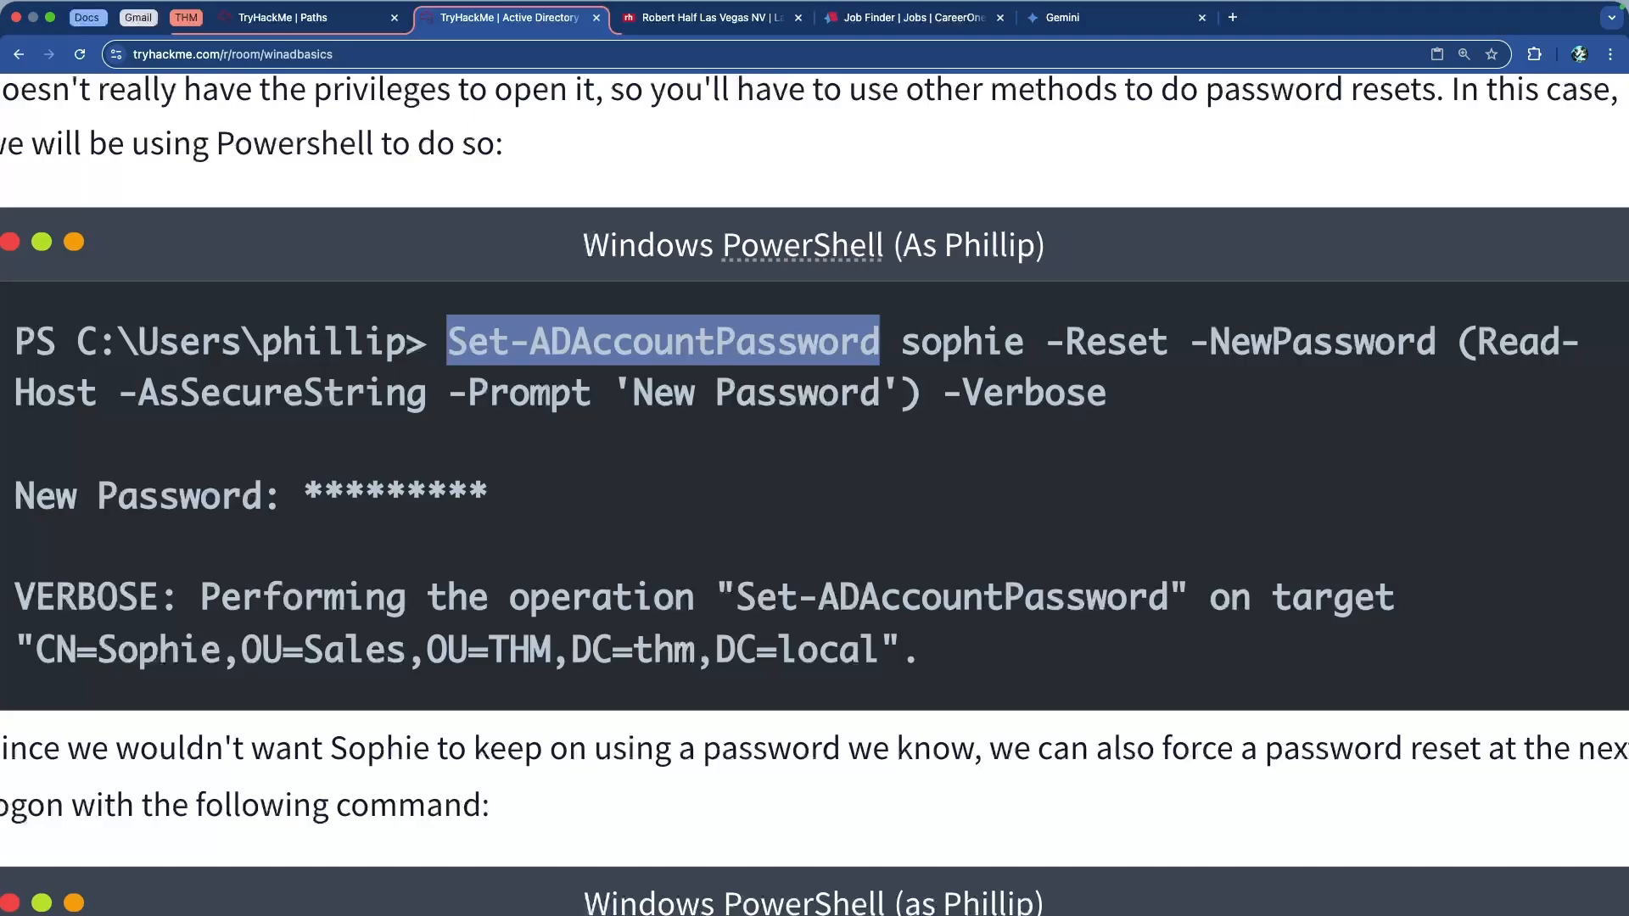
click(180, 371)
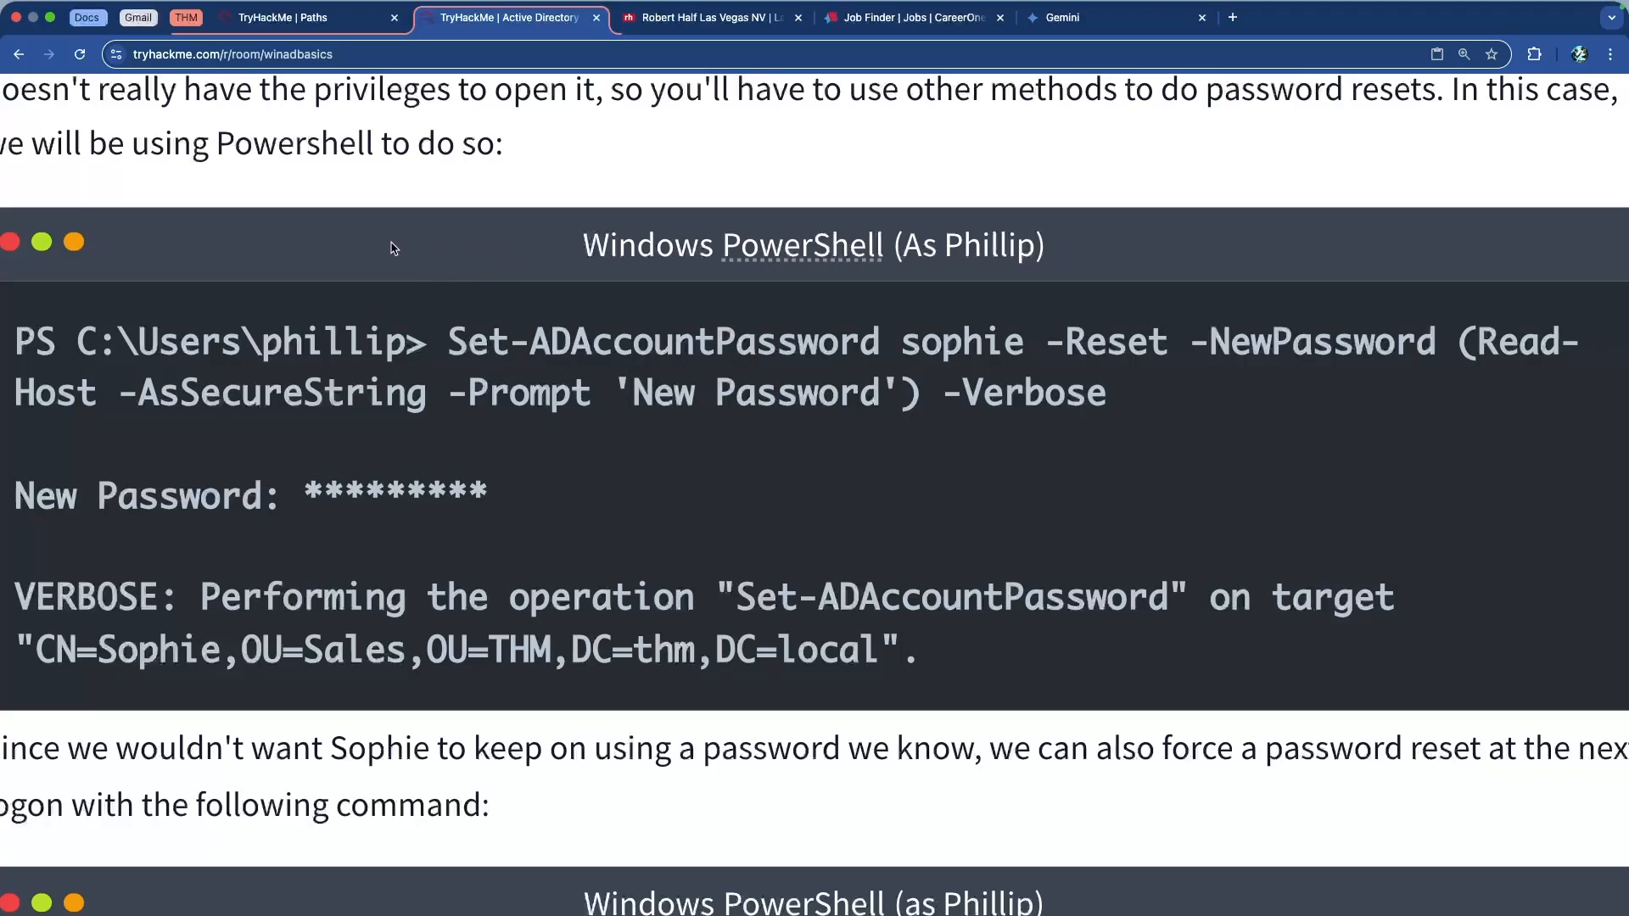
drag(19, 347, 1222, 414)
click(1002, 412)
scroll(807, 447, down, 5)
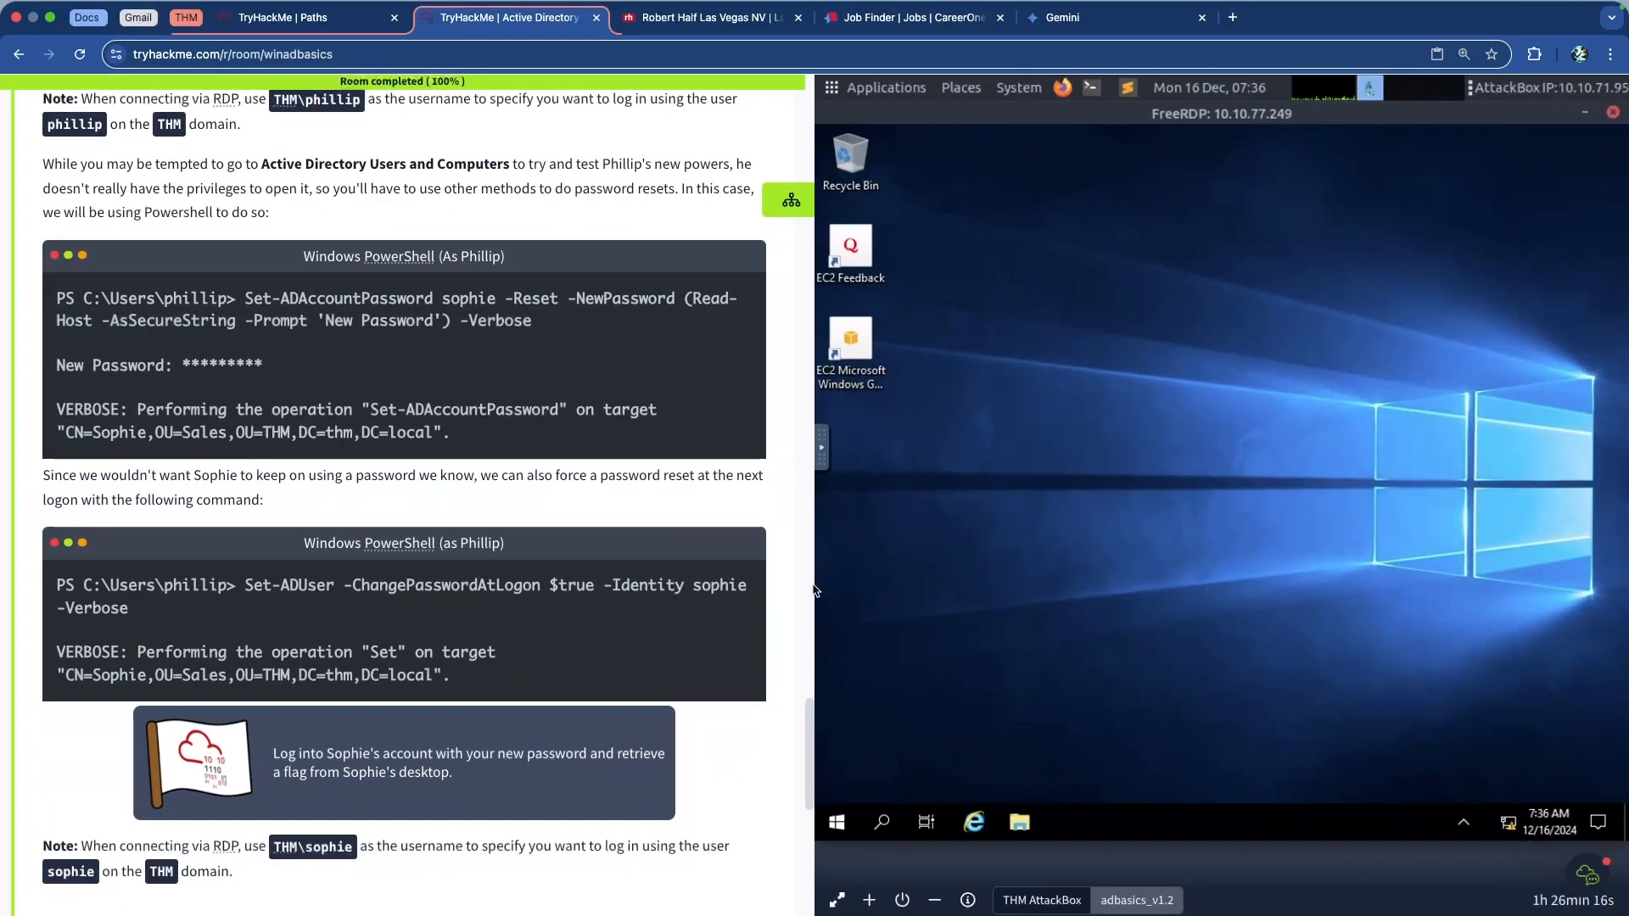
Search for 'cmd' from the taskbar and launch Command Prompt
click(881, 822)
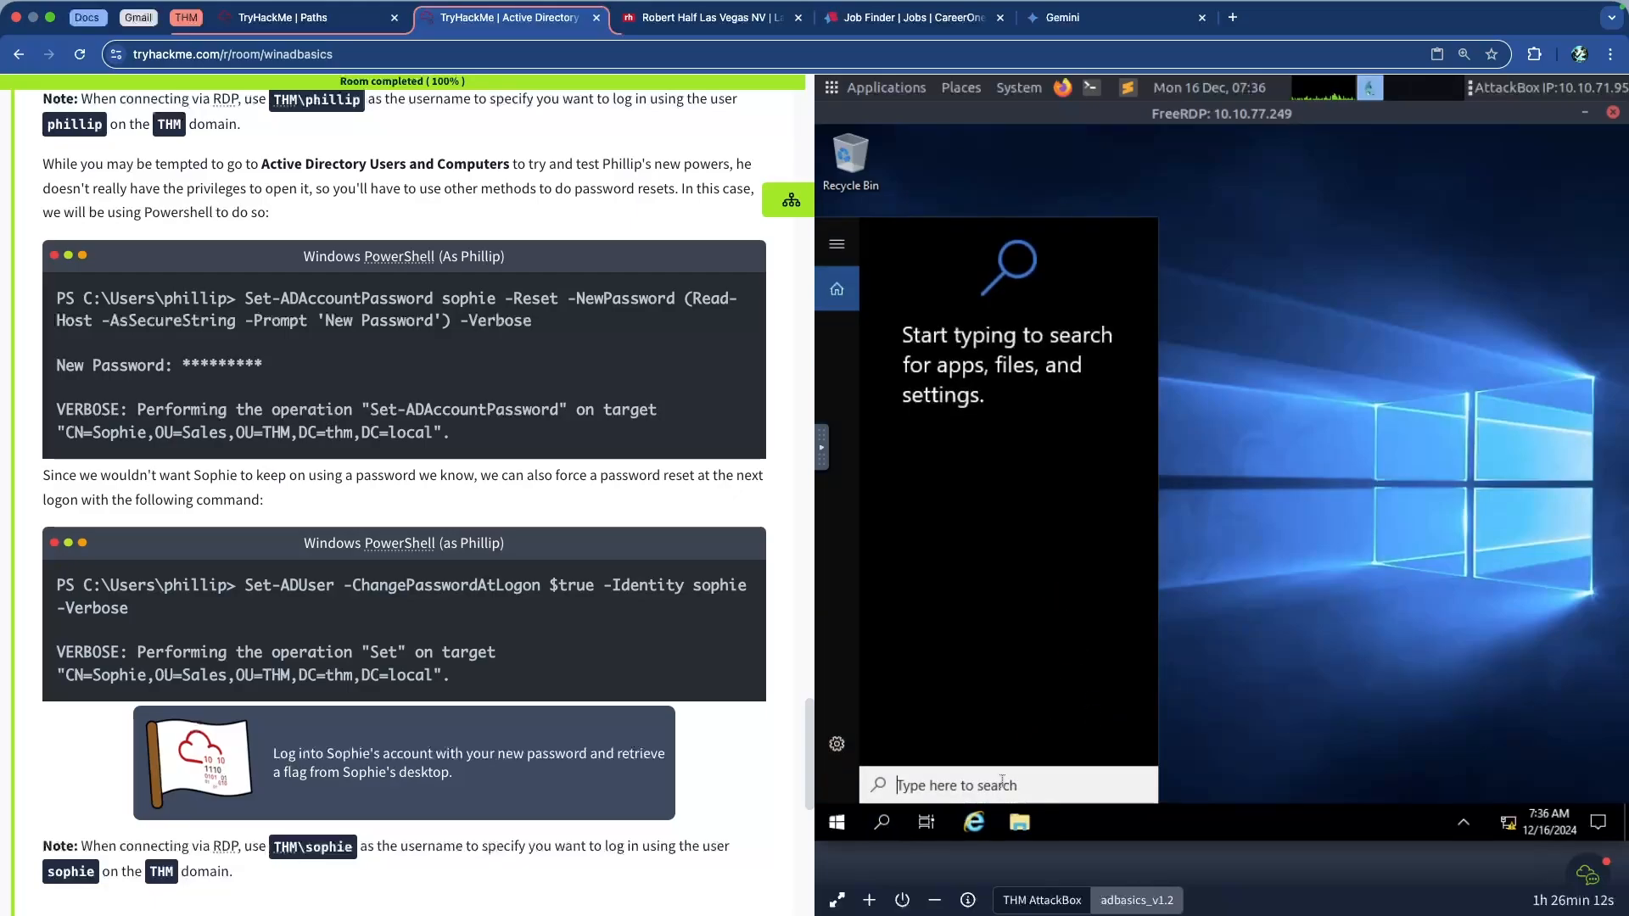
text(cmd)
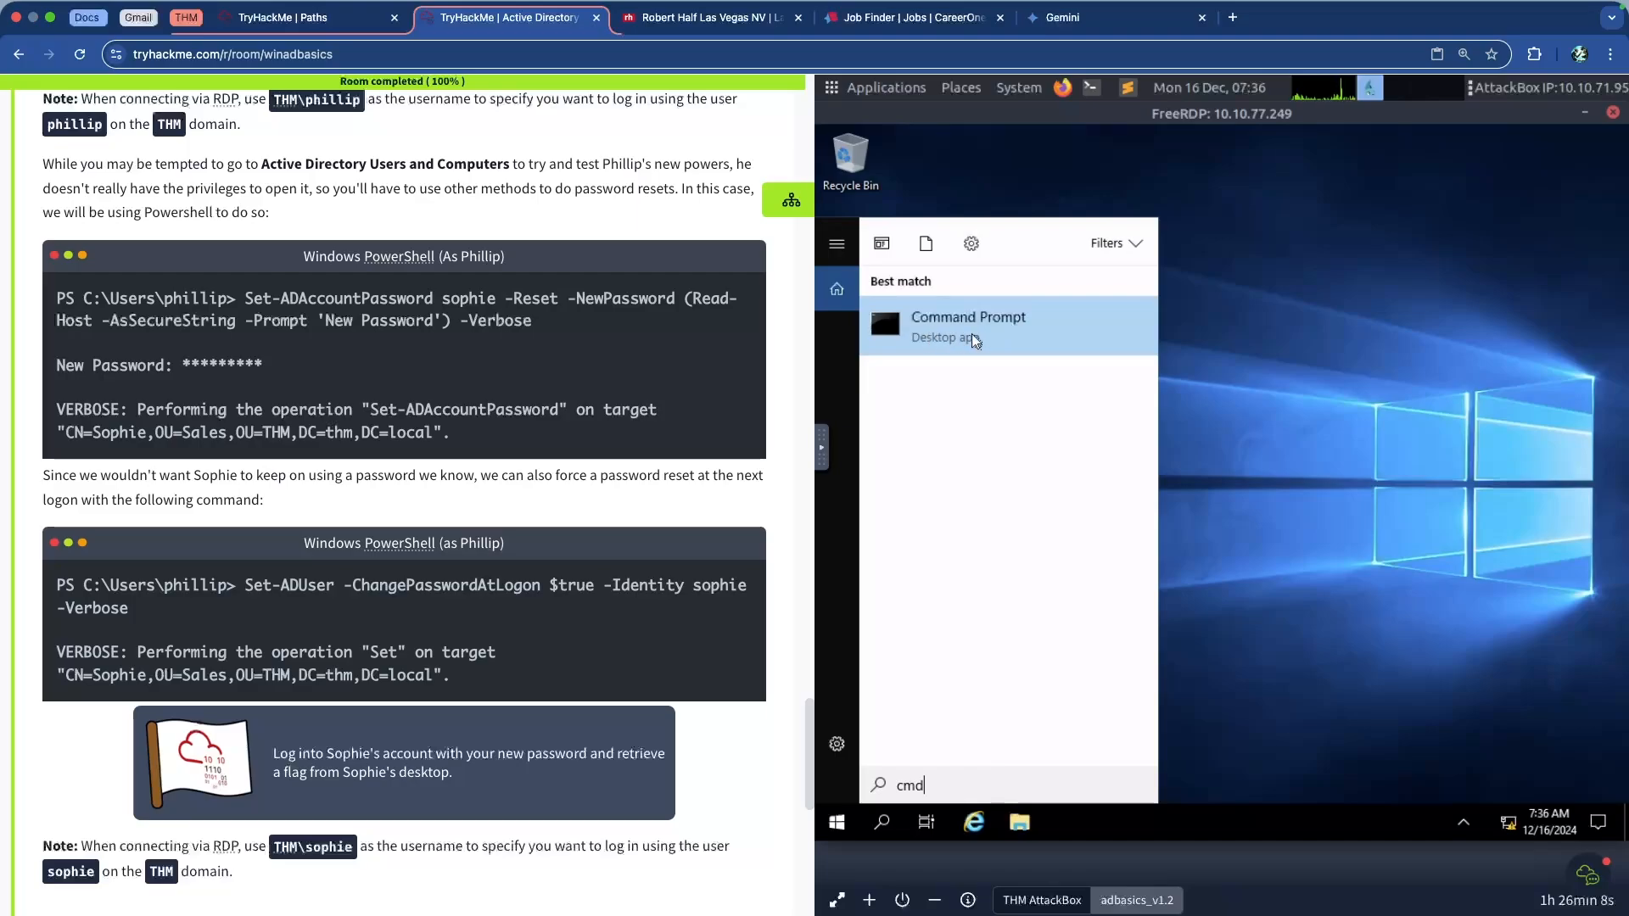
click(987, 335)
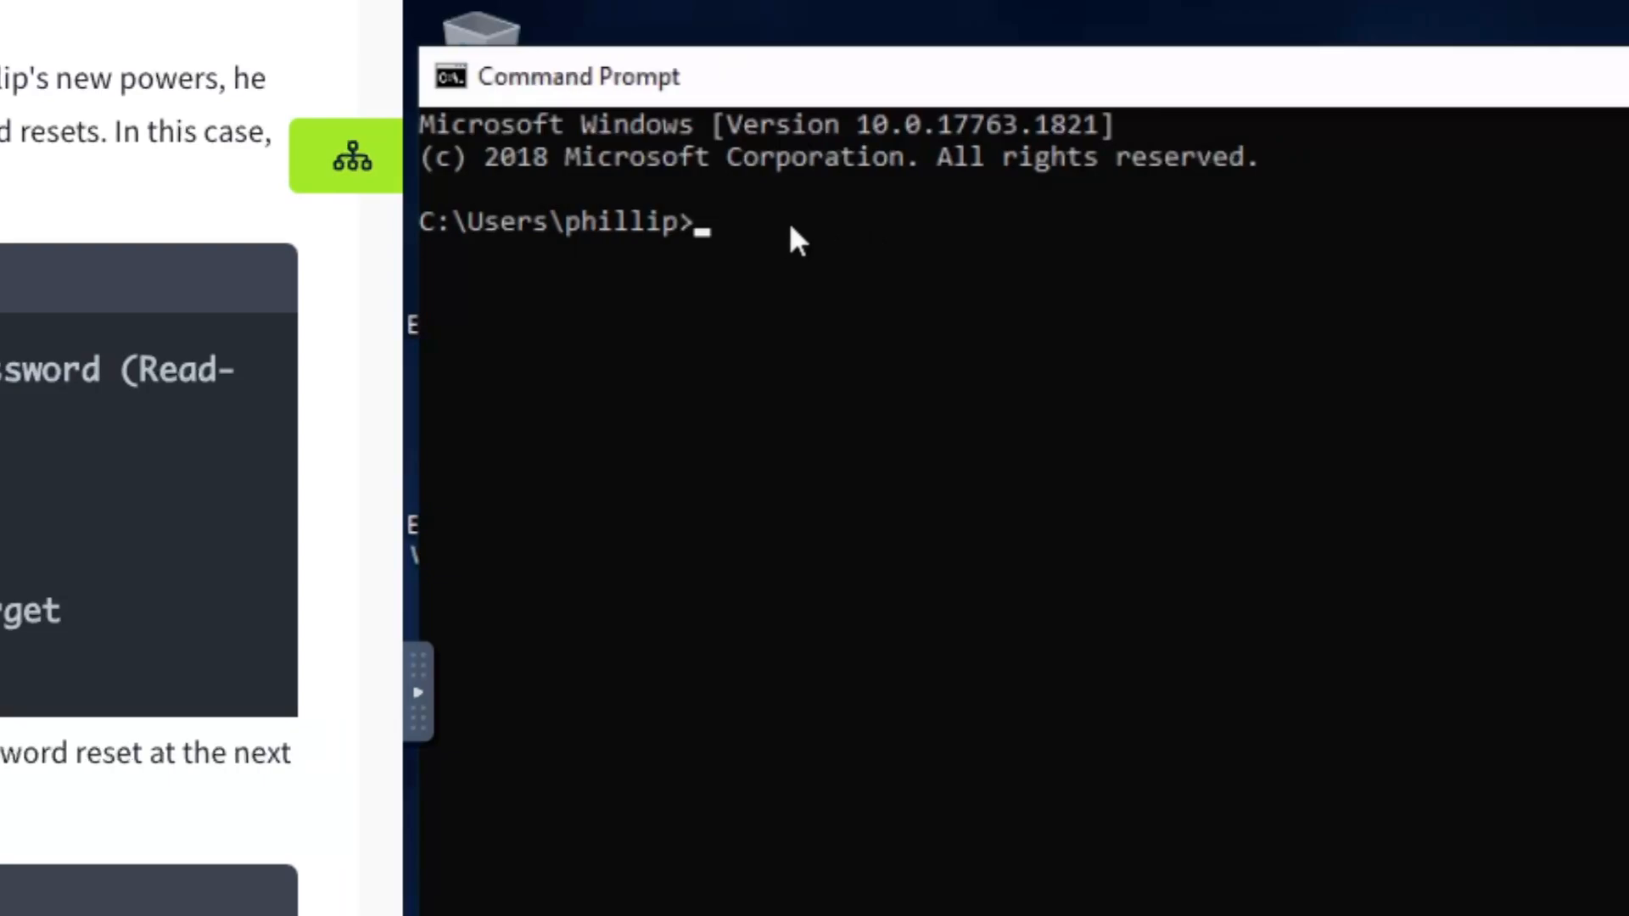
Start PowerShell inside the Command Prompt window with the 'powershell' command
click(790, 224)
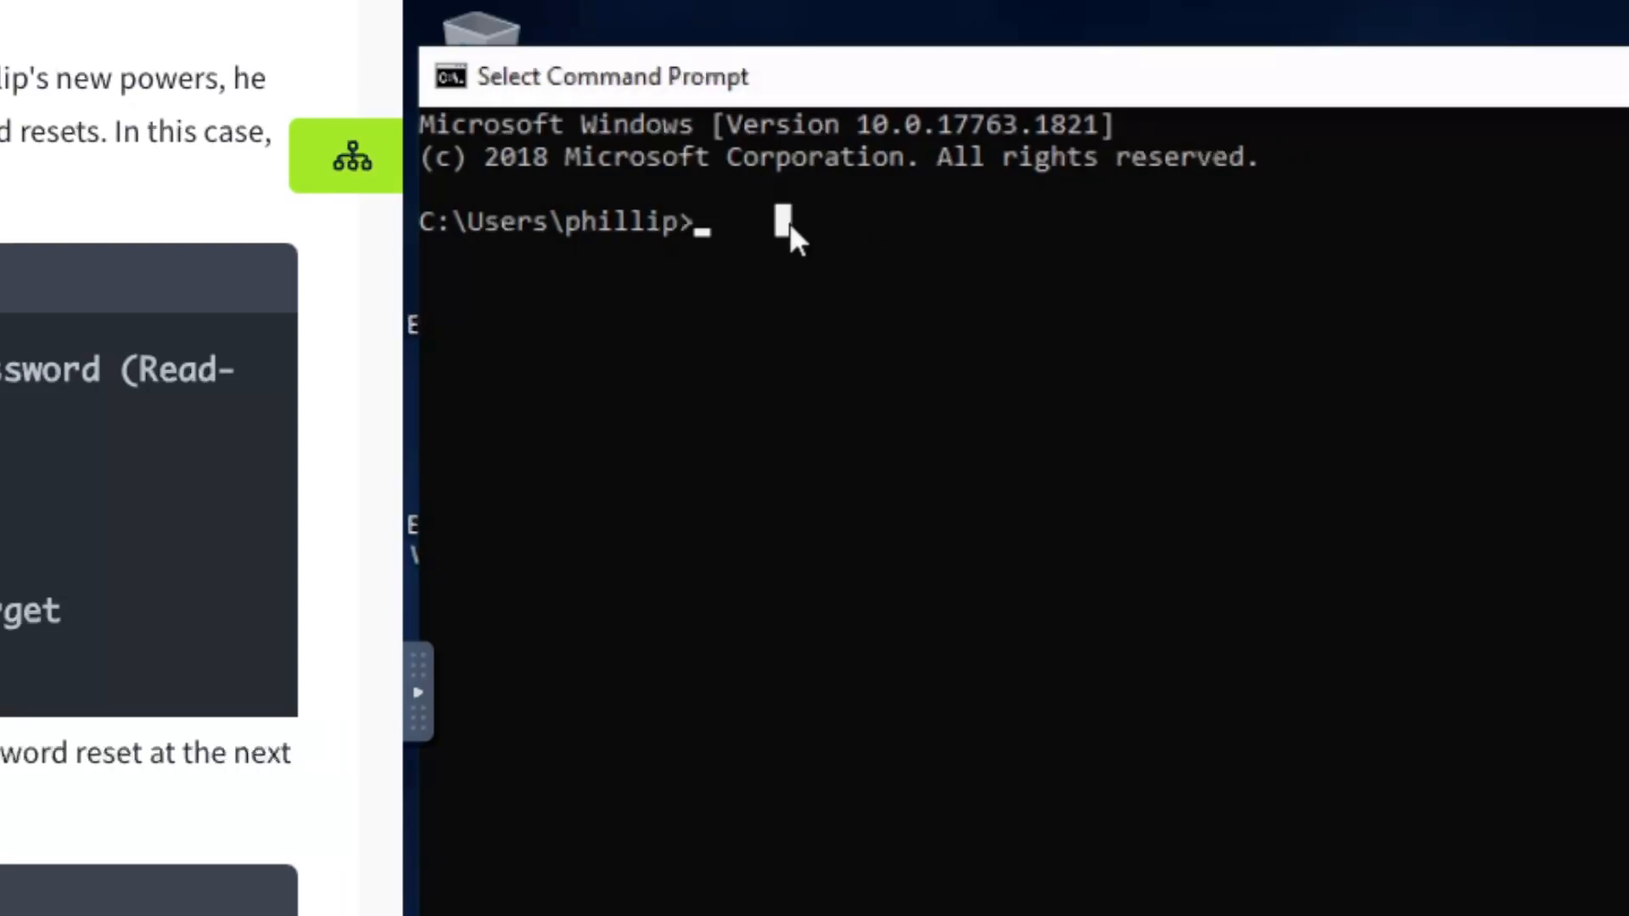
text(power)
text(shell)
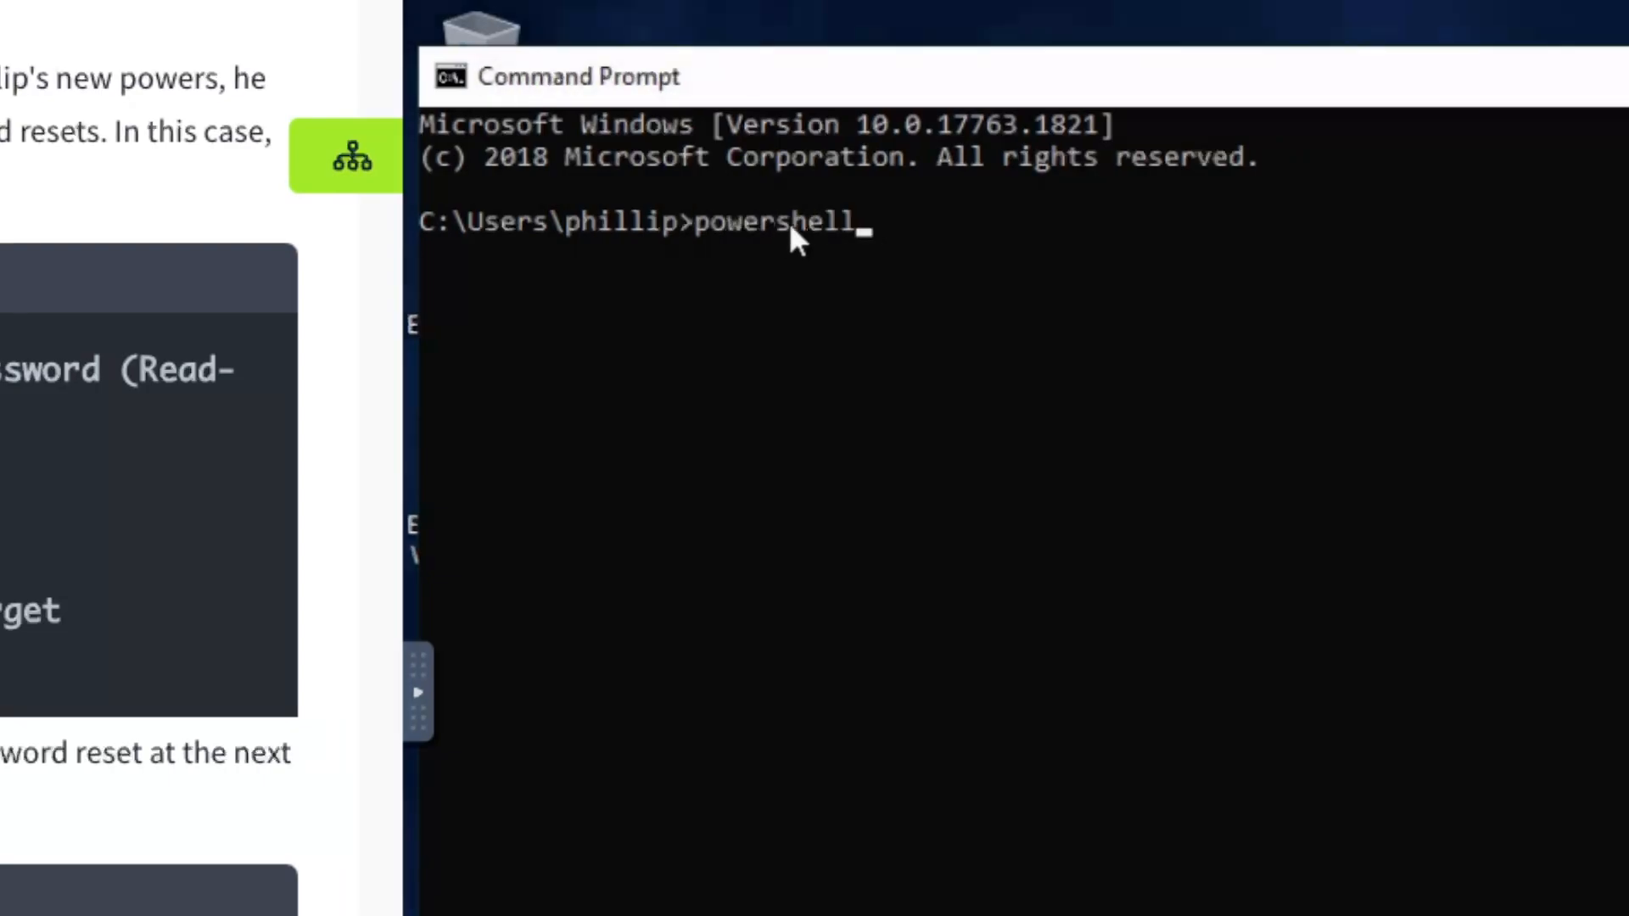
key(Return)
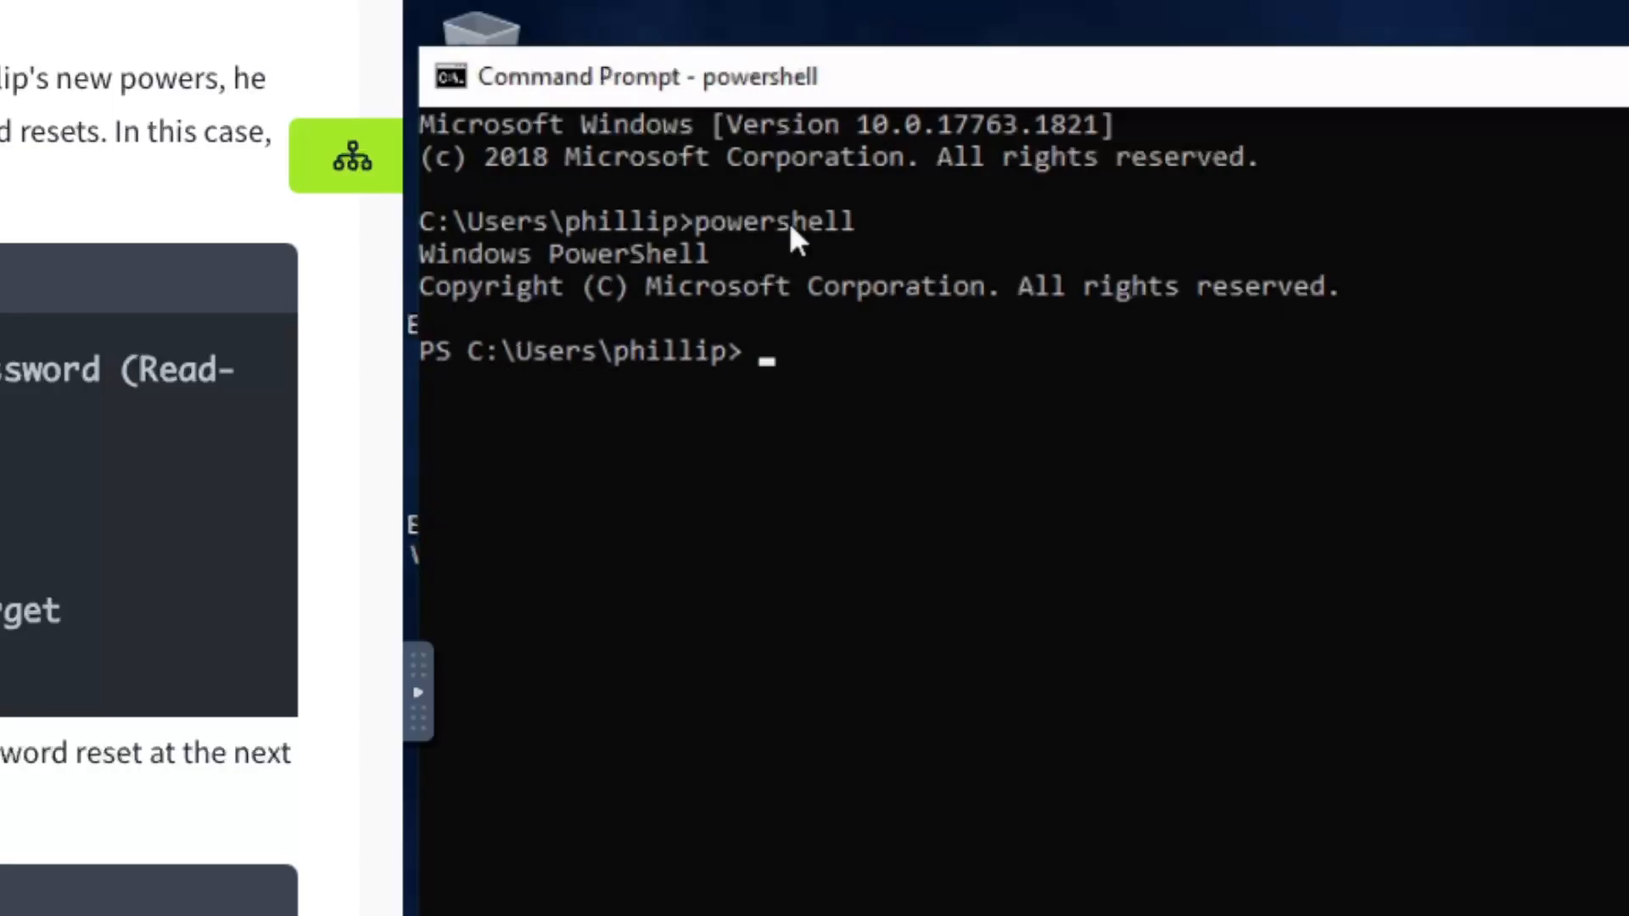
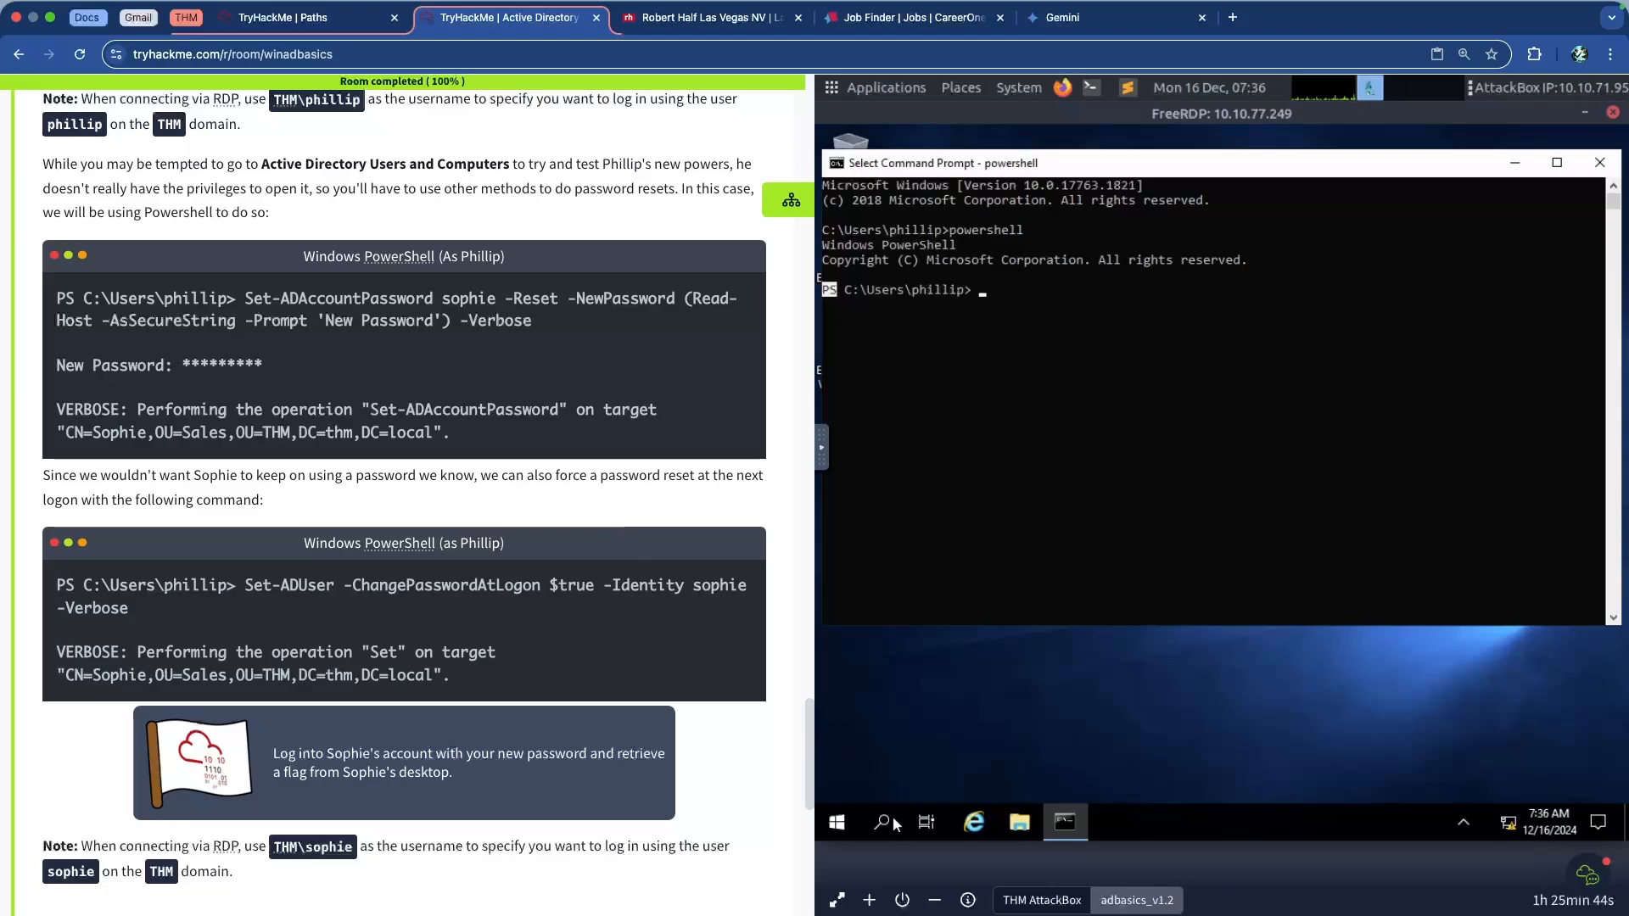
Search for 'powershell' from the taskbar and launch a new Windows PowerShell window
click(891, 823)
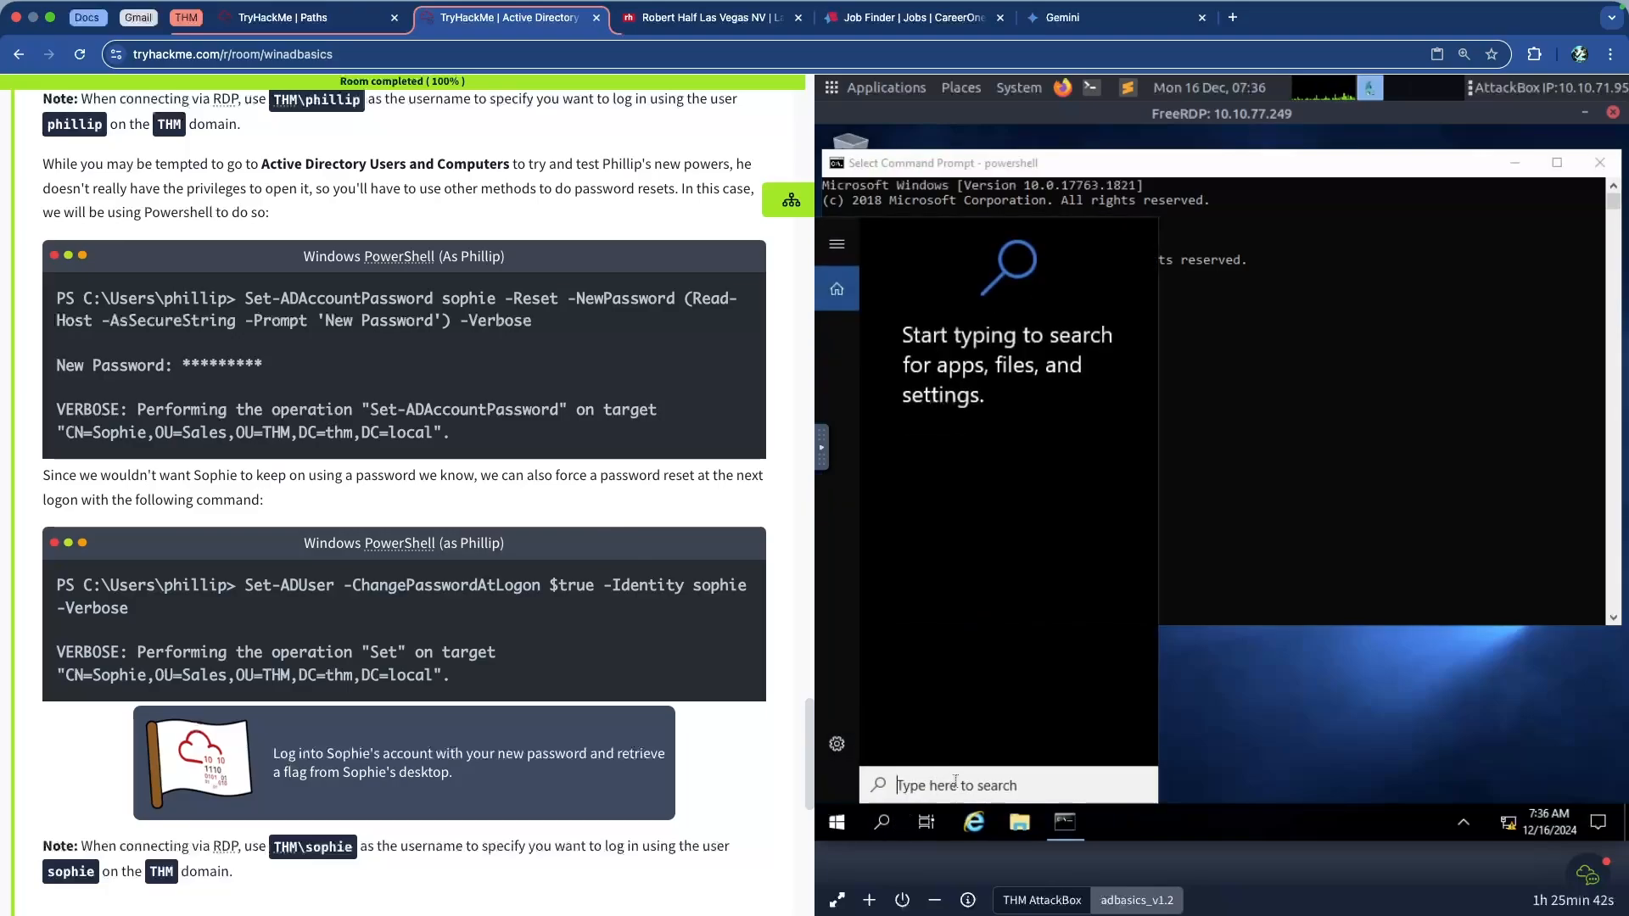
text(powershell)
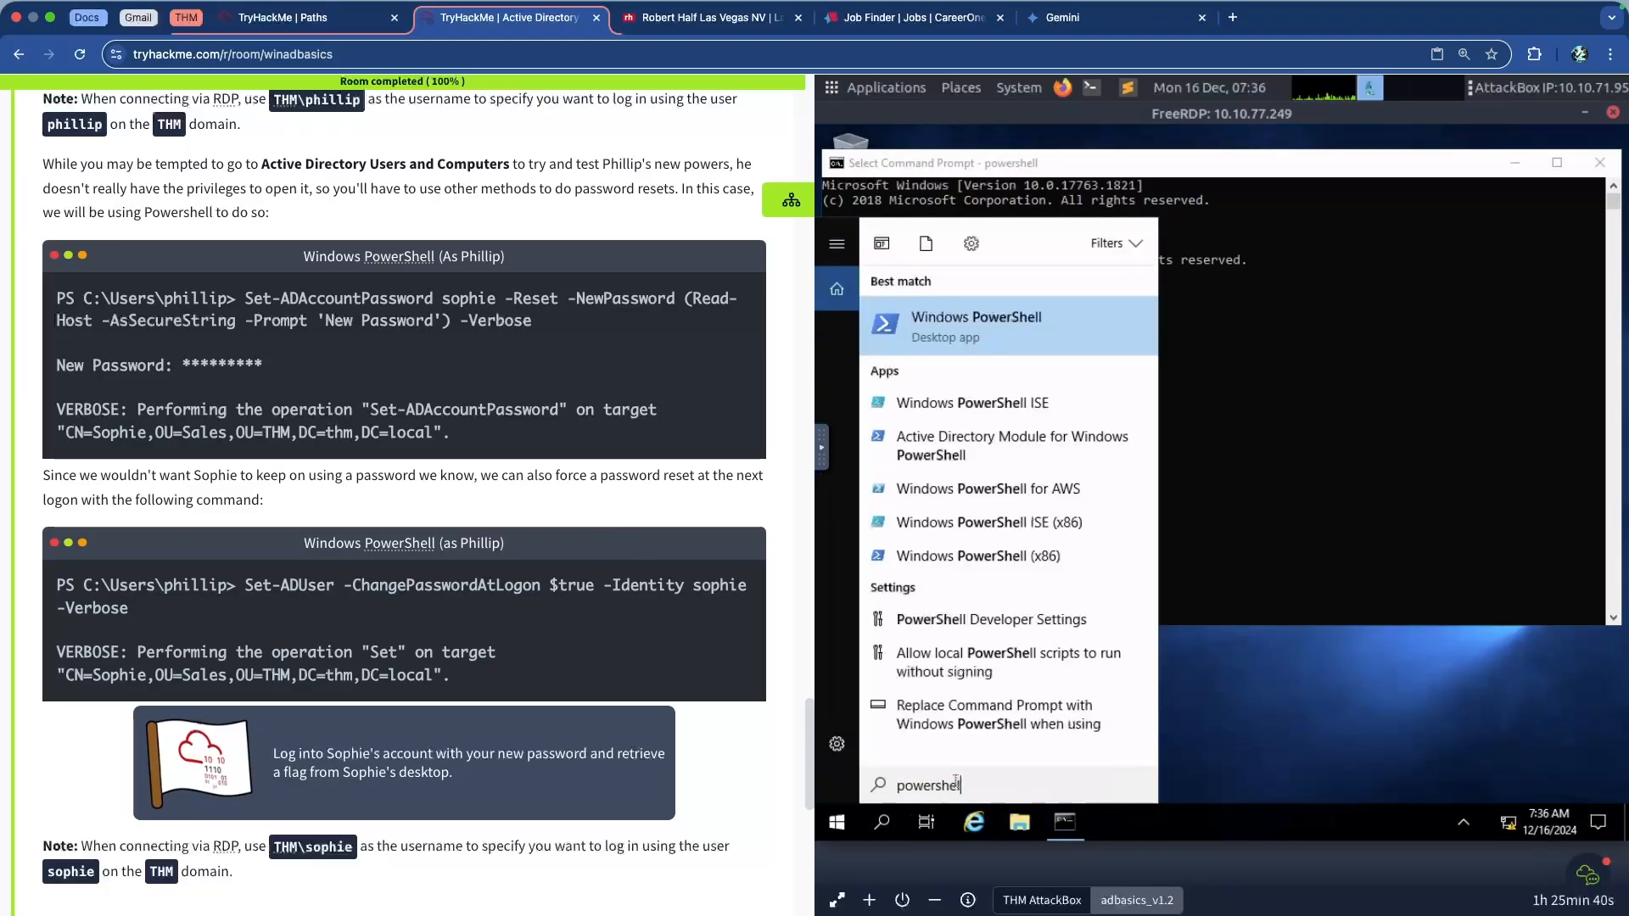
click(999, 324)
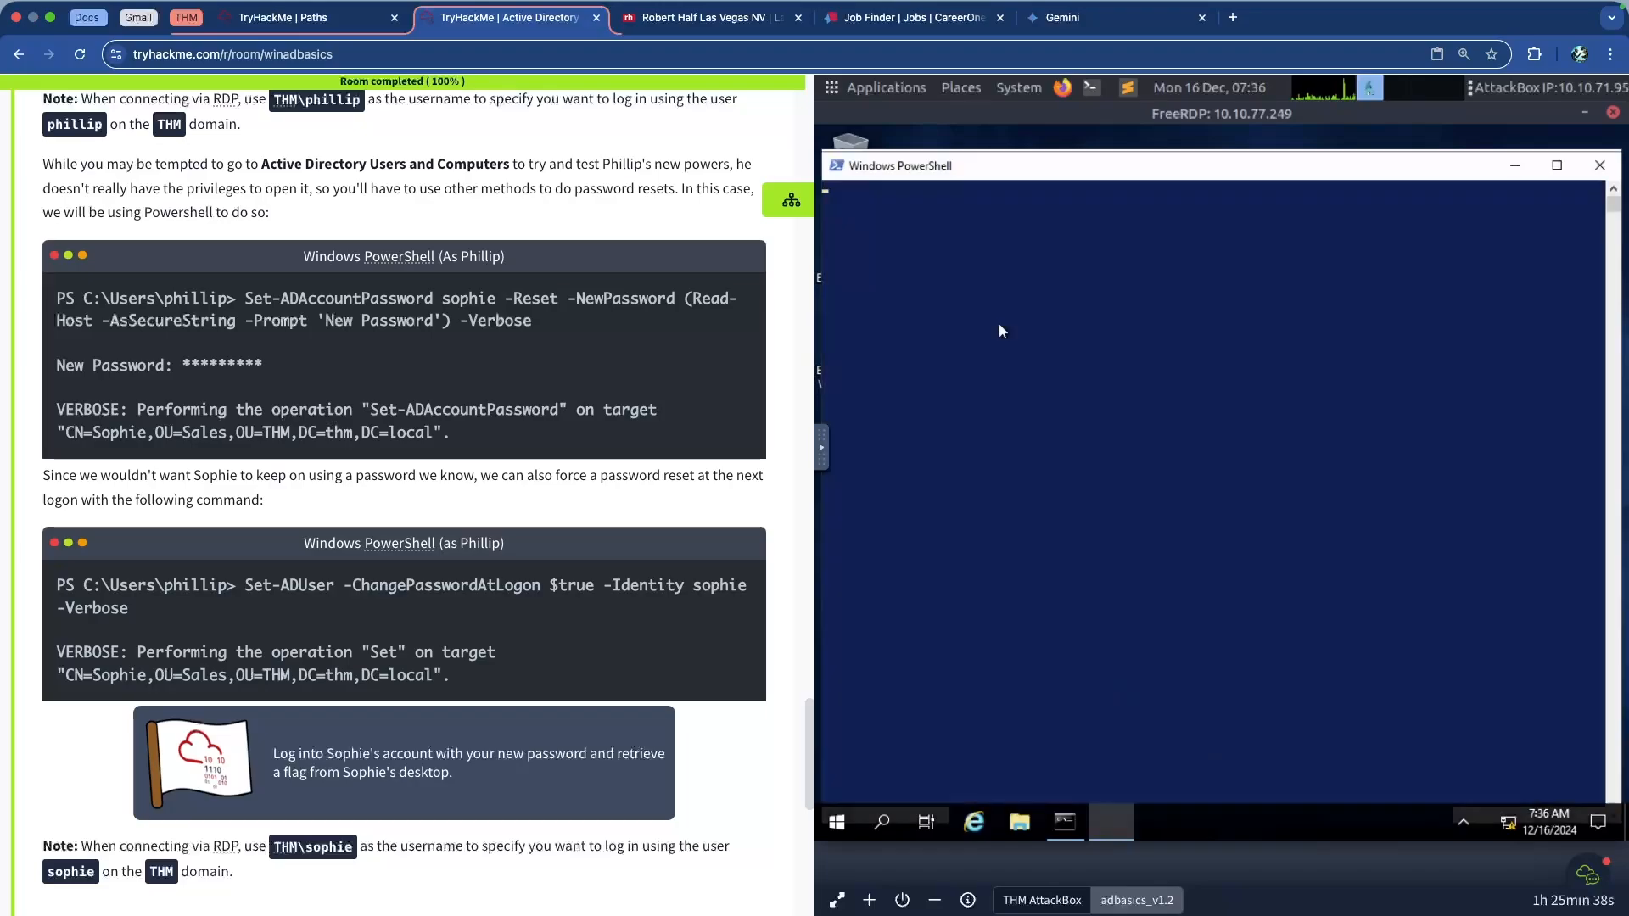
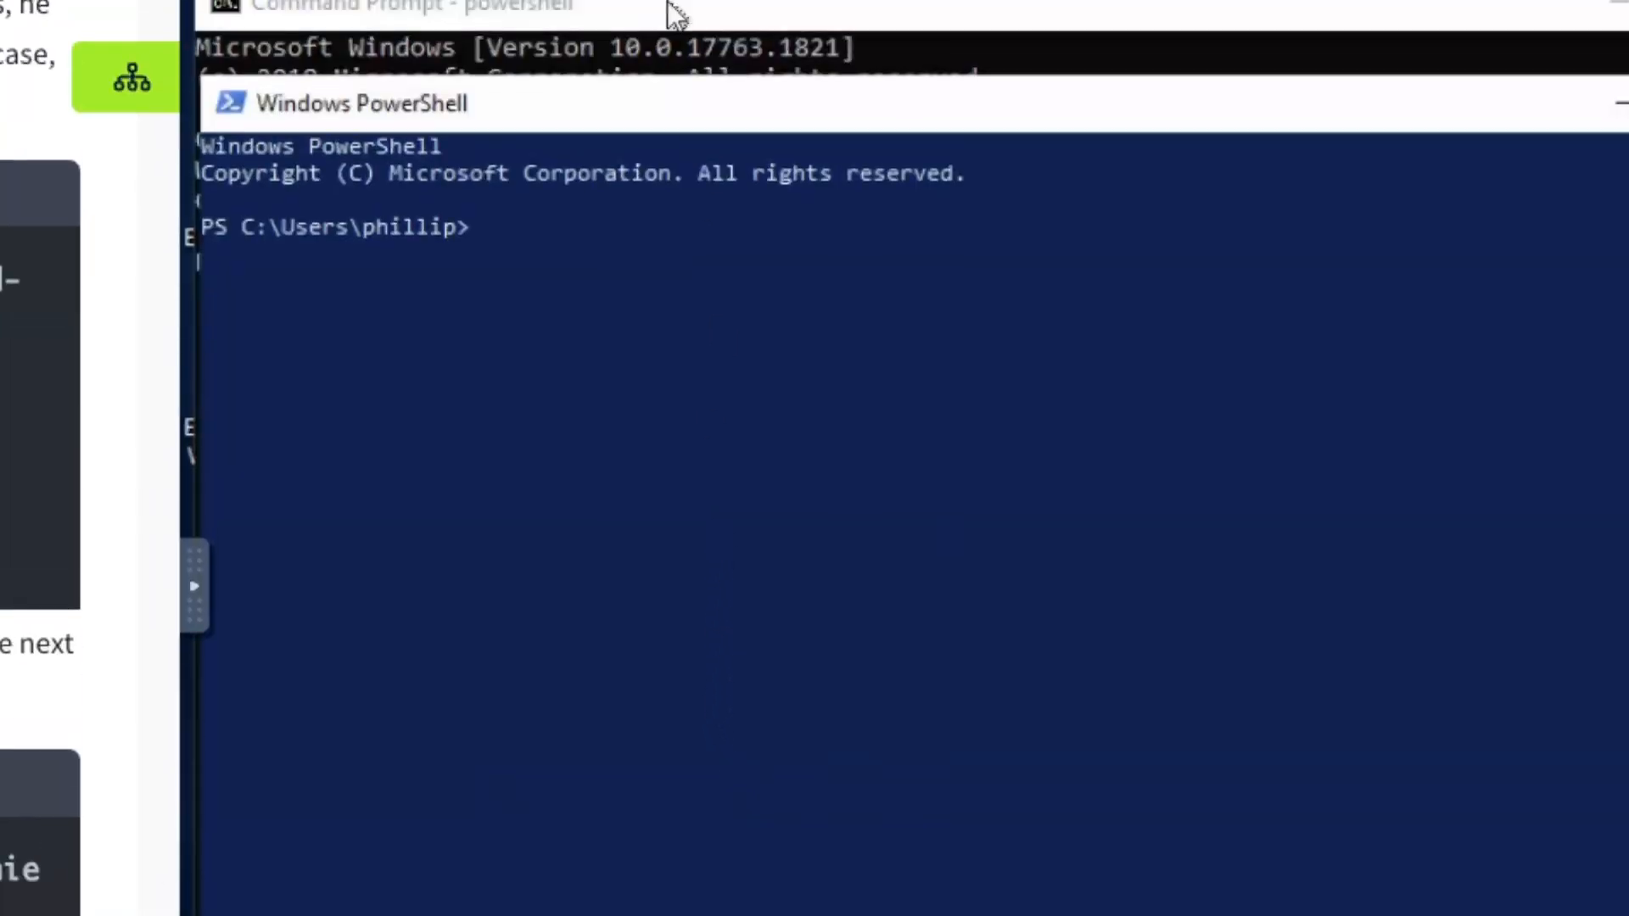
Start typing 'Set-ADAccountPassword' at the PowerShell prompt
click(705, 228)
text(Set-ADAc)
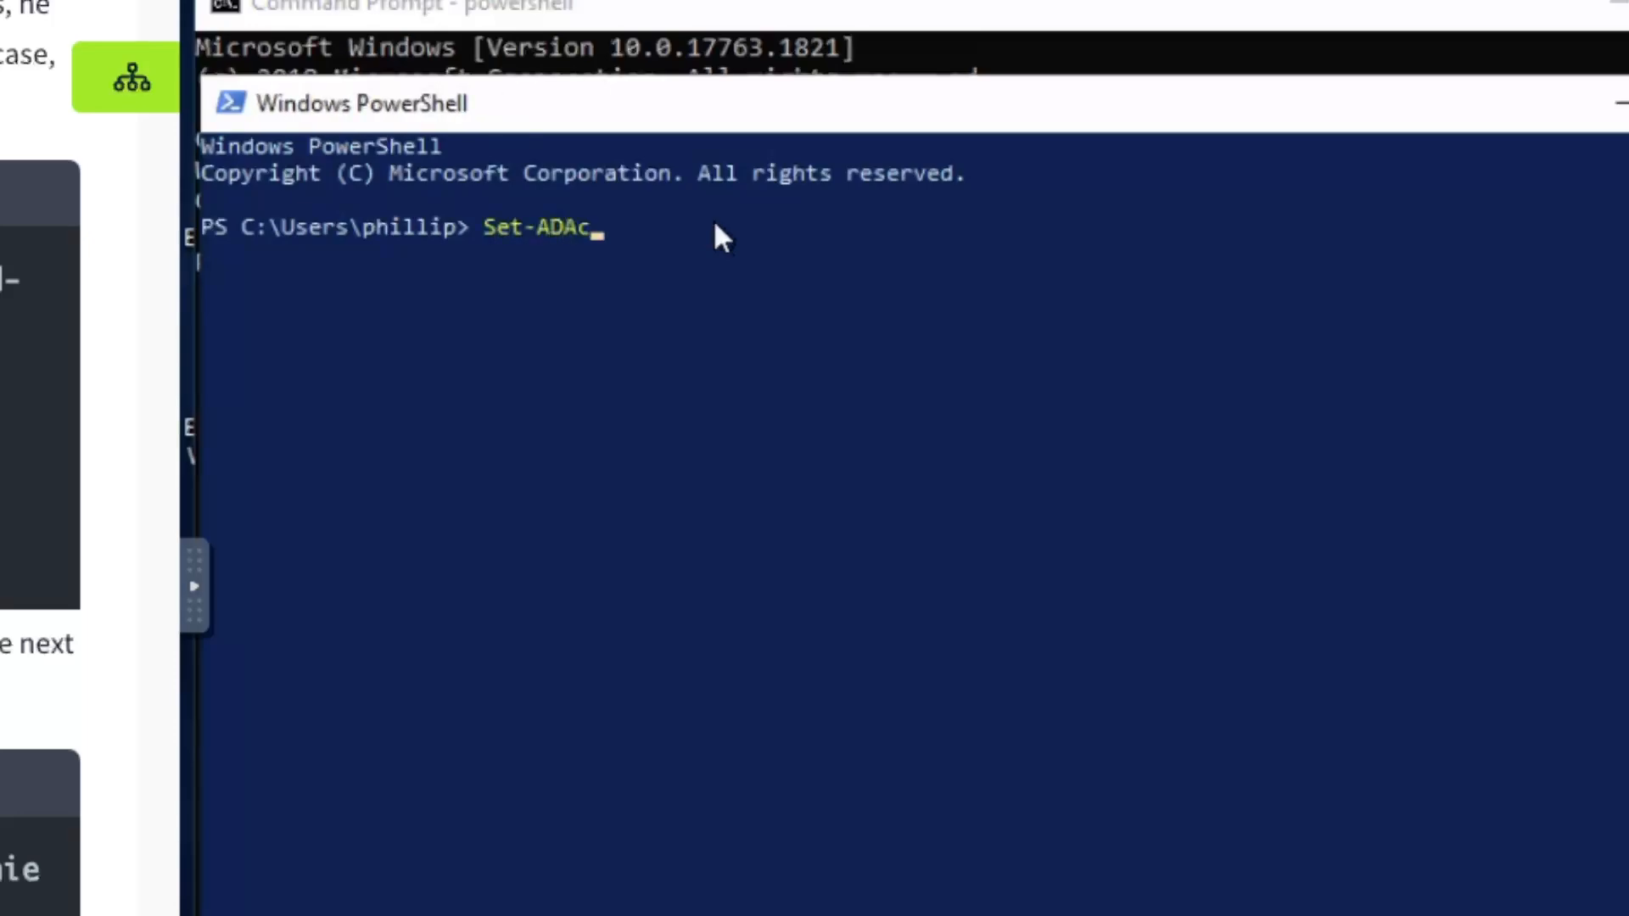
text(countPassword)
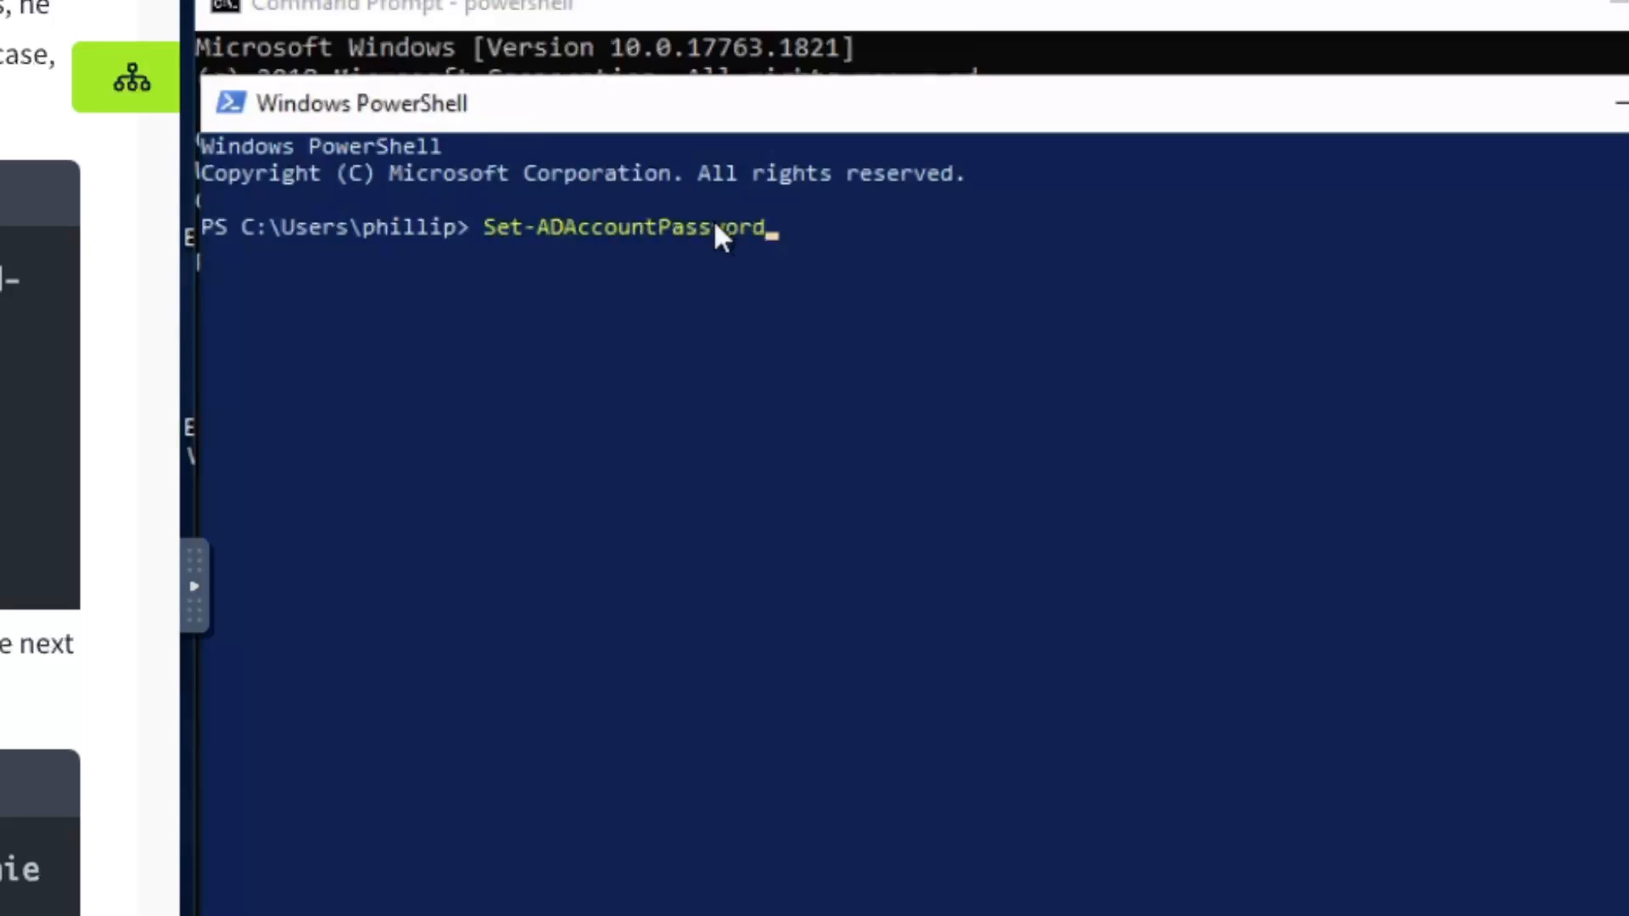
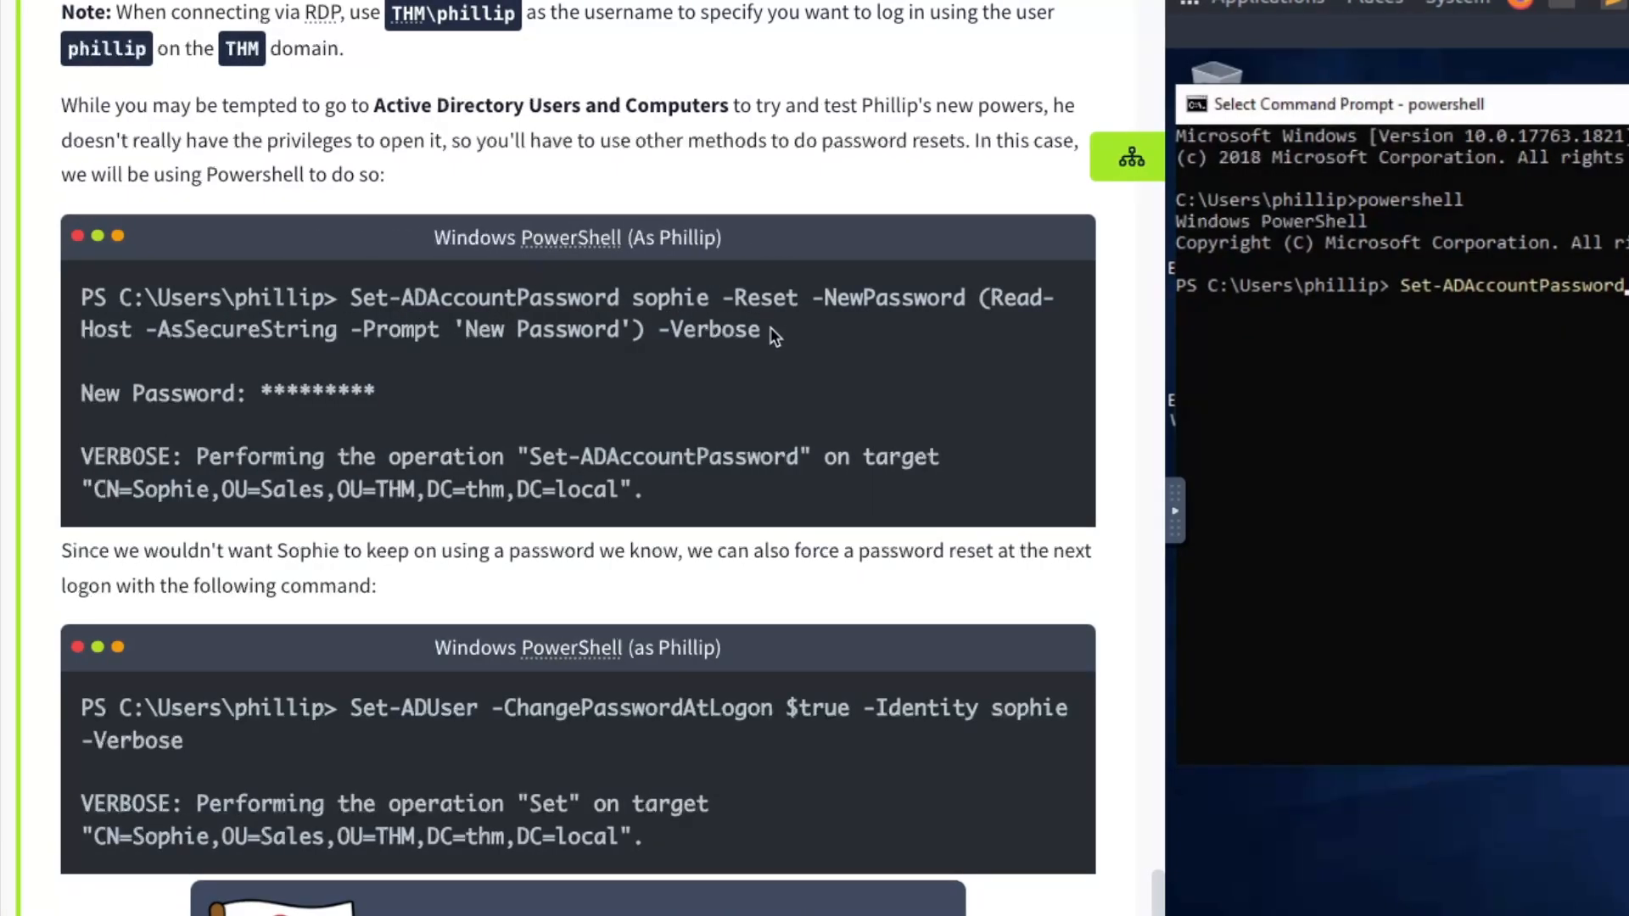
Copy the command text from 'sophie' through '-Verbose' on the tutorial page
drag(763, 335, 634, 299)
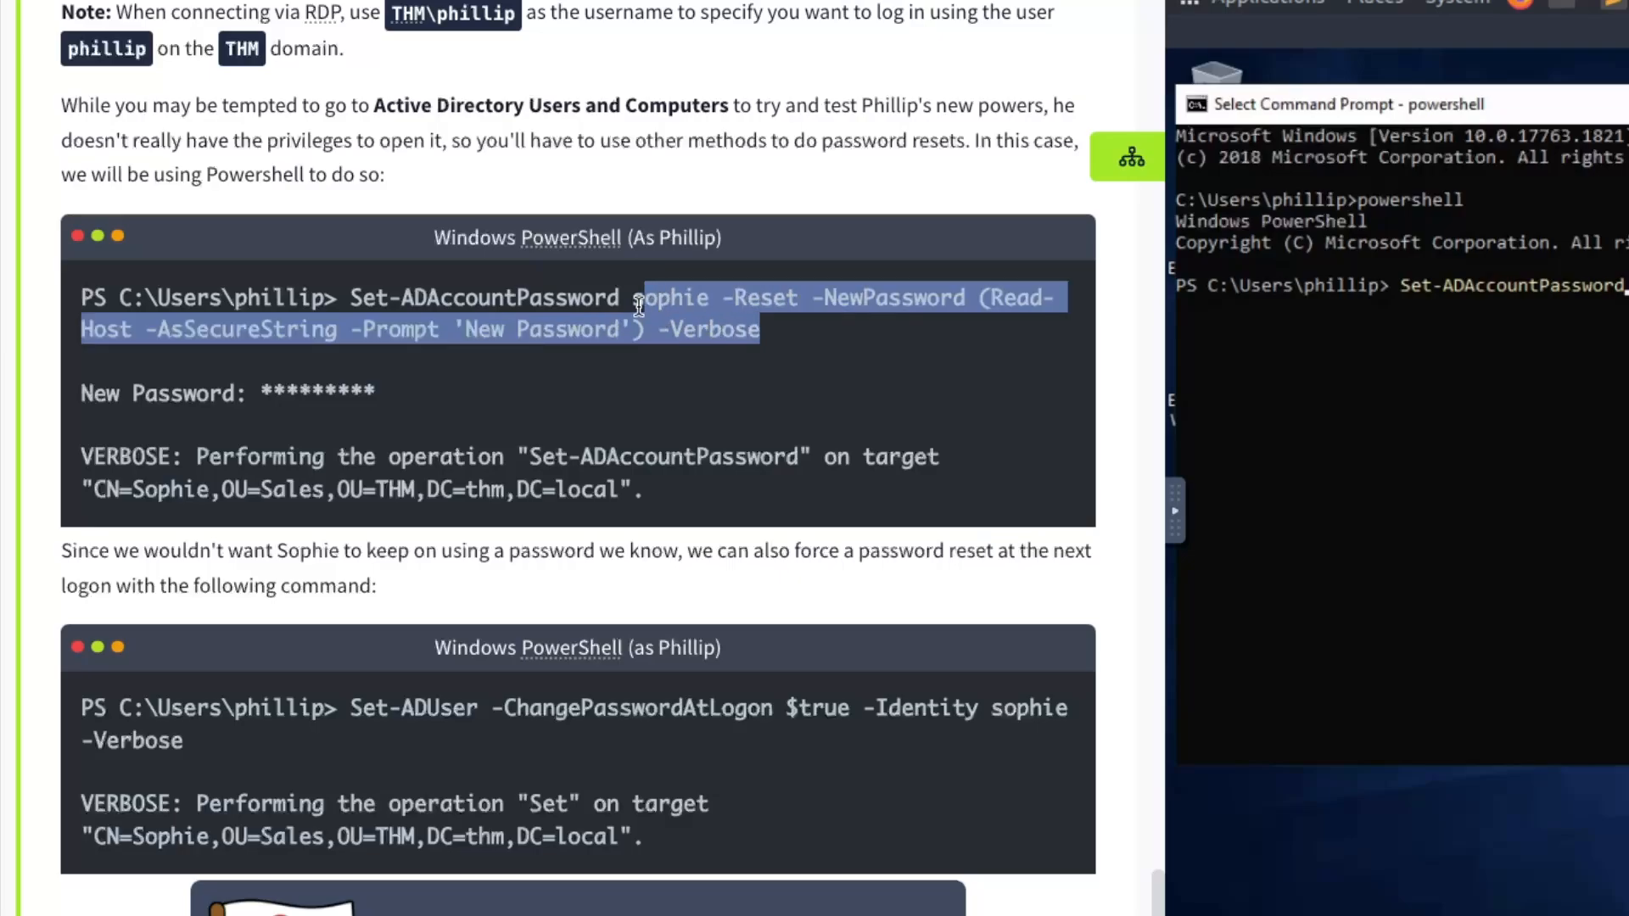
right_click(658, 319)
click(663, 357)
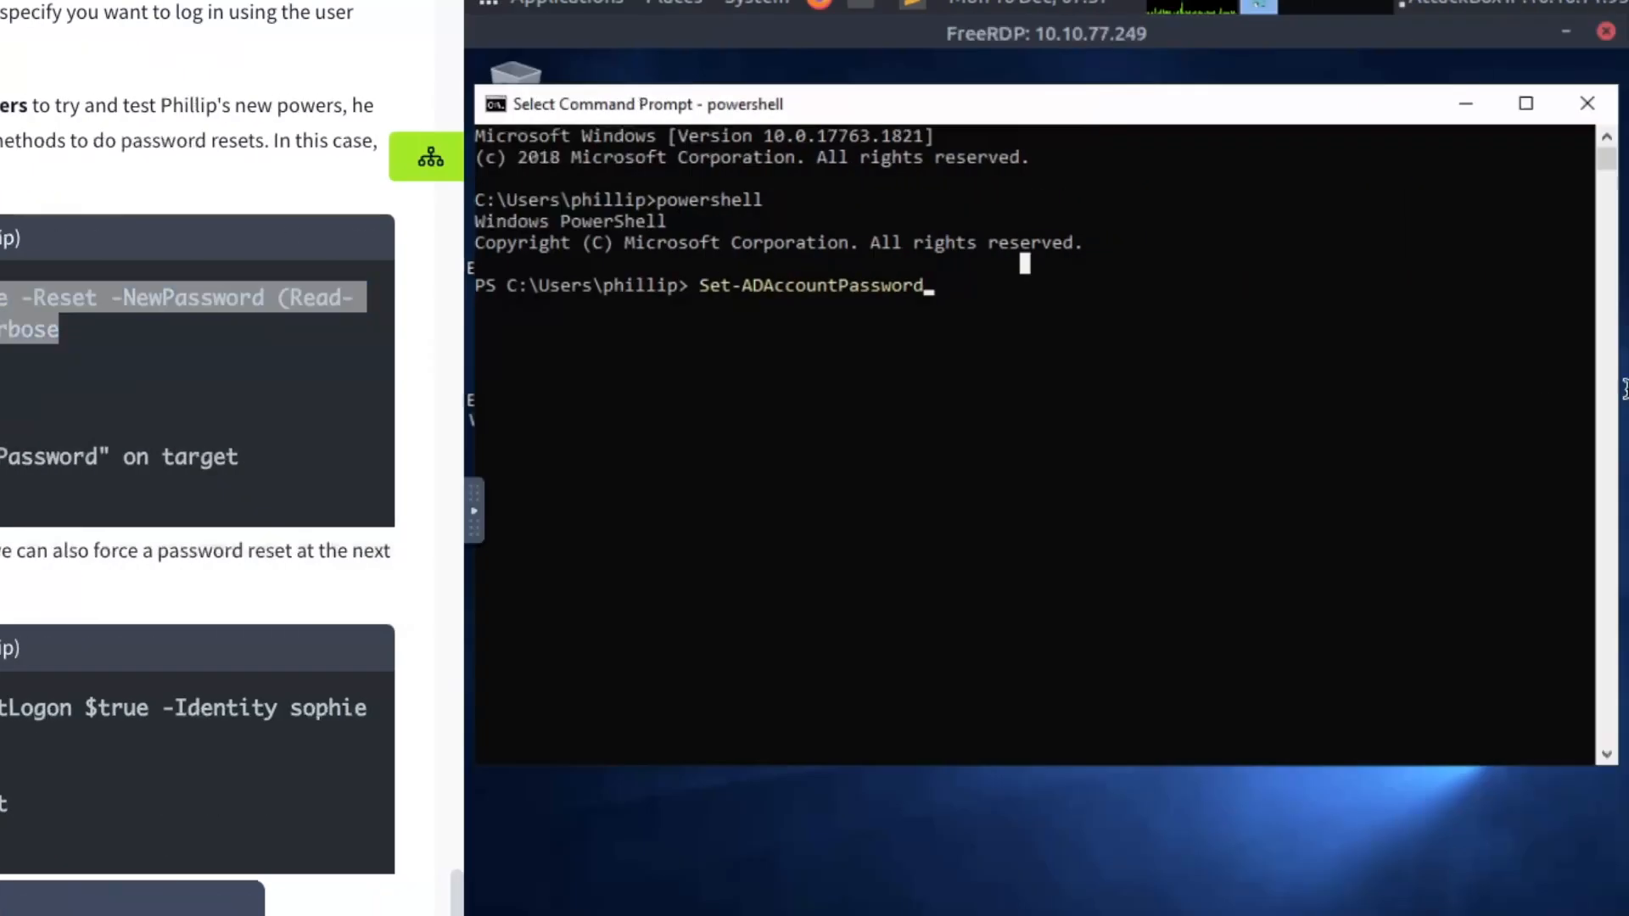
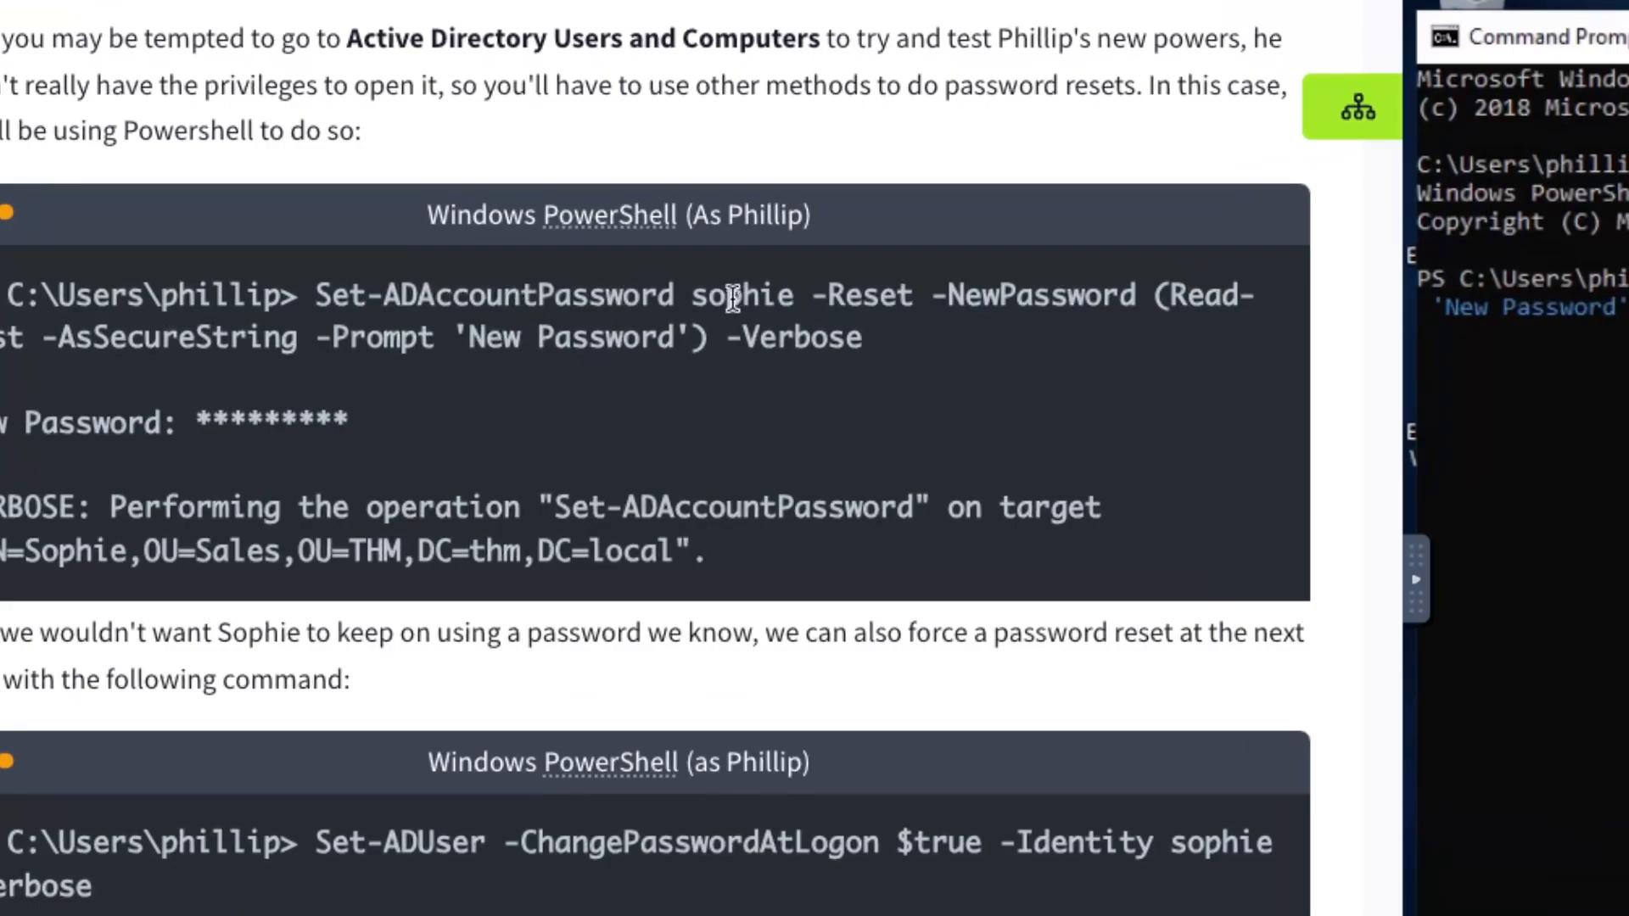
double_click(709, 298)
drag(813, 297, 1135, 297)
click(1131, 297)
drag(814, 297, 1133, 297)
click(1091, 299)
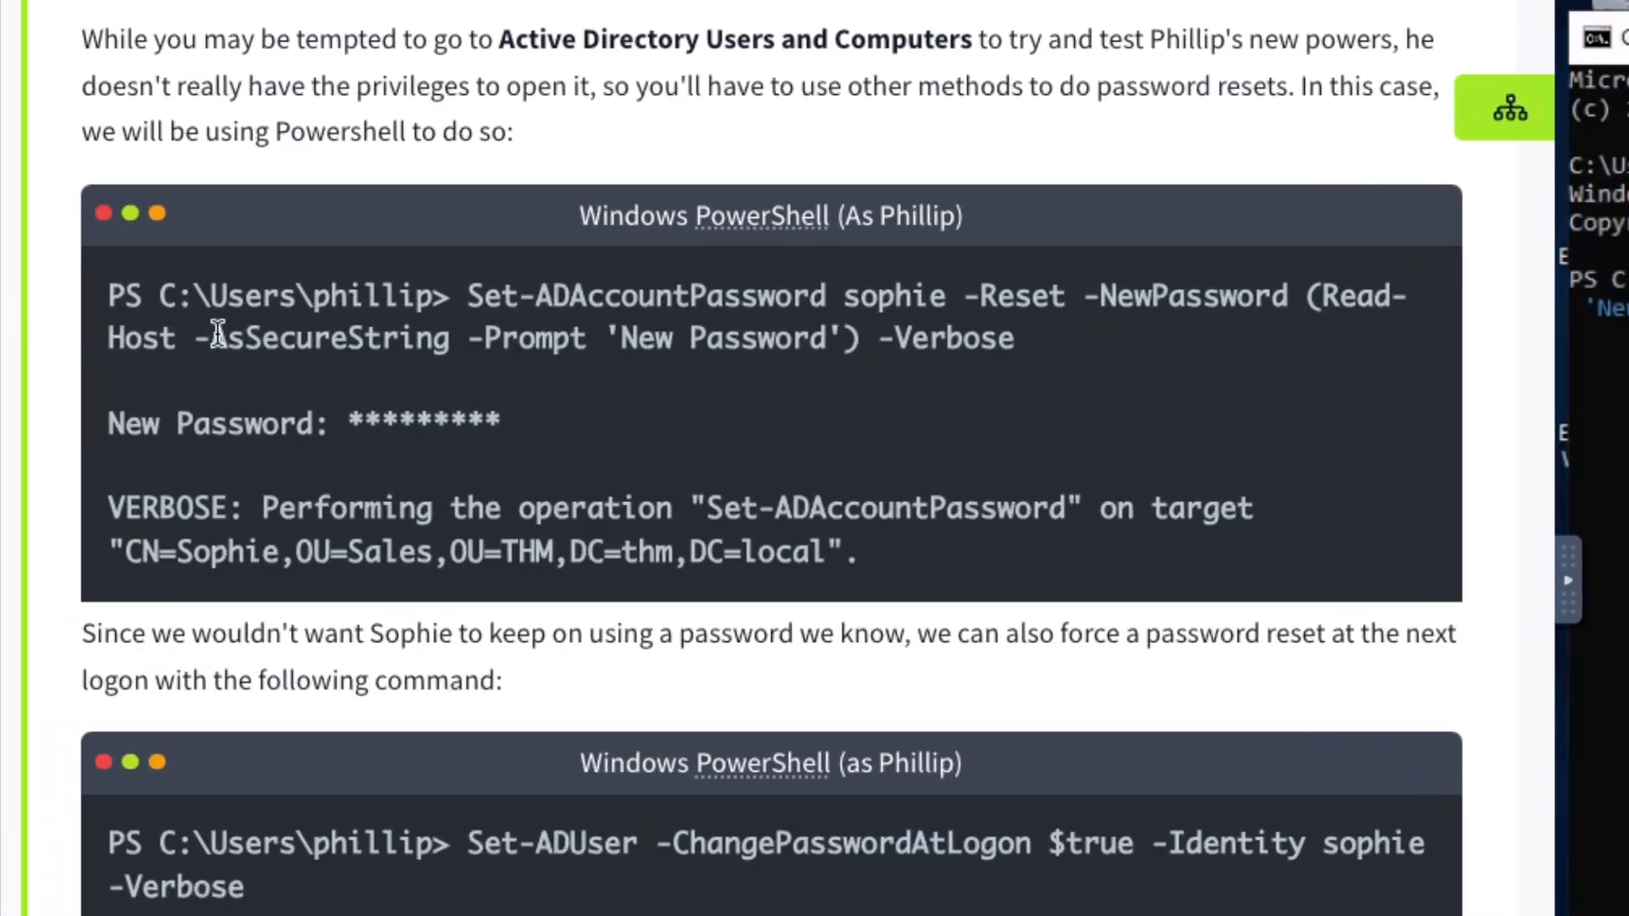
double_click(0, 343)
click(135, 343)
mouse_move(191, 342)
mouse_down()
mouse_move(507, 342)
mouse_move(212, 337)
mouse_up()
click(506, 342)
click(604, 338)
drag(862, 340, 1311, 303)
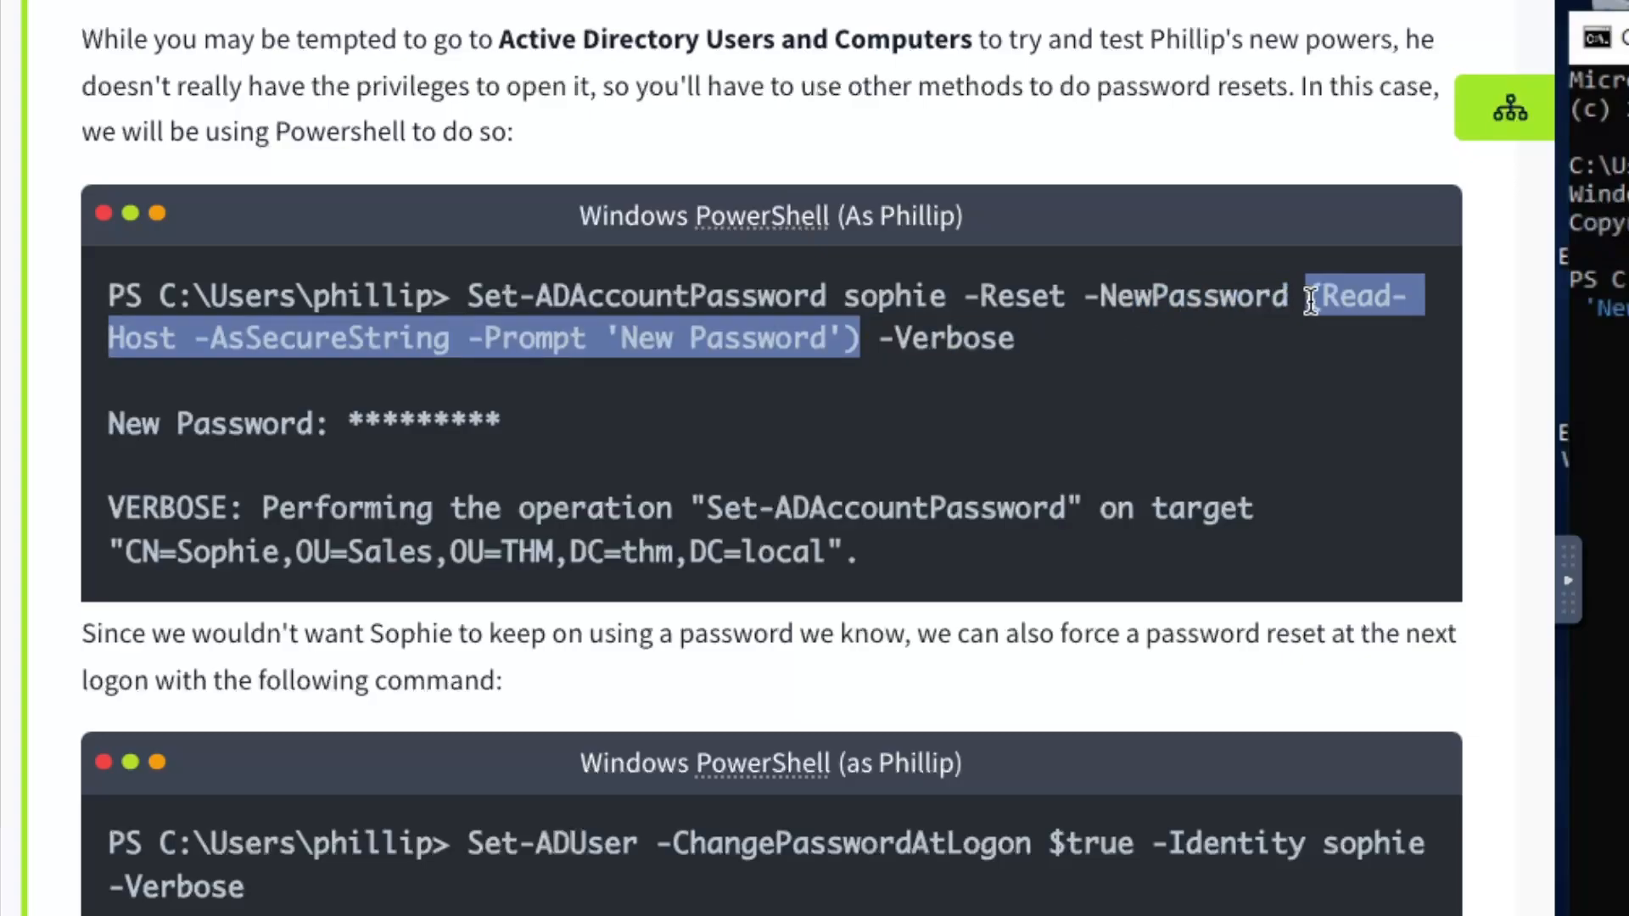
drag(499, 417, 348, 418)
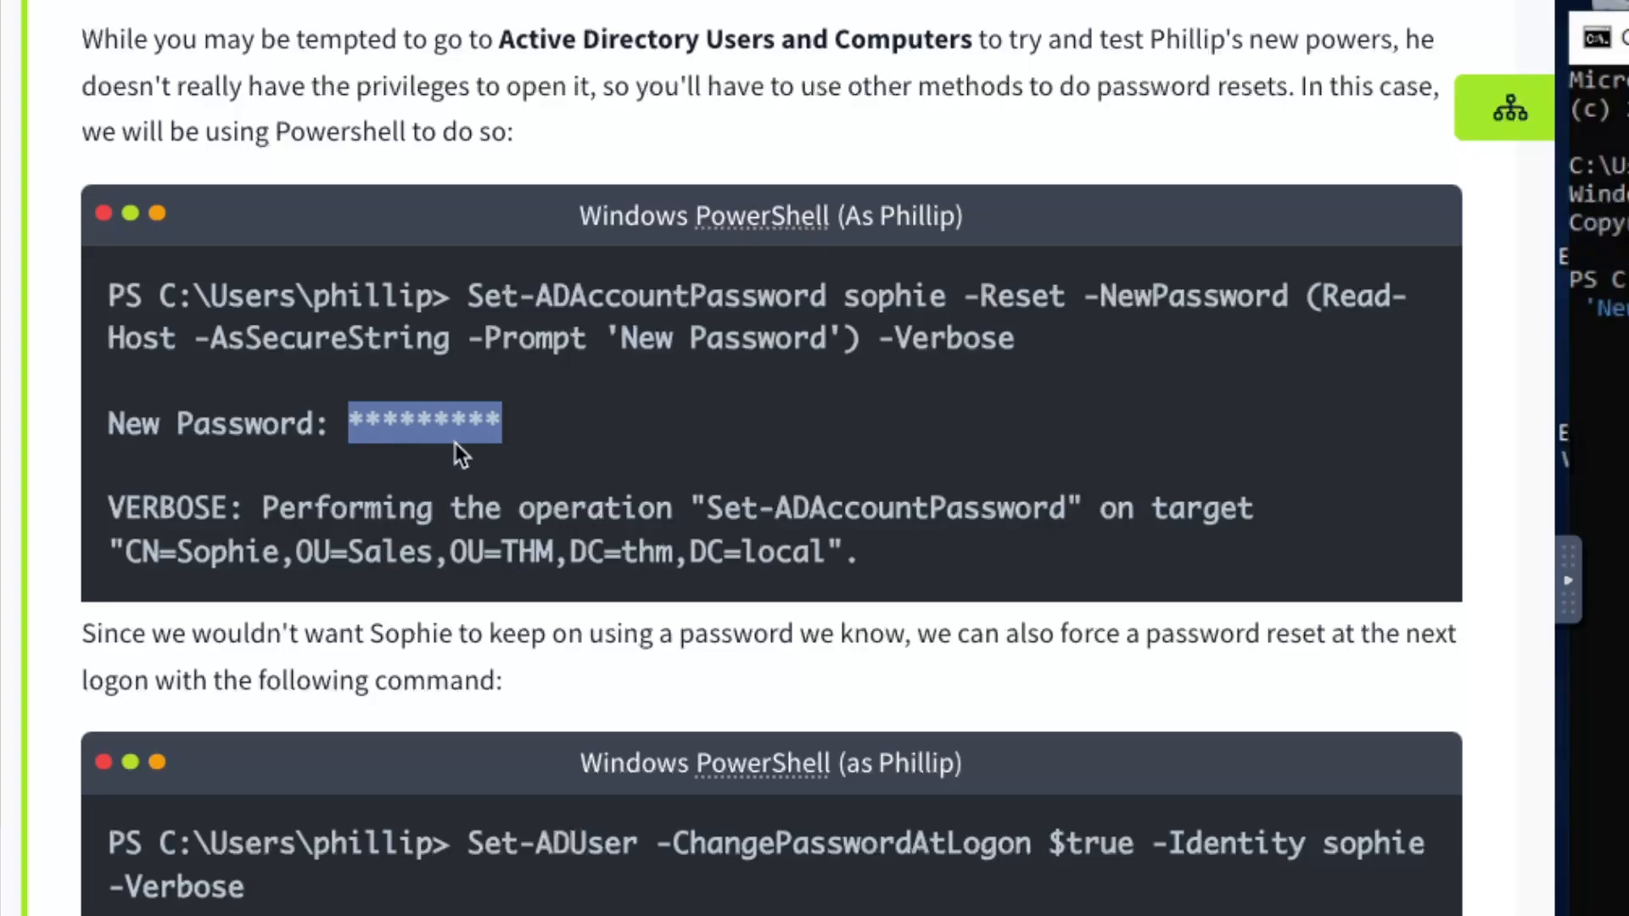
click(487, 424)
drag(499, 424, 349, 422)
double_click(882, 306)
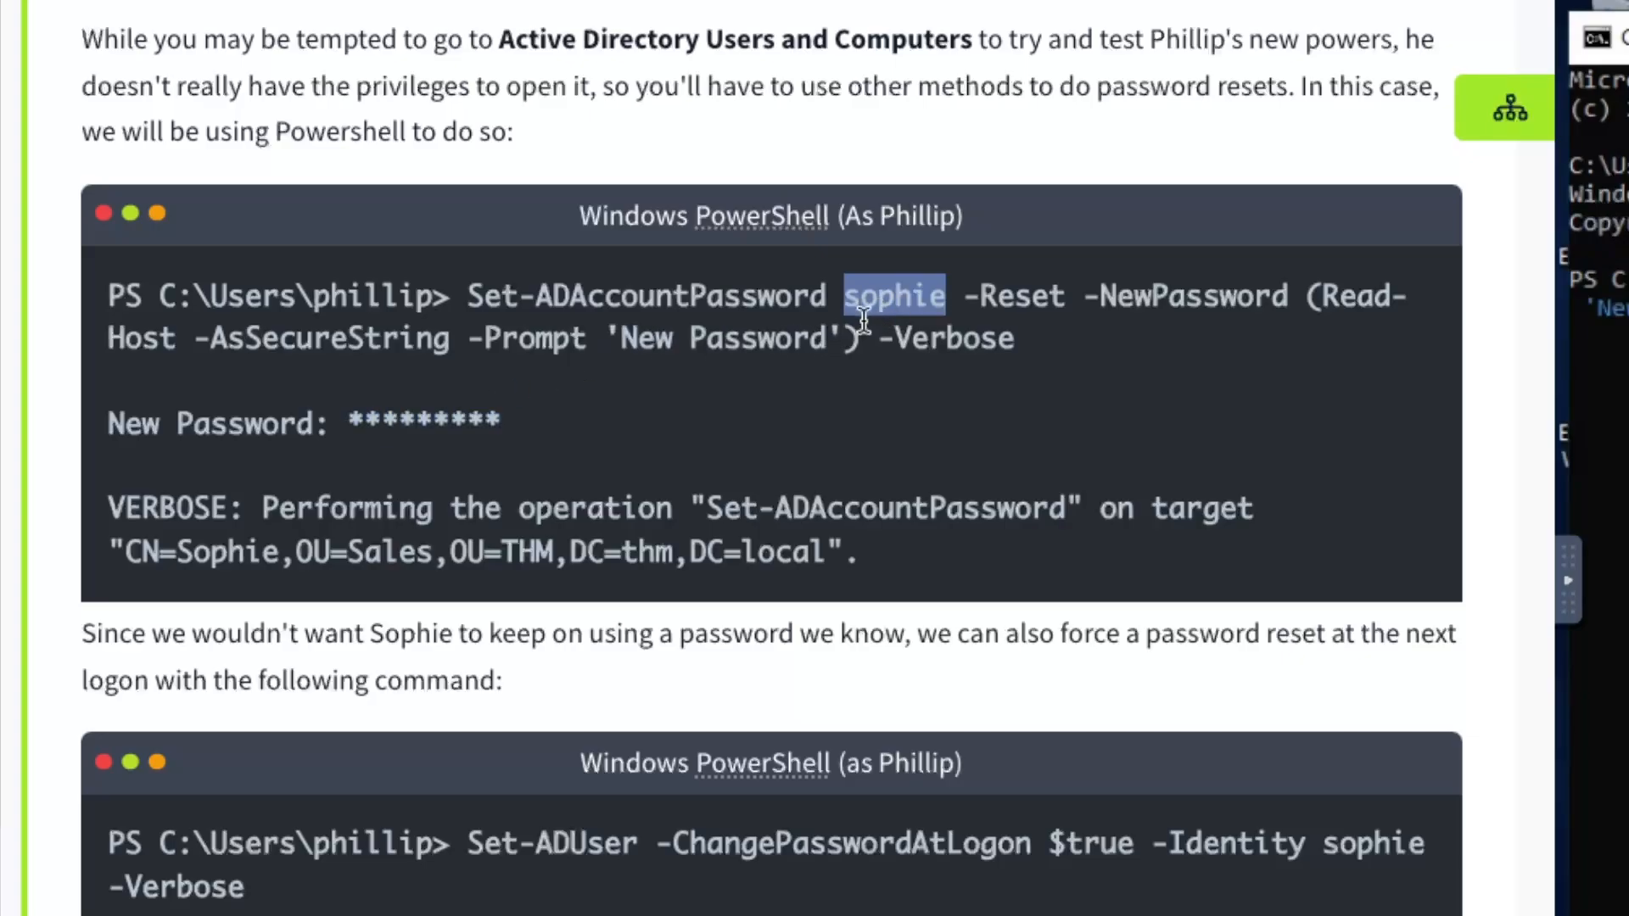
drag(860, 338, 1303, 286)
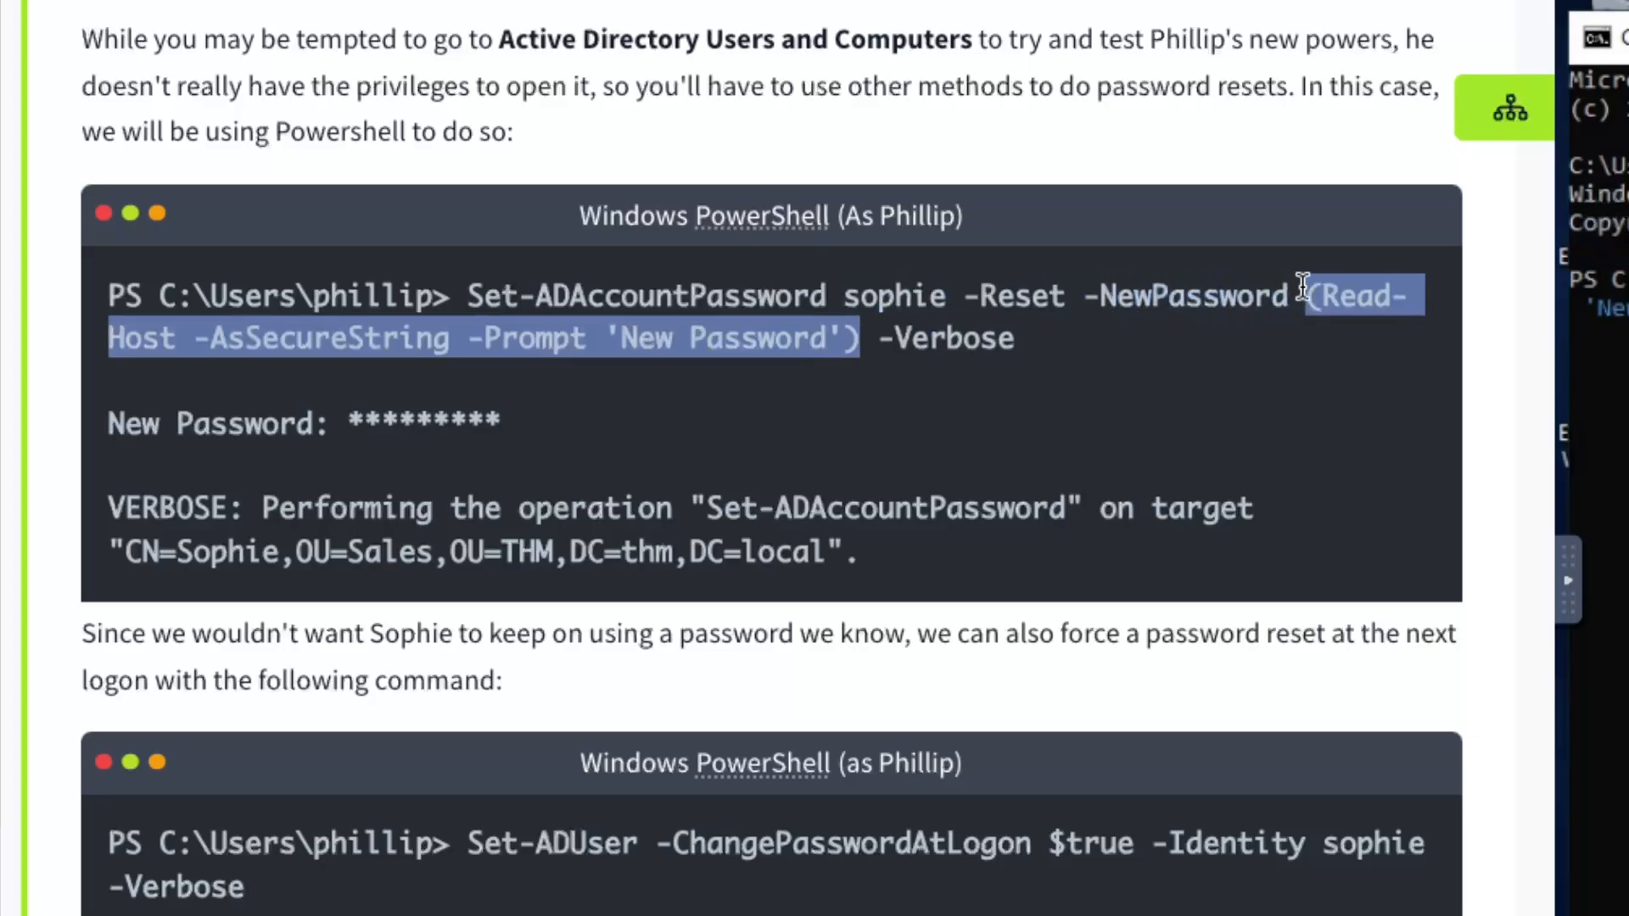
click(193, 346)
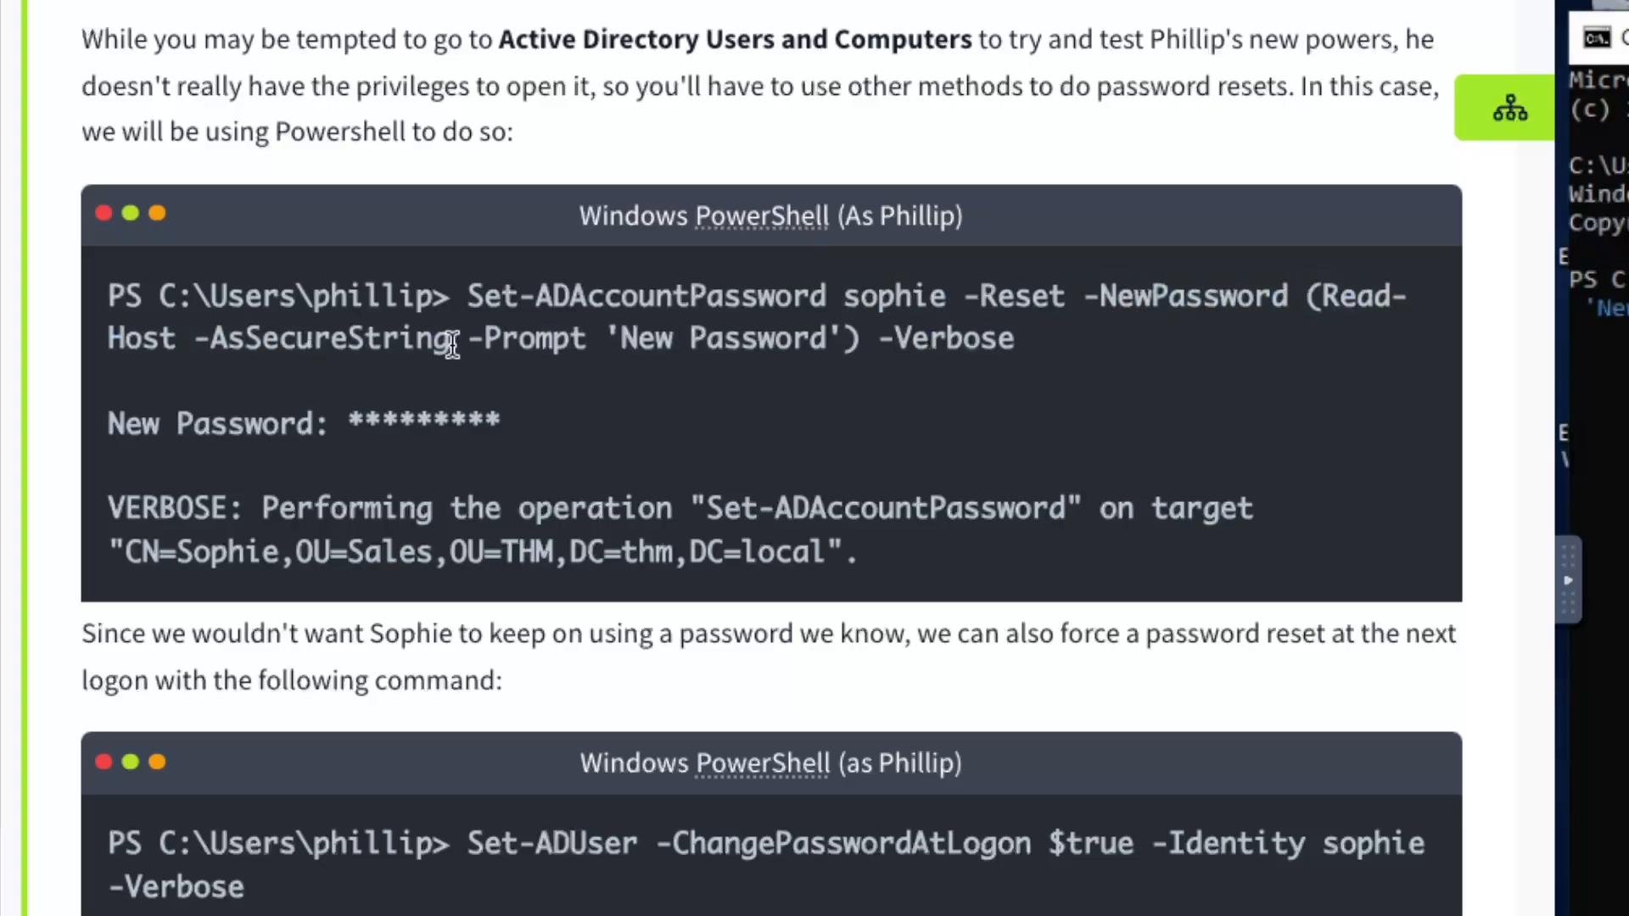
drag(469, 339, 778, 340)
click(828, 339)
drag(1014, 338, 845, 338)
click(879, 333)
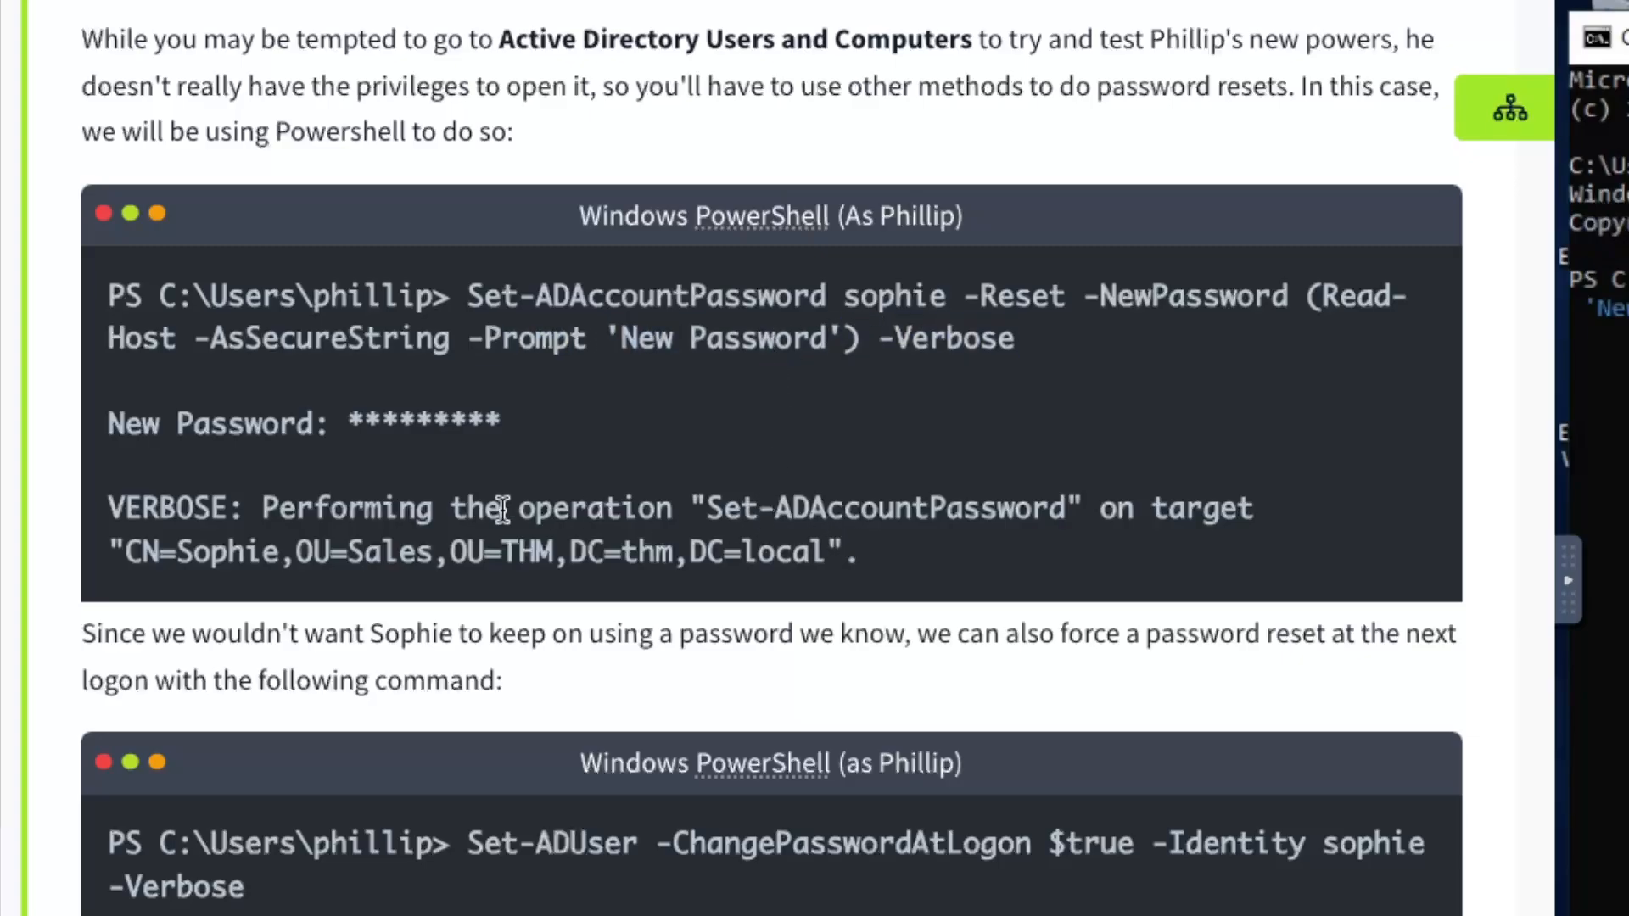
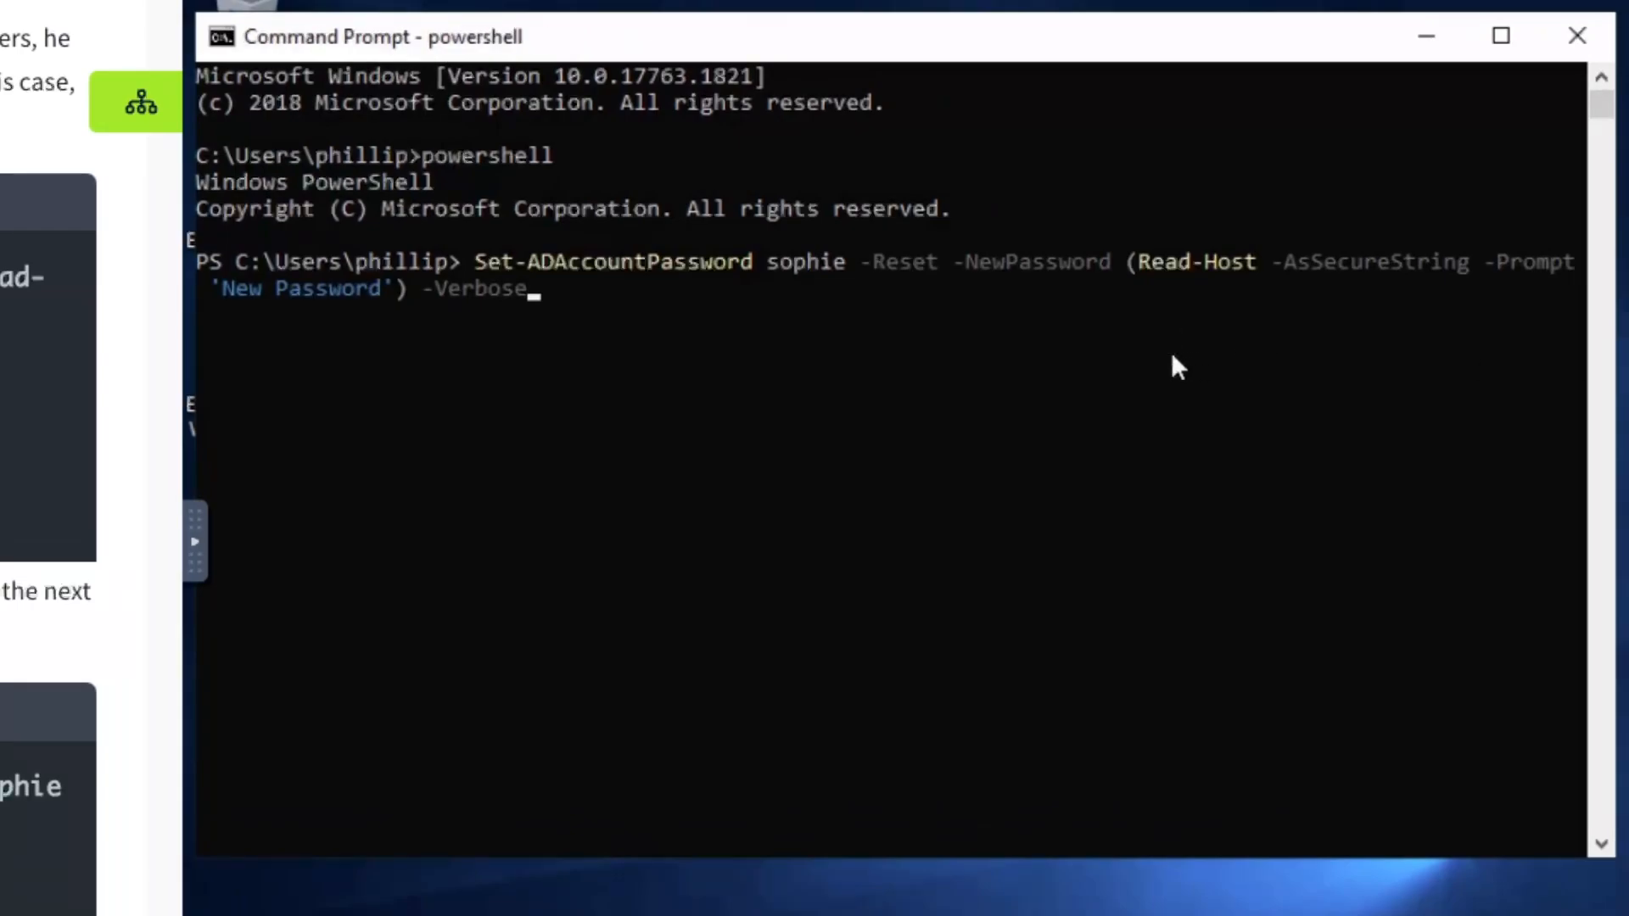
Run Set-ADAccountPassword -Reset for sophie and enter the new password at its prompt
click(1172, 355)
key(Return)
key(Return)
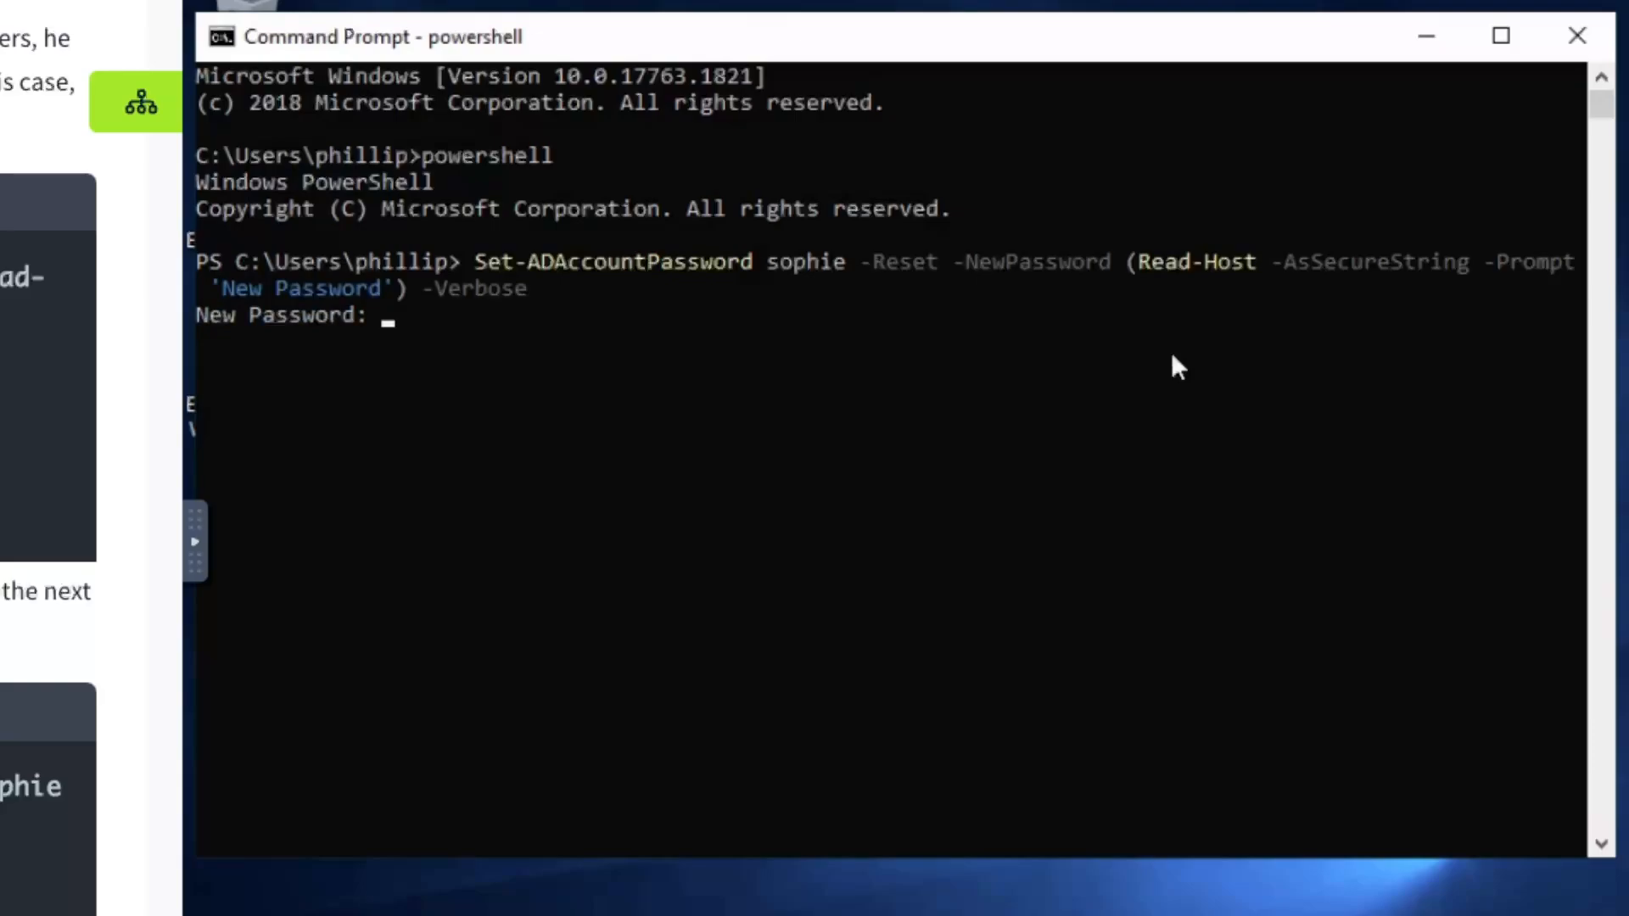
text(********)
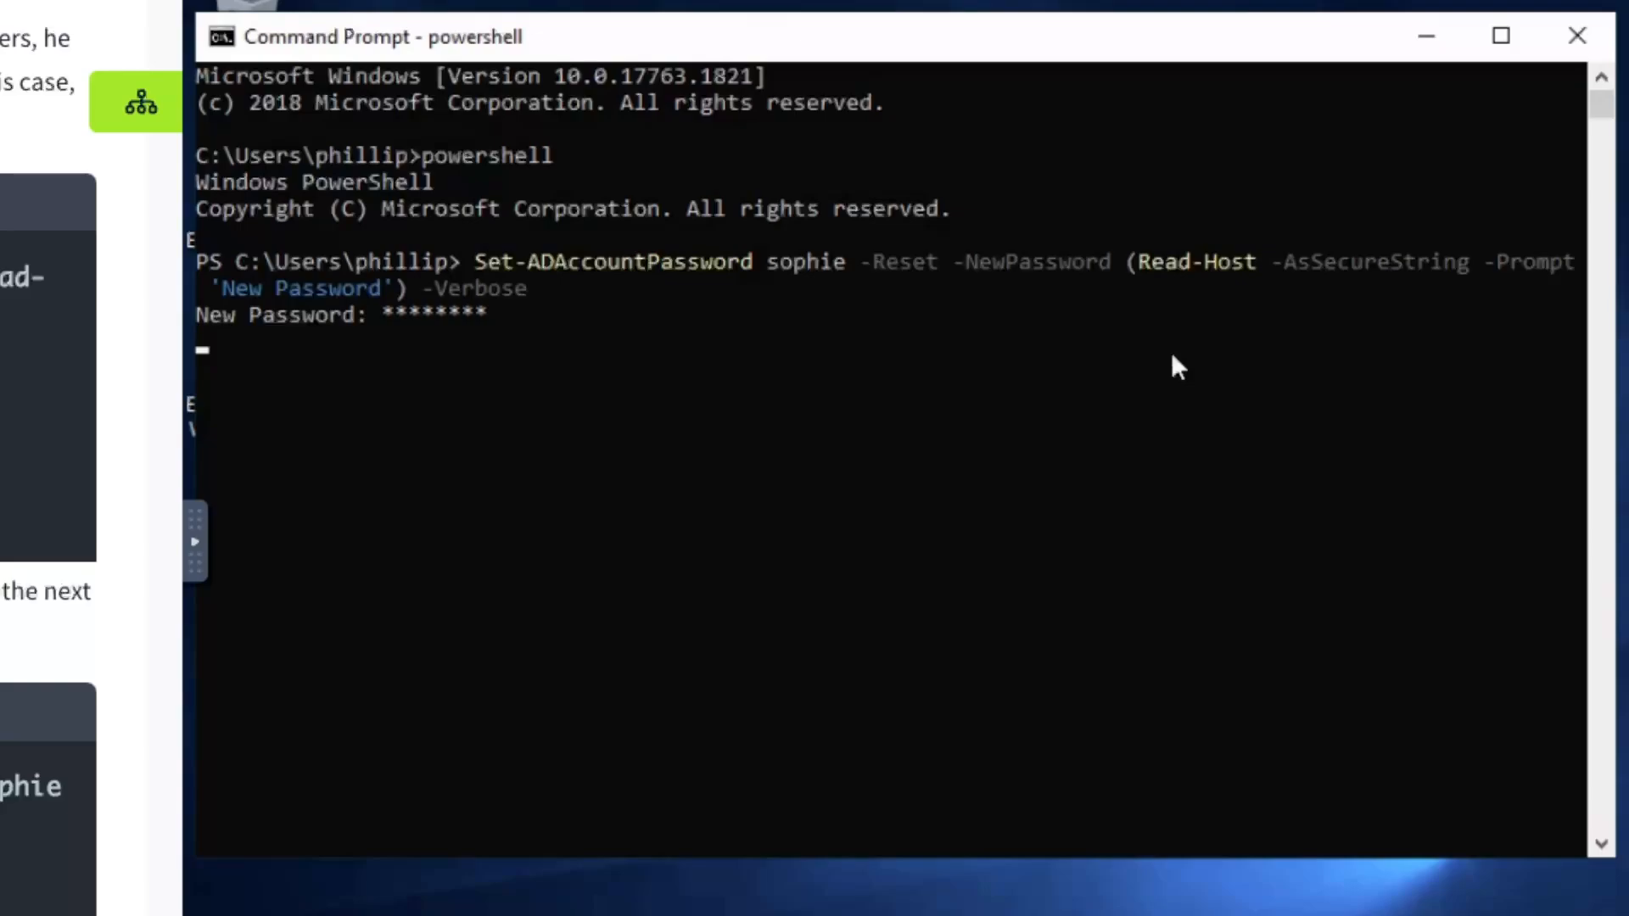
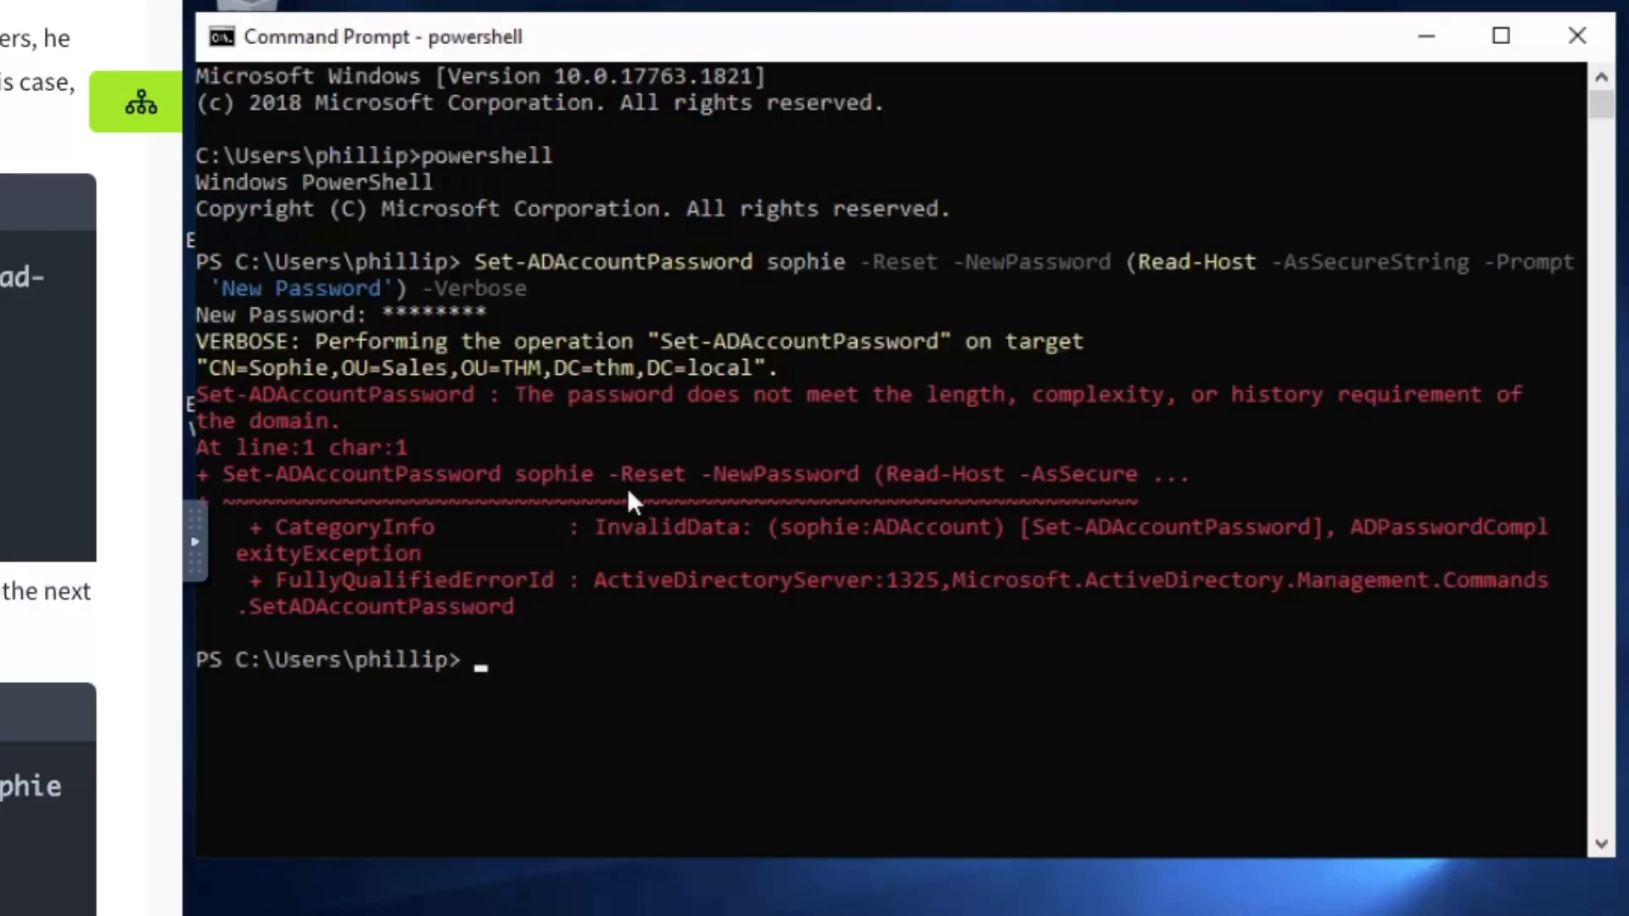
Re-run the Set-ADAccountPassword reset for sophie with a stronger password that meets complexity rules
key(Up)
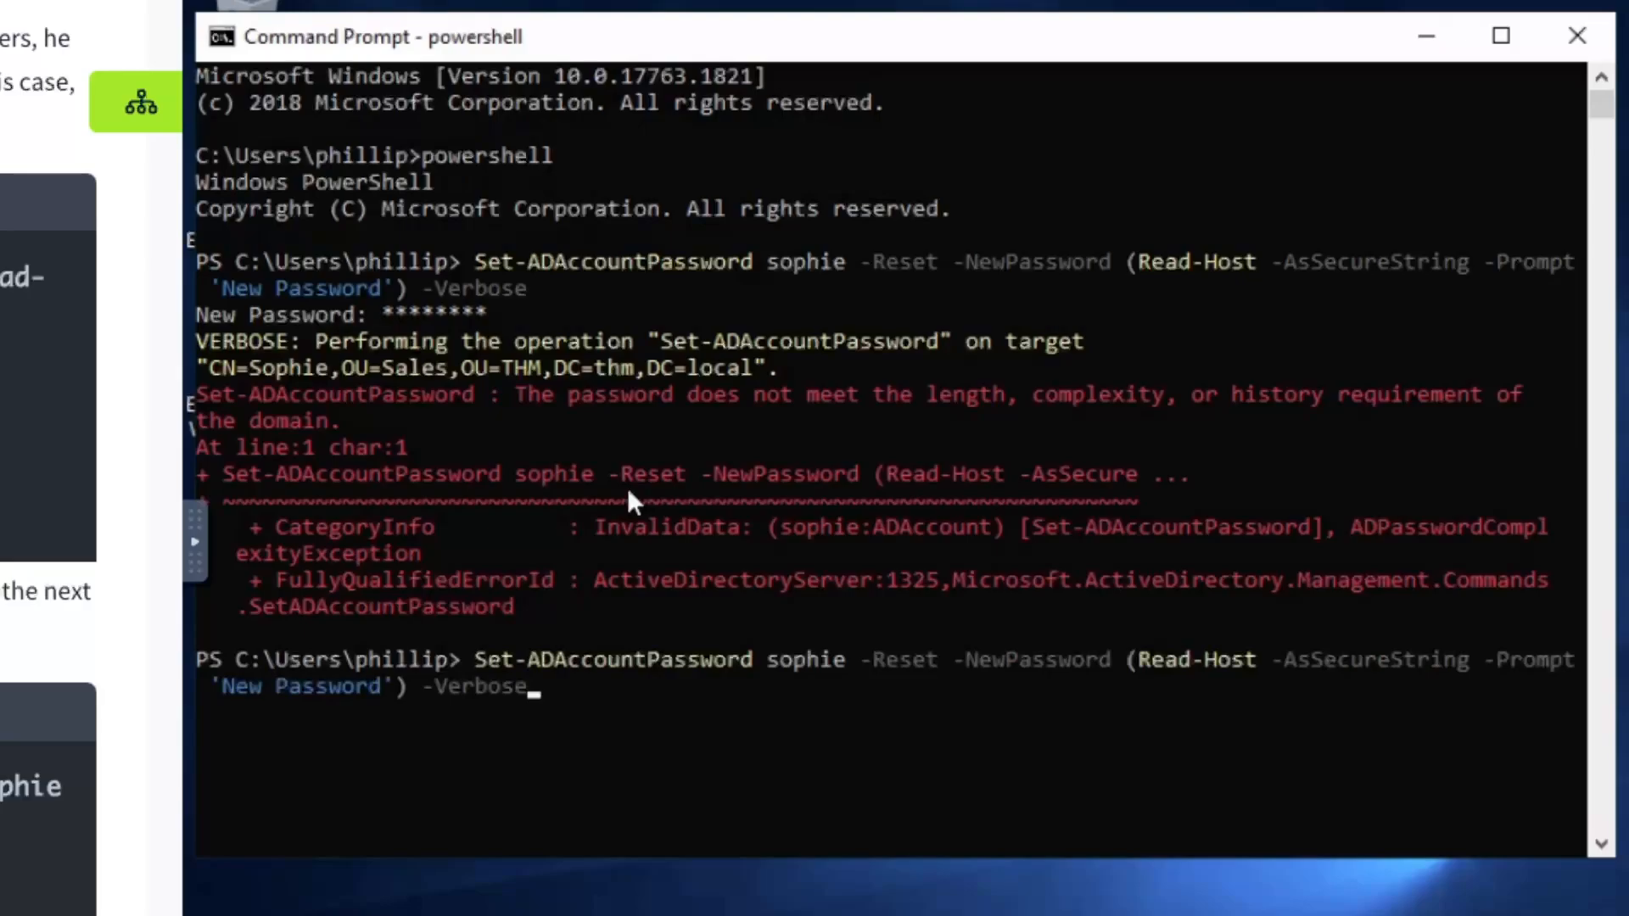
key(Return)
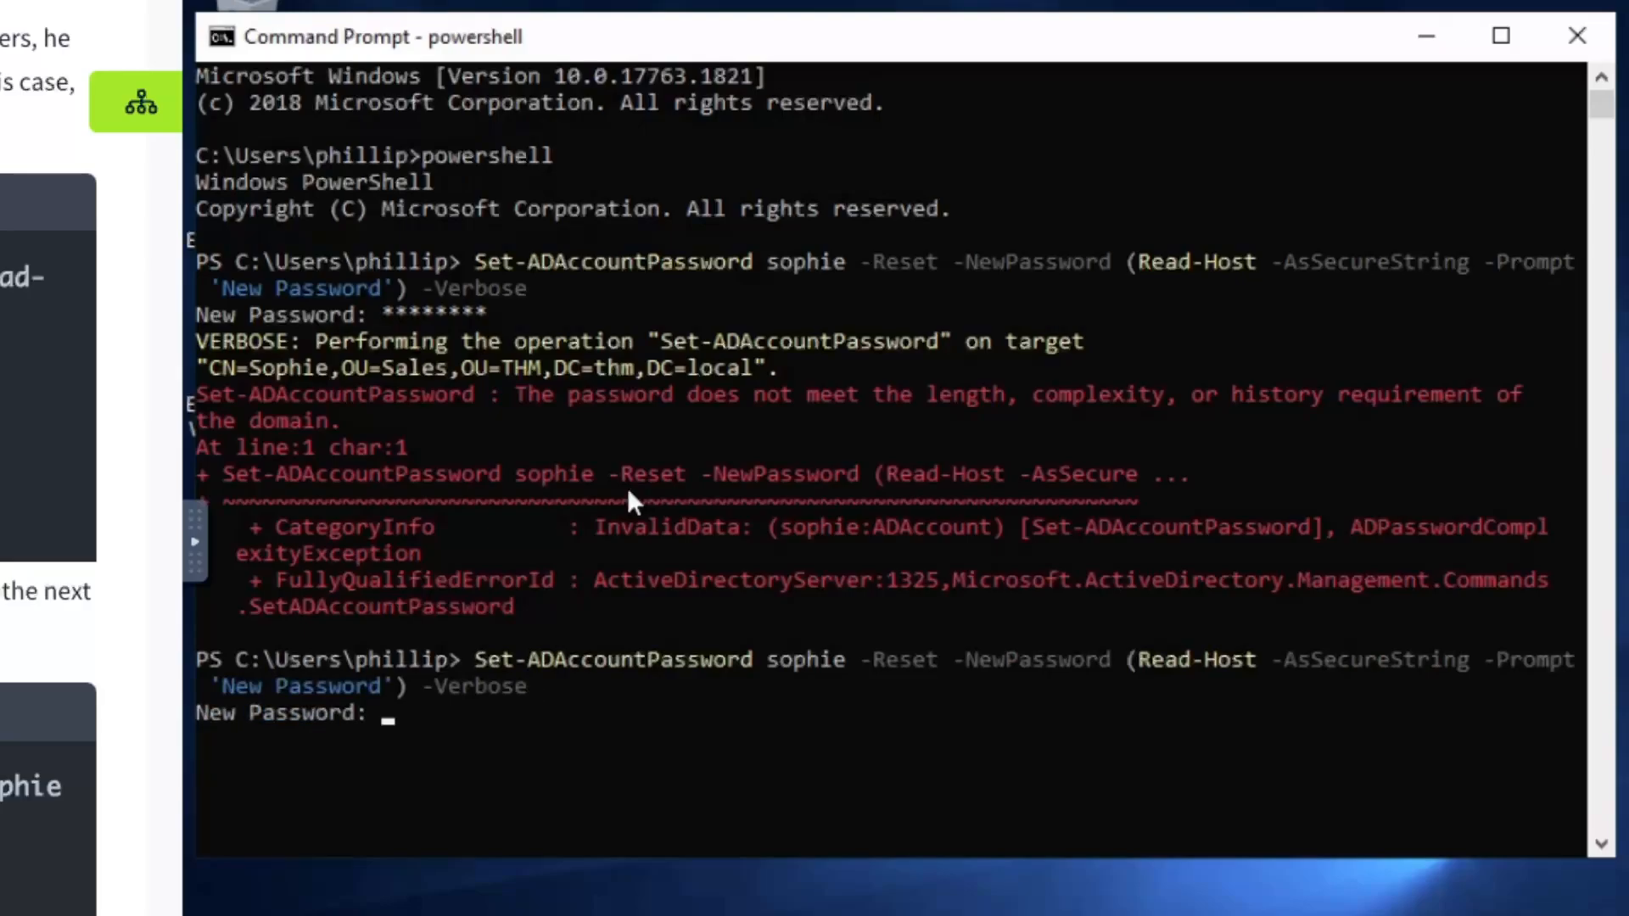
text(*************)
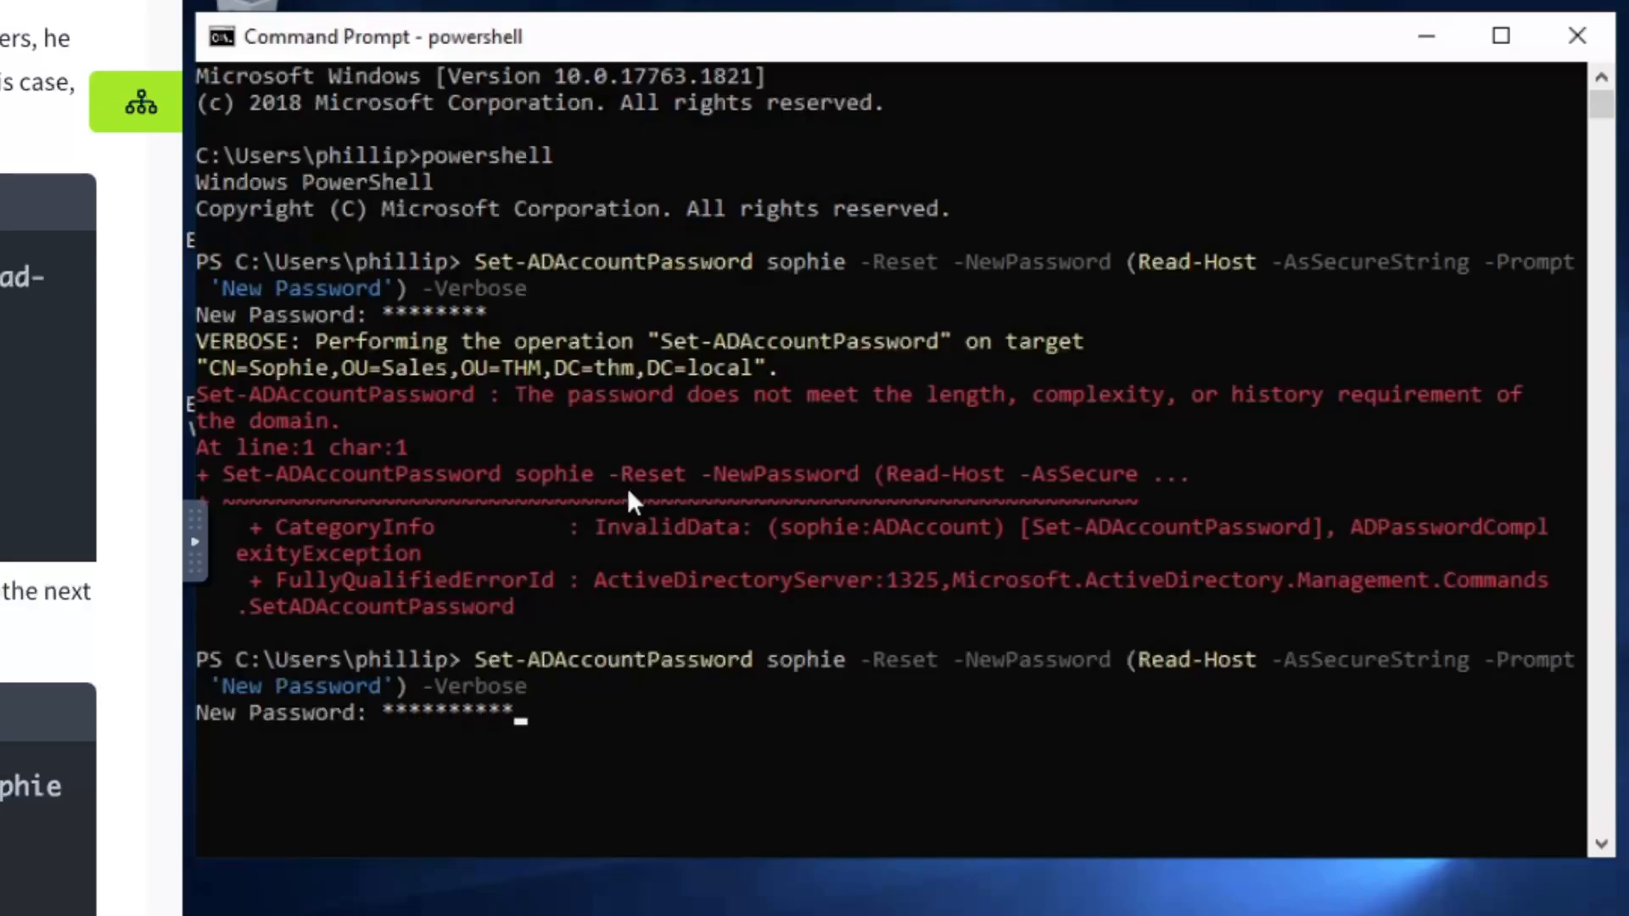
text(*****)
key(Return)
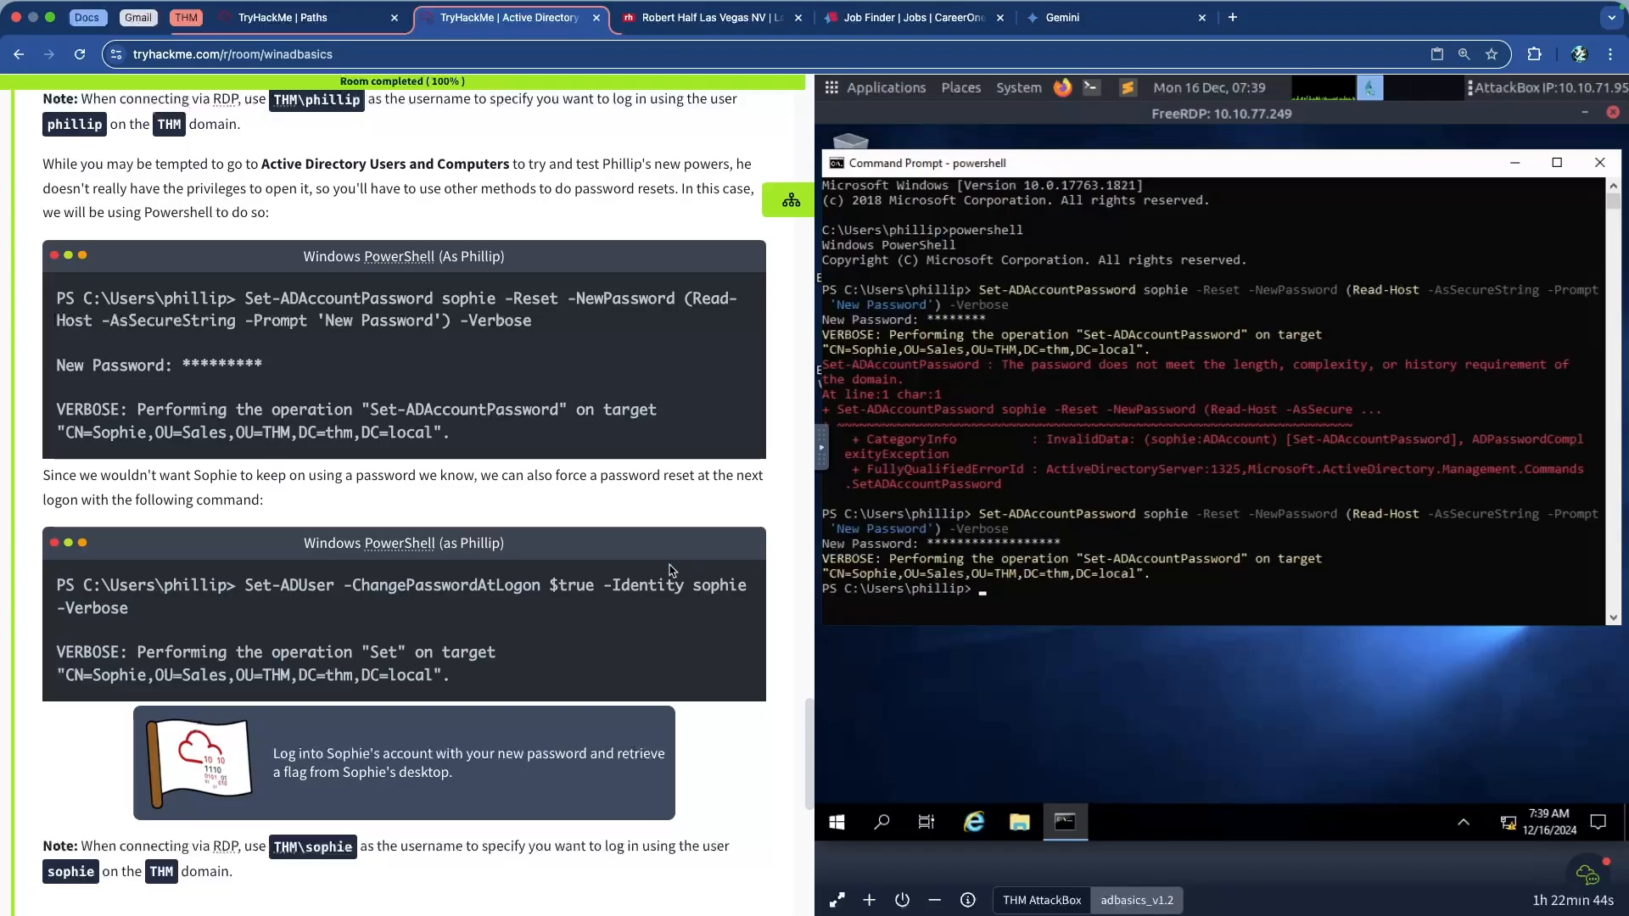
Scroll TryHackMe to the questions and the RDP-login note, then close the PowerShell window
scroll(671, 570, down, 3)
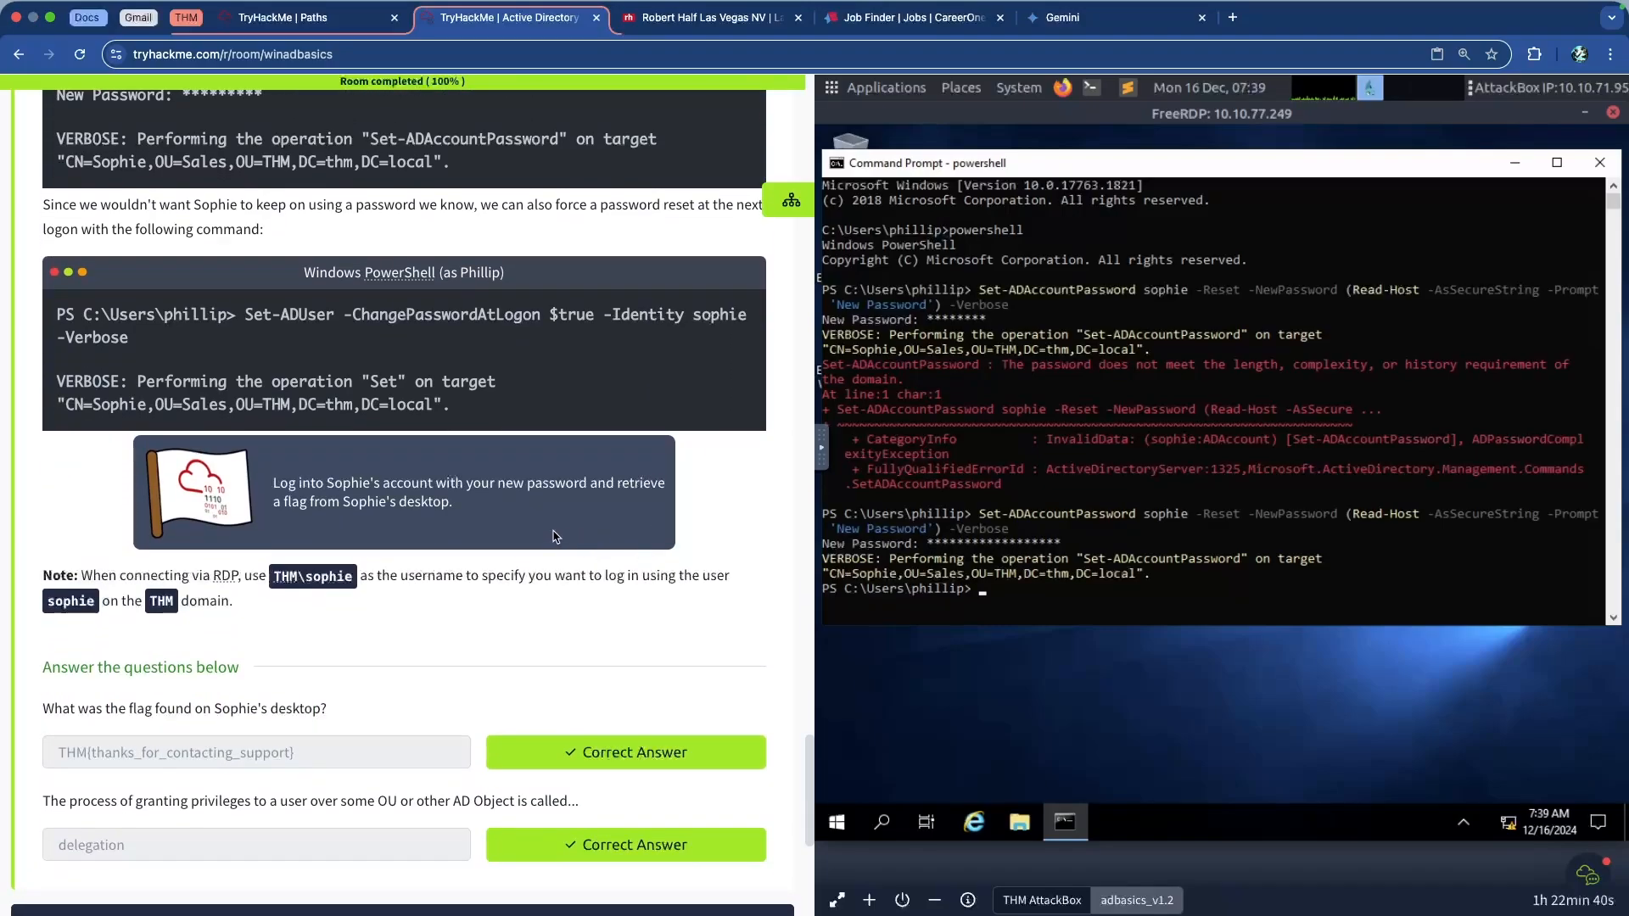
scroll(423, 549, down, 1)
drag(86, 537, 267, 580)
click(289, 574)
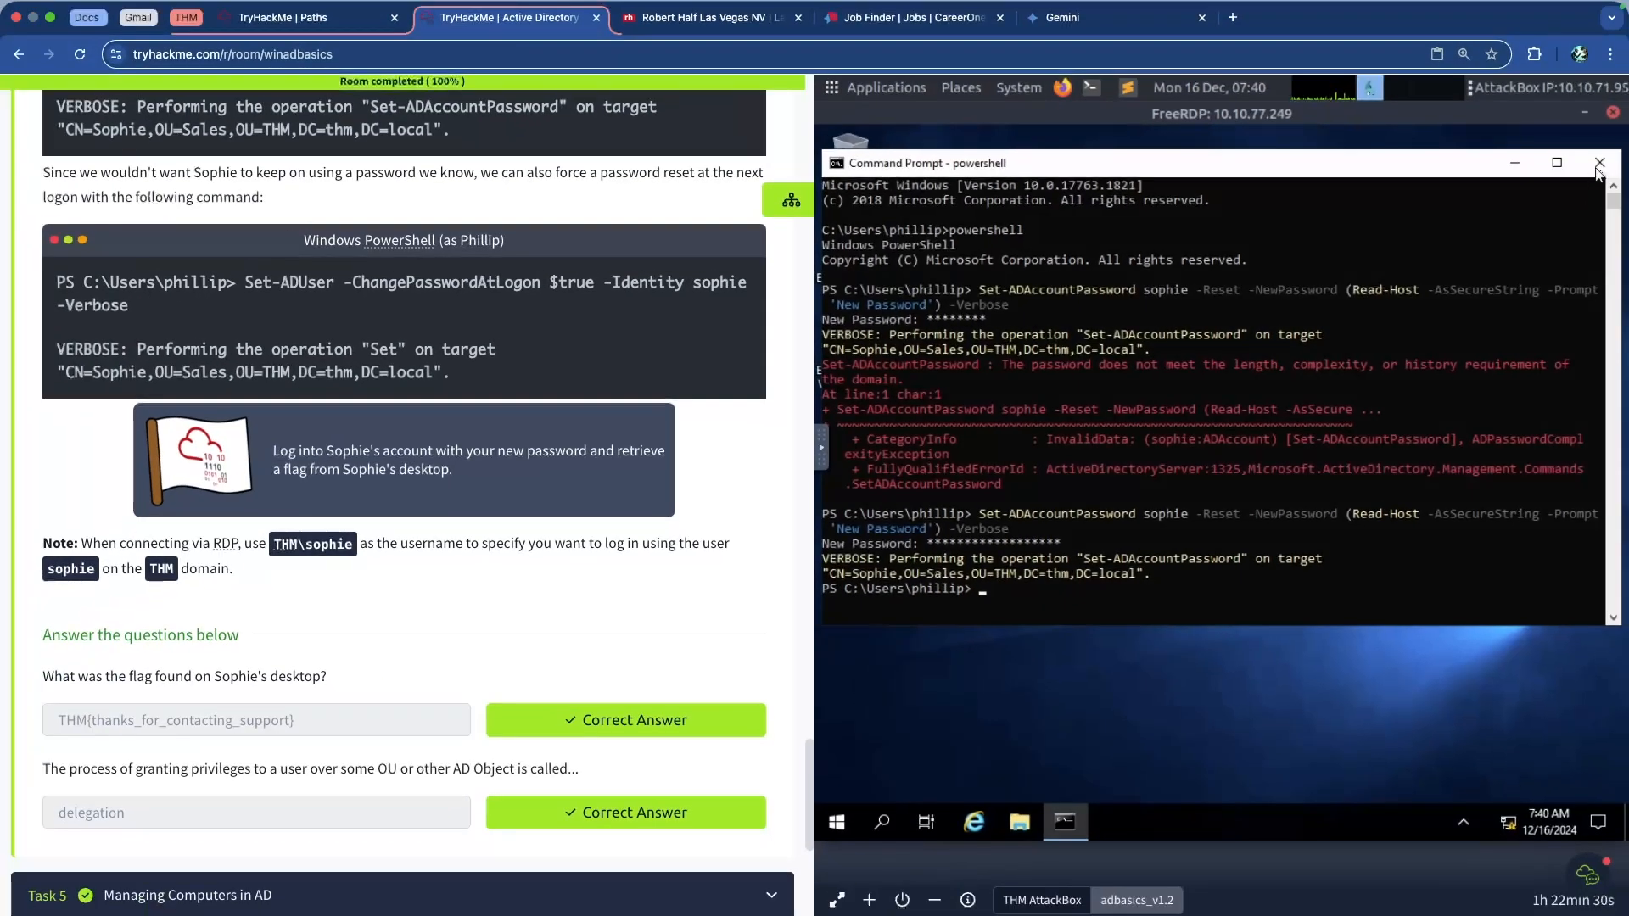
click(1598, 163)
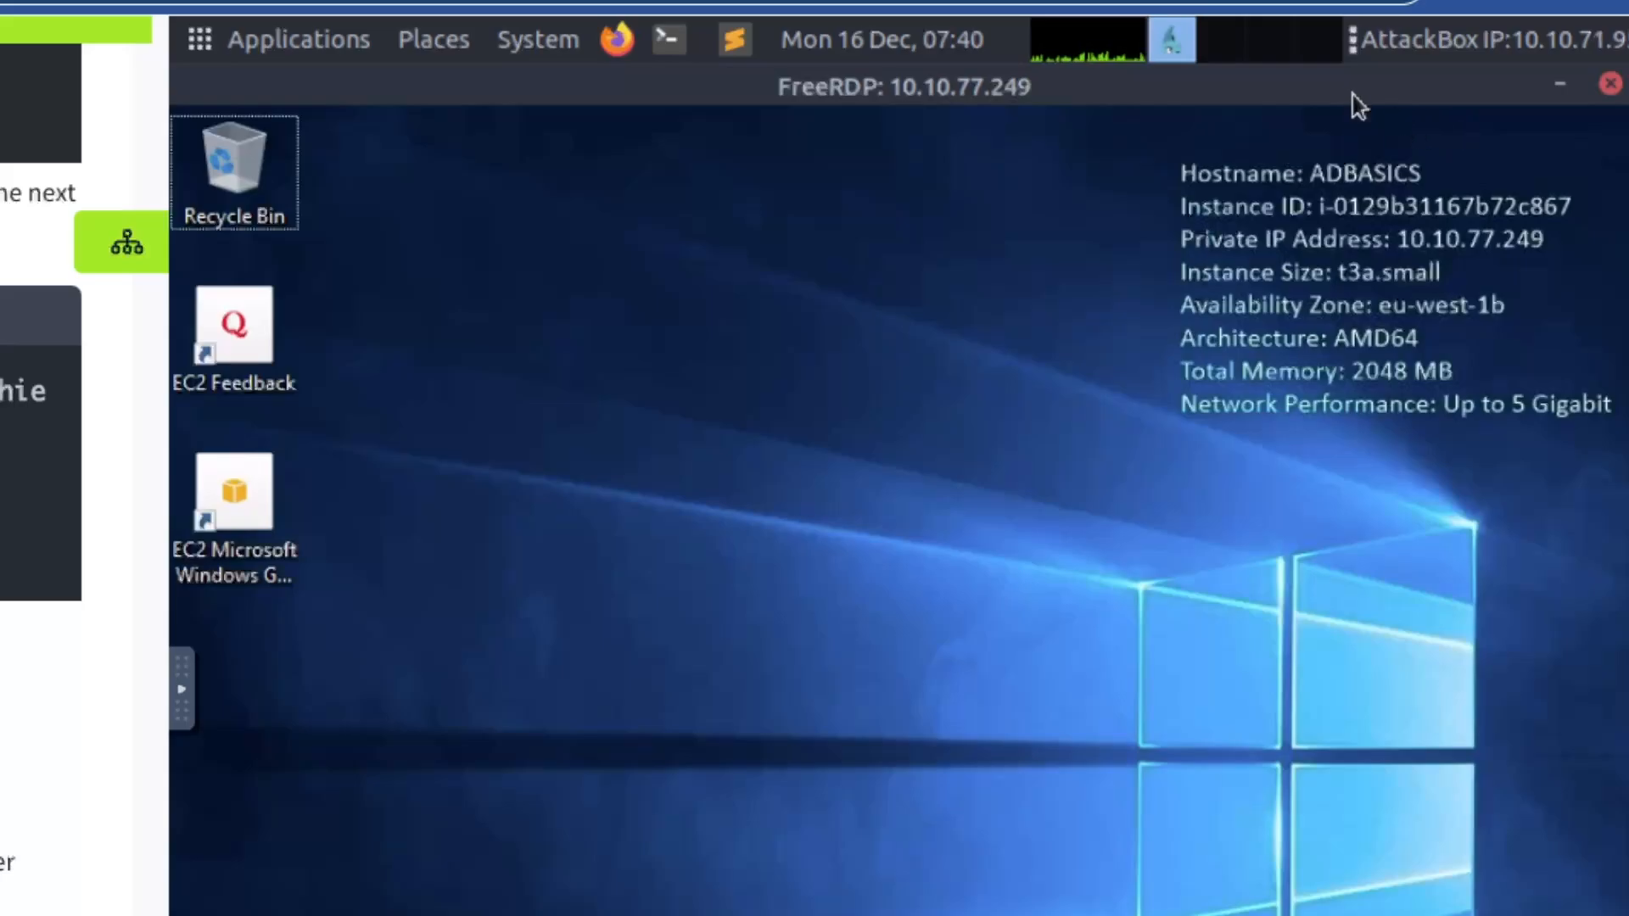
Move the FreeRDP window aside and close the remote session to 10.10.77.249
drag(1455, 102, 1341, 113)
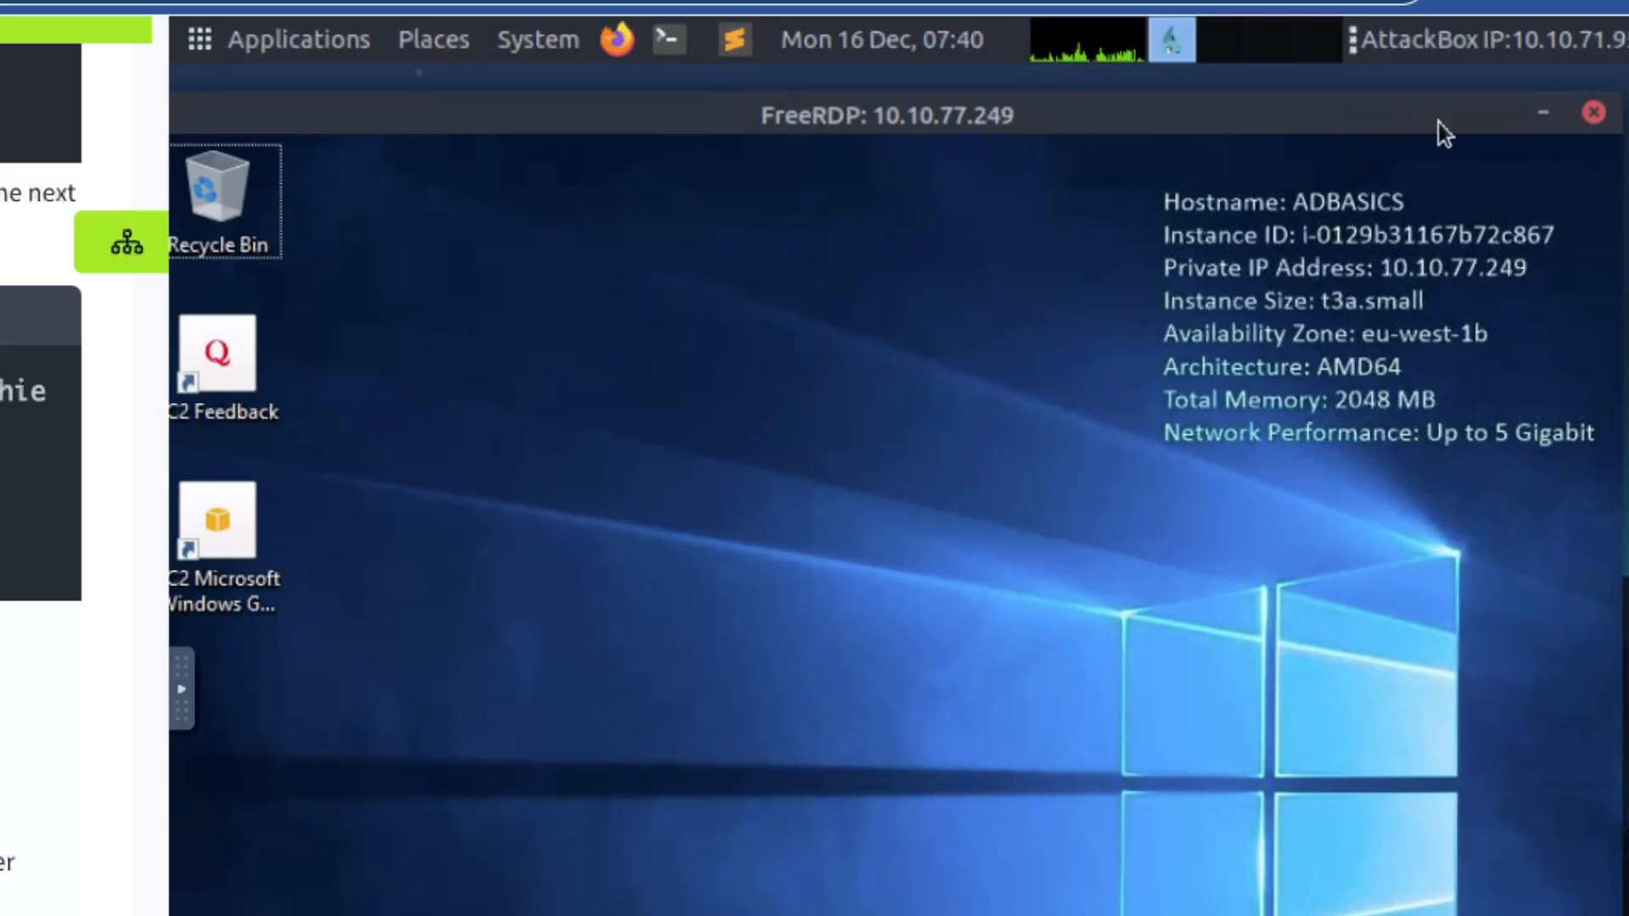
click(1594, 114)
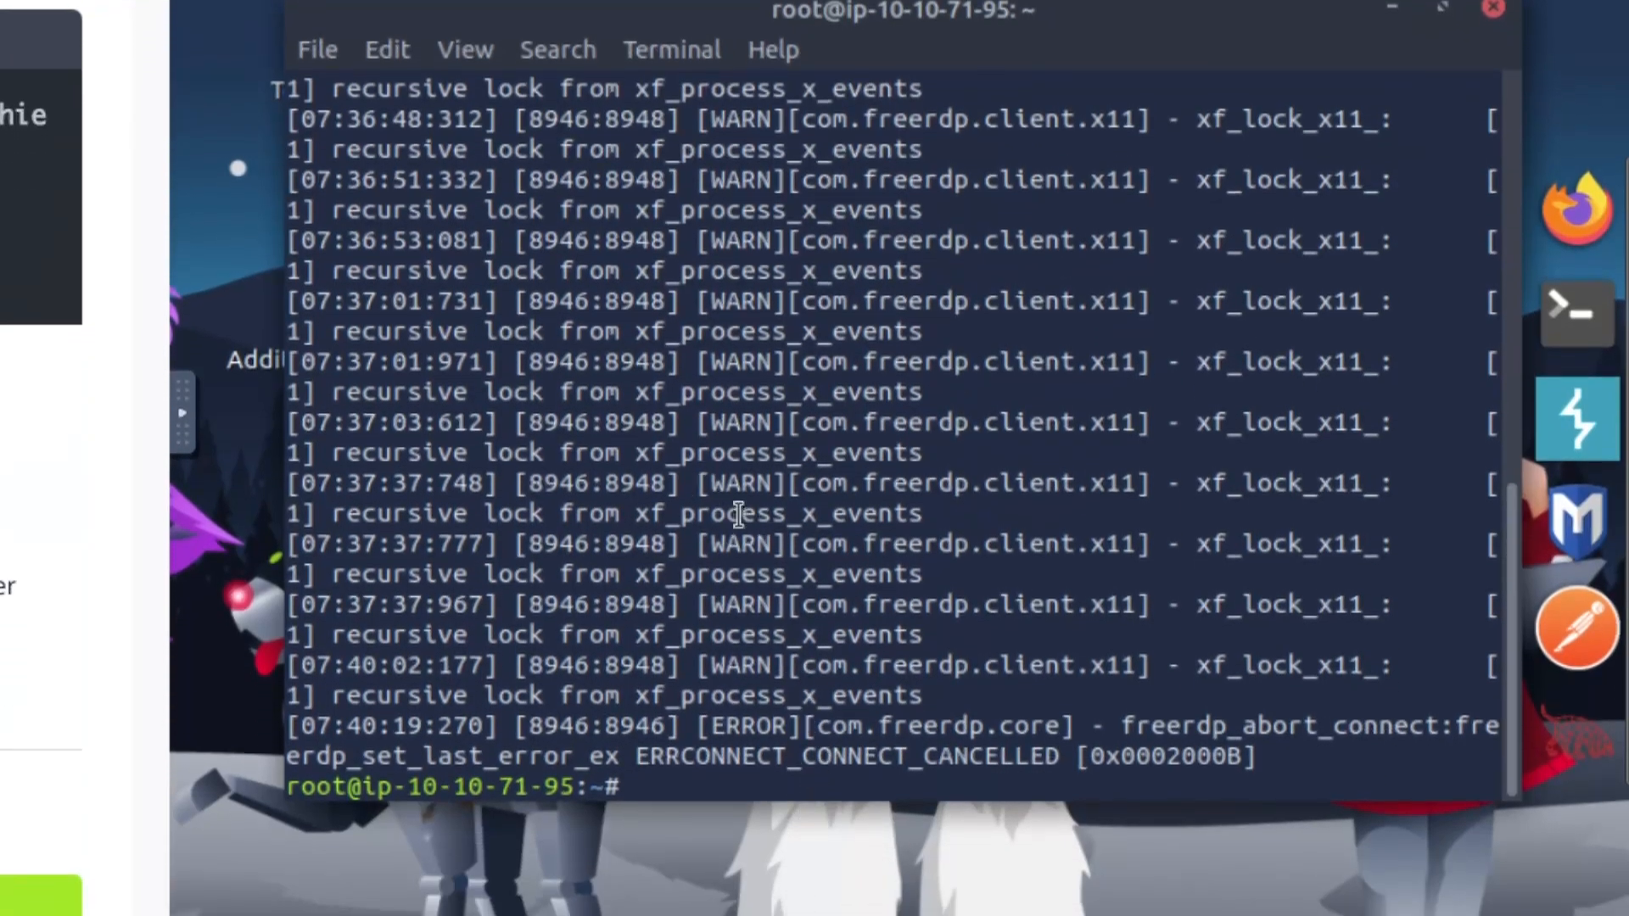
Clear the AttackBox terminal and begin a new xfreerdp command
text(clear)
key(Return)
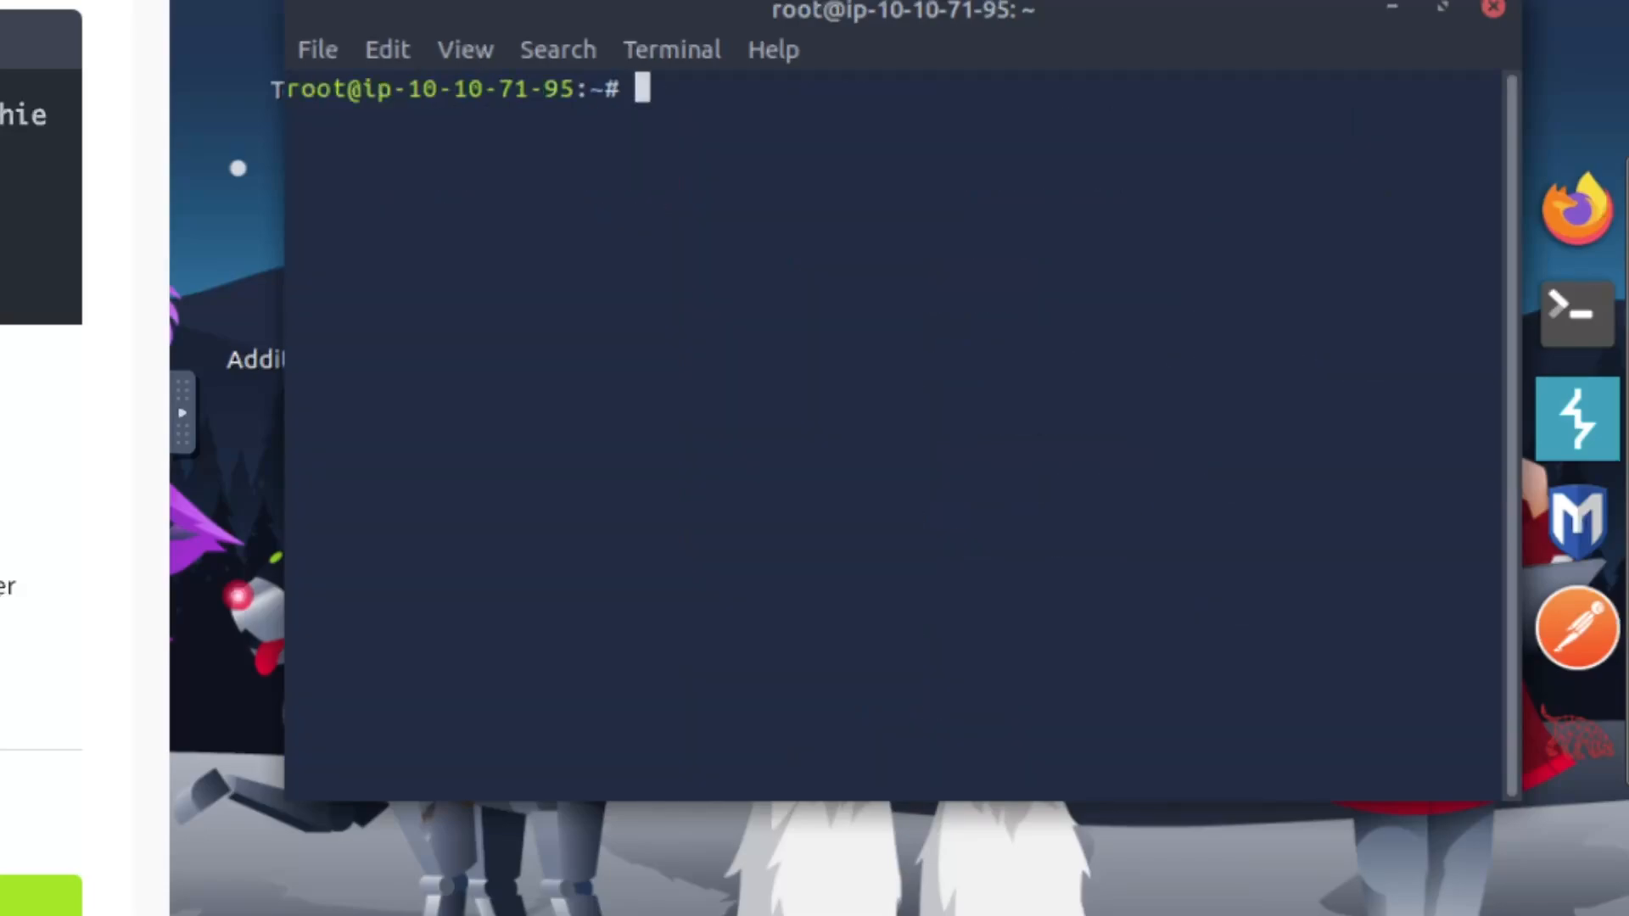
text(xfreerdp)
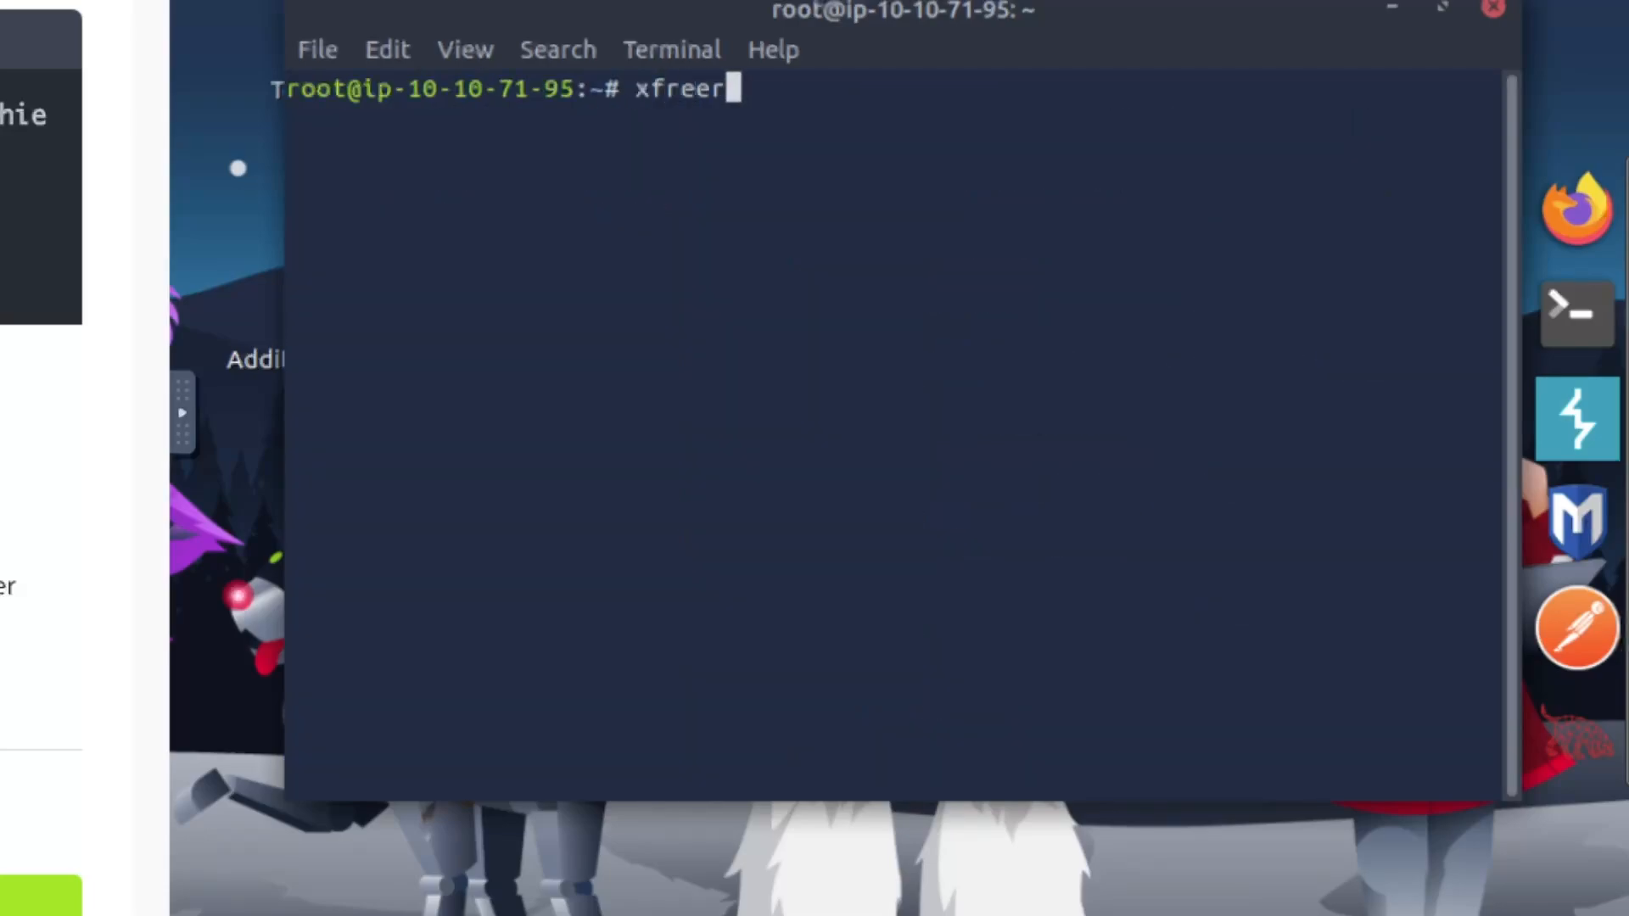
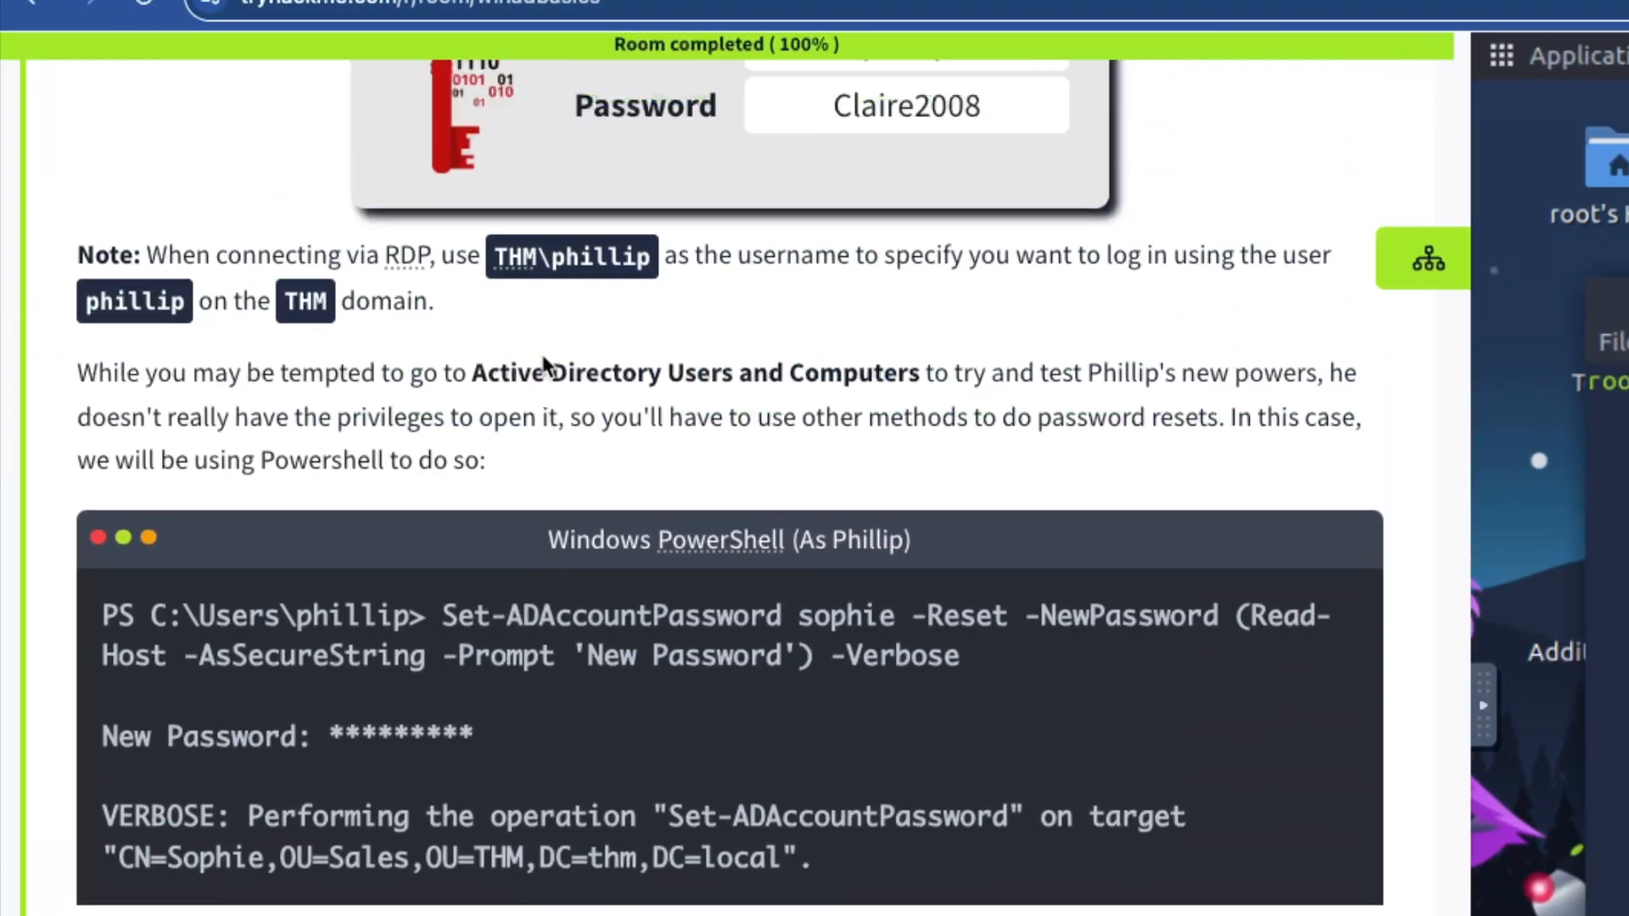
Scroll the Active Directory Basics room up past Task 4 to the header and Target Machine Information panel
scroll(550, 354, up, 20)
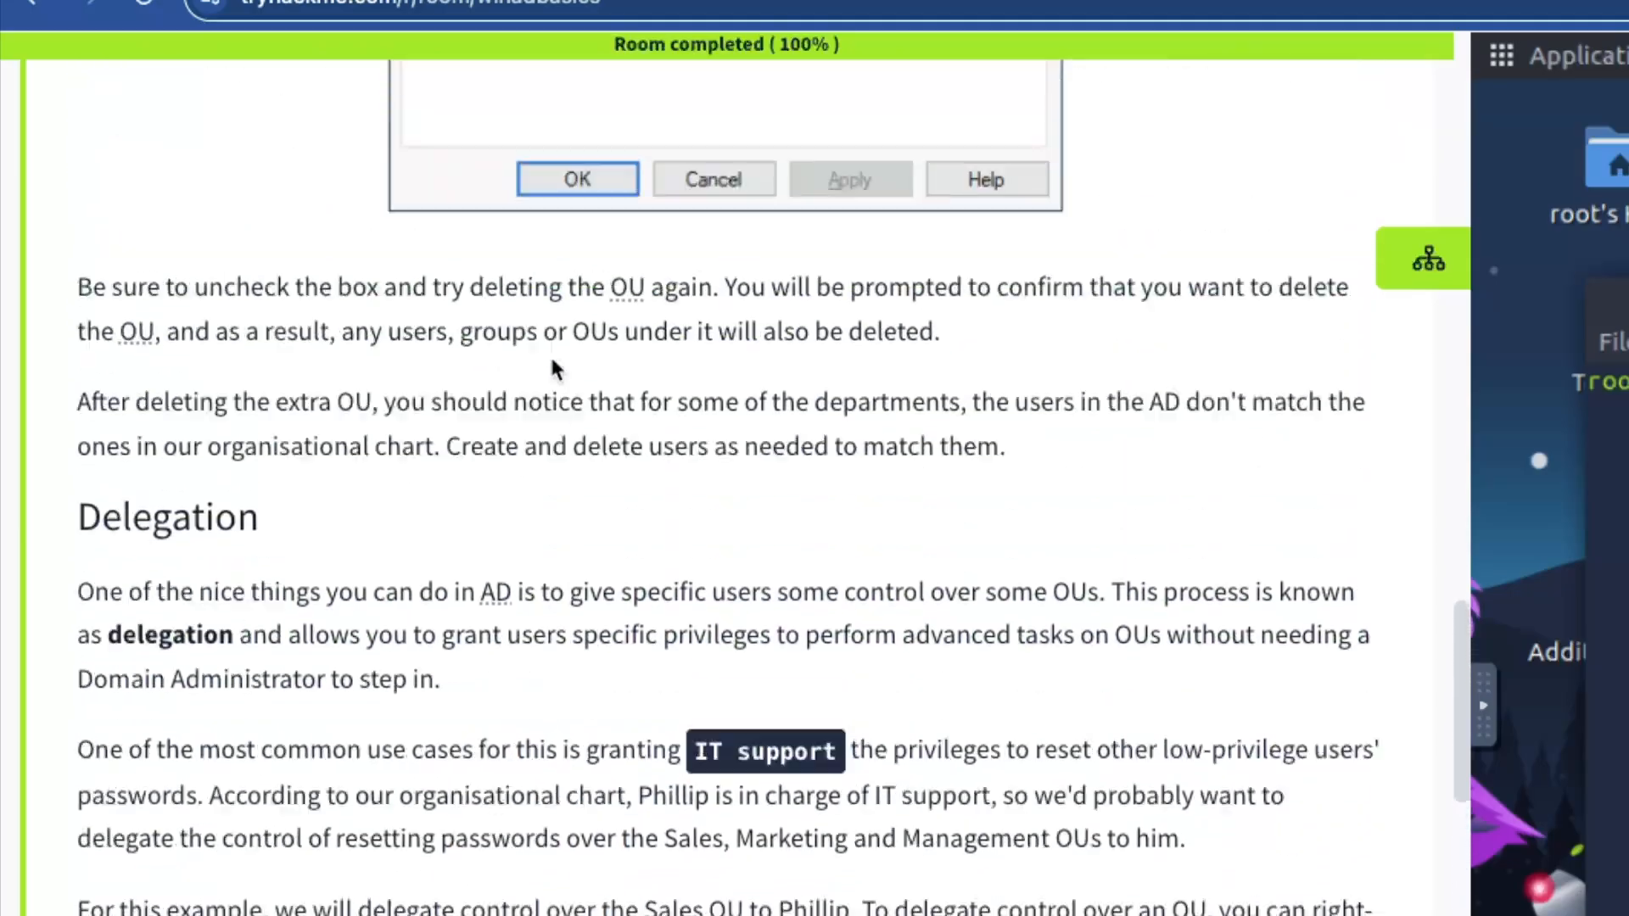
scroll(552, 361, up, 15)
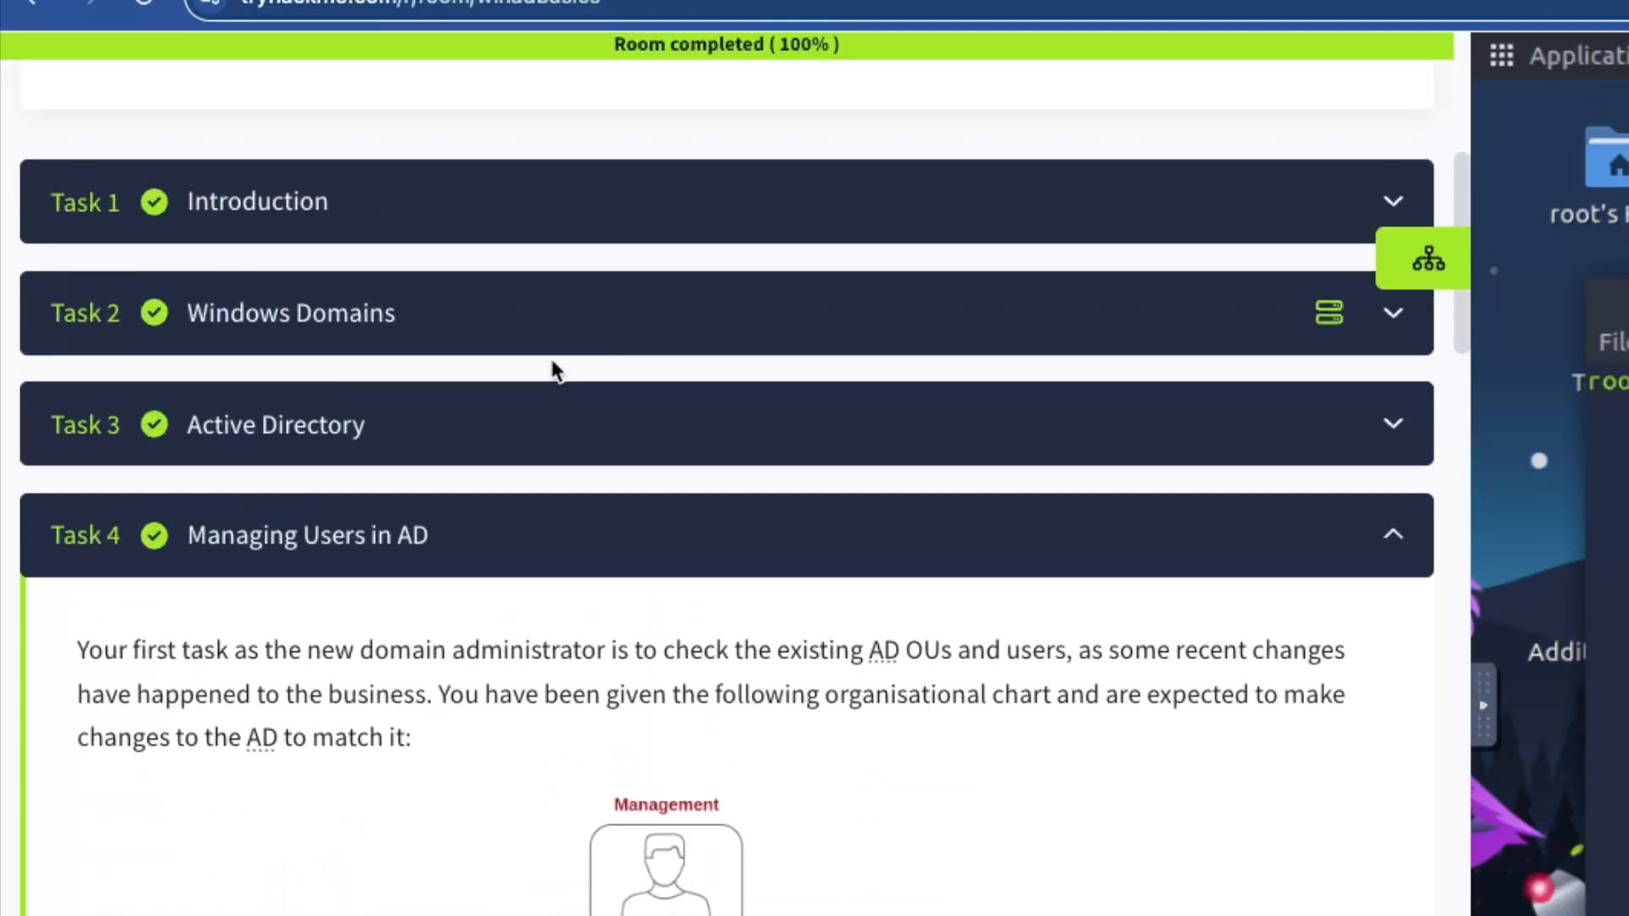
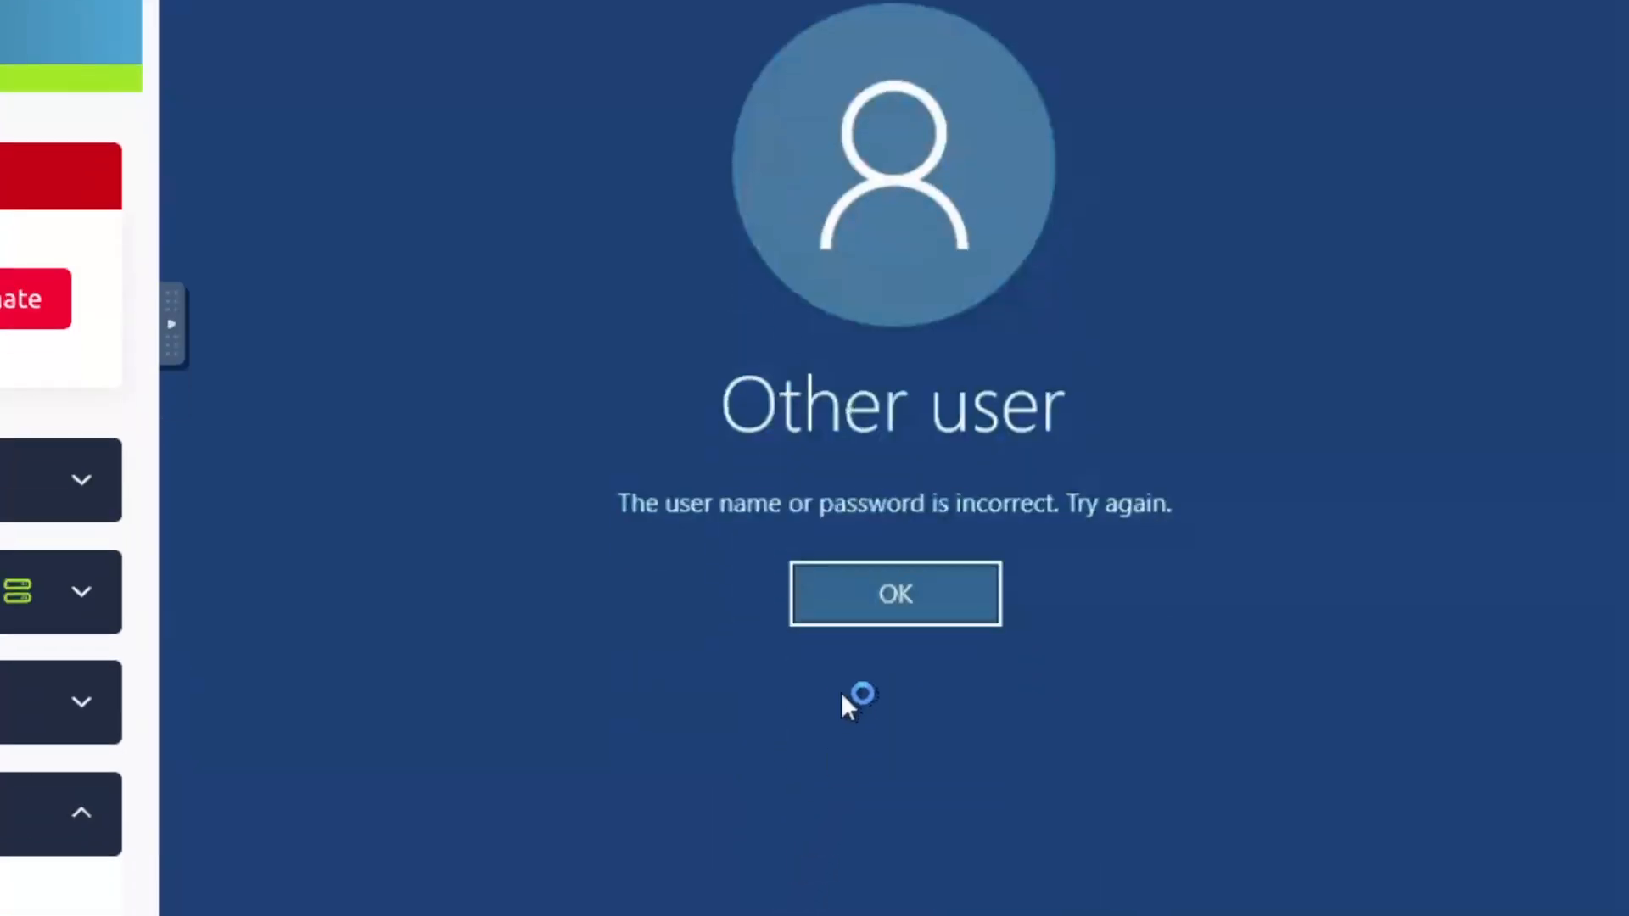
Dismiss the sign-in error and log into the Windows VM as THM\sophie with her password
click(874, 609)
click(839, 480)
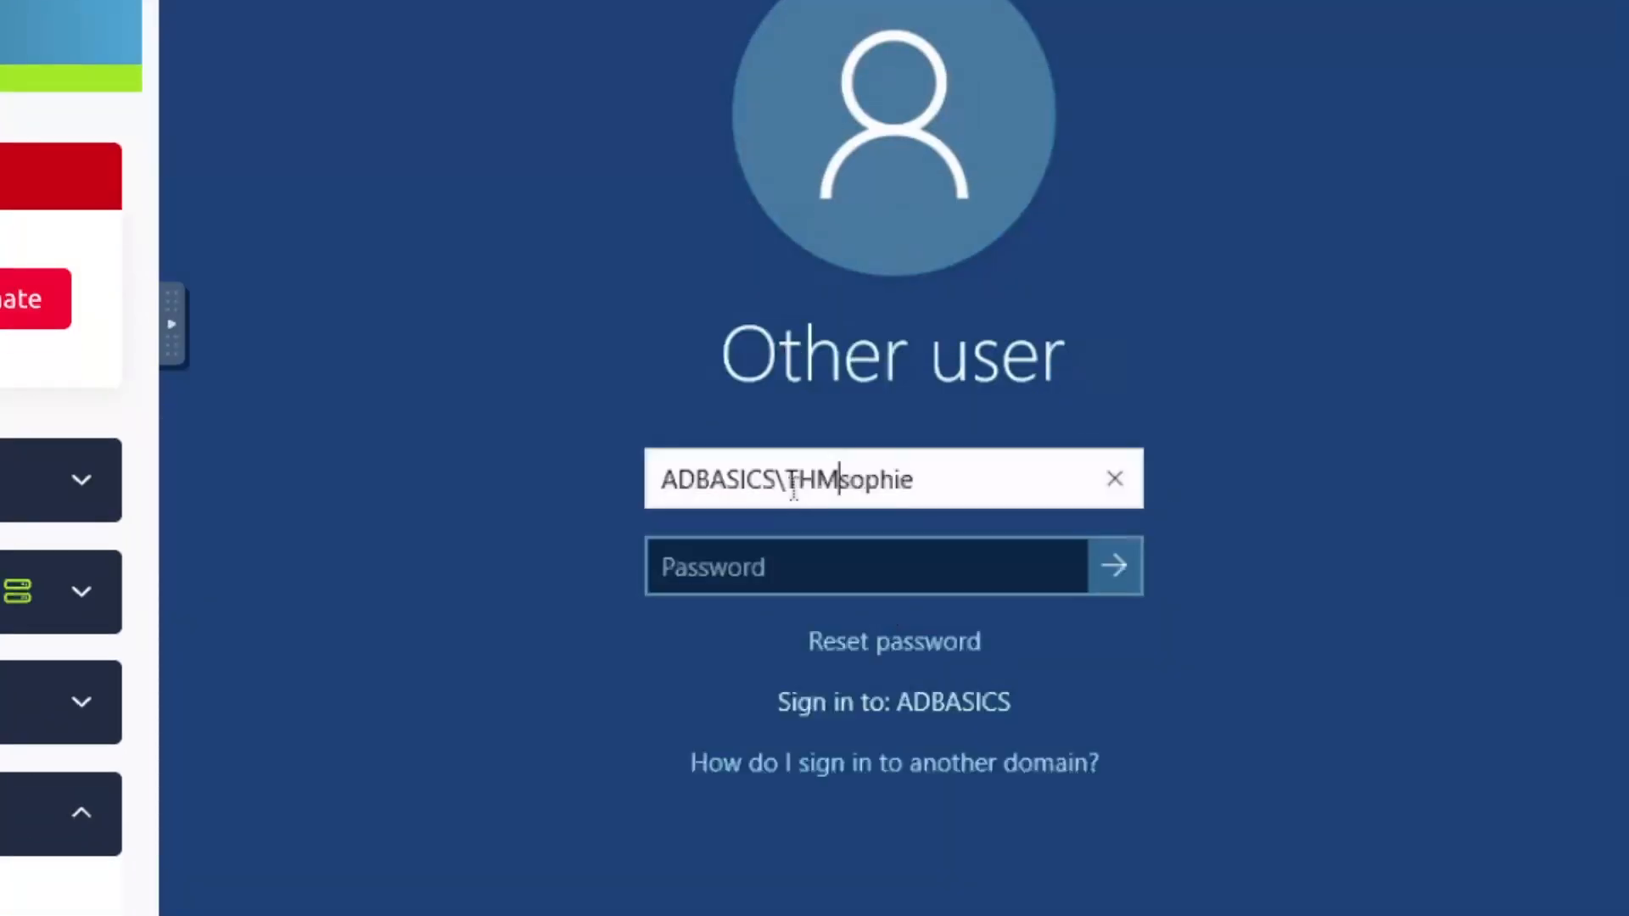
key(ctrl+a)
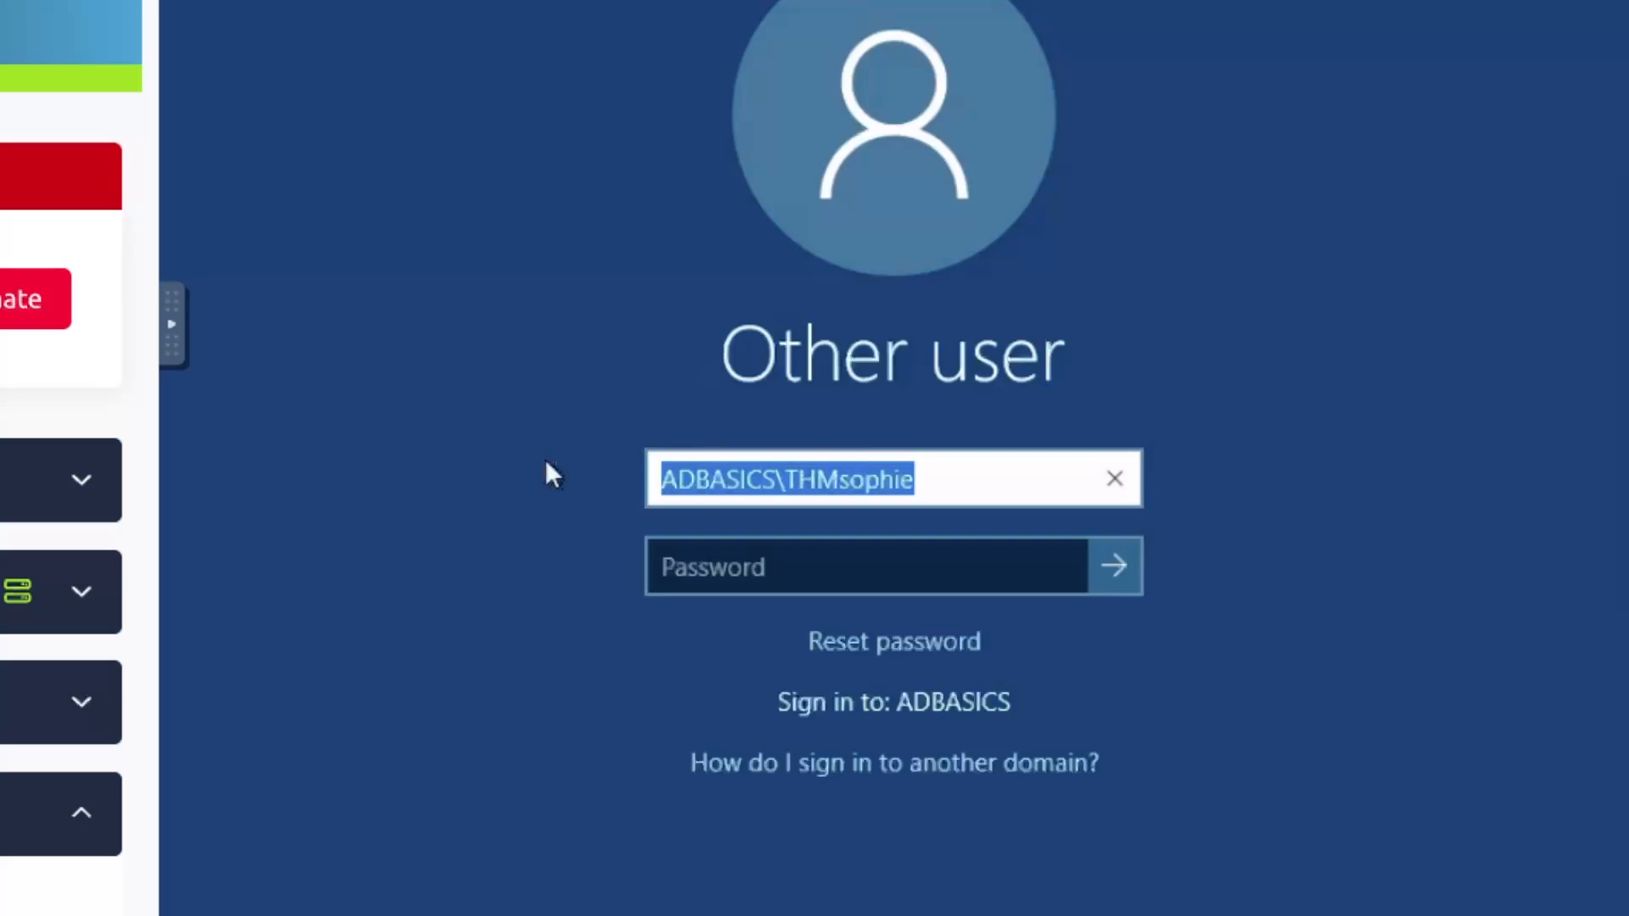
text(THM\sophie)
key(Tab)
text(*************)
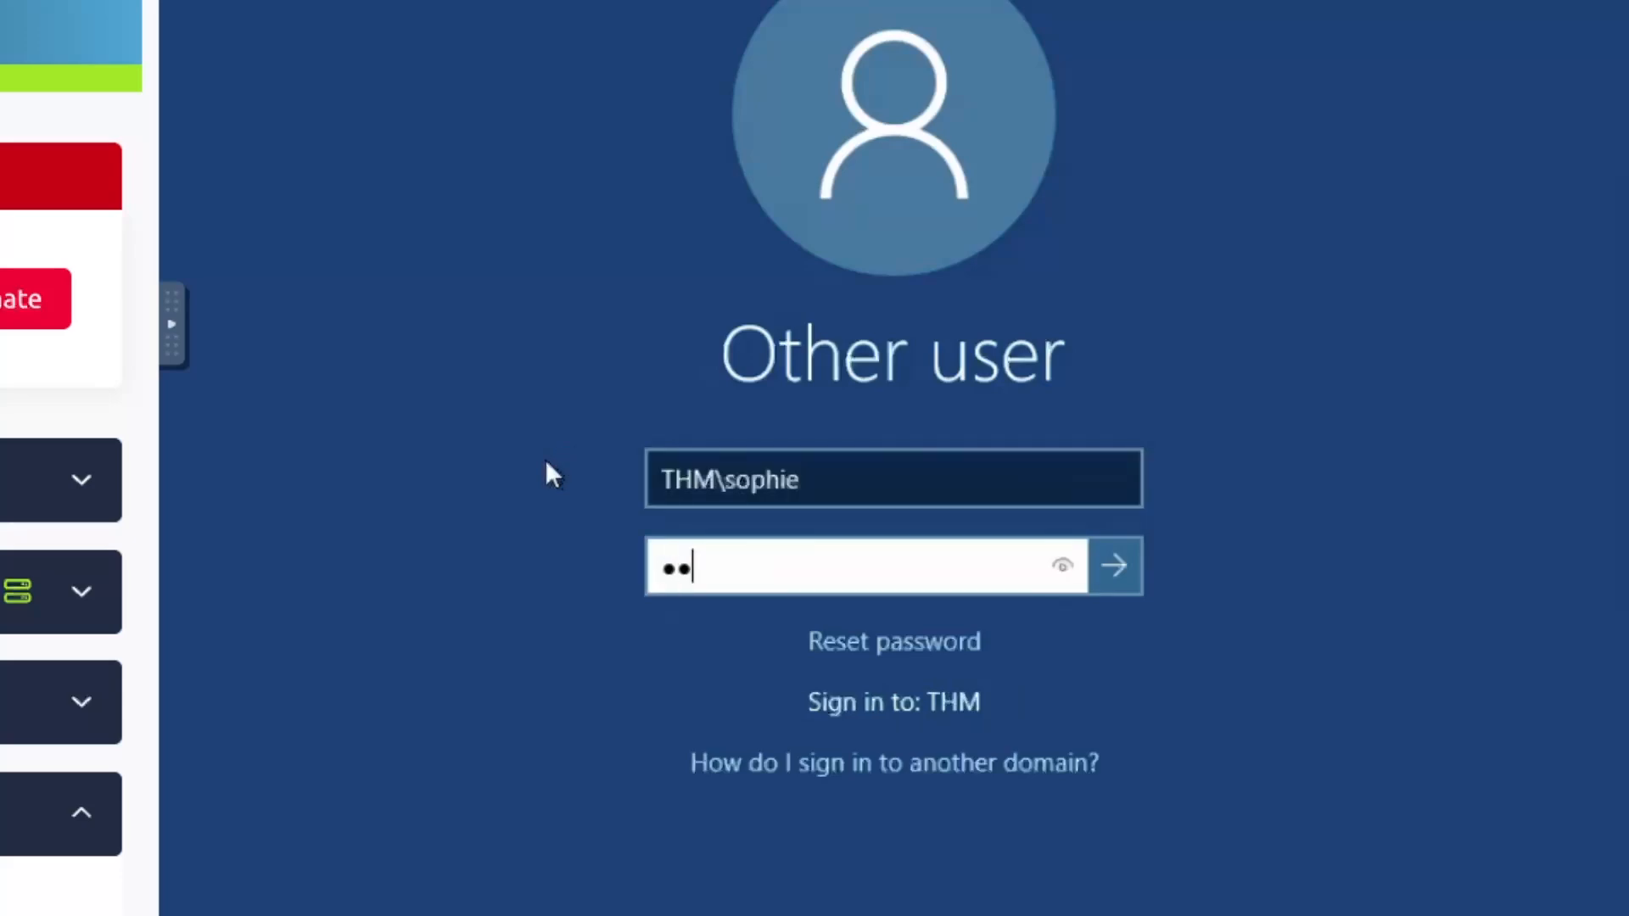
text(****)
key(Return)
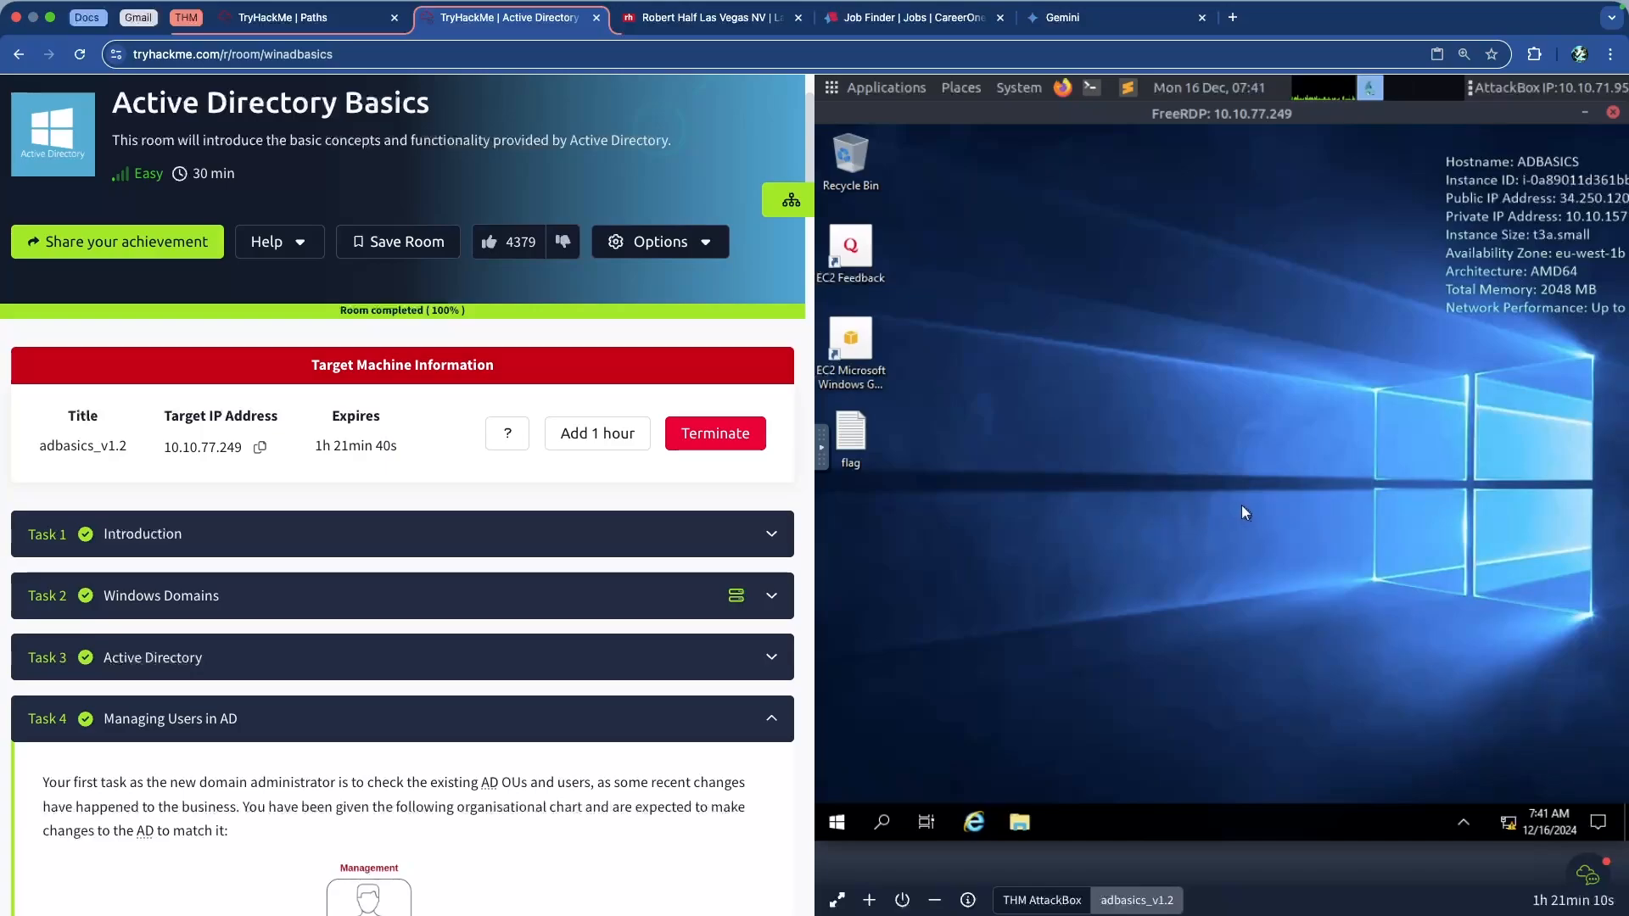
Scroll Task 4 down to the Set-ADUser -ChangePasswordAtLogon PowerShell command block
scroll(571, 529, down, 15)
scroll(570, 529, down, 20)
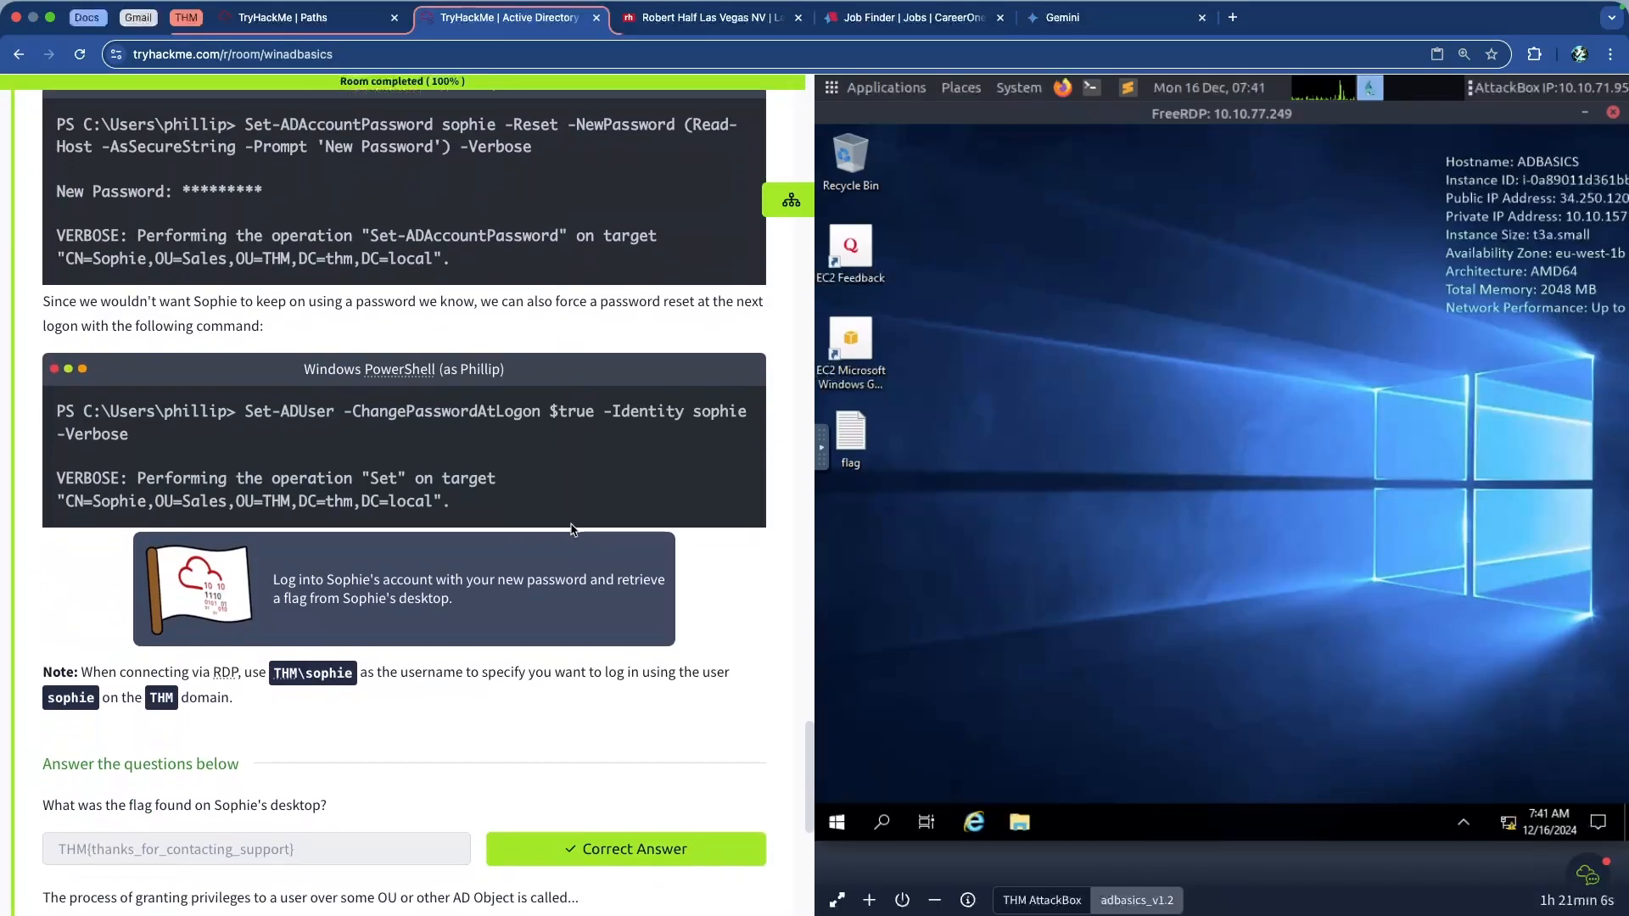
scroll(570, 529, down, 1)
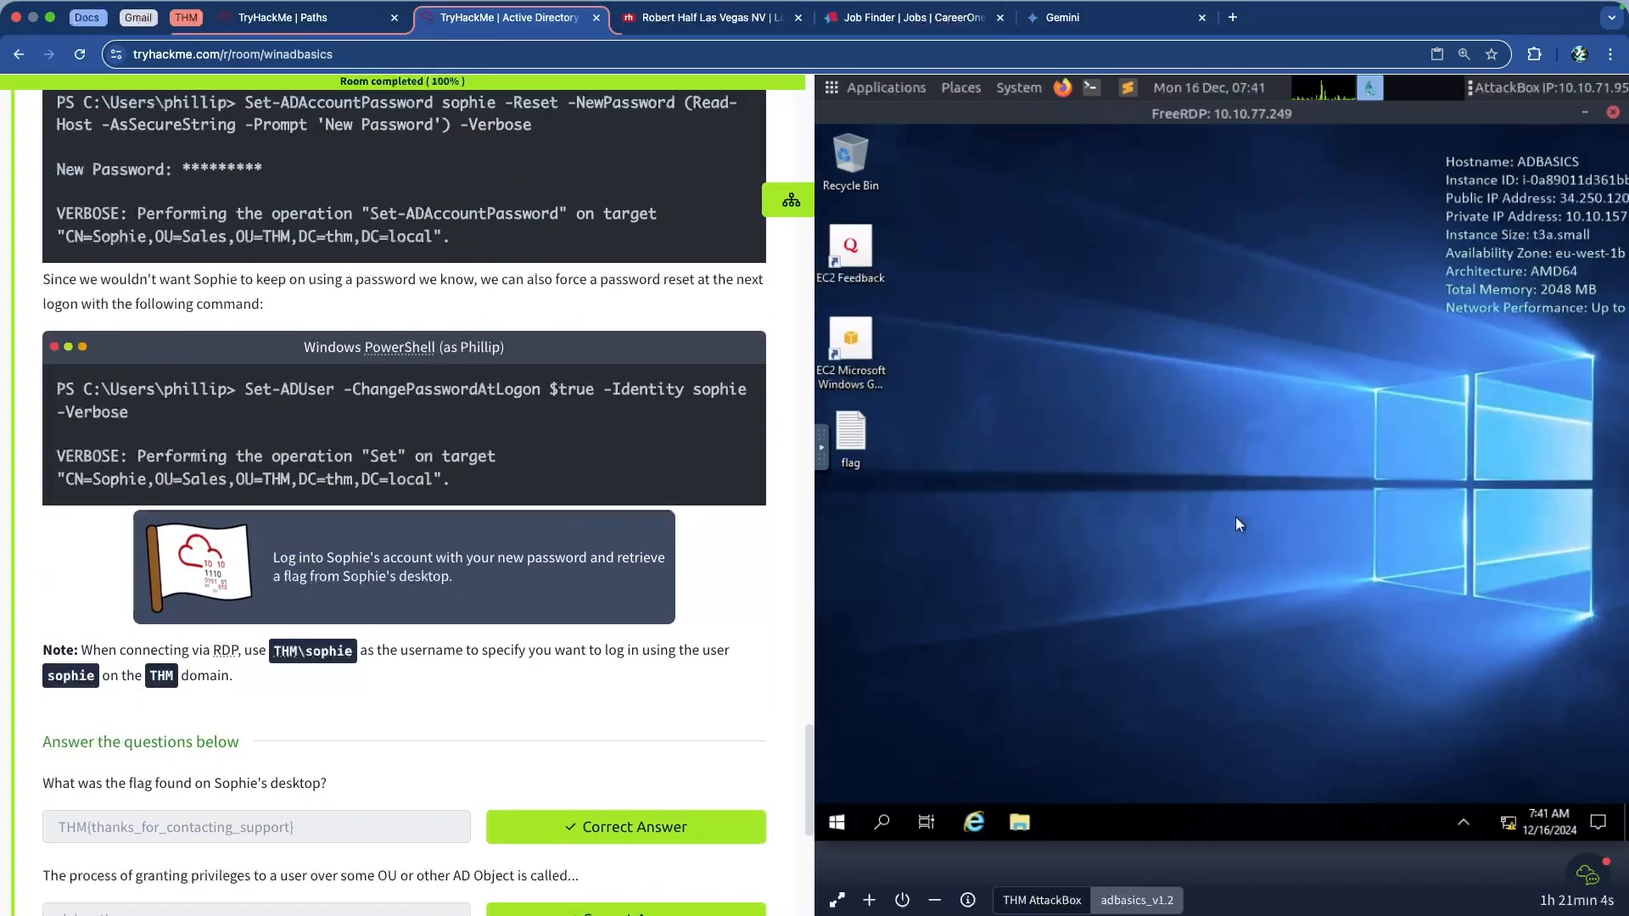
scroll(623, 504, down, 5)
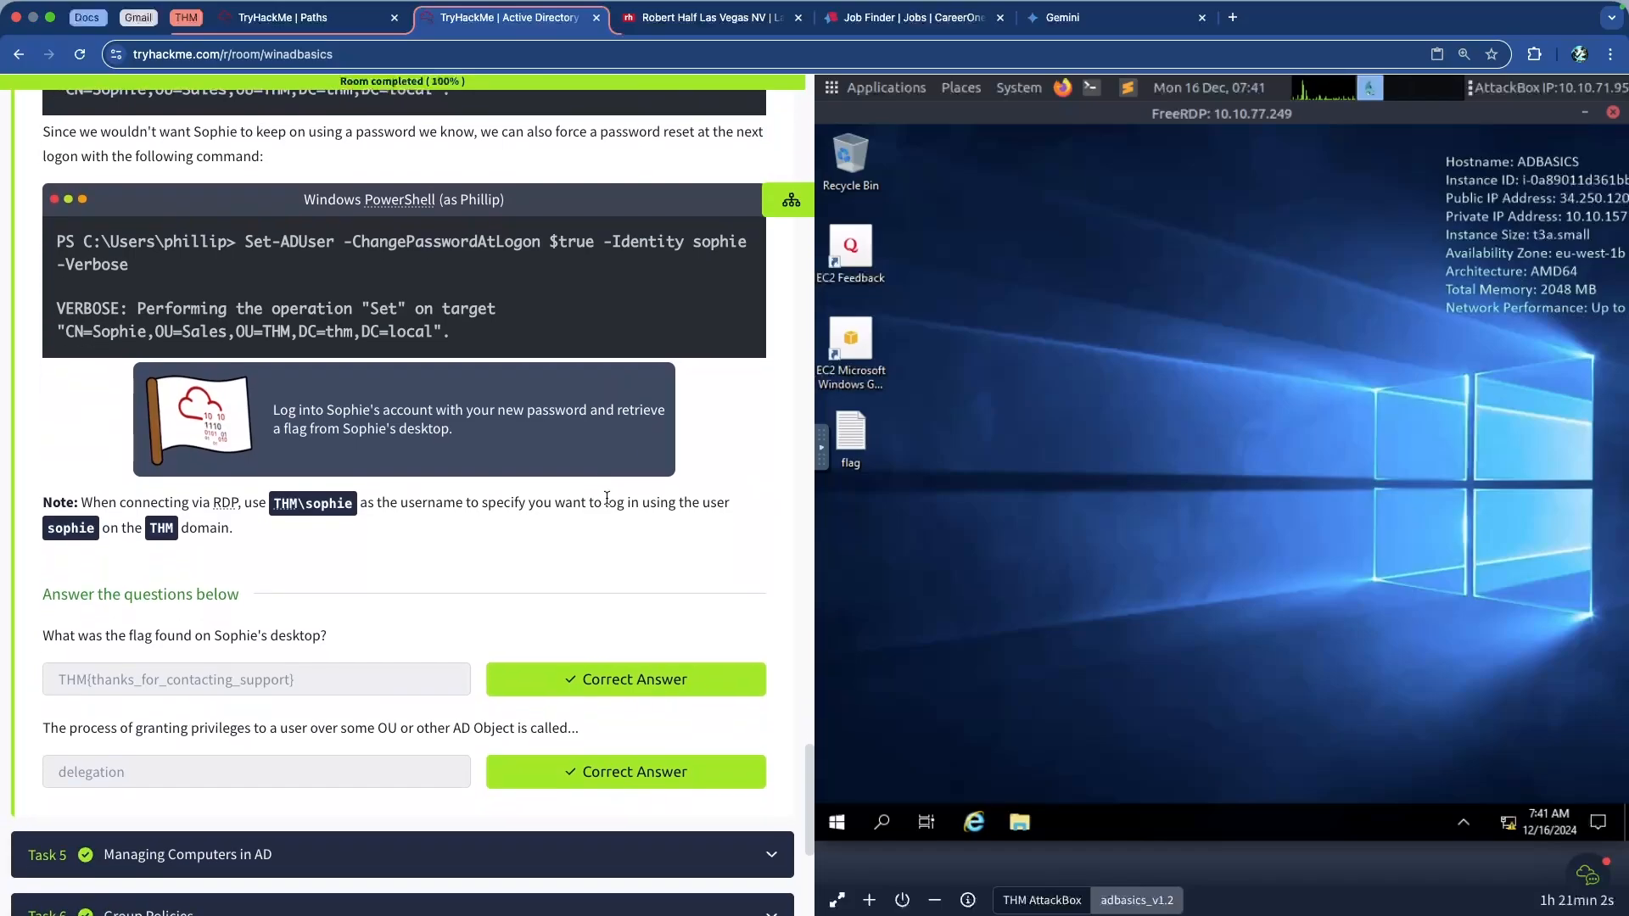
scroll(457, 473, up, 3)
scroll(456, 473, up, 3)
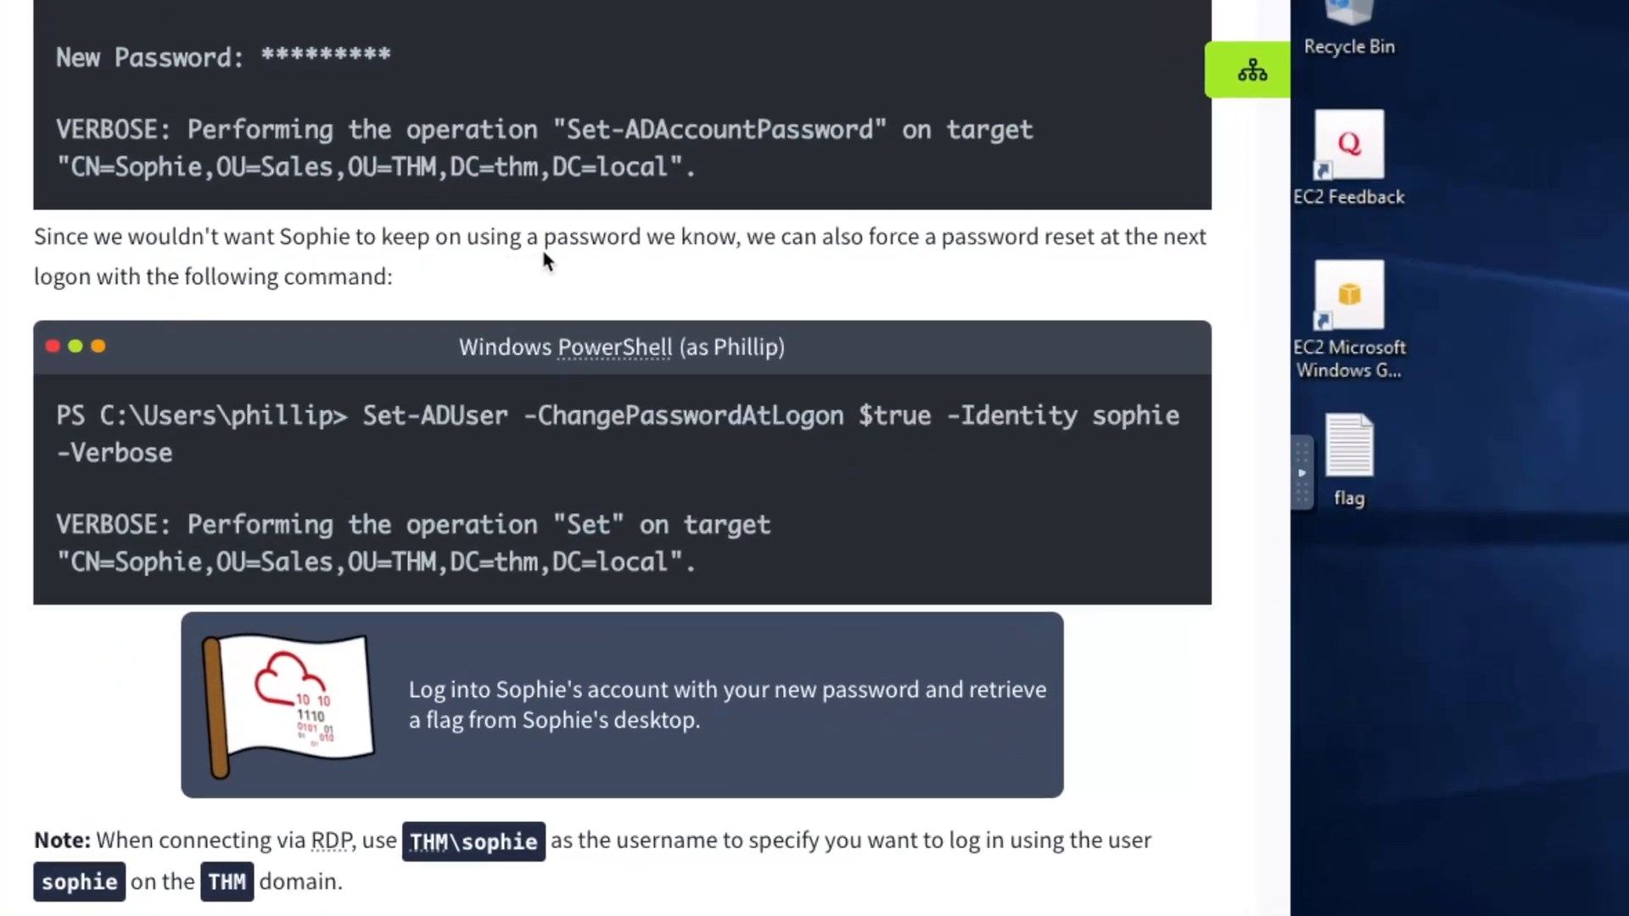
drag(544, 253, 1103, 269)
click(1165, 270)
drag(366, 417, 439, 466)
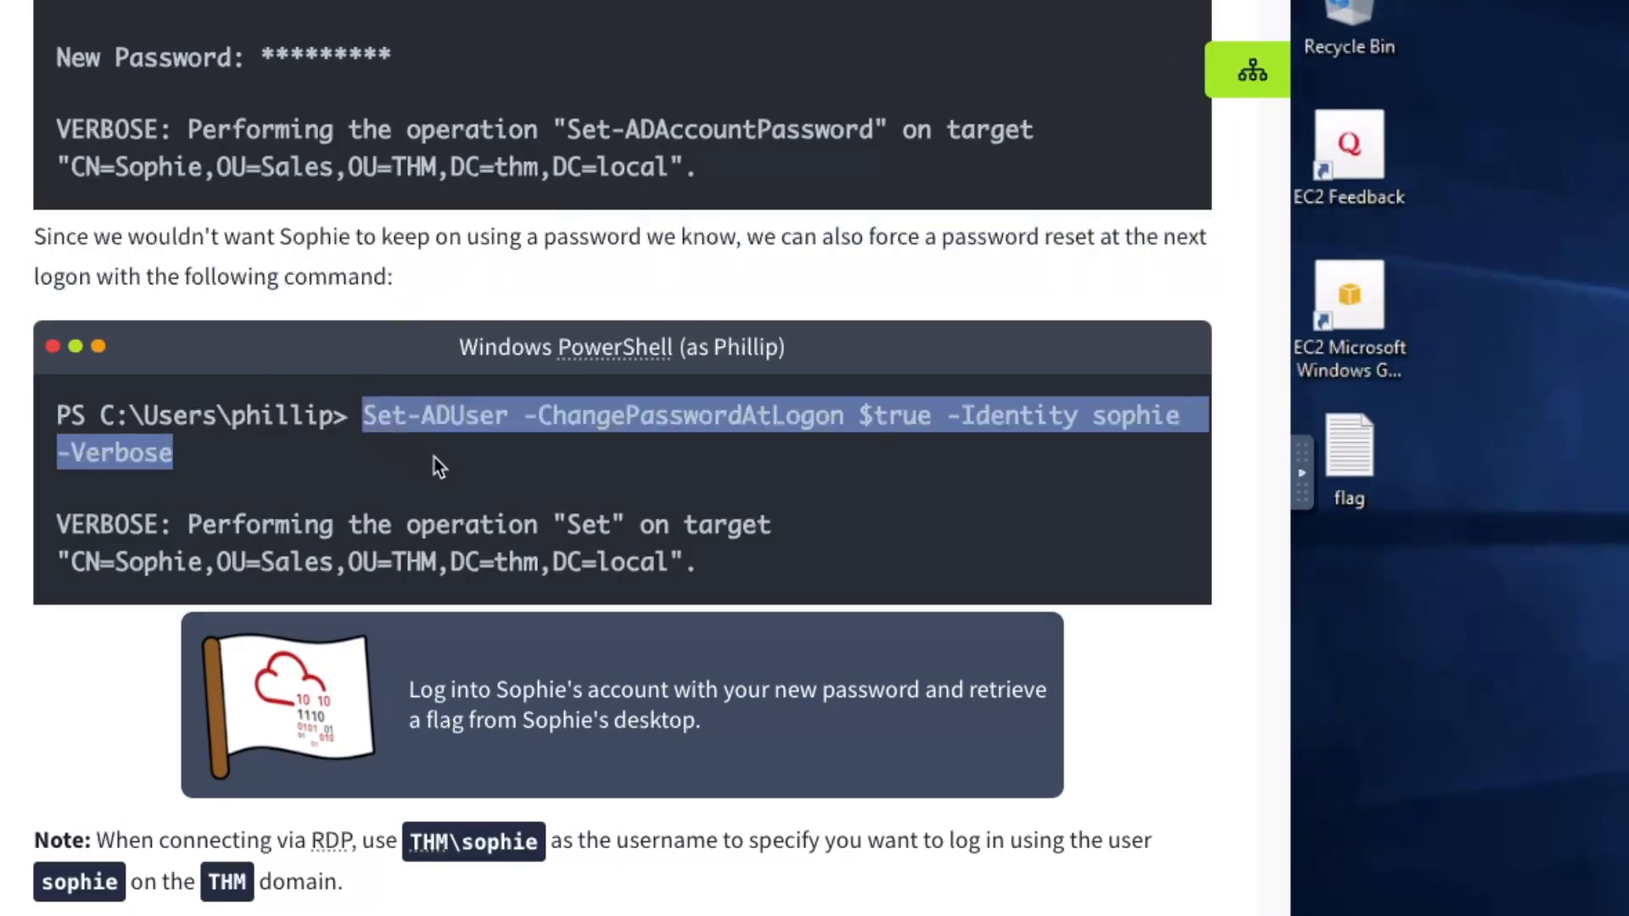
click(435, 457)
drag(361, 416, 435, 443)
click(438, 443)
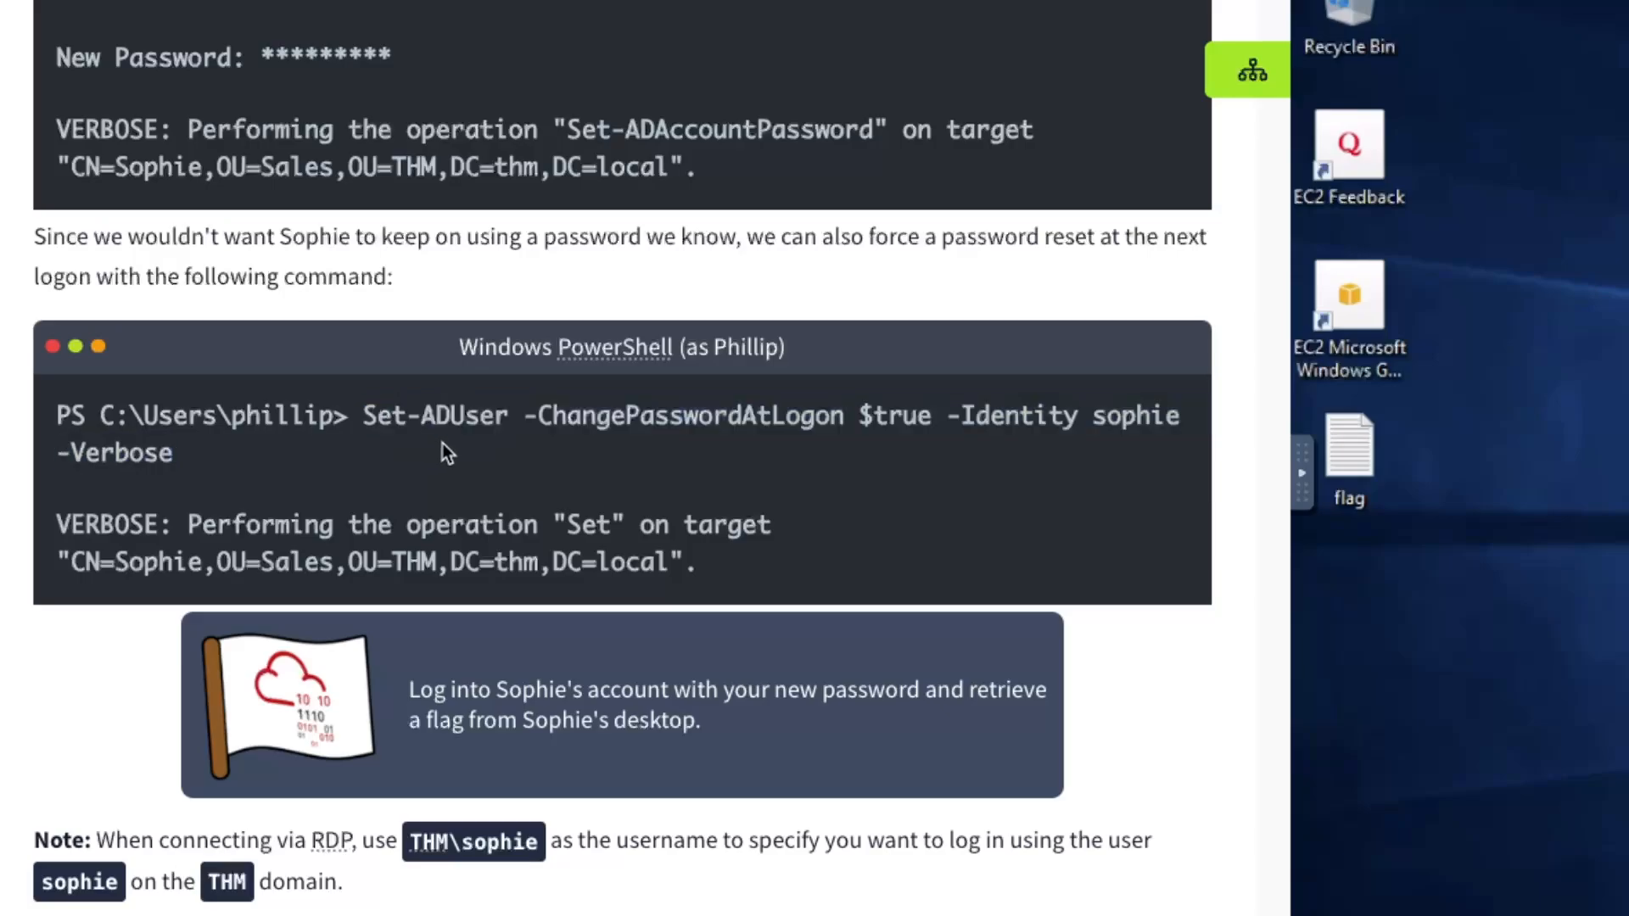
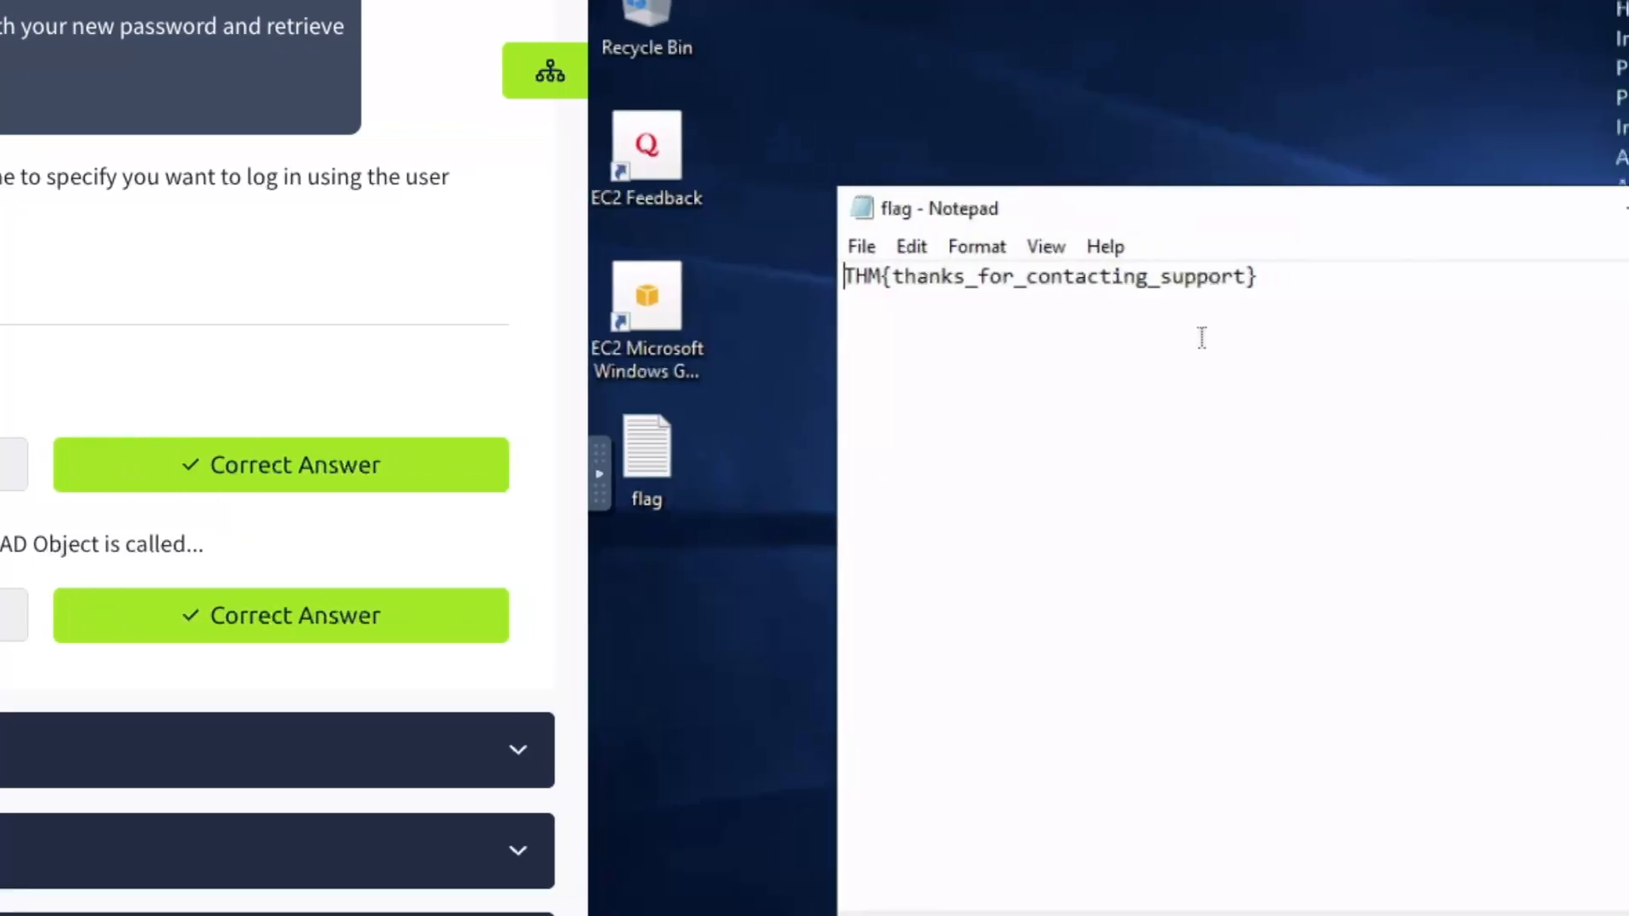
Close the flag notes window and review the phillip PowerShell prompt in Task 4
drag(1242, 215, 1101, 218)
click(1497, 209)
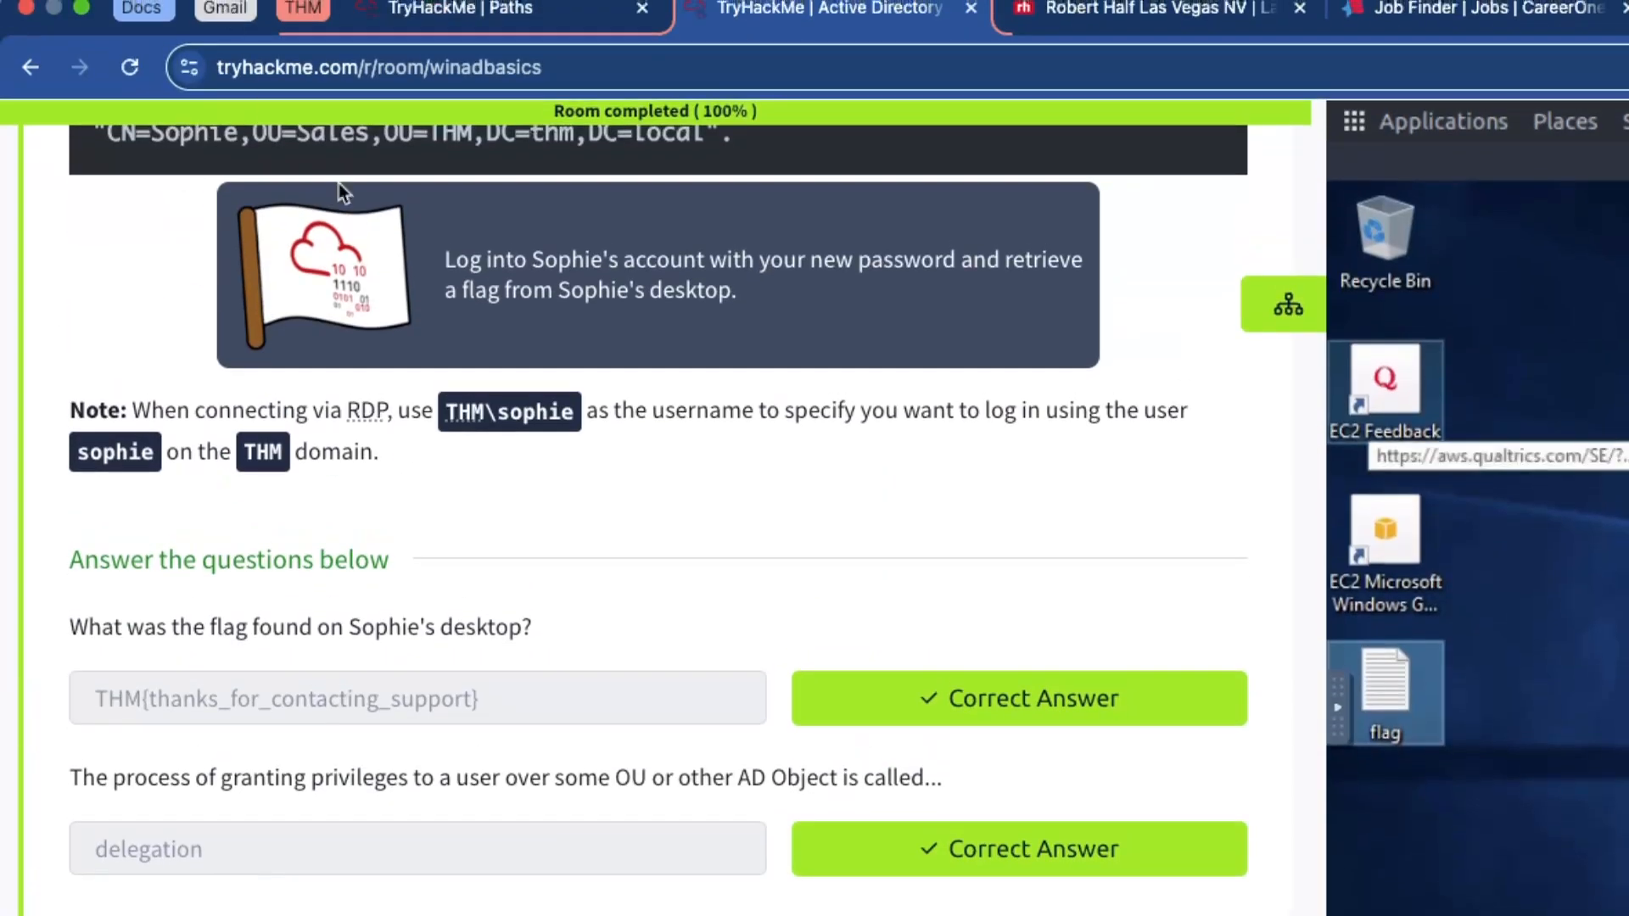
scroll(403, 76, up, 6)
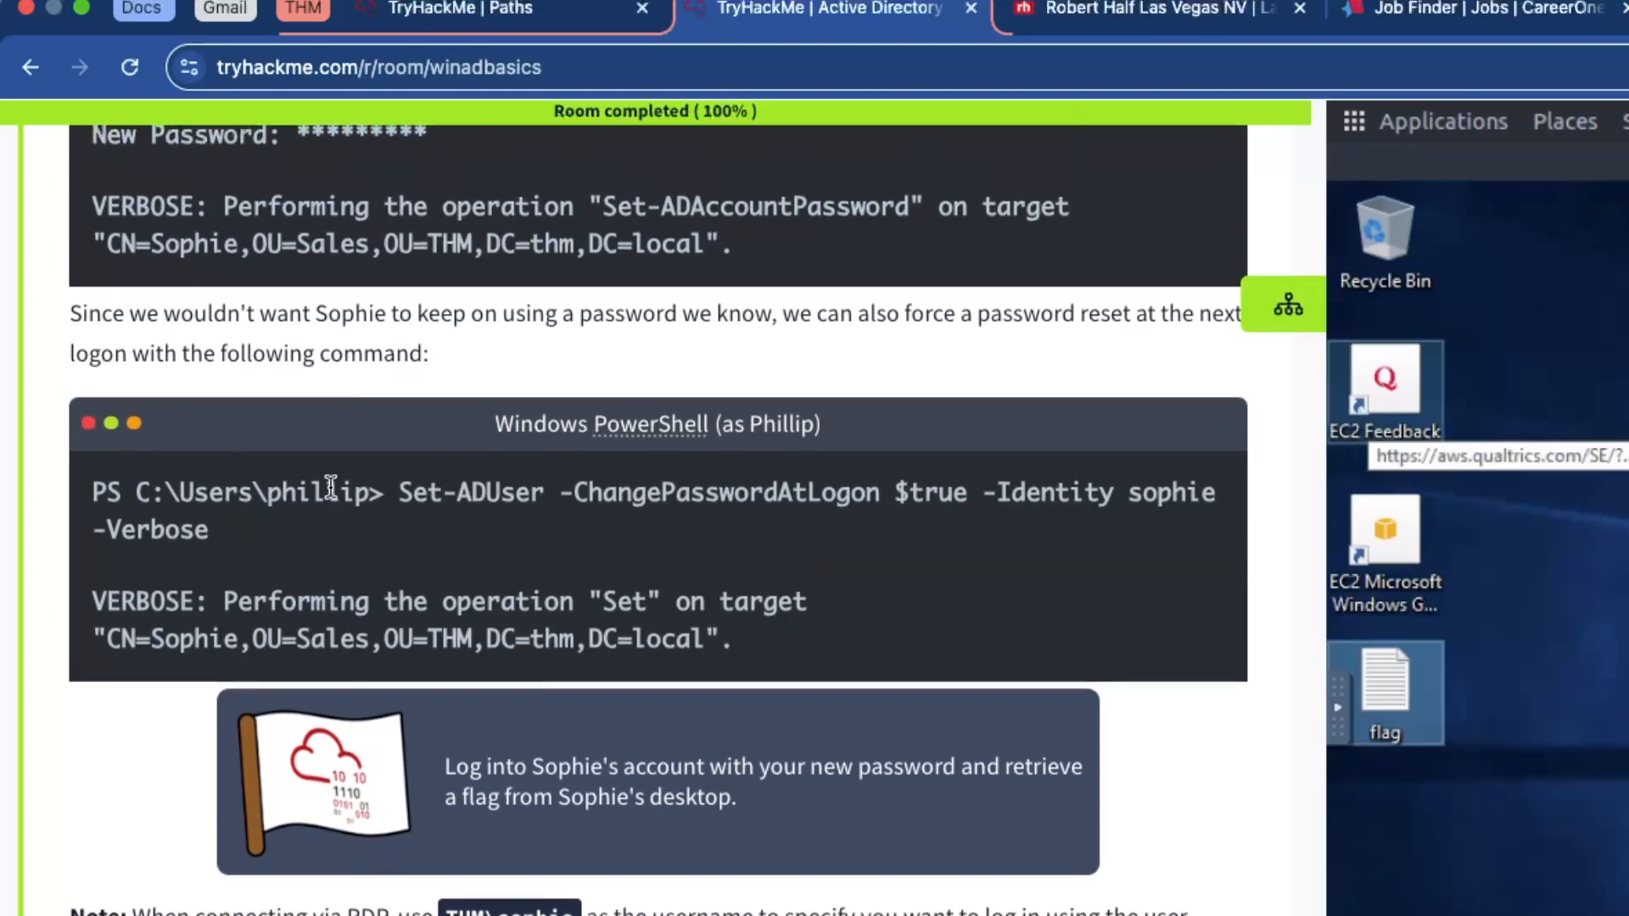
drag(378, 492, 98, 485)
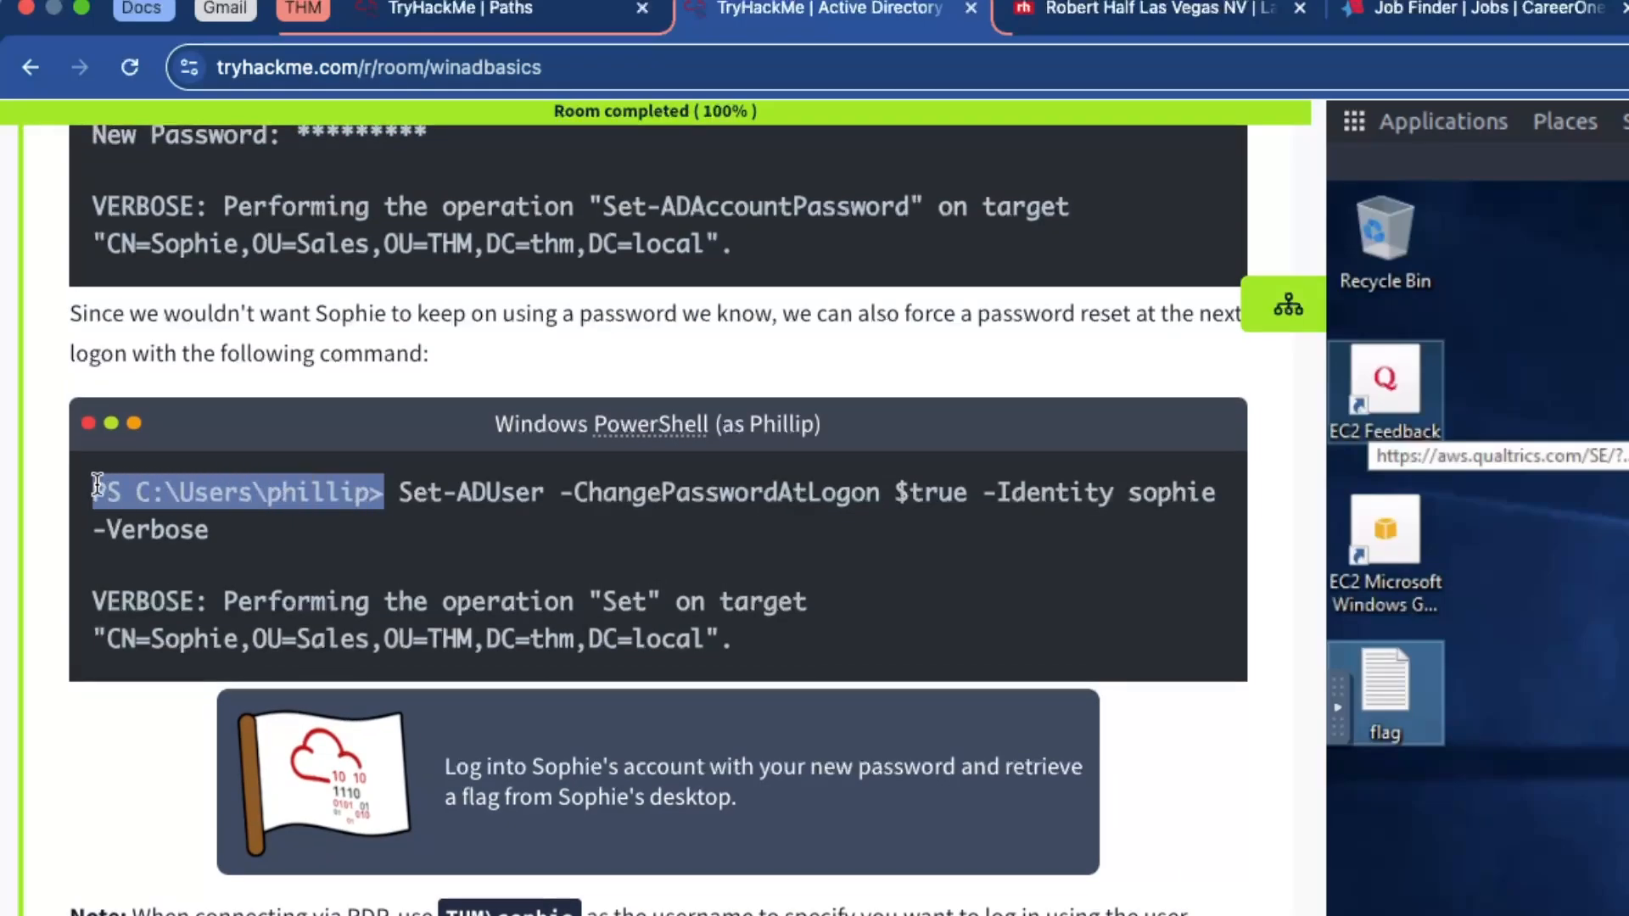
click(96, 485)
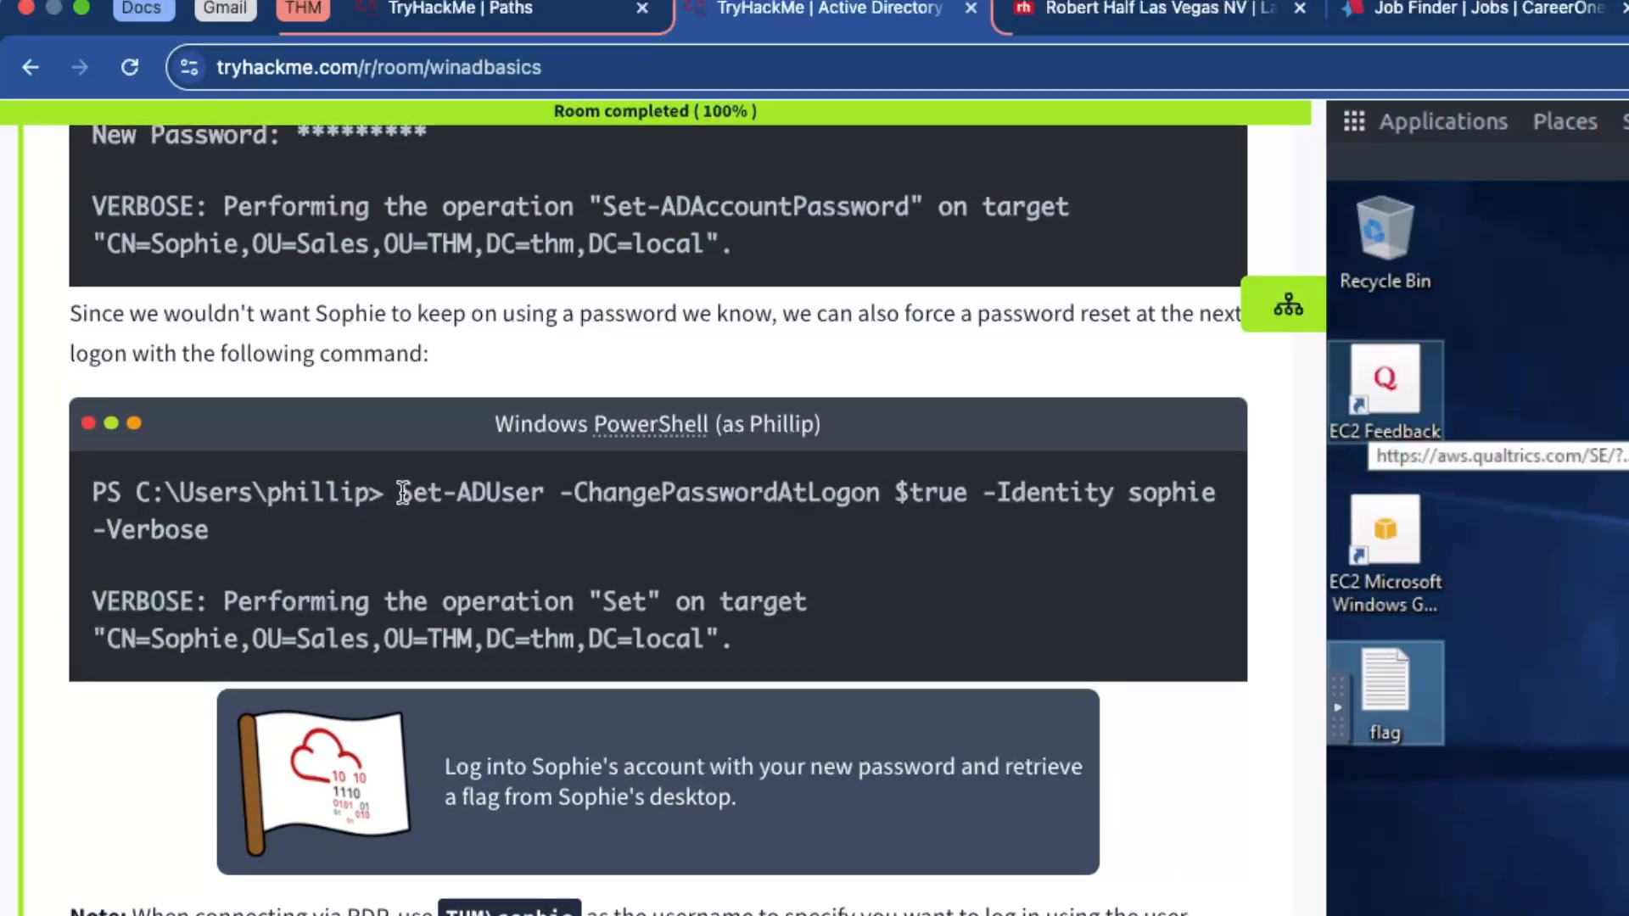
drag(403, 493, 430, 516)
scroll(340, 475, up, 4)
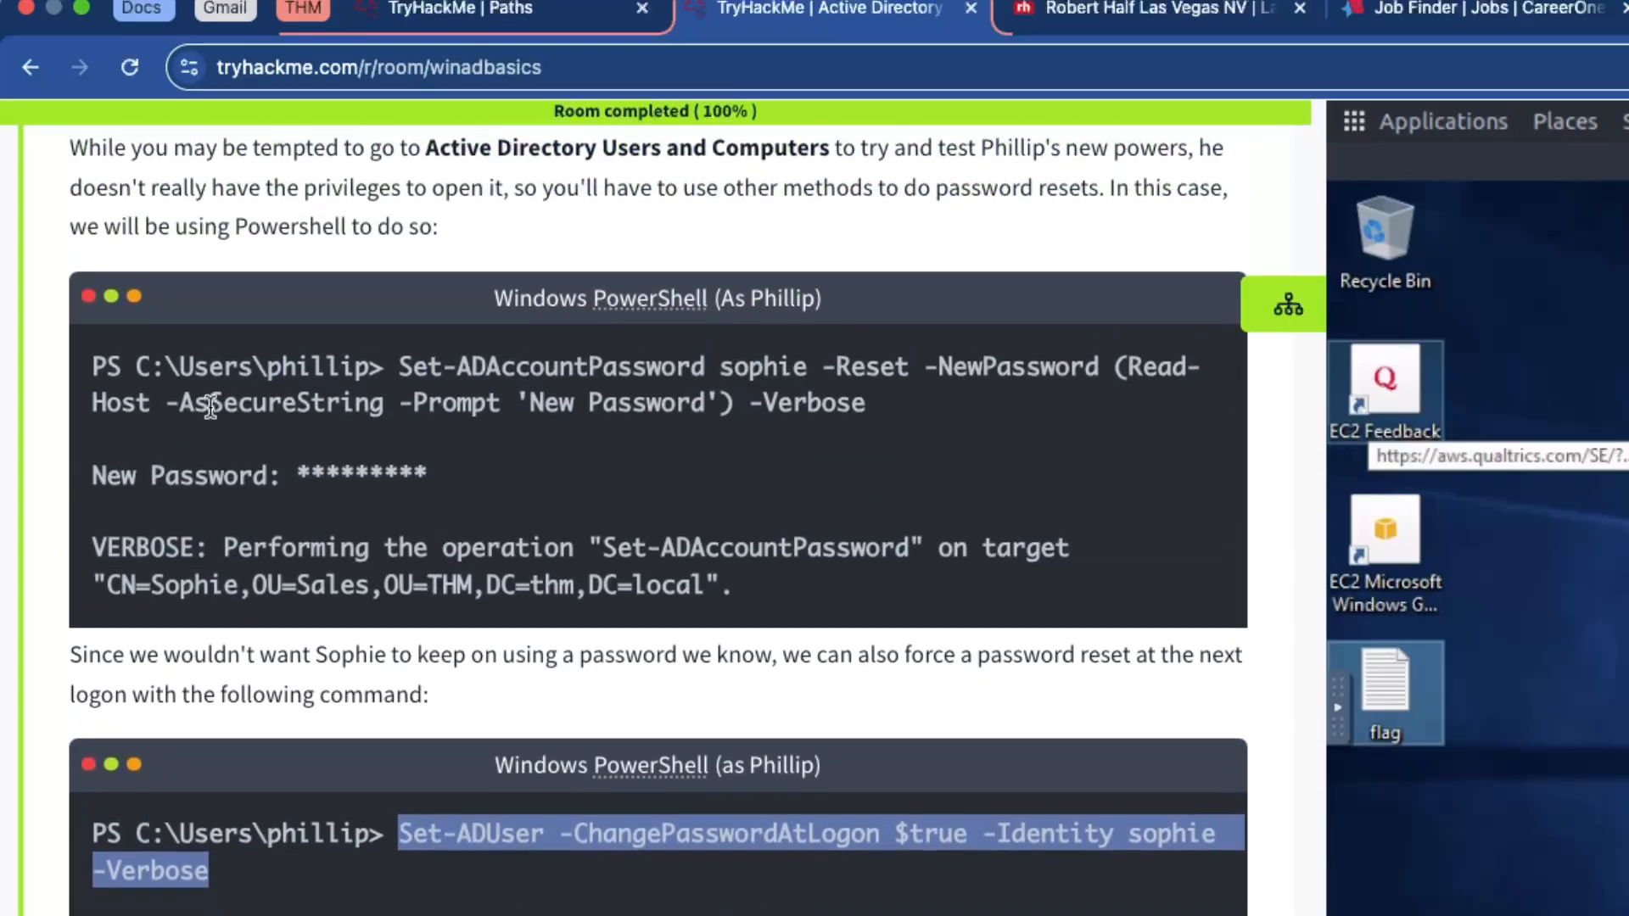
drag(411, 371, 499, 411)
click(437, 443)
scroll(424, 450, down, 4)
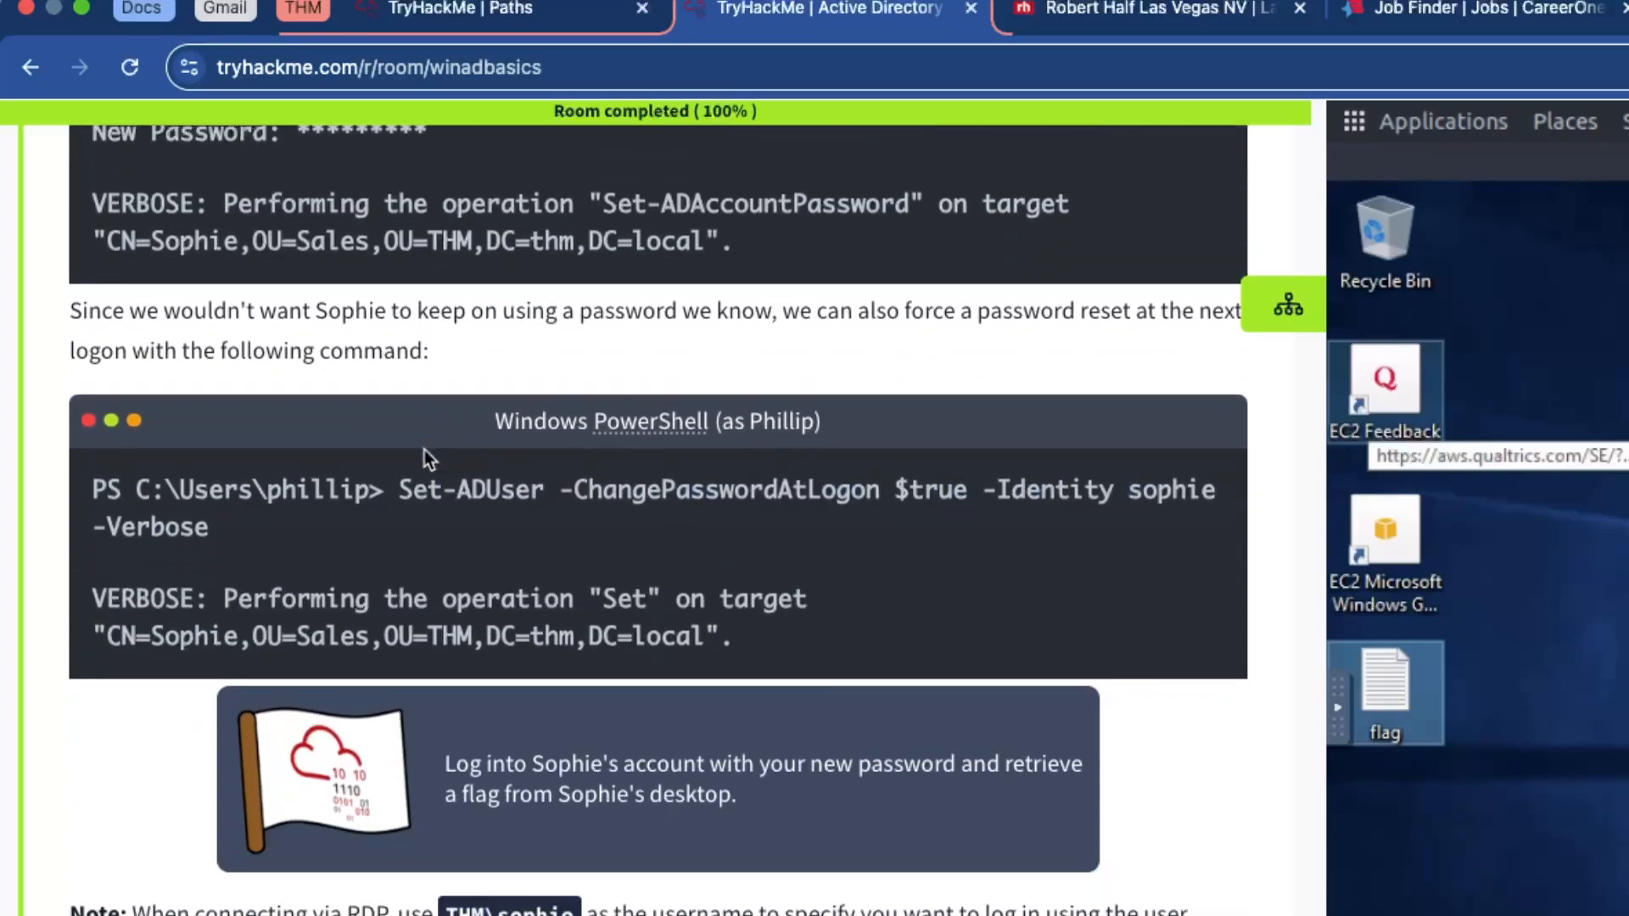
Highlight the Set-ADUser -ChangePasswordAtLogon command and its VERBOSE output lines
drag(559, 472, 879, 480)
click(870, 480)
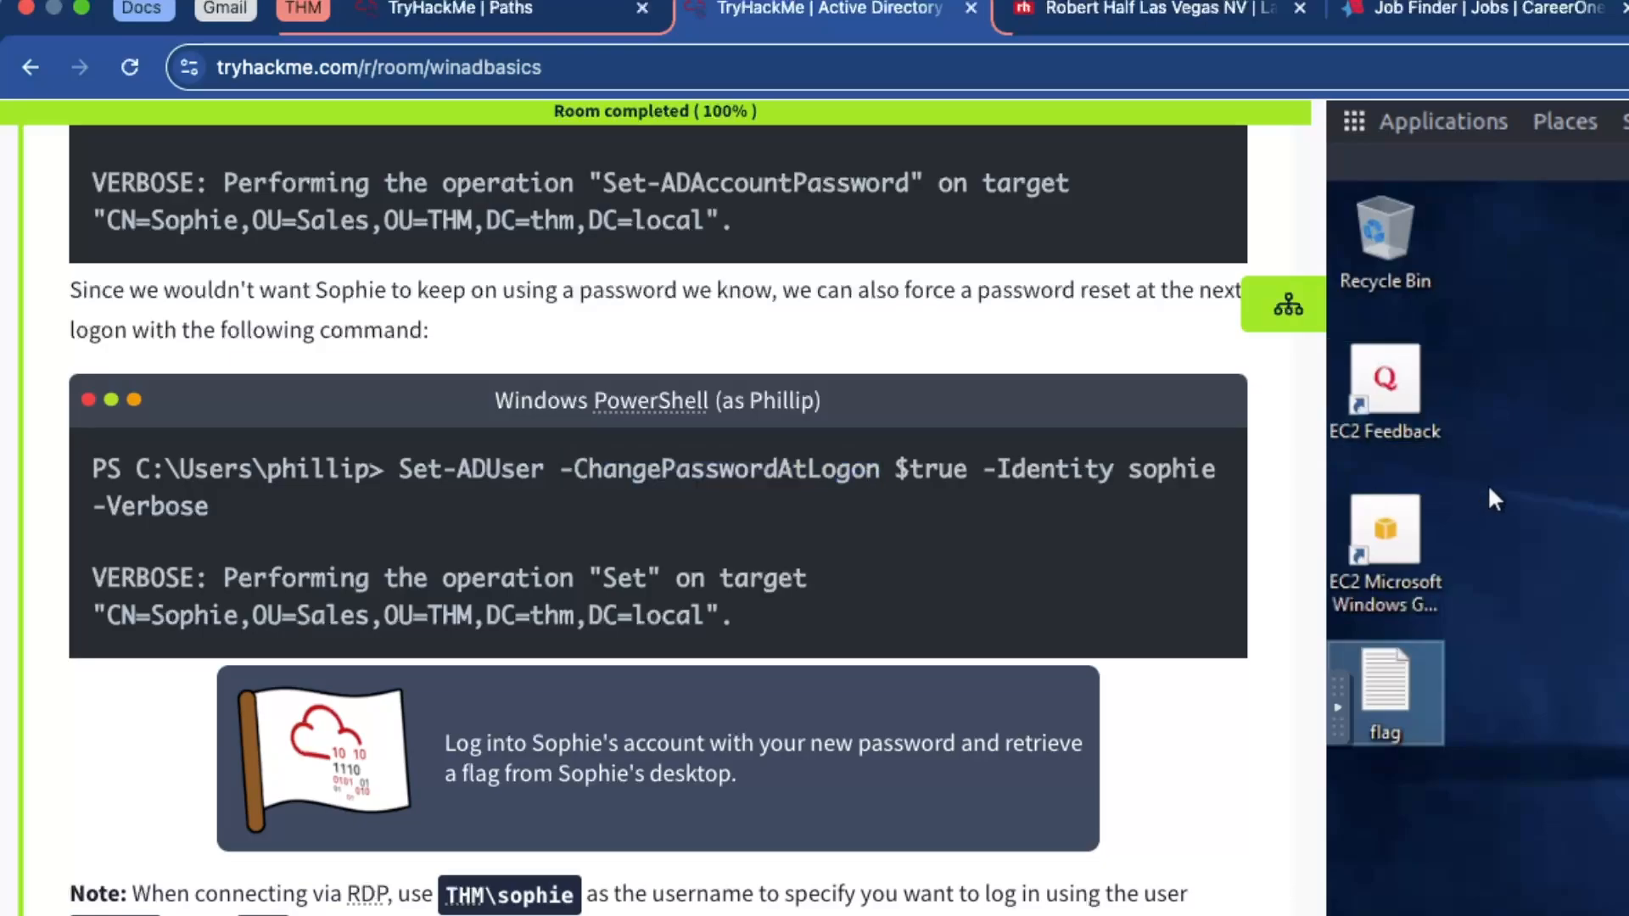
click(1504, 485)
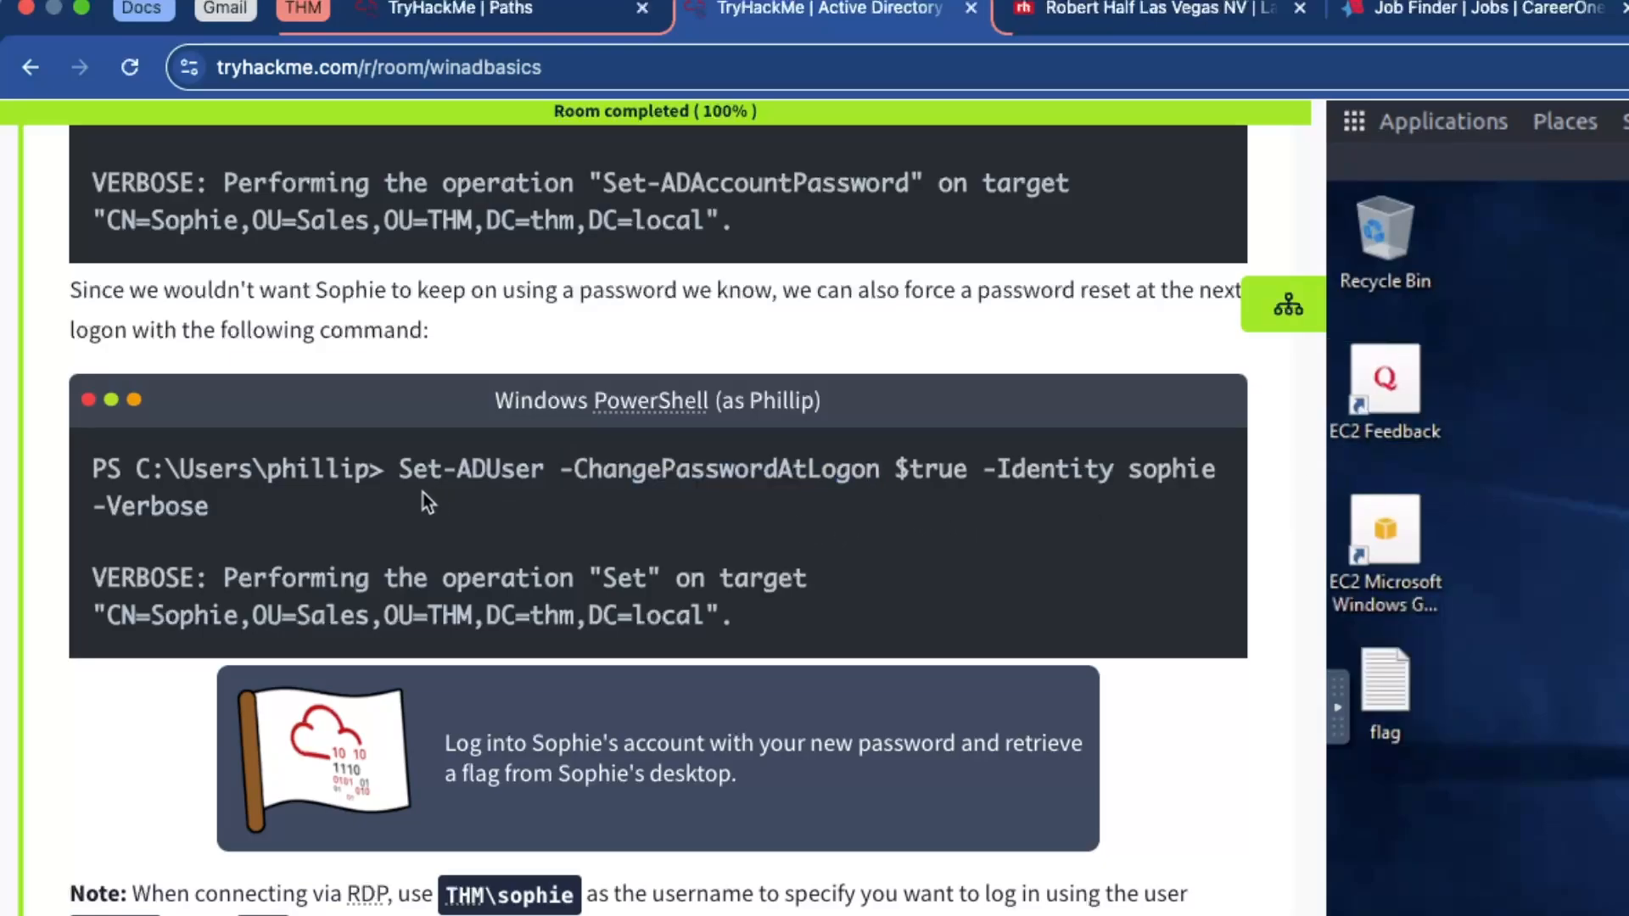
drag(400, 469, 433, 480)
click(520, 491)
drag(764, 617, 95, 571)
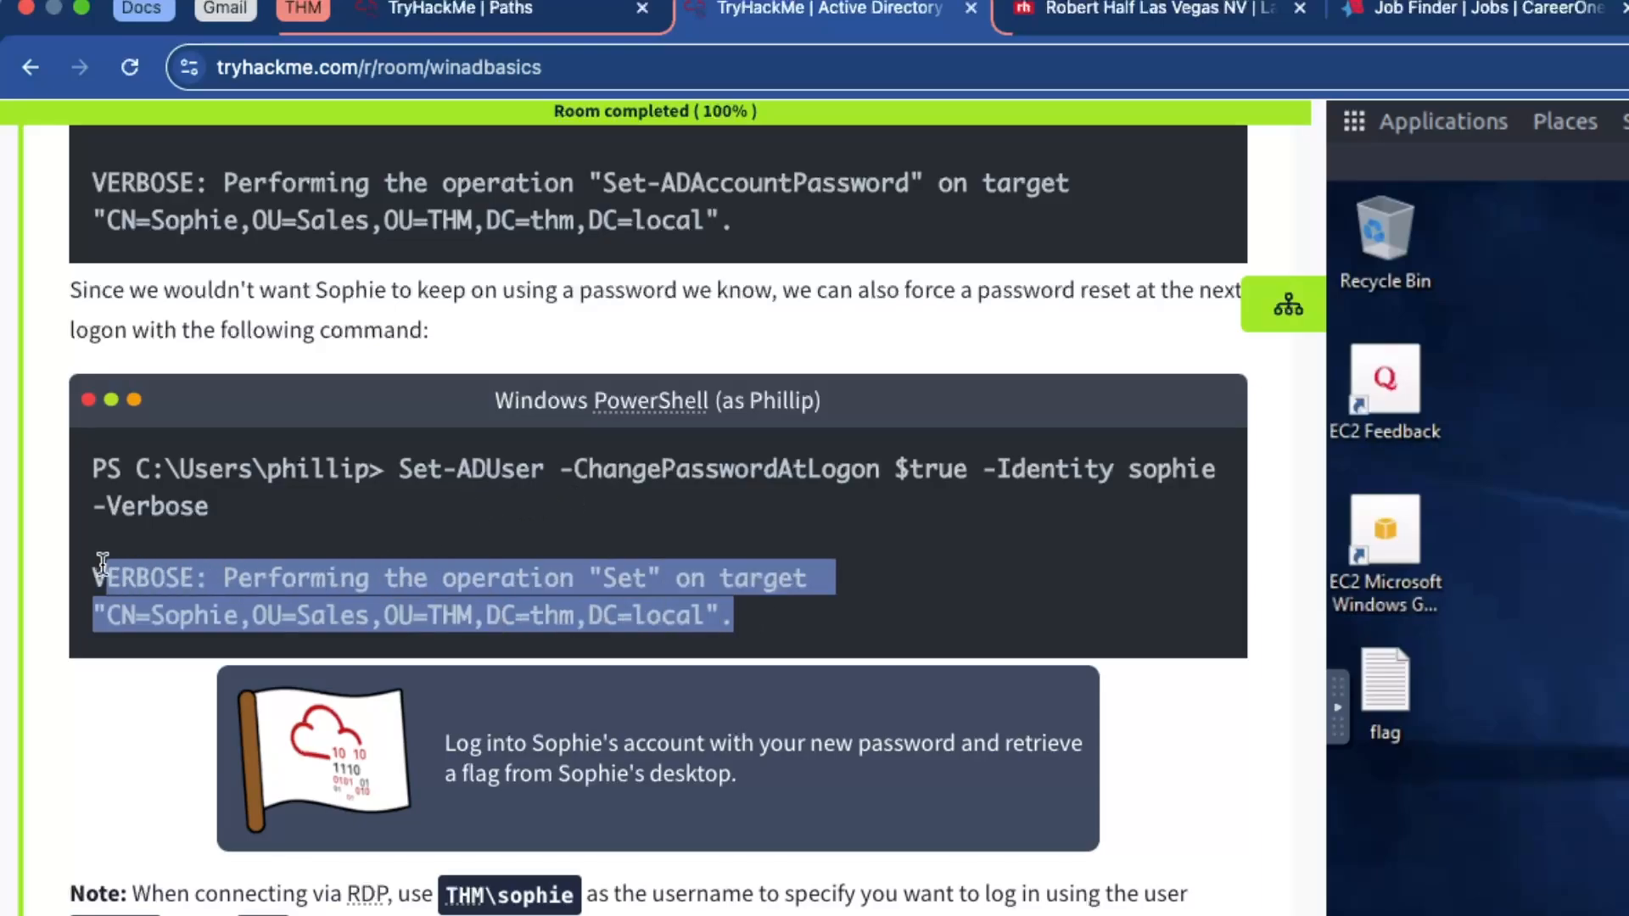
click(387, 571)
drag(560, 471, 801, 488)
click(801, 492)
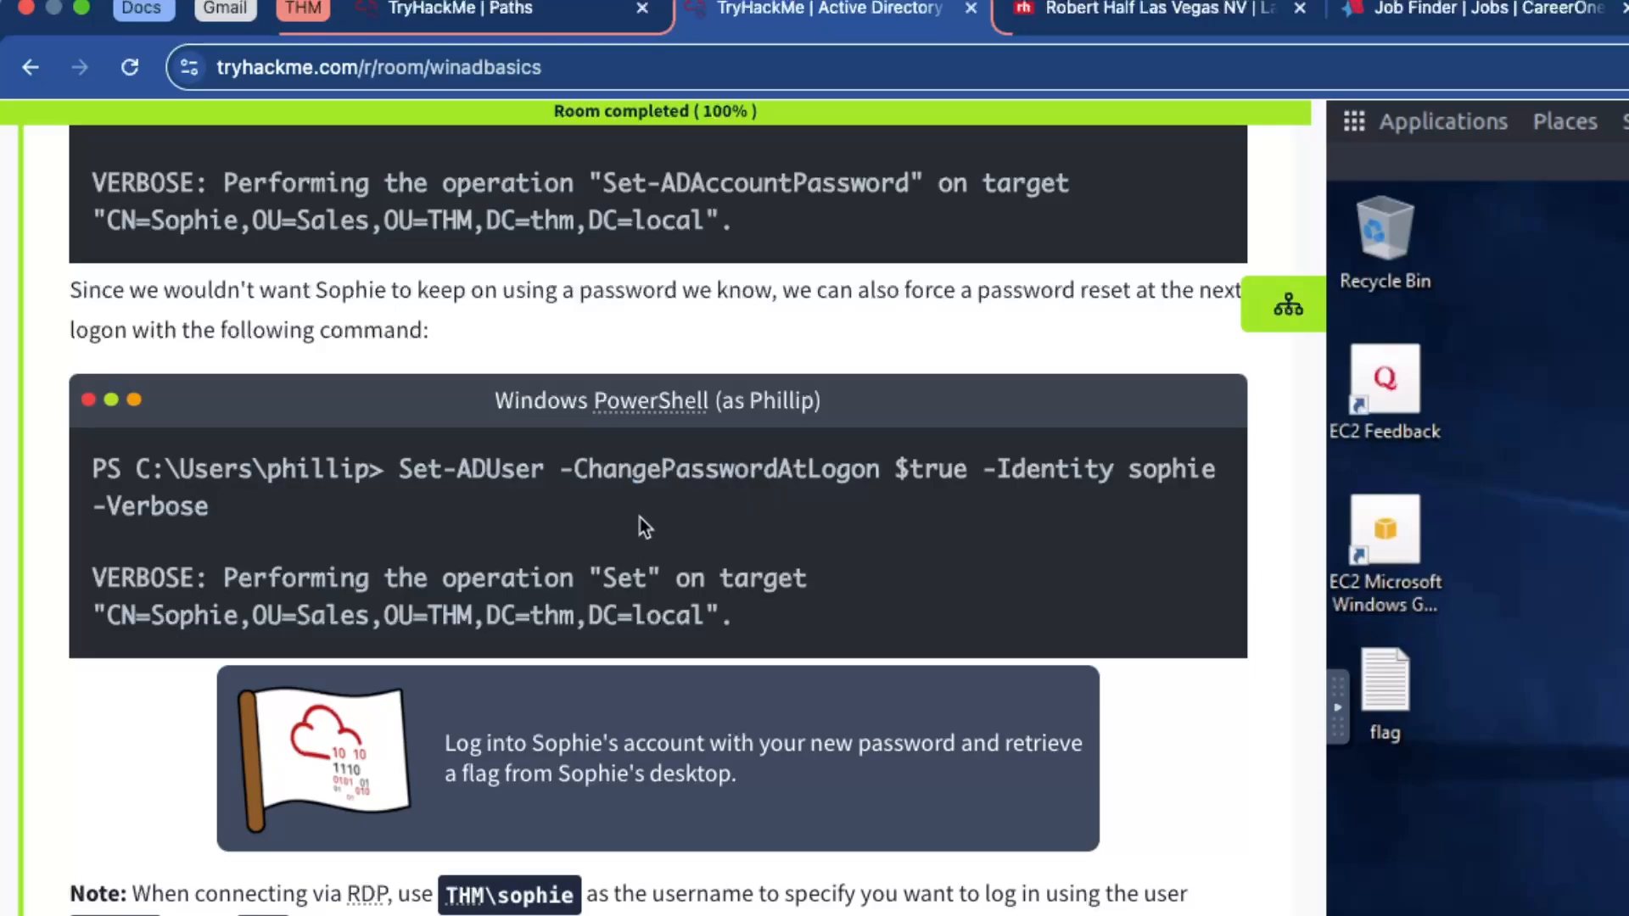
scroll(642, 517, up, 4)
scroll(658, 521, down, 1)
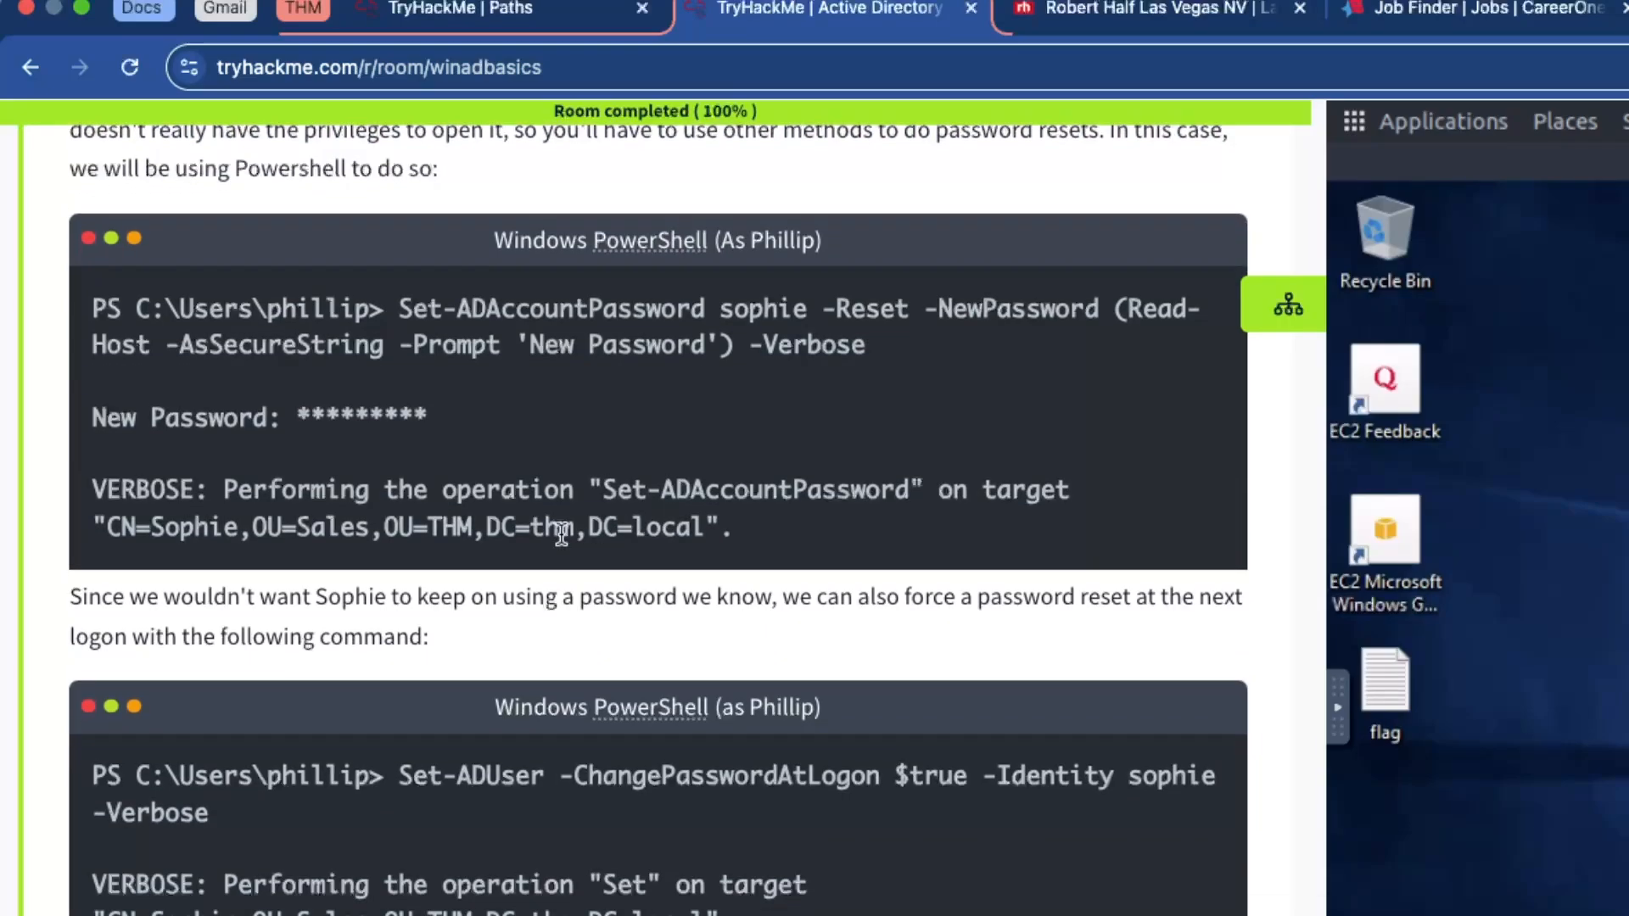
scroll(562, 534, down, 3)
drag(402, 611, 552, 634)
click(521, 630)
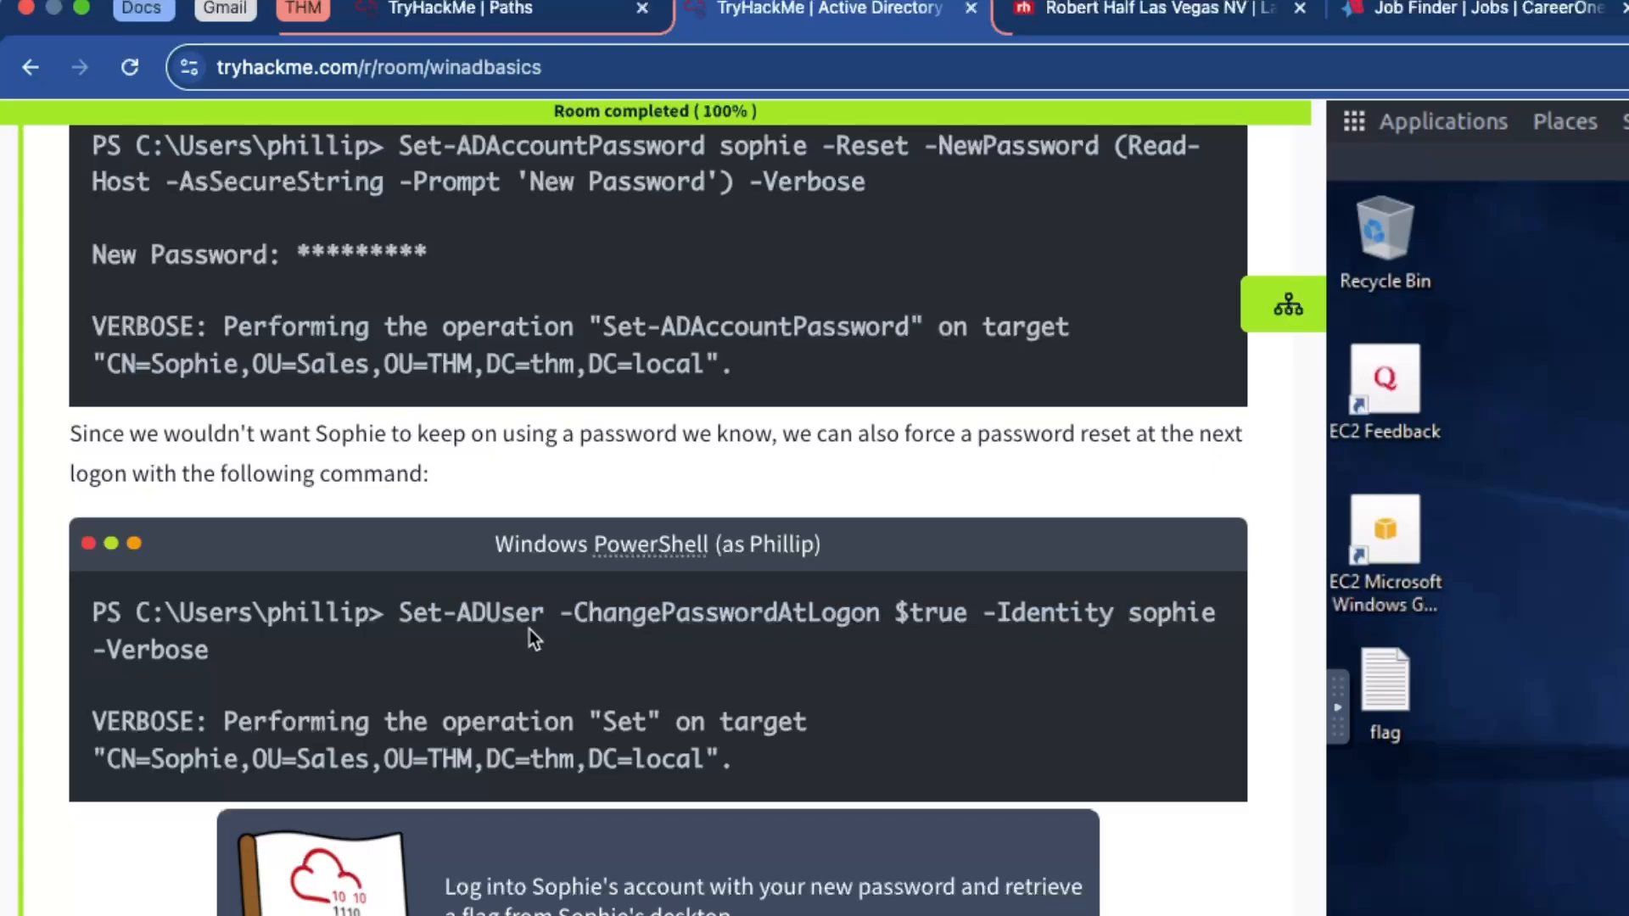
Highlight the full Set-ADAccountPassword command at the phillip prompt
scroll(530, 630, up, 1)
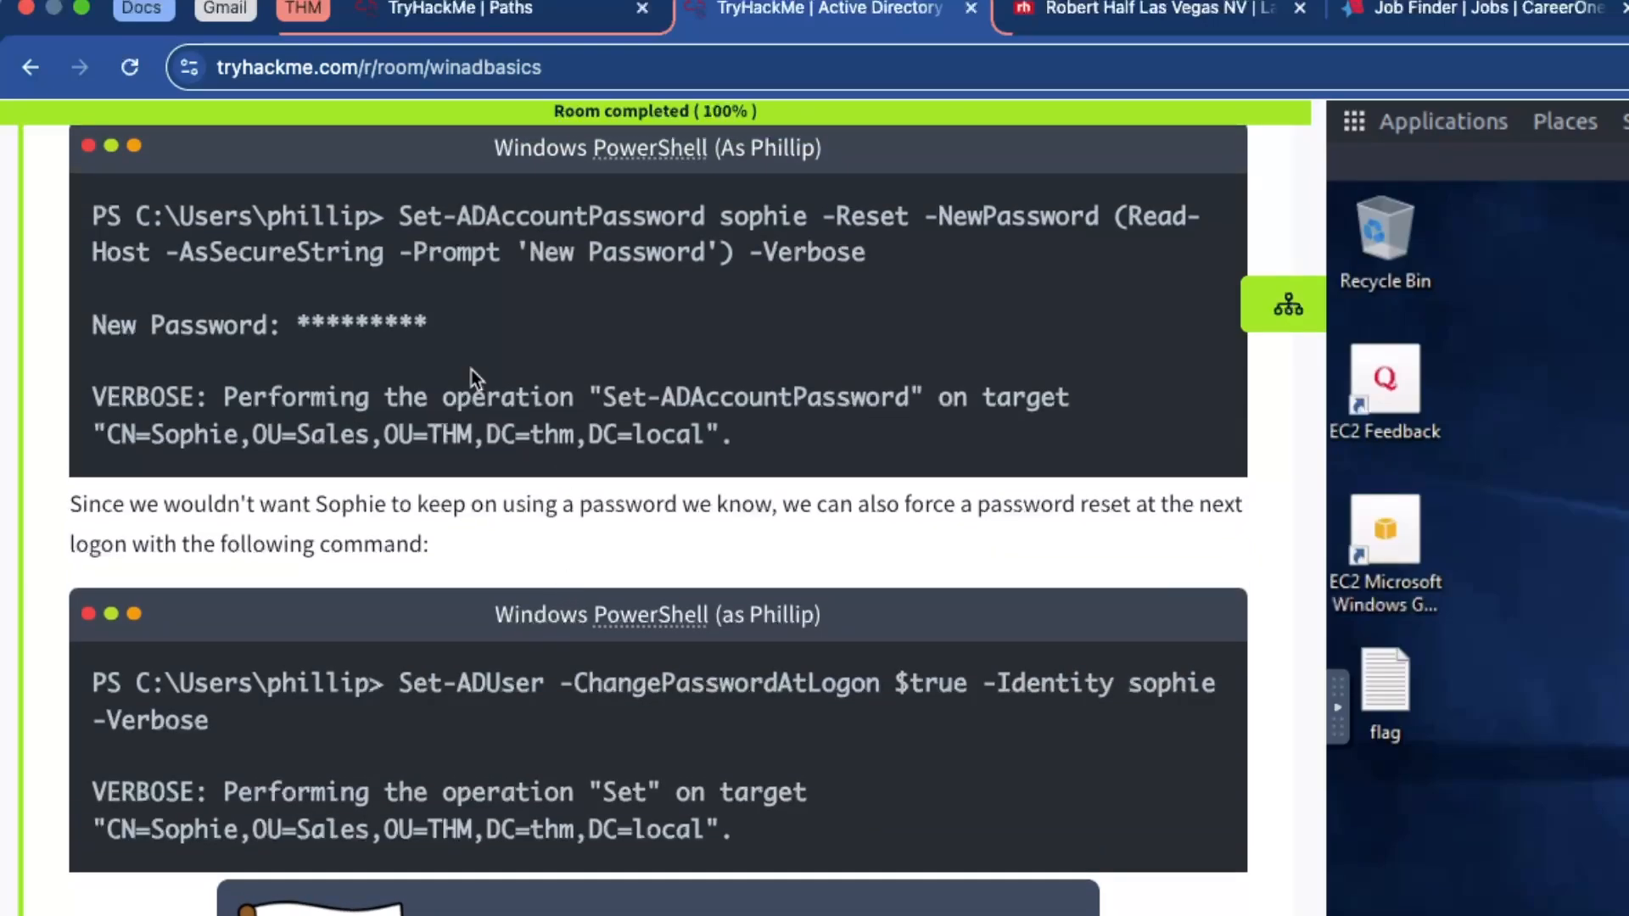
drag(403, 216, 854, 255)
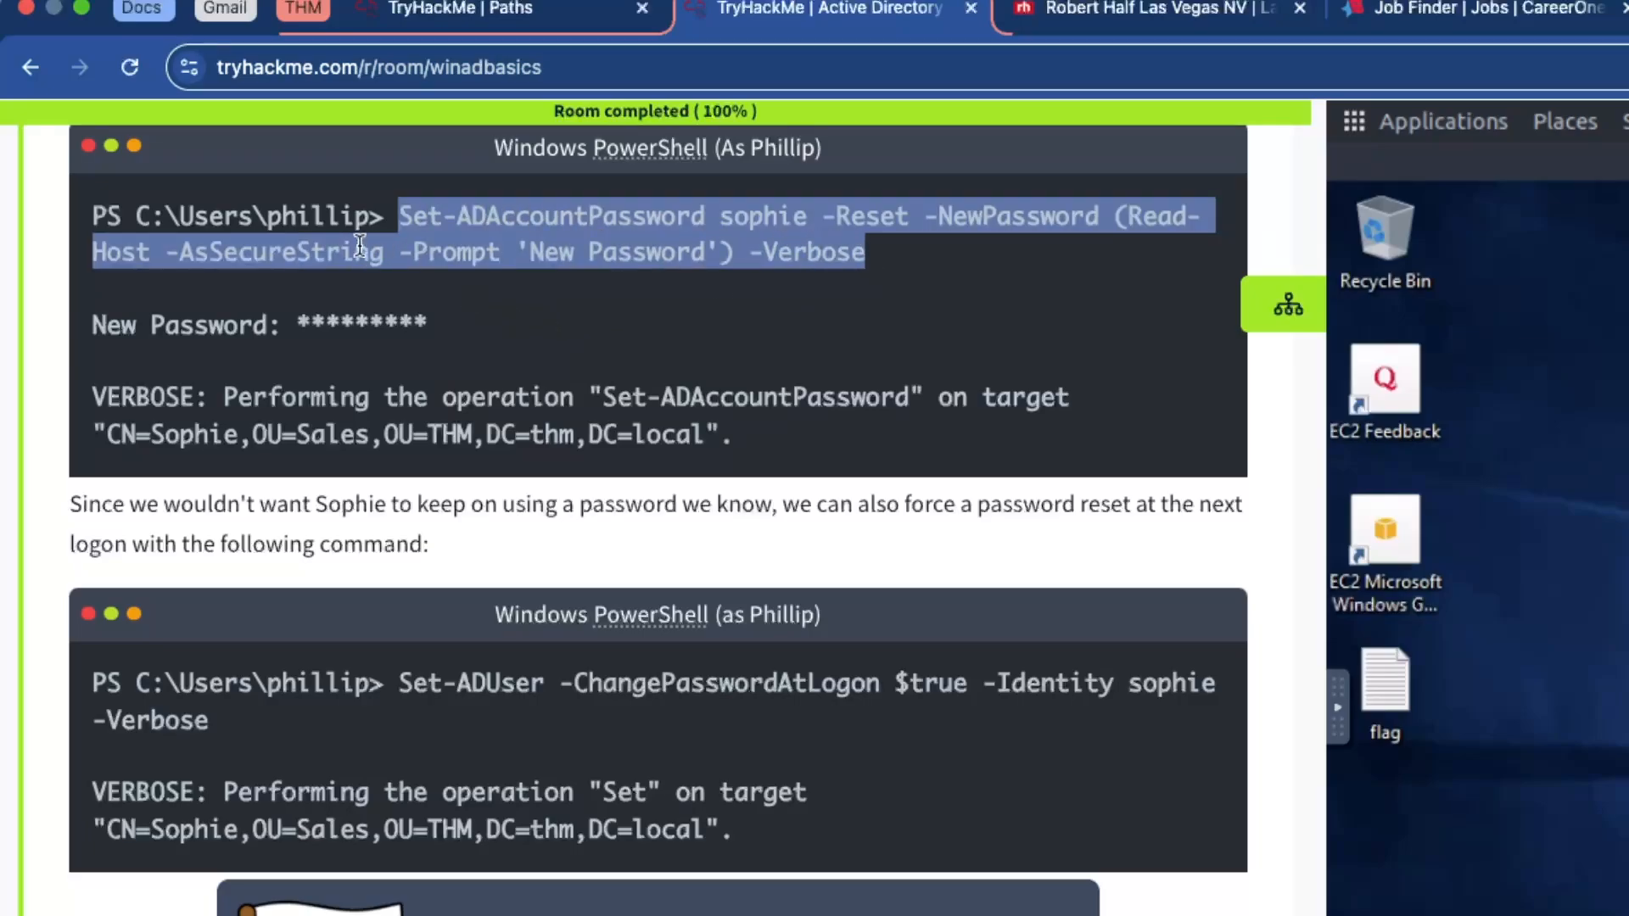
drag(386, 217, 169, 216)
click(169, 216)
drag(406, 215, 866, 253)
click(866, 253)
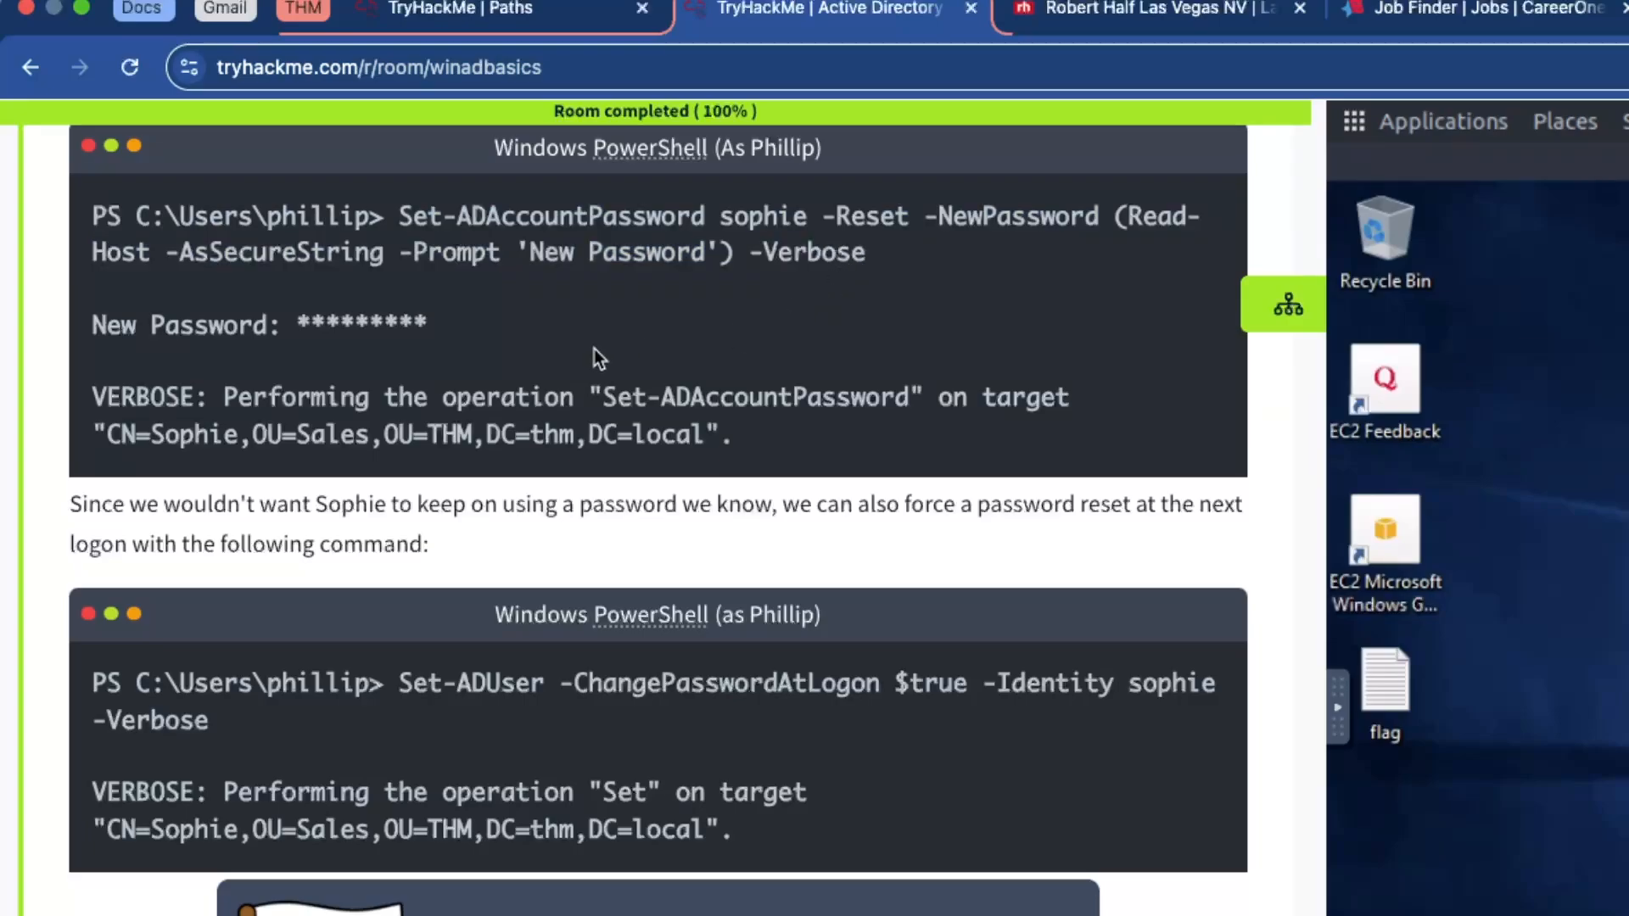
Read the delegation question and its answer at the end of Task 4
drag(407, 675, 497, 708)
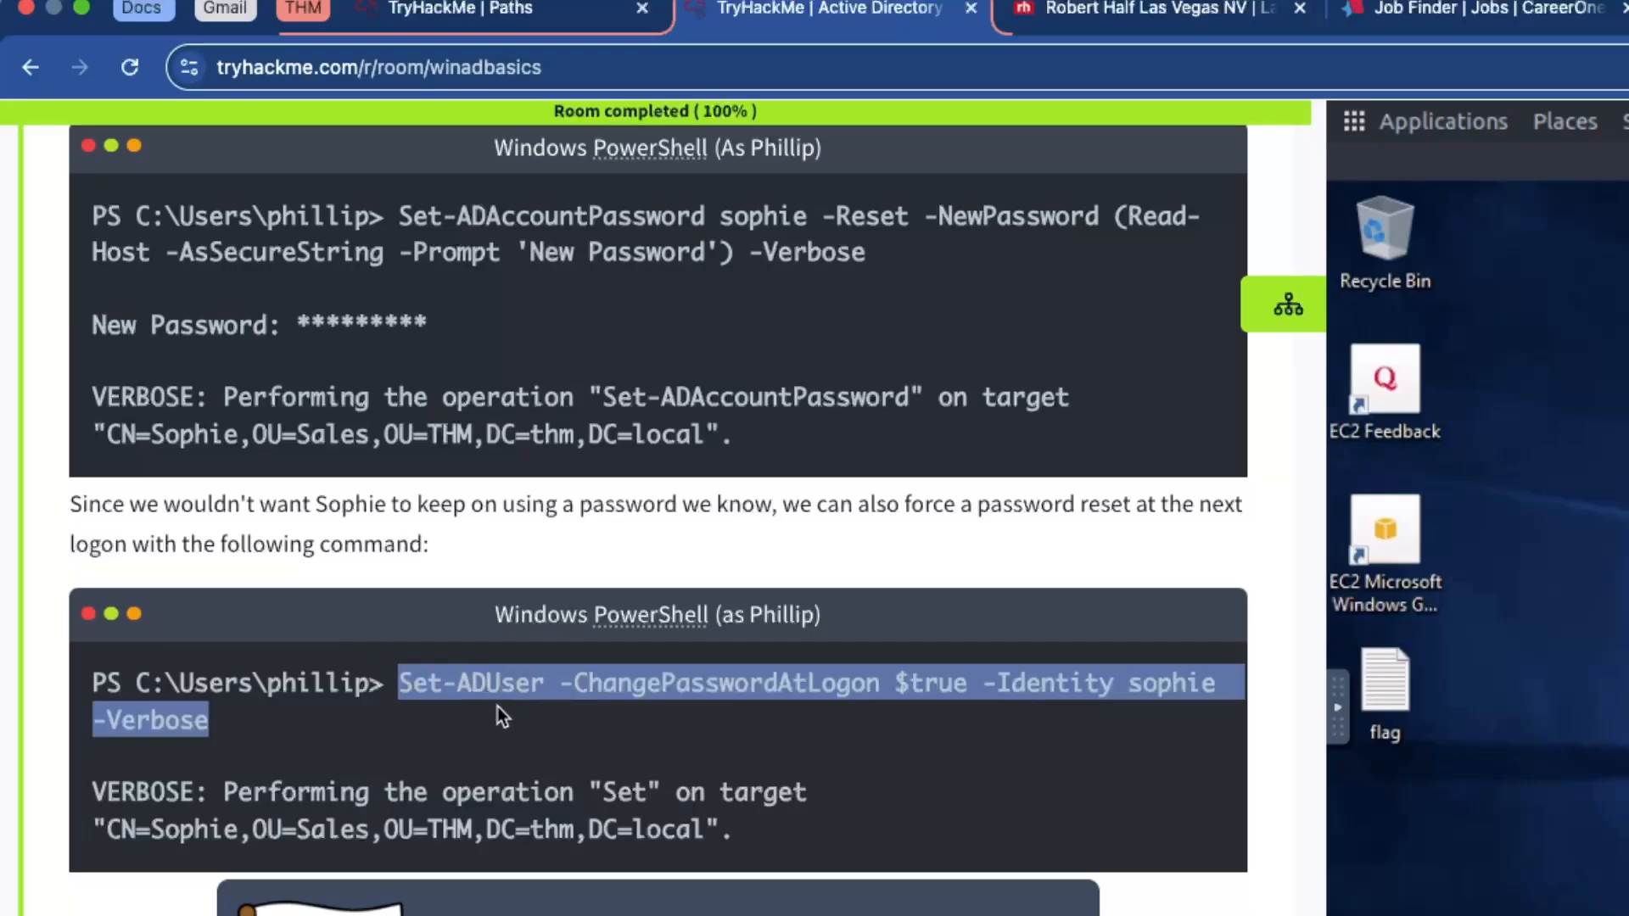
scroll(465, 703, down, 1)
scroll(465, 702, down, 6)
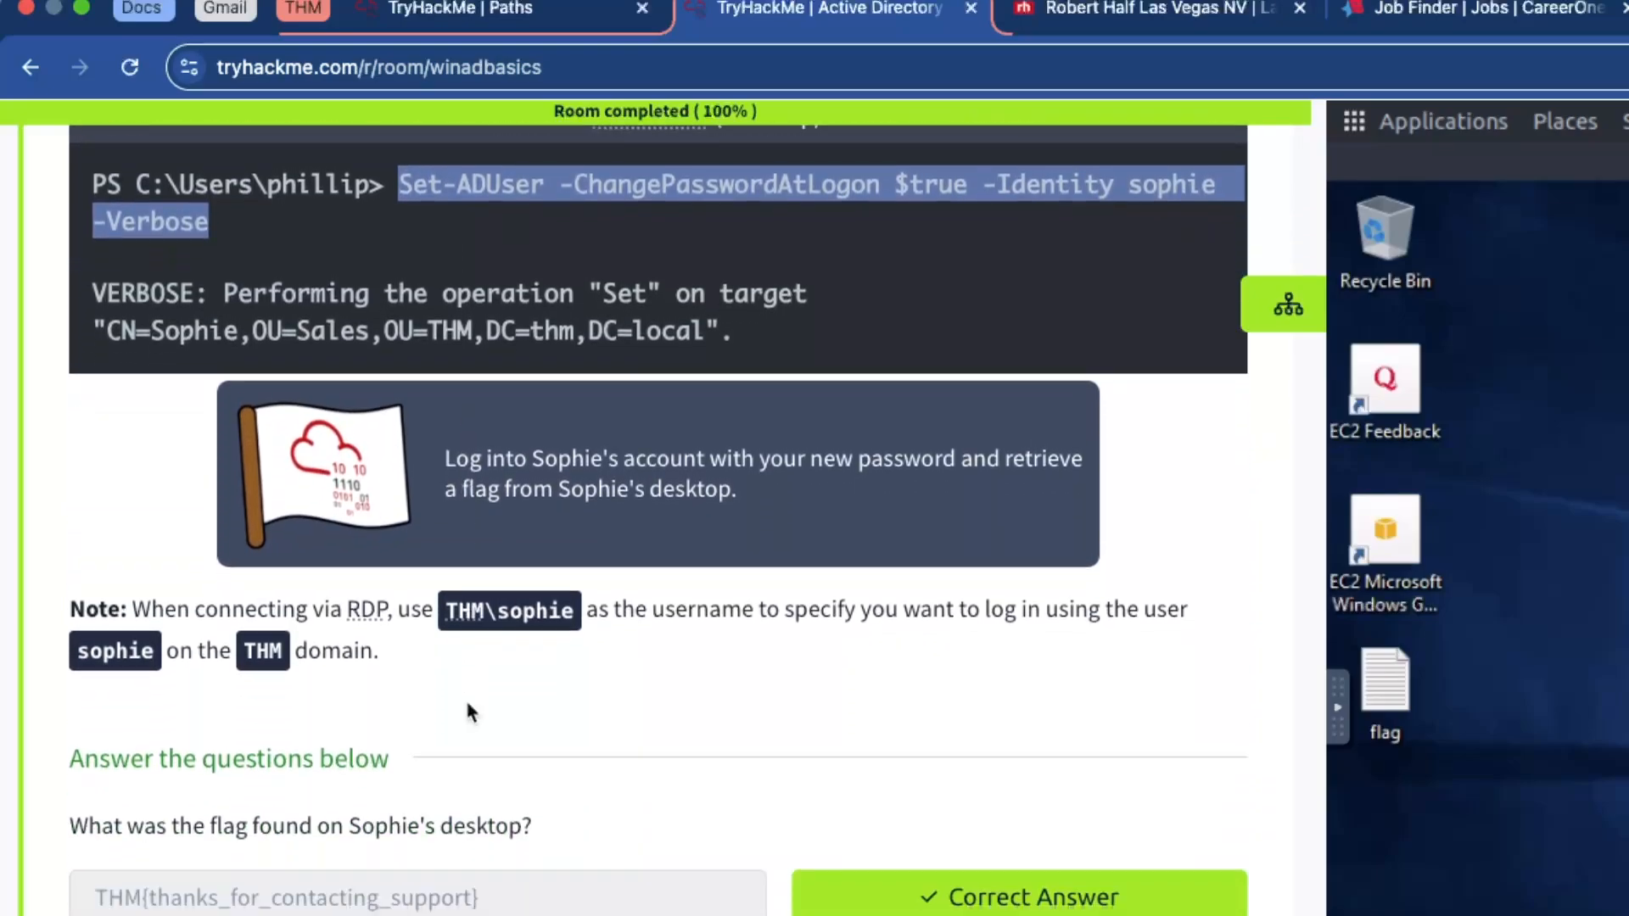
scroll(469, 711, down, 3)
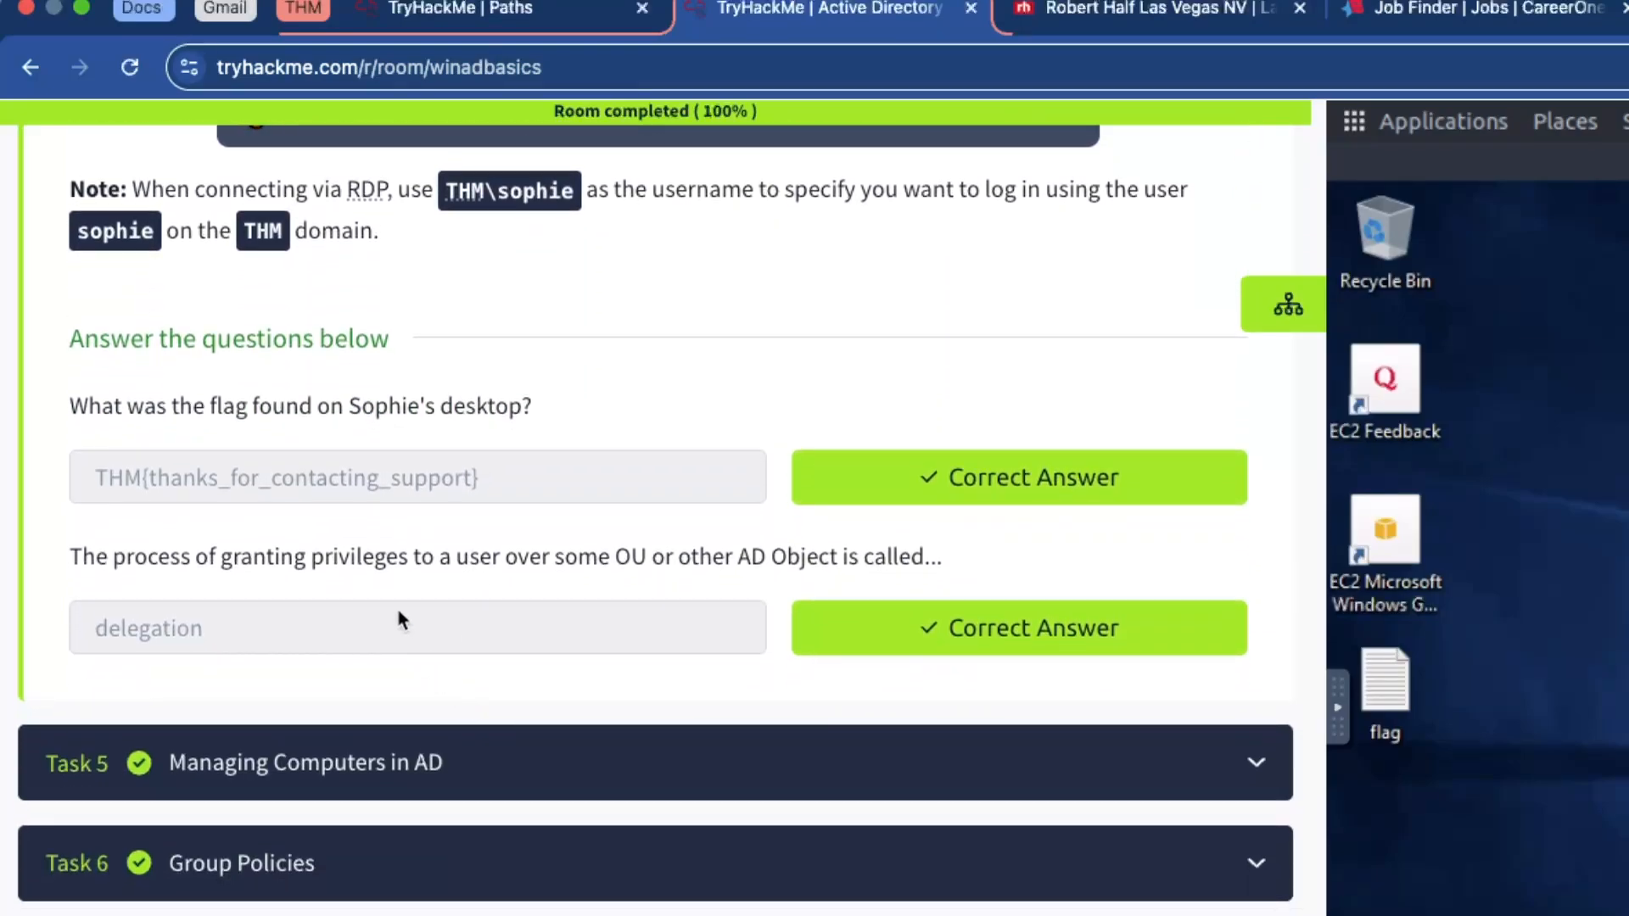
drag(95, 557, 426, 558)
click(414, 564)
drag(530, 558, 441, 557)
click(840, 558)
click(411, 558)
click(338, 613)
Collapse Task 4, Managing Users in AD, and expand Task 5, Managing Computers in AD
scroll(340, 611, up, 20)
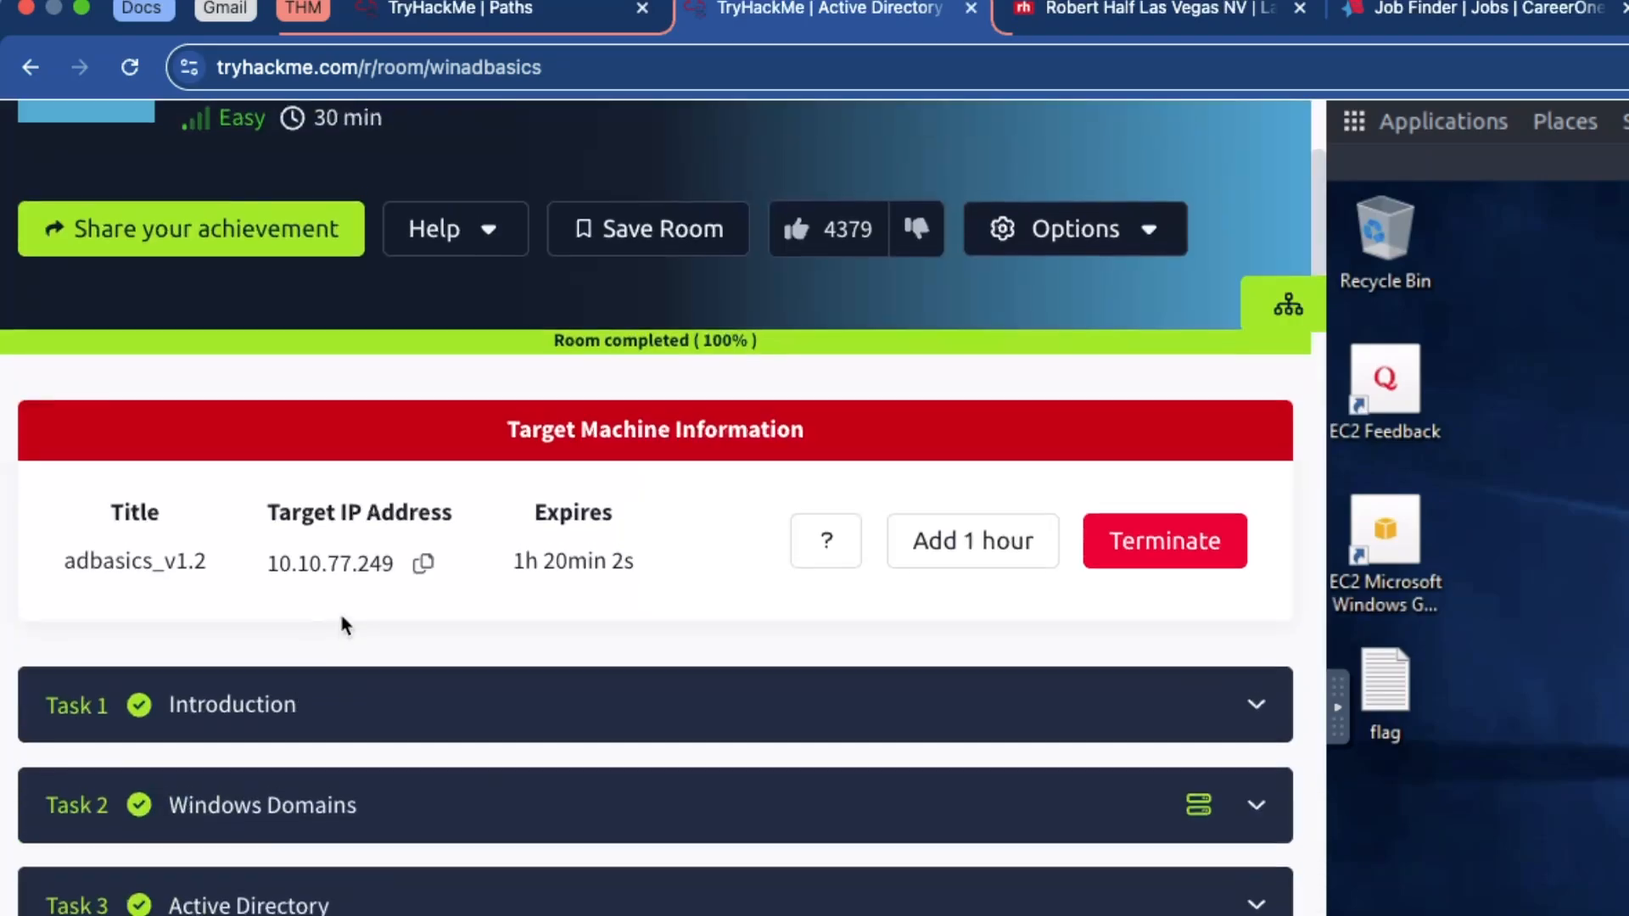
scroll(342, 626, down, 7)
click(447, 399)
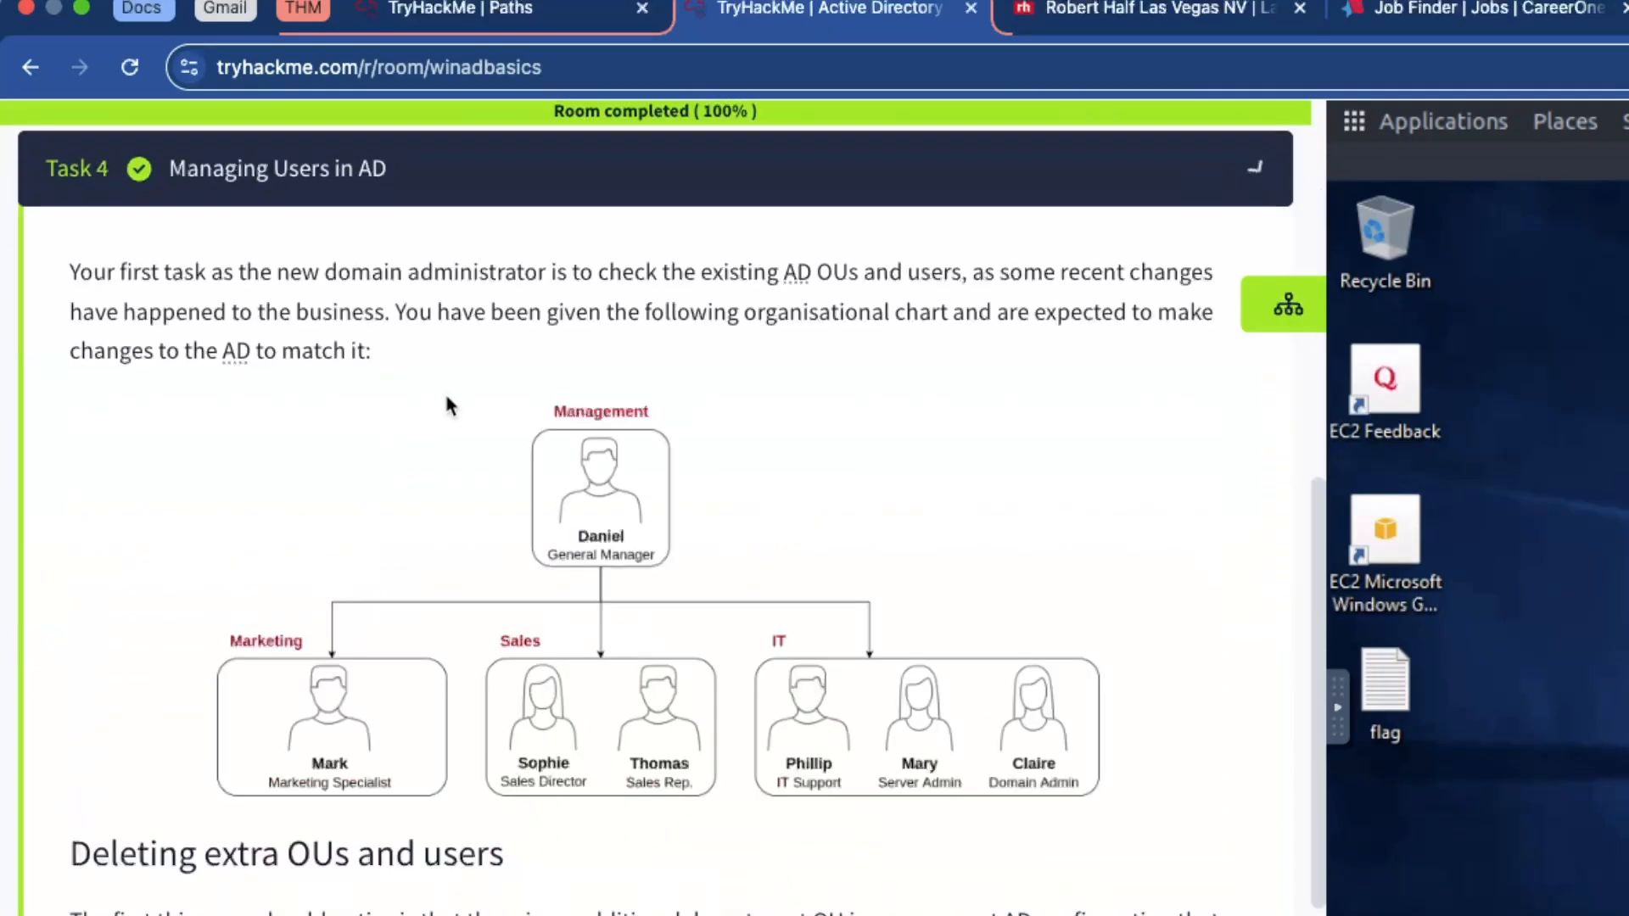
click(475, 622)
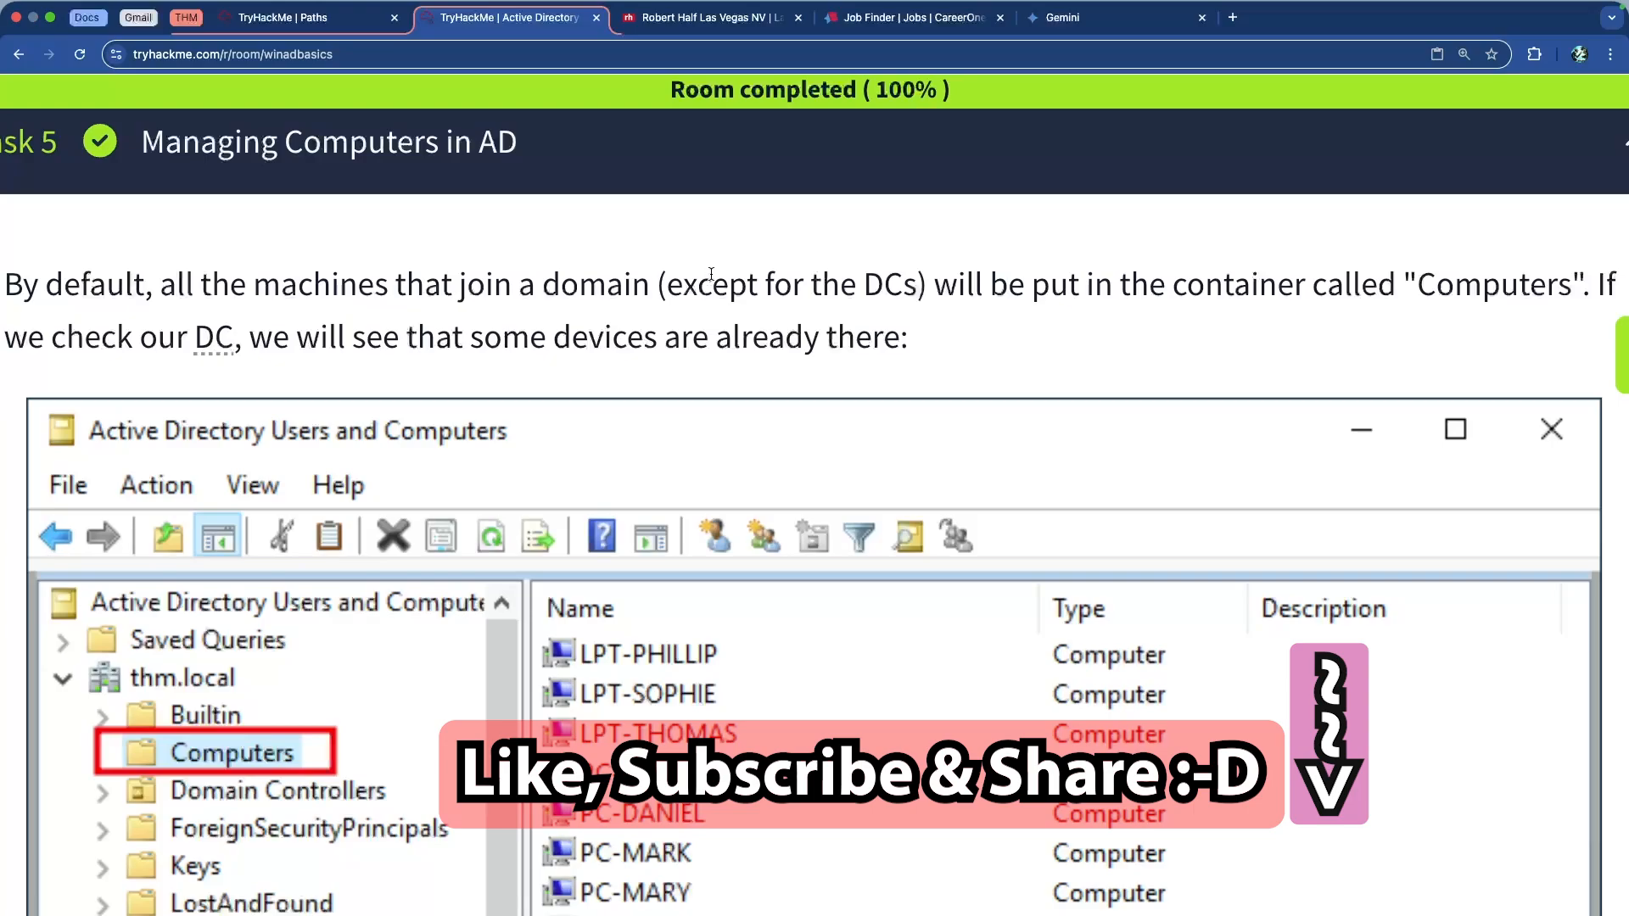
drag(670, 286, 950, 280)
click(944, 281)
drag(1181, 289, 1507, 288)
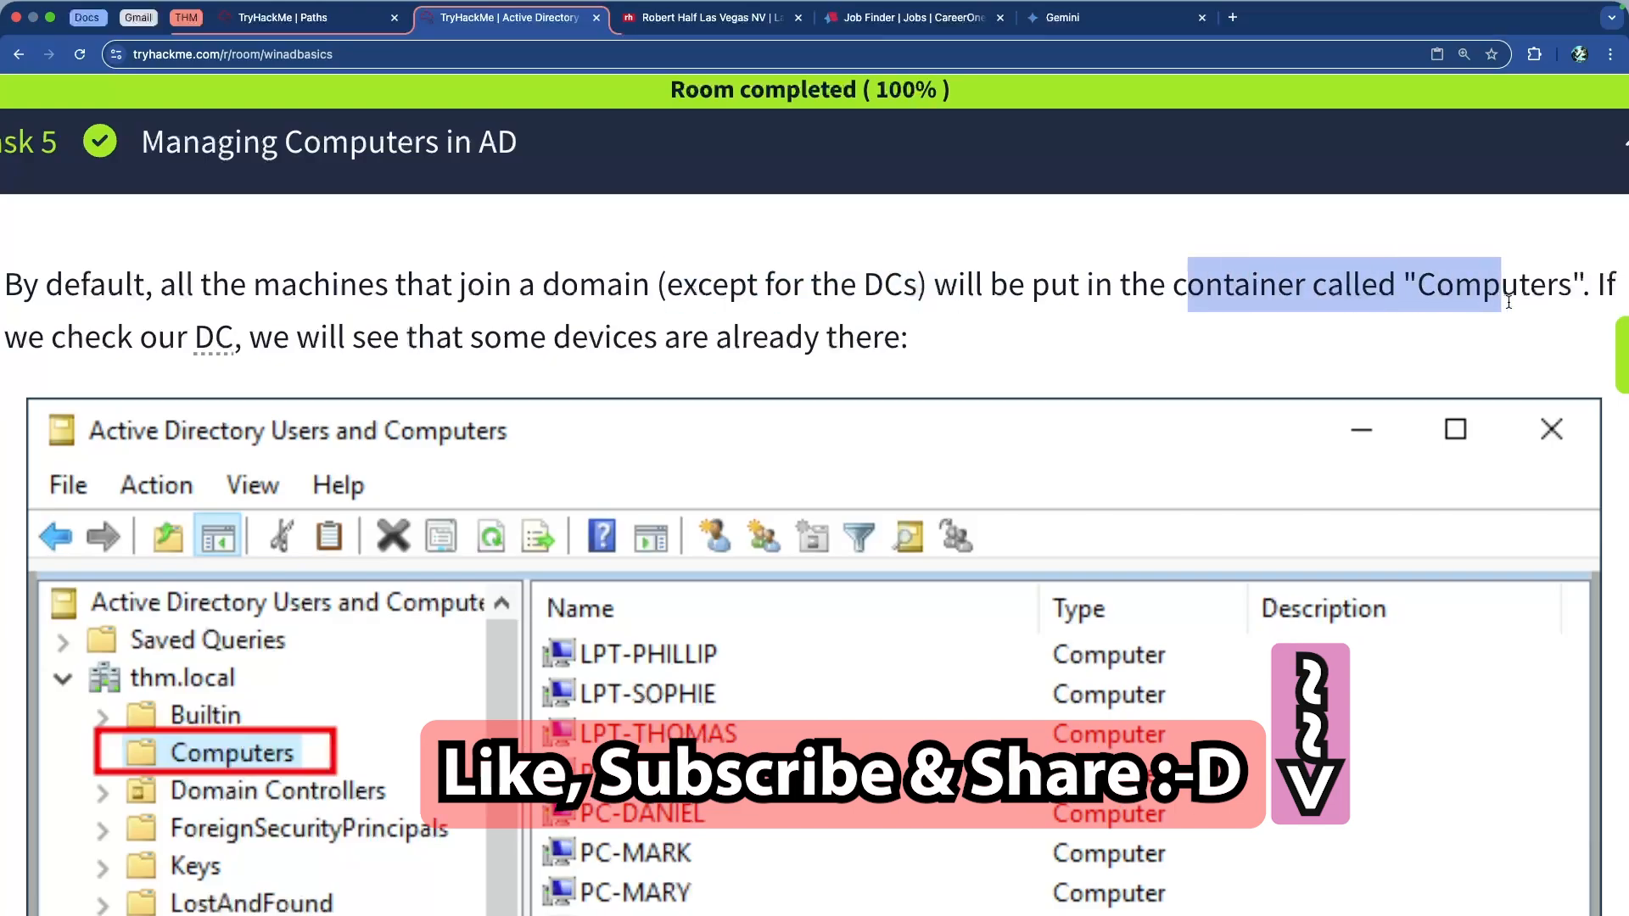
click(841, 309)
scroll(840, 310, down, 1)
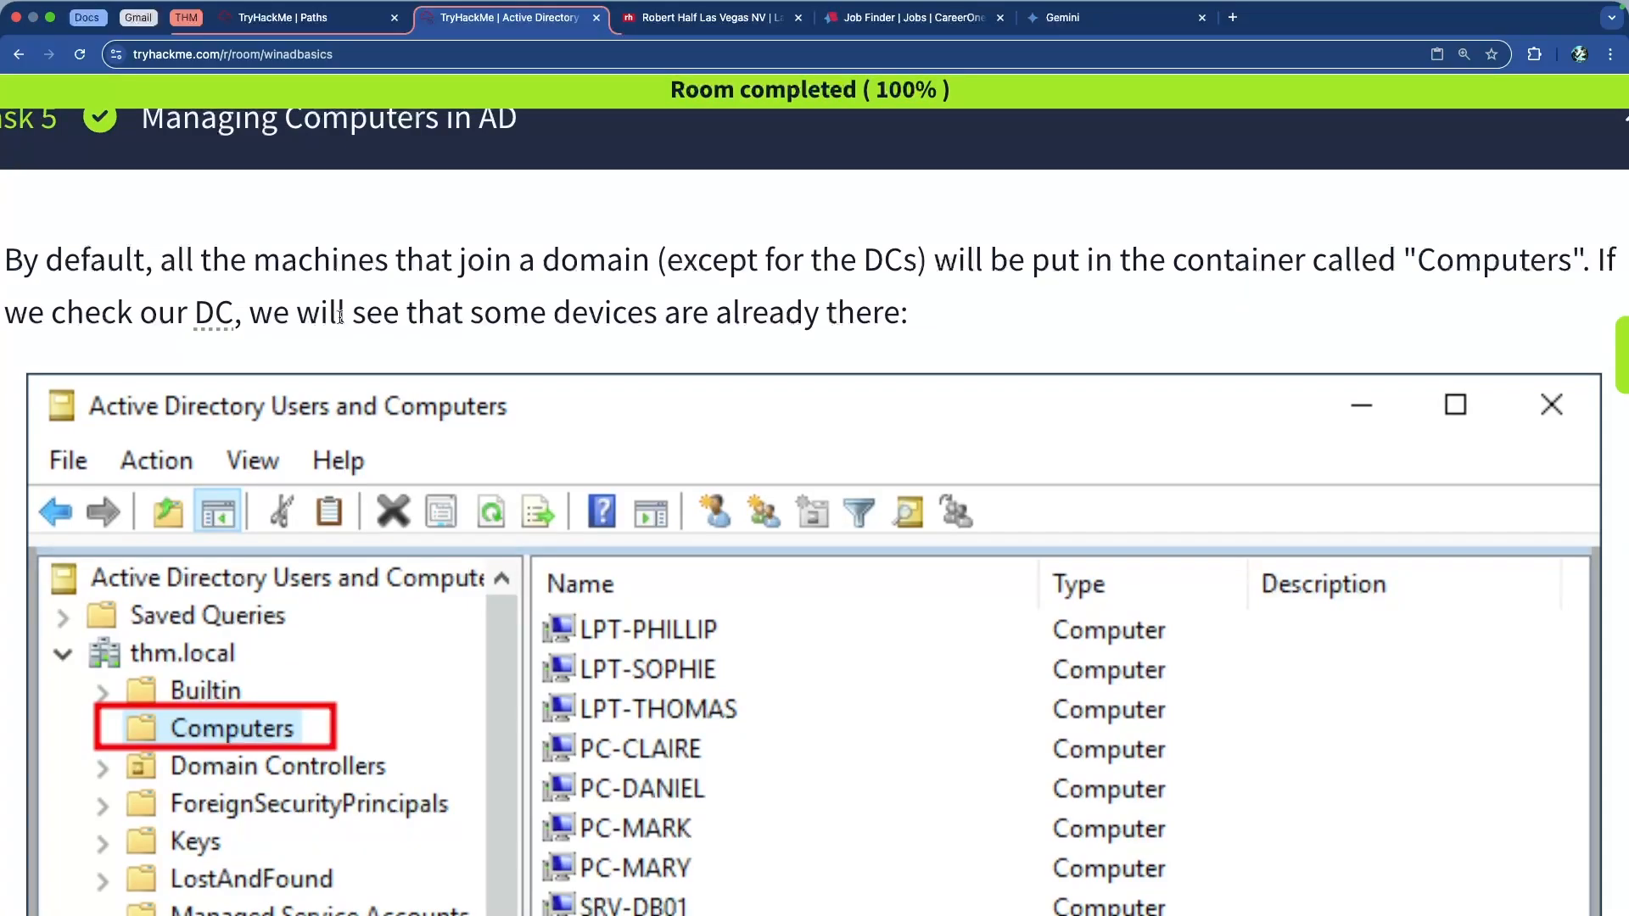
scroll(340, 320, down, 3)
scroll(340, 320, down, 2)
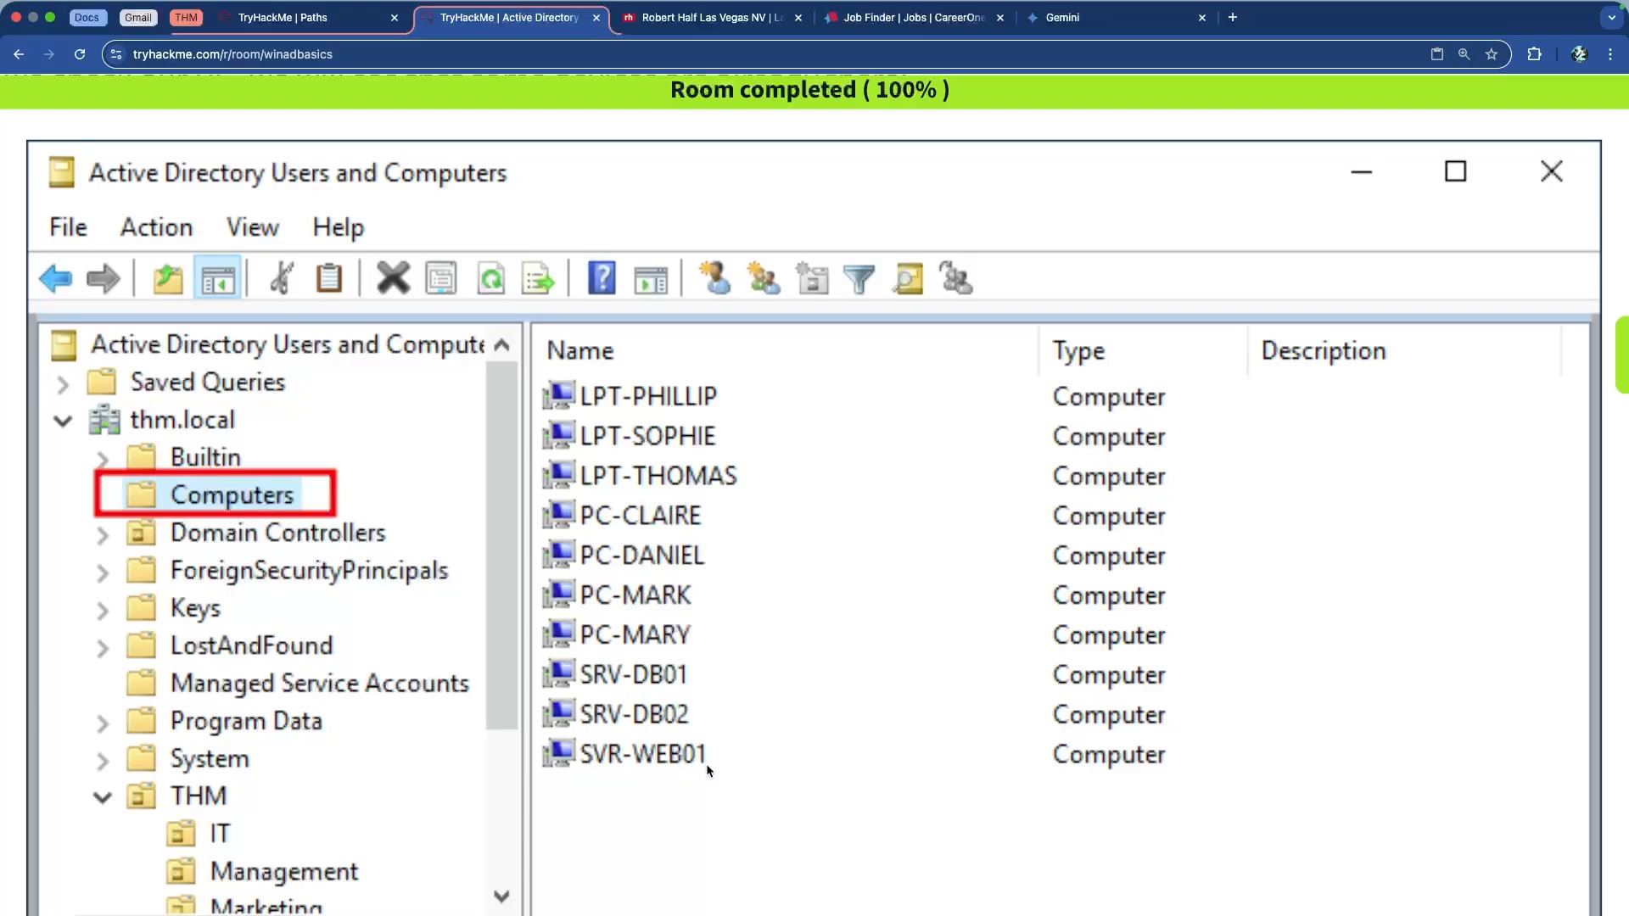
scroll(696, 762, down, 10)
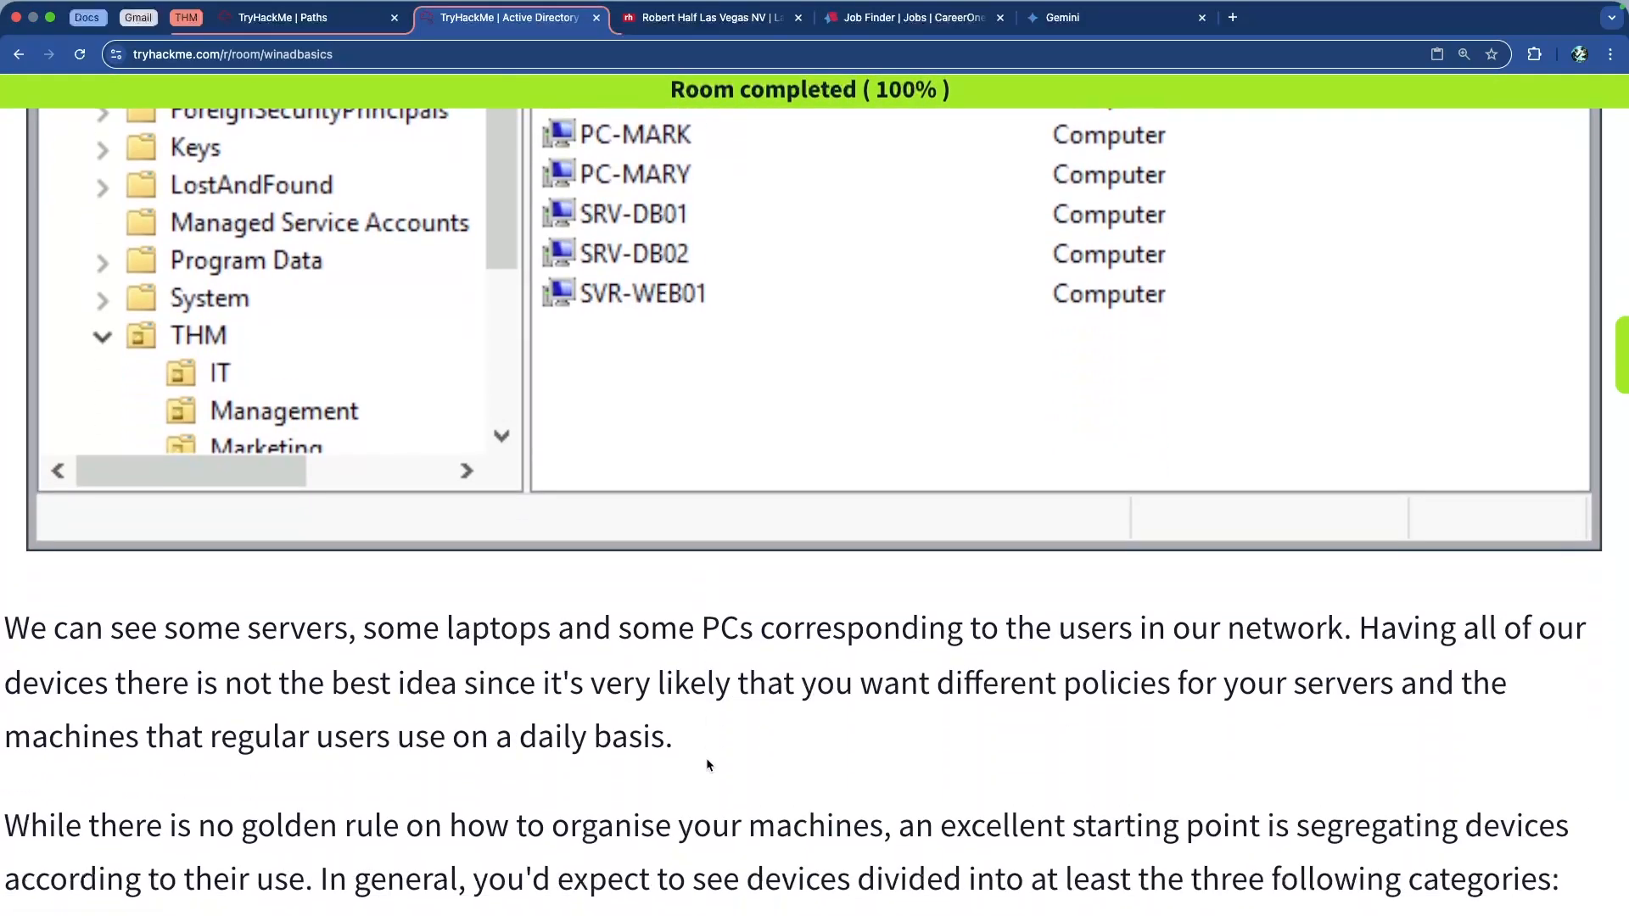
scroll(647, 674, down, 1)
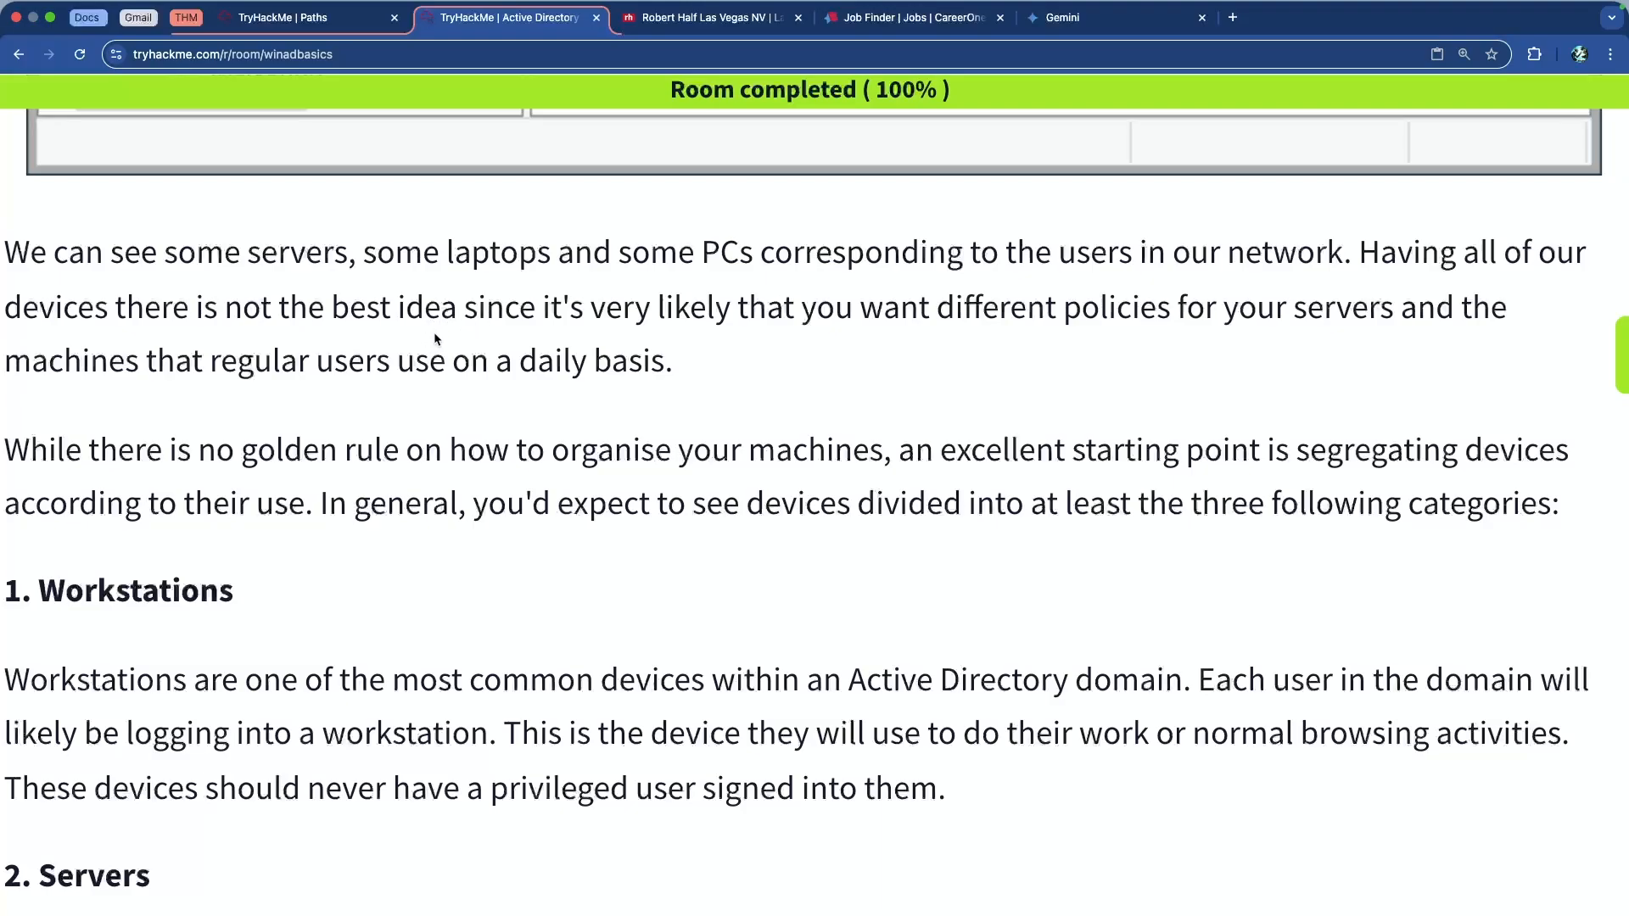
drag(816, 307, 1276, 307)
click(1206, 321)
scroll(365, 375, down, 3)
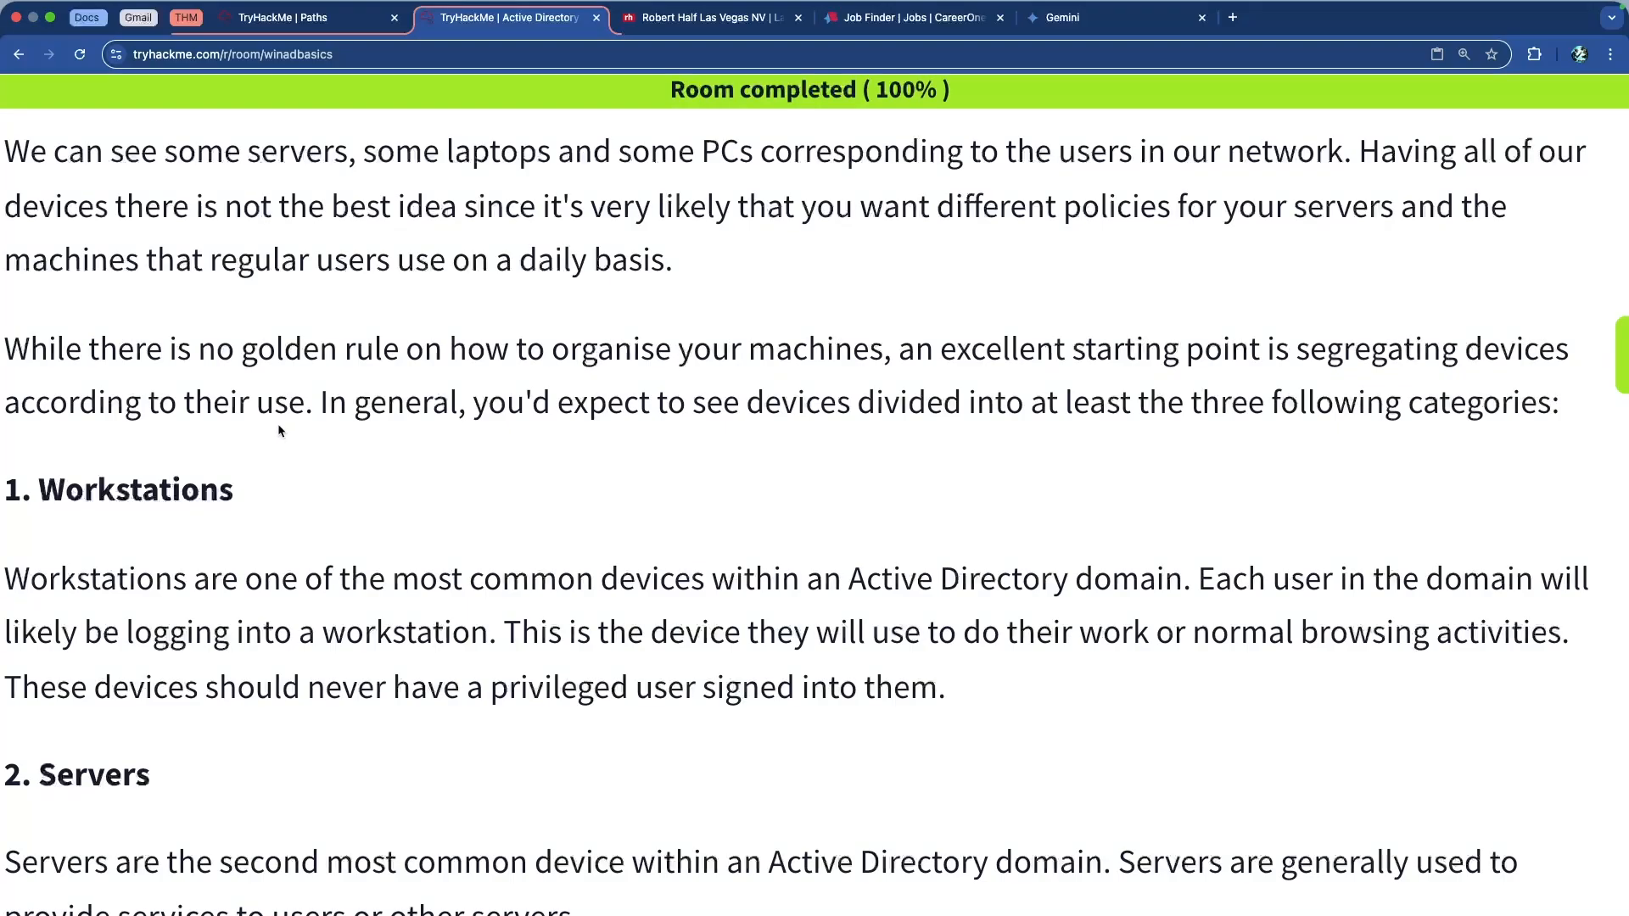
scroll(283, 421, down, 1)
drag(383, 319, 913, 319)
click(913, 319)
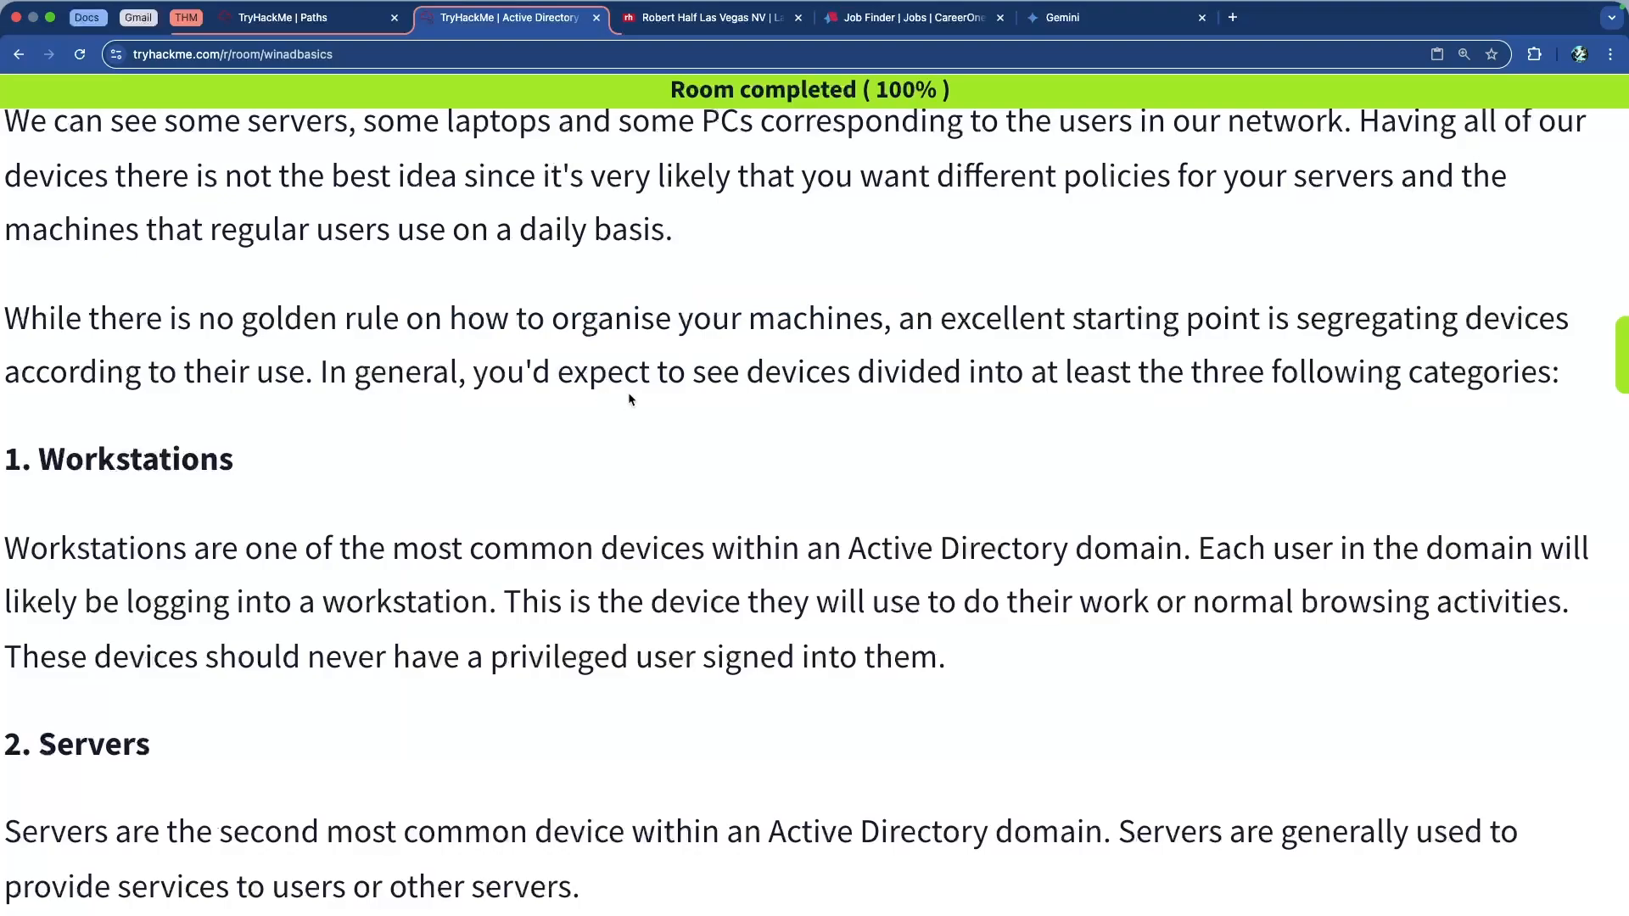
drag(289, 379, 97, 380)
click(97, 379)
scroll(212, 365, down, 5)
double_click(147, 297)
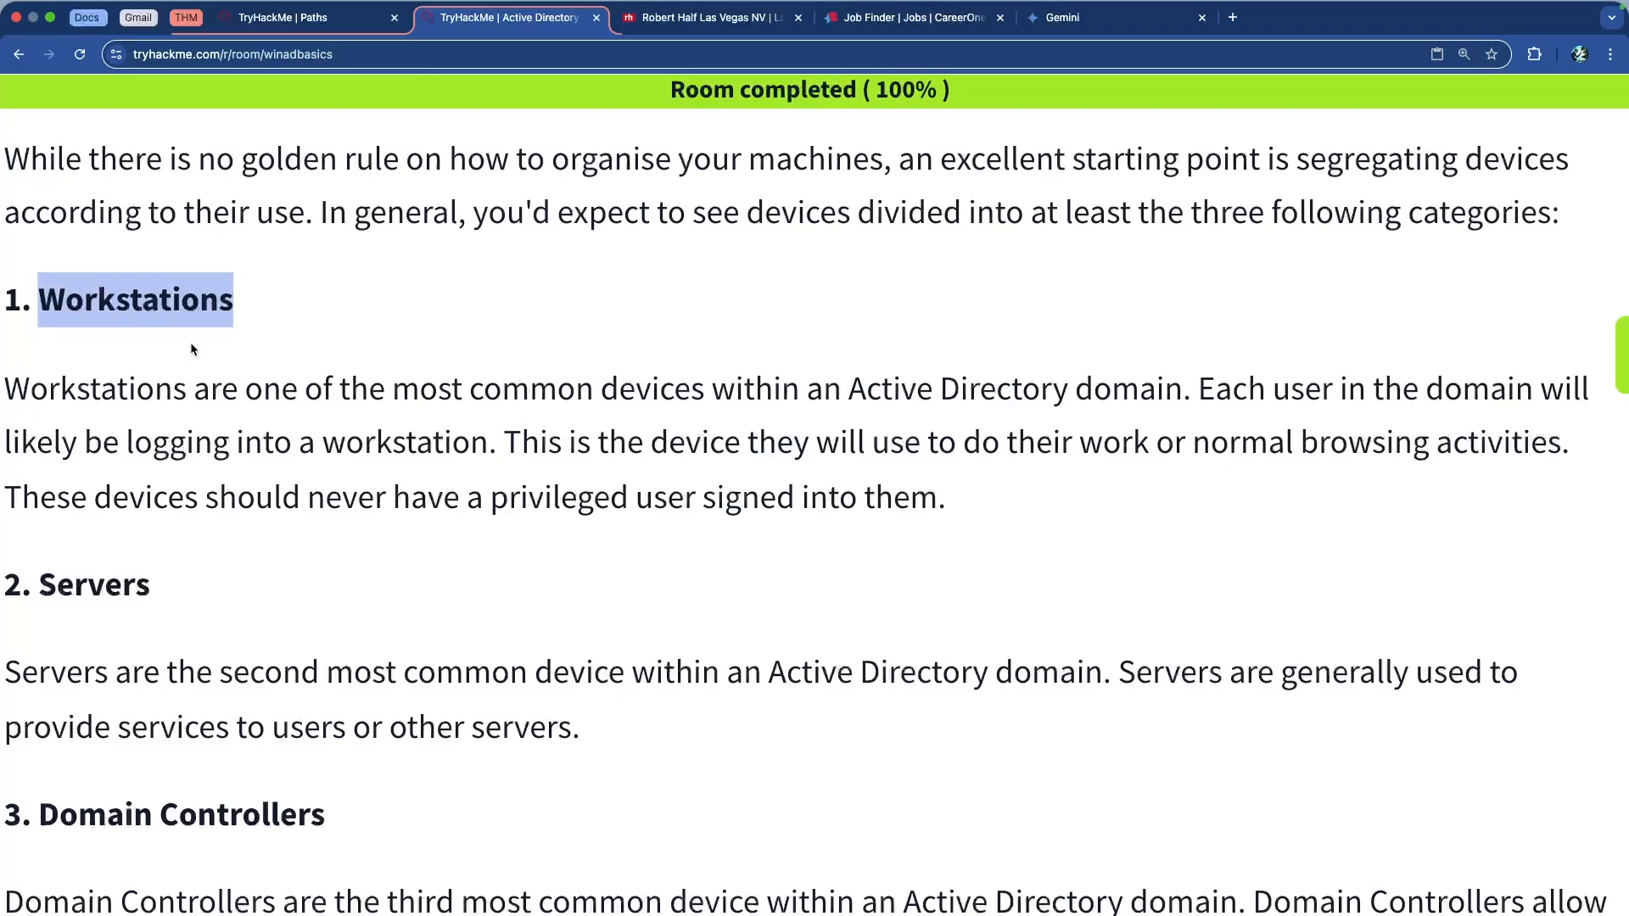
scroll(190, 343, down, 3)
click(97, 482)
double_click(98, 482)
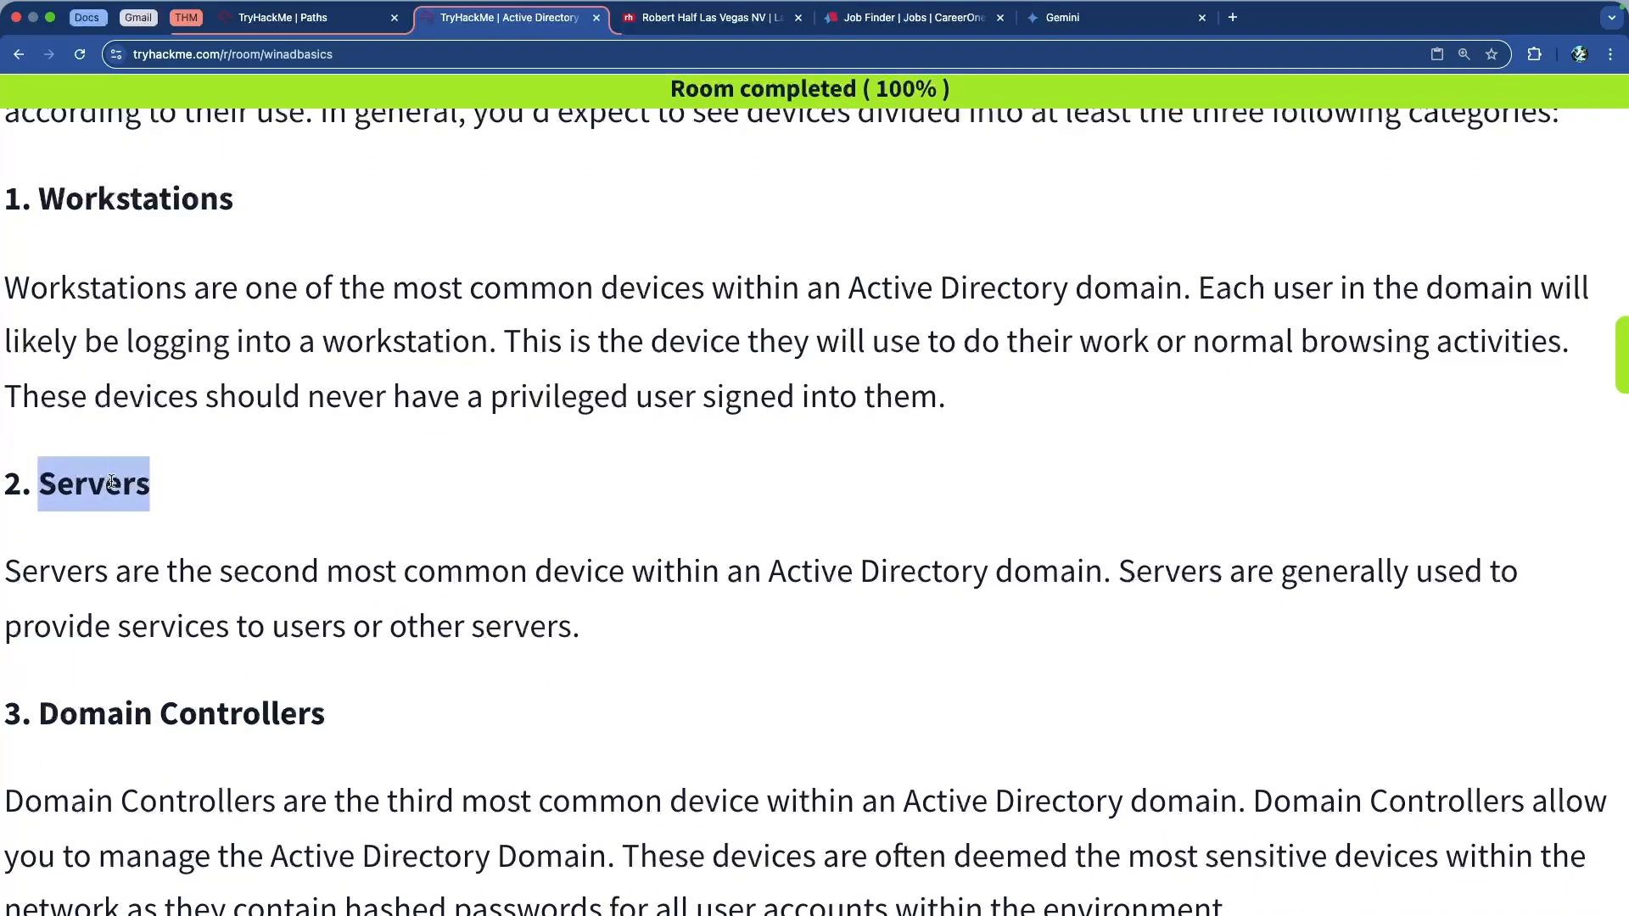
scroll(98, 482, down, 4)
drag(46, 563, 327, 566)
click(307, 573)
scroll(315, 534, down, 10)
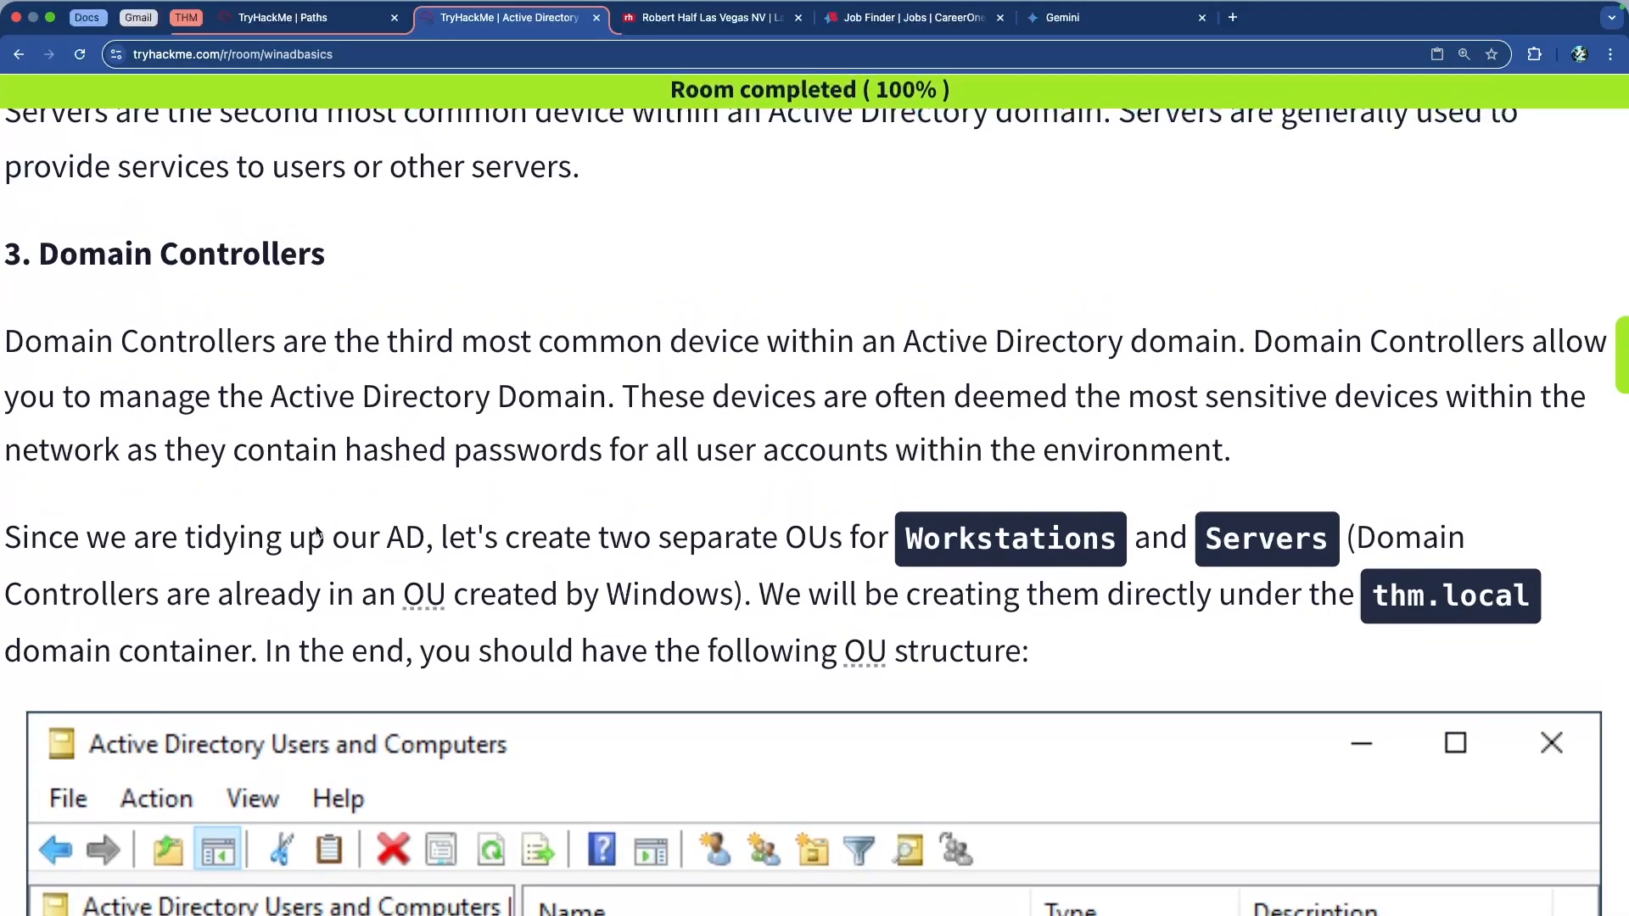
Highlight the instruction to create the Workstations and Servers OUs
scroll(174, 383, down, 4)
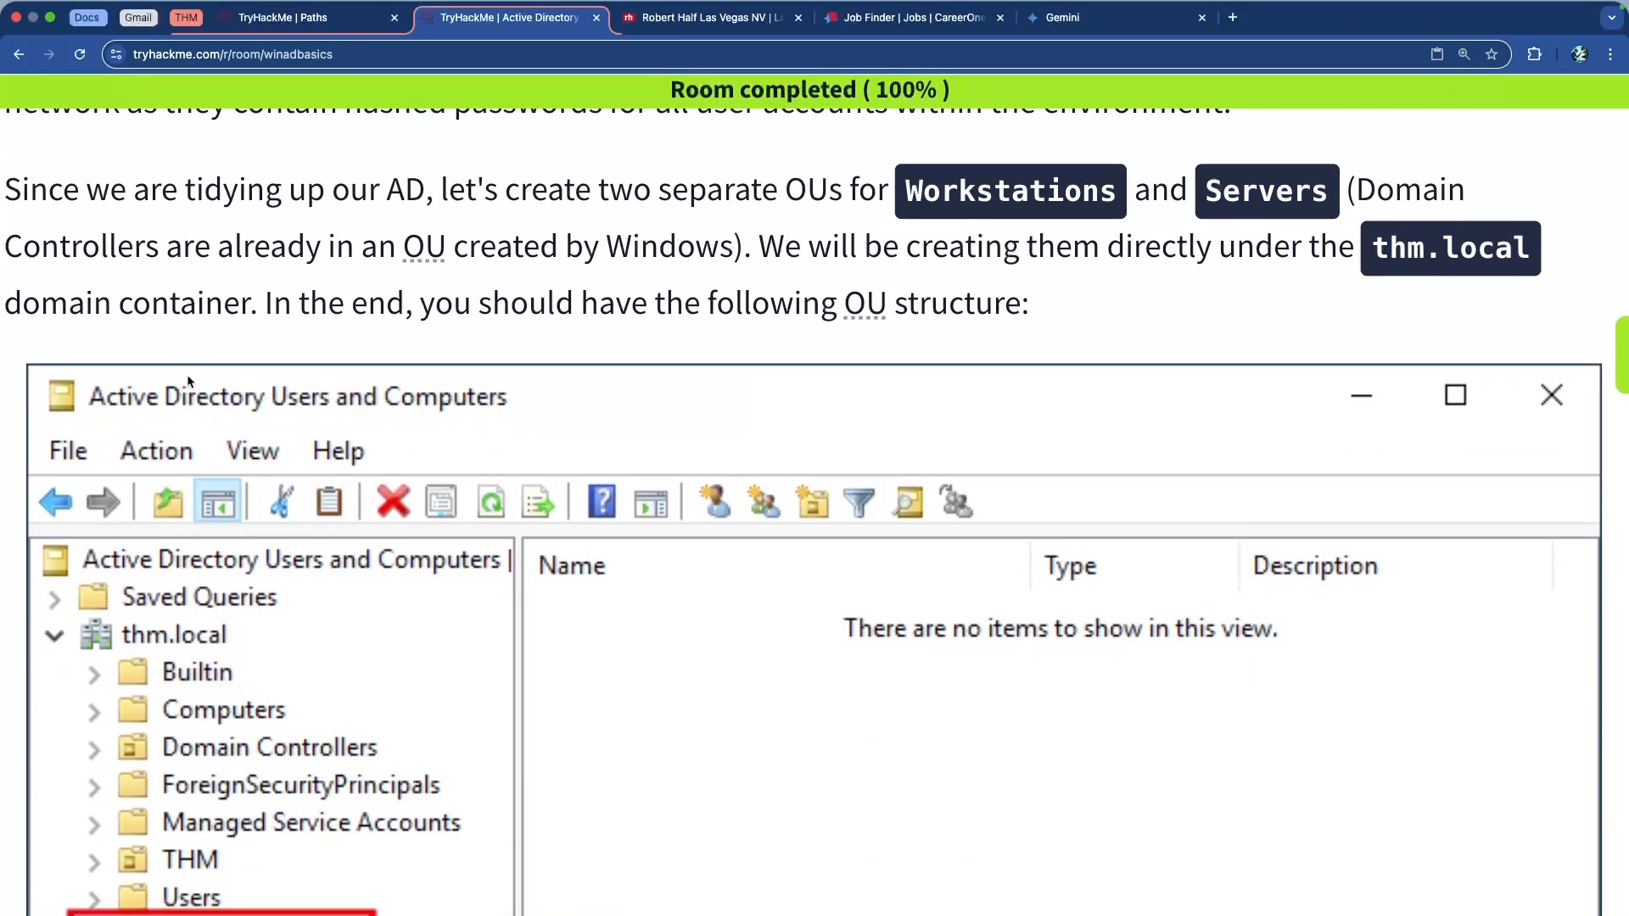
drag(586, 191, 876, 196)
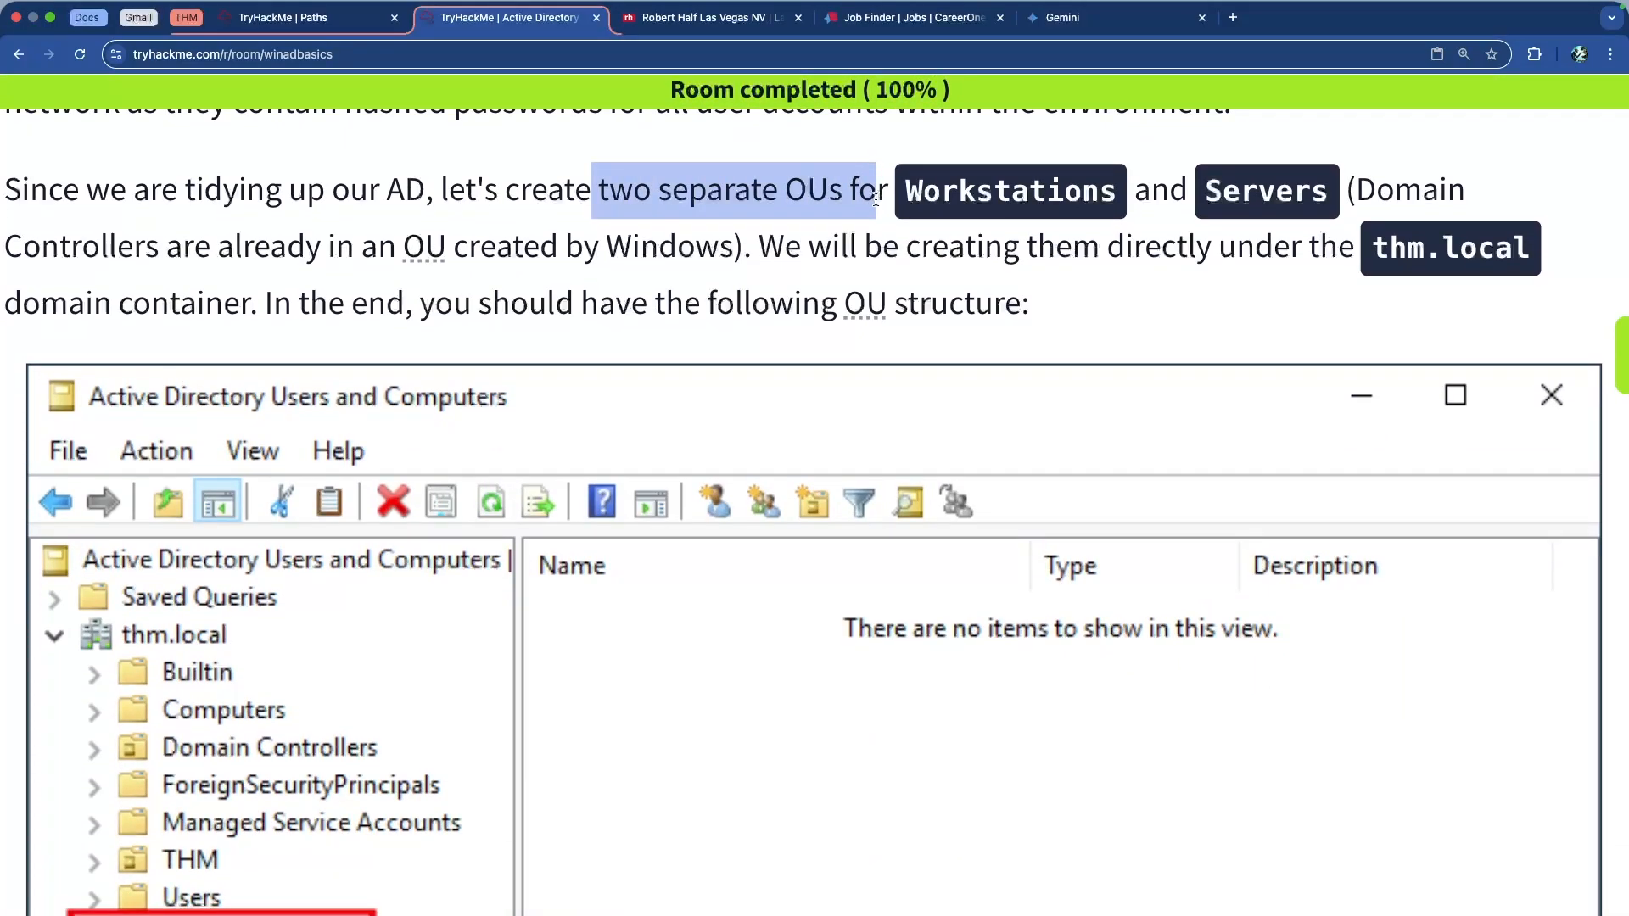
click(905, 202)
double_click(977, 192)
double_click(1222, 190)
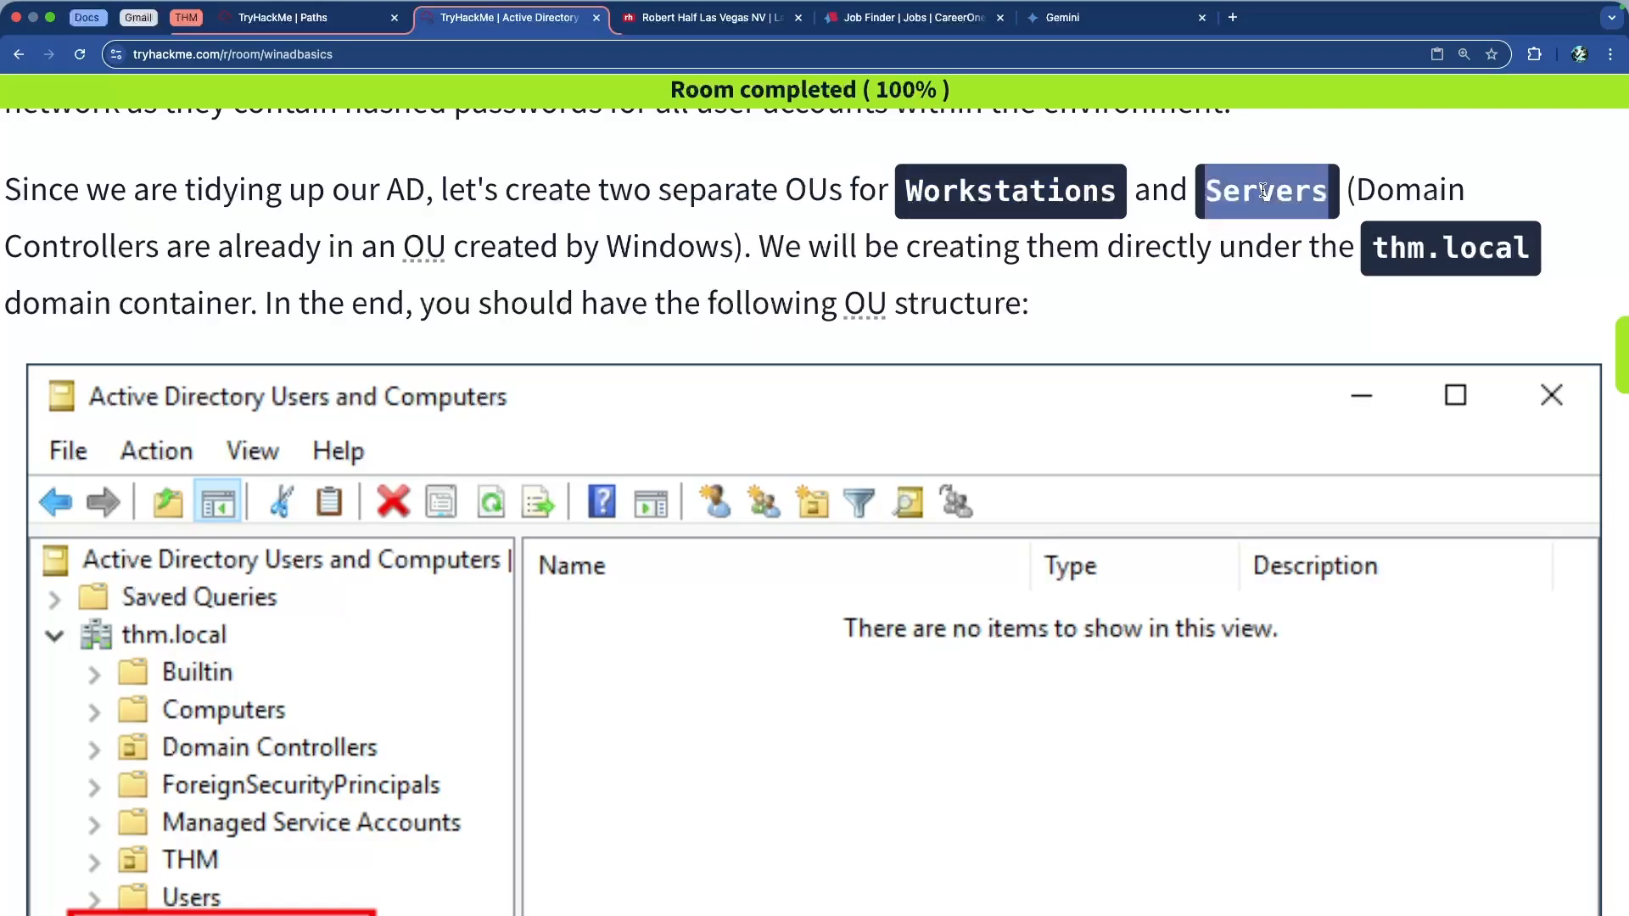
scroll(864, 188, down, 3)
scroll(864, 188, up, 1)
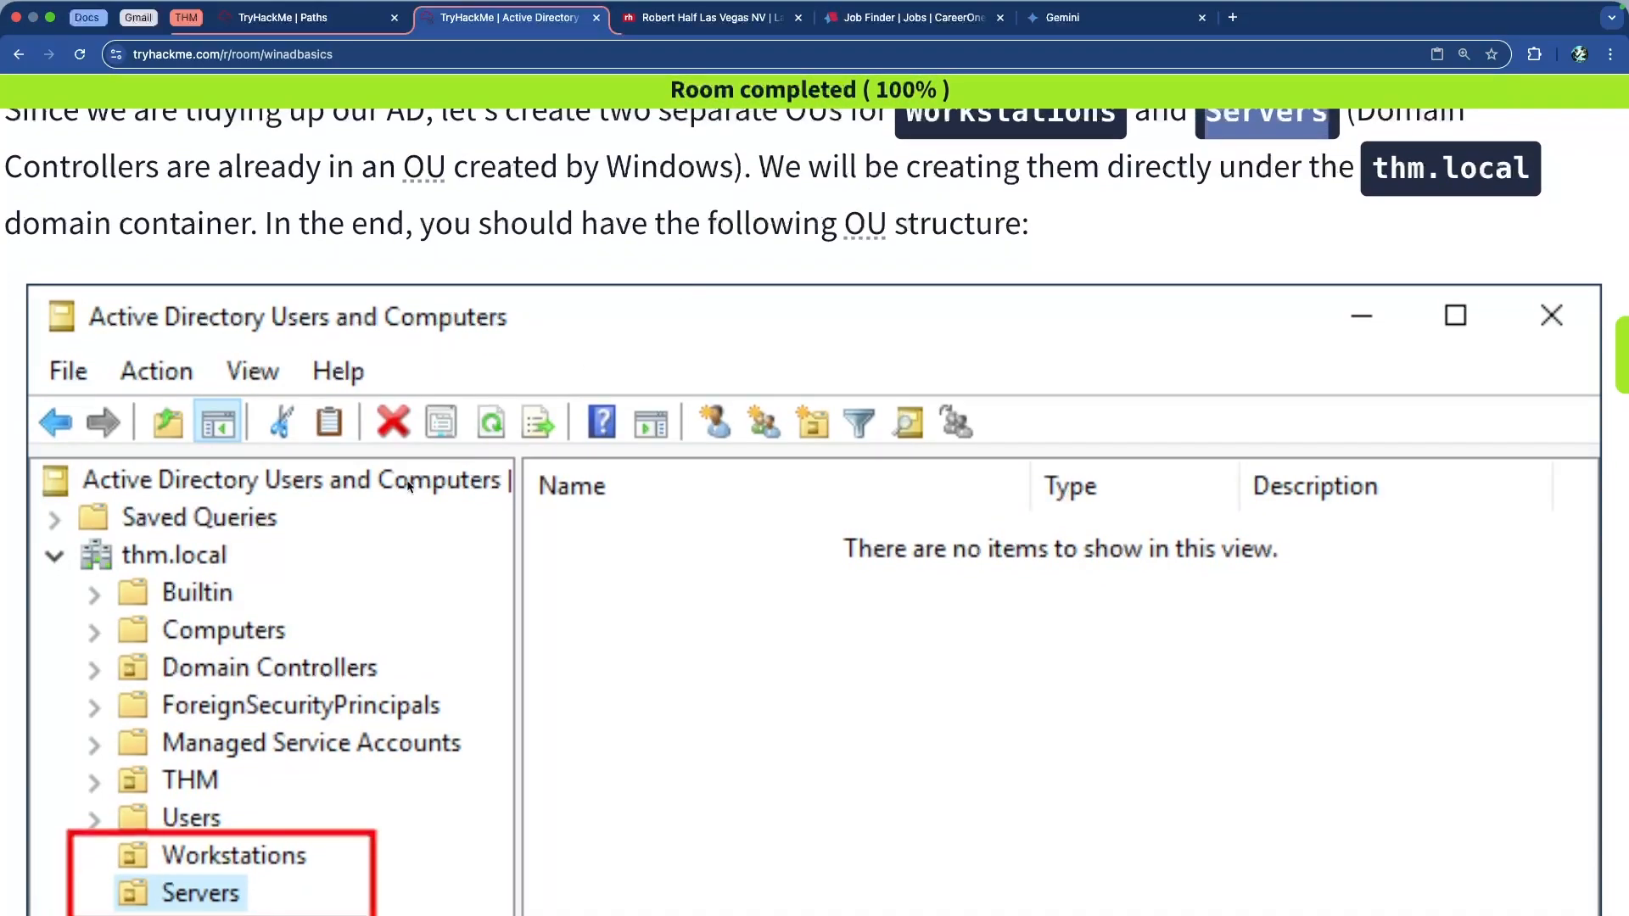
scroll(410, 481, down, 2)
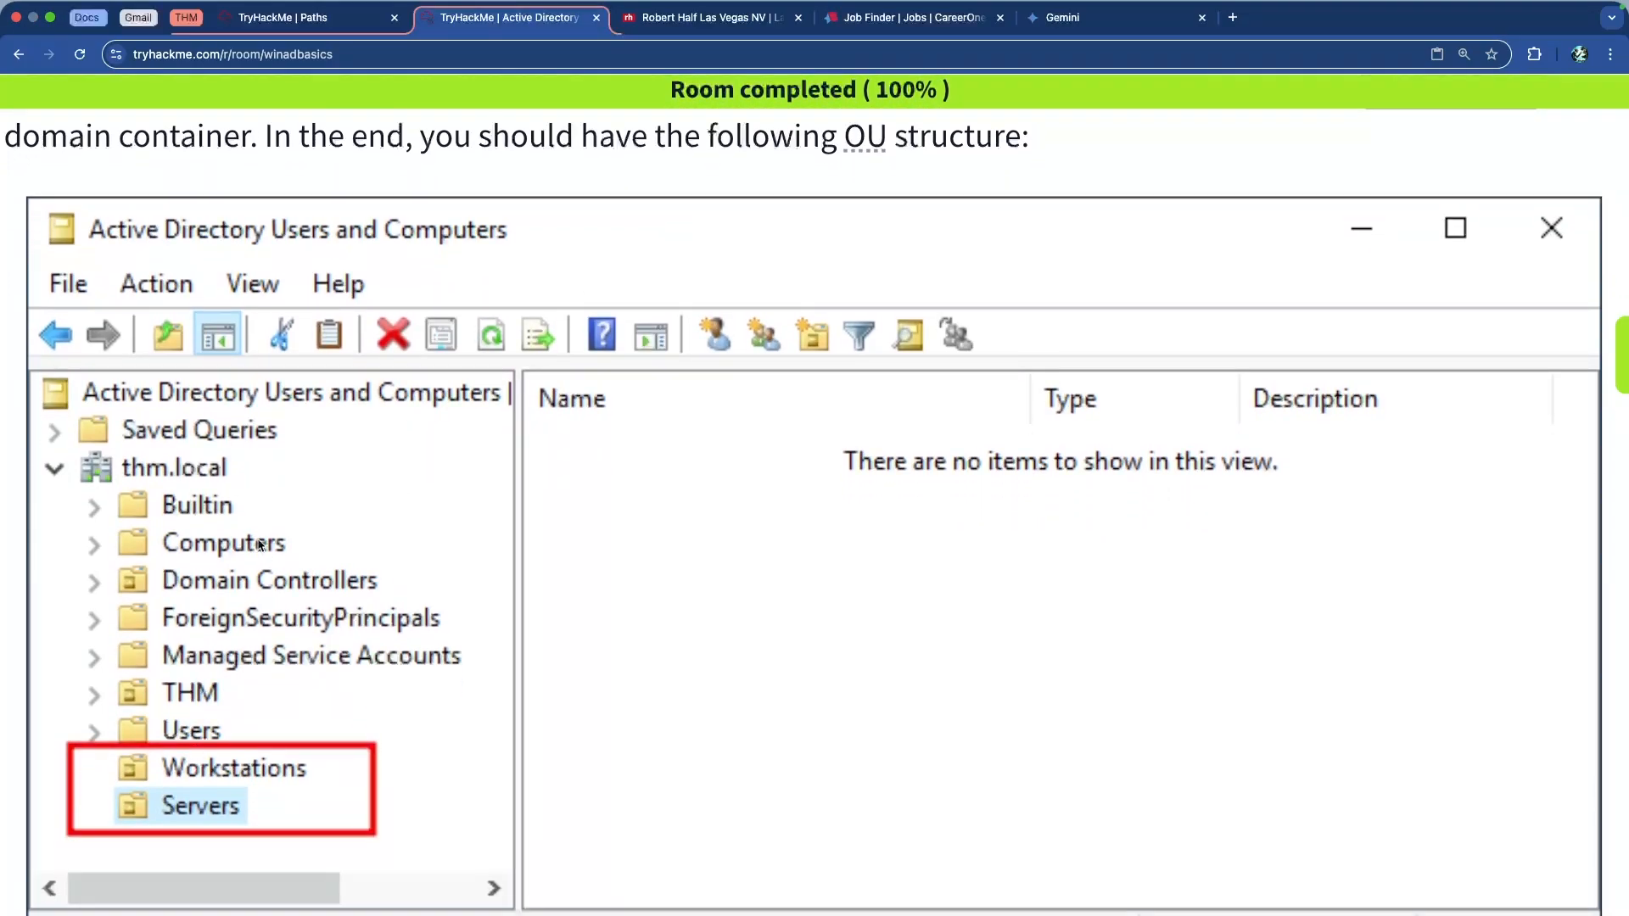
scroll(269, 556, up, 1)
scroll(387, 547, up, 15)
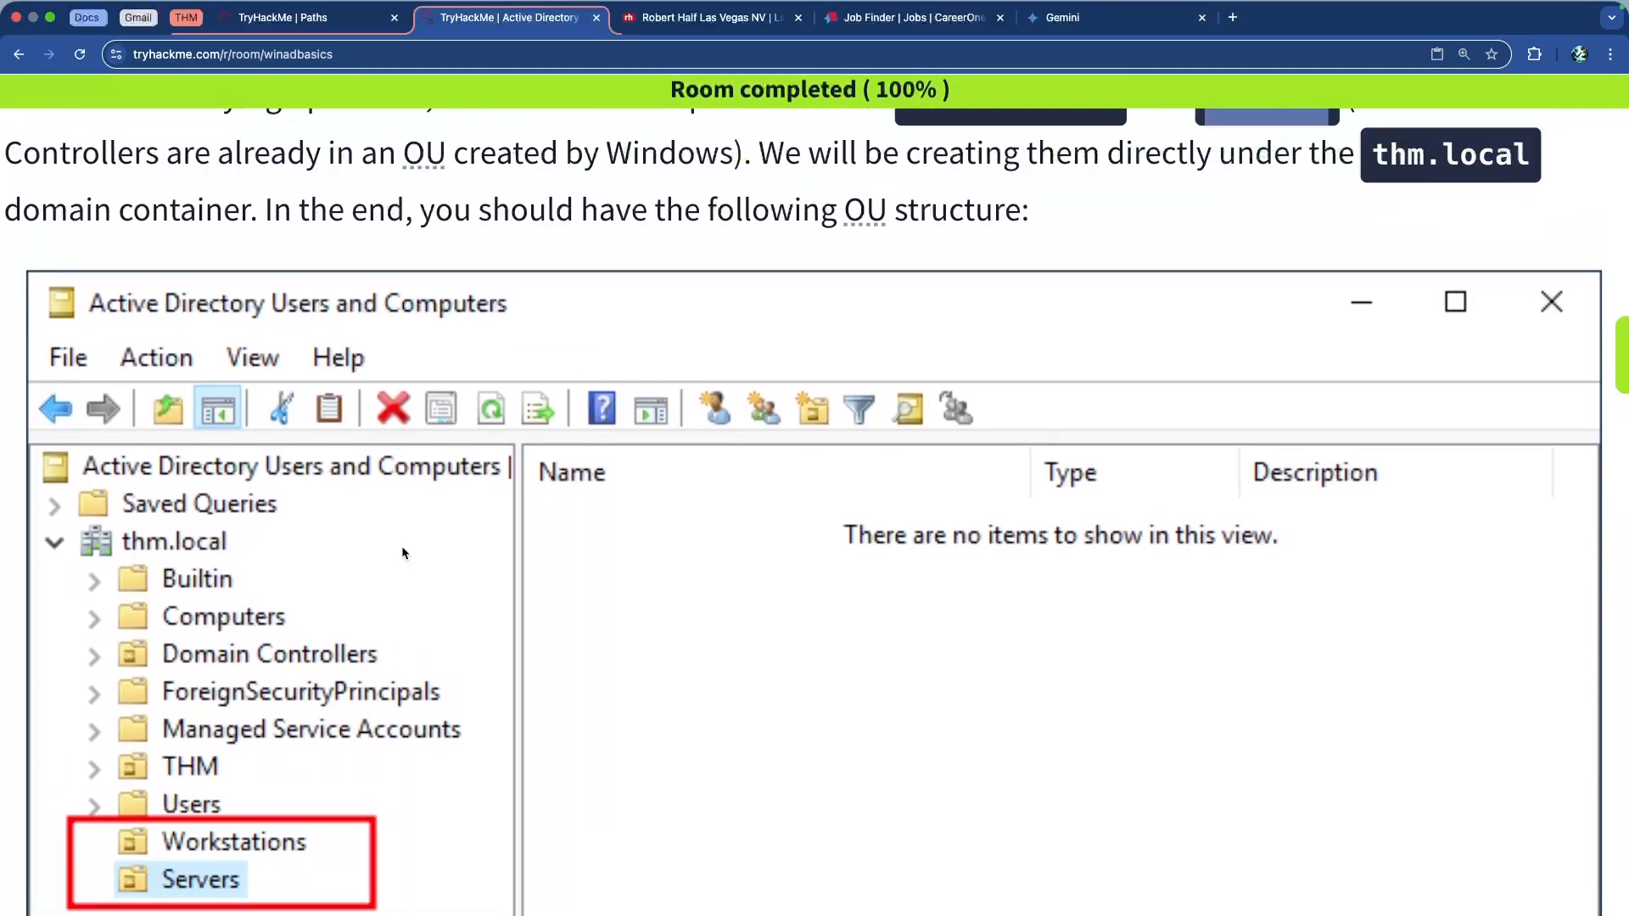
scroll(771, 510, down, 8)
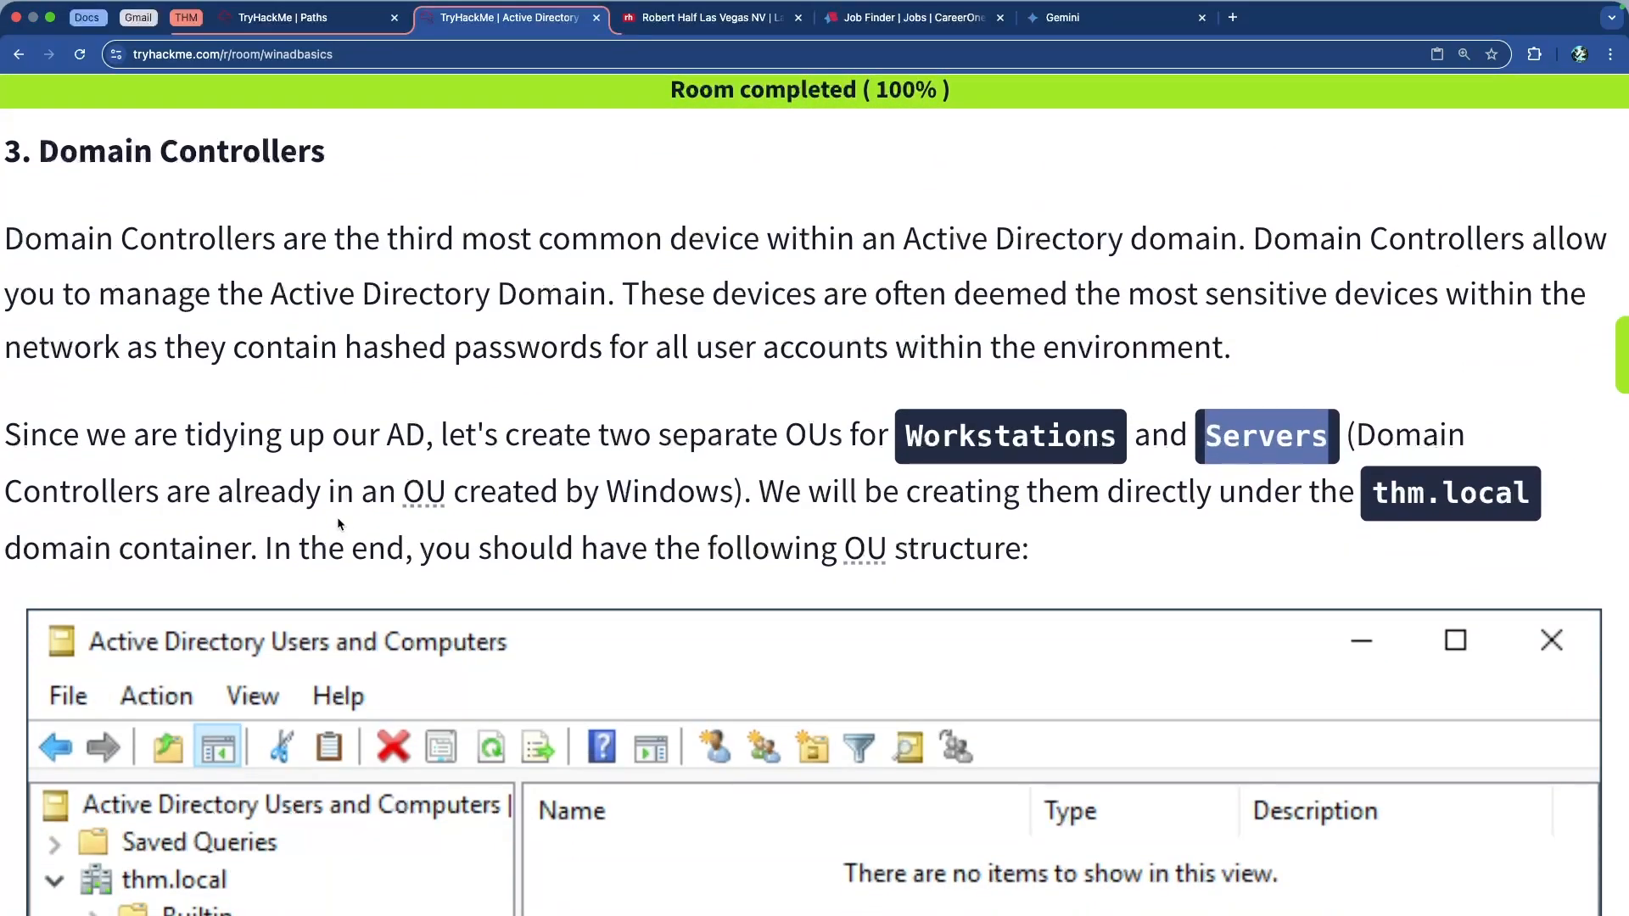
Highlight the note on the existing Domain Controllers OU and where the new OUs belong
drag(118, 493, 285, 492)
click(596, 492)
click(377, 491)
scroll(293, 472, down, 5)
scroll(294, 472, down, 2)
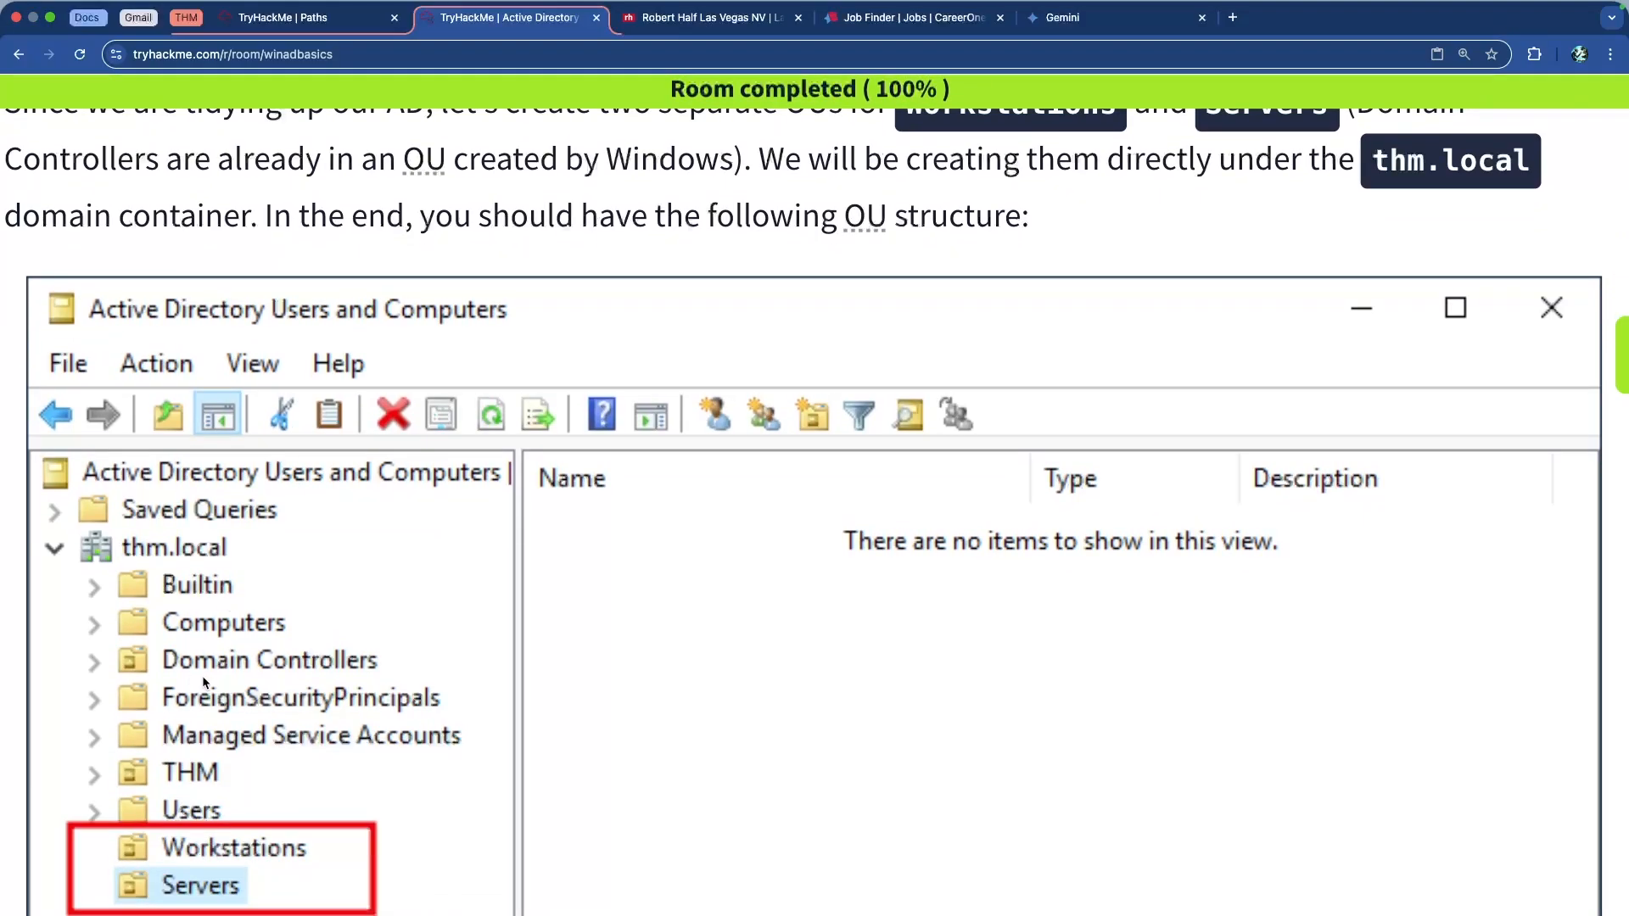
scroll(565, 592, up, 1)
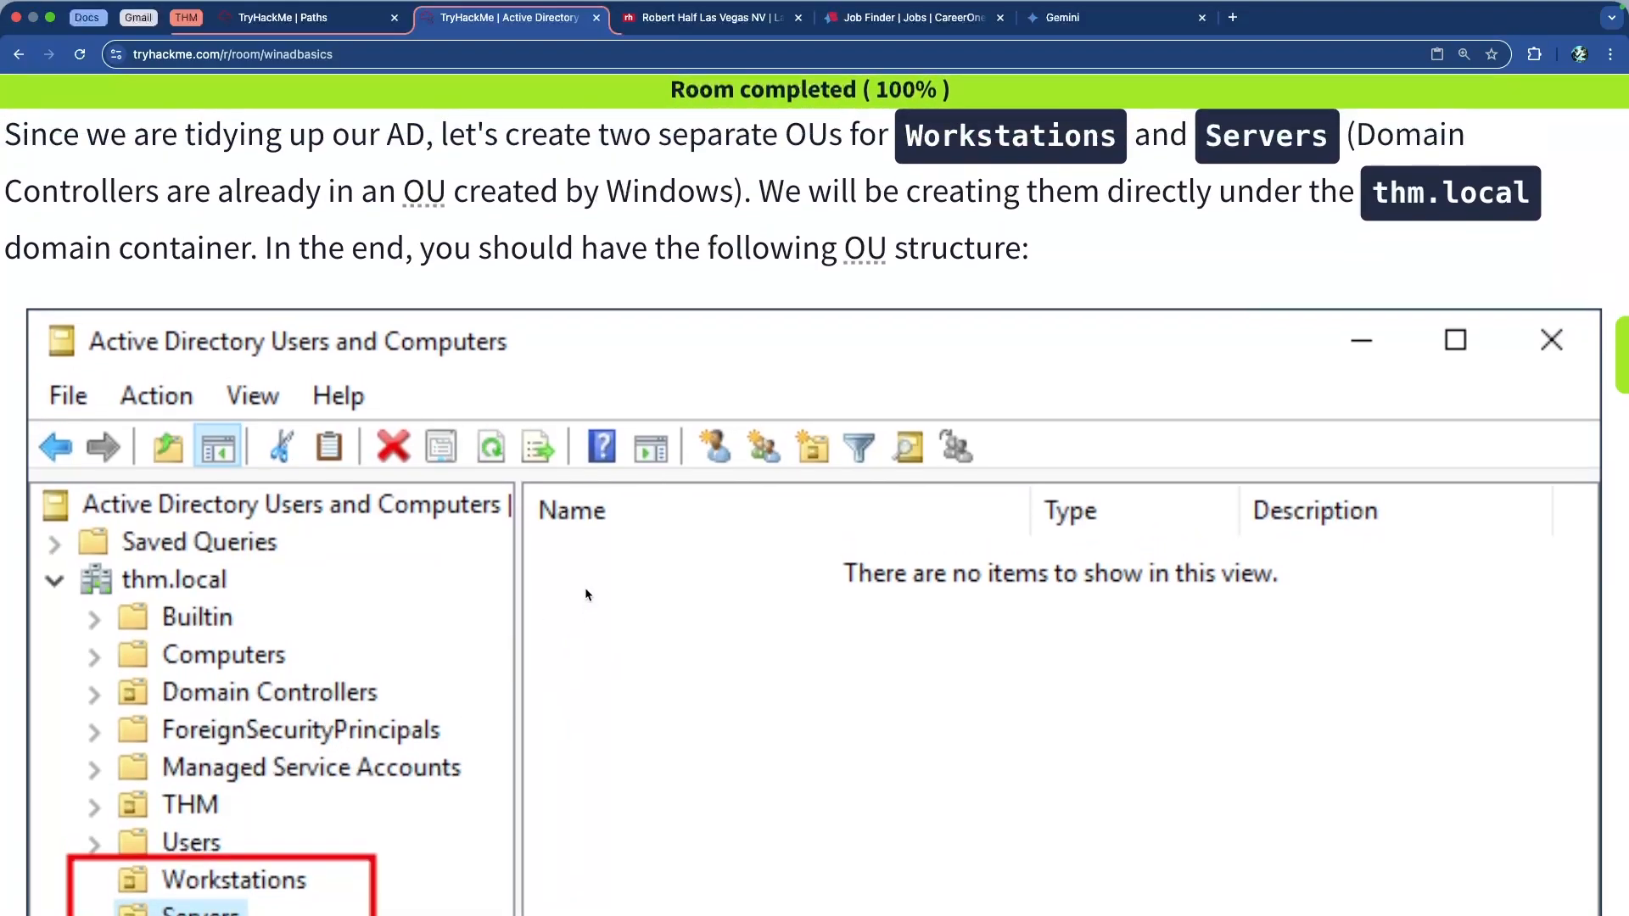
drag(999, 190, 1304, 191)
click(1386, 201)
Highlight the reason for keeping servers and workstations in separate OUs
scroll(319, 247, down, 10)
scroll(239, 416, down, 1)
drag(251, 250, 952, 270)
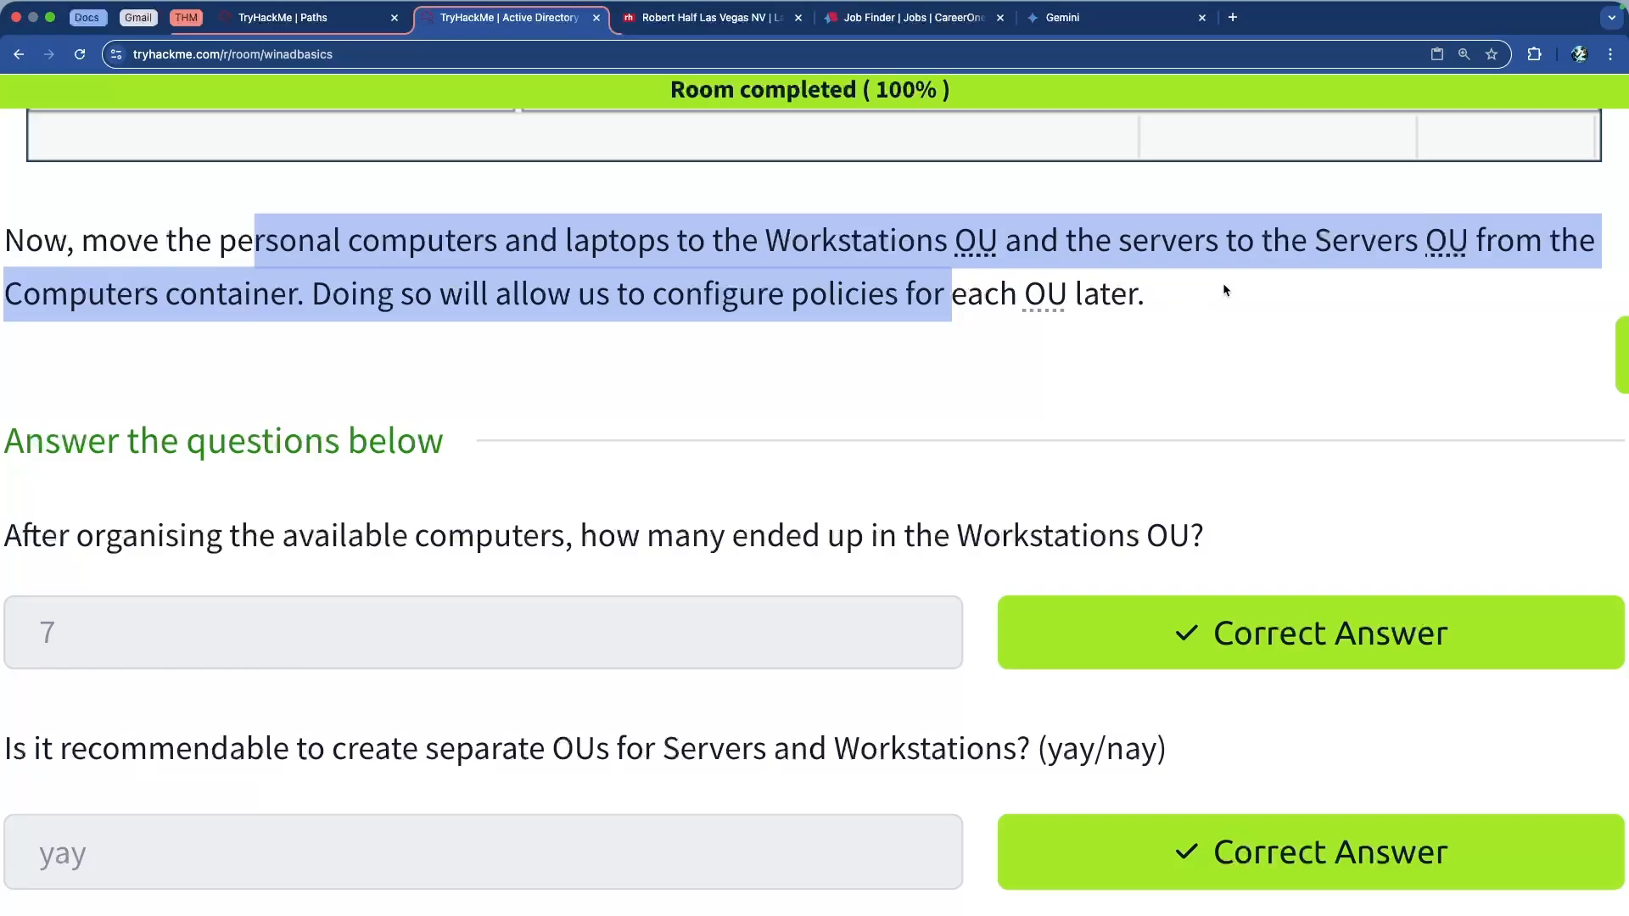
click(396, 317)
drag(309, 297, 974, 299)
click(801, 355)
scroll(863, 356, up, 6)
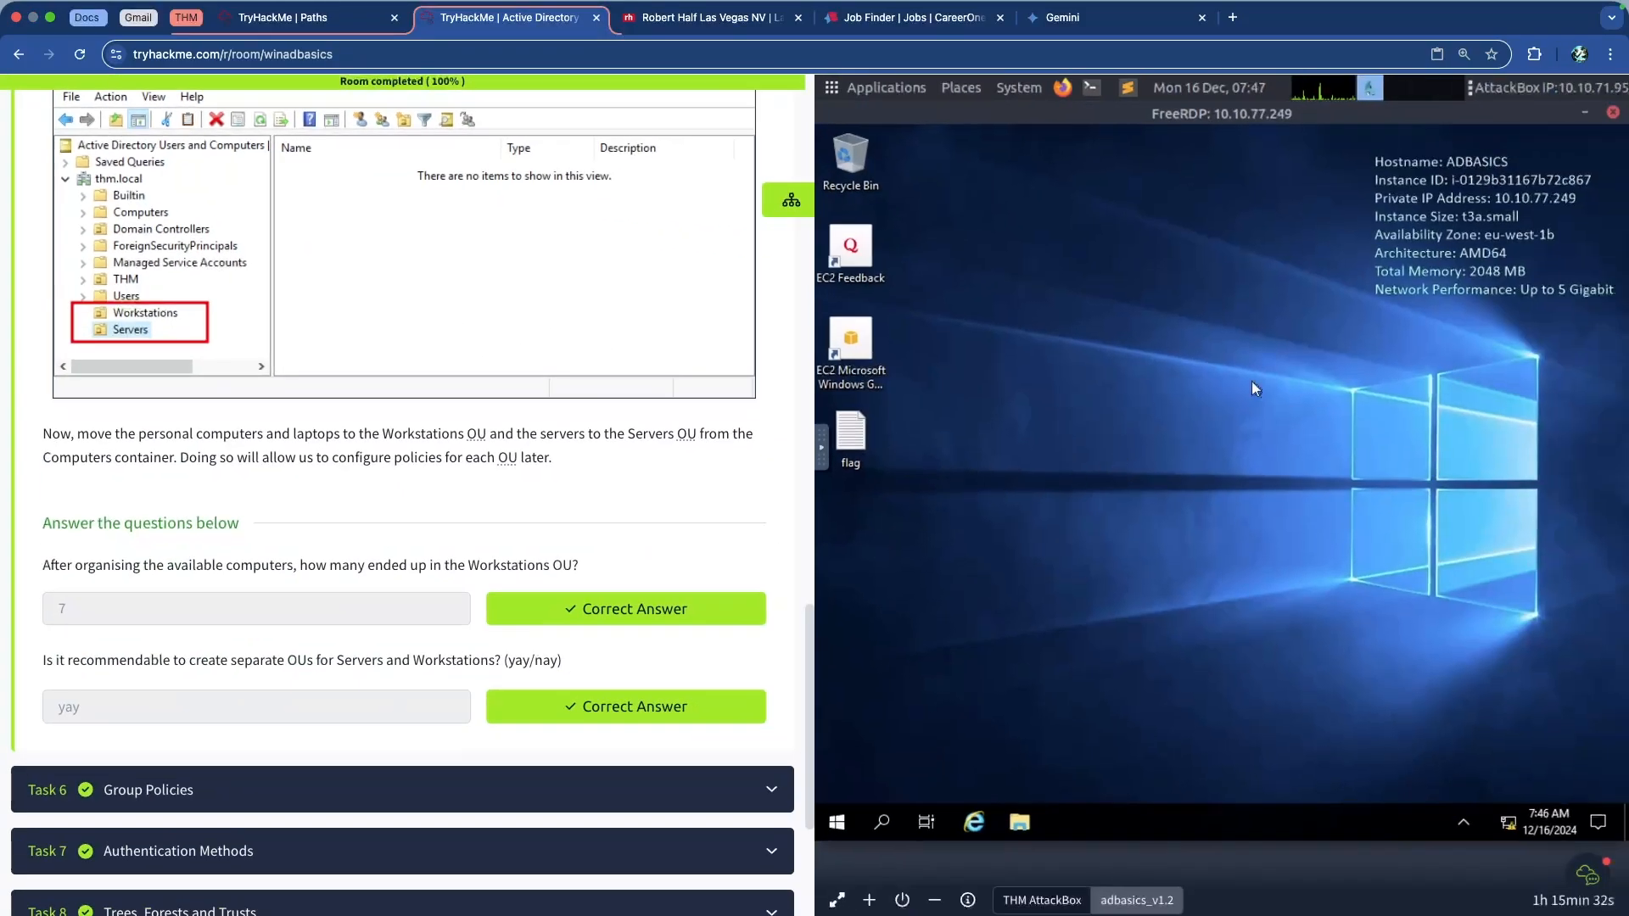
Close the old FreeRDP session and terminal, then restore Active Directory Users and Computers
click(1612, 115)
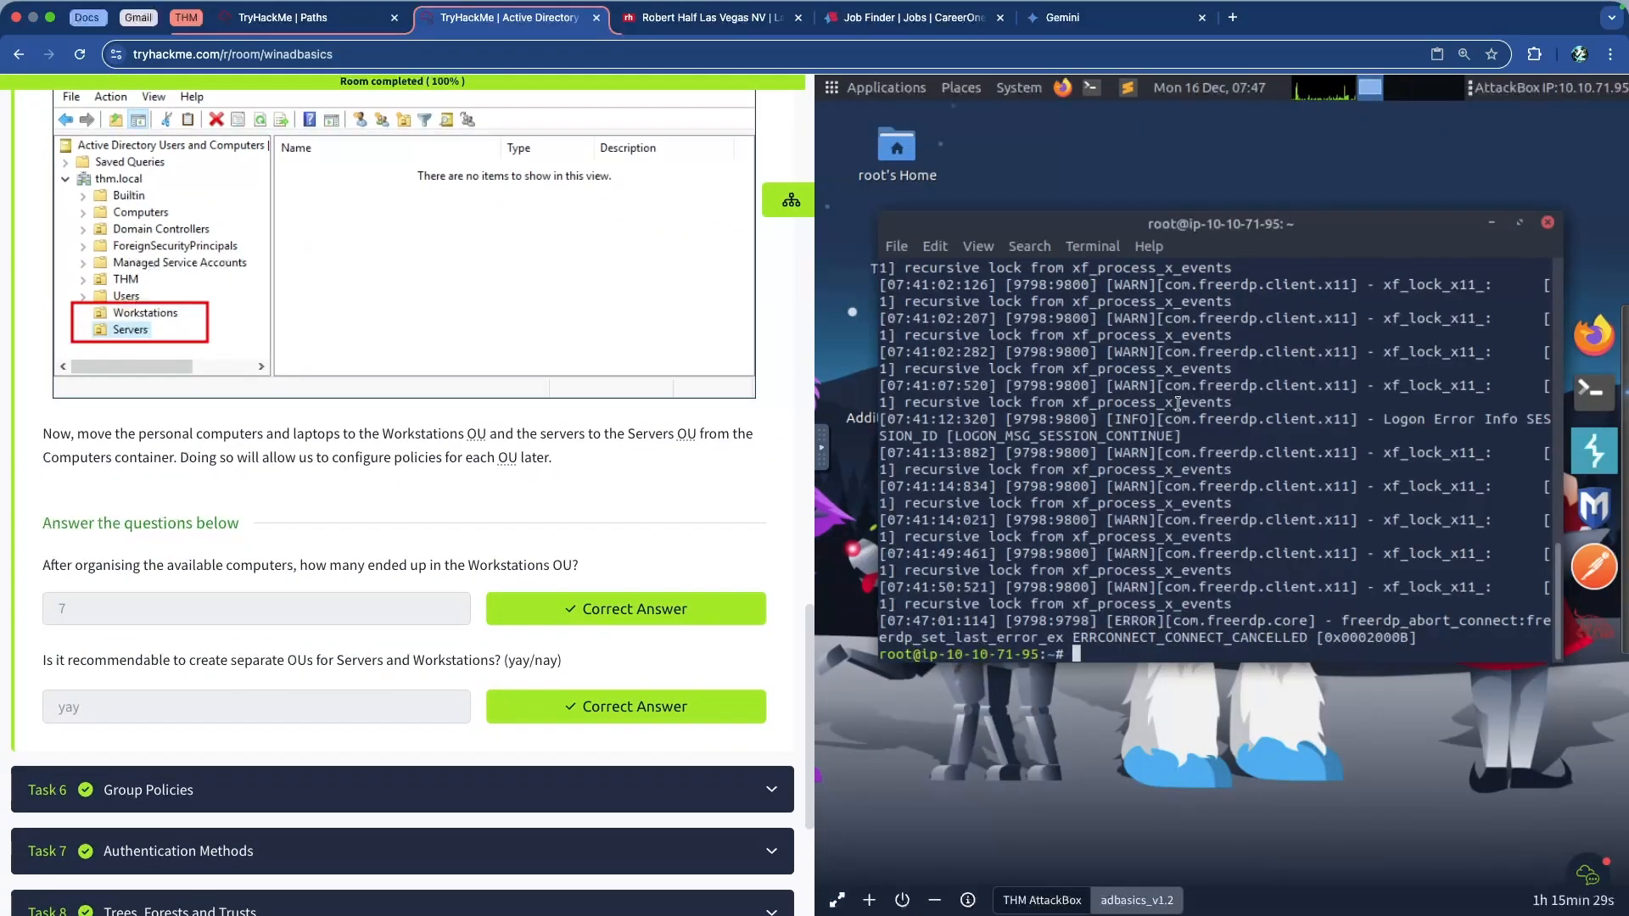
click(1550, 224)
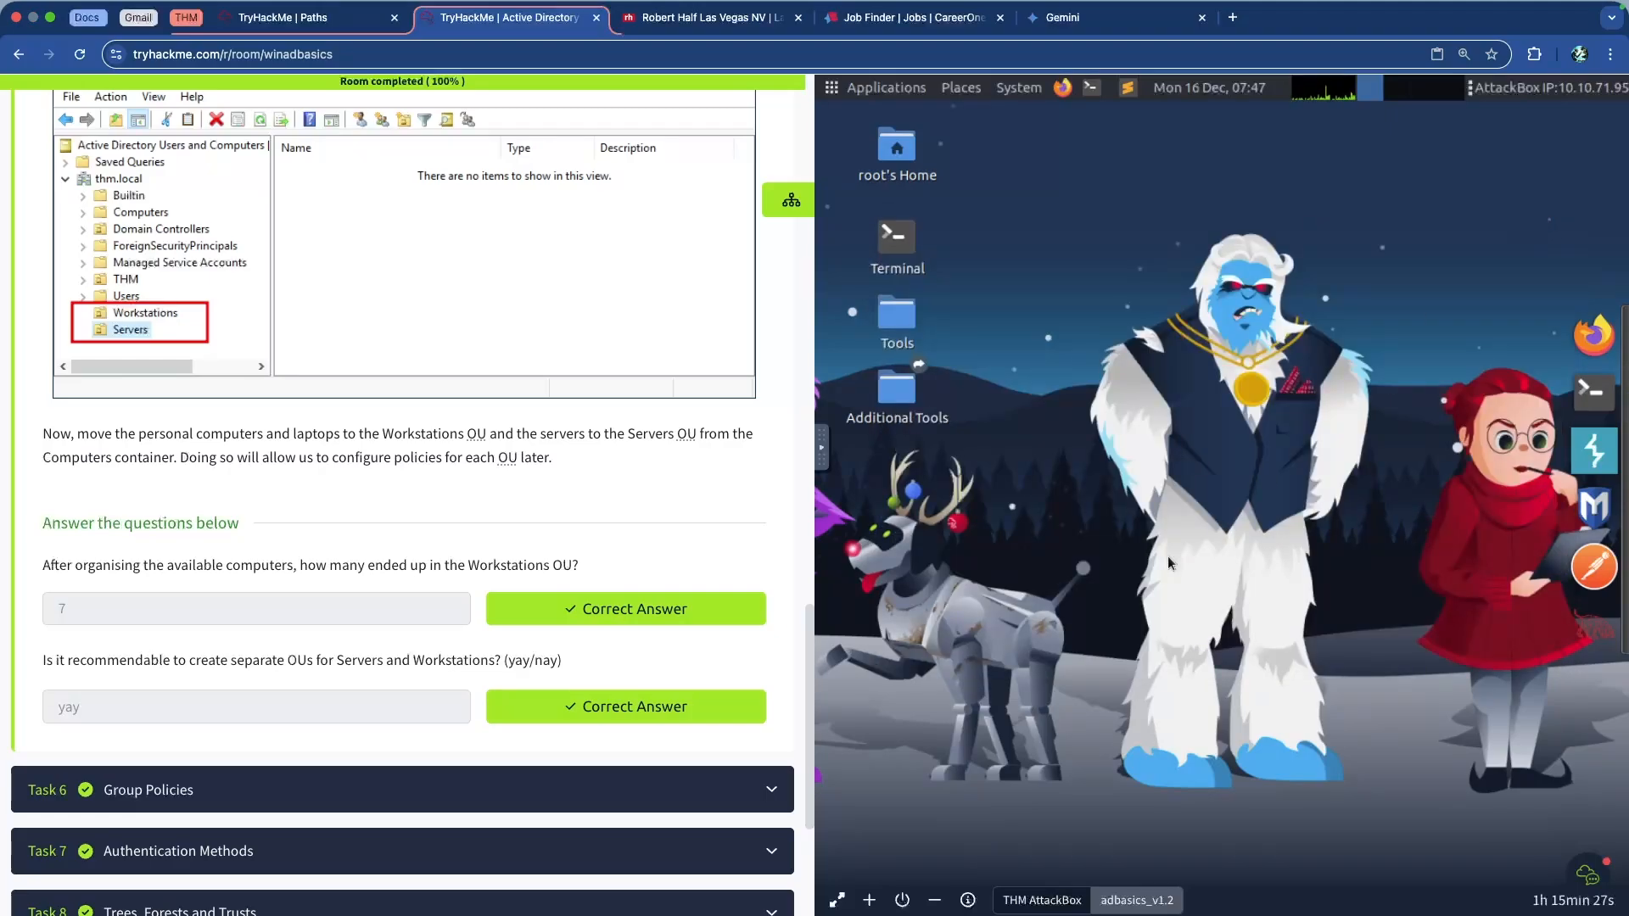
click(1133, 904)
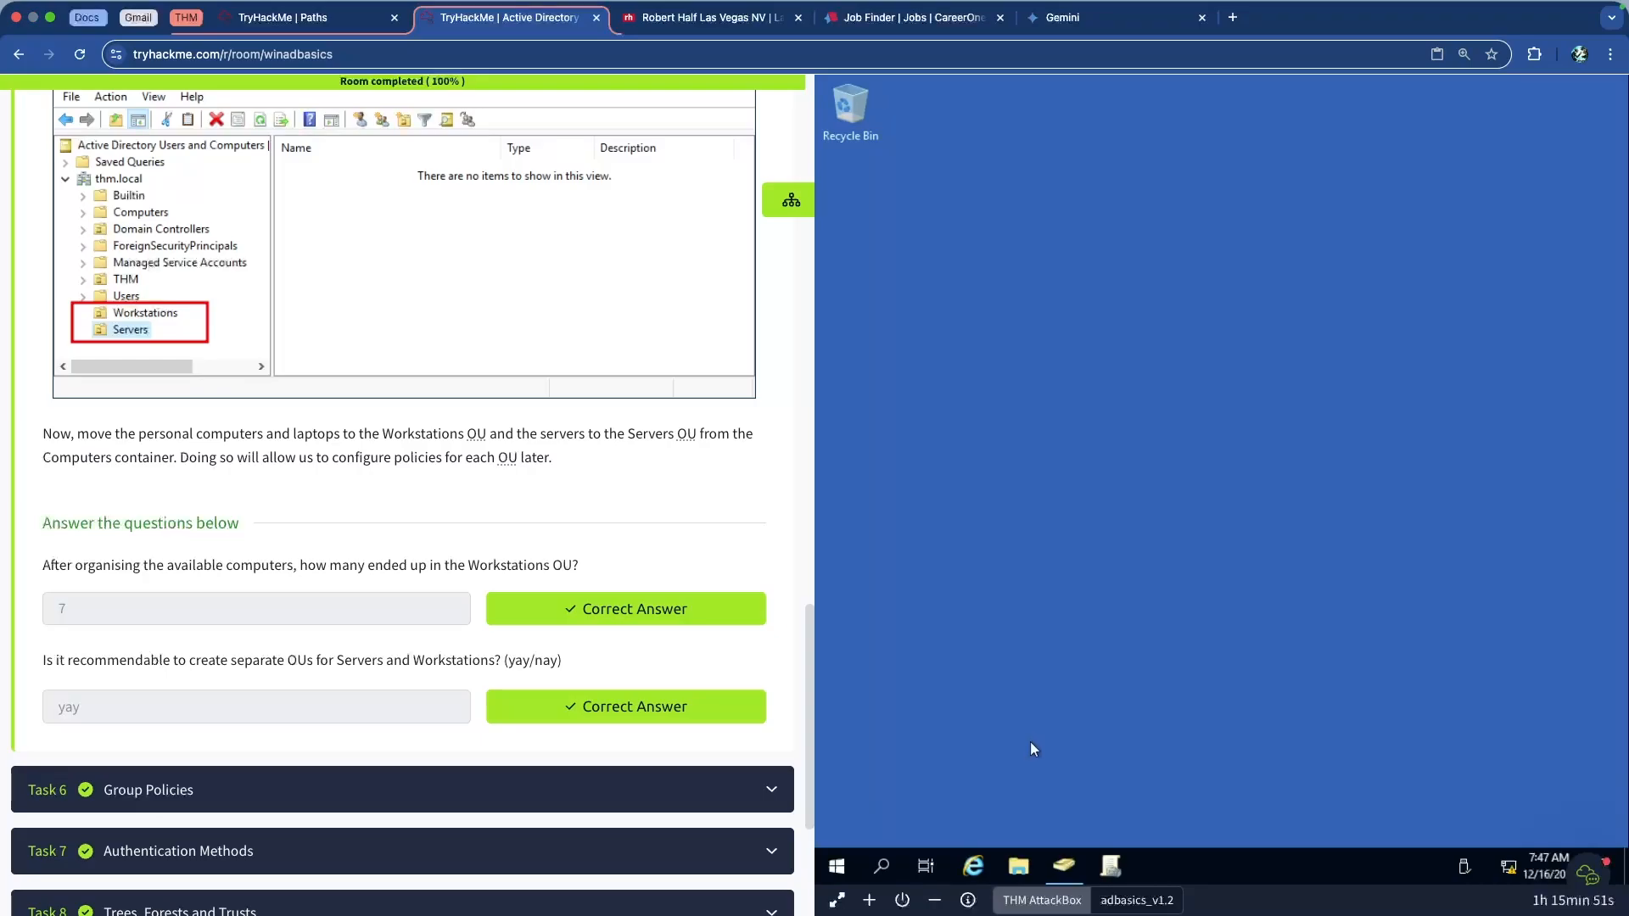
mouse_move(1071, 871)
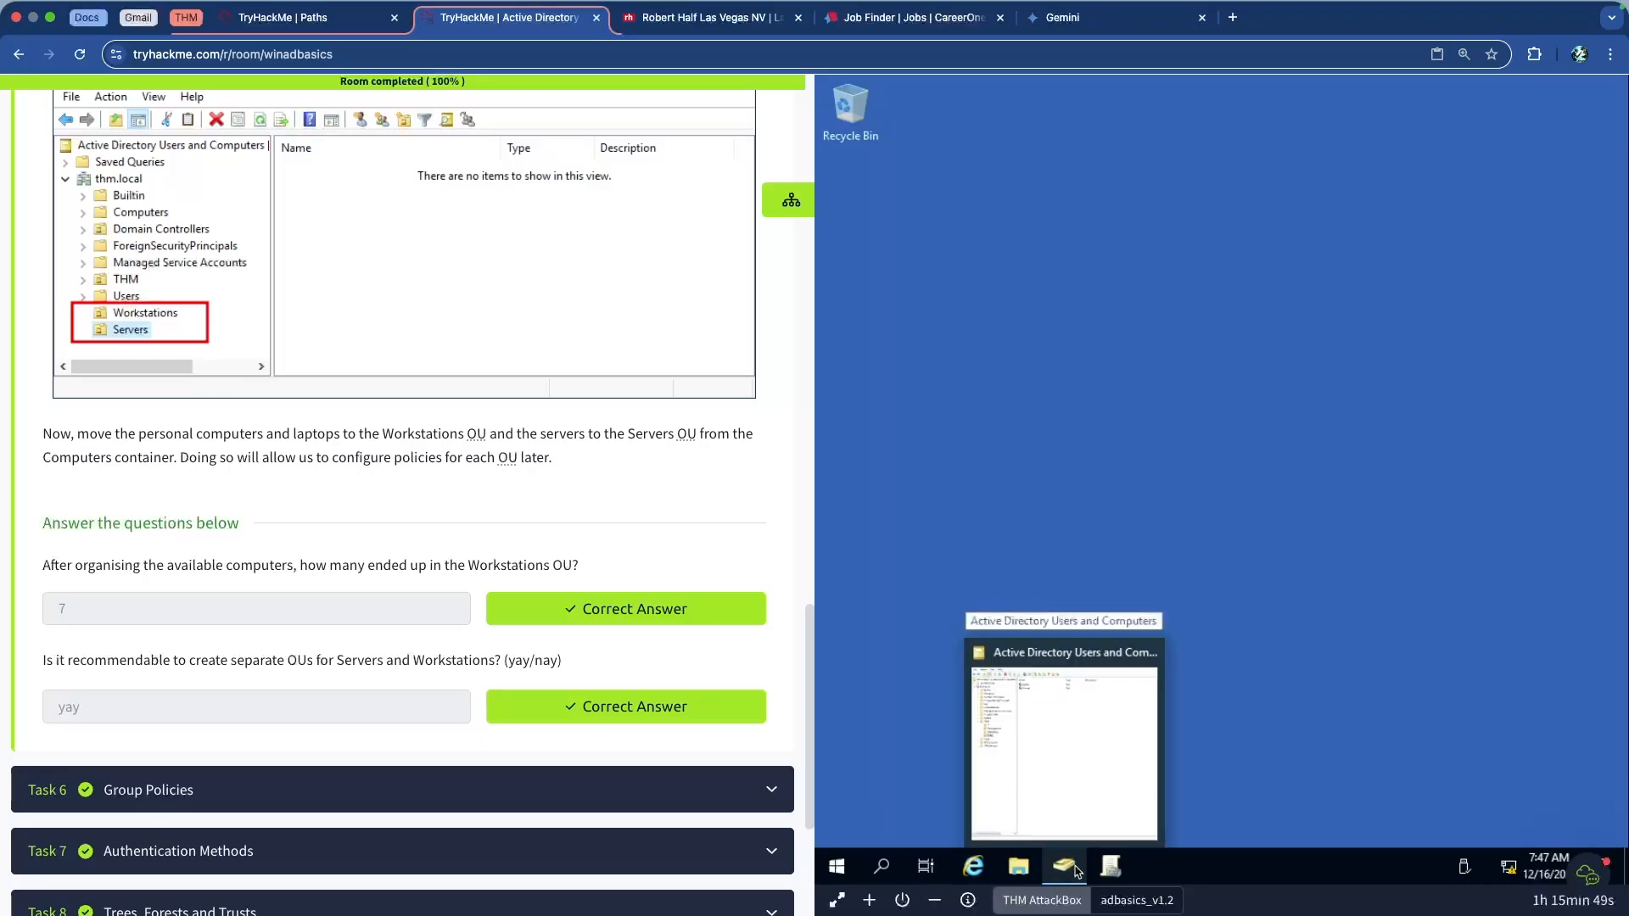
click(1064, 868)
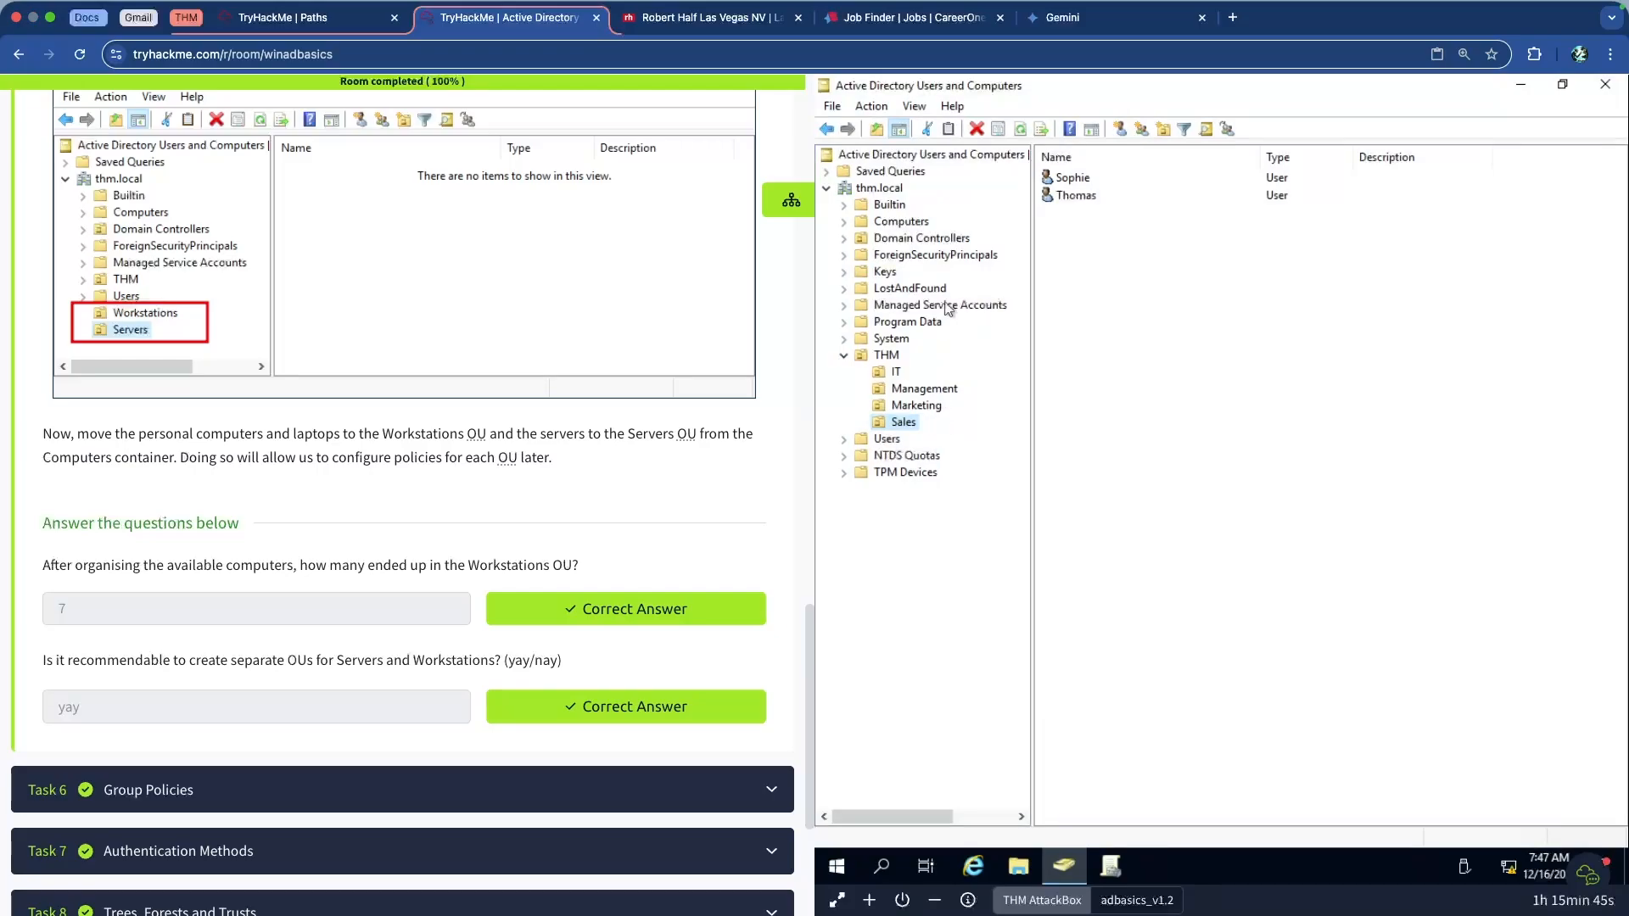
Uncheck View > Advanced Features and look at the Users container's New menu without creating anything
click(915, 106)
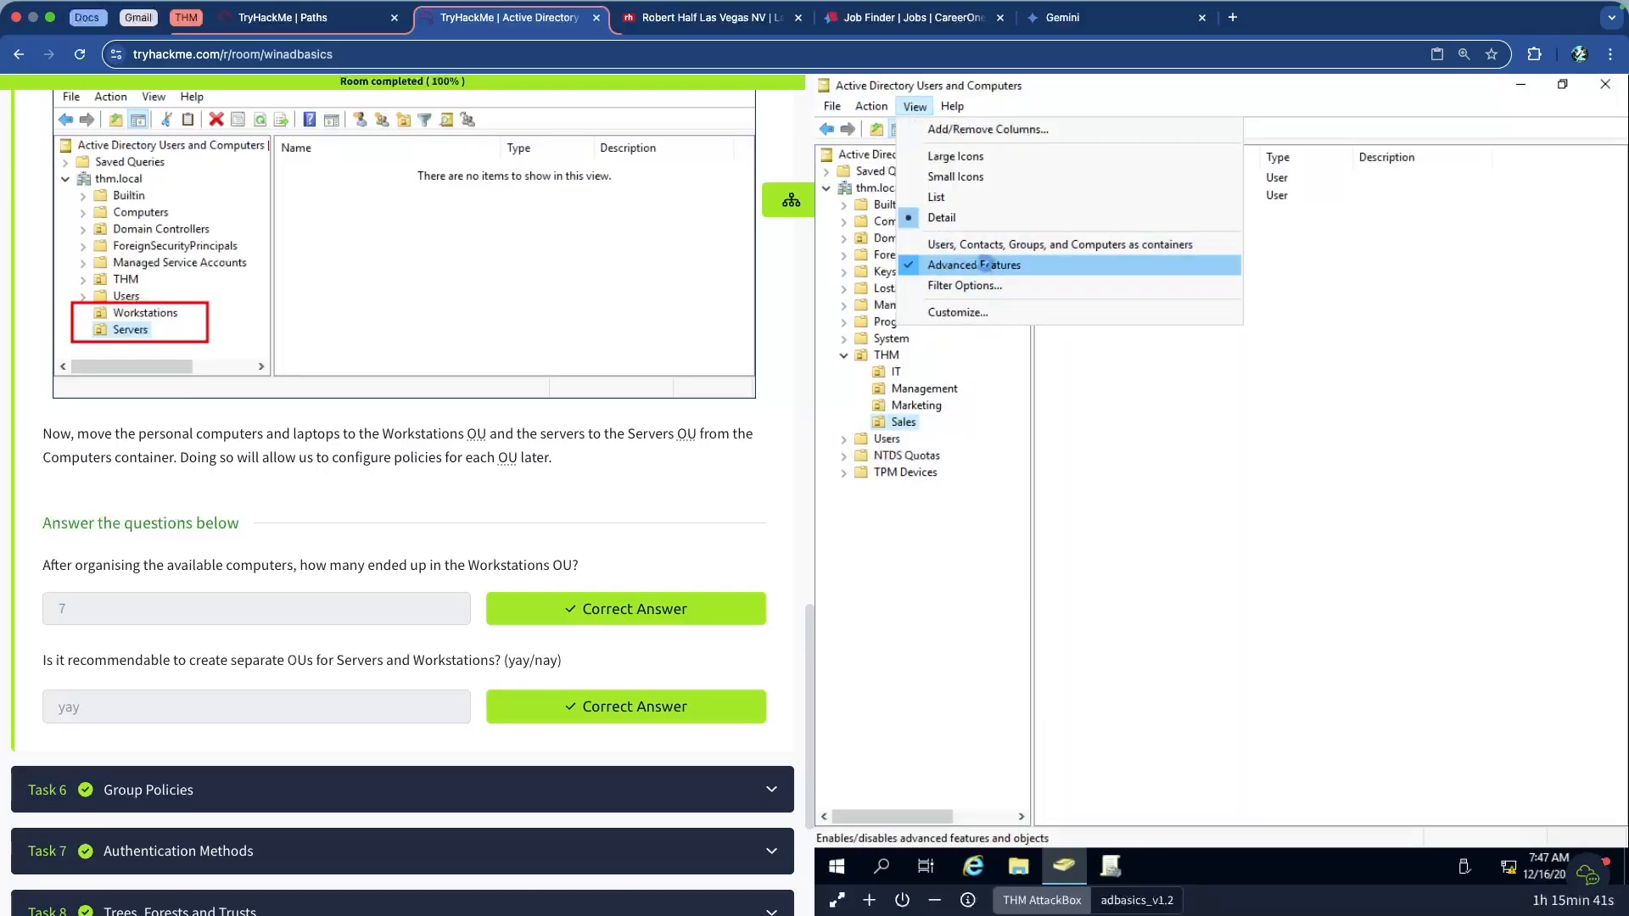
click(976, 265)
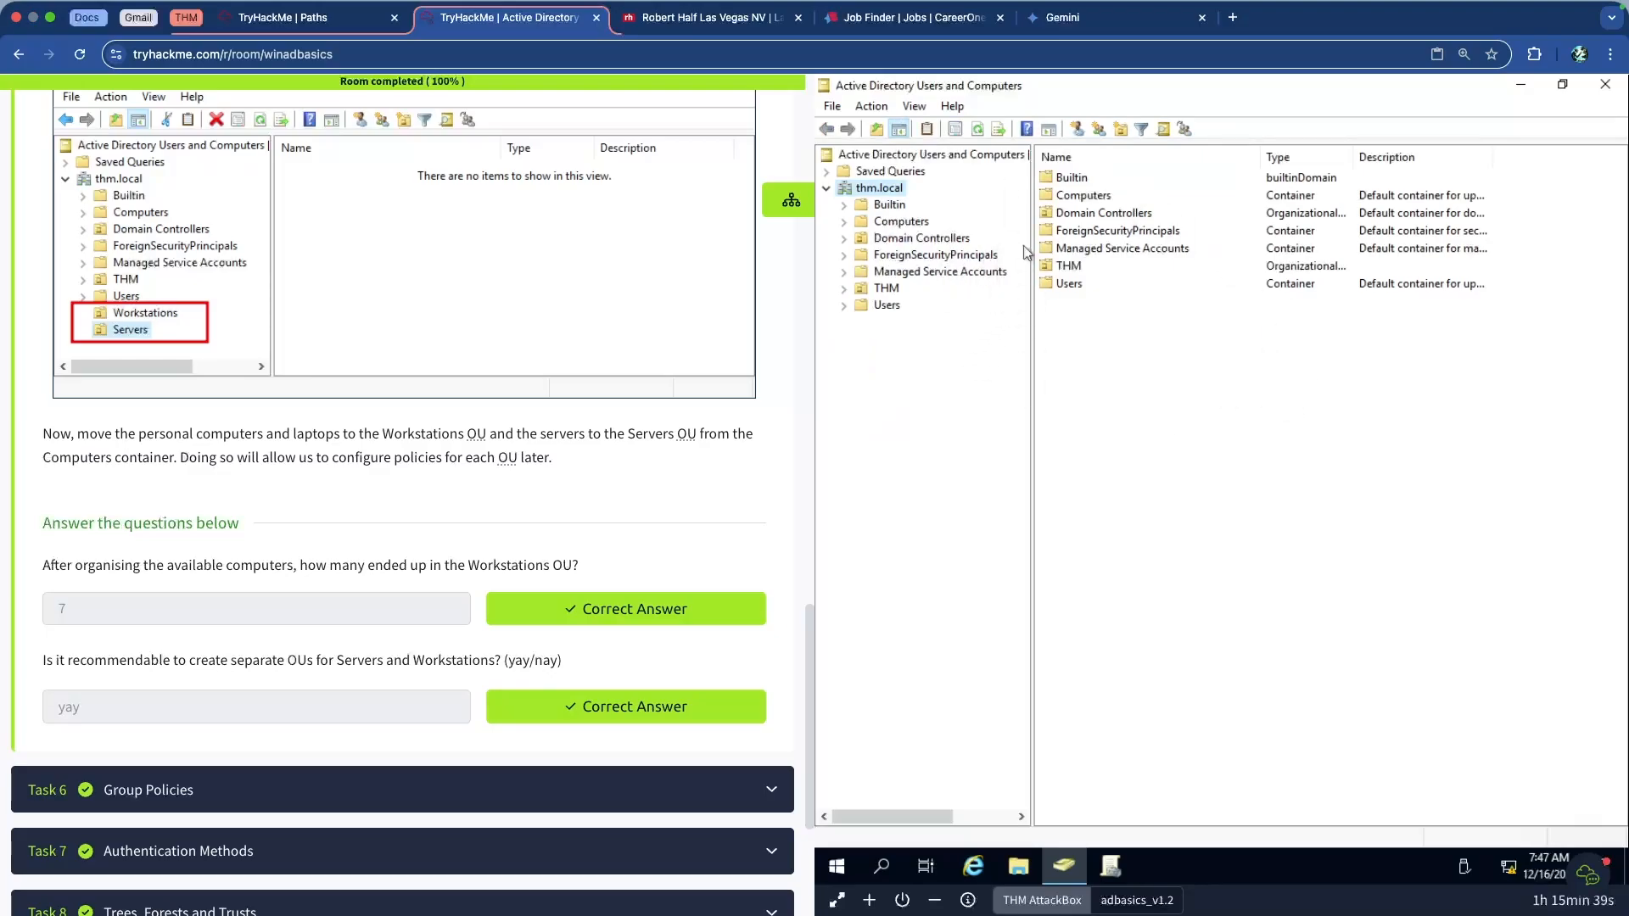
click(887, 308)
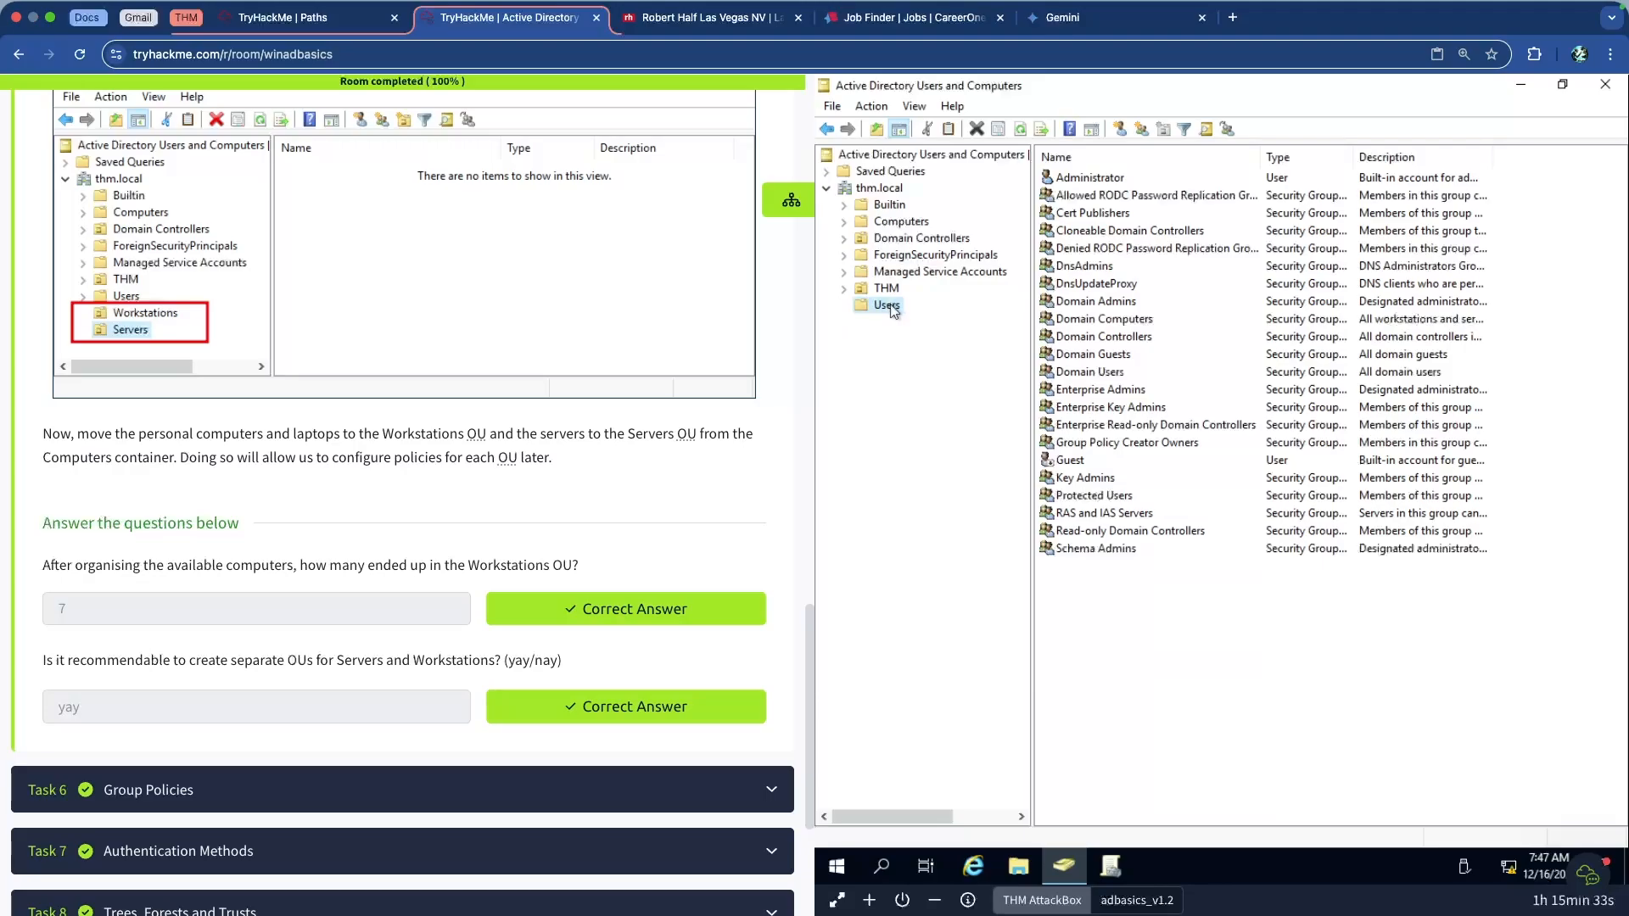
right_click(894, 312)
mouse_move(980, 363)
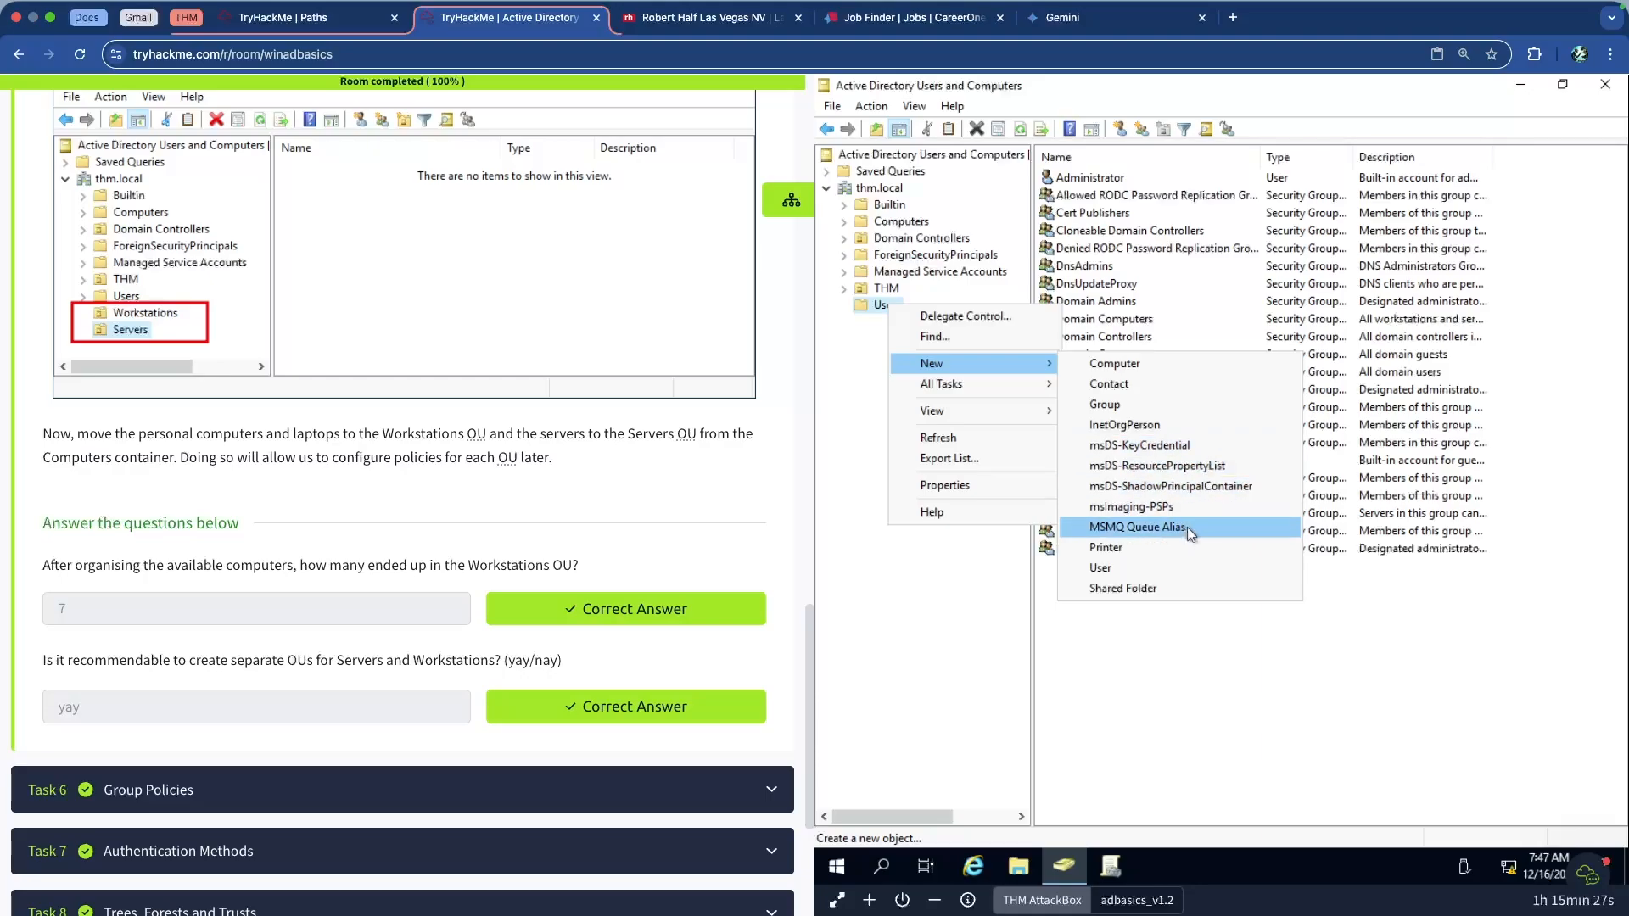
click(964, 590)
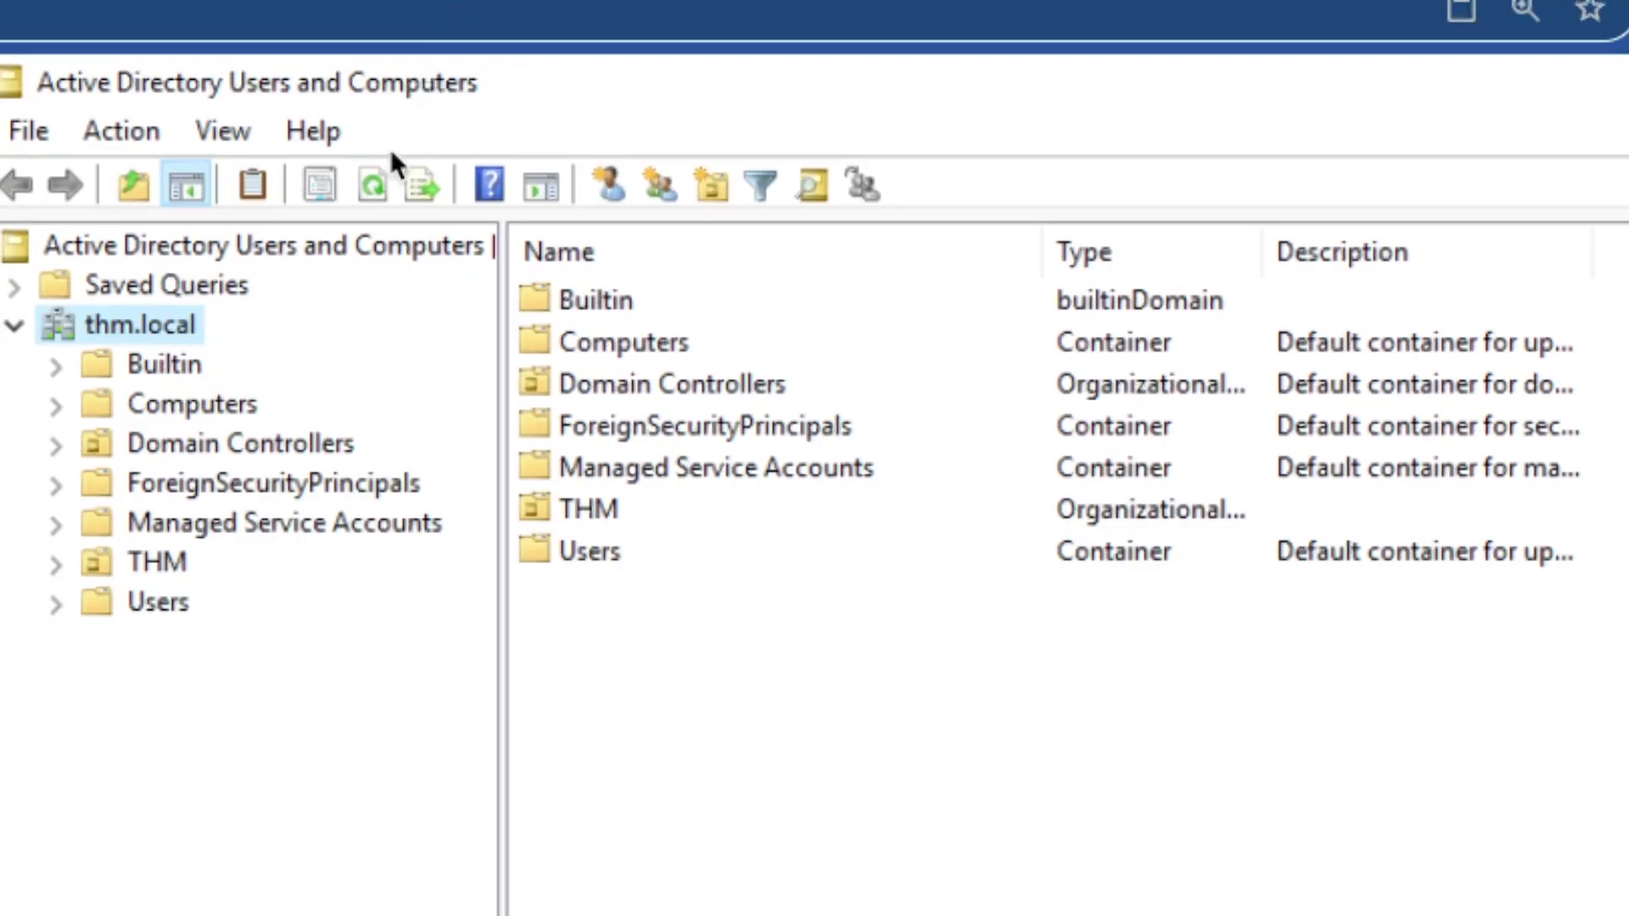
Create a Workstations organizational unit under thm.local
click(151, 599)
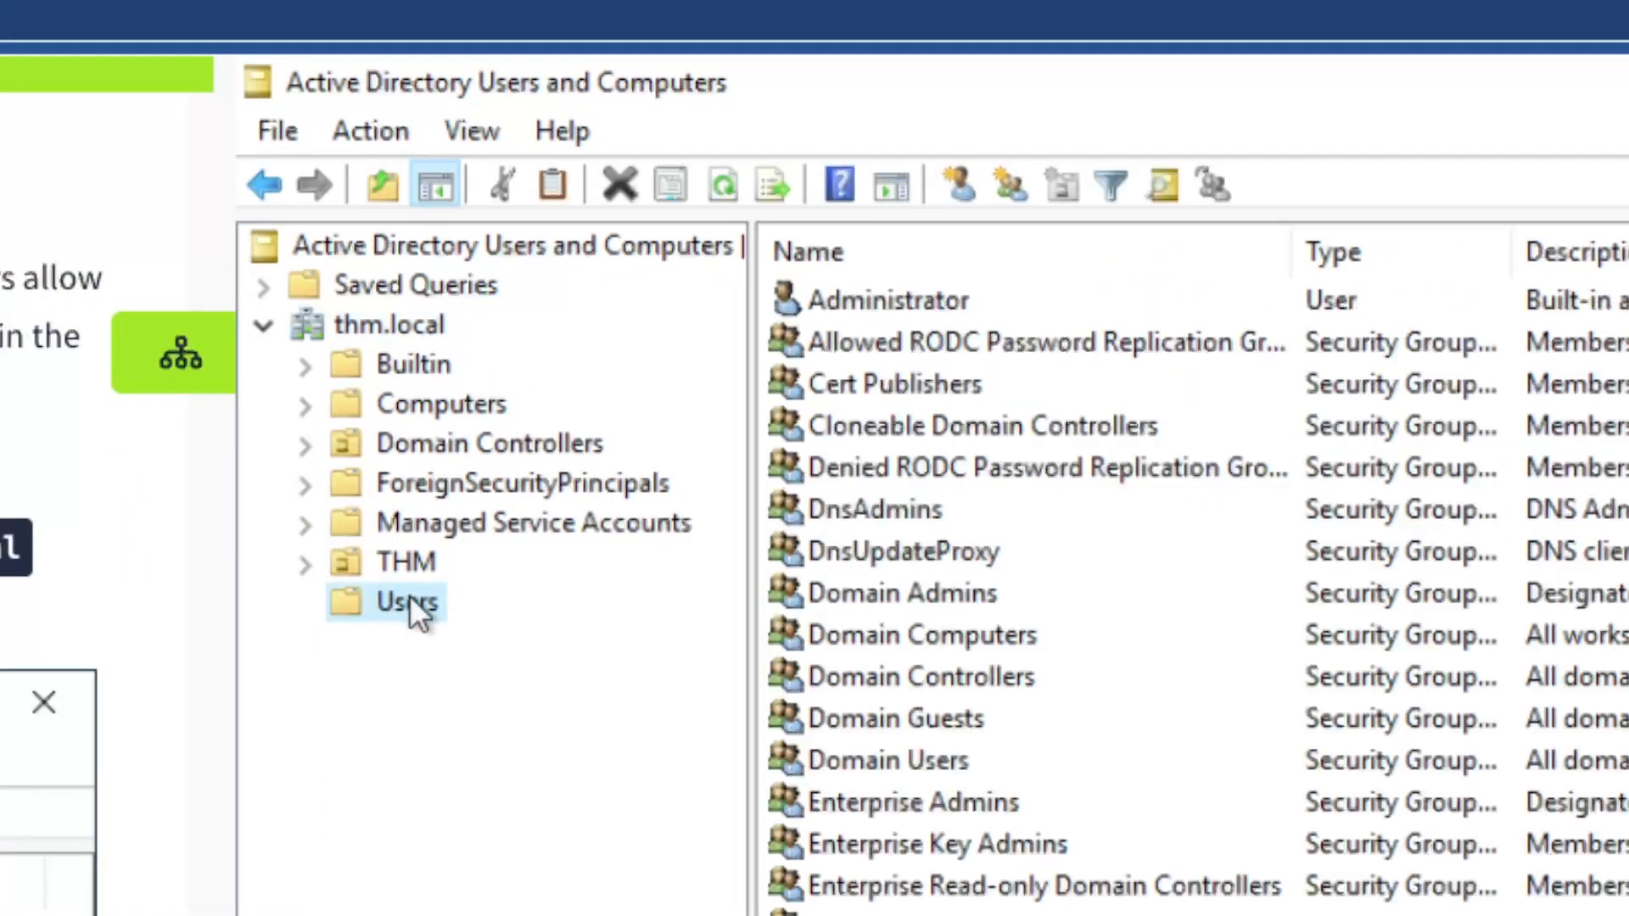
right_click(407, 596)
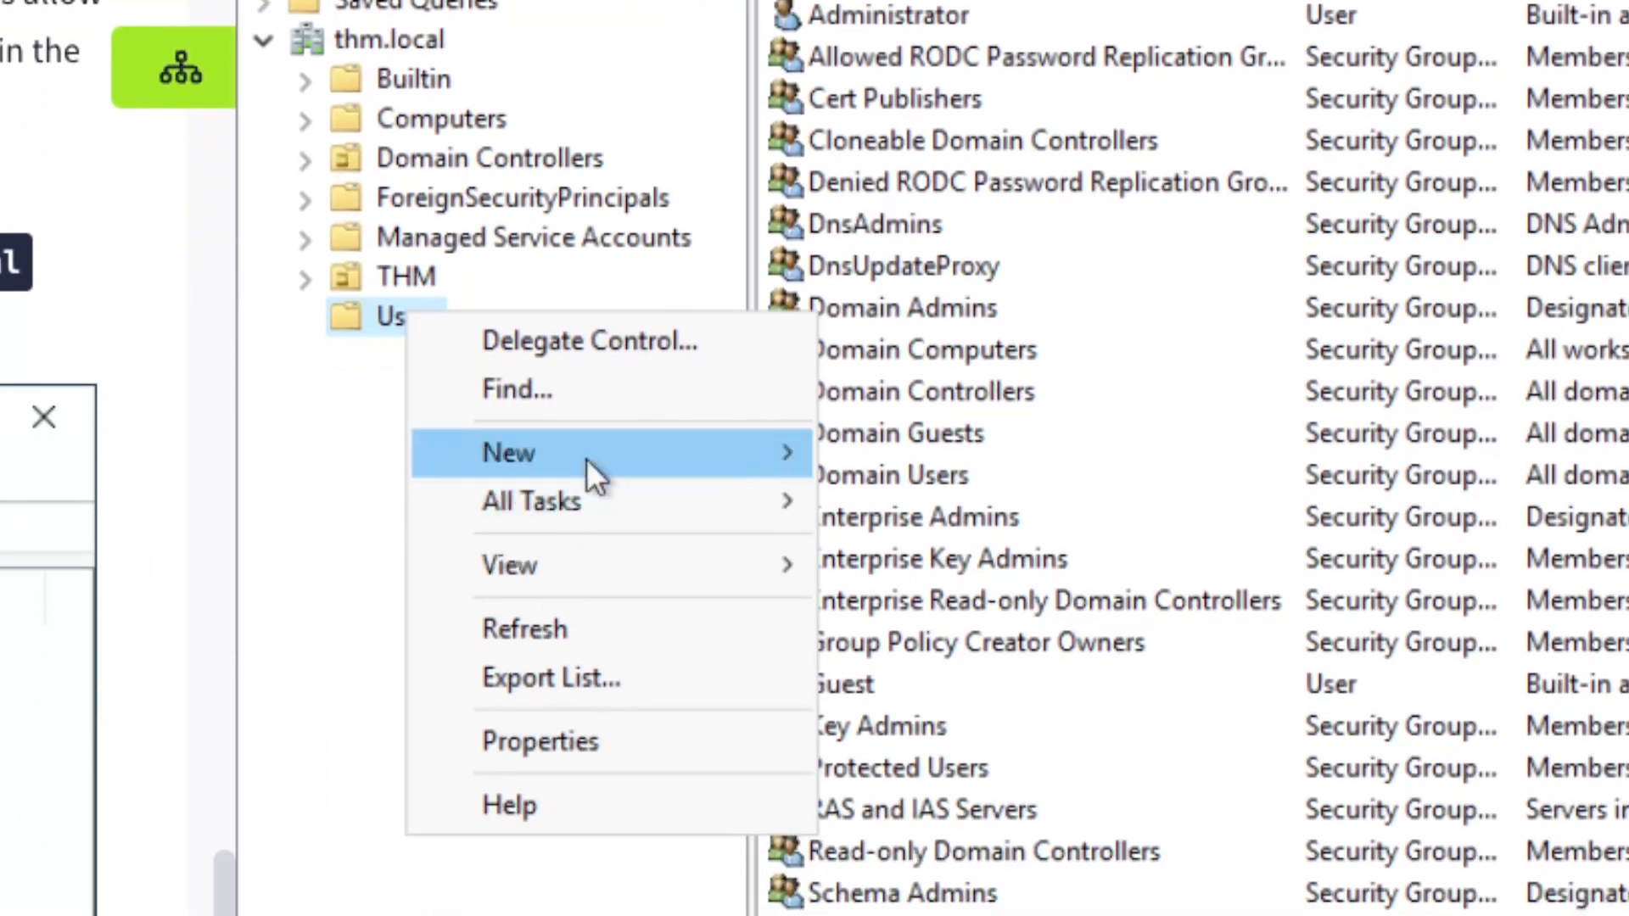
mouse_move(588, 456)
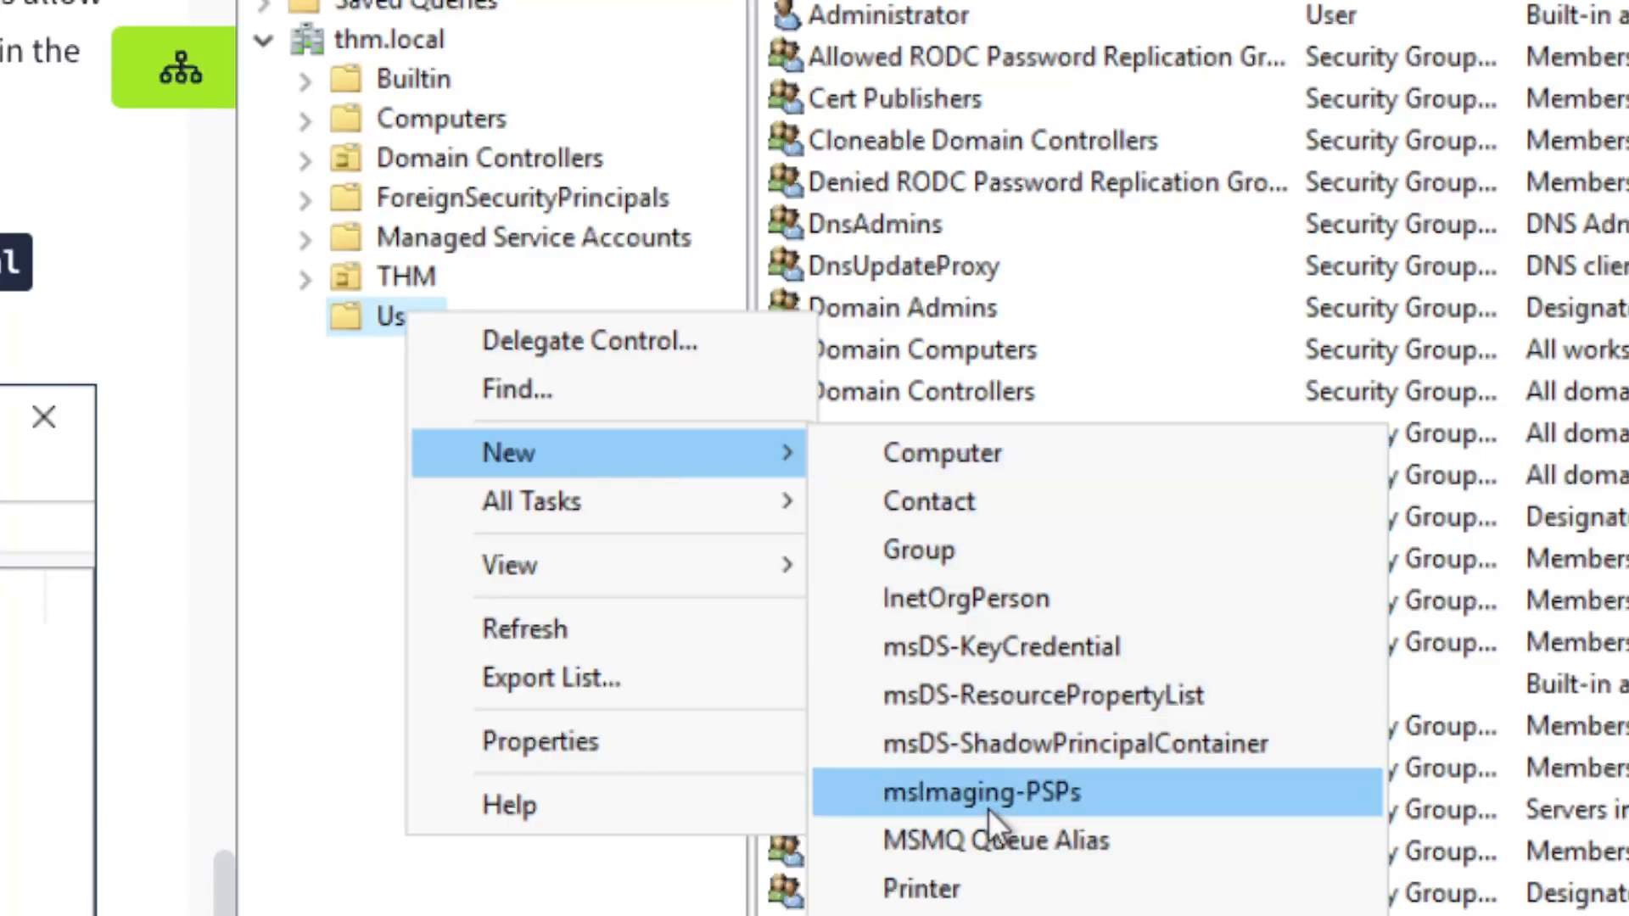
click(363, 492)
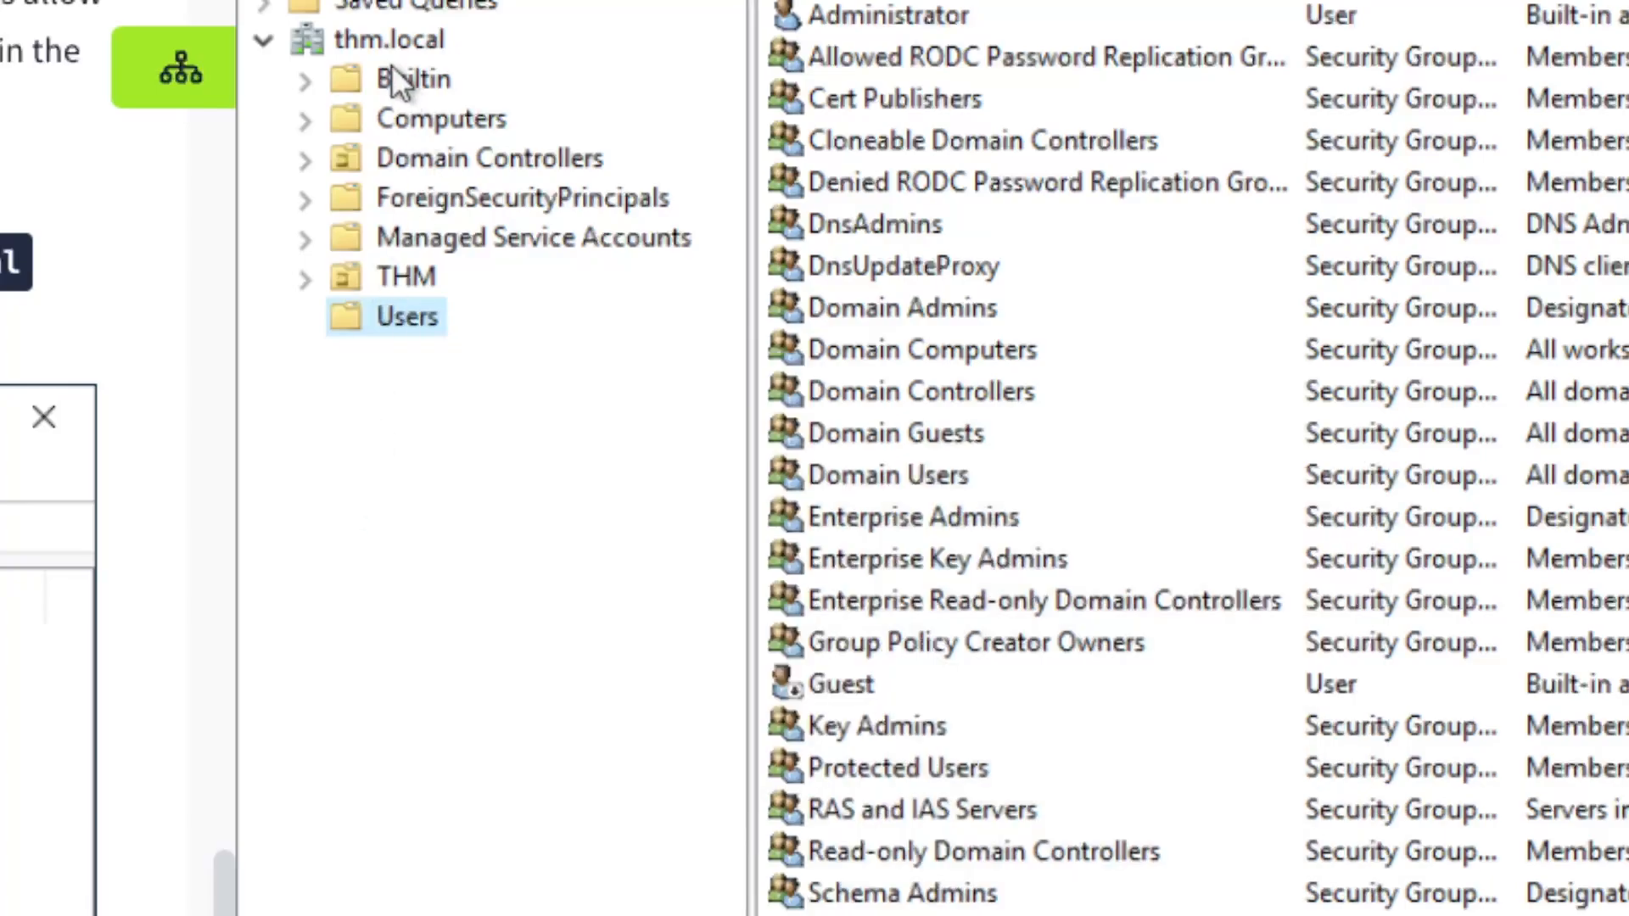
click(384, 43)
right_click(379, 41)
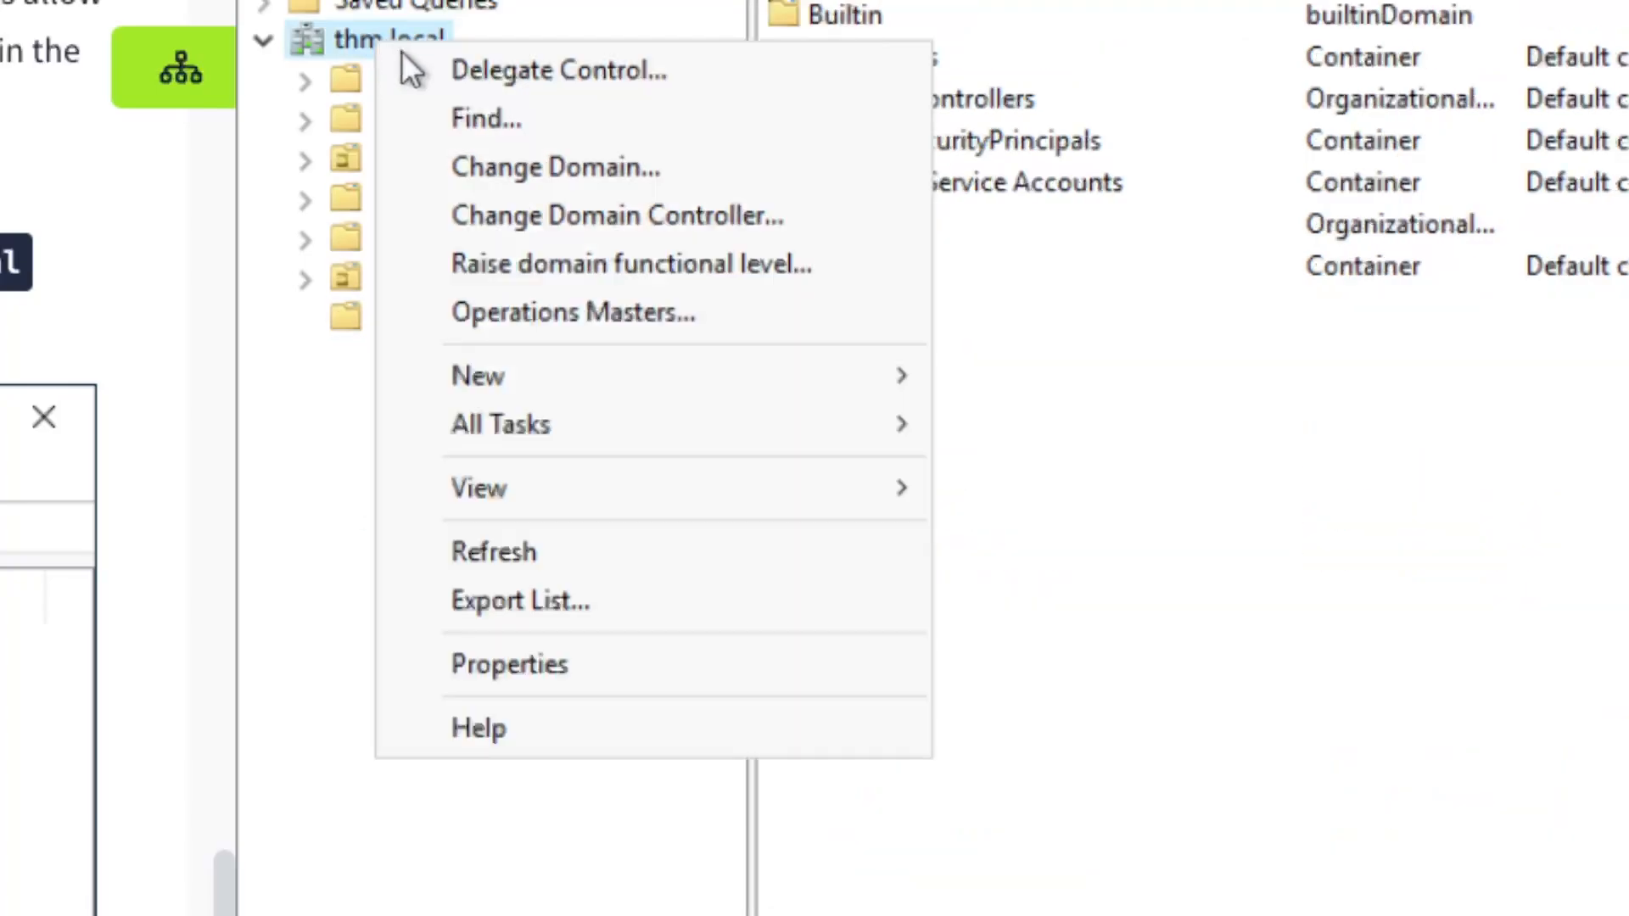
mouse_move(675, 377)
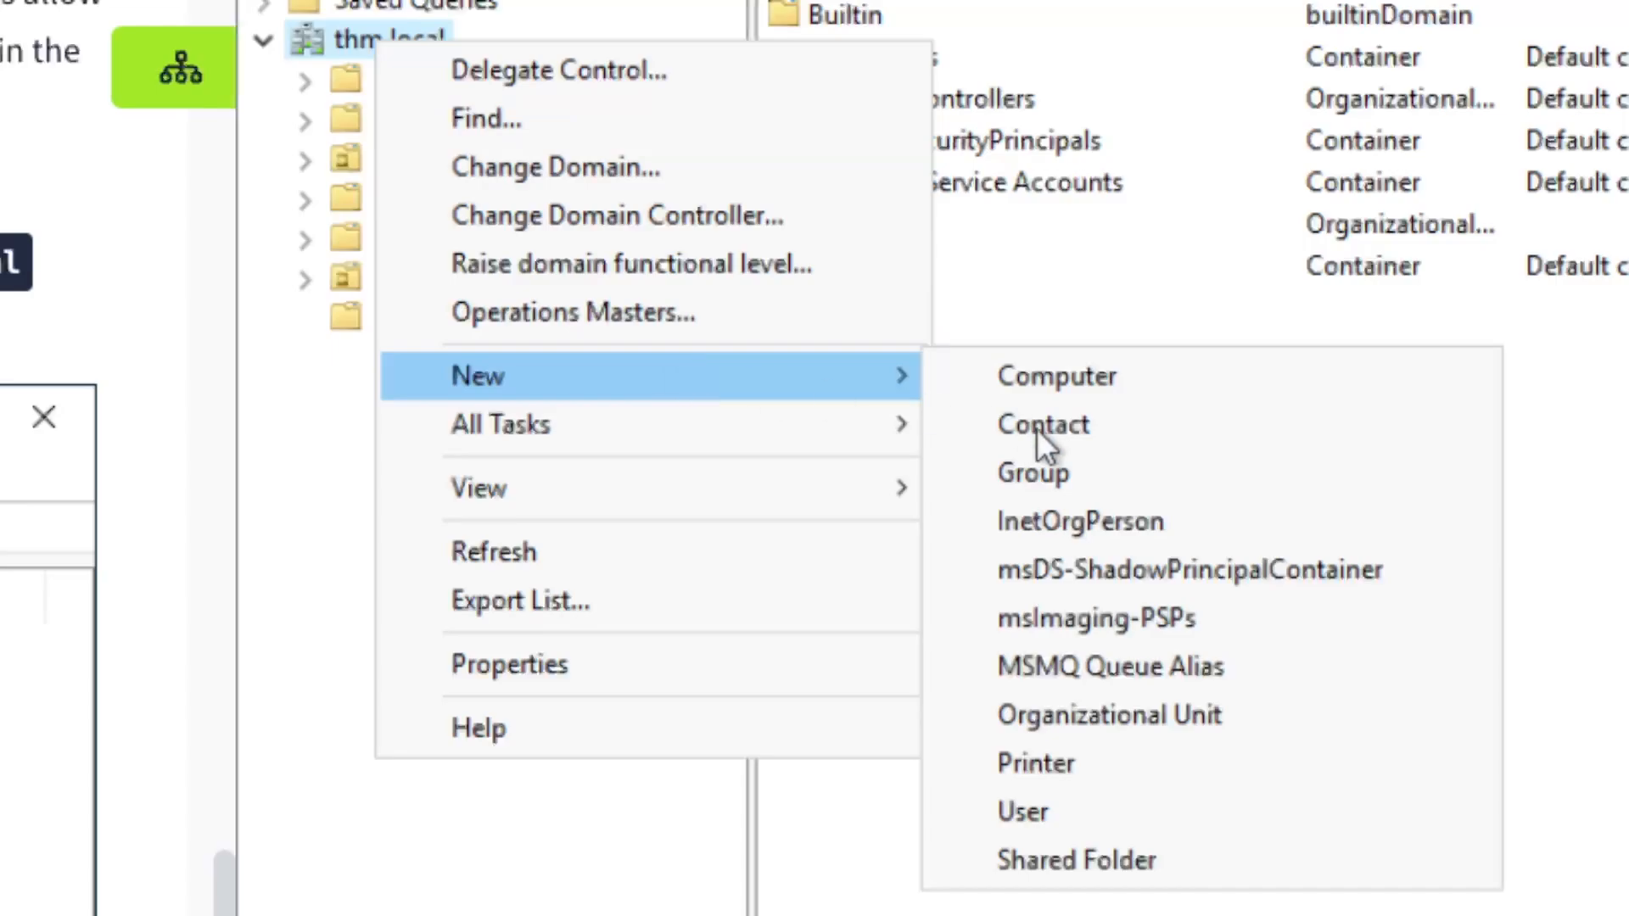
click(1130, 717)
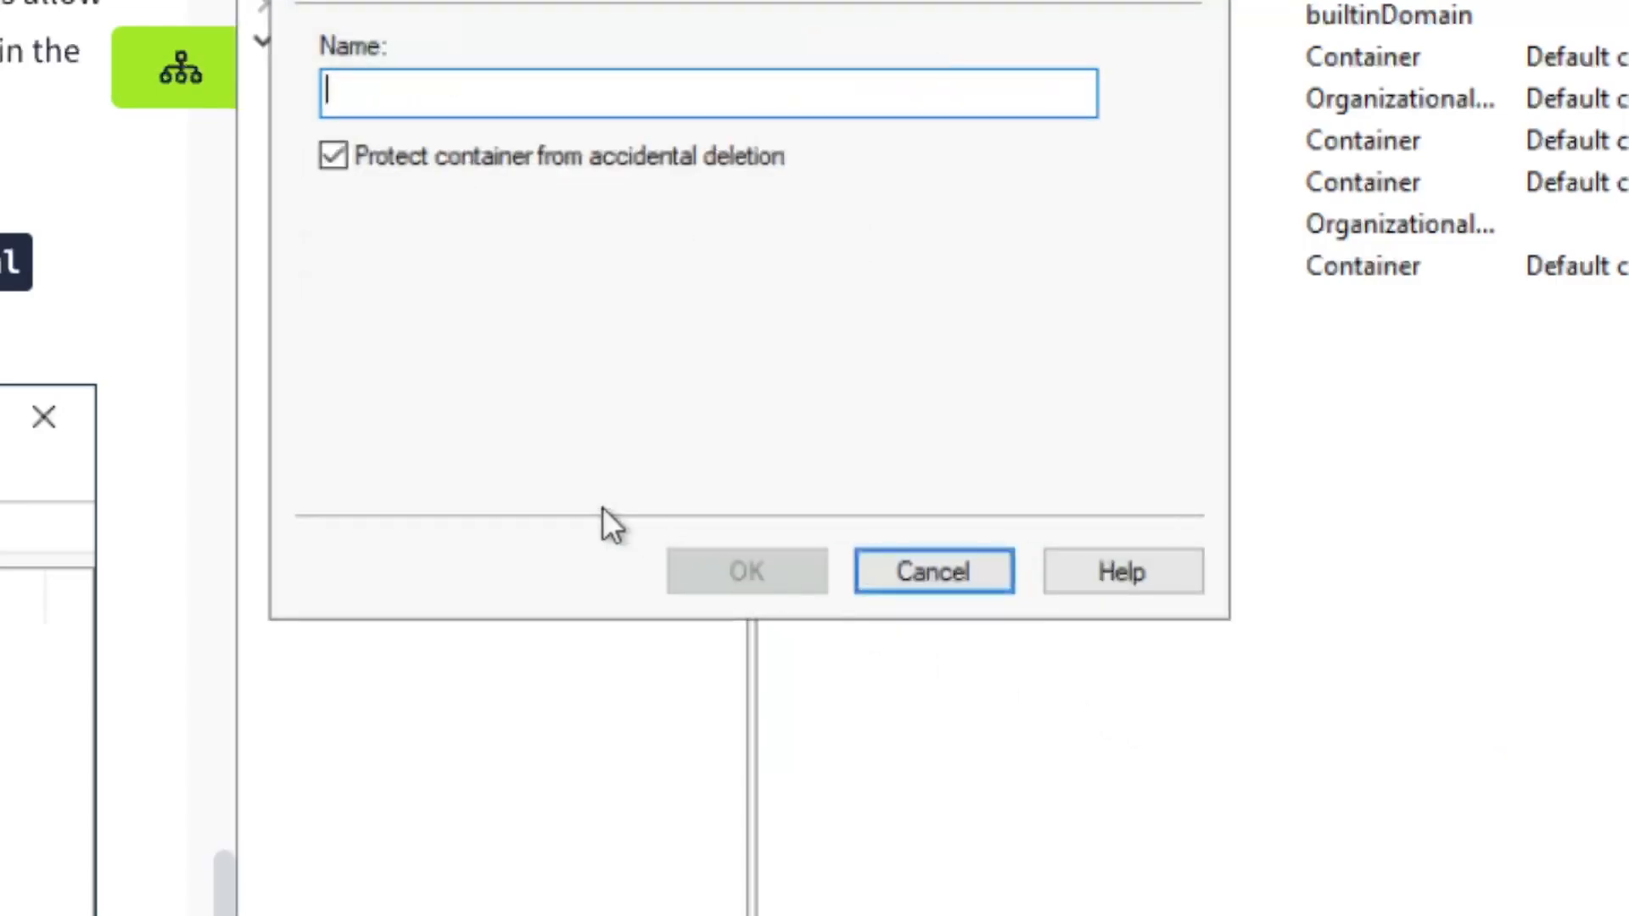
text(Works)
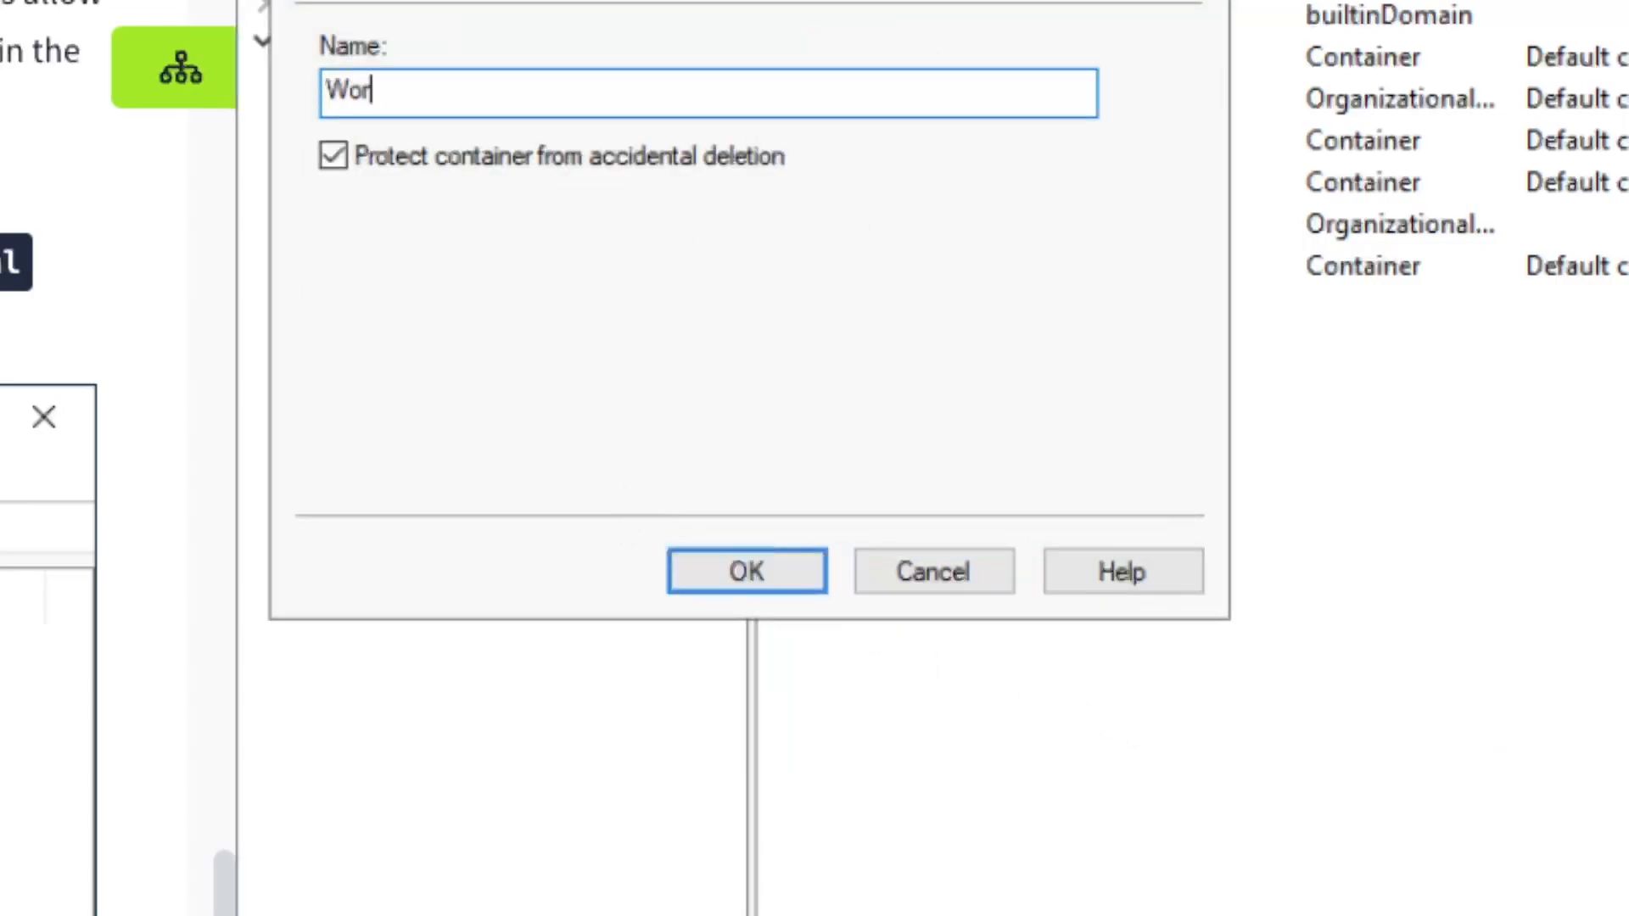
text(tations)
key(Return)
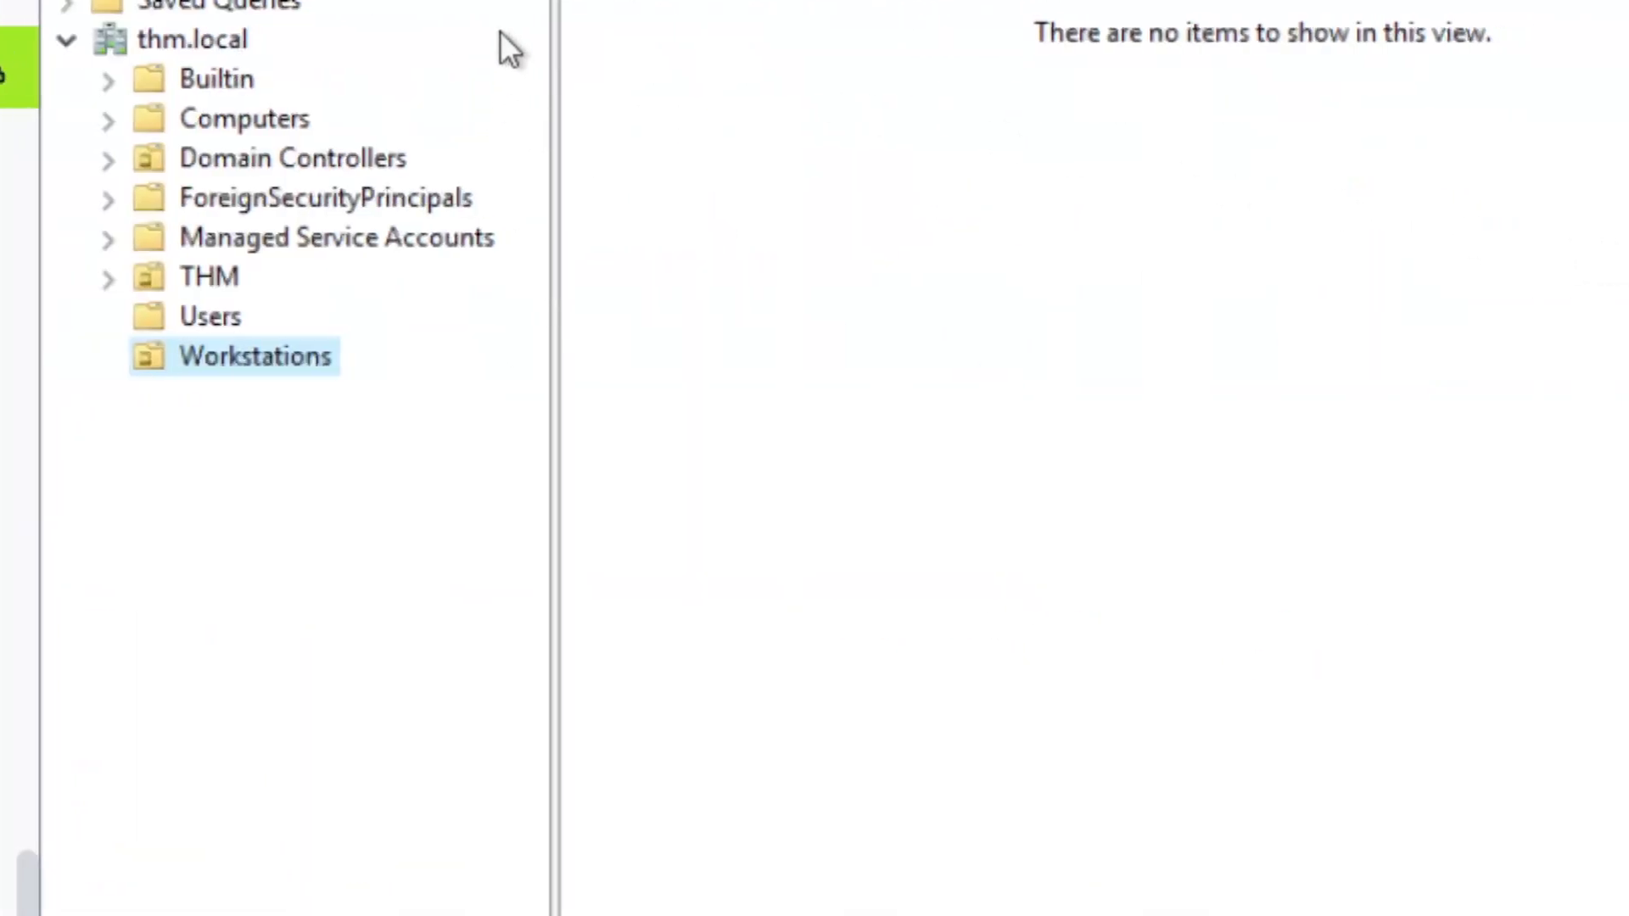
Create a Servers organizational unit under thm.local beside Workstations
click(161, 38)
right_click(178, 43)
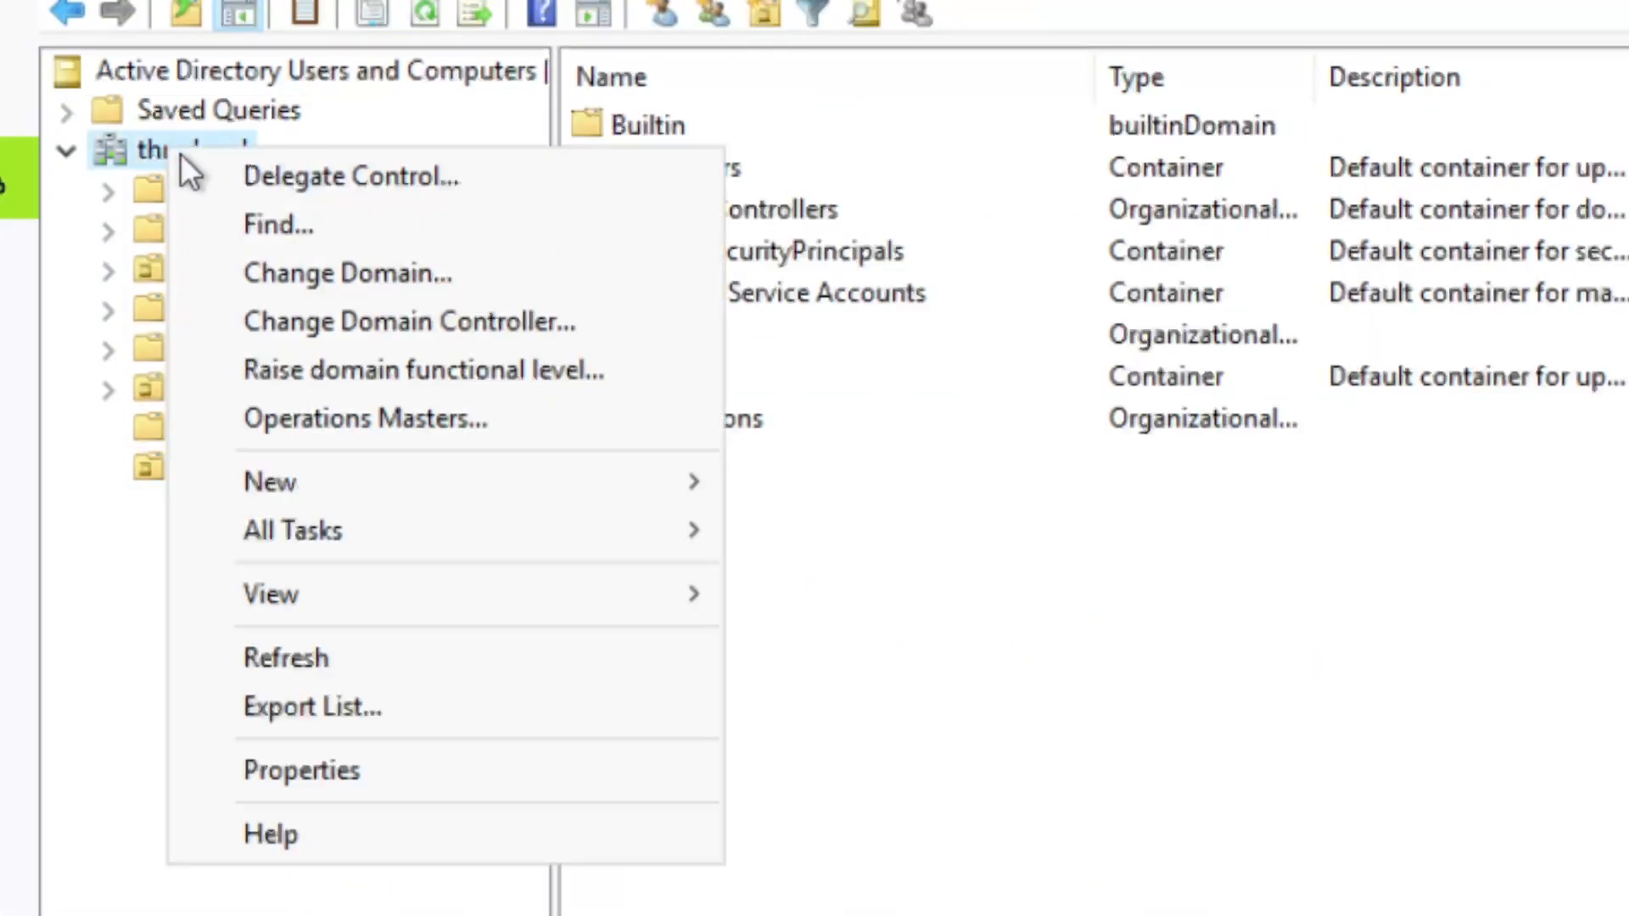
mouse_move(480, 469)
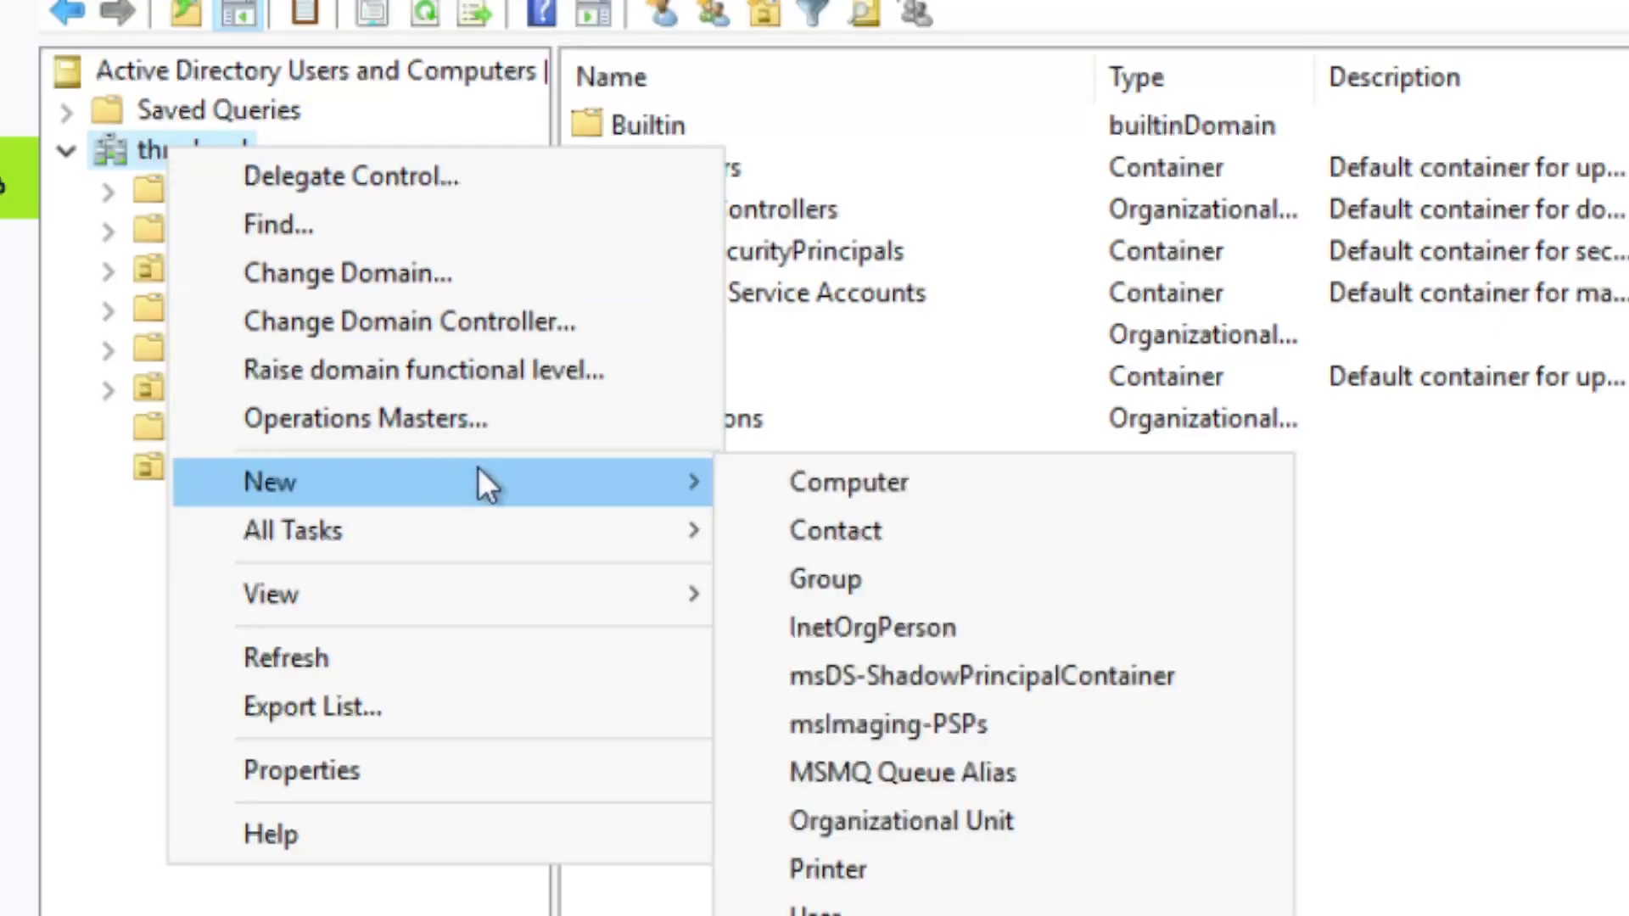
click(910, 819)
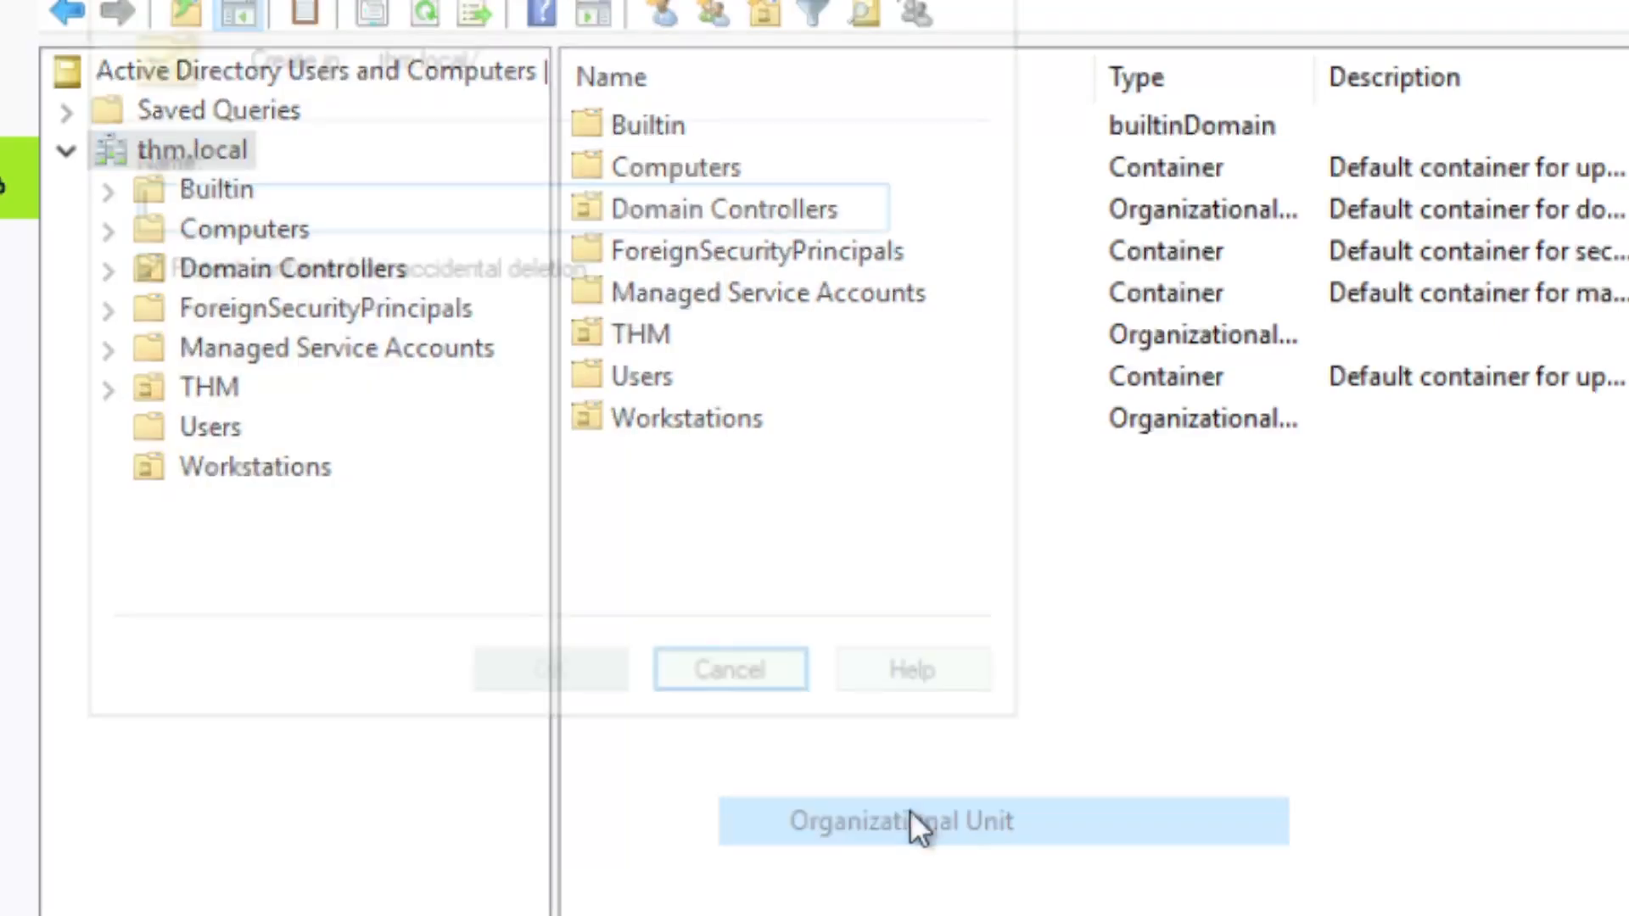
text(Servers)
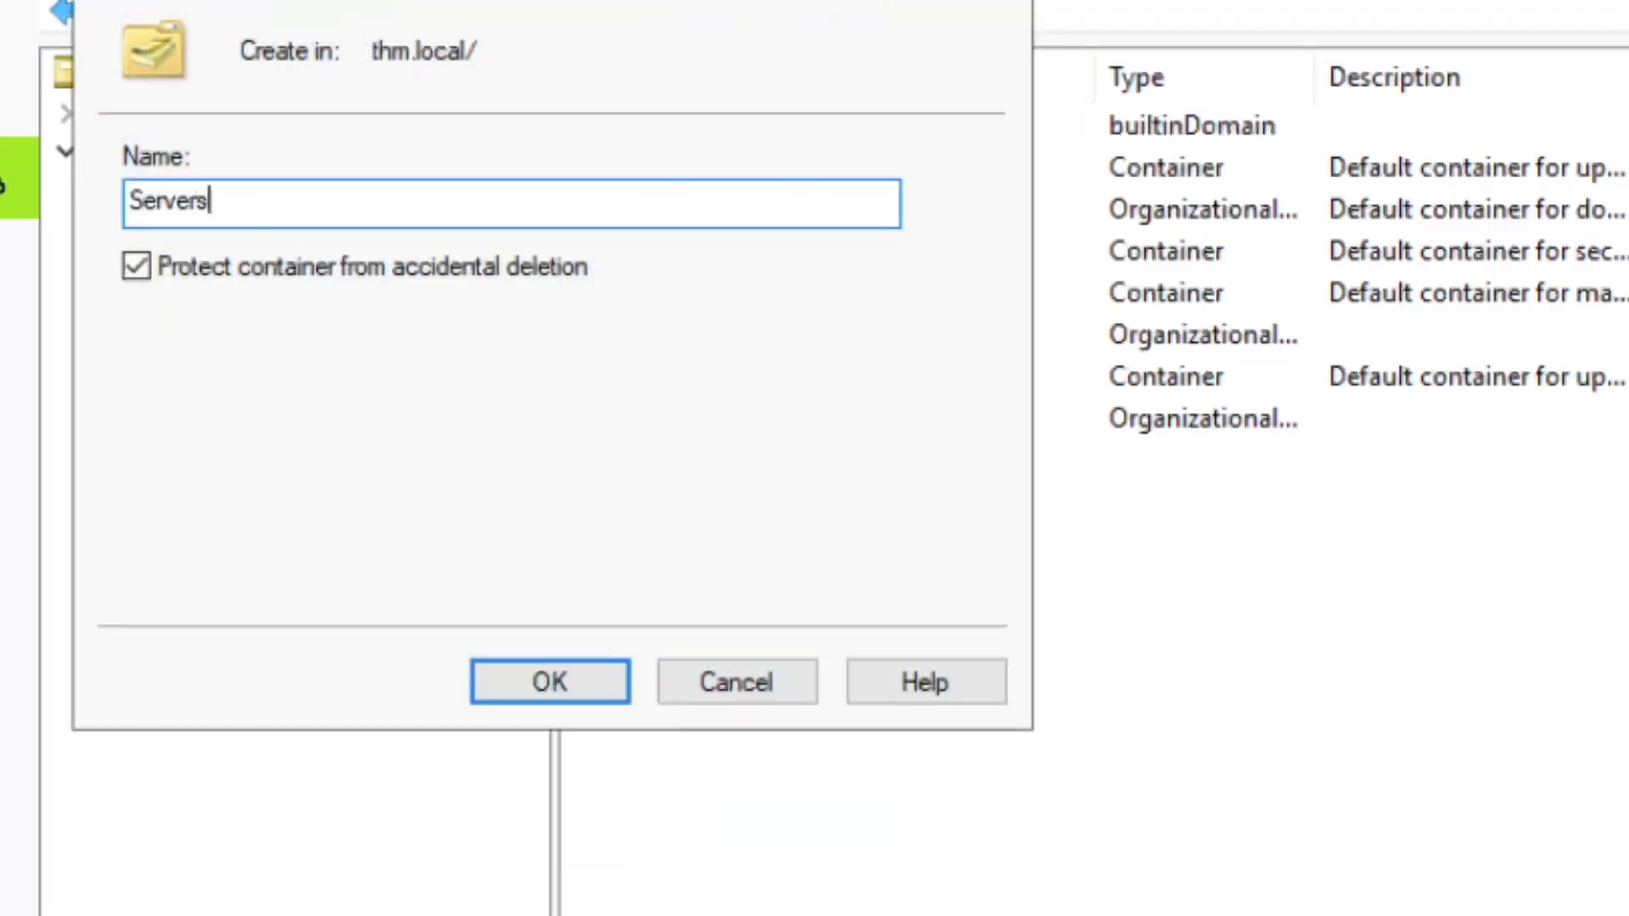
click(573, 691)
click(255, 513)
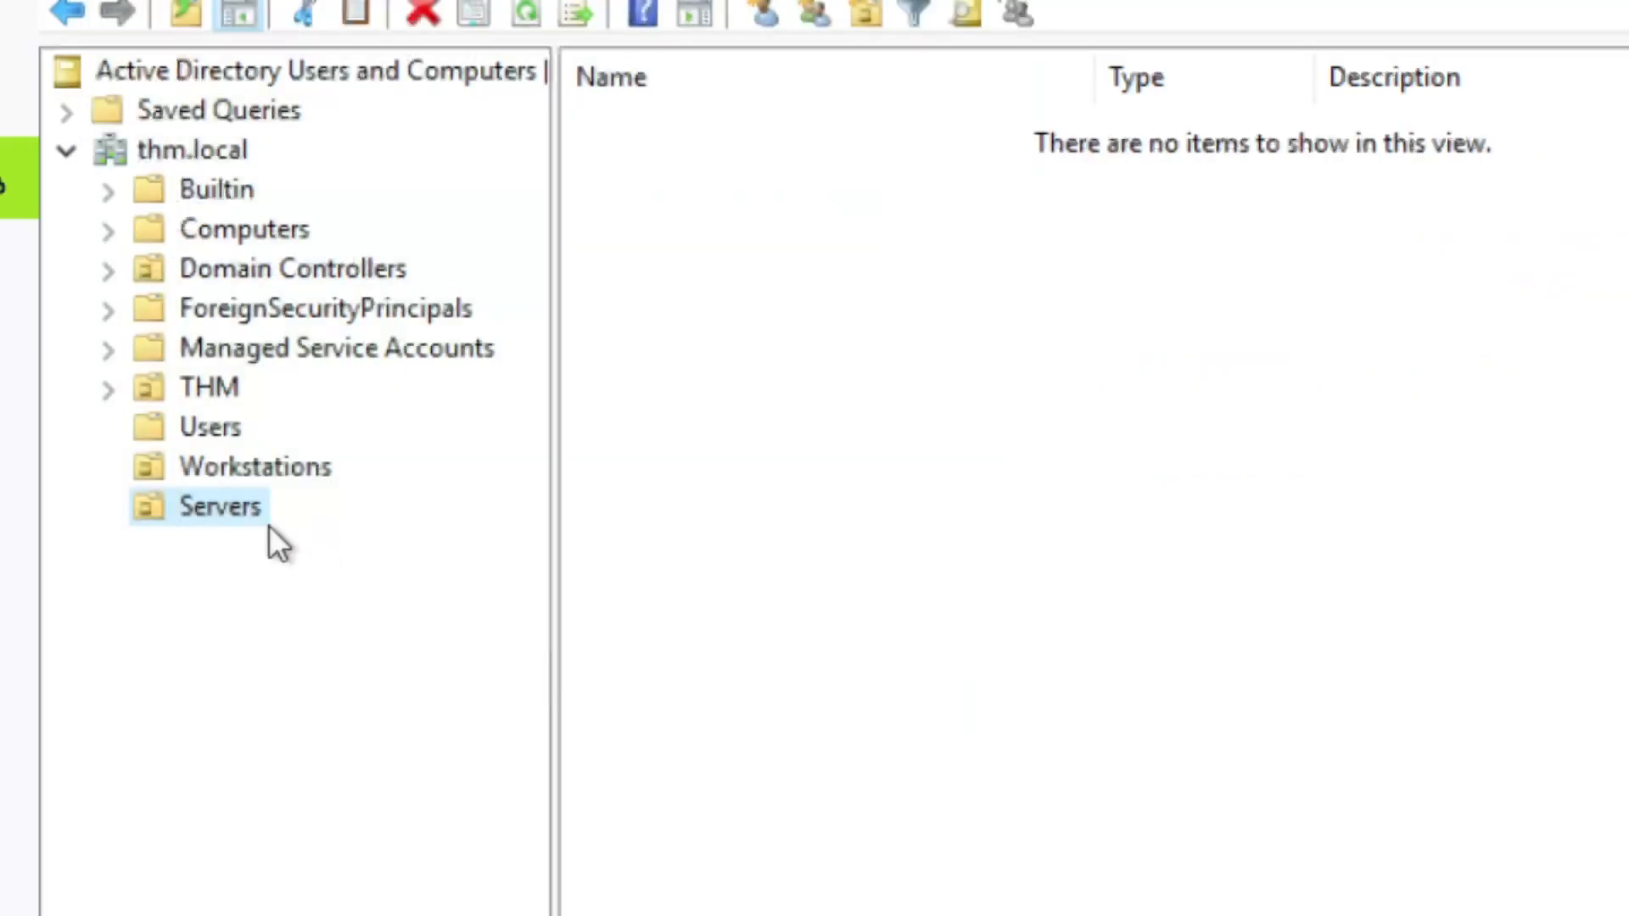
click(238, 468)
Try dragging the Workstations OU into Users; the move is denied
drag(219, 447, 221, 435)
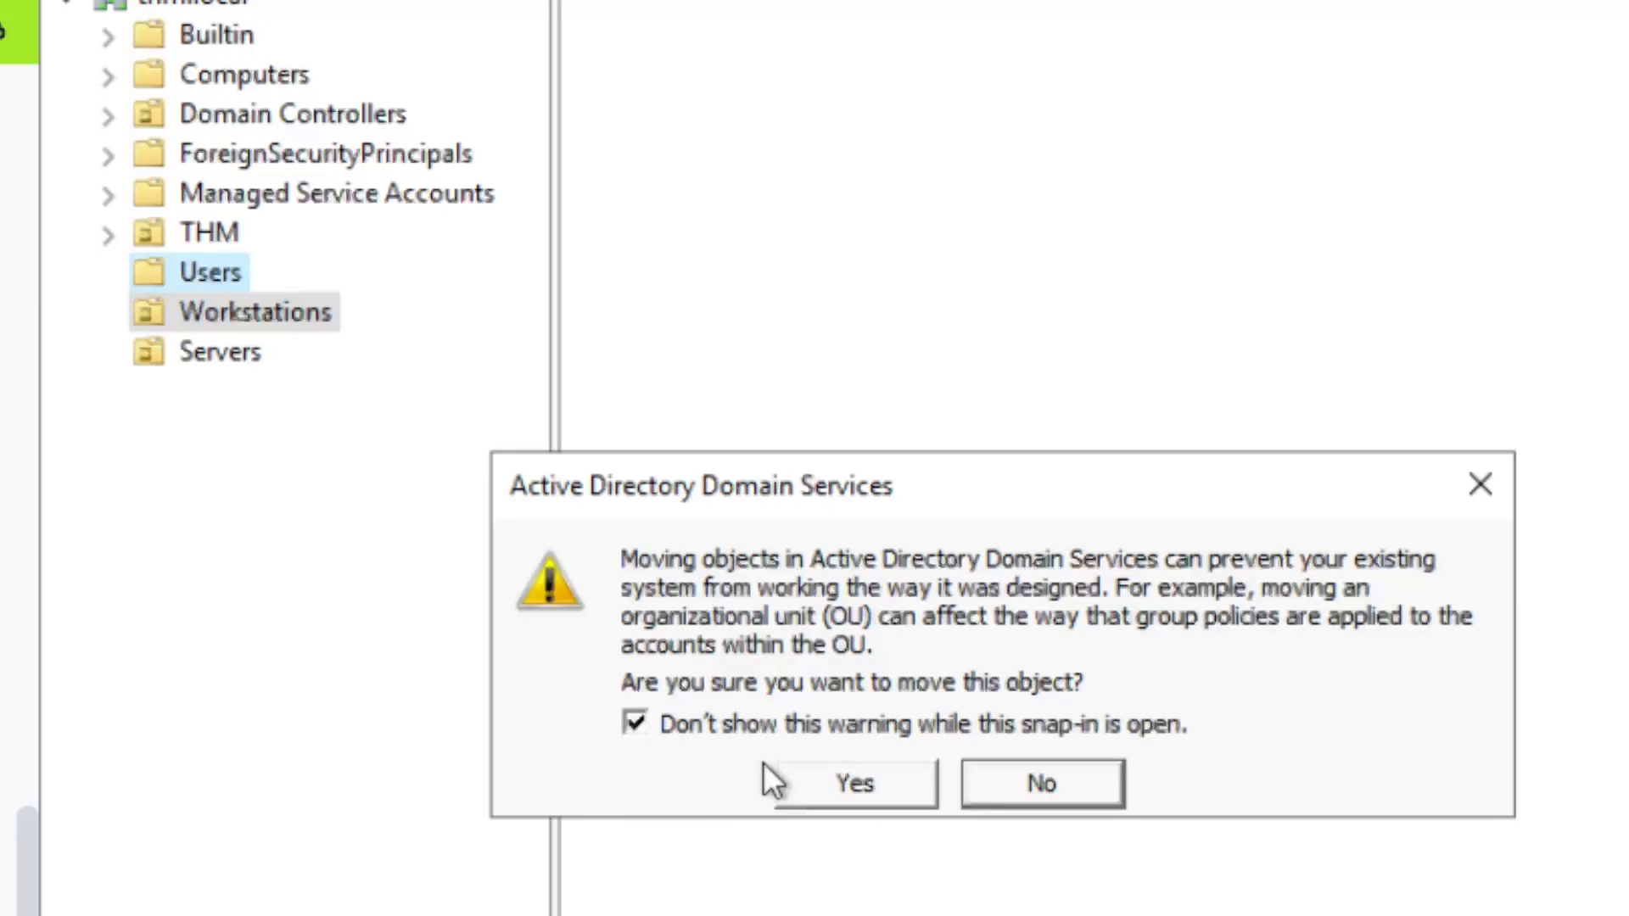
click(836, 776)
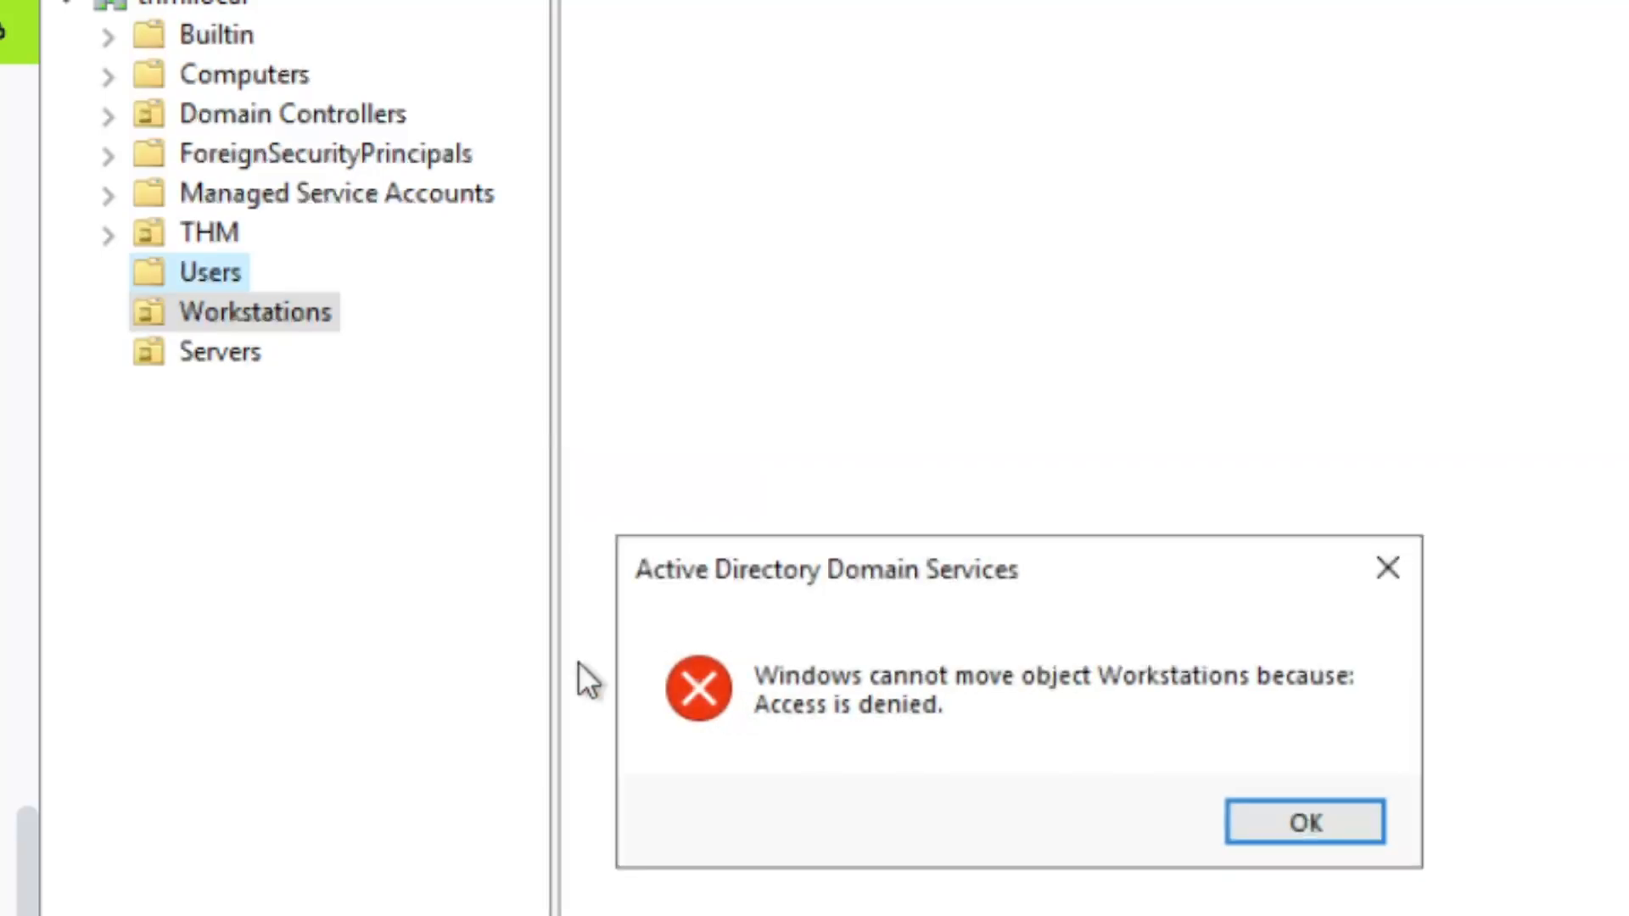
click(1300, 822)
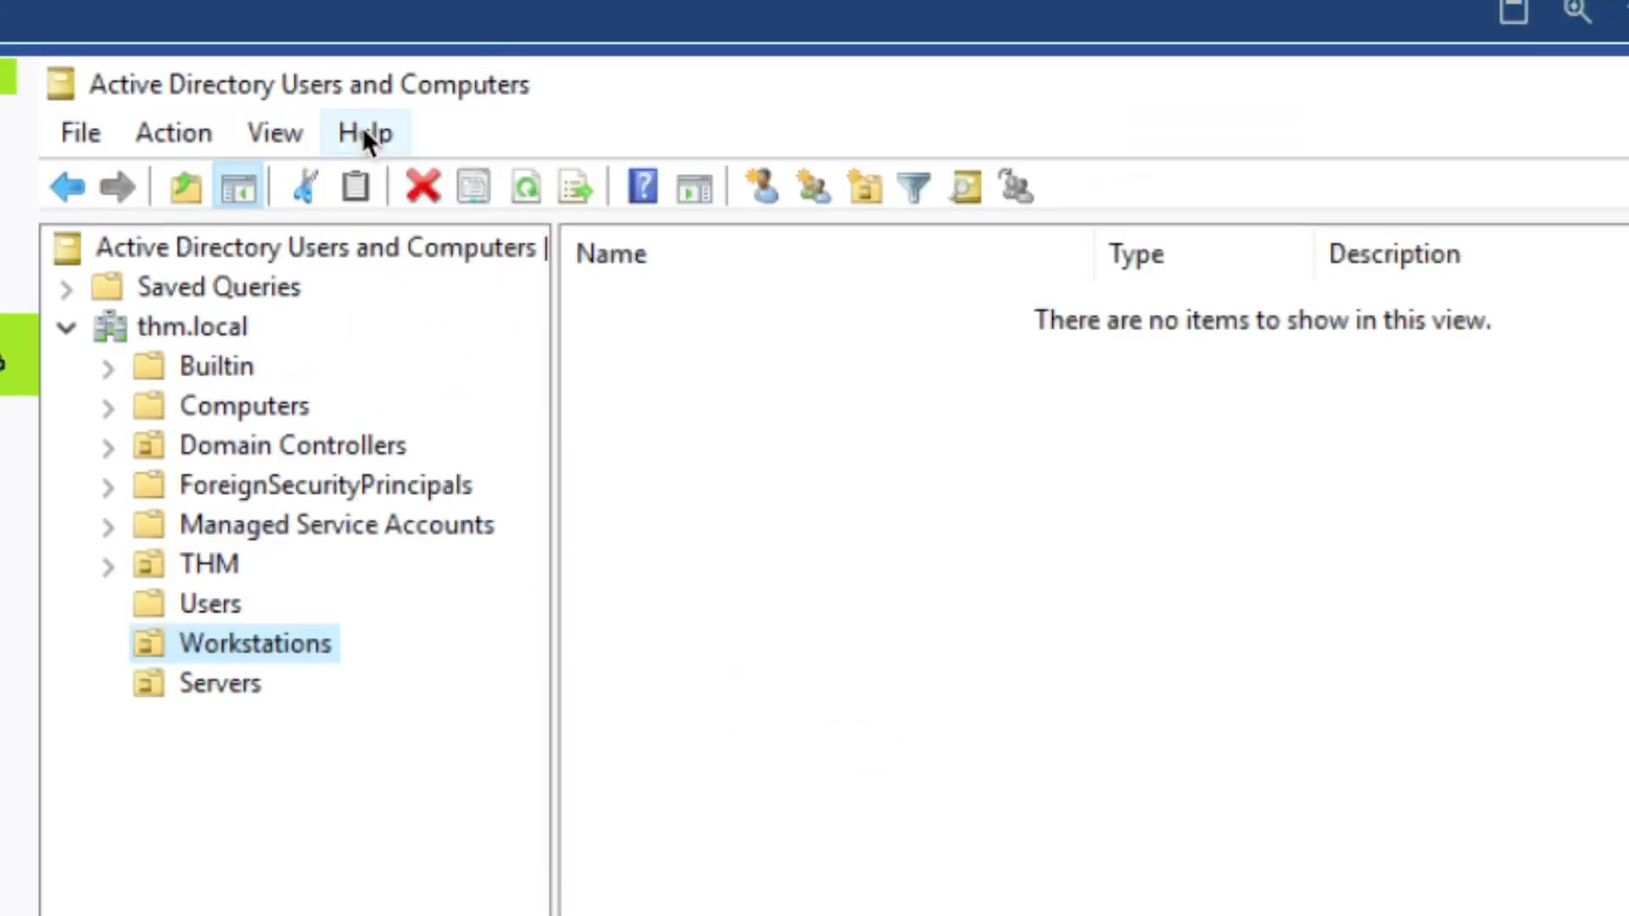
Enable Advanced Features to reveal System and NTDS Quotas, then retry the move, denied again
click(283, 132)
click(489, 509)
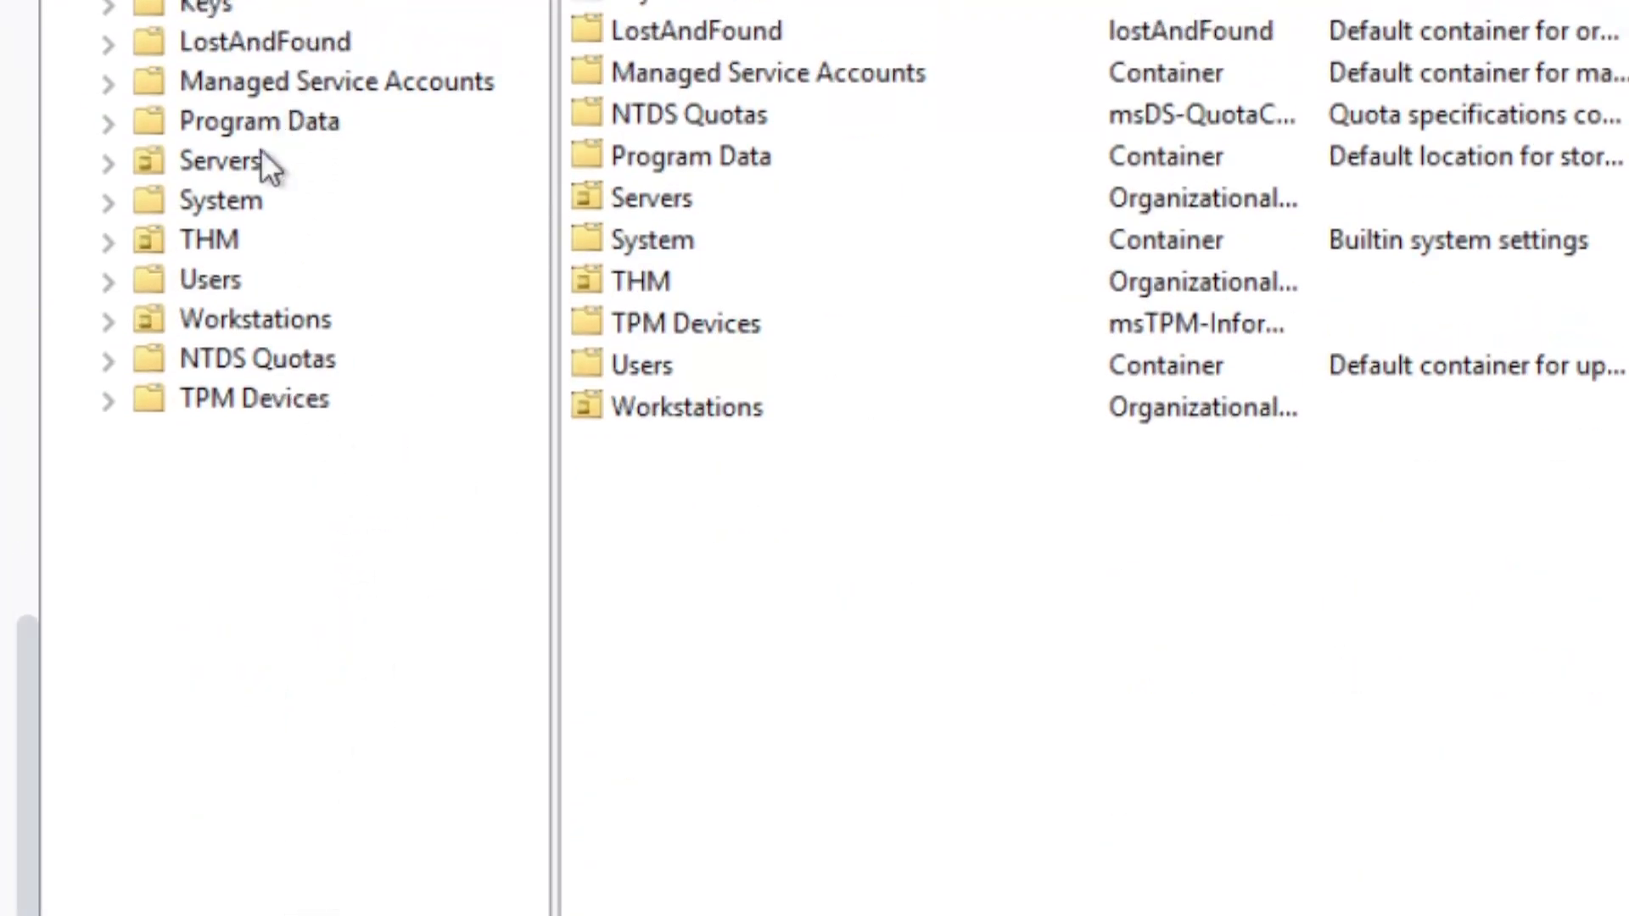
click(231, 245)
drag(229, 316, 217, 284)
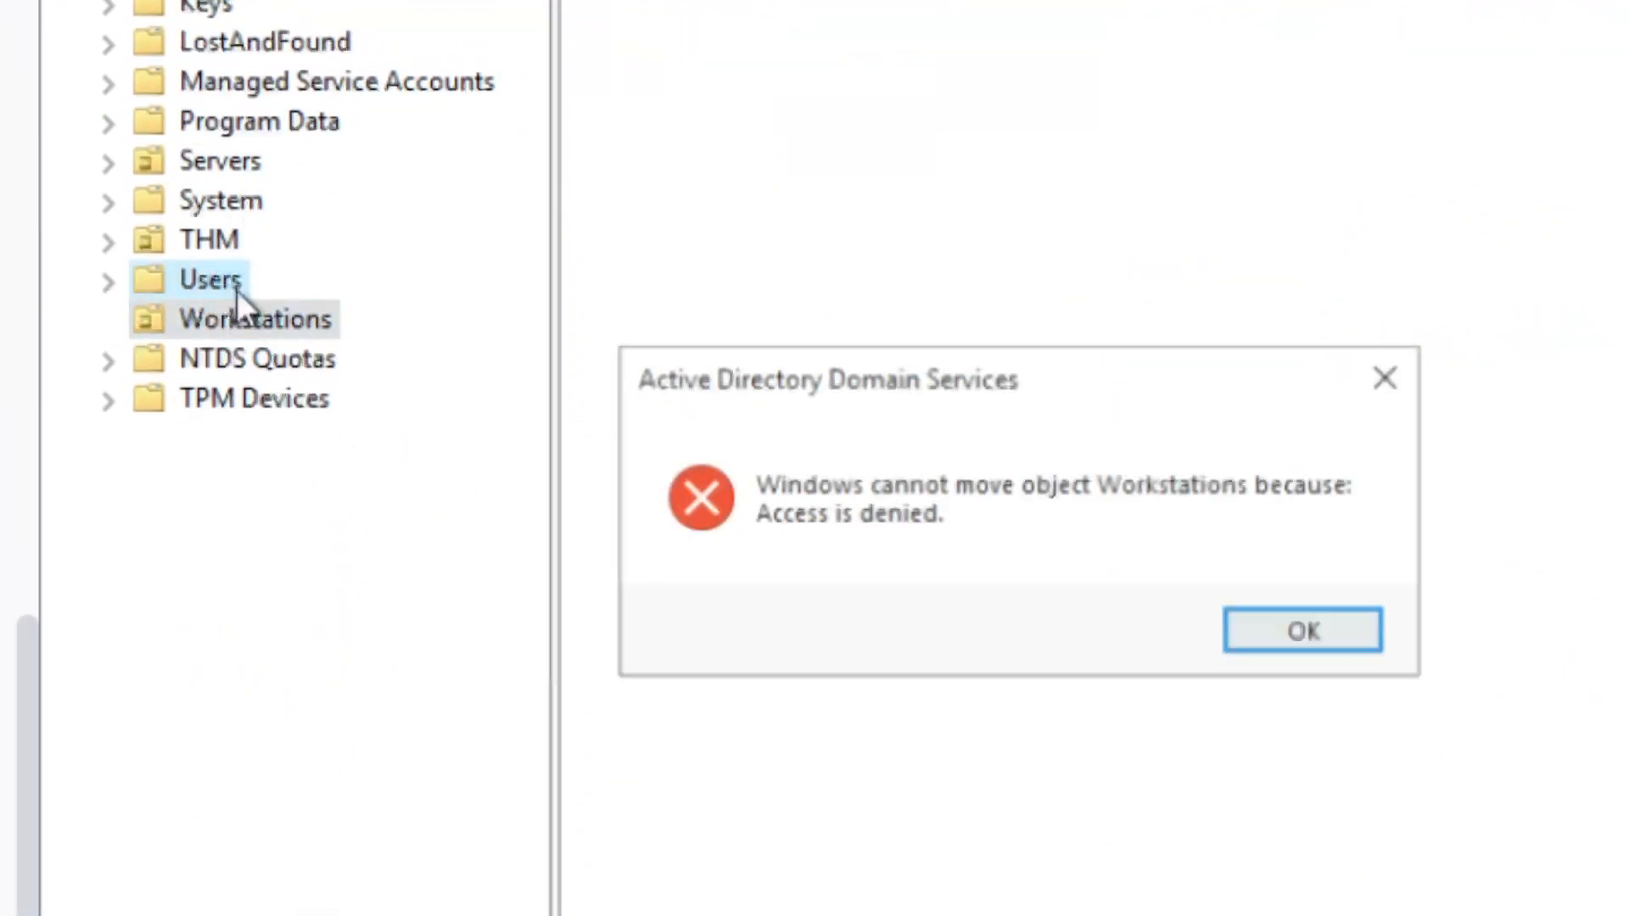
click(1321, 632)
right_click(271, 323)
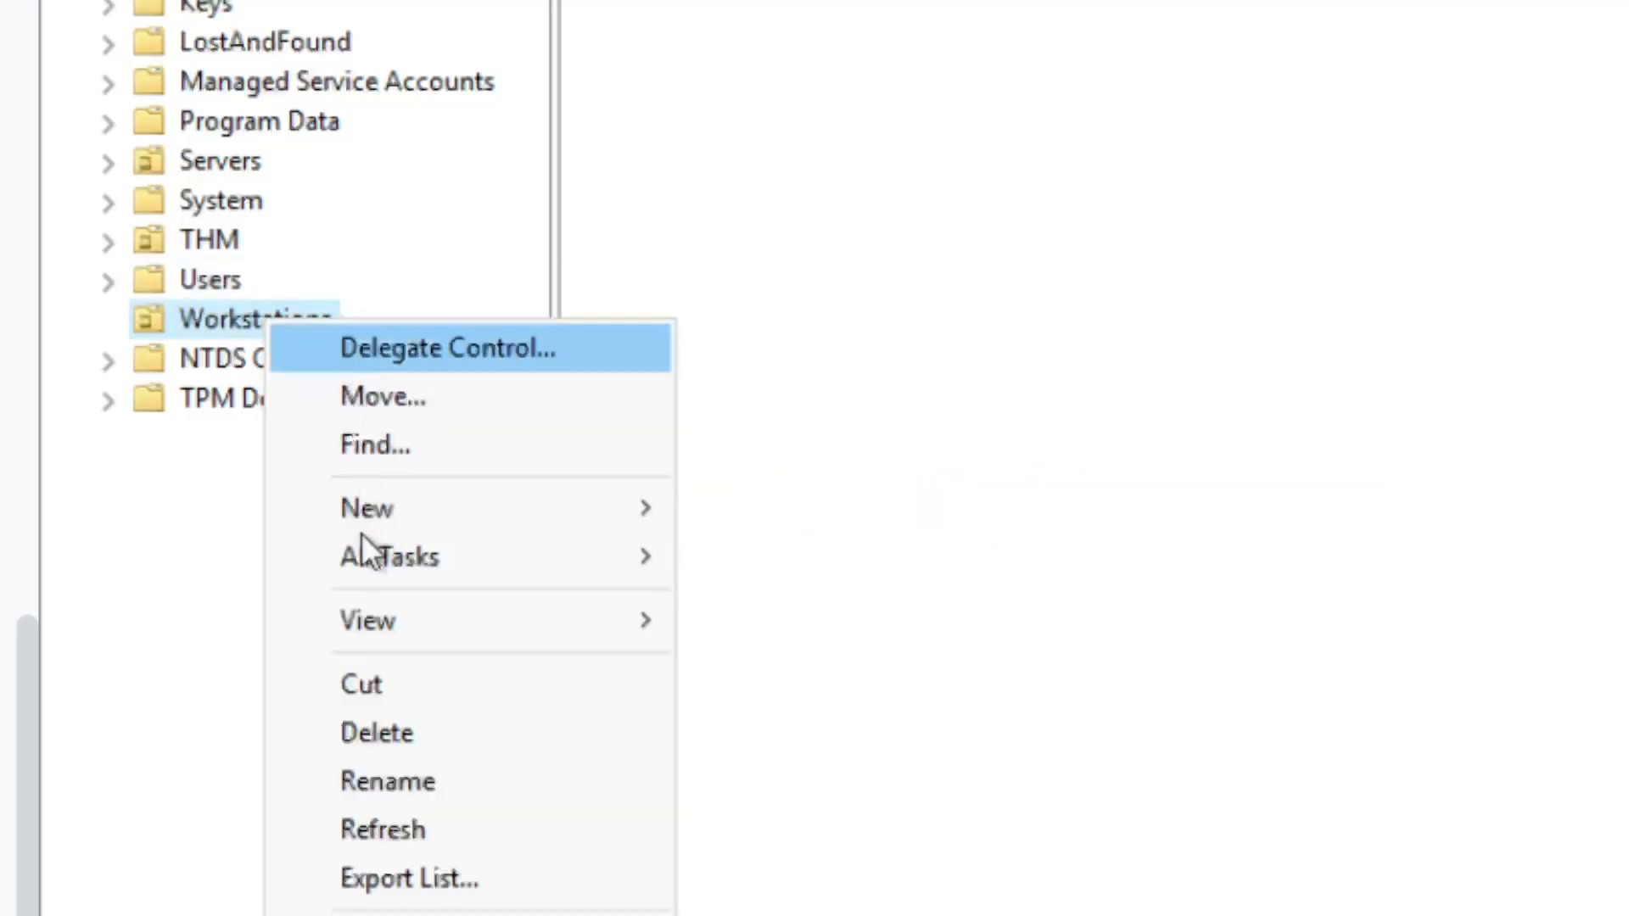
View the tutorial's example OU screenshot, then uncheck Advanced Features to hide system containers
mouse_move(435, 515)
click(424, 546)
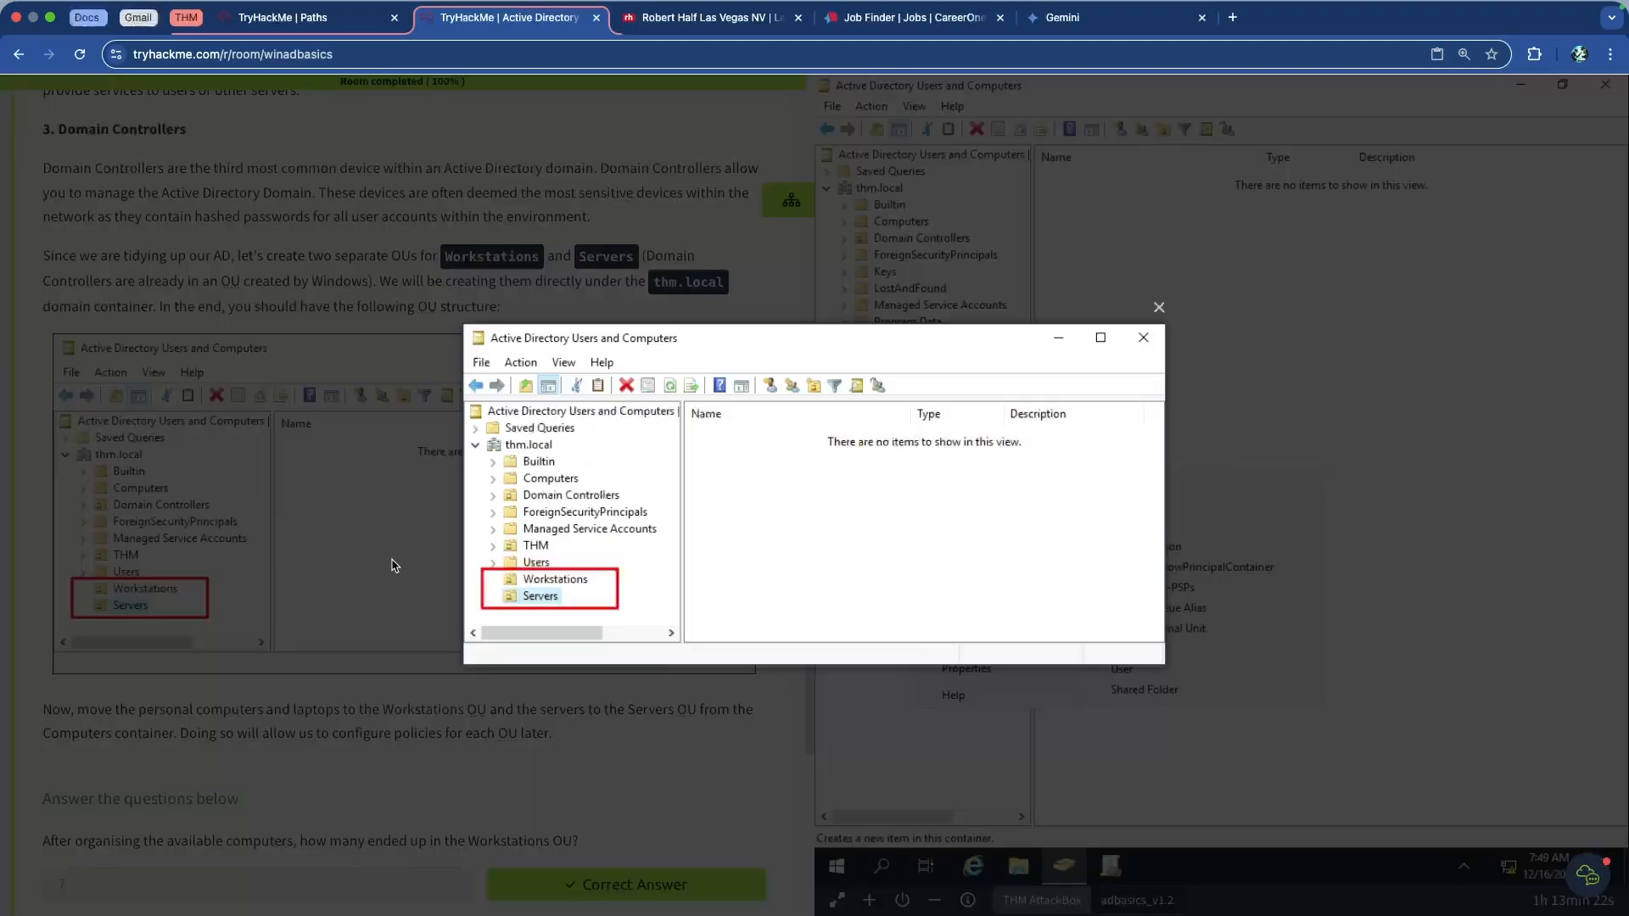
click(330, 658)
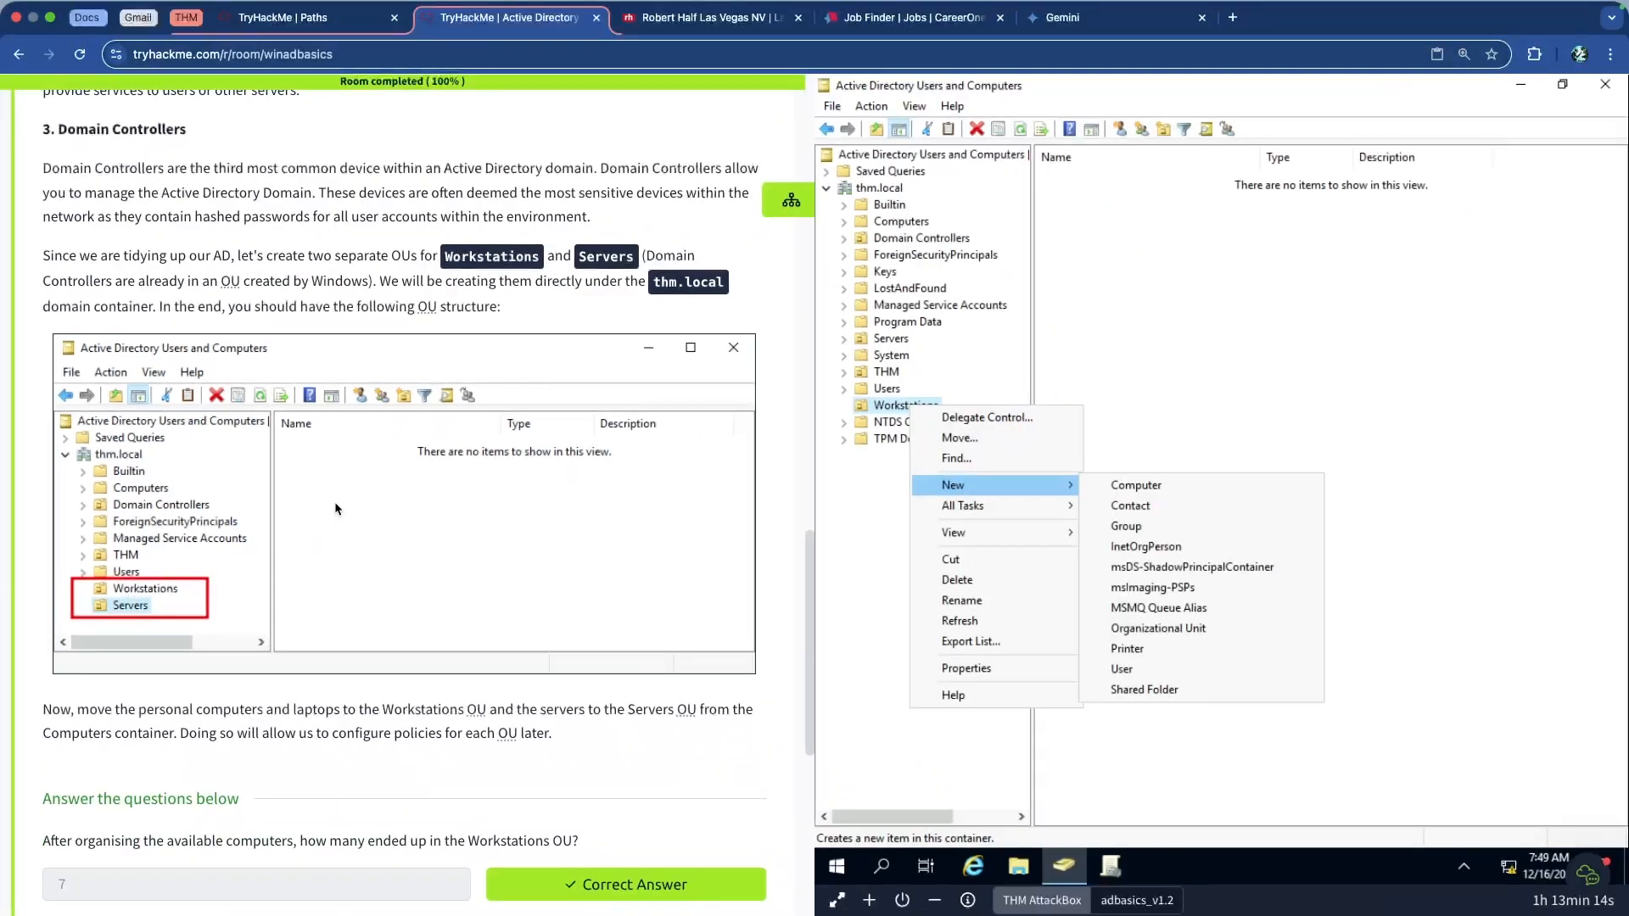
click(885, 516)
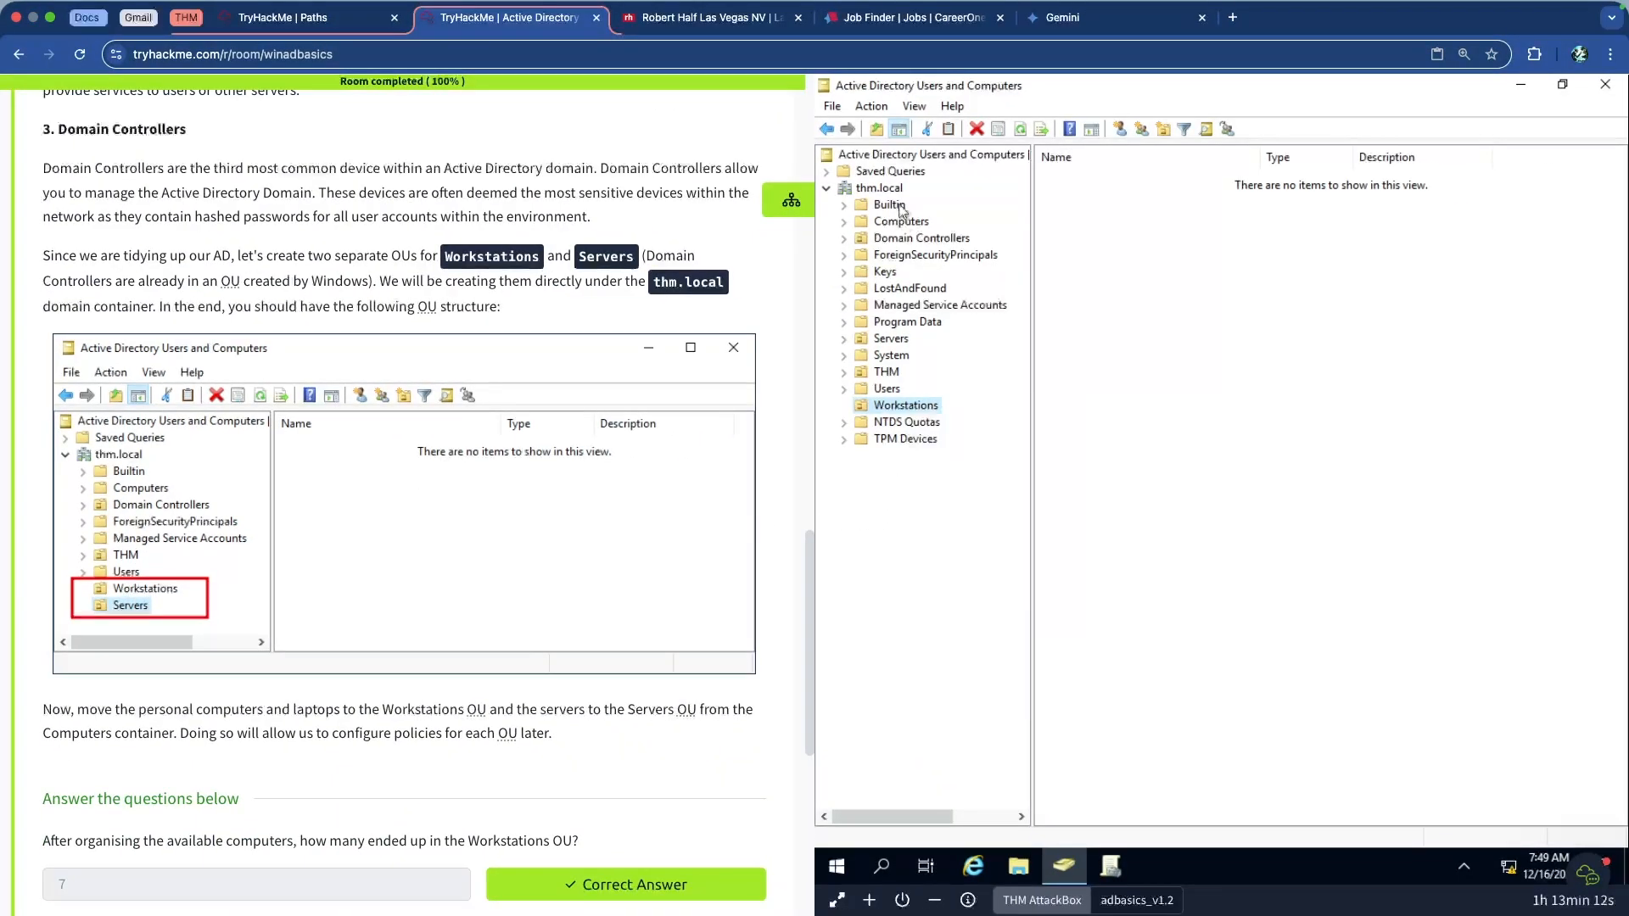
click(914, 108)
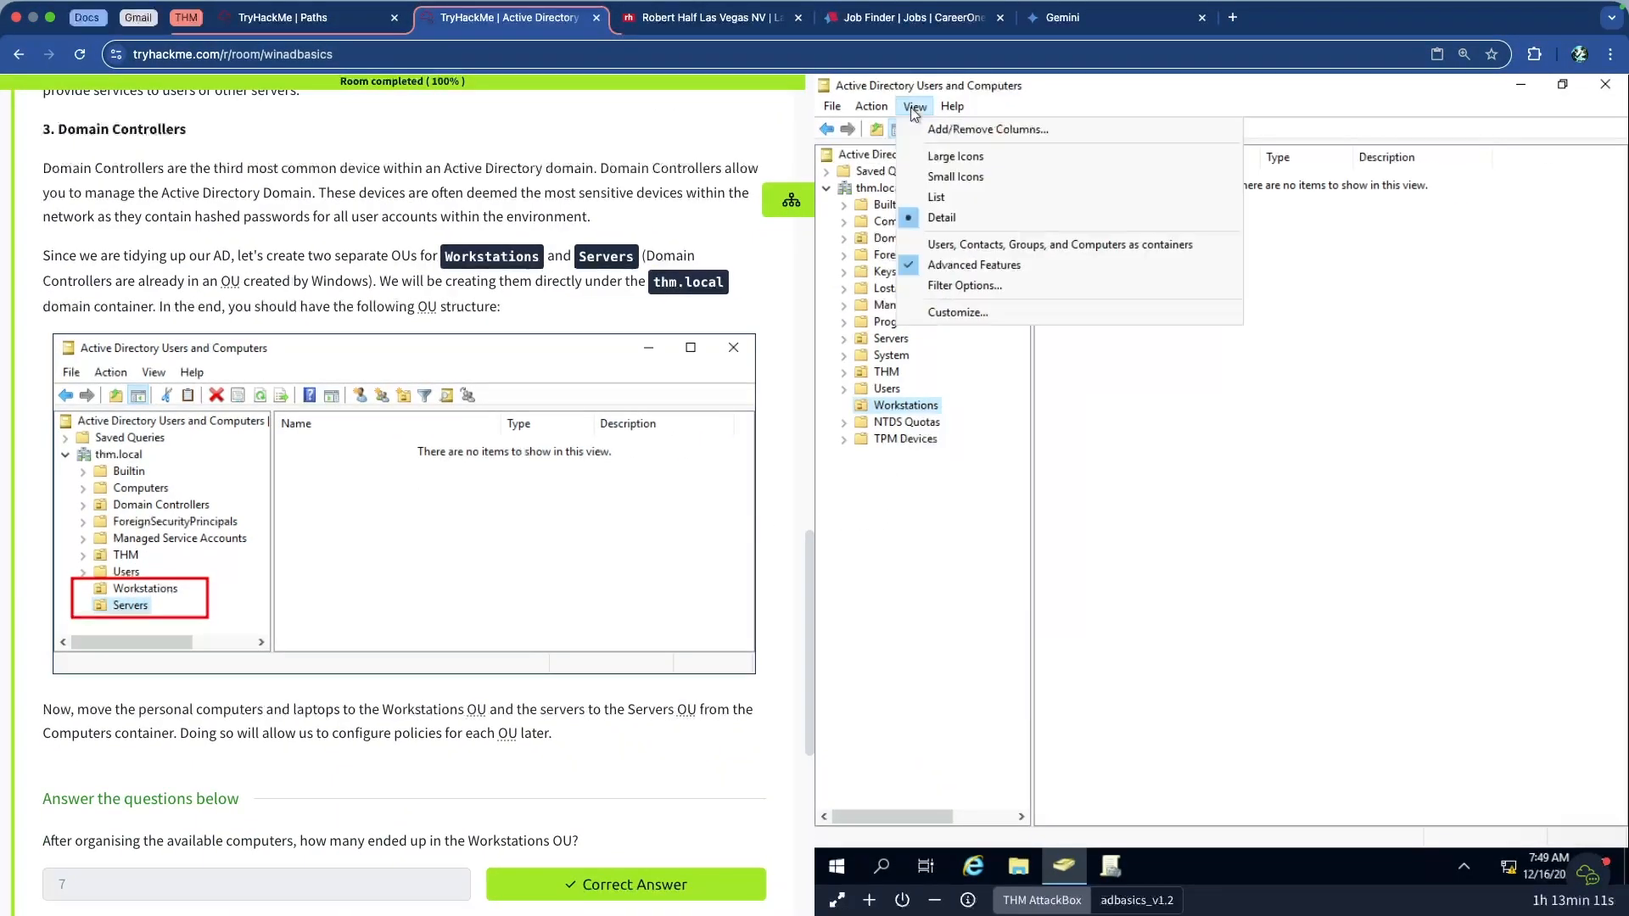
click(976, 267)
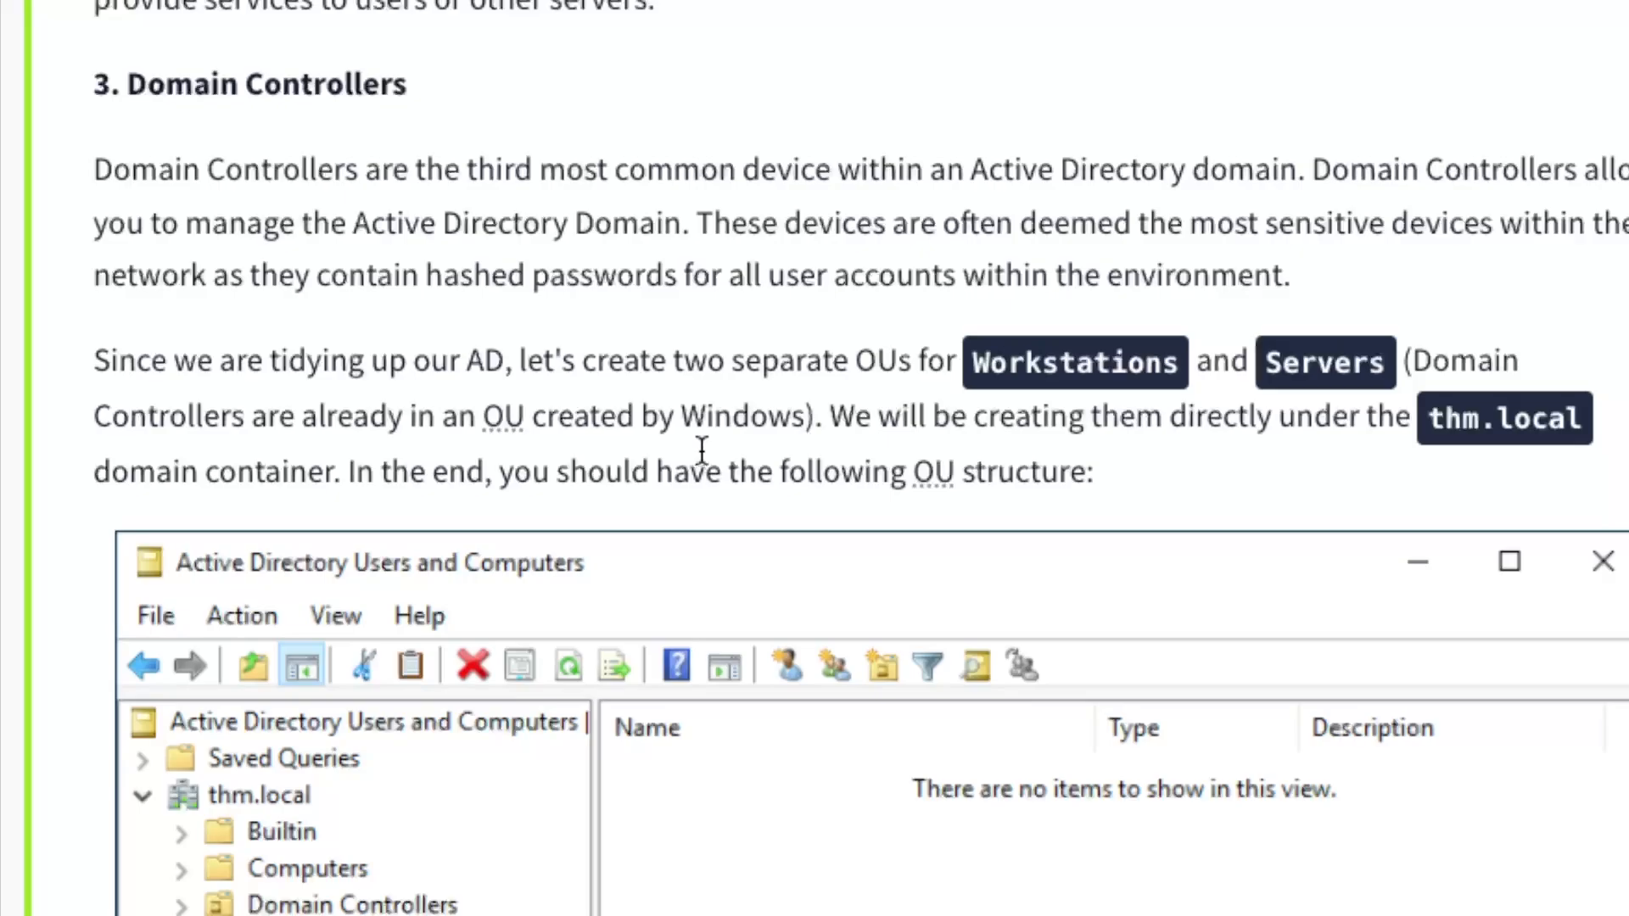
Read the instruction to move computers into Workstations and Servers, then list the Computers container's ten machines
drag(826, 416, 1112, 477)
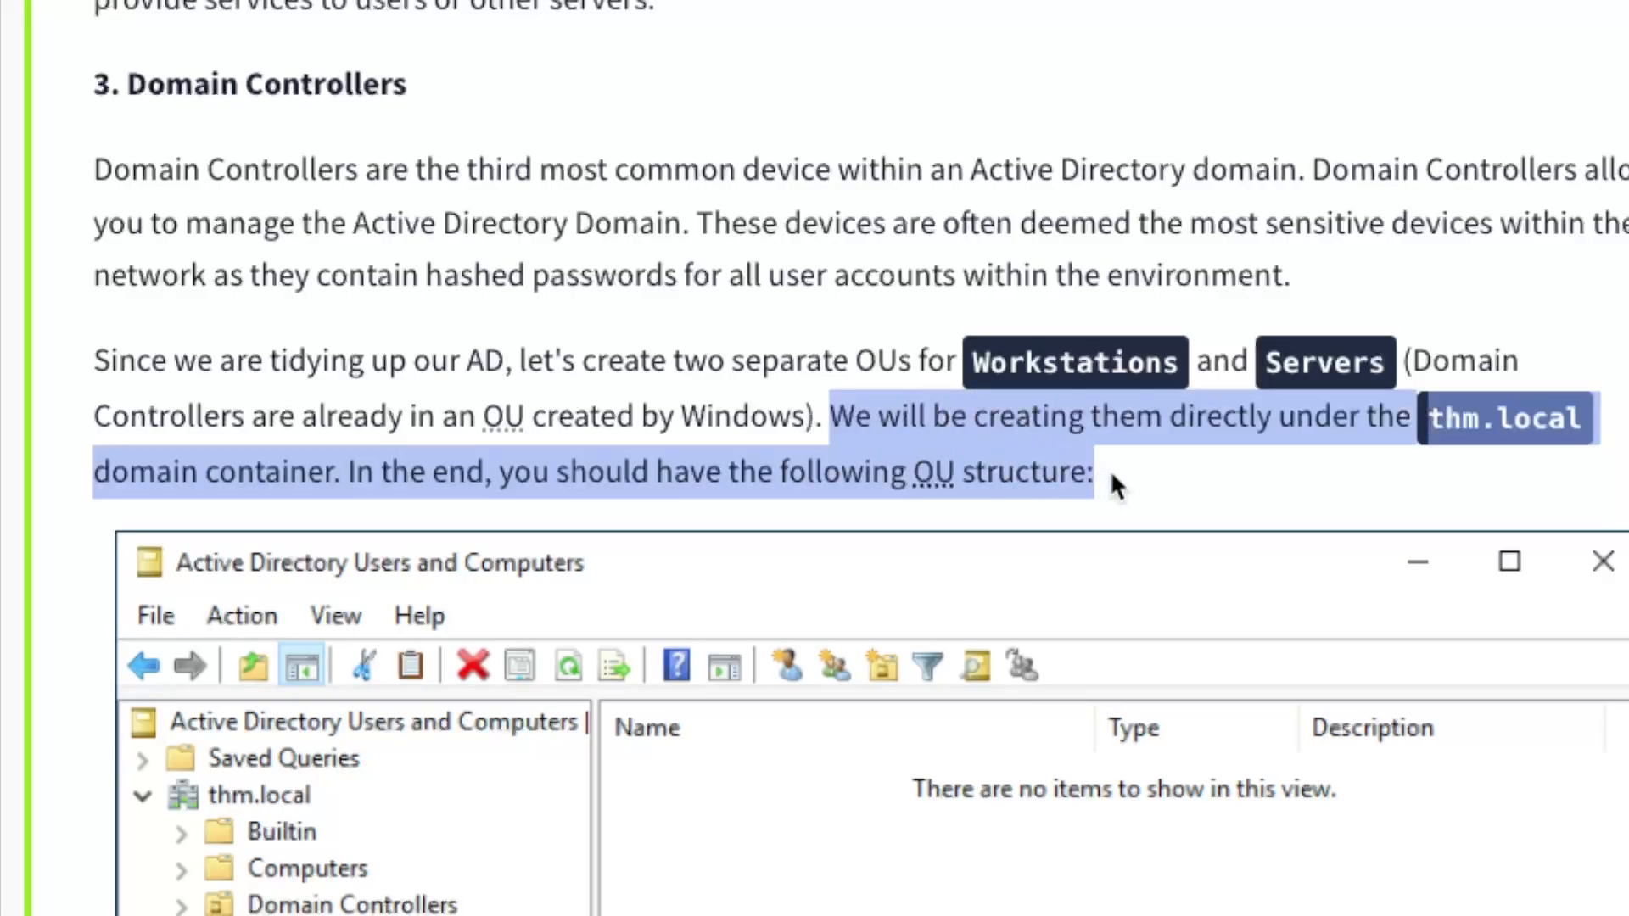
click(1234, 434)
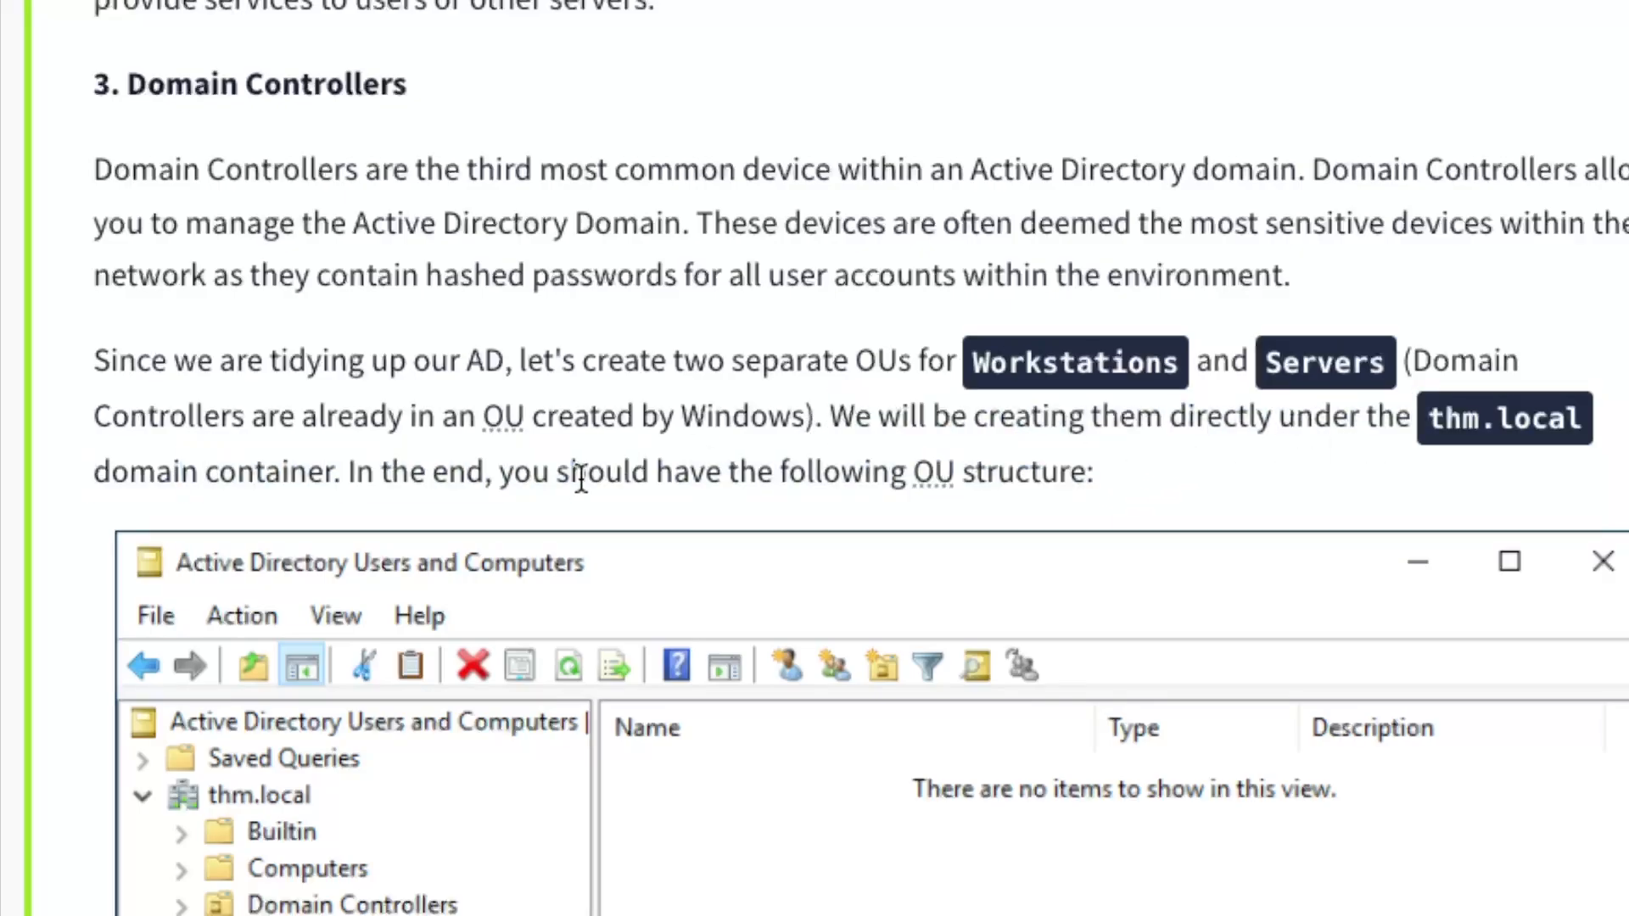
scroll(649, 461, down, 9)
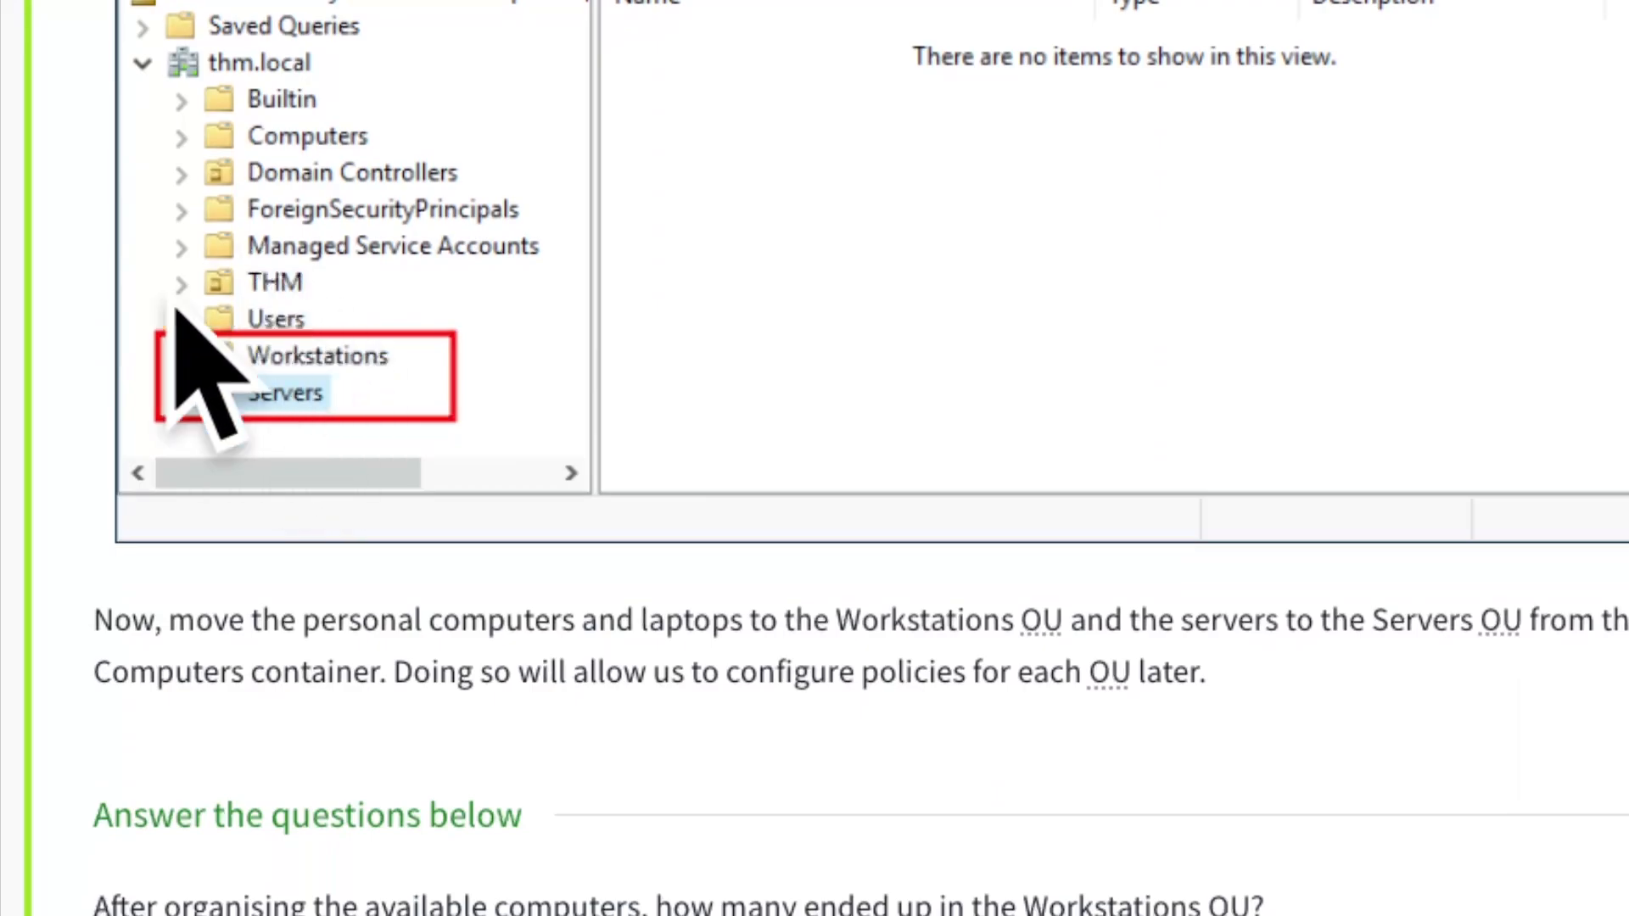
scroll(280, 445, down, 5)
drag(211, 175, 724, 186)
click(724, 193)
drag(1118, 181, 781, 178)
click(1580, 212)
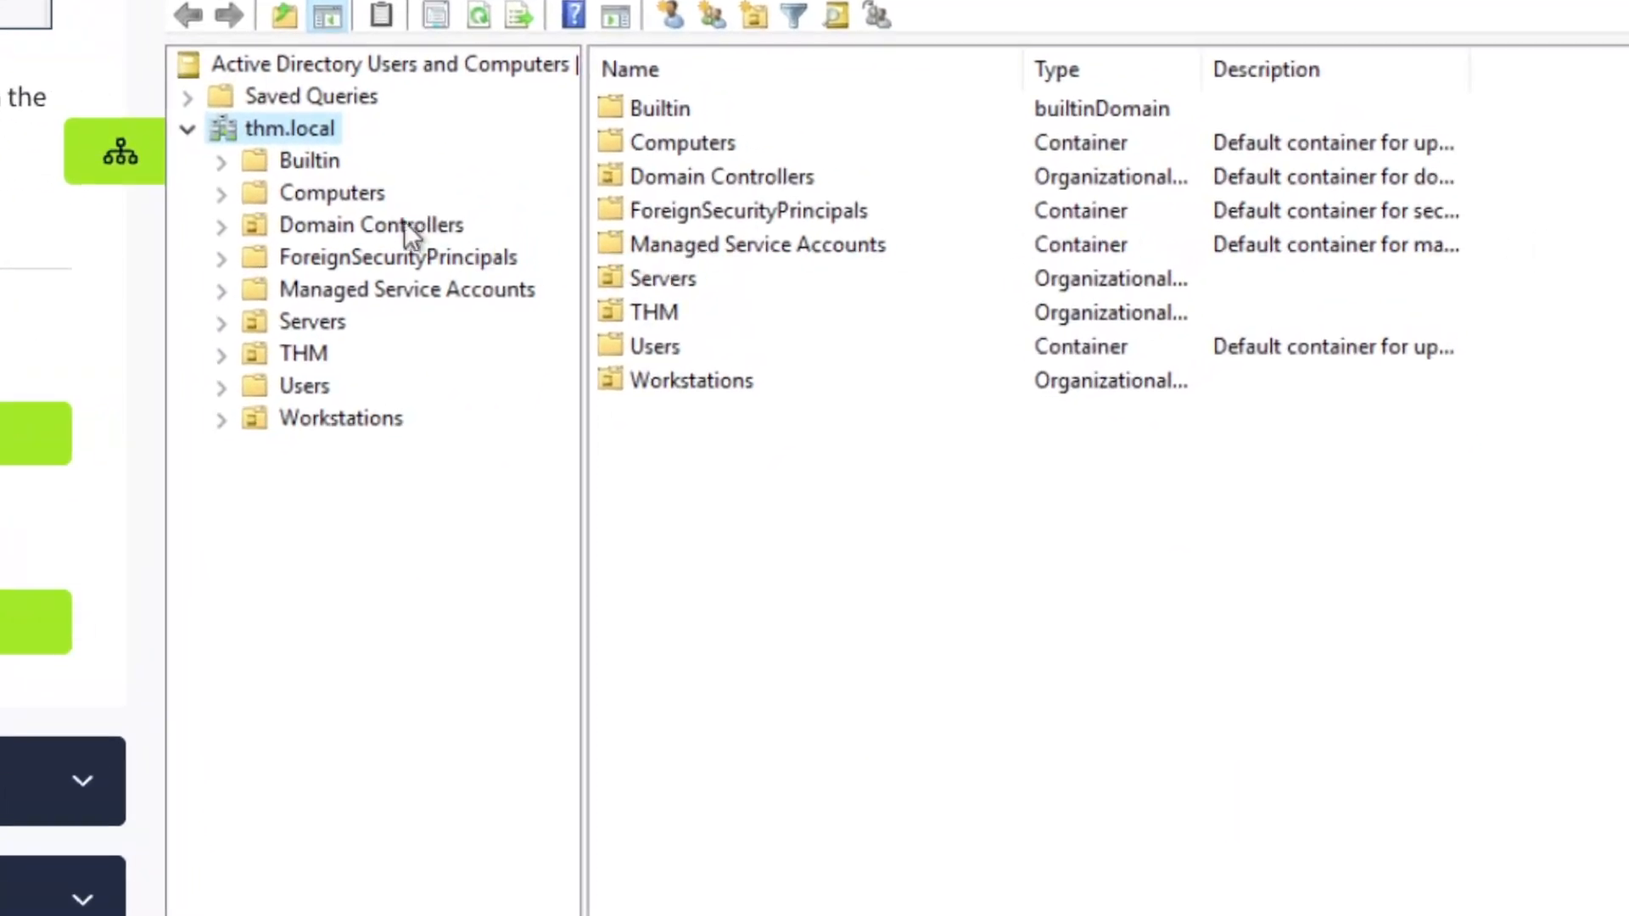
click(317, 192)
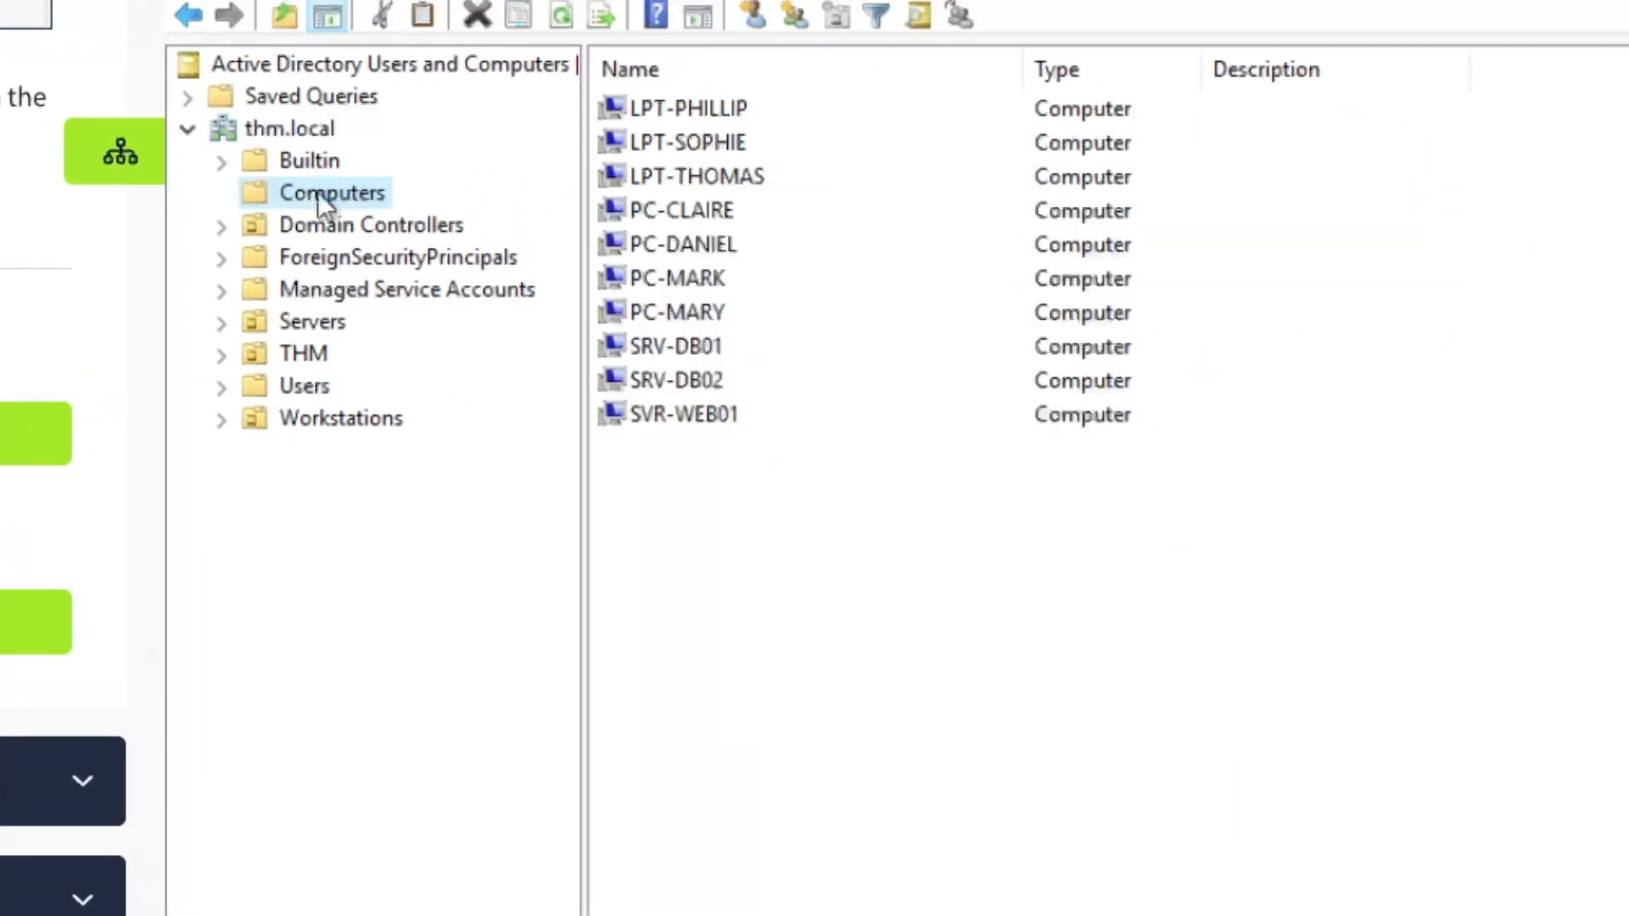
Move the seven laptops and PCs, LPT-PHILLIP through PC-MARY, into the Workstations OU
click(720, 114)
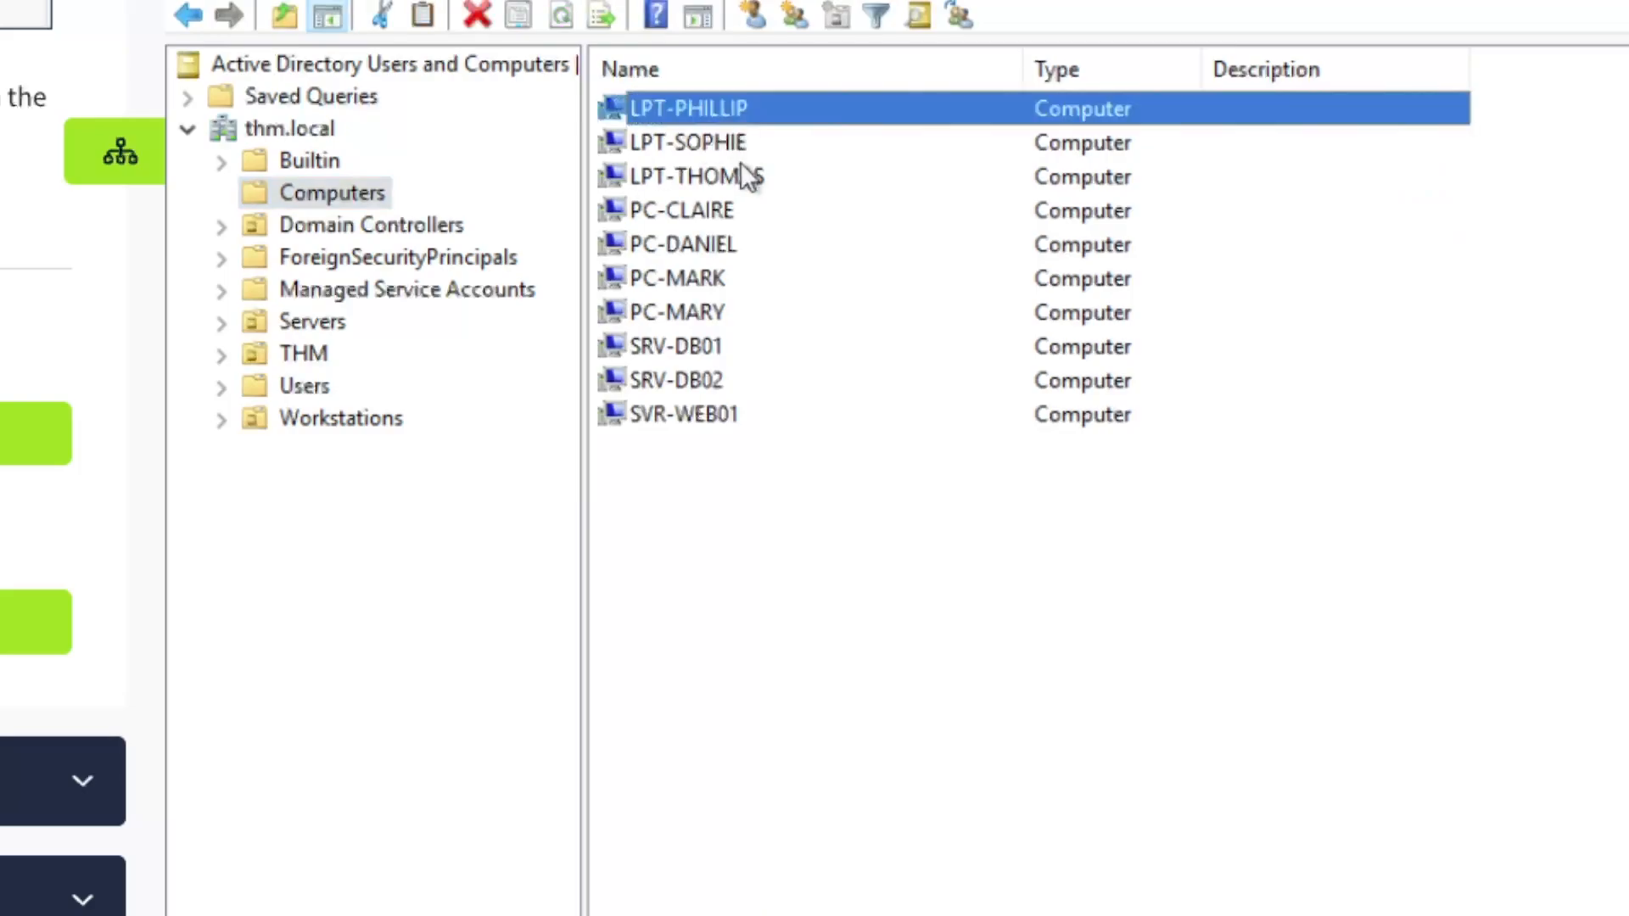
shift+click(747, 312)
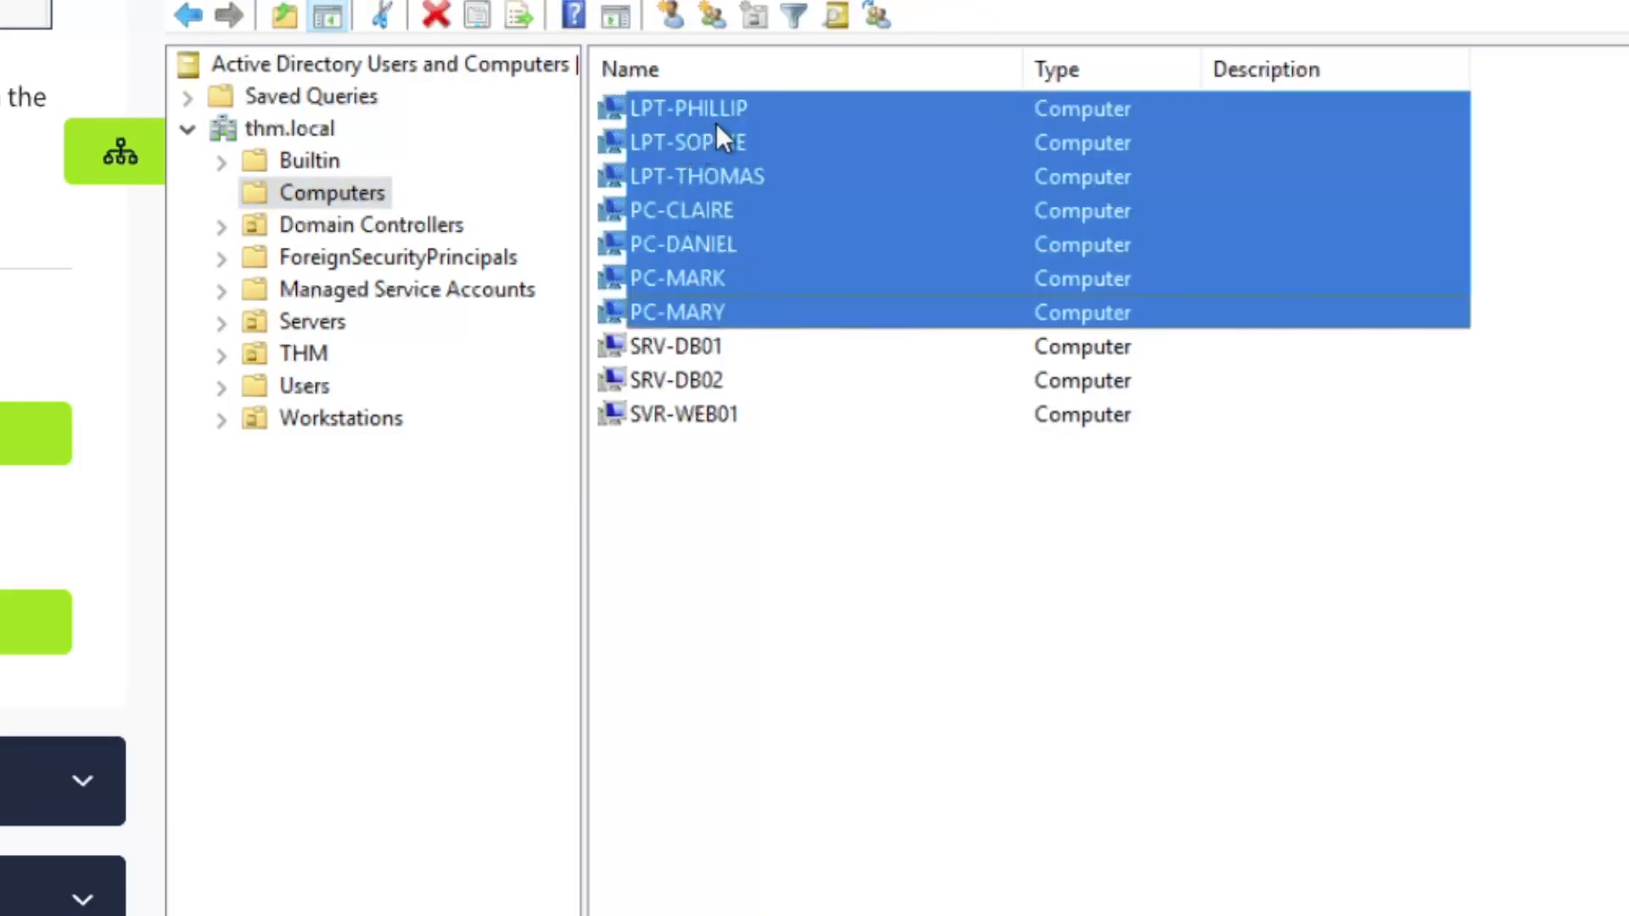
click(793, 106)
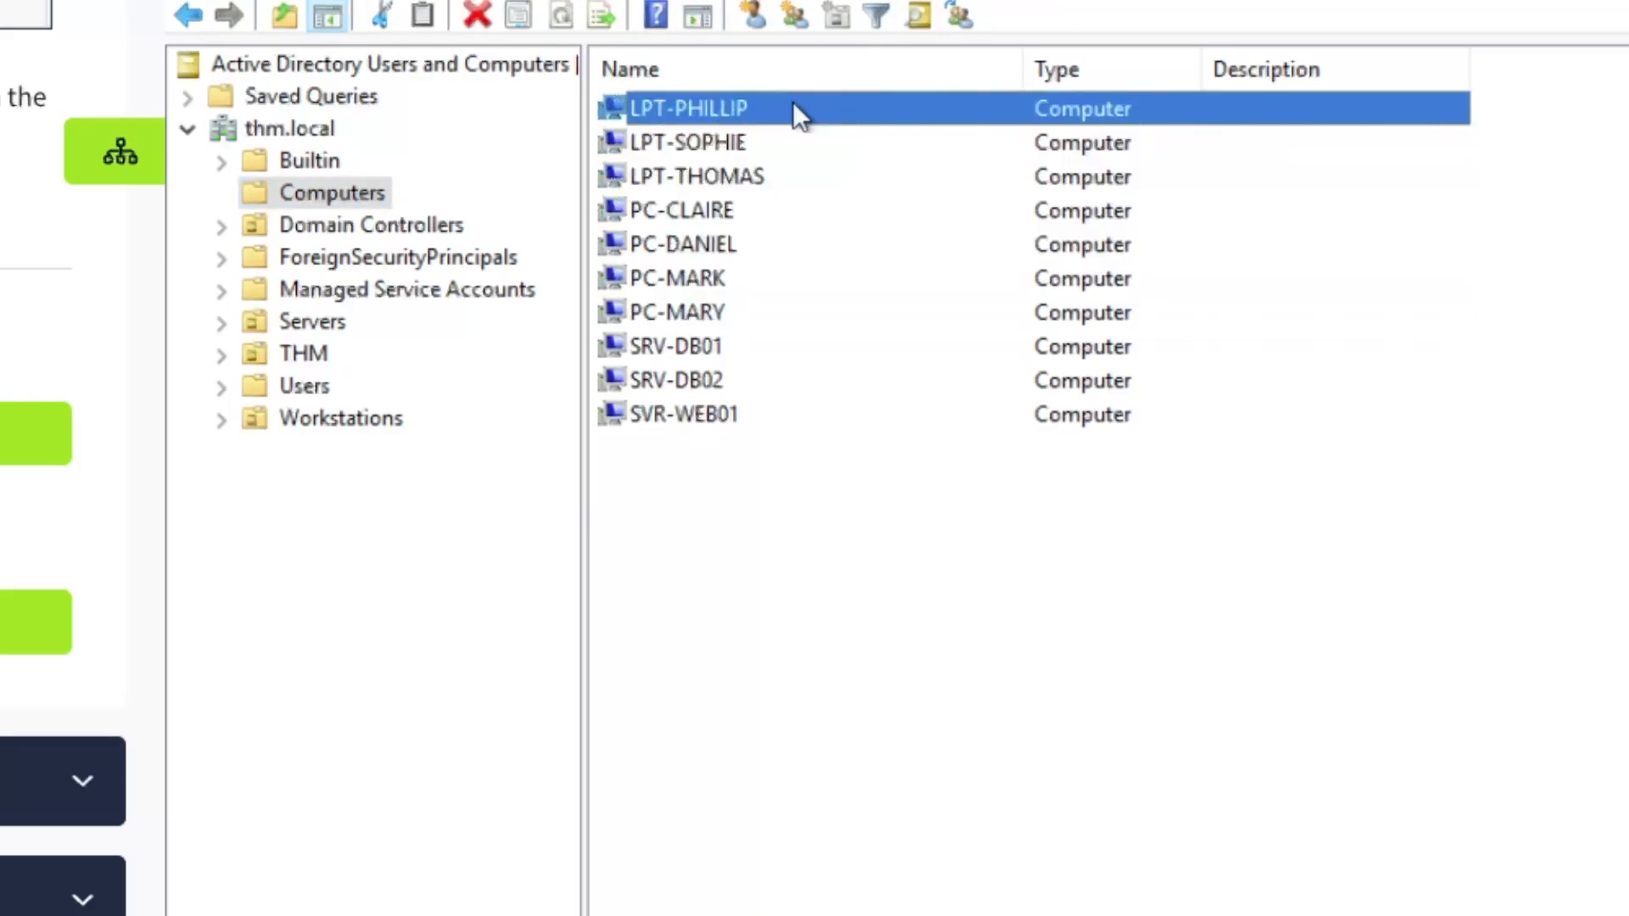
shift+click(726, 314)
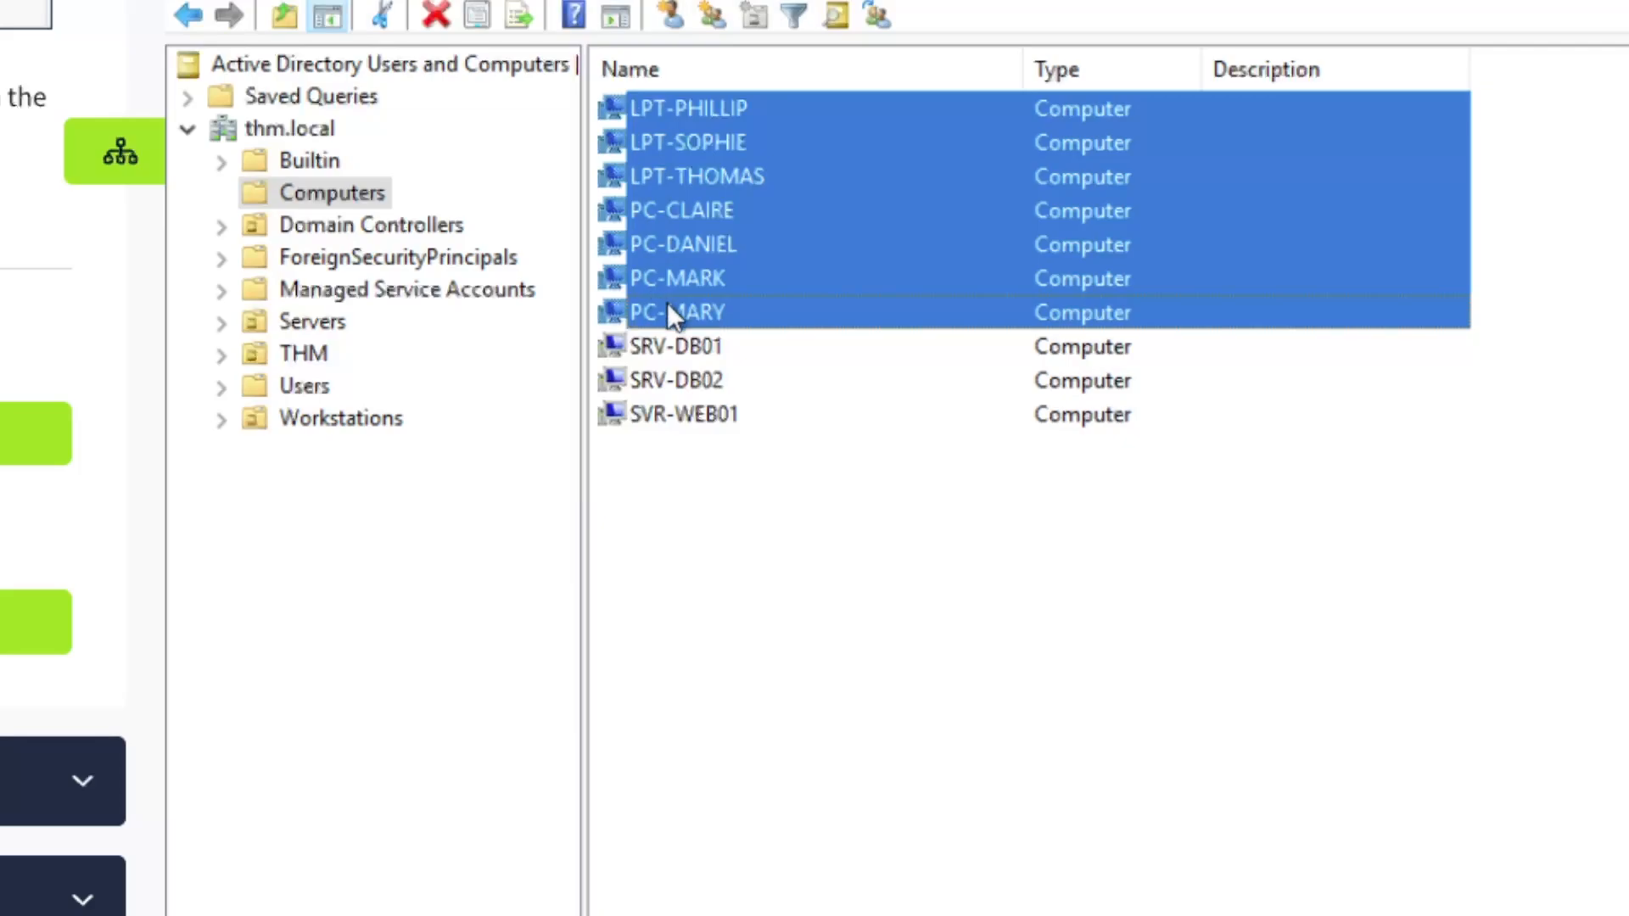
drag(680, 307, 331, 416)
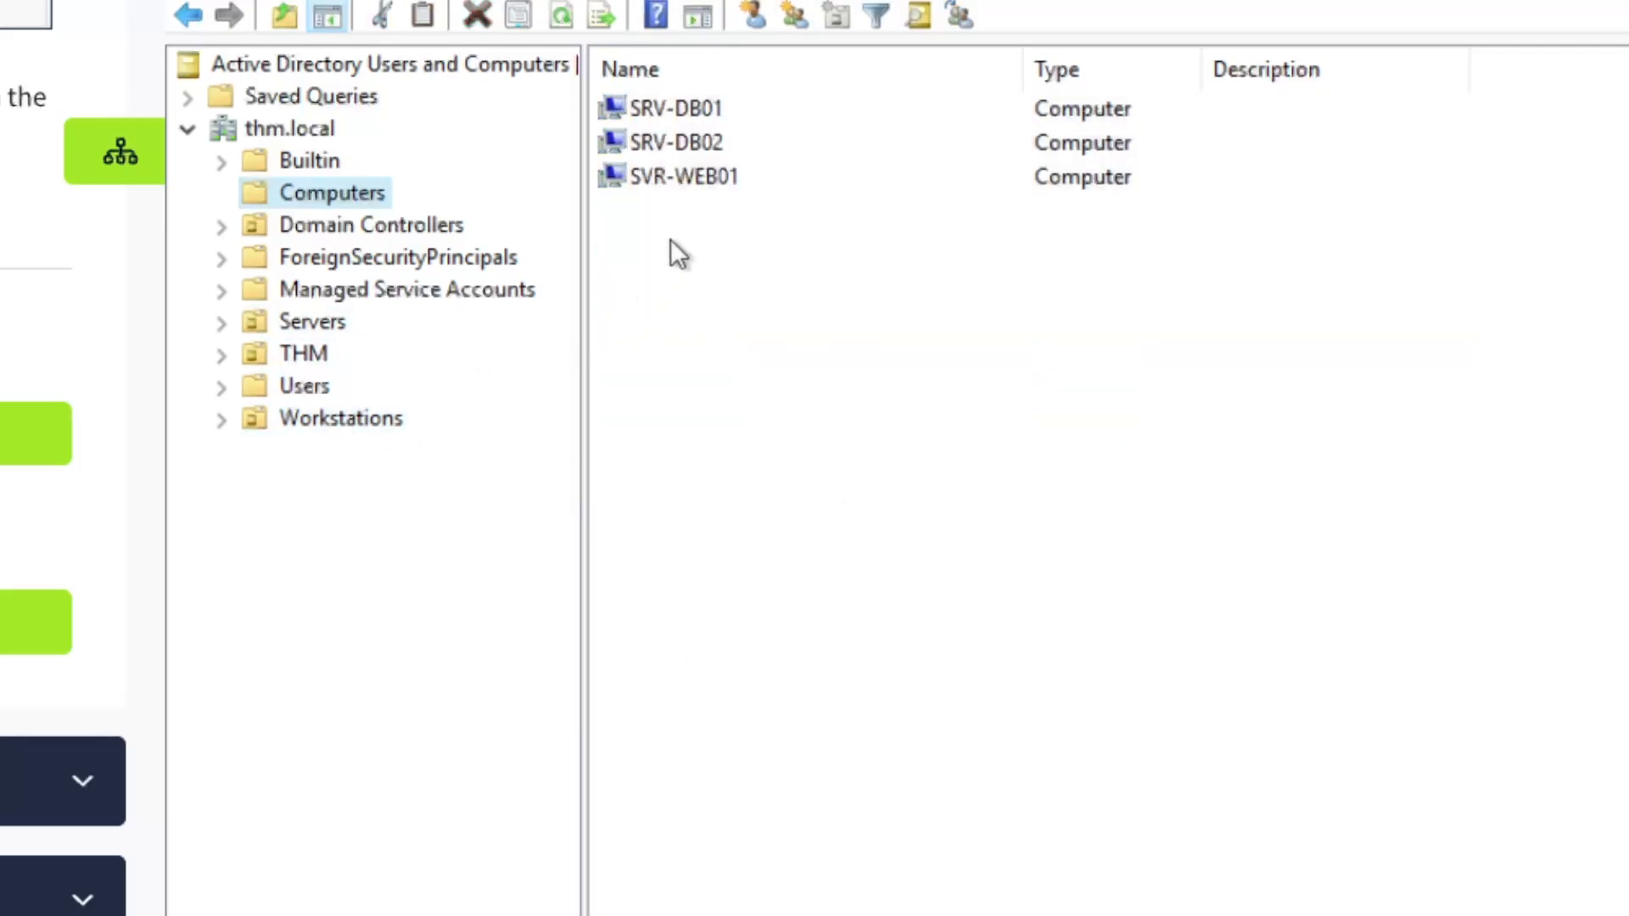
Move the three servers, from SRV-DB01, into Servers and verify both OUs' contents
click(714, 105)
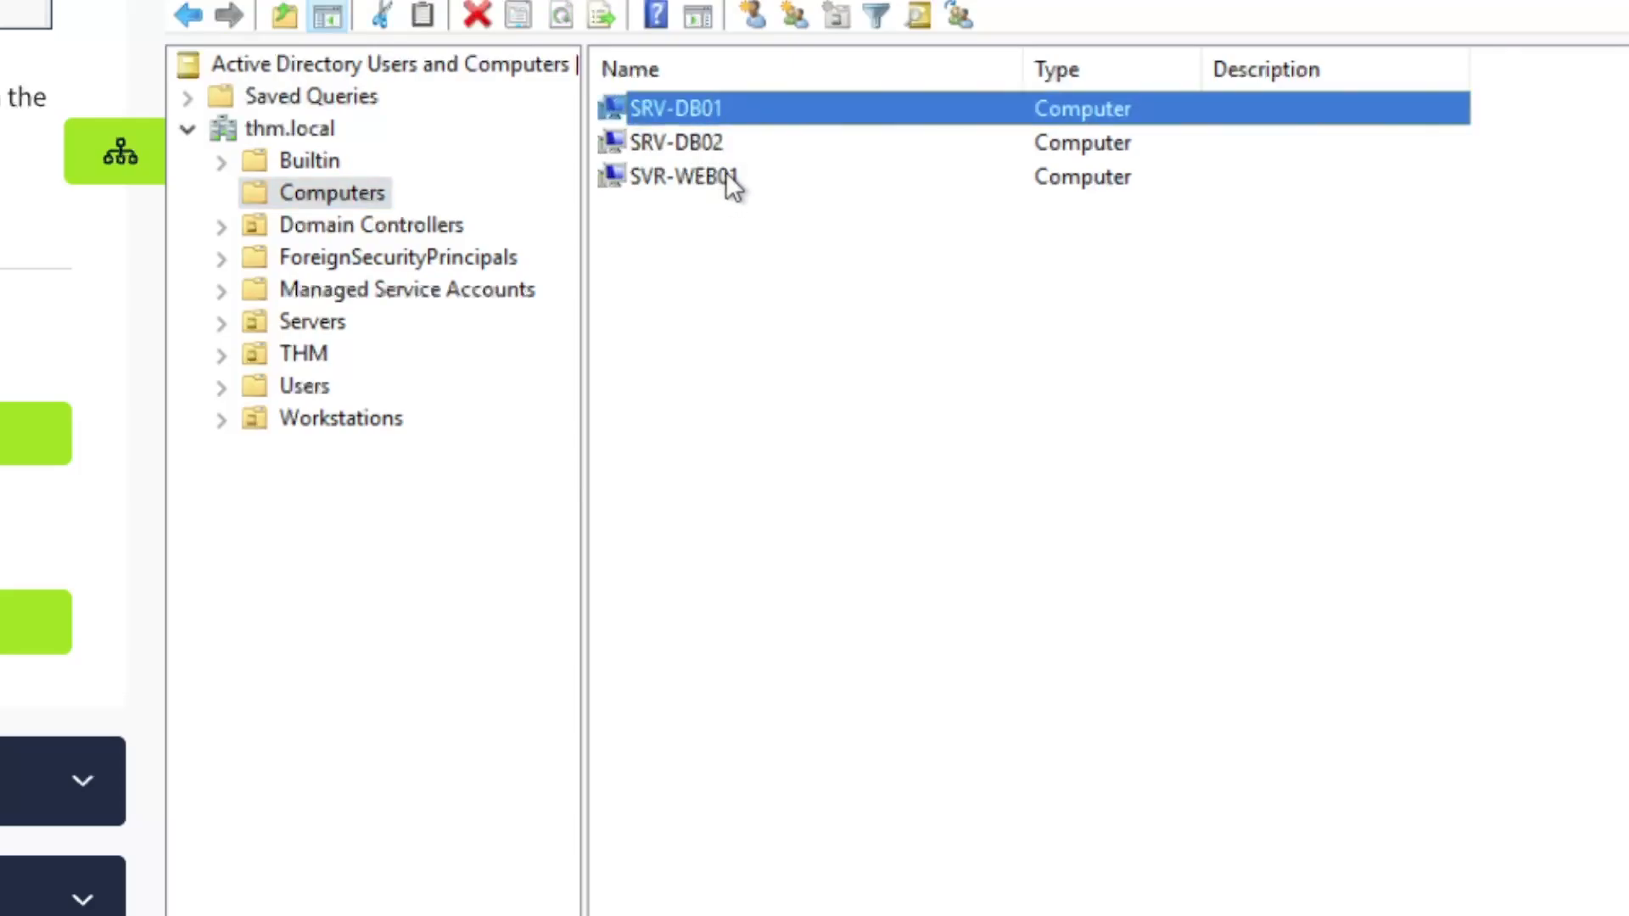
shift+click(726, 173)
drag(697, 176, 318, 325)
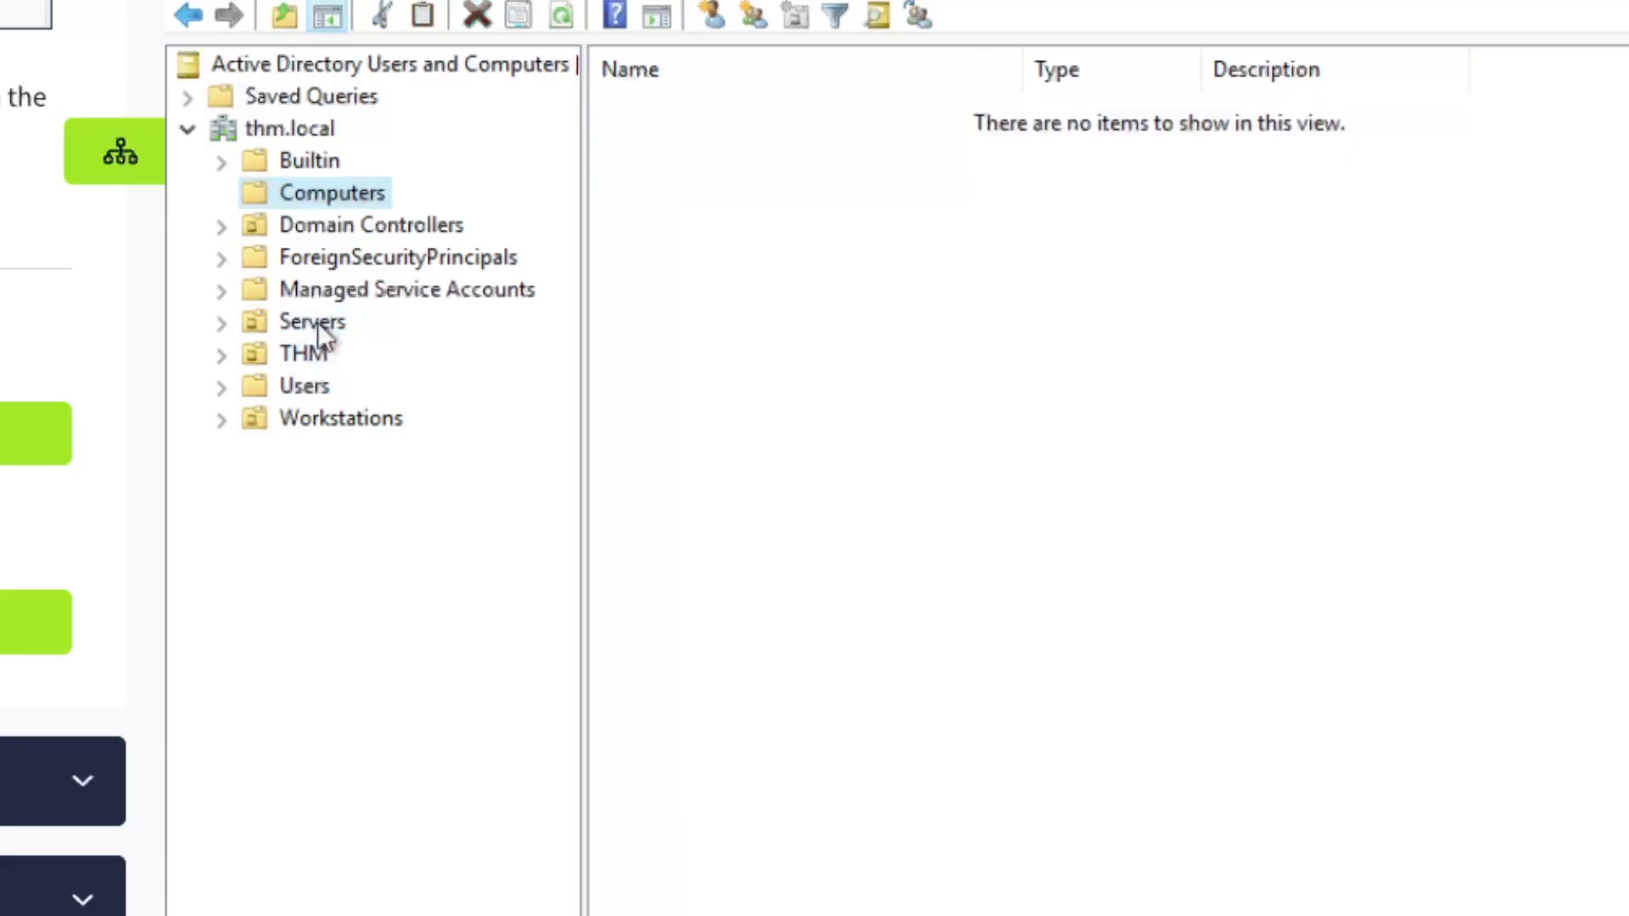
click(312, 325)
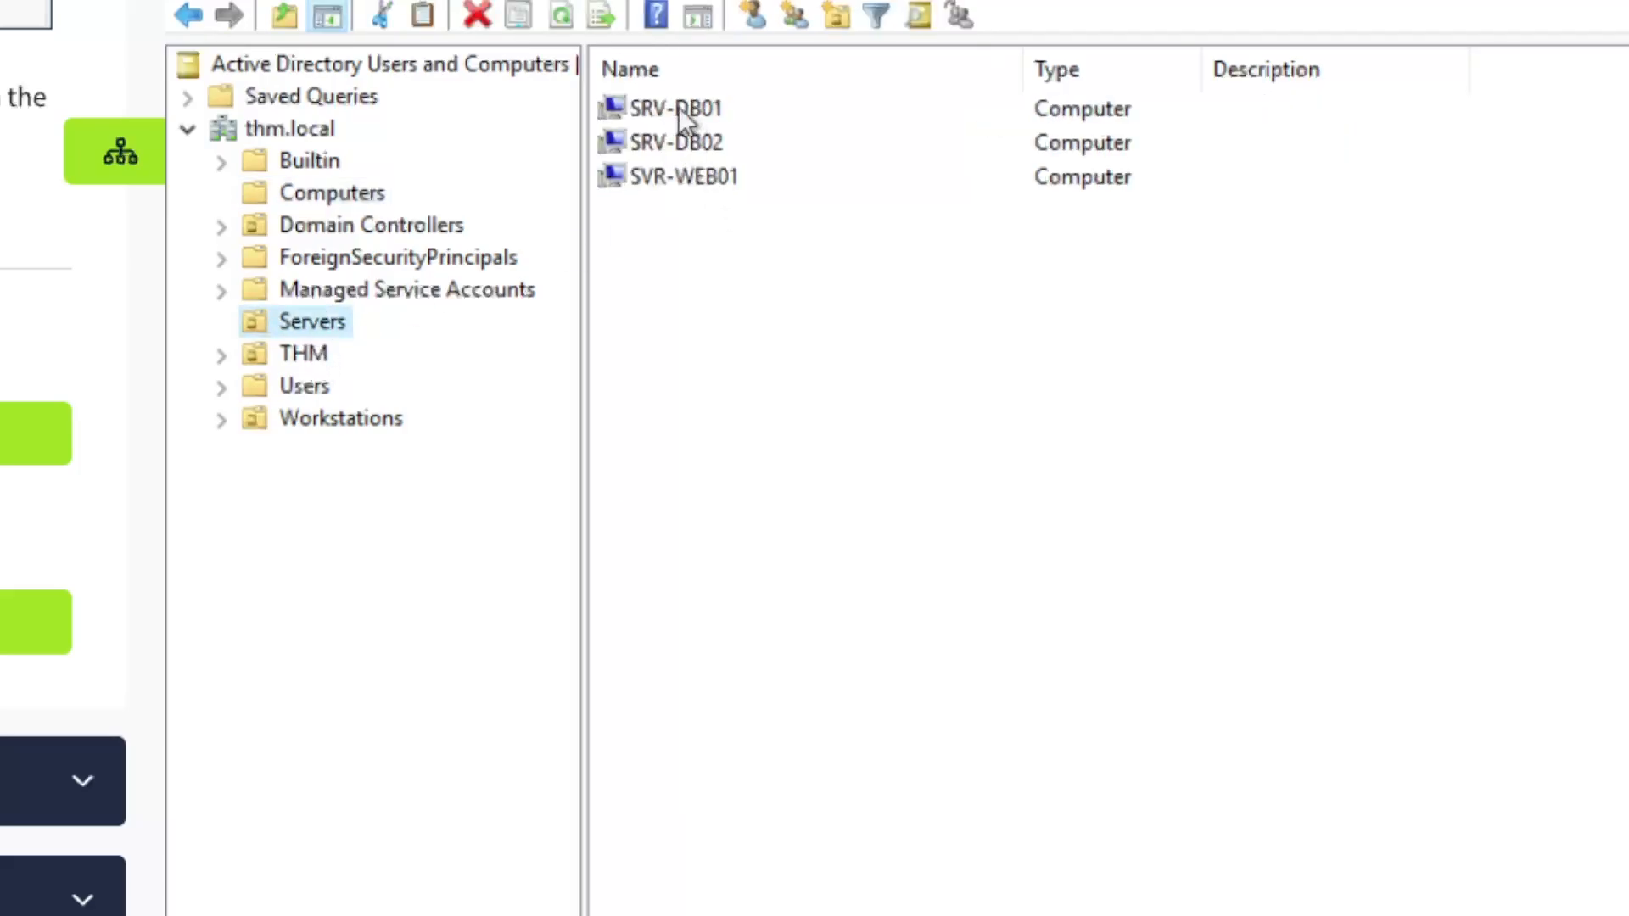
click(322, 417)
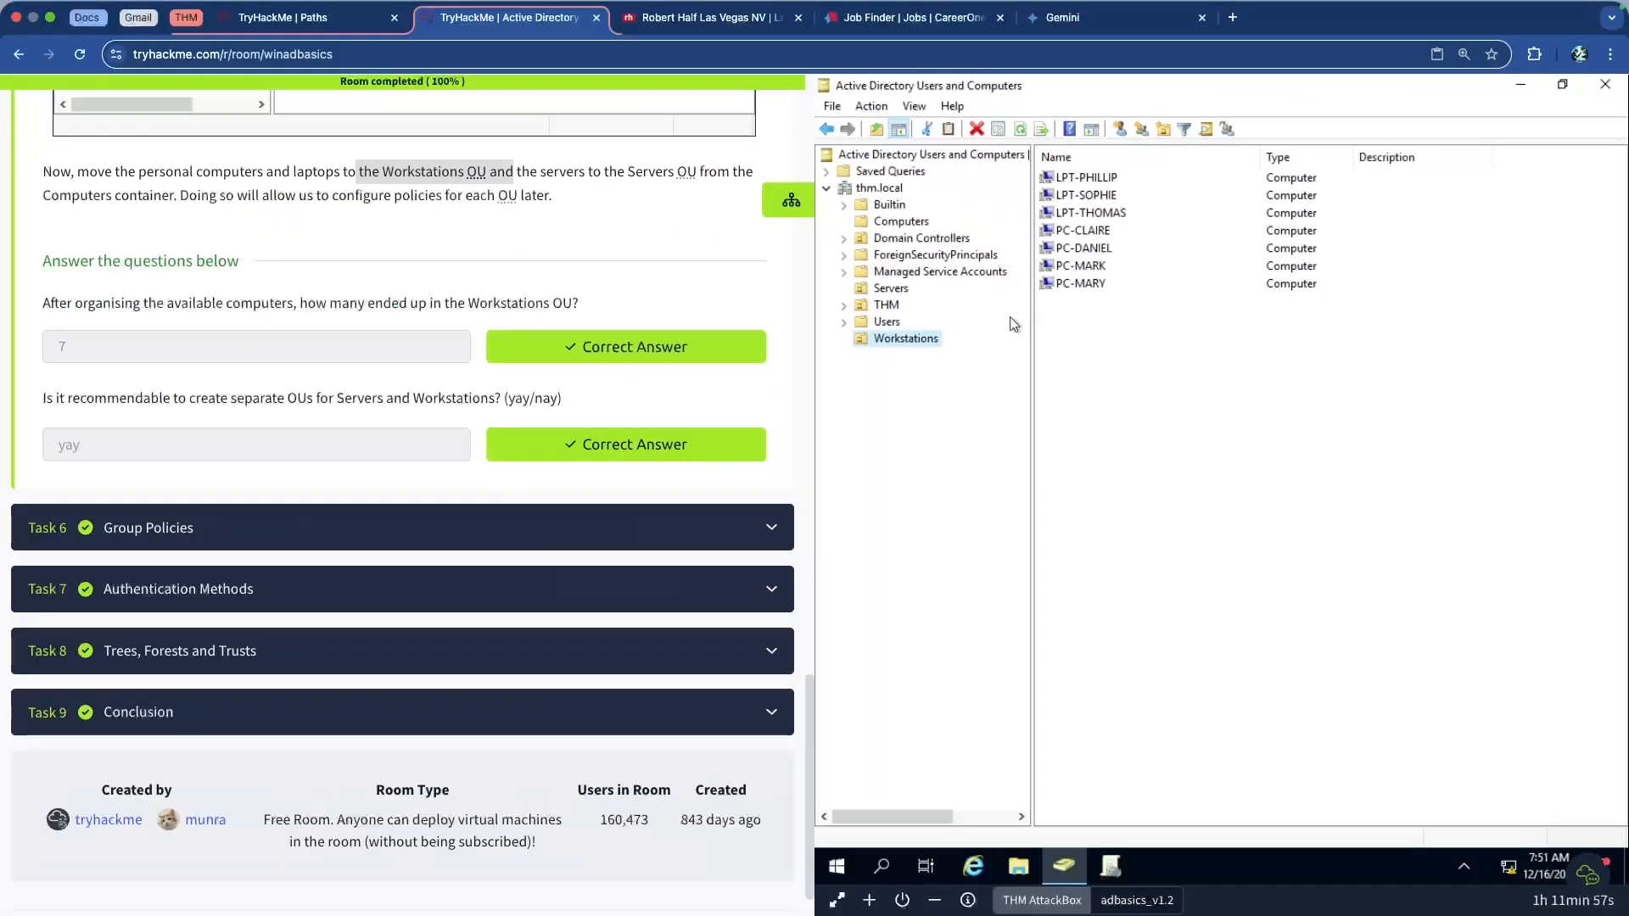
click(406, 257)
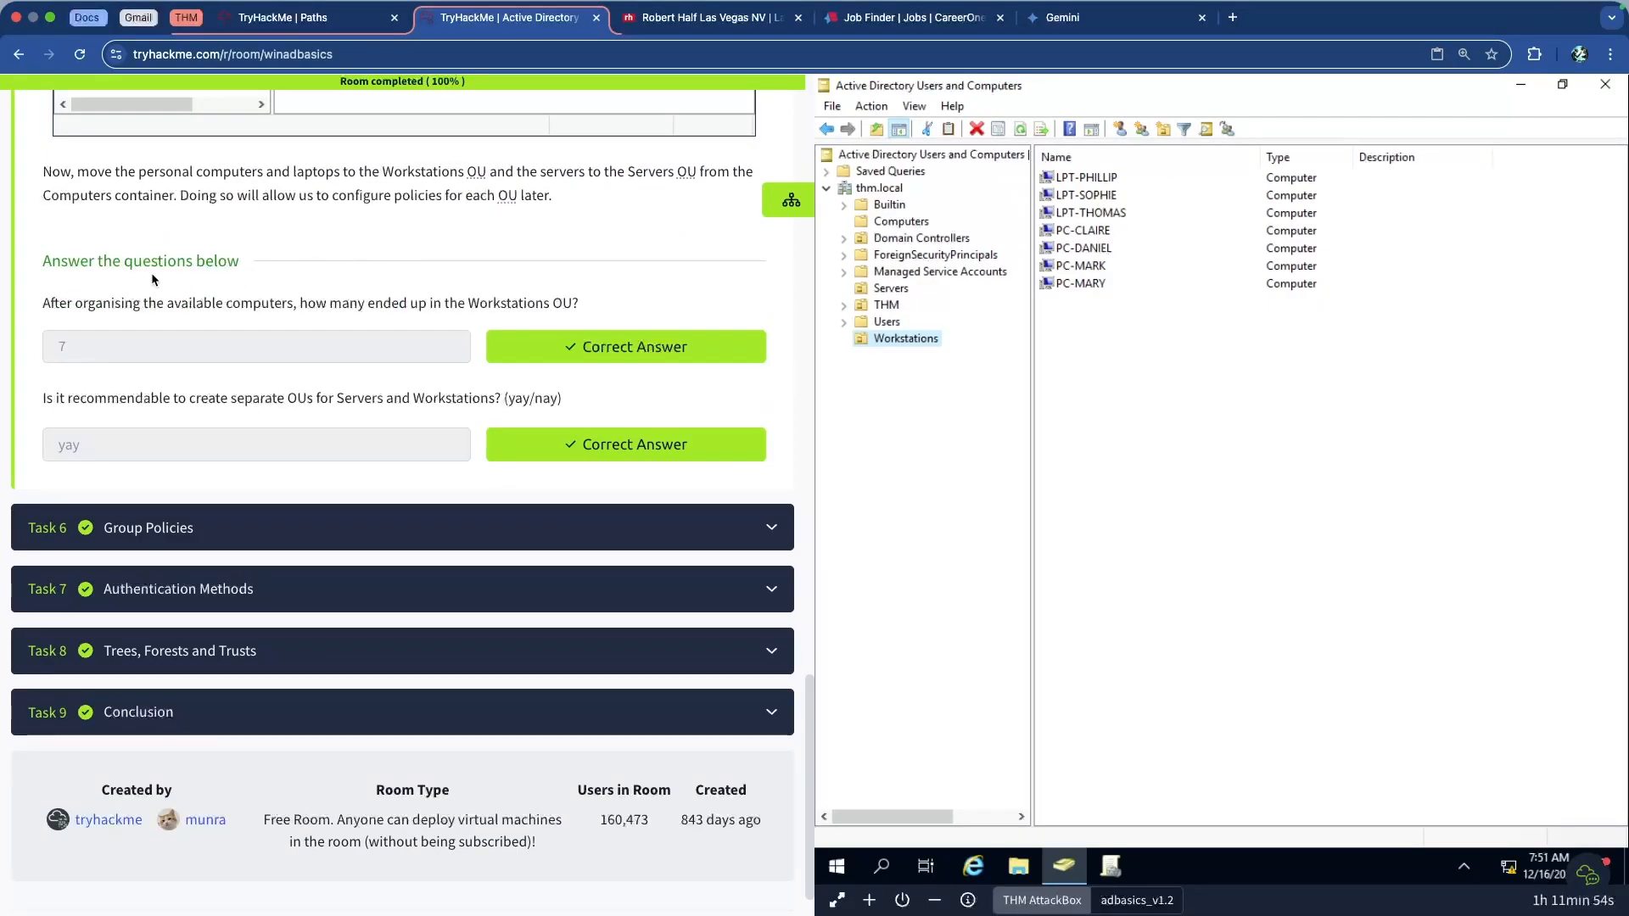
scroll(86, 302, up, 5)
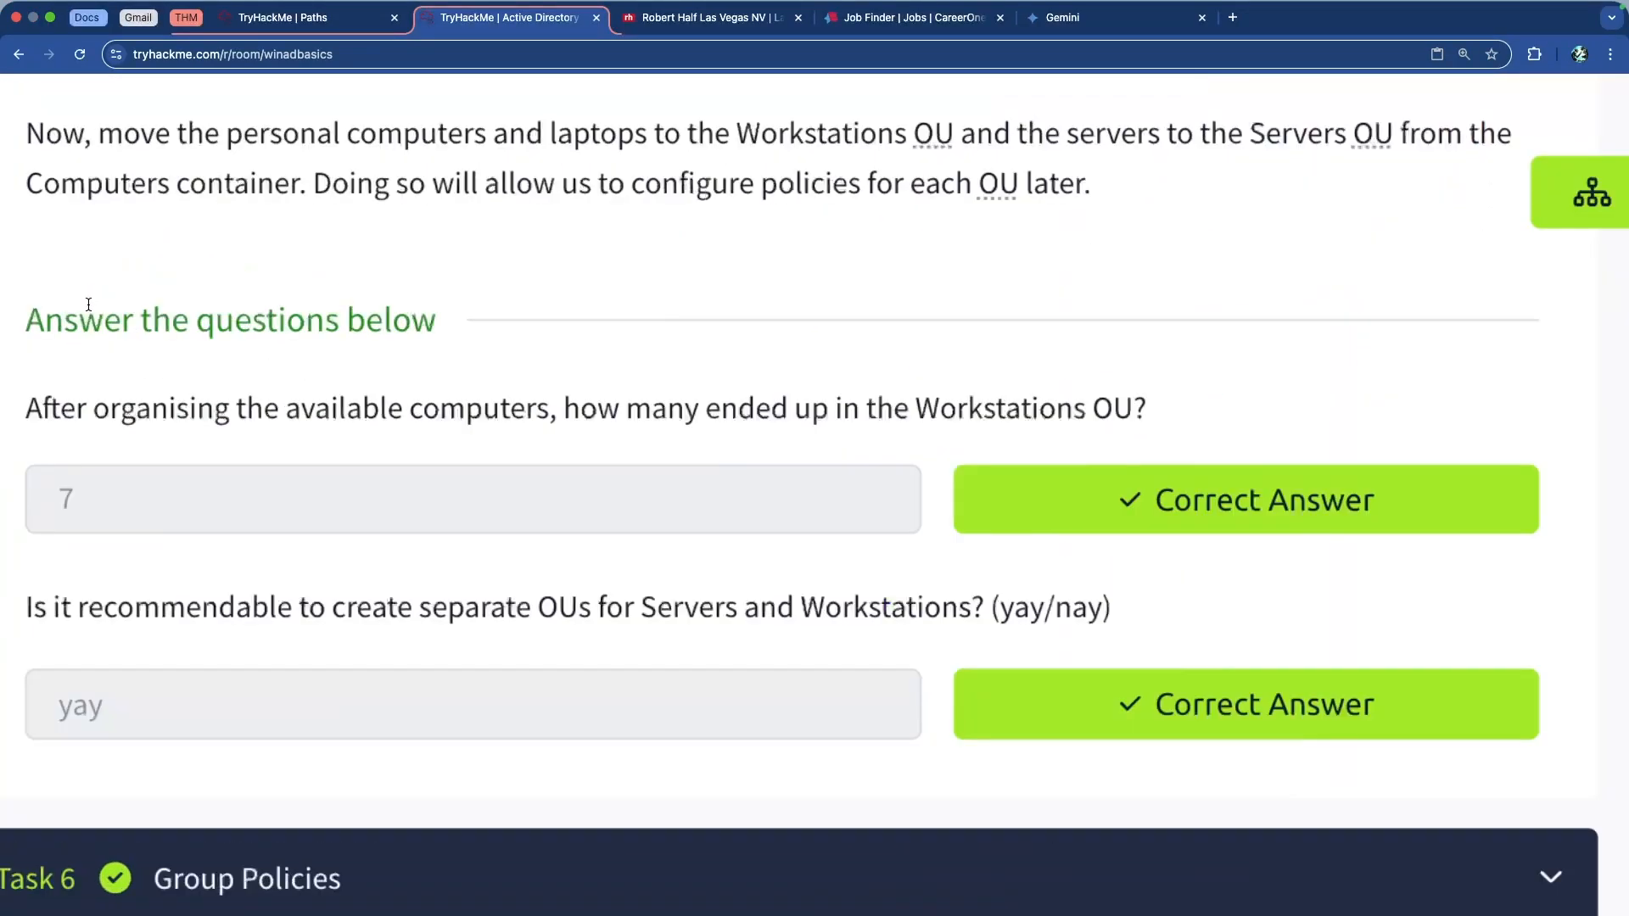
scroll(90, 305, down, 2)
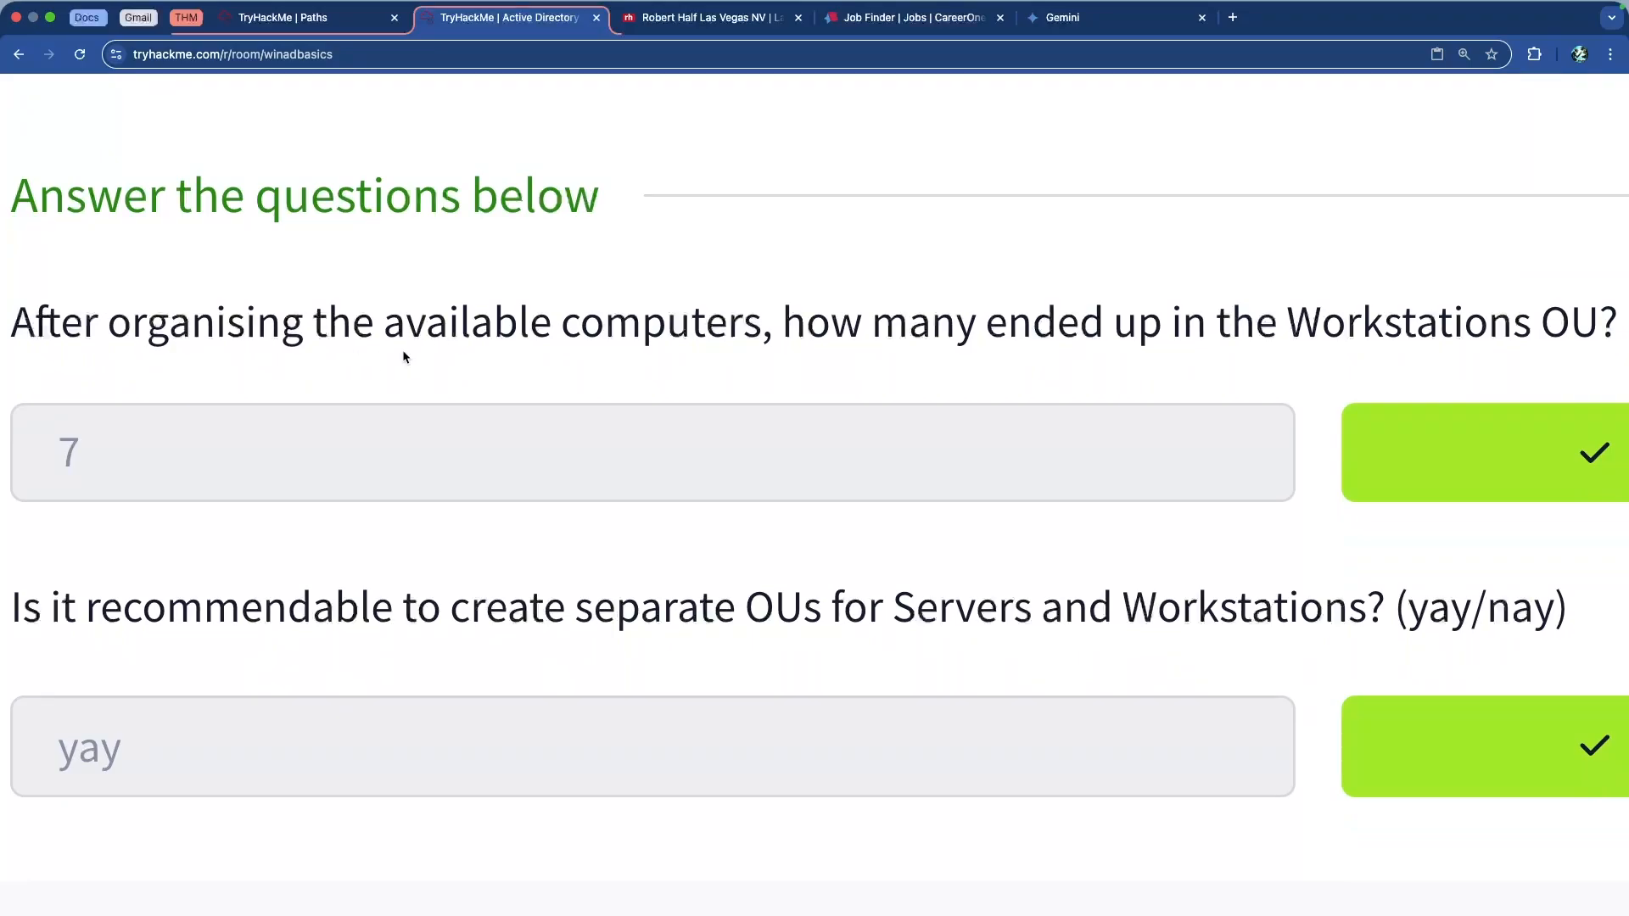
scroll(404, 356, down, 5)
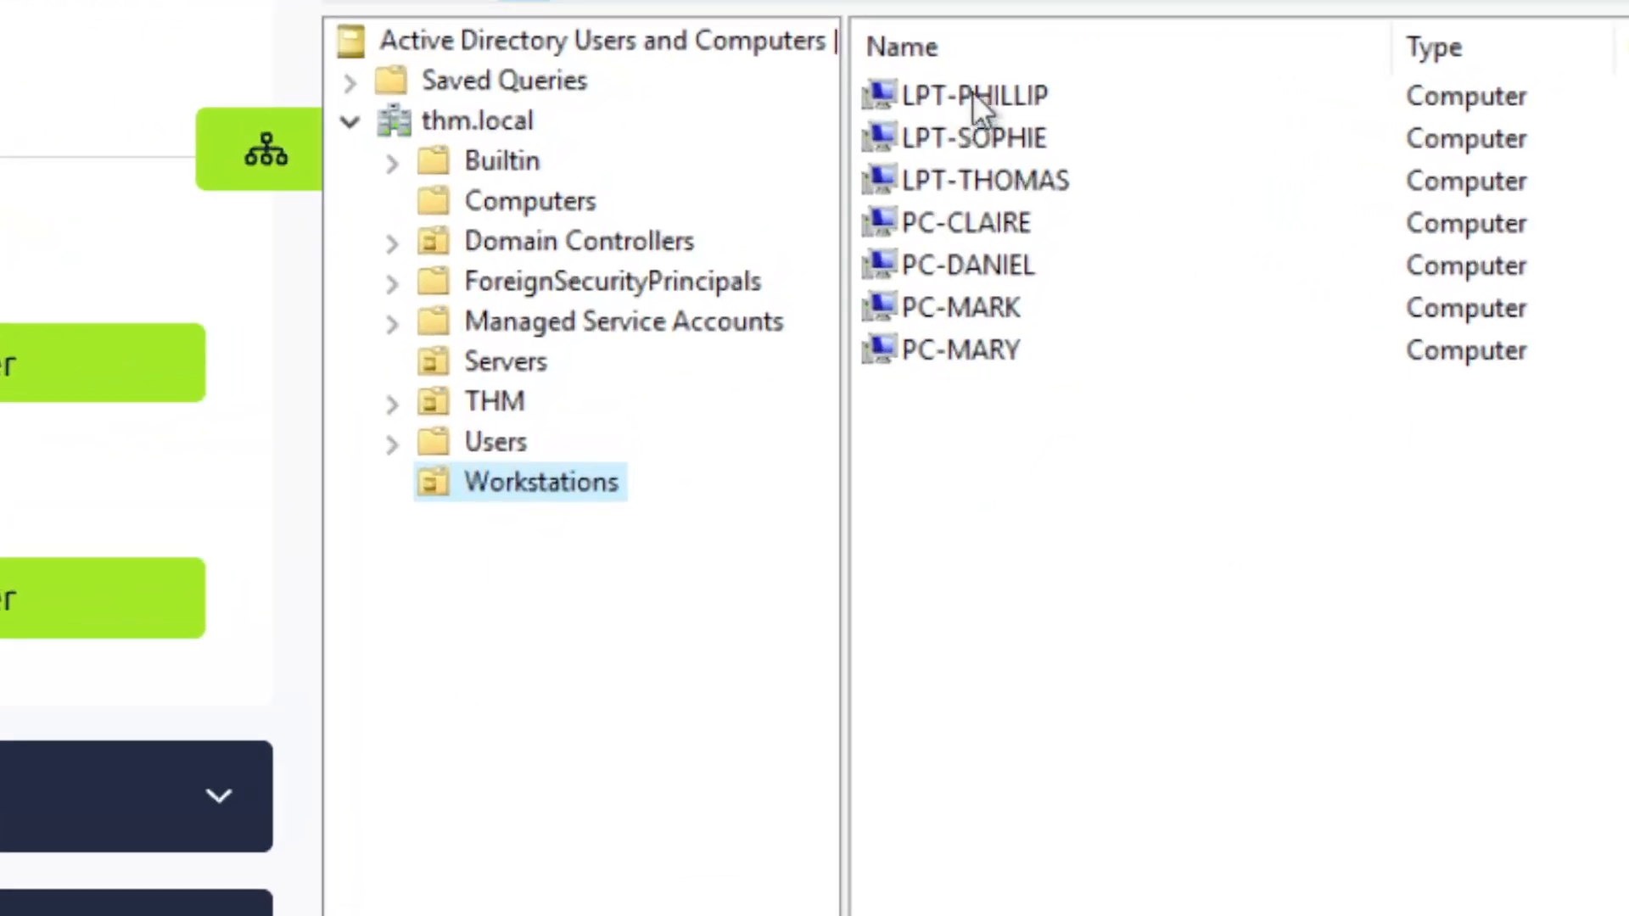
click(1084, 178)
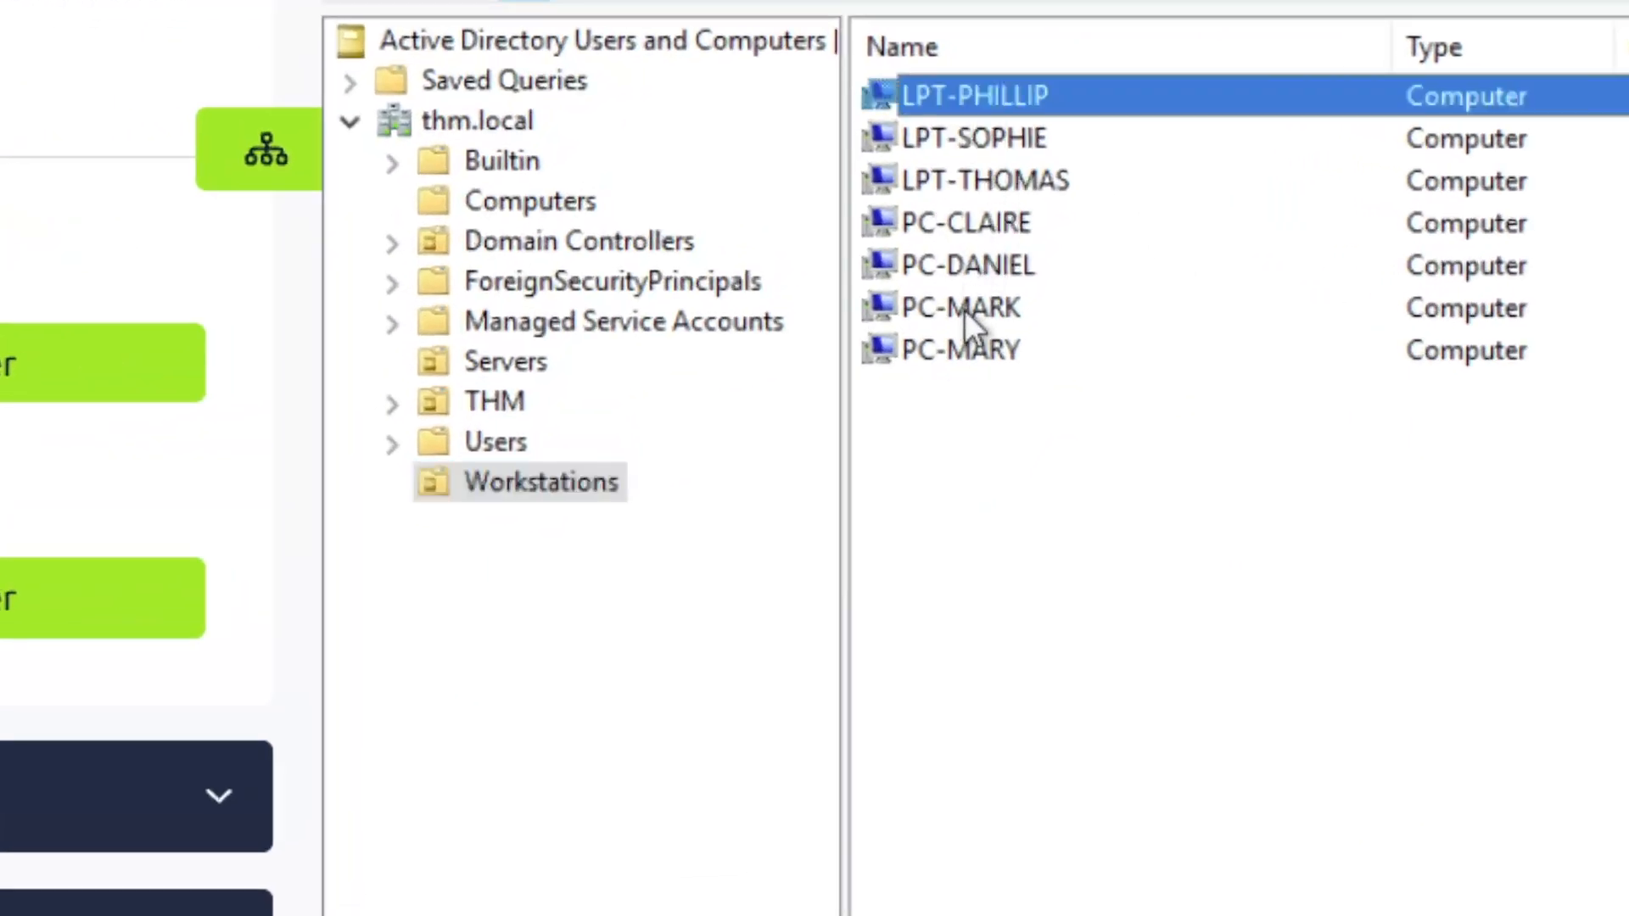
shift+click(1010, 354)
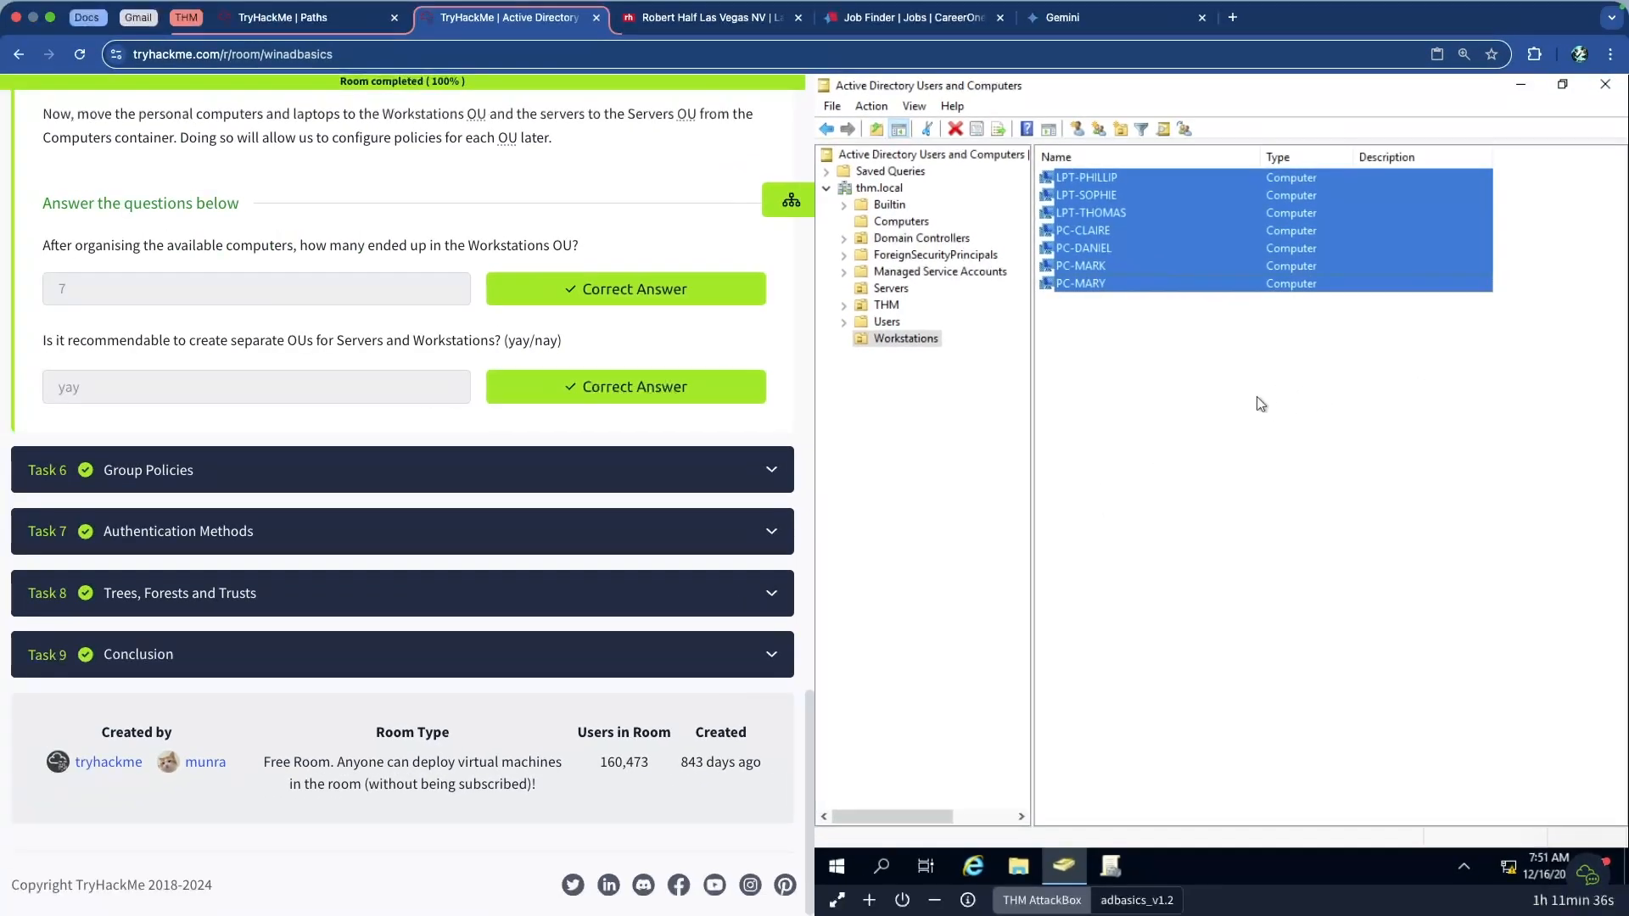
click(1214, 357)
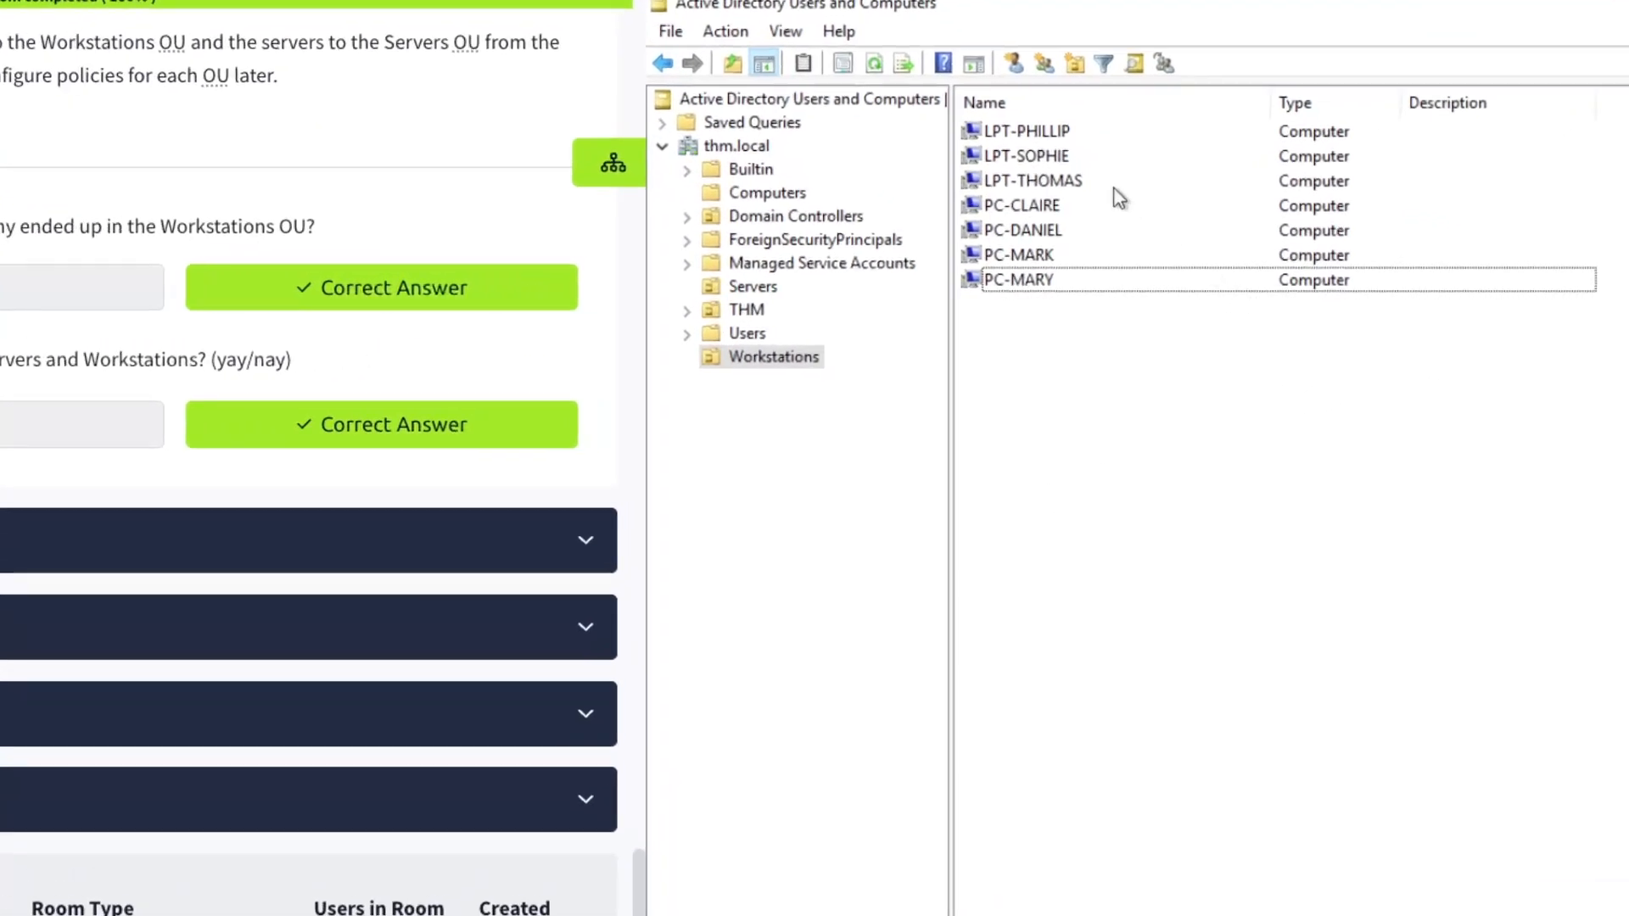
click(1056, 106)
click(1056, 105)
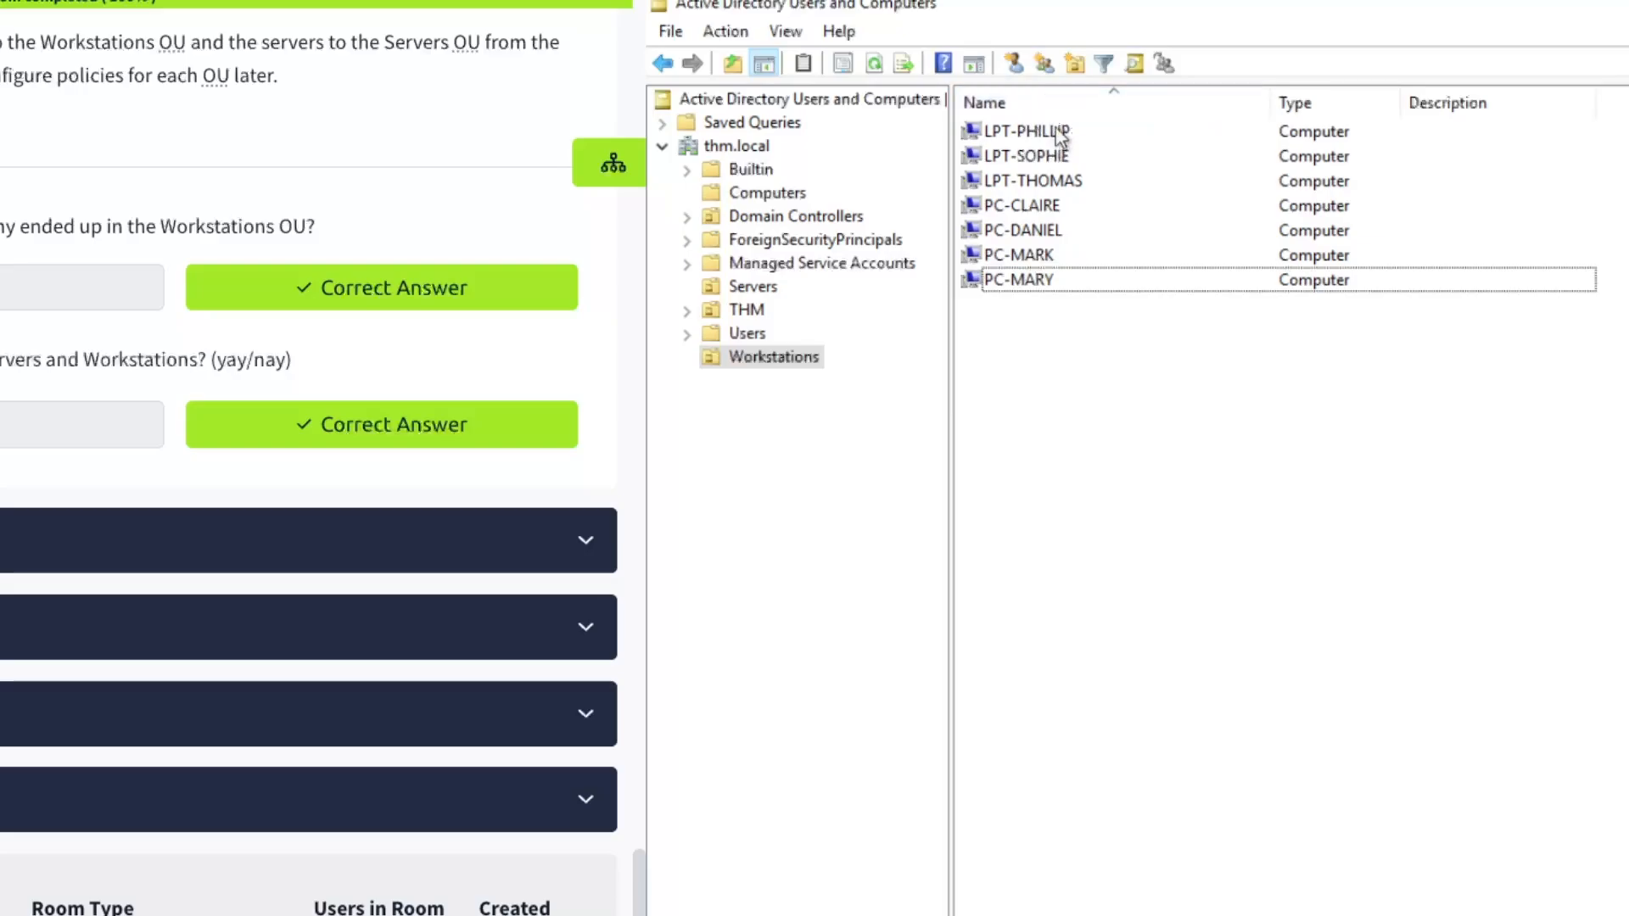
click(1058, 134)
click(1056, 157)
click(1061, 184)
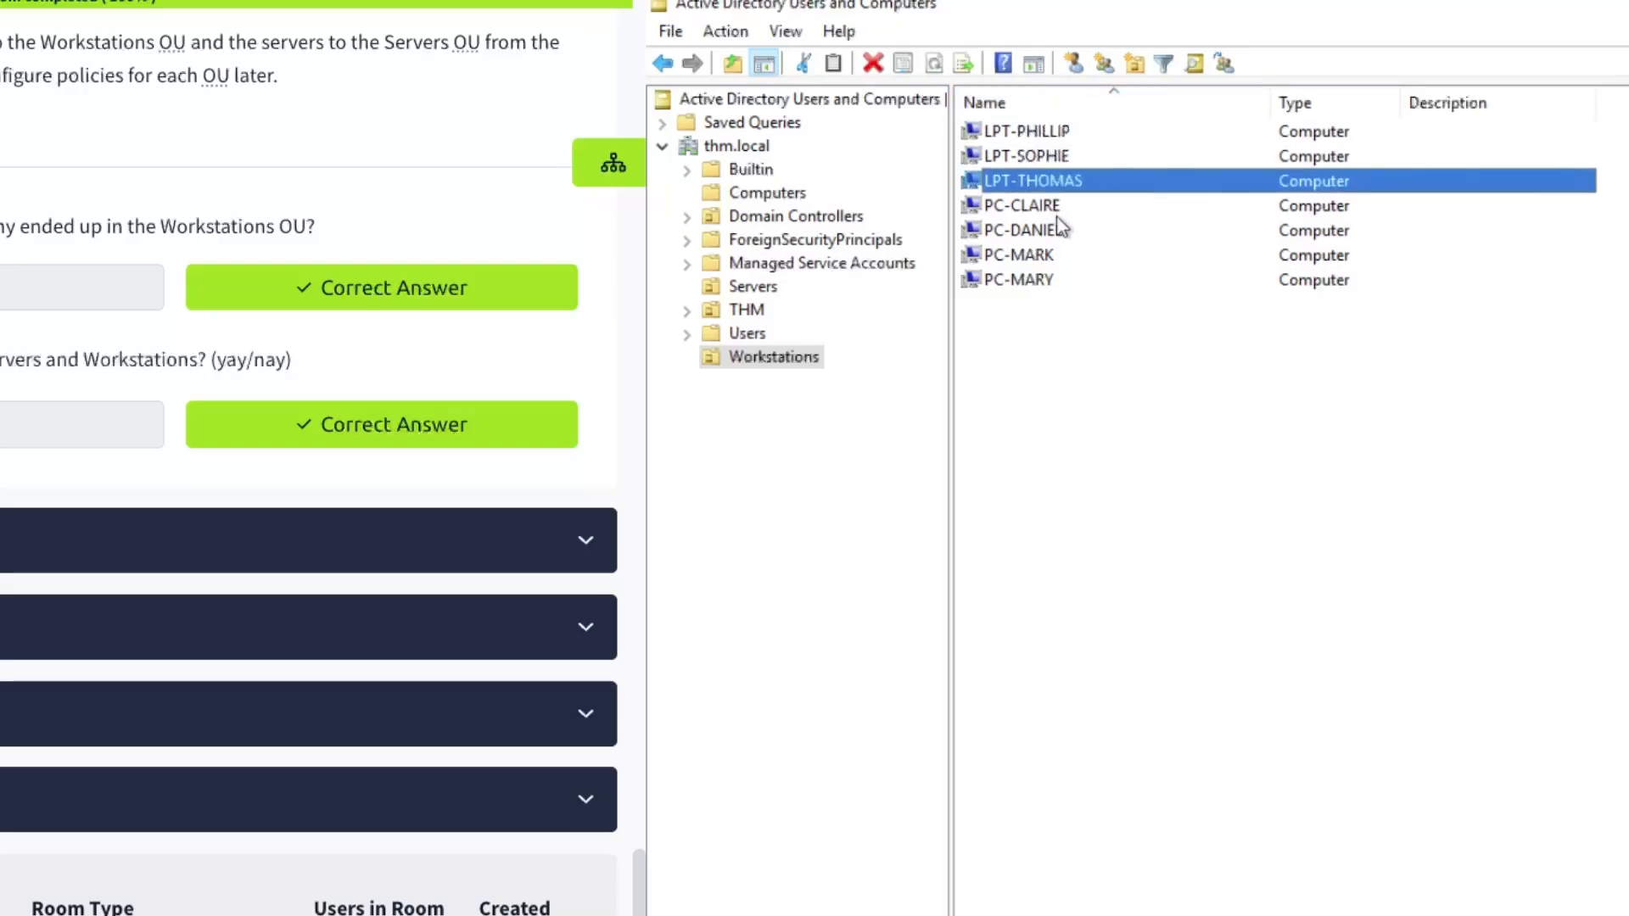
click(1059, 208)
click(1060, 238)
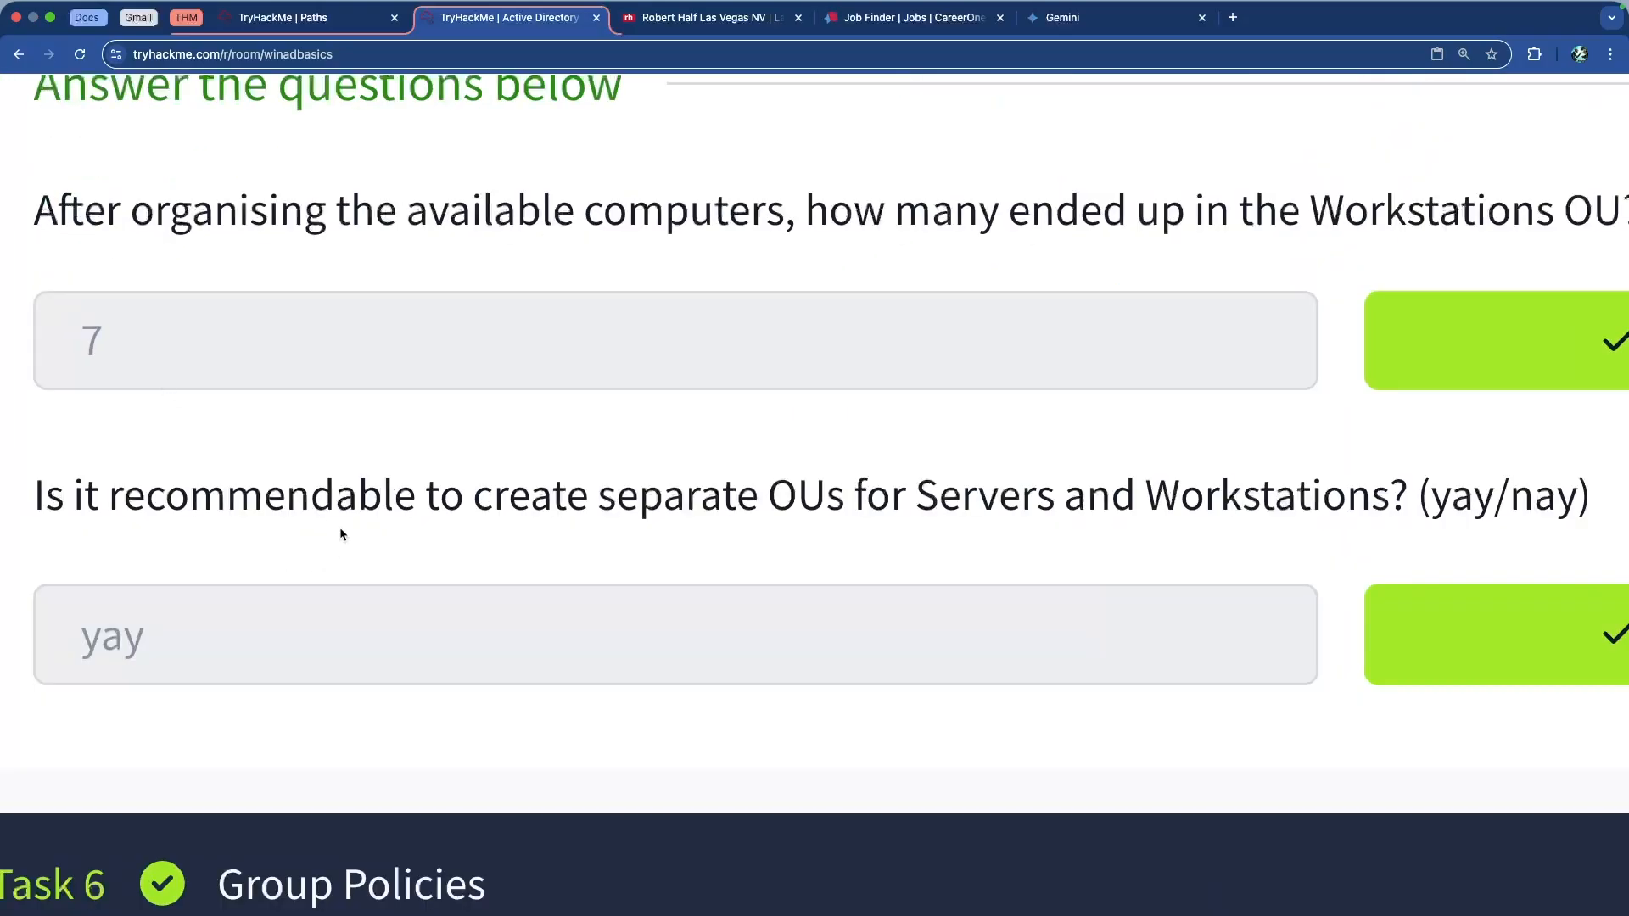
drag(134, 341, 329, 342)
drag(896, 500, 1434, 501)
click(1037, 462)
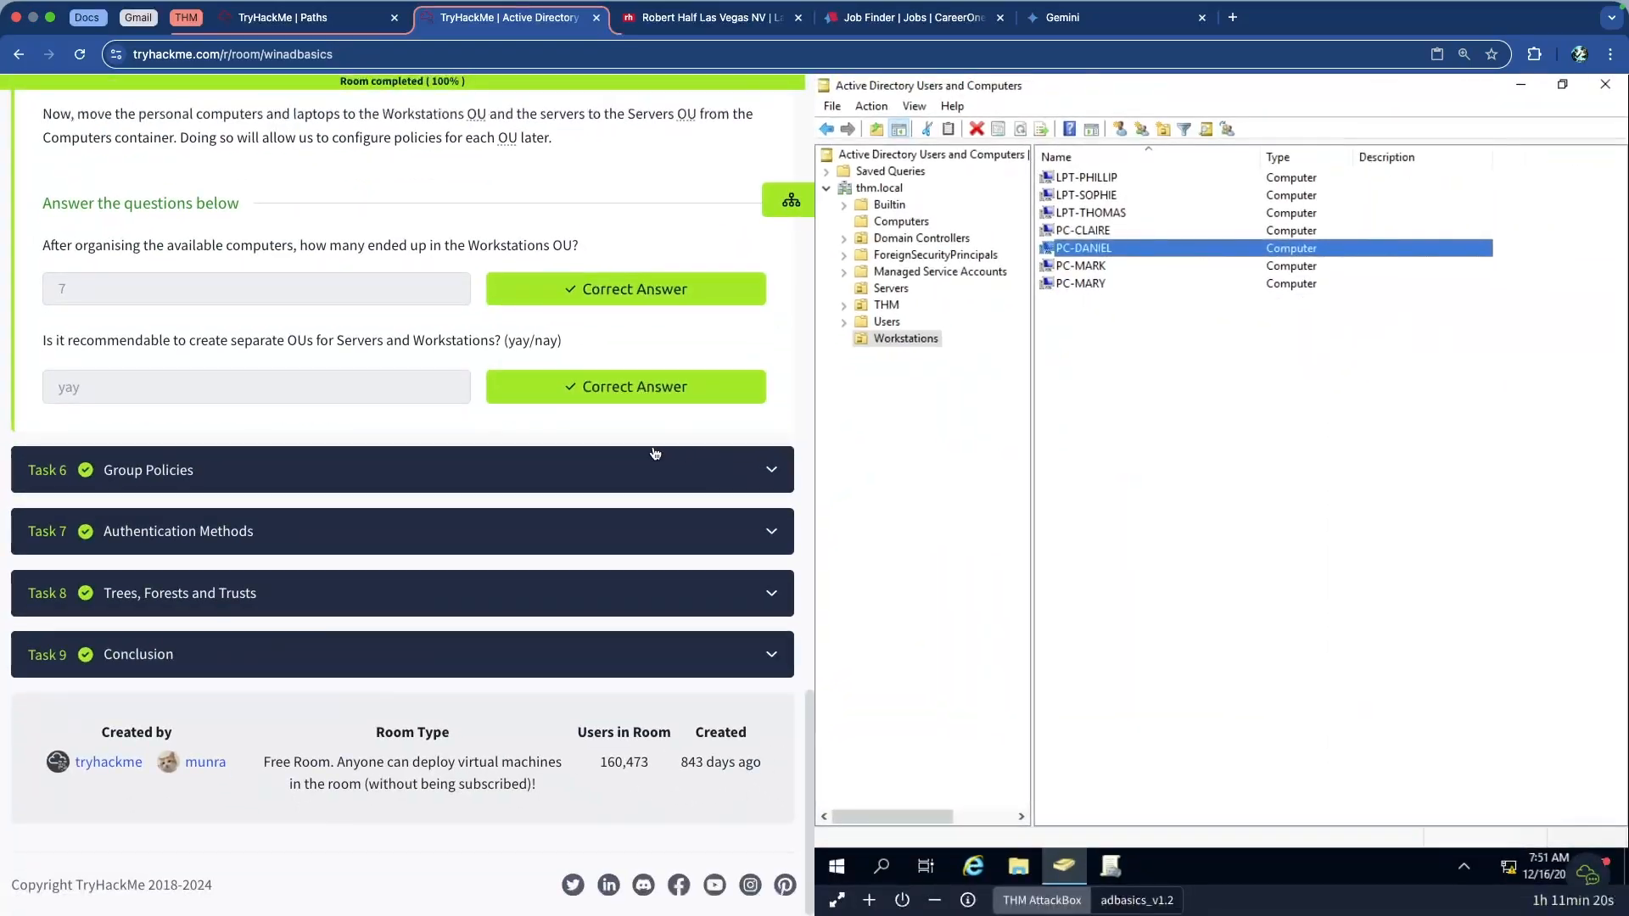
scroll(441, 434, up, 5)
scroll(424, 435, up, 15)
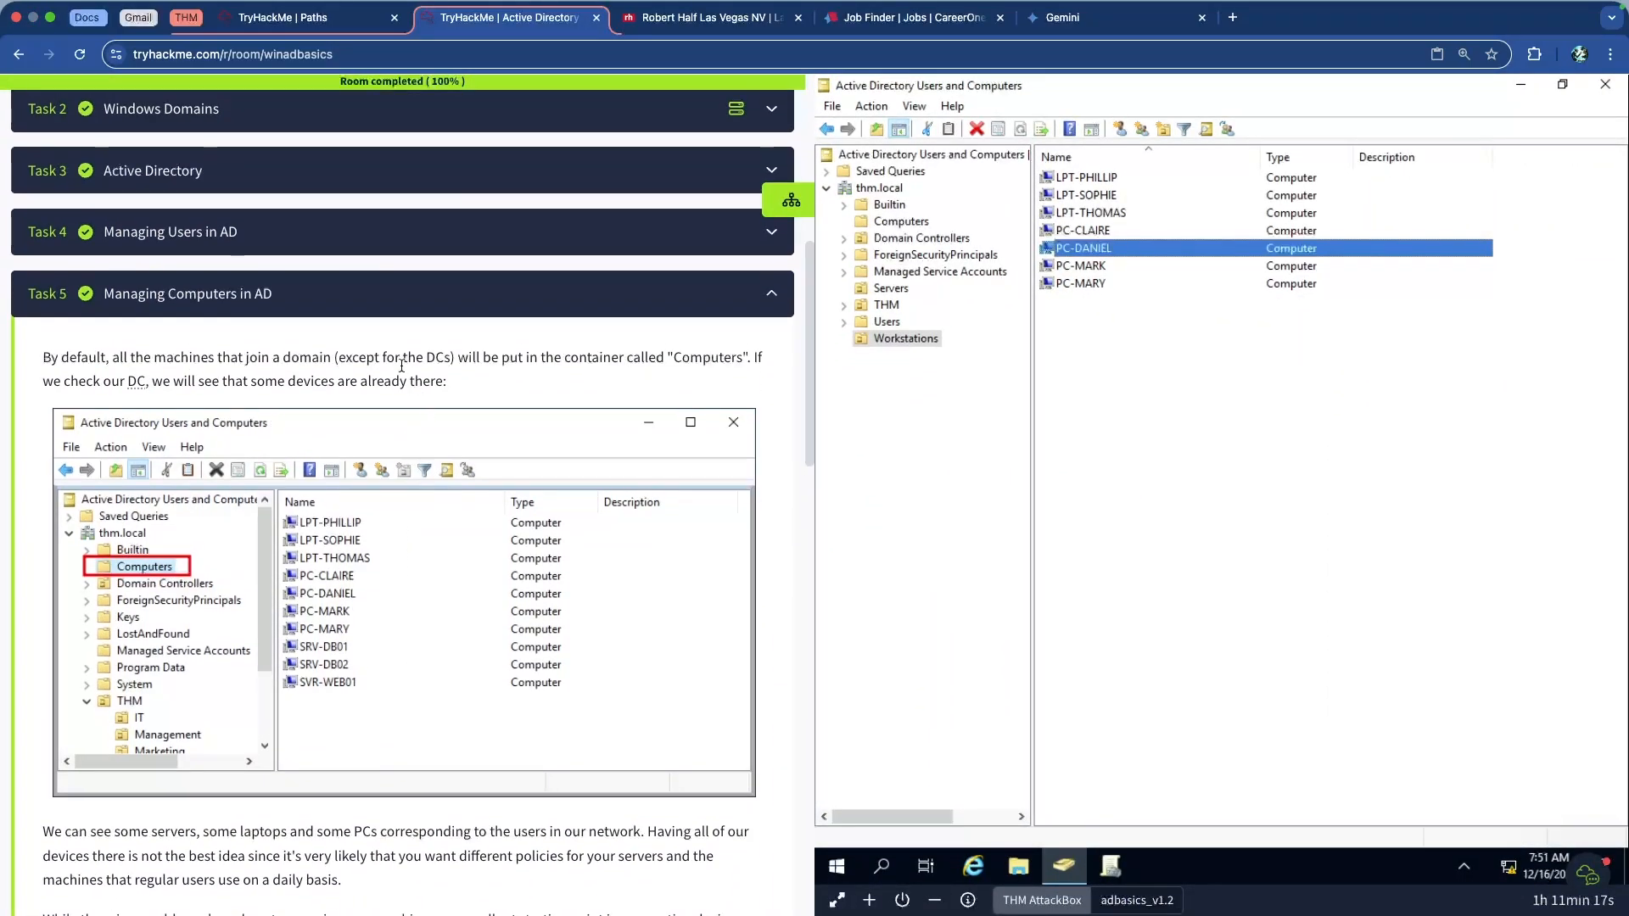
Collapse Task 5 and expand Task 6, reading its introduction to Group Policy Objects
click(320, 303)
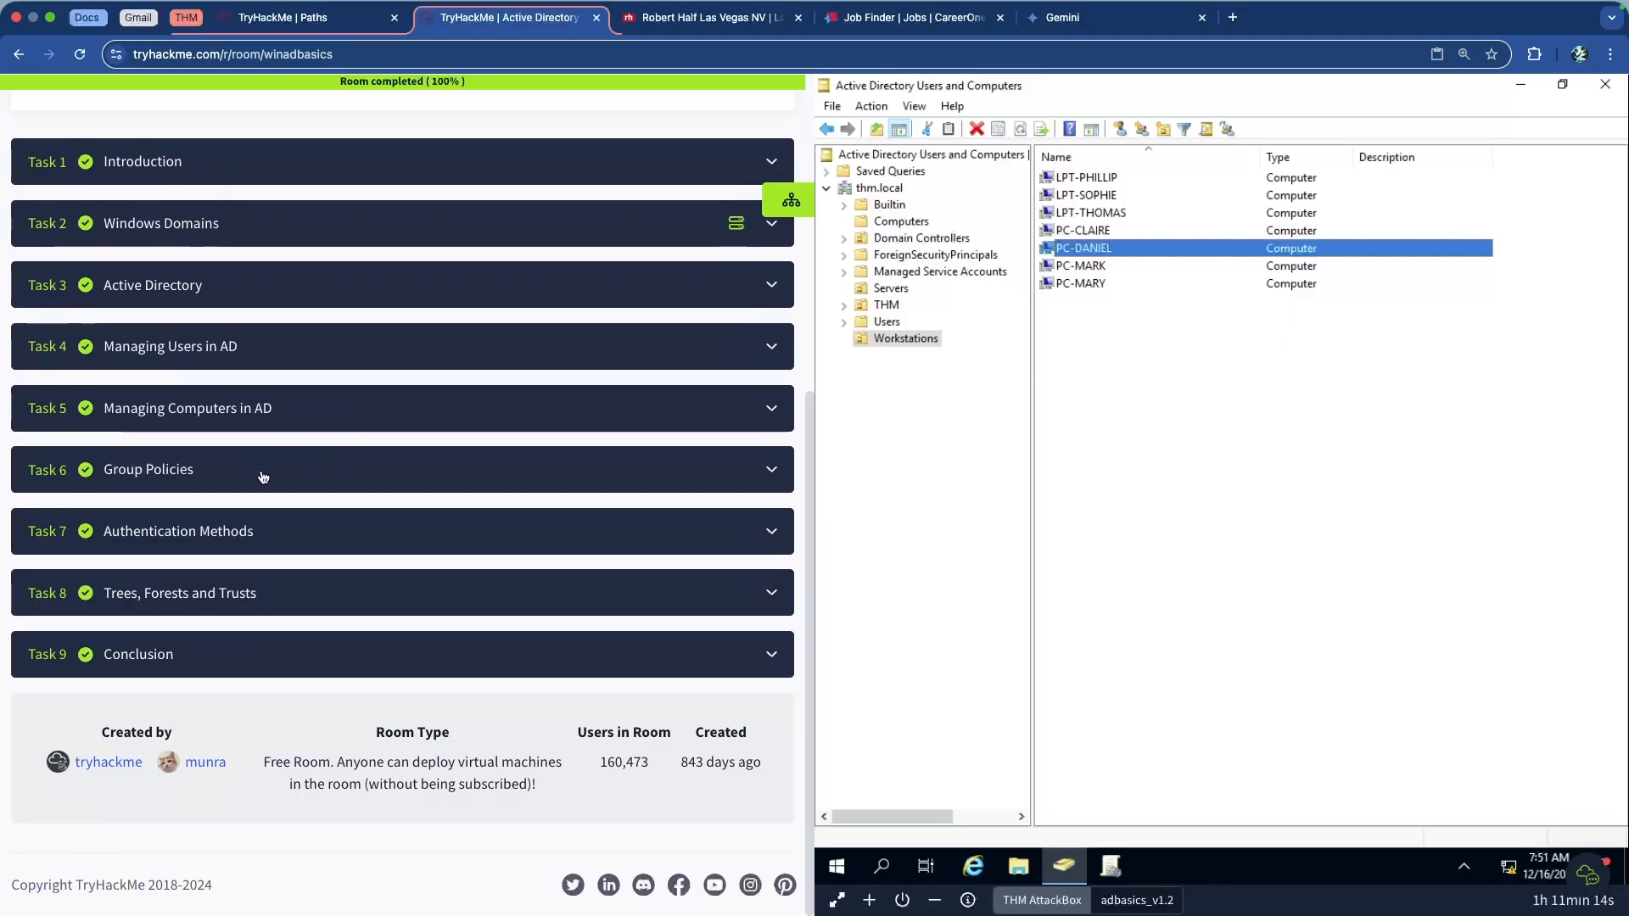
click(332, 465)
scroll(280, 469, down, 4)
scroll(268, 468, down, 1)
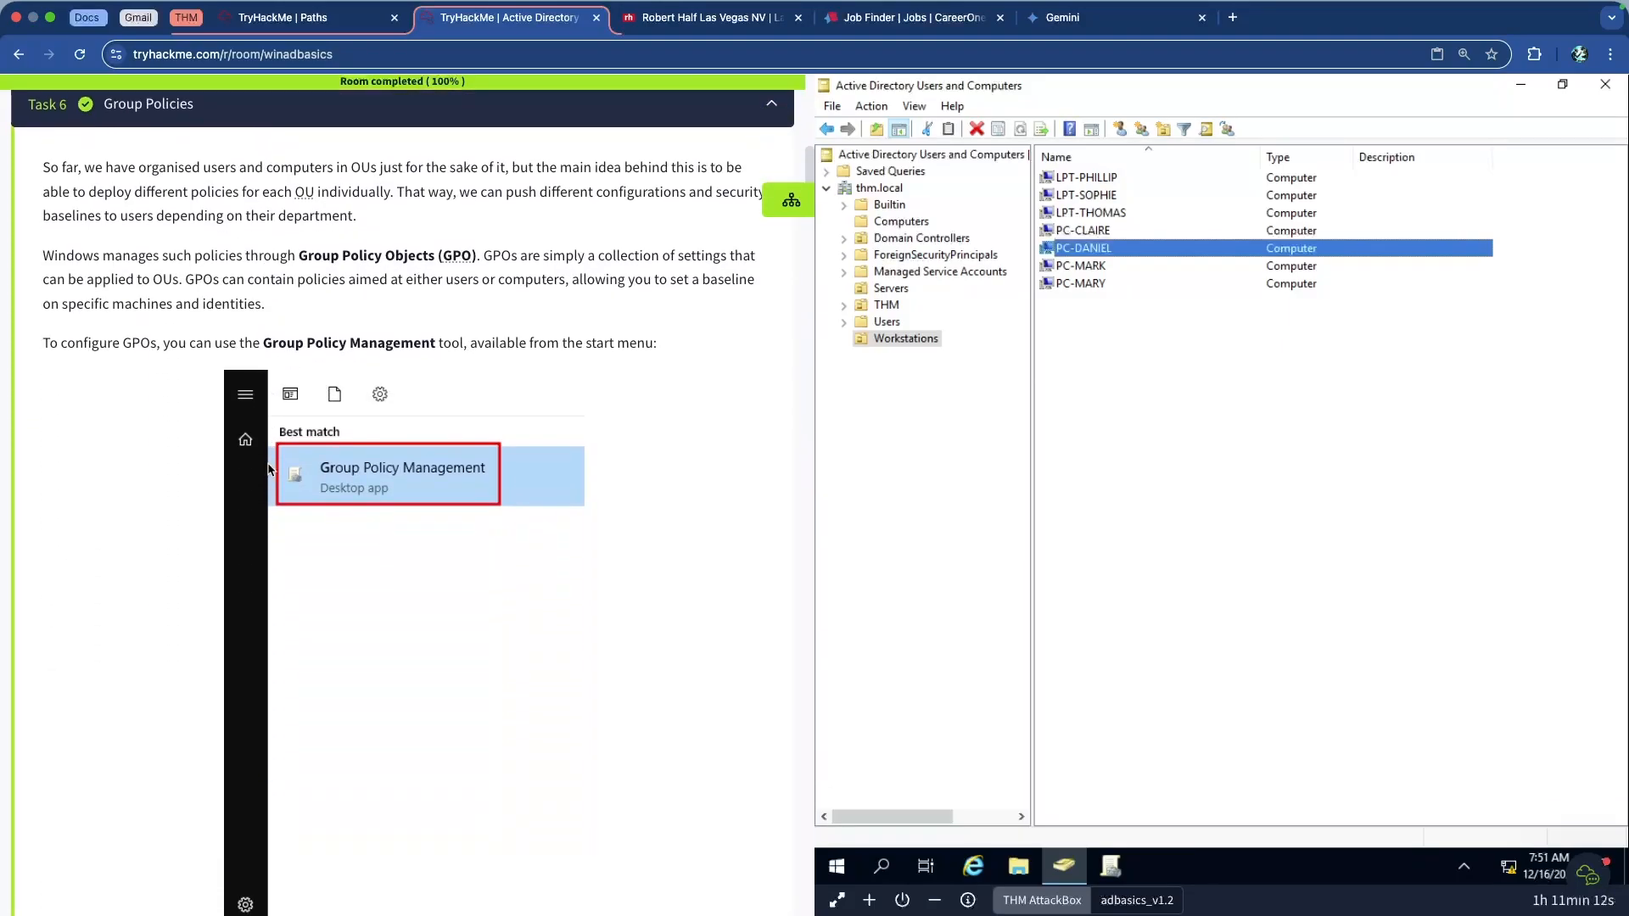
scroll(268, 470, up, 1)
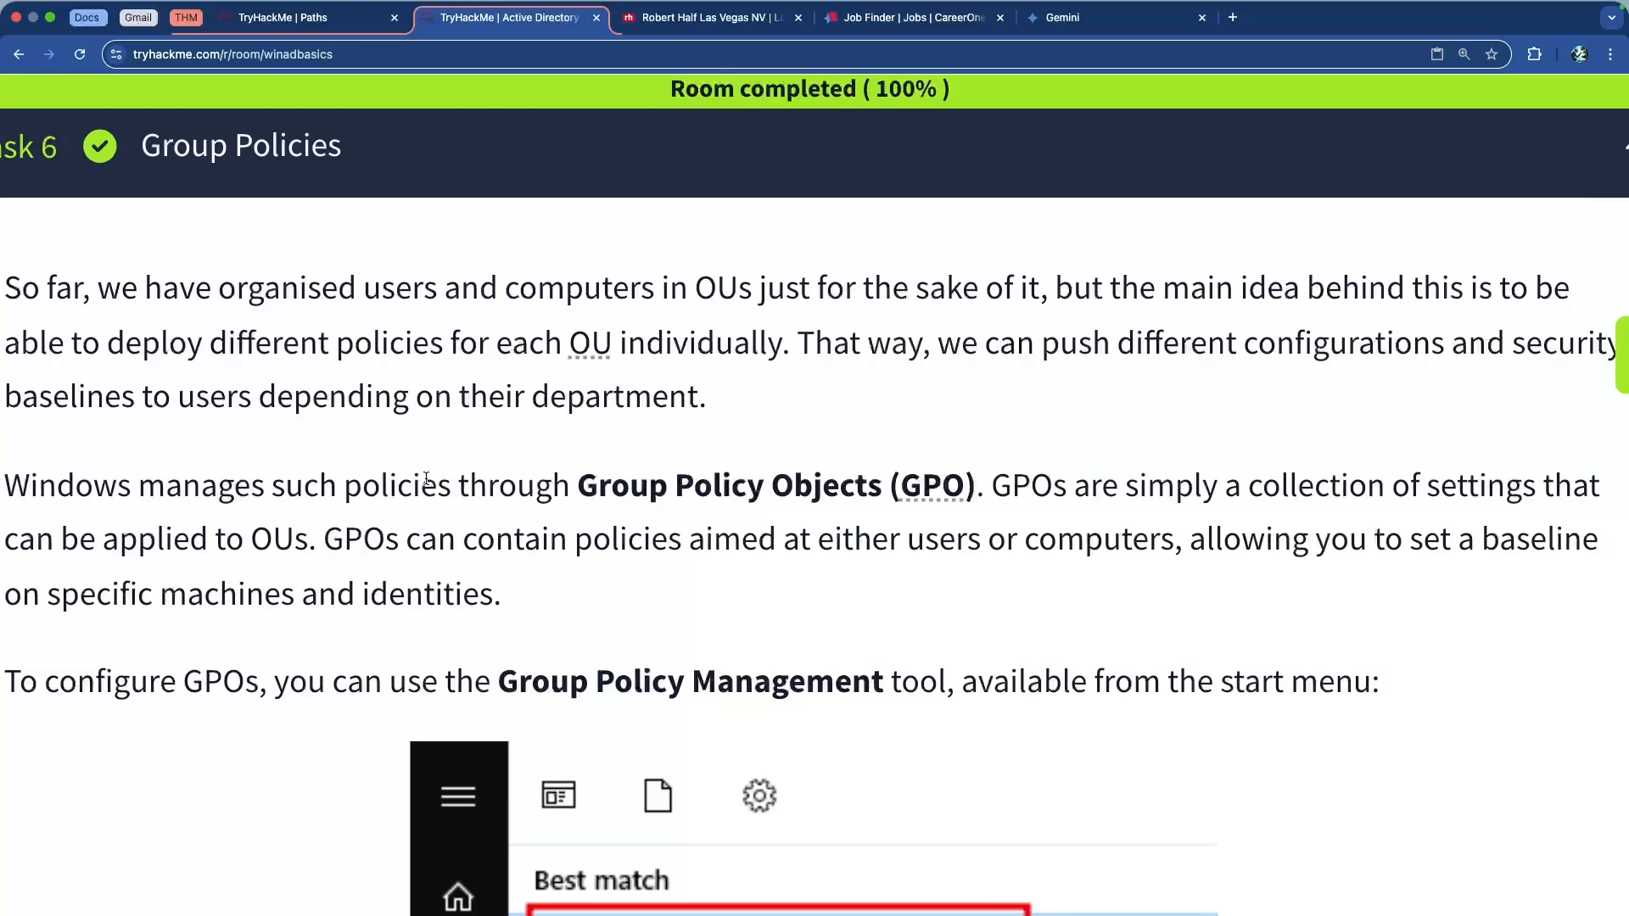
scroll(427, 480, down, 4)
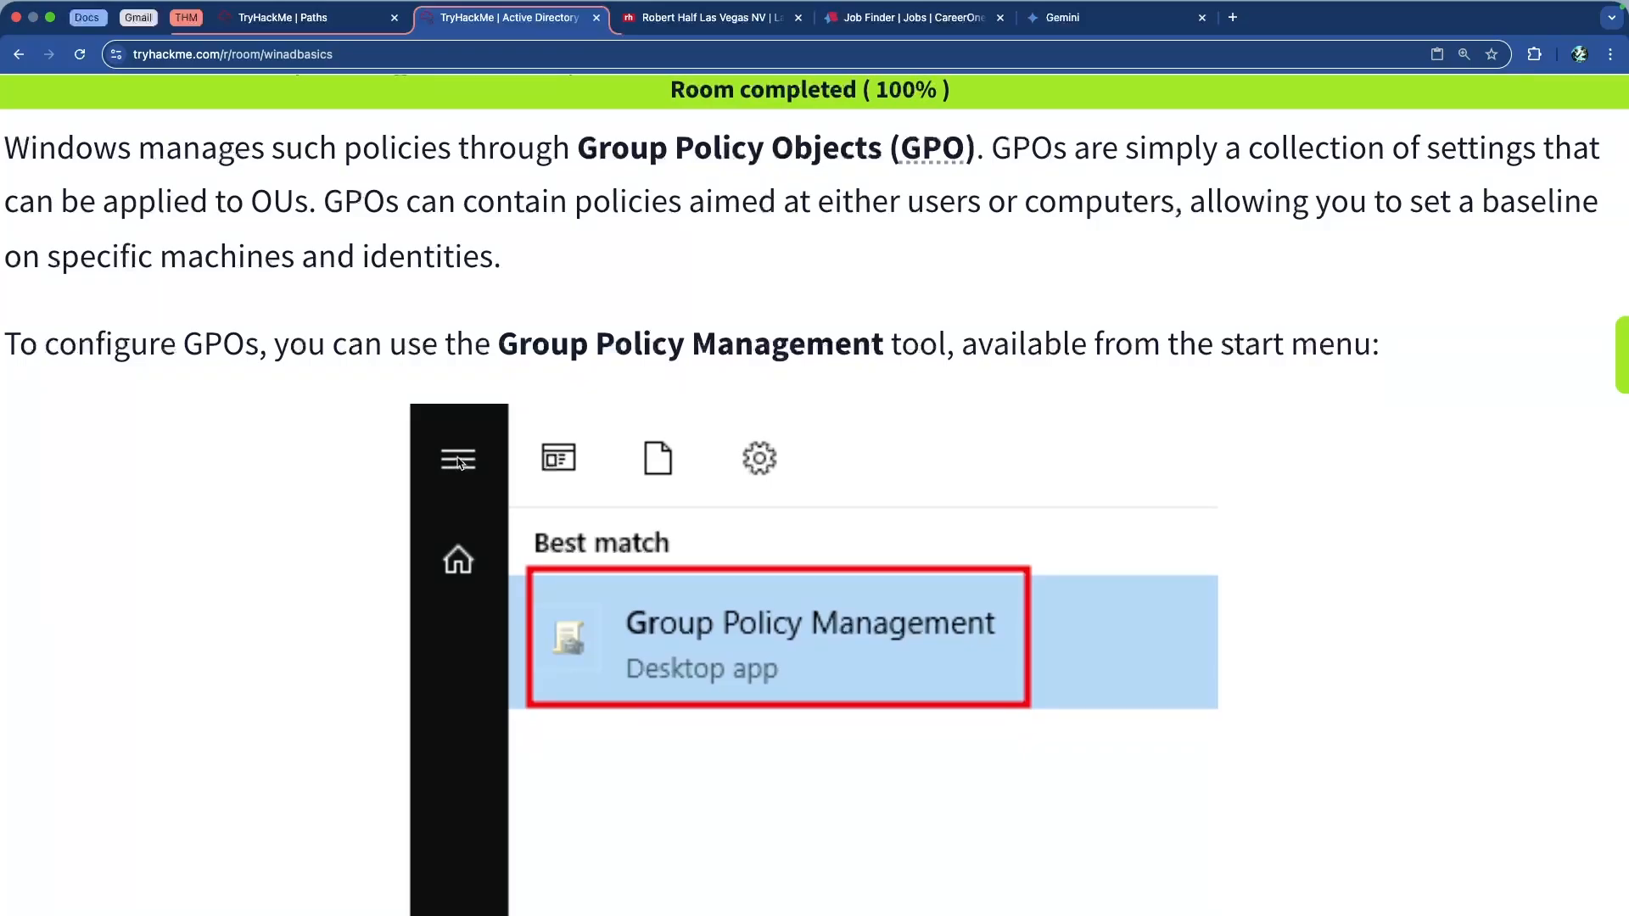
scroll(458, 463, down, 12)
scroll(455, 459, down, 5)
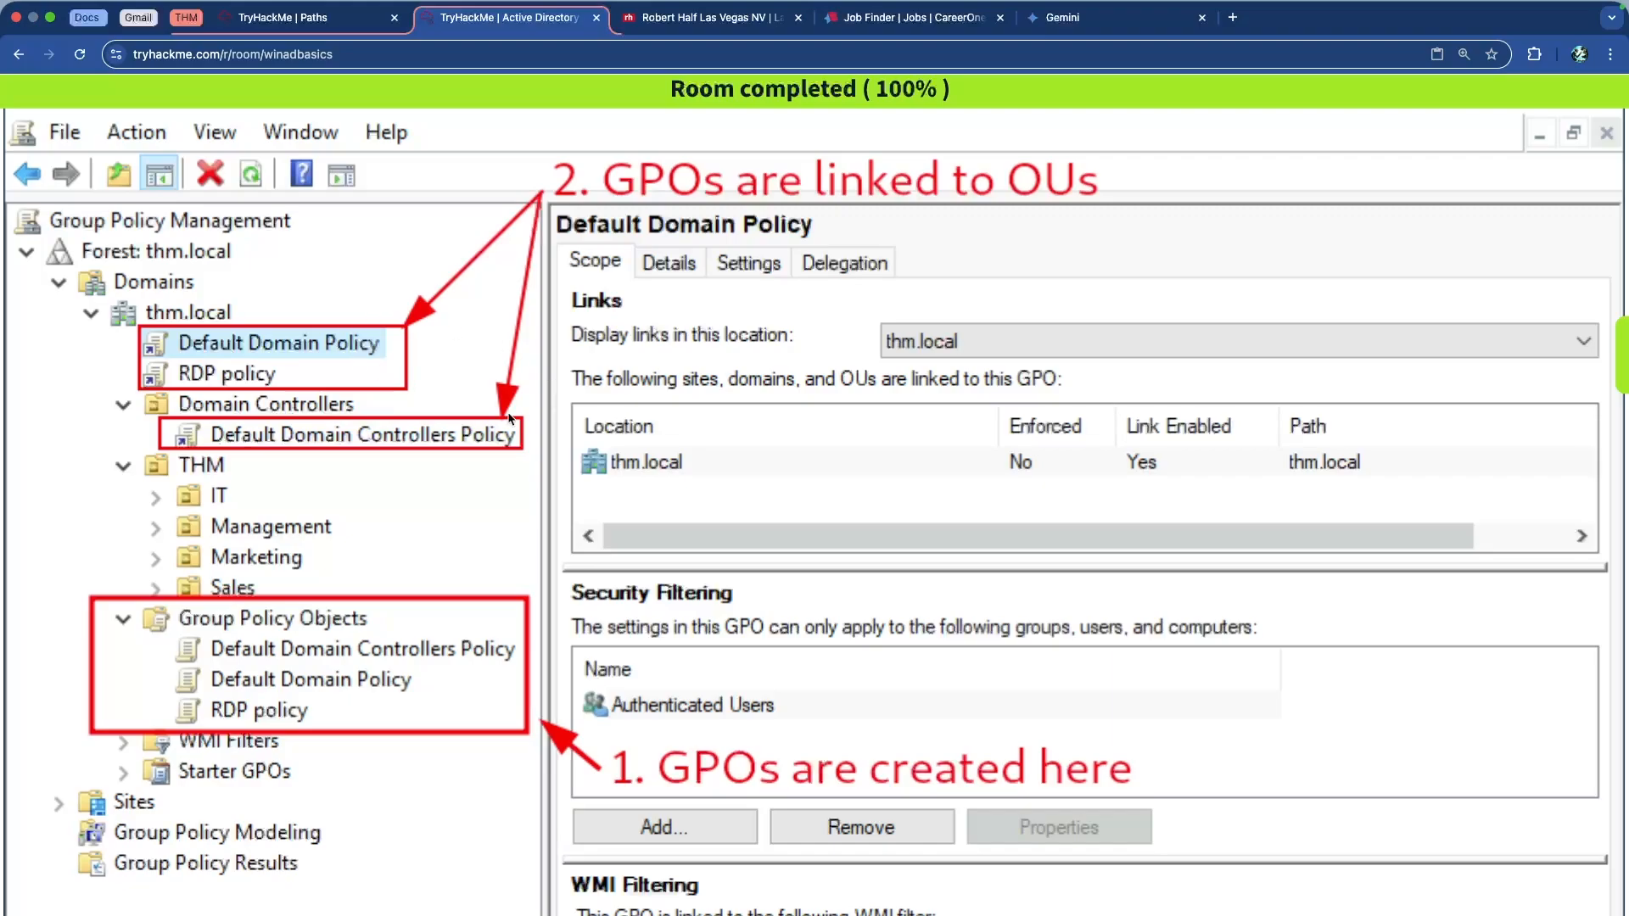
scroll(561, 409, down, 2)
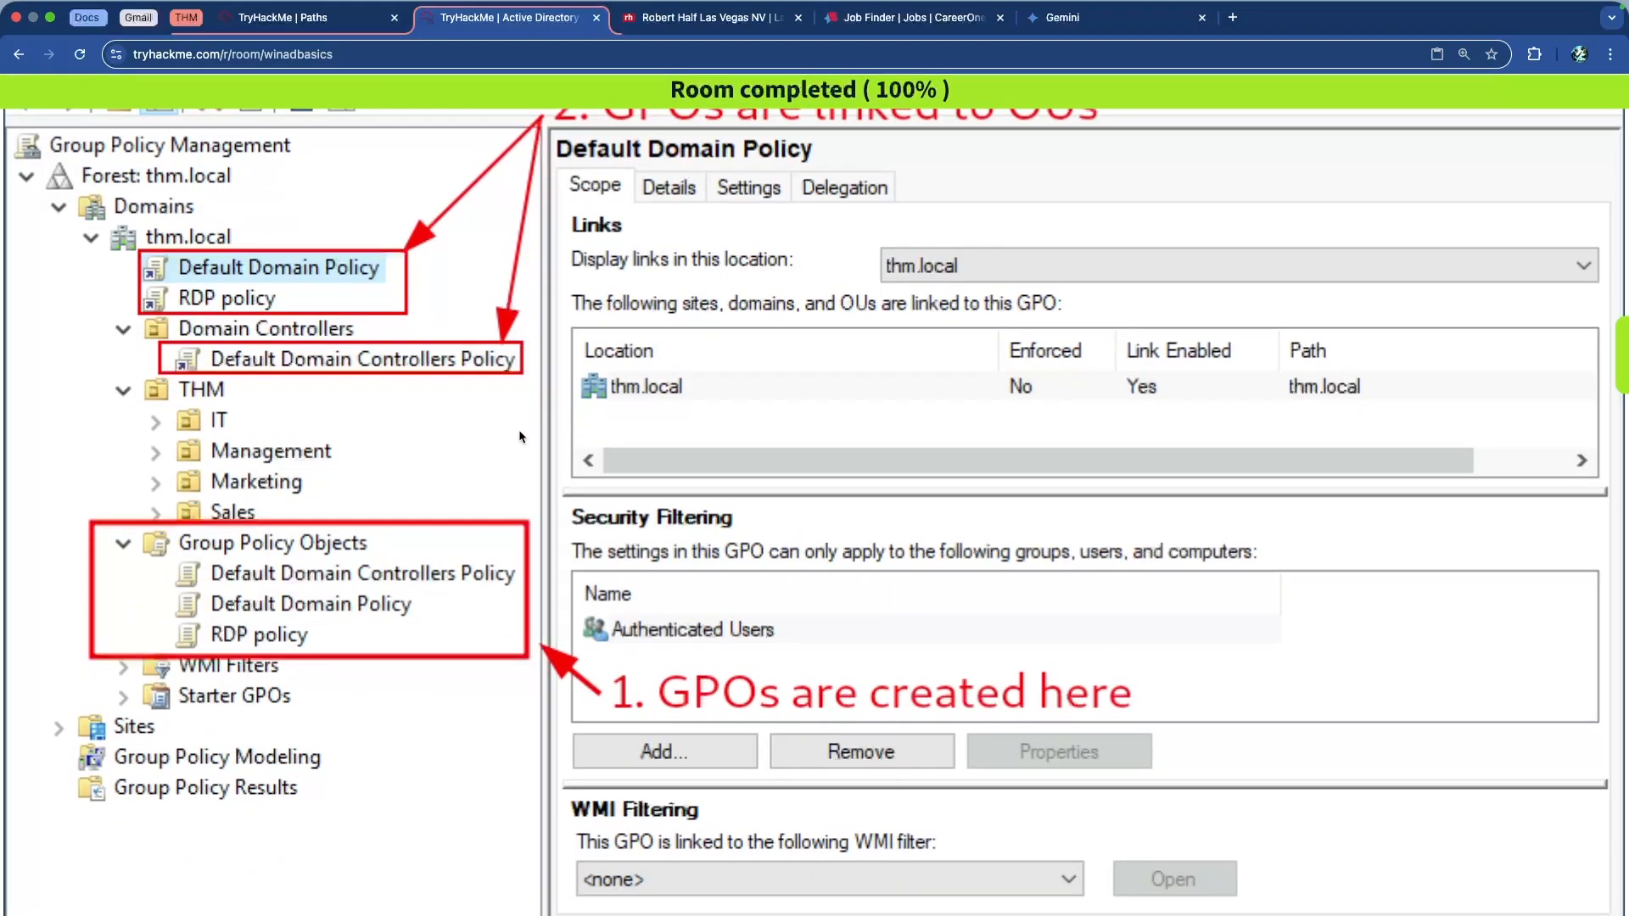
scroll(519, 430, up, 2)
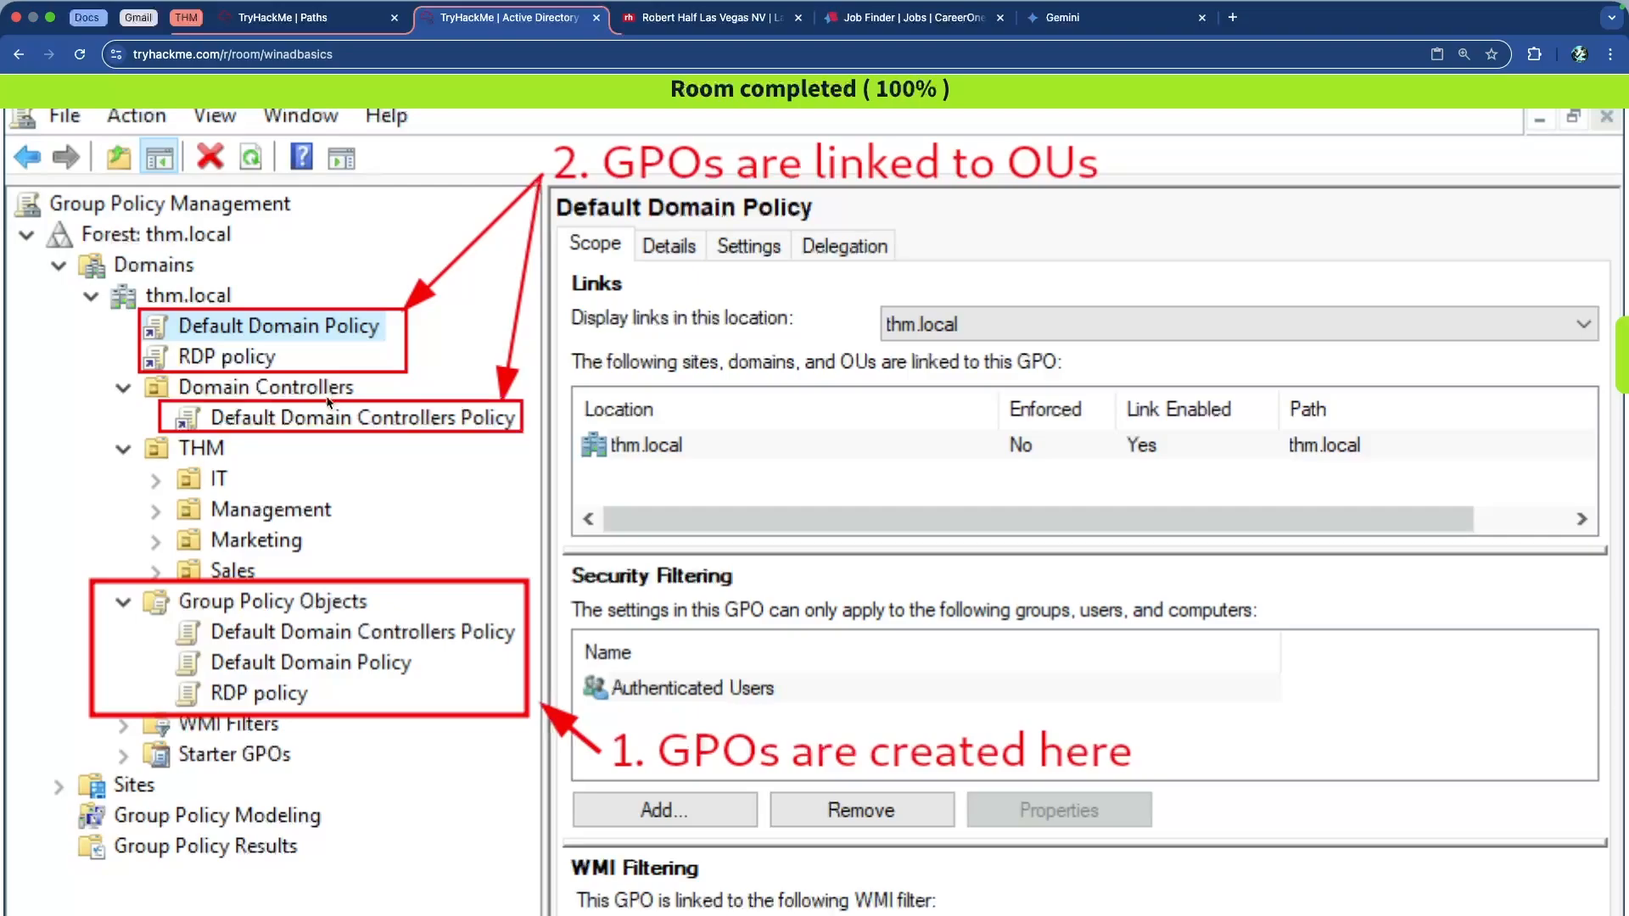
scroll(329, 402, down, 6)
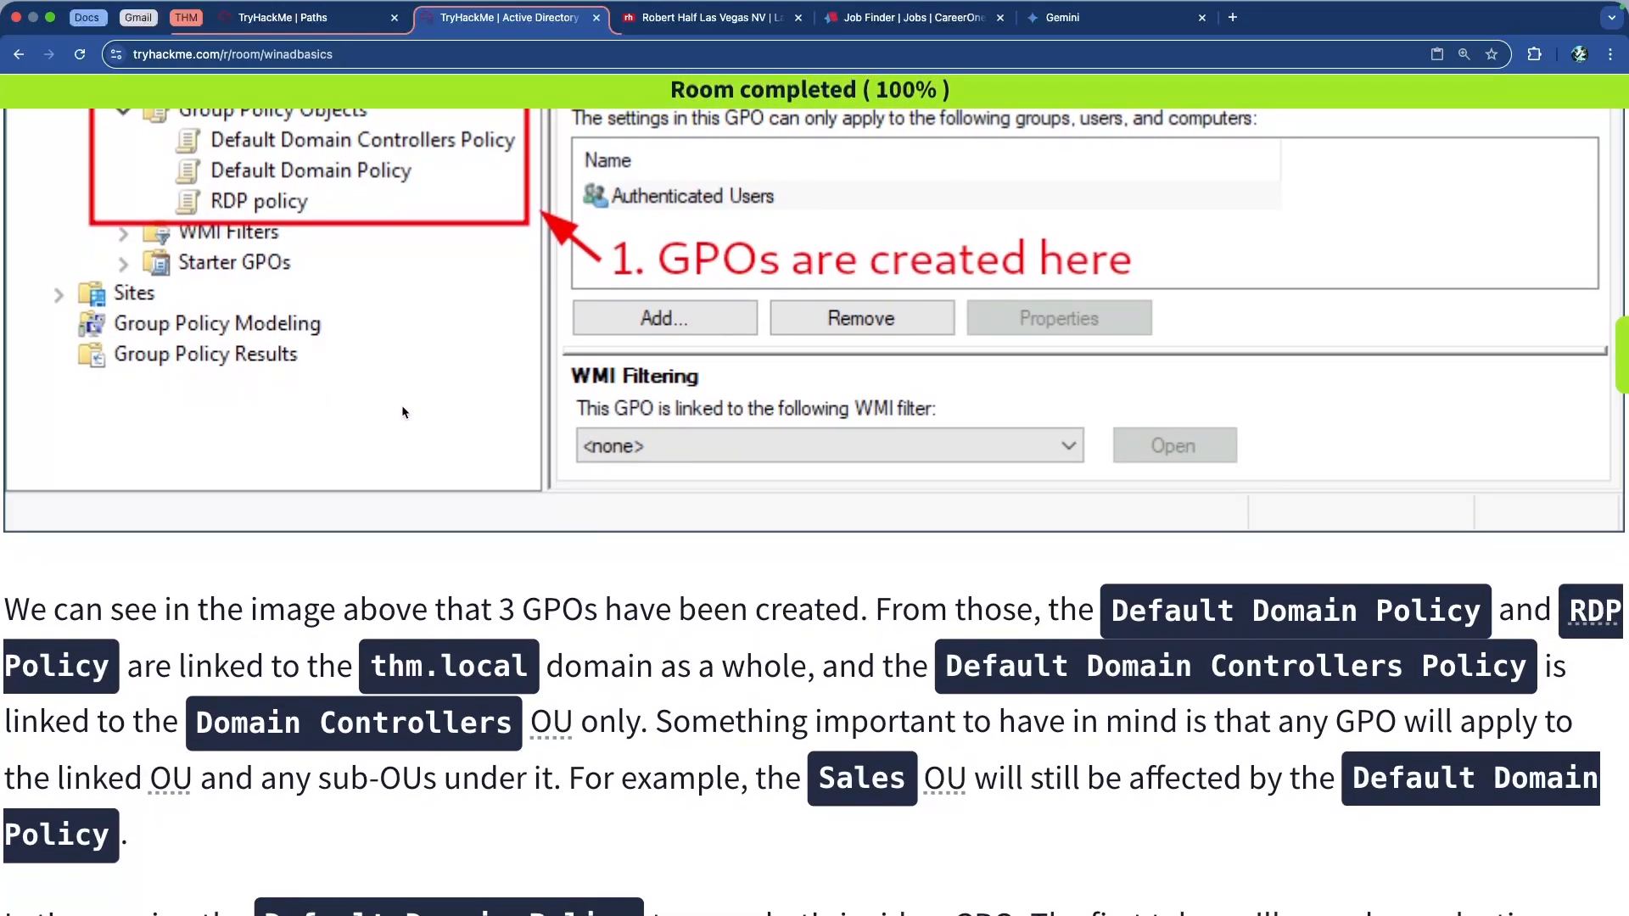
scroll(400, 405, down, 2)
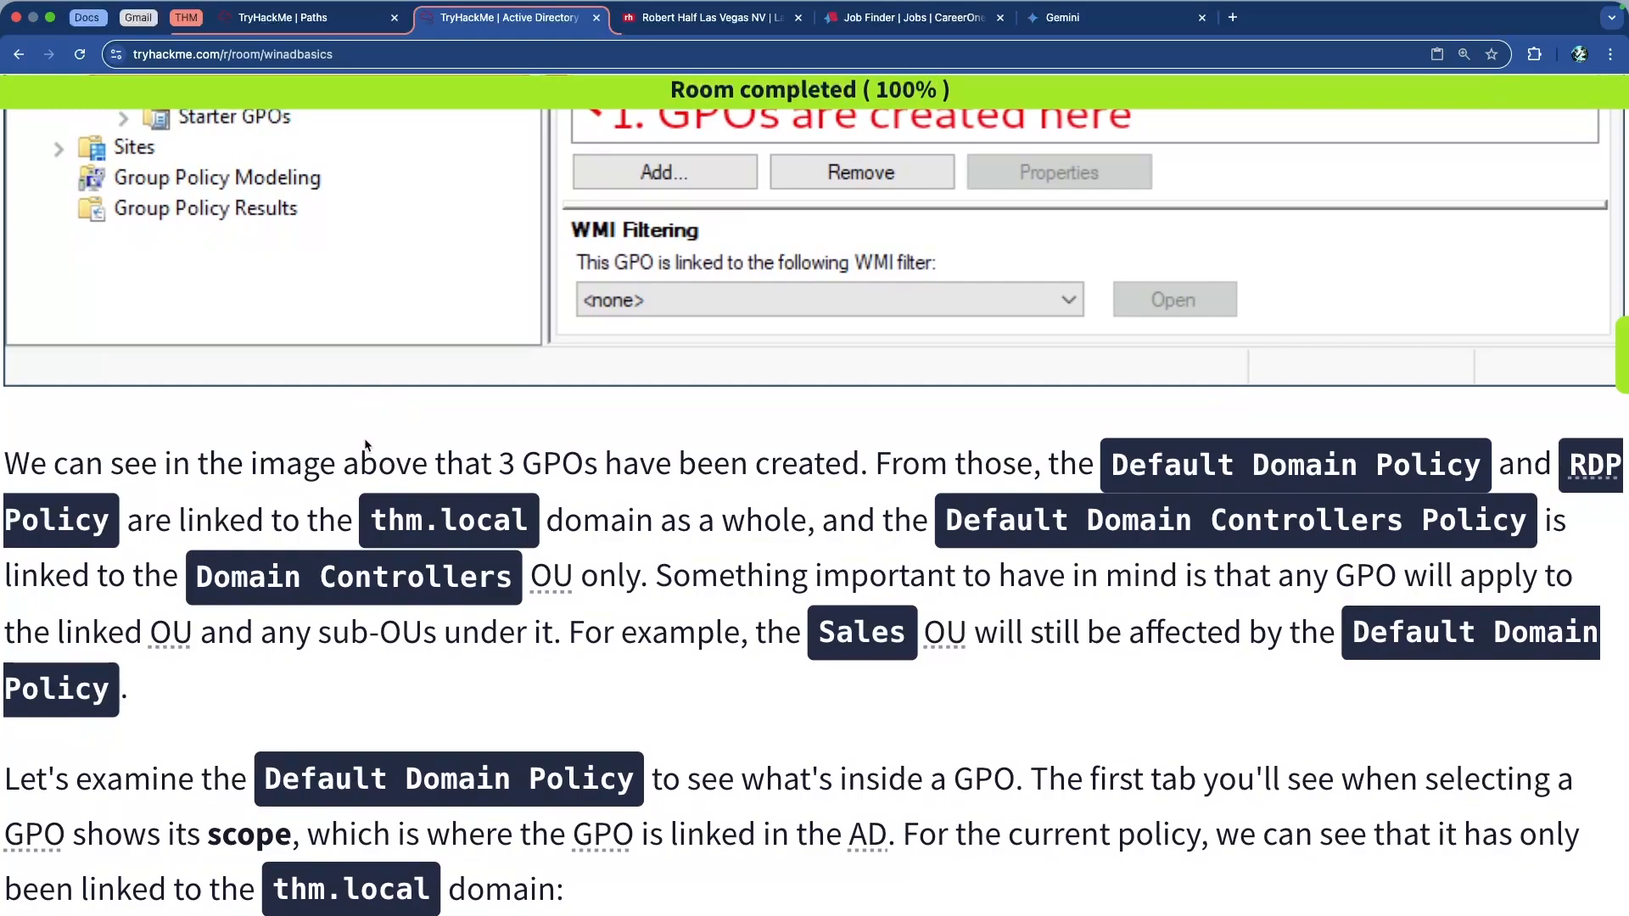
scroll(437, 459, down, 1)
scroll(438, 457, down, 1)
drag(515, 356, 915, 346)
click(960, 346)
drag(1105, 356, 1446, 342)
click(1446, 342)
scroll(1244, 342, right, 1)
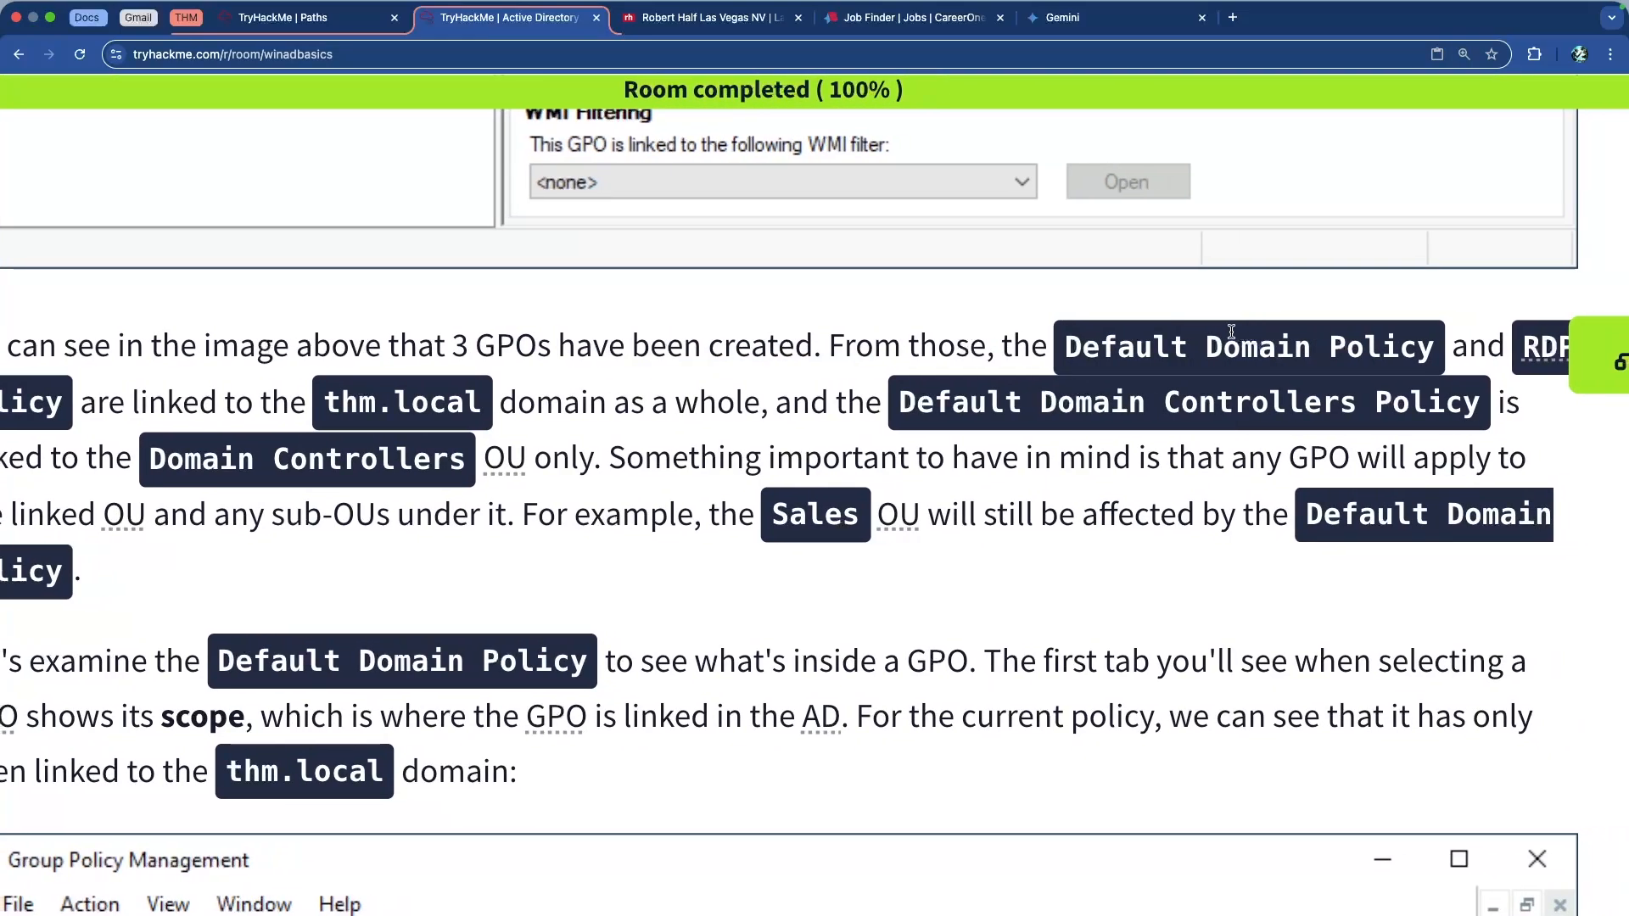
scroll(1233, 341, left, 1)
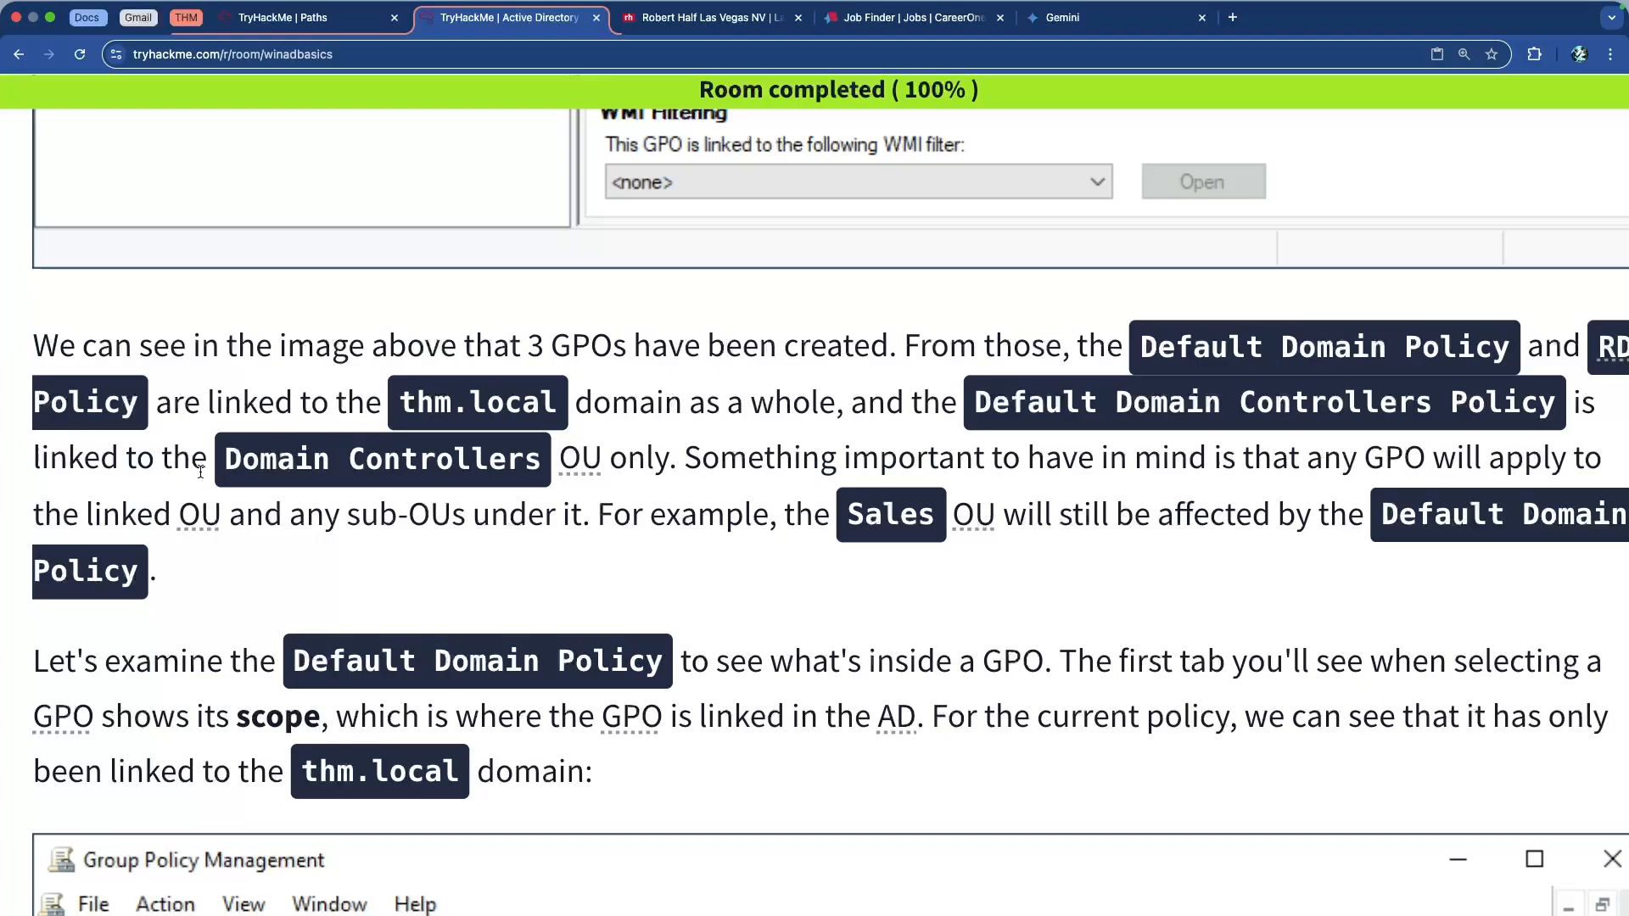
drag(1273, 458, 1538, 461)
click(1537, 460)
drag(347, 514, 562, 515)
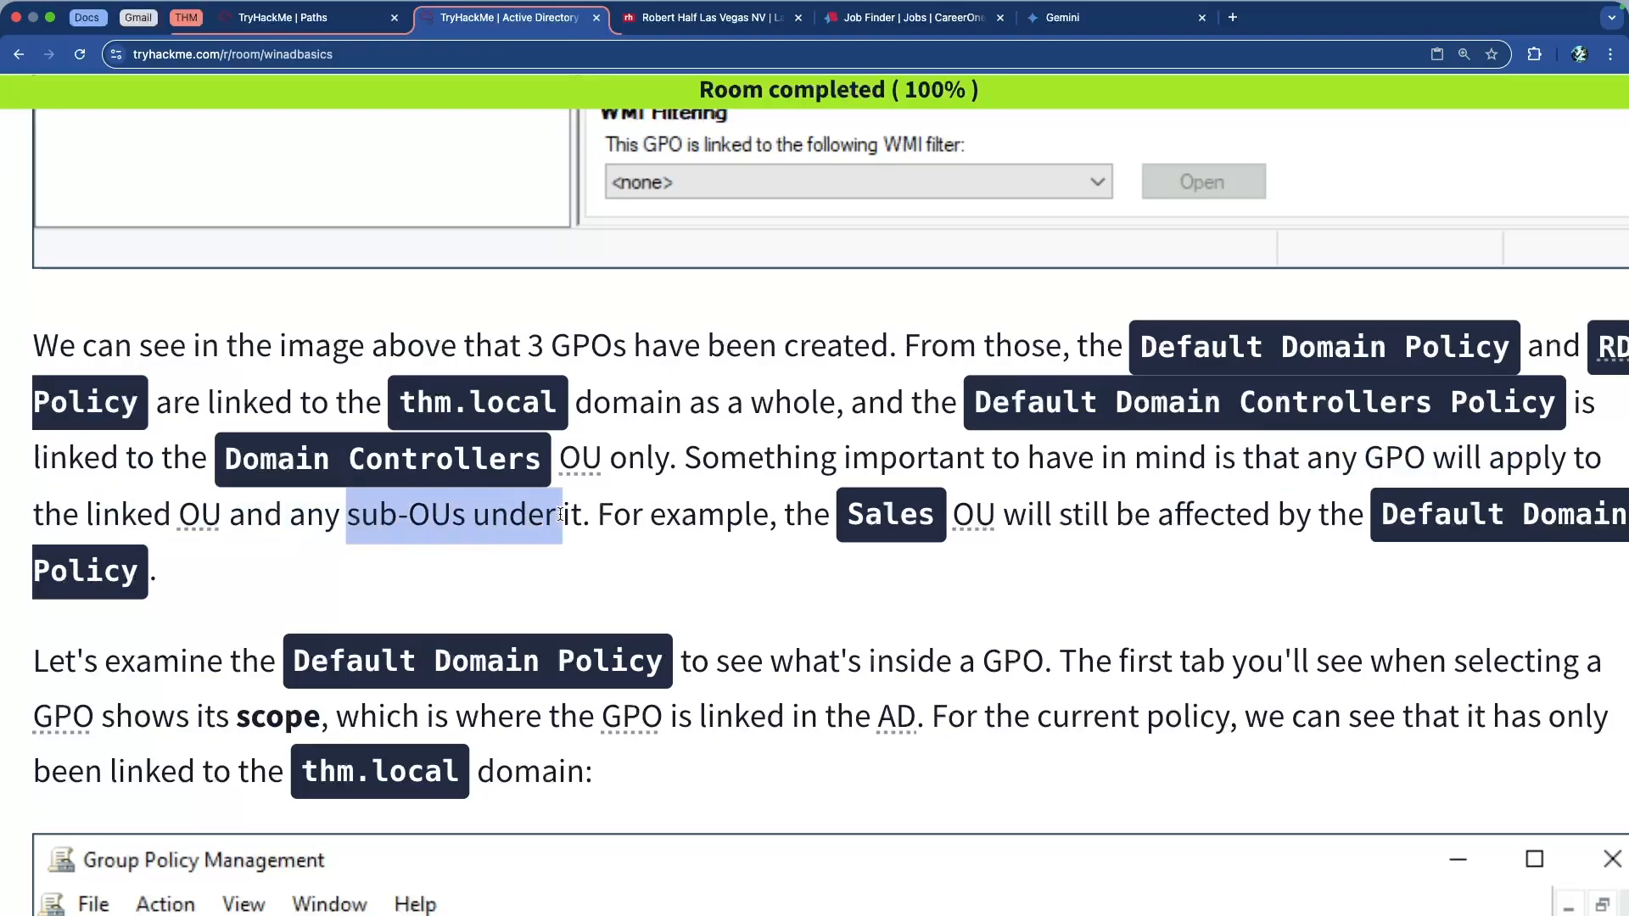
click(604, 518)
drag(697, 514, 1570, 527)
click(1102, 523)
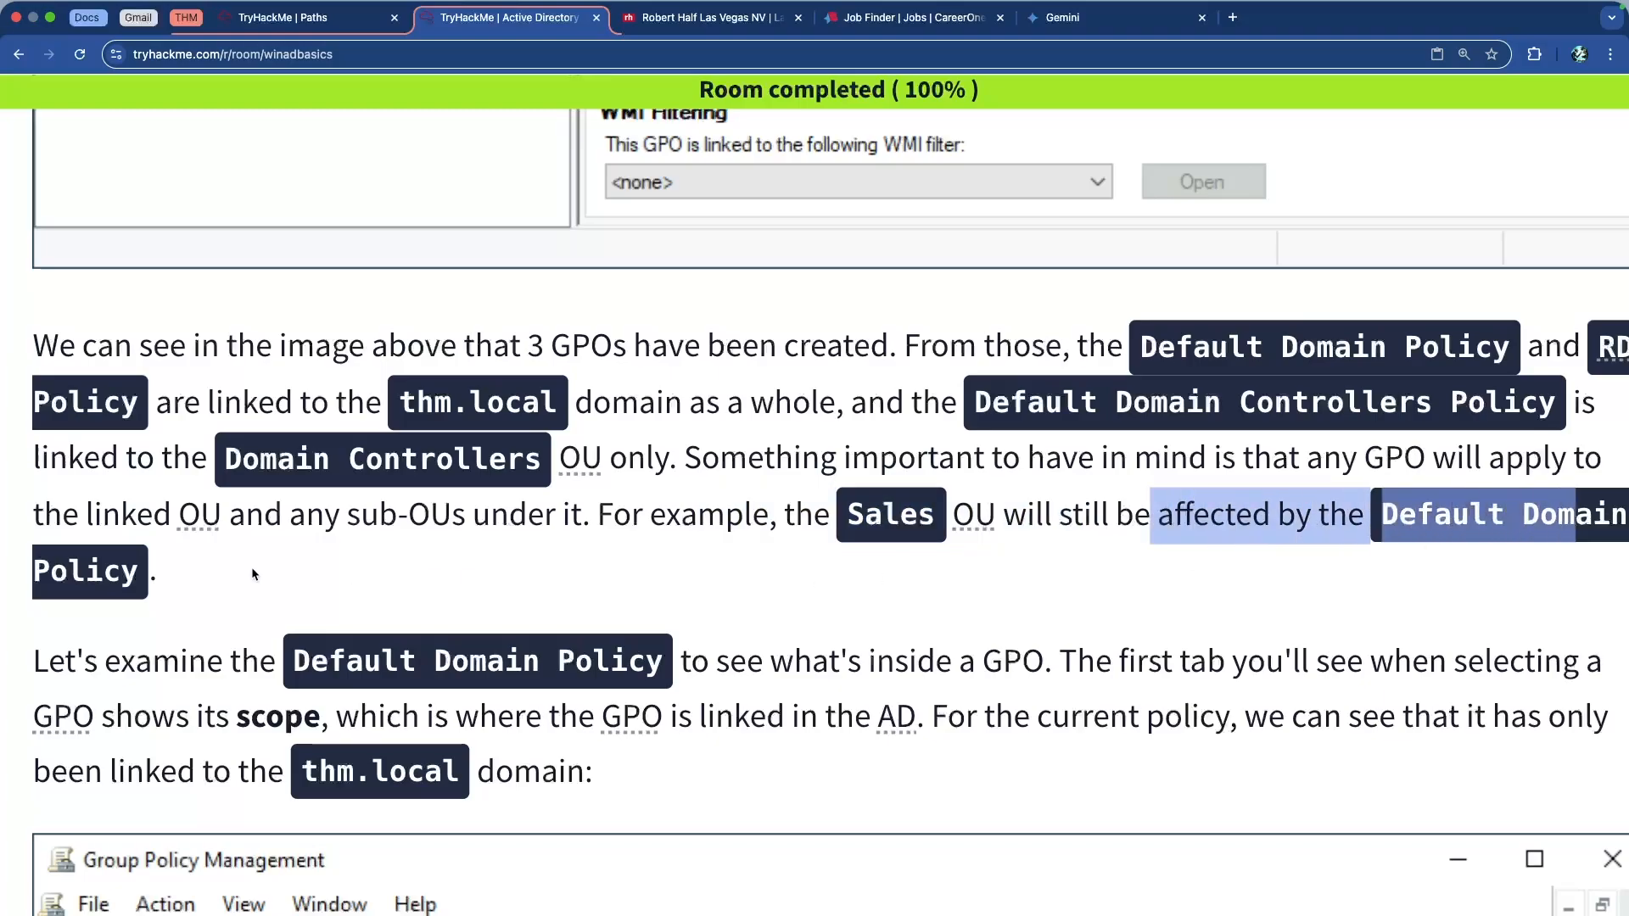
scroll(255, 572, up, 10)
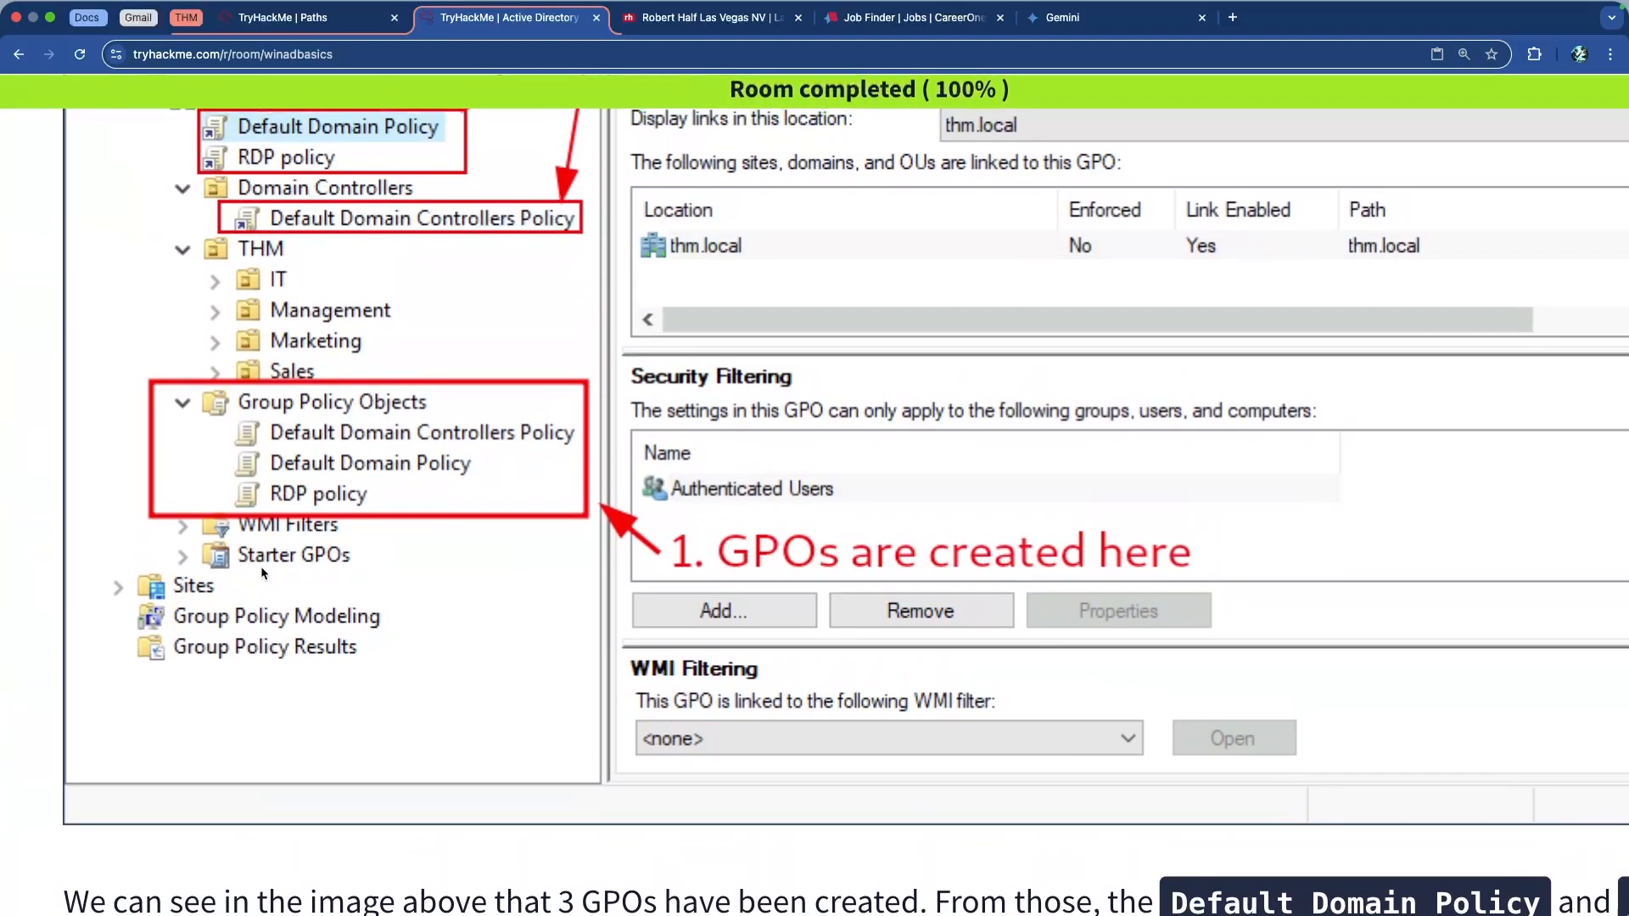
Scroll back and forth through the GPO Scope explanation and its screenshot
scroll(261, 567, up, 3)
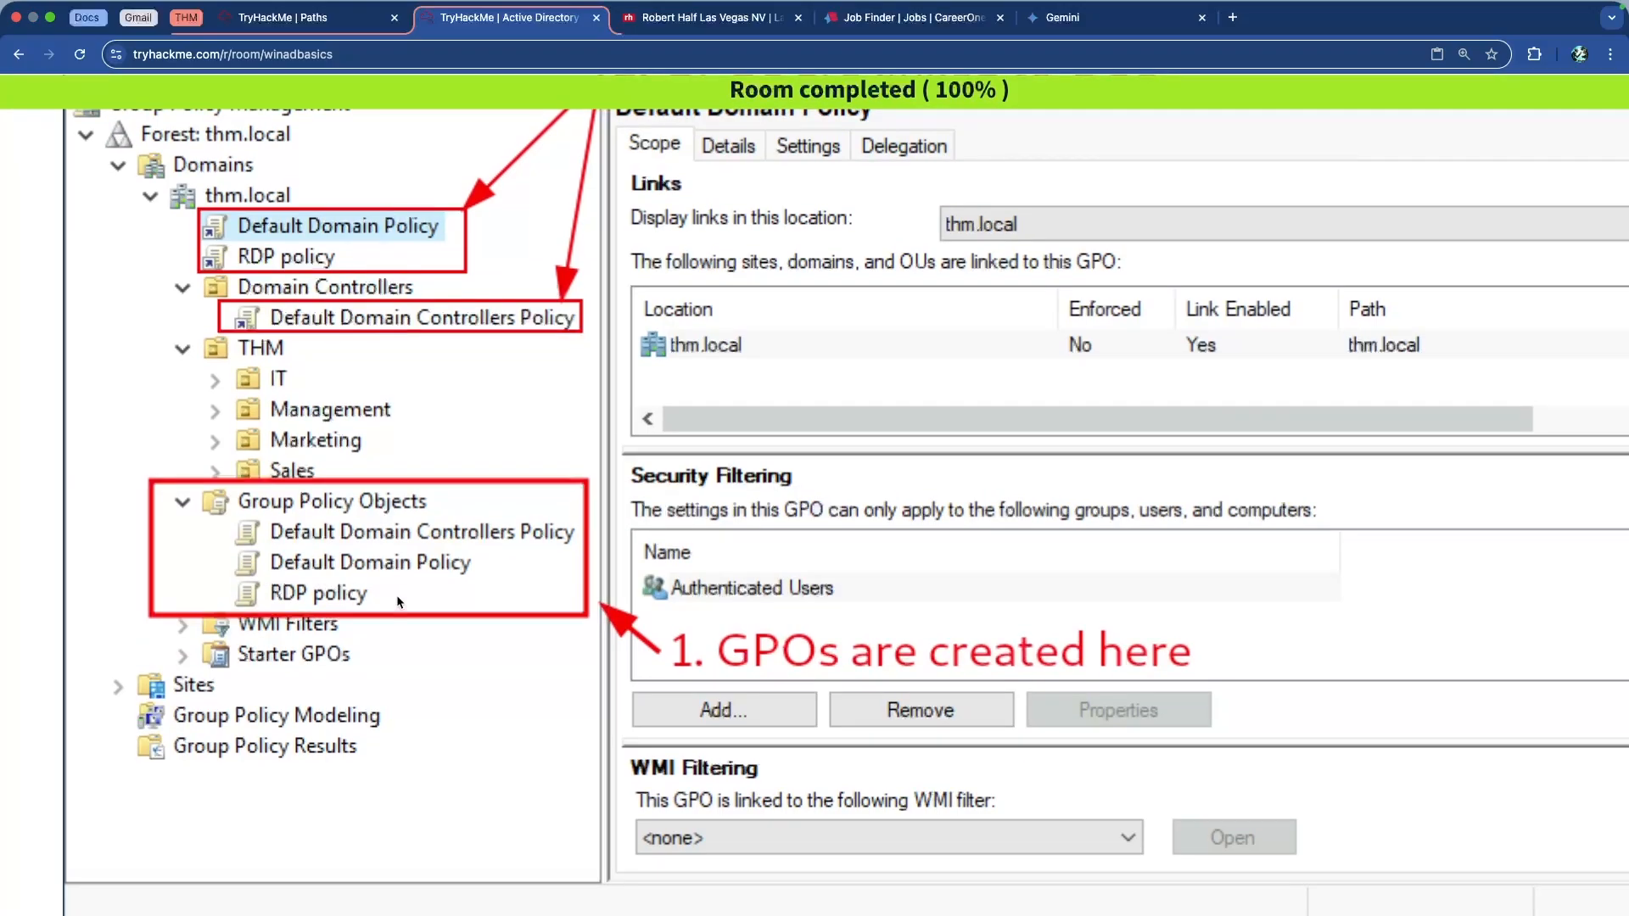
scroll(400, 594, up, 1)
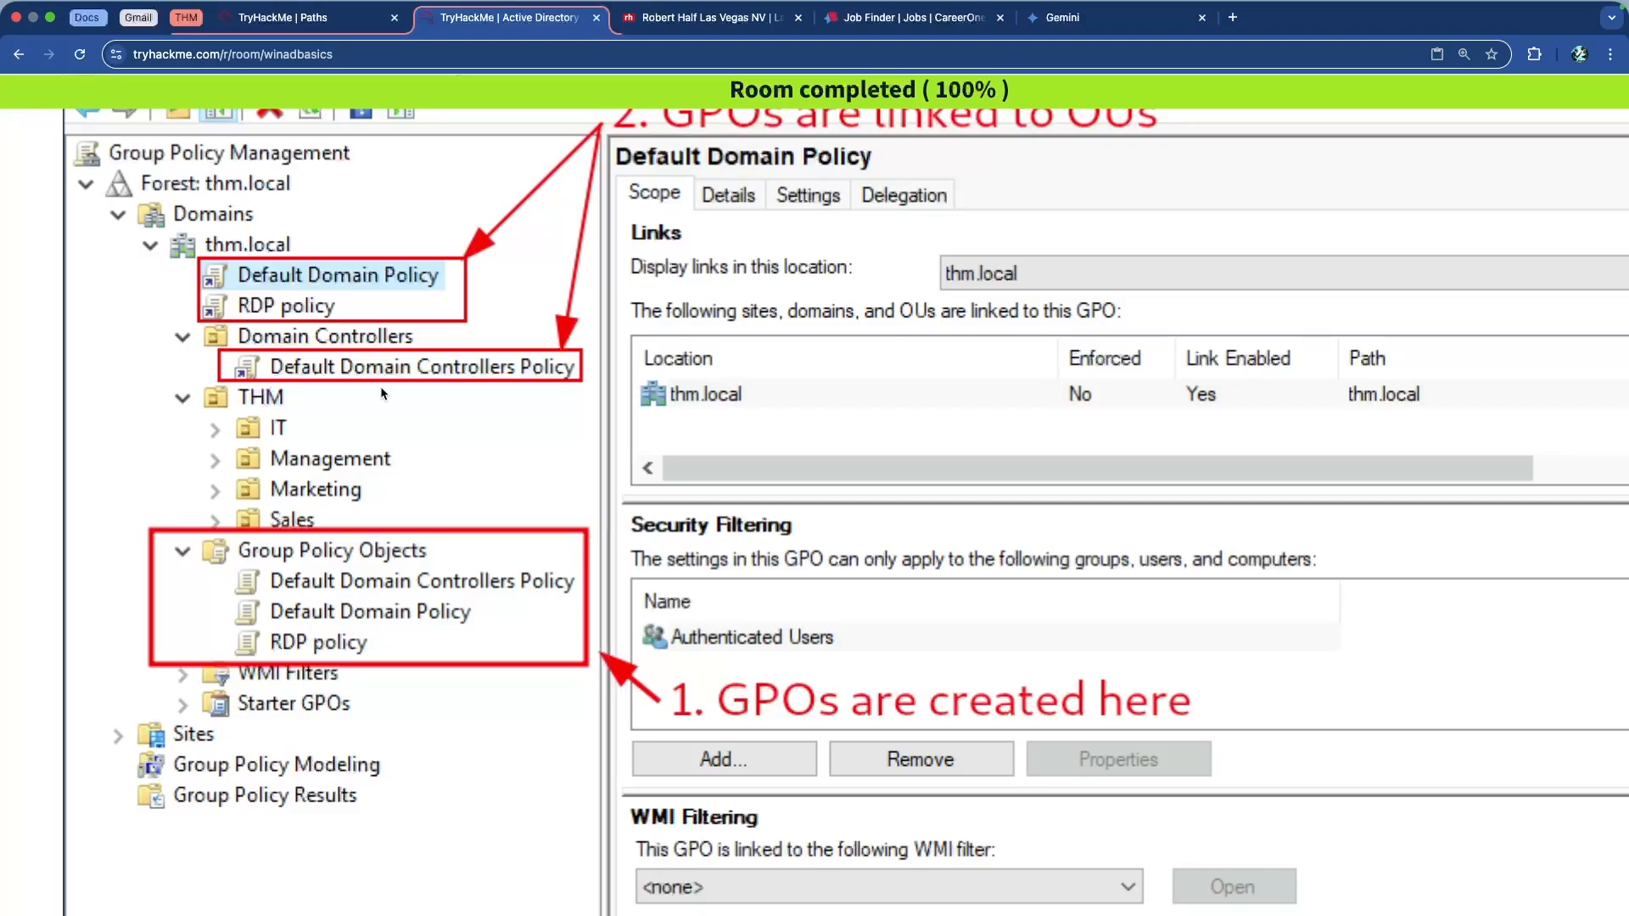
scroll(338, 399, down, 10)
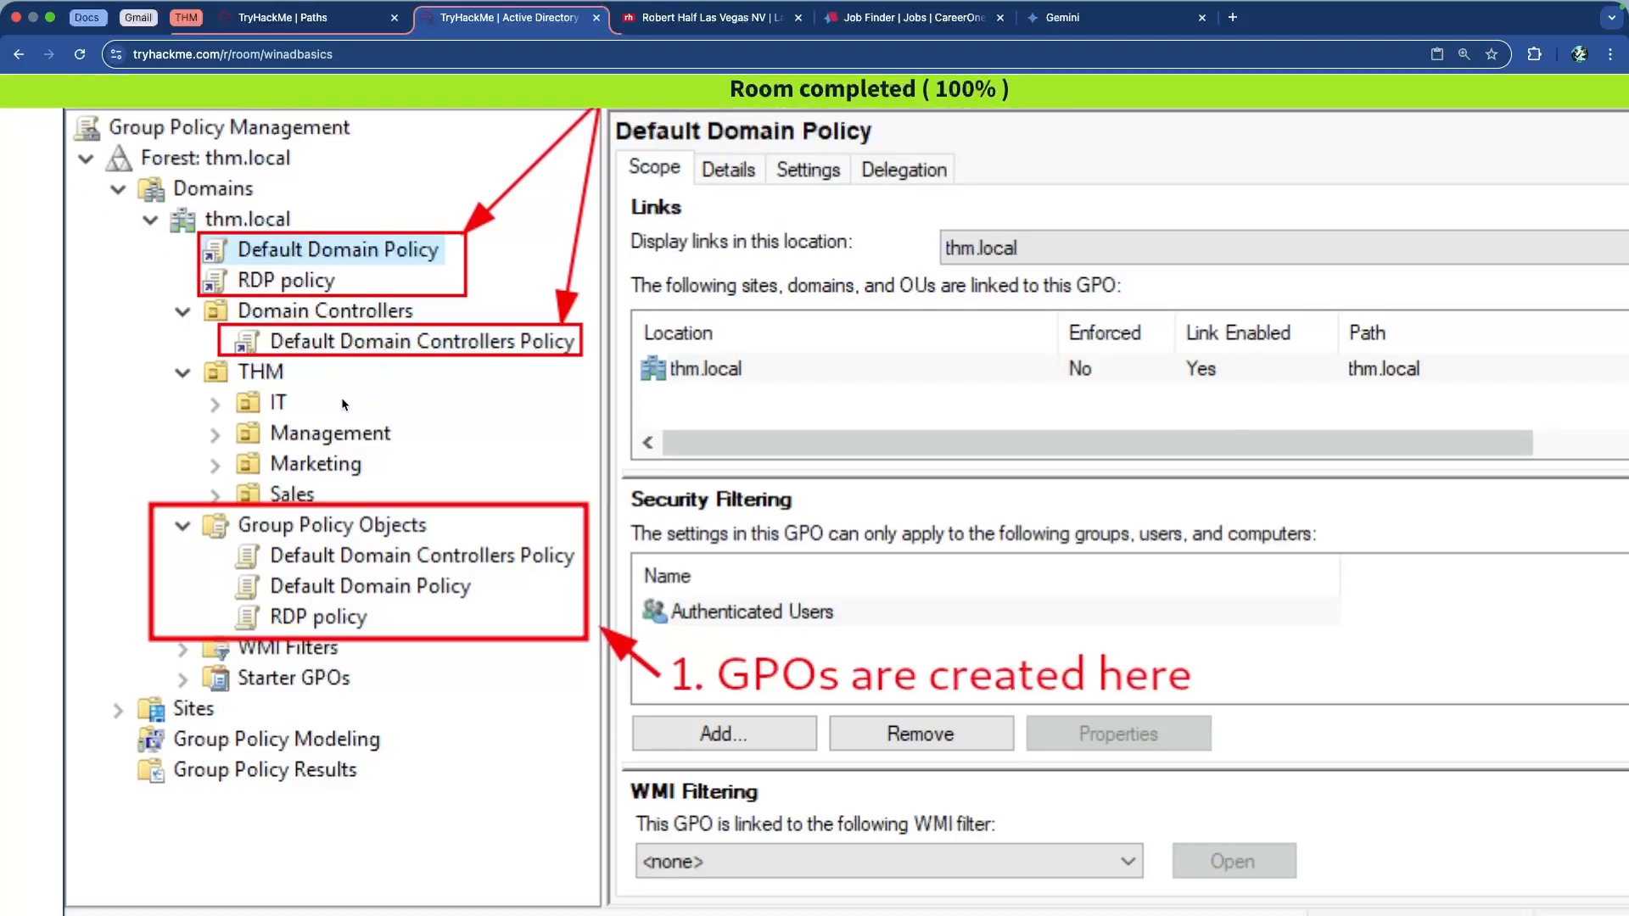
scroll(344, 397, down, 1)
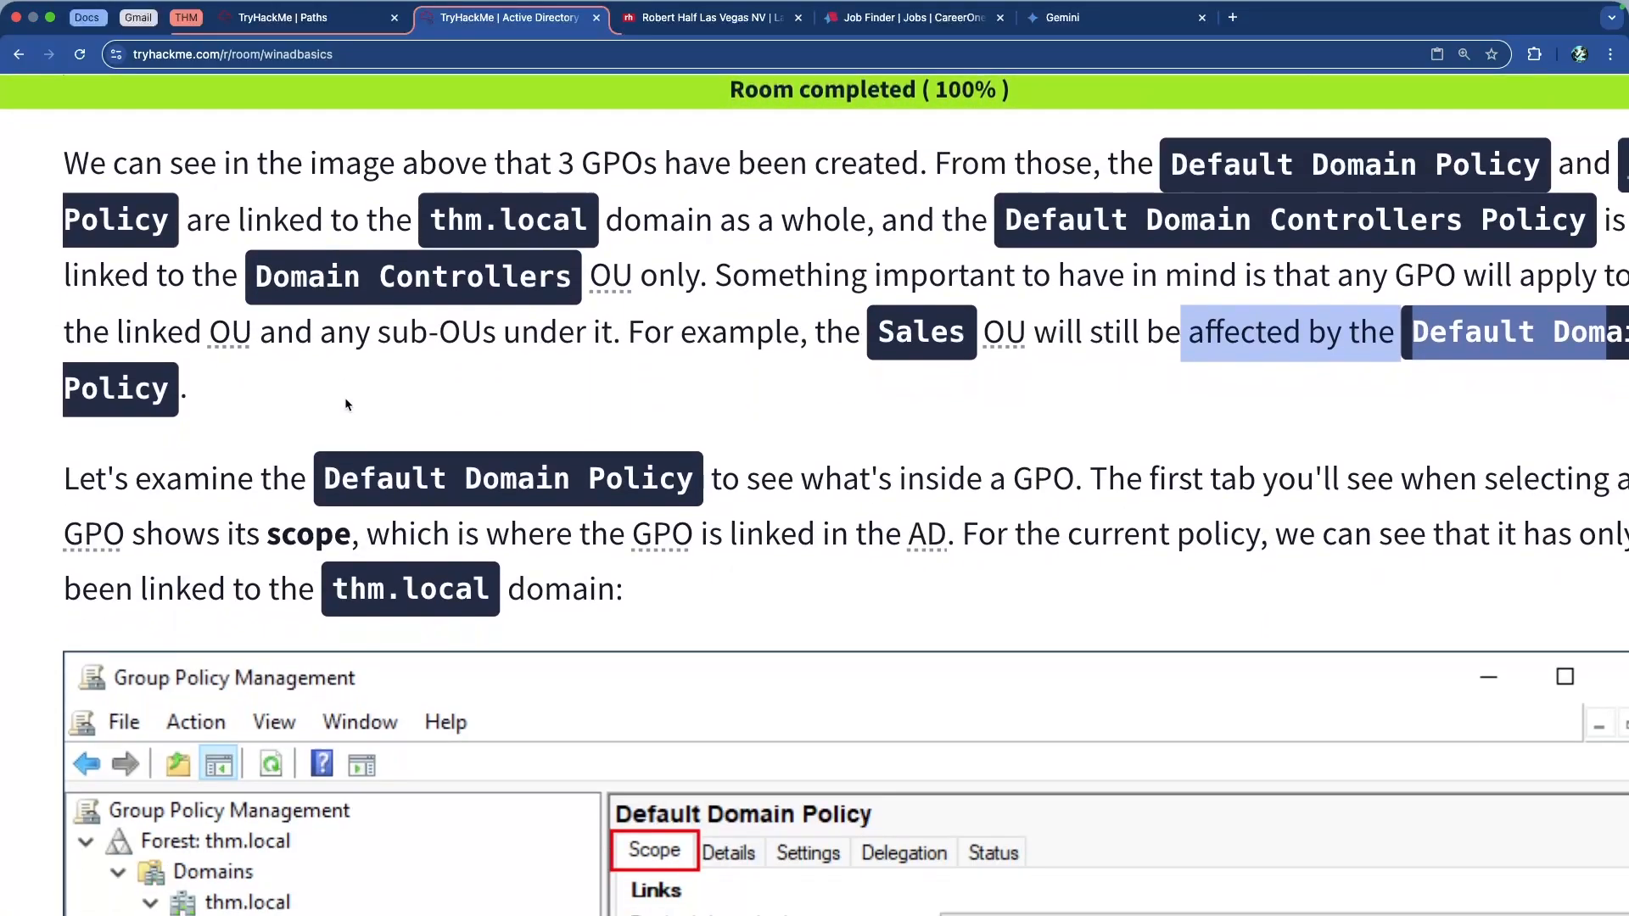
scroll(345, 397, right, 1)
scroll(345, 397, right, 1)
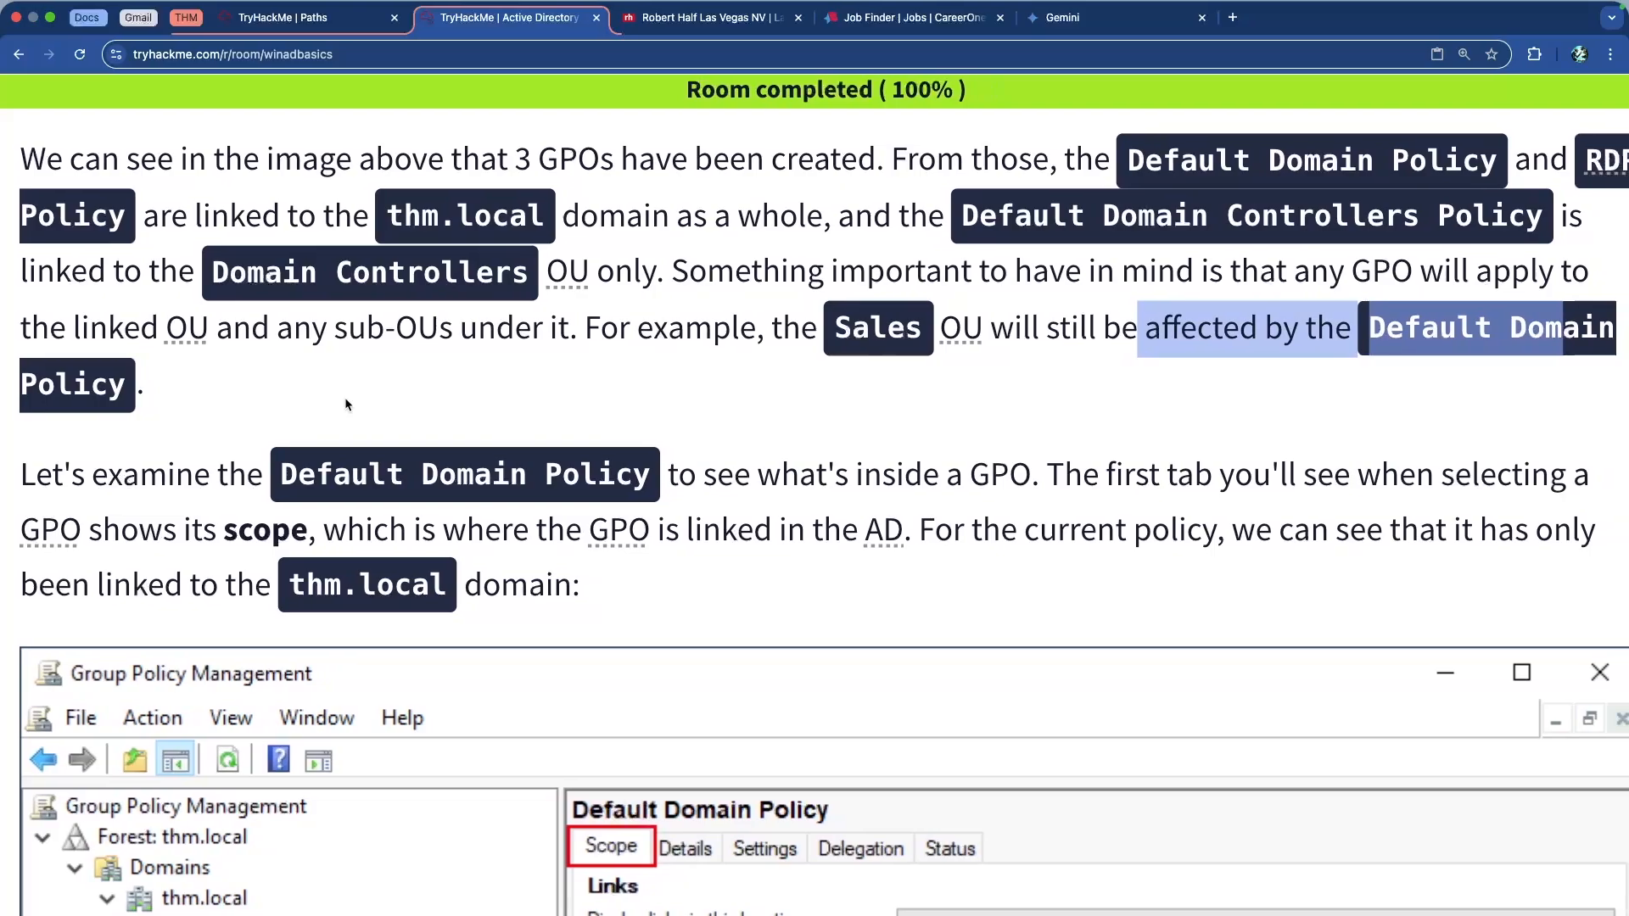
scroll(385, 404, down, 5)
scroll(385, 404, down, 10)
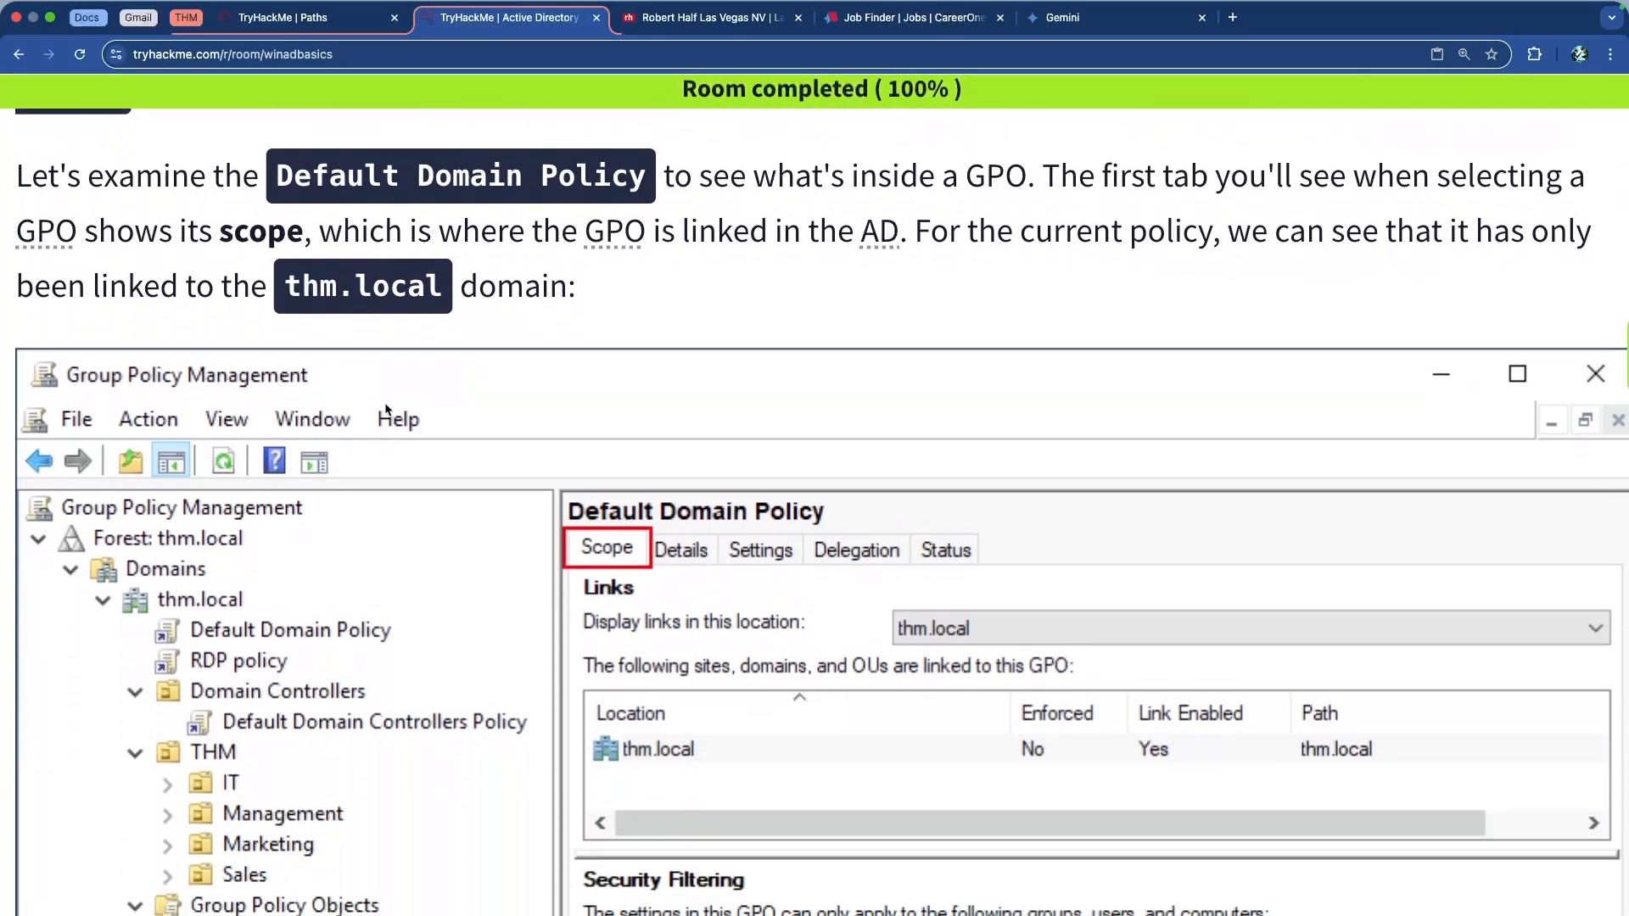
scroll(386, 410, up, 4)
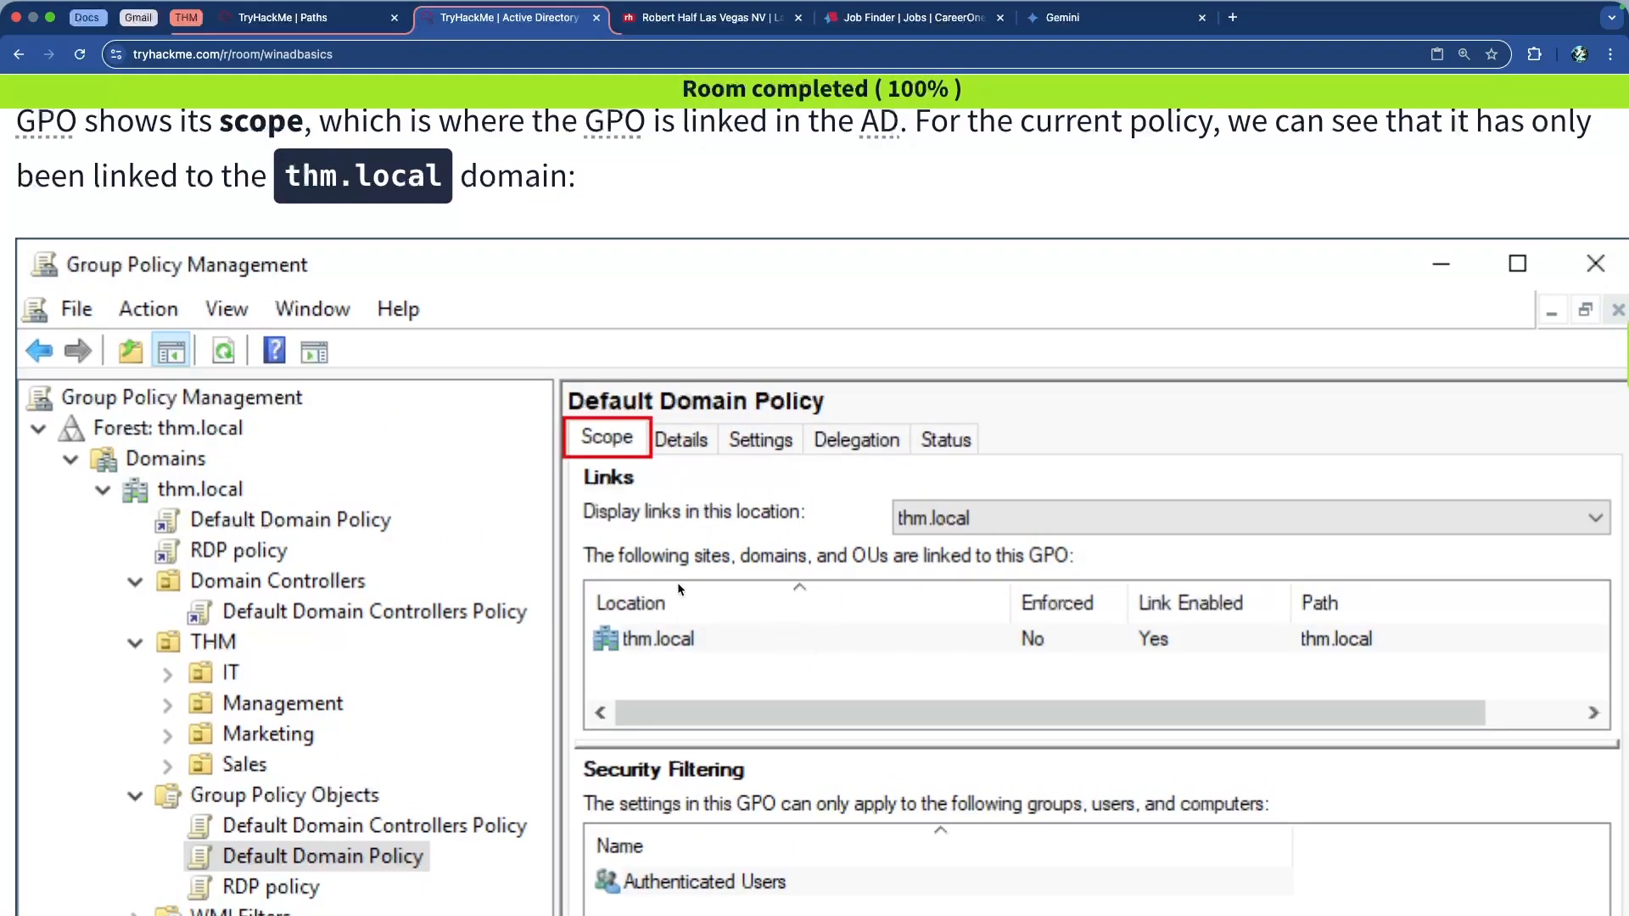
scroll(687, 582, up, 2)
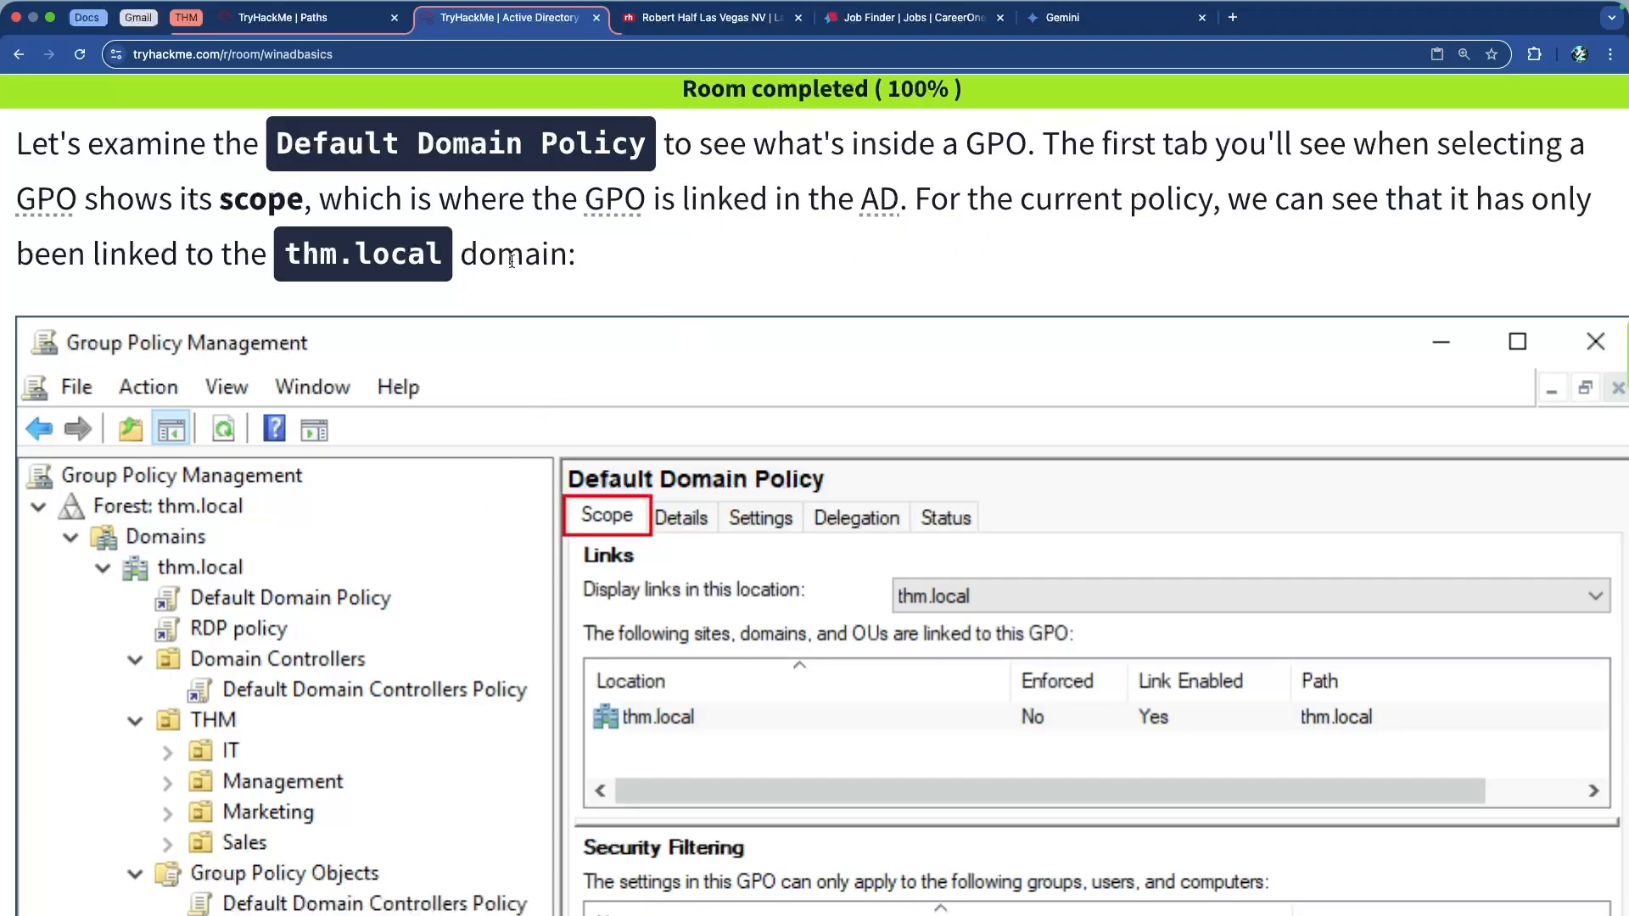
Highlight the sentence about the thm.local link, then read on to Security Filtering and the Settings tab
drag(196, 250, 522, 280)
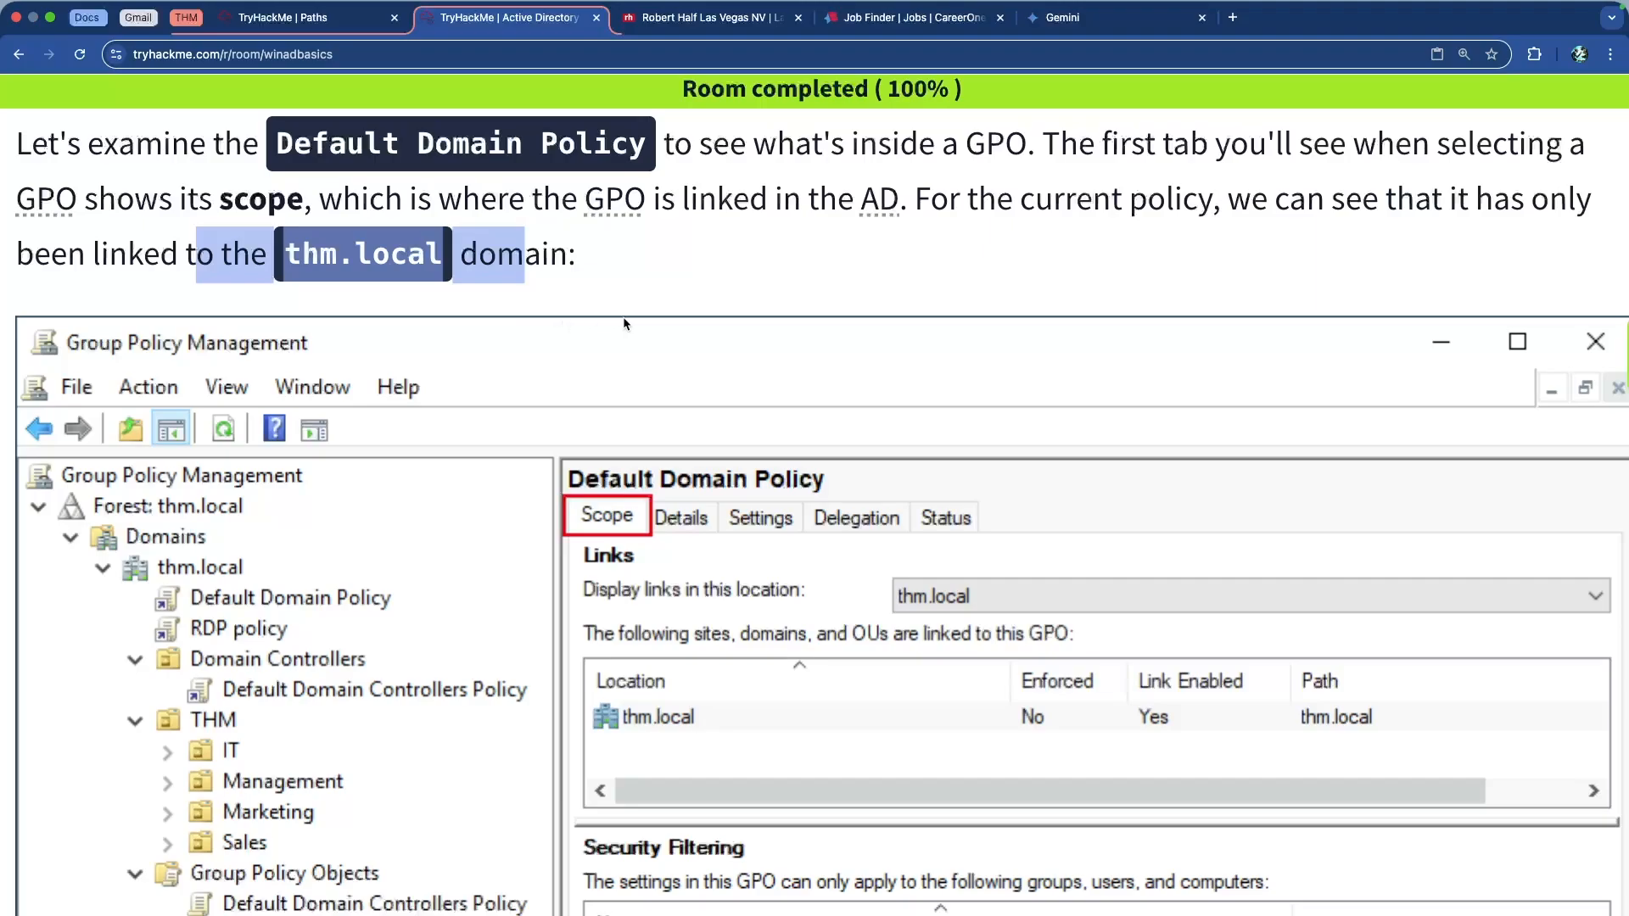
scroll(633, 324, down, 5)
scroll(645, 320, down, 5)
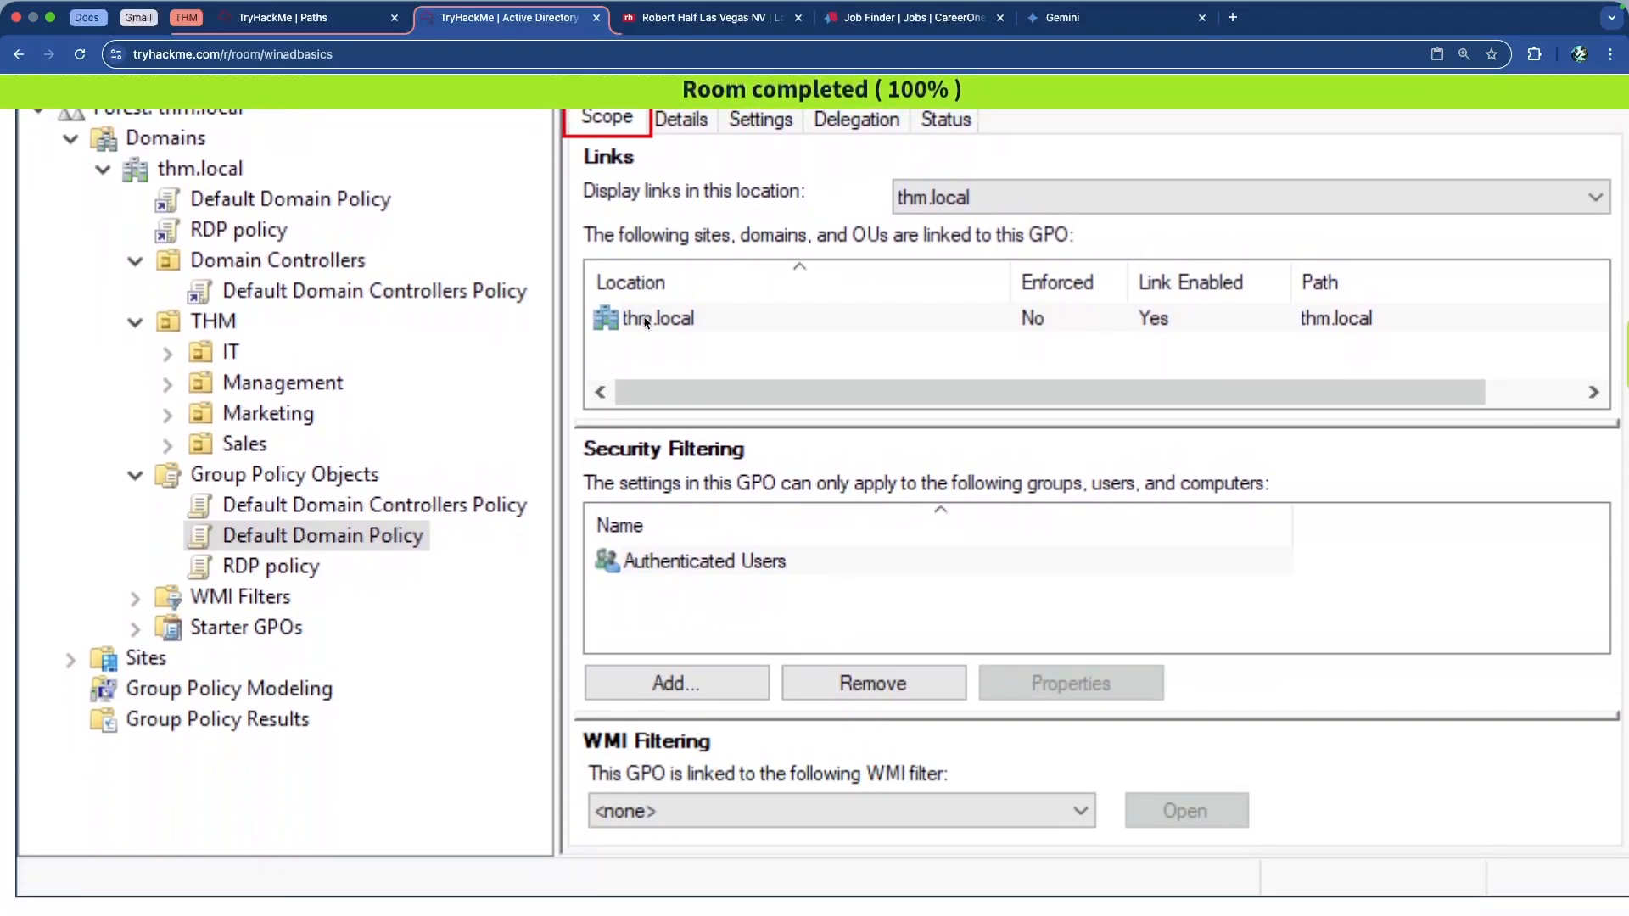
scroll(686, 399, down, 10)
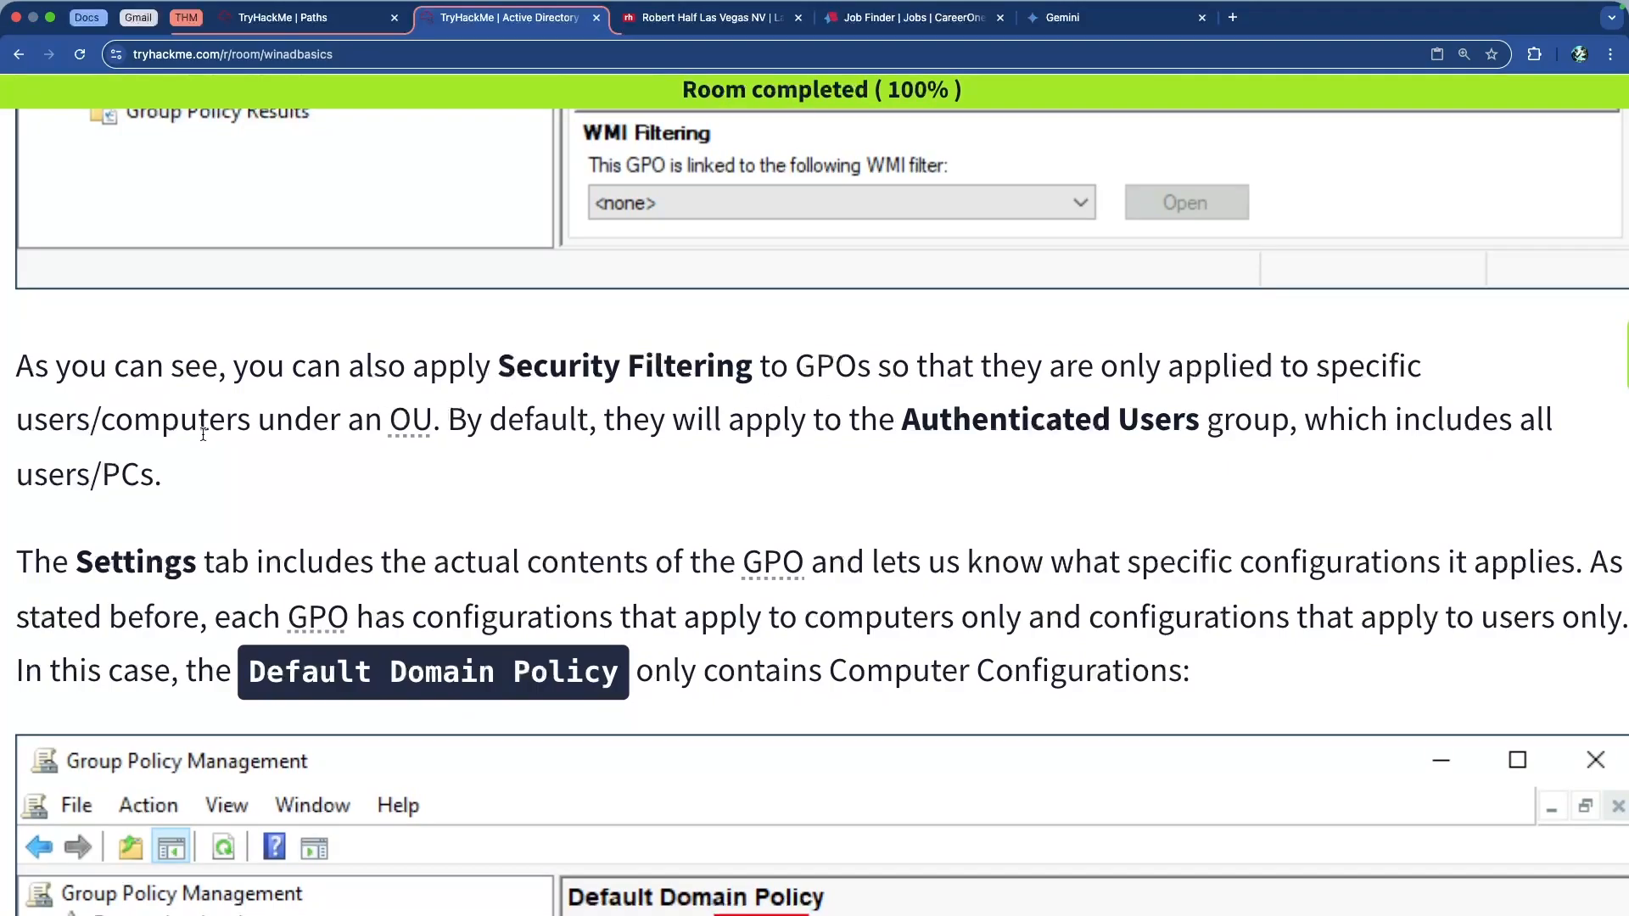
scroll(205, 434, up, 2)
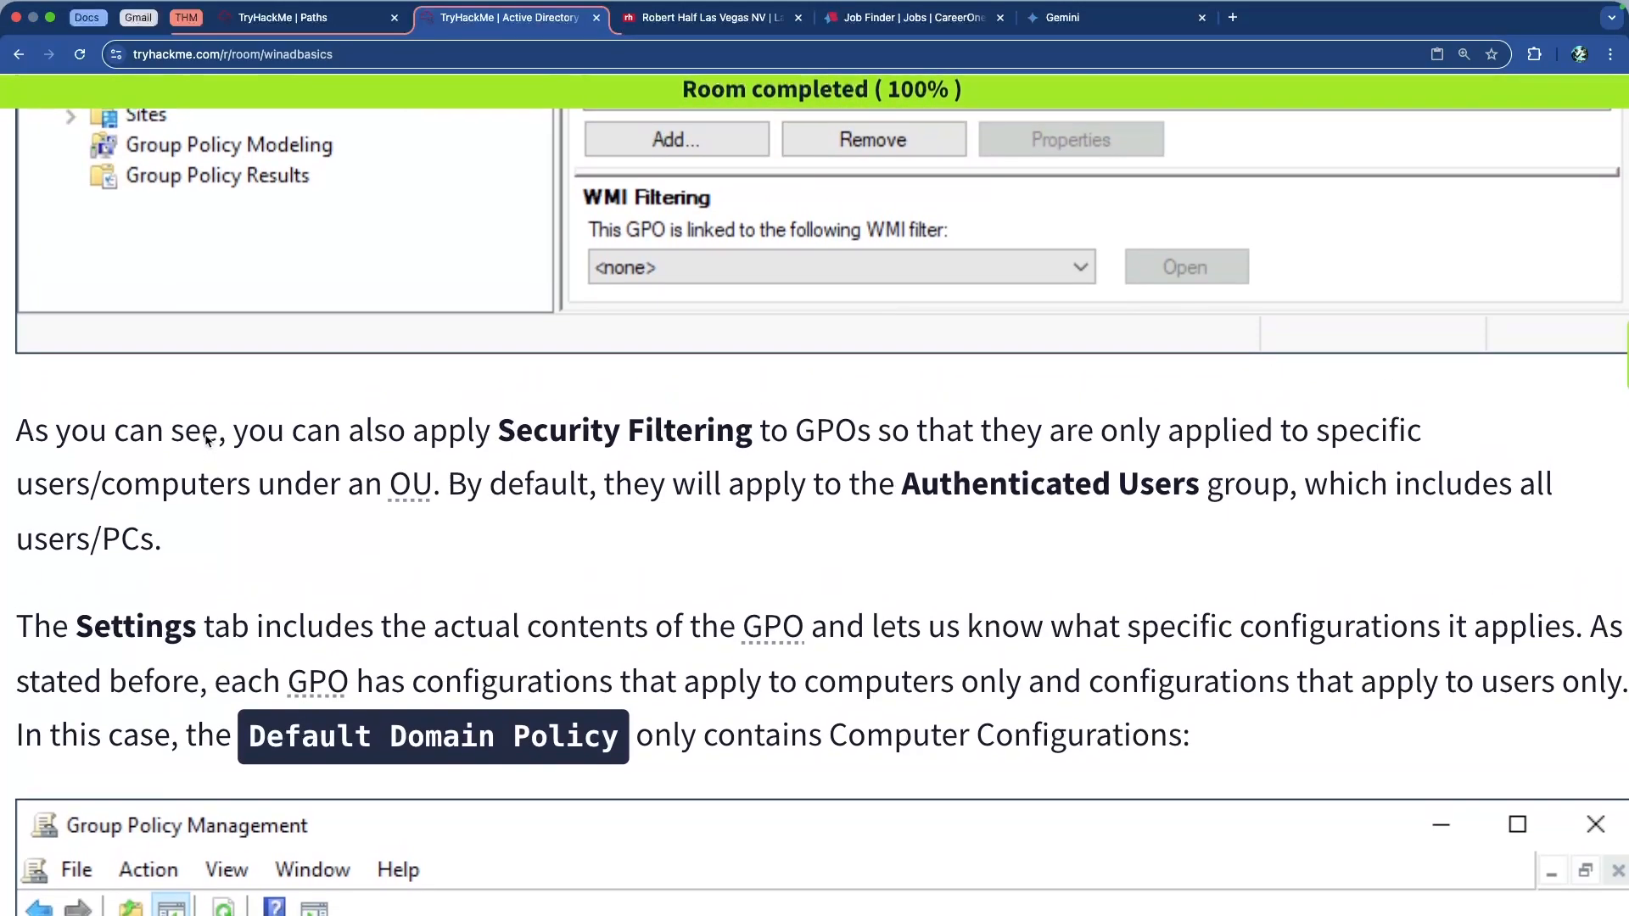
drag(792, 520, 1329, 519)
scroll(1282, 541, up, 3)
scroll(1282, 541, up, 1)
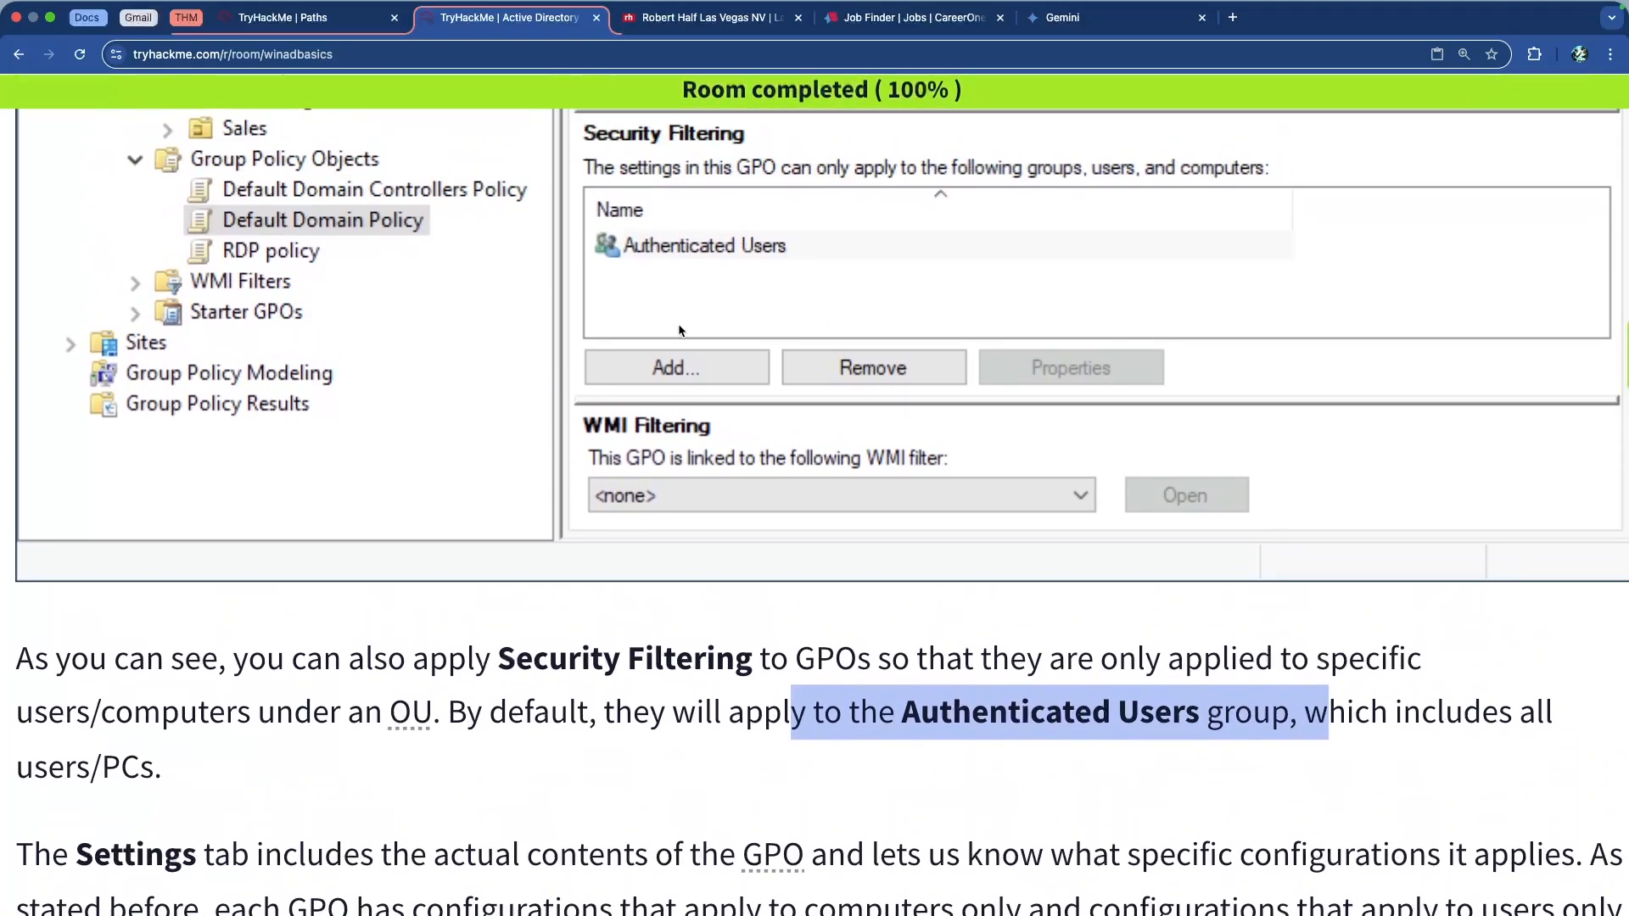
scroll(887, 452, down, 7)
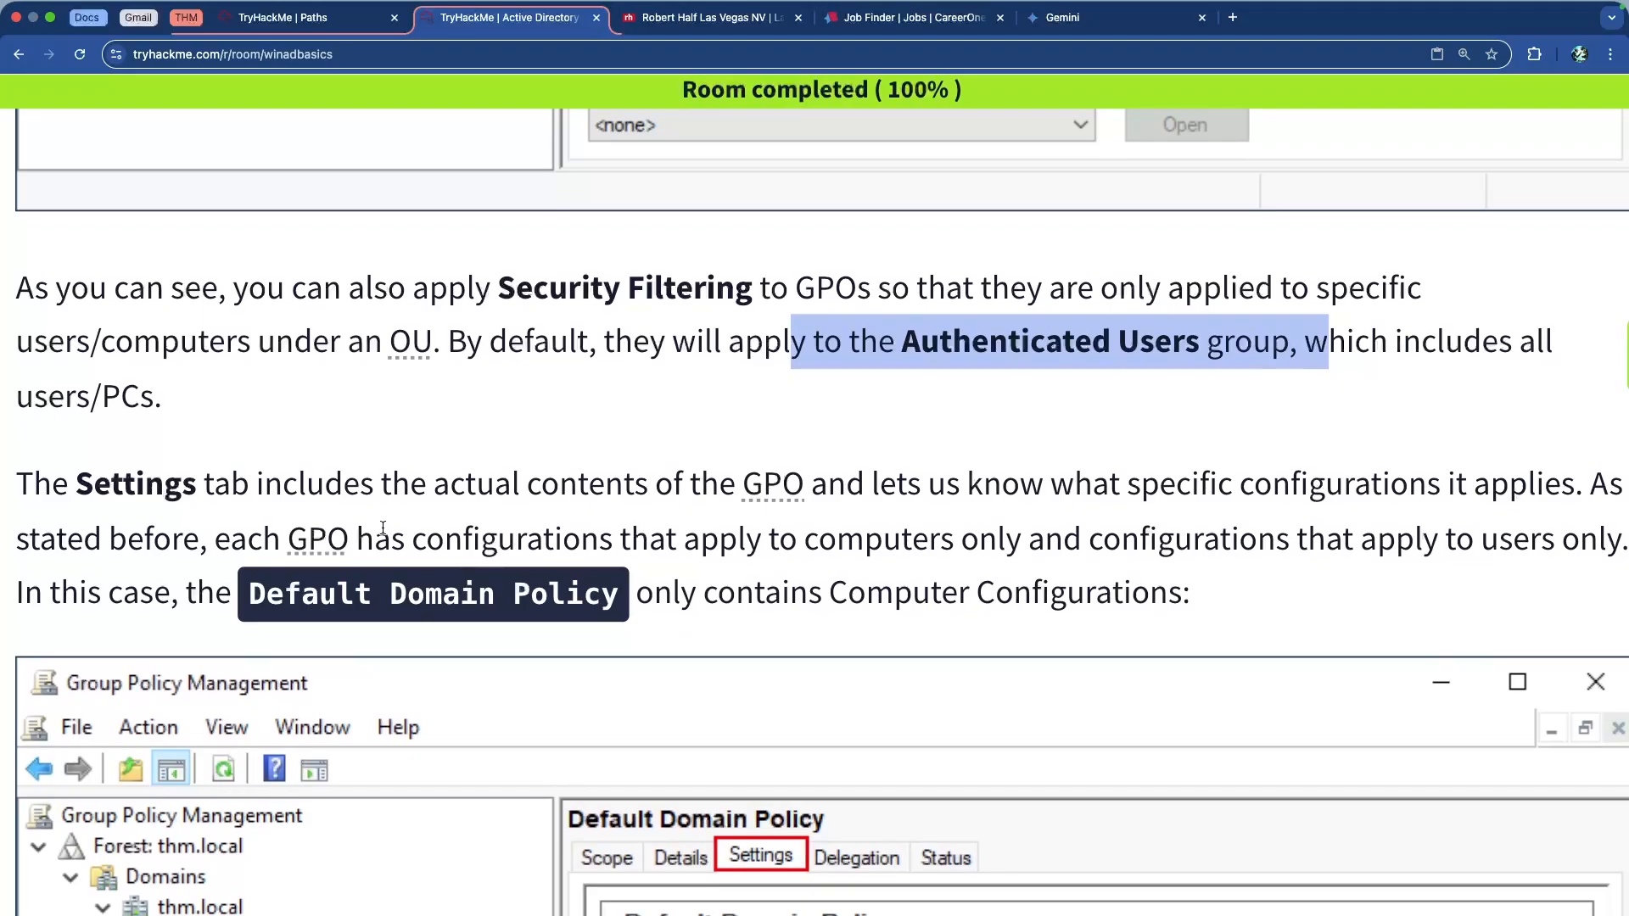
Read through the Default Domain Policy Settings tab screenshot, briefly highlighting the policy name
scroll(440, 475, down, 4)
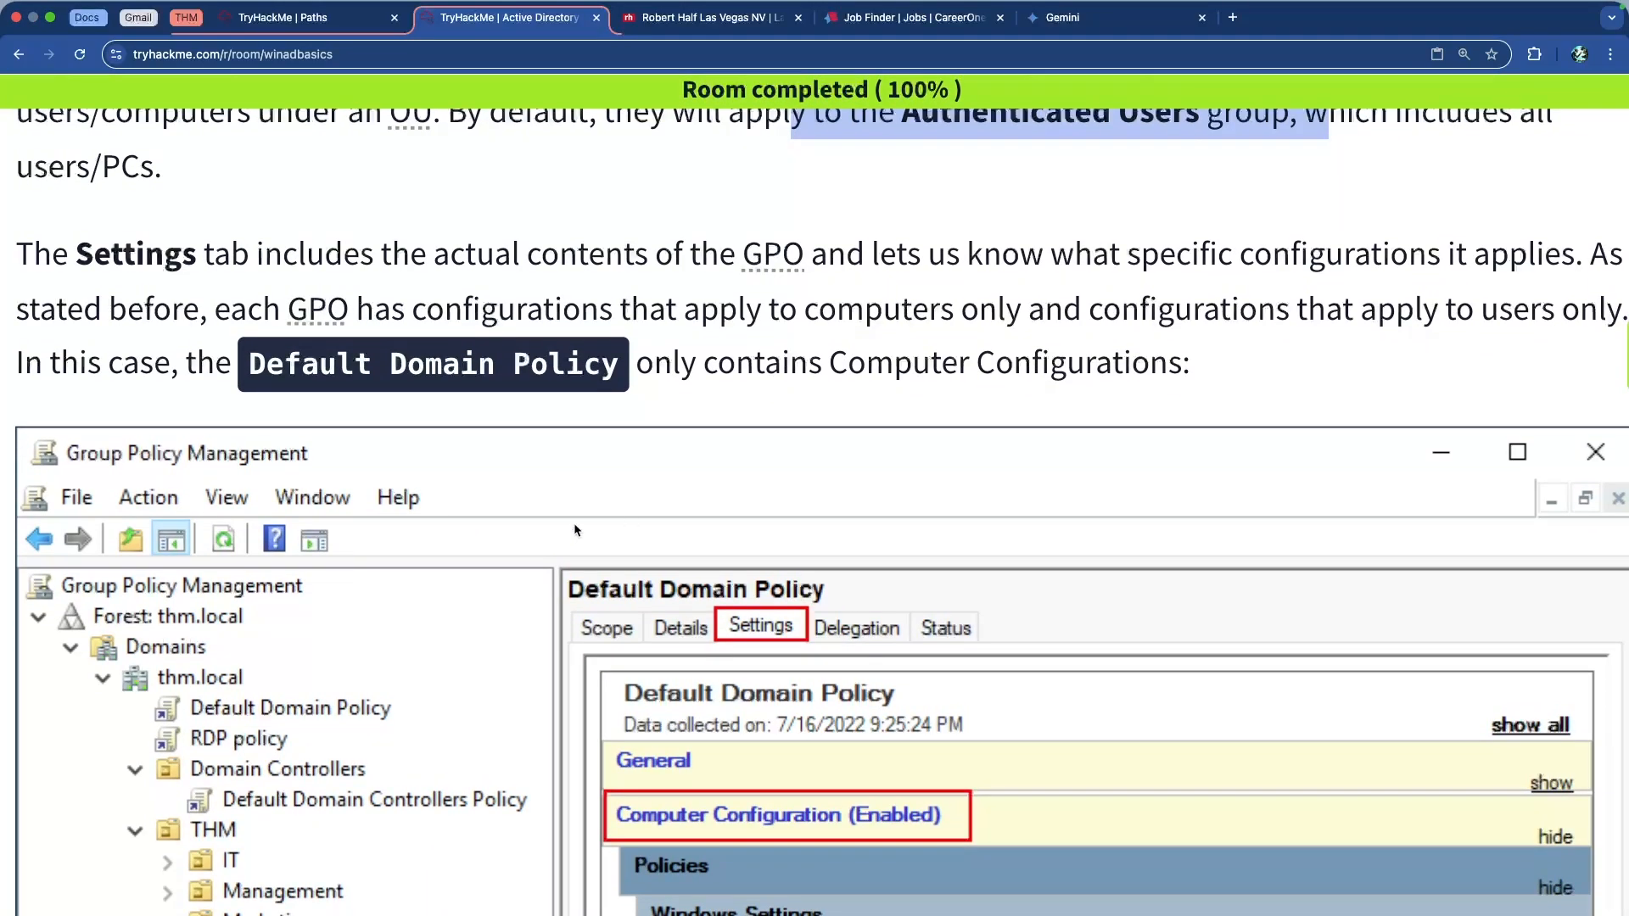
scroll(654, 500, down, 2)
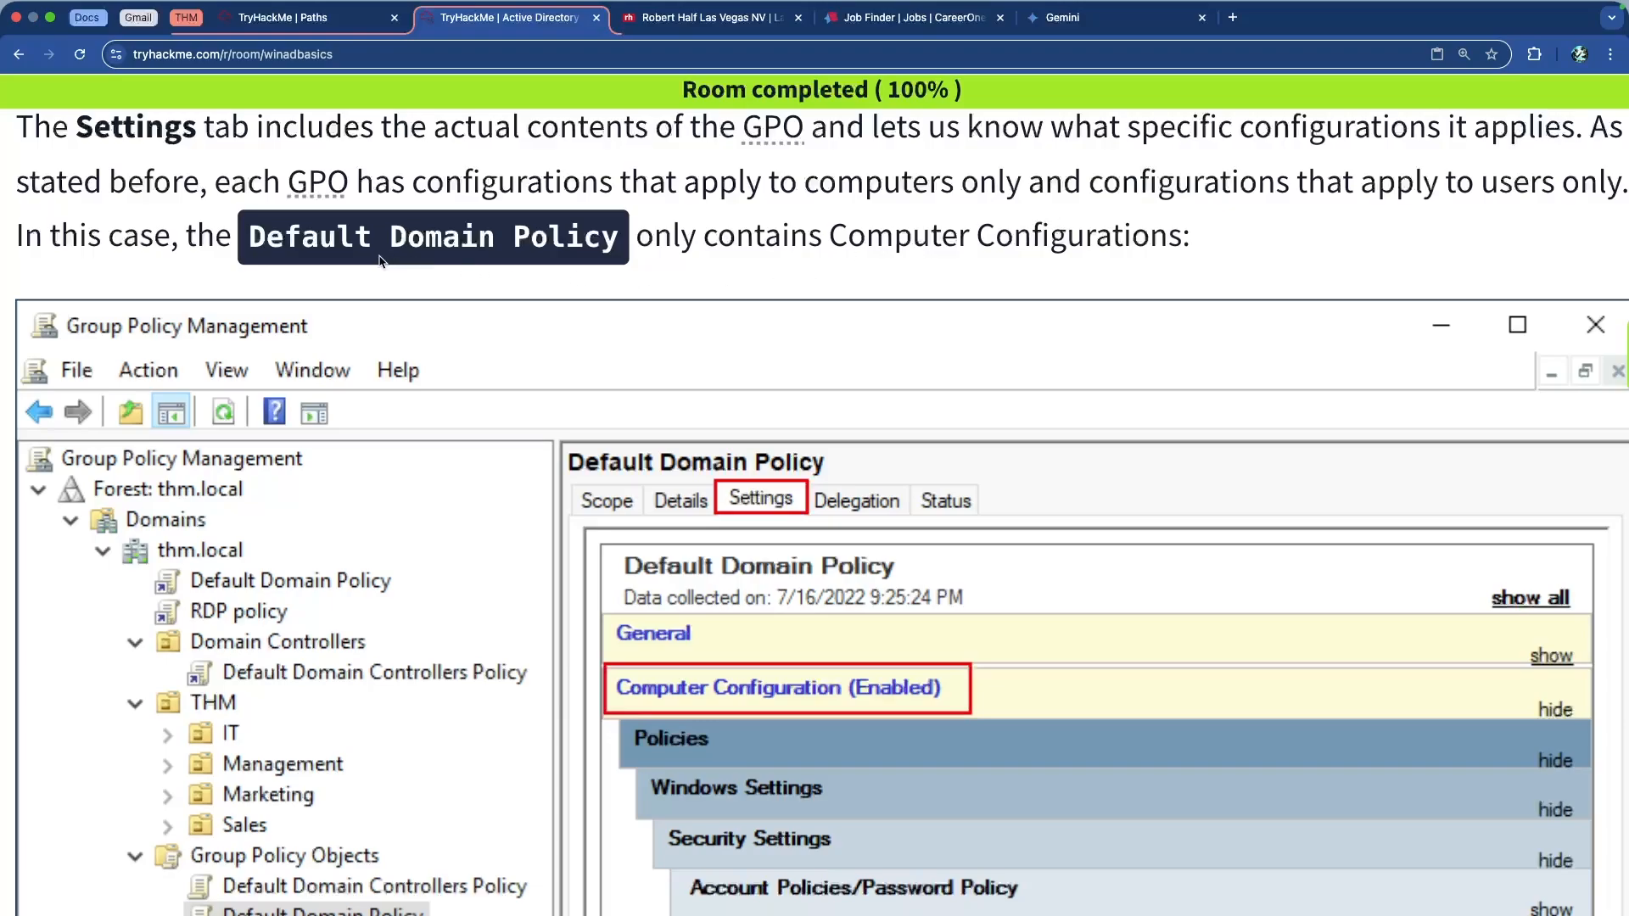
drag(302, 238, 996, 239)
click(616, 240)
click(1002, 239)
scroll(962, 268, down, 4)
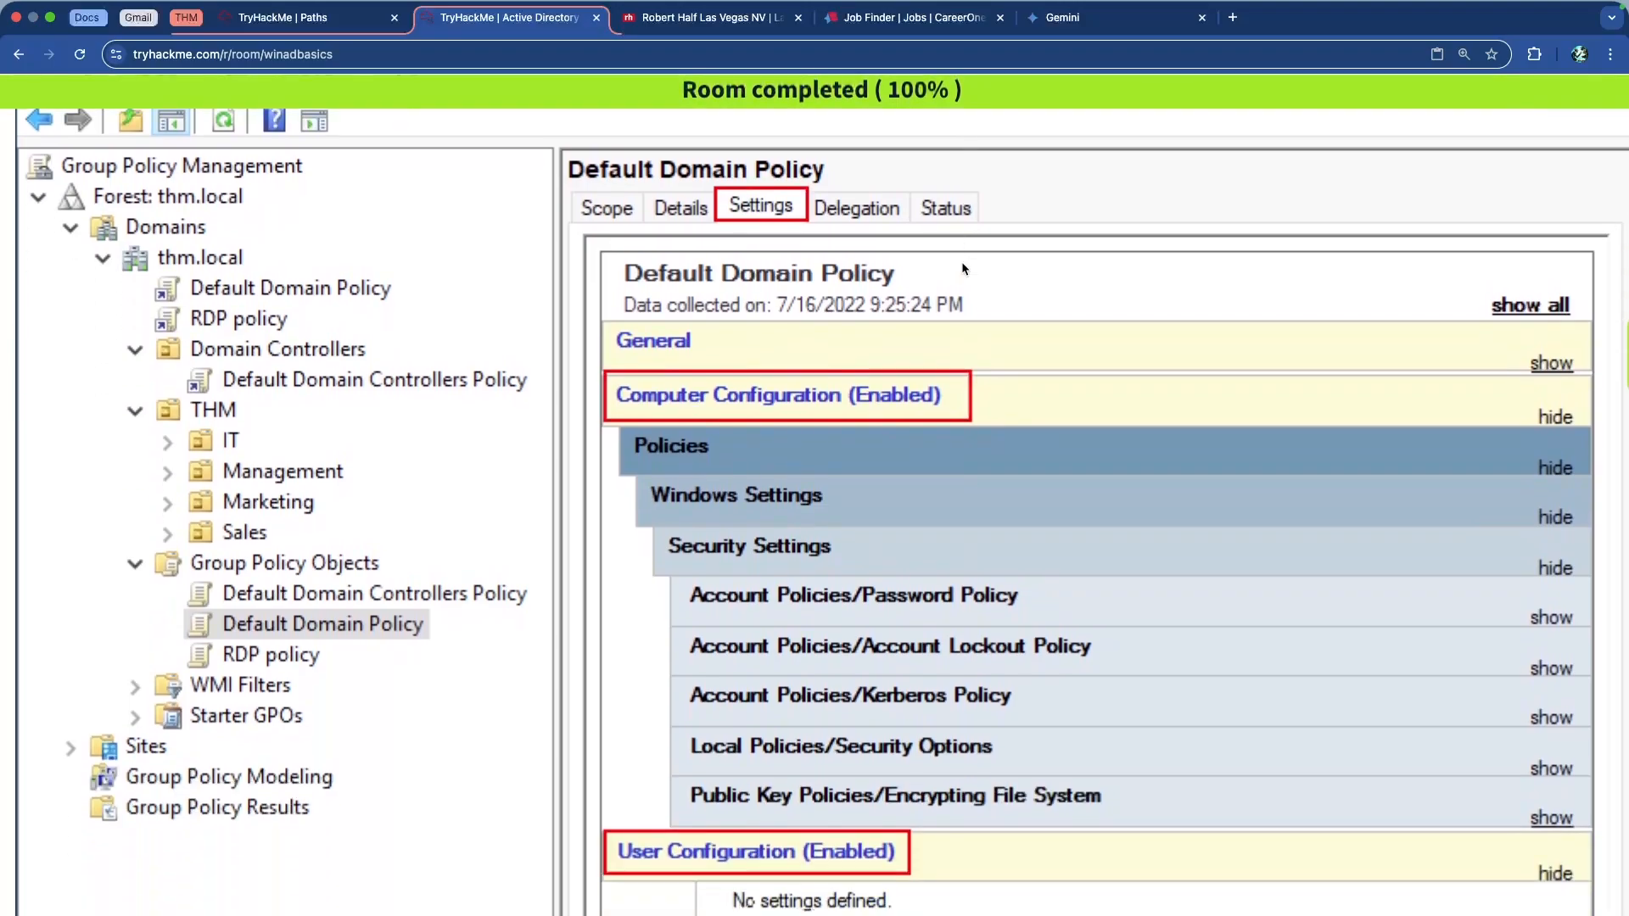
scroll(963, 269, down, 2)
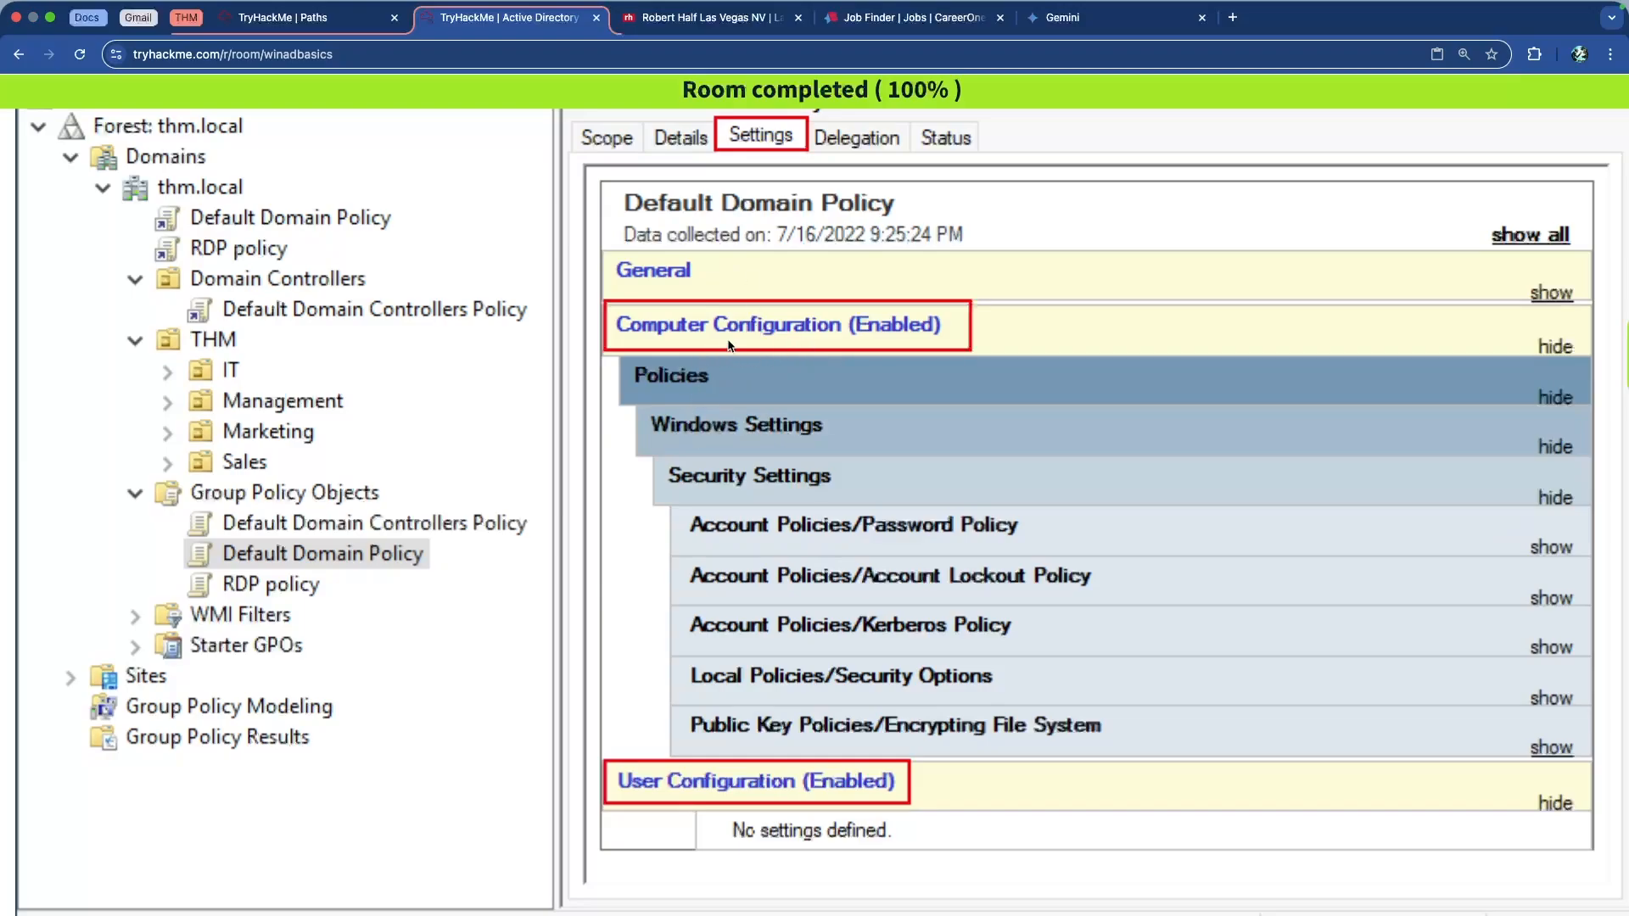
scroll(719, 350, down, 4)
scroll(717, 354, down, 5)
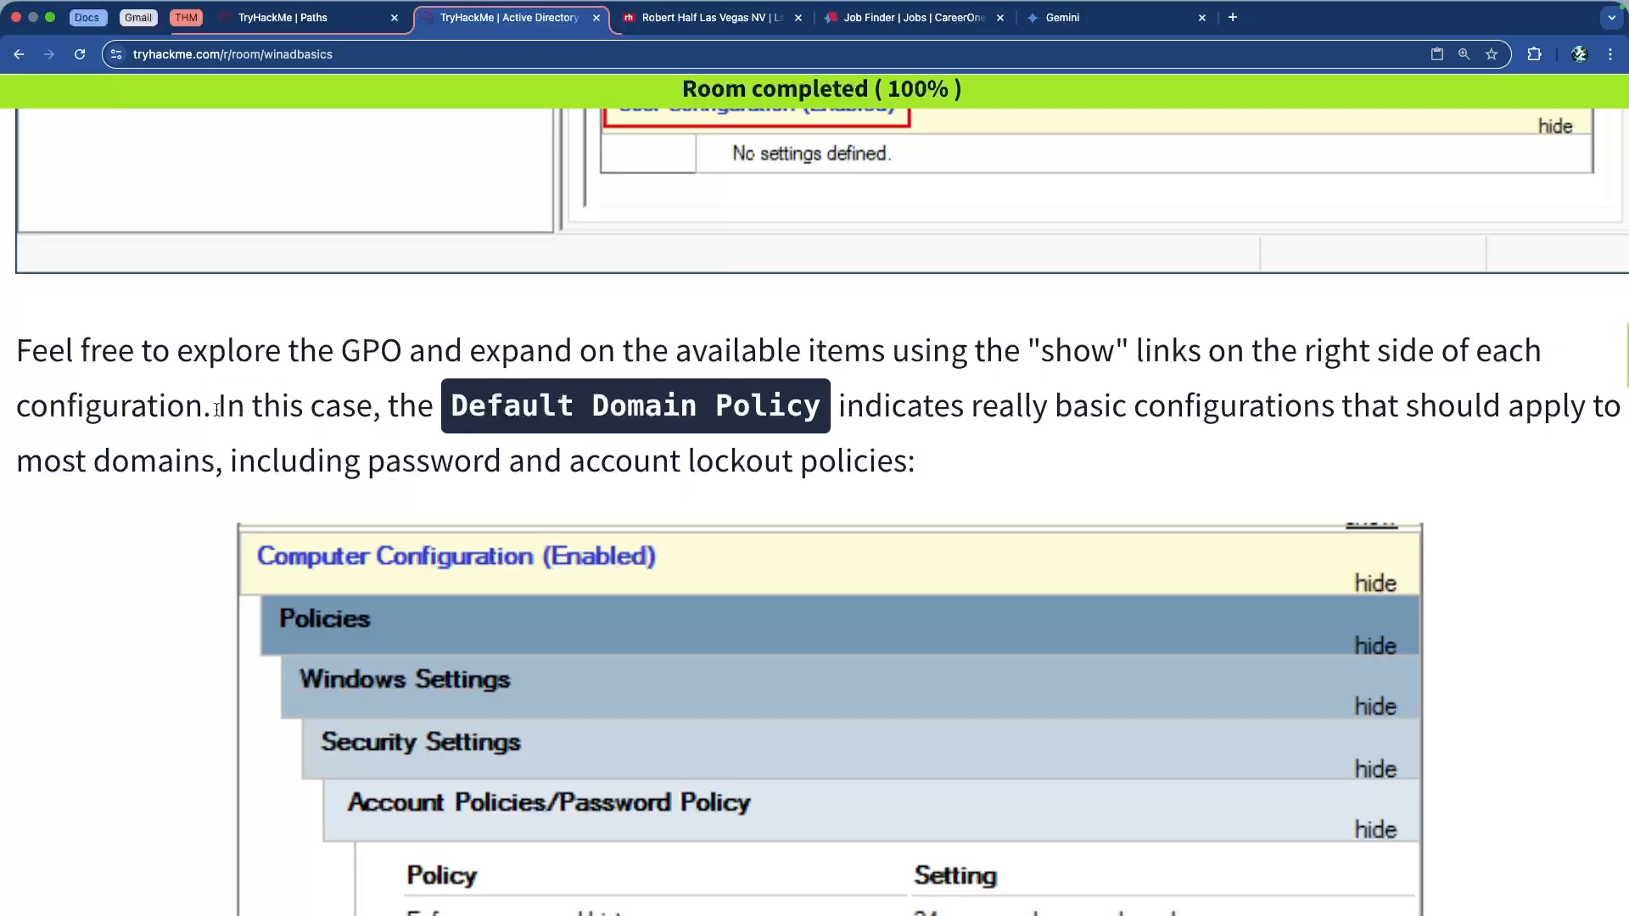
Highlight the sentences about basic domain configurations, exploring the GPO and its show links
drag(220, 409, 881, 462)
click(736, 445)
scroll(878, 467, up, 6)
scroll(880, 466, down, 5)
scroll(882, 473, down, 3)
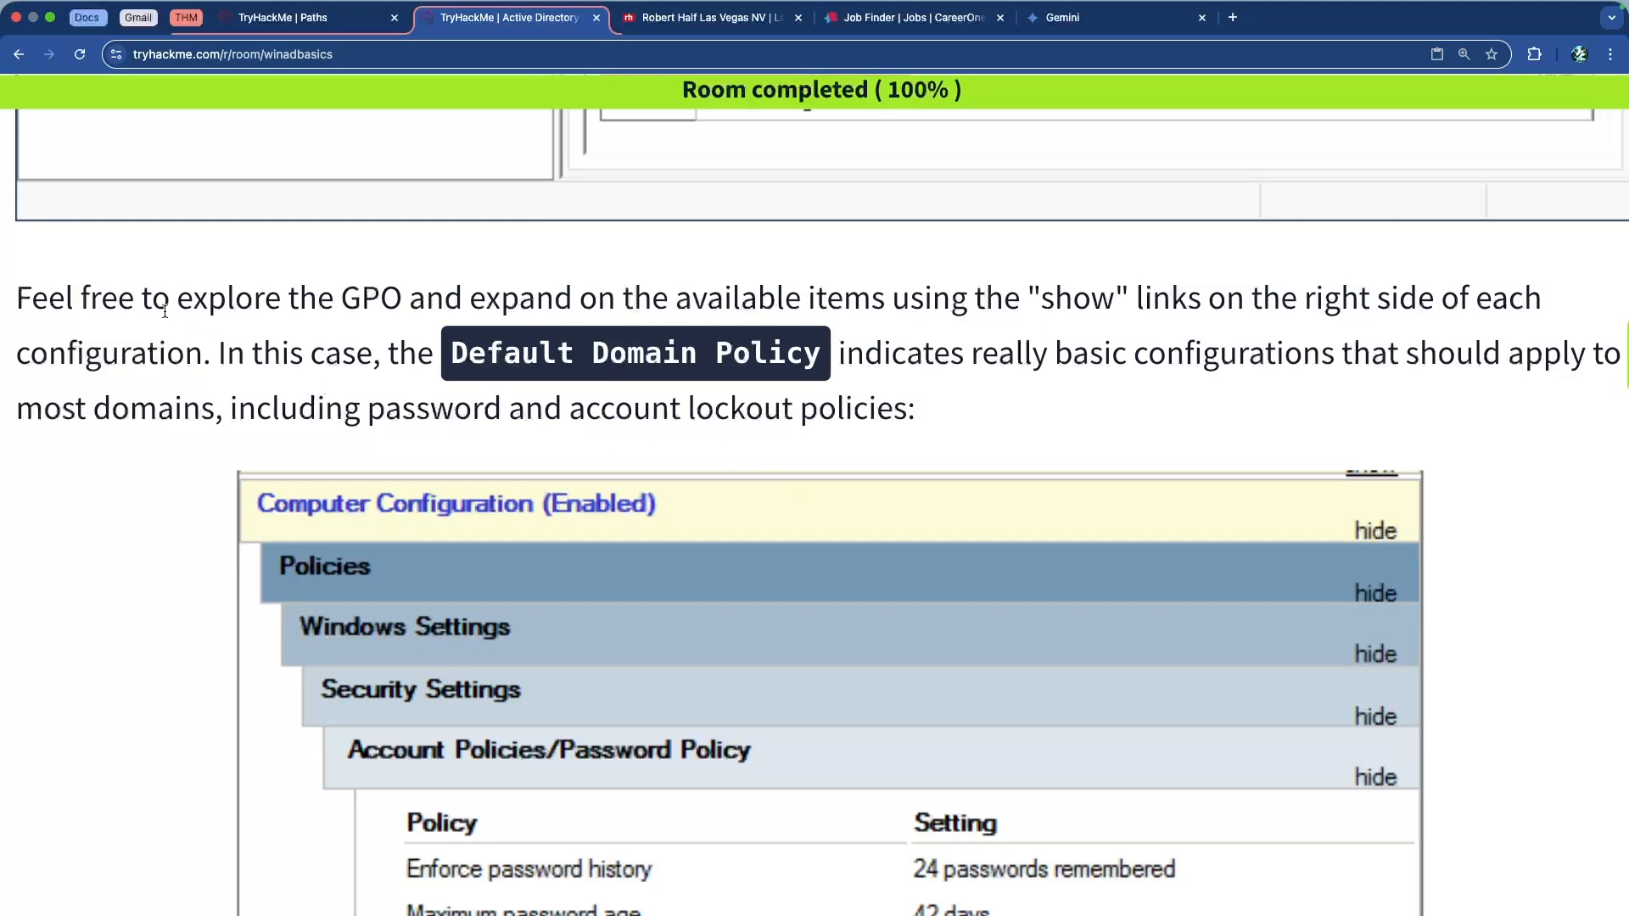
drag(234, 298, 643, 295)
click(769, 302)
drag(774, 301, 1111, 297)
click(1105, 293)
drag(952, 299, 1372, 298)
click(827, 312)
Review the 7-character minimum length, 42-day maximum age and 0 lockout threshold, reaching the Edit instructions
scroll(807, 310, down, 2)
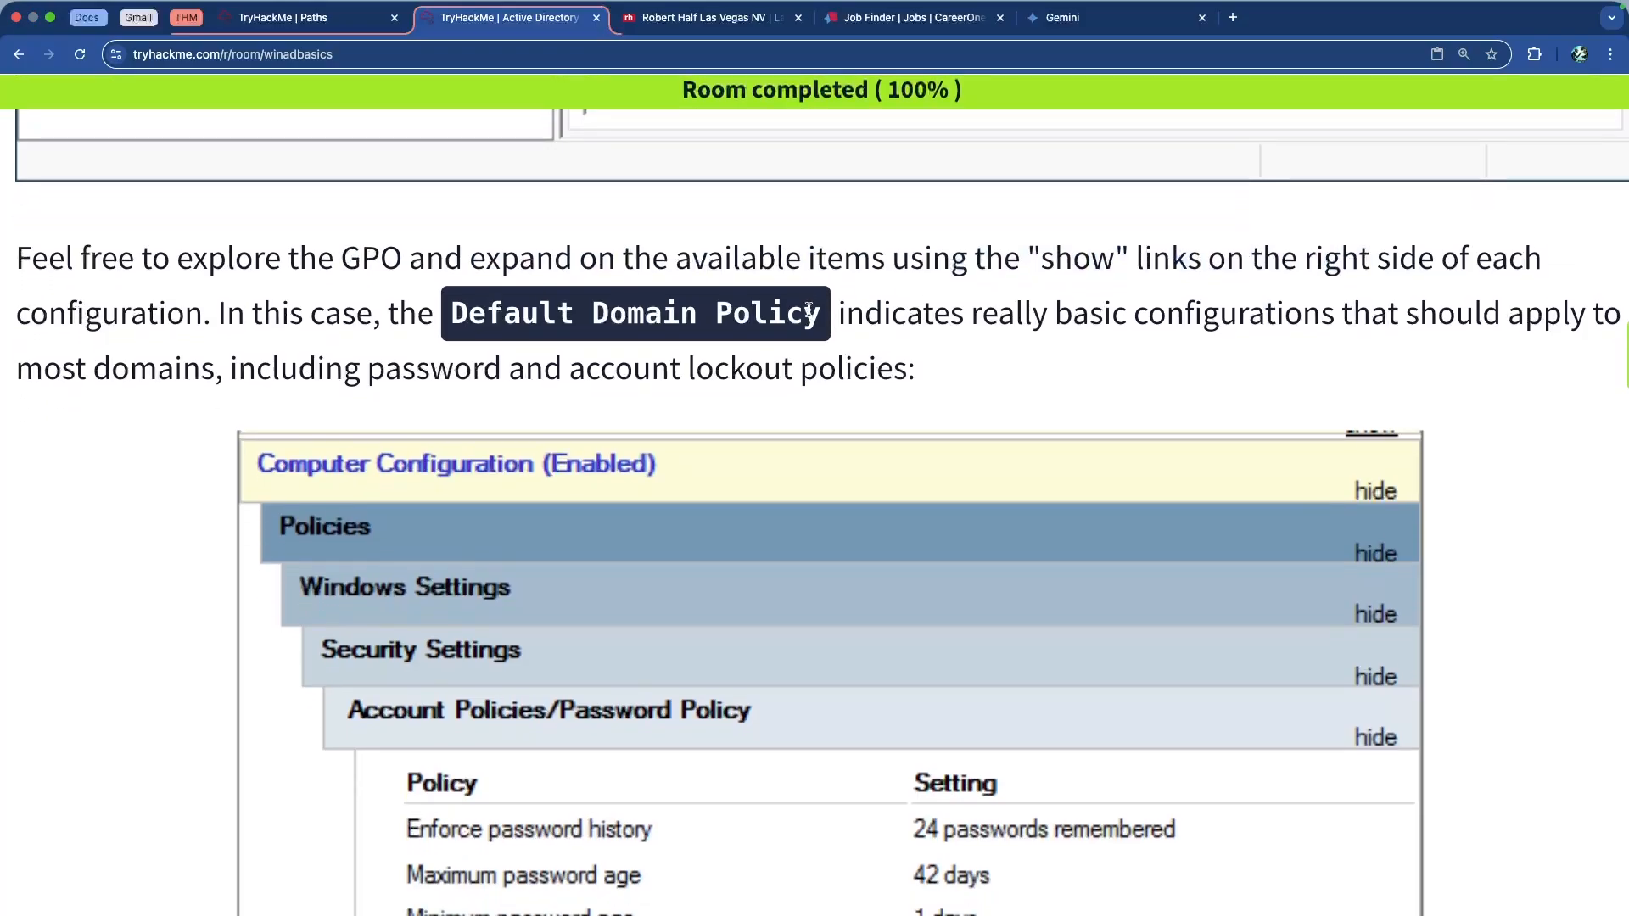
drag(539, 191, 829, 186)
click(1040, 185)
drag(1120, 186, 1525, 187)
scroll(579, 258, down, 3)
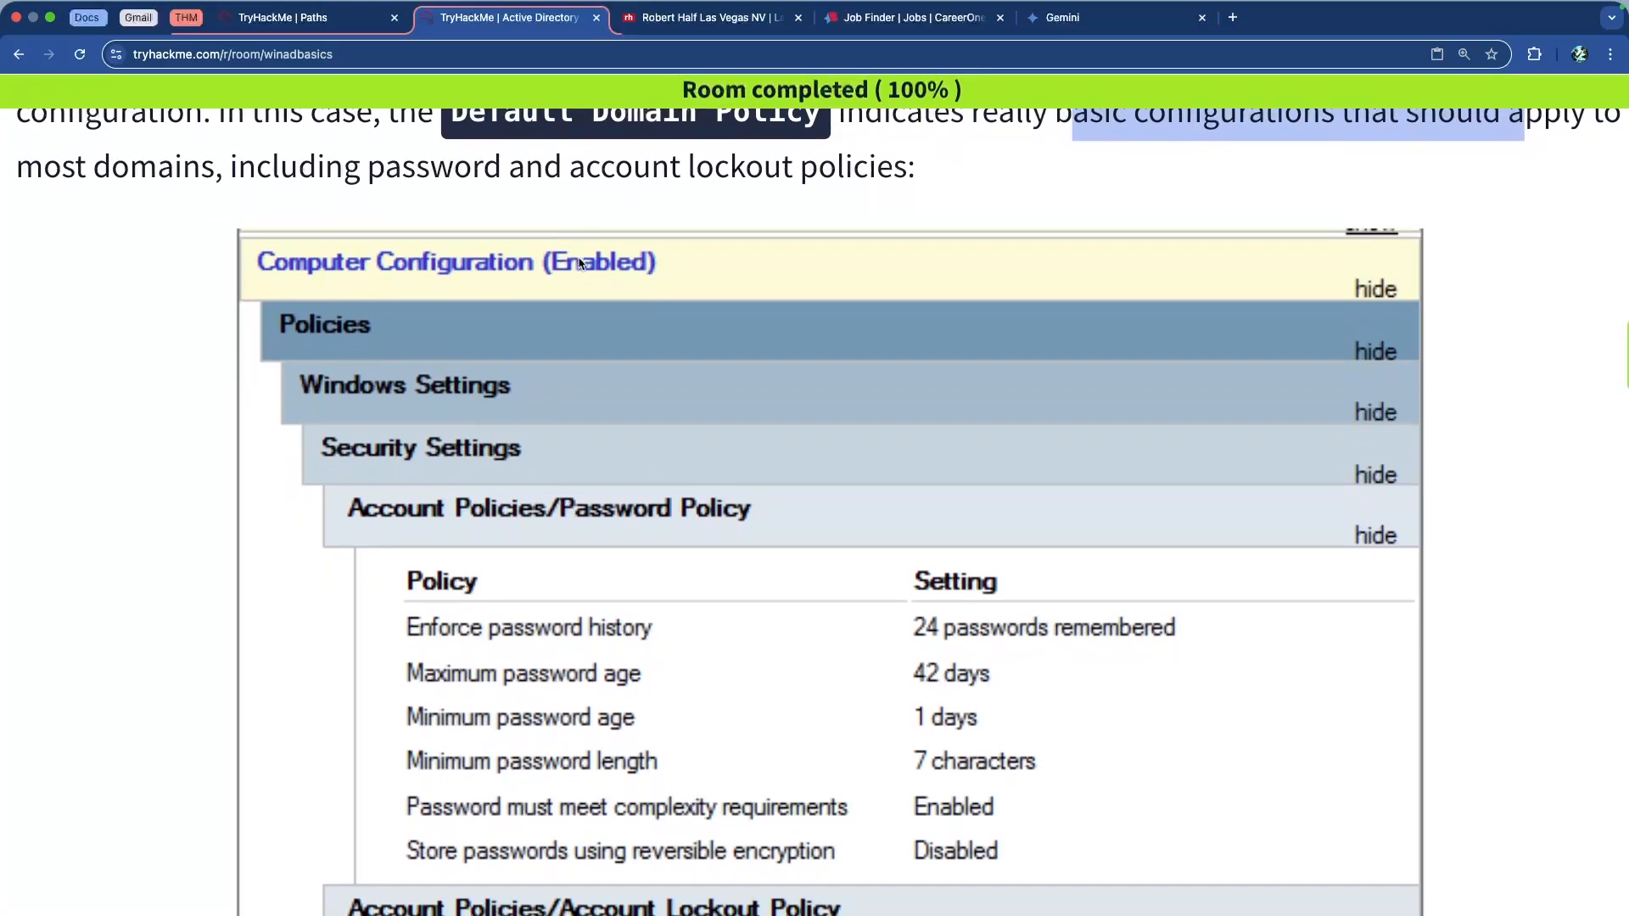
scroll(538, 200, down, 1)
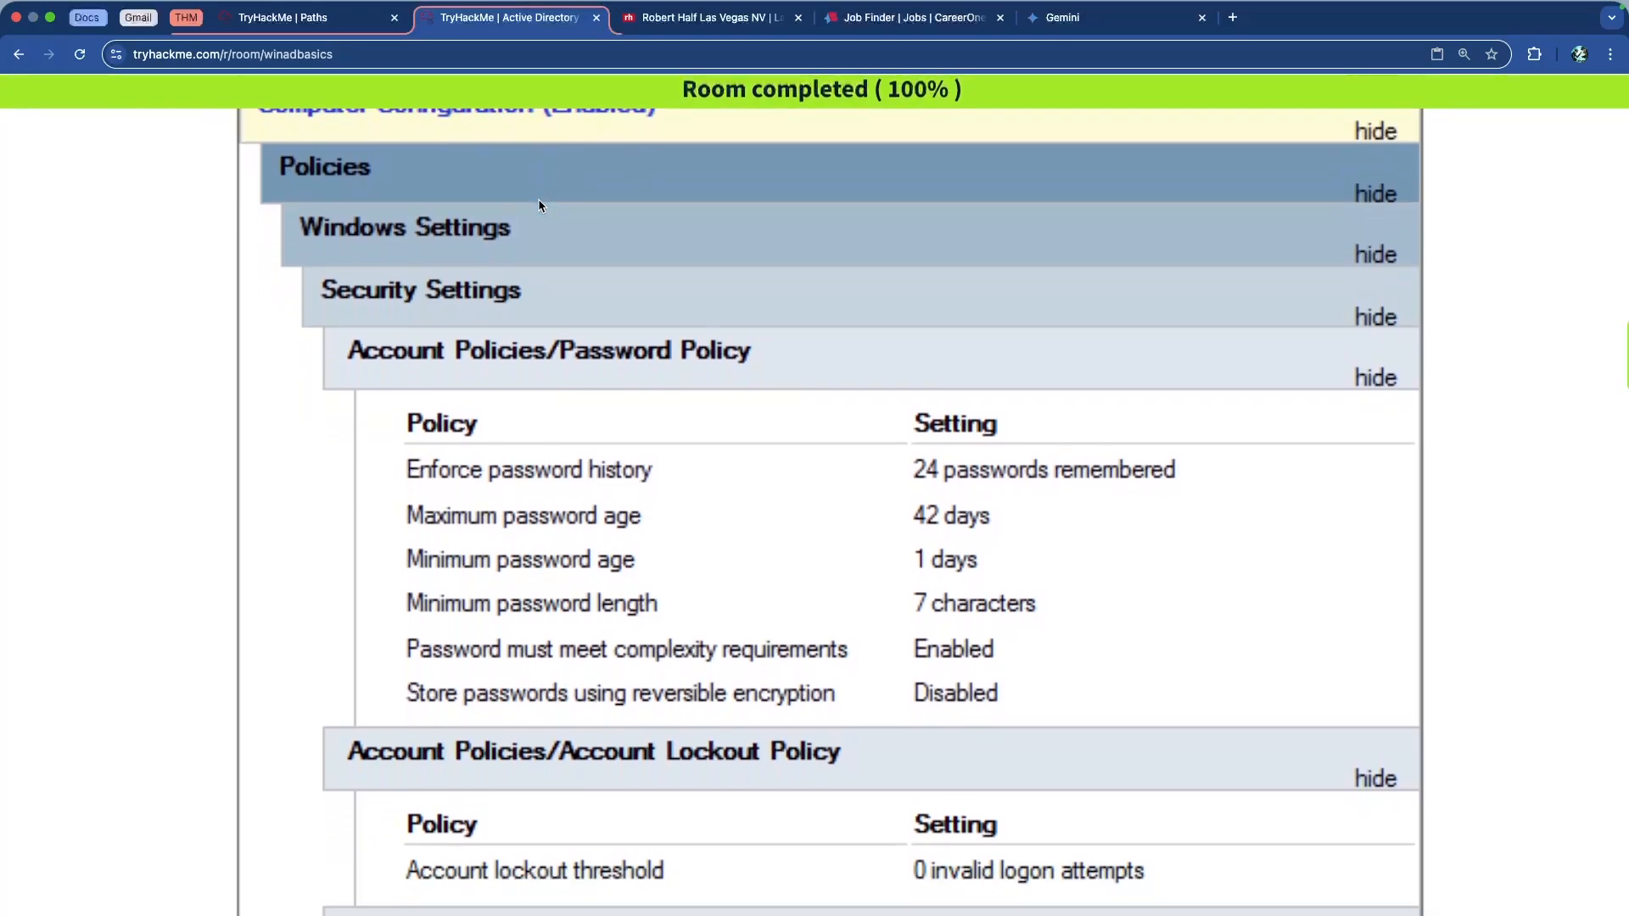
scroll(526, 201, up, 2)
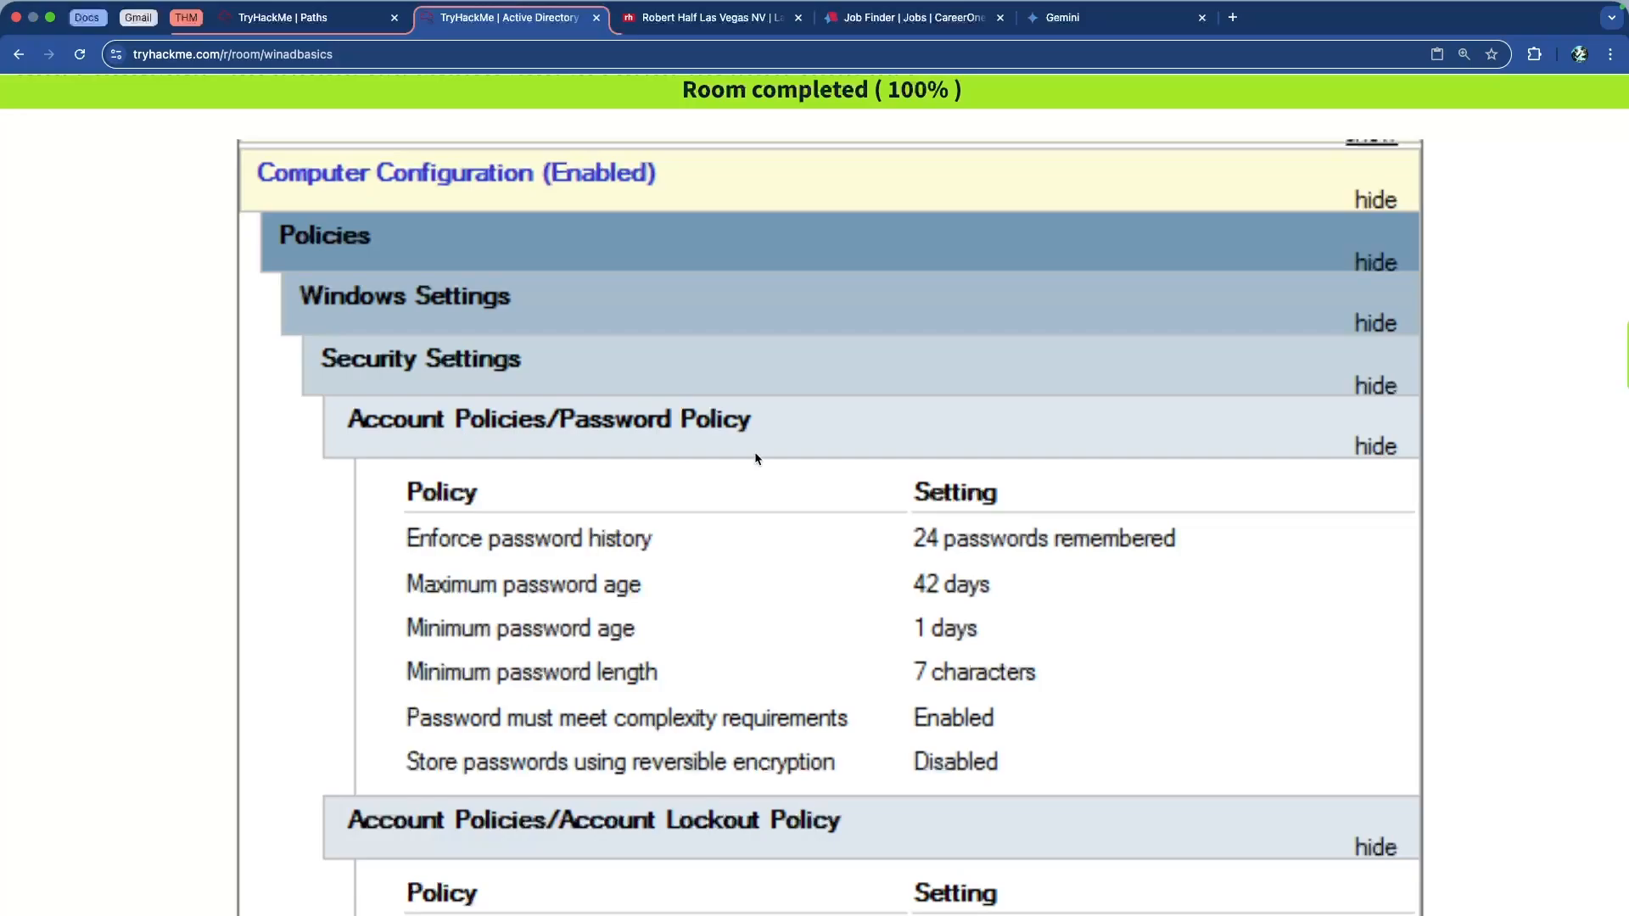
scroll(752, 454, down, 2)
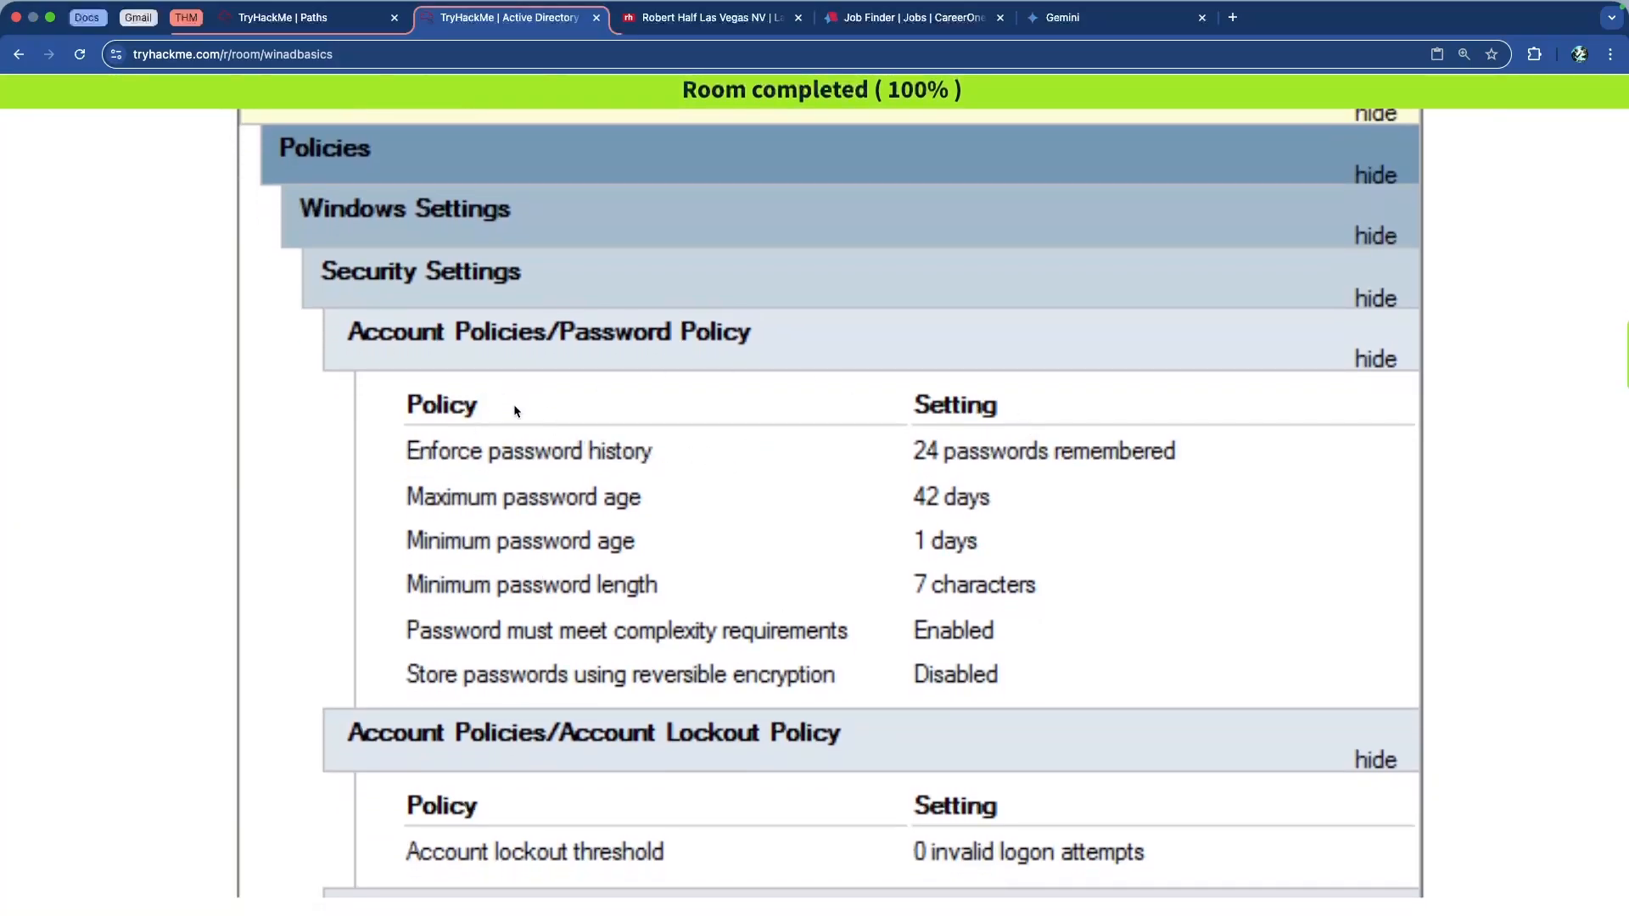
scroll(590, 552, down, 3)
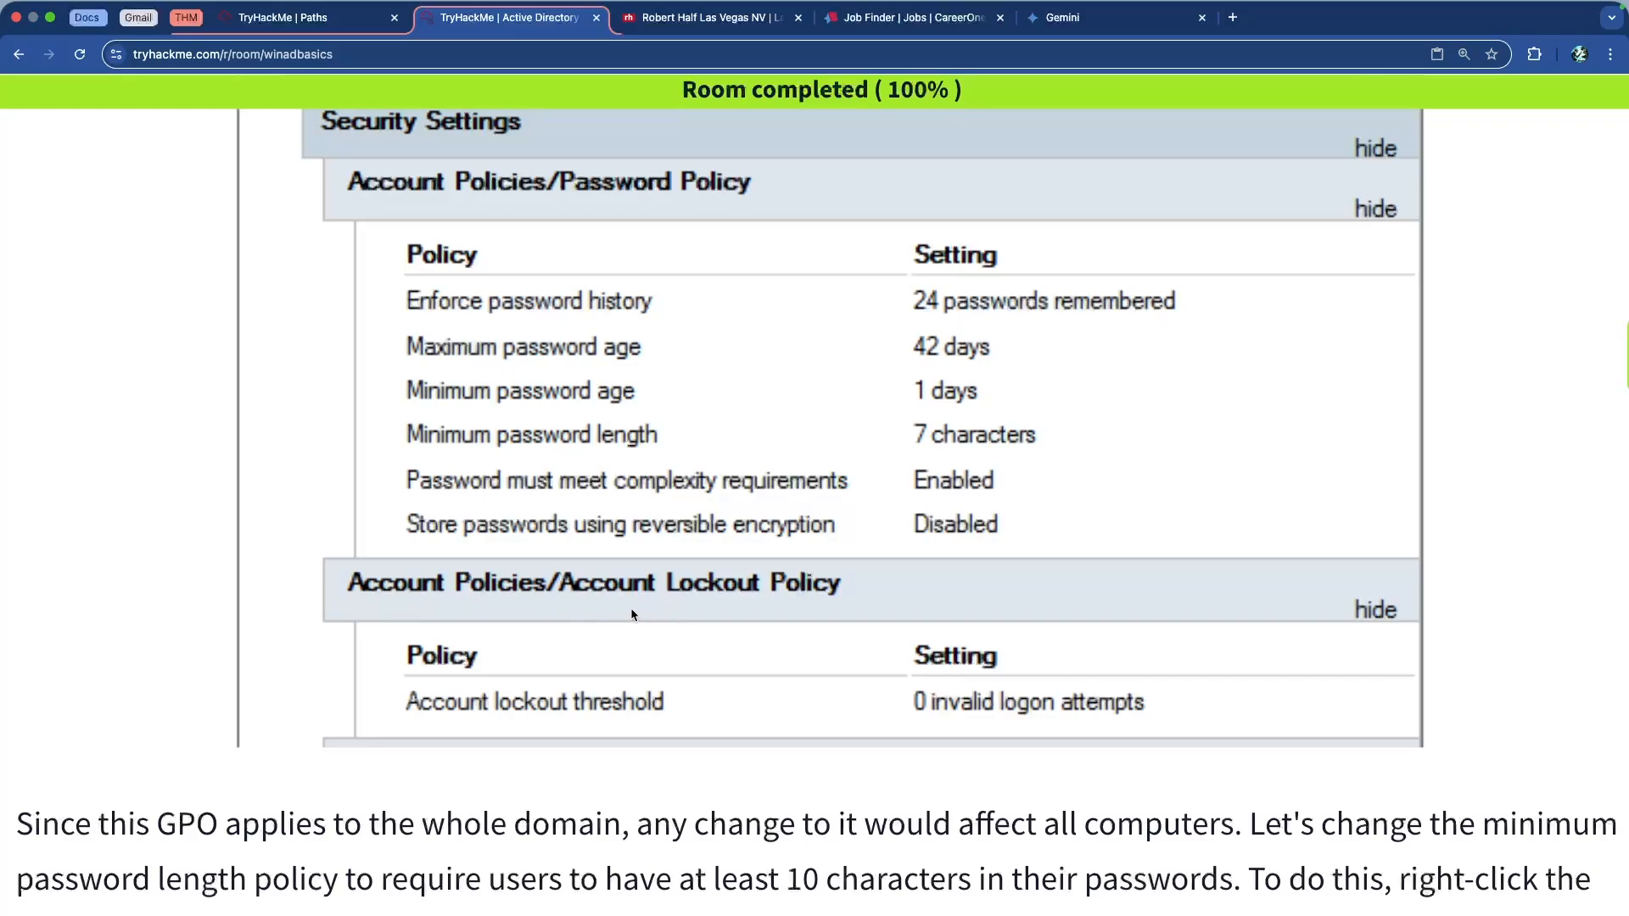
scroll(1063, 317, up, 4)
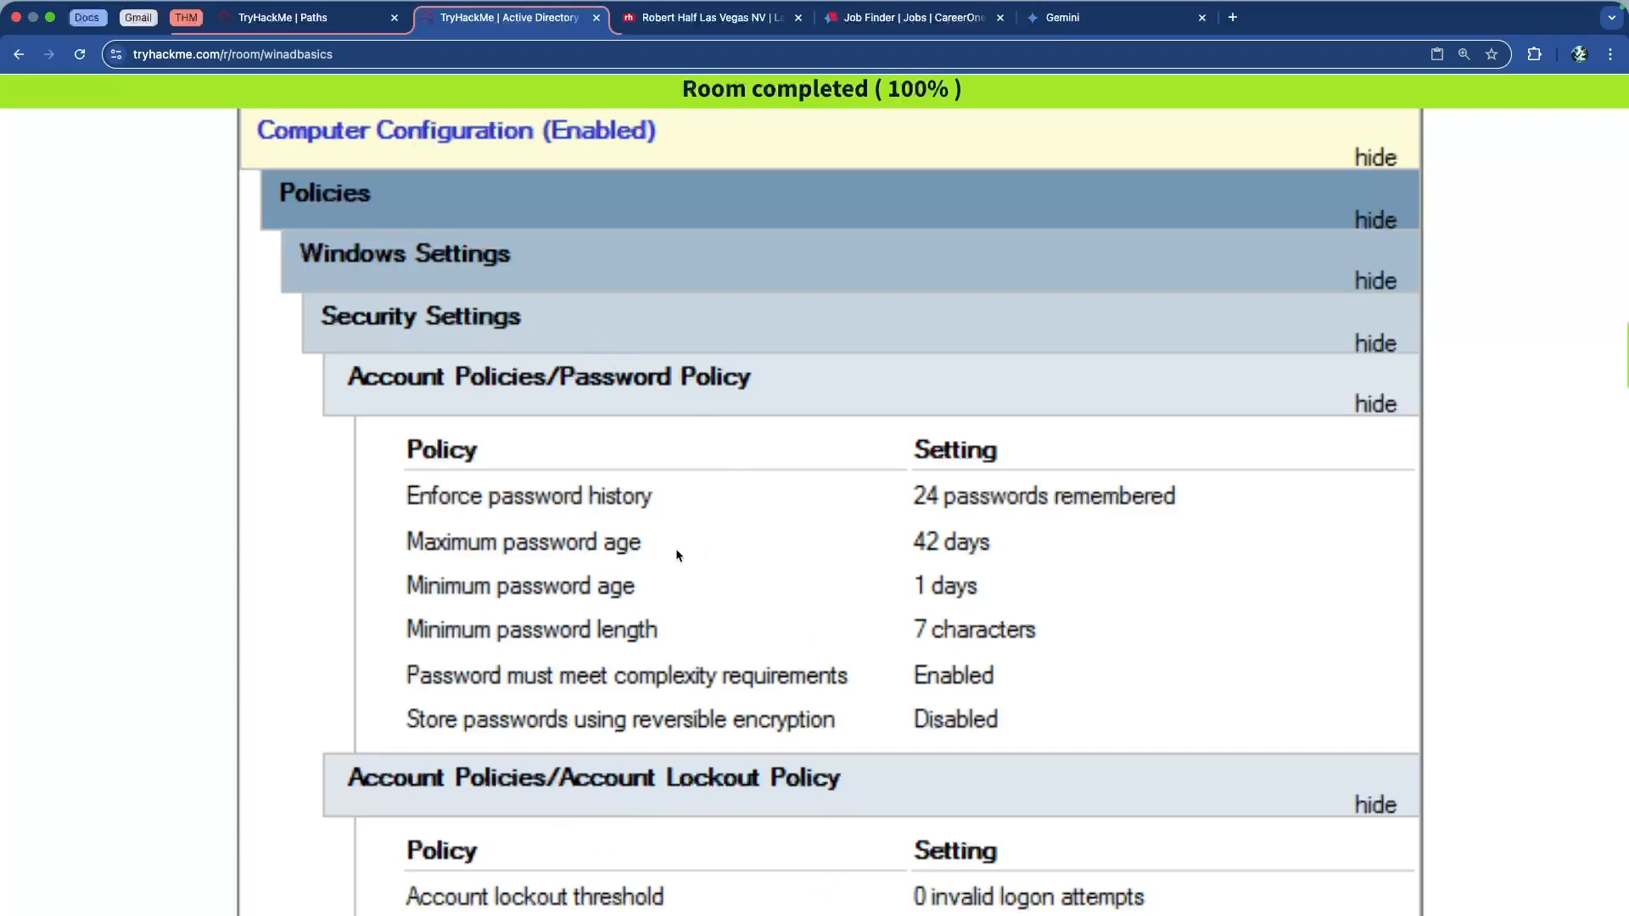
scroll(644, 564, down, 8)
Highlight the note about changes affecting all computers and the 10-character password requirement
scroll(645, 568, down, 1)
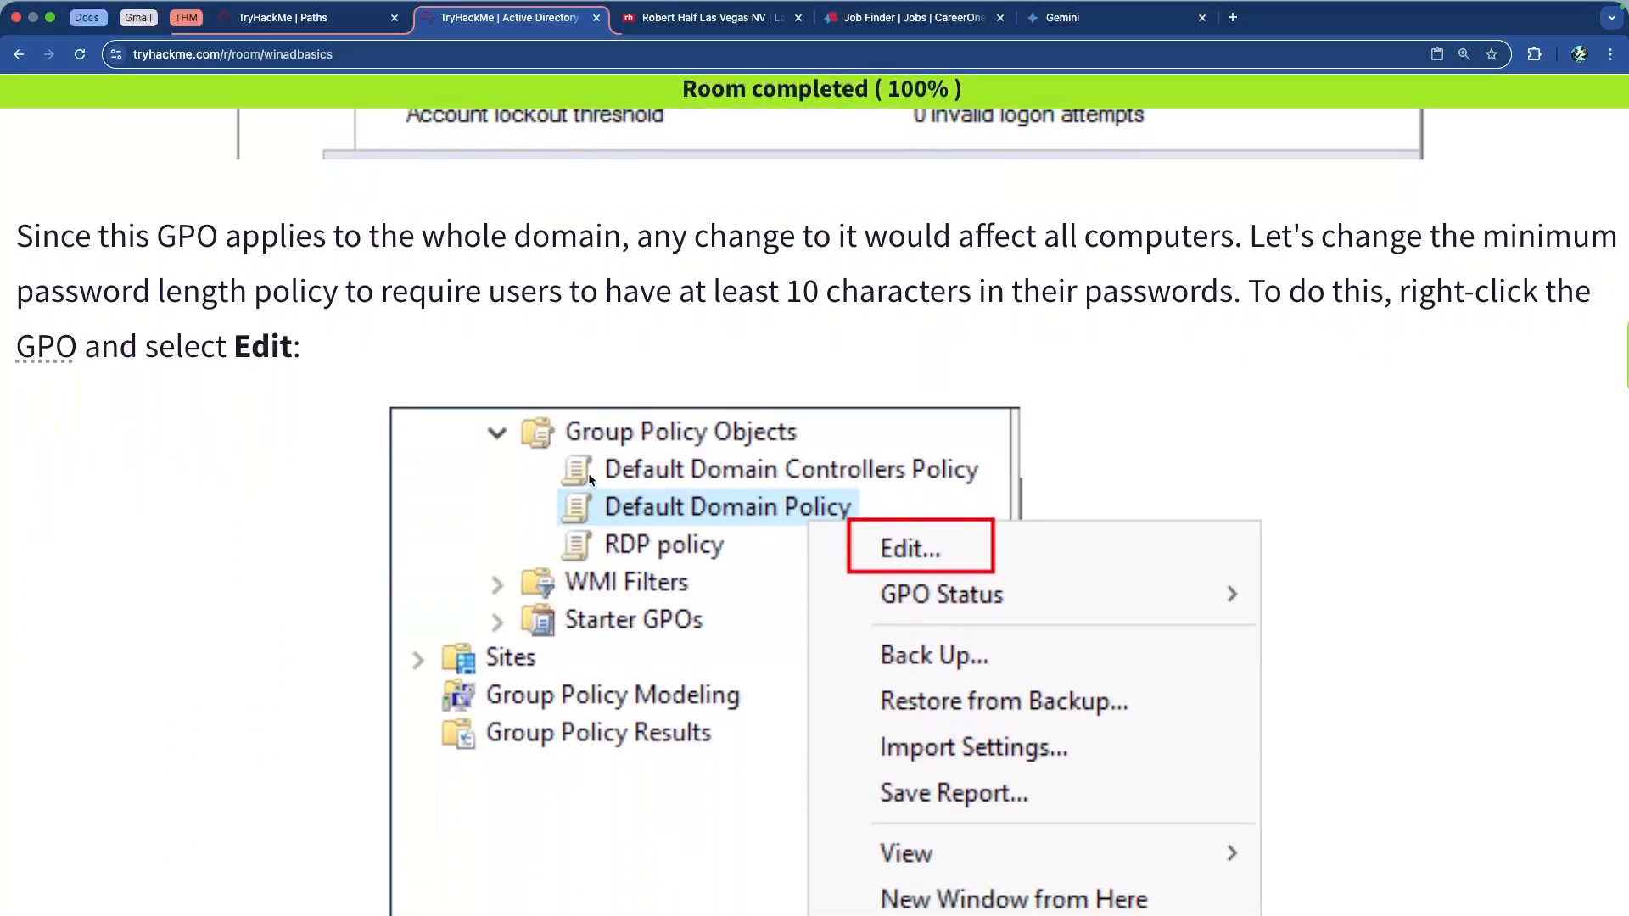
drag(771, 256, 1181, 270)
click(1181, 270)
drag(768, 293, 1085, 293)
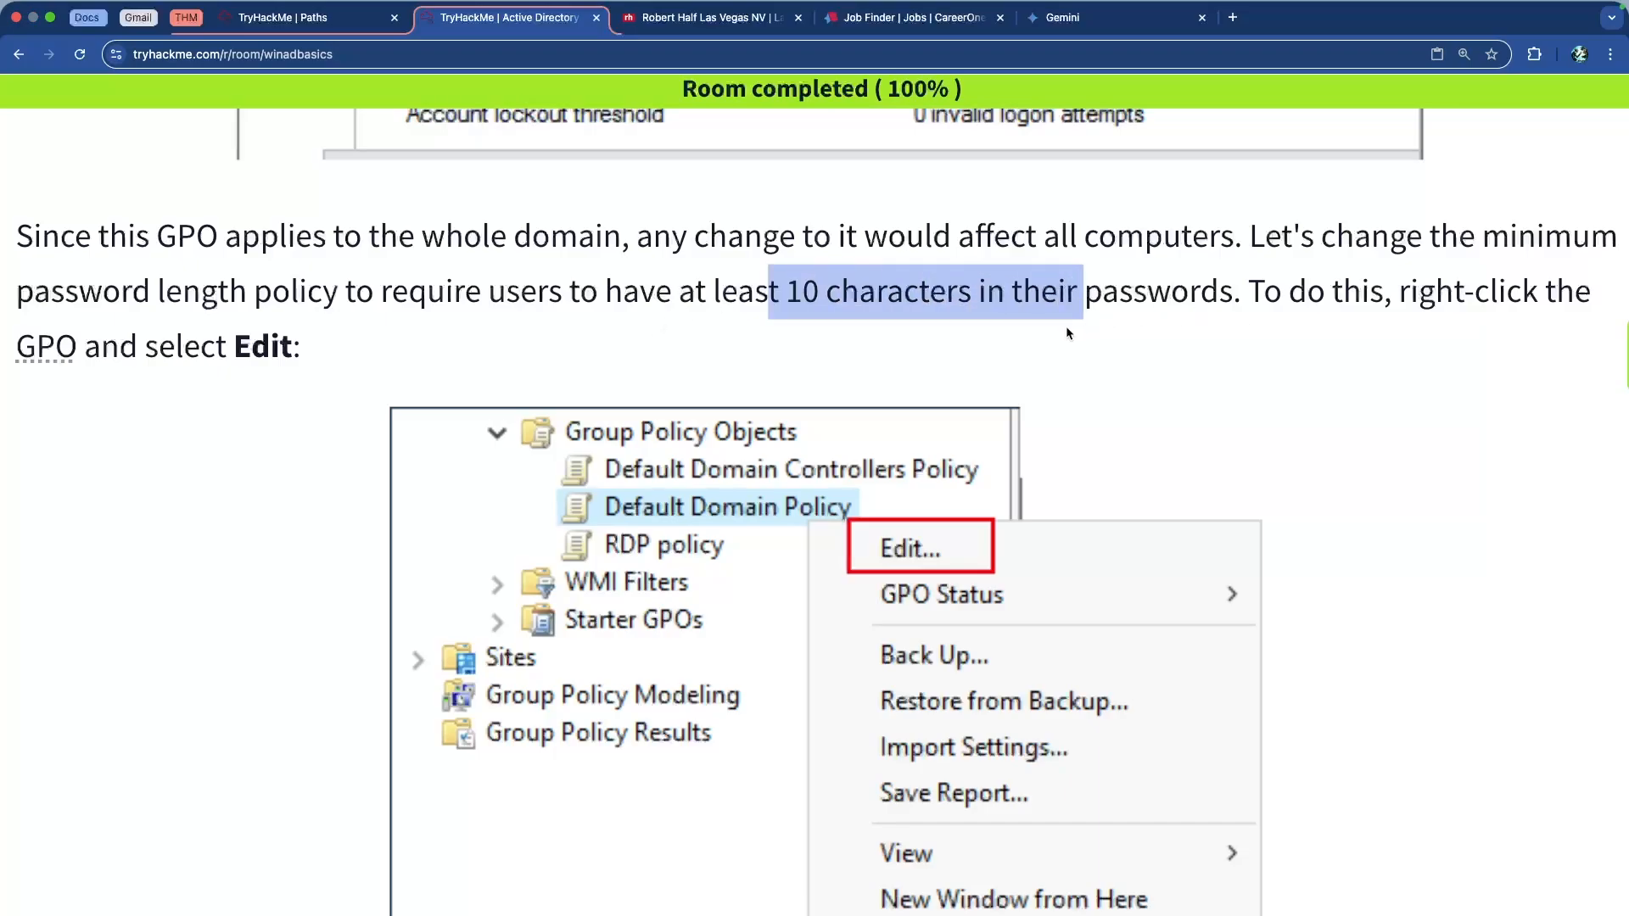
scroll(1304, 290, down, 3)
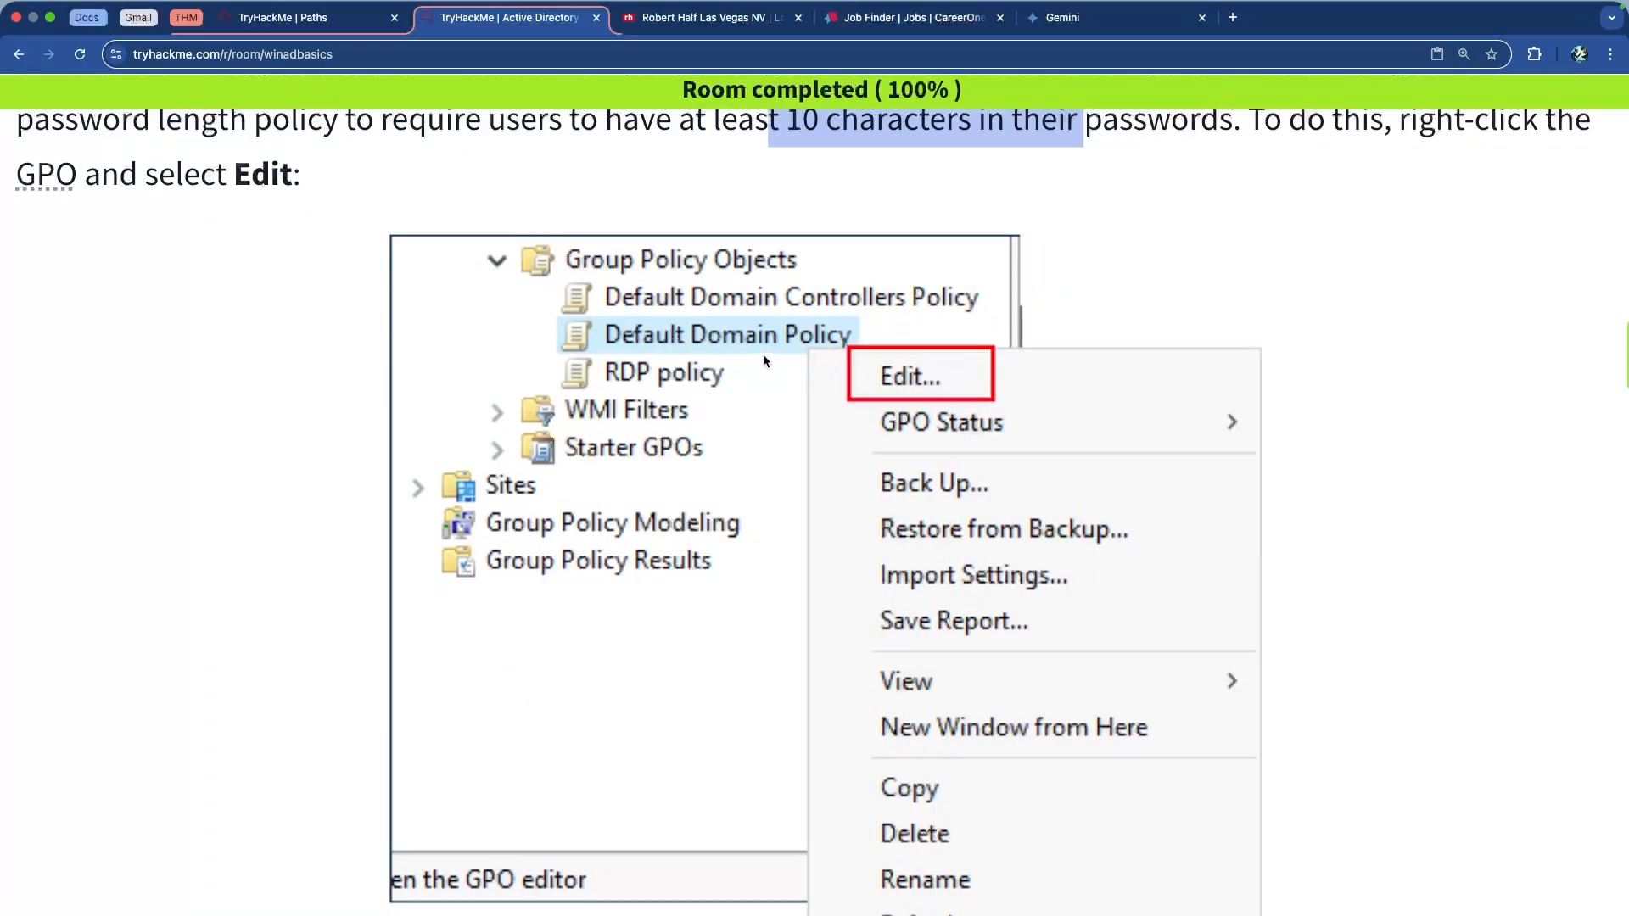
scroll(873, 373, down, 10)
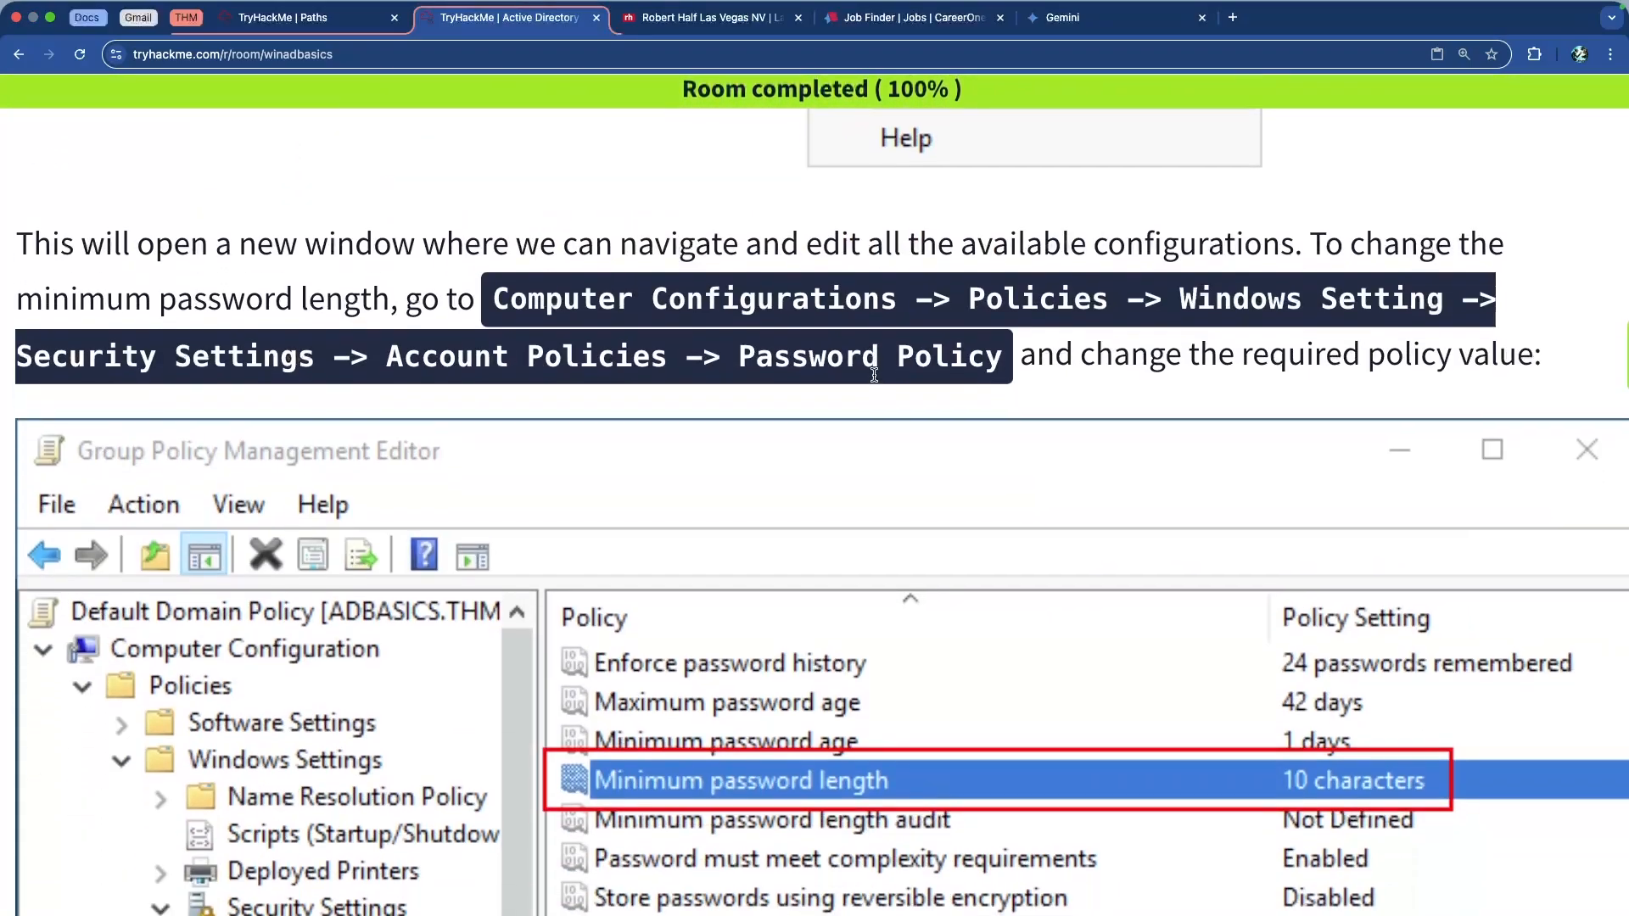
Read through the Password Policy editor screenshot down to the Explain tab example for Enforce password history
scroll(866, 376, down, 2)
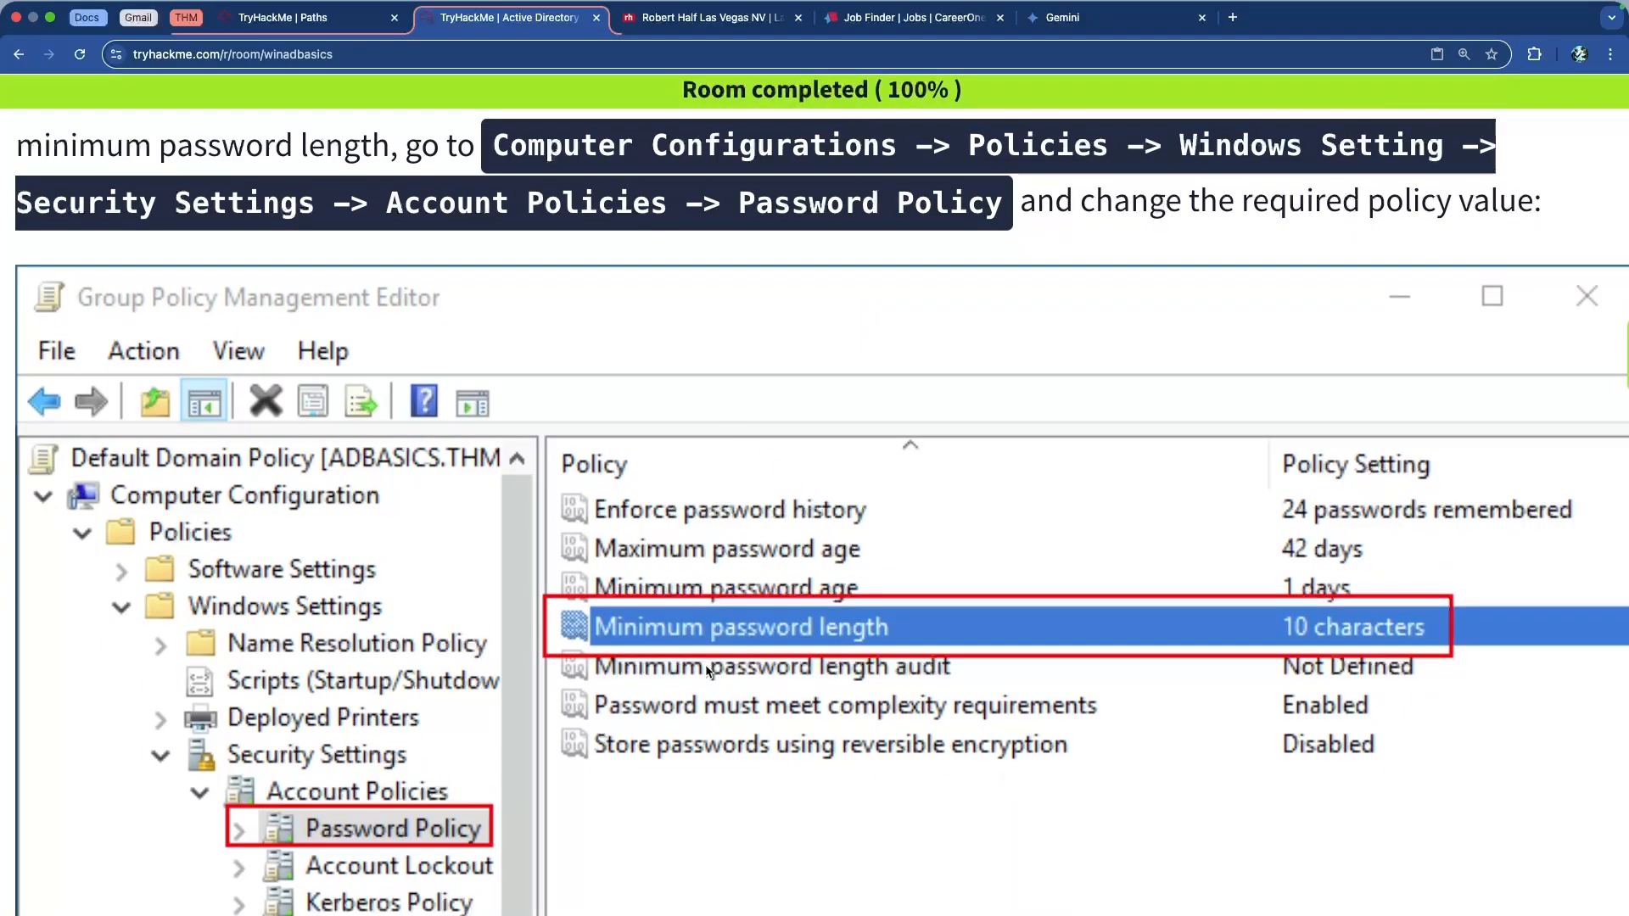
scroll(719, 668, down, 1)
scroll(717, 666, down, 3)
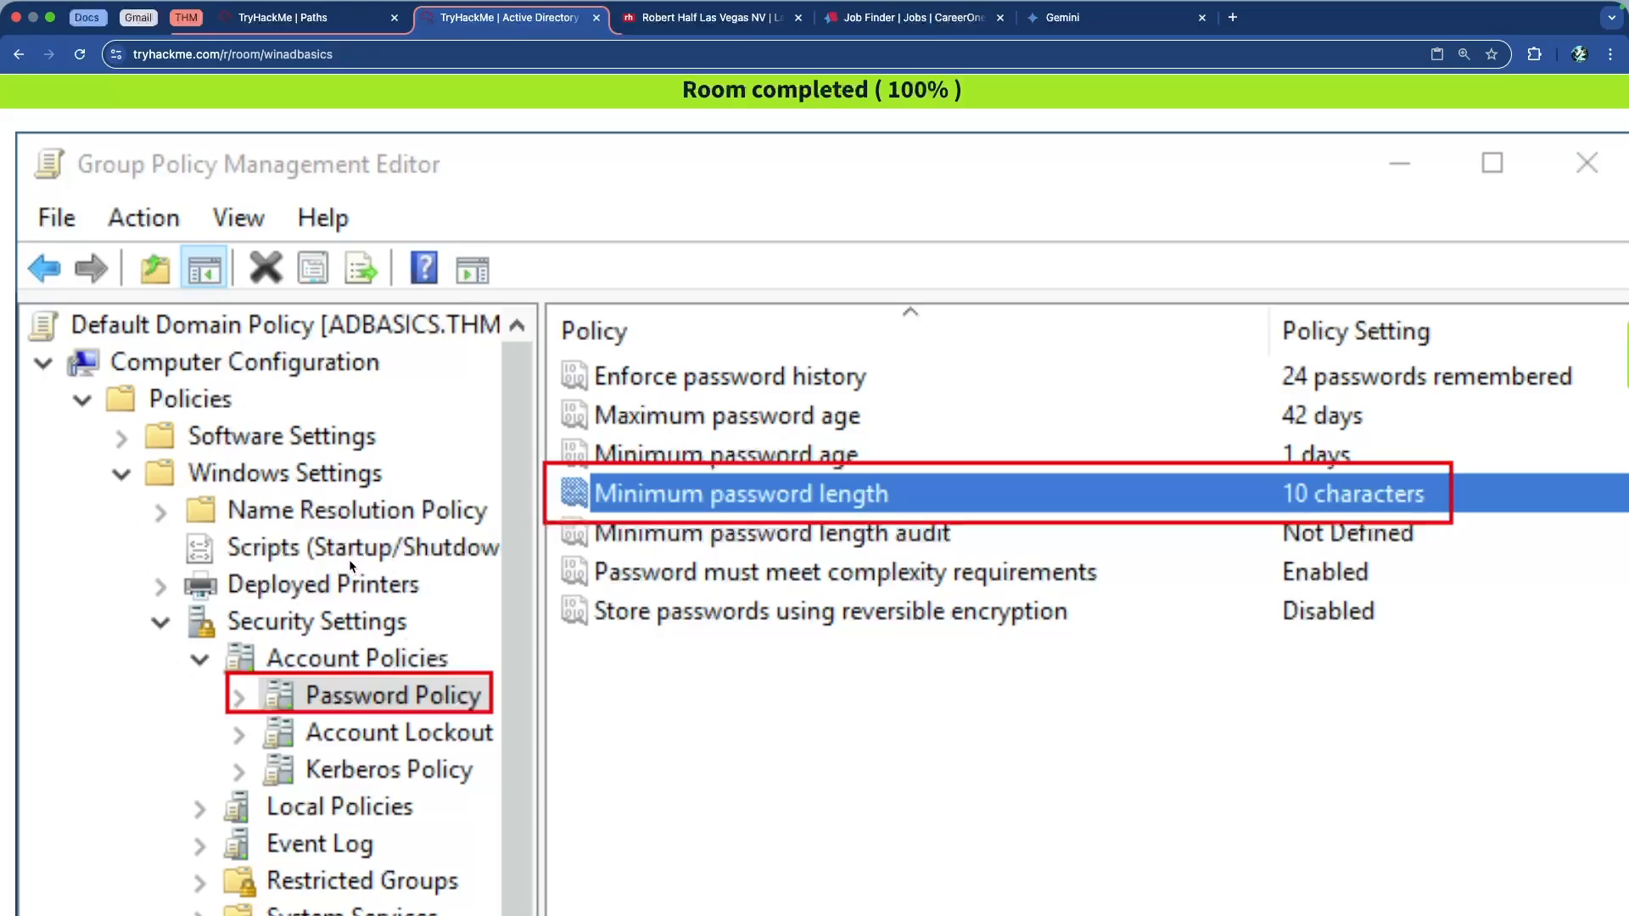
scroll(339, 535, down, 1)
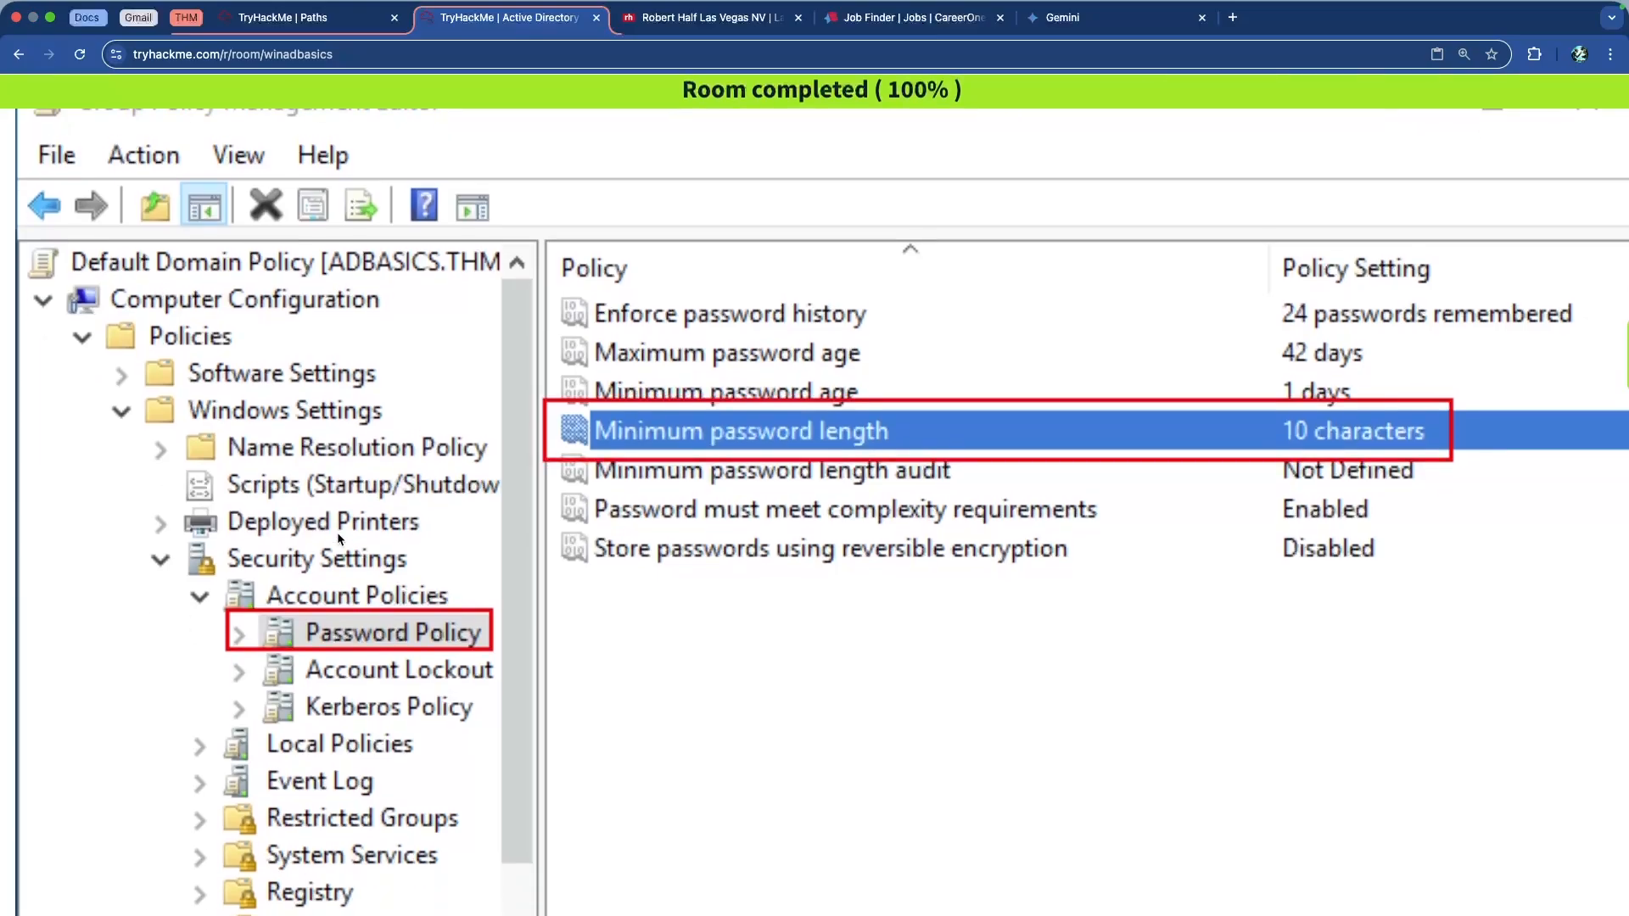
scroll(338, 537, down, 2)
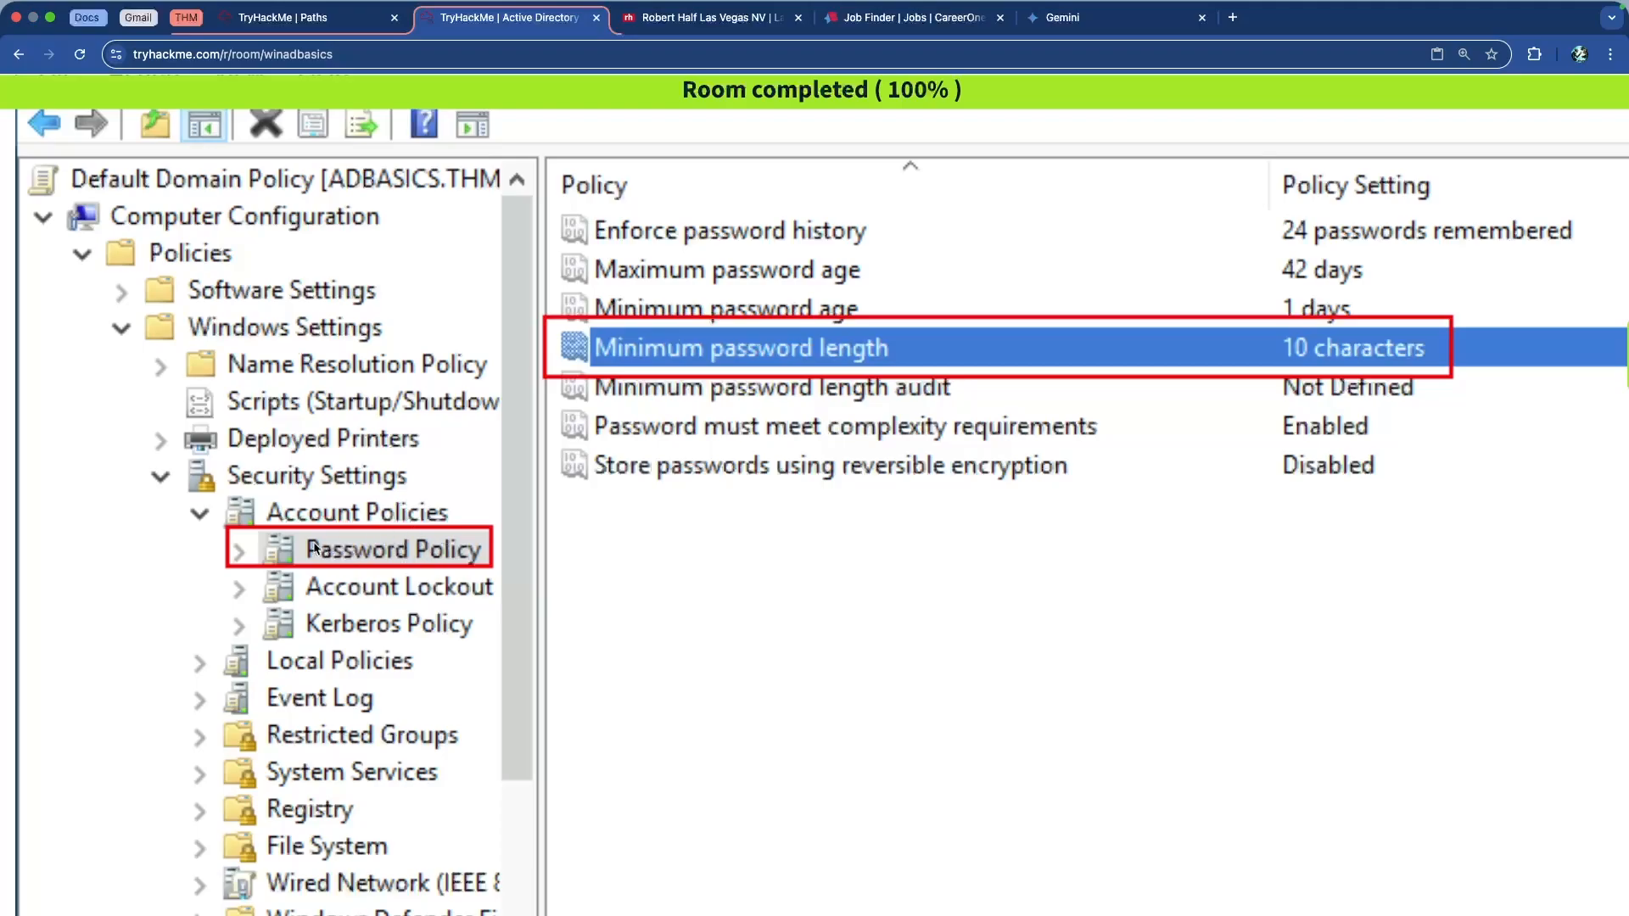
scroll(327, 695, down, 3)
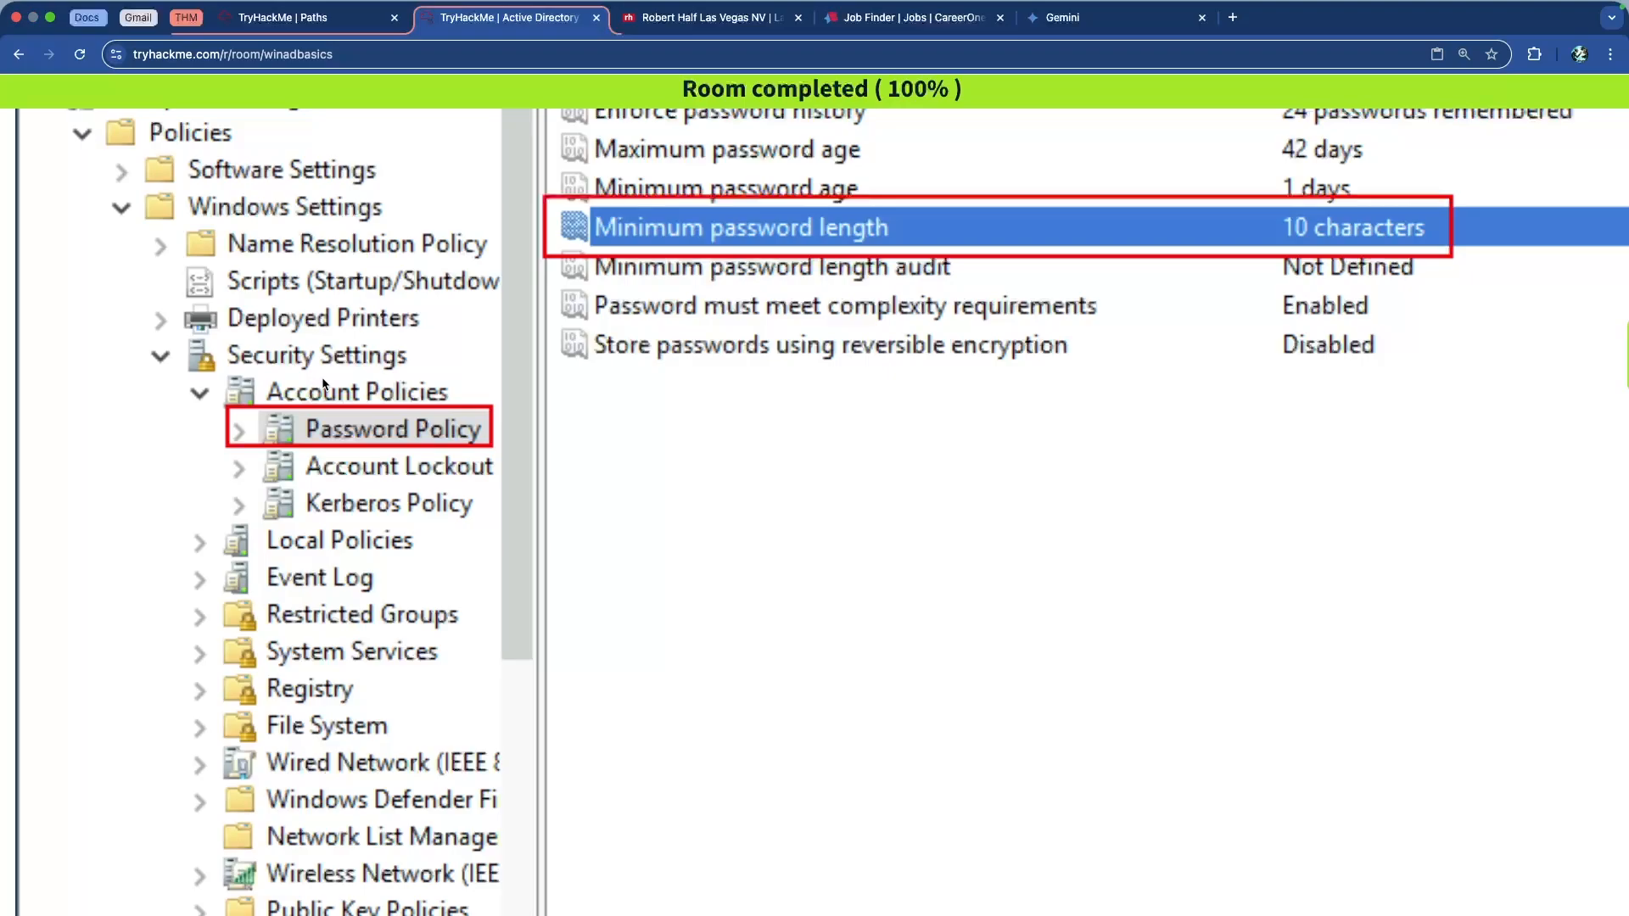
scroll(327, 392, up, 4)
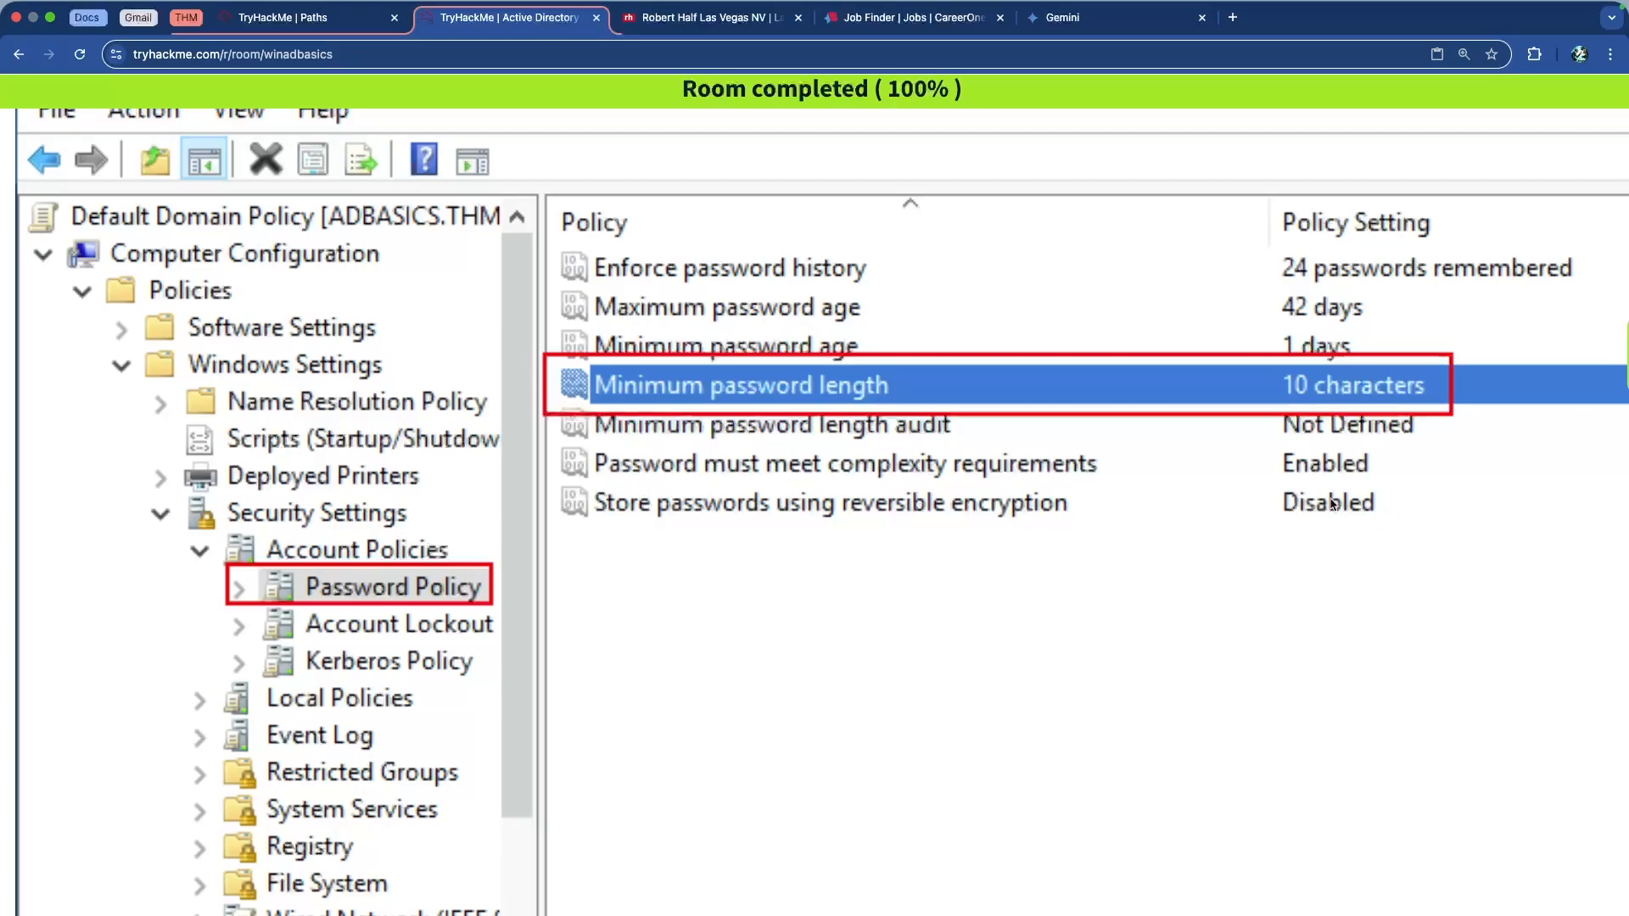
scroll(976, 463, down, 10)
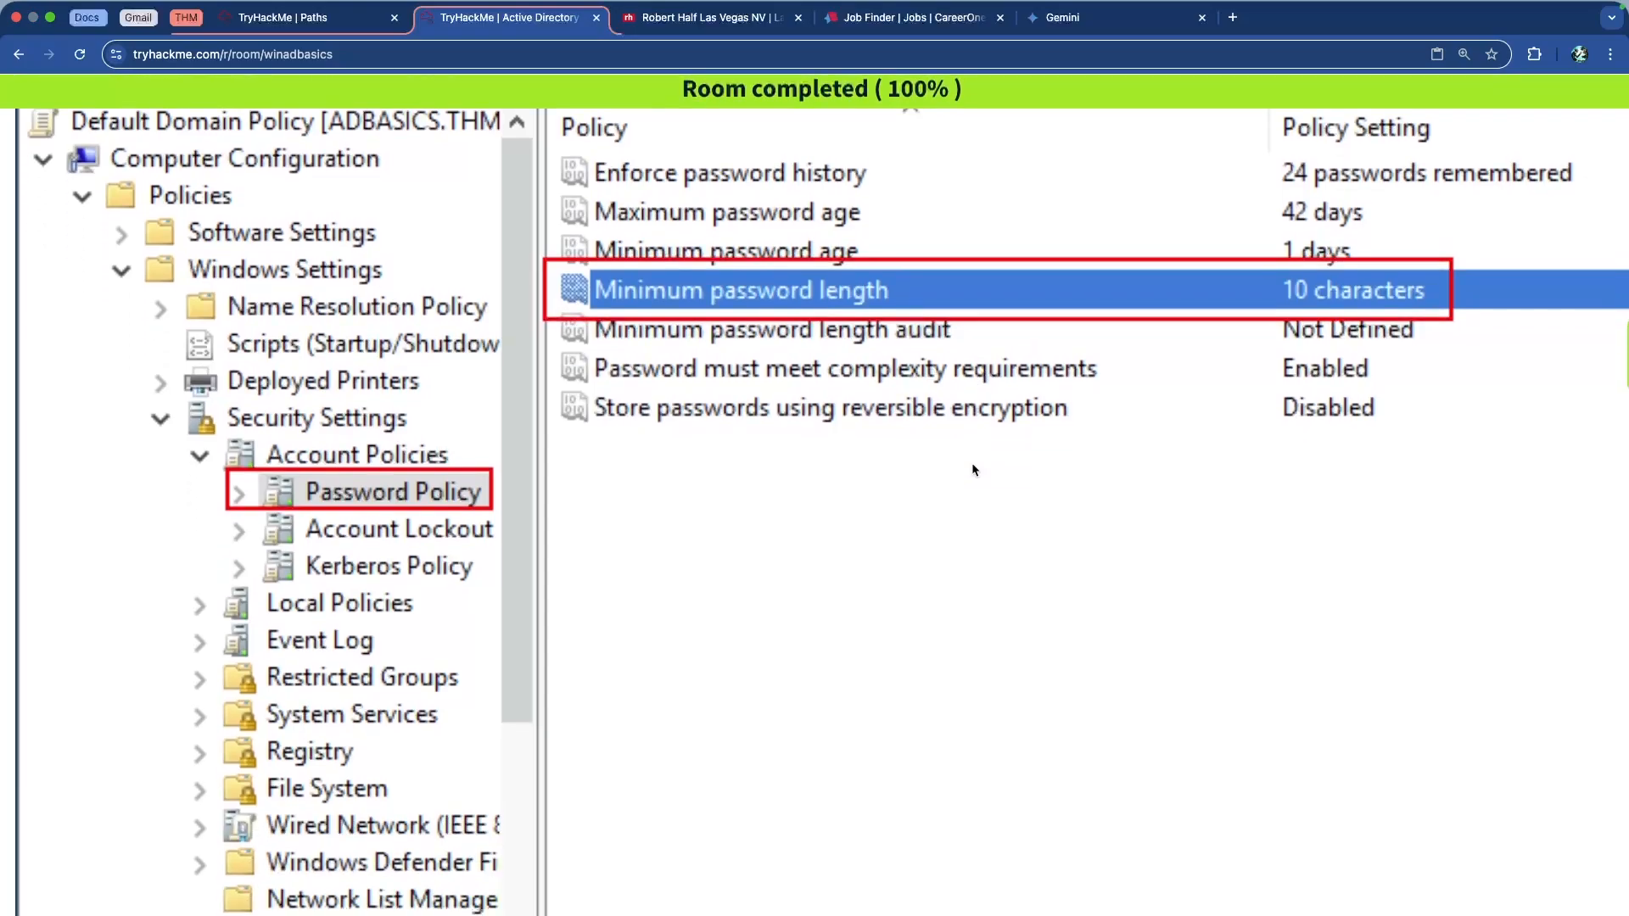
scroll(972, 464, down, 3)
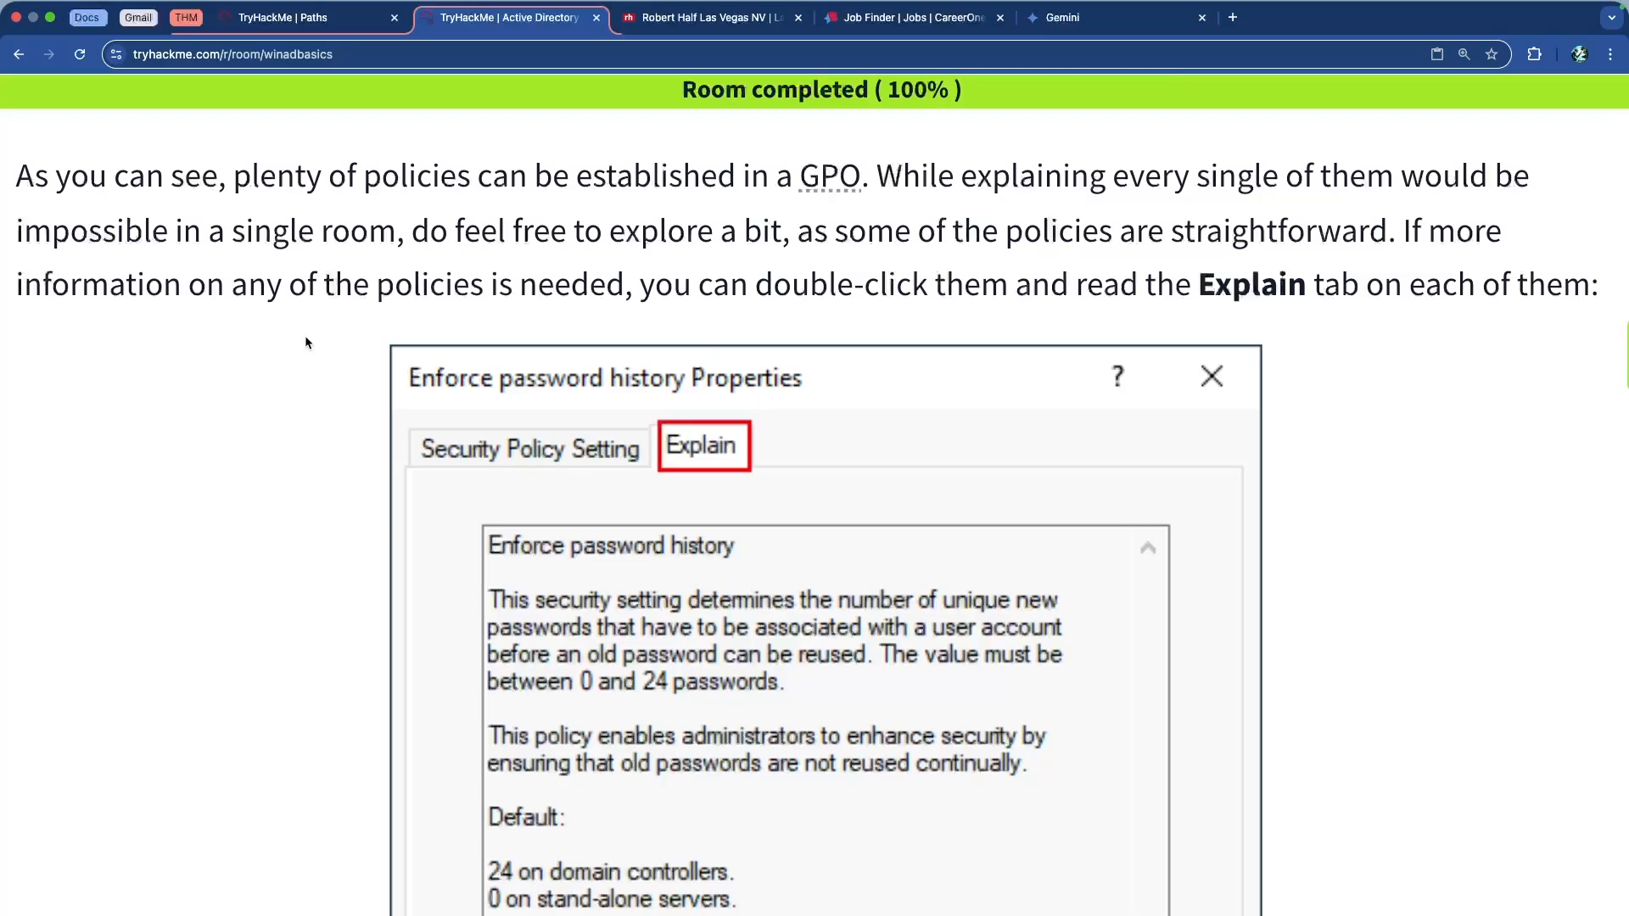
Read past the Explain tab screenshot to GPO distribution via SYSVOL and gpupdate /force
scroll(815, 212, down, 1)
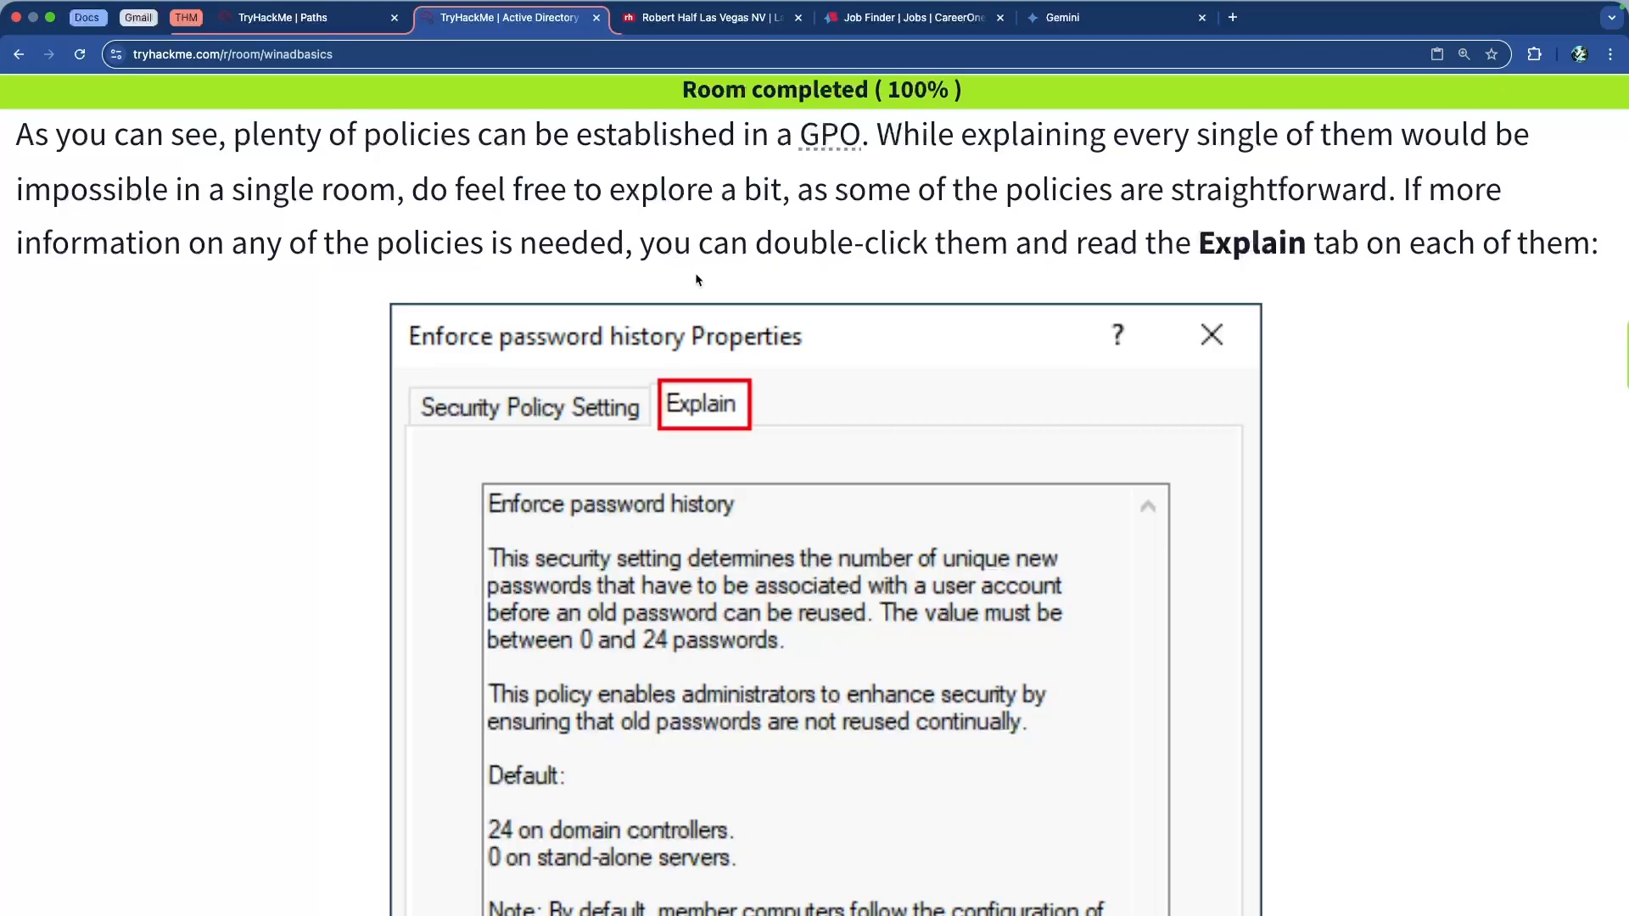
scroll(644, 340, down, 5)
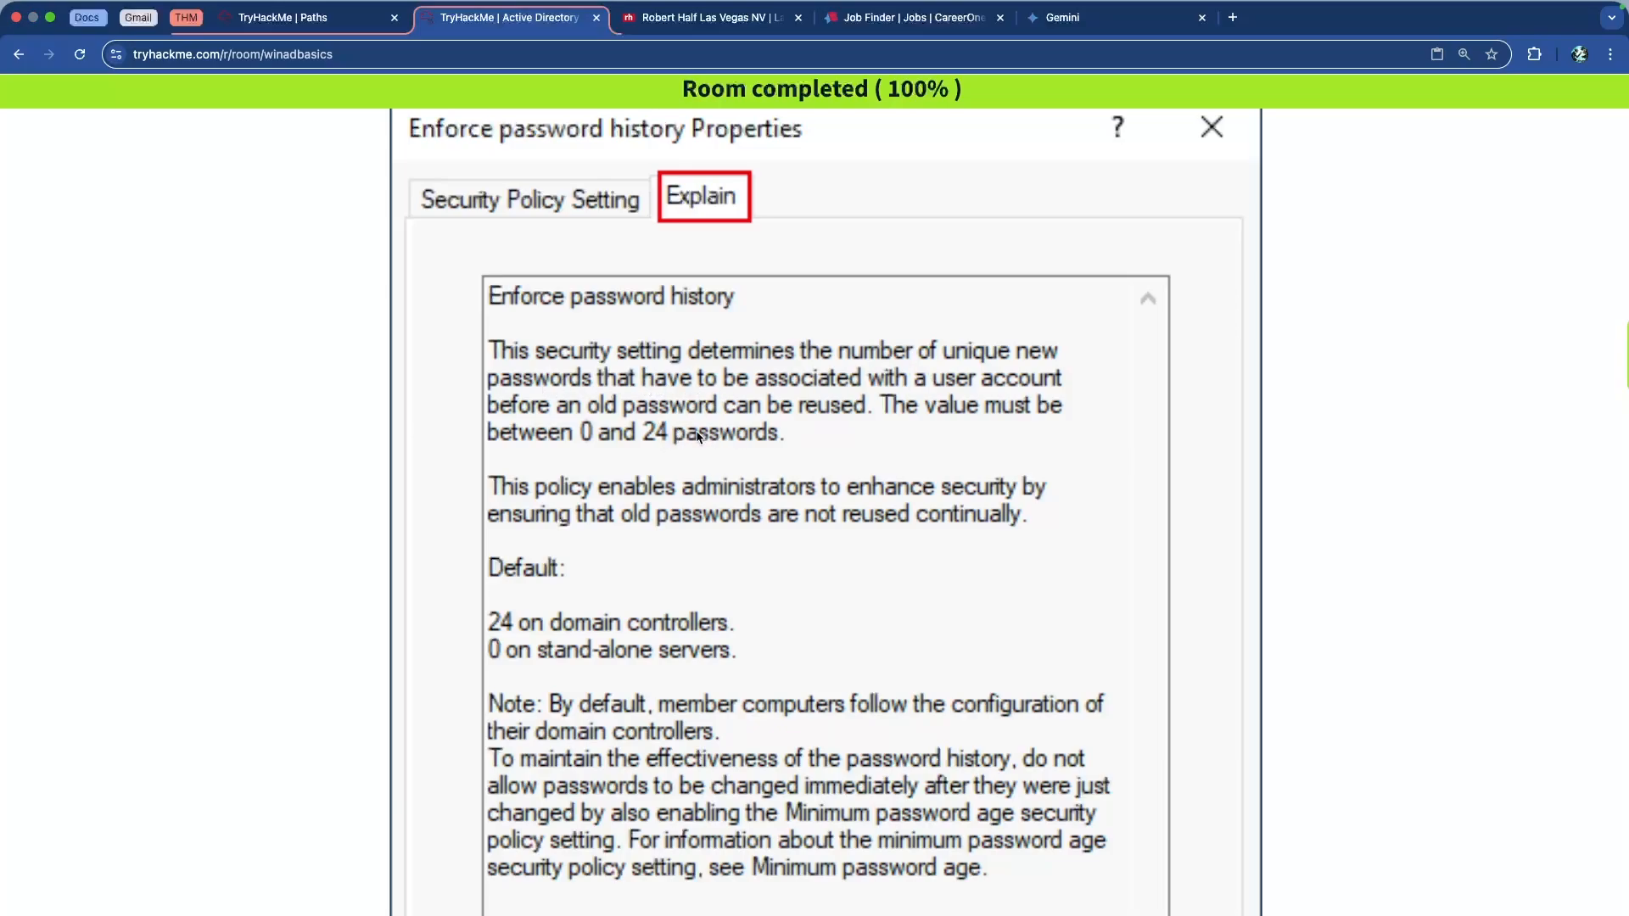
scroll(731, 446, up, 14)
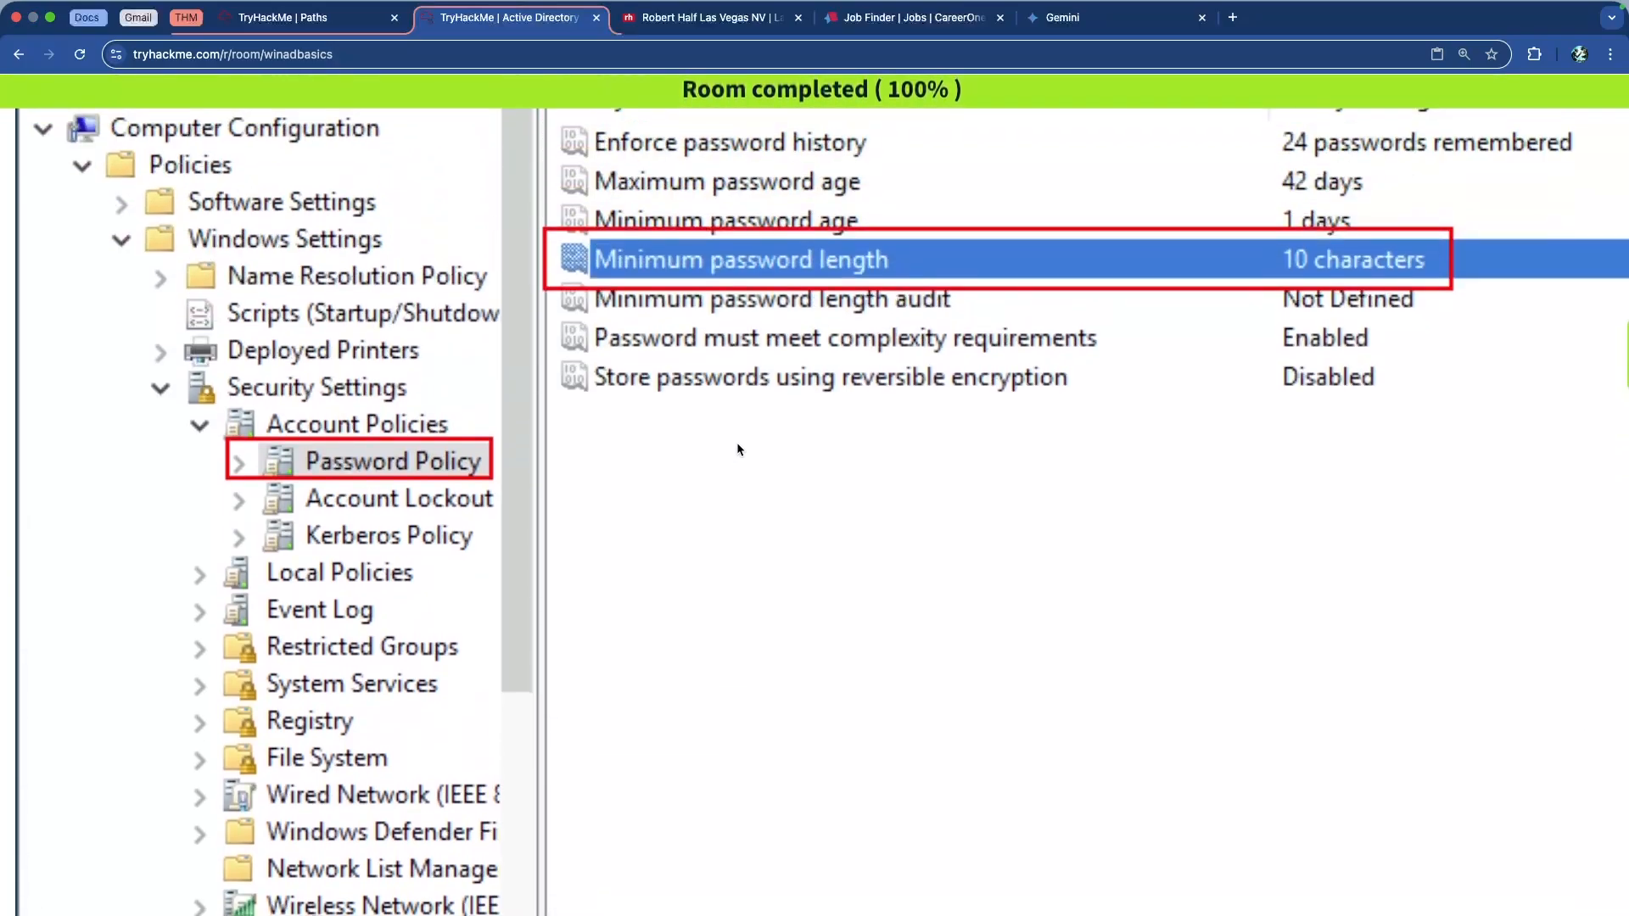
scroll(961, 310, down, 7)
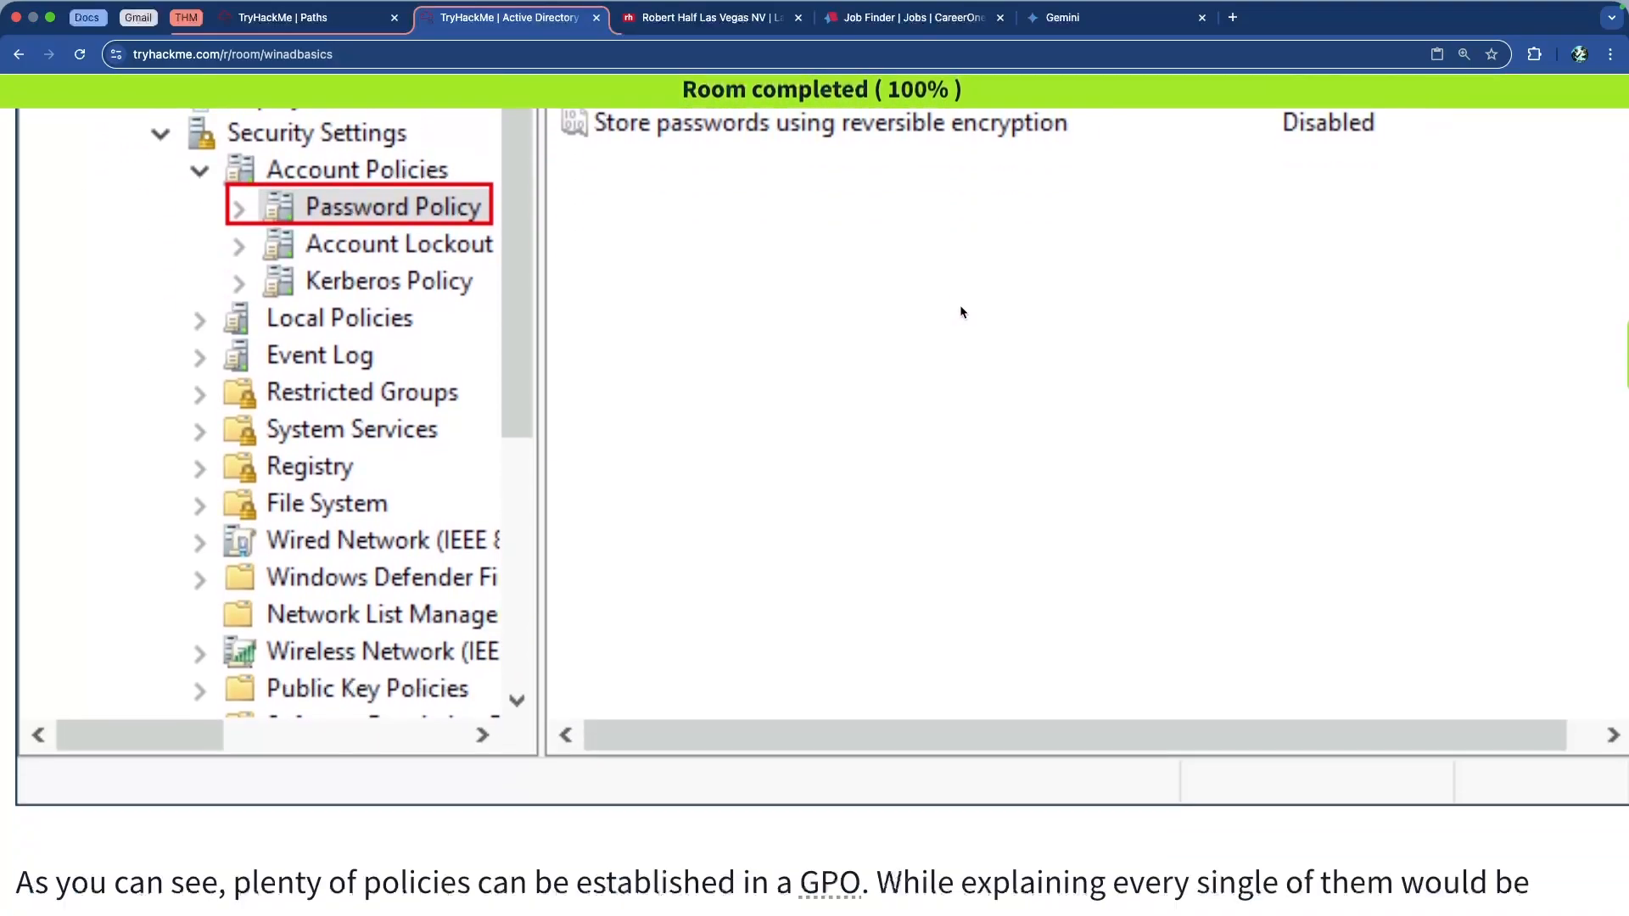
scroll(961, 311, down, 9)
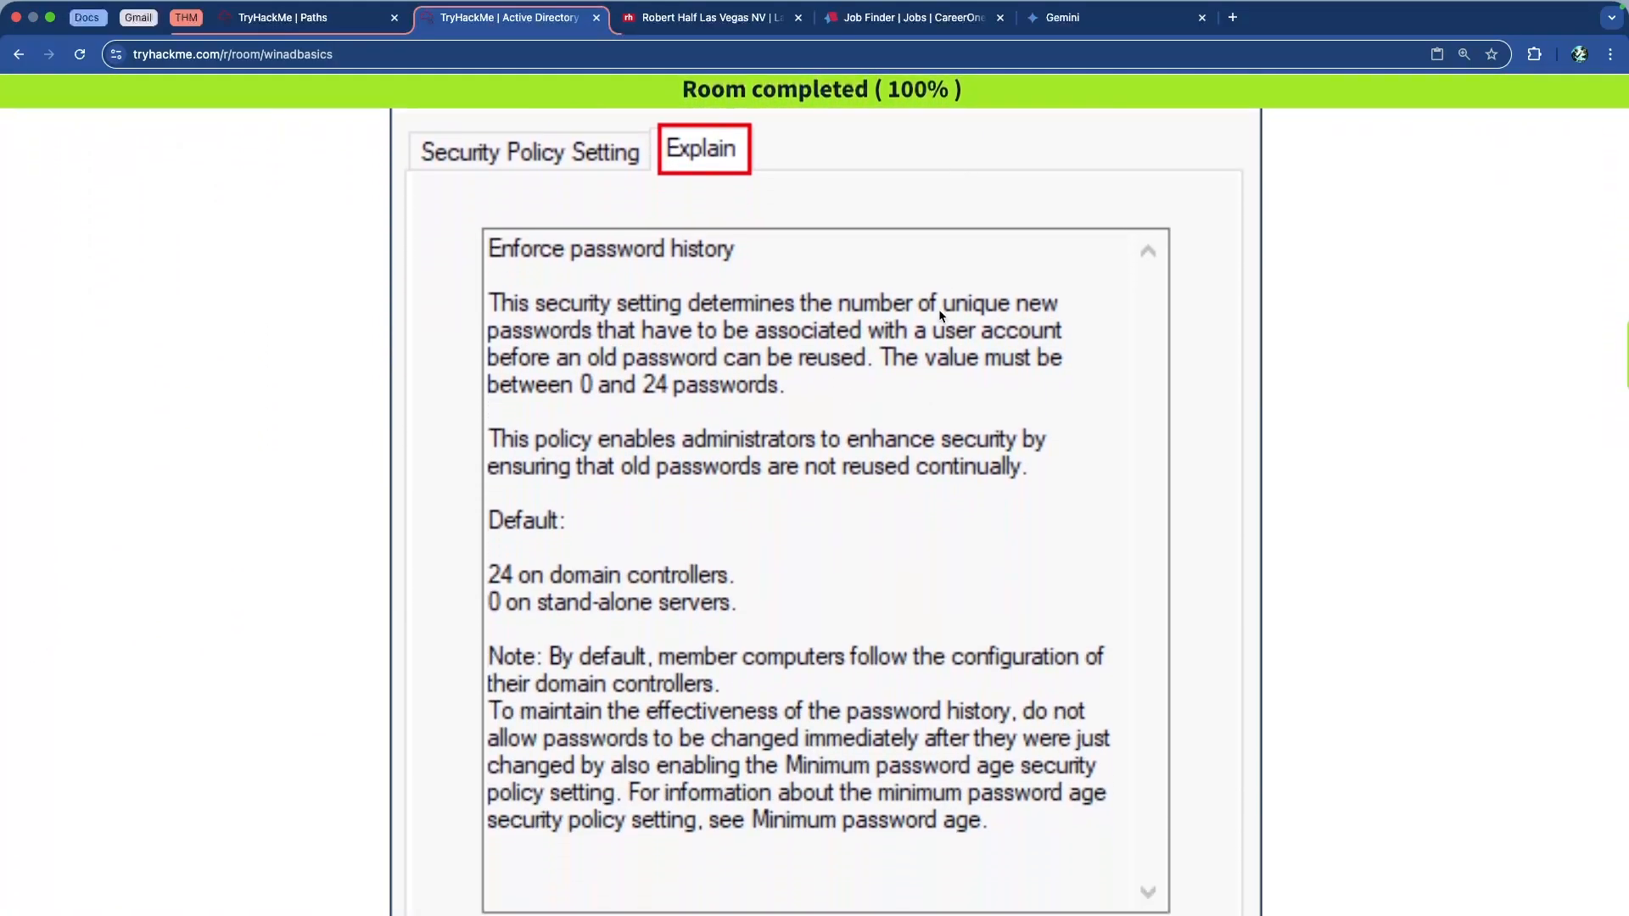
scroll(941, 317, down, 1)
scroll(938, 316, down, 8)
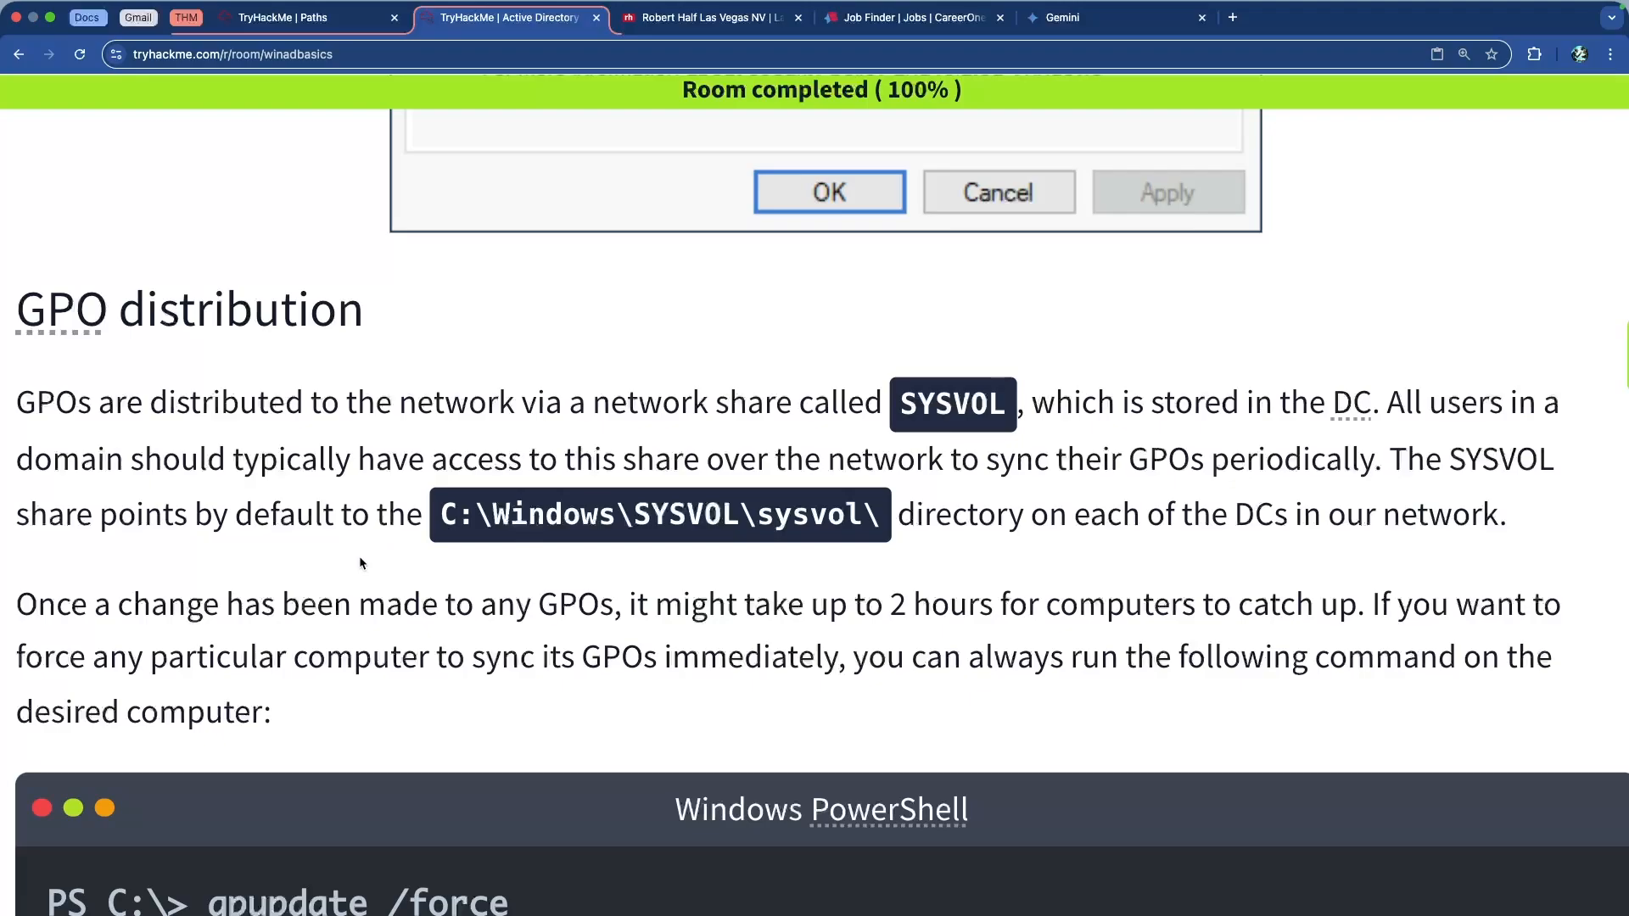
drag(477, 517, 887, 526)
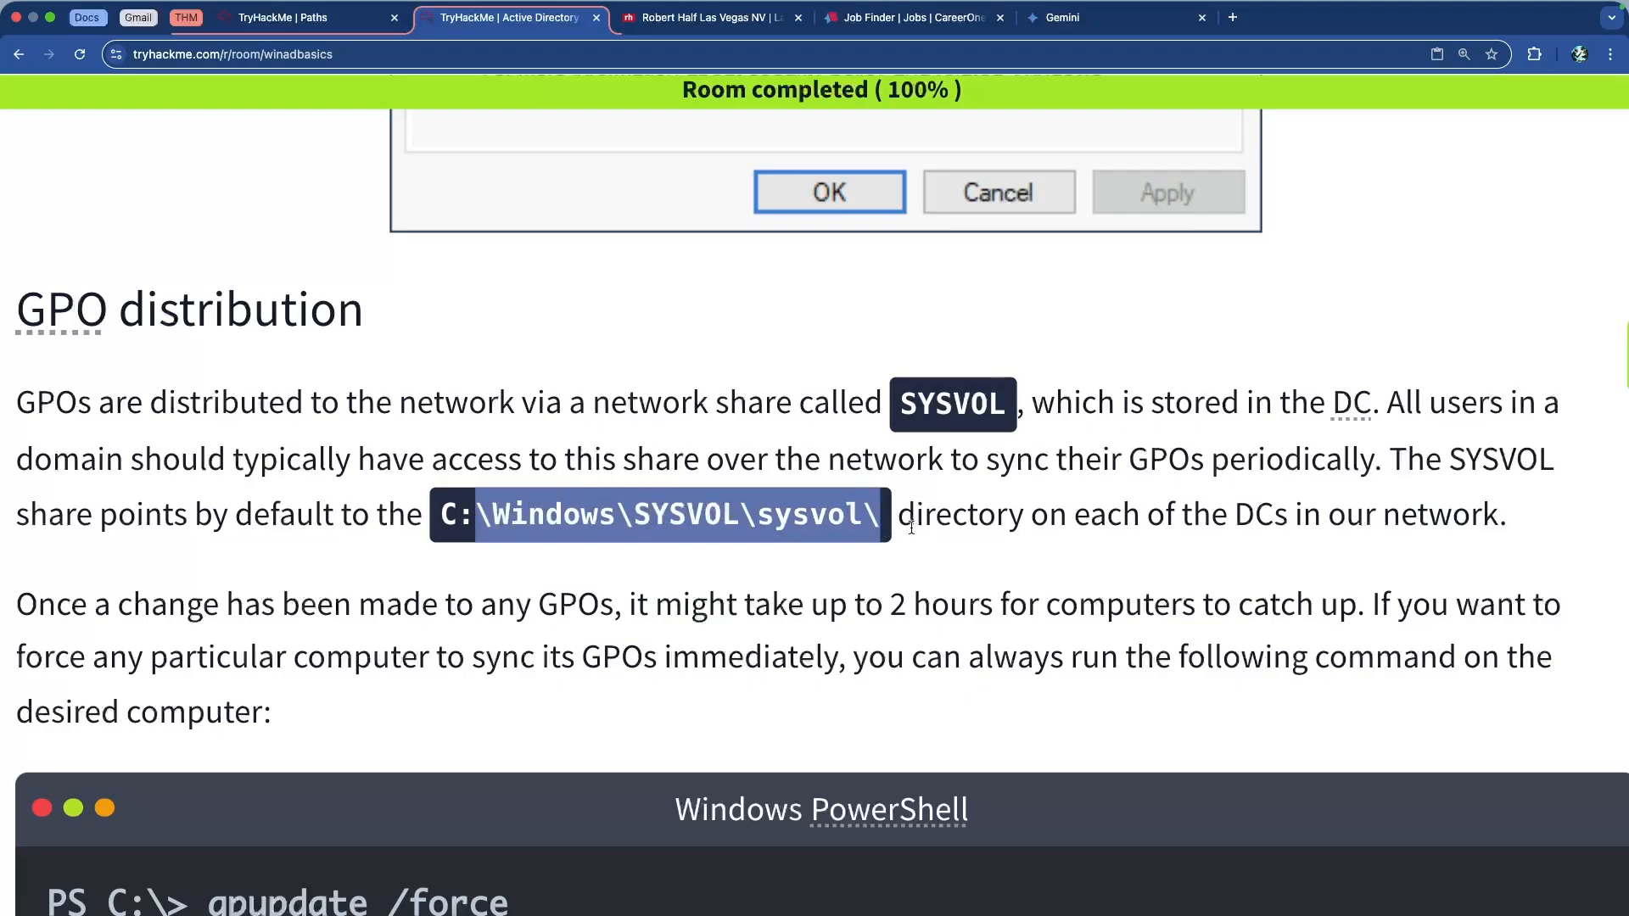
scroll(888, 530, down, 3)
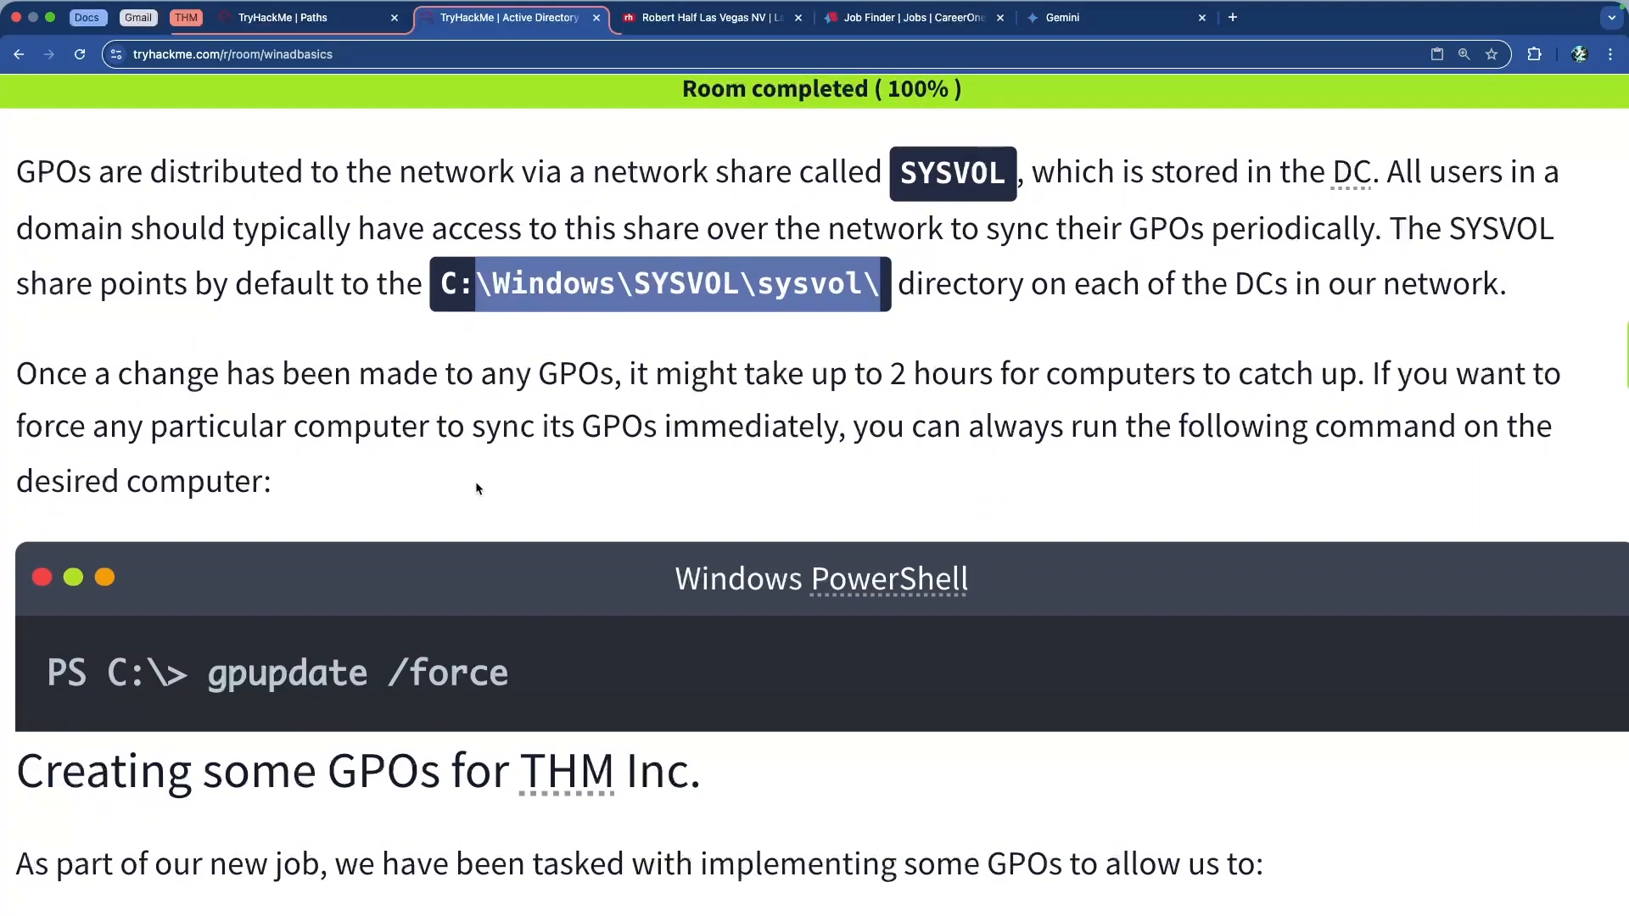
drag(655, 374, 1101, 373)
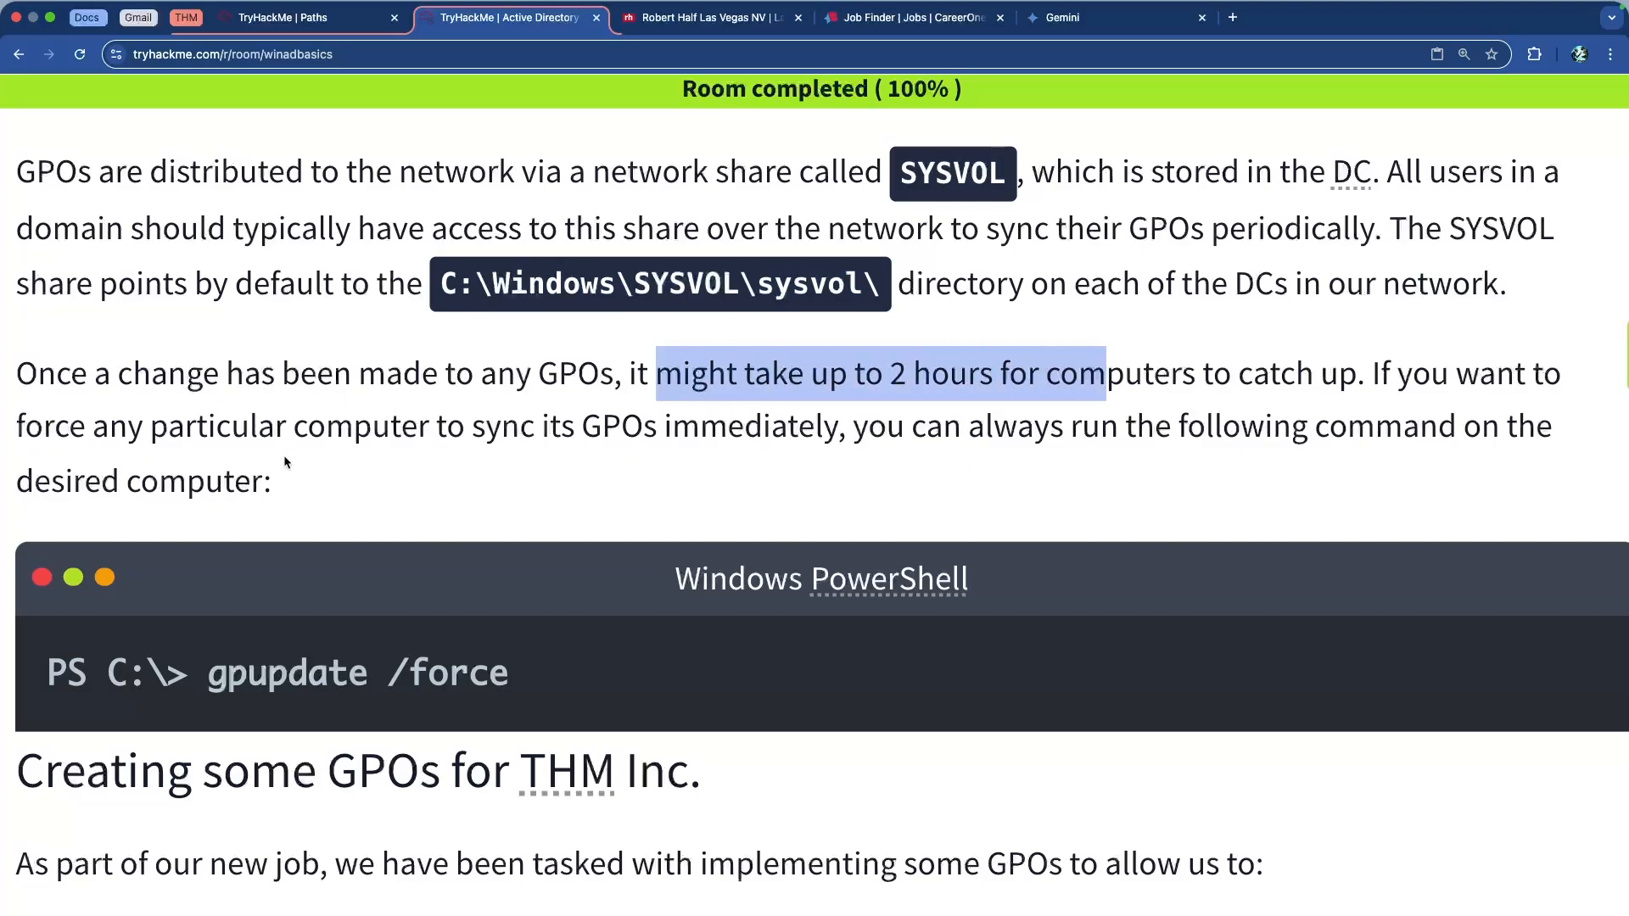
double_click(279, 675)
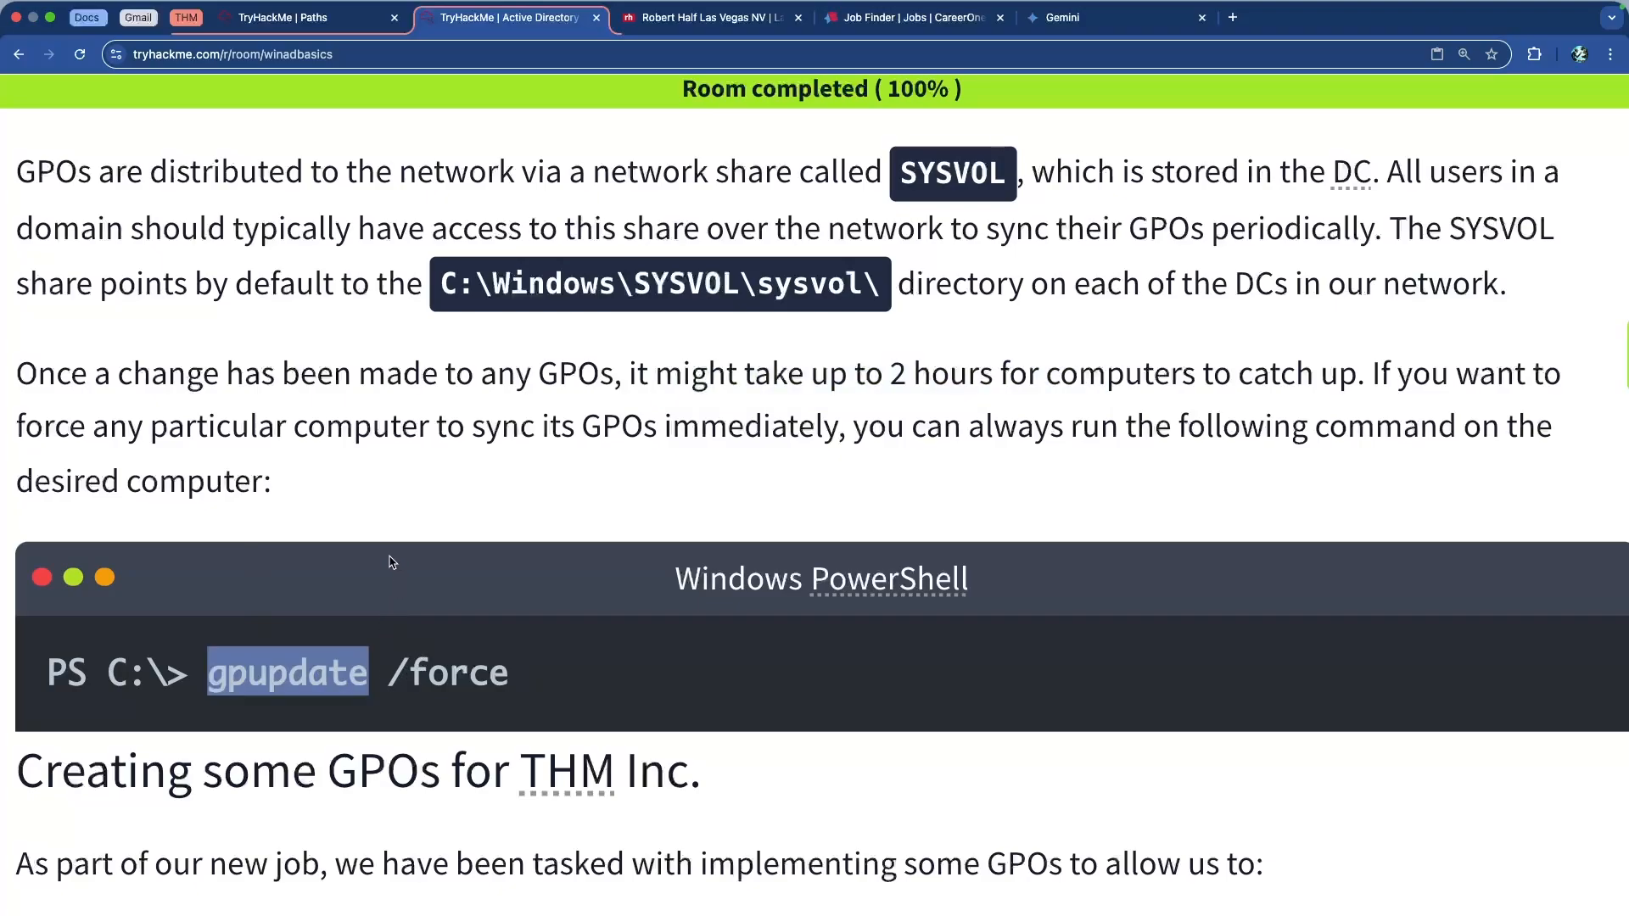
drag(705, 380, 1188, 381)
click(1184, 381)
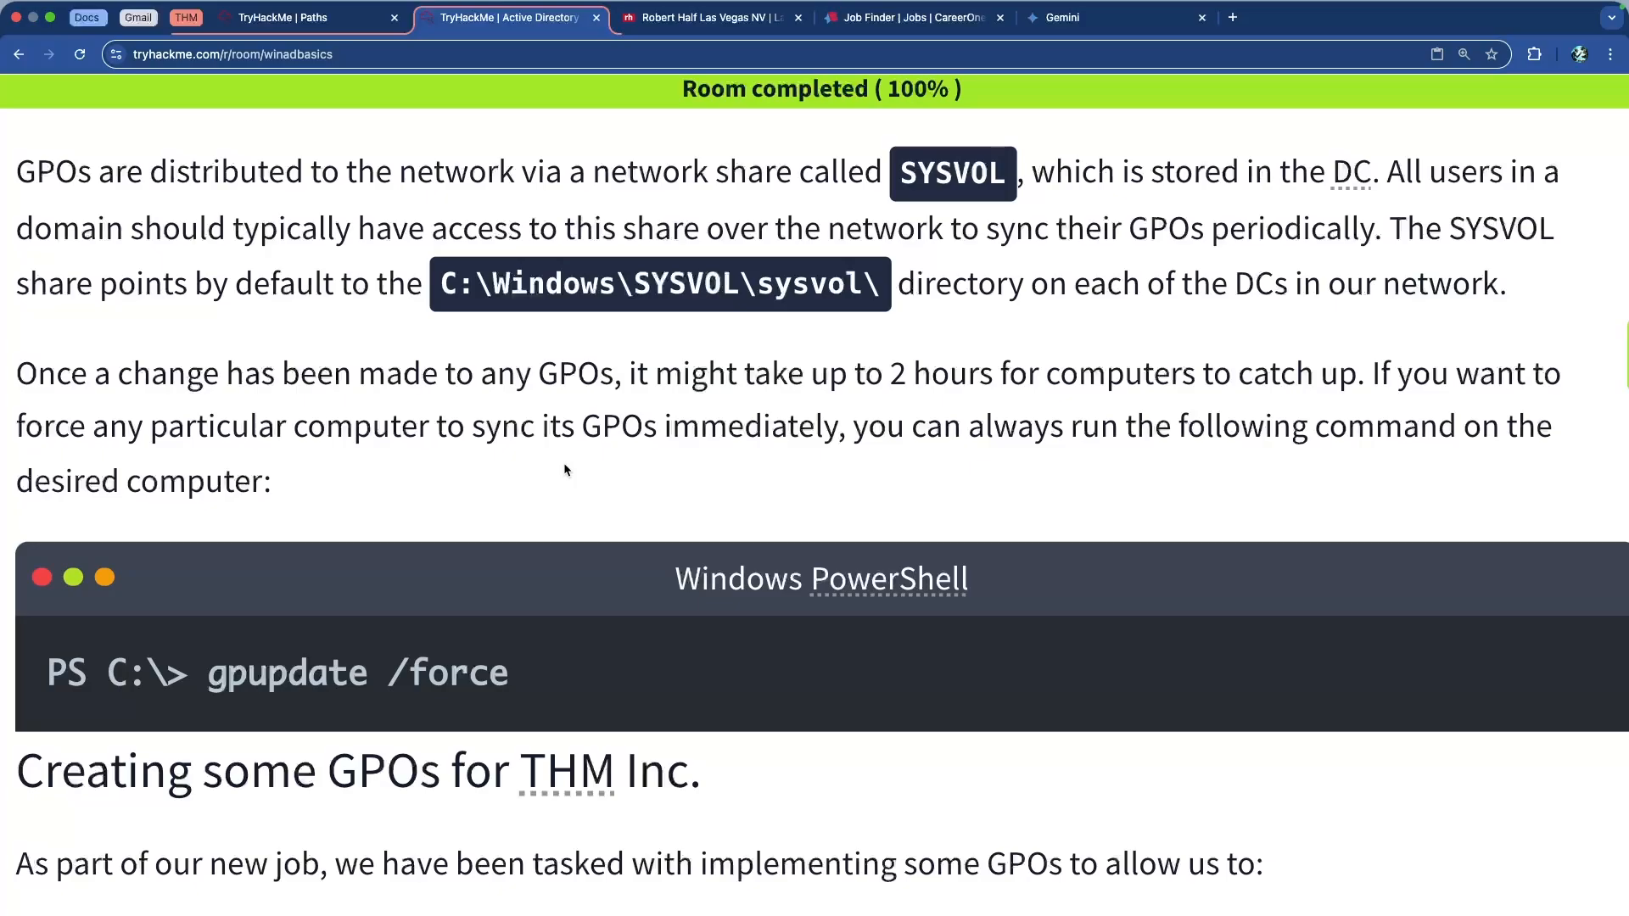
Highlight the 'Creating some GPOs for THM Inc.' heading and the phrase about implementing GPOs
scroll(578, 468, down, 3)
scroll(581, 468, down, 5)
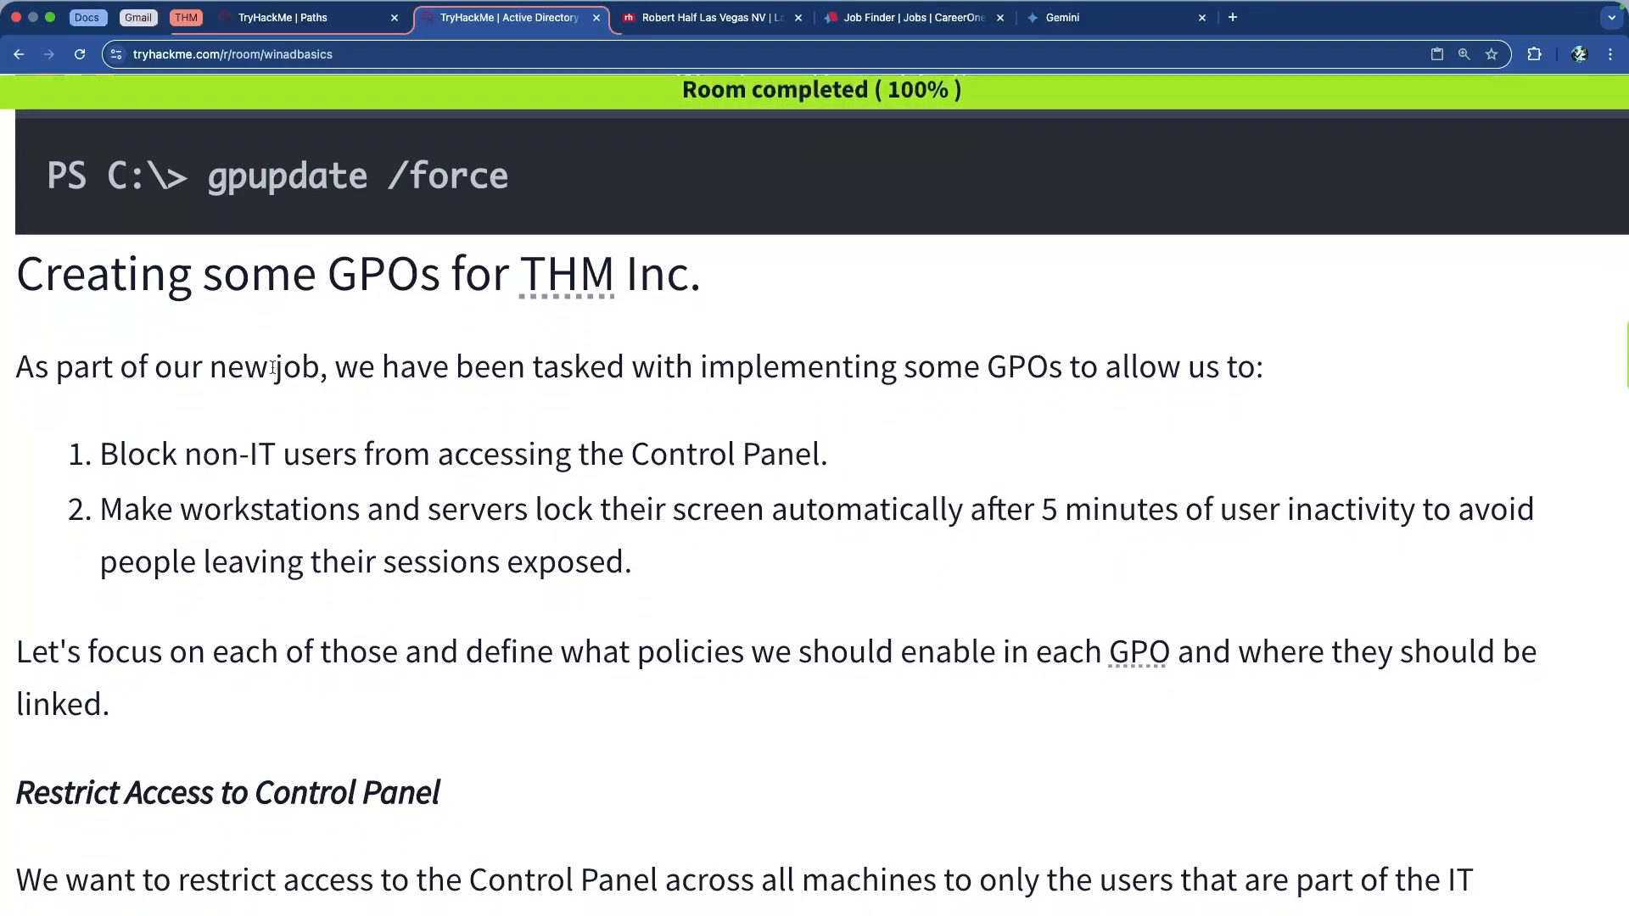
drag(161, 285, 692, 285)
click(511, 370)
scroll(511, 370, down, 2)
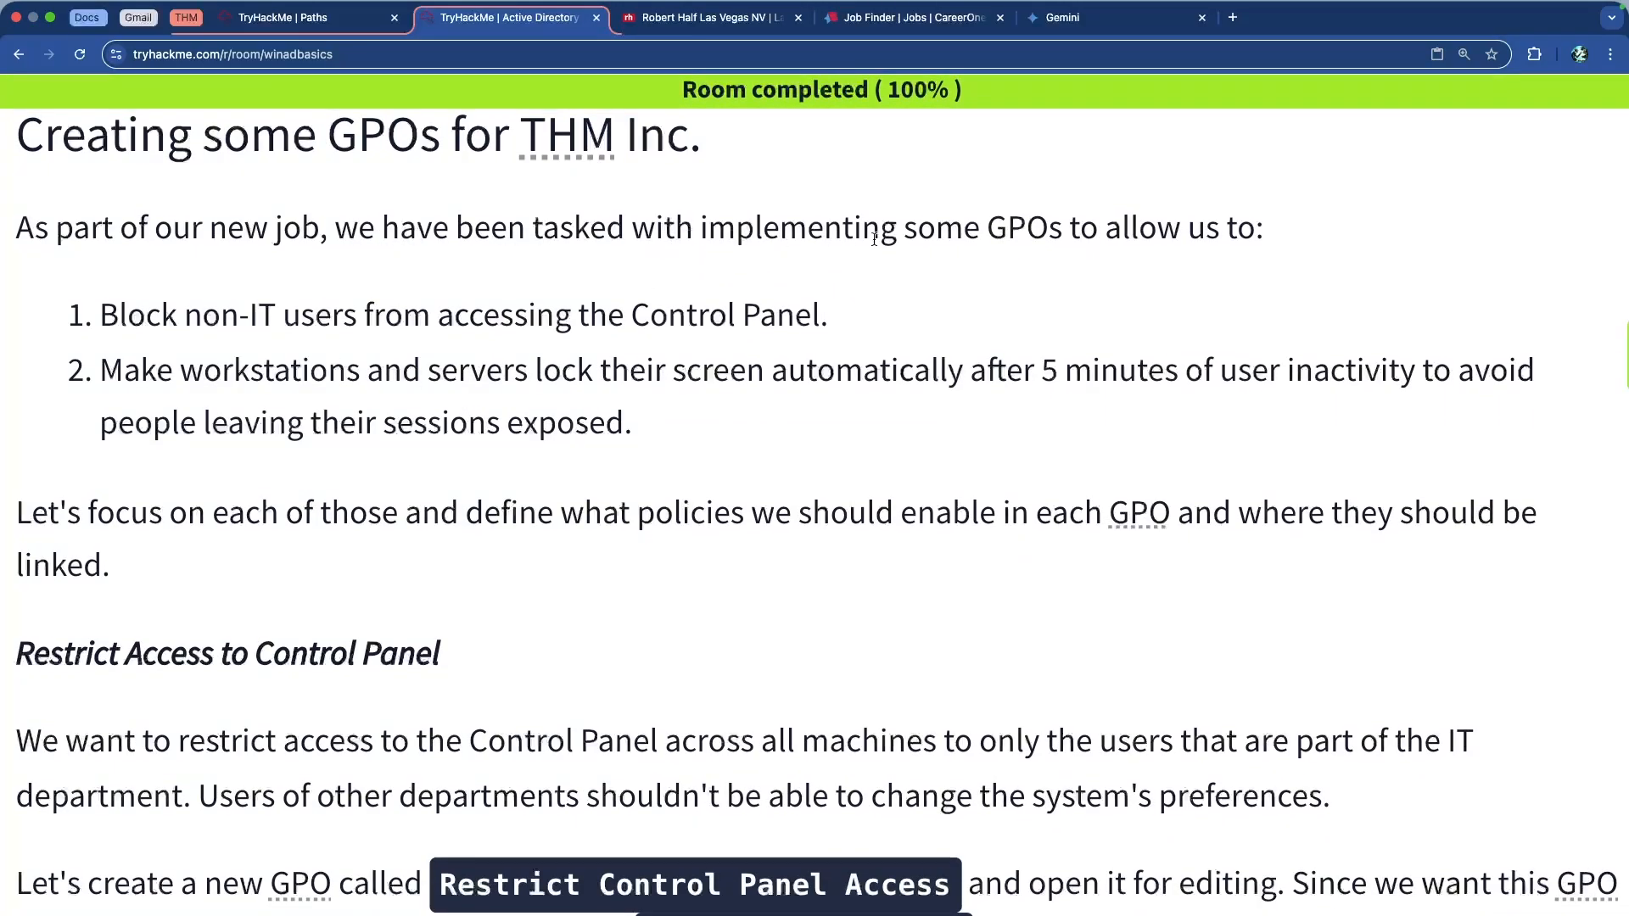
drag(1188, 229, 903, 229)
click(522, 308)
Highlight the Control Panel blocking and auto screen-lock tasks, then the Restrict Access to Control Panel heading
drag(148, 319, 762, 340)
drag(142, 373, 701, 427)
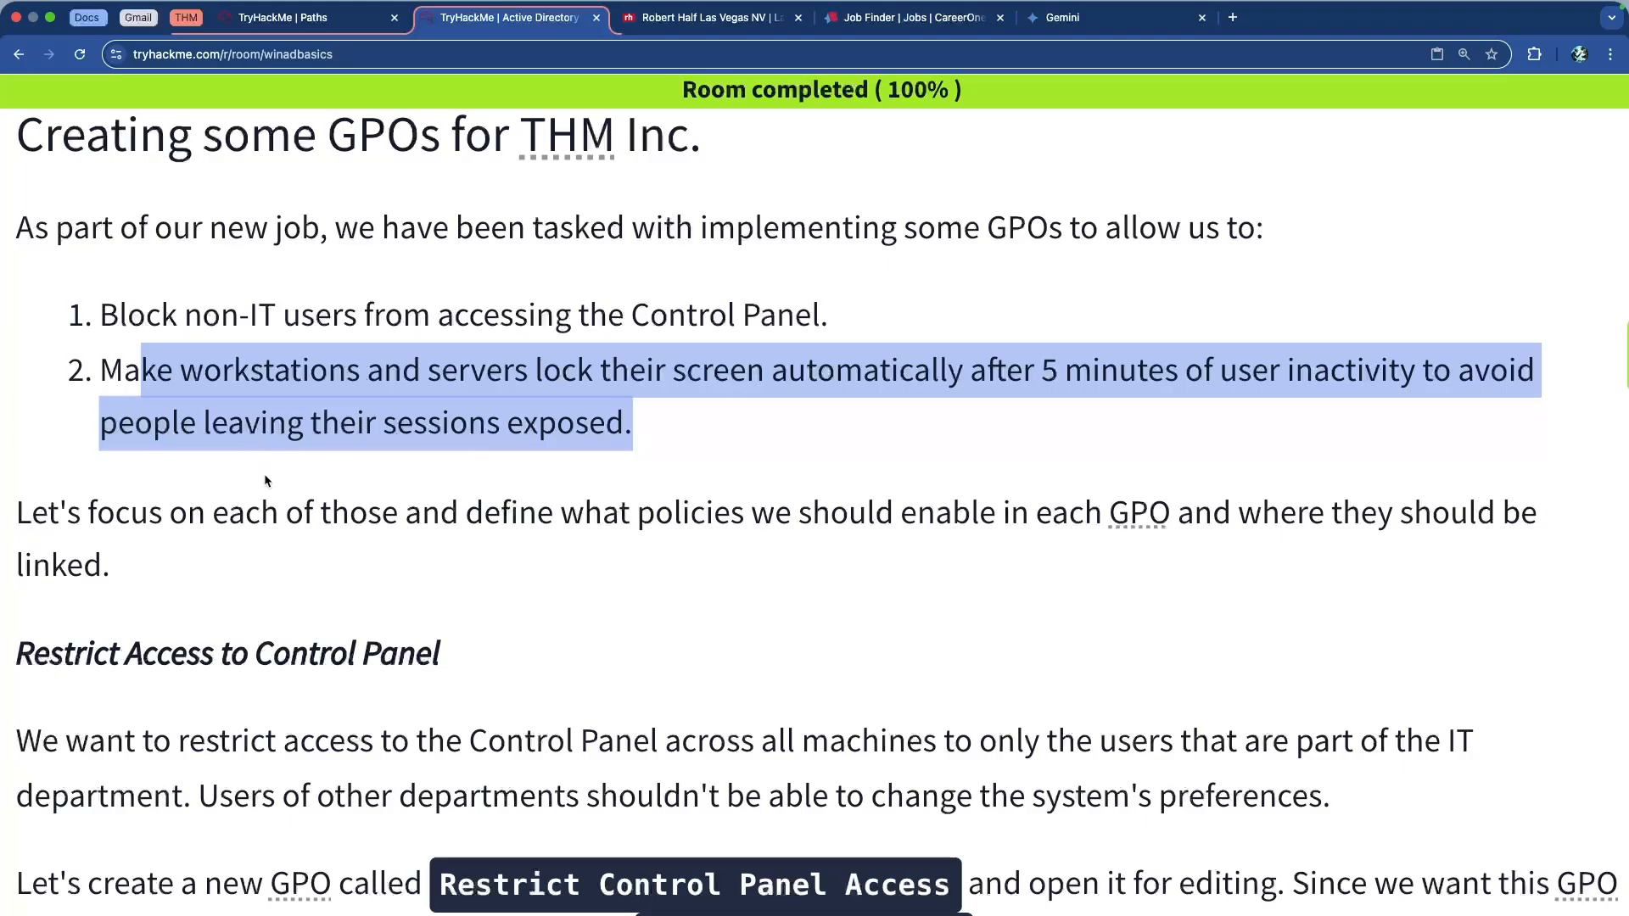
scroll(305, 492, down, 3)
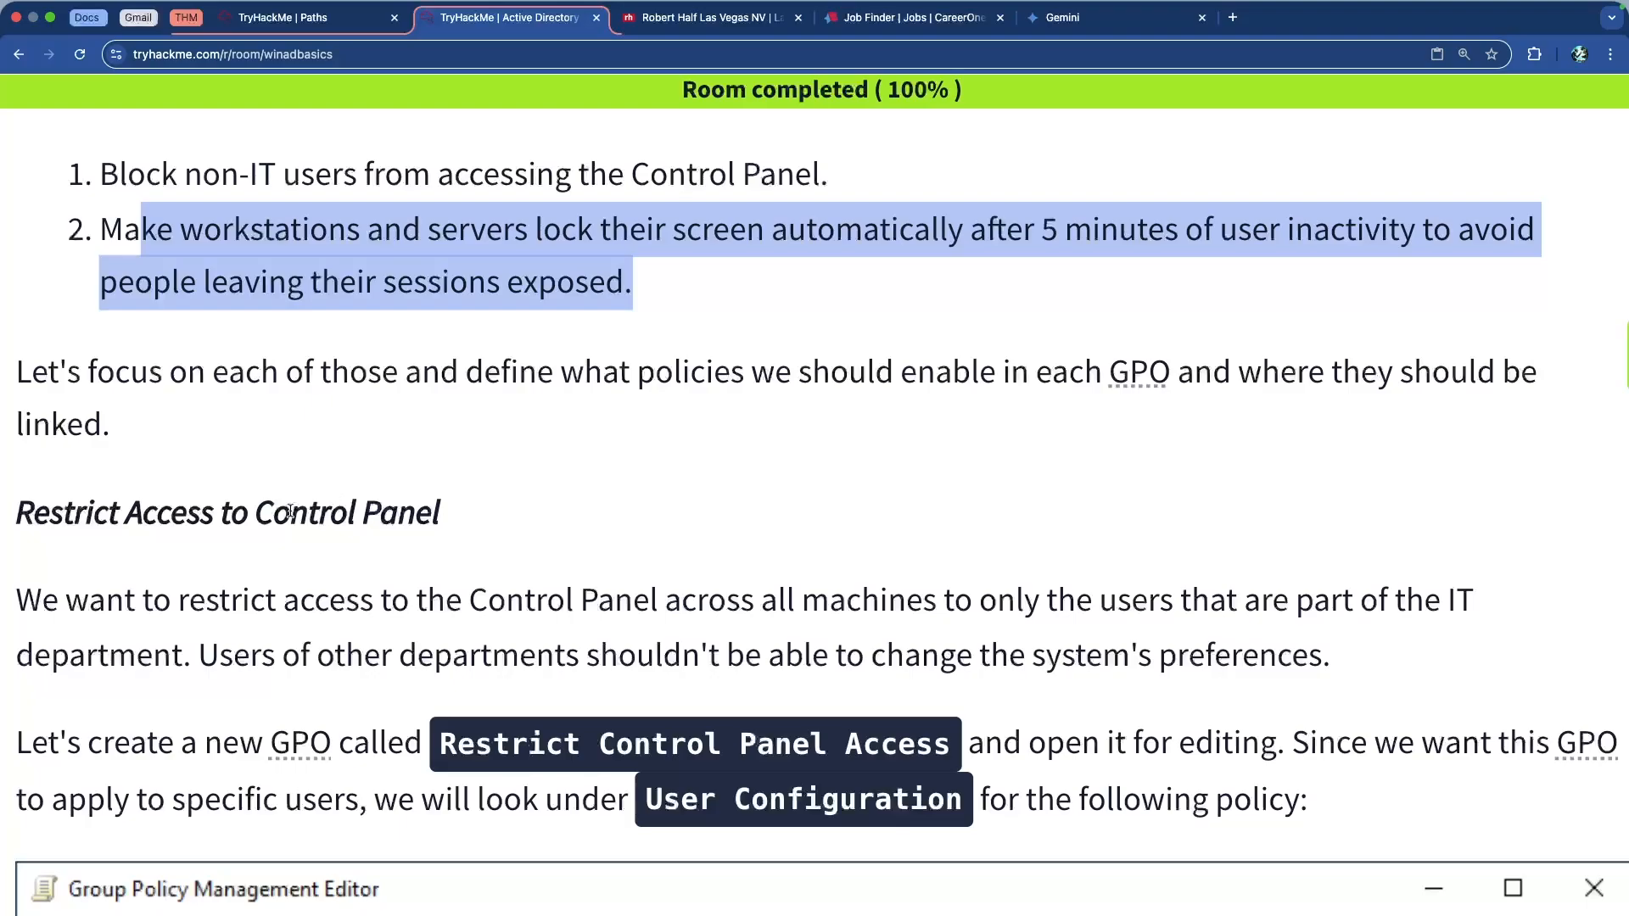
scroll(337, 500, down, 4)
drag(17, 327, 433, 356)
click(440, 353)
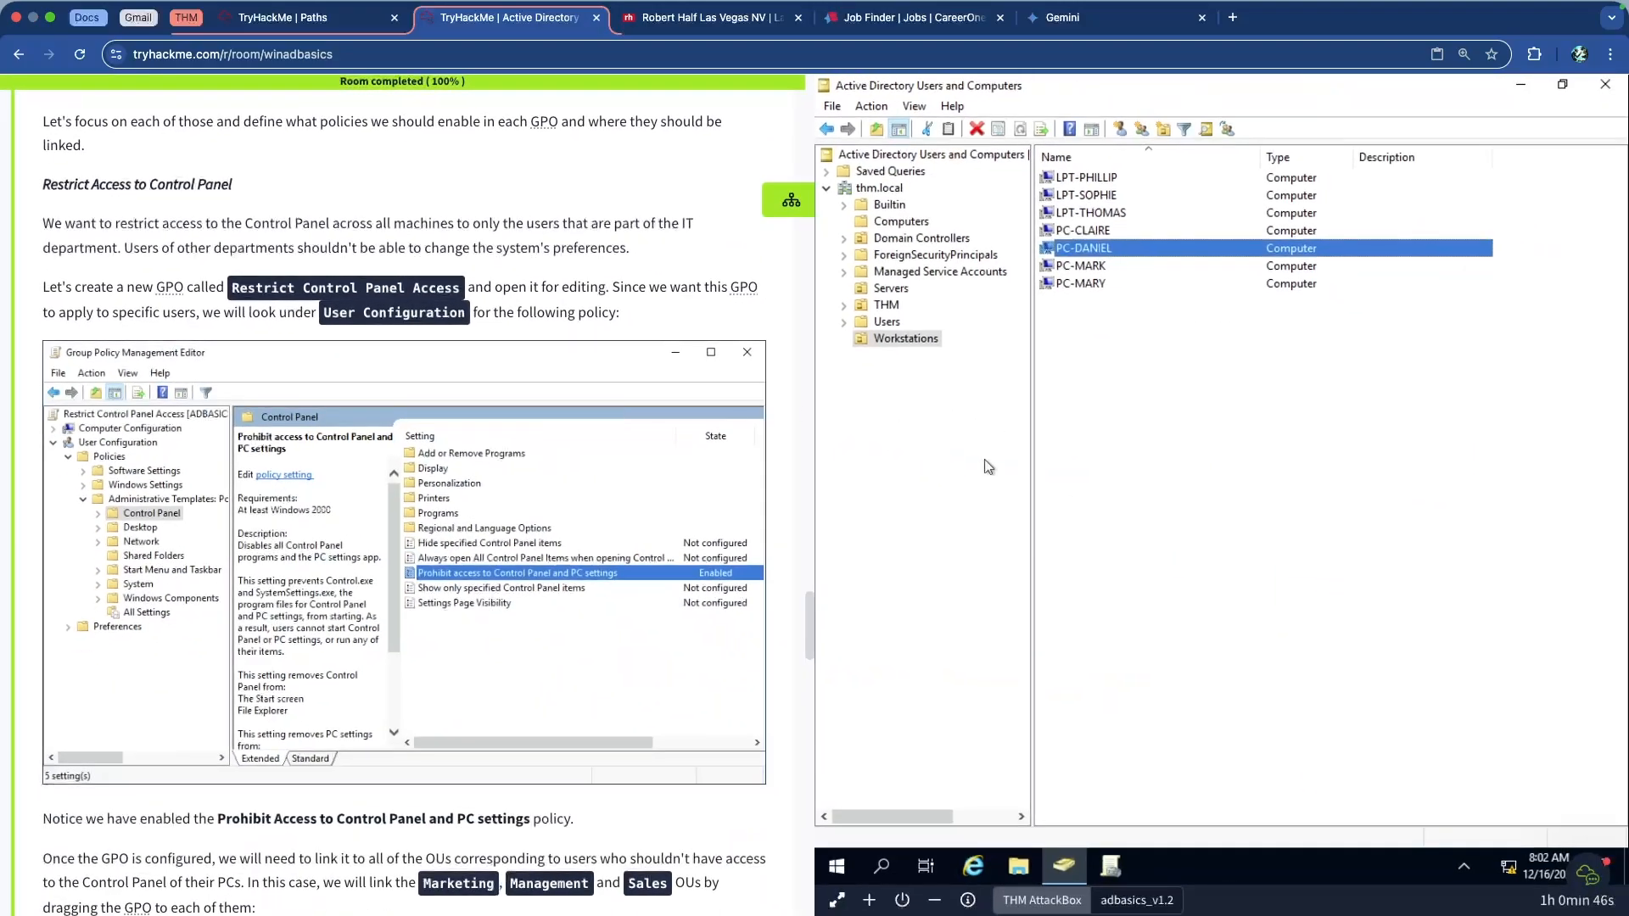
Search 'group polic', run Group Policy Management as administrator, and minimize Active Directory Users and Computers
click(882, 866)
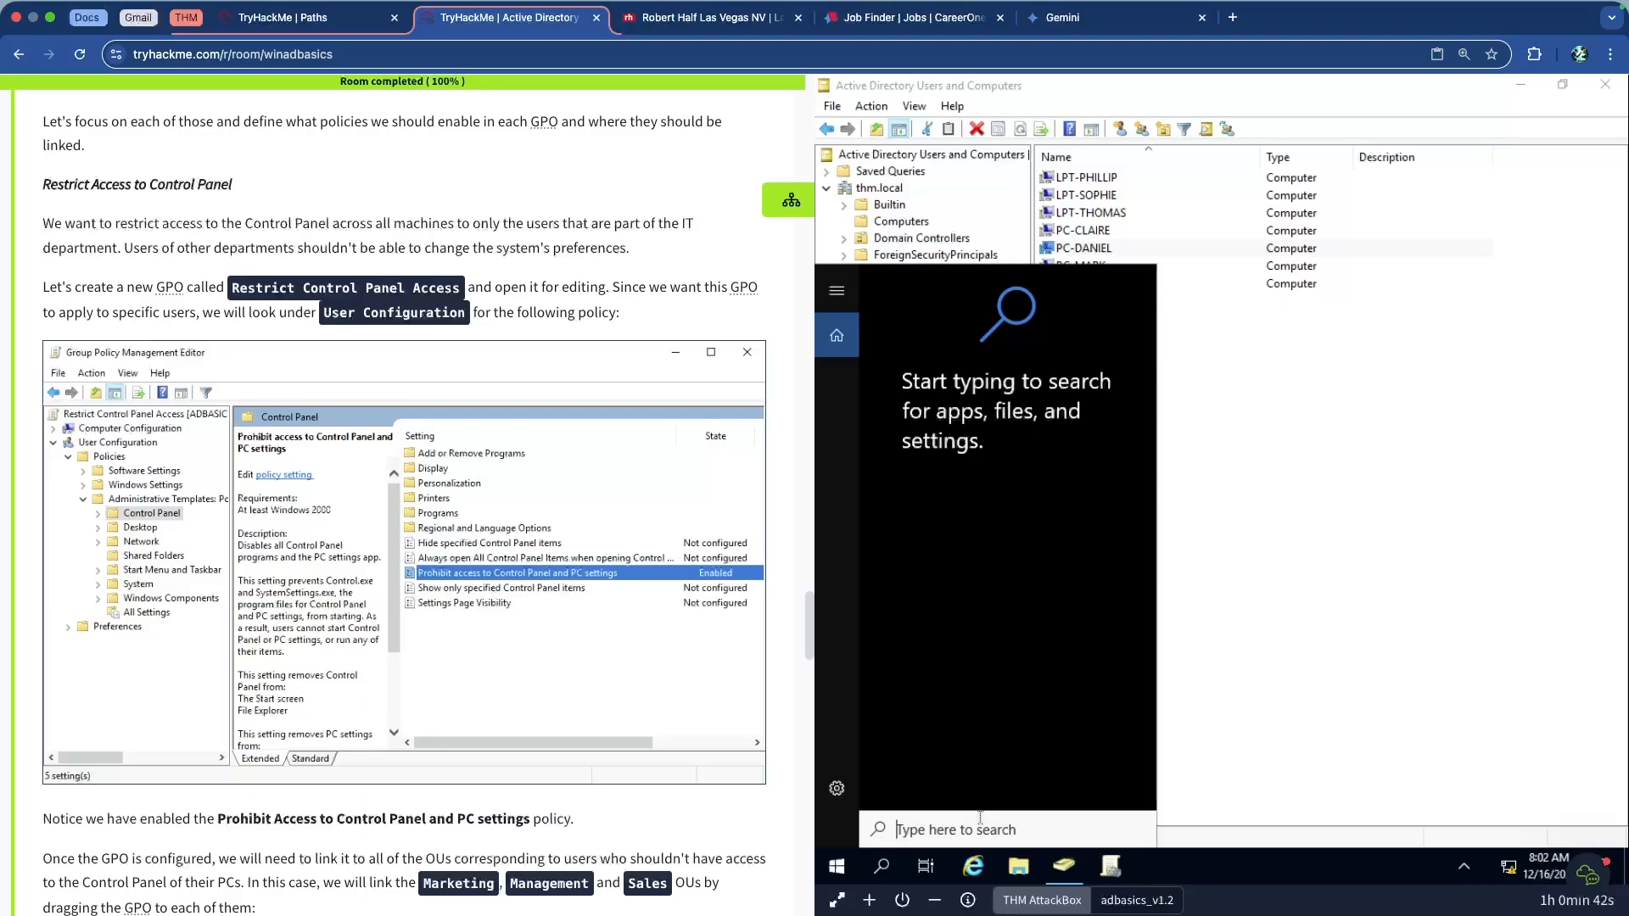
text(group polic)
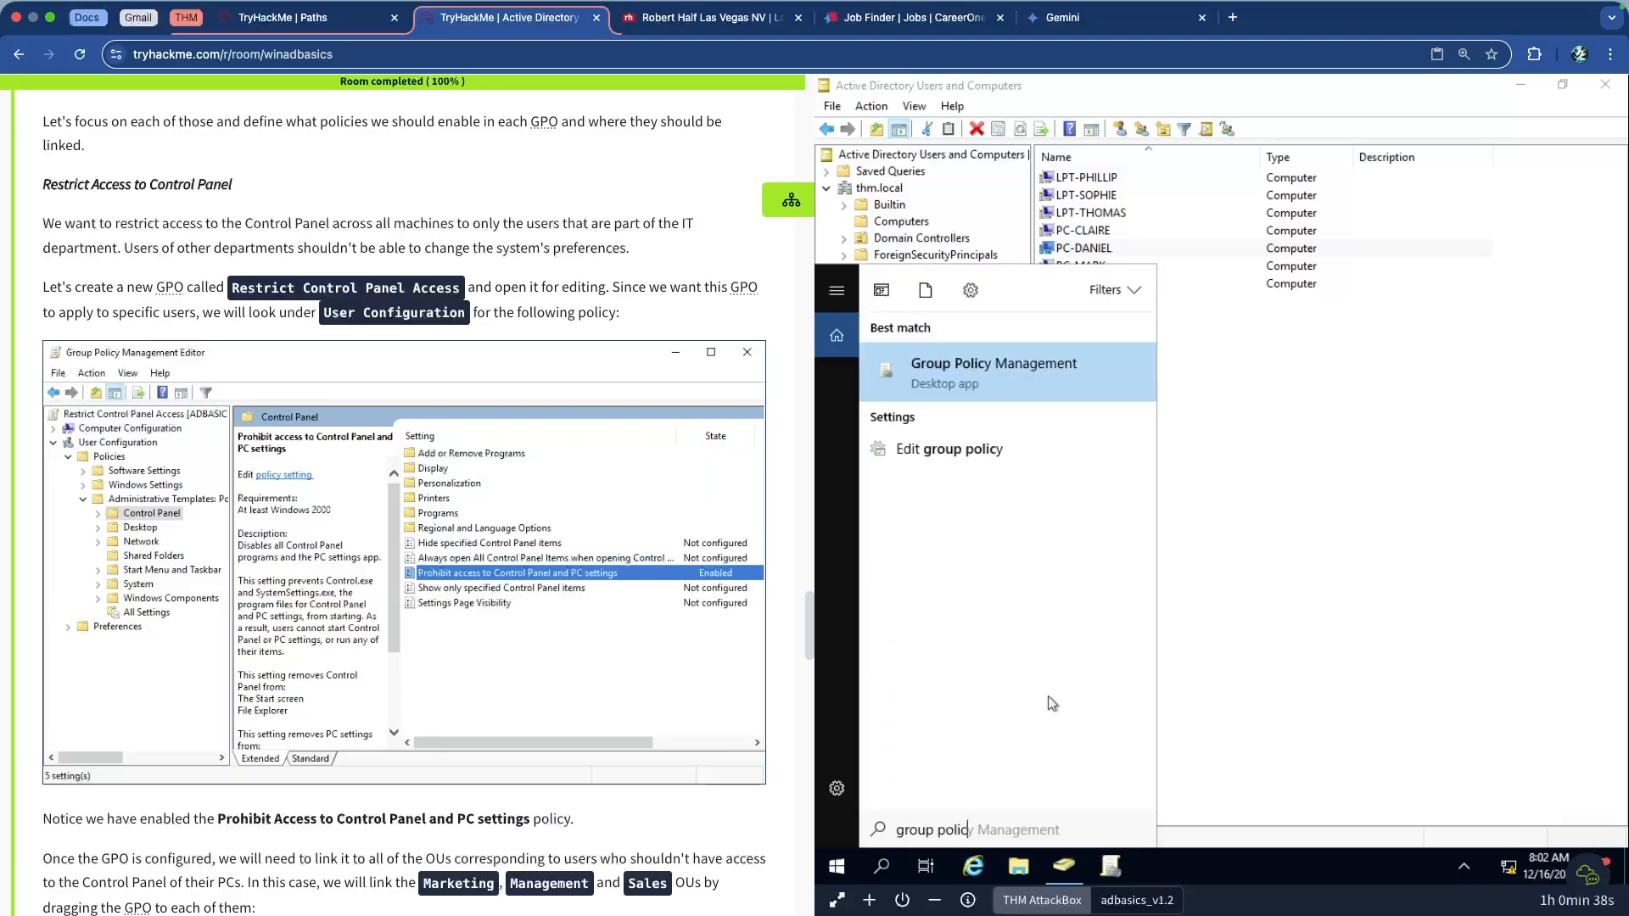
right_click(1000, 371)
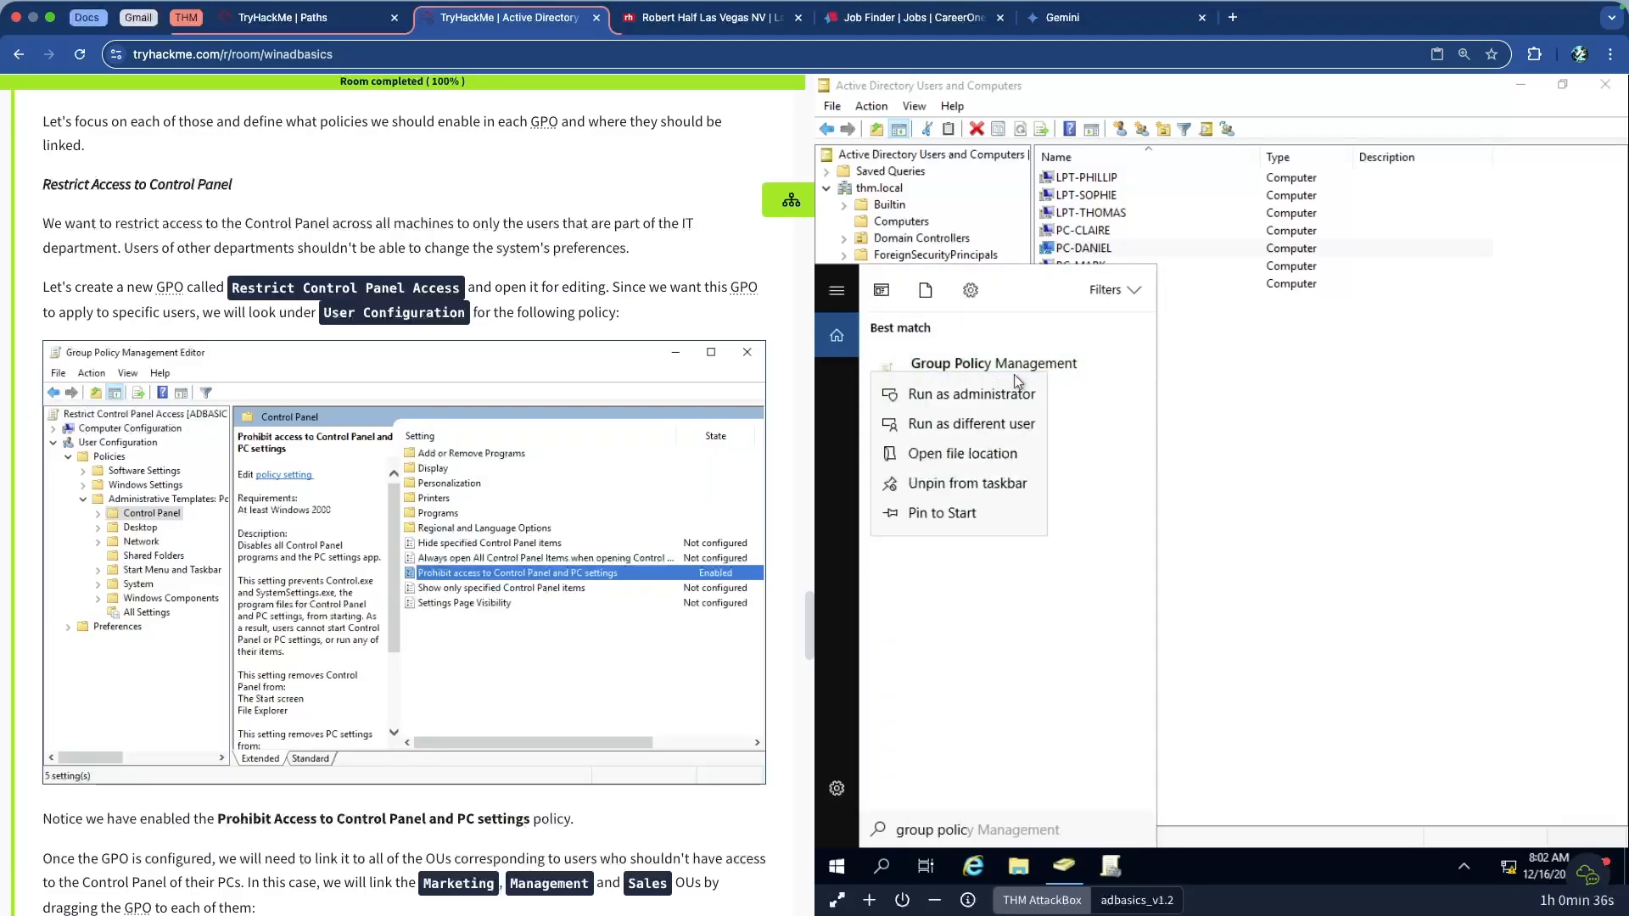
click(957, 395)
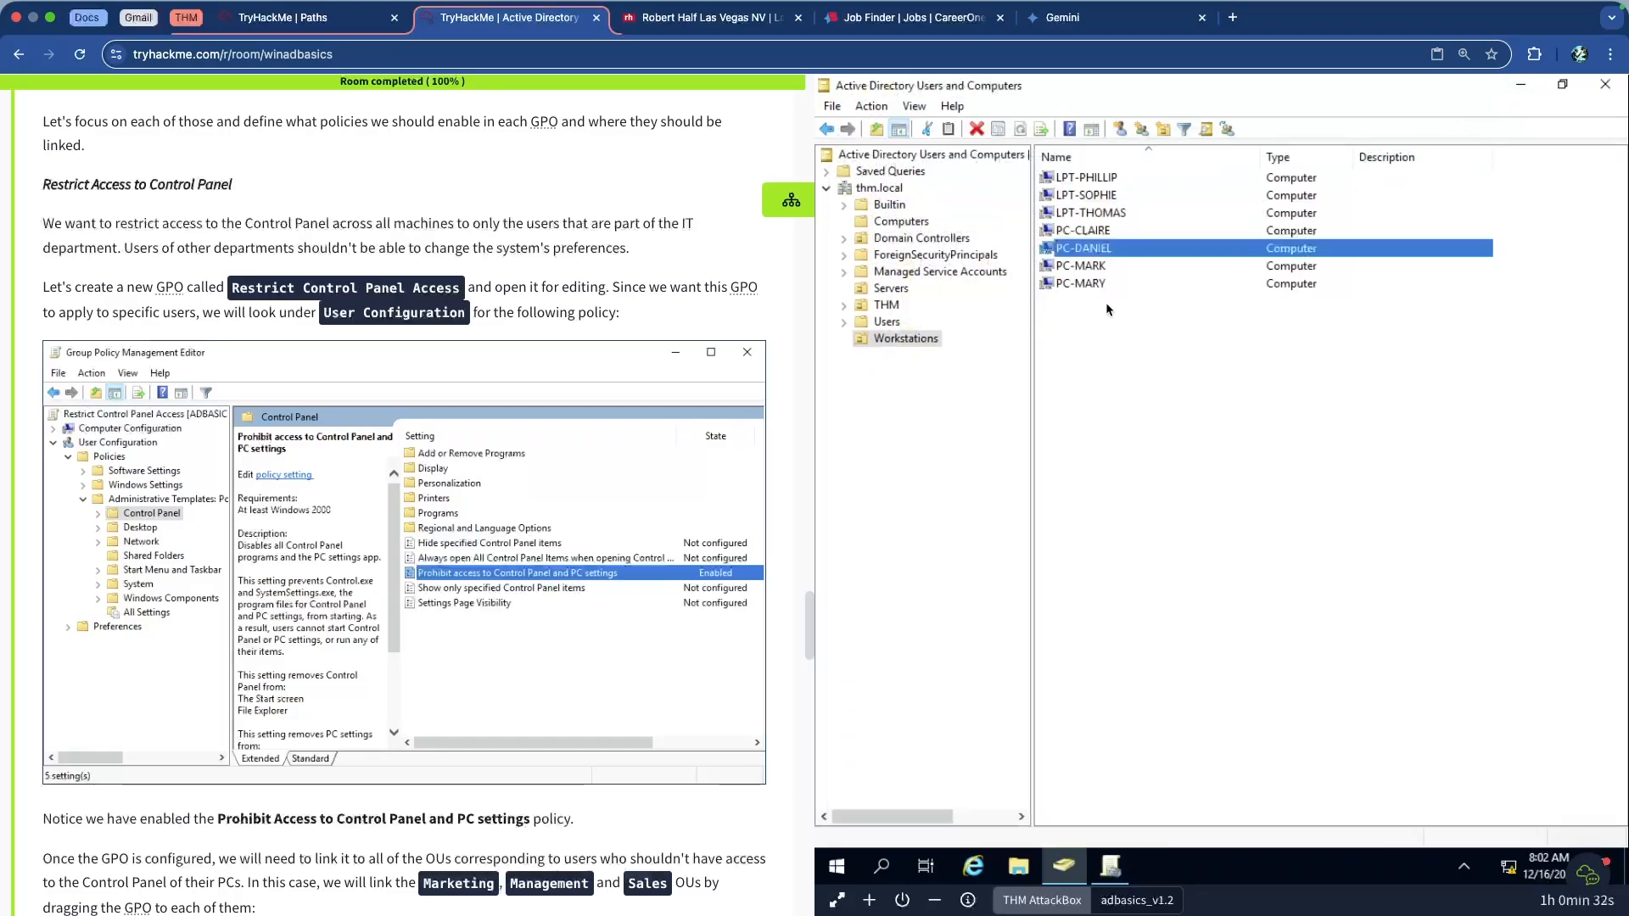
click(1520, 85)
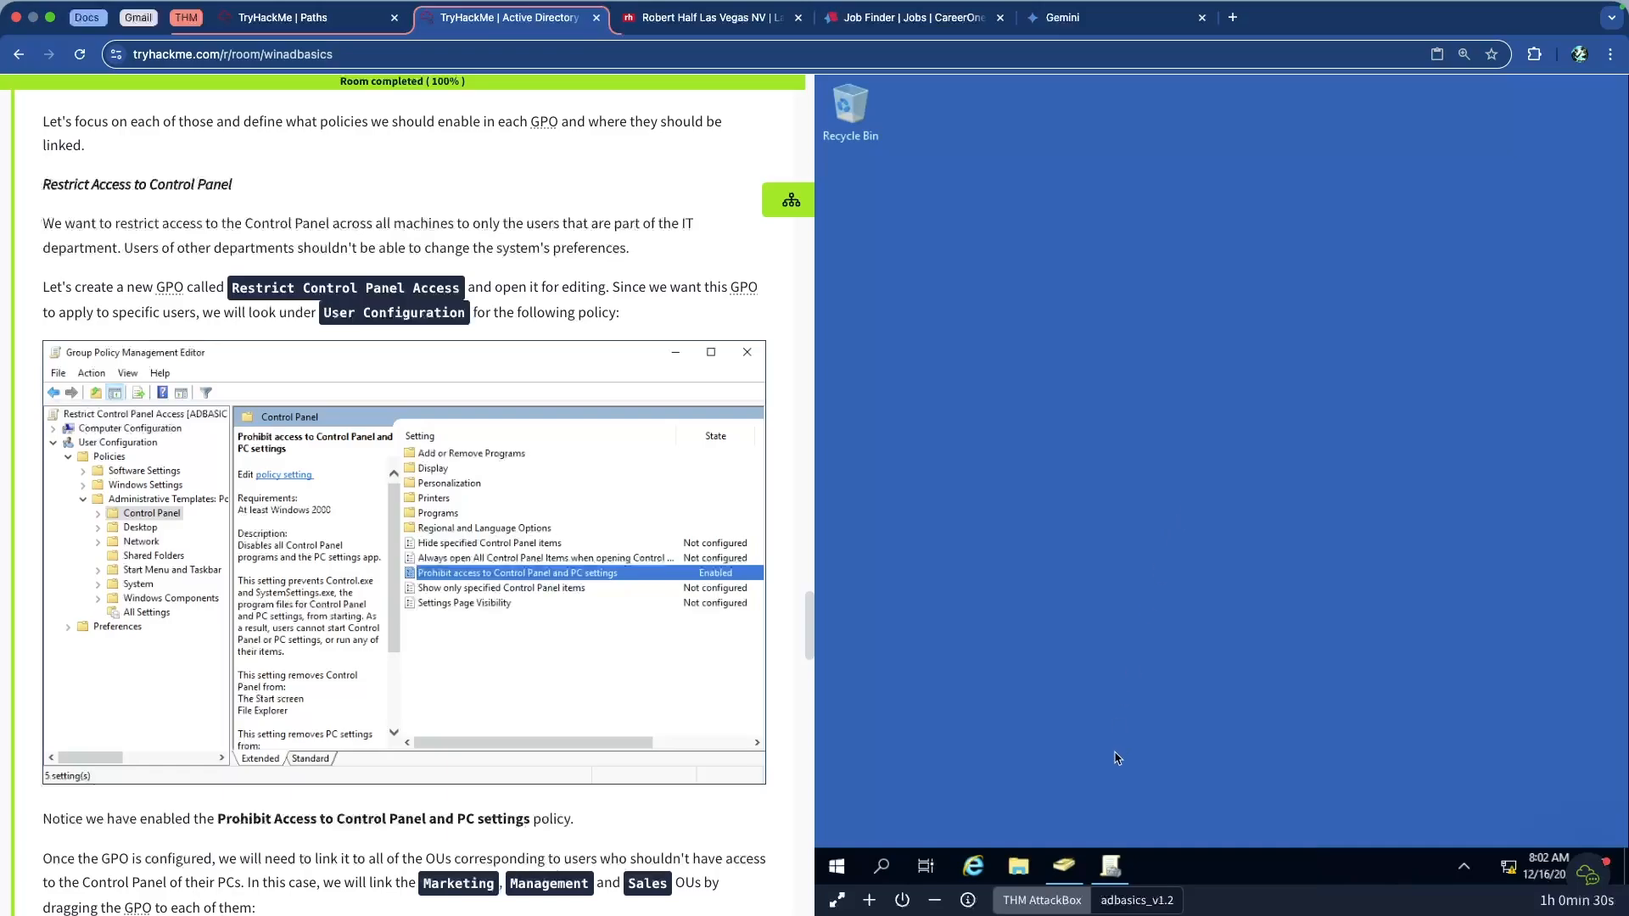
click(1111, 865)
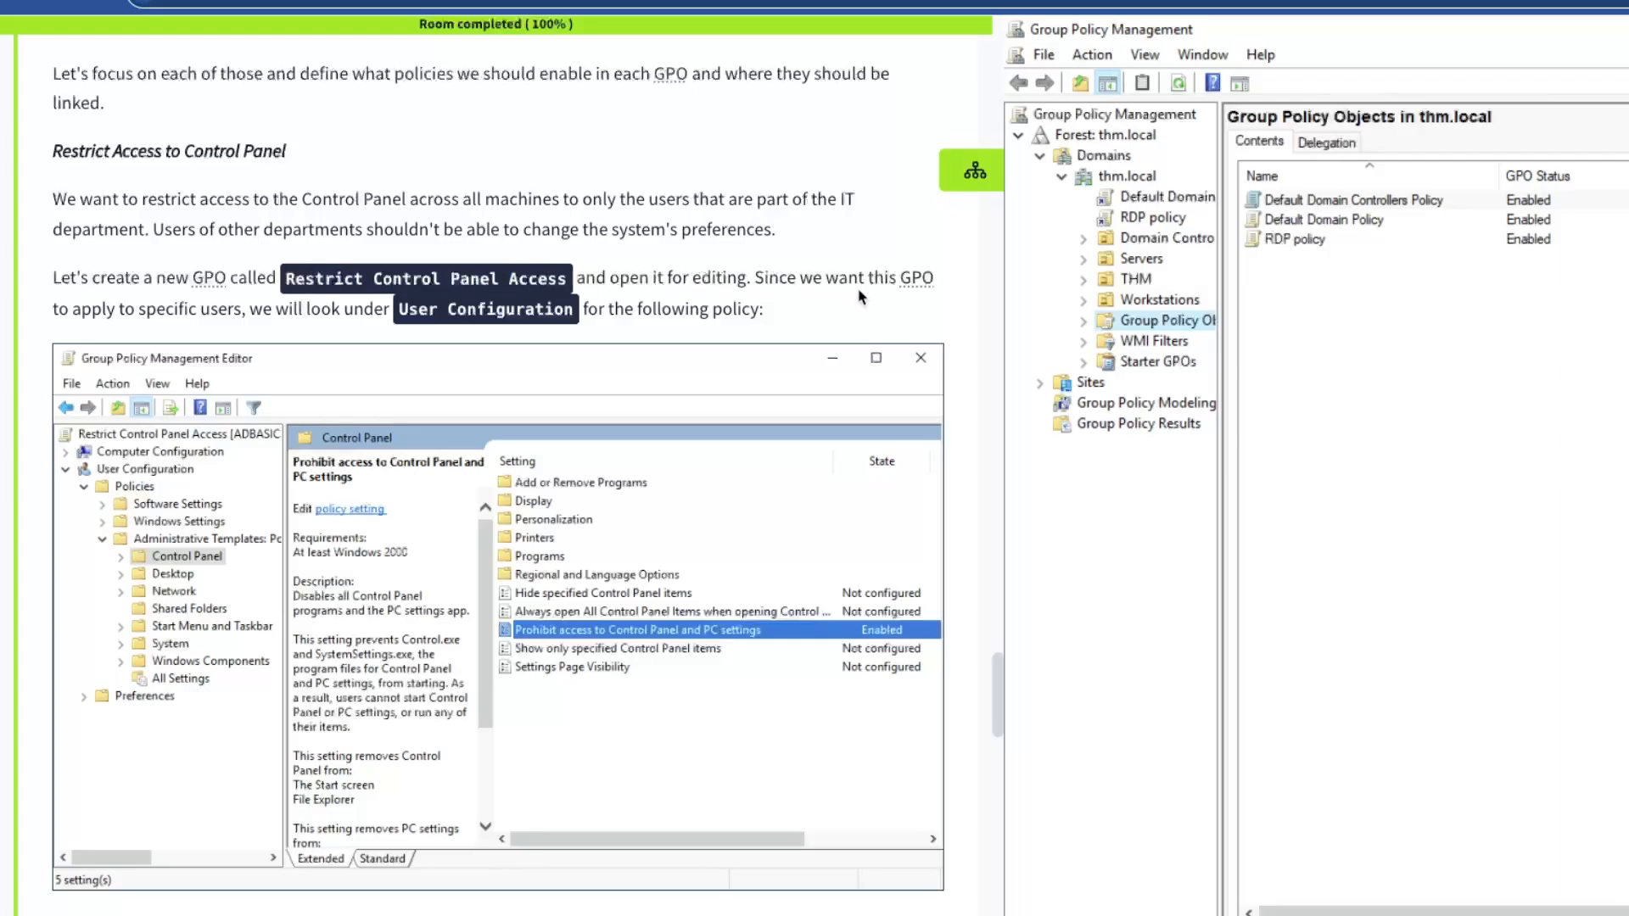
Highlight the User Configuration note, widen the tree, and expand Group Policy Objects
drag(293, 311, 643, 312)
click(644, 313)
drag(1220, 349, 1358, 350)
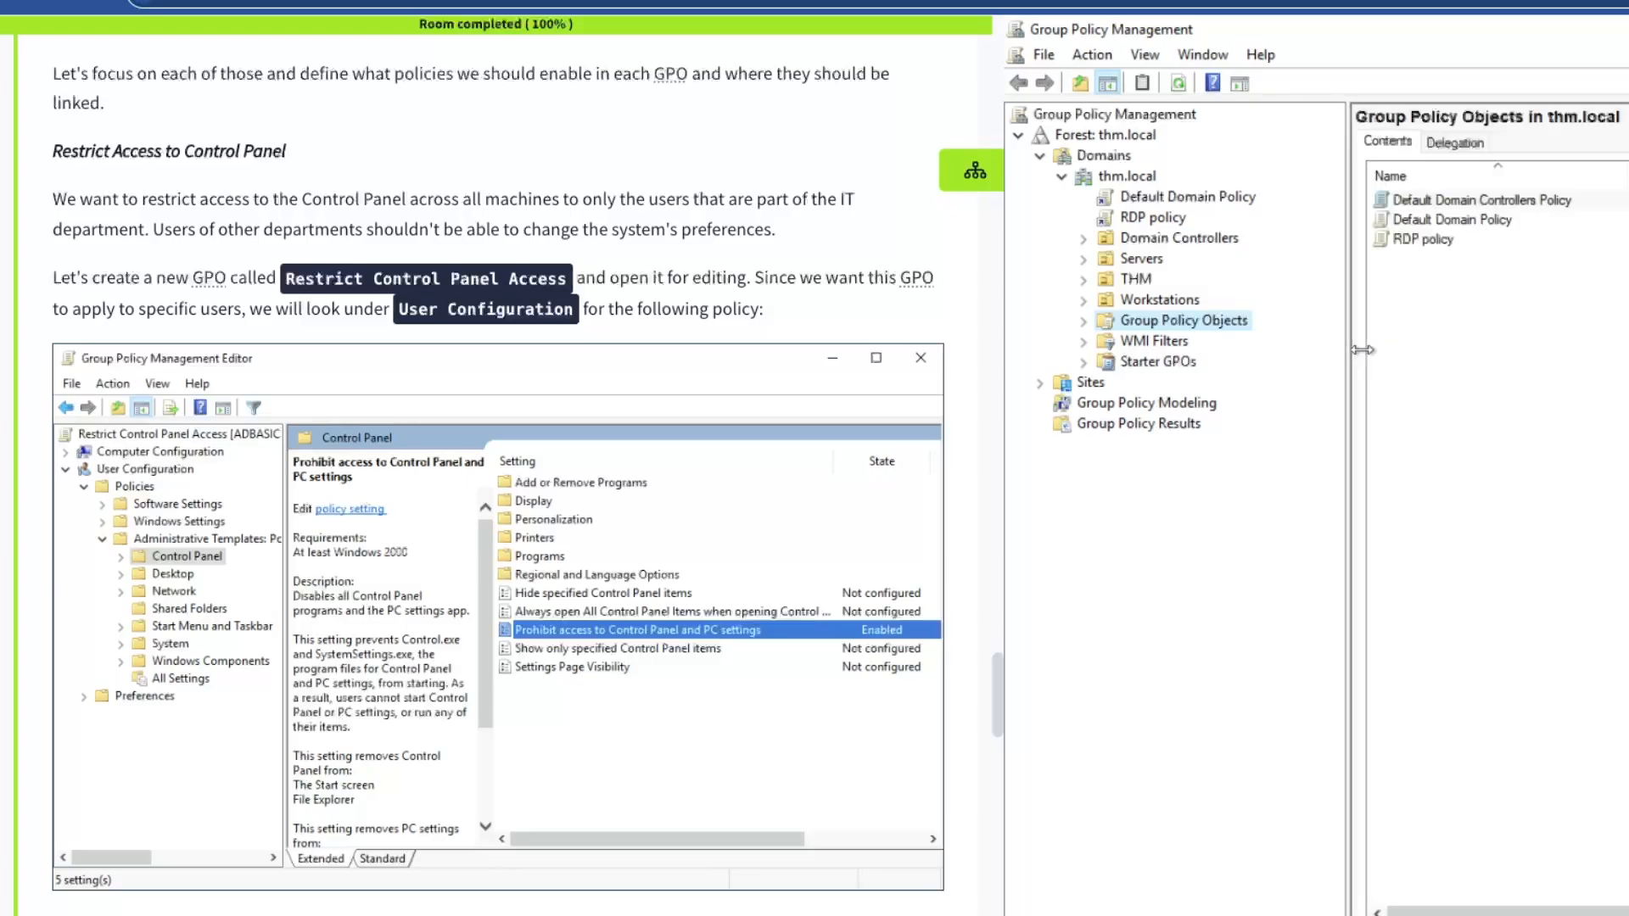
click(1083, 322)
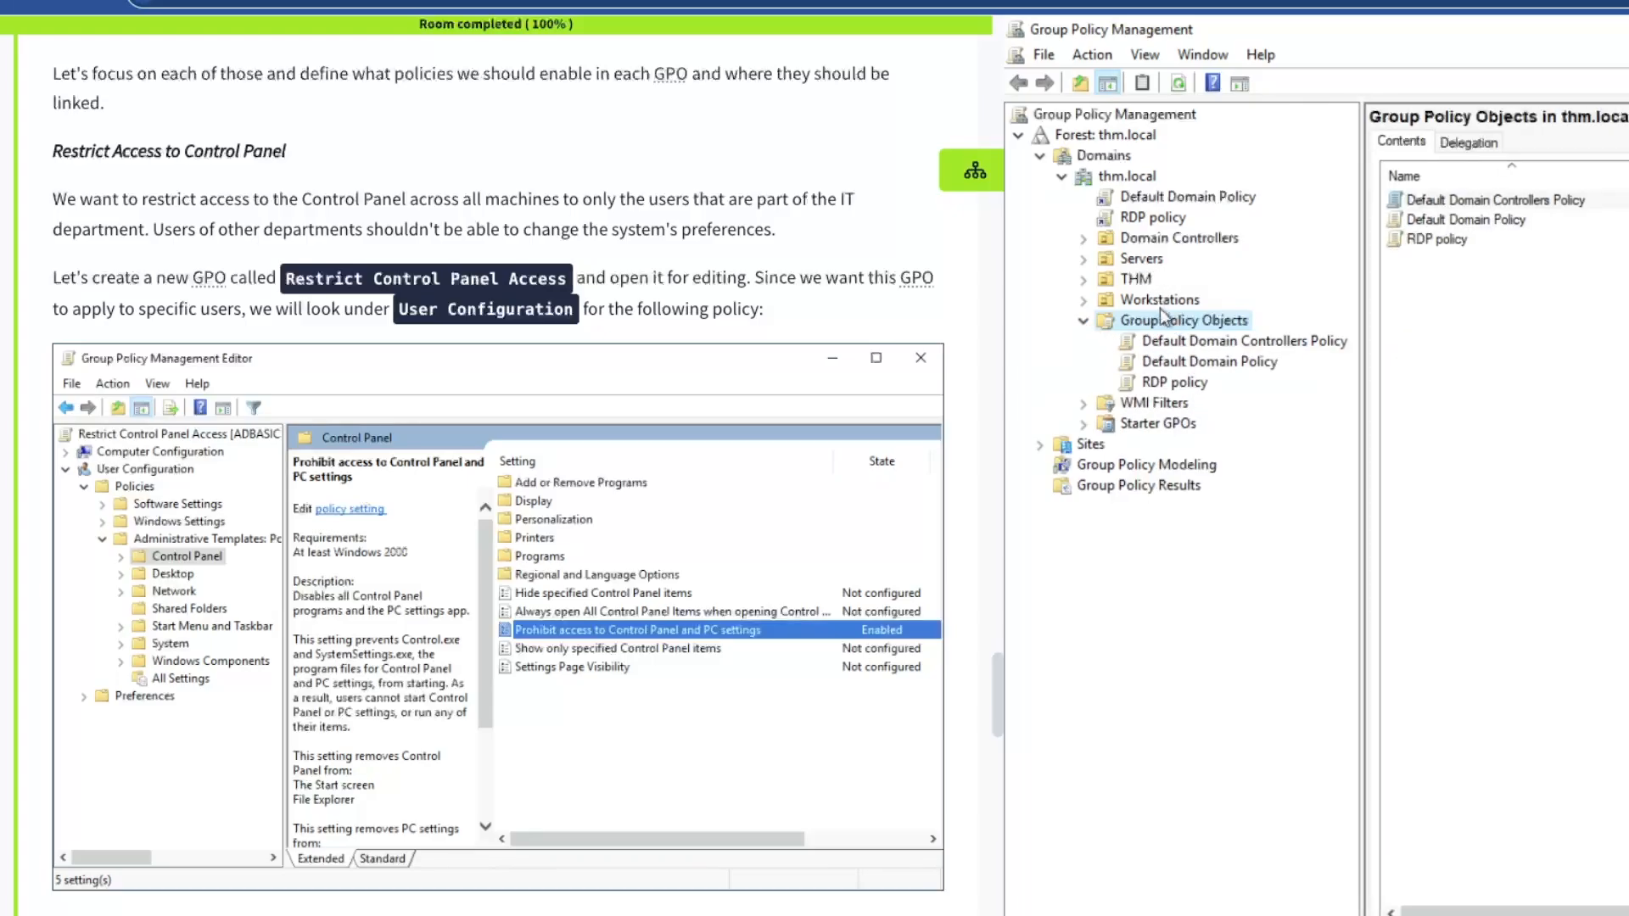
Create a GPO named 'Restrict Control Panel Access' and select it to view its details
right_click(1182, 321)
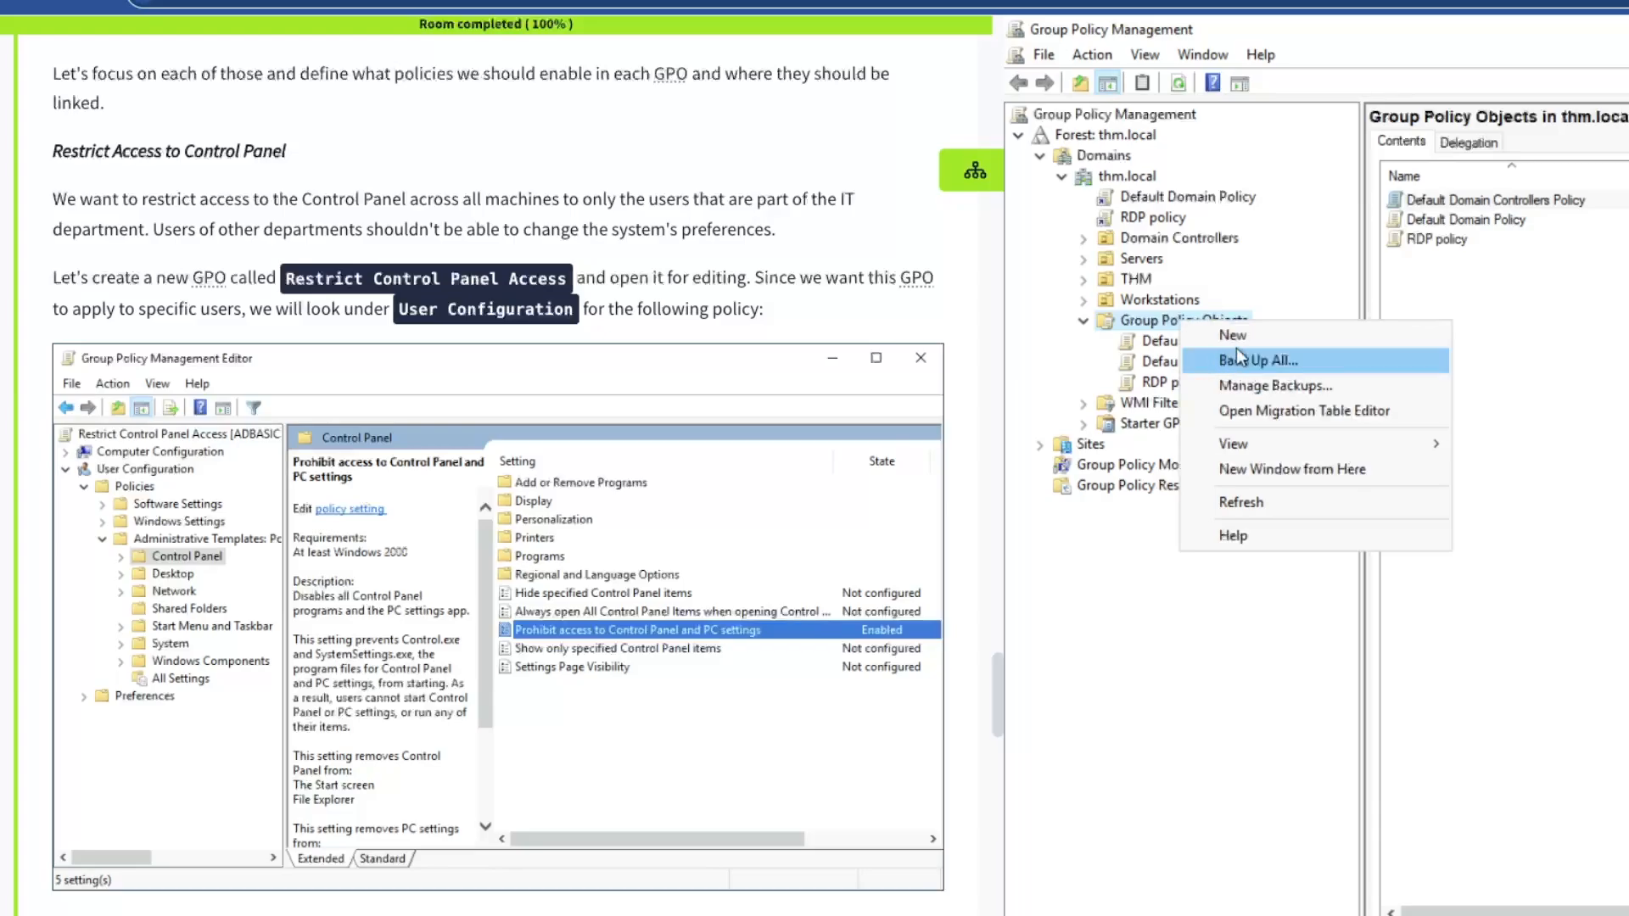
click(1261, 334)
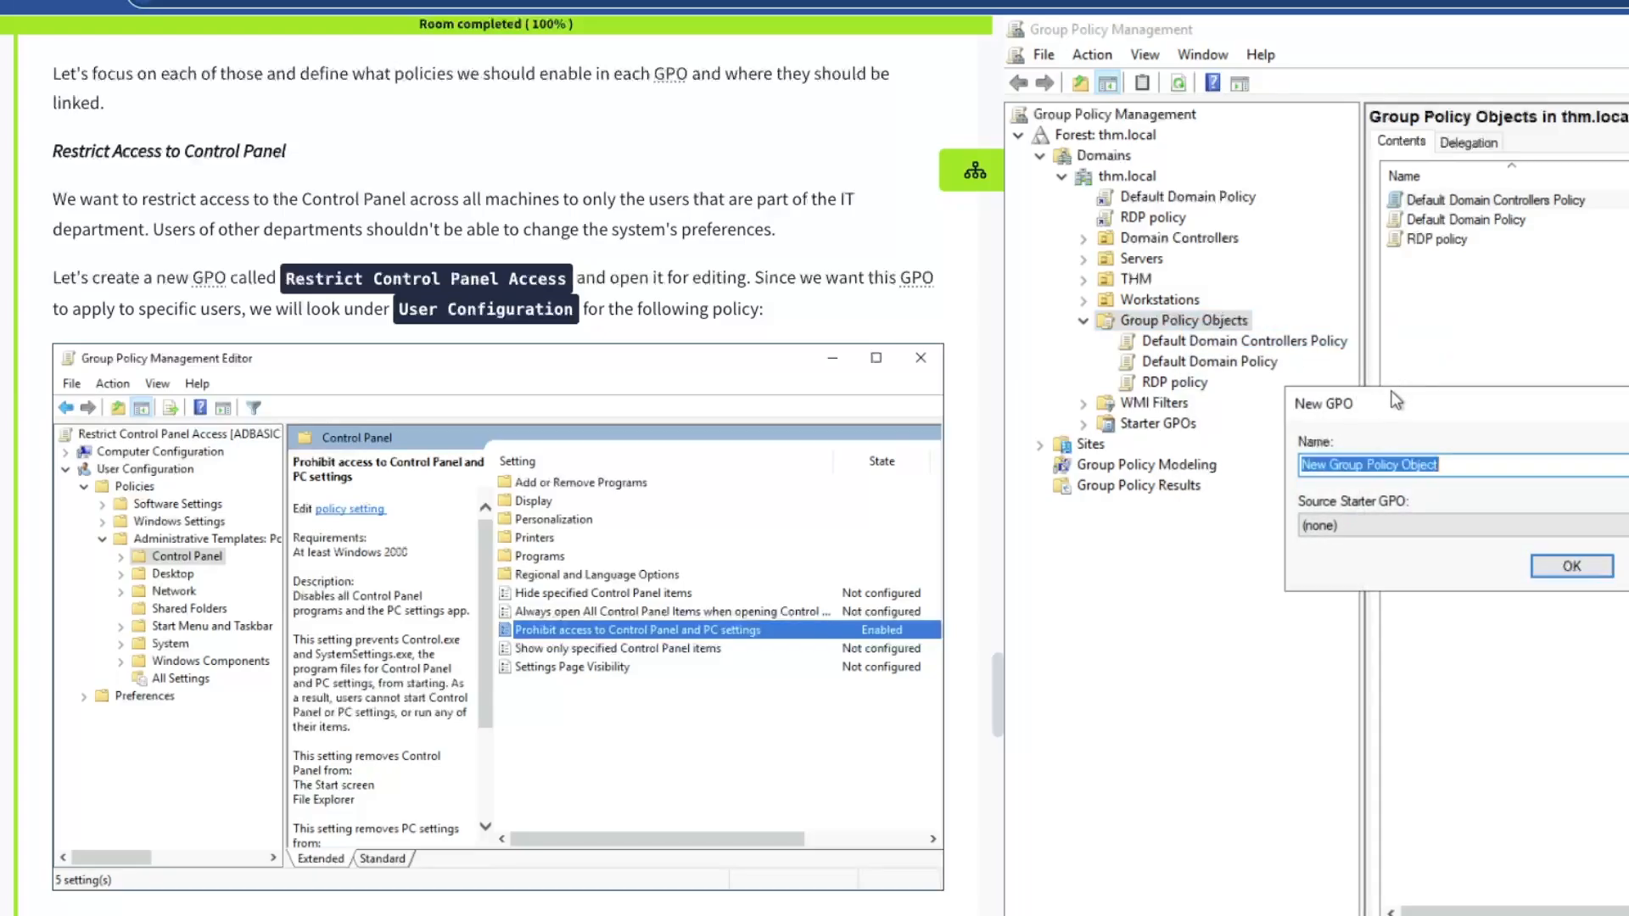
text(Restrict Ac)
key(BackSpace)
key(BackSpace)
text(Cont)
key(BackSpace)
key(BackSpace)
key(BackSpace)
text(Control )
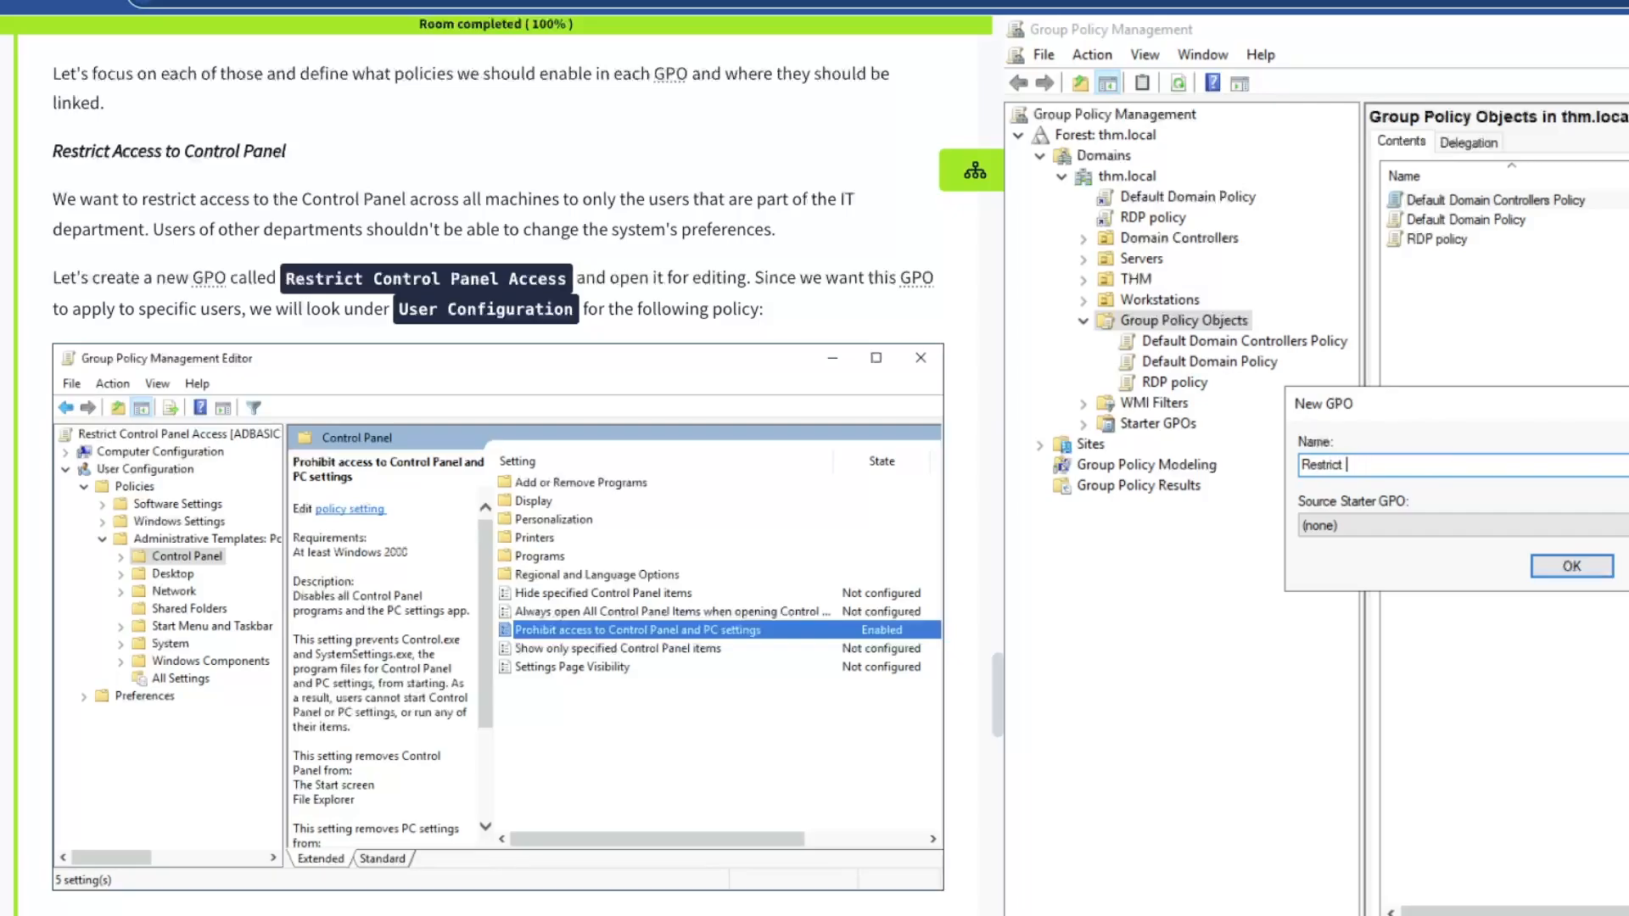
text(Panel Access)
key(Return)
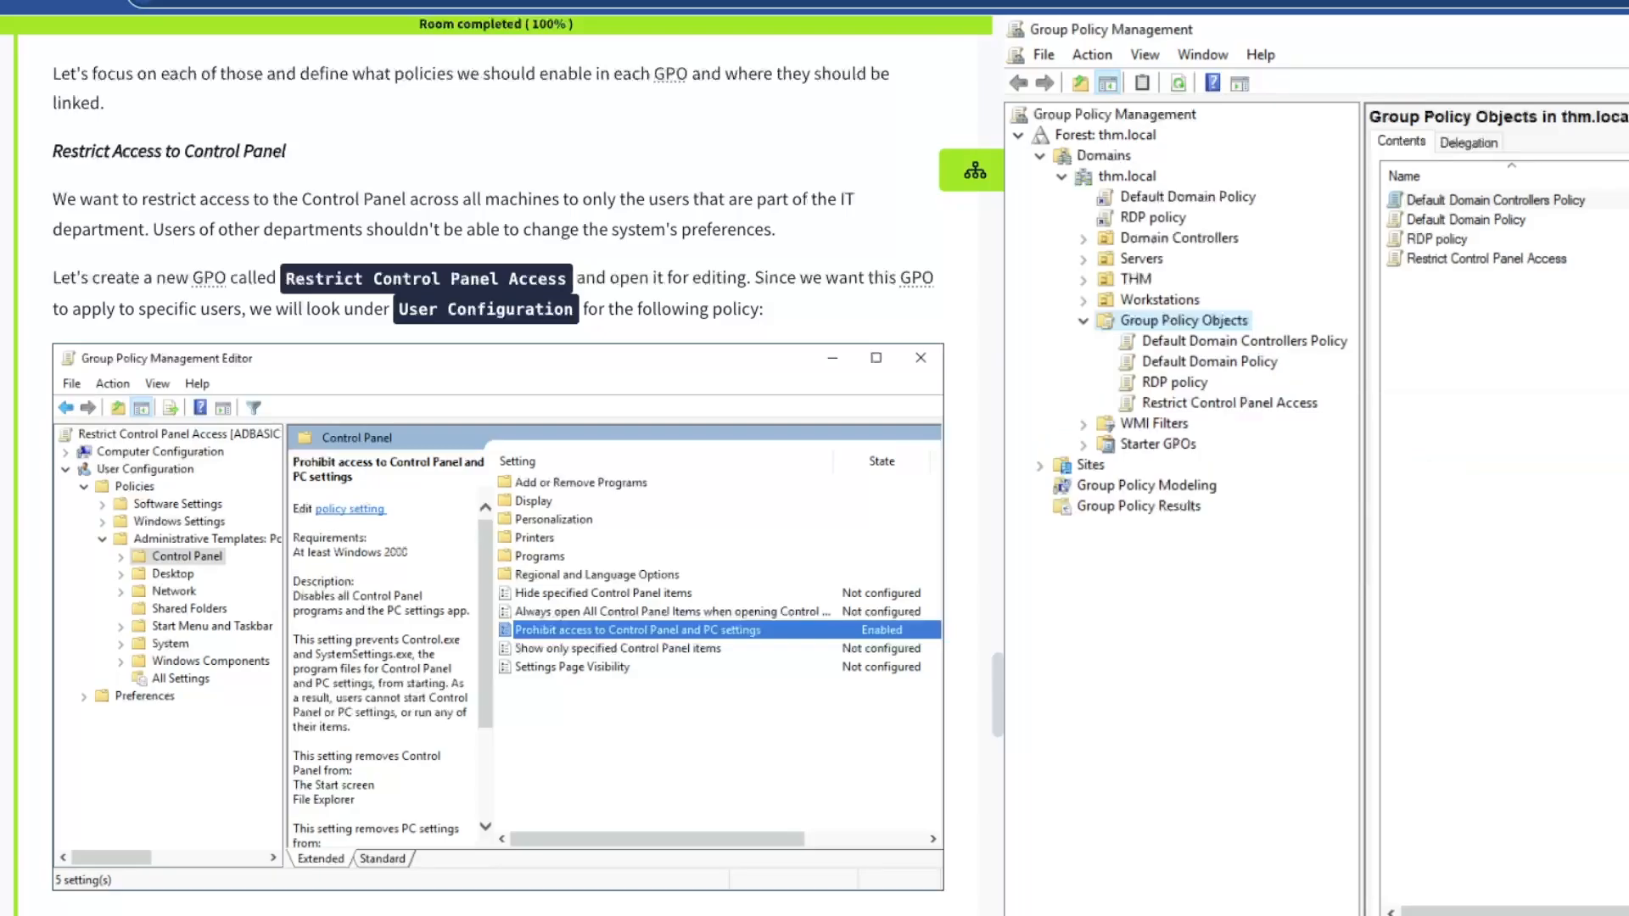
click(1227, 400)
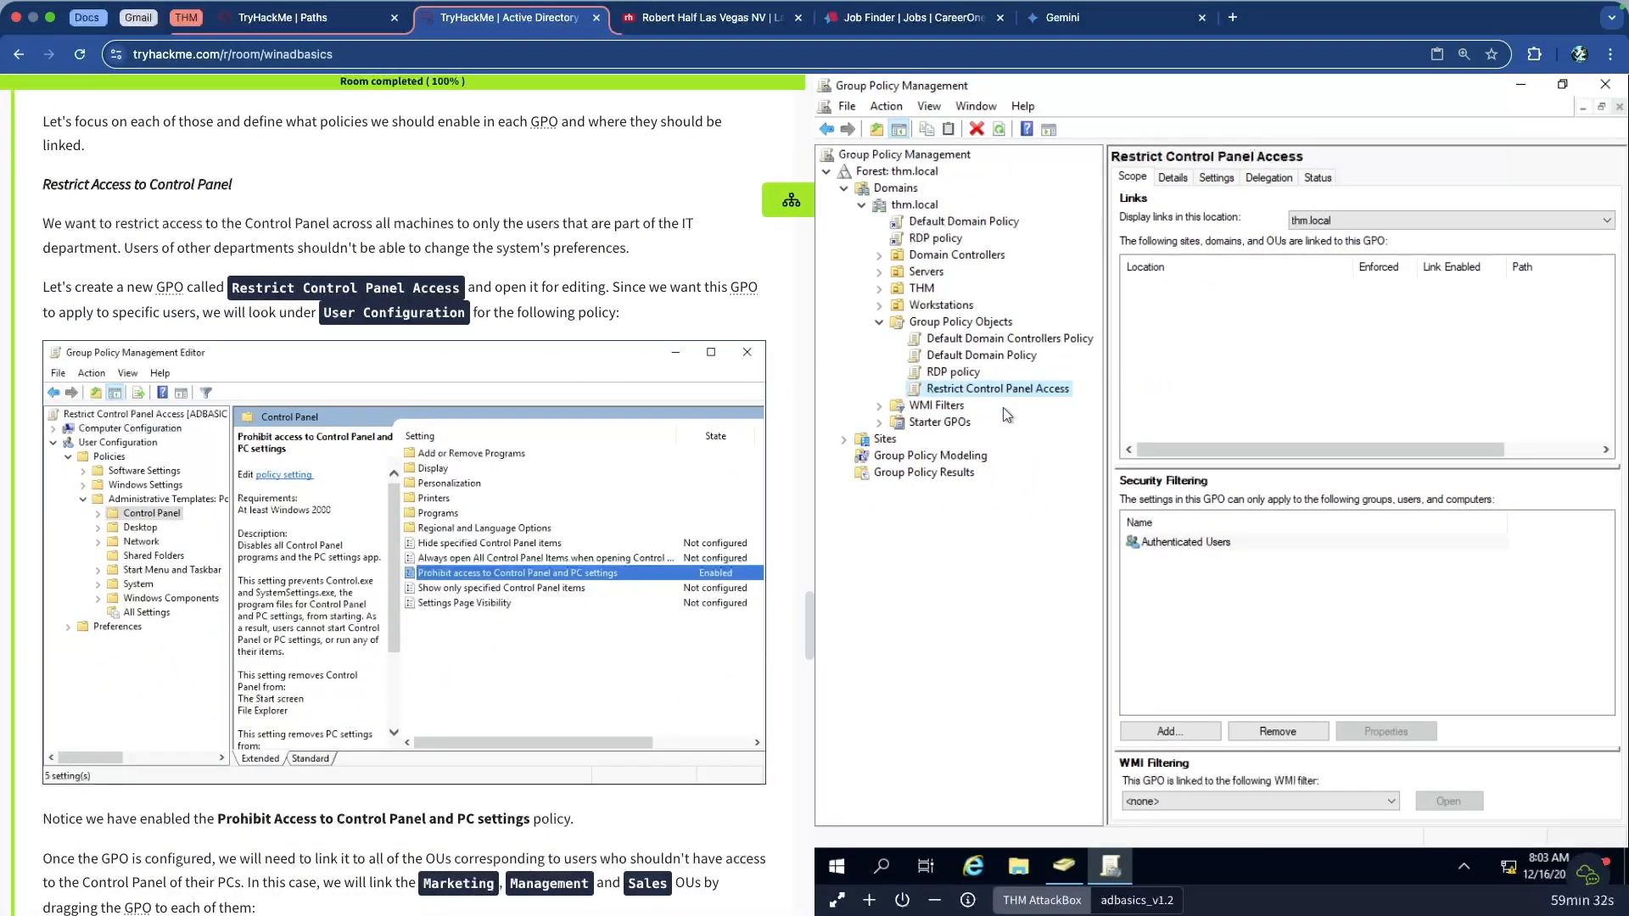
Edit the Restrict Control Panel Access GPO in Group Policy Management Editor
right_click(974, 389)
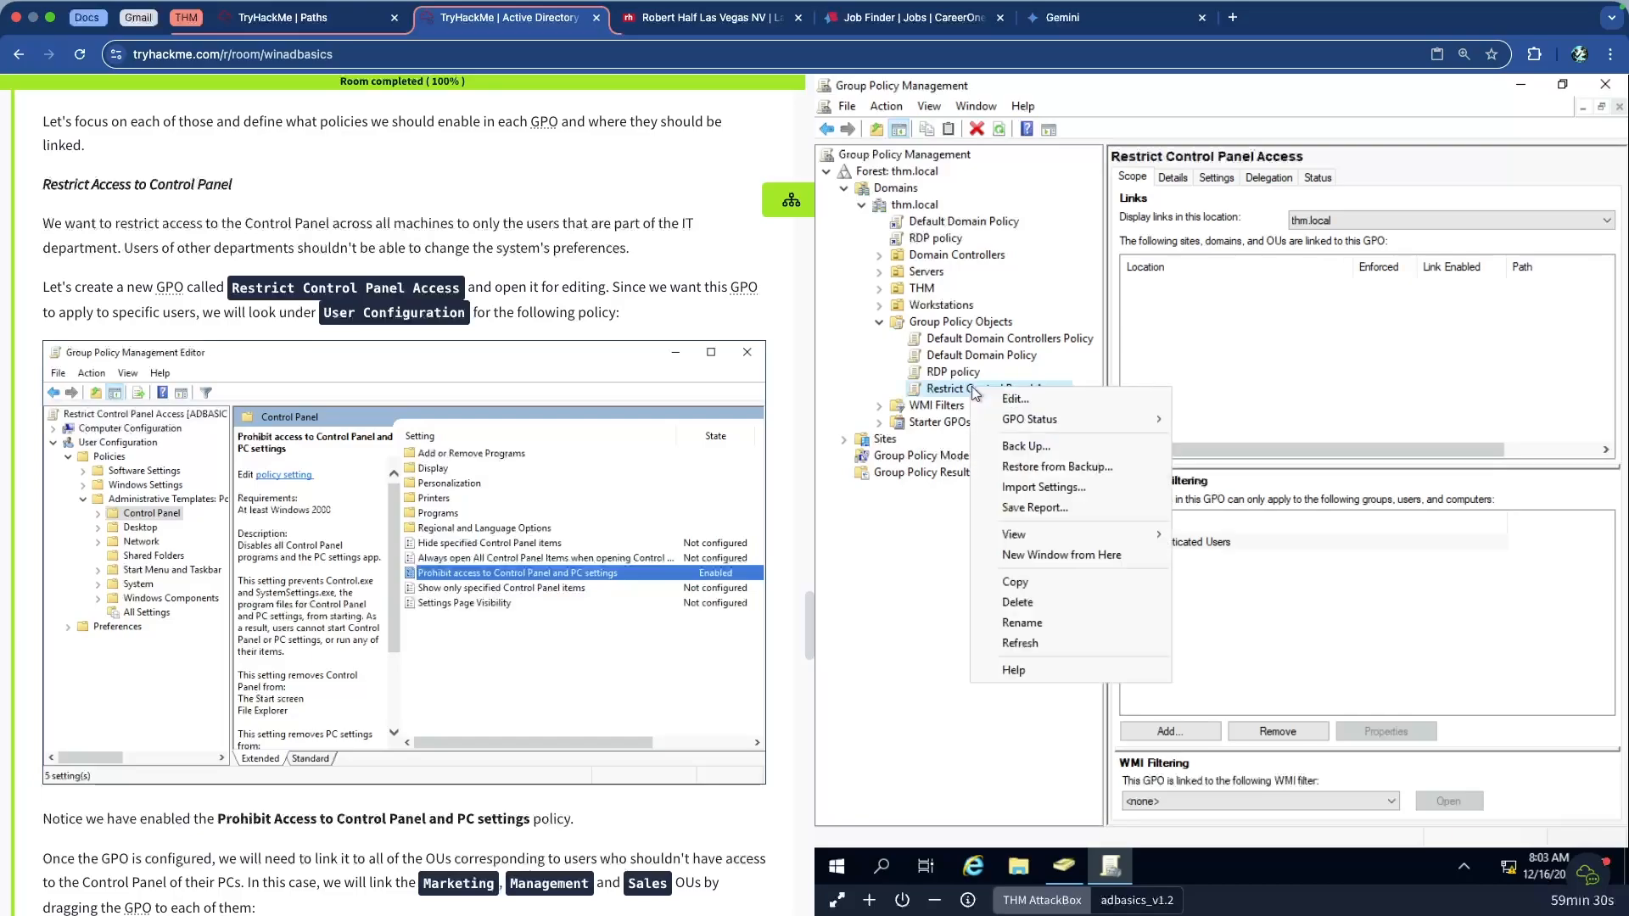
click(1055, 399)
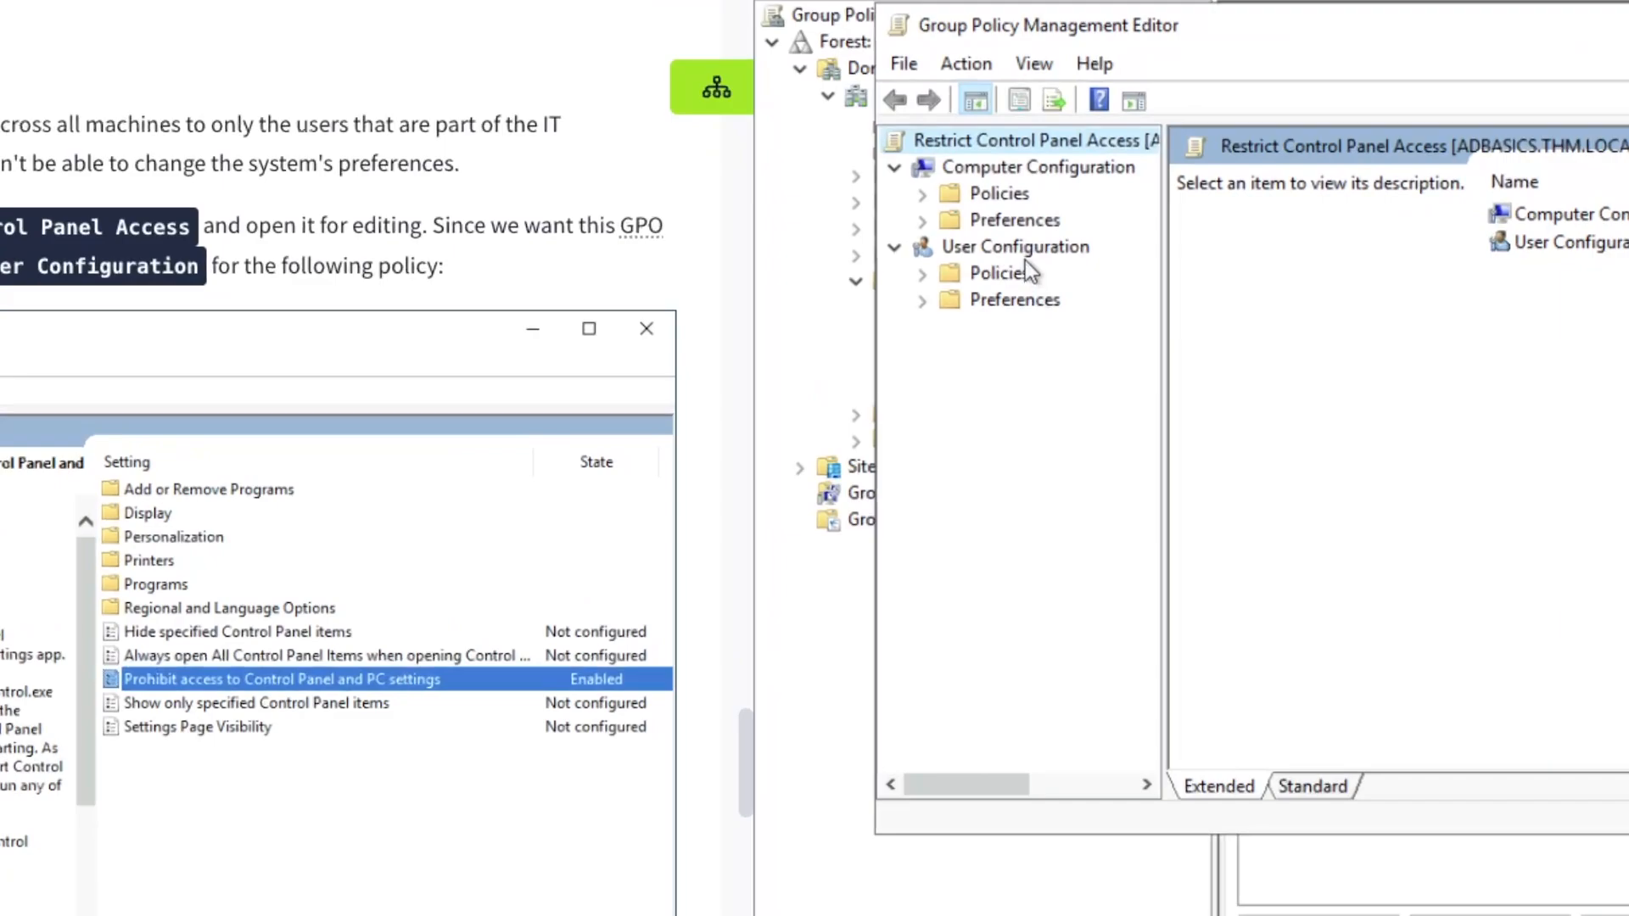
Go to User Configuration > Policies > Administrative Templates > Control Panel, widening the editor to show the State column
click(1028, 251)
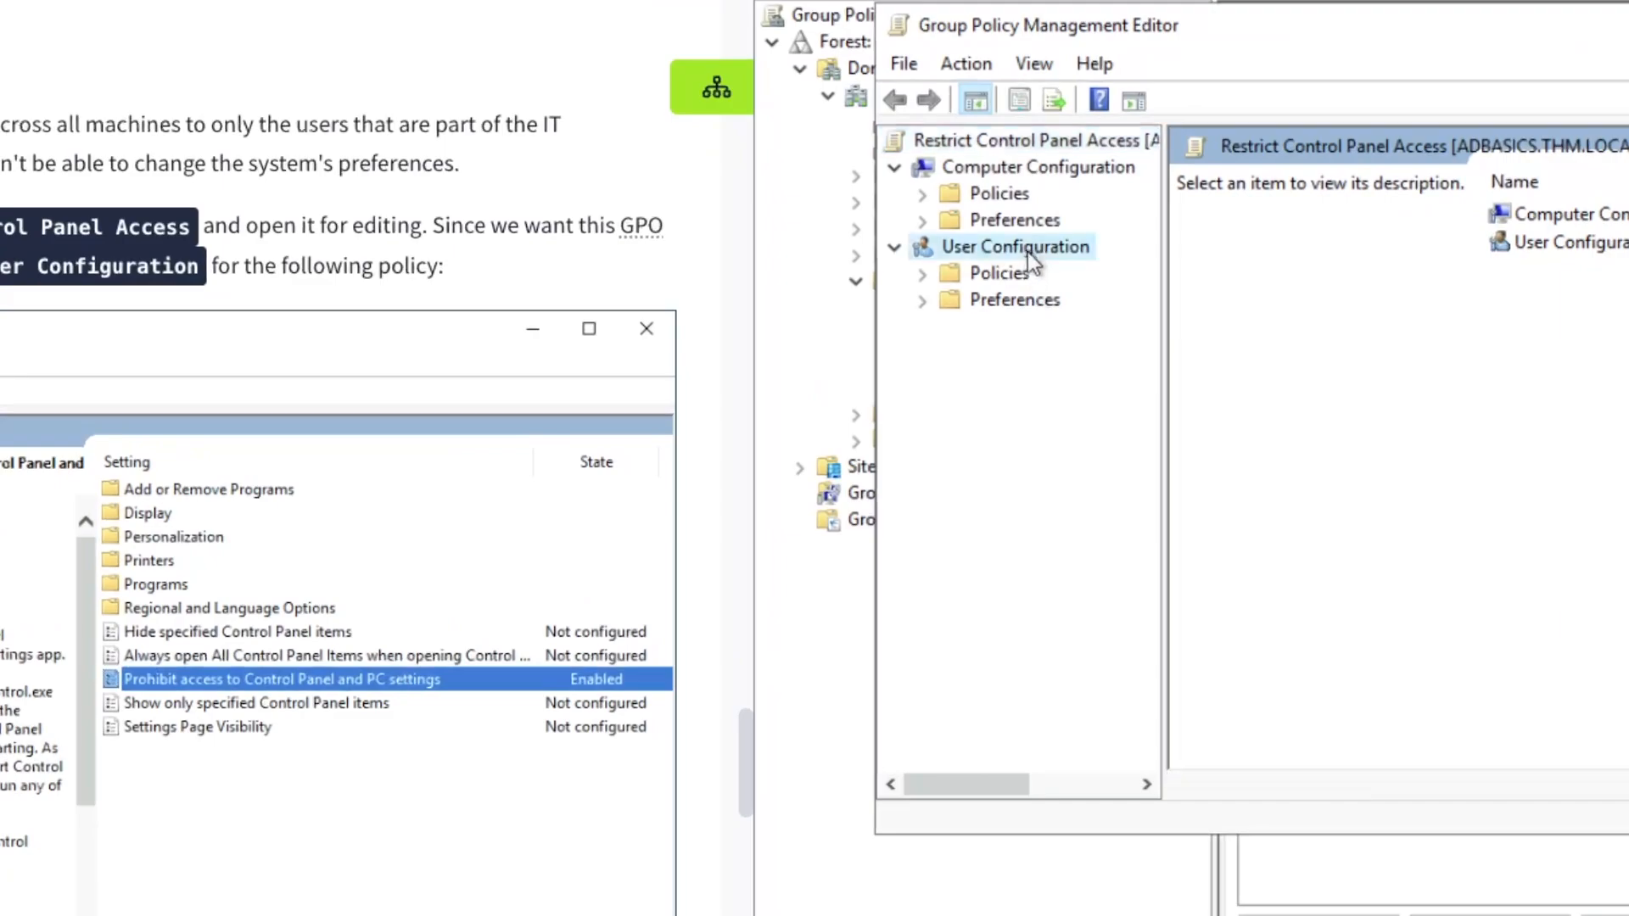
click(1000, 271)
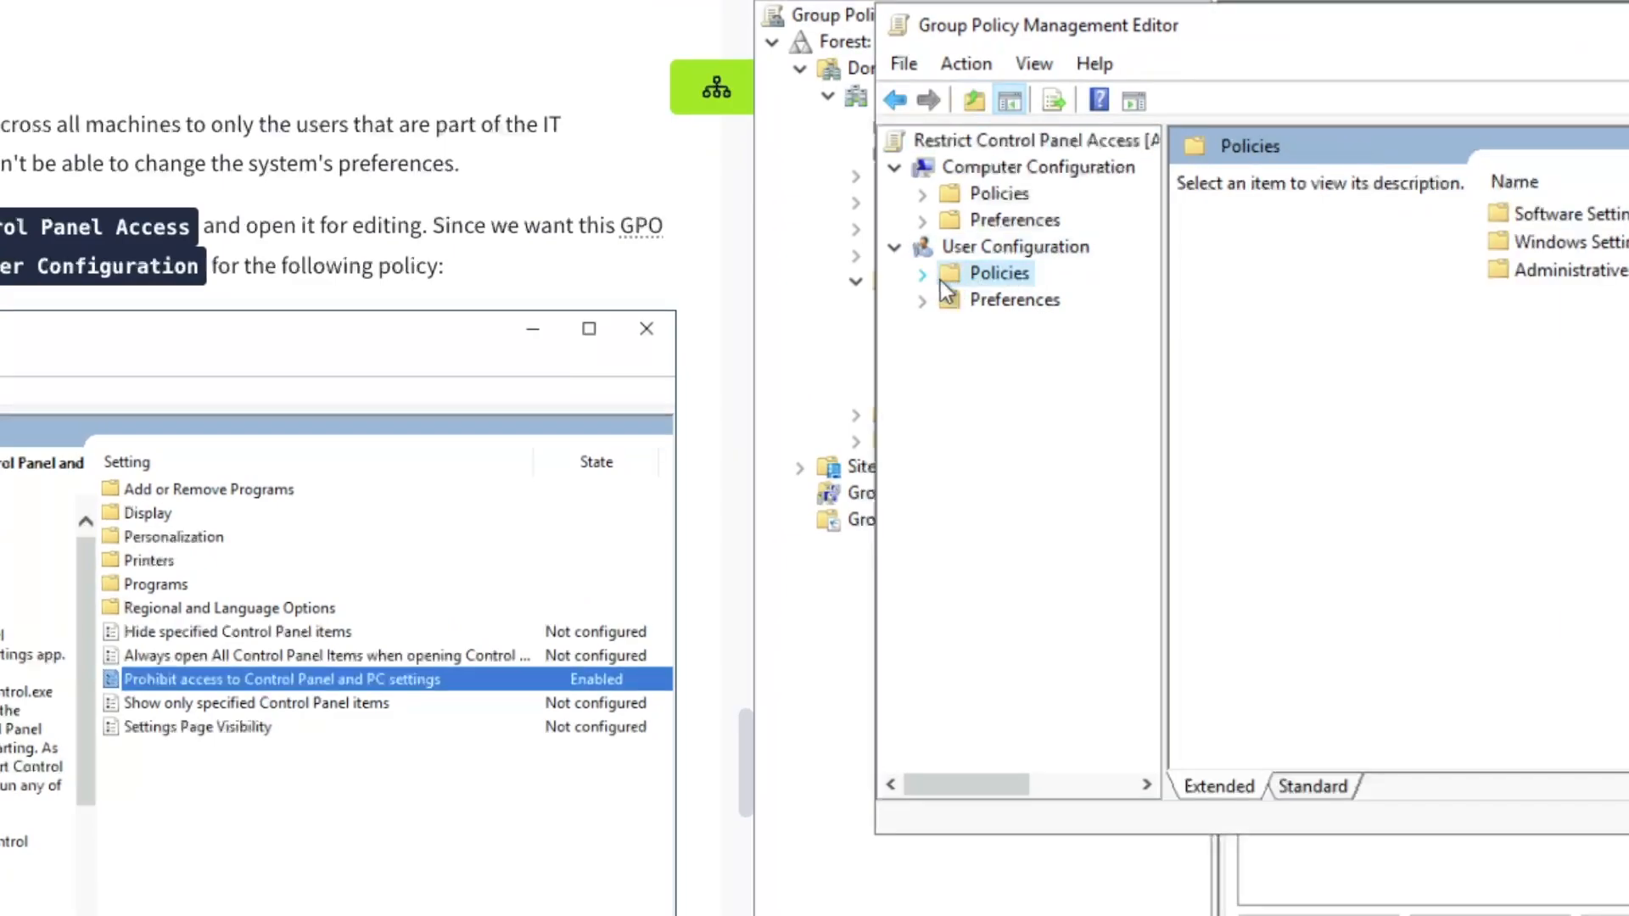
click(925, 274)
click(997, 357)
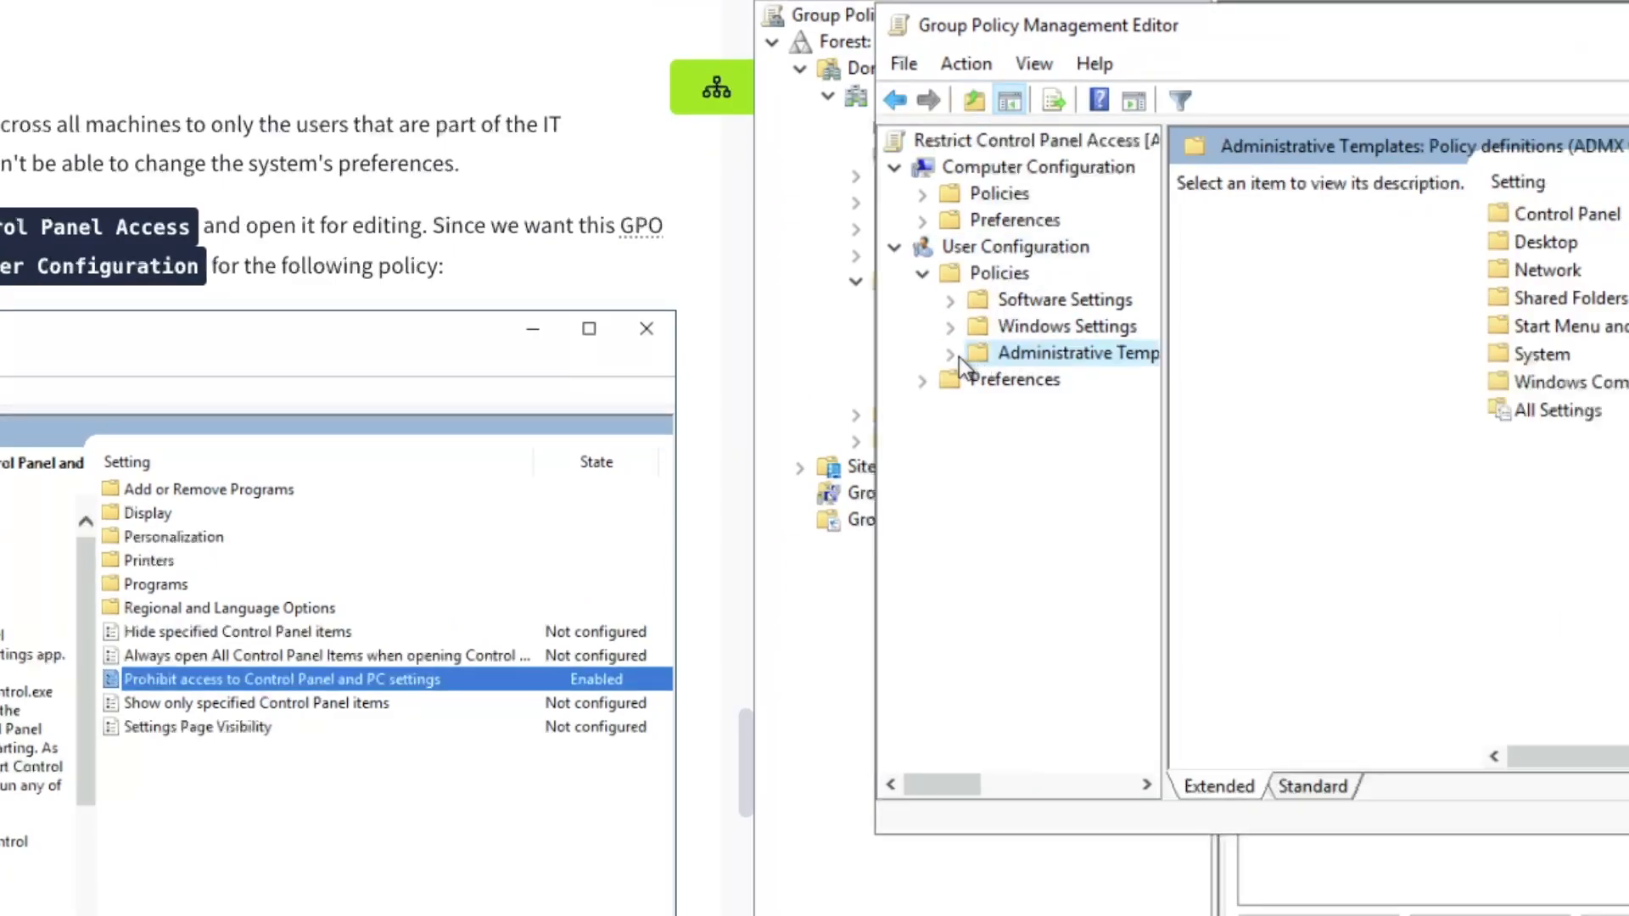
click(954, 355)
click(1056, 382)
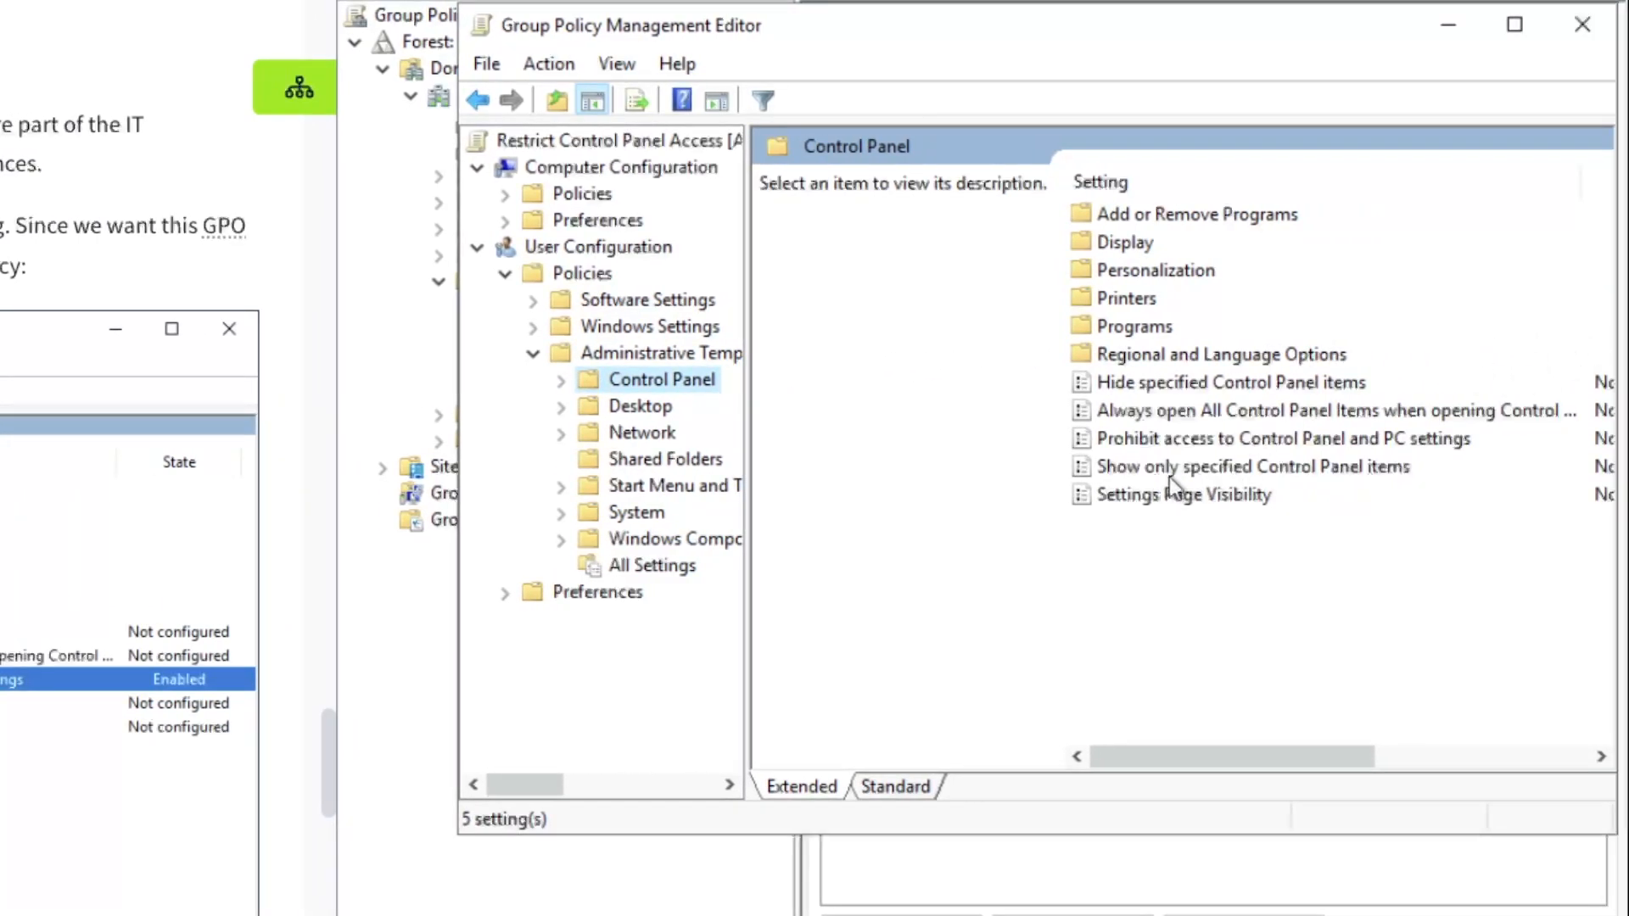
scroll(391, 311, down, 4)
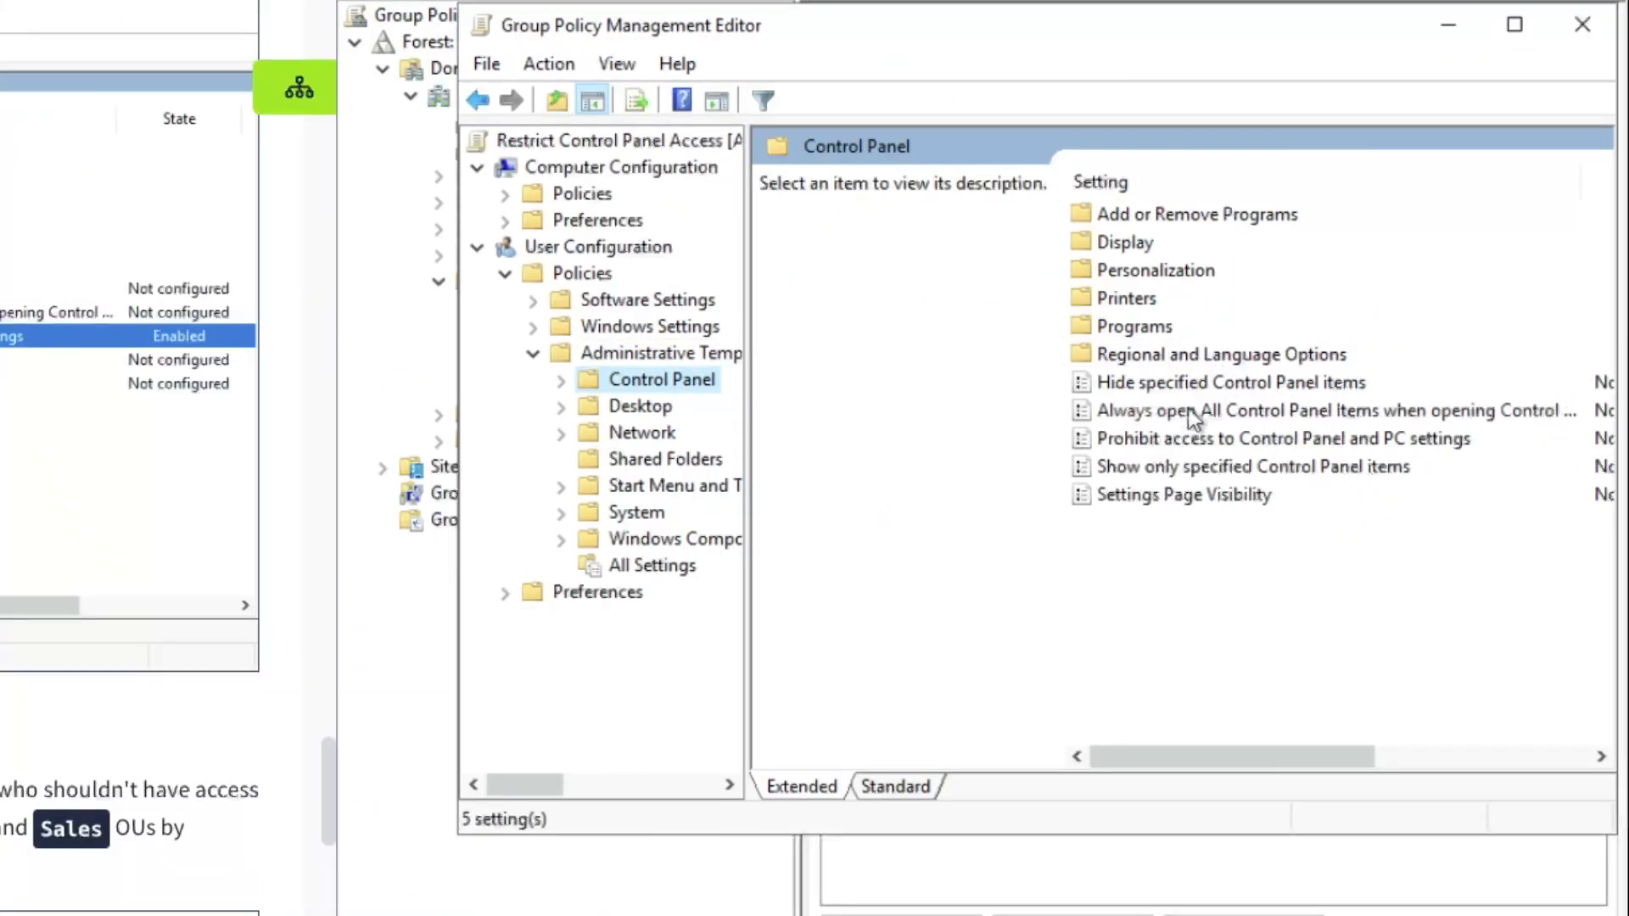
drag(1149, 40, 1091, 38)
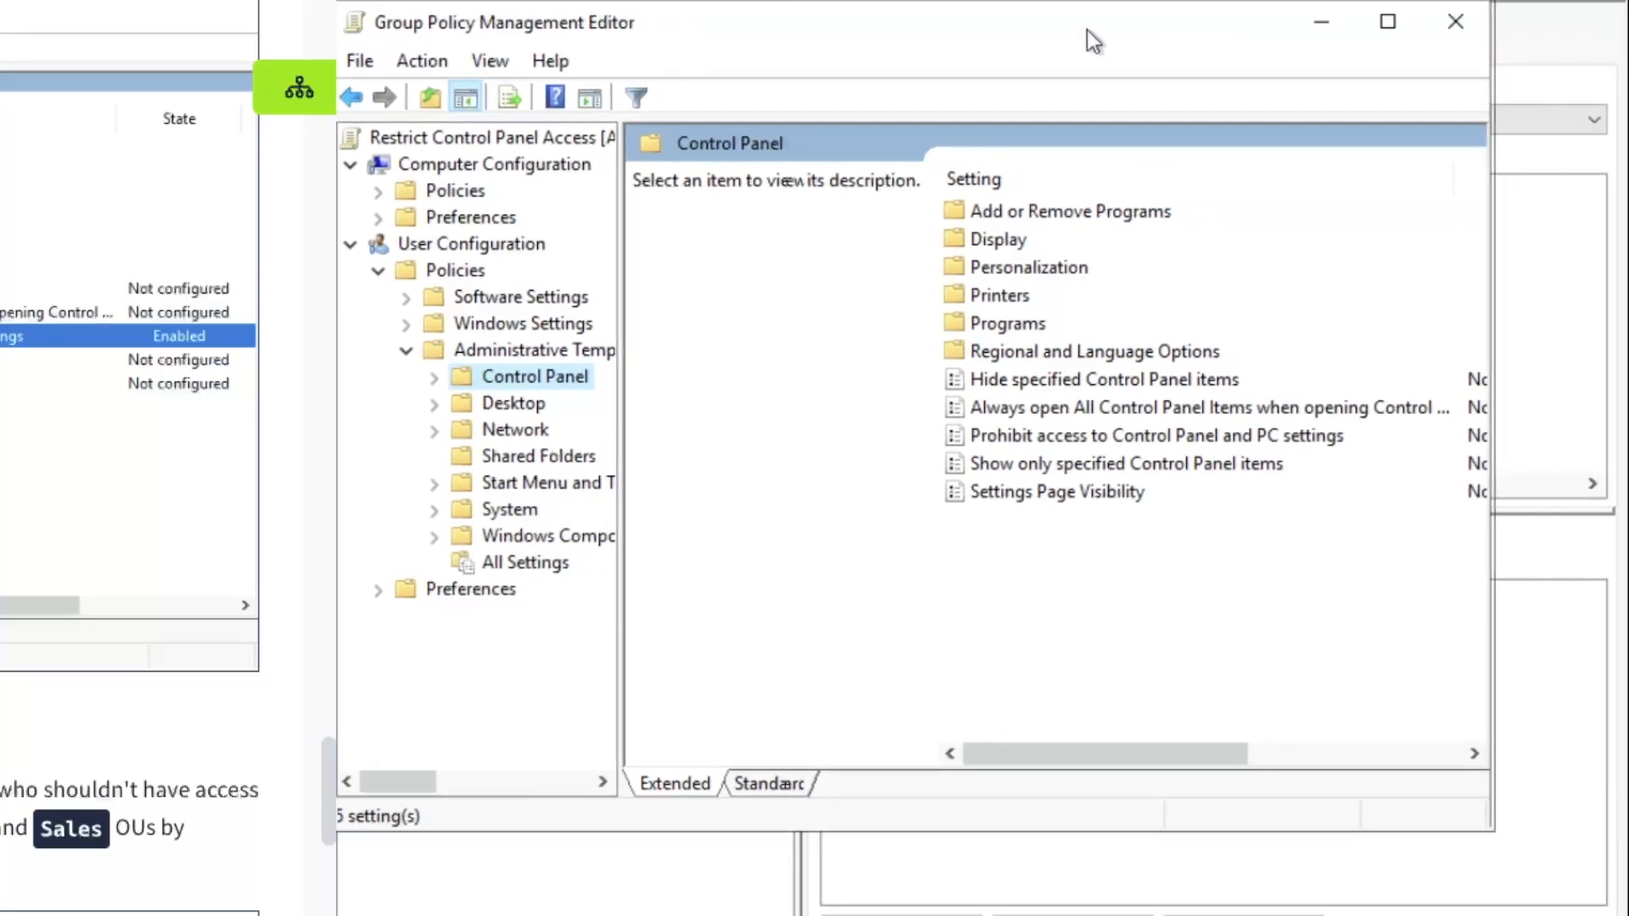
drag(1483, 314, 1607, 316)
Set 'Prohibit access to Control Panel and PC settings' to Enabled
click(1069, 446)
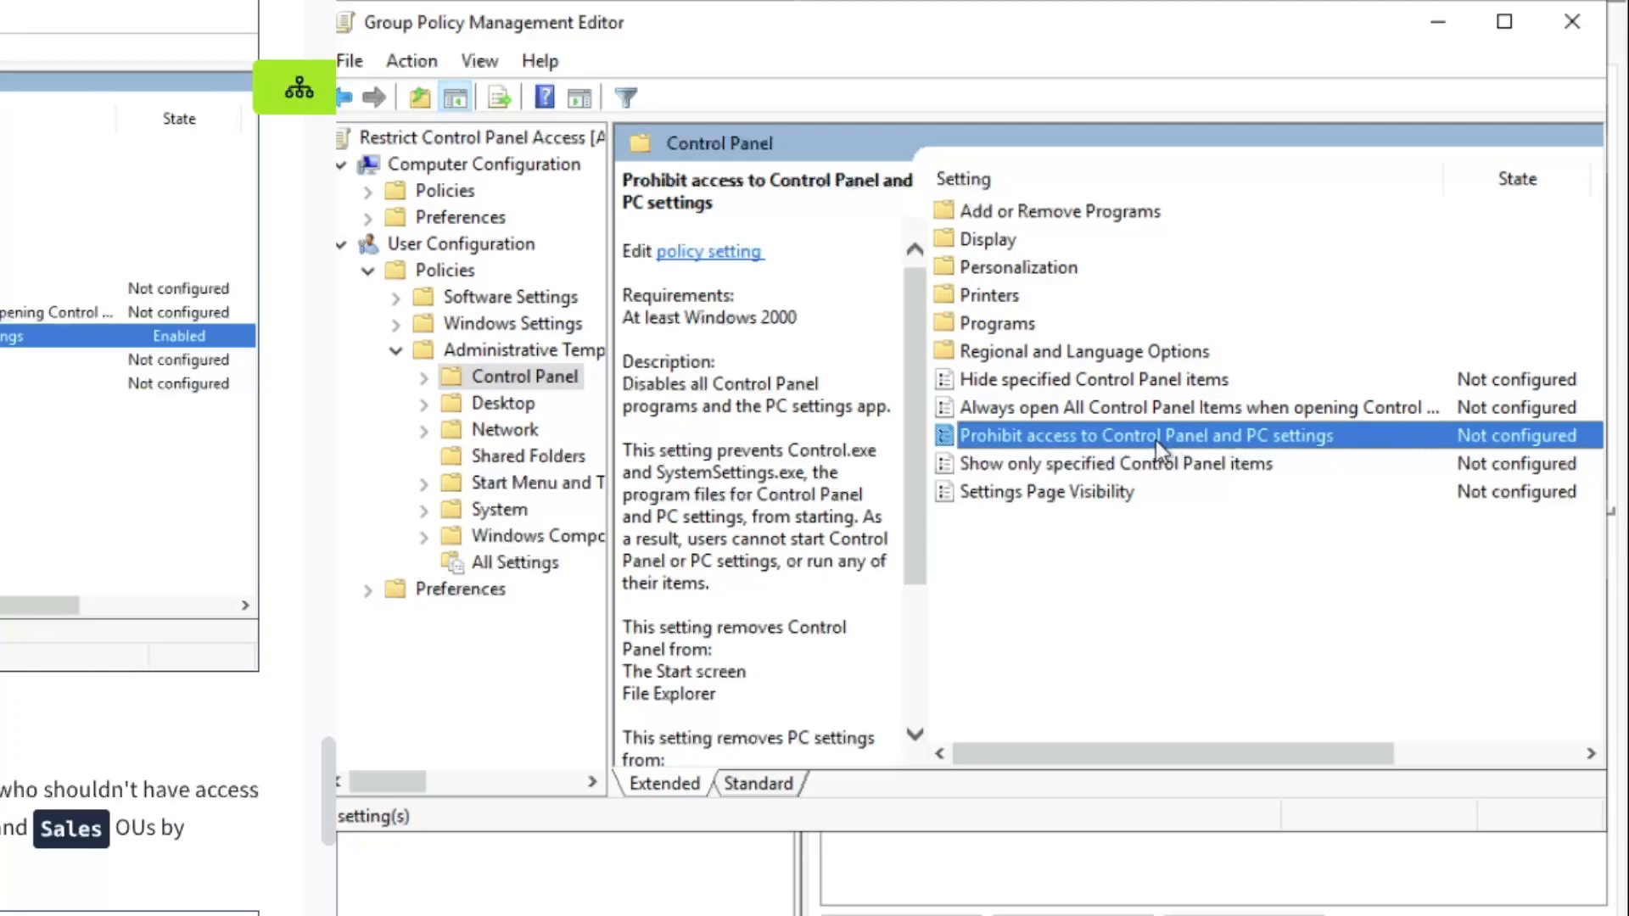
double_click(1016, 432)
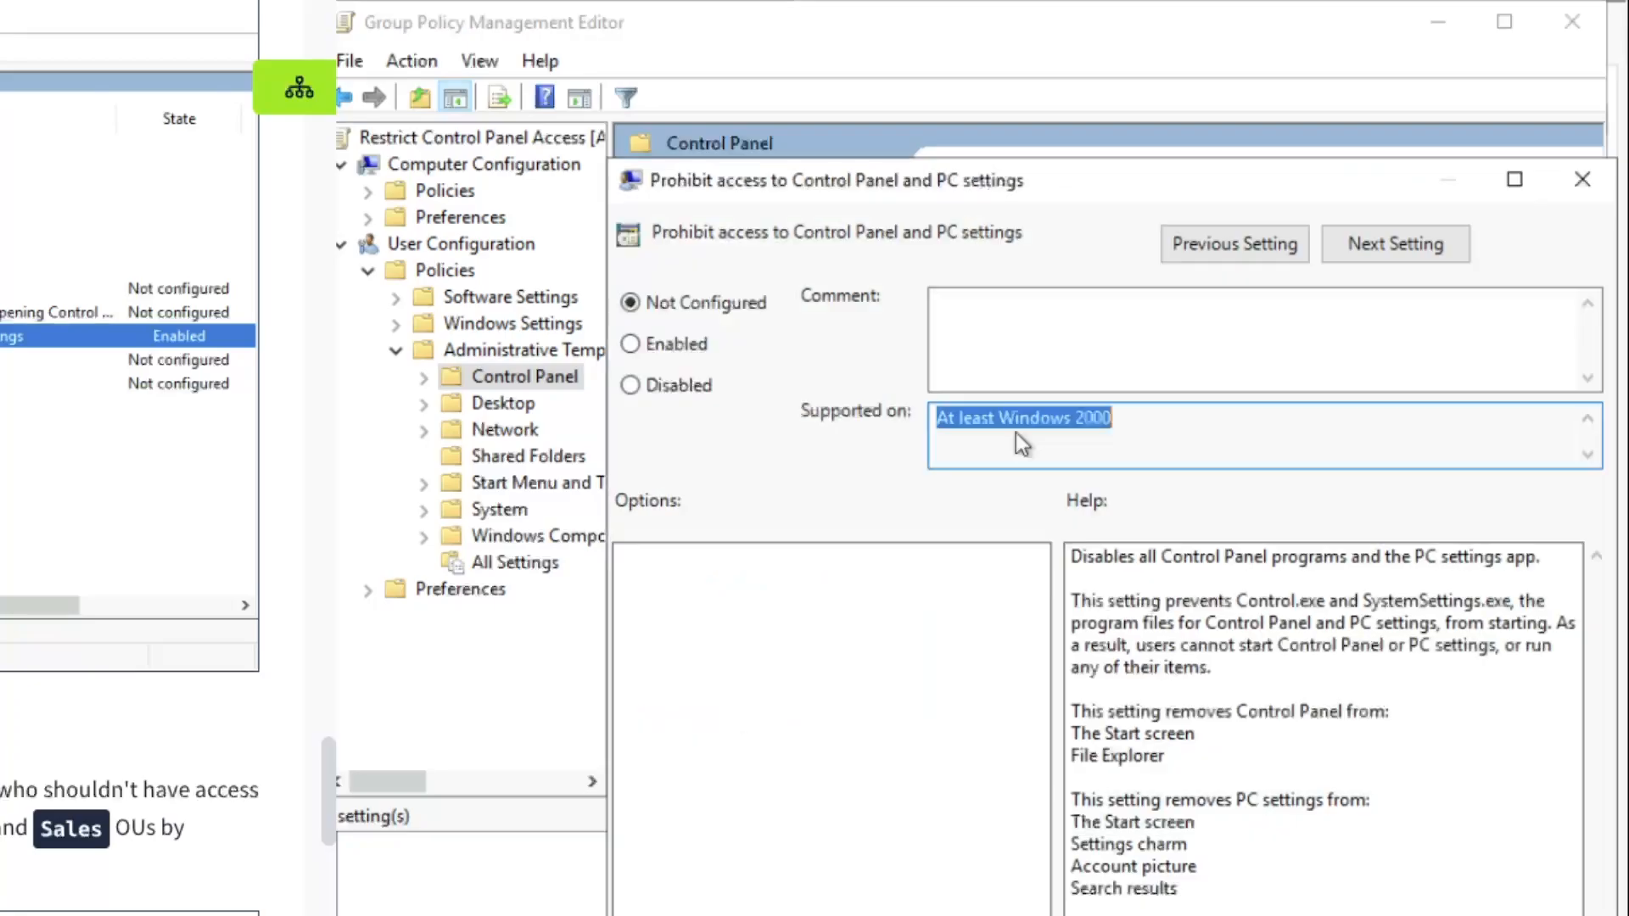
right_click(1012, 430)
click(1092, 190)
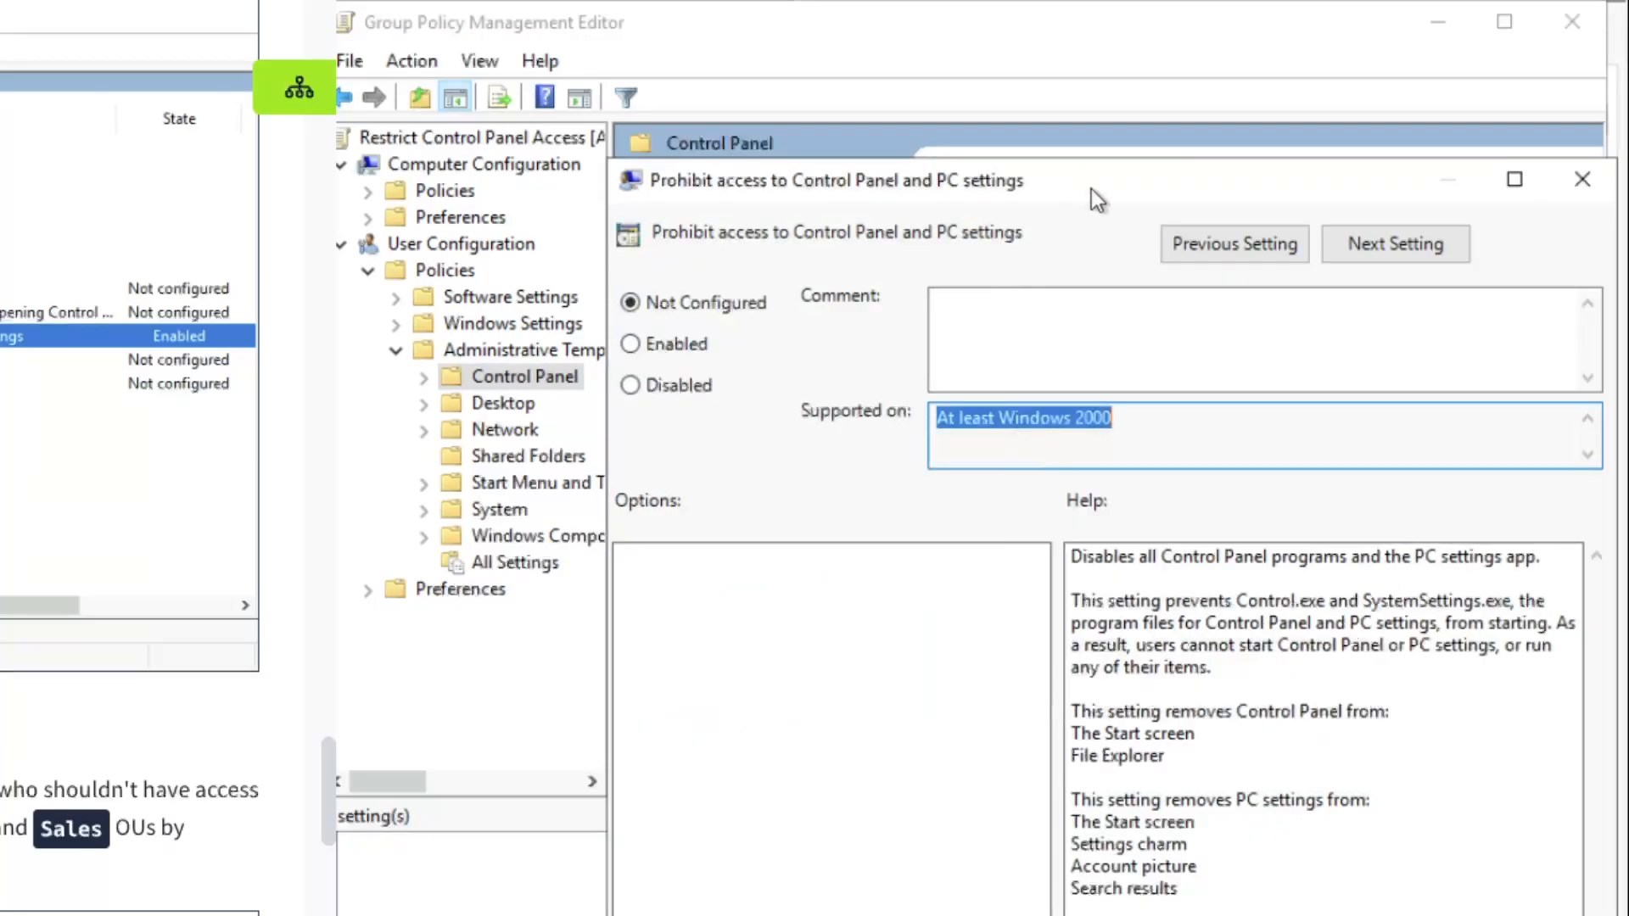
drag(1110, 186, 1098, 141)
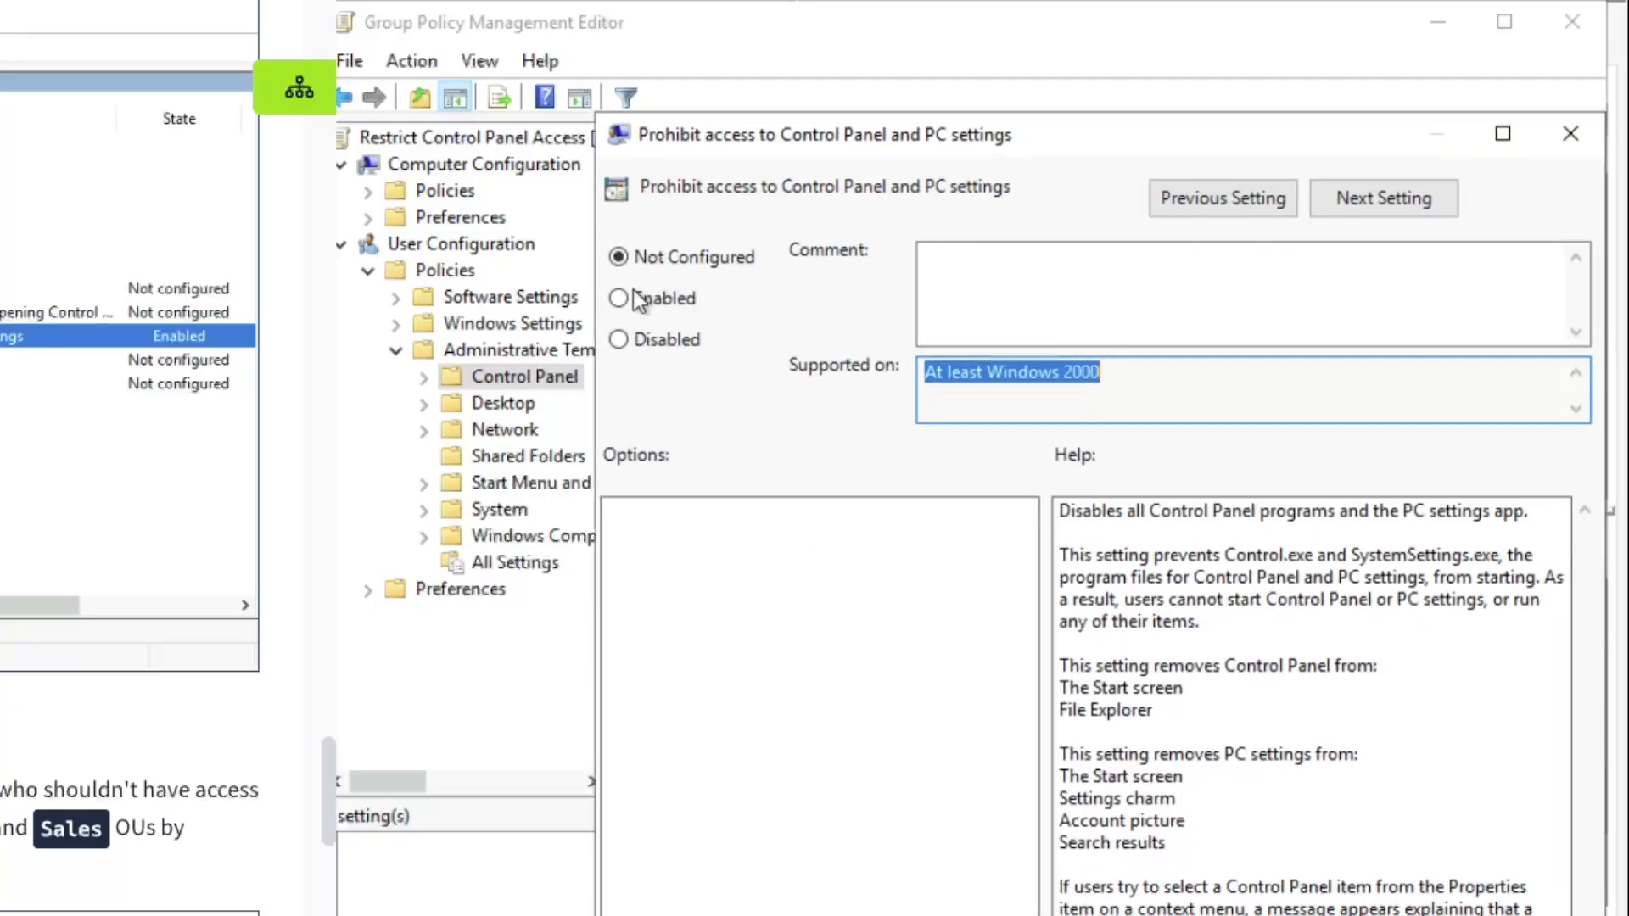
click(620, 298)
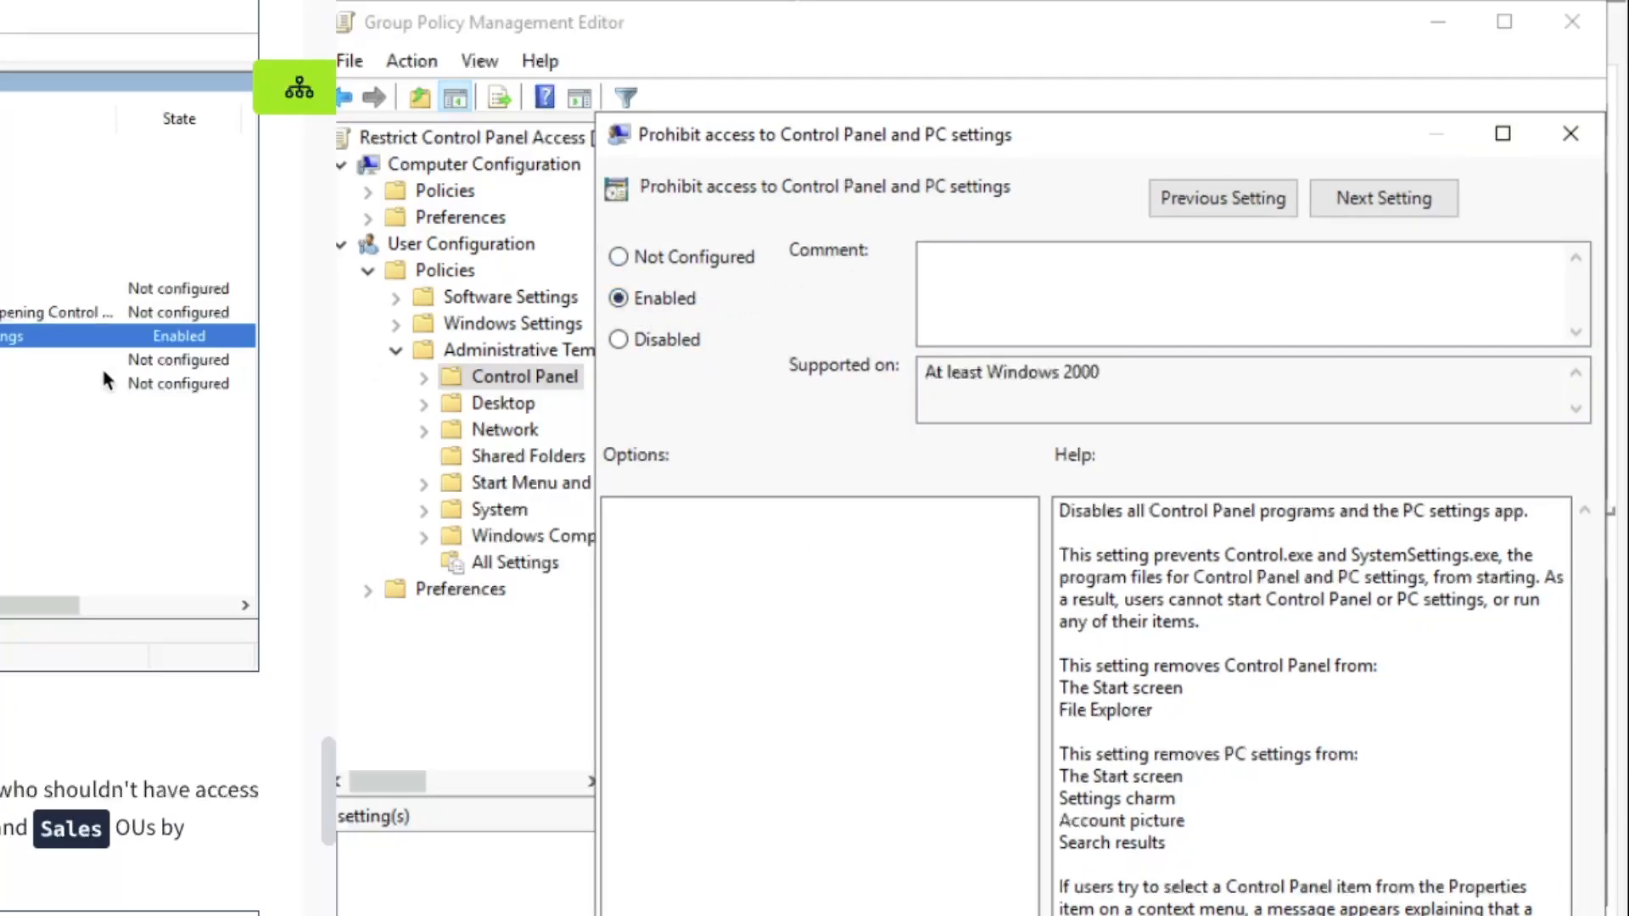
scroll(275, 352, down, 6)
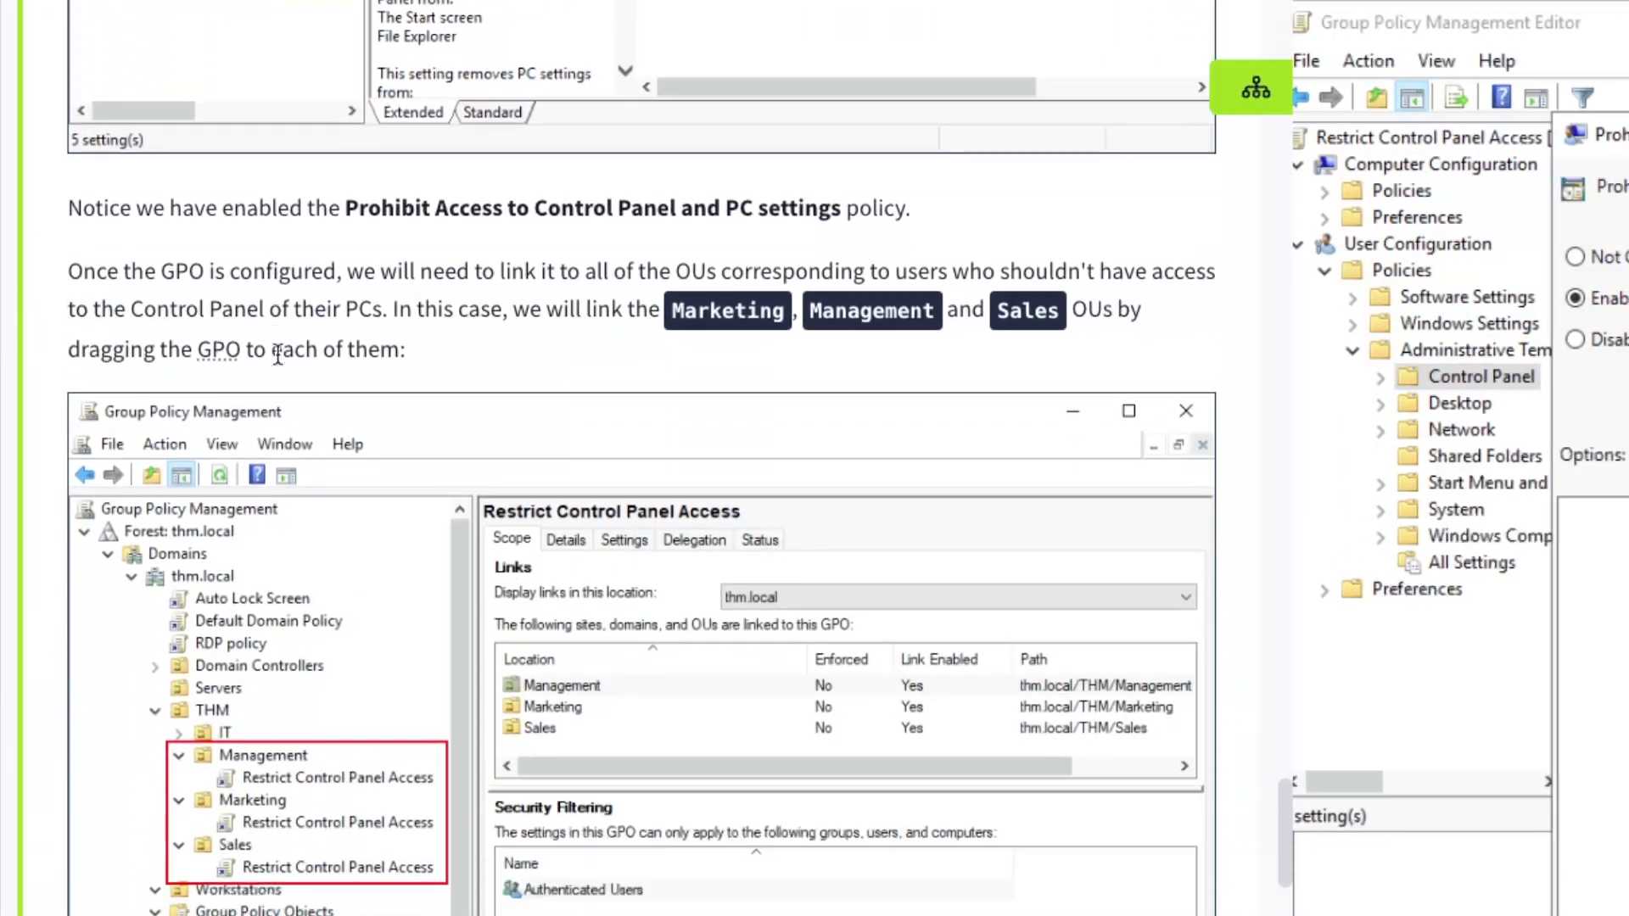
scroll(340, 323, down, 1)
drag(246, 202, 767, 204)
click(801, 203)
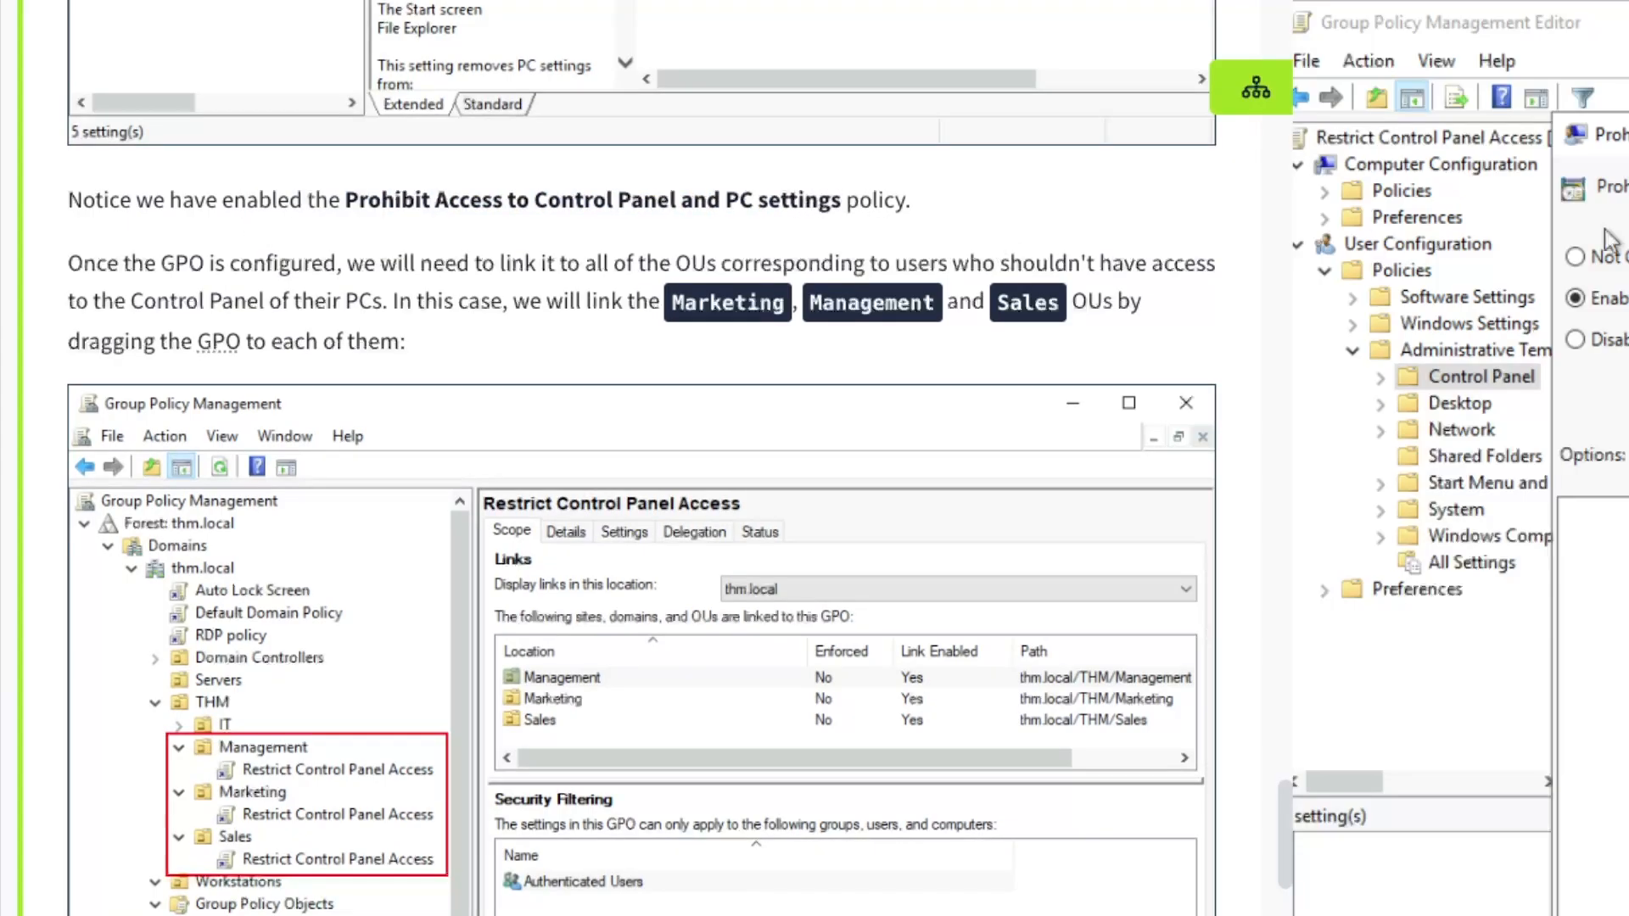
scroll(416, 309, up, 6)
scroll(422, 312, down, 4)
scroll(419, 310, up, 3)
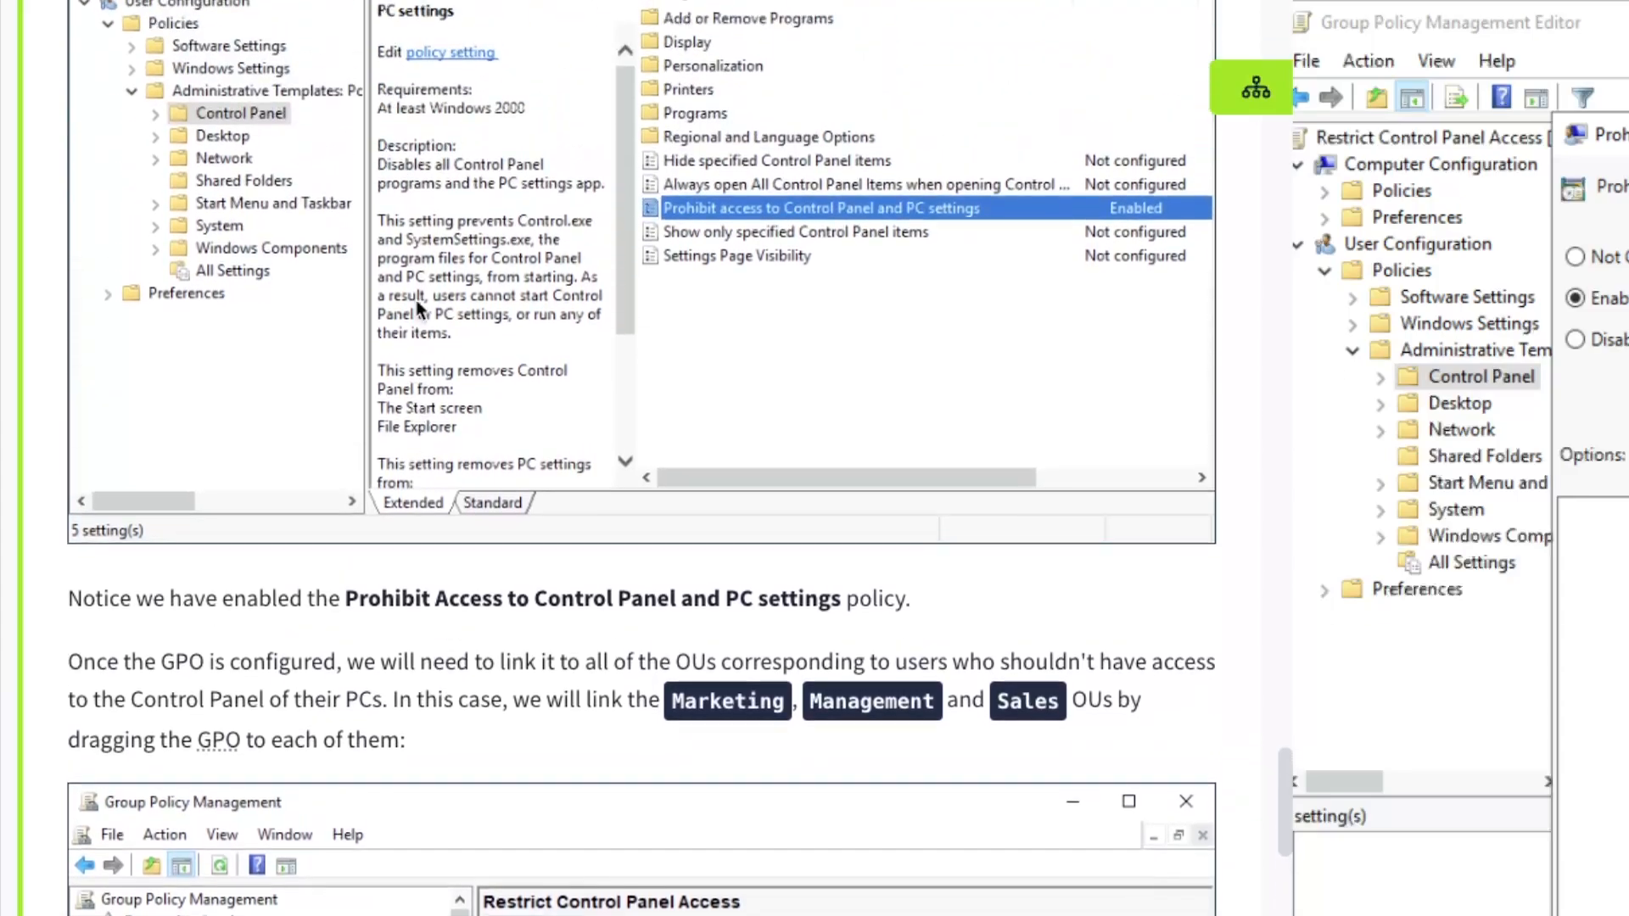
scroll(419, 311, down, 7)
scroll(420, 311, up, 2)
scroll(419, 311, up, 3)
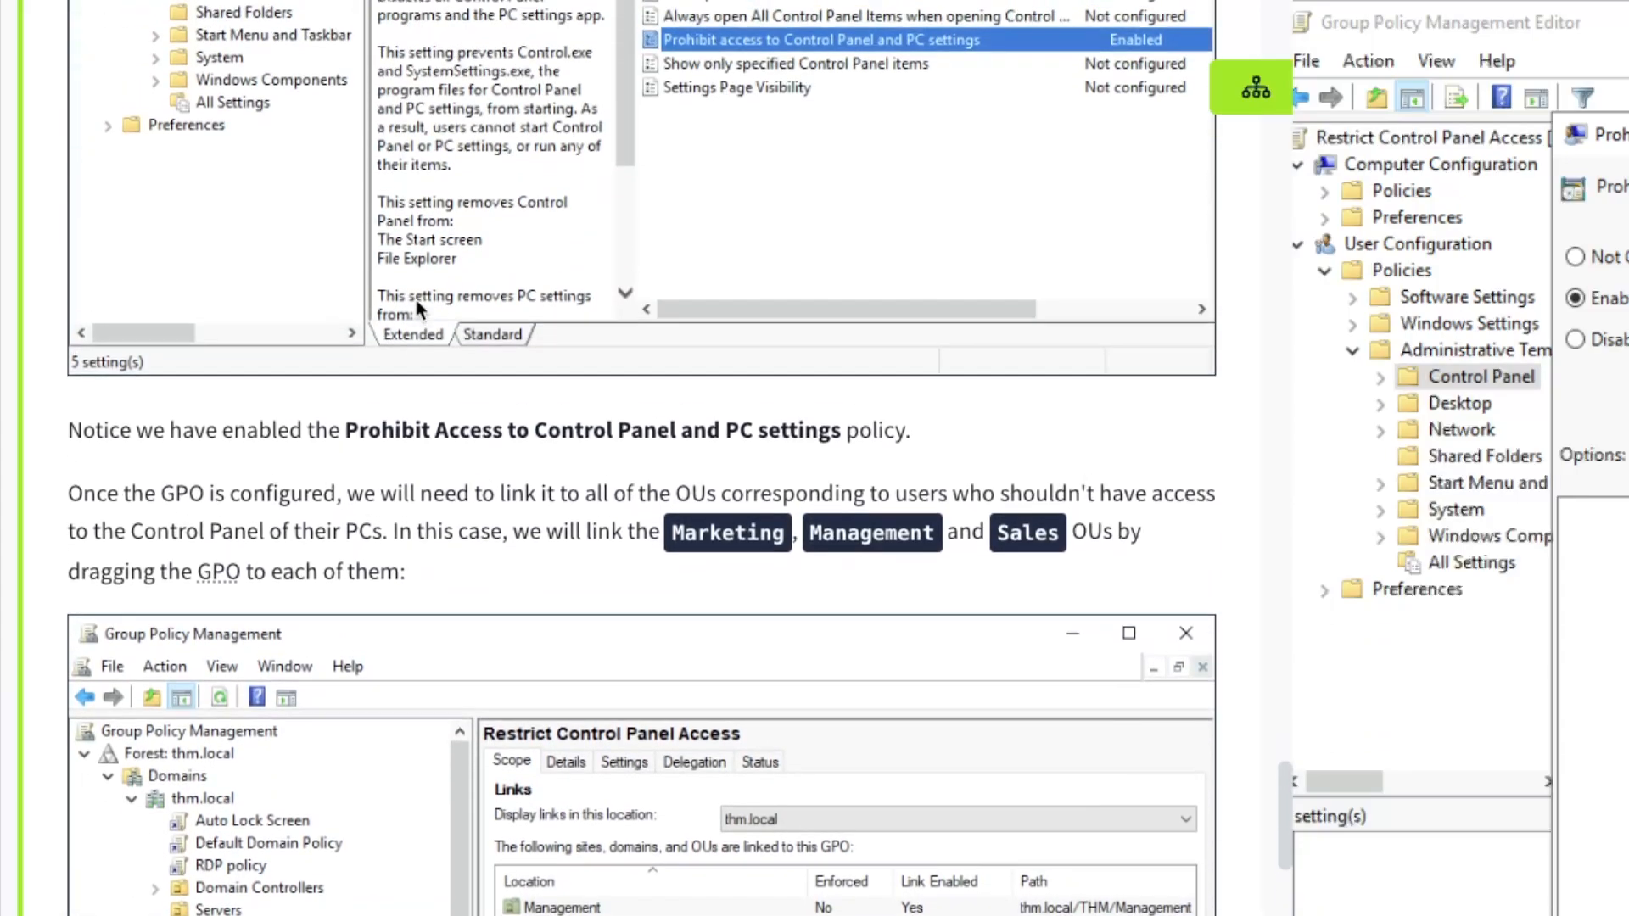
drag(157, 495, 607, 524)
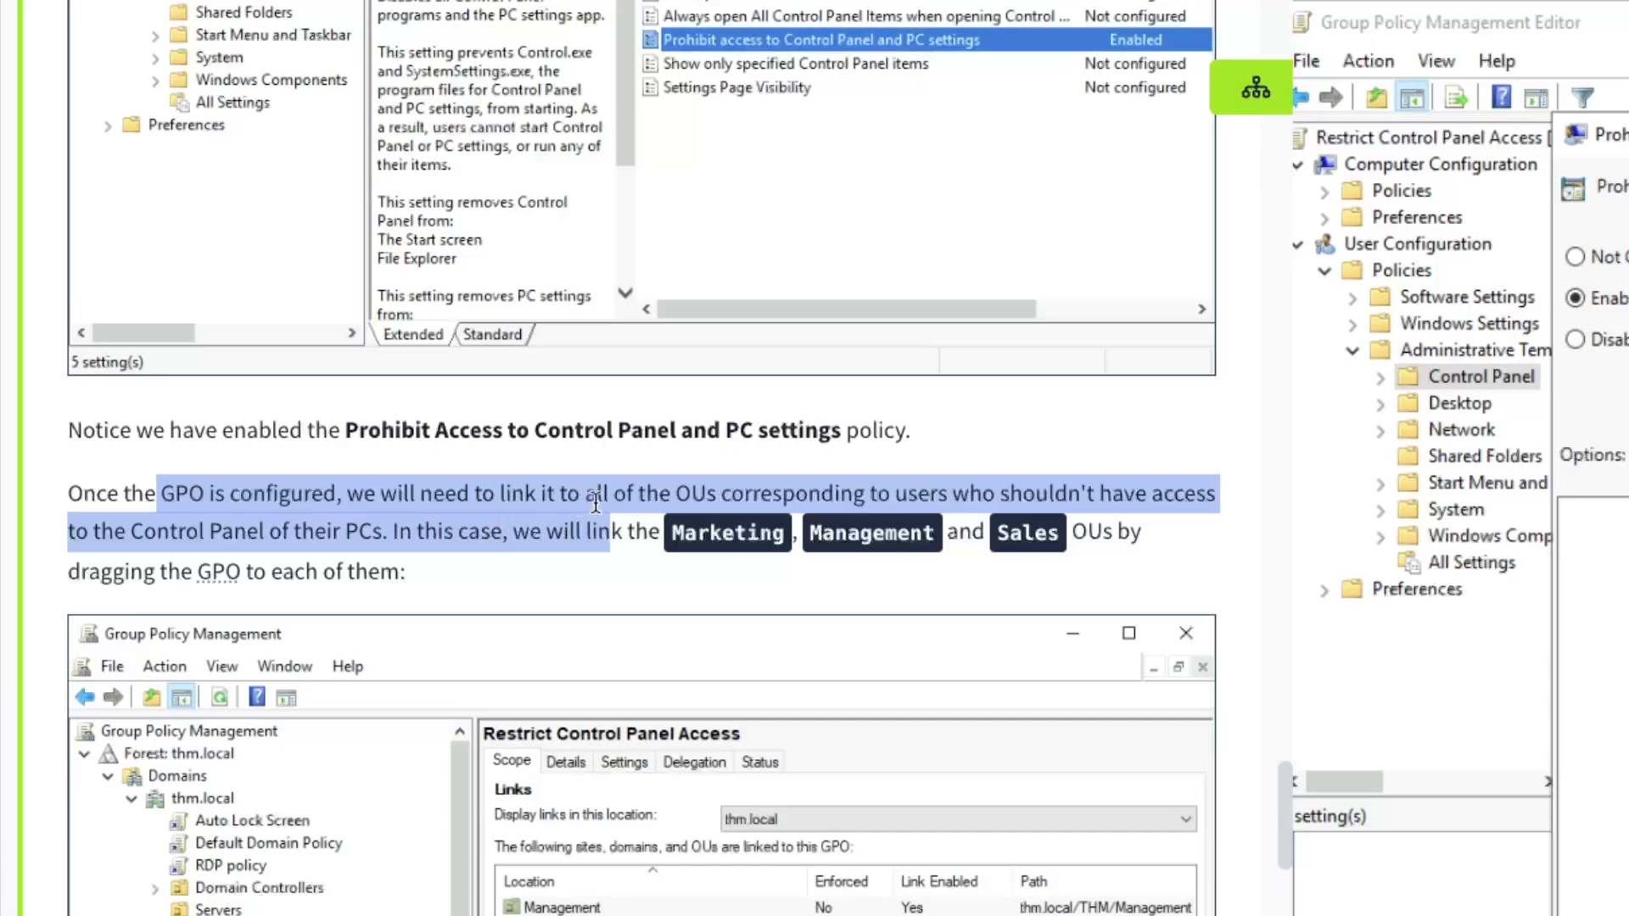
click(713, 495)
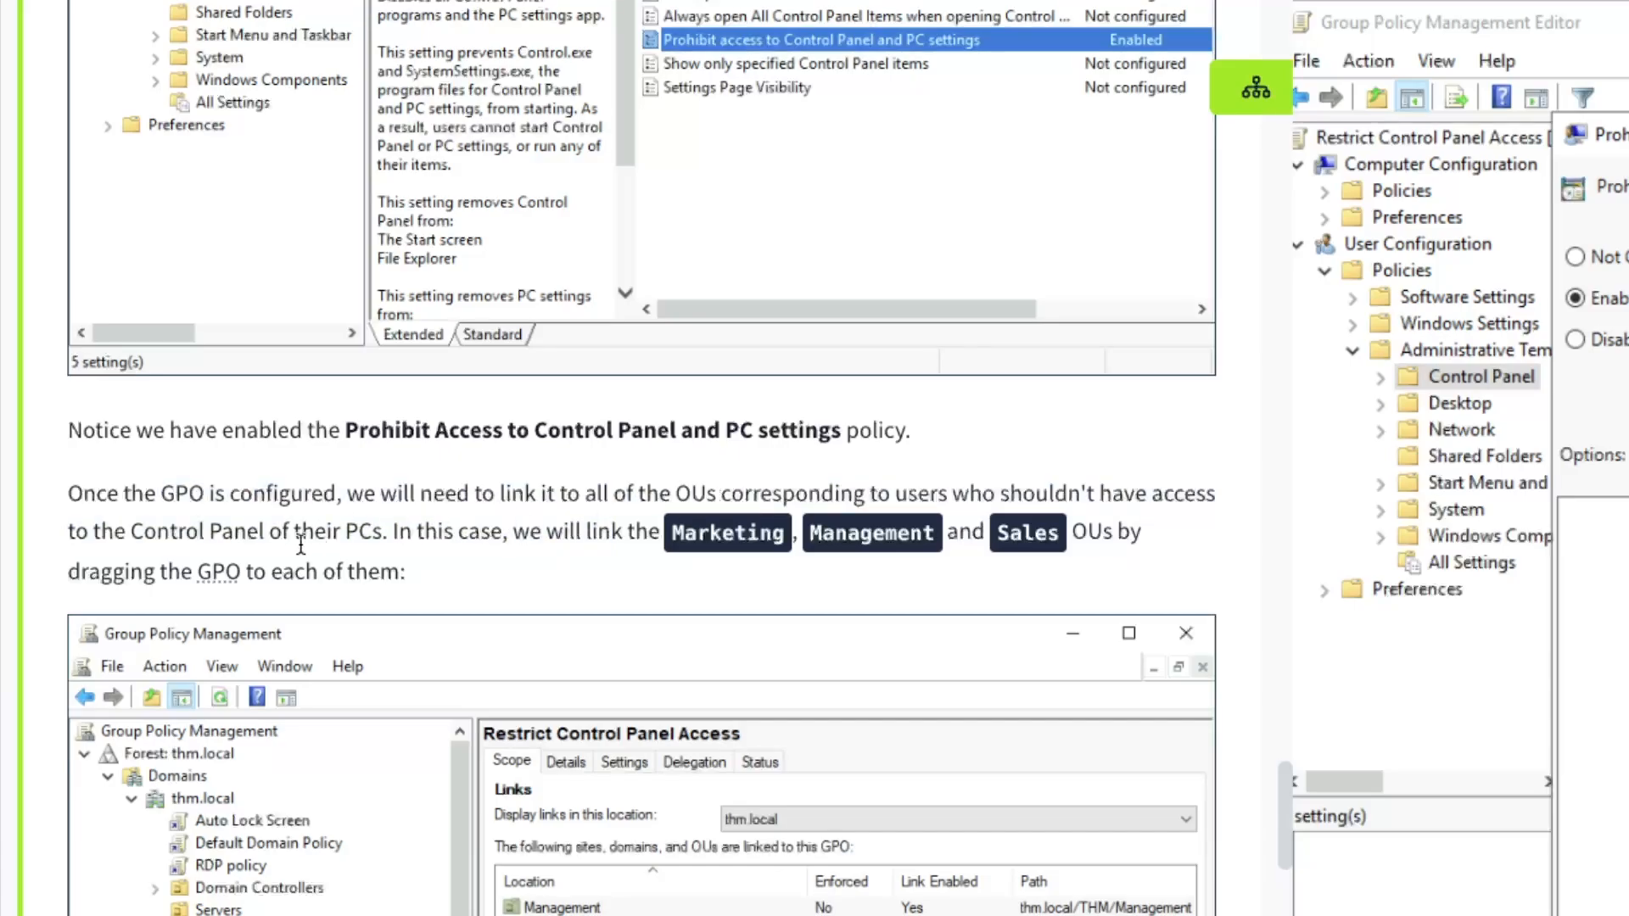
drag(224, 530, 774, 566)
click(415, 532)
click(848, 534)
scroll(292, 472, down, 2)
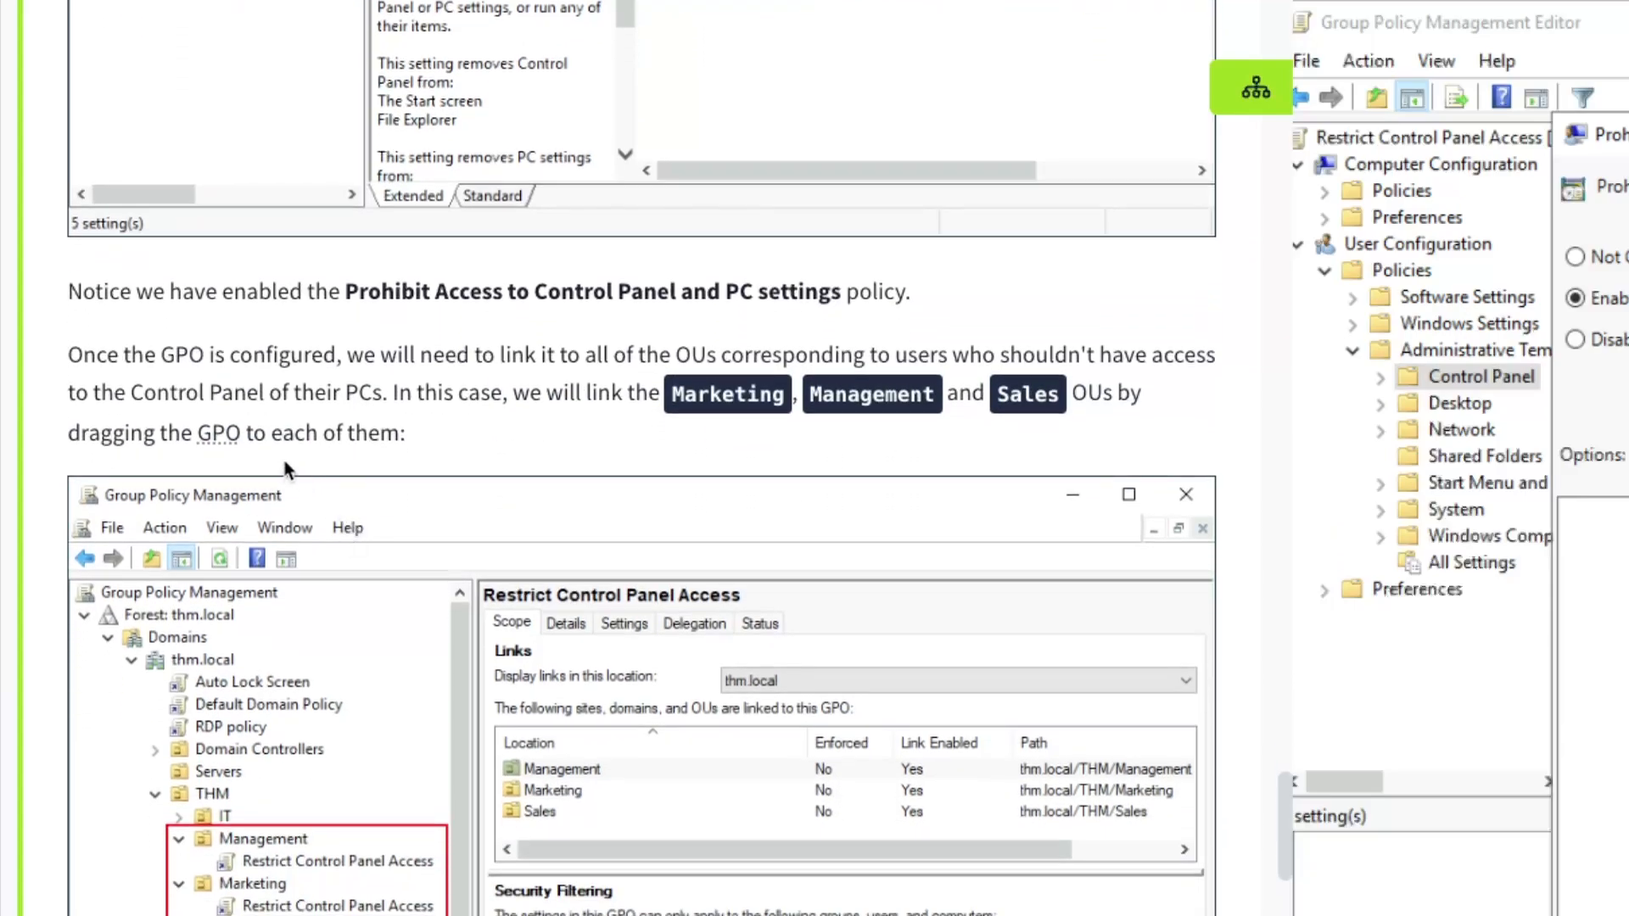
drag(198, 434, 356, 436)
click(411, 435)
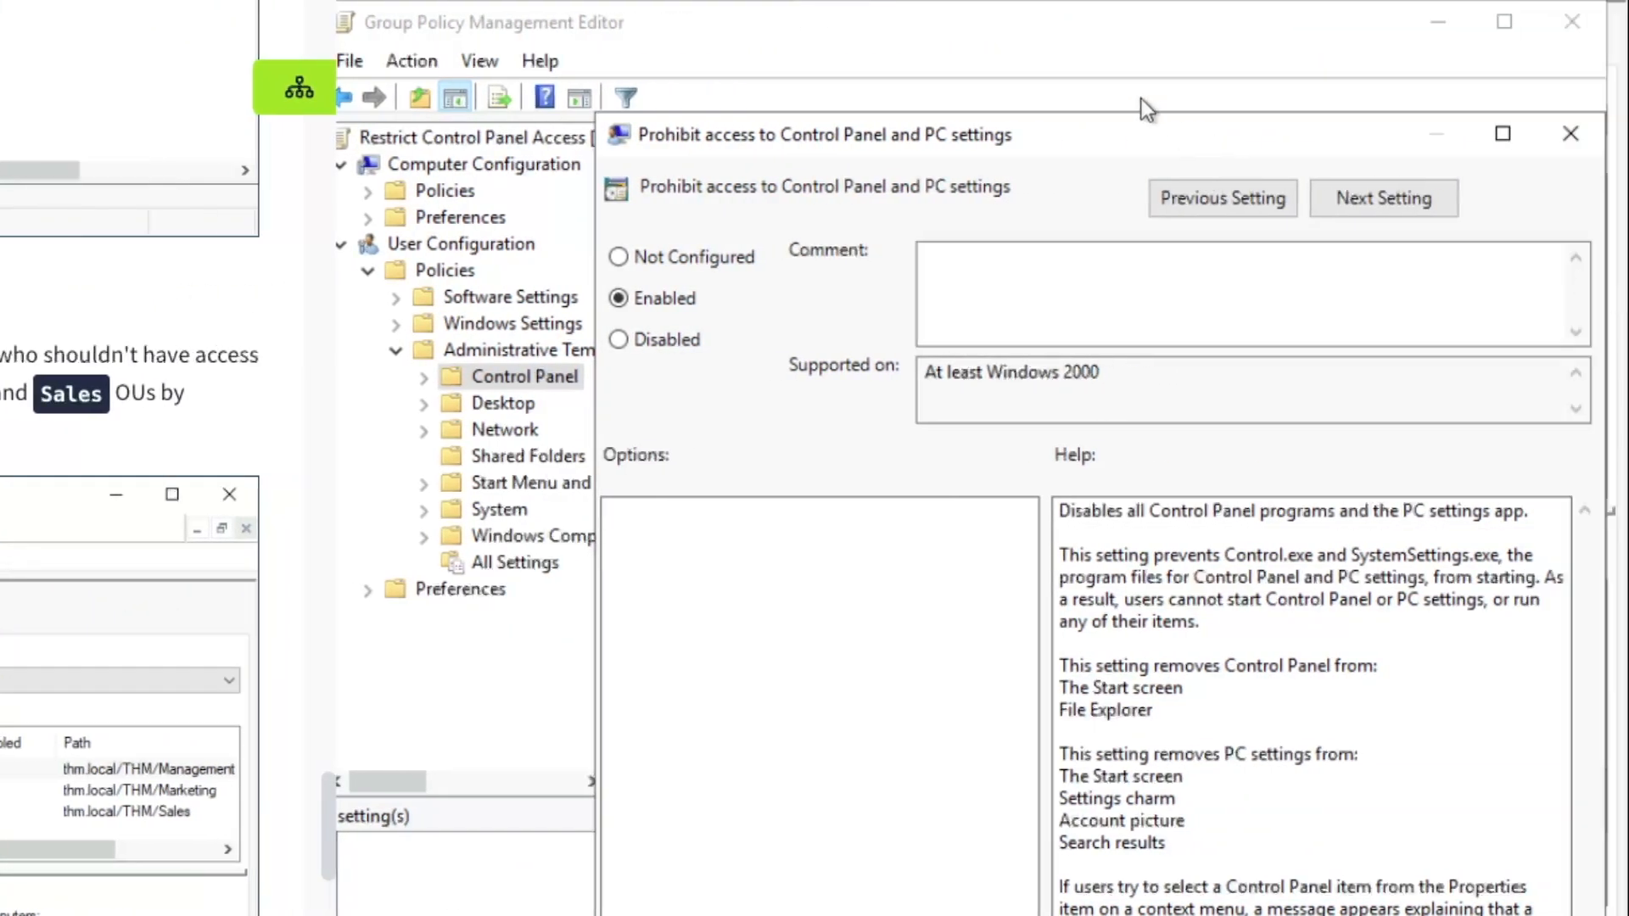
Save the Enabled policy setting and close the Group Policy Management Editor
drag(1142, 99, 1098, 83)
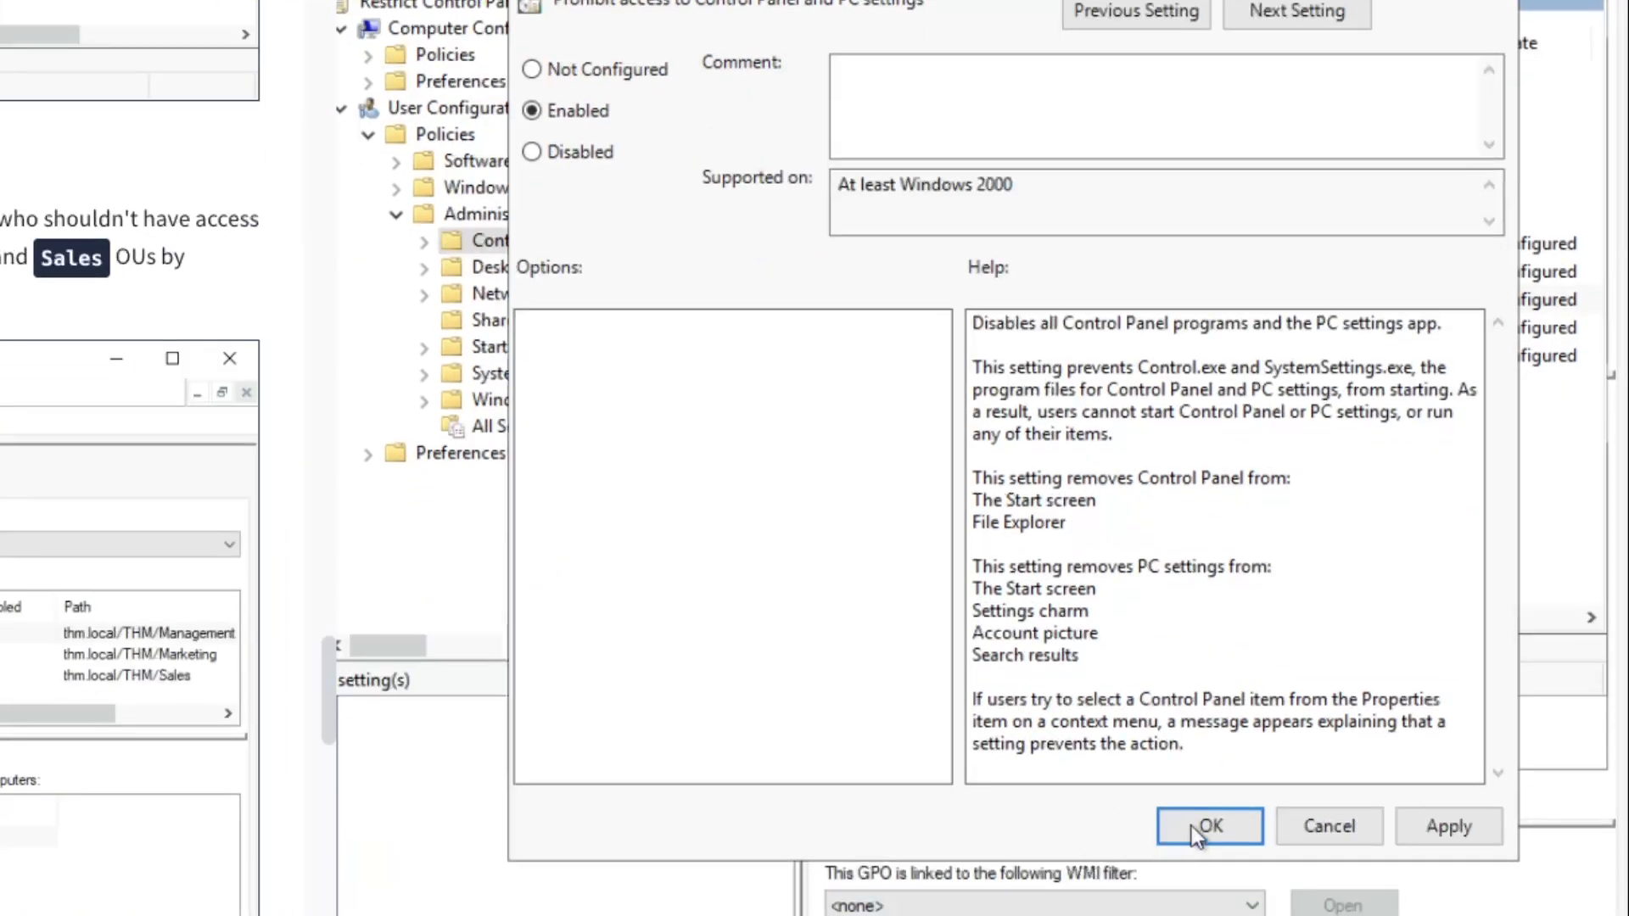
click(1191, 824)
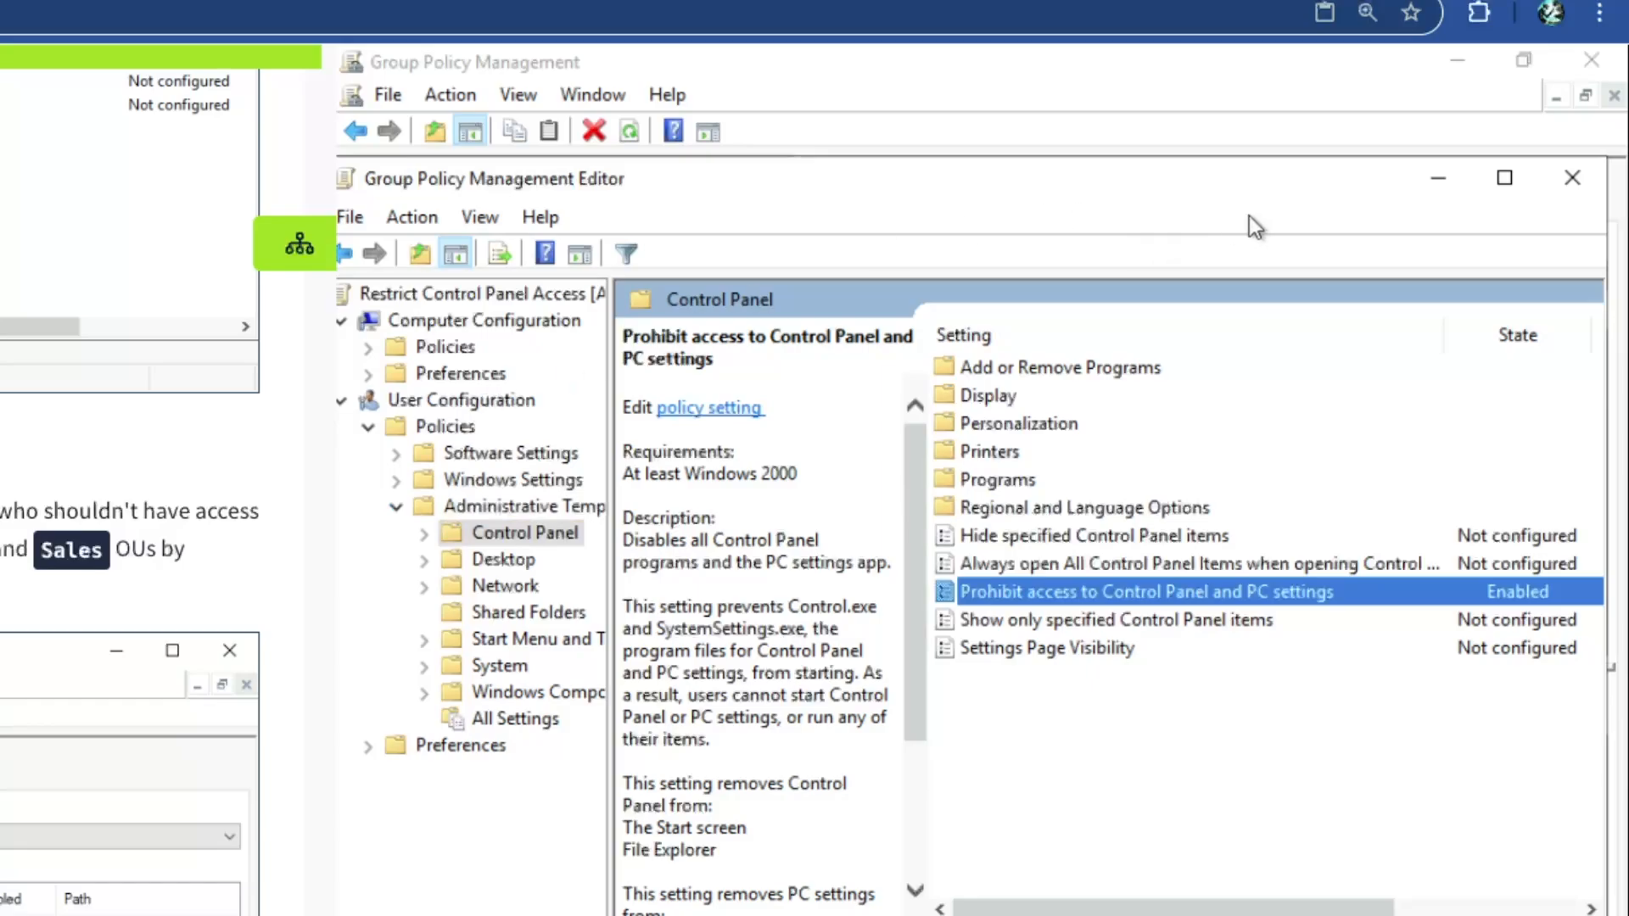
click(1572, 177)
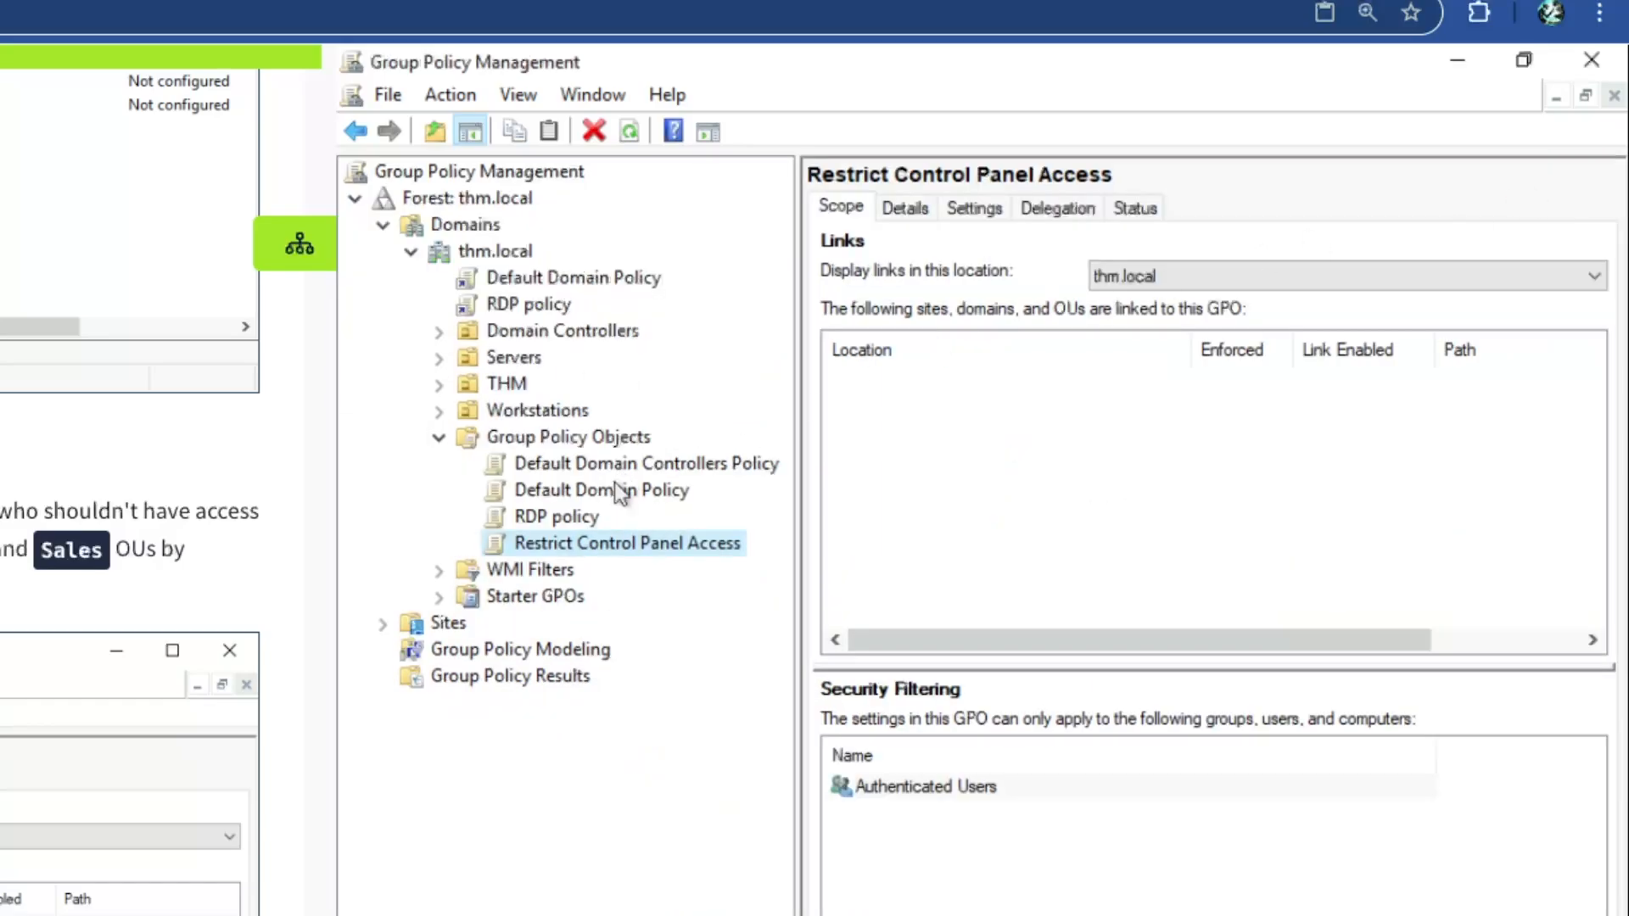
Select the Restrict Control Panel Access GPO and expand THM to show its department OUs
click(571, 541)
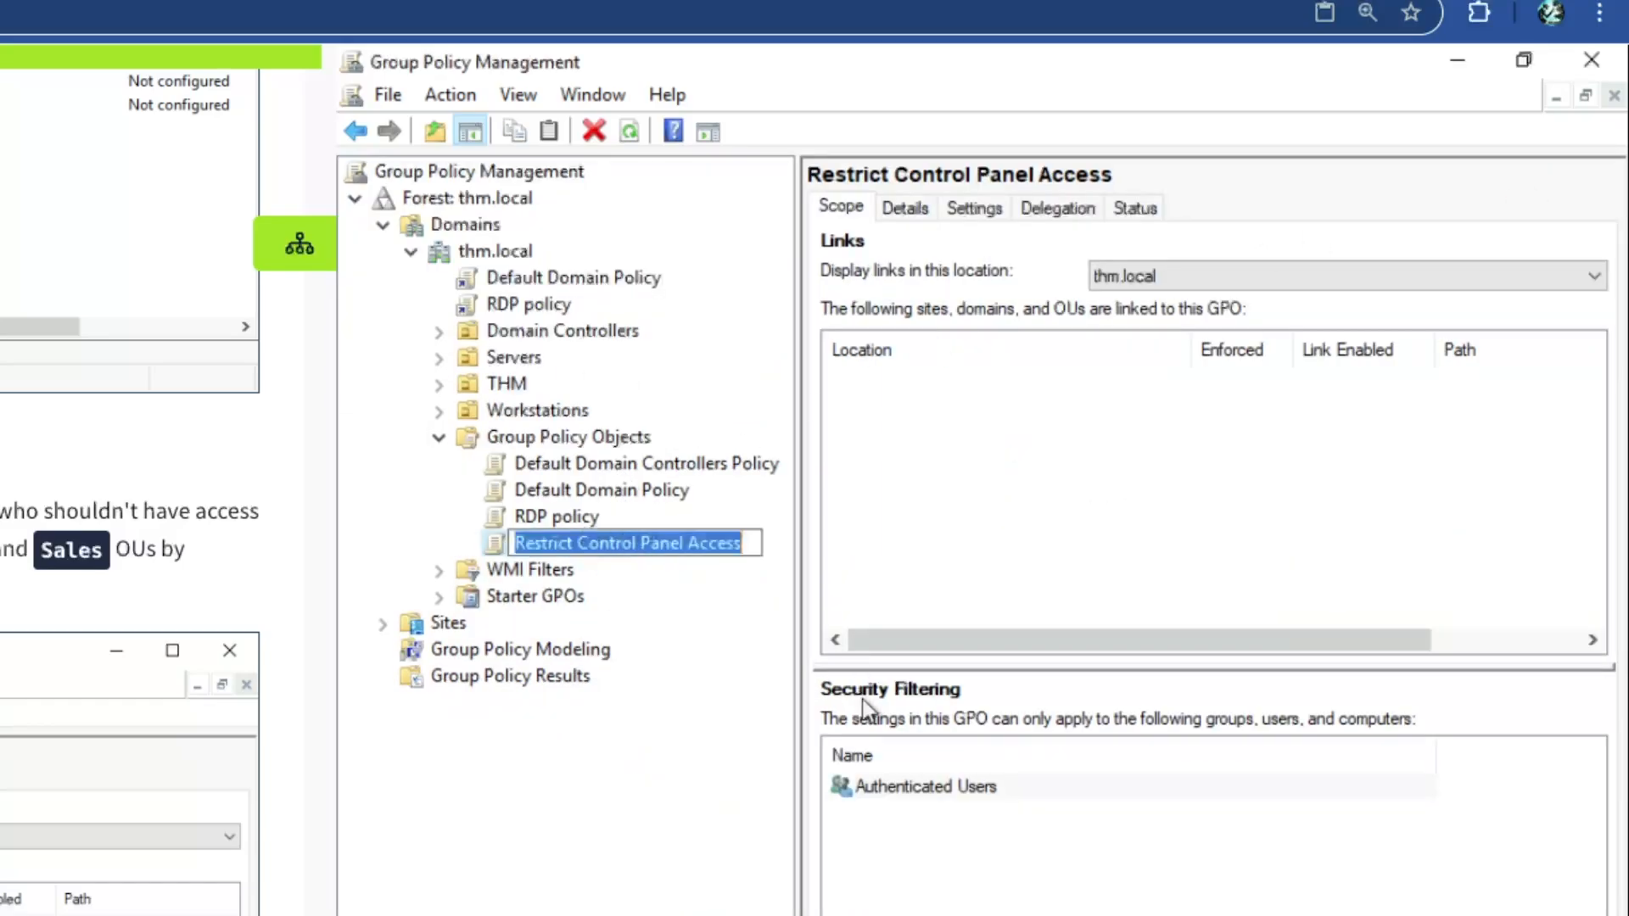
click(1005, 786)
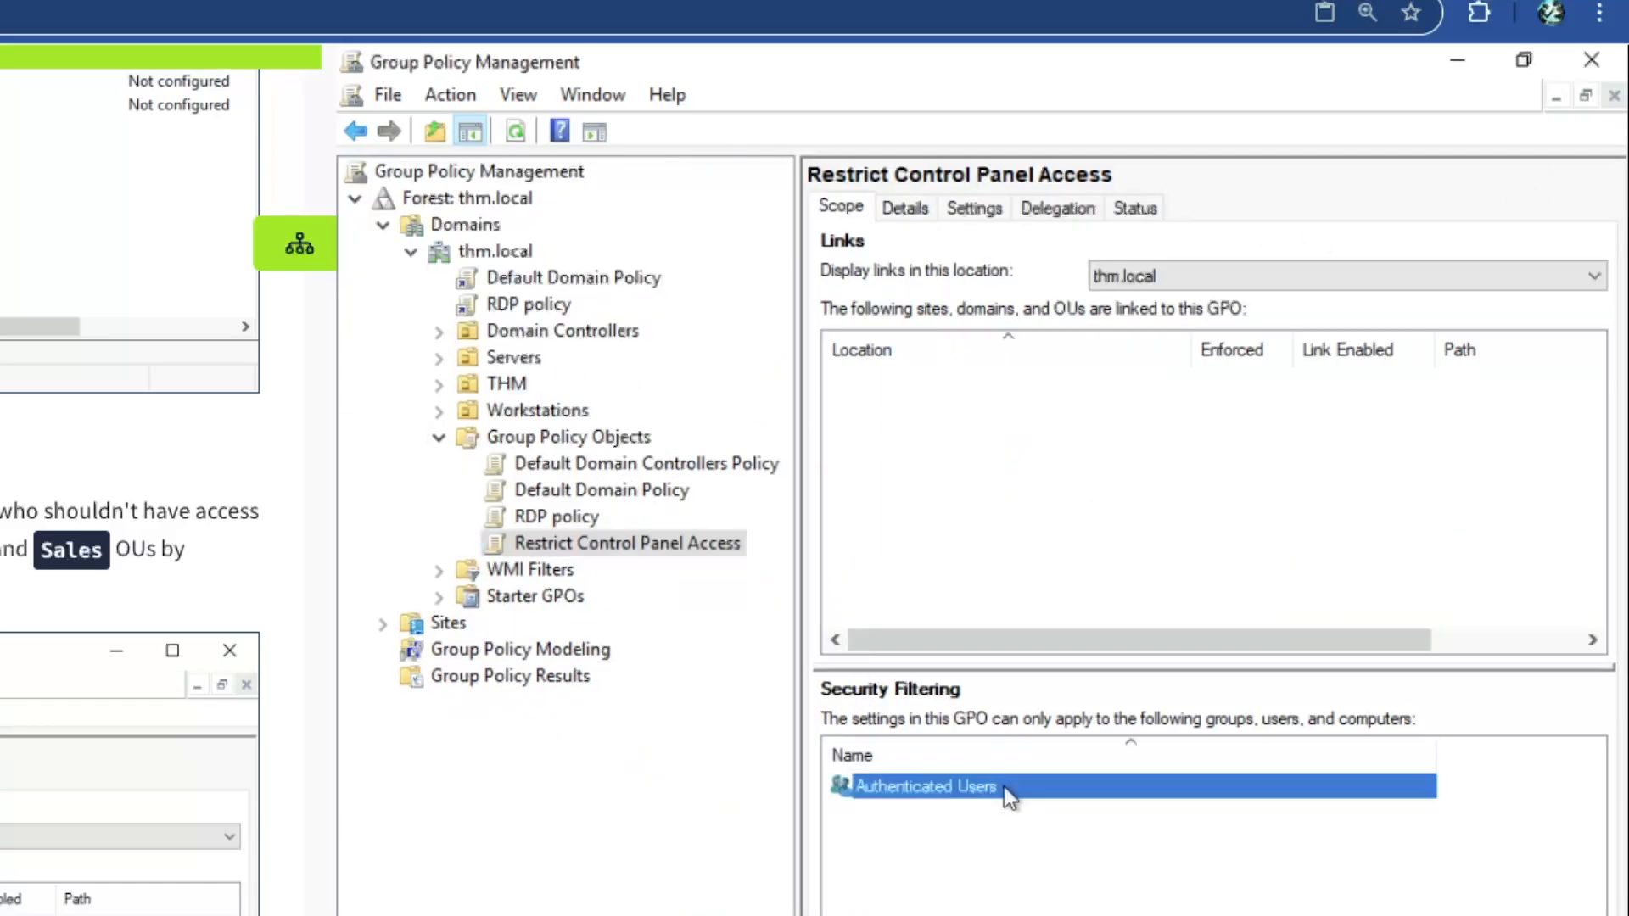
click(545, 545)
click(440, 384)
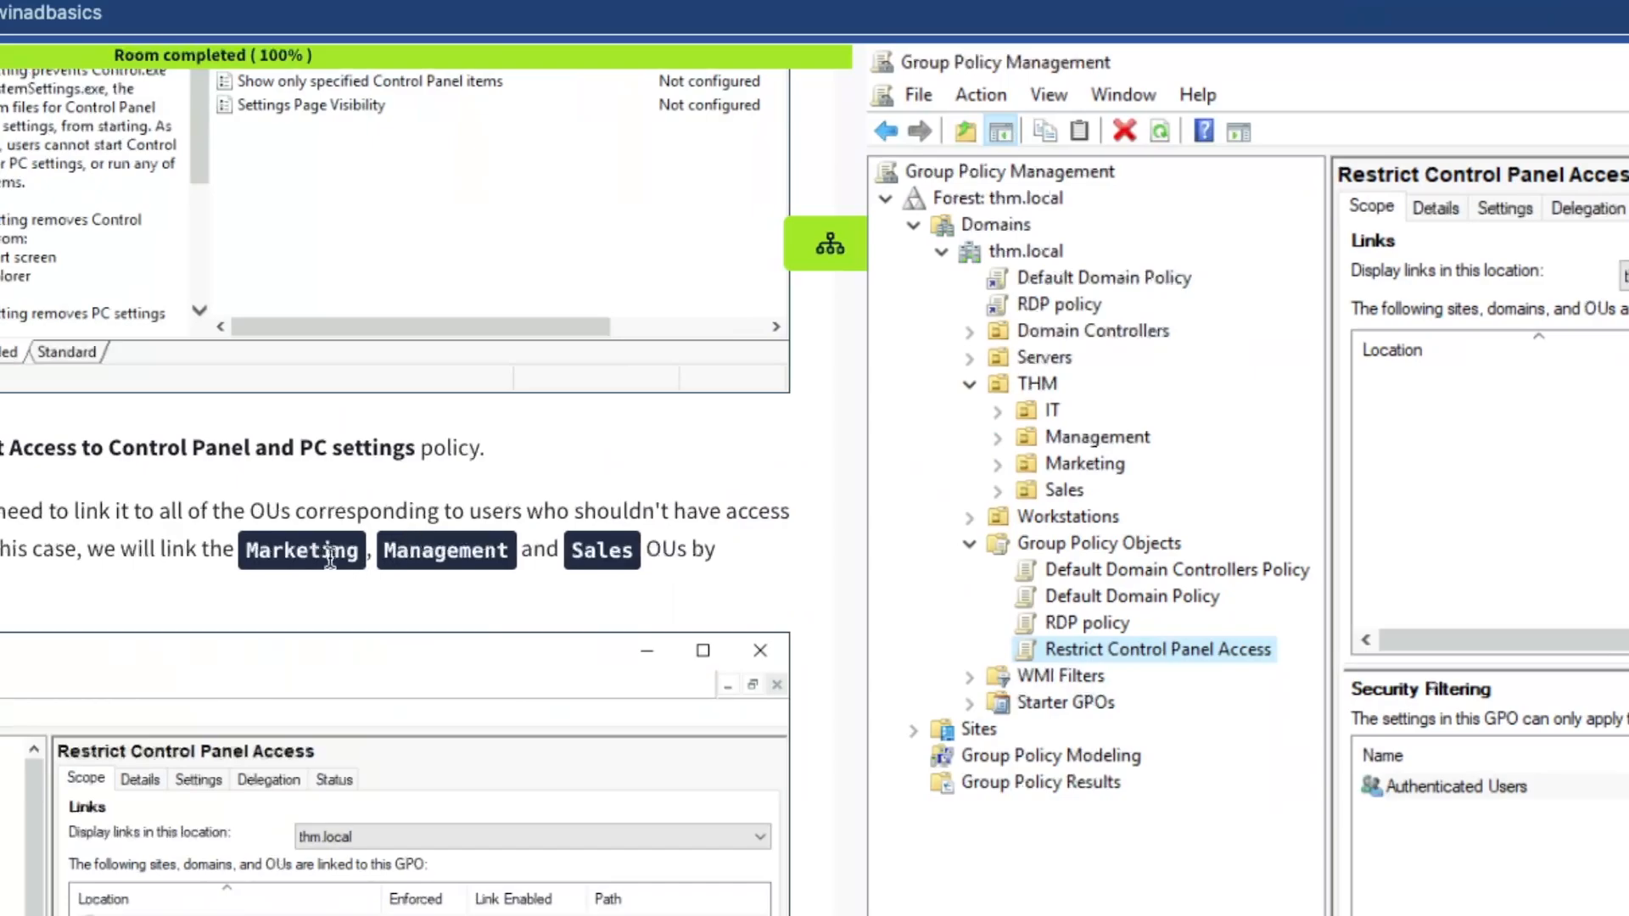
Drag Restrict Control Panel Access onto Management, Marketing and Sales, confirming each link
drag(1096, 650, 1054, 439)
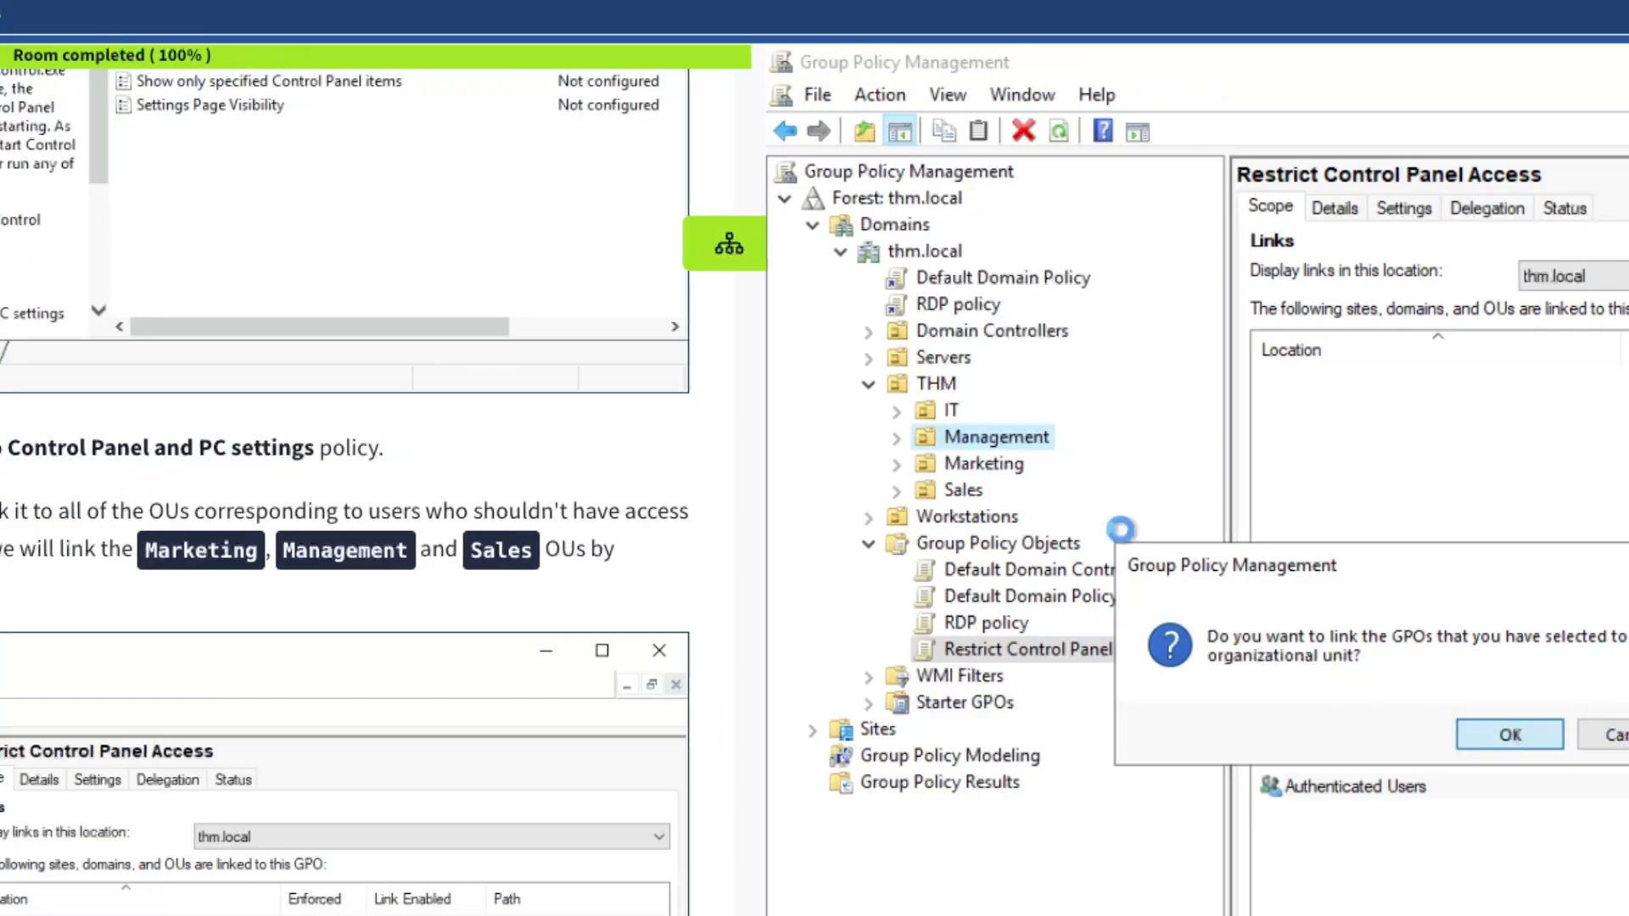
key(Return)
drag(991, 644, 983, 462)
click(1508, 734)
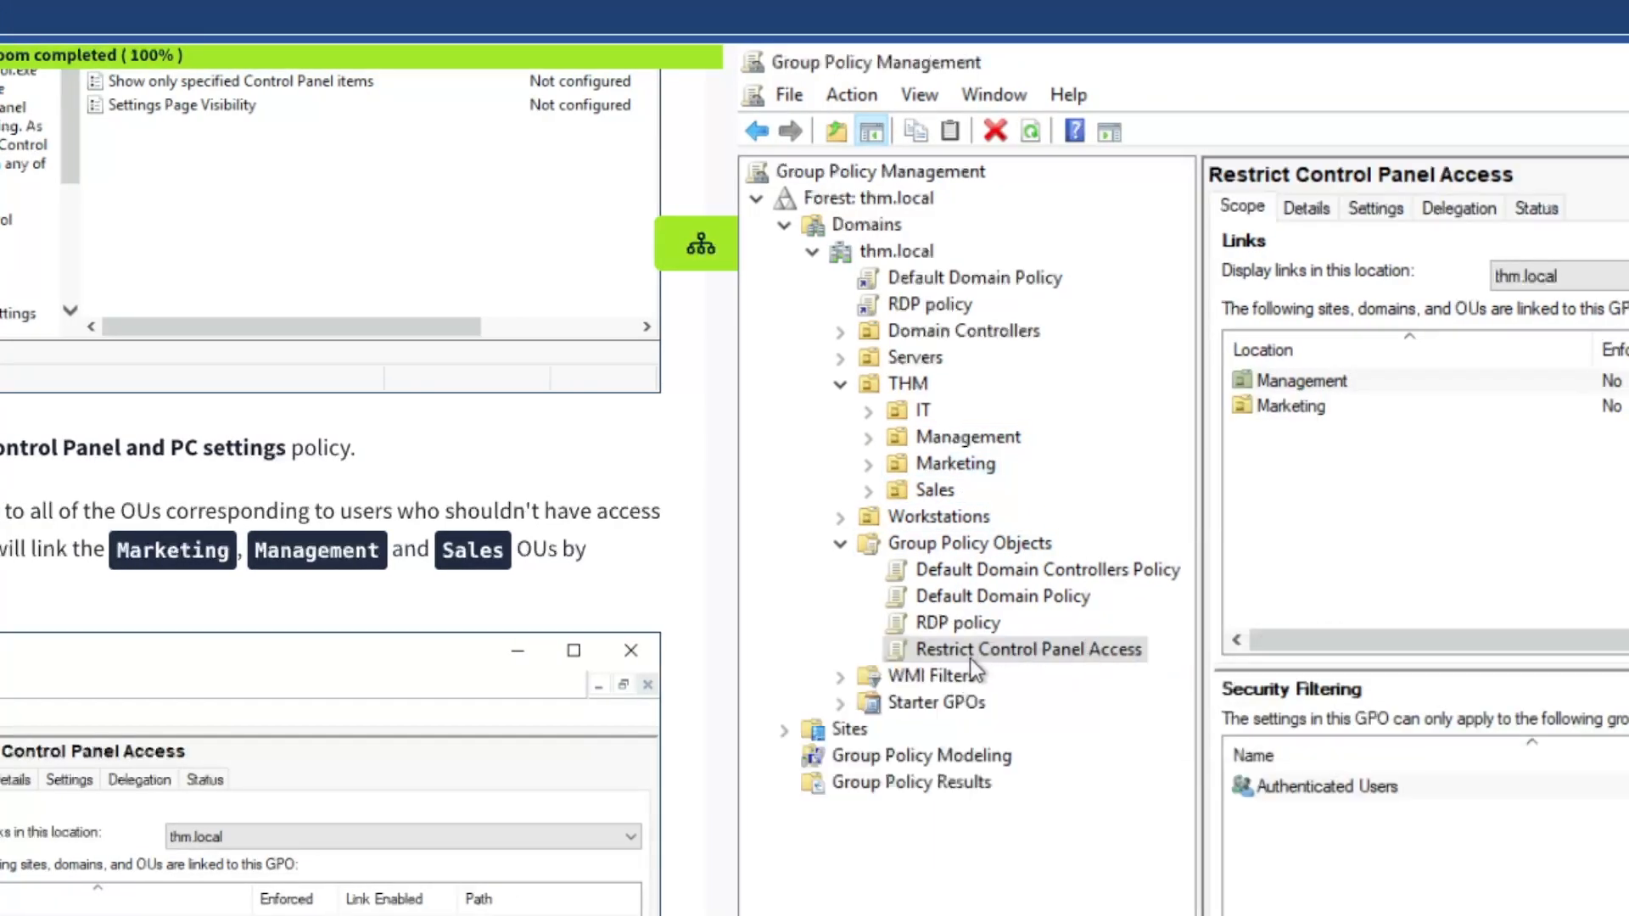
drag(971, 657, 934, 490)
click(1469, 740)
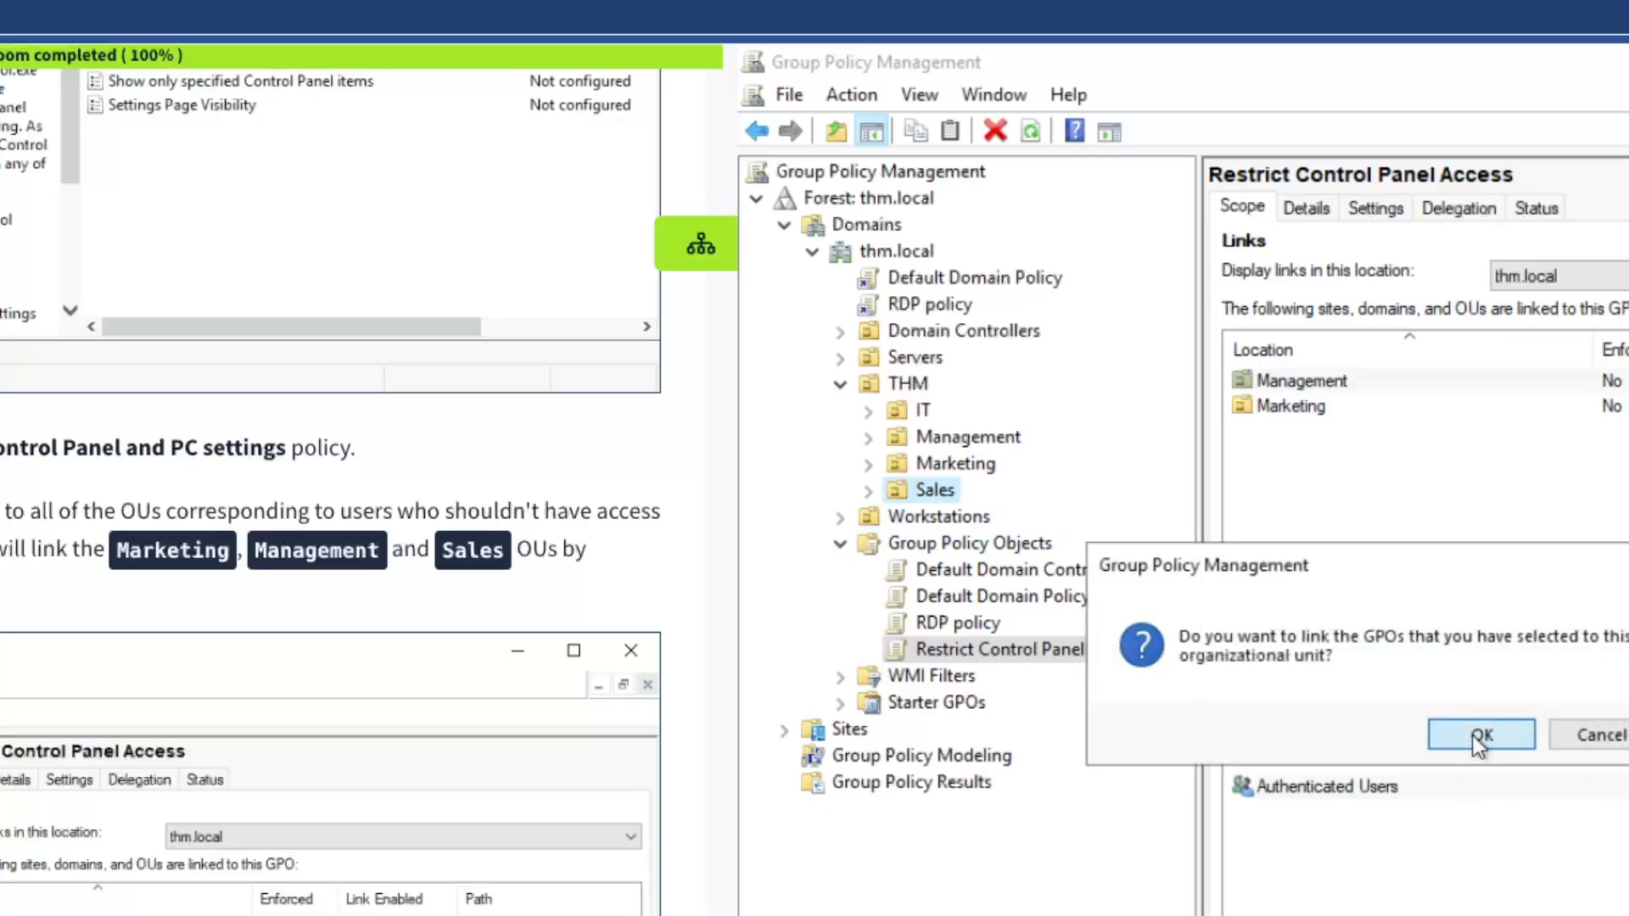
Expand Management, Marketing and Sales to verify each shows the new GPO link
click(874, 438)
click(868, 438)
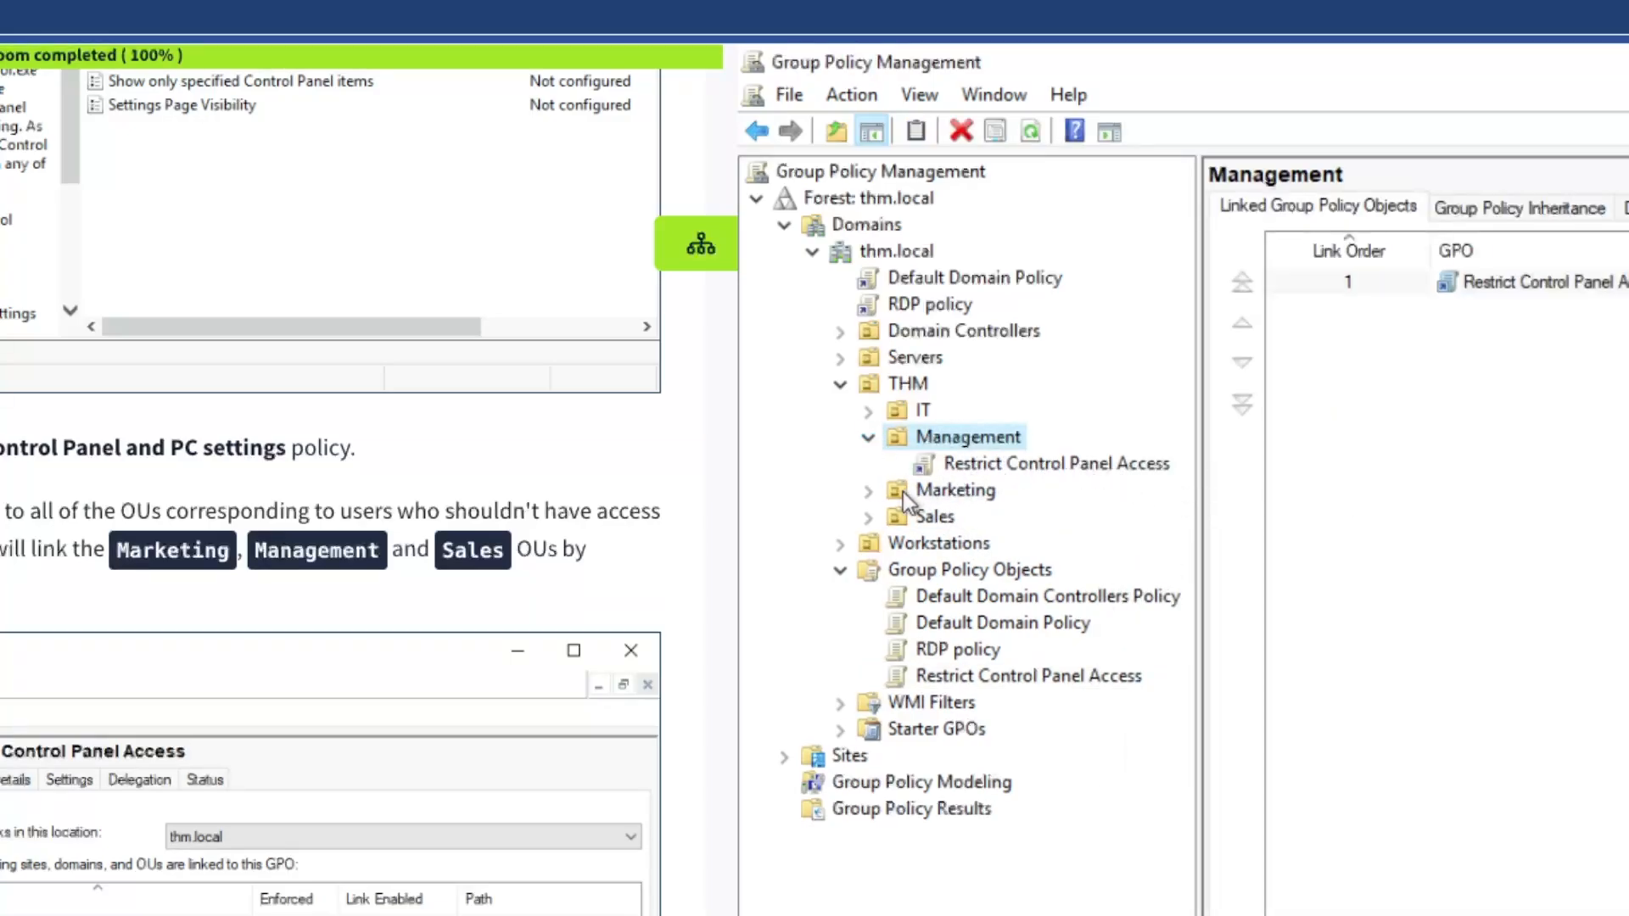
click(868, 491)
click(868, 543)
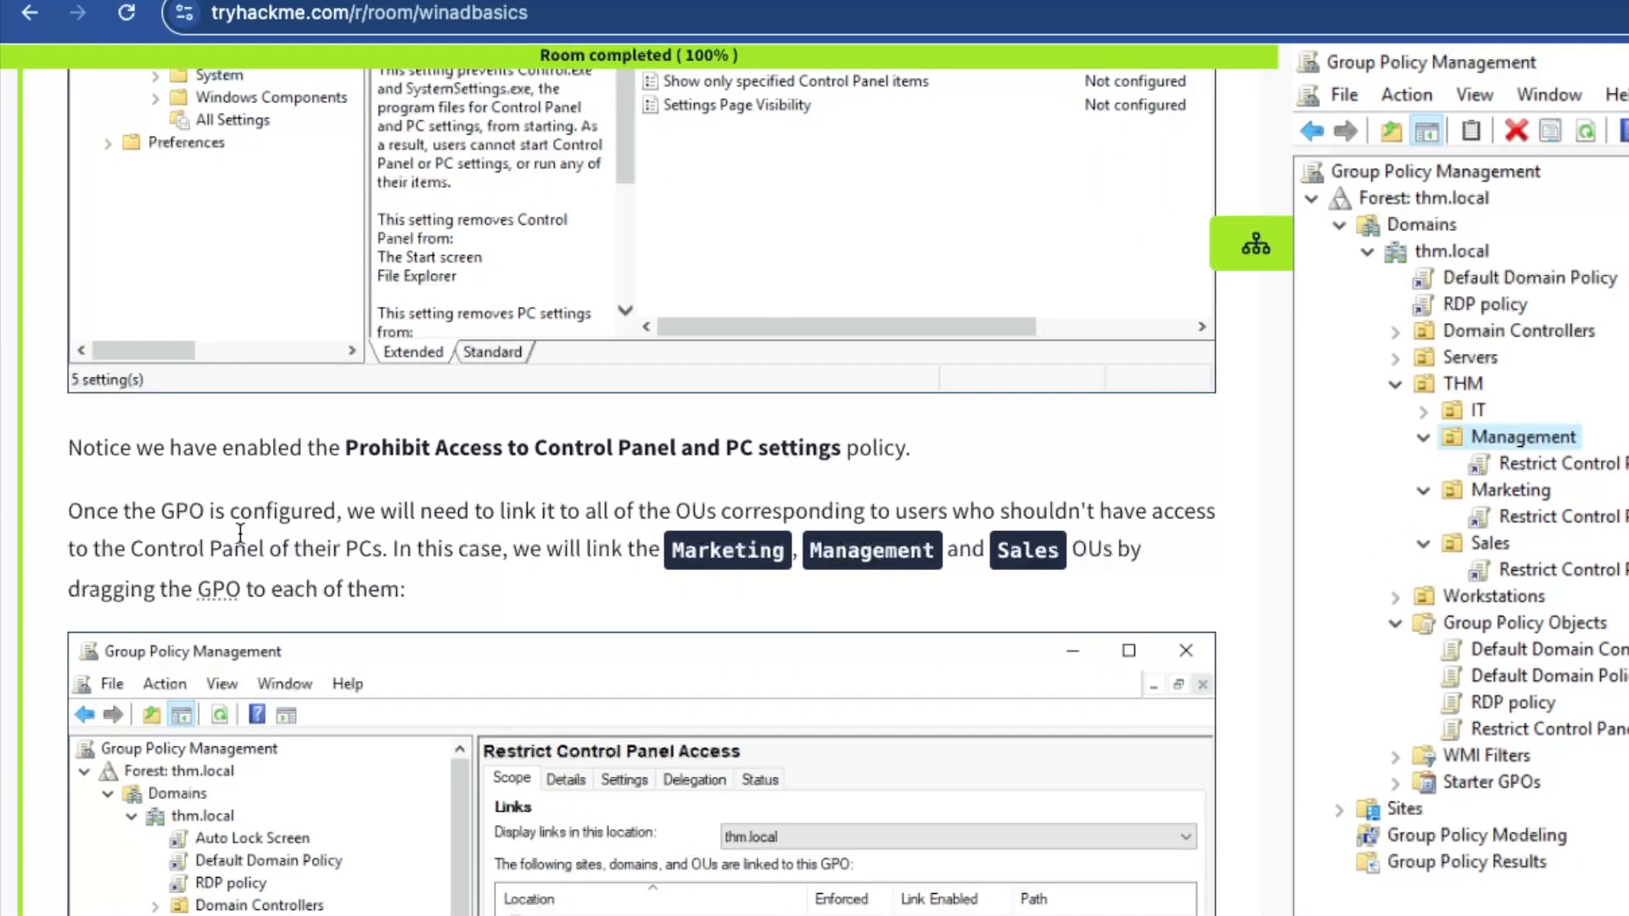
Scroll the lesson and view the OUs Restrict Control Panel Access is linked to
scroll(389, 517, down, 2)
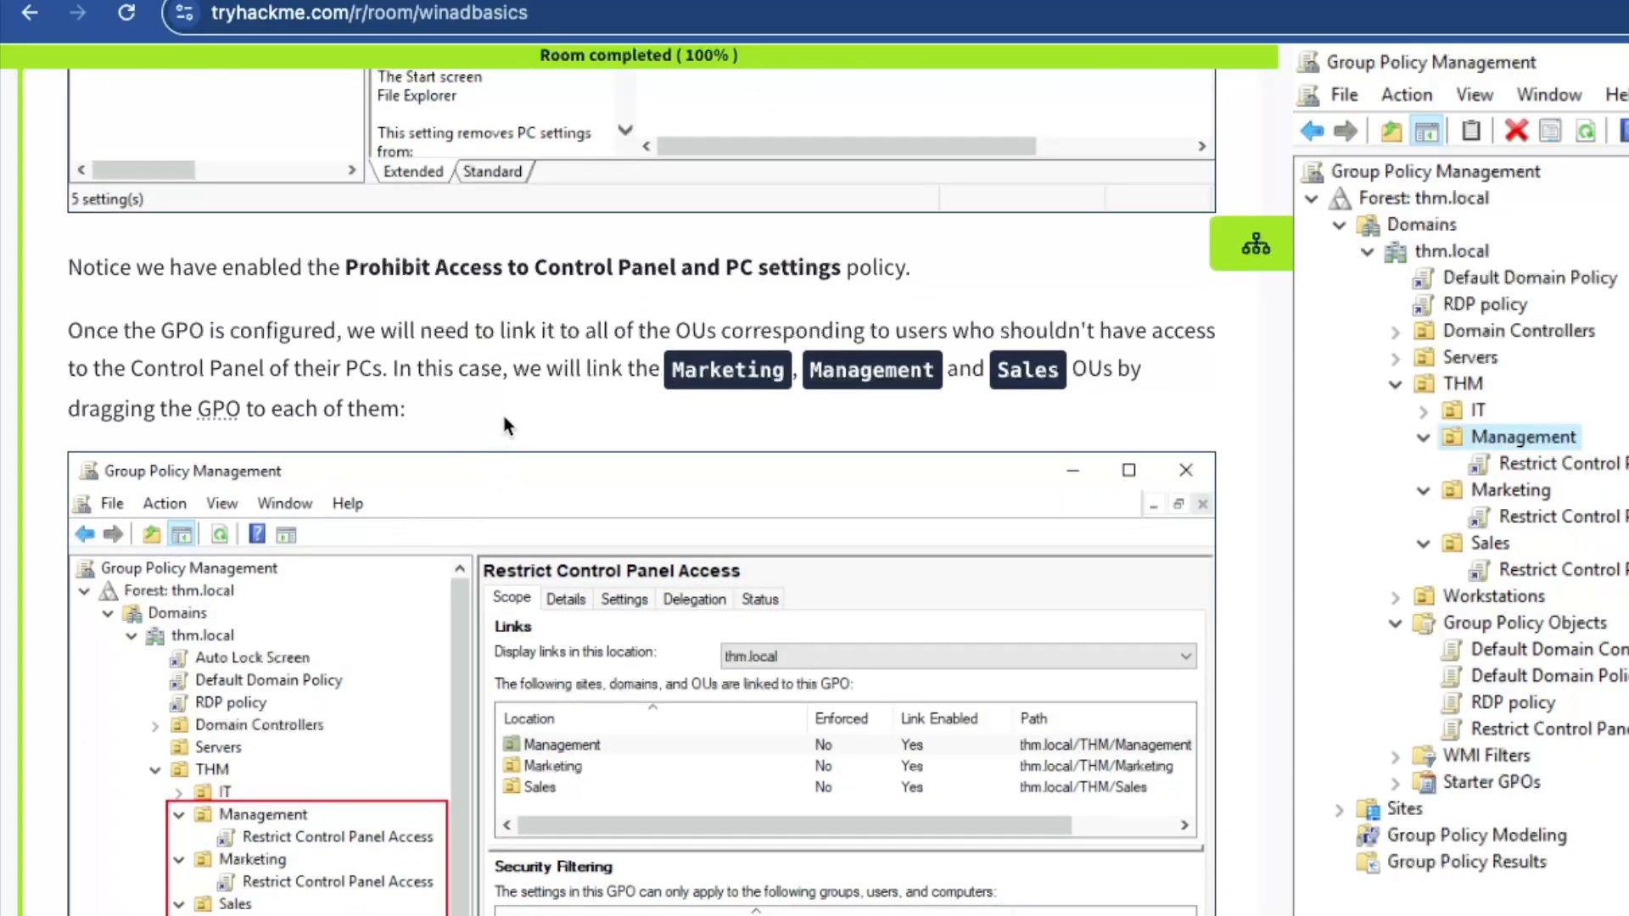
scroll(507, 416, down, 1)
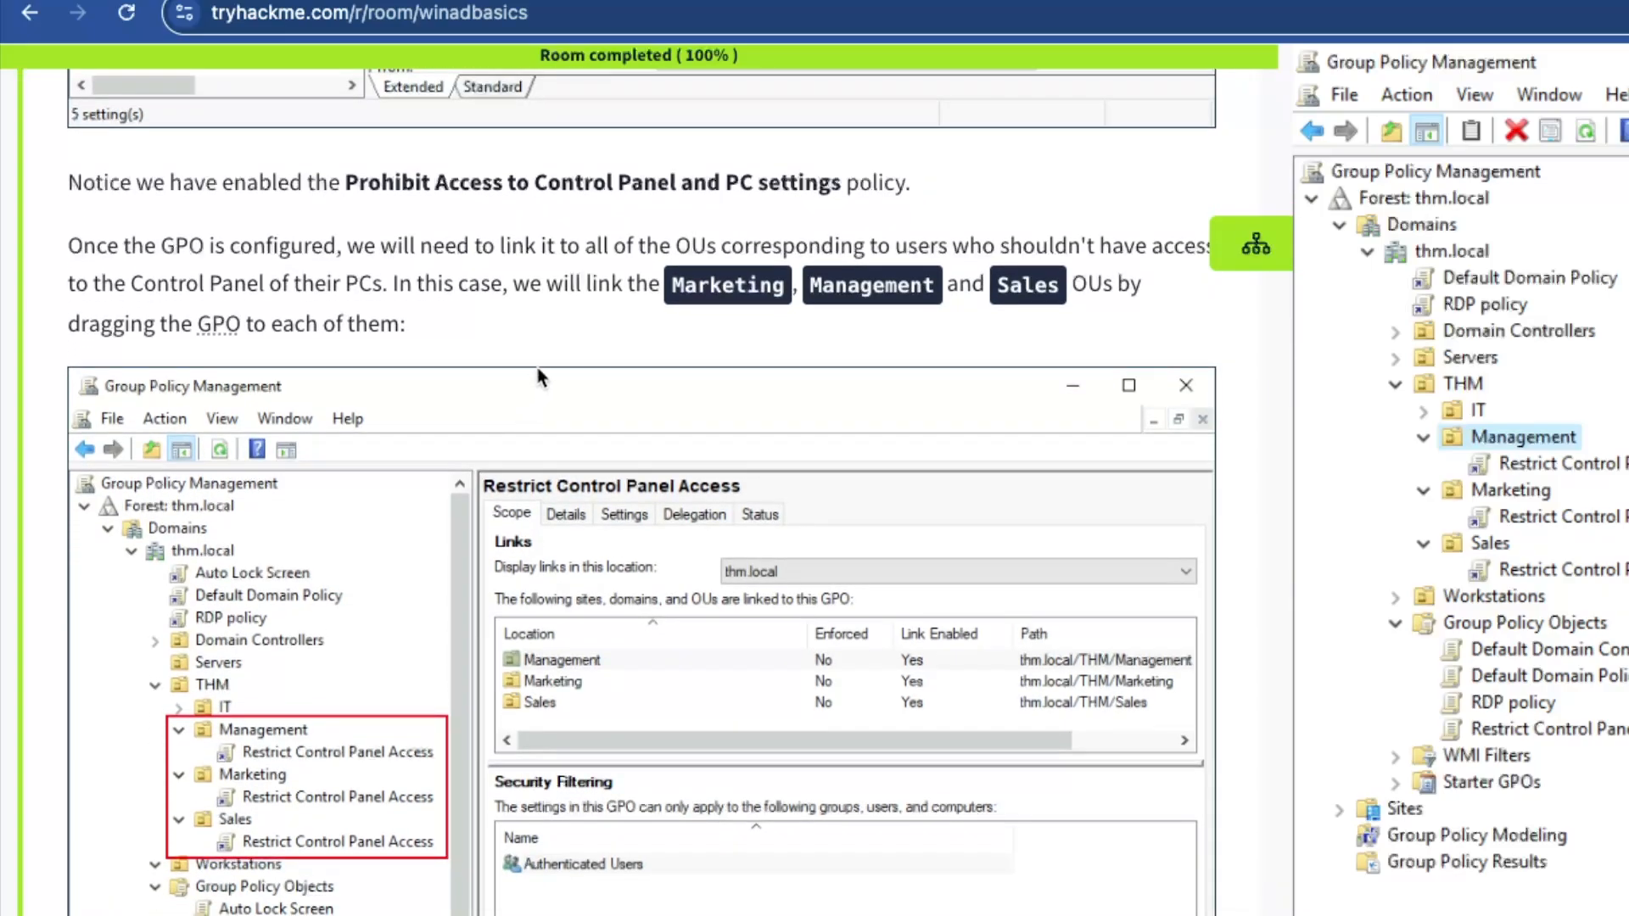
scroll(548, 361, down, 1)
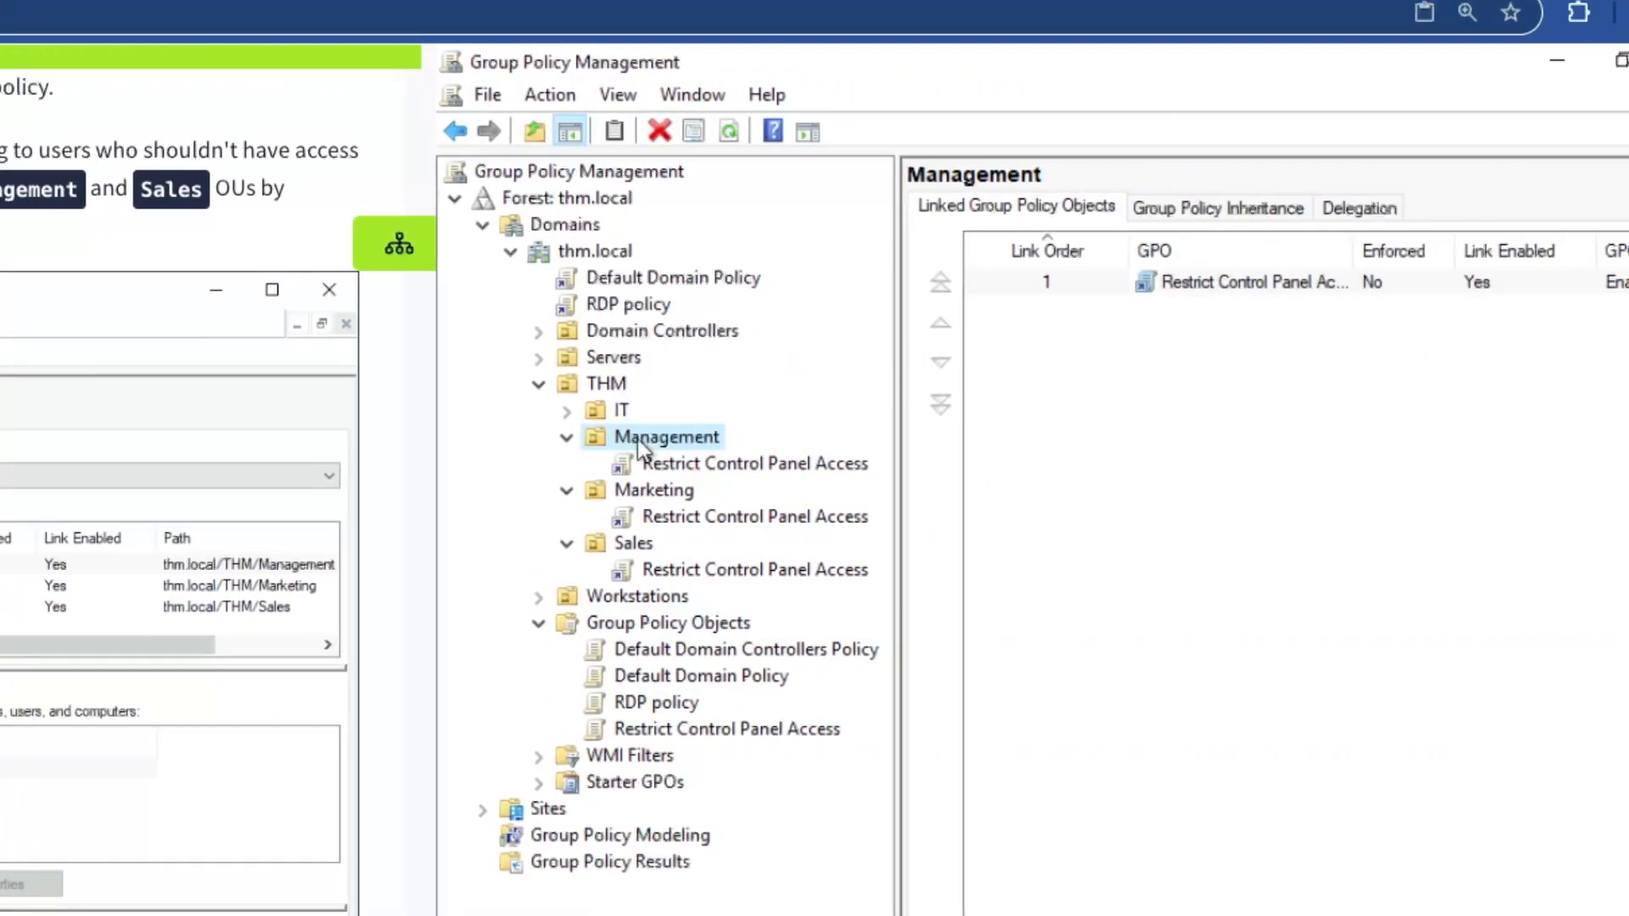
click(711, 732)
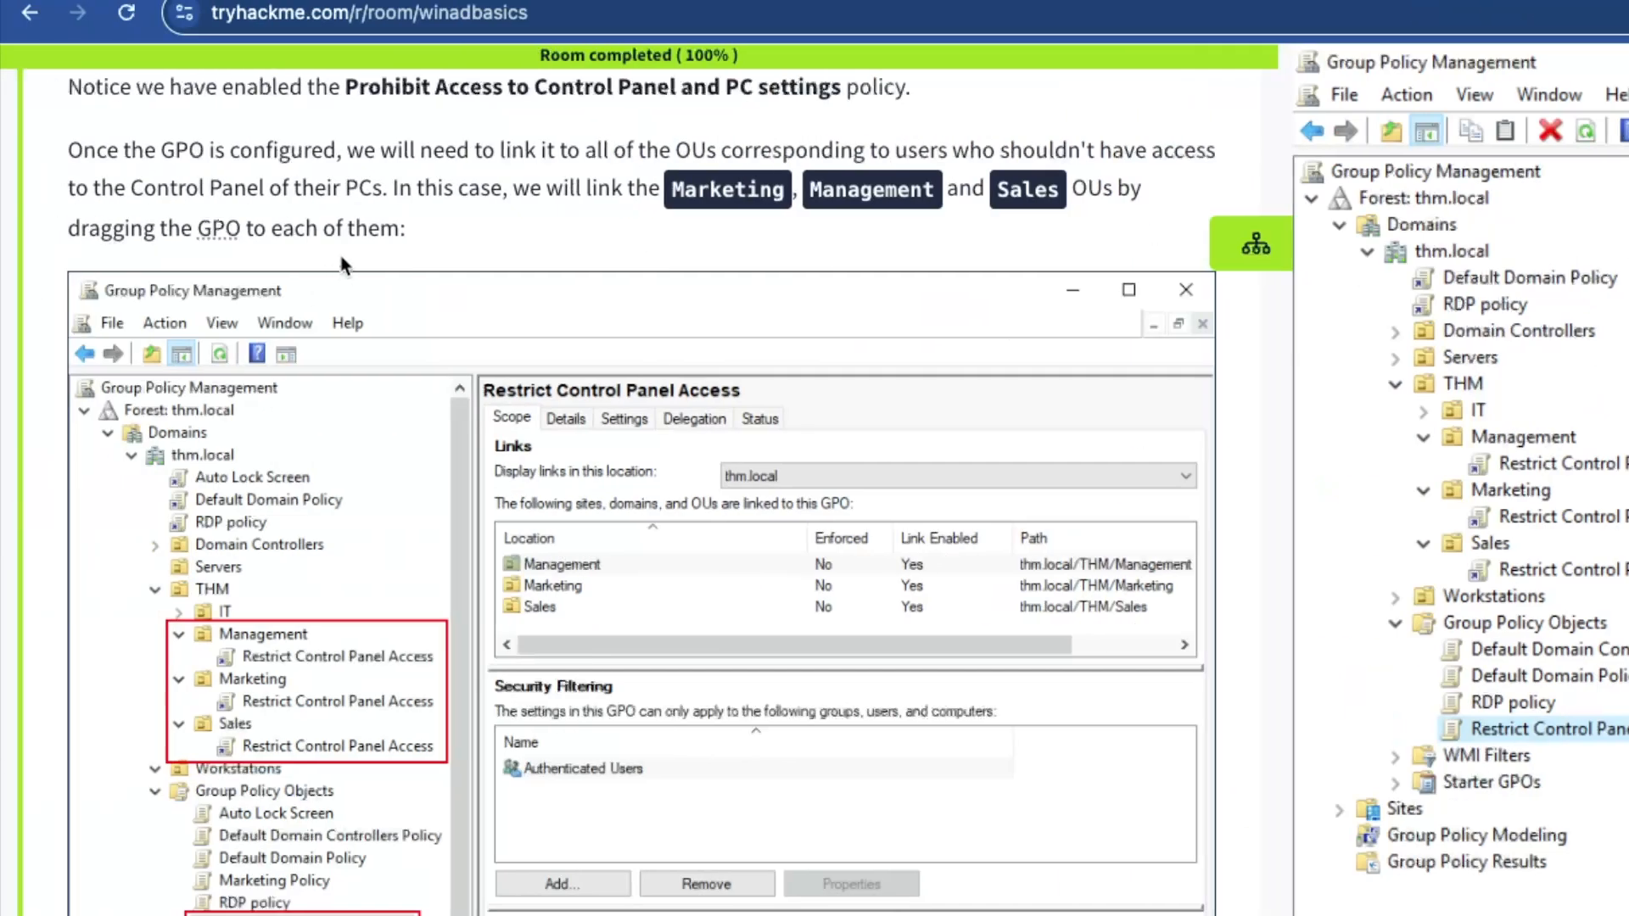
Read the Auto Lock Screen GPO section, including the Workstations/Servers OUs and child OU inheritance notes
scroll(342, 265, down, 10)
drag(96, 204, 283, 200)
click(436, 265)
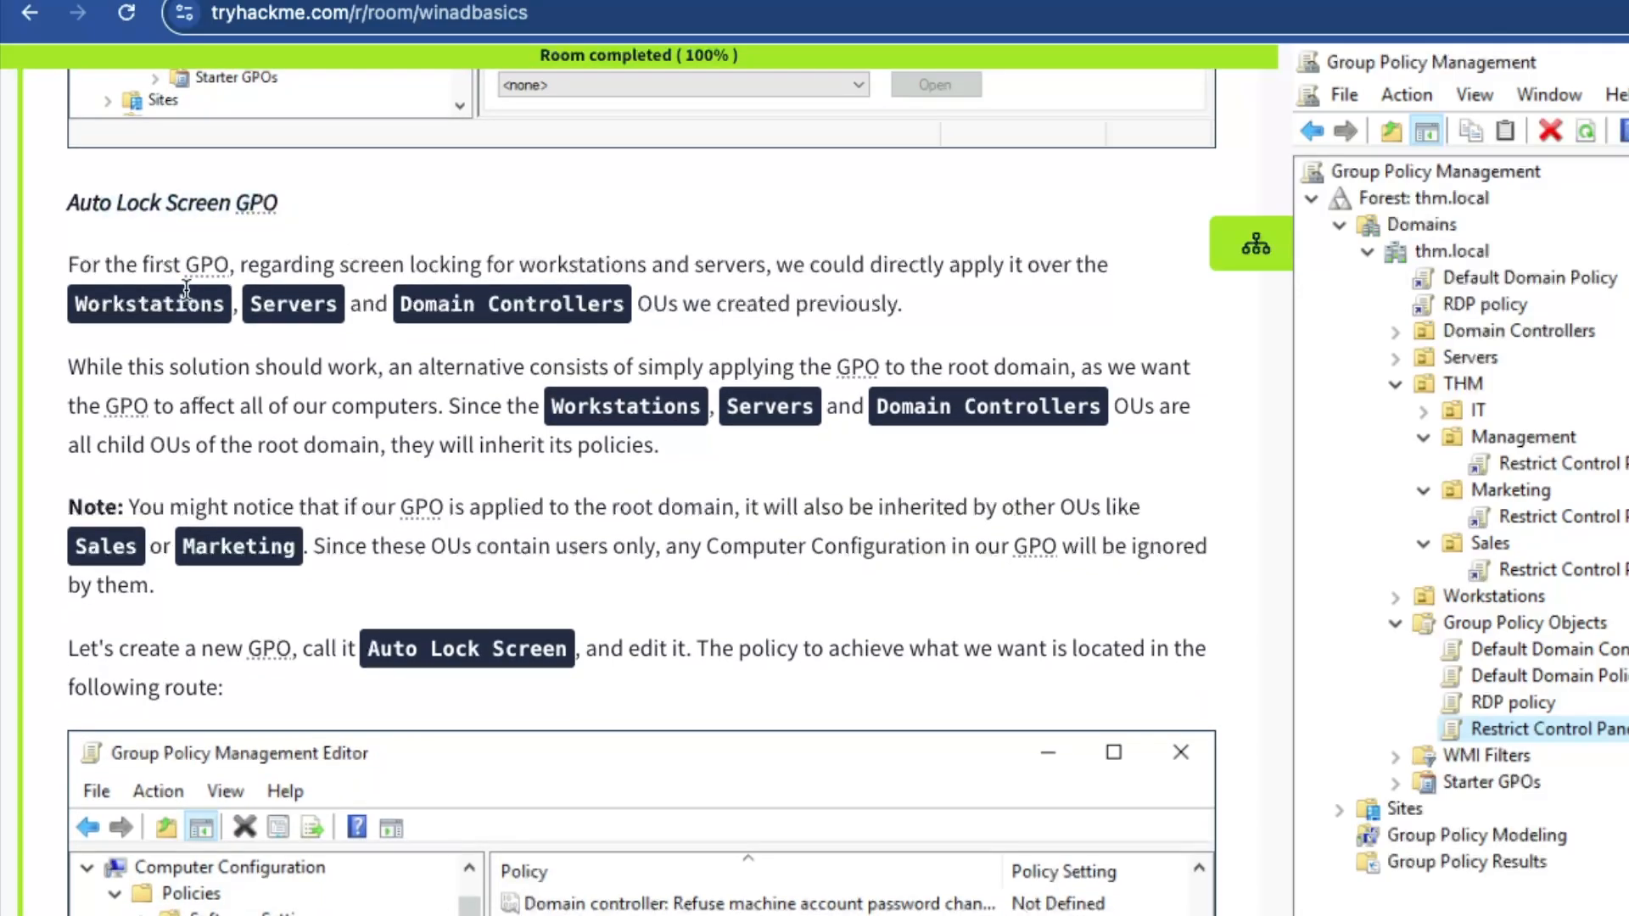
drag(124, 265, 392, 265)
click(393, 265)
drag(278, 405, 1104, 416)
drag(120, 445, 243, 414)
click(538, 448)
click(243, 416)
Continue reading about inheritance and the instruction to create the Auto Lock Screen GPO
scroll(290, 430, down, 3)
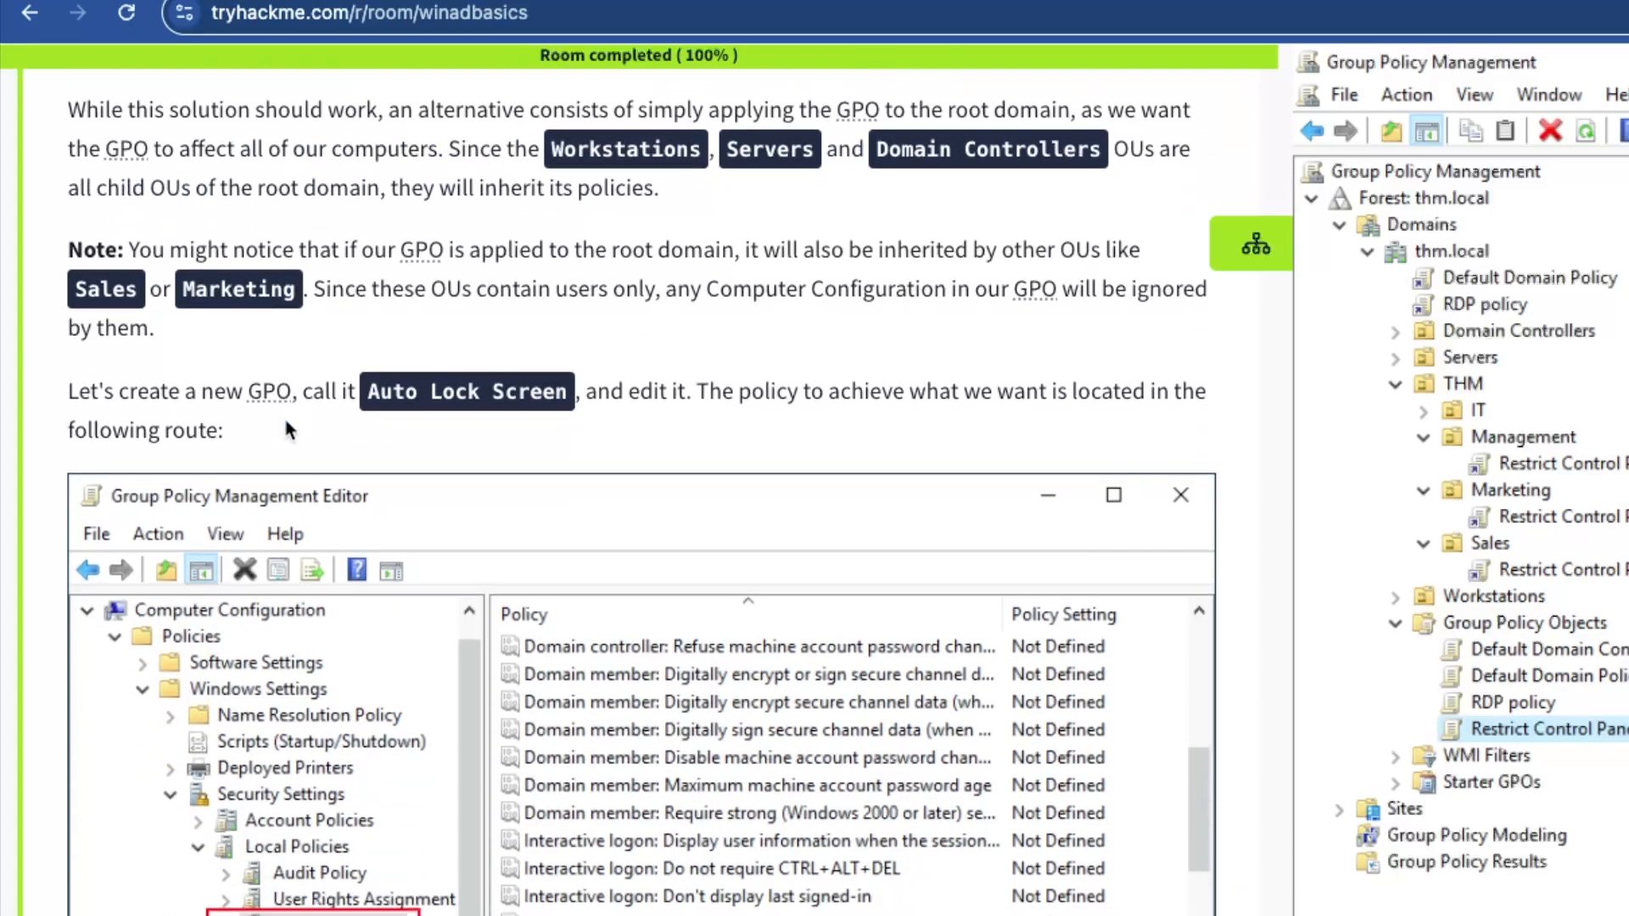
scroll(350, 439, down, 1)
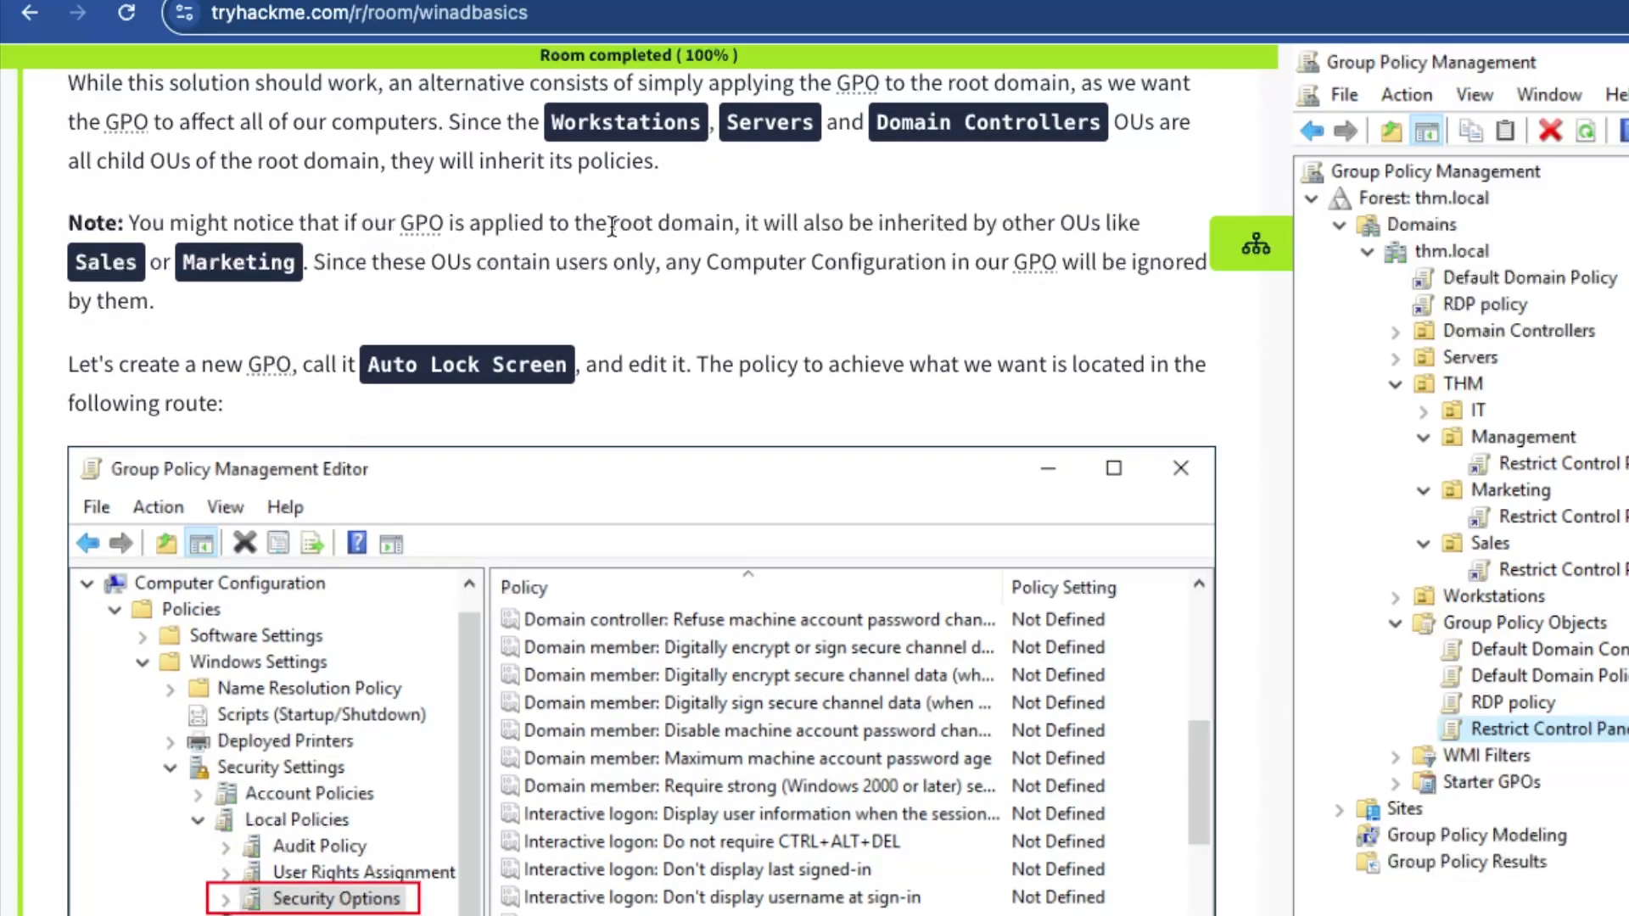
drag(840, 222, 1095, 263)
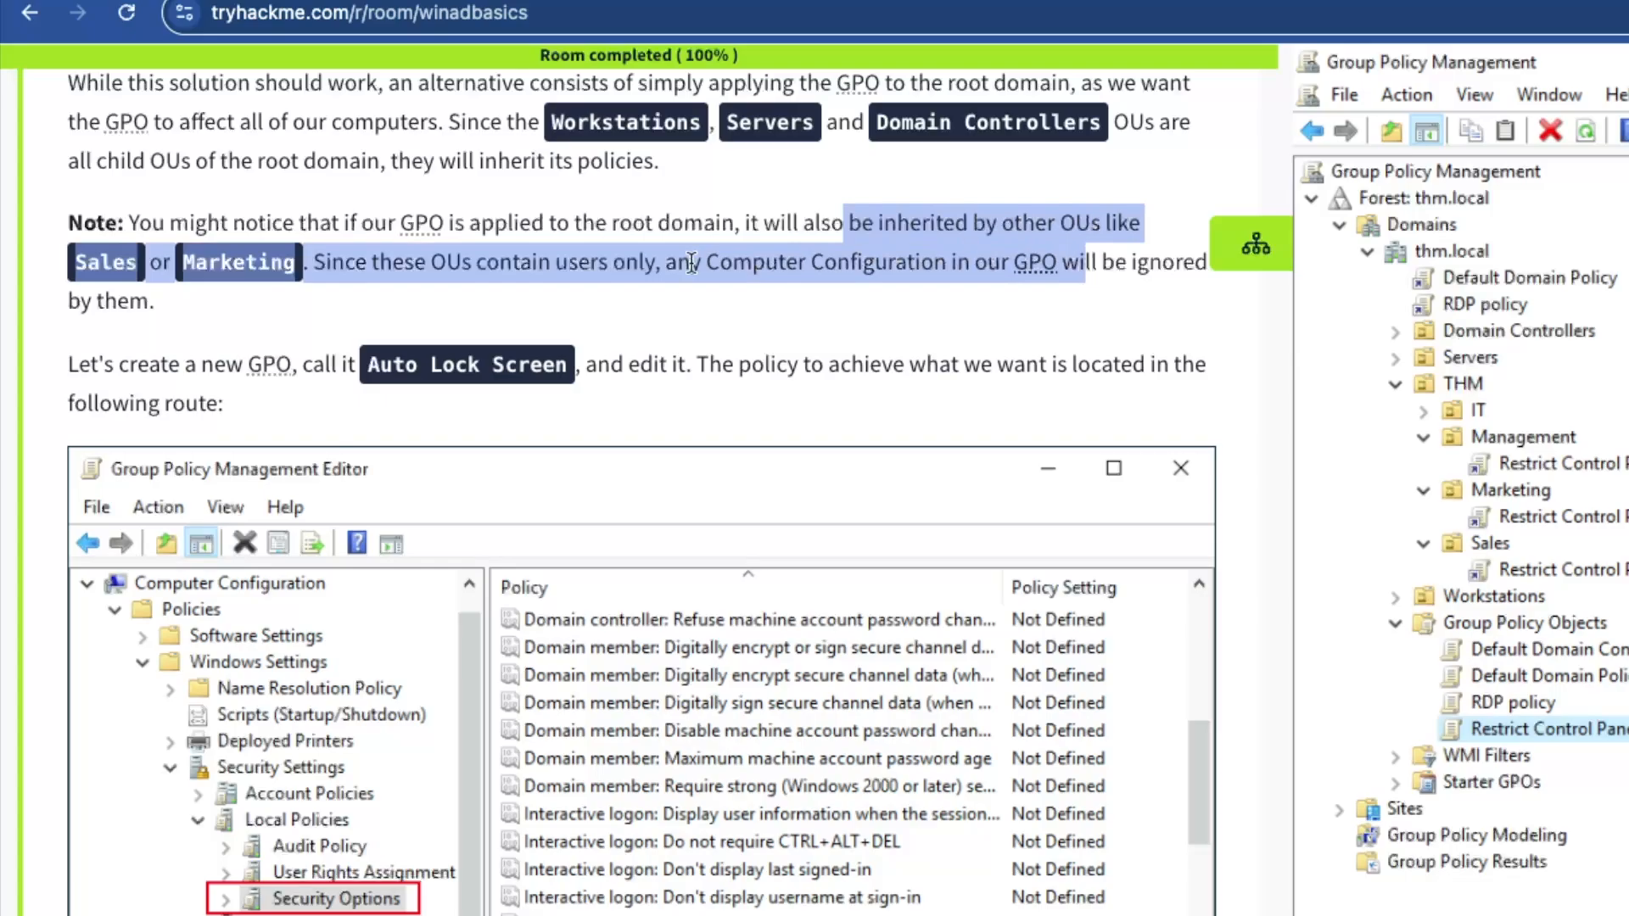
click(554, 262)
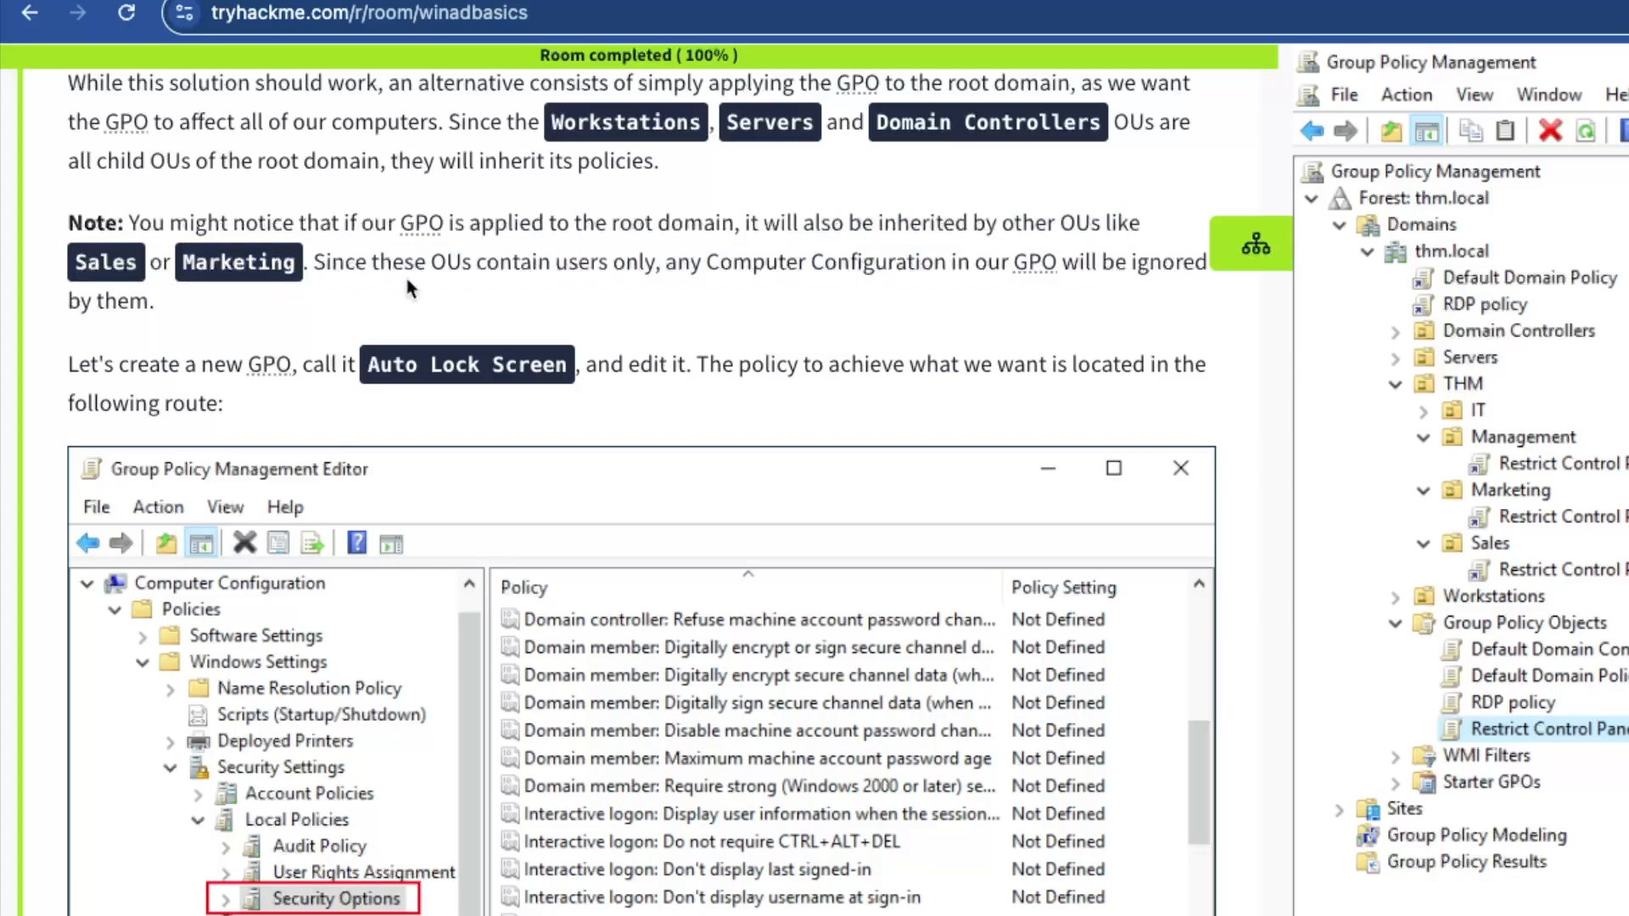
drag(389, 265, 515, 269)
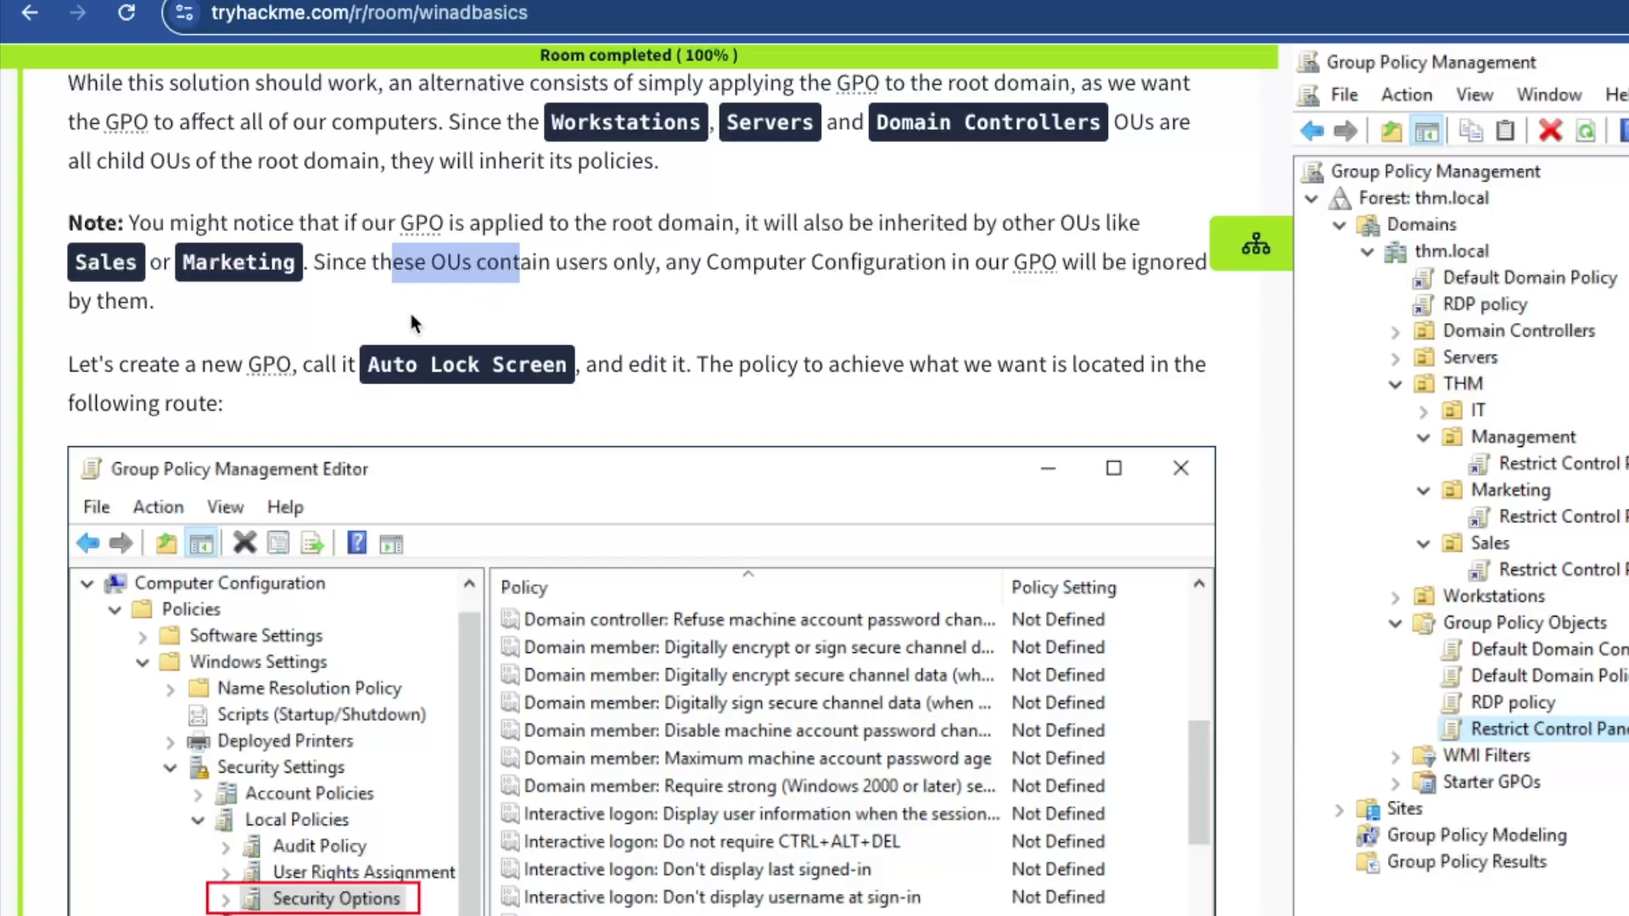
scroll(410, 315, down, 2)
drag(178, 230, 519, 257)
click(521, 258)
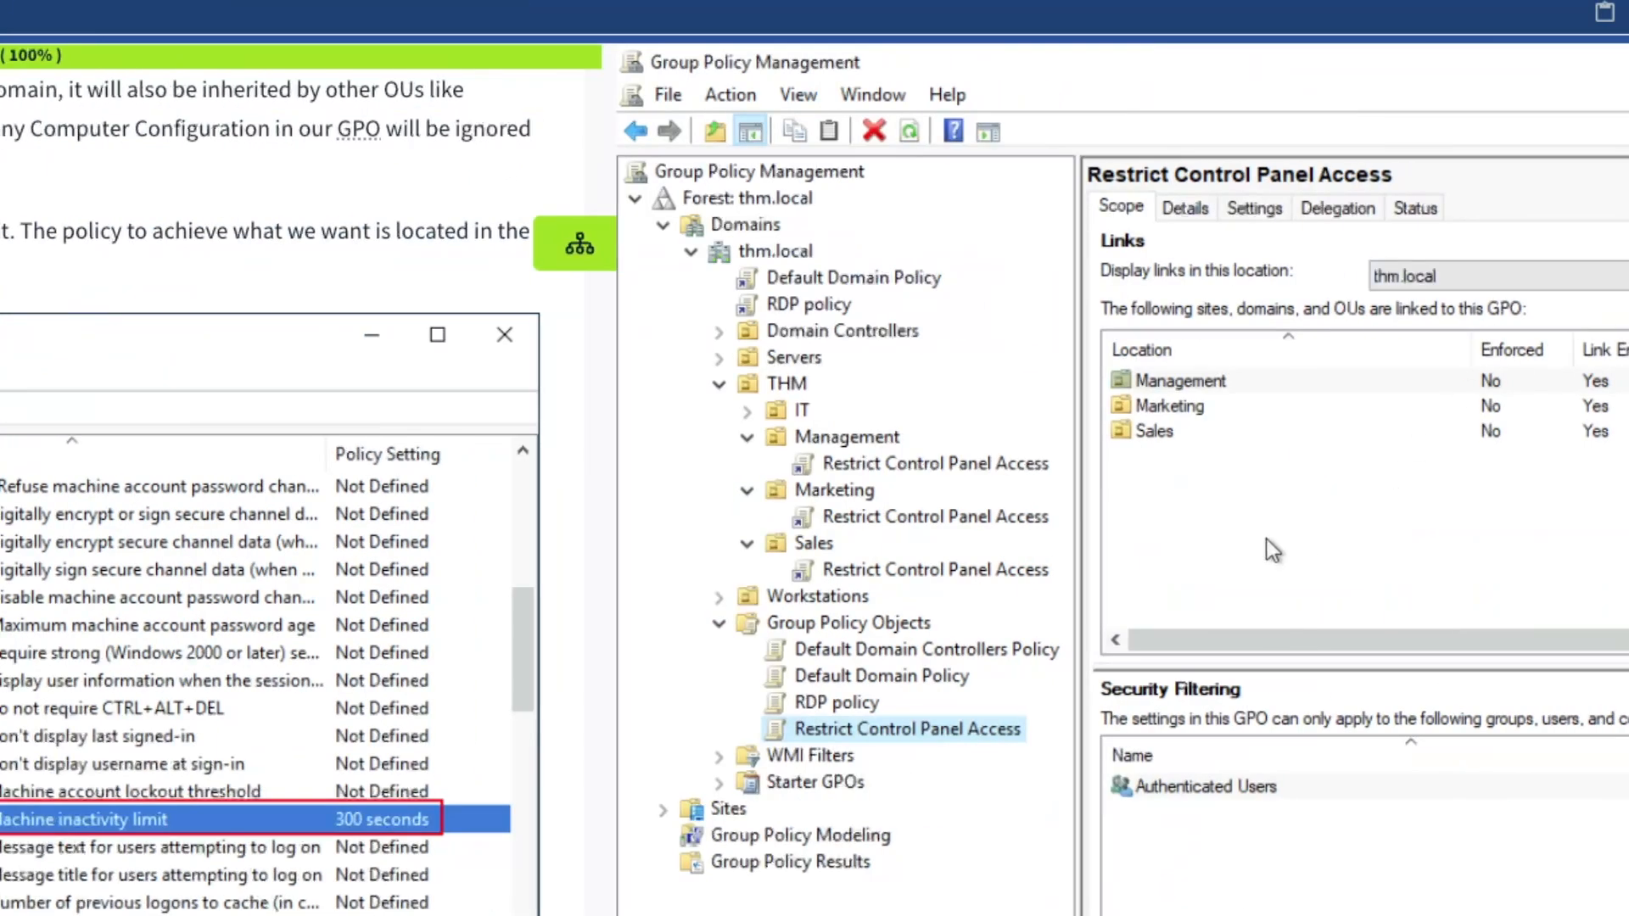
Create a GPO named 'Auto Lock Screen' under Group Policy Objects and open it for editing
right_click(845, 626)
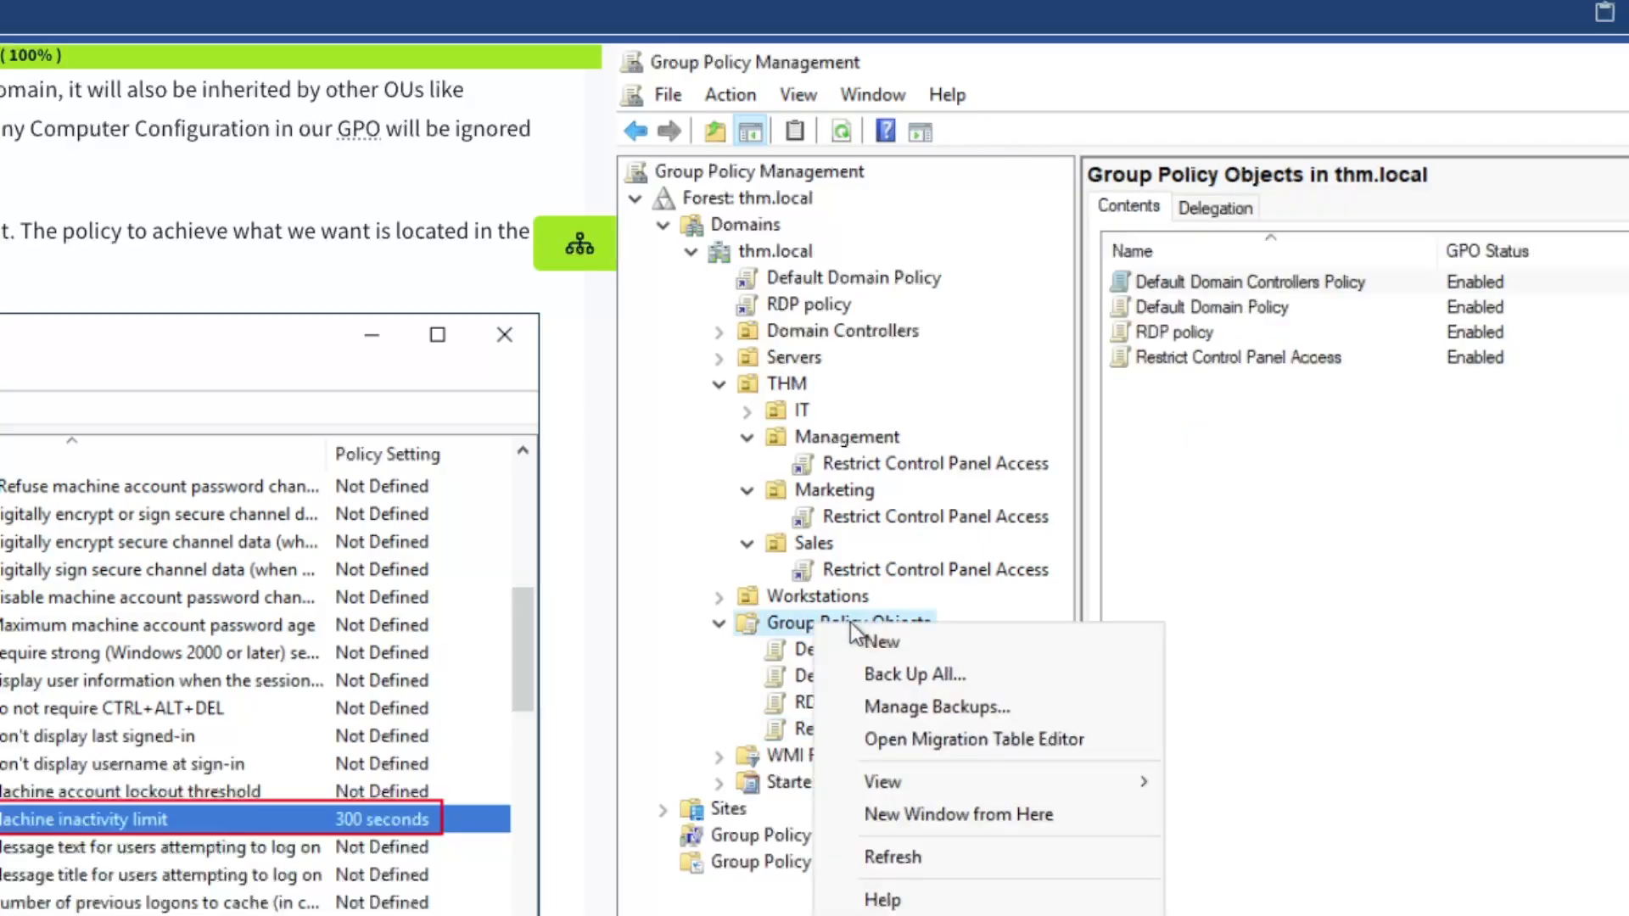
click(906, 643)
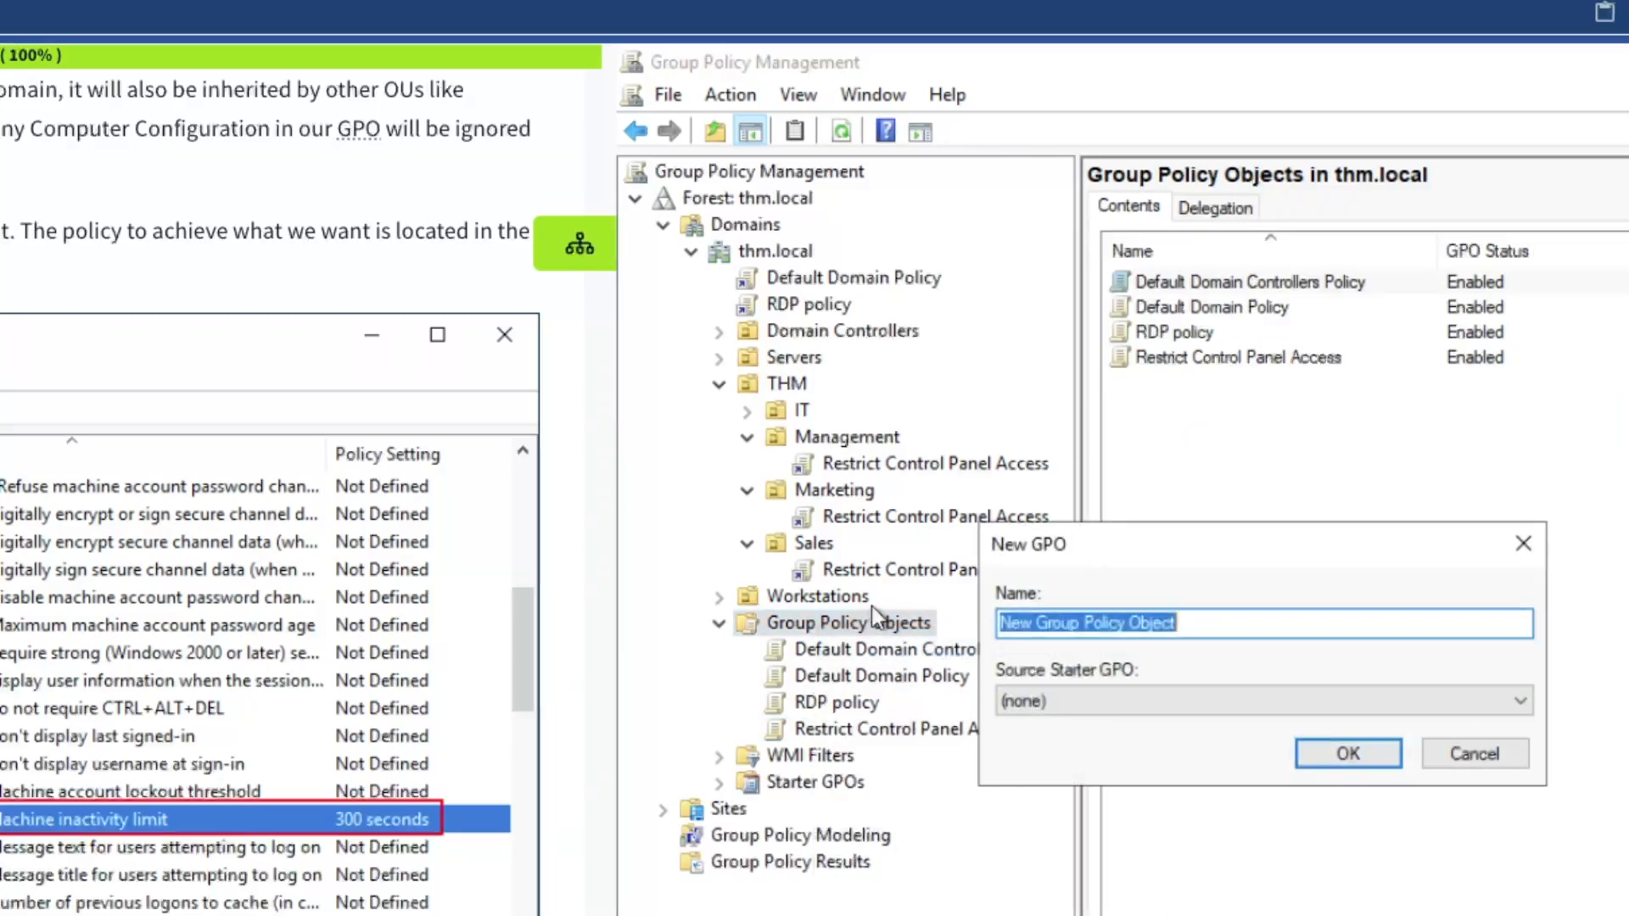
text(Auto Lock Screen)
key(Return)
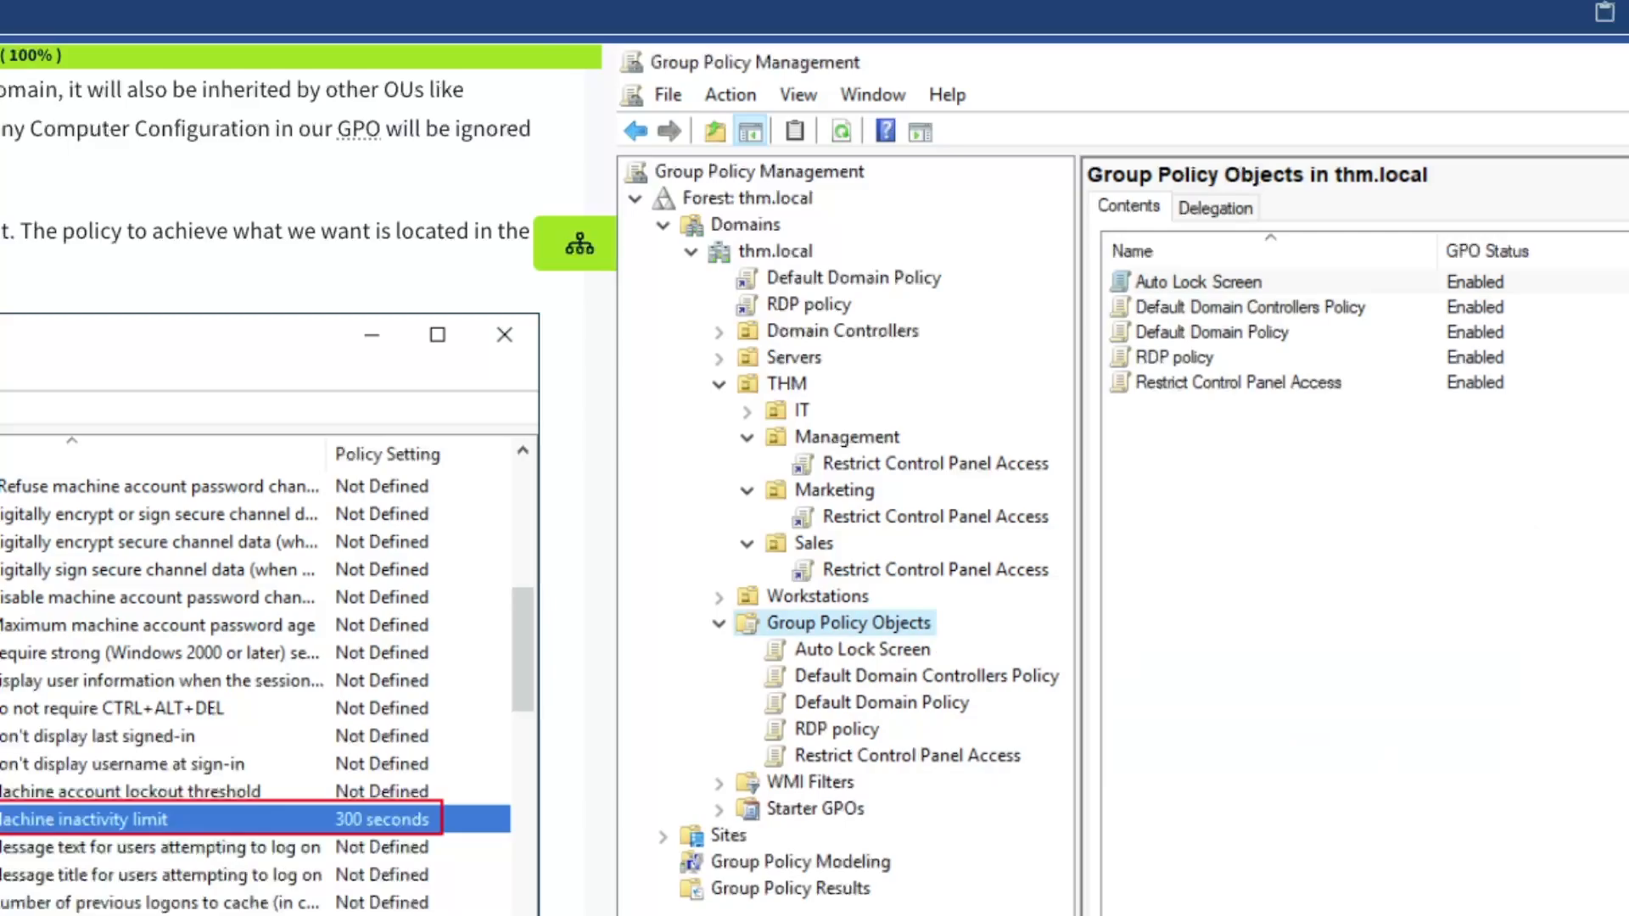
click(893, 649)
right_click(879, 647)
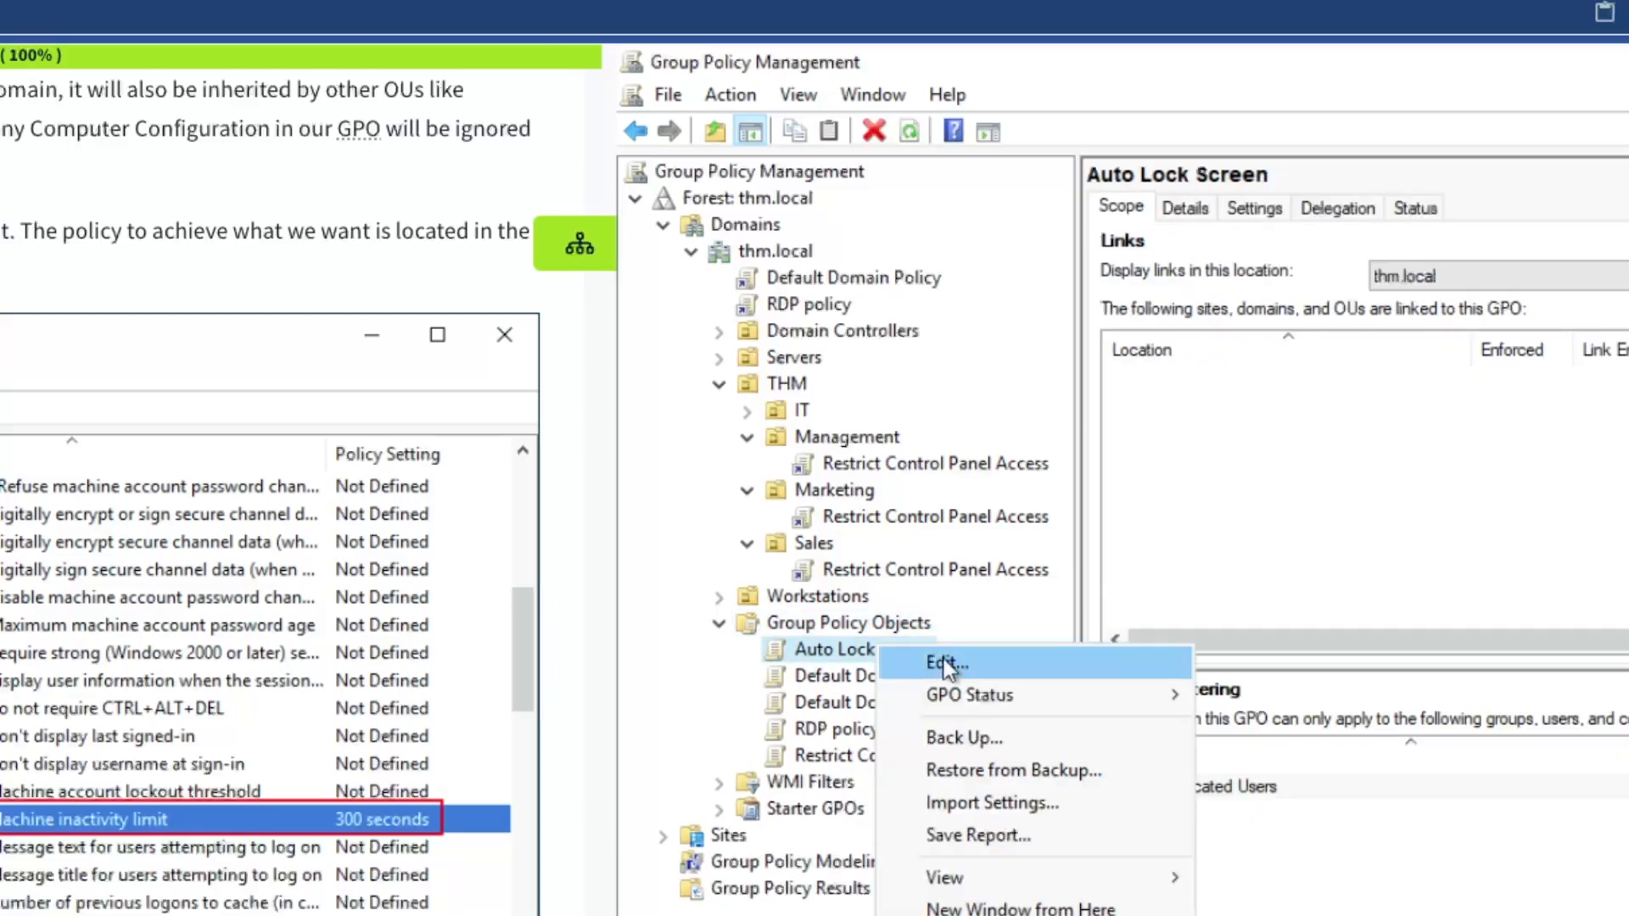
click(947, 663)
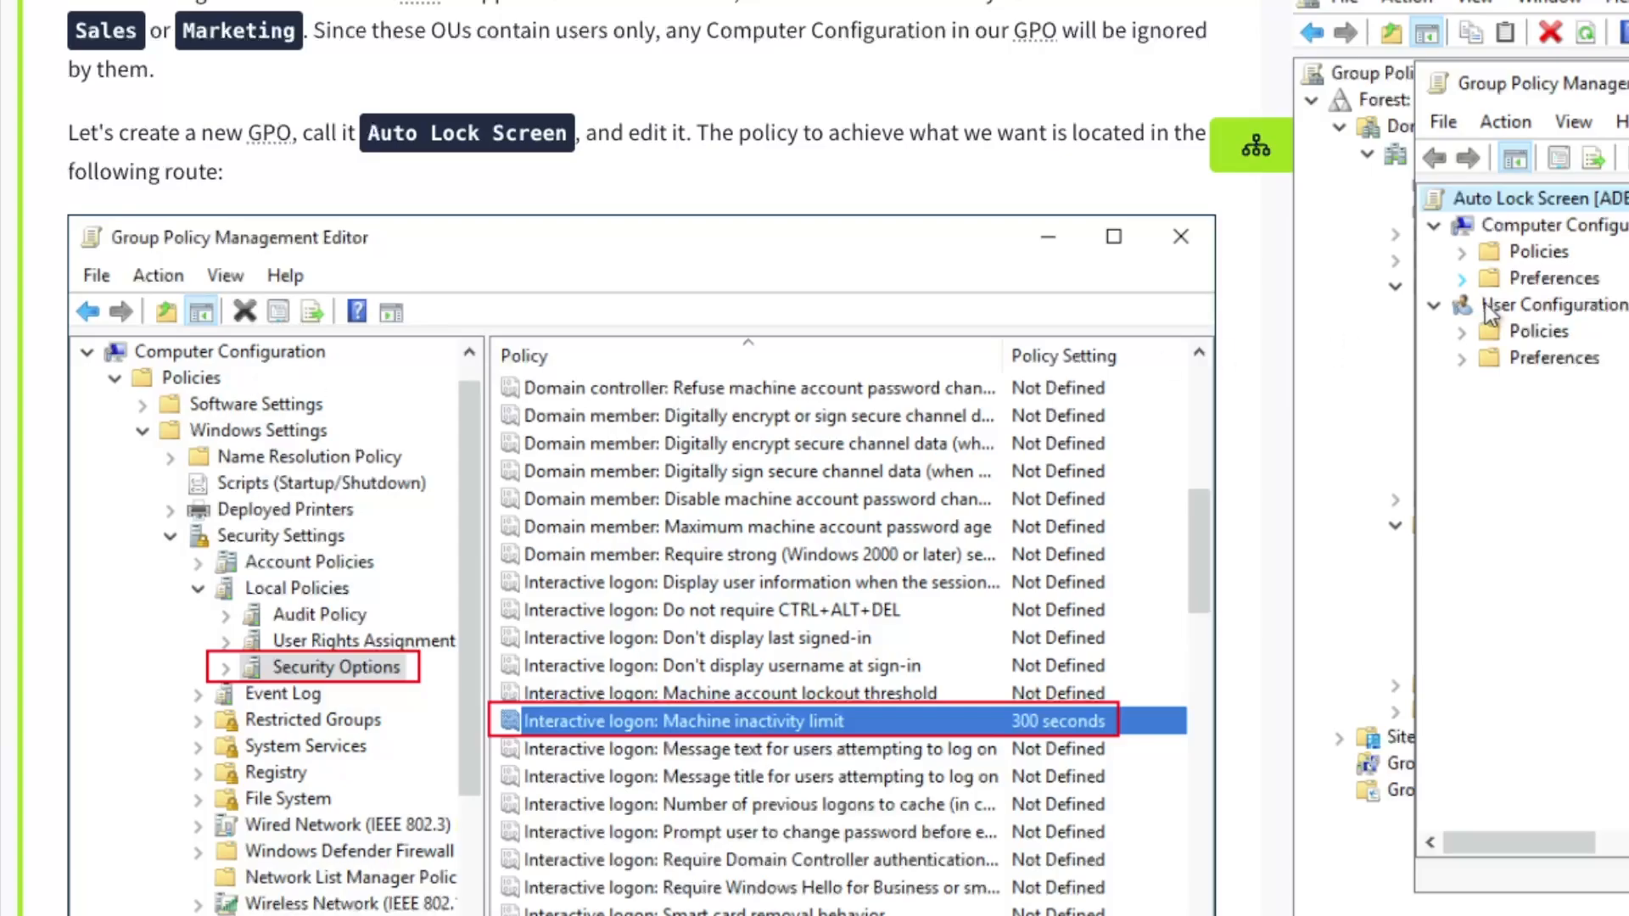
Expand Computer Configuration > Policies > Windows Settings > Security Settings > Local Policies > Security Options
click(1461, 252)
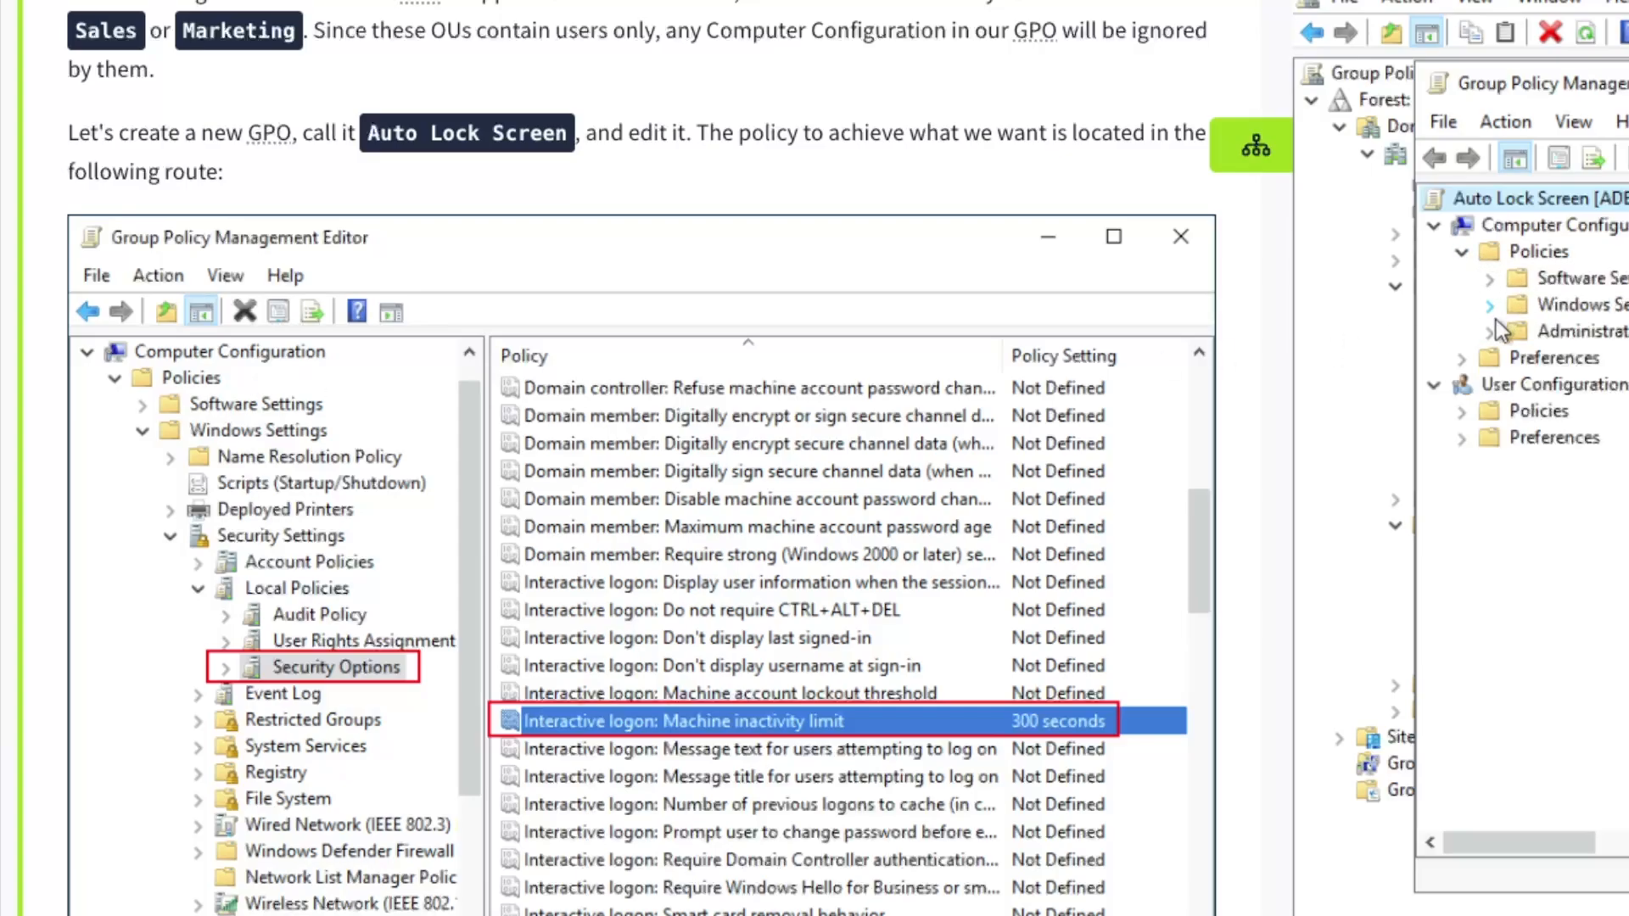
click(1491, 308)
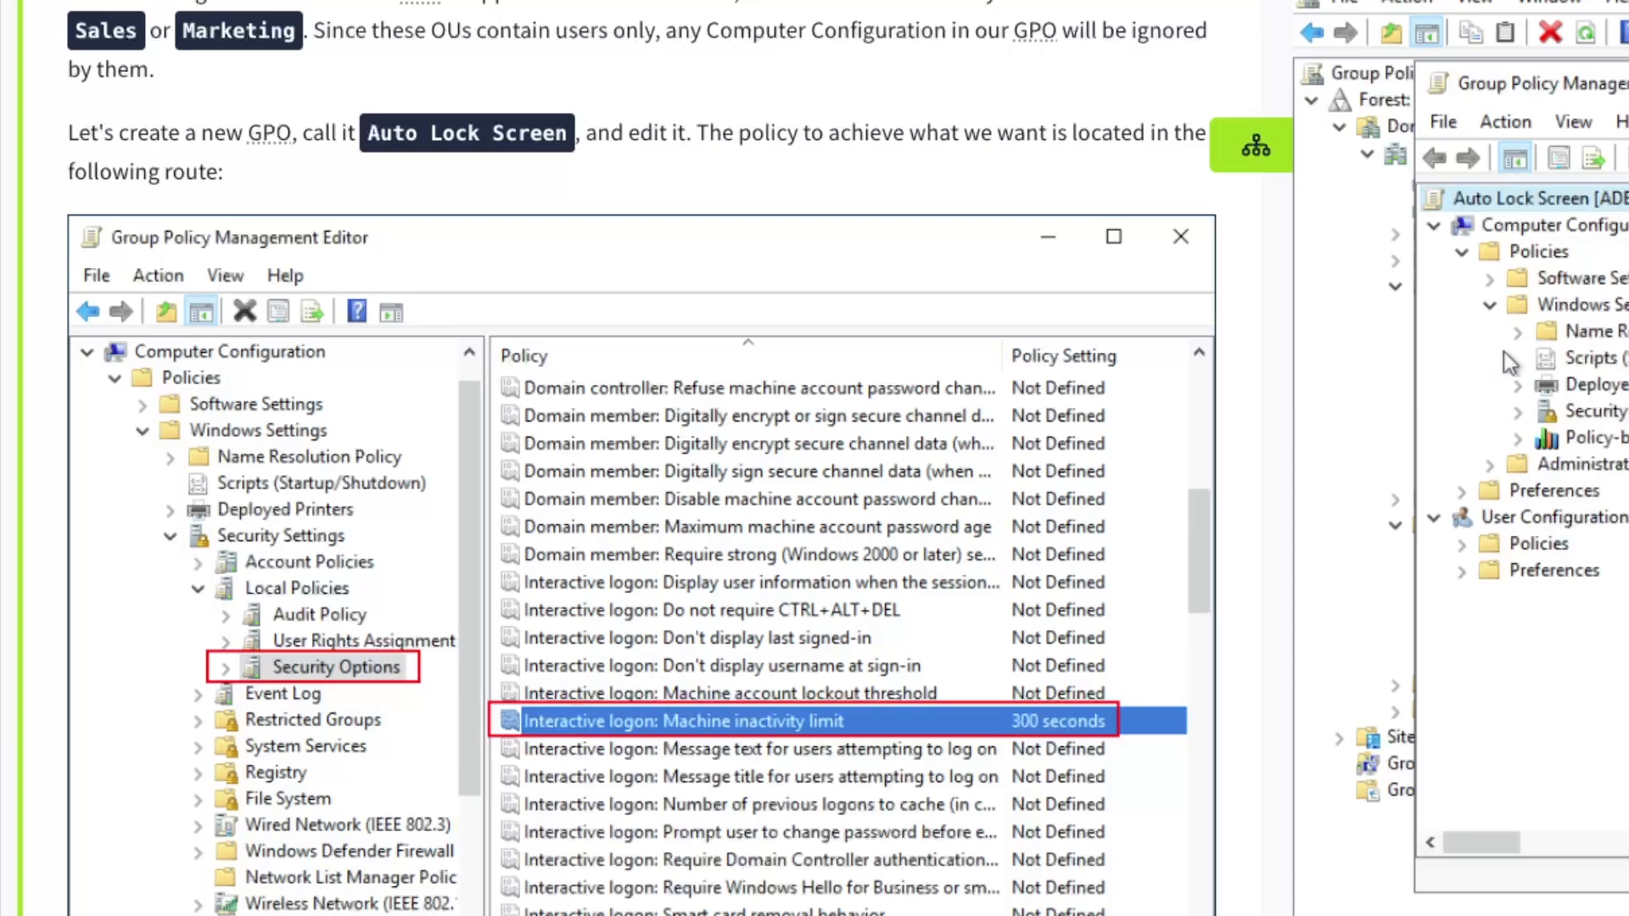
click(1519, 409)
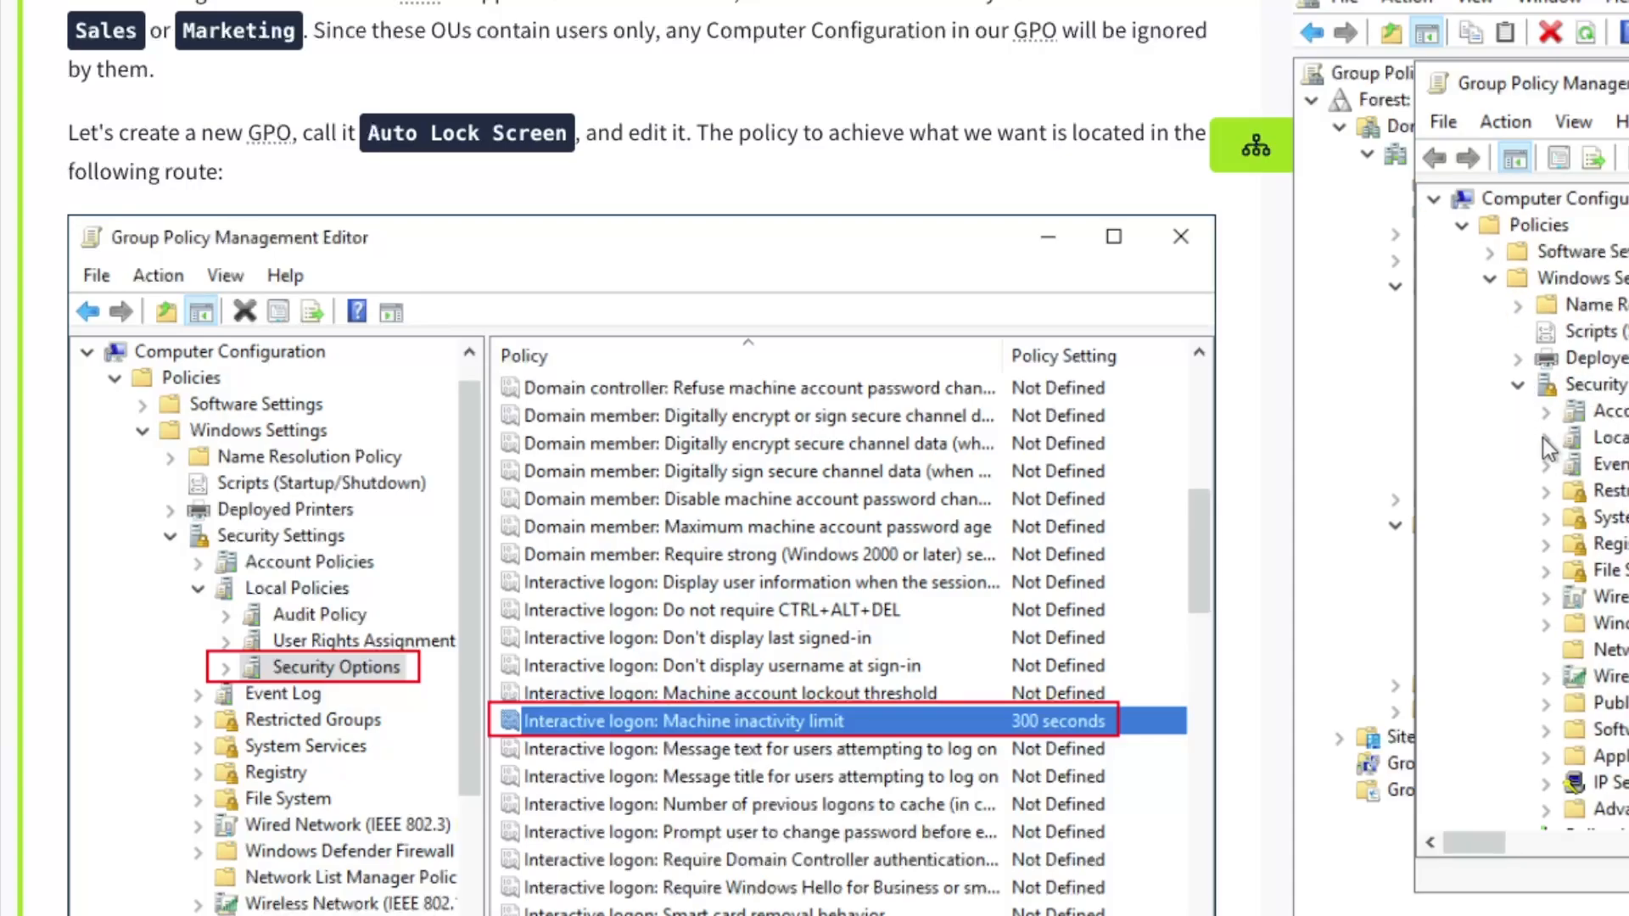
click(1546, 438)
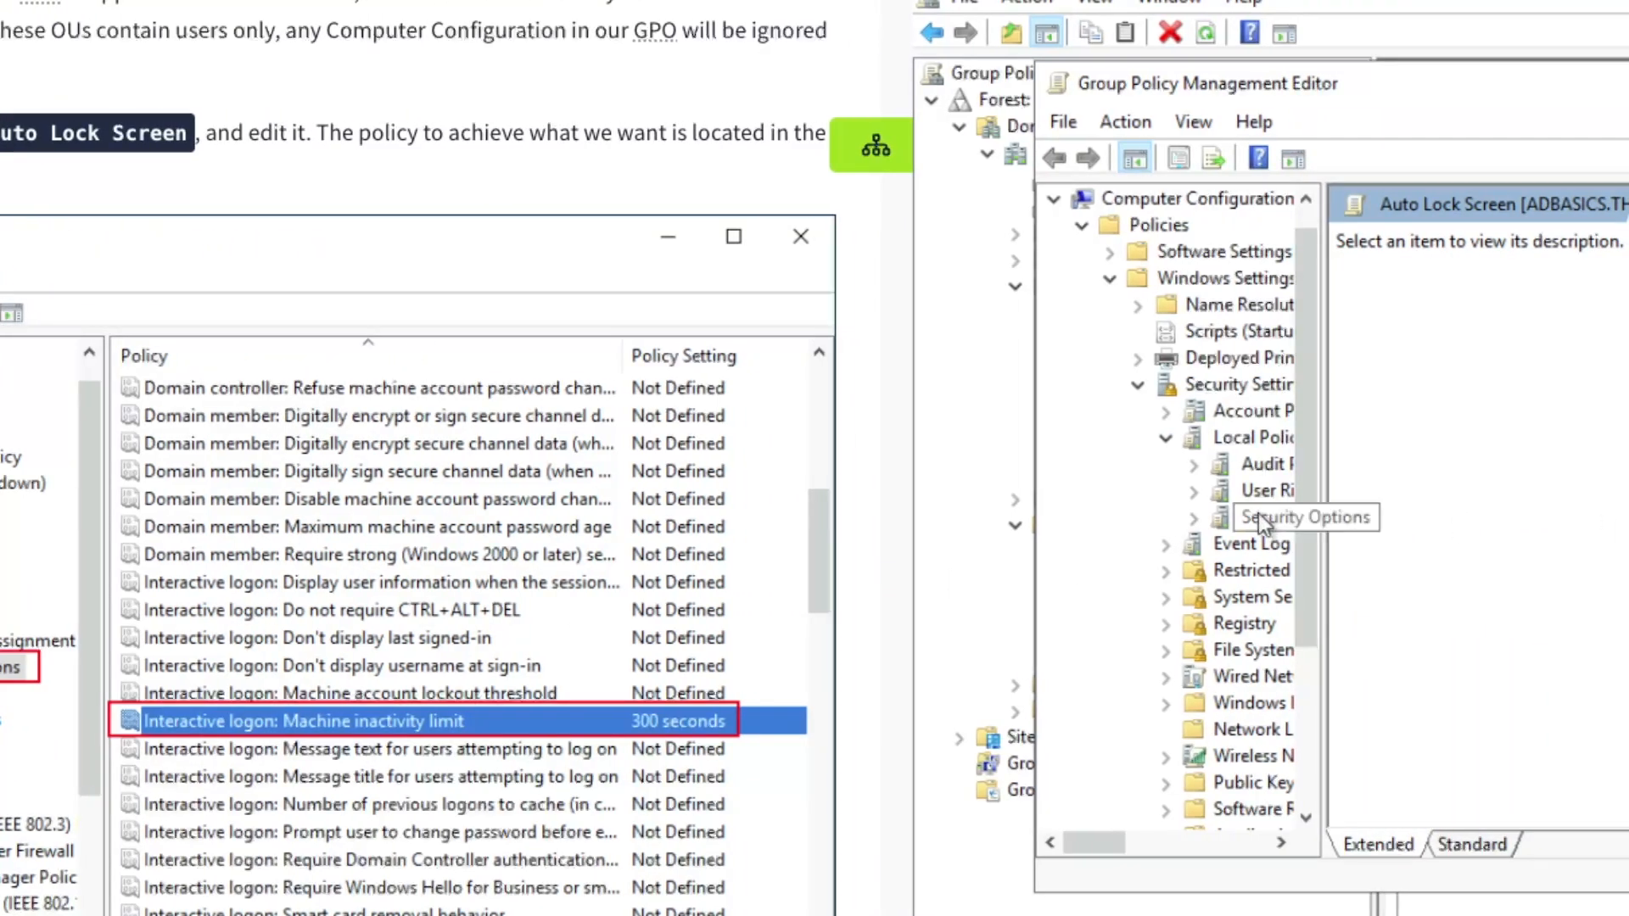
click(1617, 518)
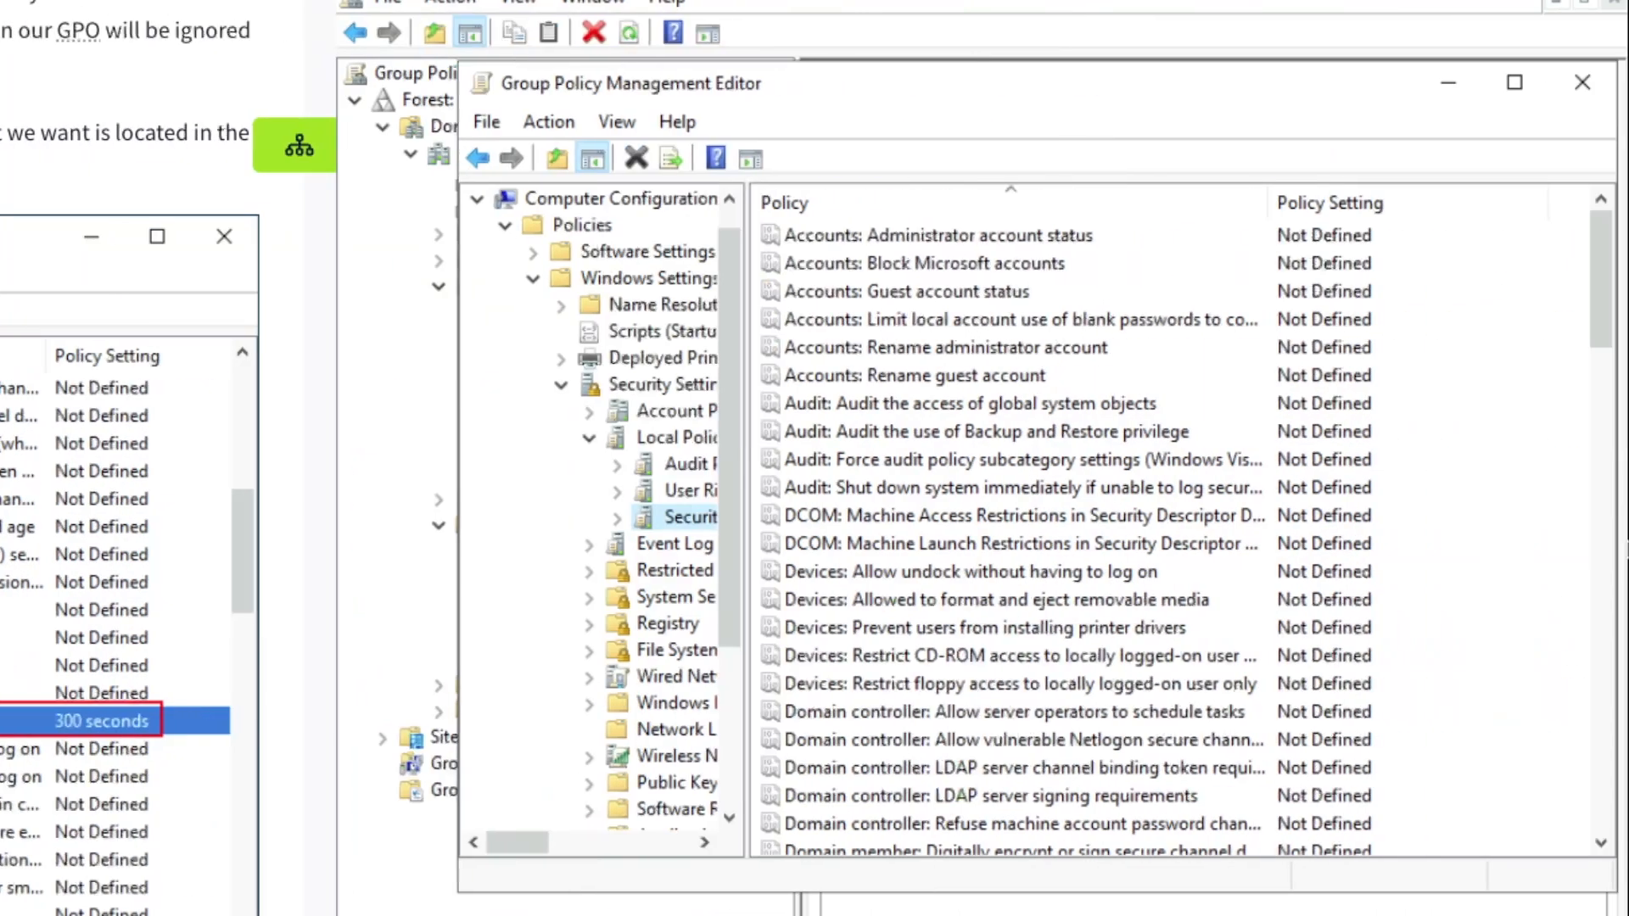
Open 'Accounts: Administrator account status' and view its Explain tab
scroll(869, 589, down, 7)
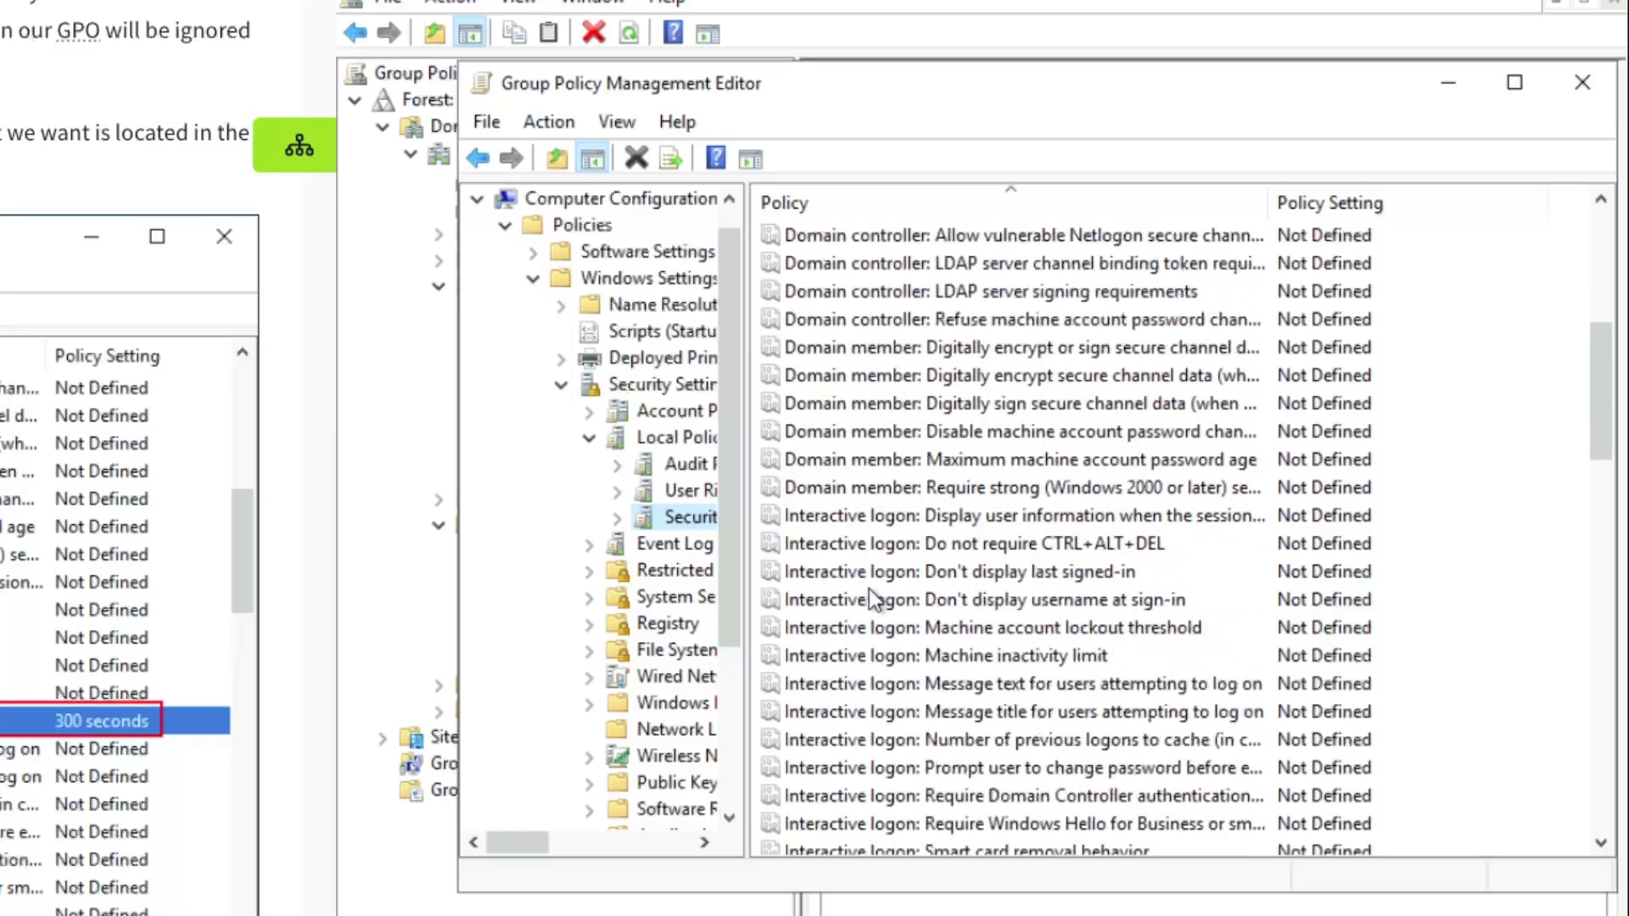
click(967, 522)
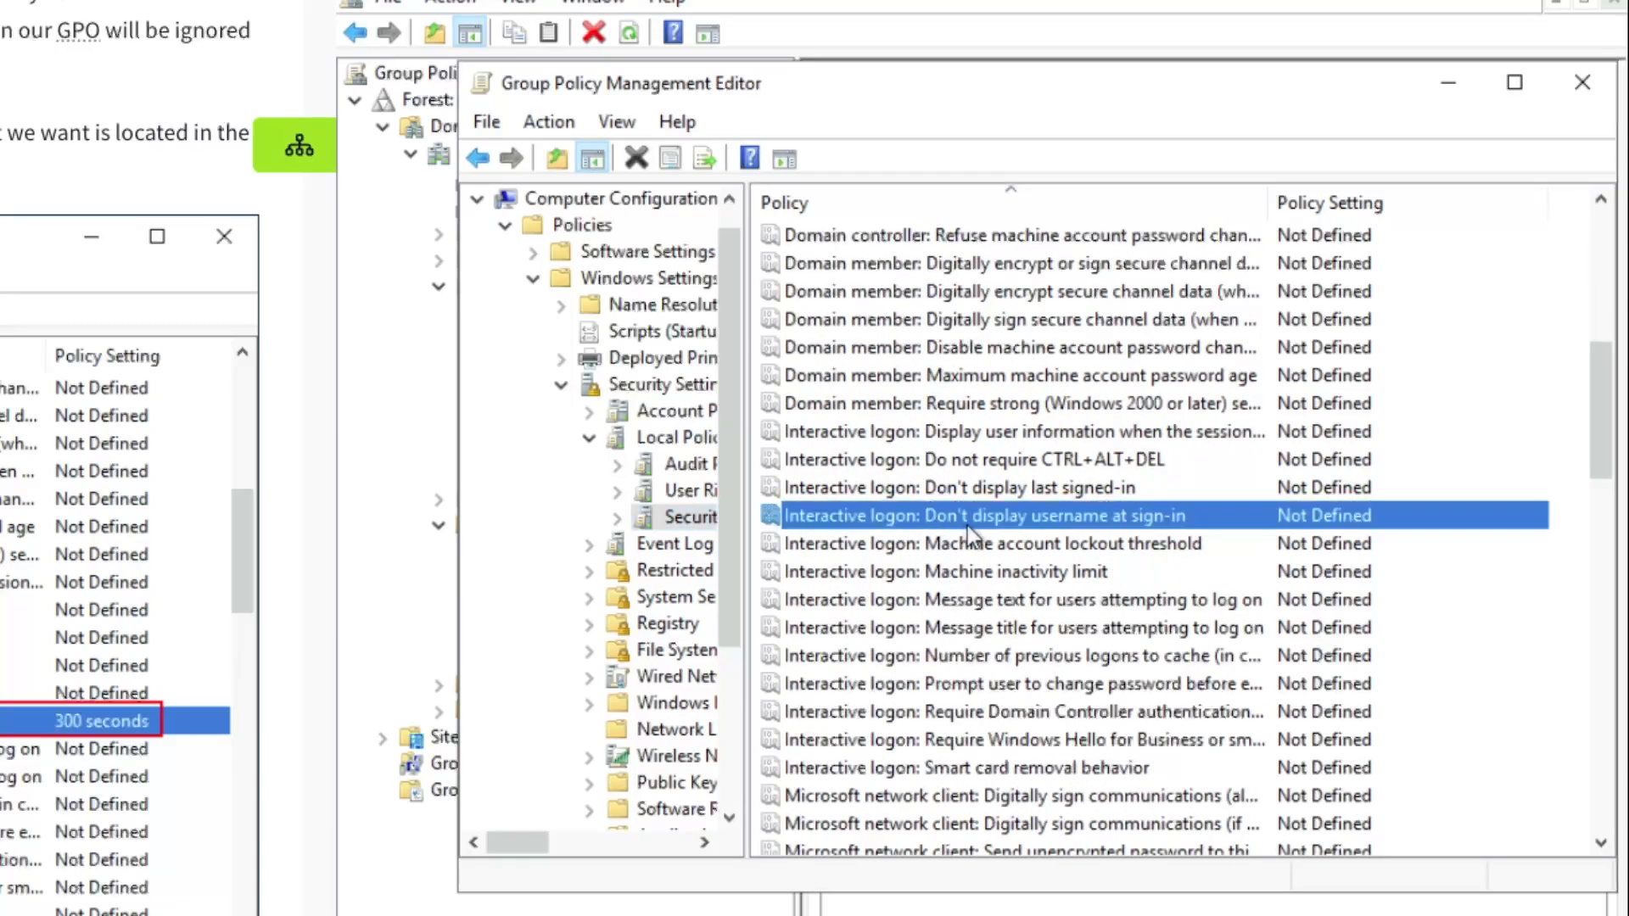
scroll(967, 526, up, 7)
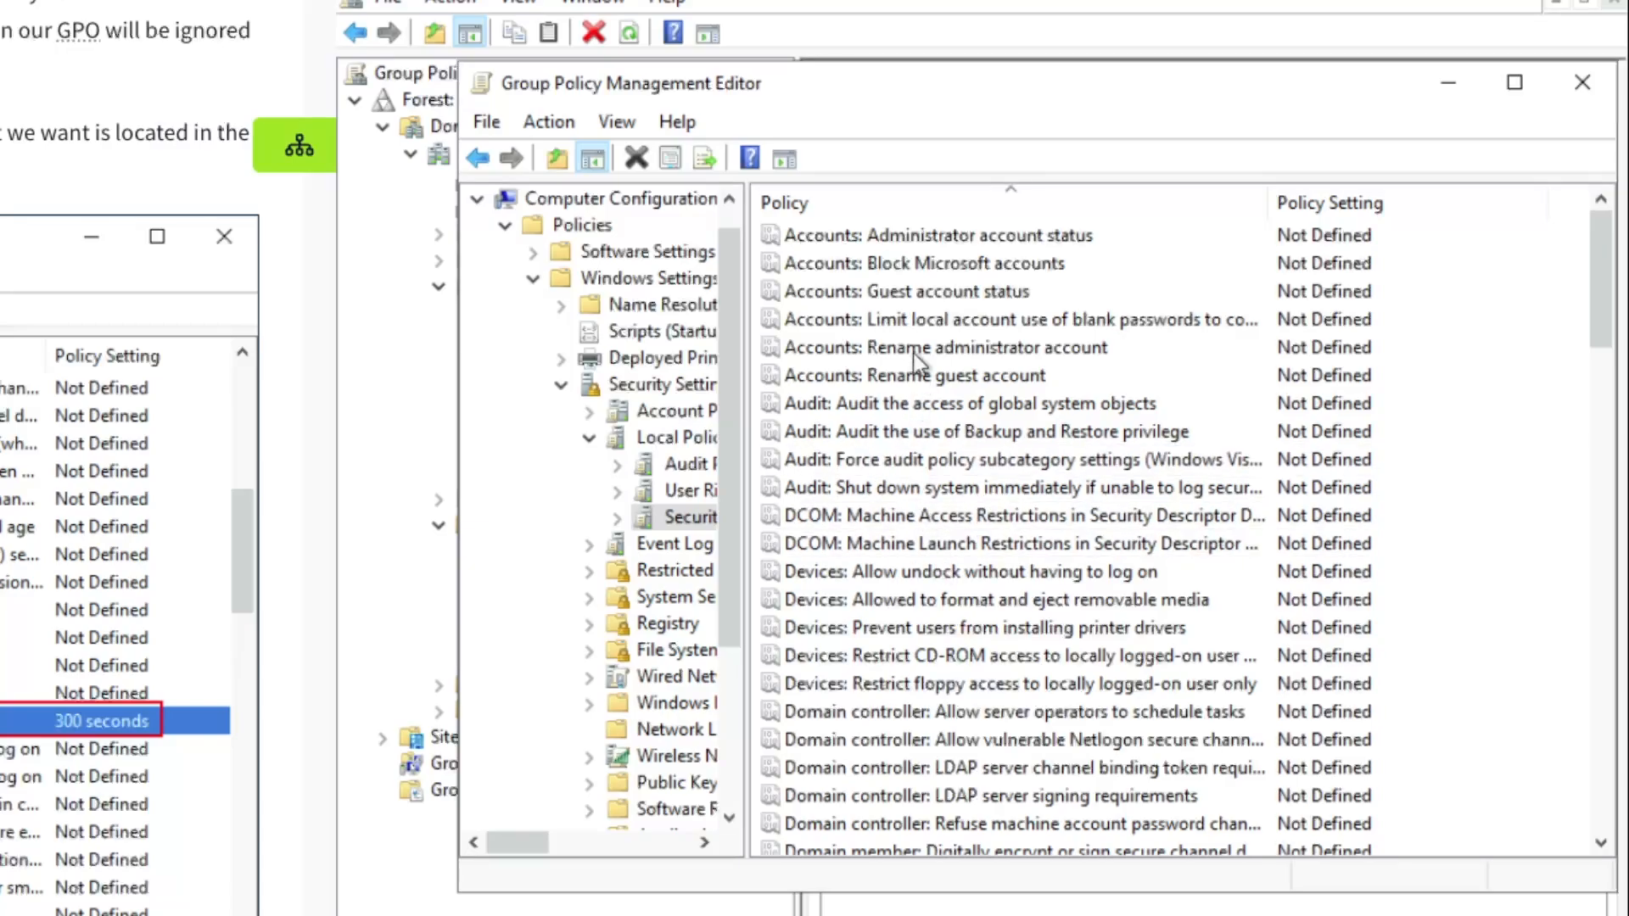
click(938, 238)
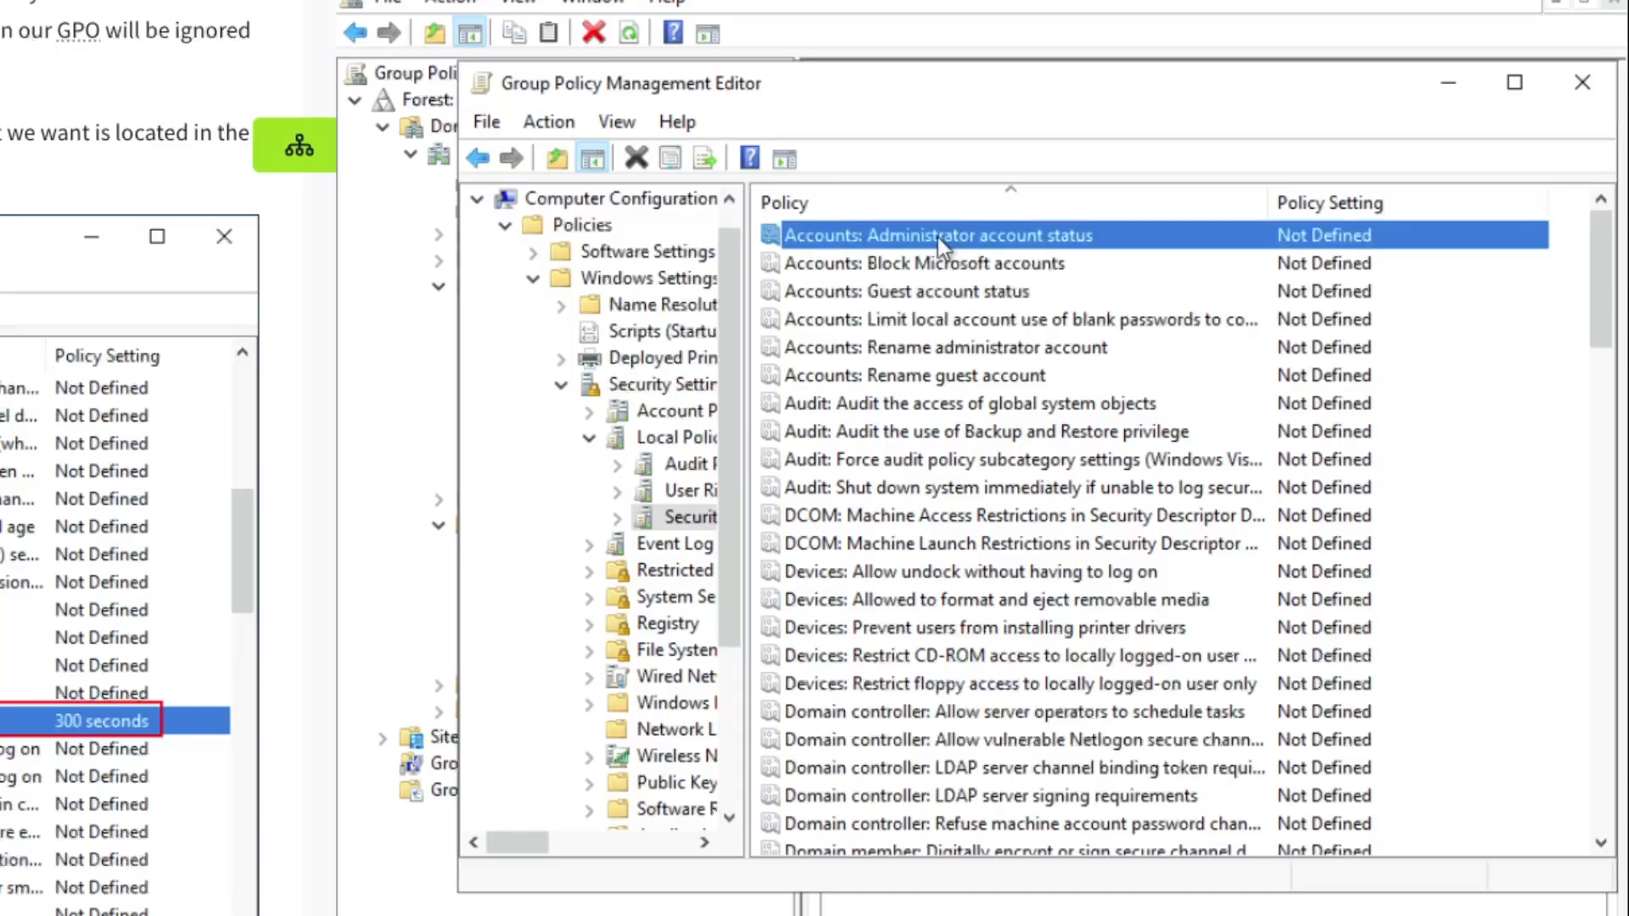
double_click(938, 238)
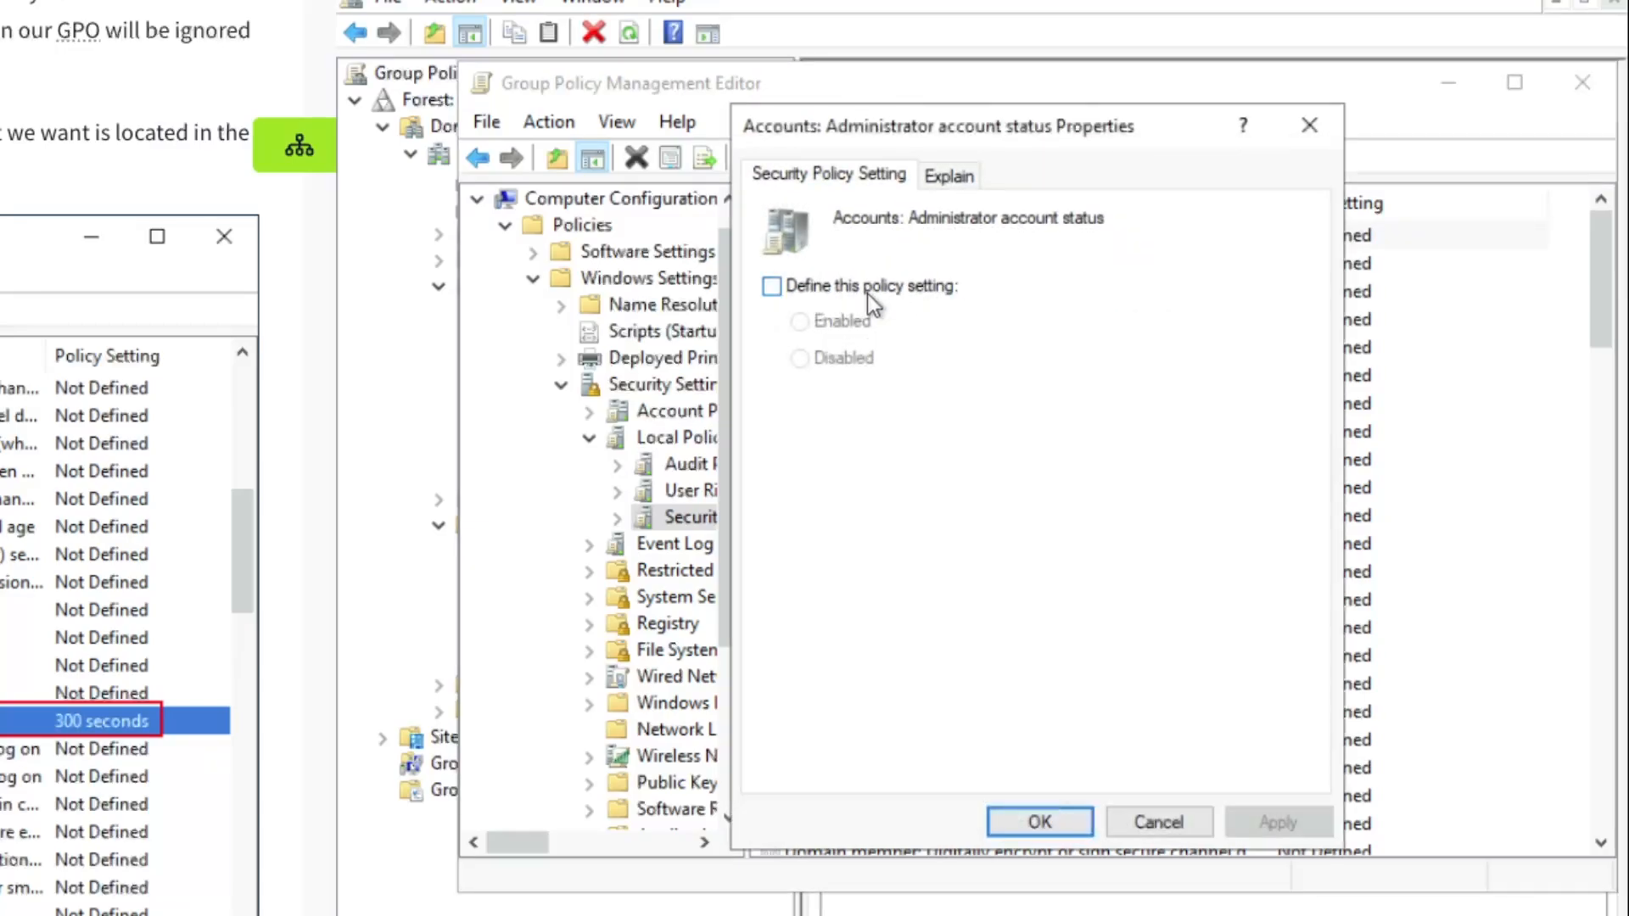
click(942, 178)
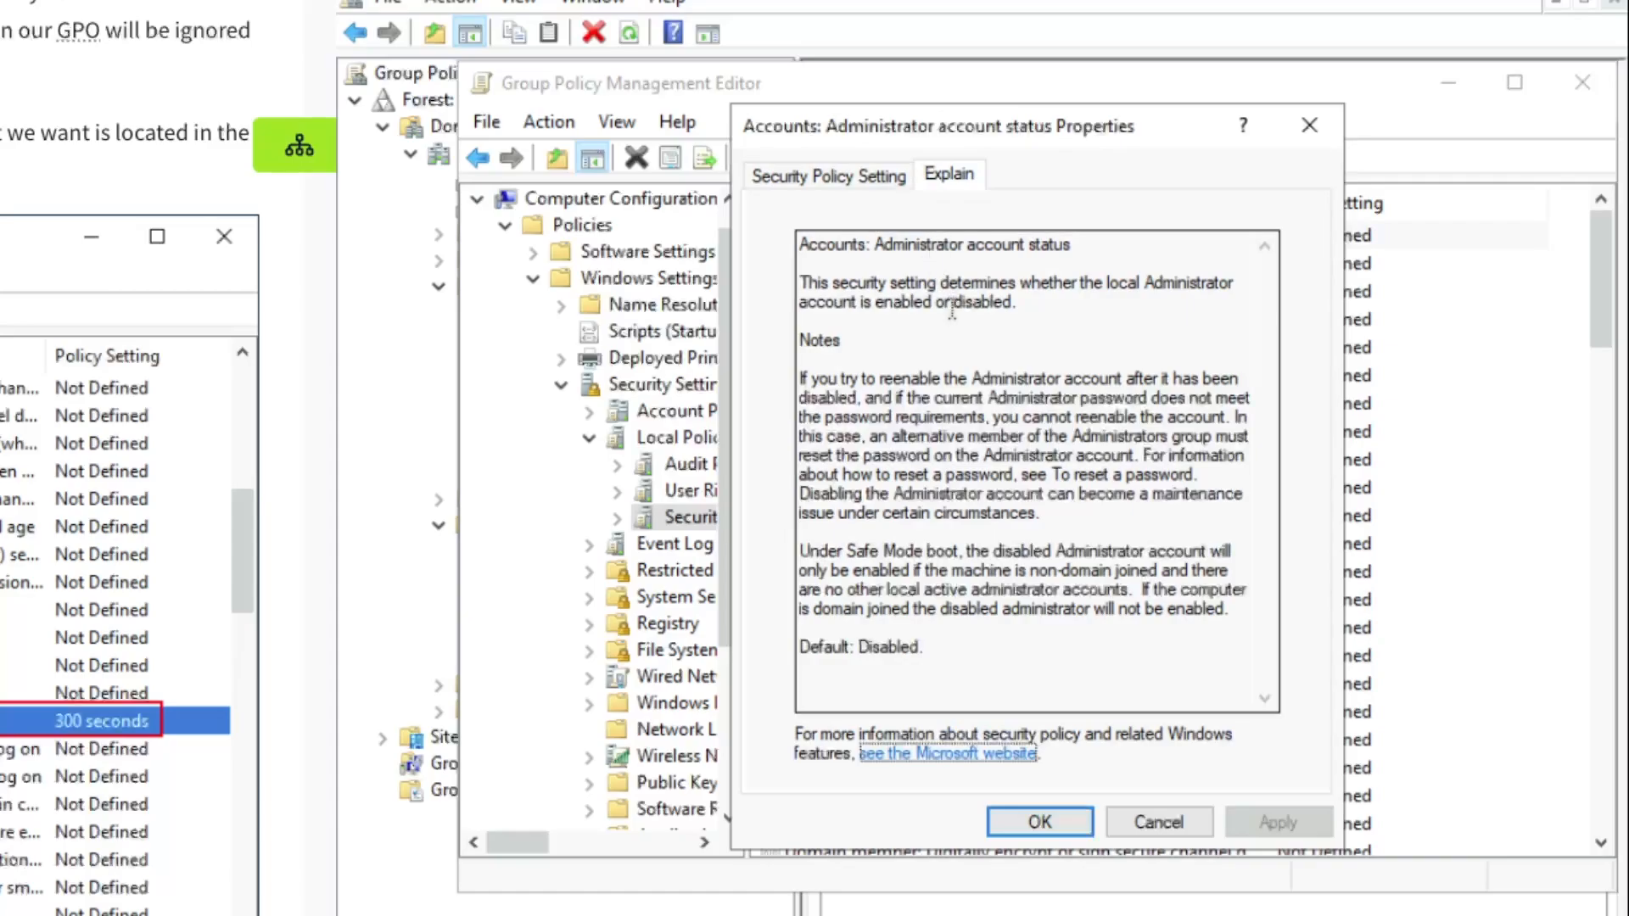
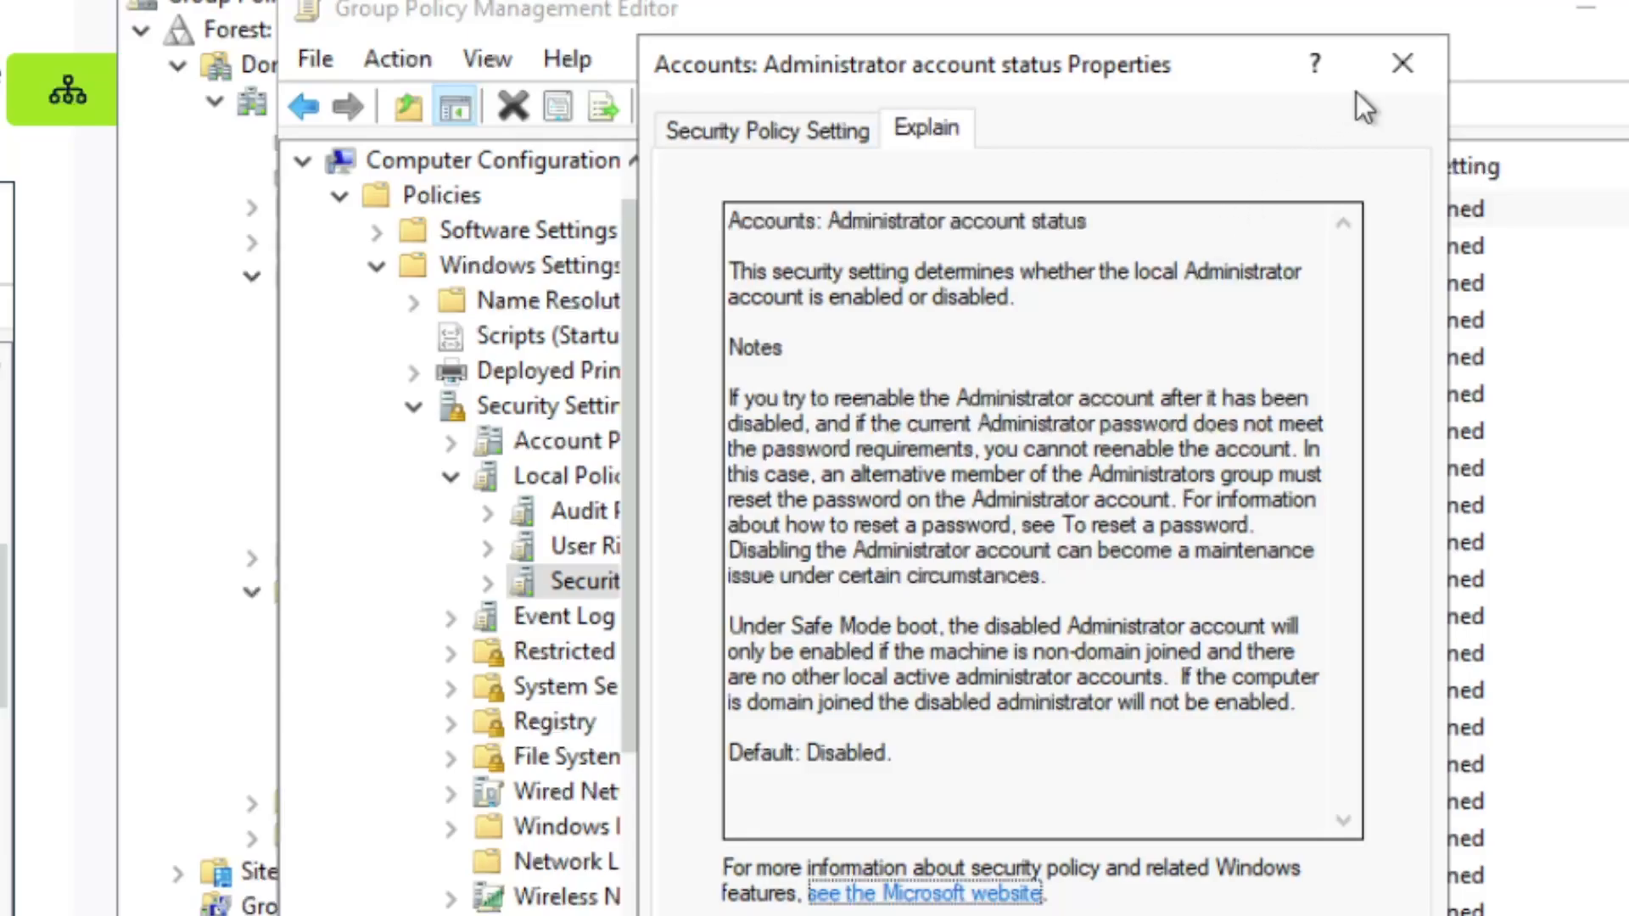
Close the Administrator account status properties and browse the Accounts, Audit and Devices security options
click(1402, 64)
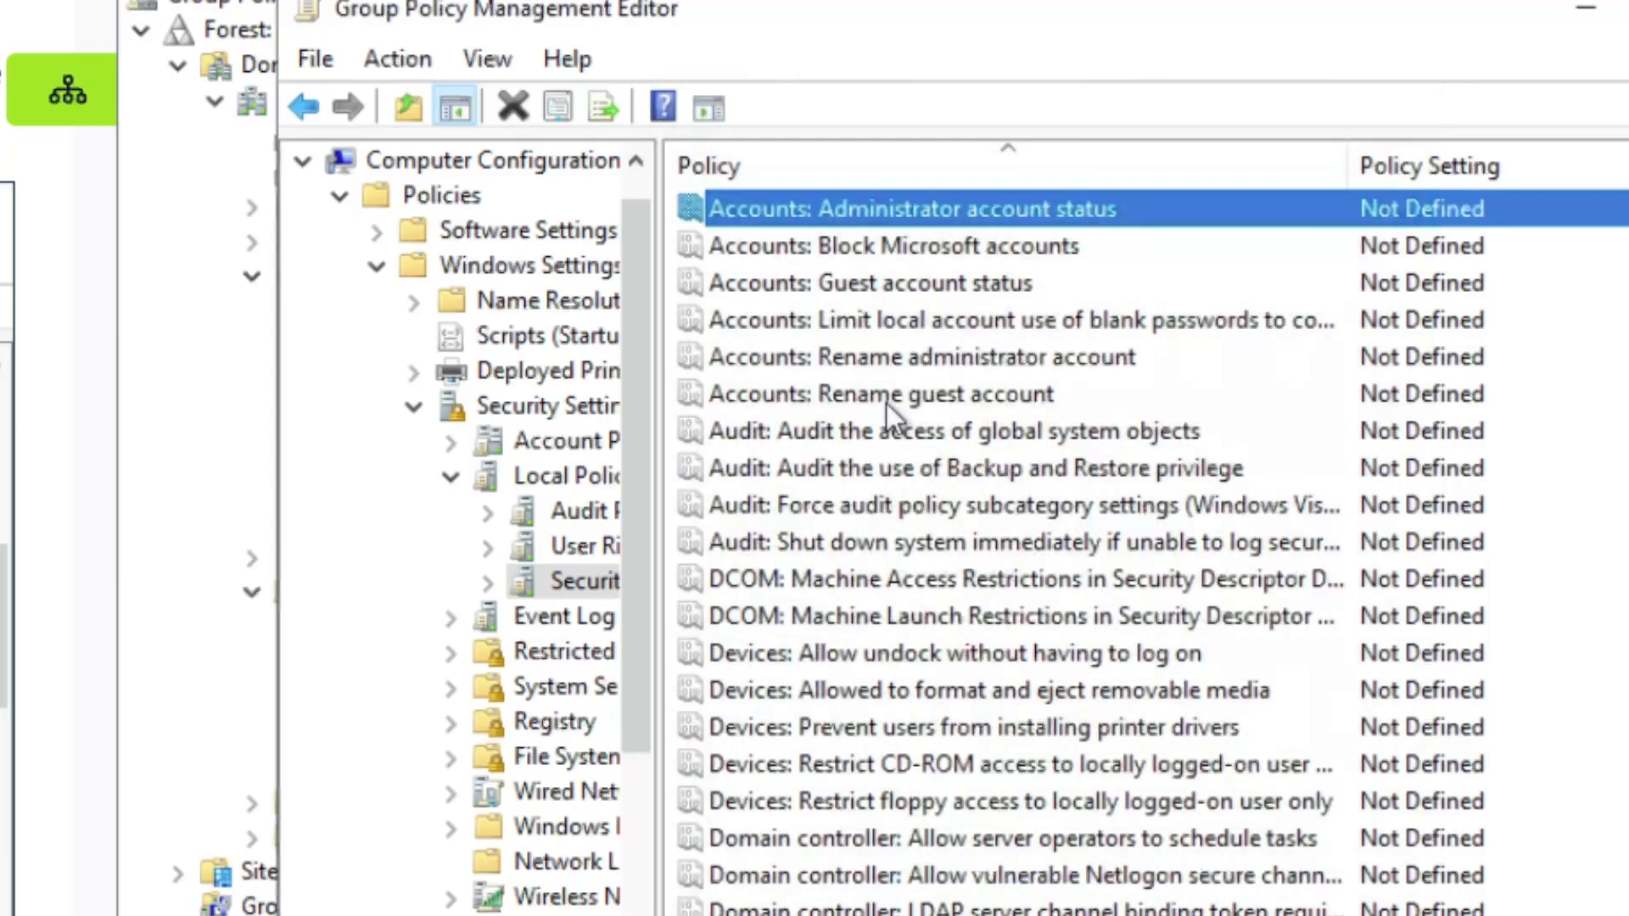
click(886, 404)
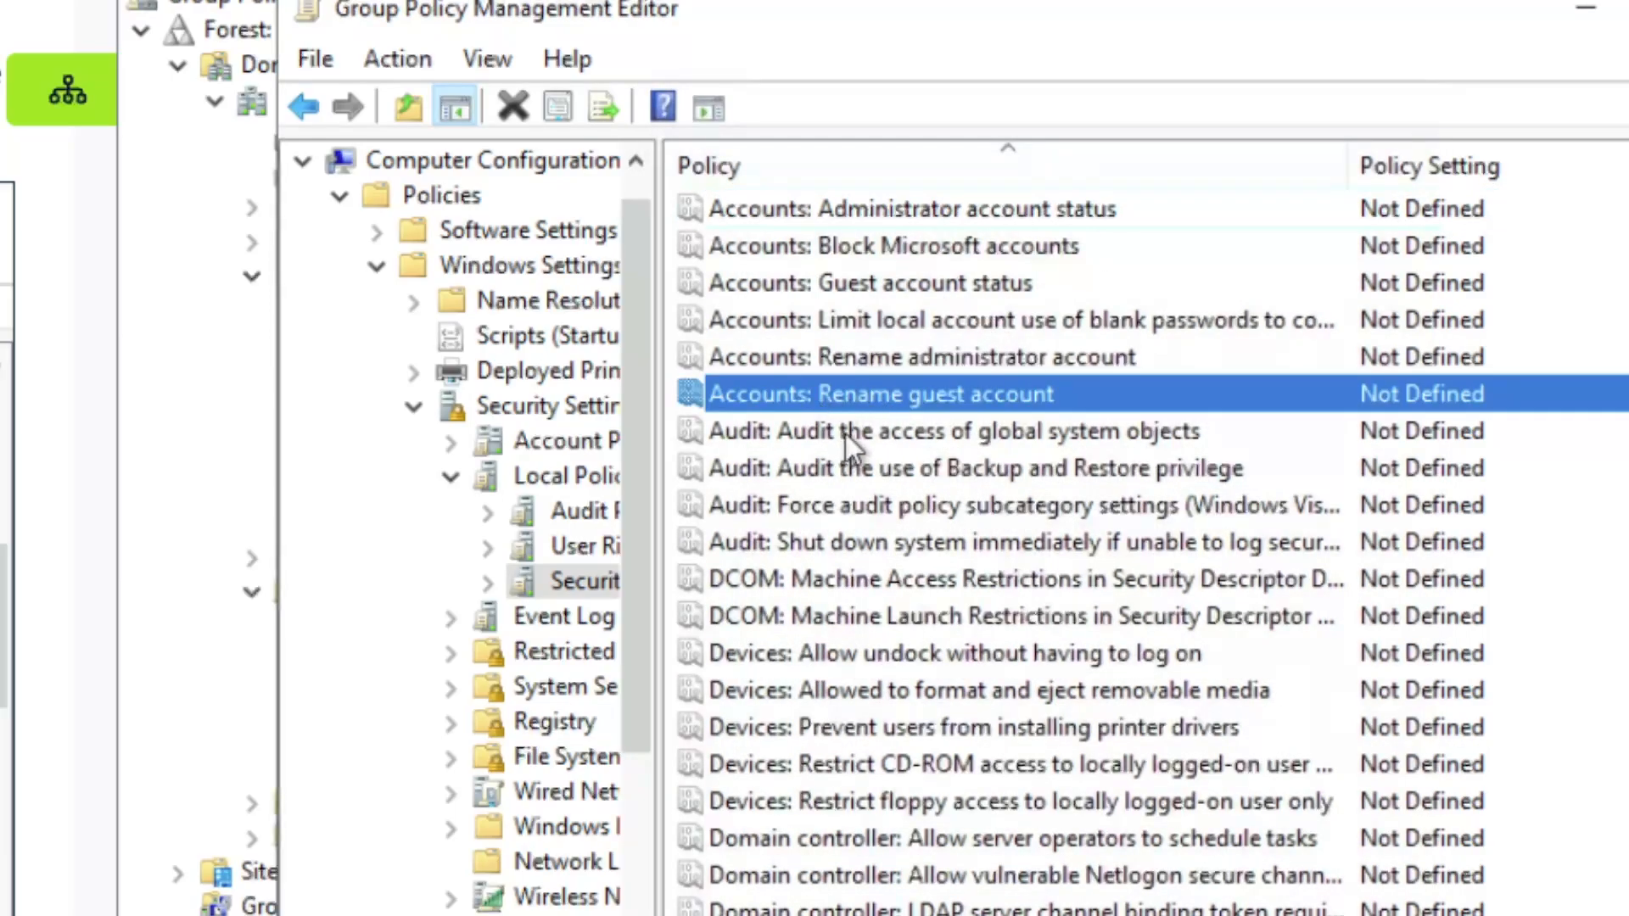
click(832, 462)
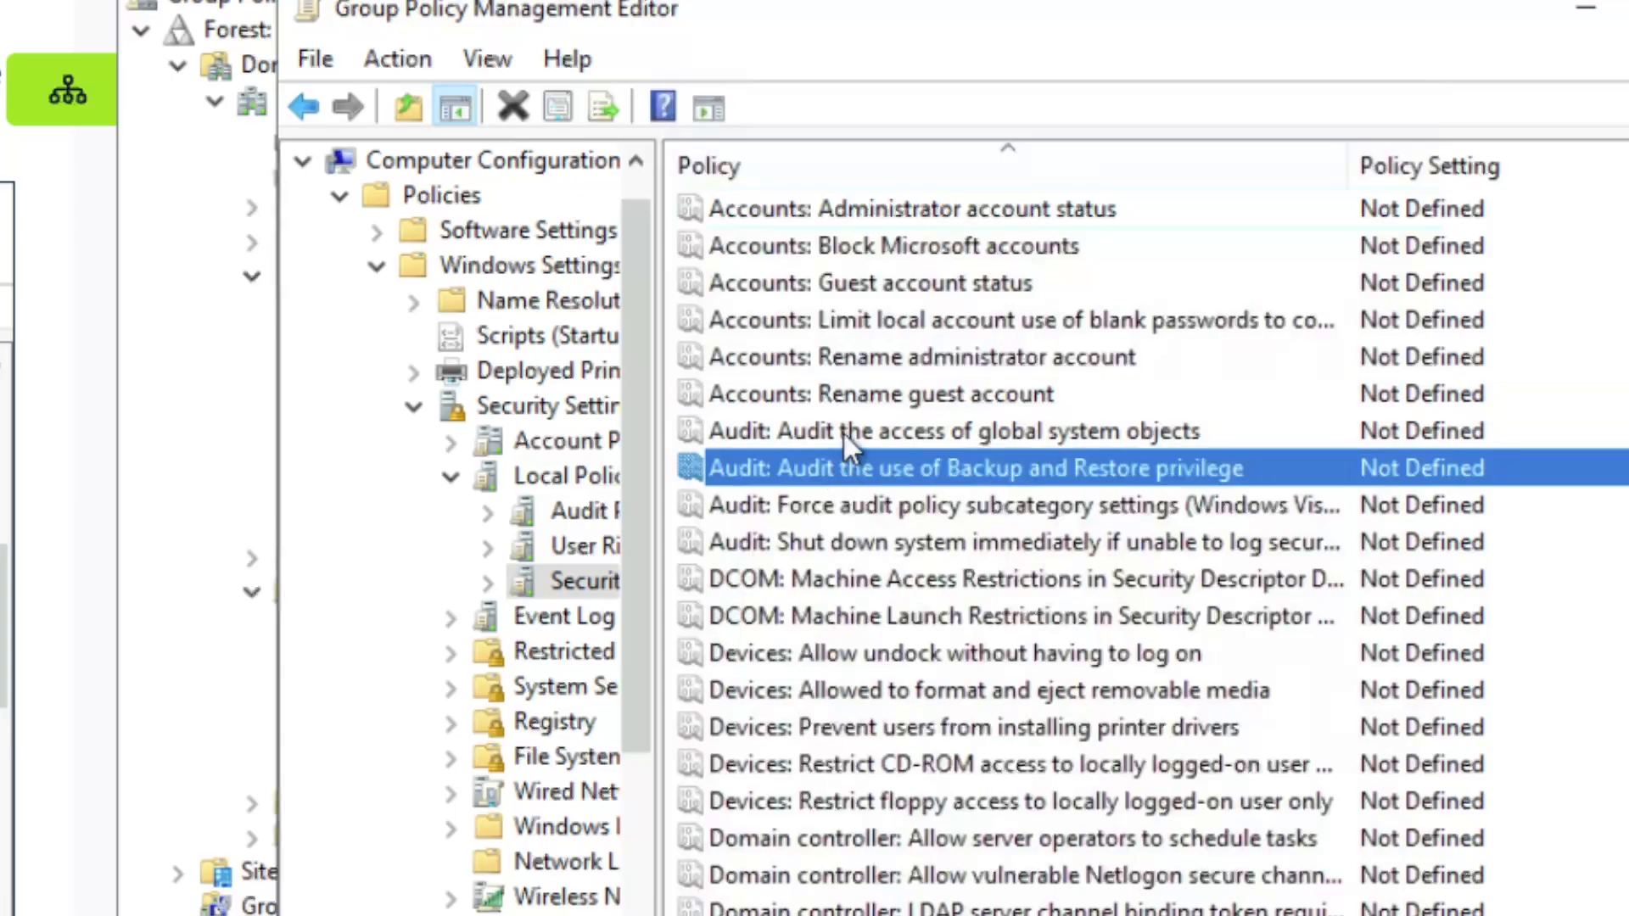
click(857, 434)
scroll(788, 579, down, 1)
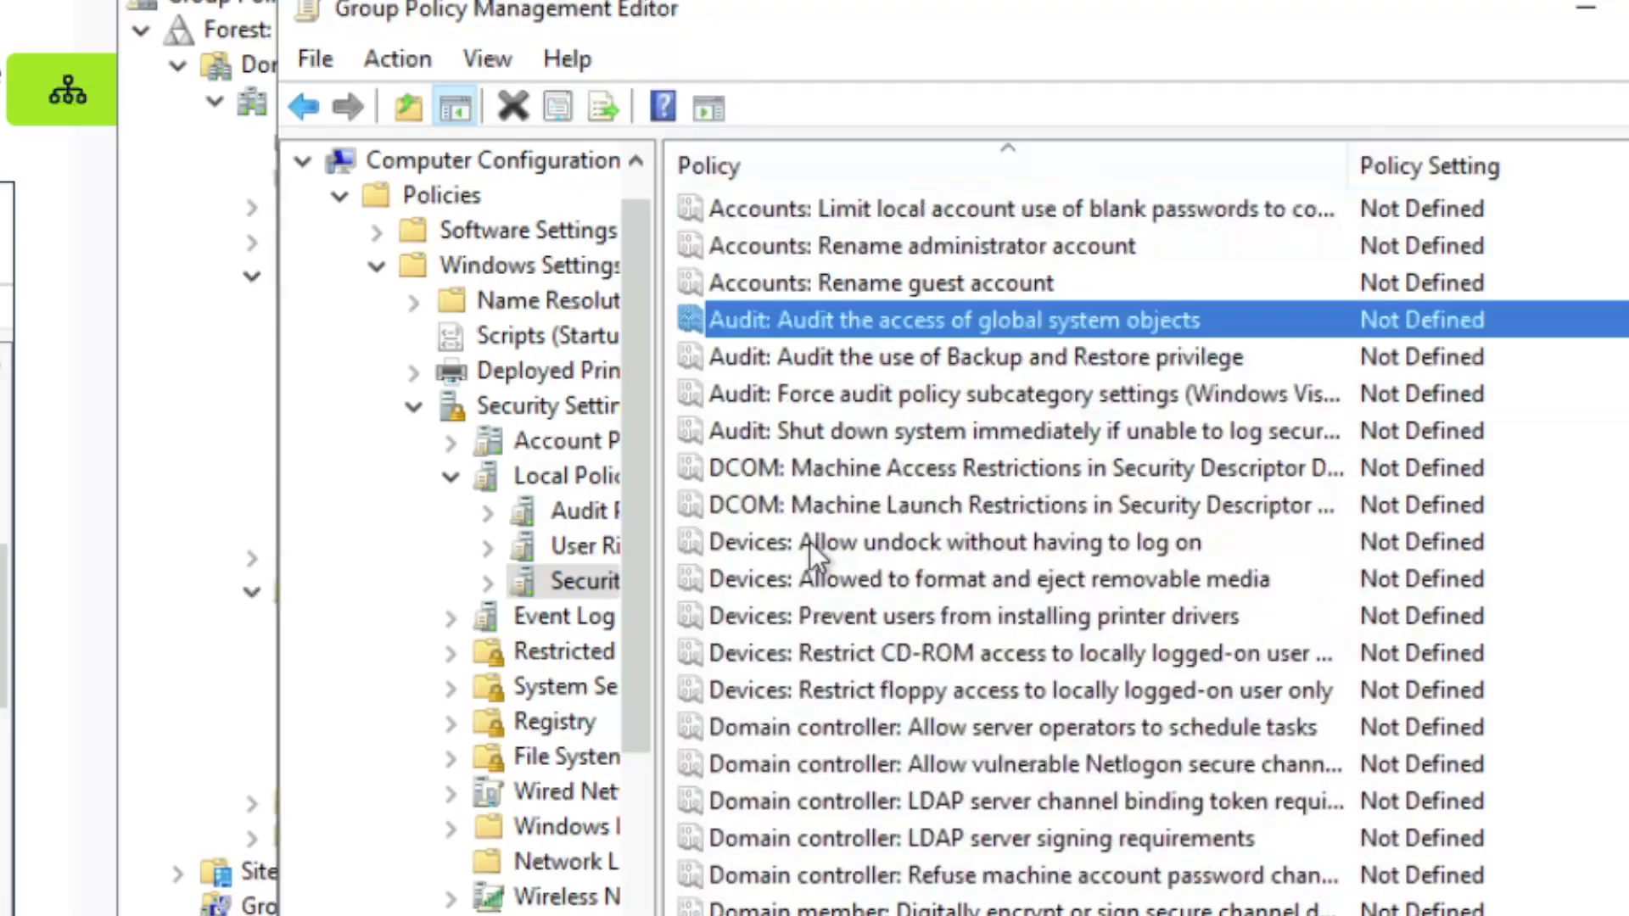
click(835, 546)
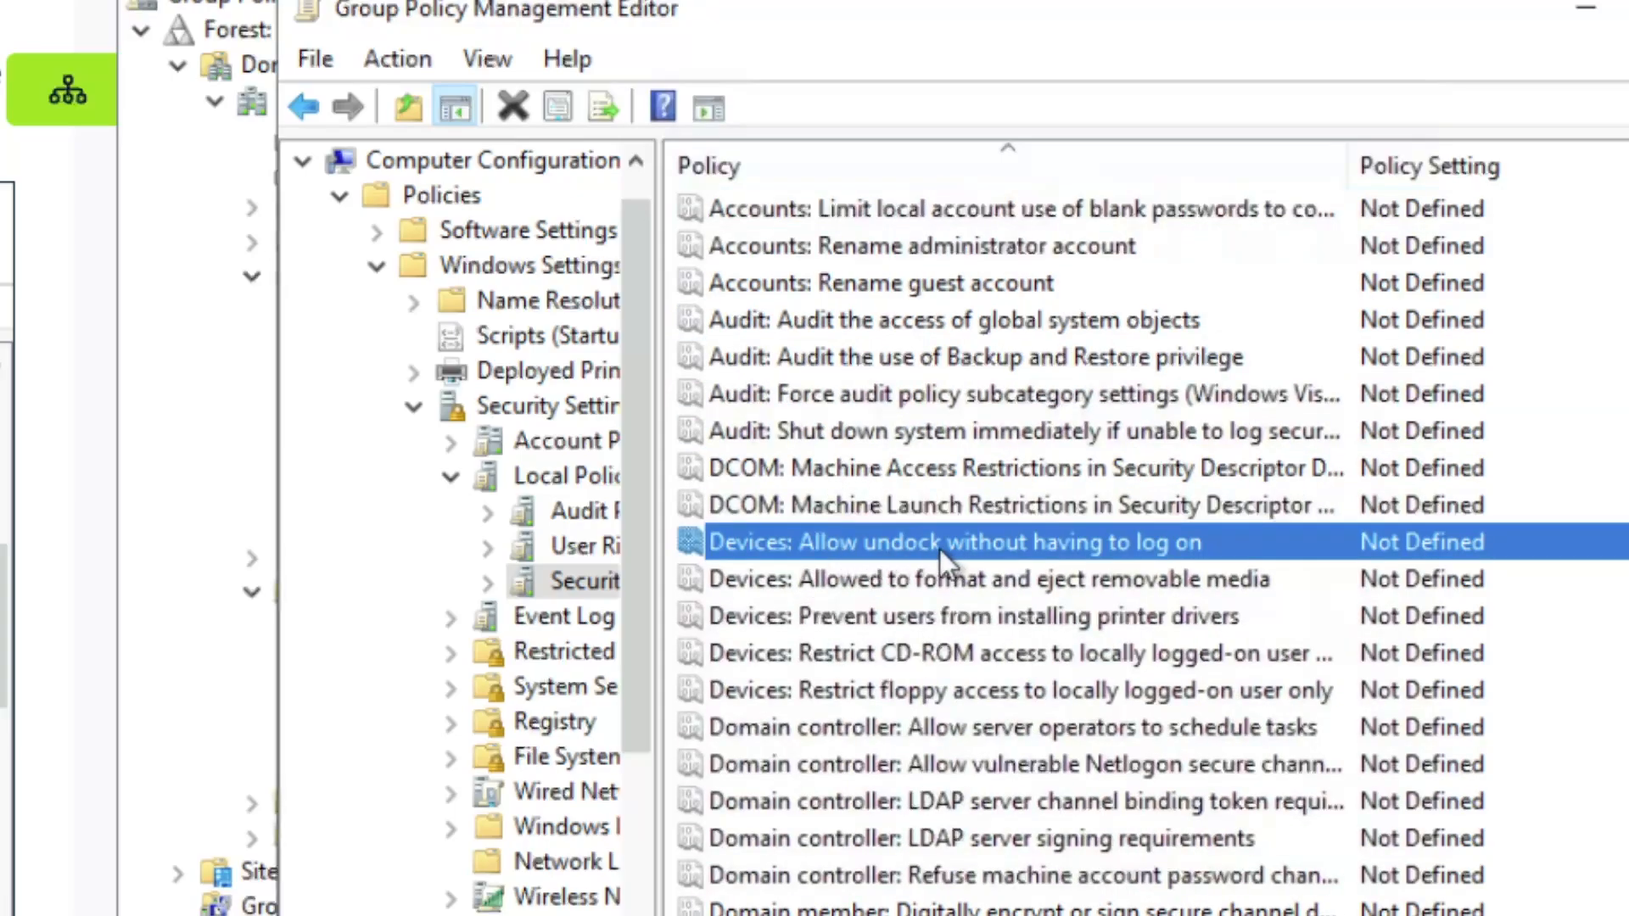
click(848, 617)
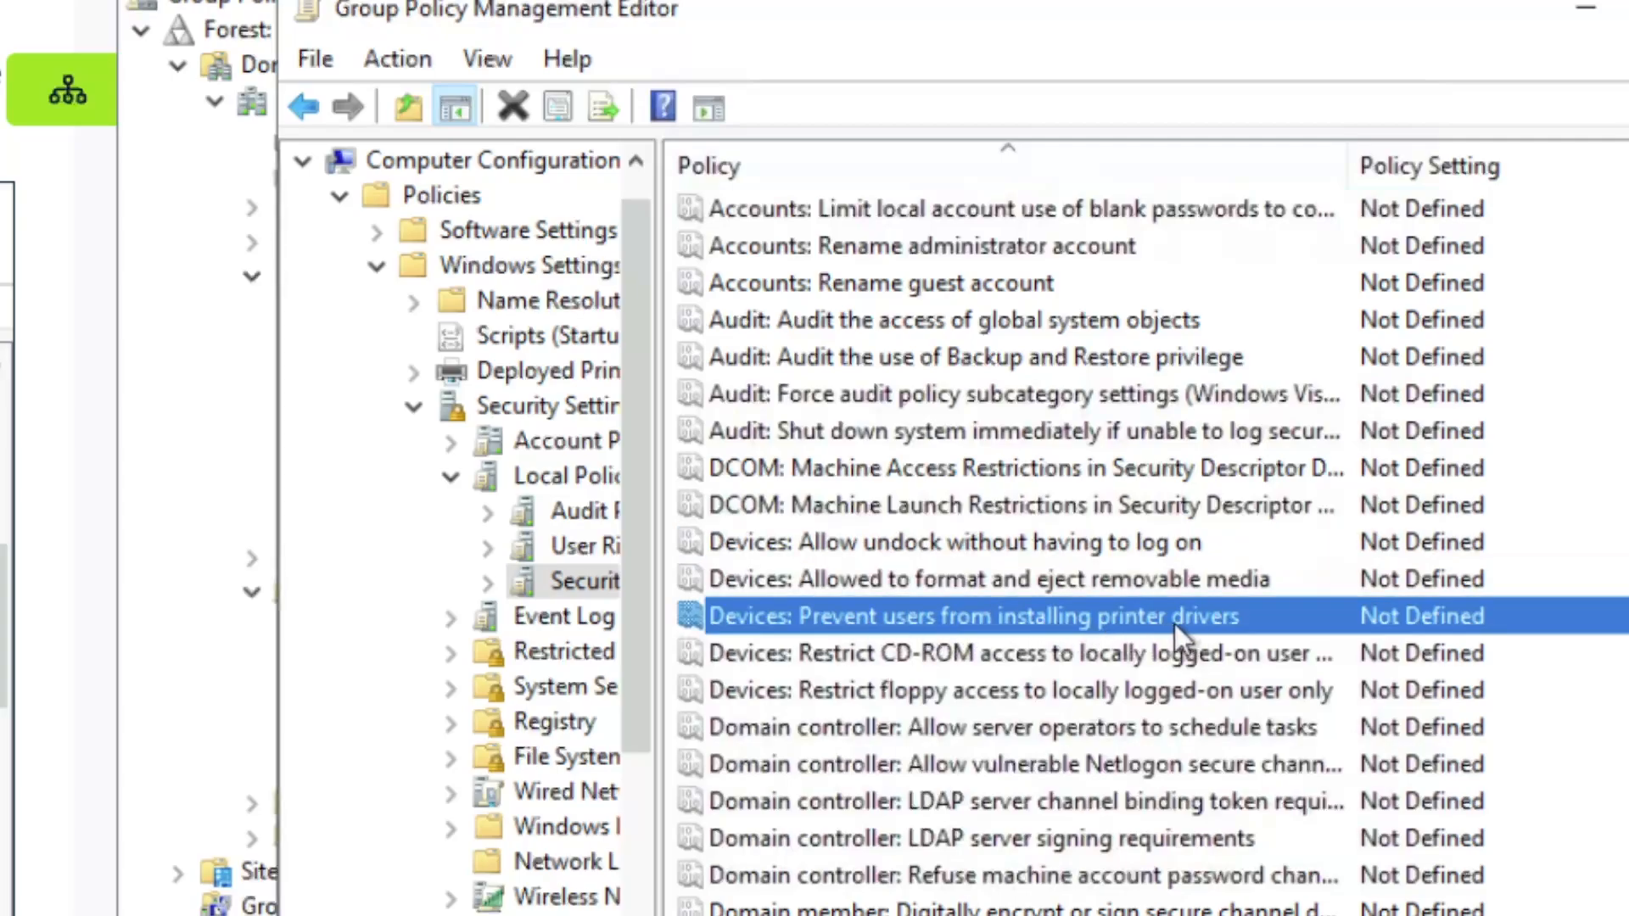
Scroll to the Interactive logon options and select 'Interactive logon: Machine inactivity limit'
scroll(924, 613, down, 2)
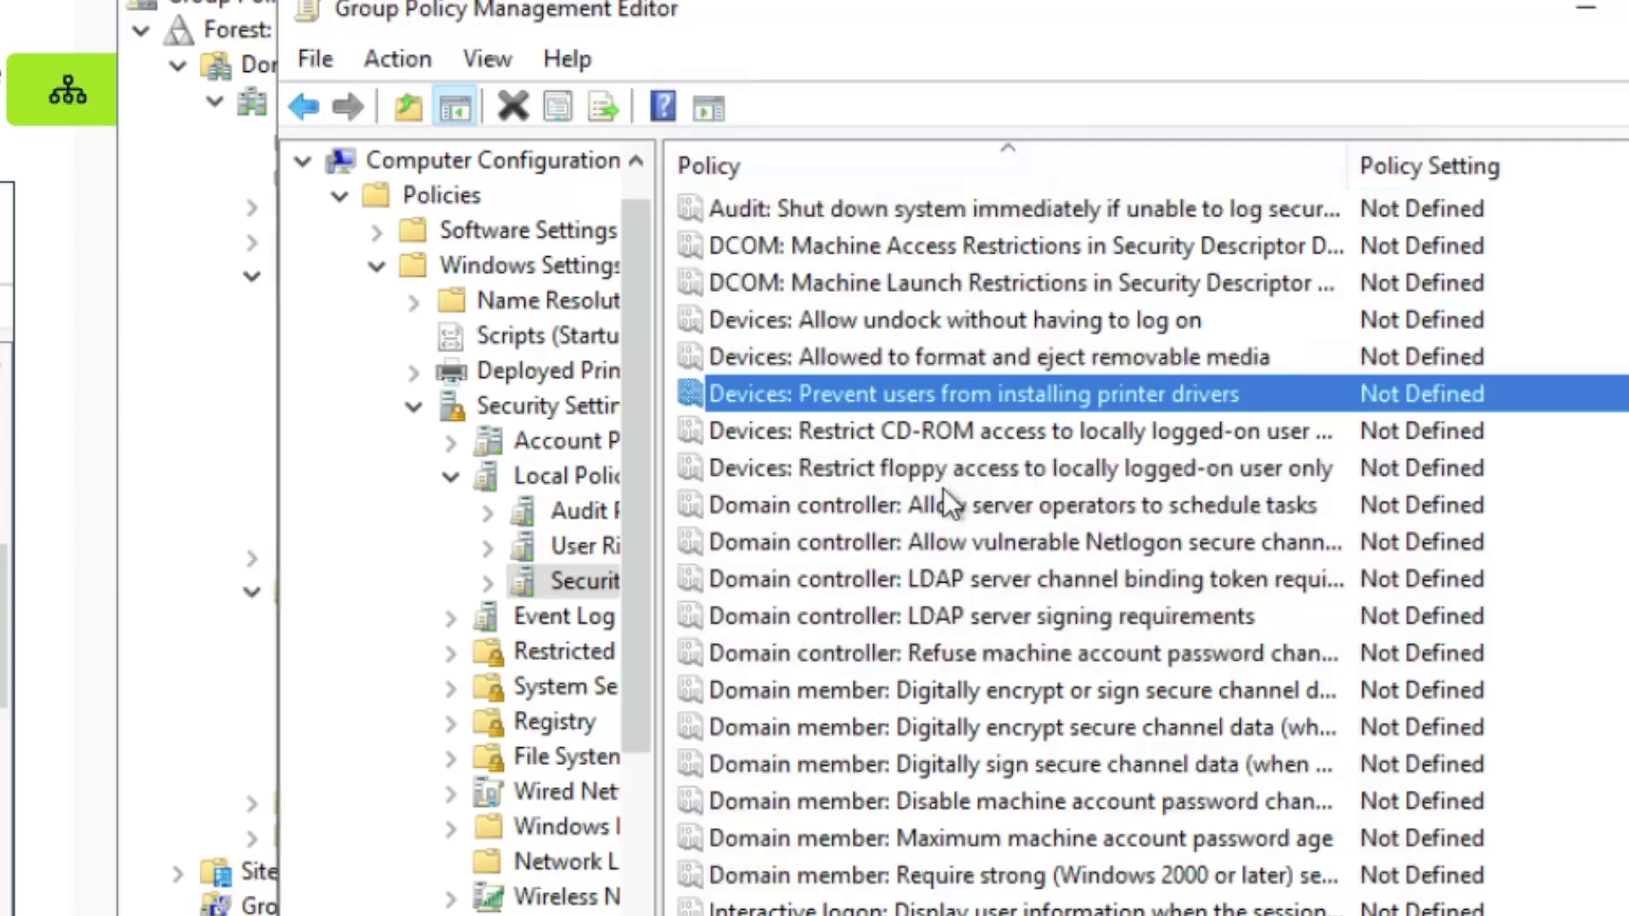
scroll(944, 489, down, 3)
scroll(944, 486, down, 2)
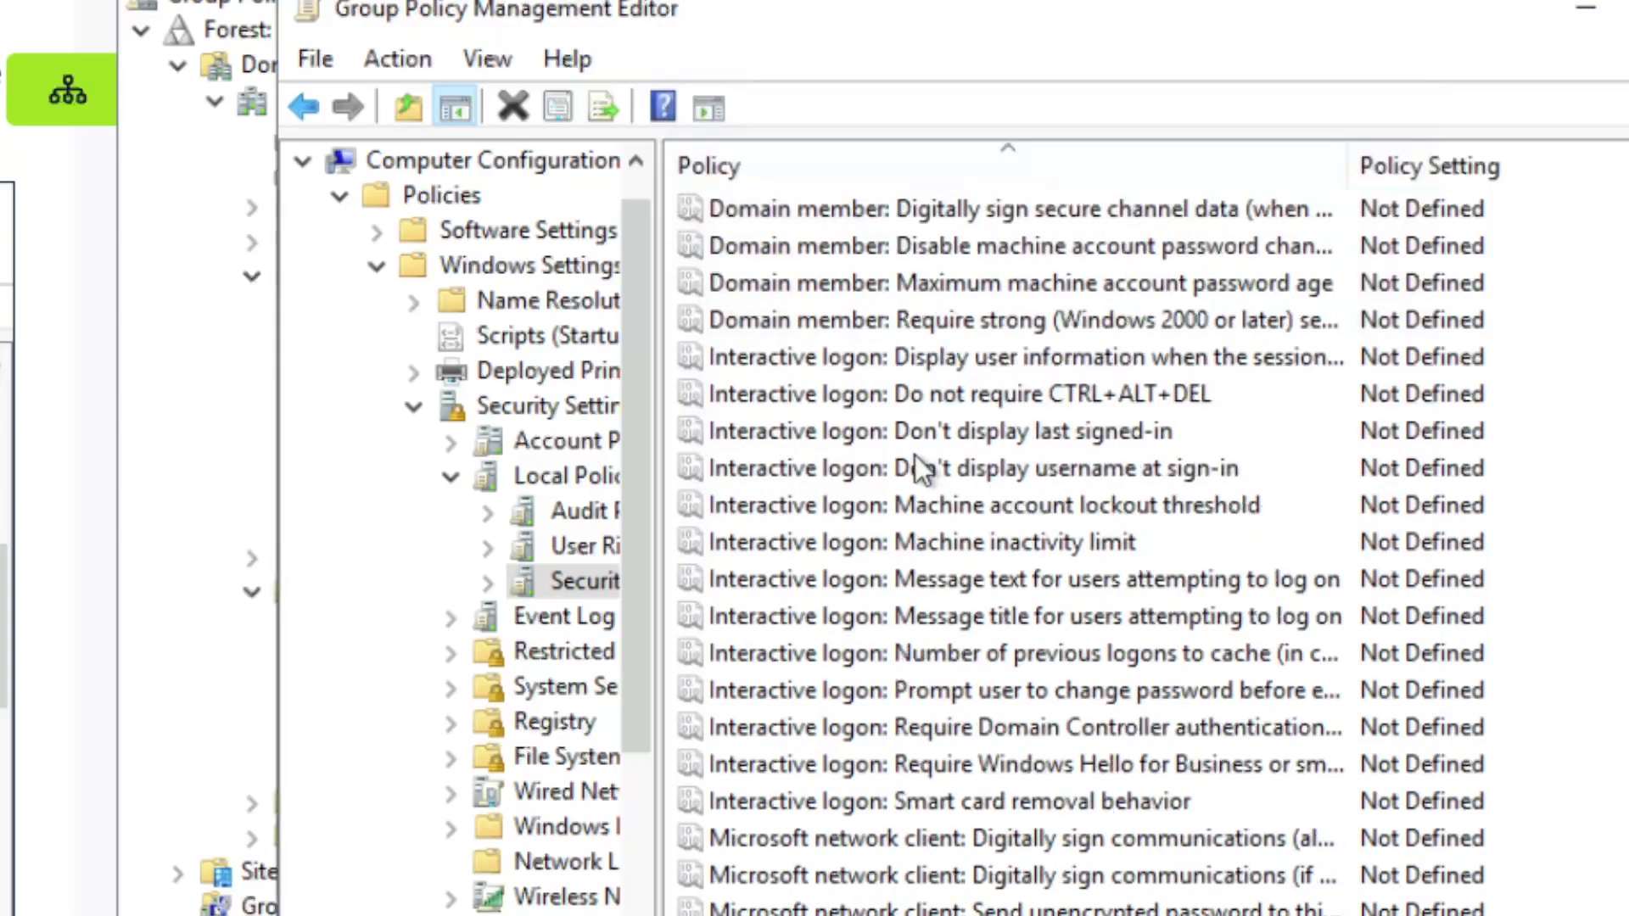
scroll(922, 476, up, 4)
scroll(917, 436, down, 4)
click(957, 433)
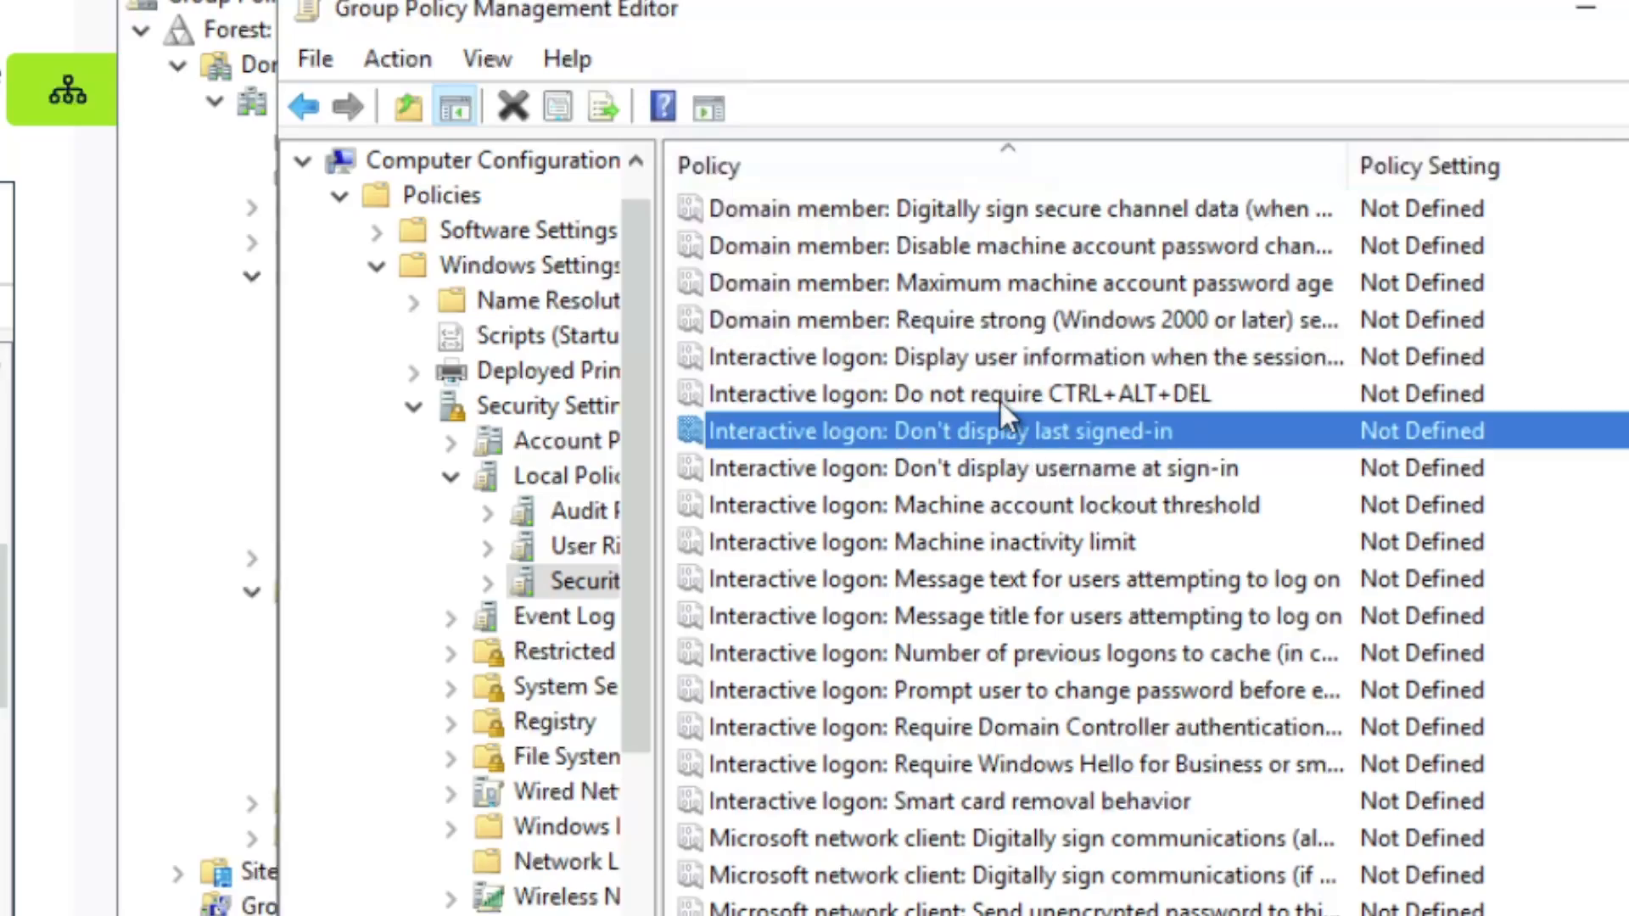
click(984, 394)
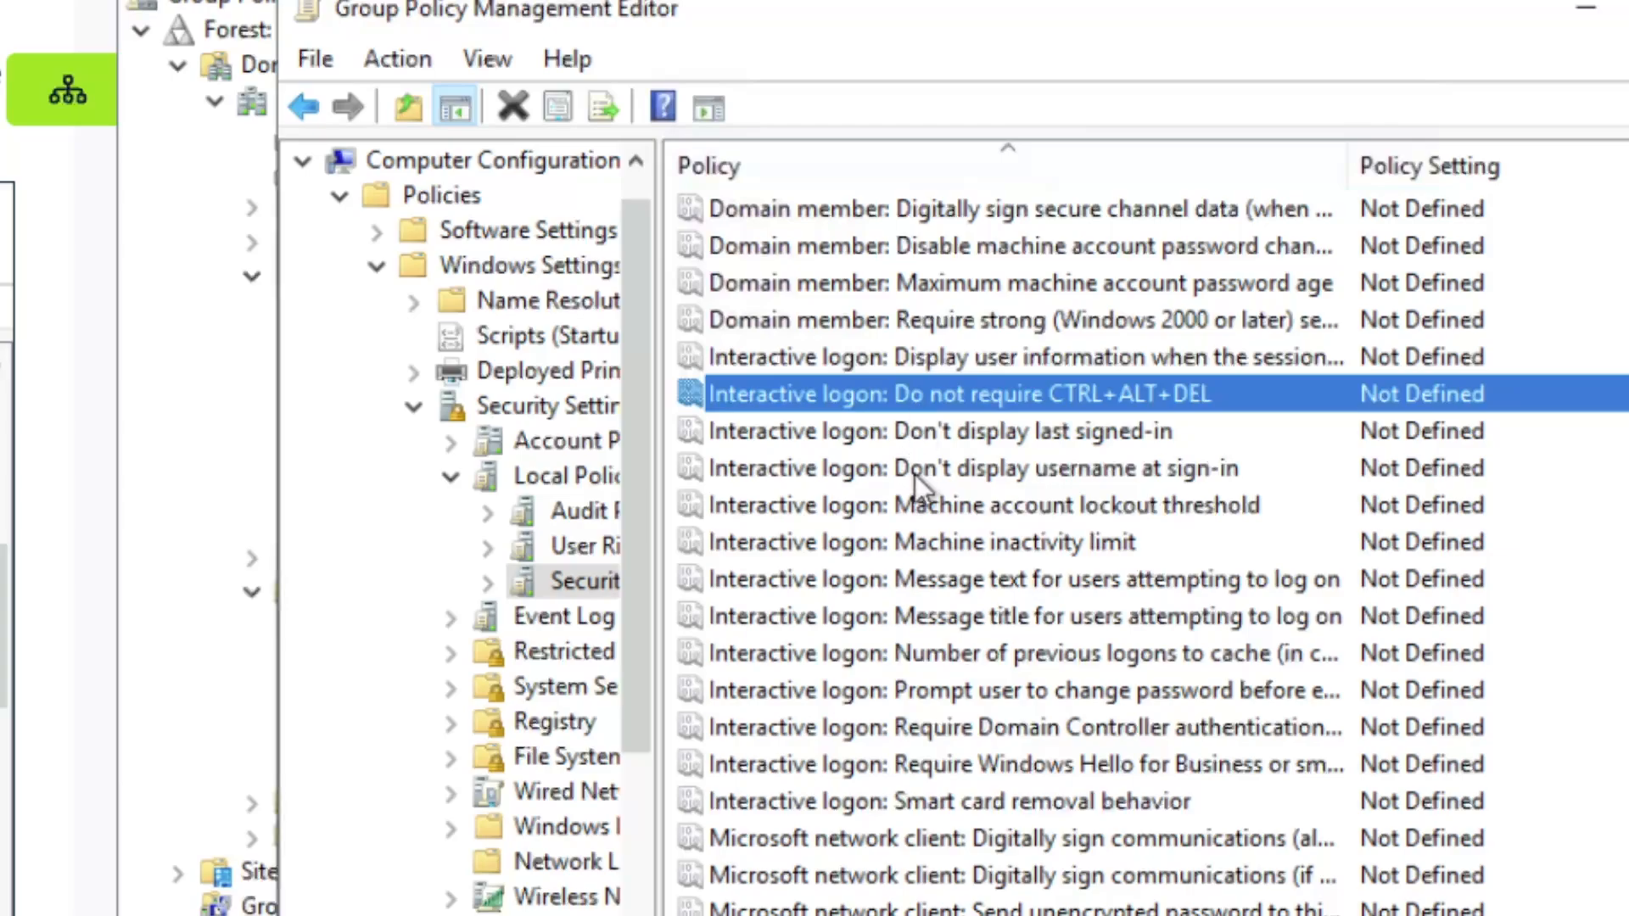
click(957, 547)
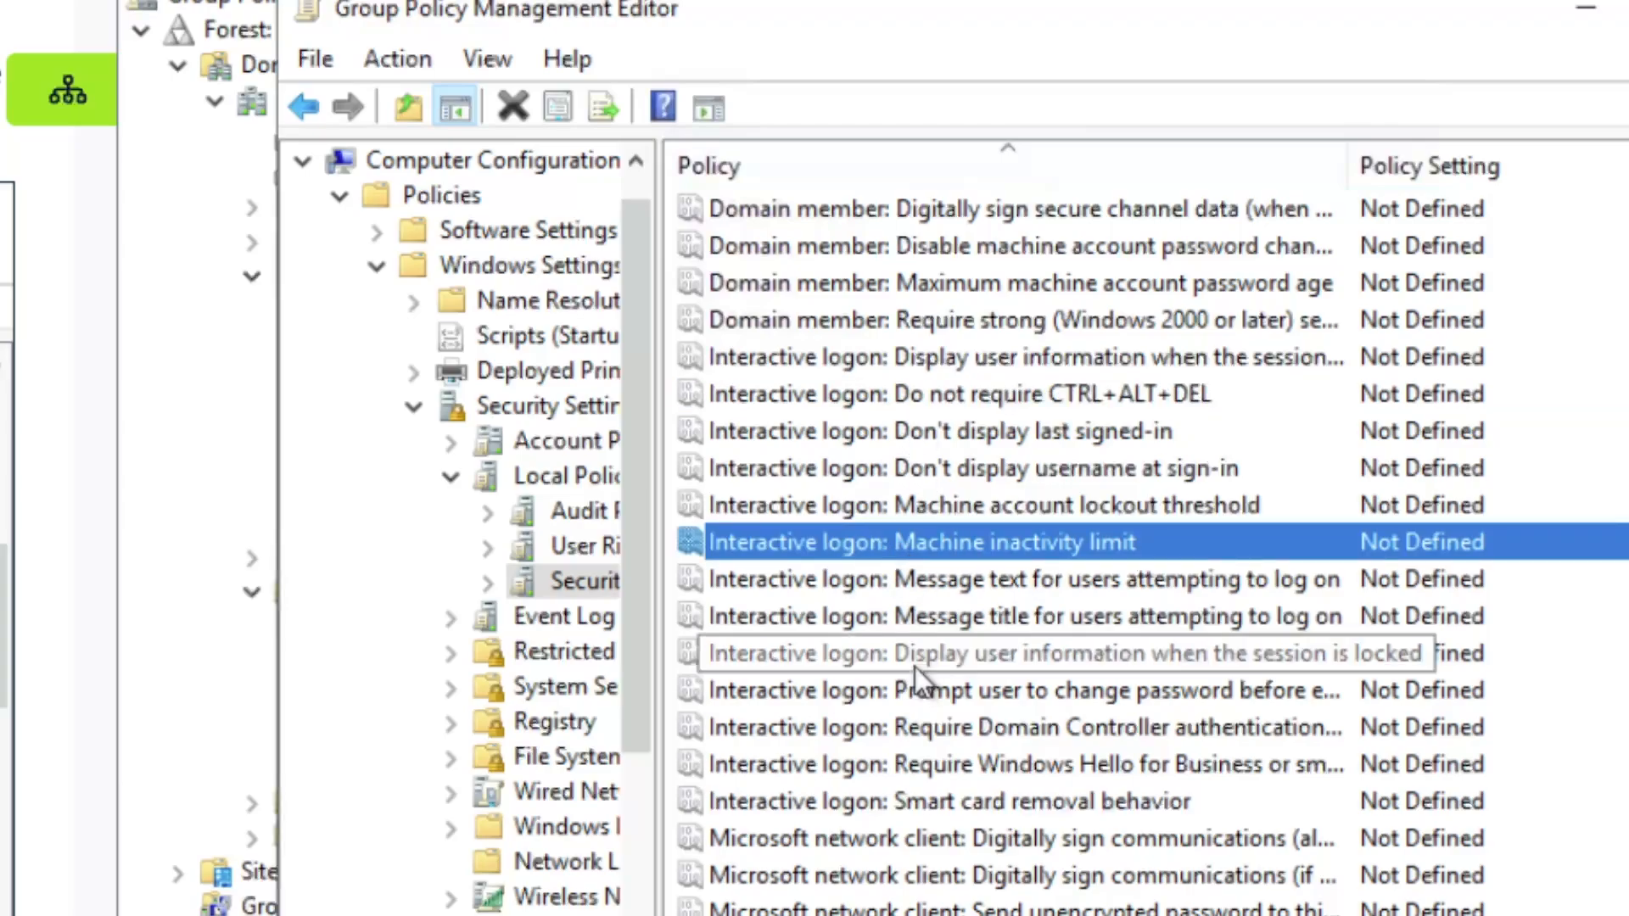
scroll(917, 670, down, 7)
scroll(929, 679, up, 11)
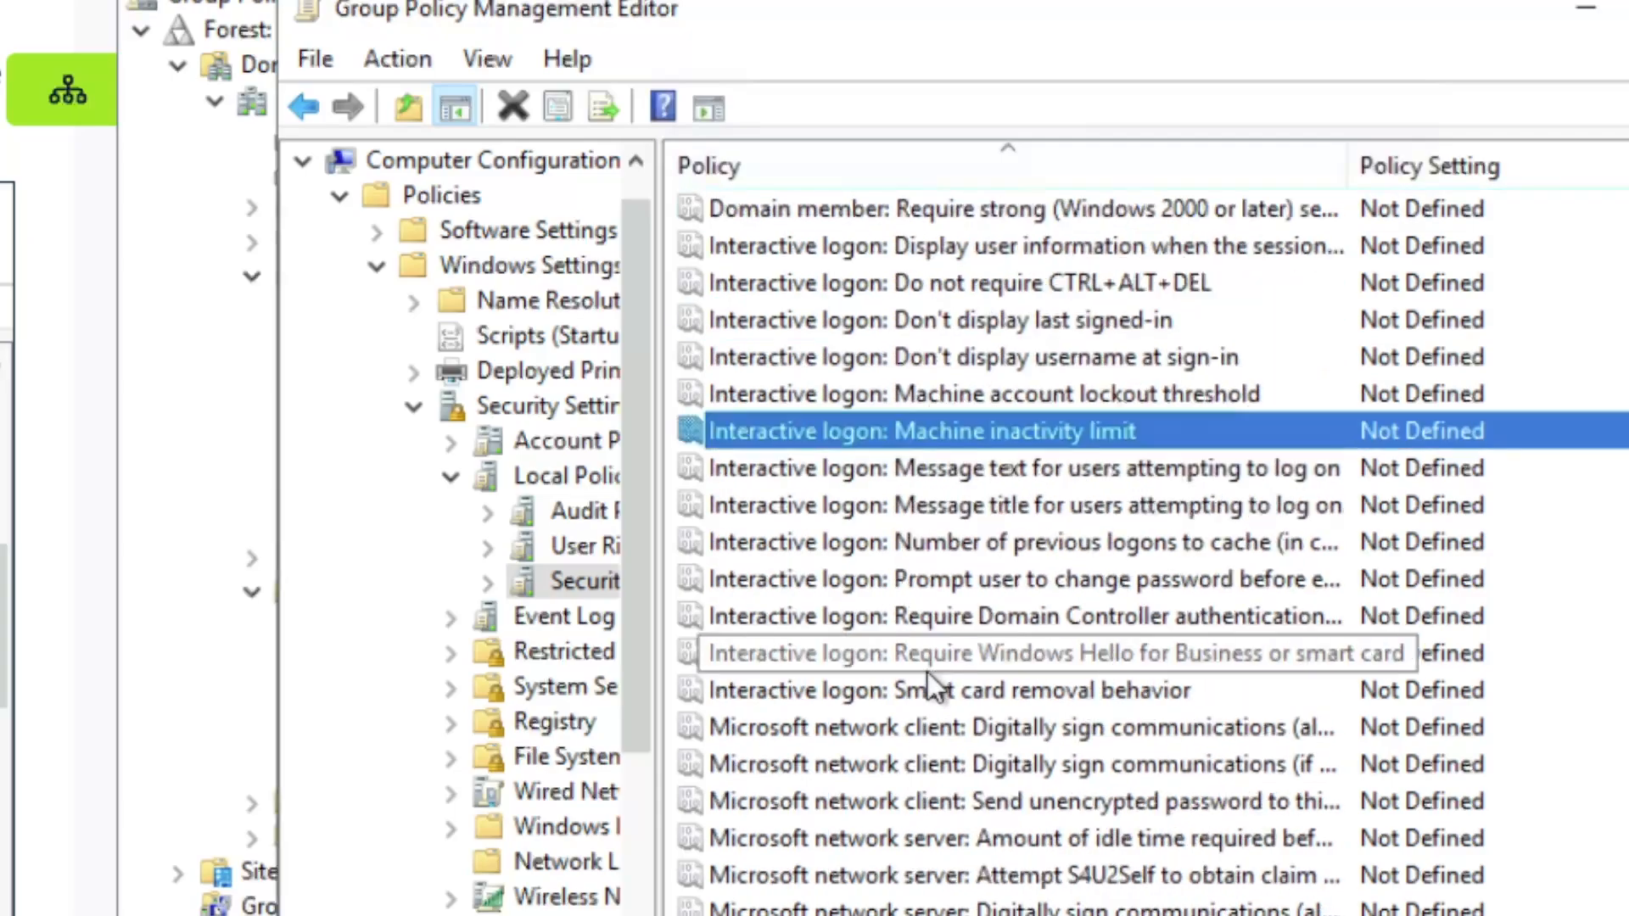
scroll(928, 679, down, 4)
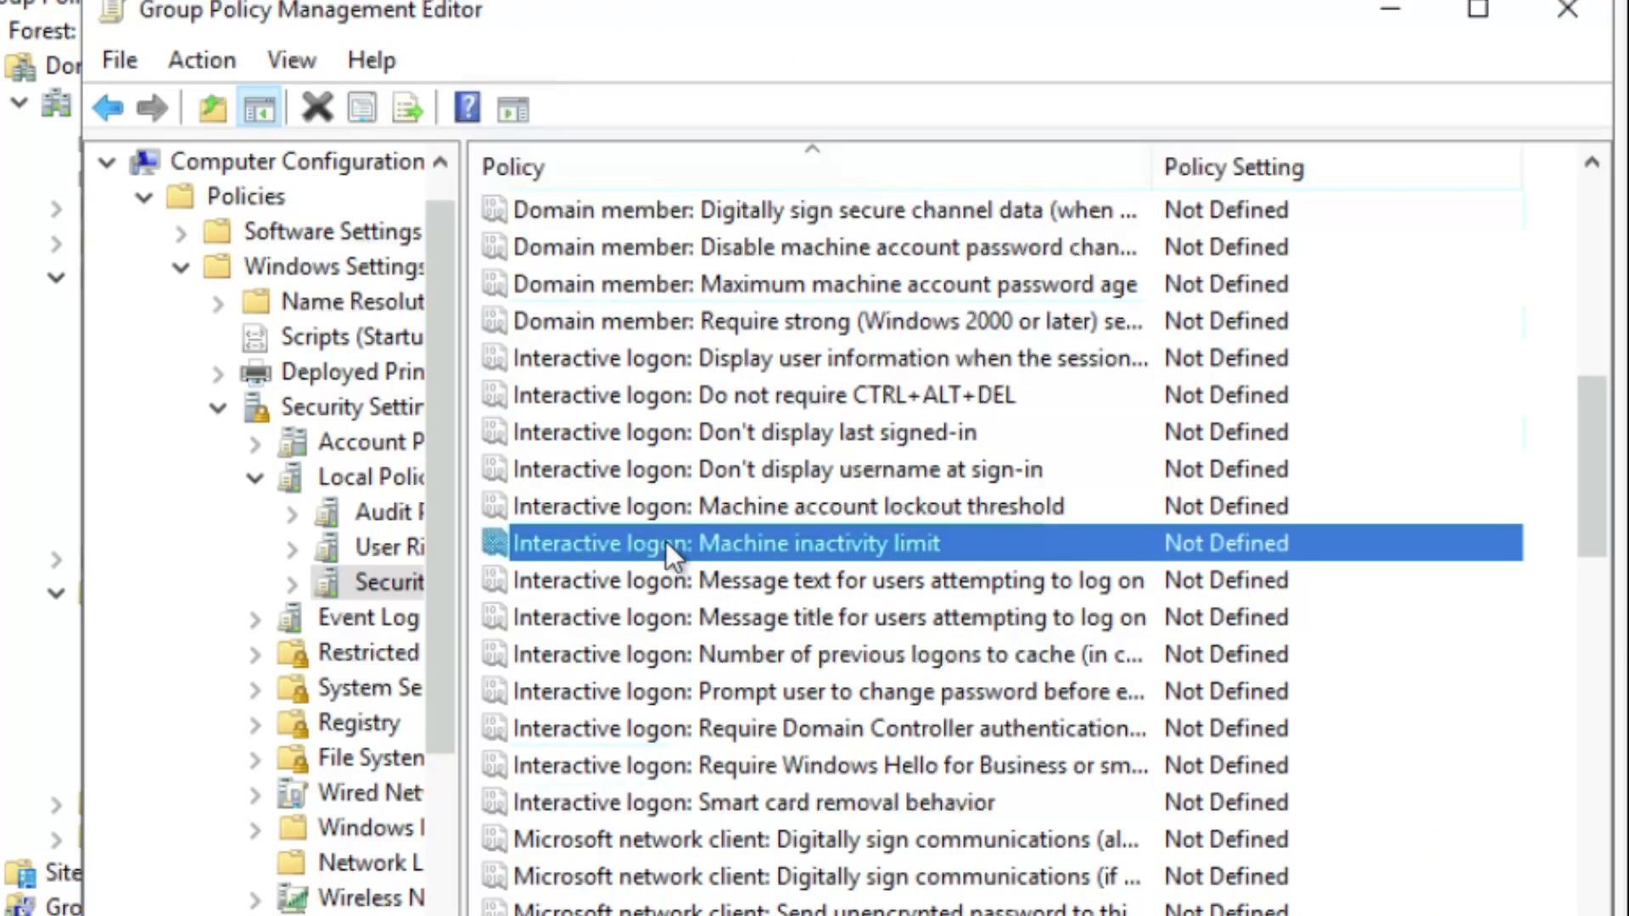
Define Machine inactivity limit as 300 seconds, then close the Group Policy Management Editor
double_click(665, 542)
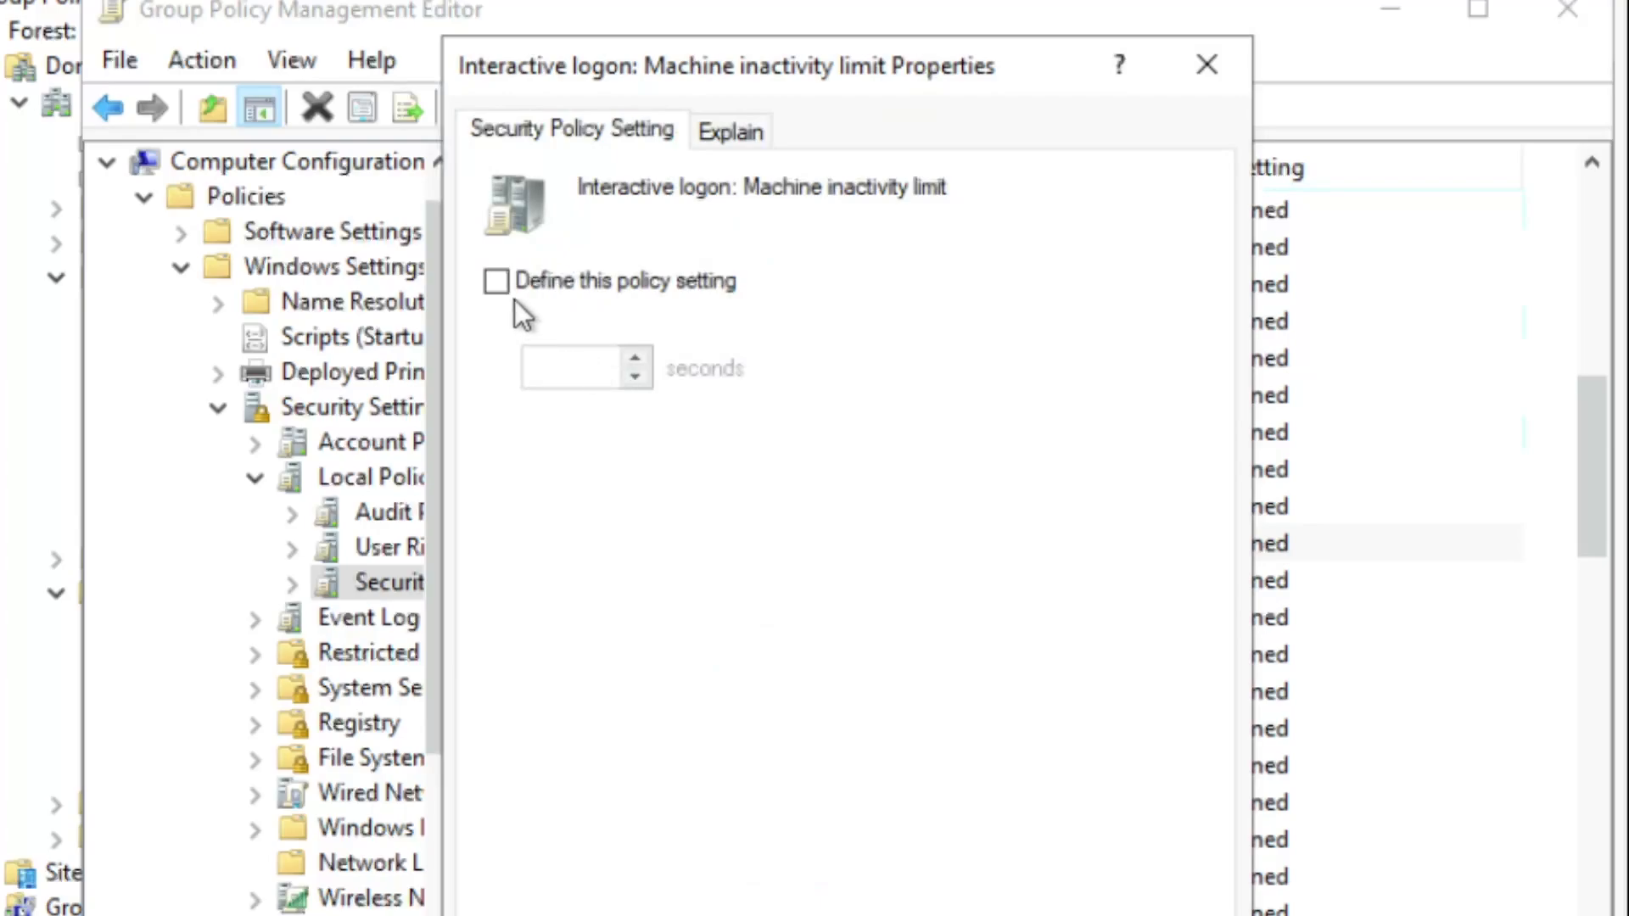
click(499, 285)
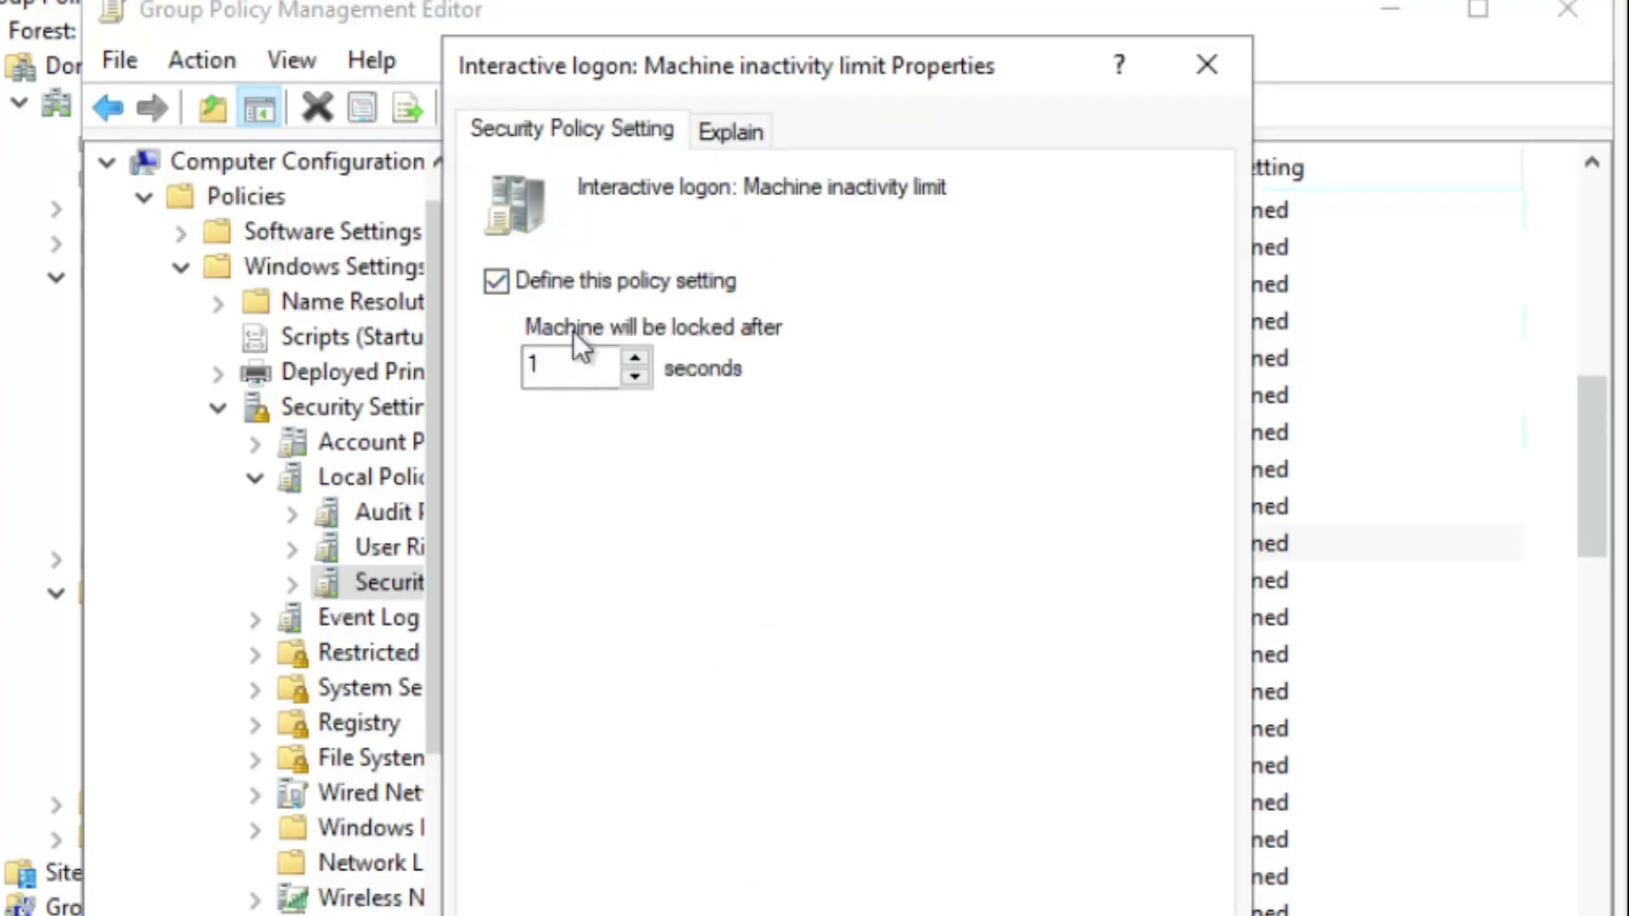
click(573, 363)
double_click(573, 364)
text(300)
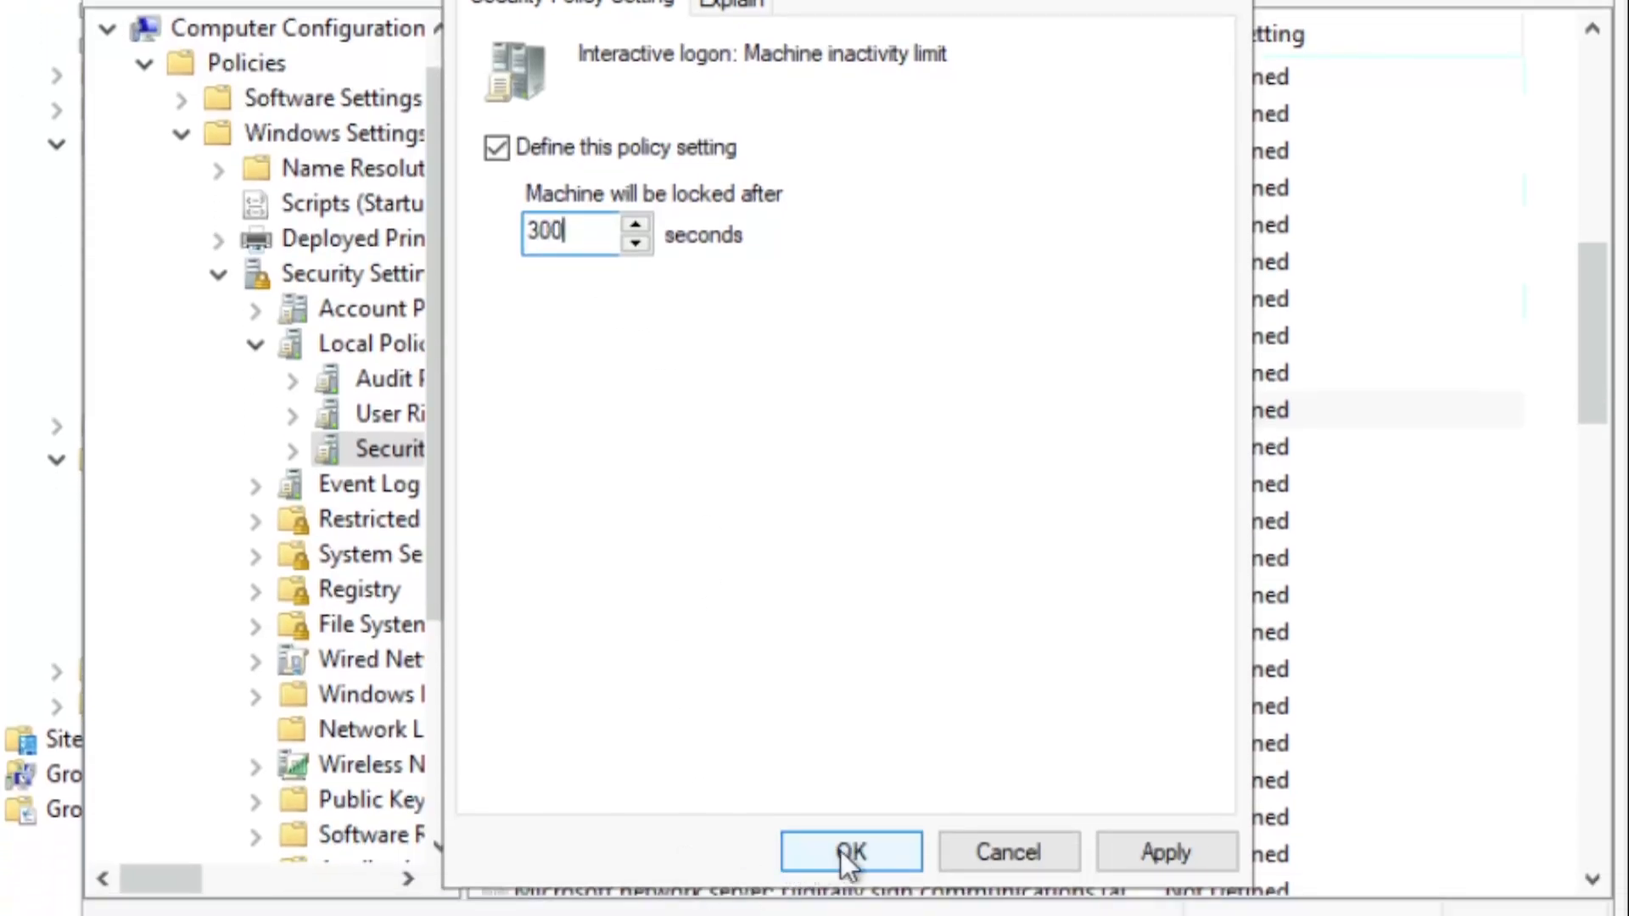
click(850, 852)
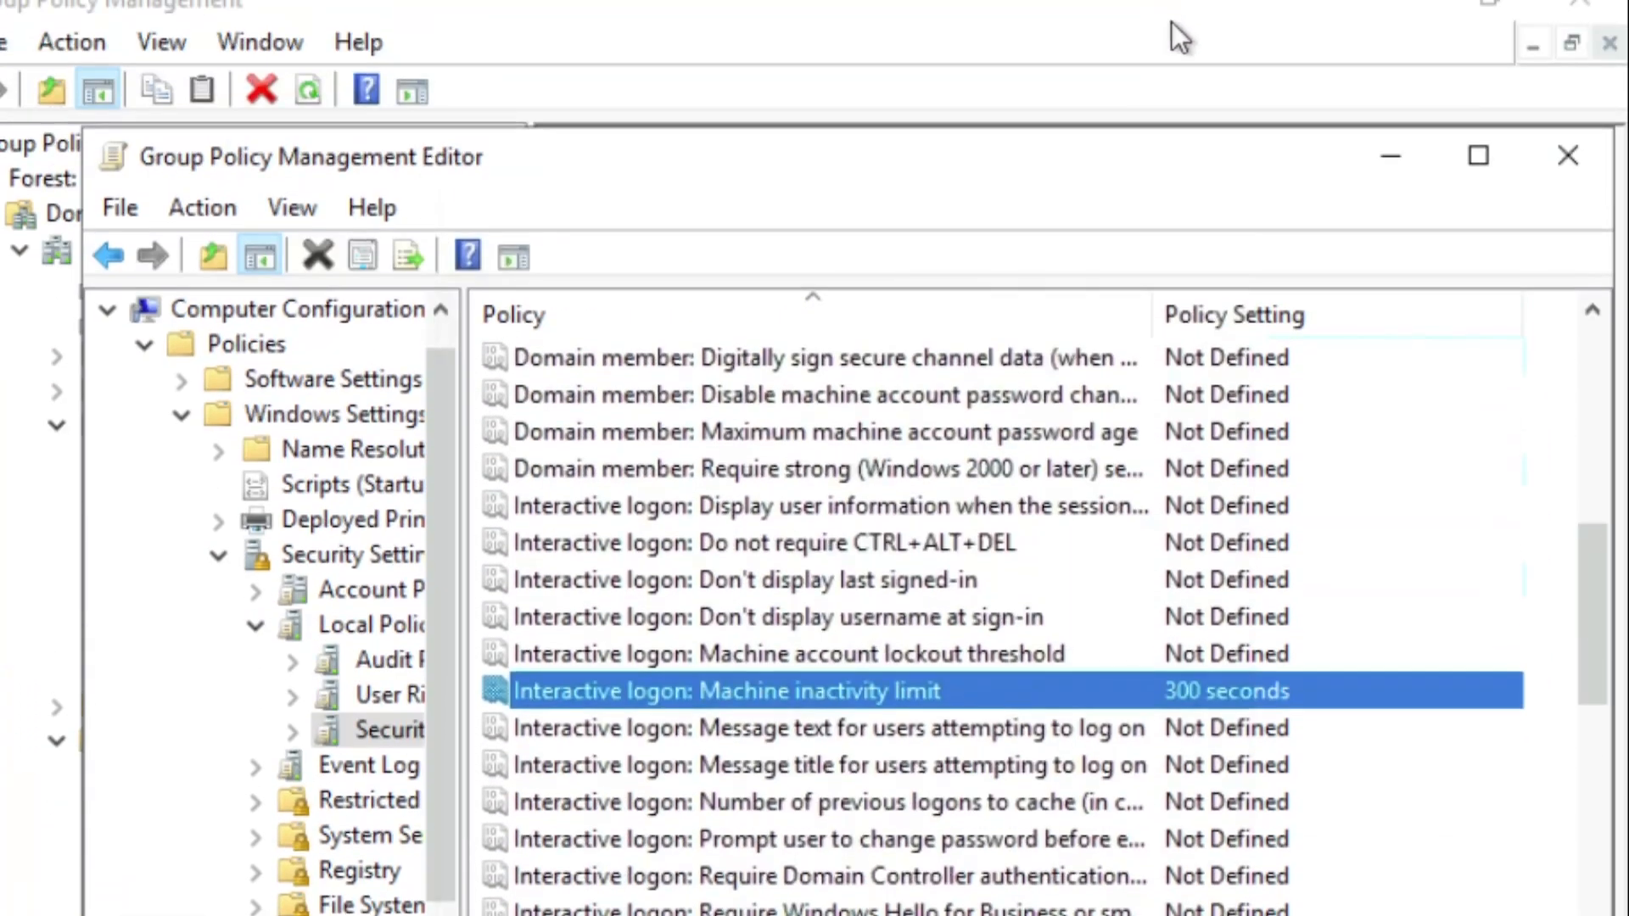
click(1553, 155)
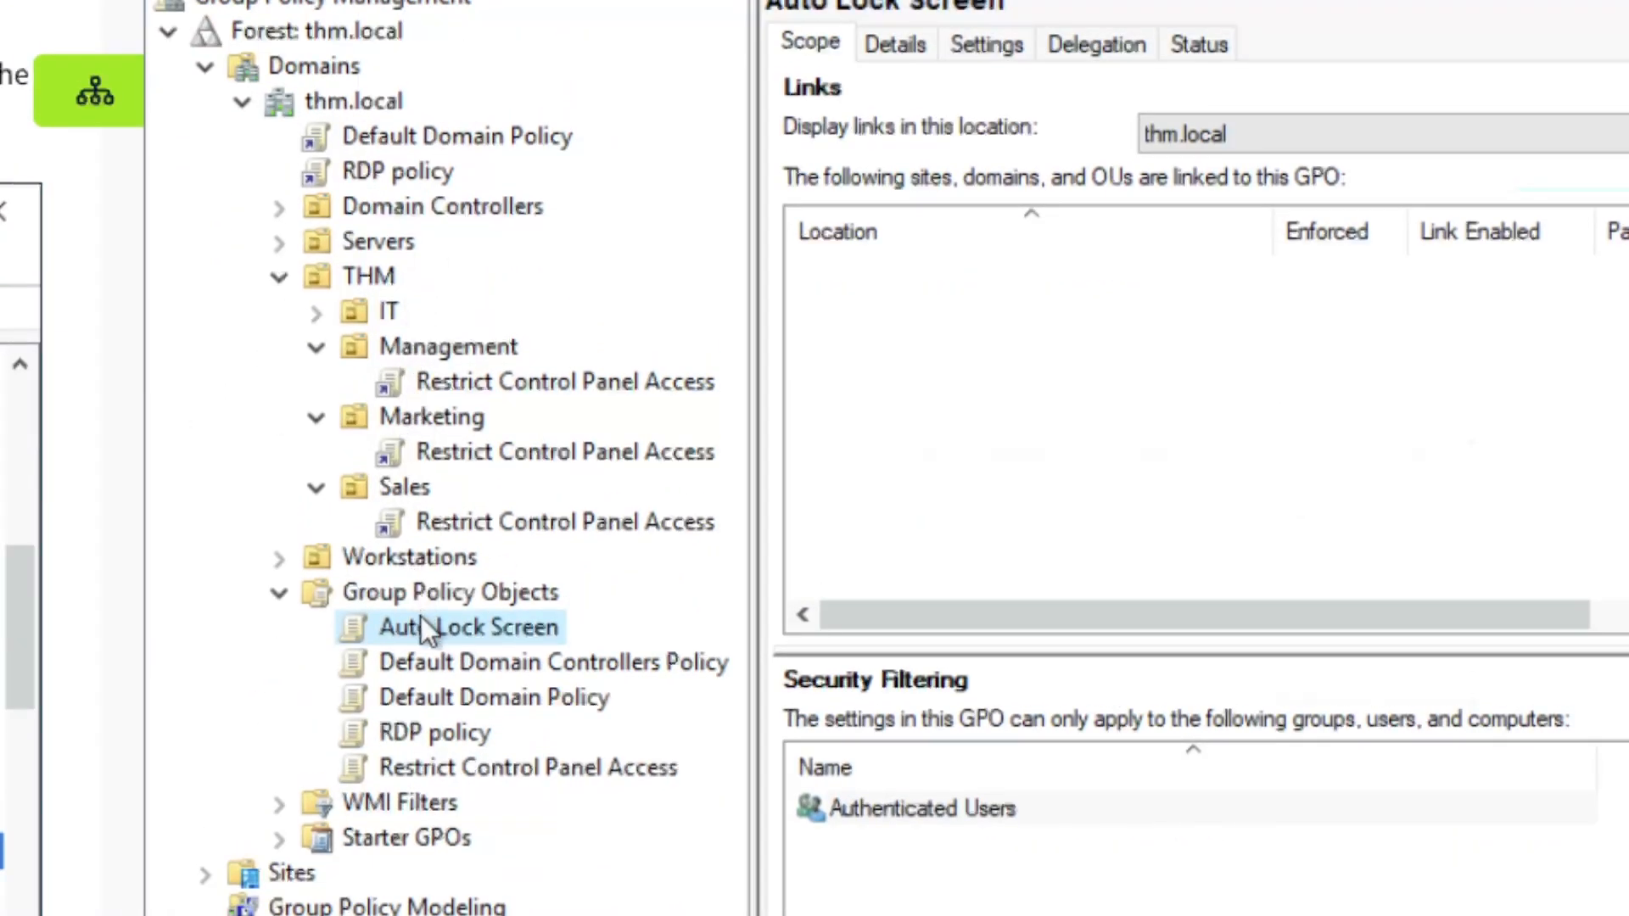
Link Auto Lock Screen to thm.local, then check linked GPOs on each OU from Domain Controllers to Workstations
drag(421, 628, 355, 102)
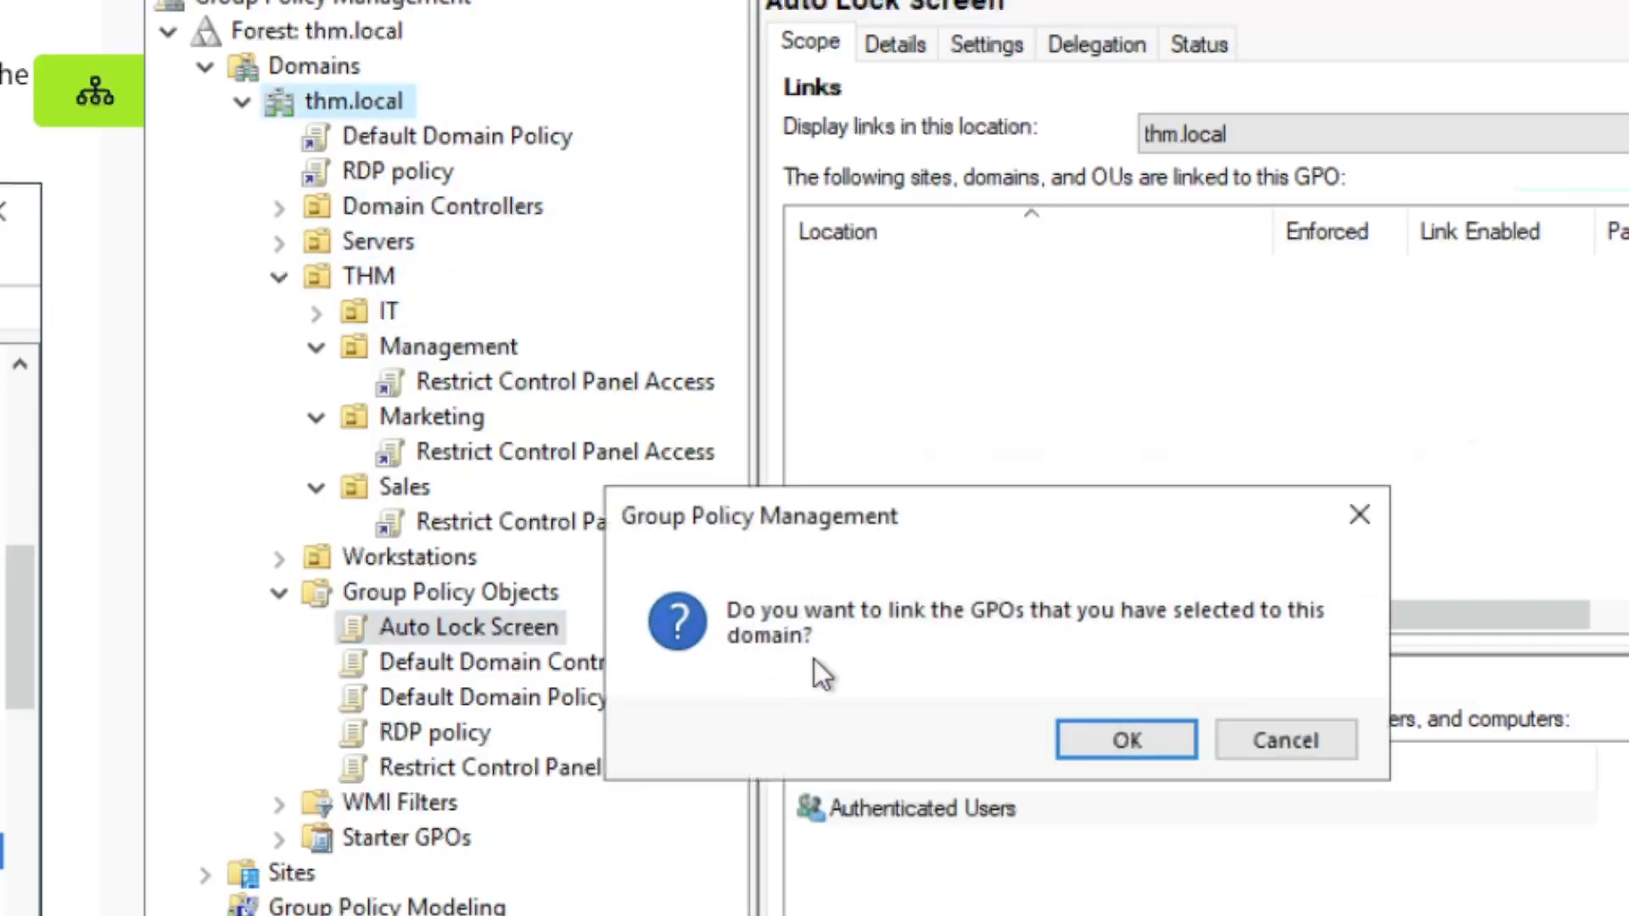
click(1127, 740)
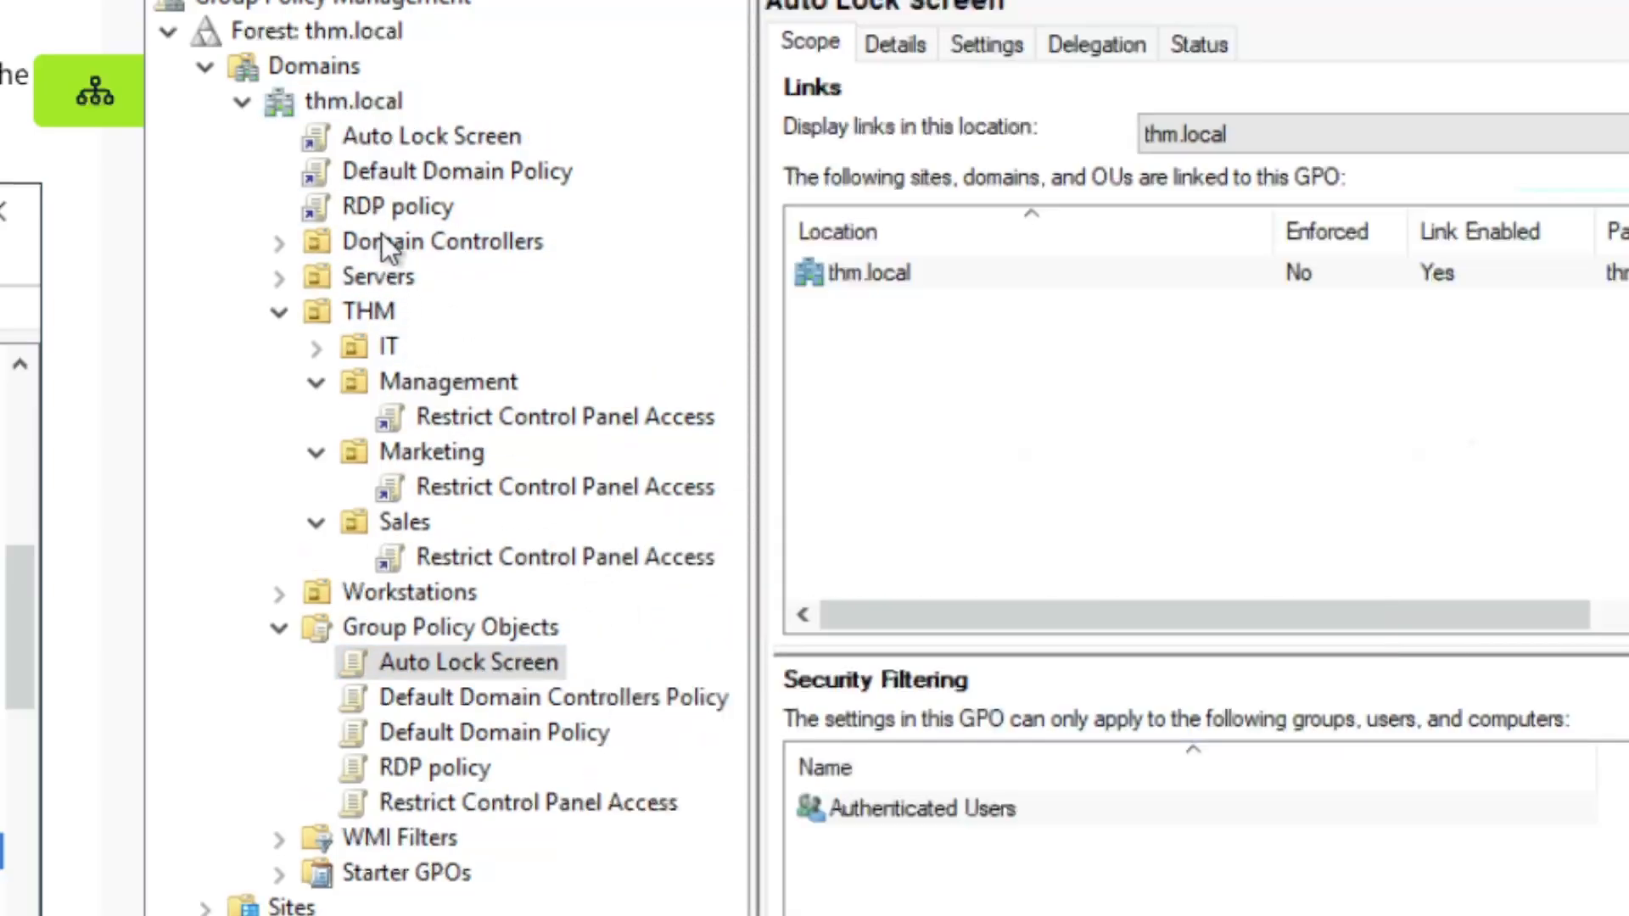
click(375, 244)
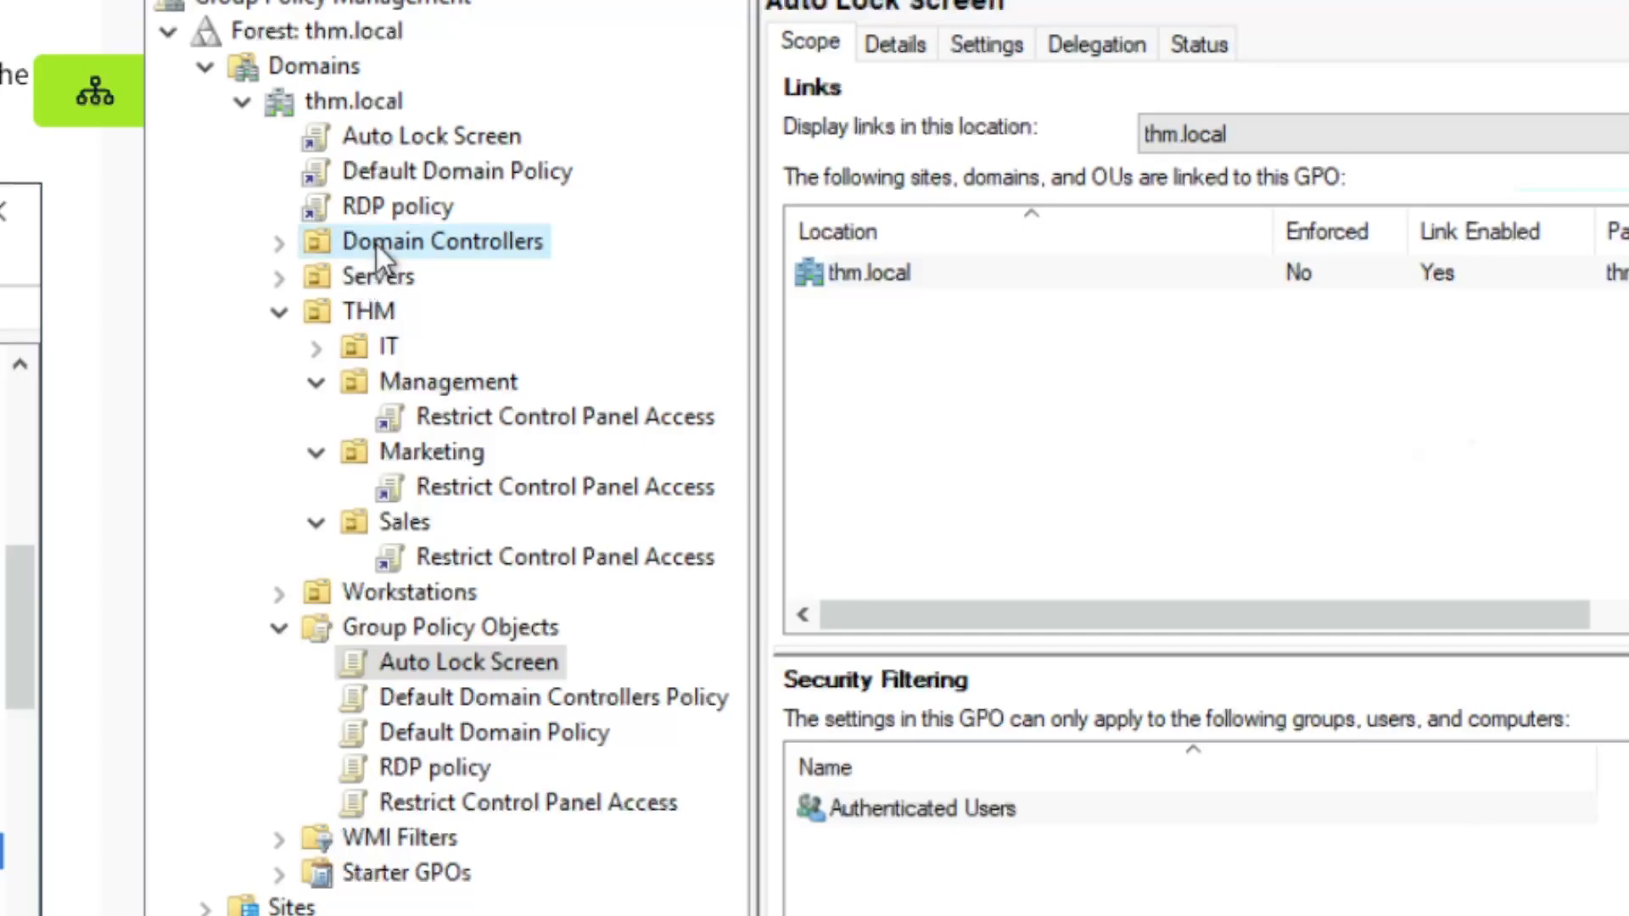
click(389, 279)
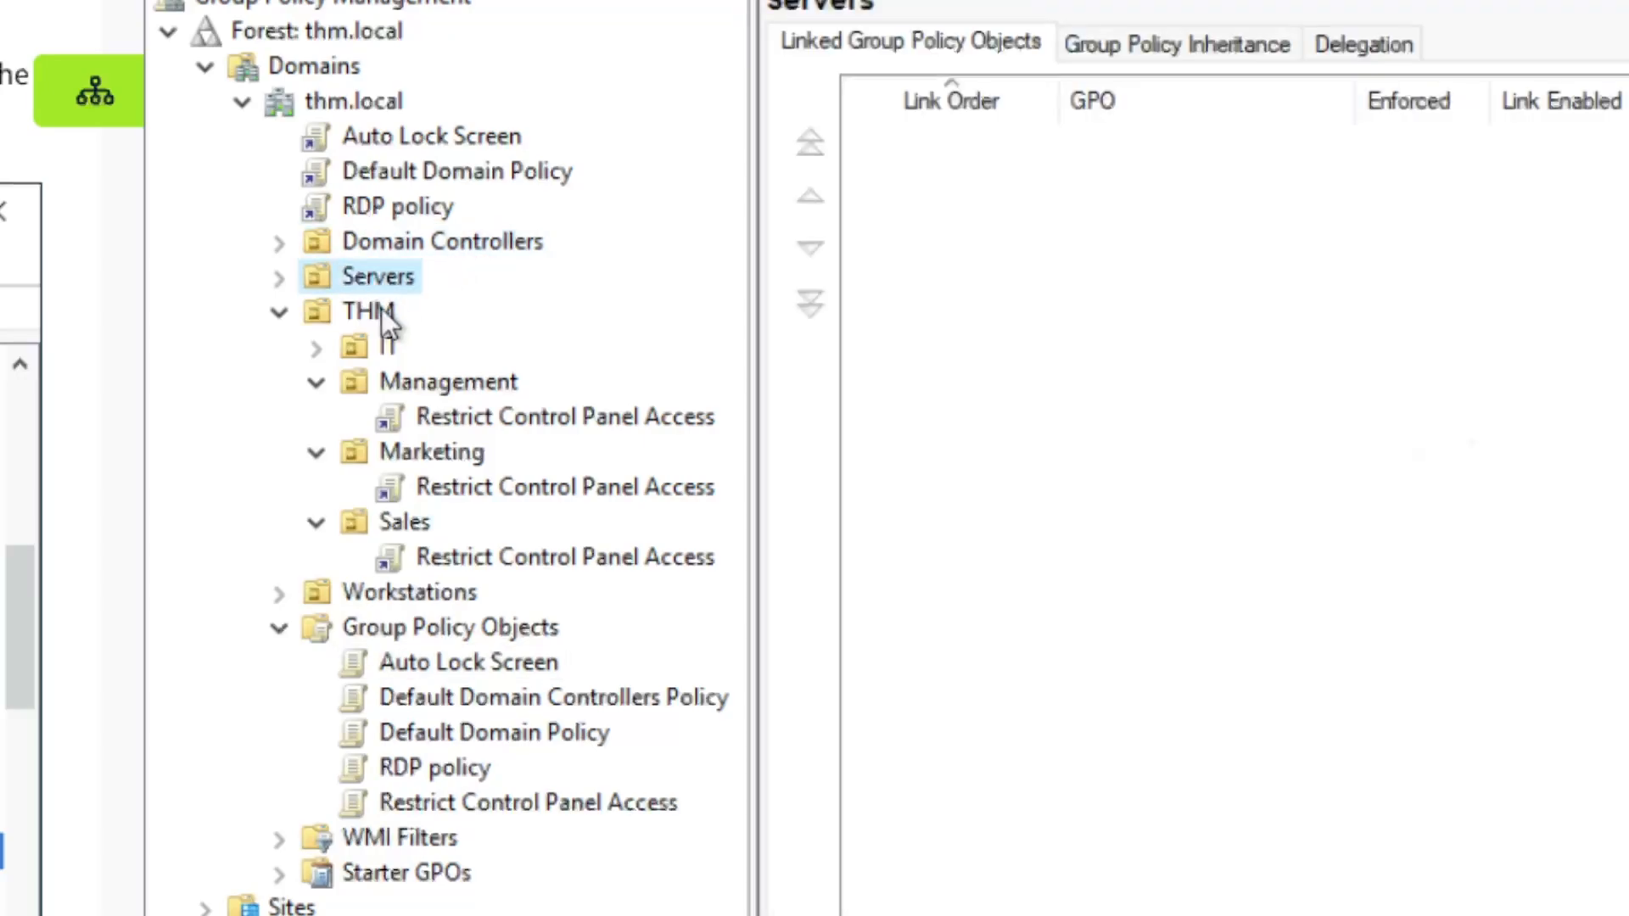
click(375, 311)
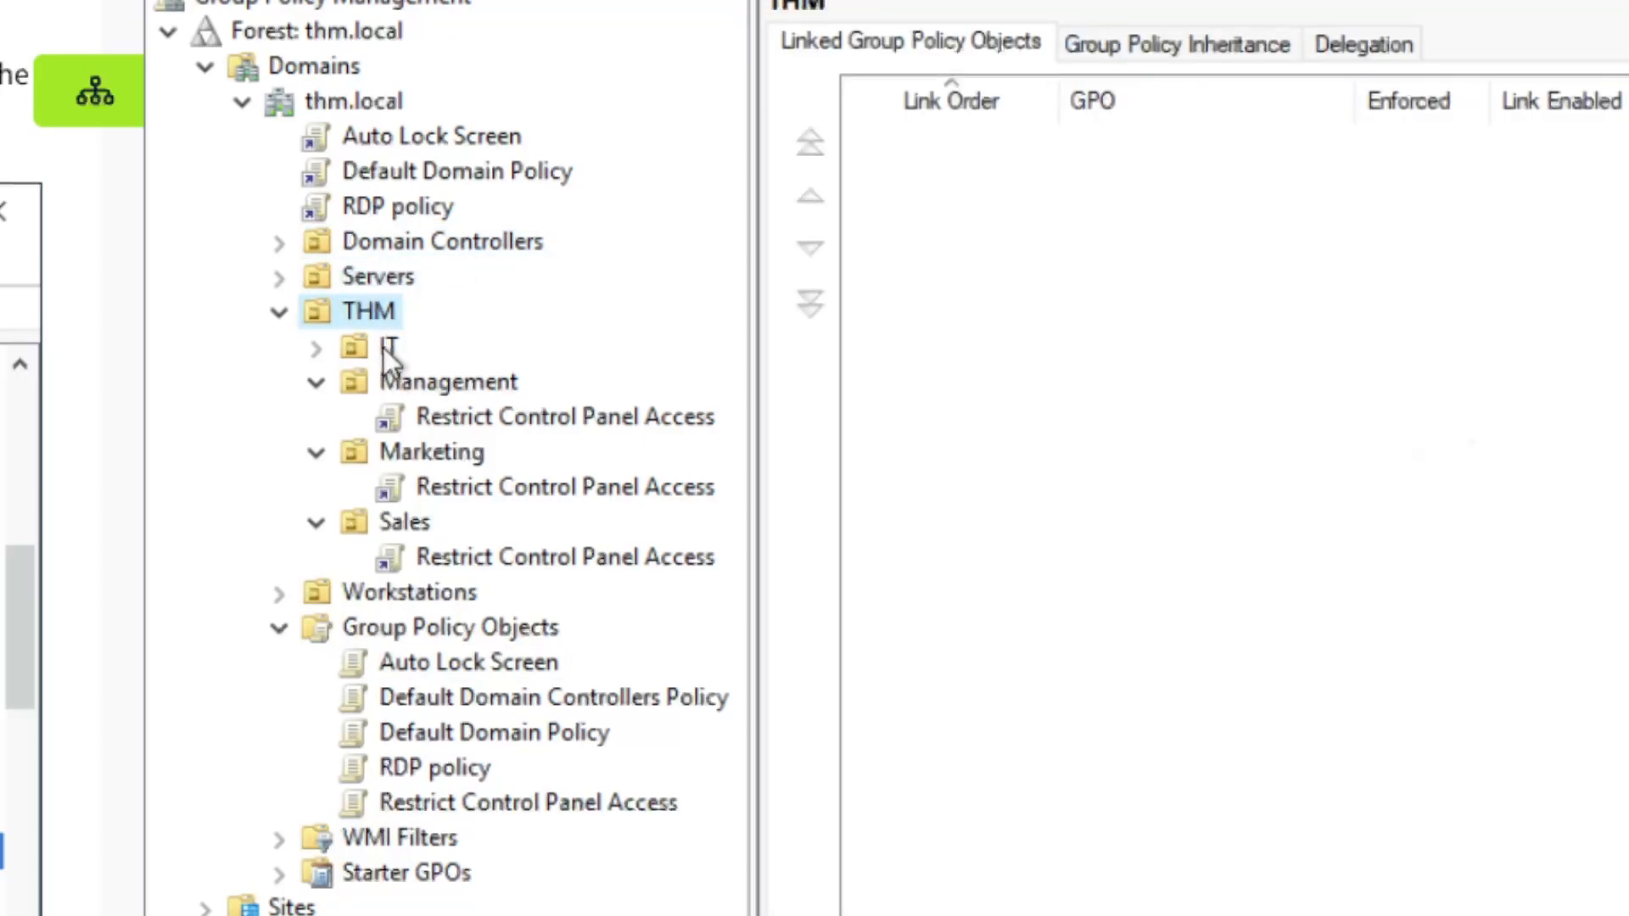
click(384, 346)
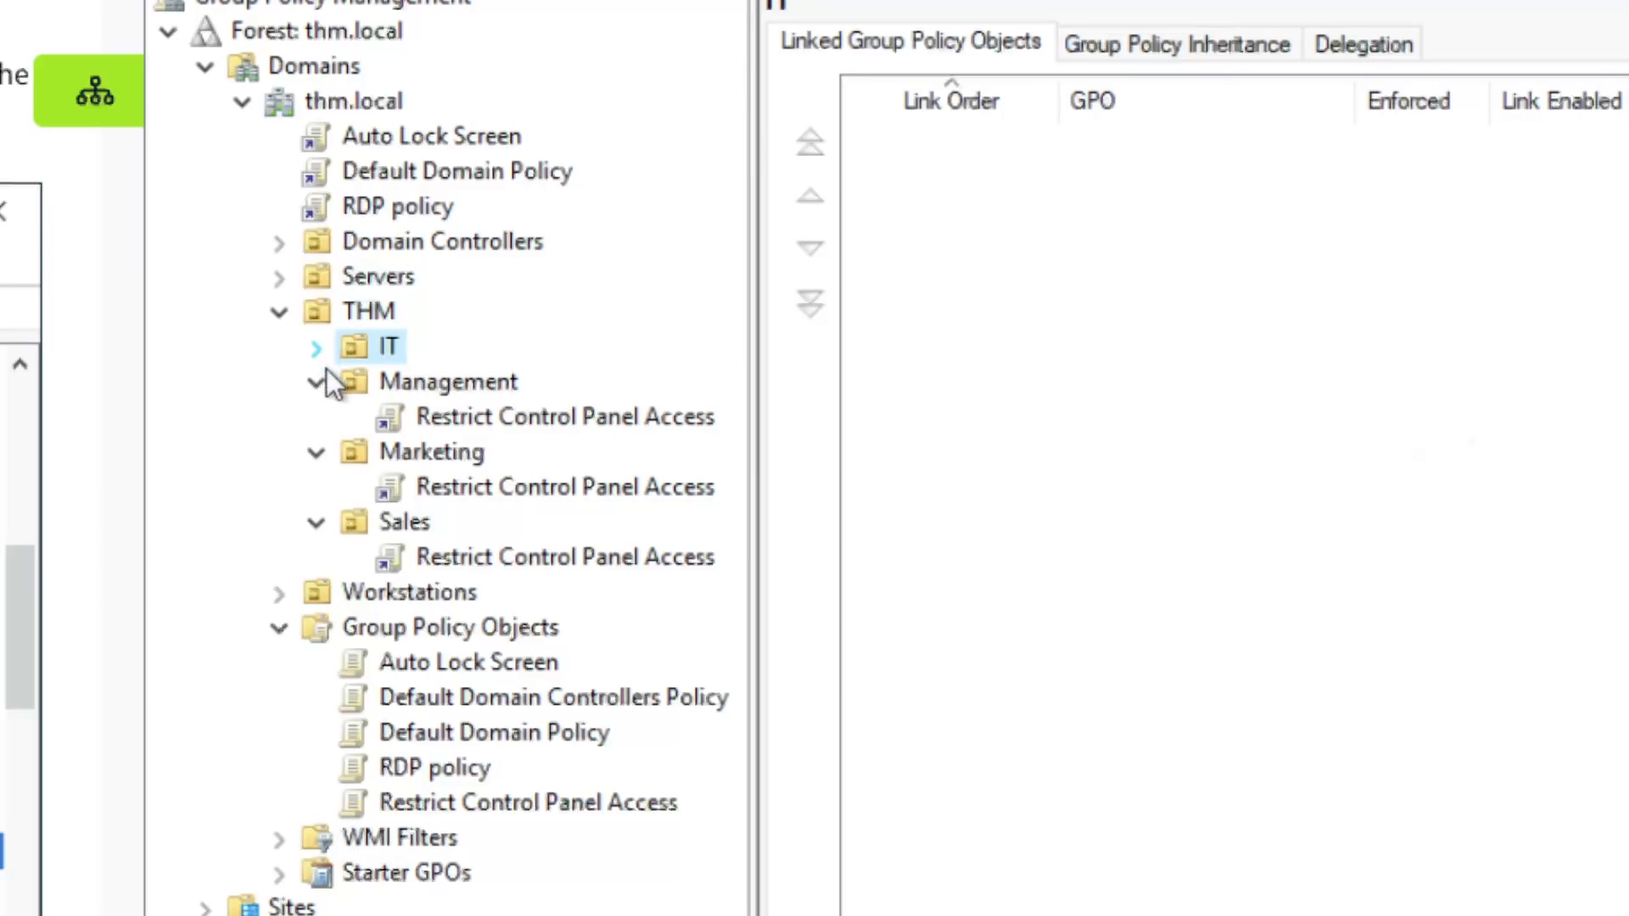
click(388, 380)
click(421, 450)
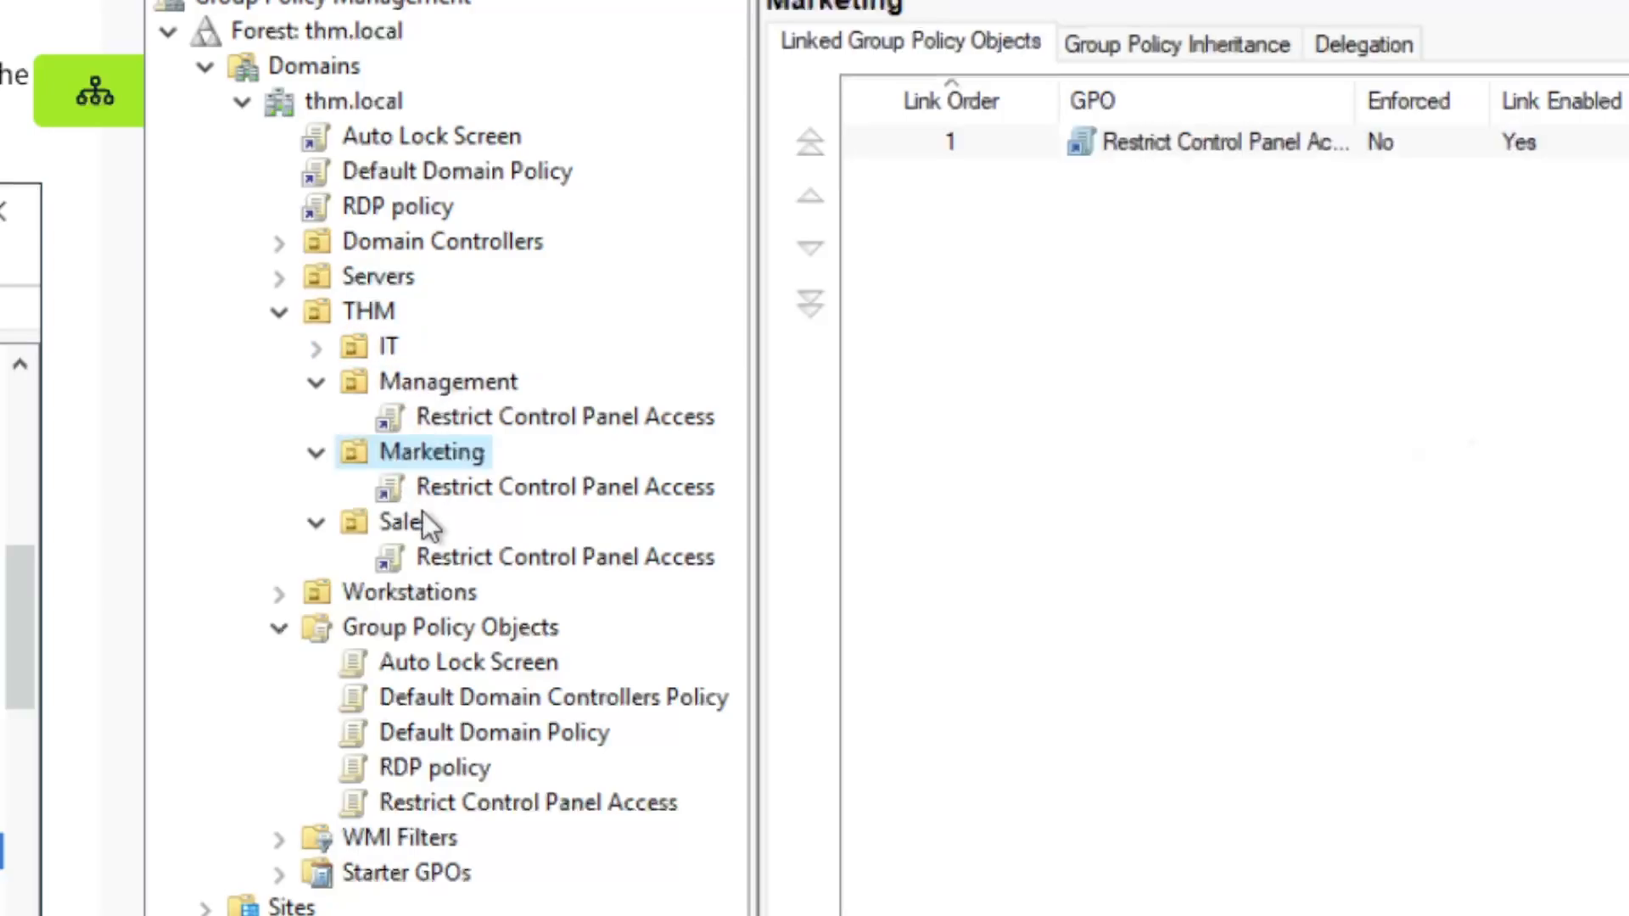
click(424, 526)
click(424, 584)
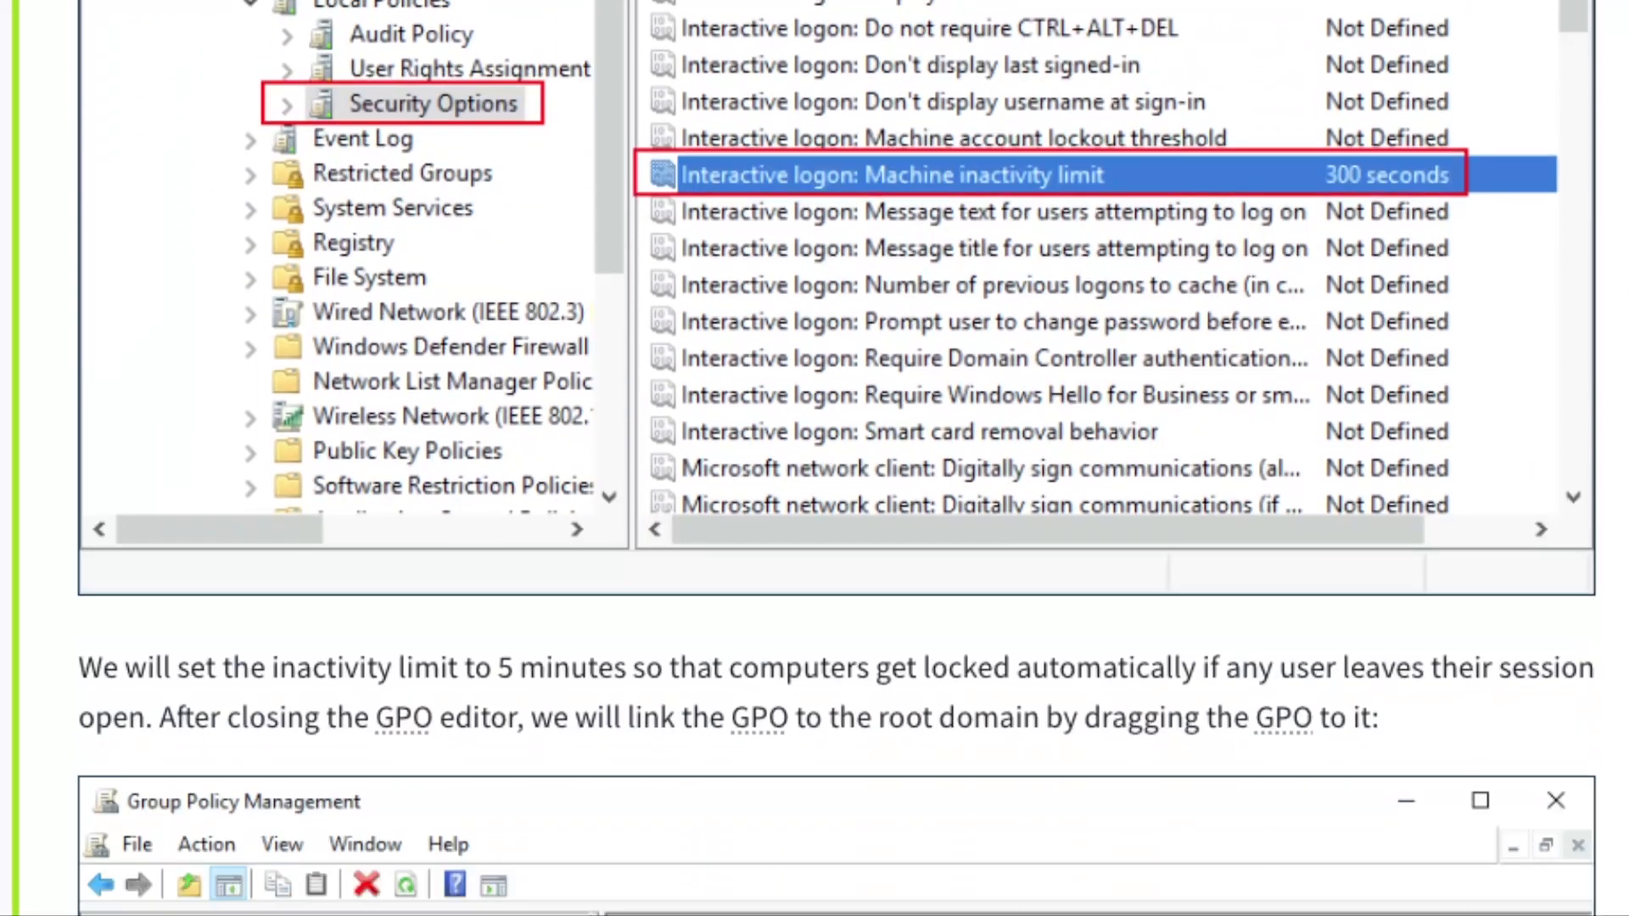
scroll(633, 597, down, 8)
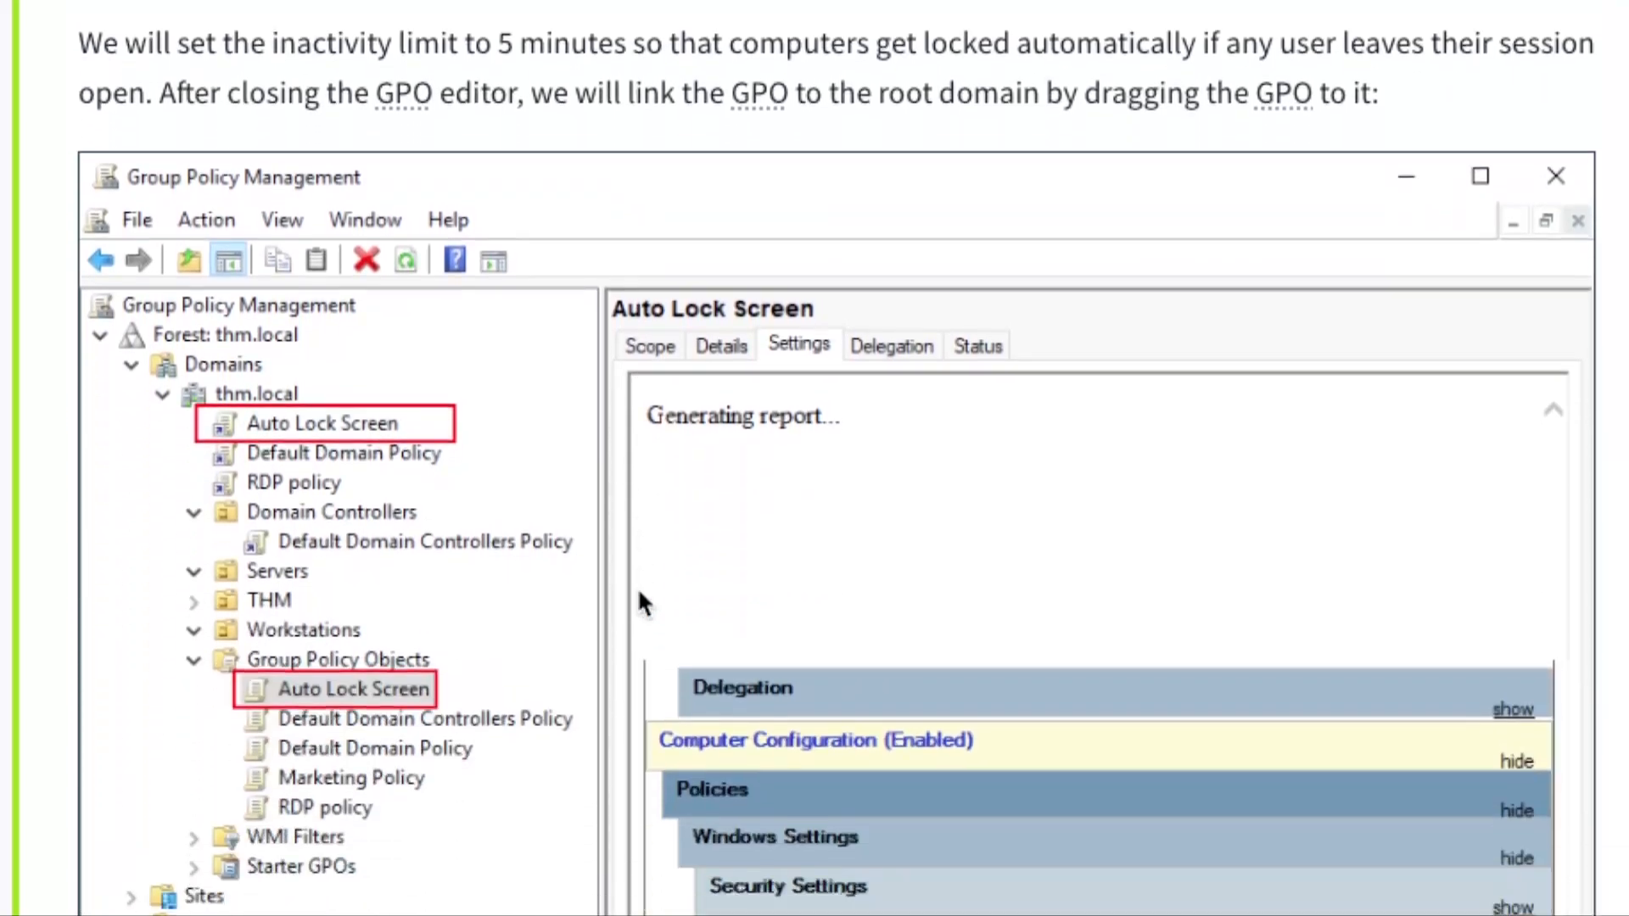
scroll(639, 592, down, 3)
scroll(639, 592, up, 2)
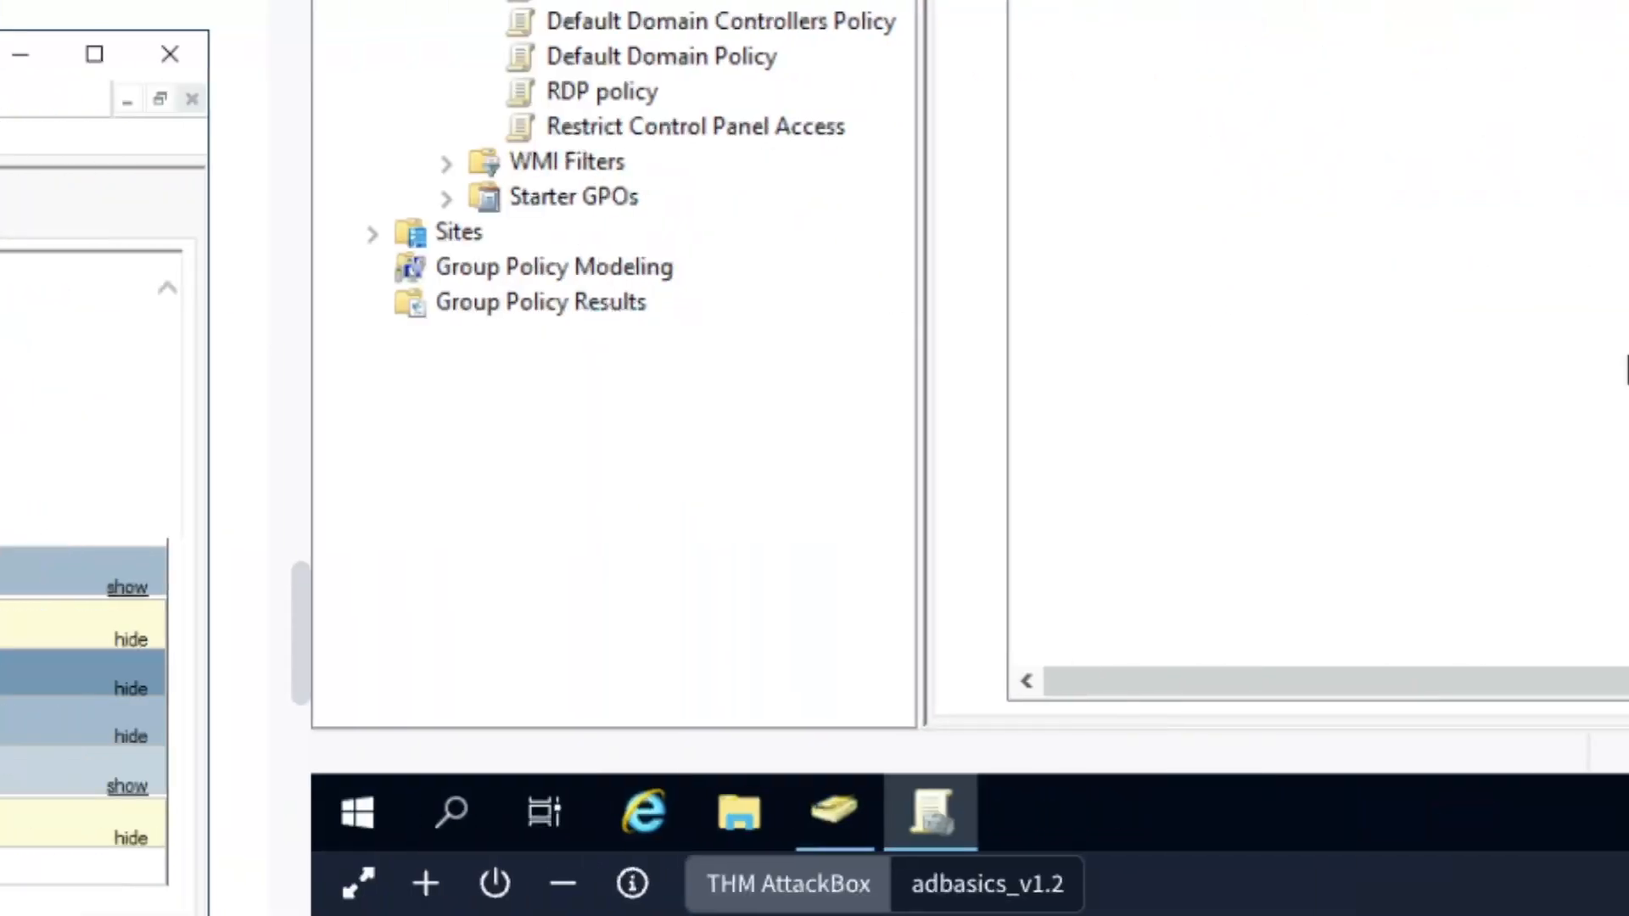
Review the Auto Lock Screen GPO's scope and Authenticated Users filter, then its security filtering and delegation details
click(634, 268)
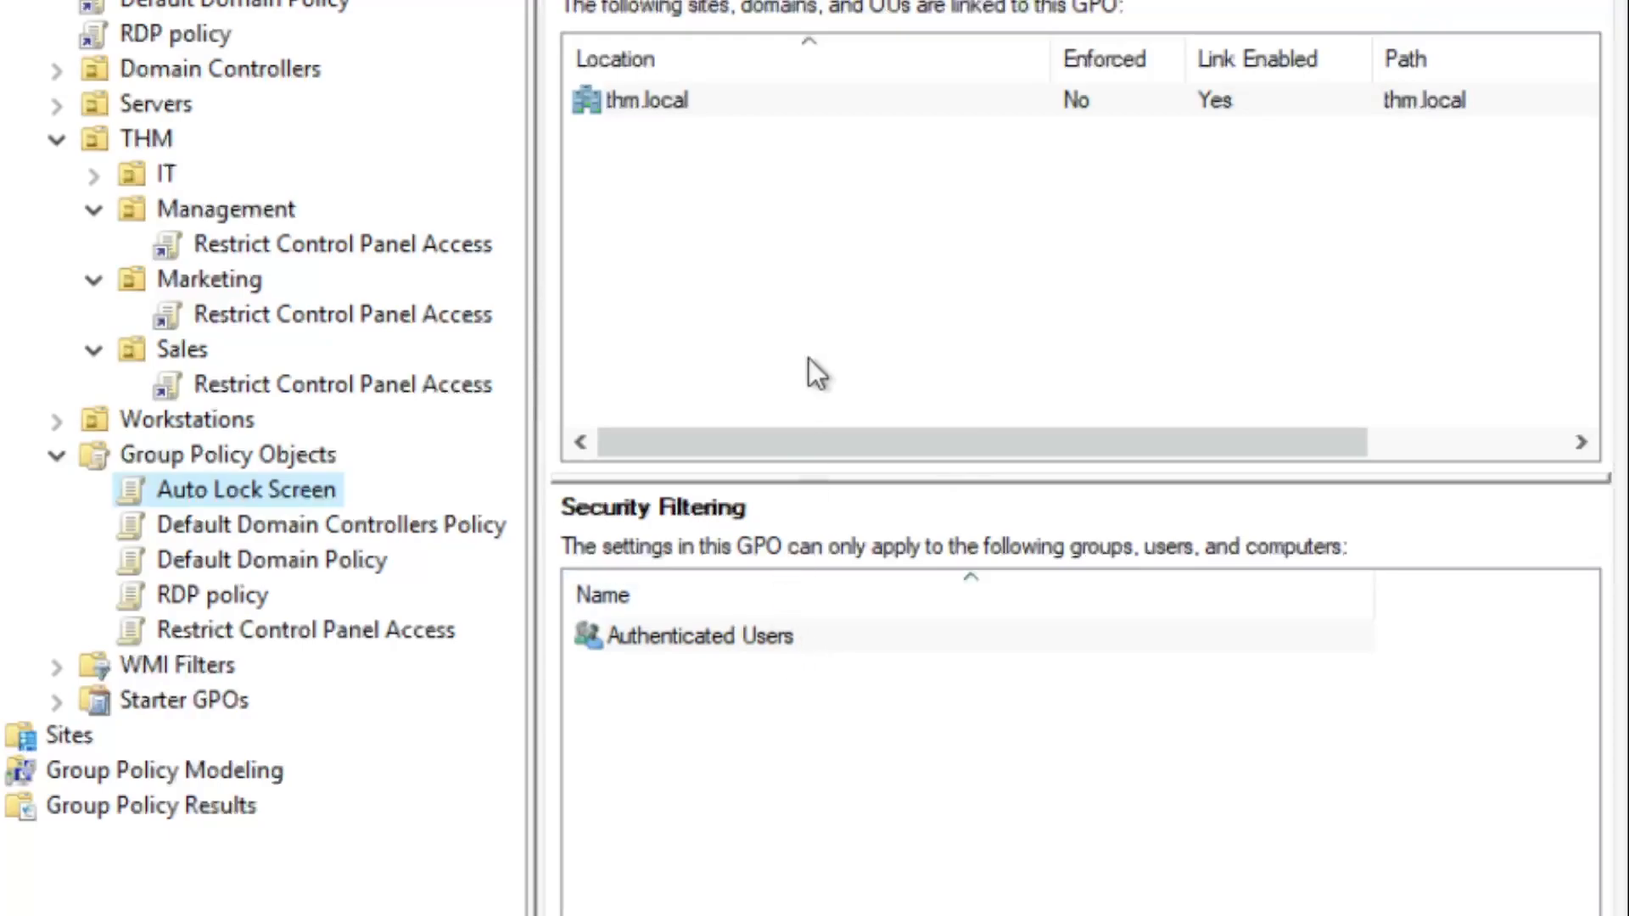
click(776, 633)
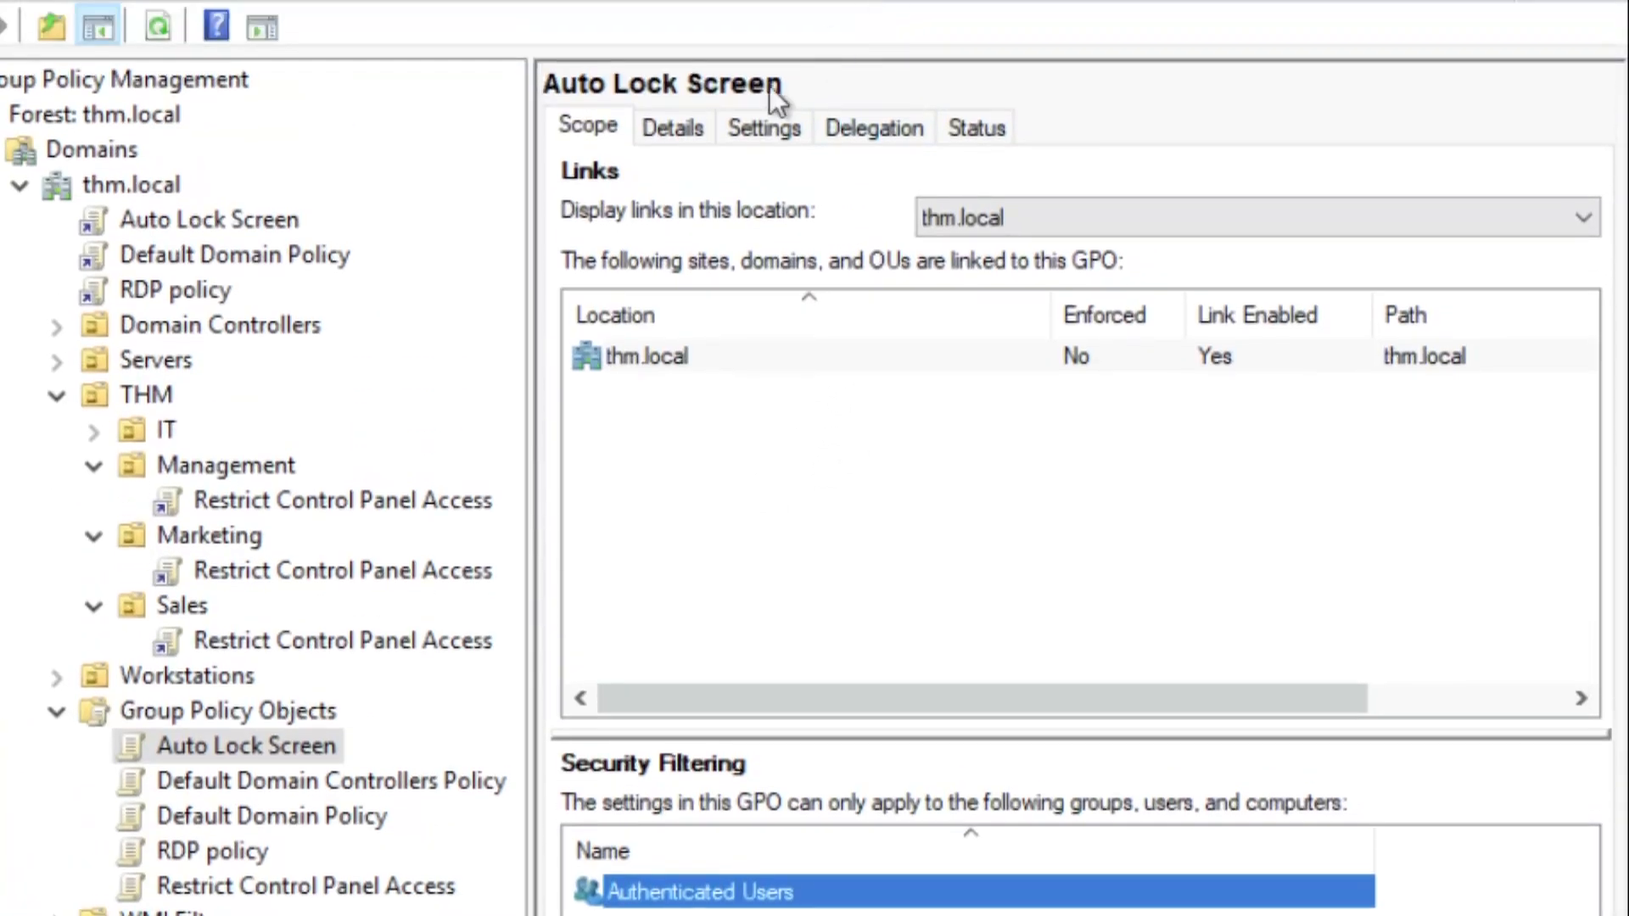
click(763, 129)
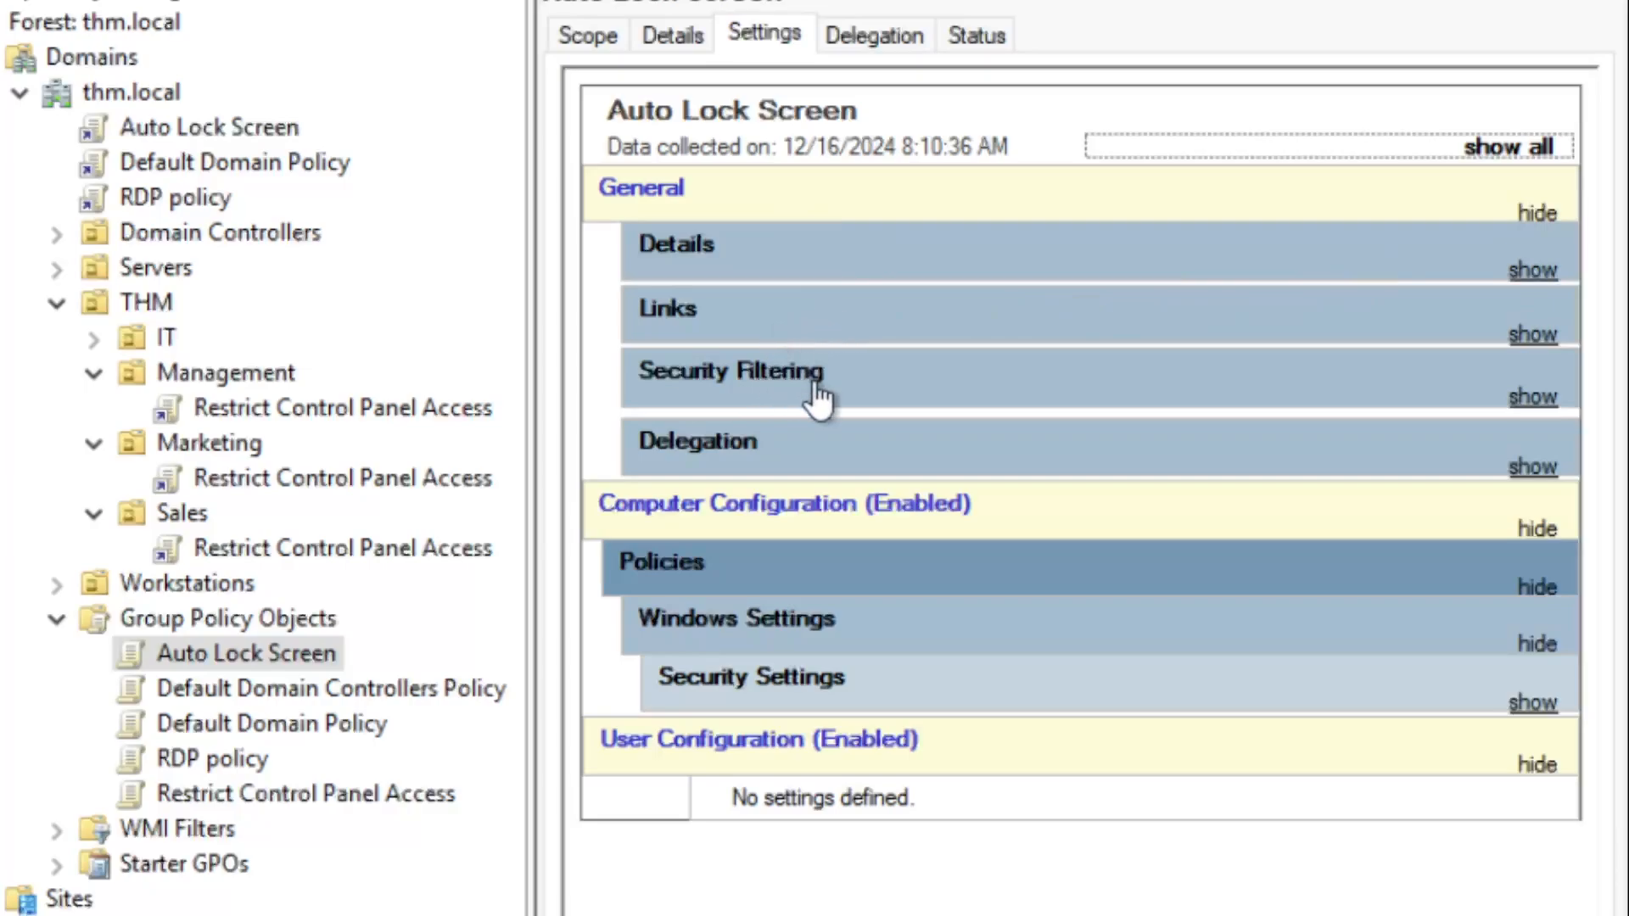
click(1533, 397)
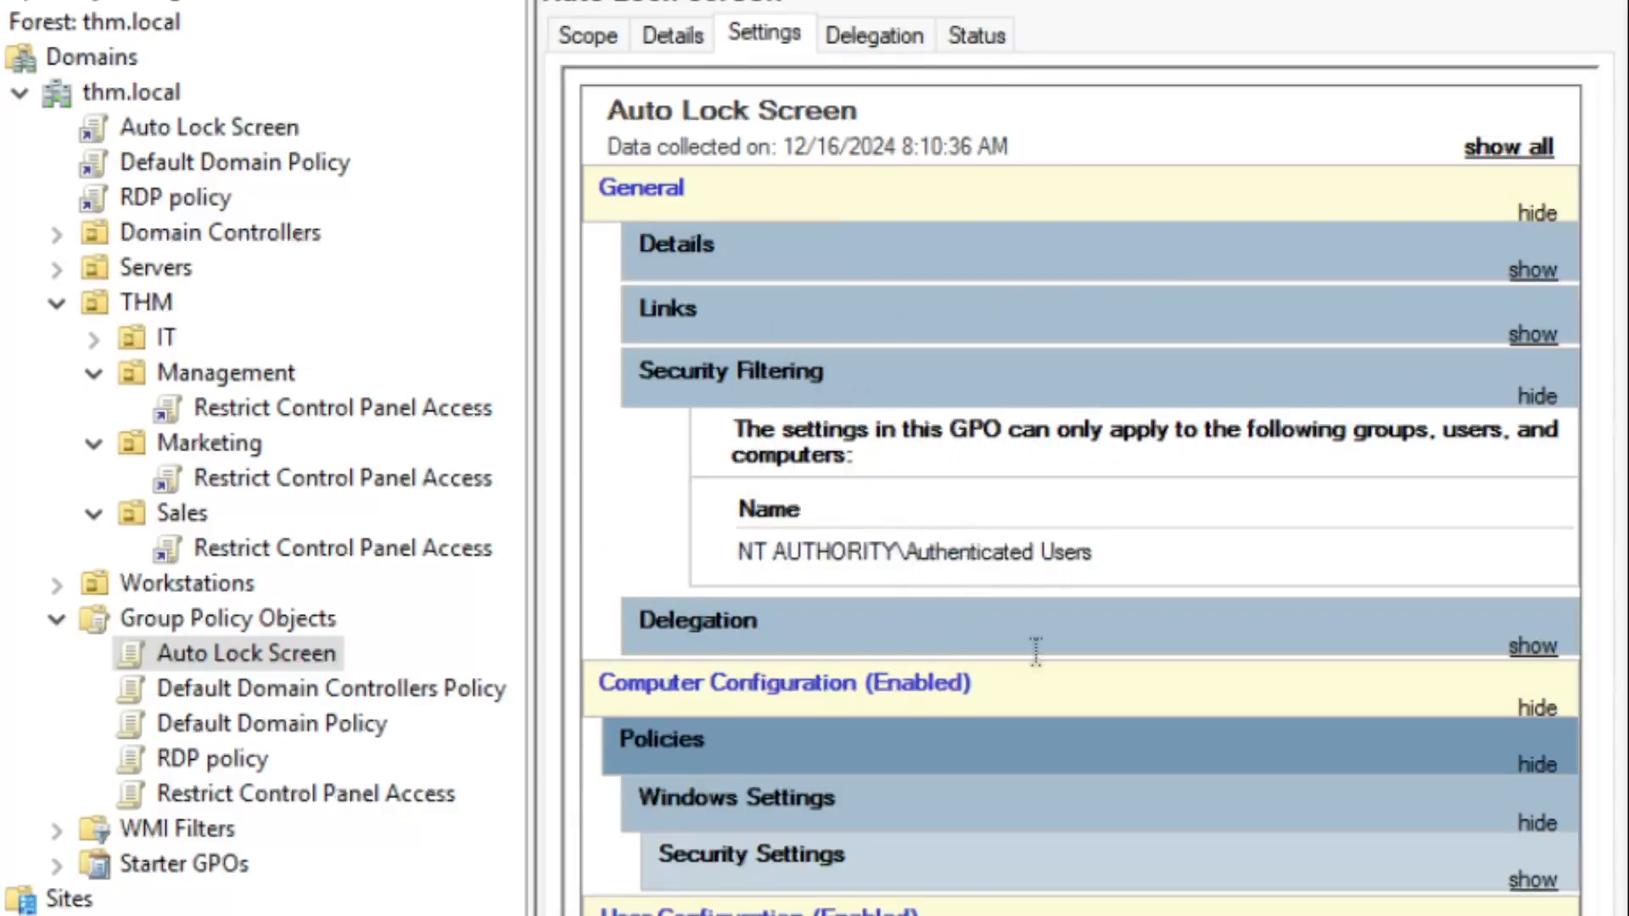
click(1532, 650)
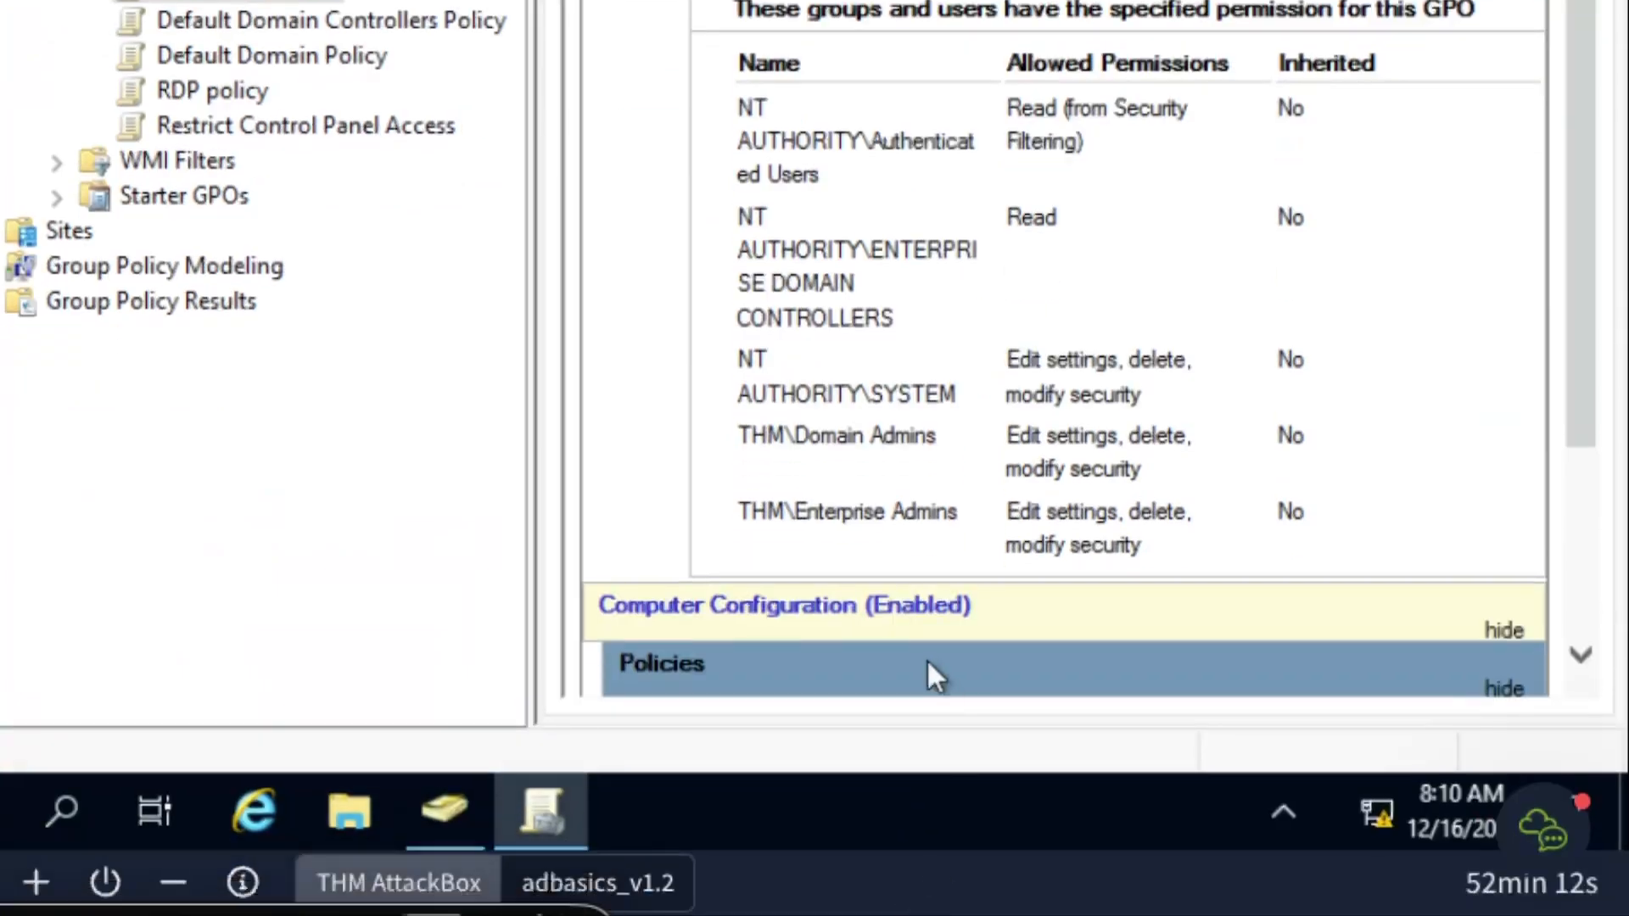
click(1497, 686)
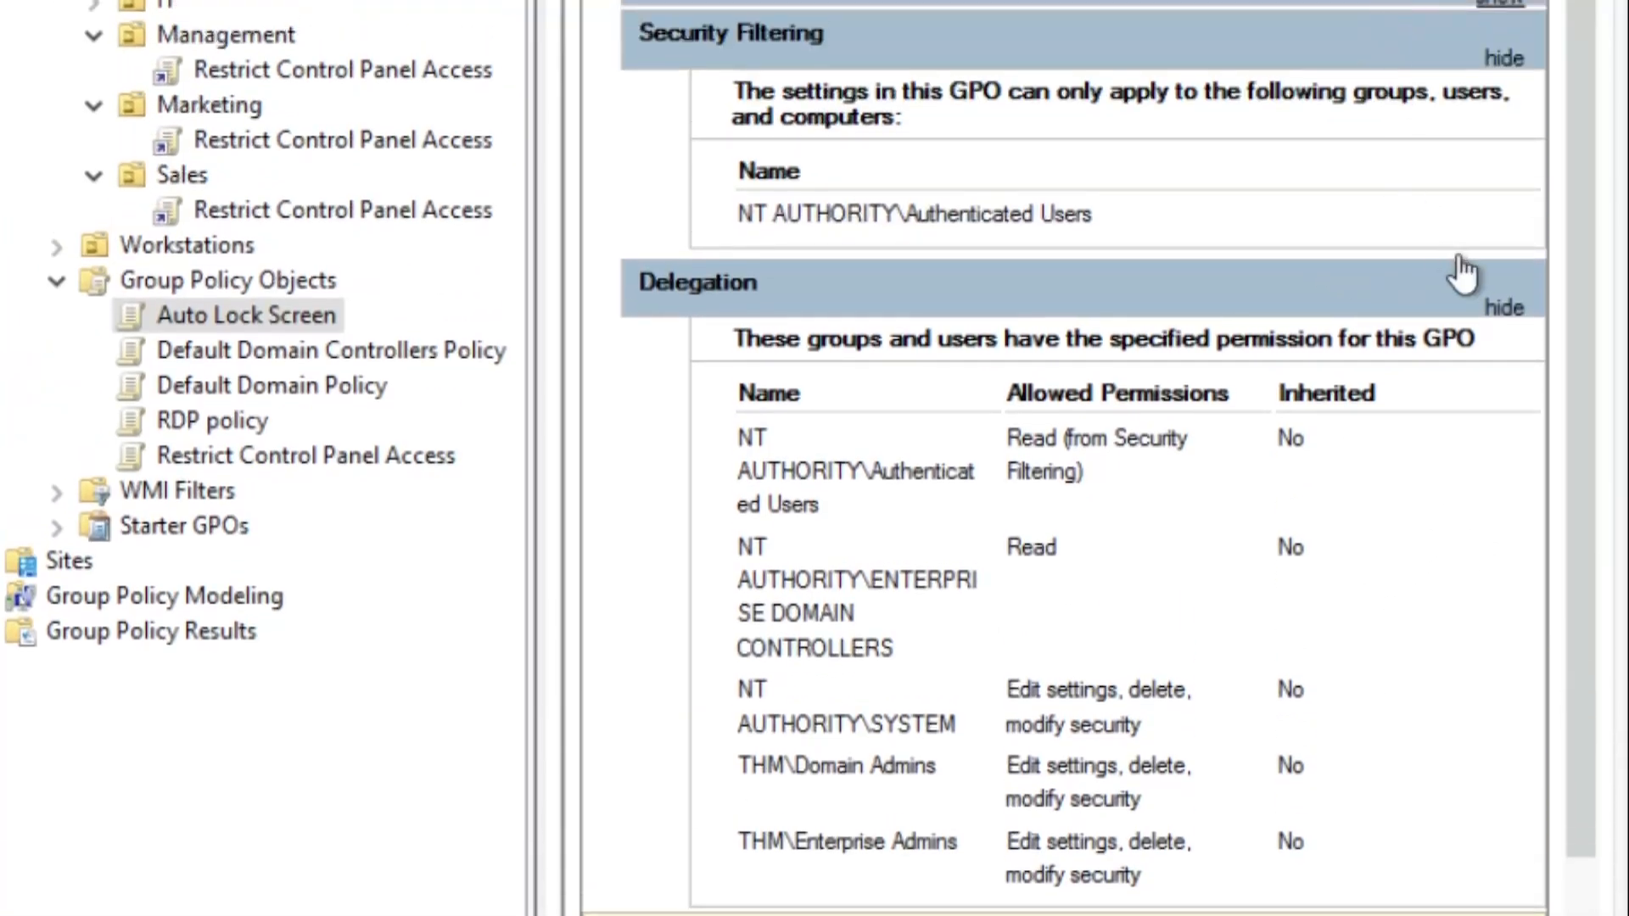
click(1503, 311)
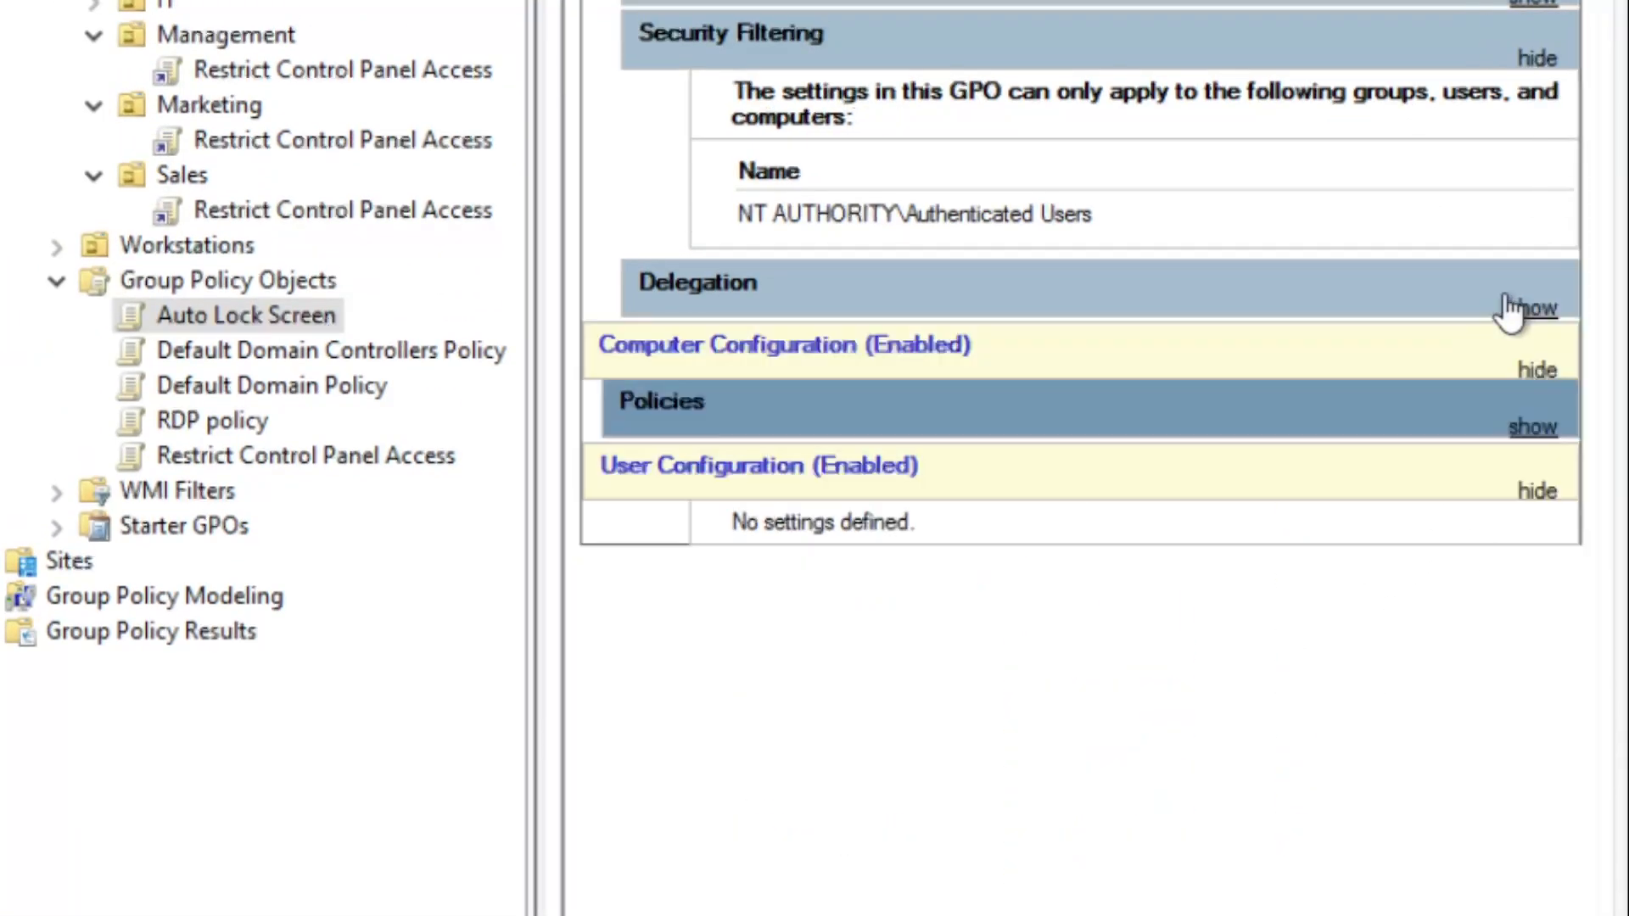
click(1533, 60)
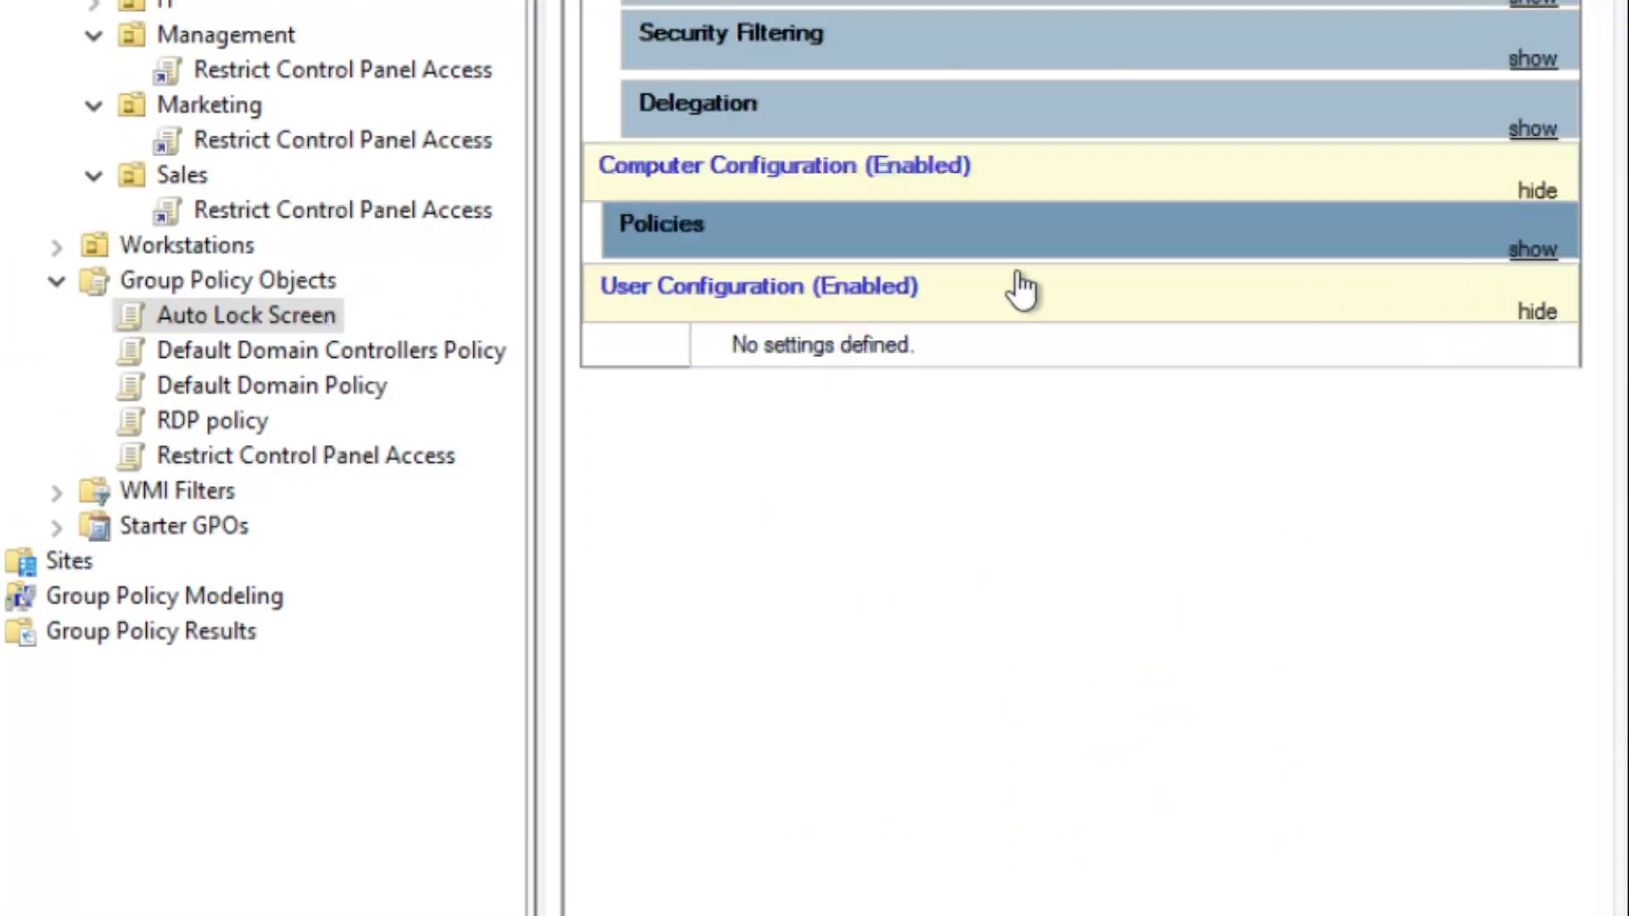
Expand the settings report down to Security Options, showing Machine inactivity limit at 300 seconds
click(1532, 251)
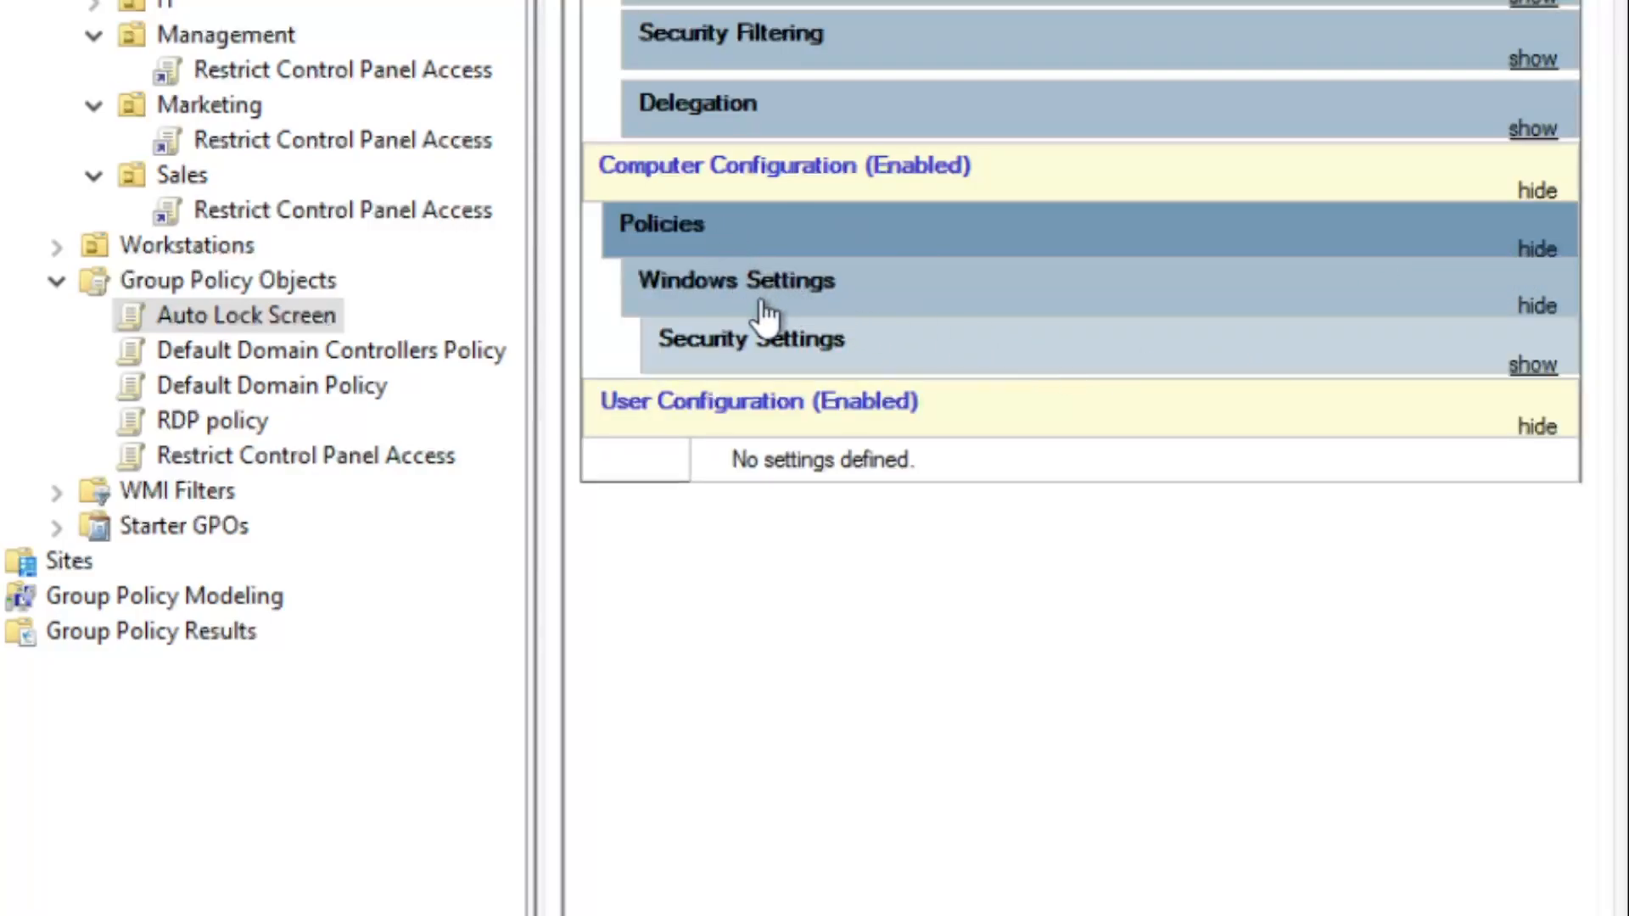
click(1533, 365)
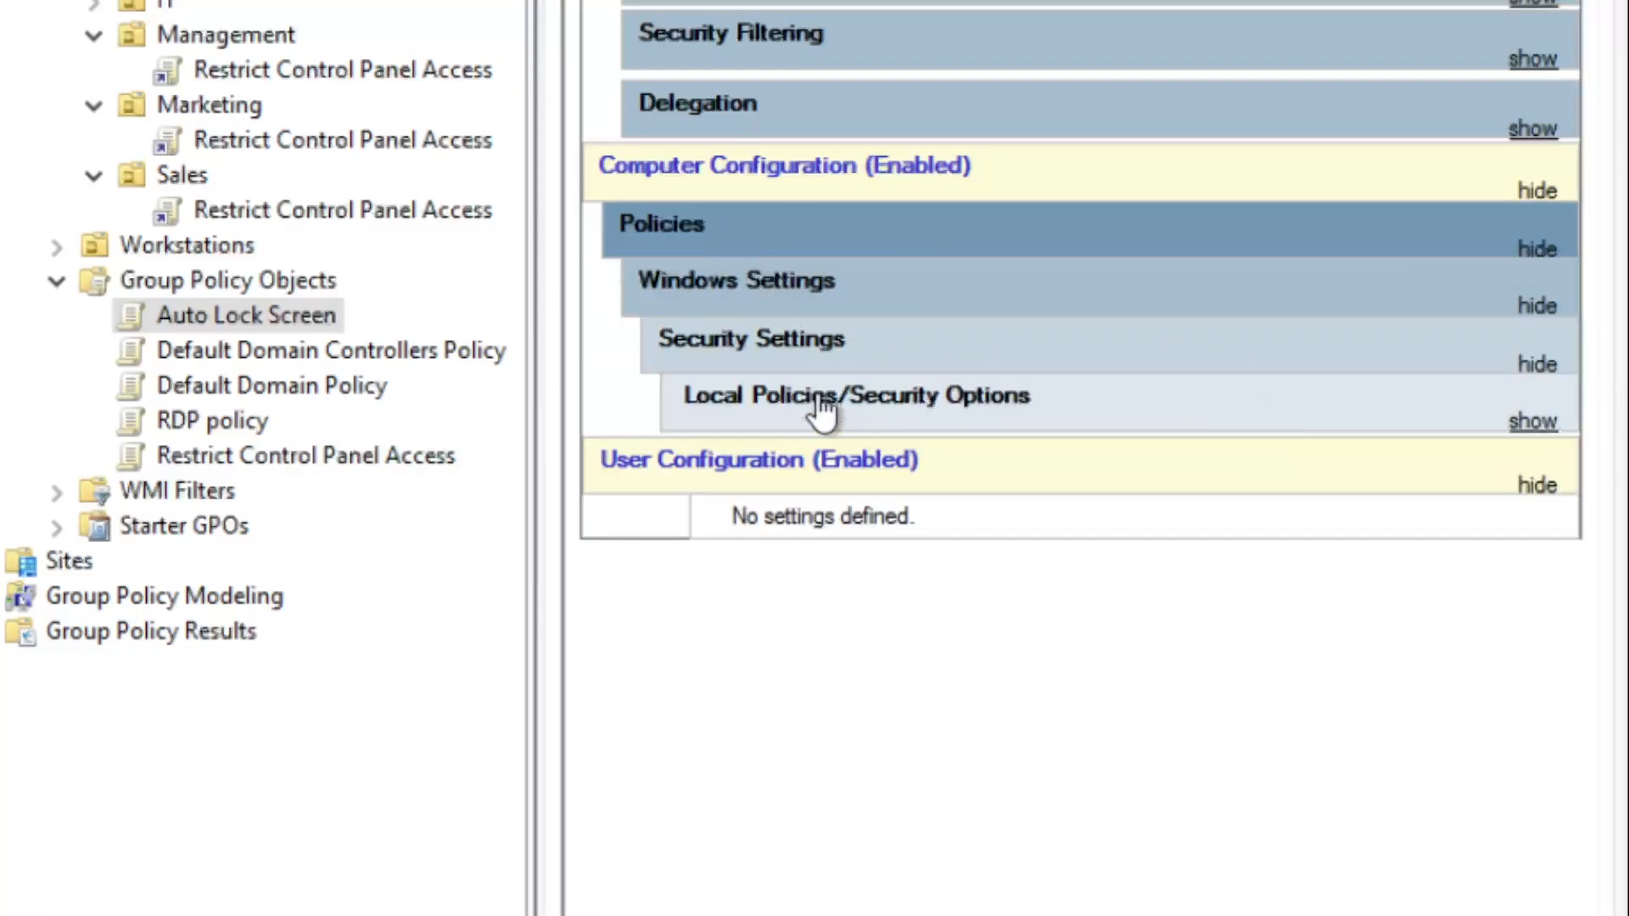
click(1533, 421)
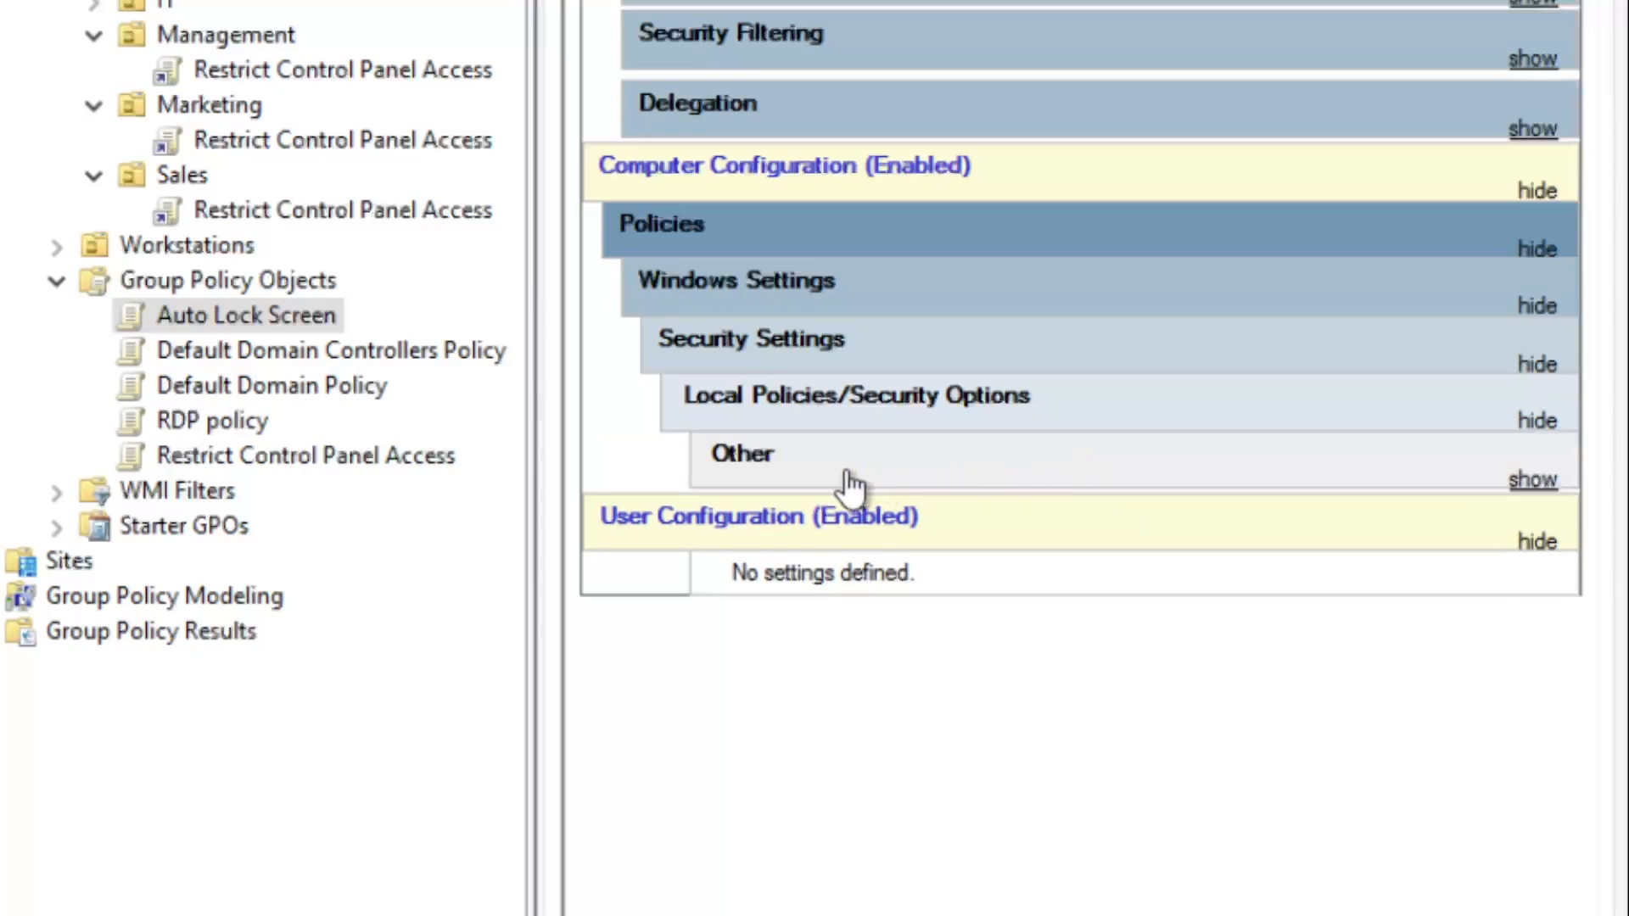
click(1529, 482)
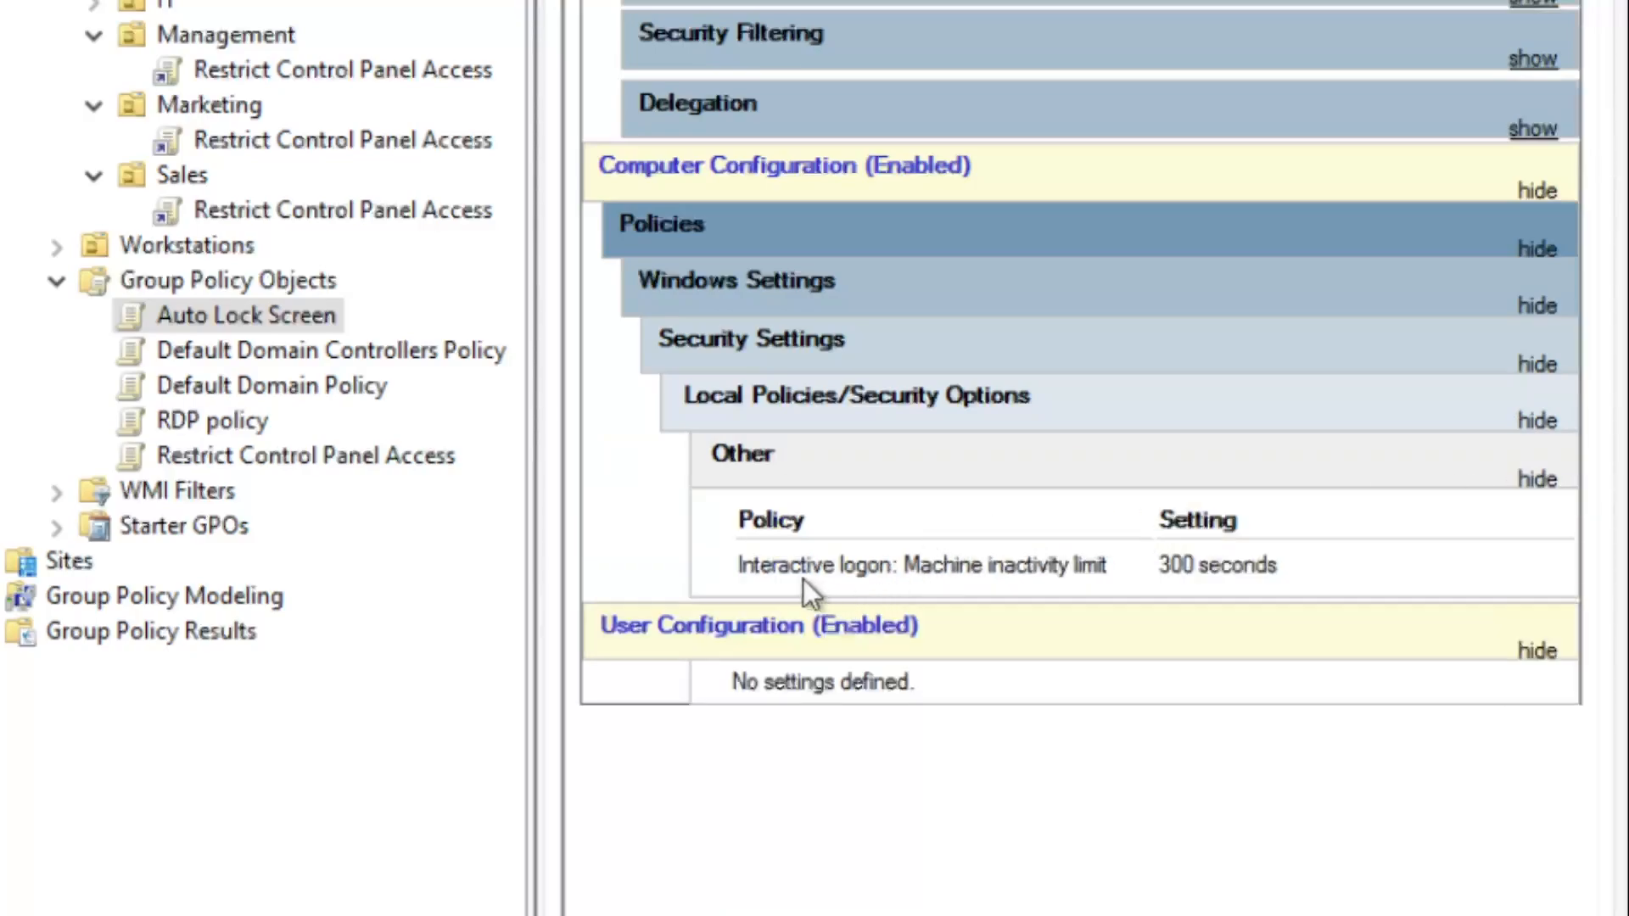
drag(739, 565, 1069, 566)
click(926, 543)
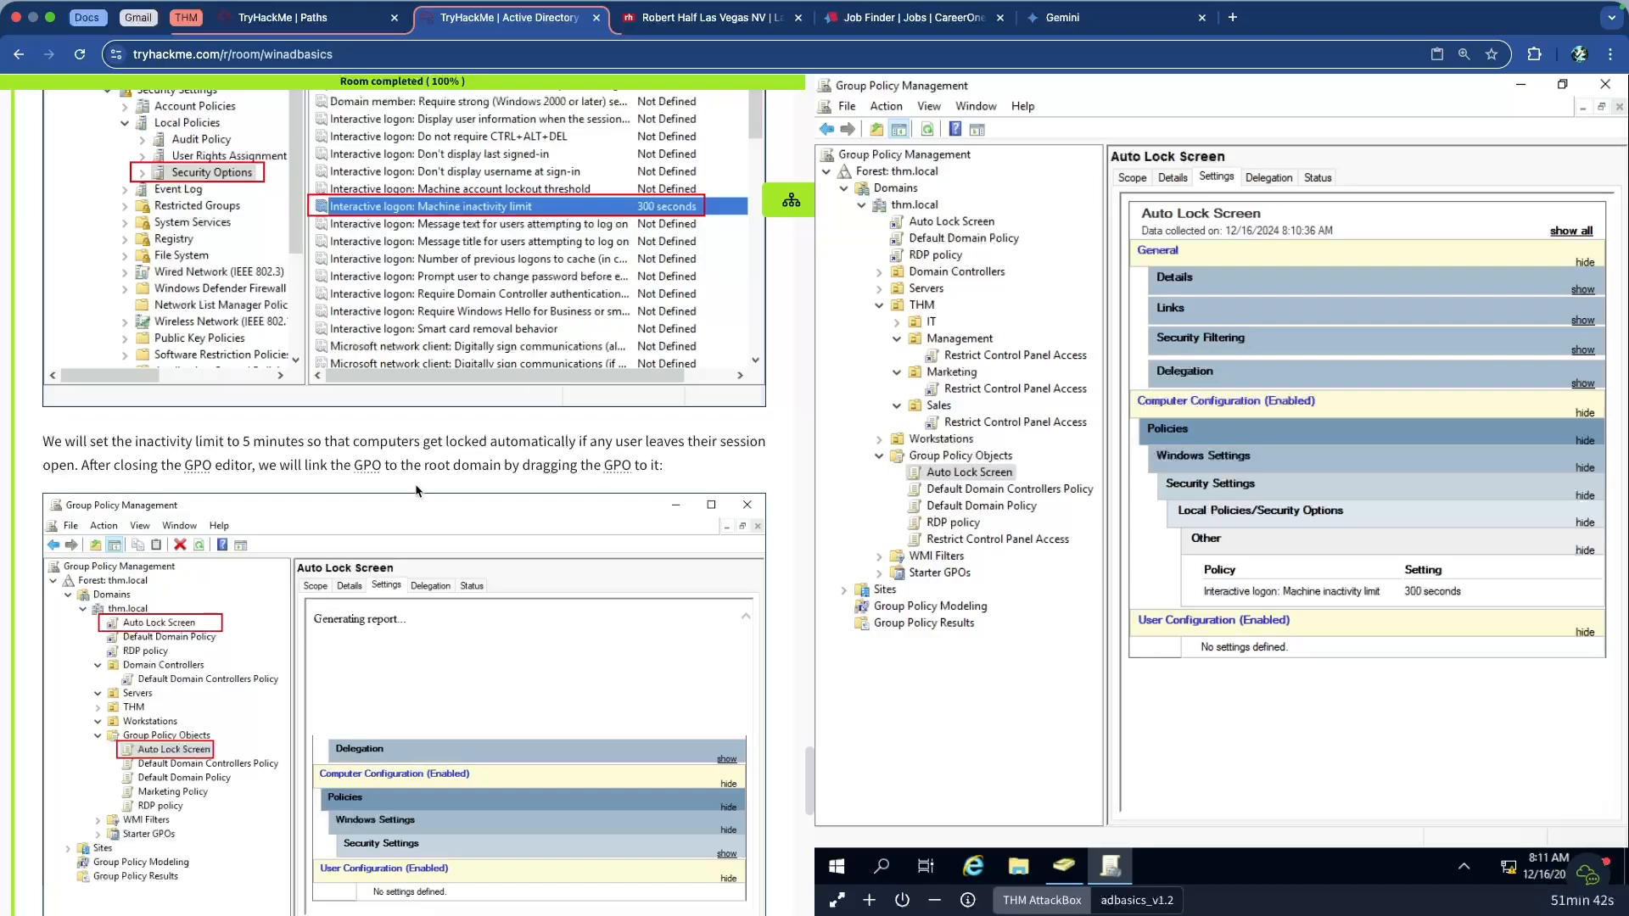
scroll(252, 475, up, 5)
scroll(283, 495, down, 13)
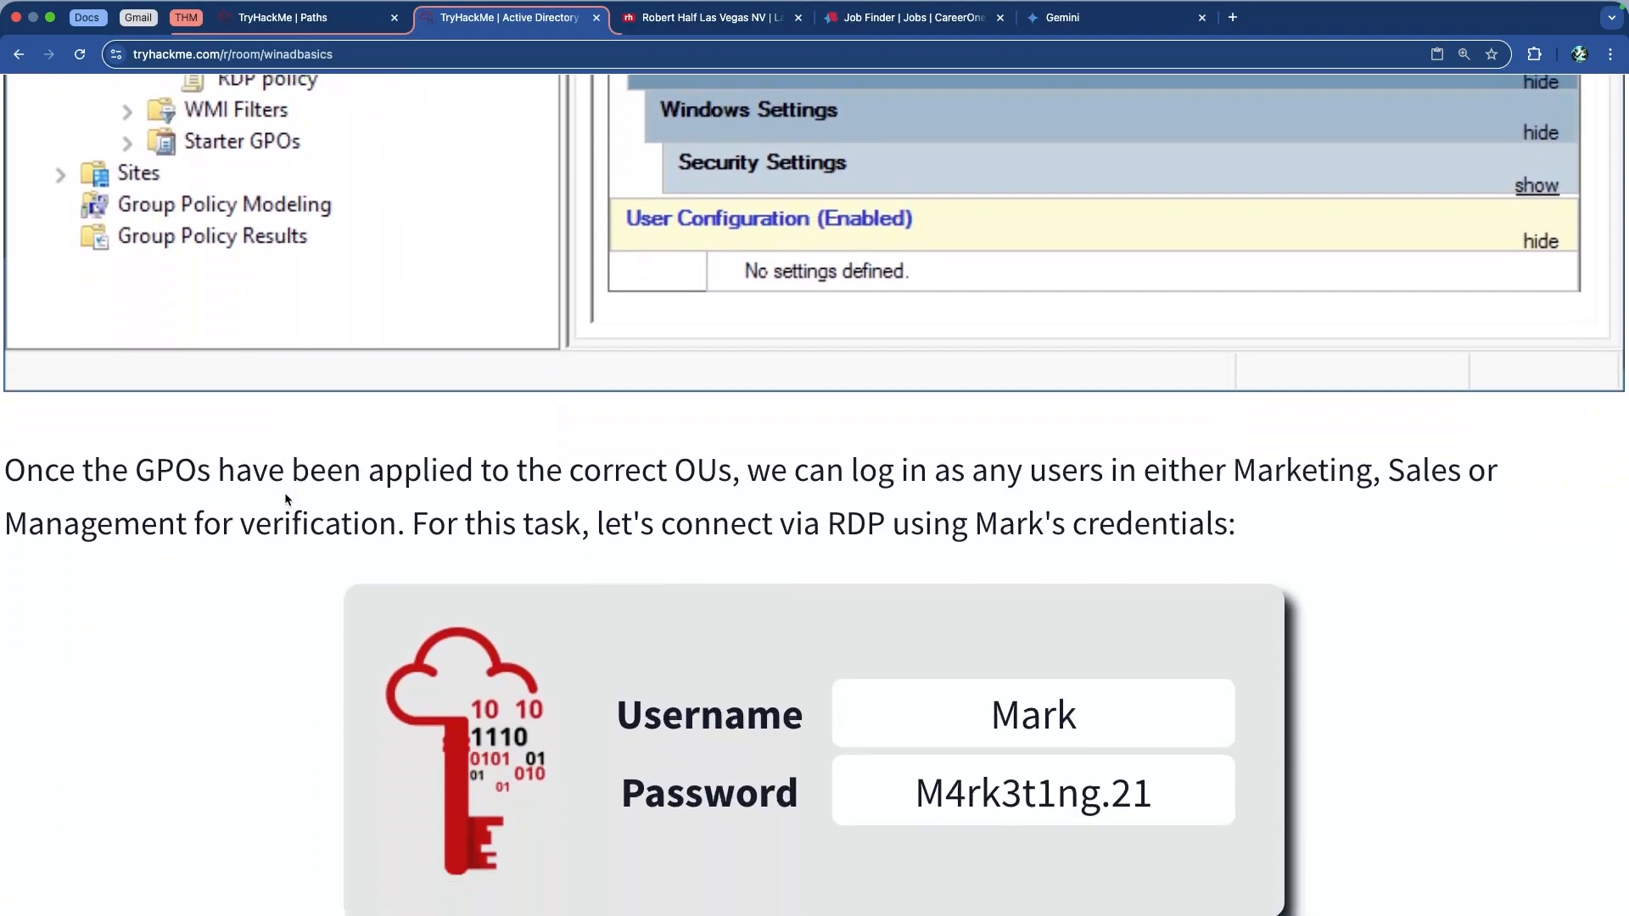
scroll(285, 499, down, 3)
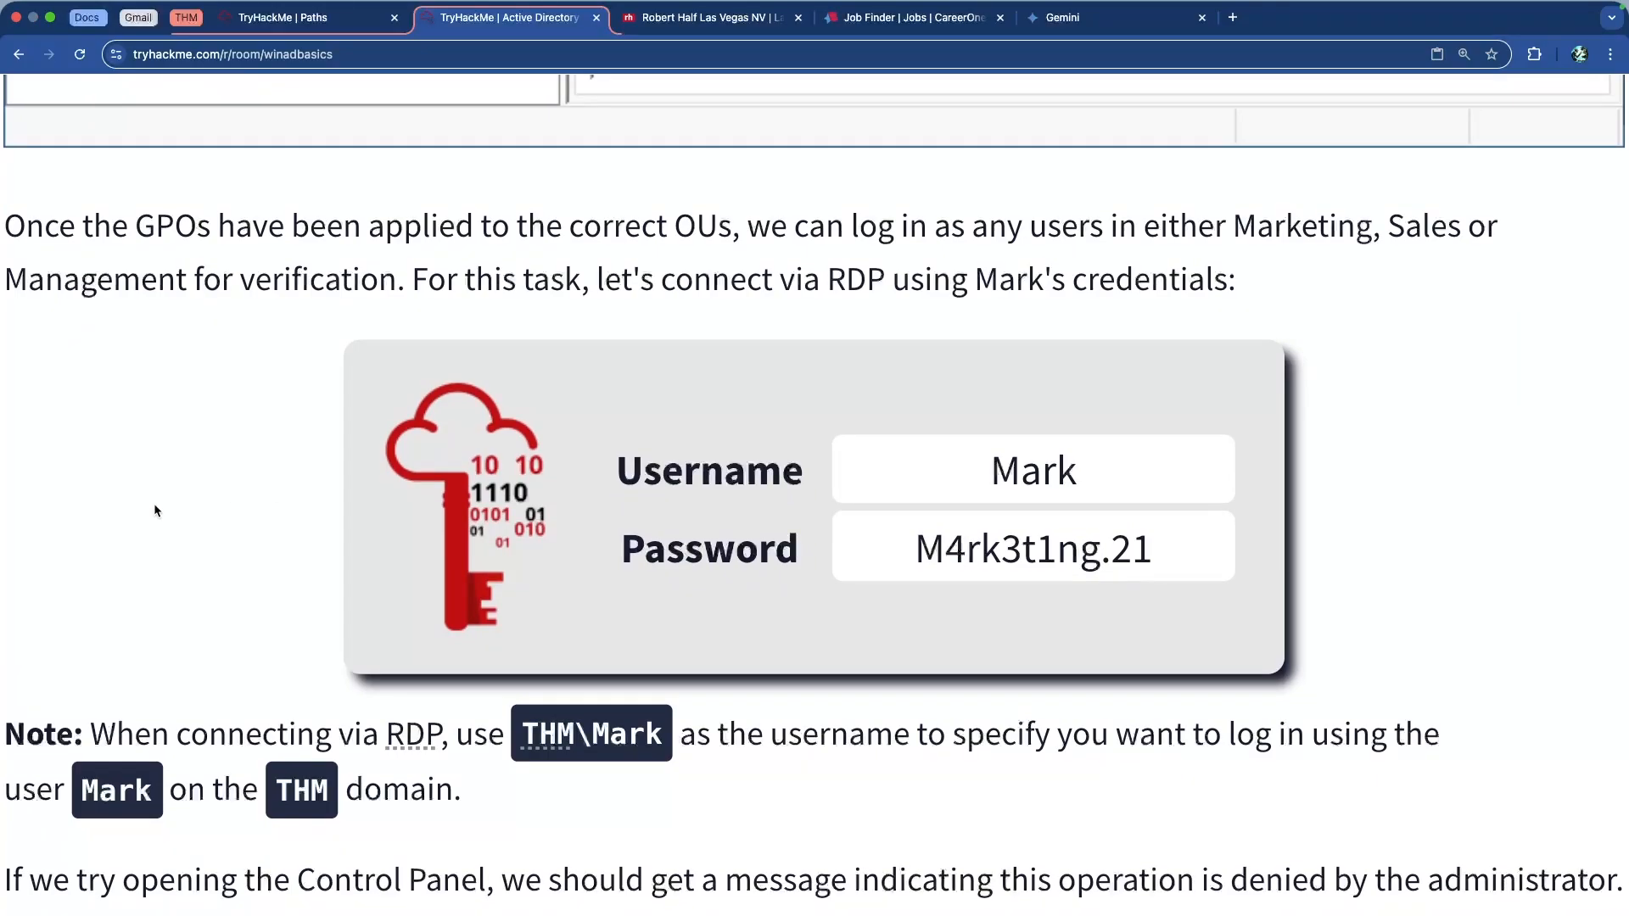
drag(34, 224, 285, 238)
click(300, 245)
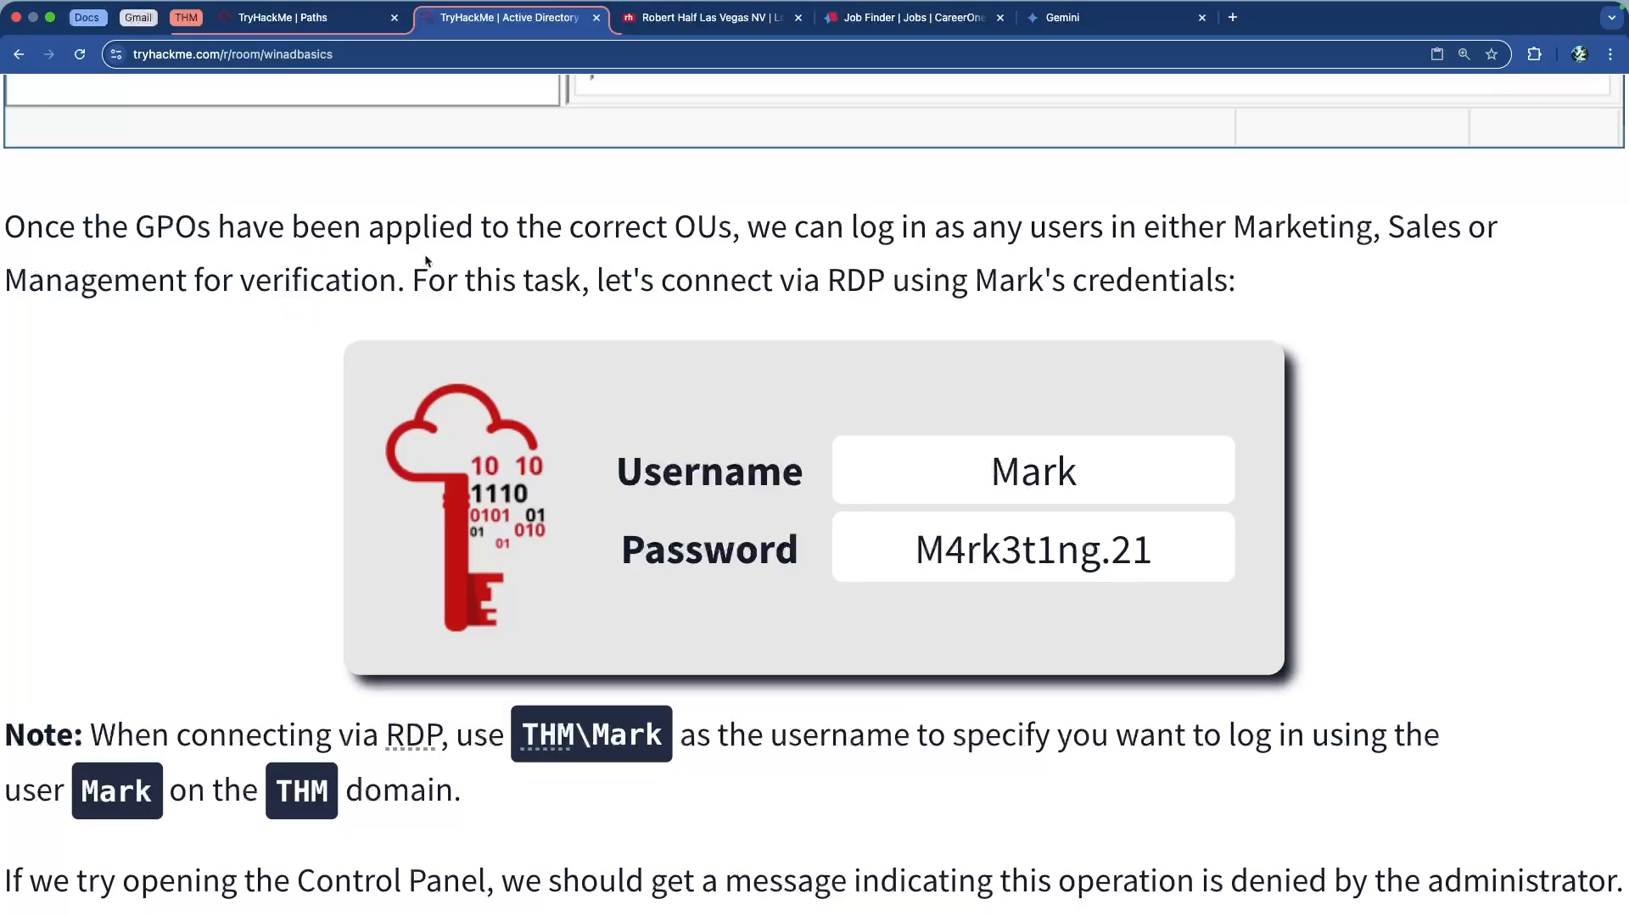
drag(130, 226, 720, 236)
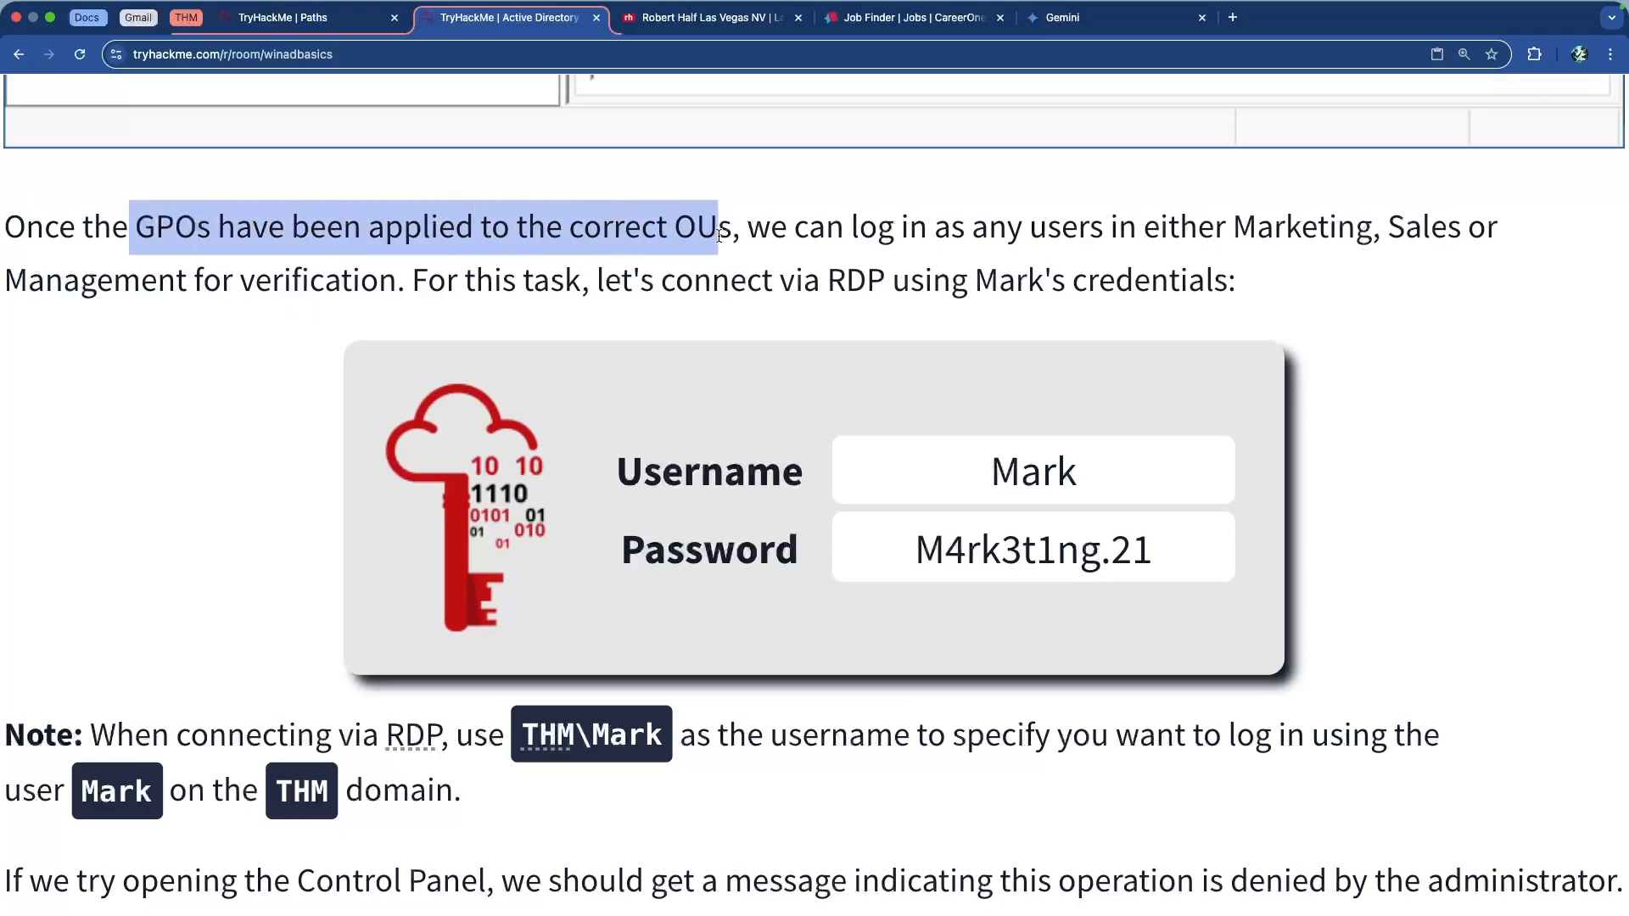
click(818, 219)
drag(1114, 227, 1178, 262)
click(611, 267)
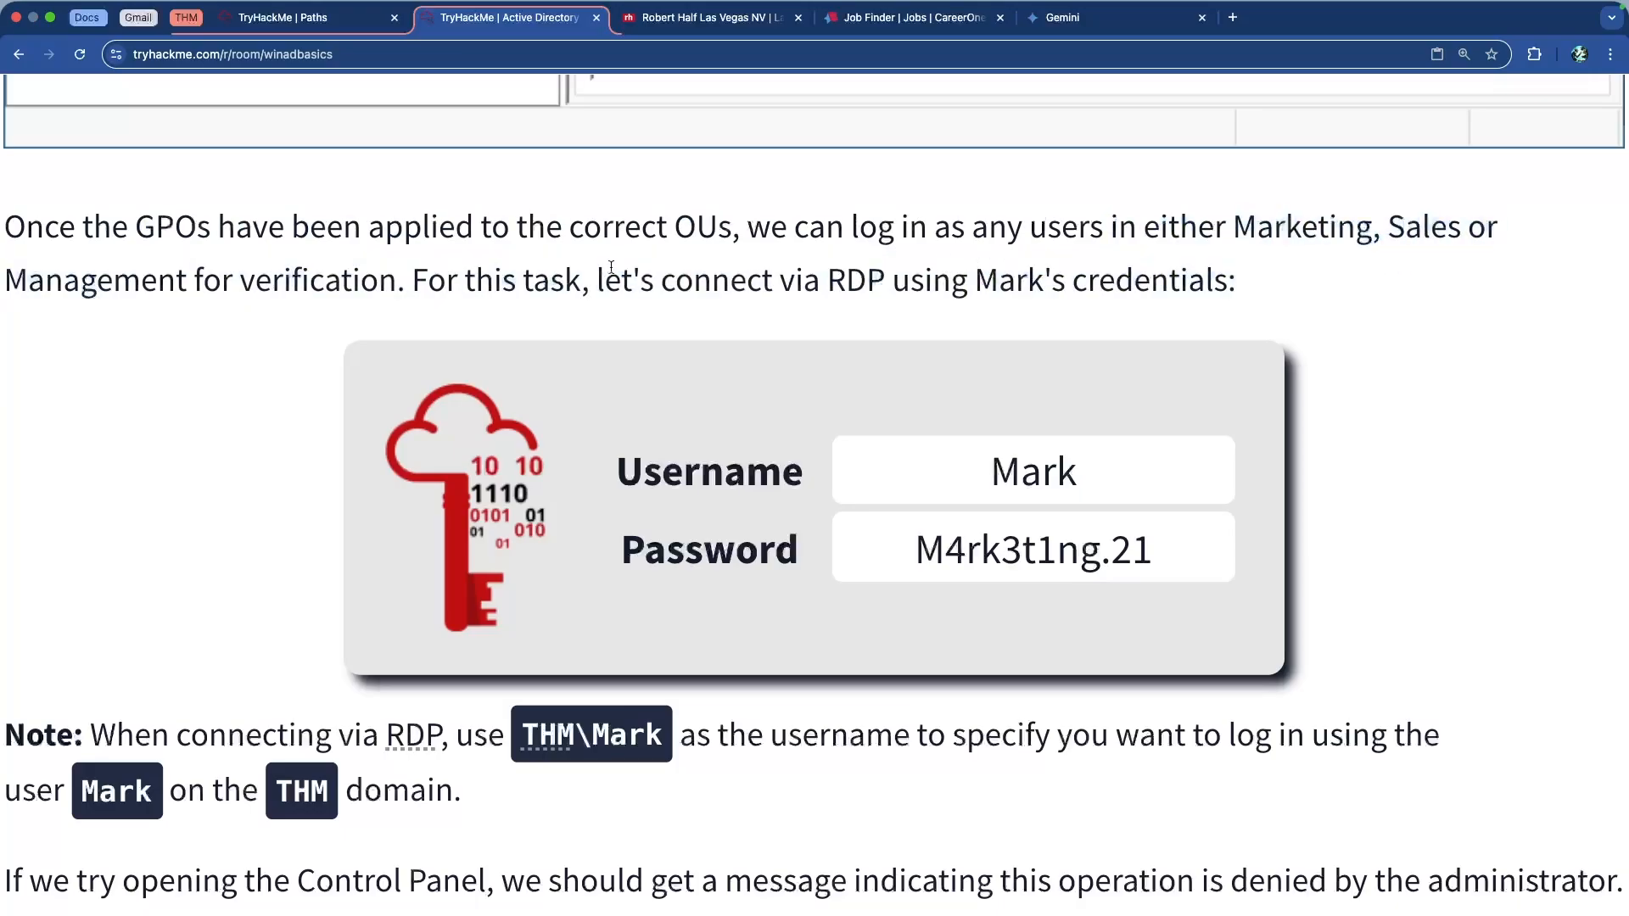
drag(701, 279, 1024, 280)
click(1036, 278)
scroll(681, 754, down, 3)
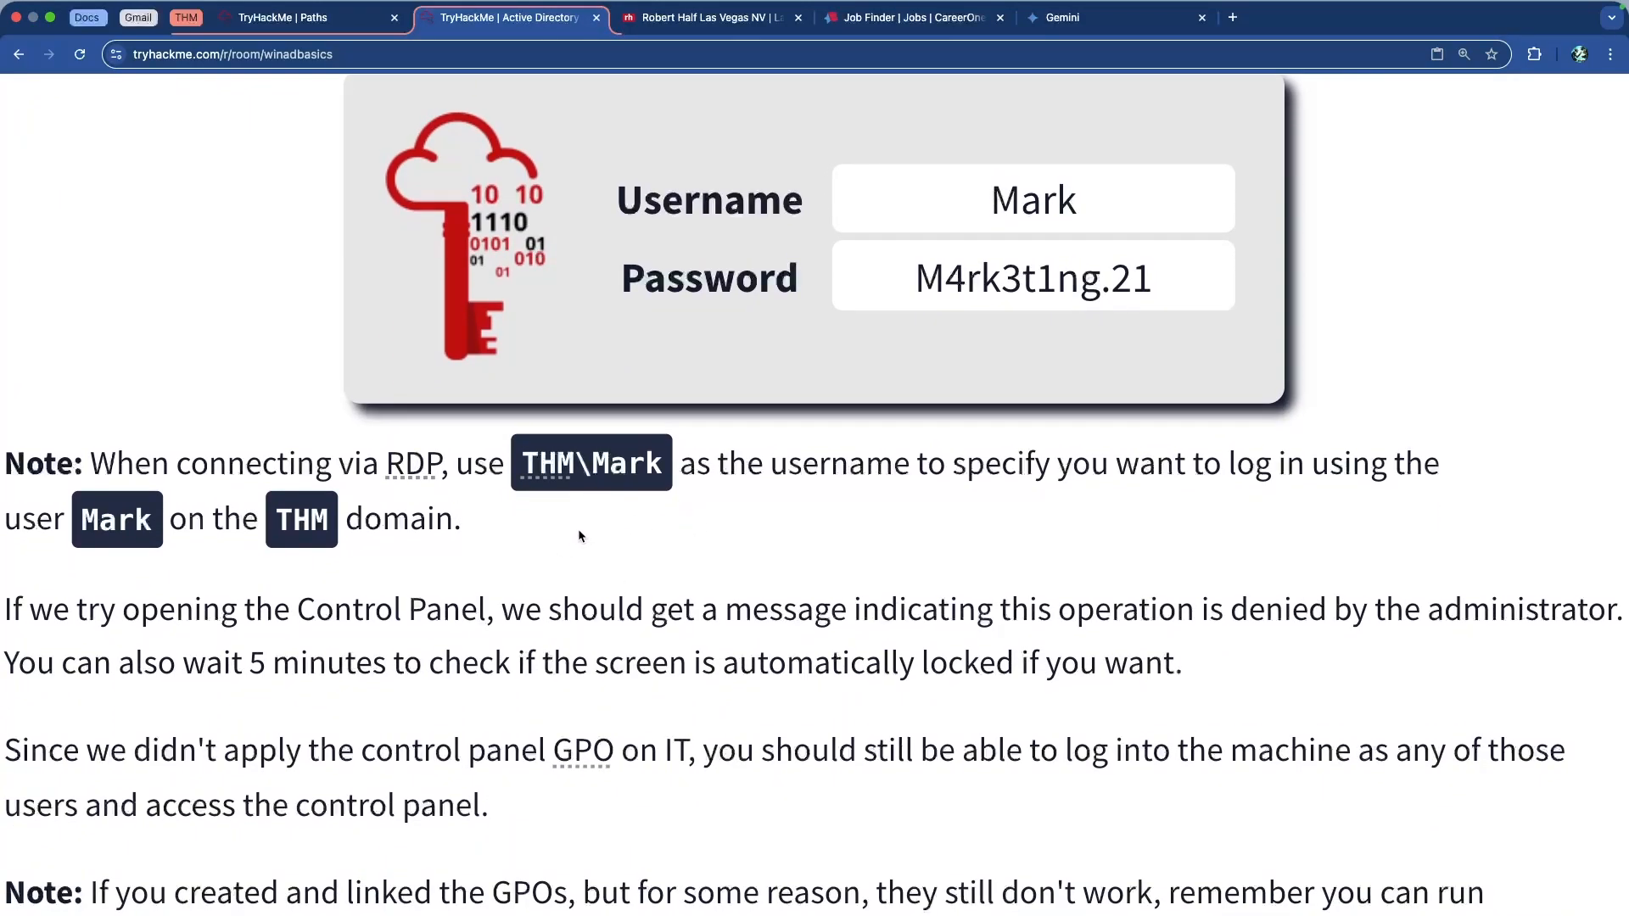
scroll(578, 528, down, 2)
drag(125, 438, 474, 440)
click(671, 442)
drag(751, 439, 1328, 441)
click(1374, 456)
drag(109, 494, 692, 495)
click(697, 493)
scroll(537, 526, down, 3)
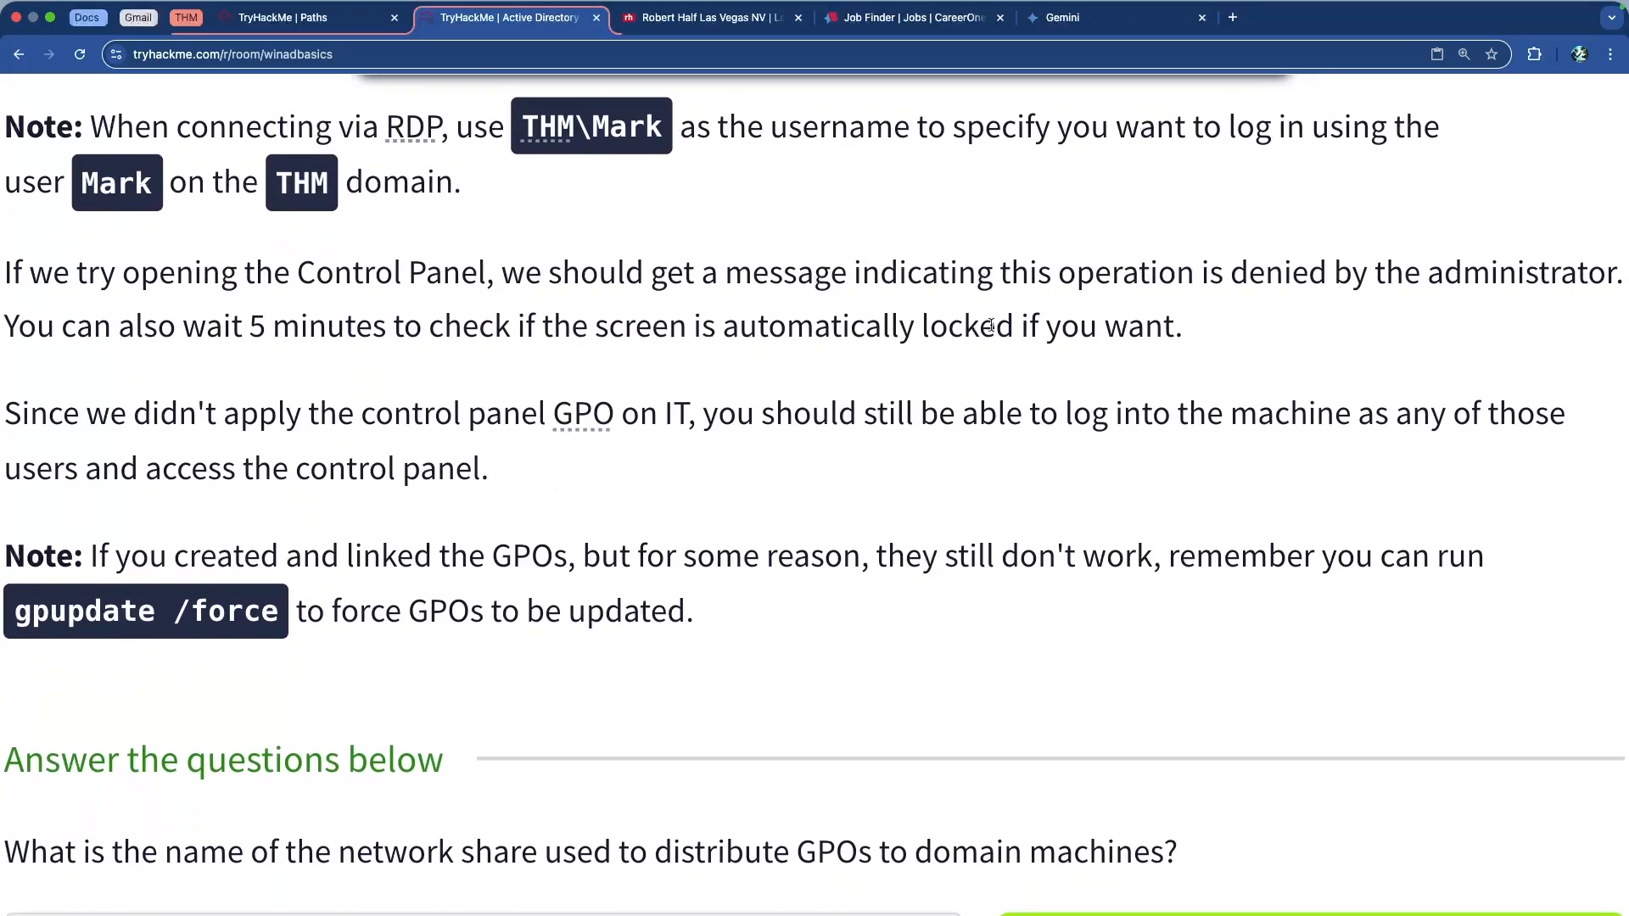
drag(1280, 329, 9, 278)
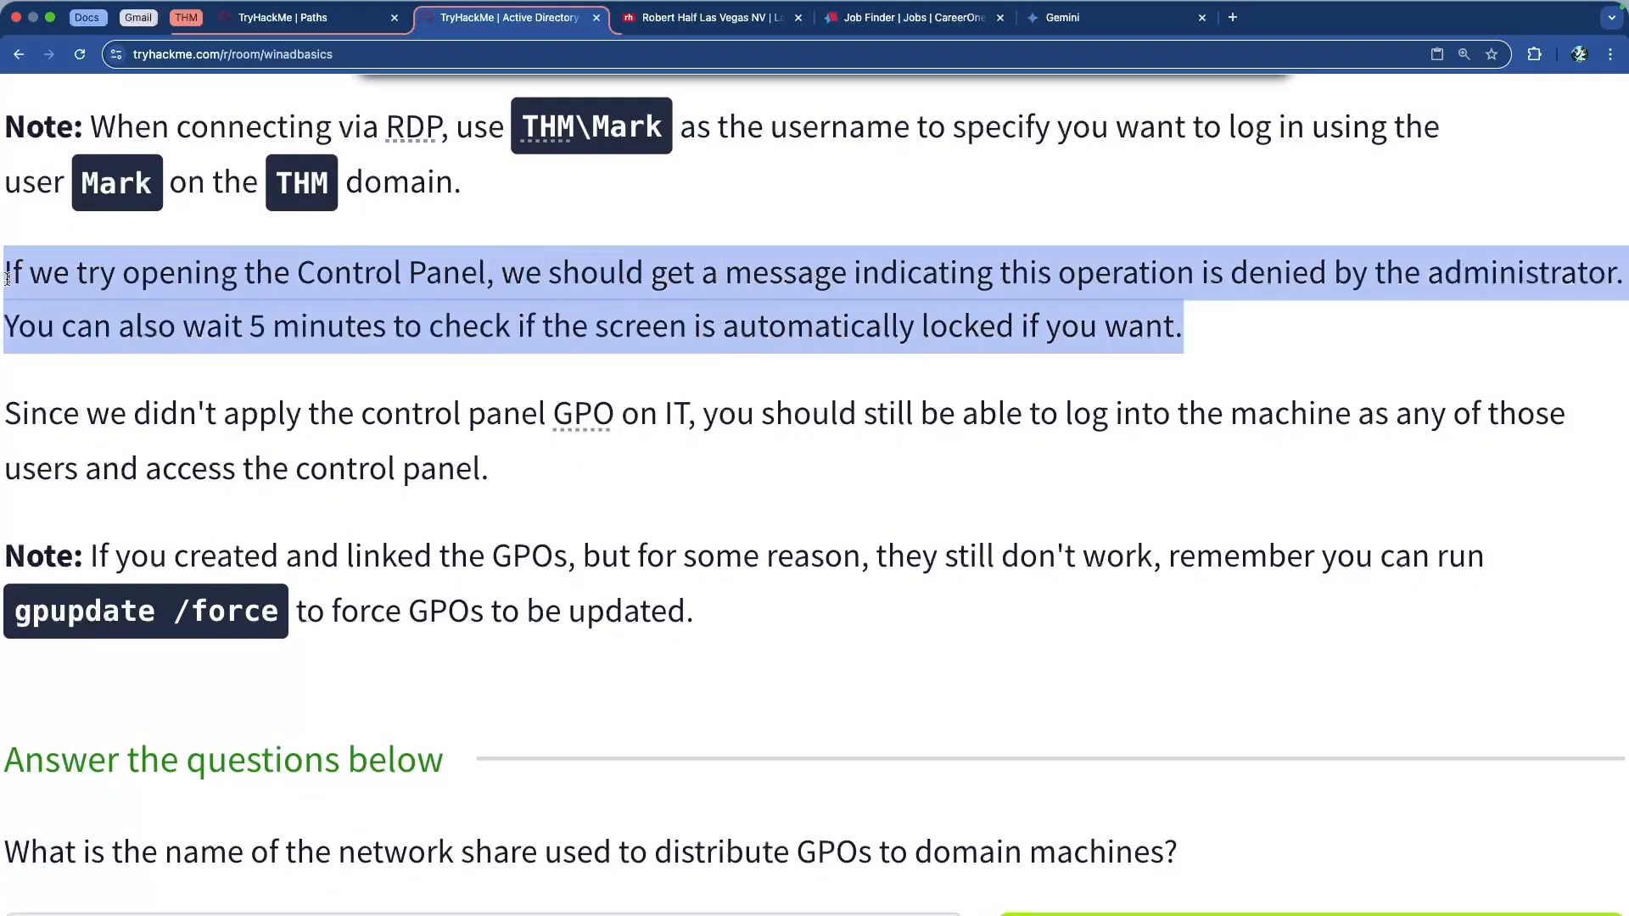
click(17, 276)
scroll(450, 153, up, 2)
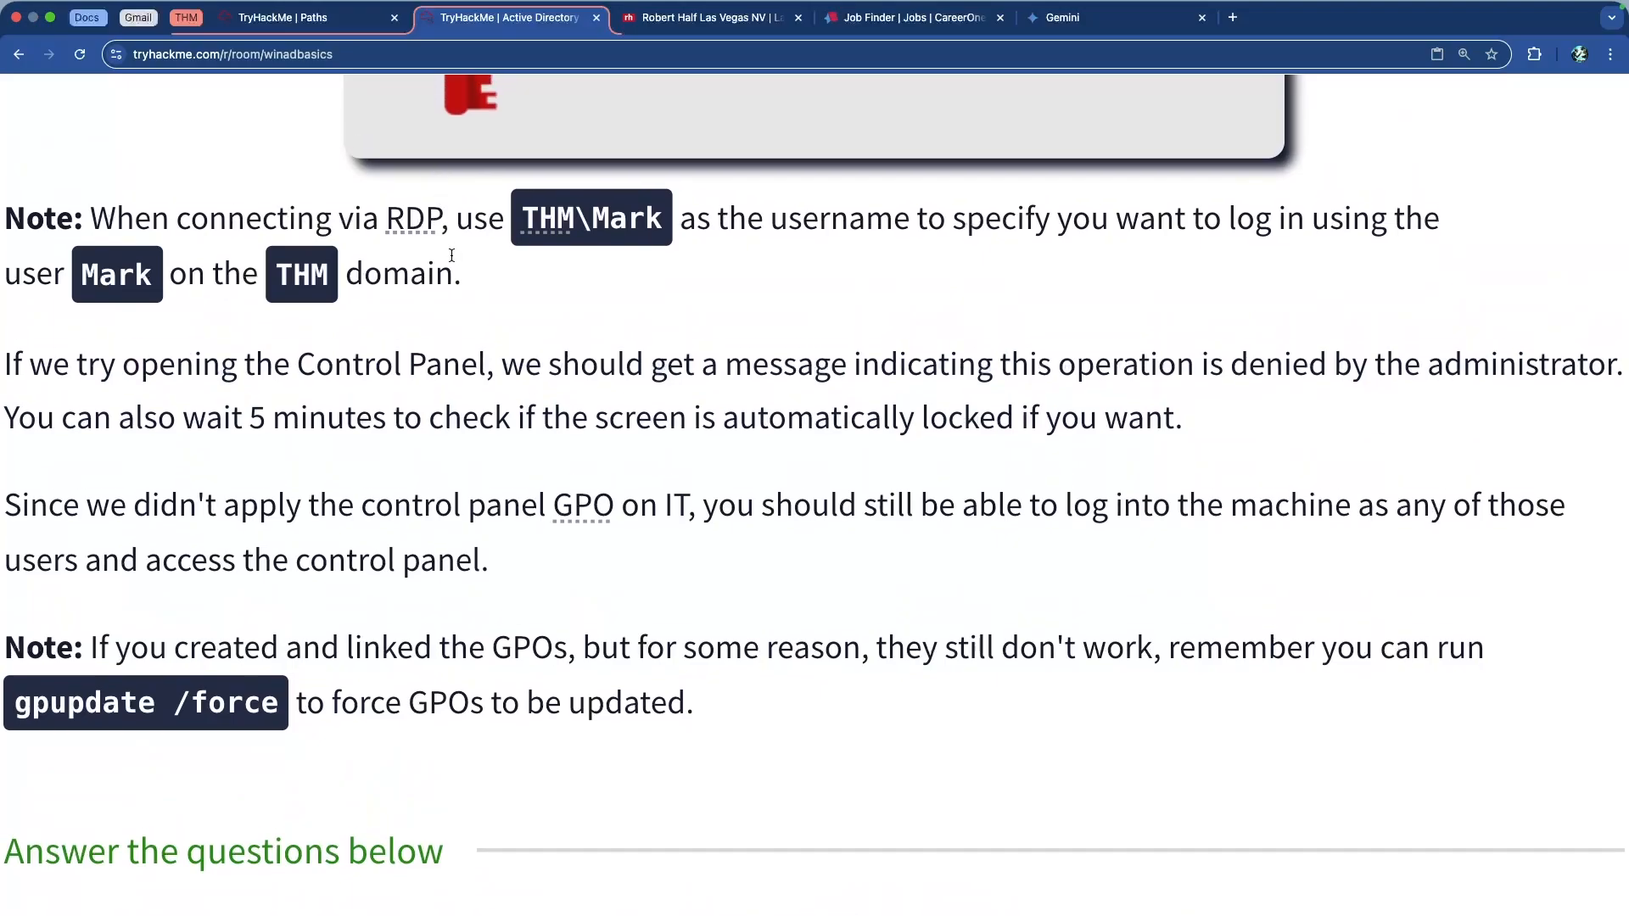
drag(441, 268, 23, 222)
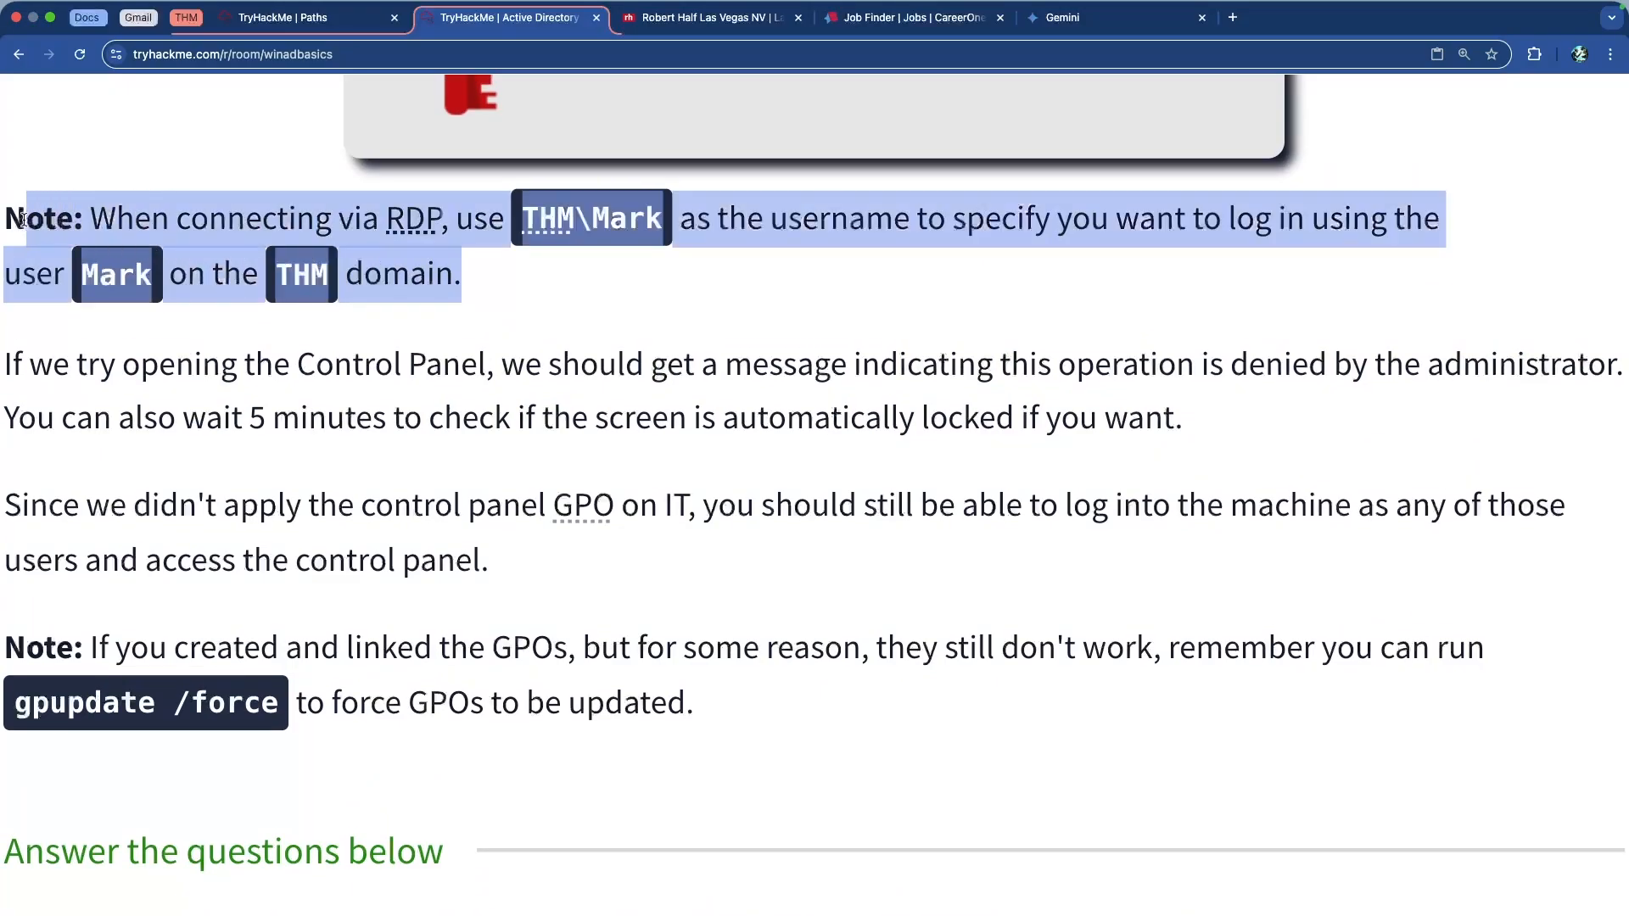
click(286, 228)
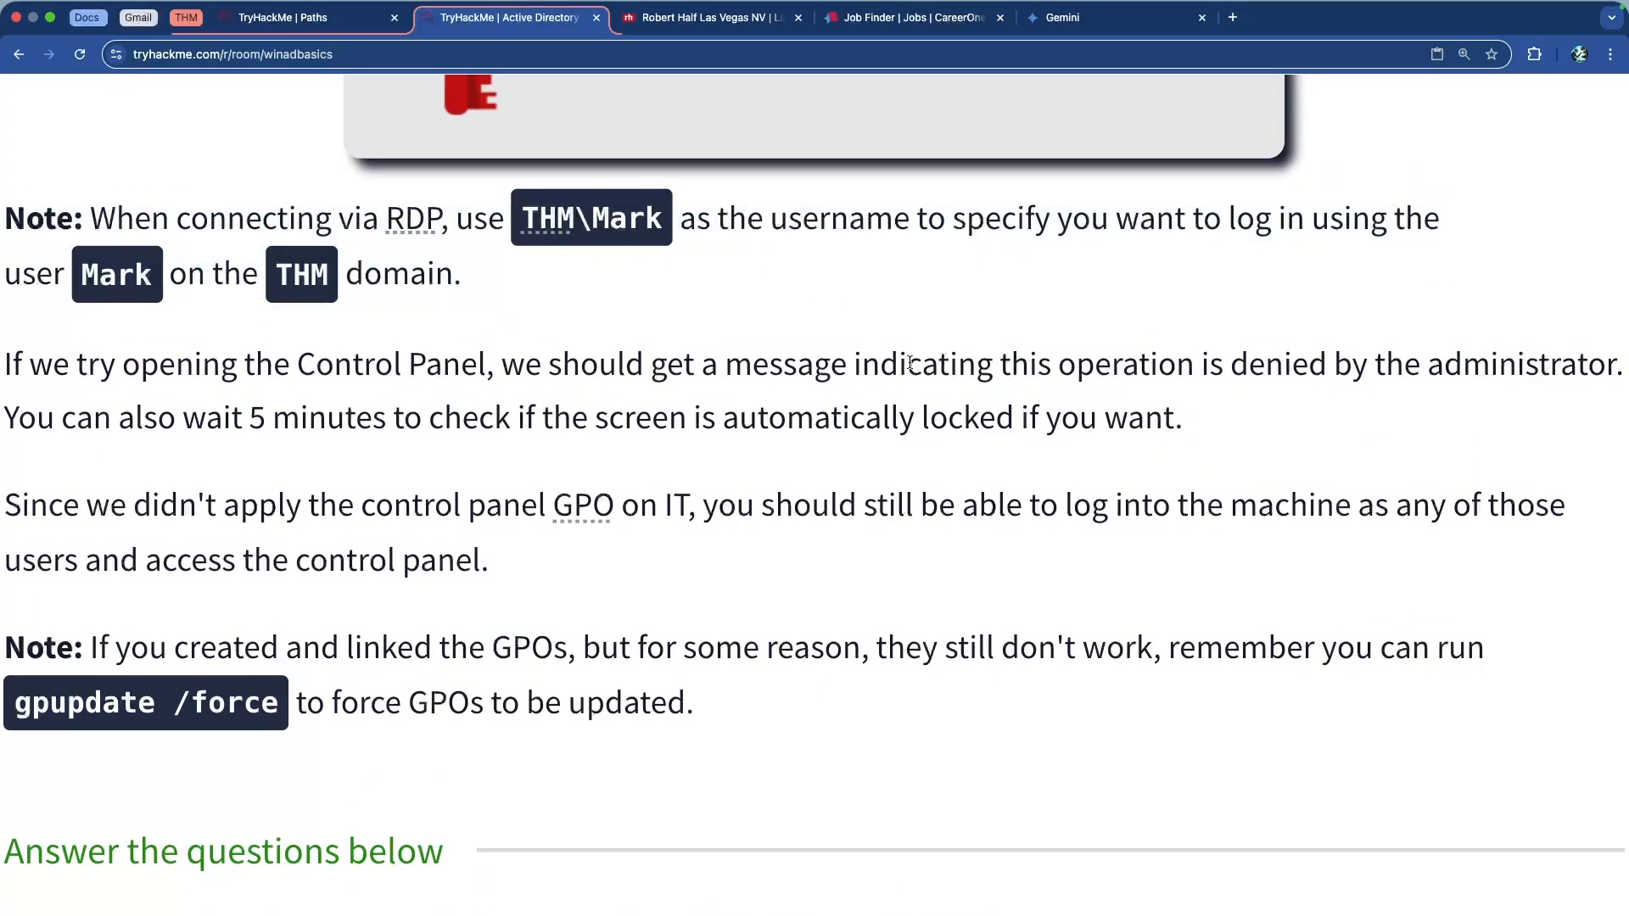
scroll(882, 331, up, 2)
scroll(998, 381, down, 5)
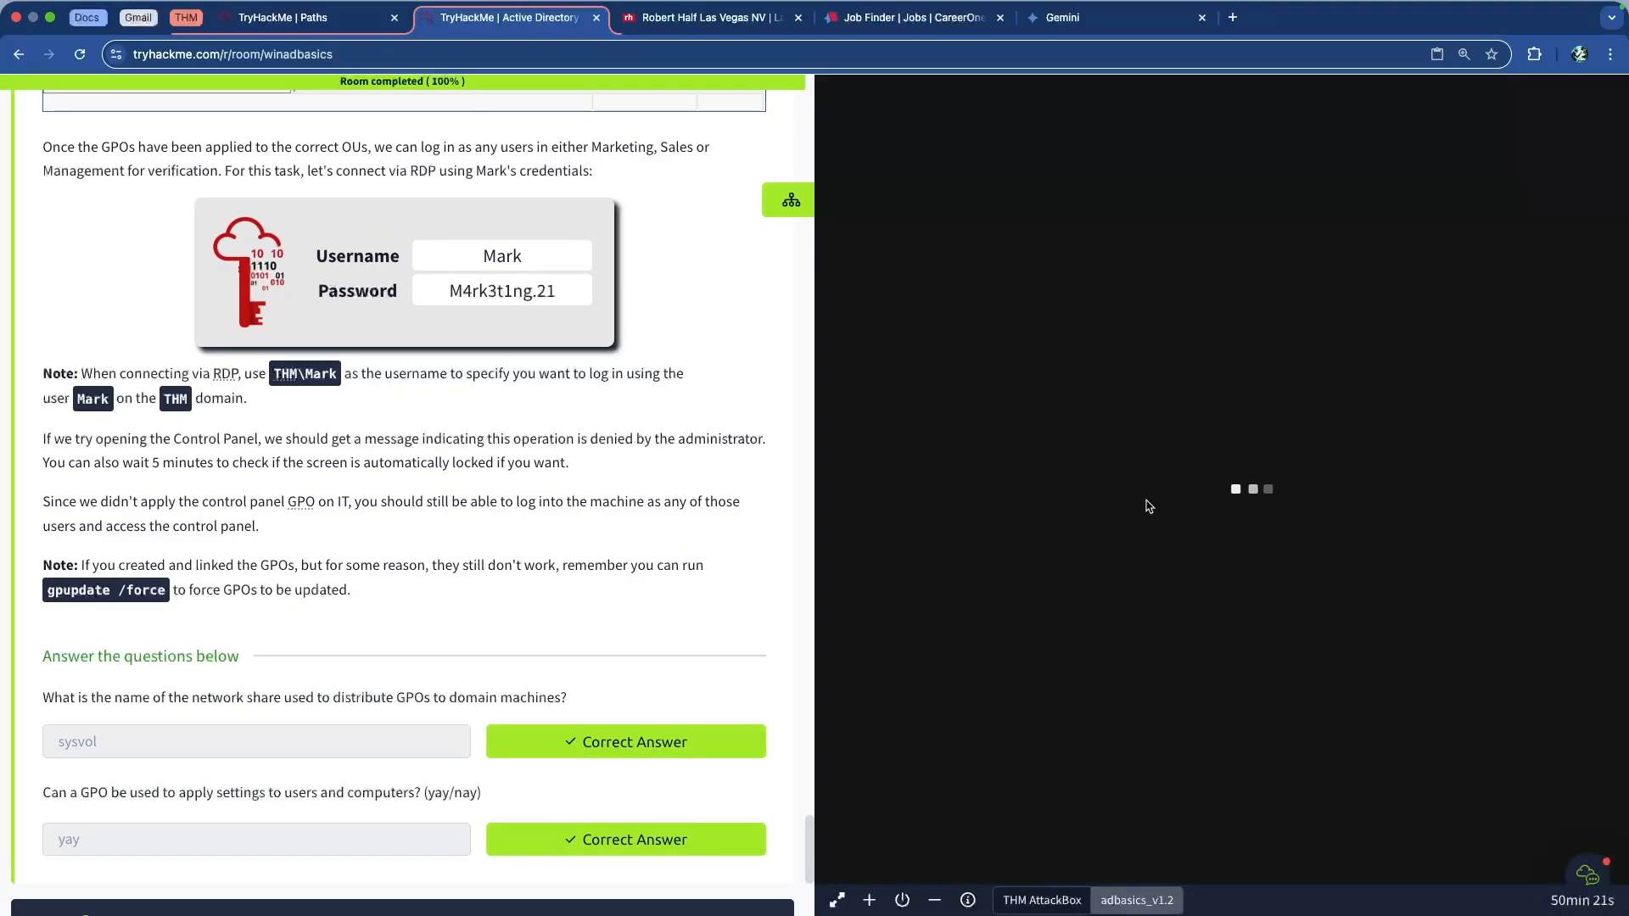
Copy the lab user's password from the task page to the clipboard
scroll(513, 356, up, 1)
double_click(513, 360)
drag(558, 362, 449, 362)
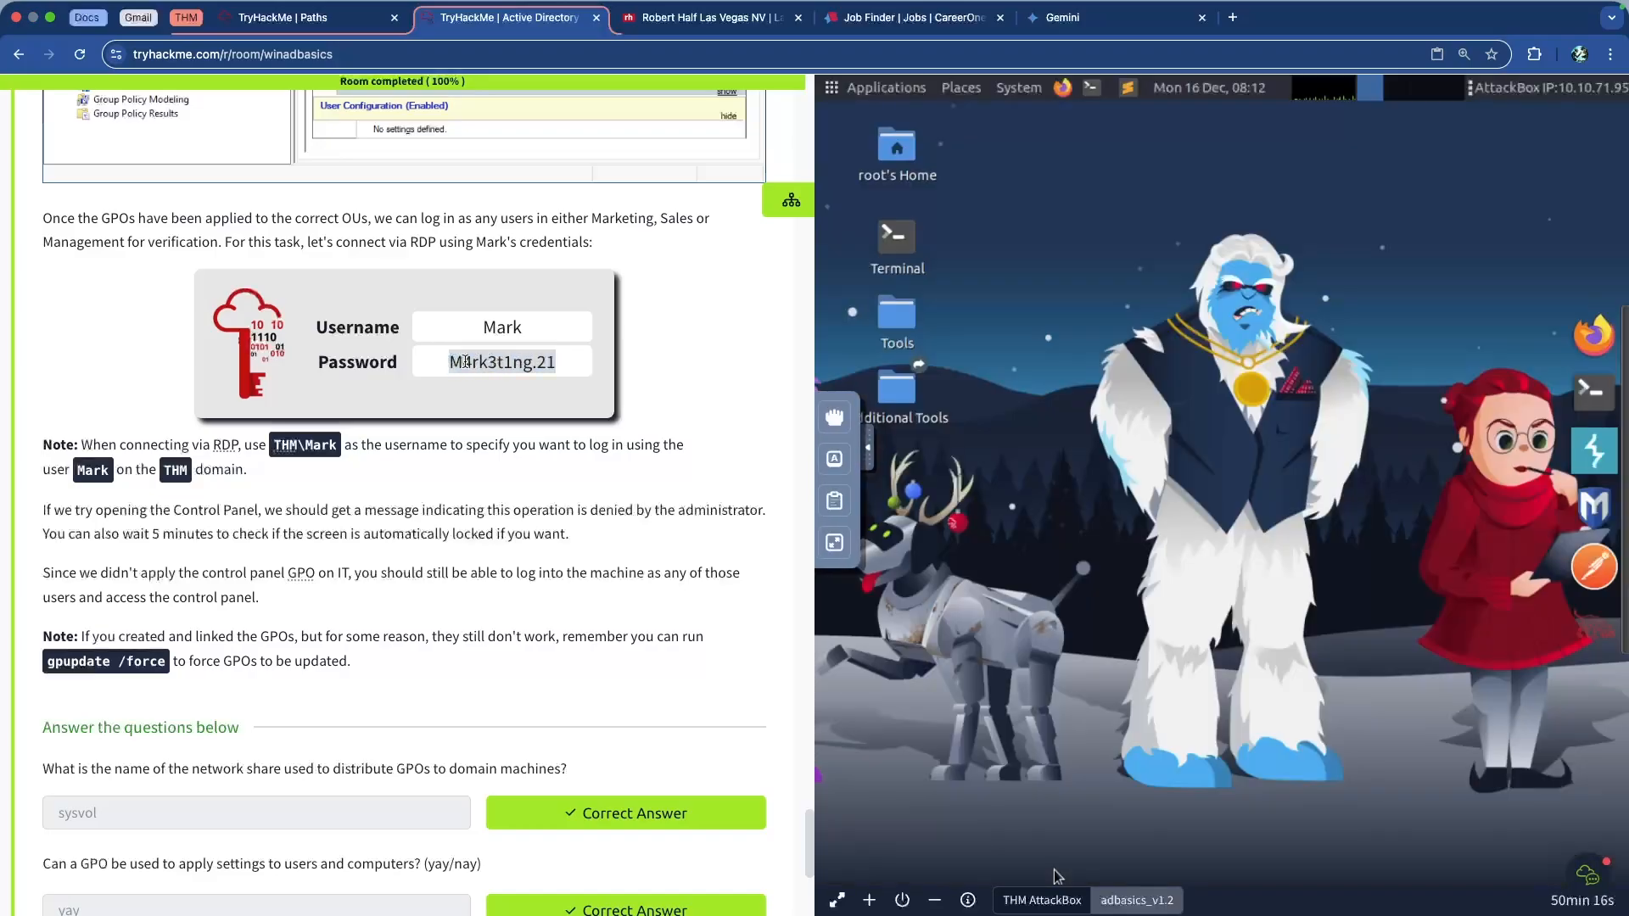
right_click(467, 361)
click(506, 399)
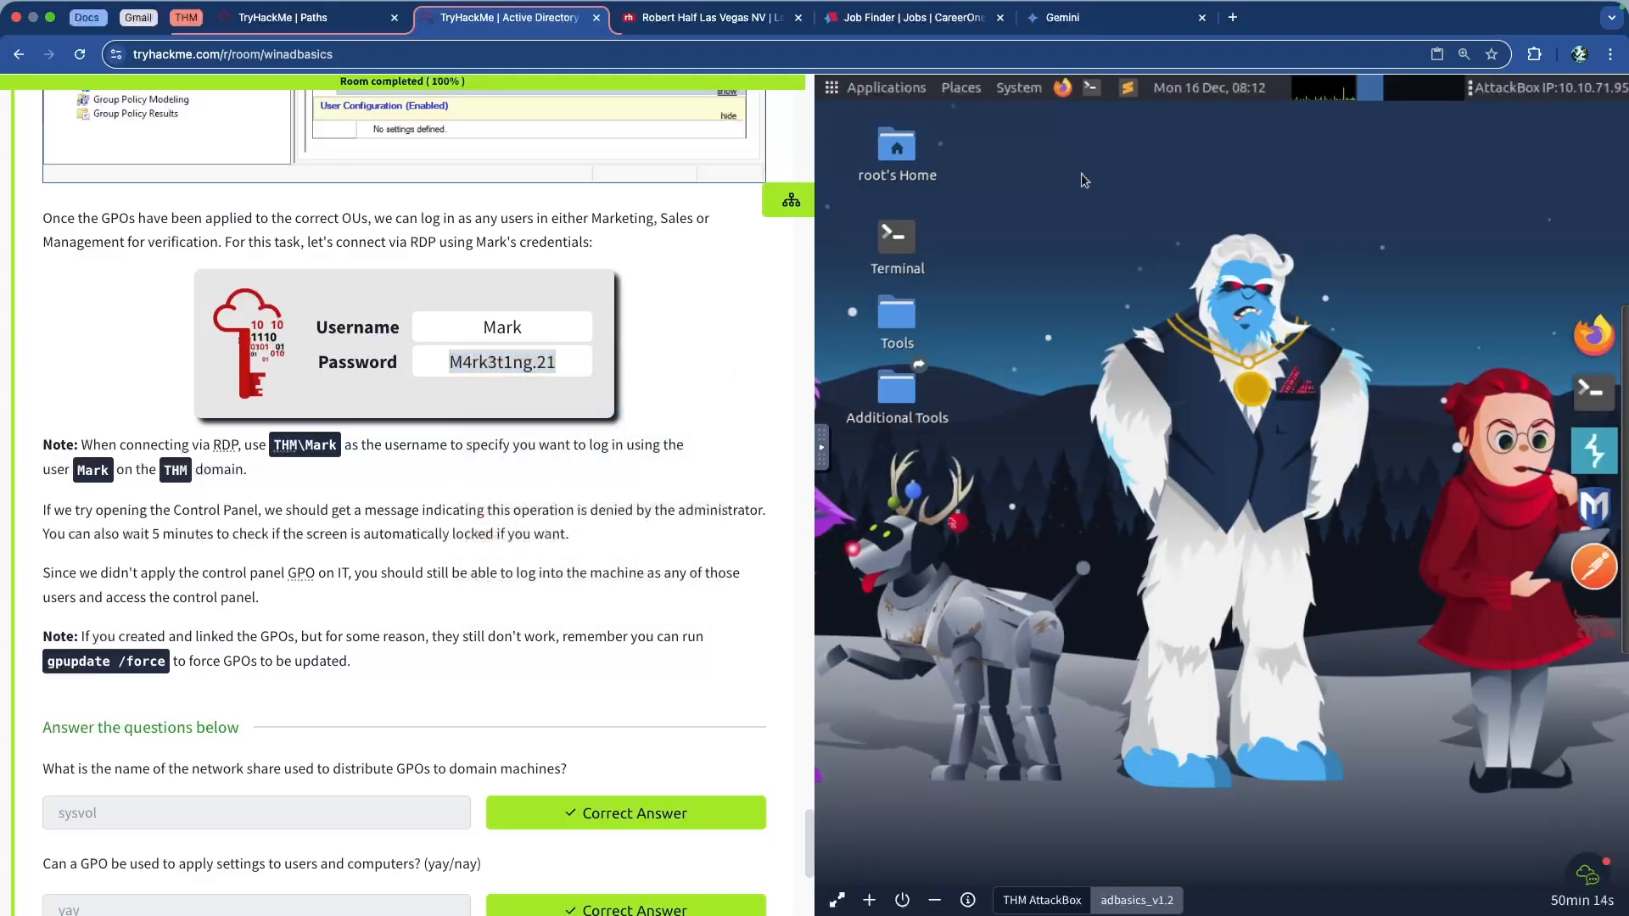
In an AttackBox terminal, build 'xfreerdp /u:' with the THM domain username, pasted password, and '/v:'
click(1091, 88)
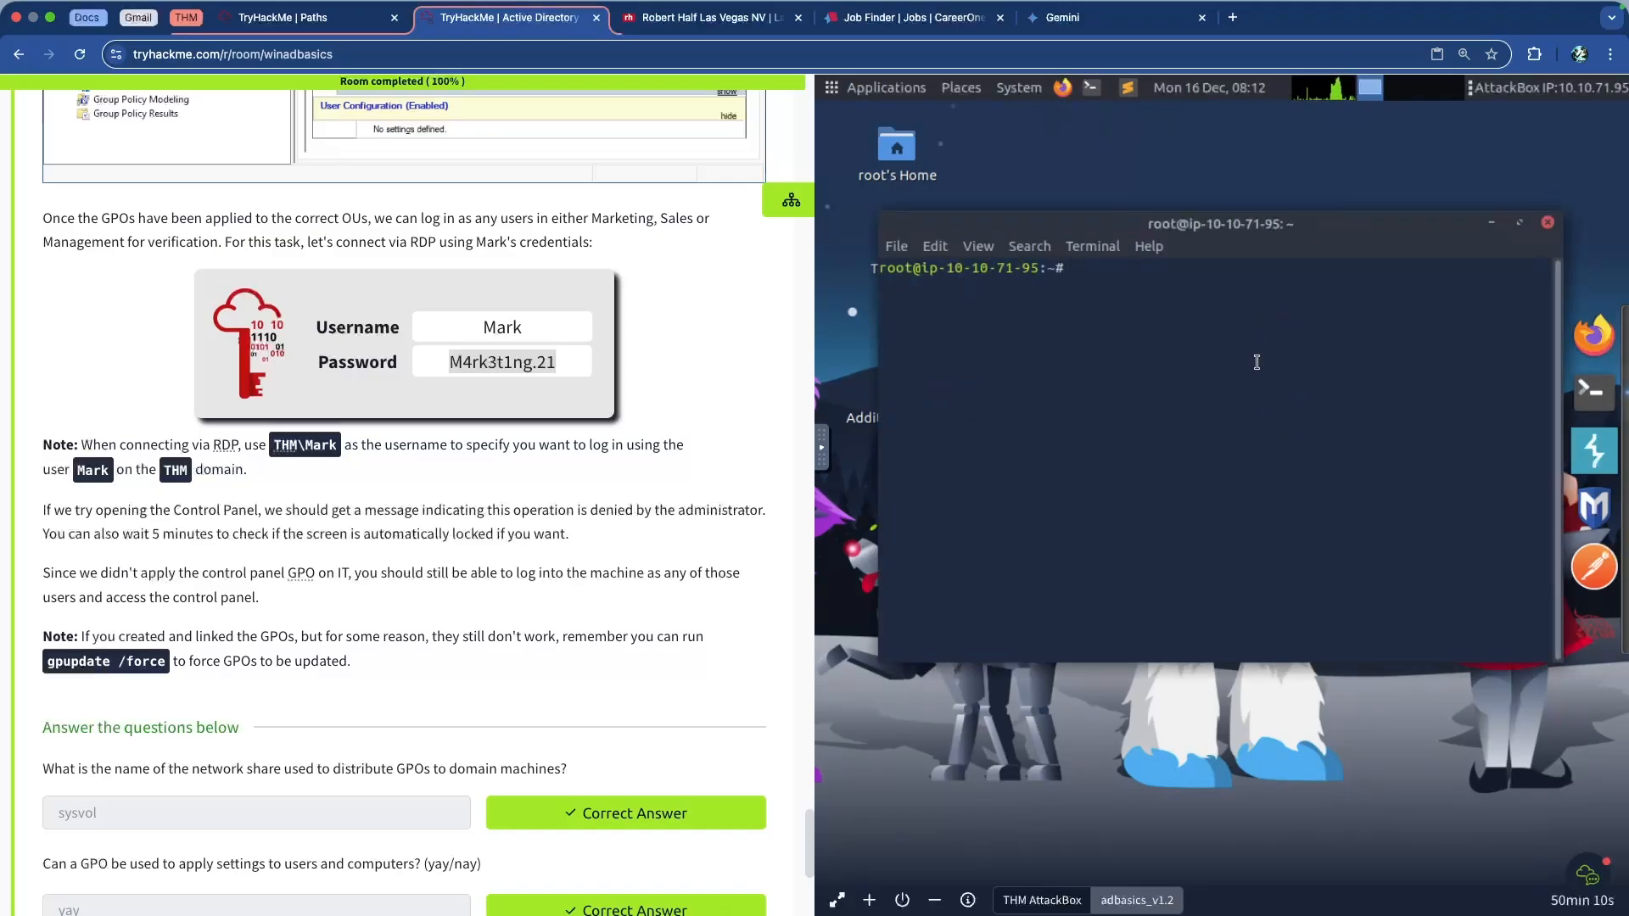
text(xfreer)
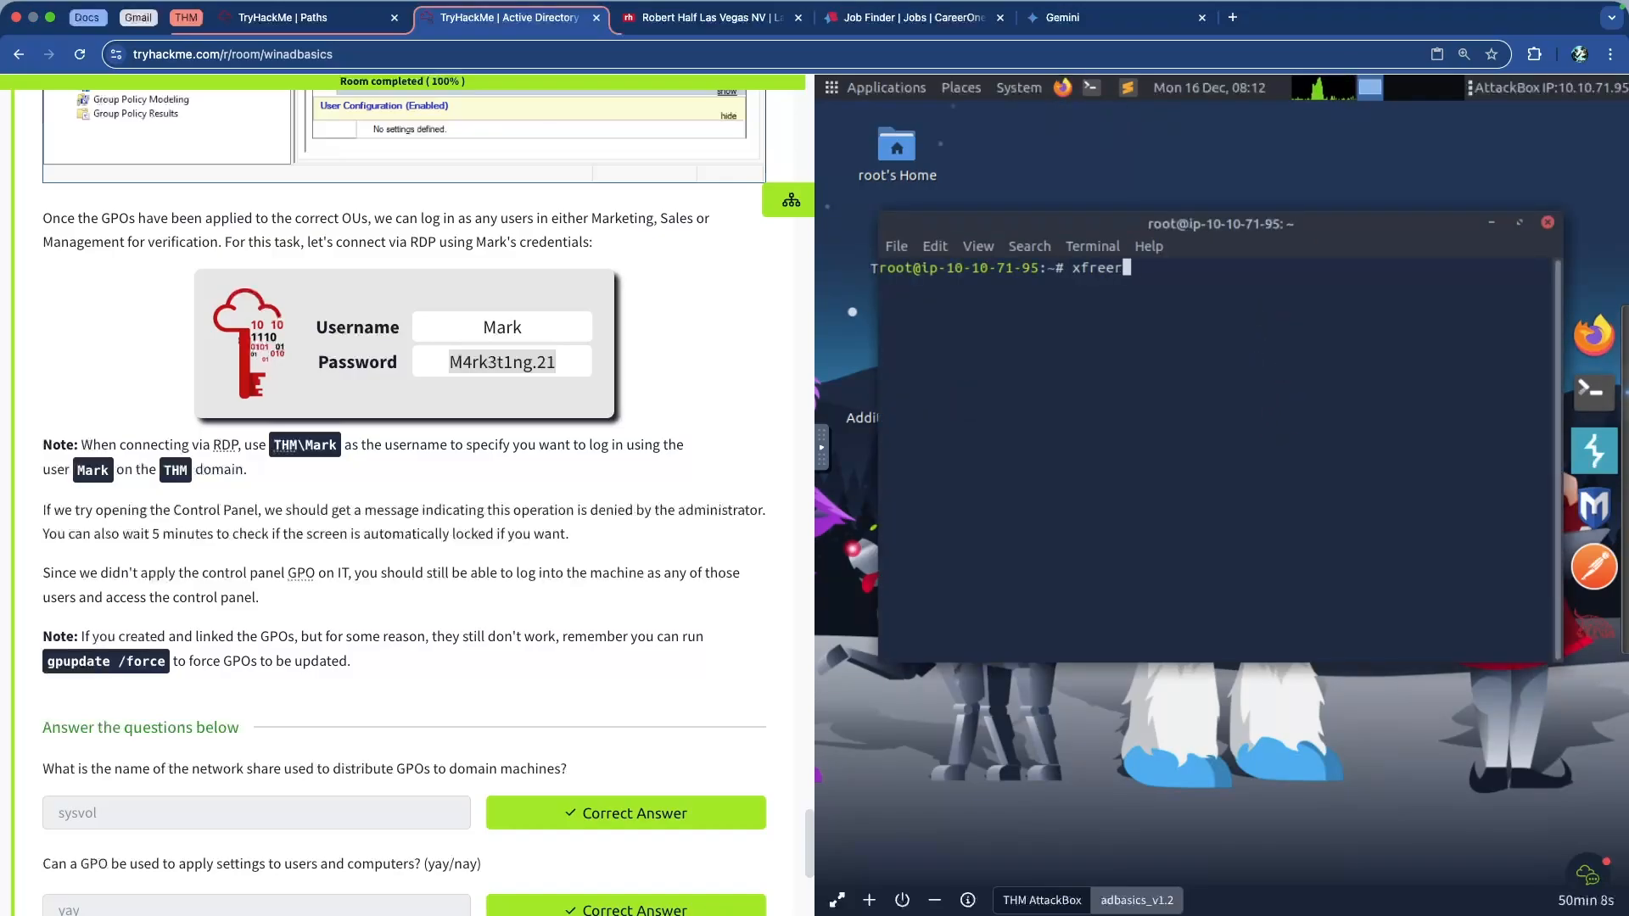
text(dp /u:THM\Mark /)
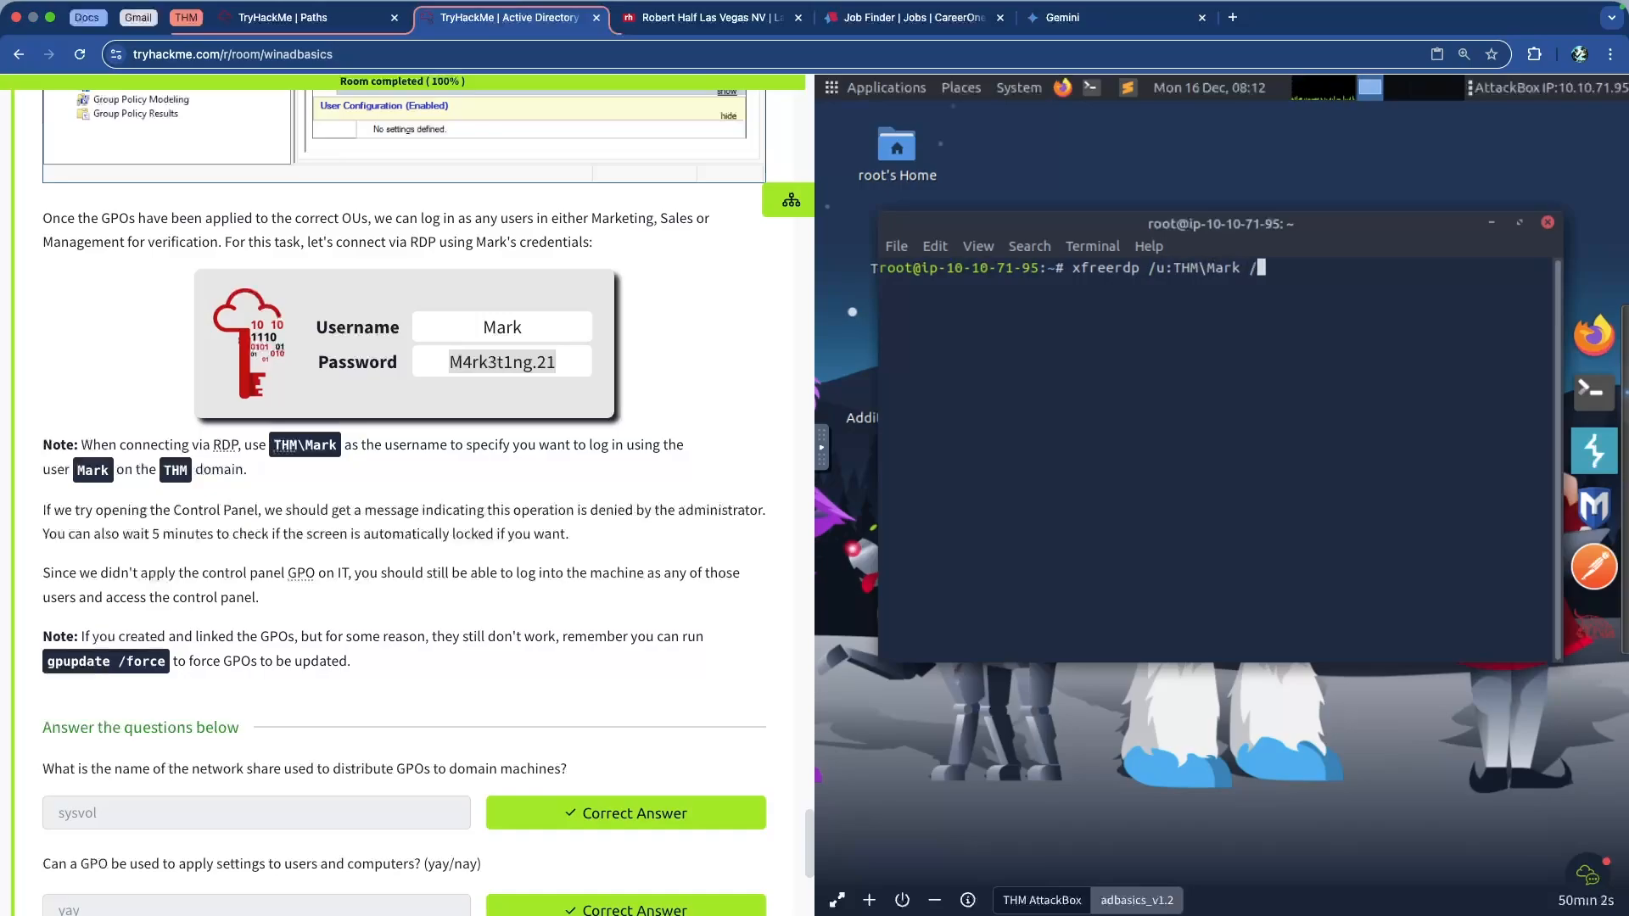
text(p:)
right_click(1348, 331)
click(1407, 461)
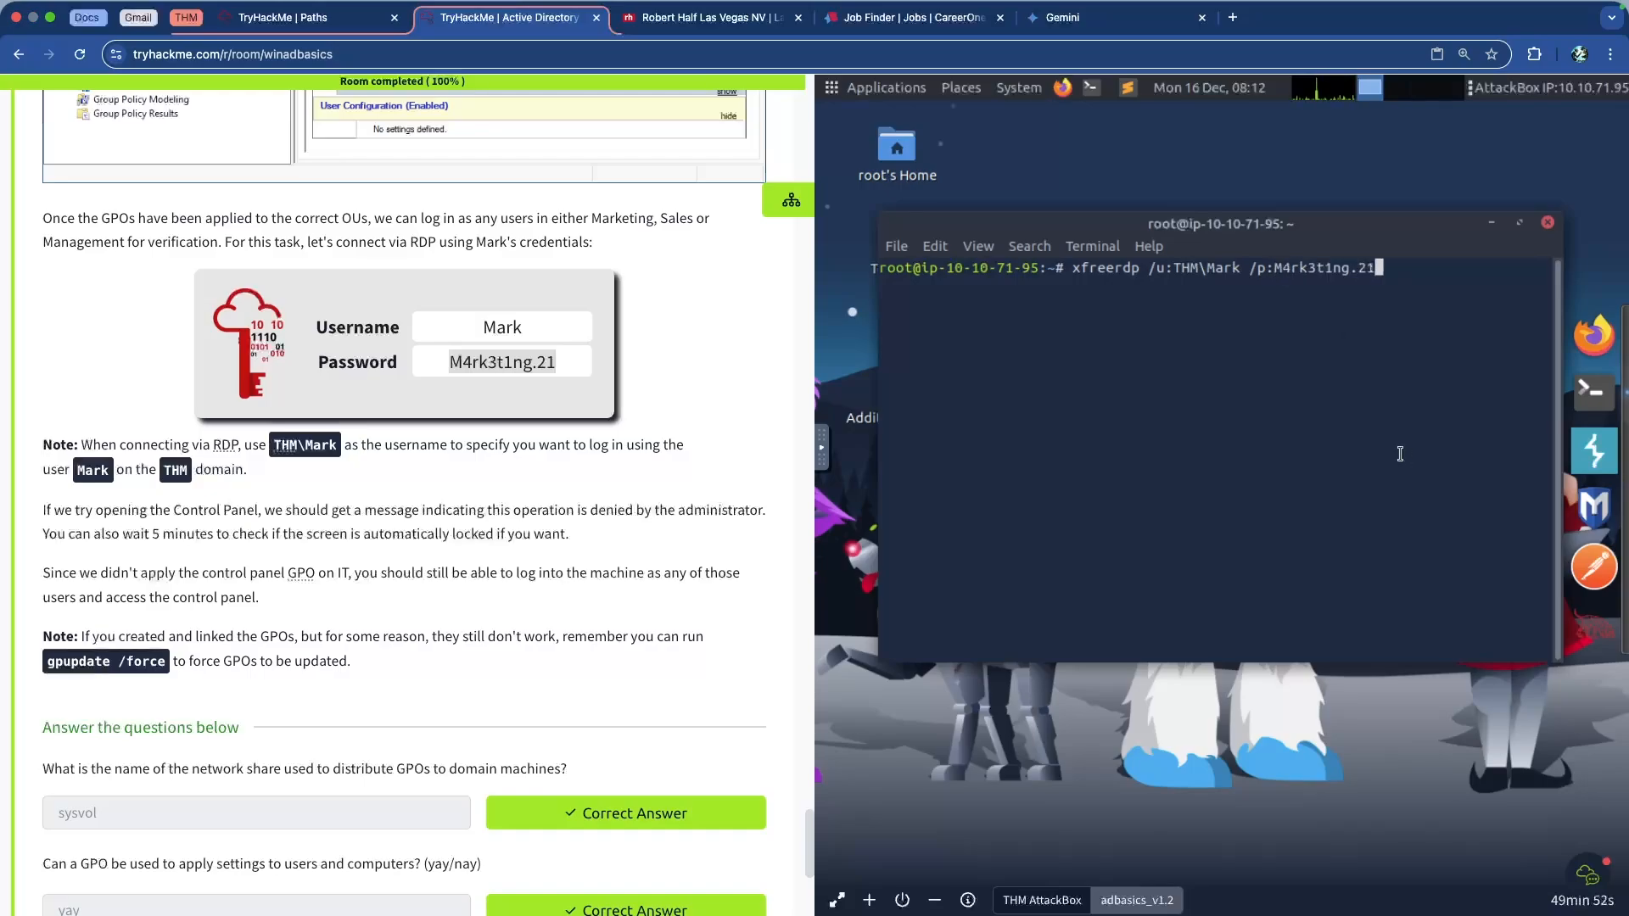
text(/v:)
scroll(446, 406, up, 20)
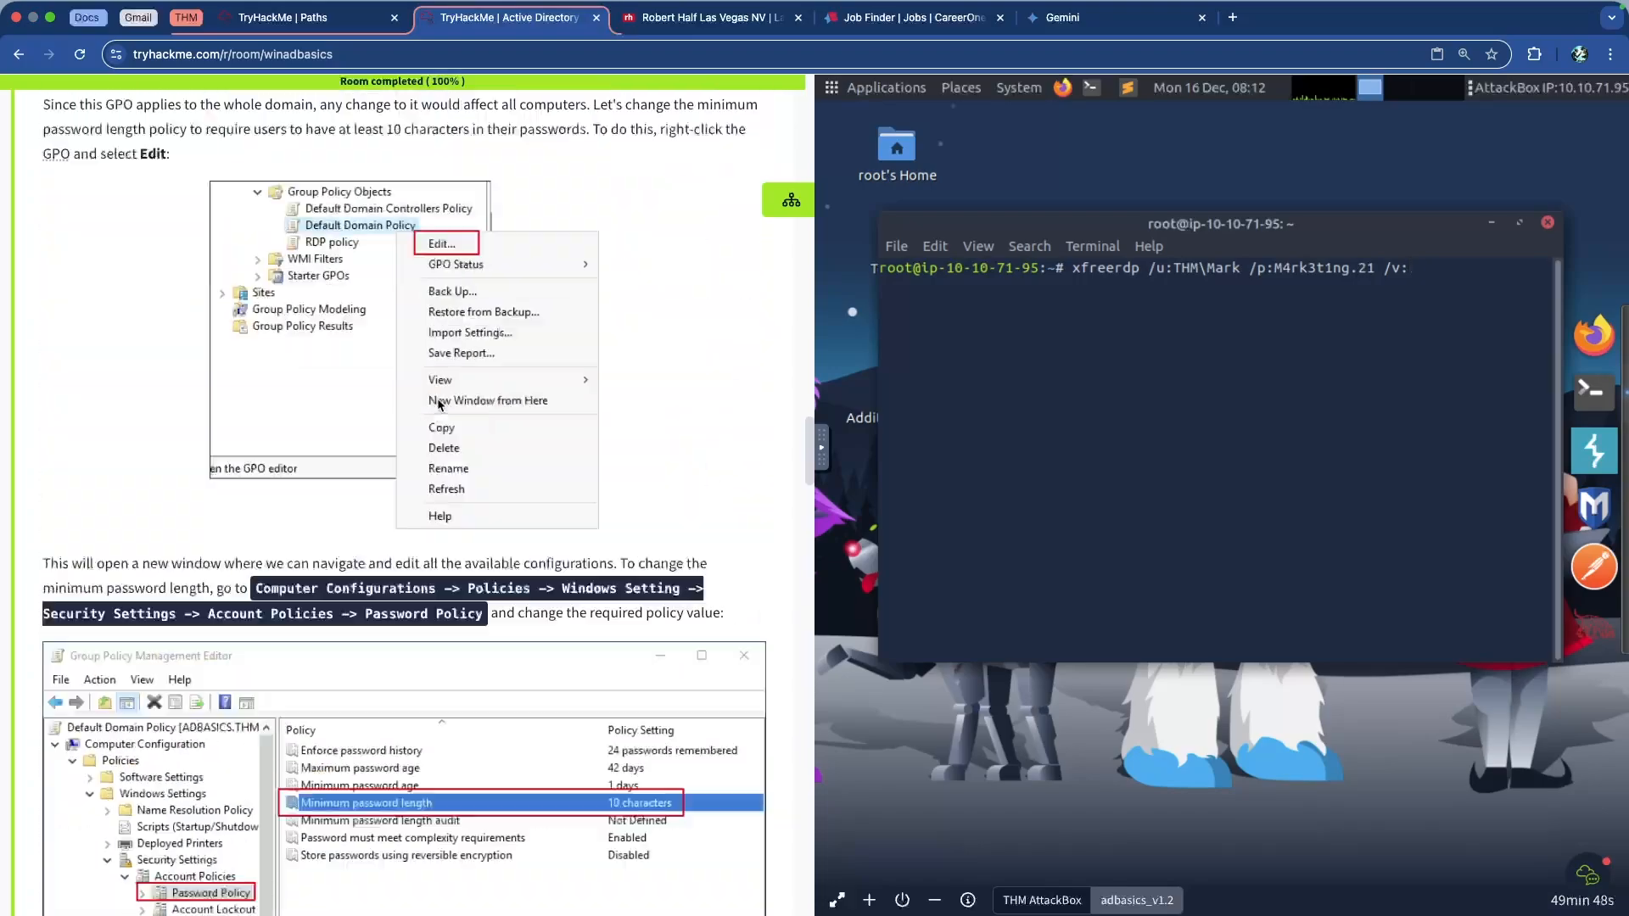
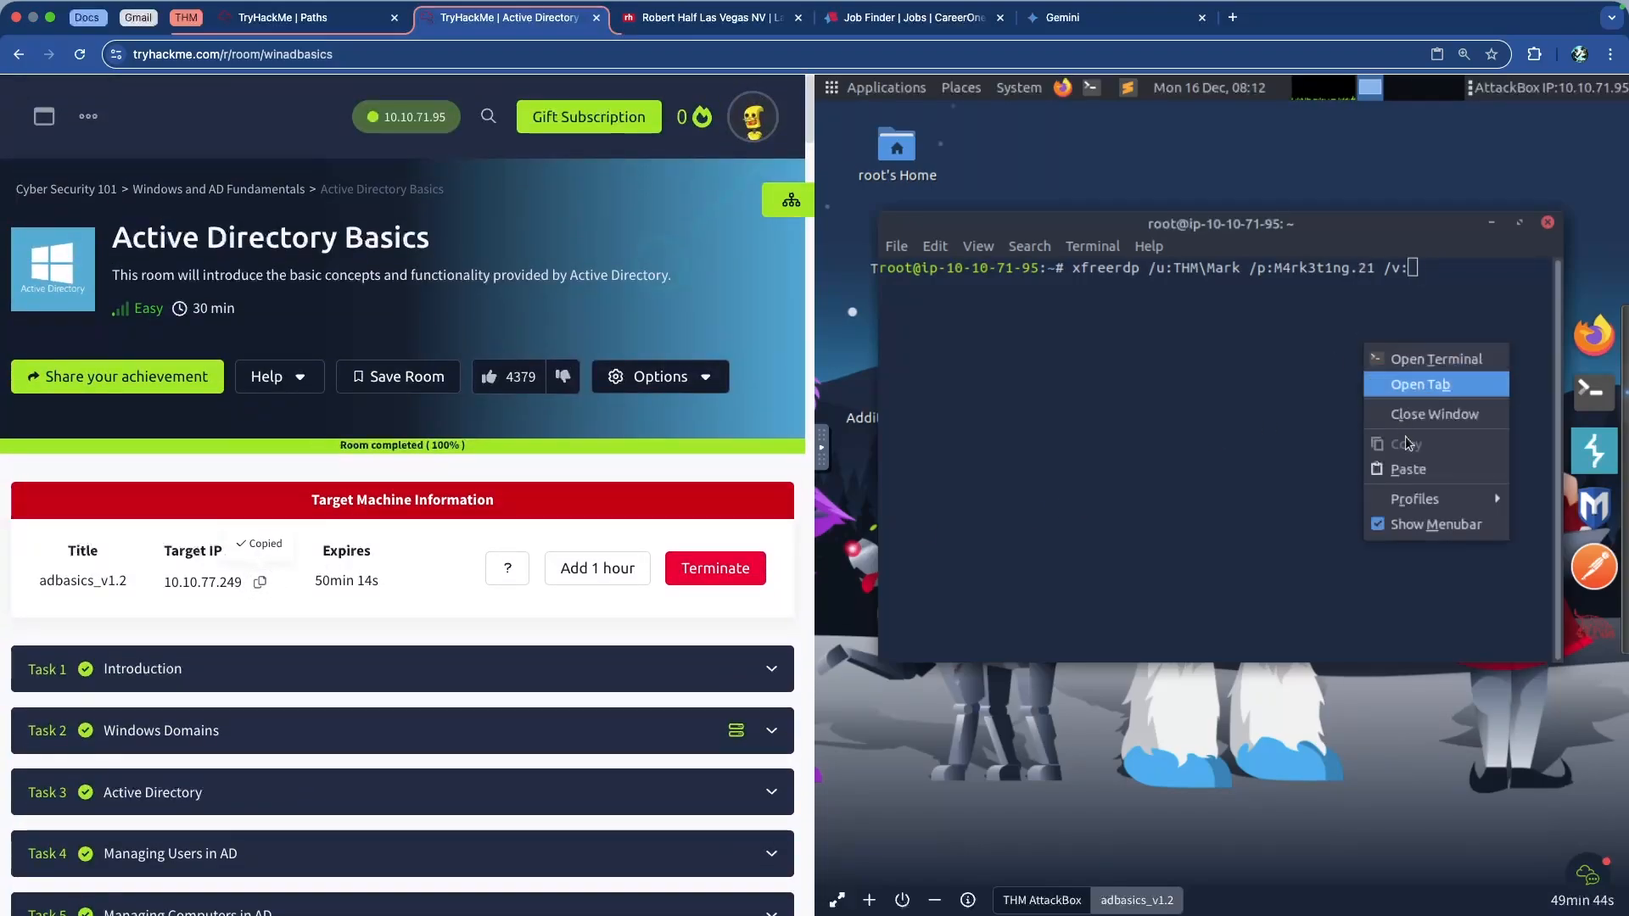
Paste the target IP 10.10.77.249 after /v: and run the xfreerdp command
click(1416, 461)
key(Return)
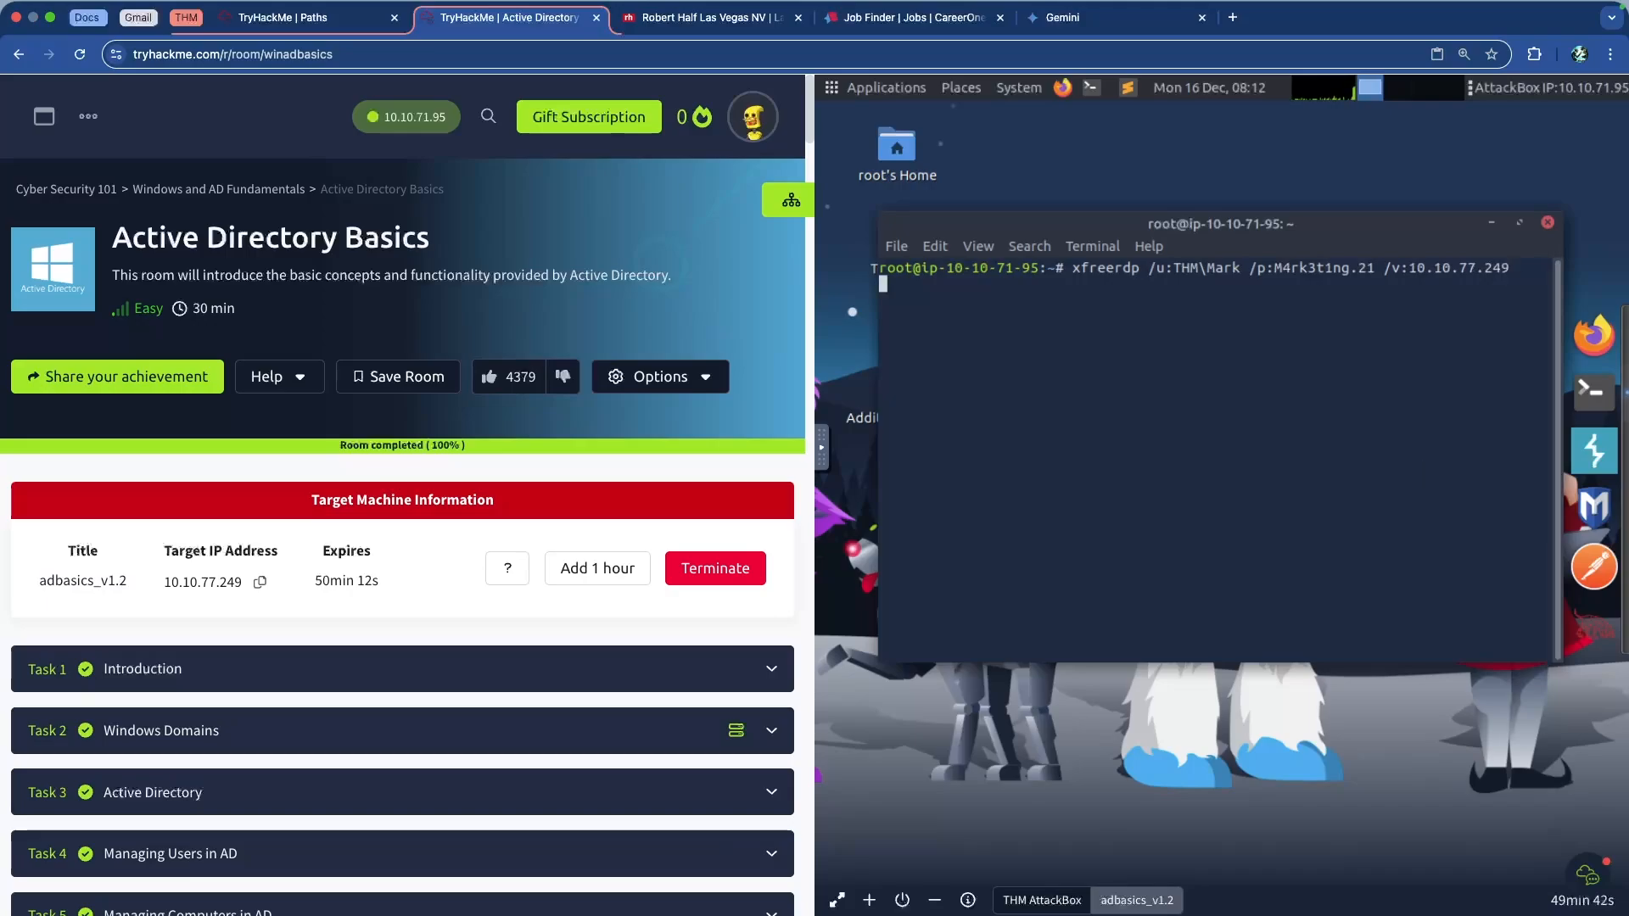
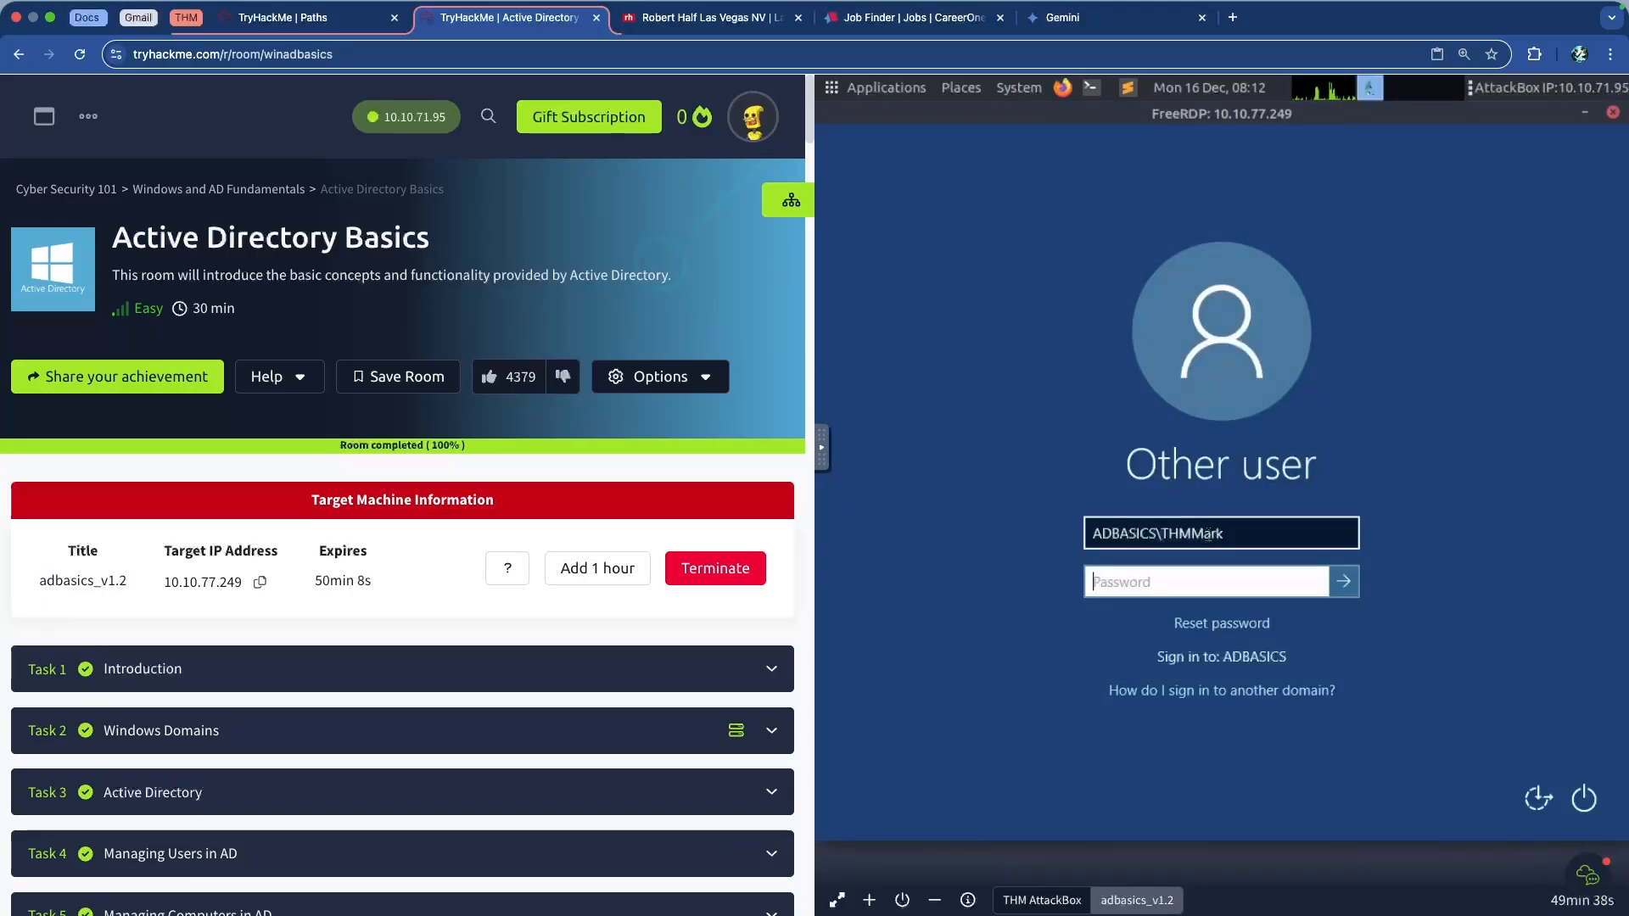
Sign in to the lab machine with the THM domain username and dismiss the incorrect-credentials error
text(THMM)
key(BackSpace)
key(BackSpace)
text(M\)
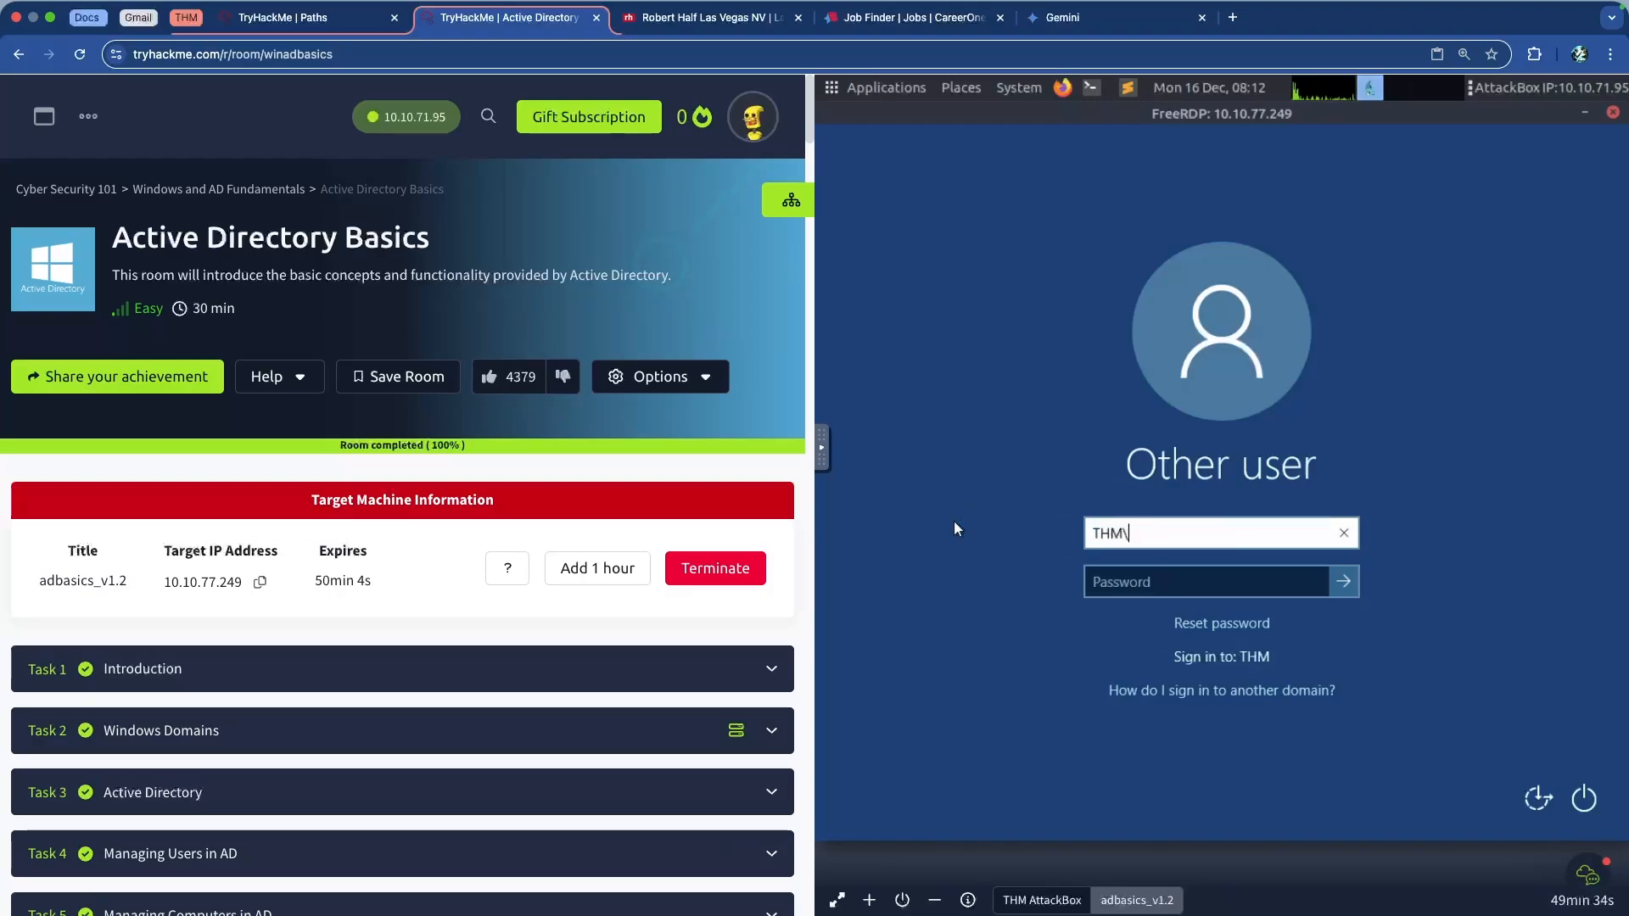
text(Mark)
key(Return)
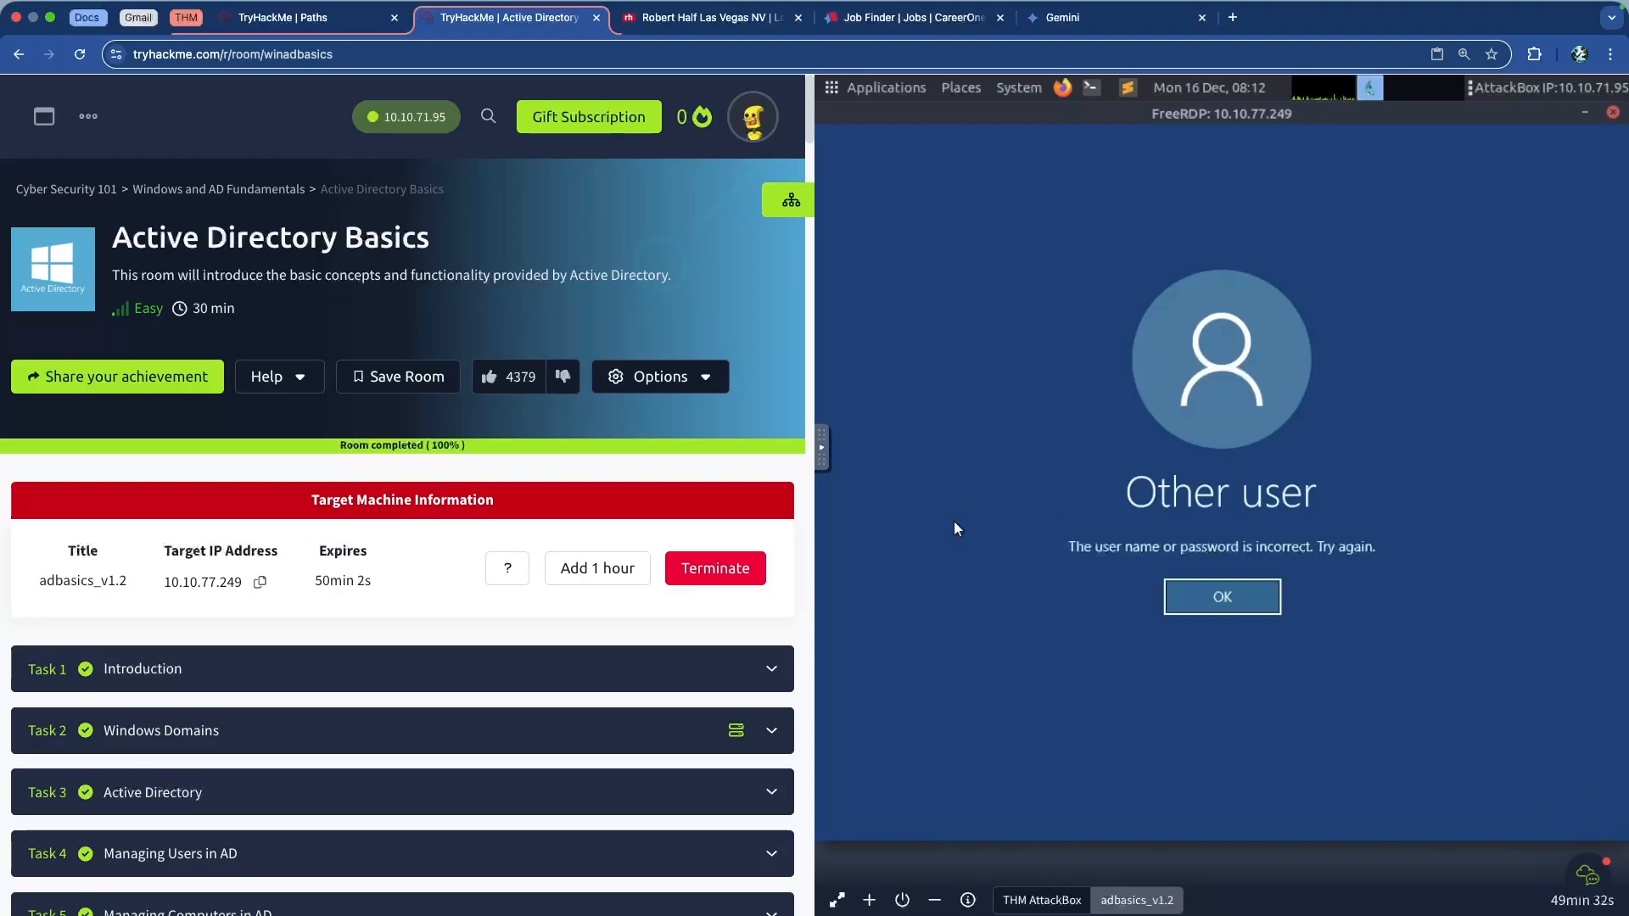
key(Return)
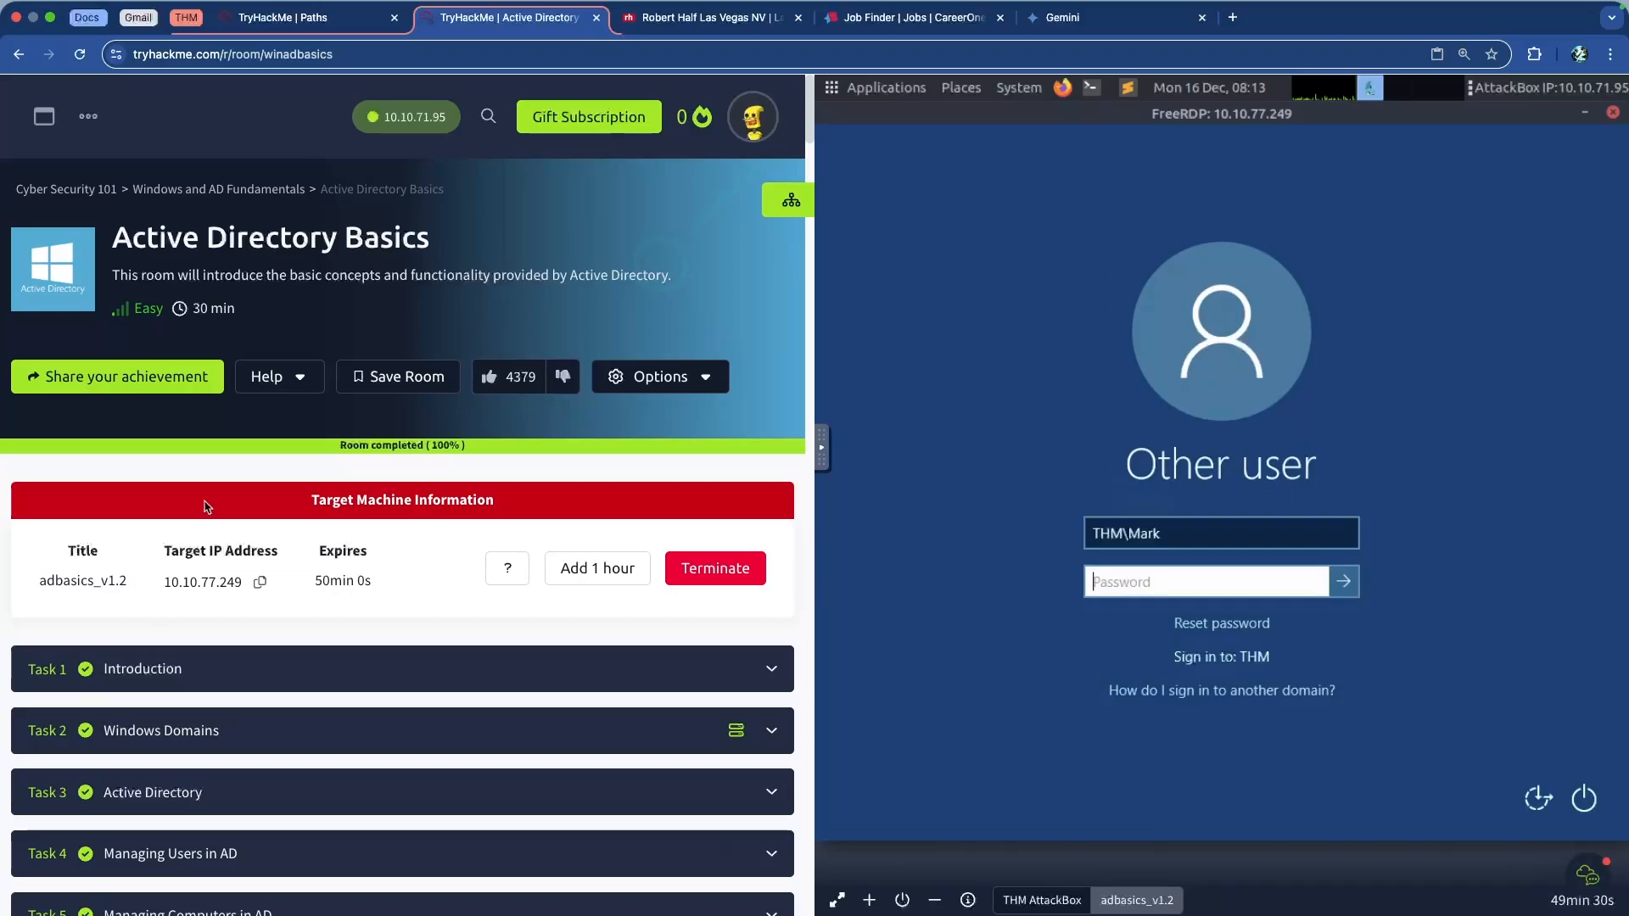
scroll(227, 473, down, 20)
scroll(227, 474, down, 20)
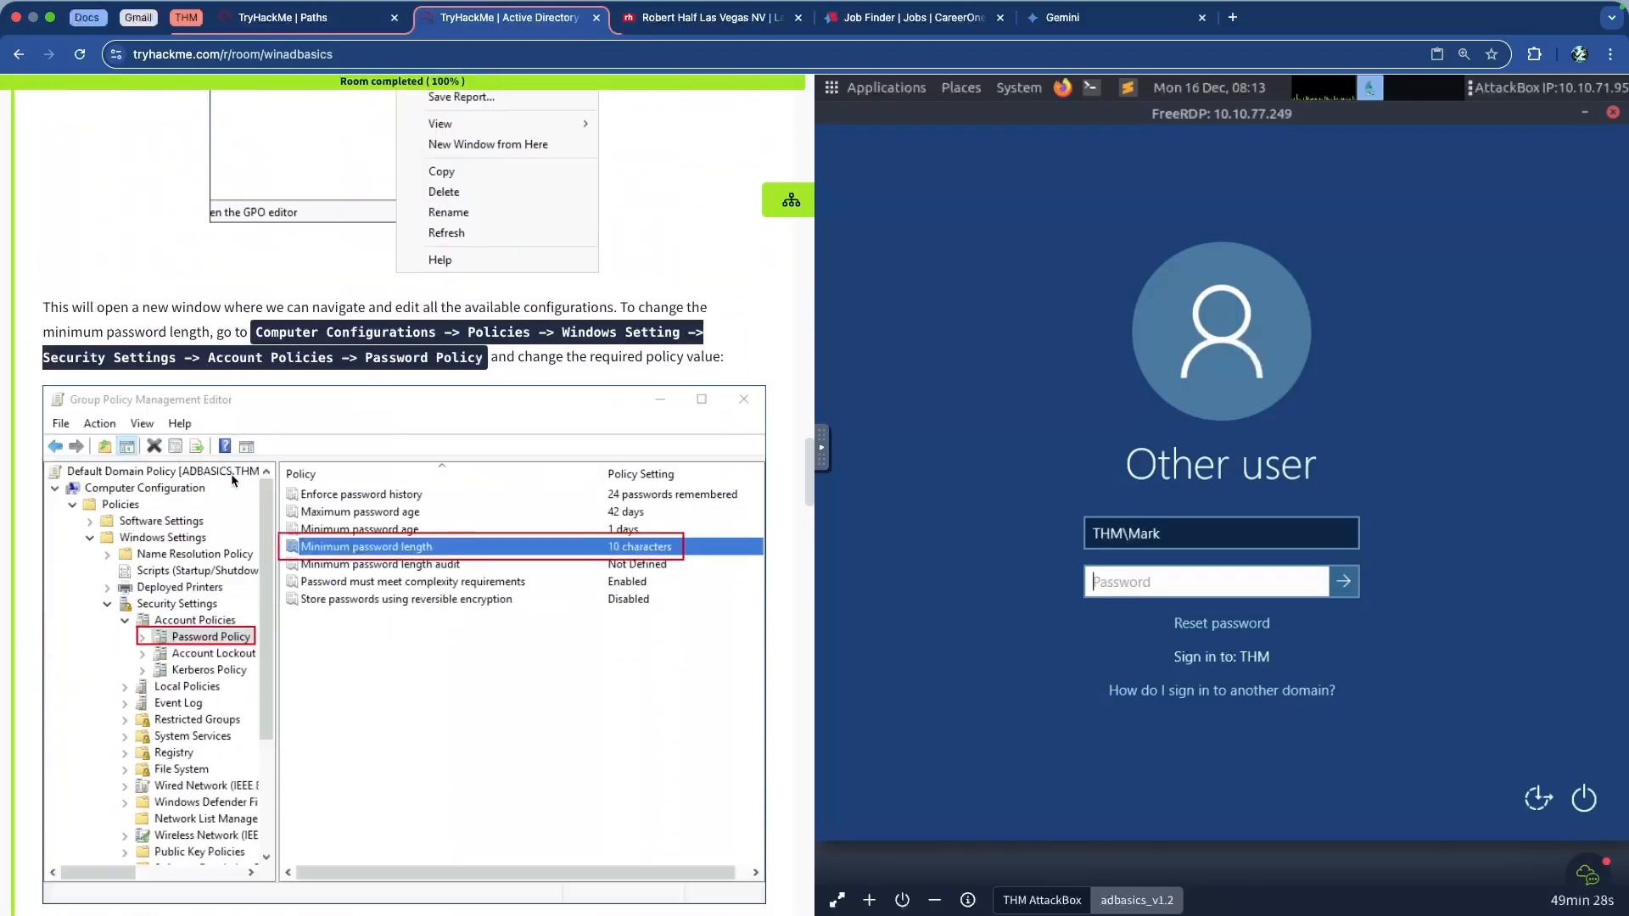
scroll(231, 474, down, 20)
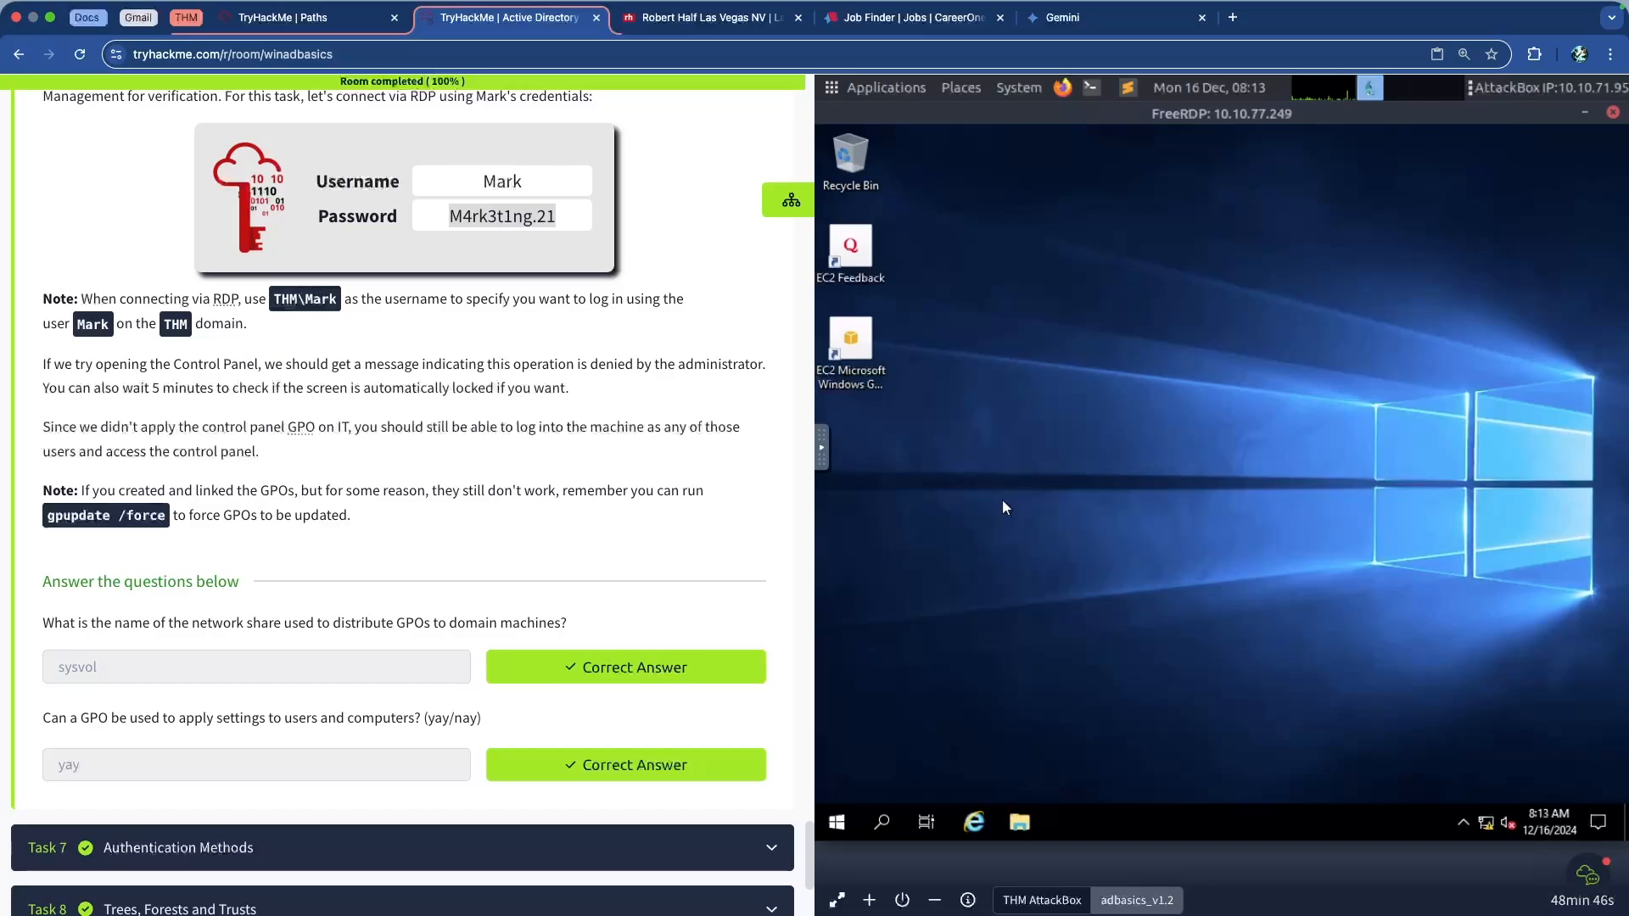
click(885, 825)
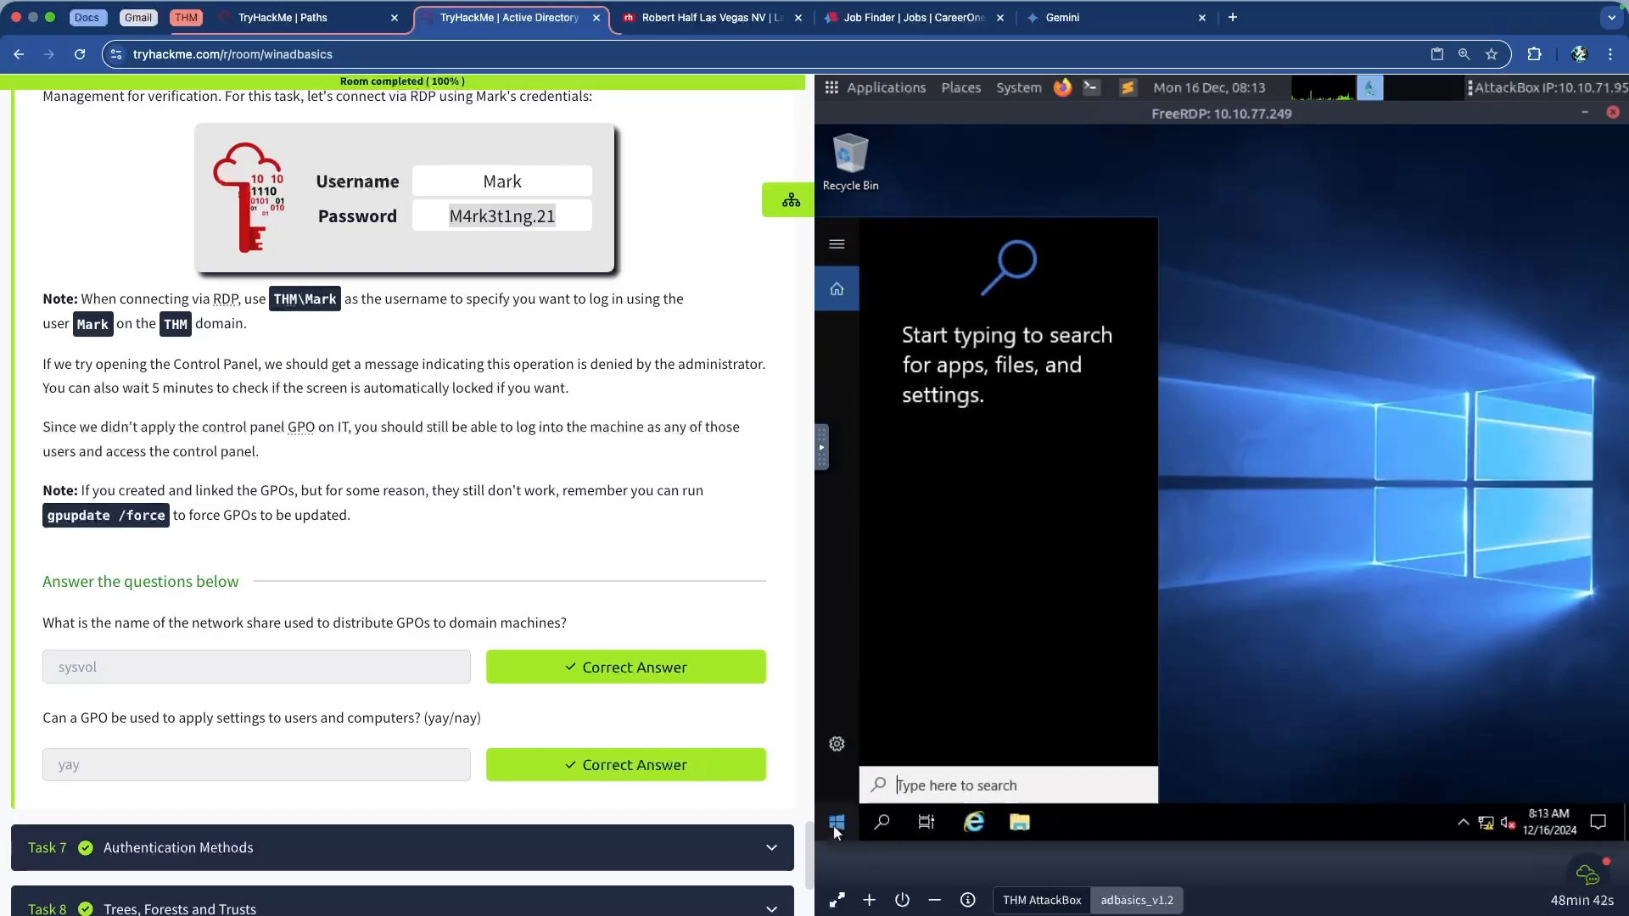
click(836, 825)
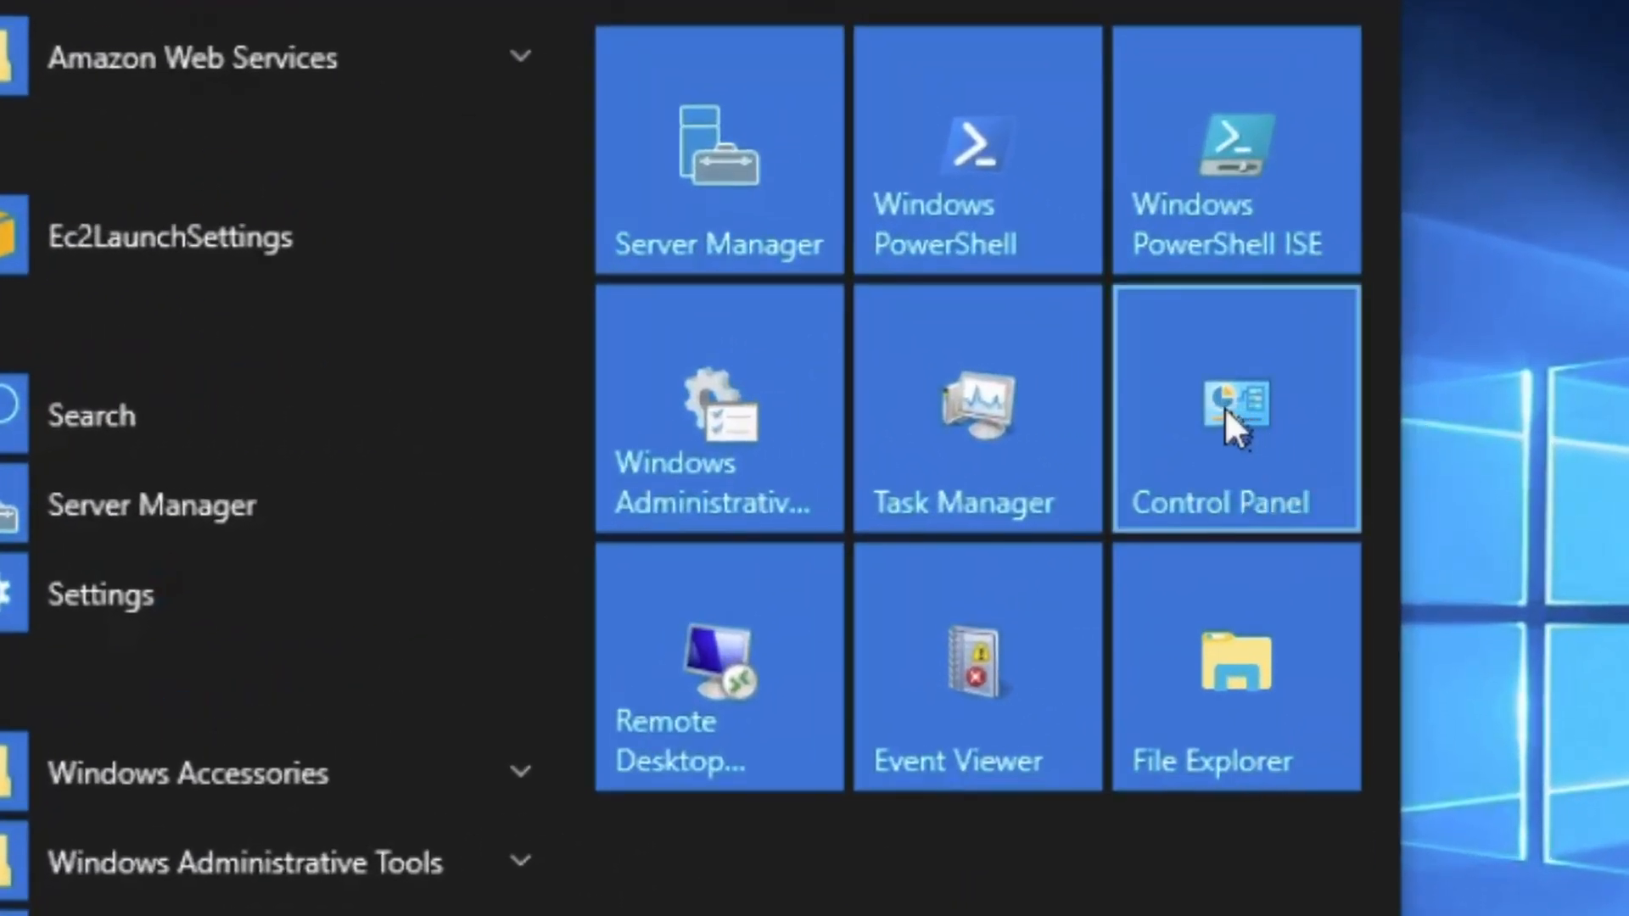
click(1224, 405)
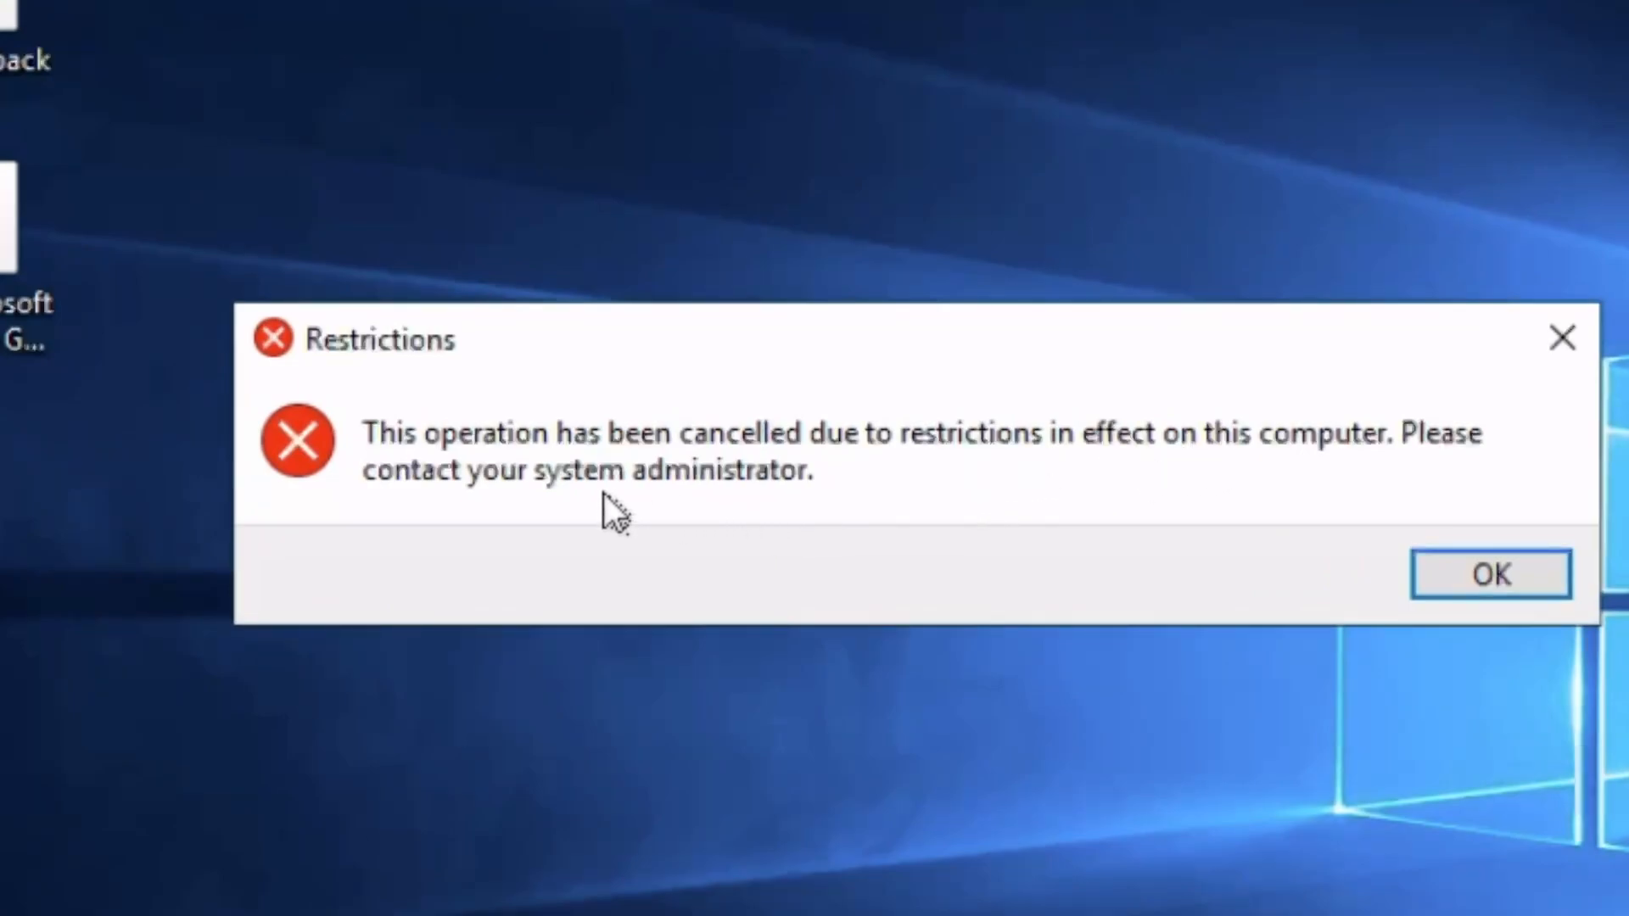
click(1469, 566)
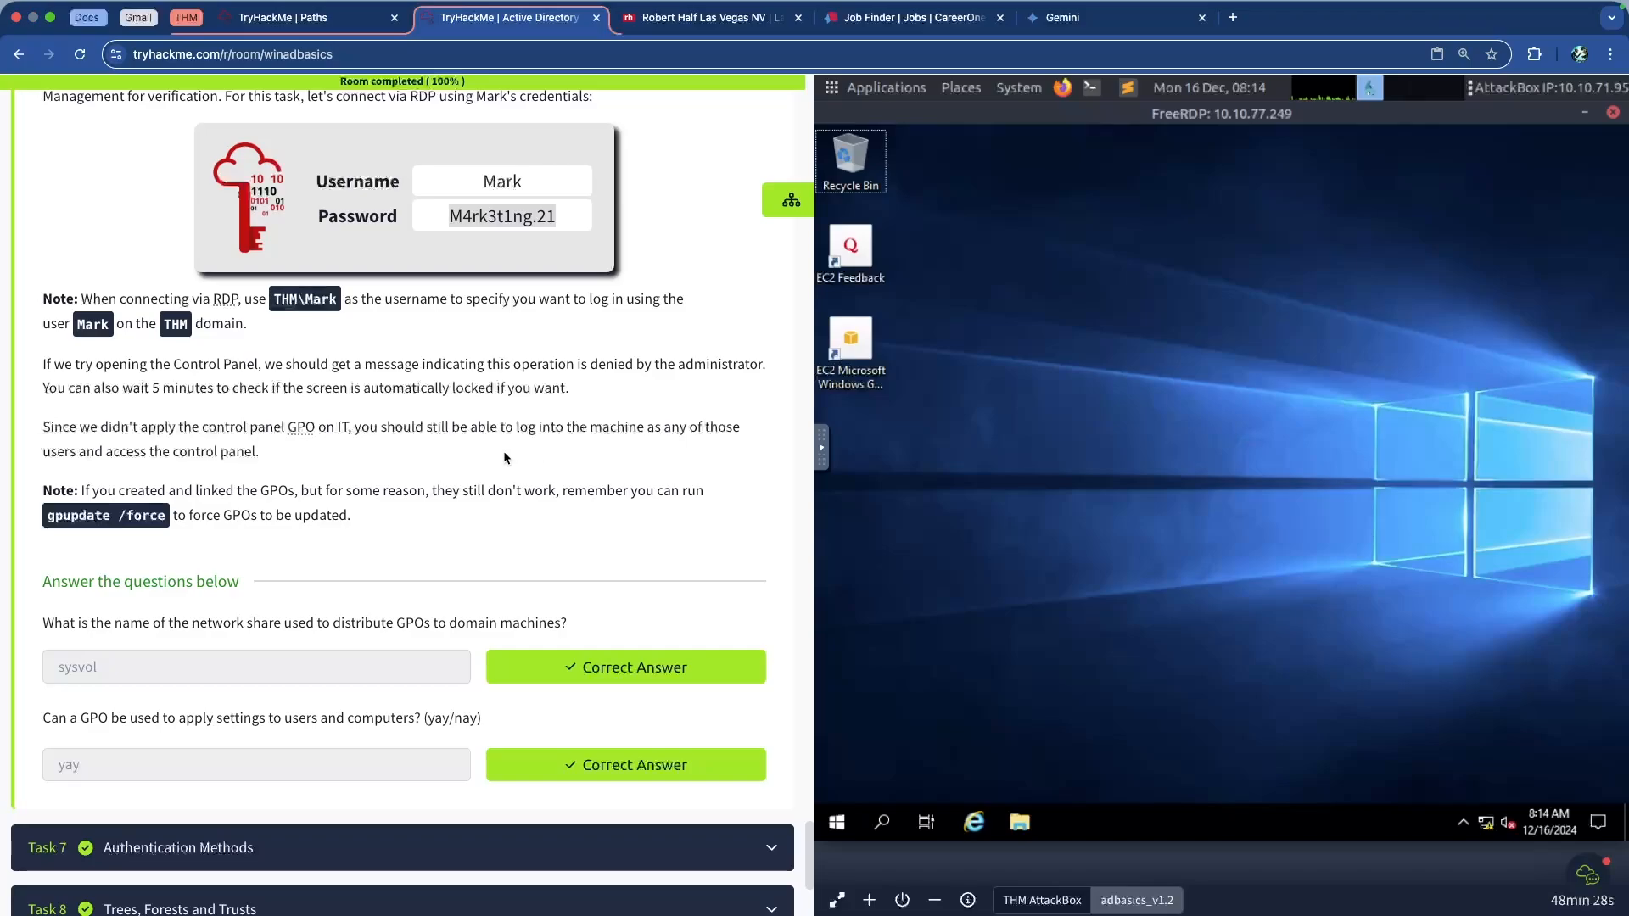
Highlight the first Task 6 question's wording while reading it
scroll(488, 475, up, 5)
scroll(475, 487, down, 5)
scroll(415, 485, down, 2)
scroll(250, 518, up, 5)
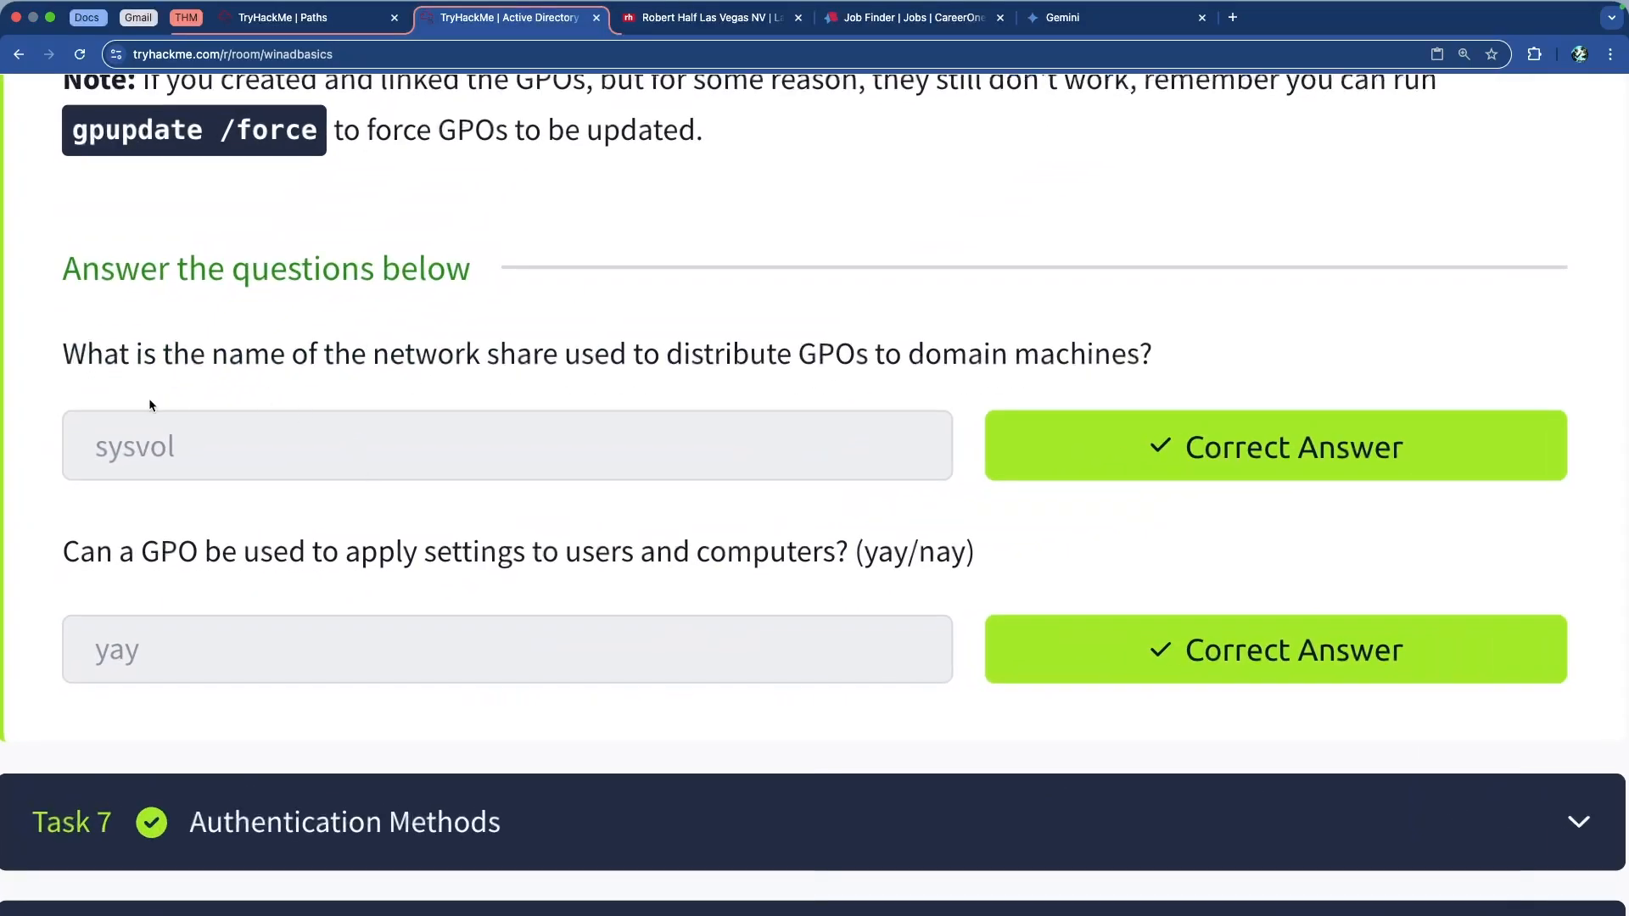
drag(163, 353, 830, 345)
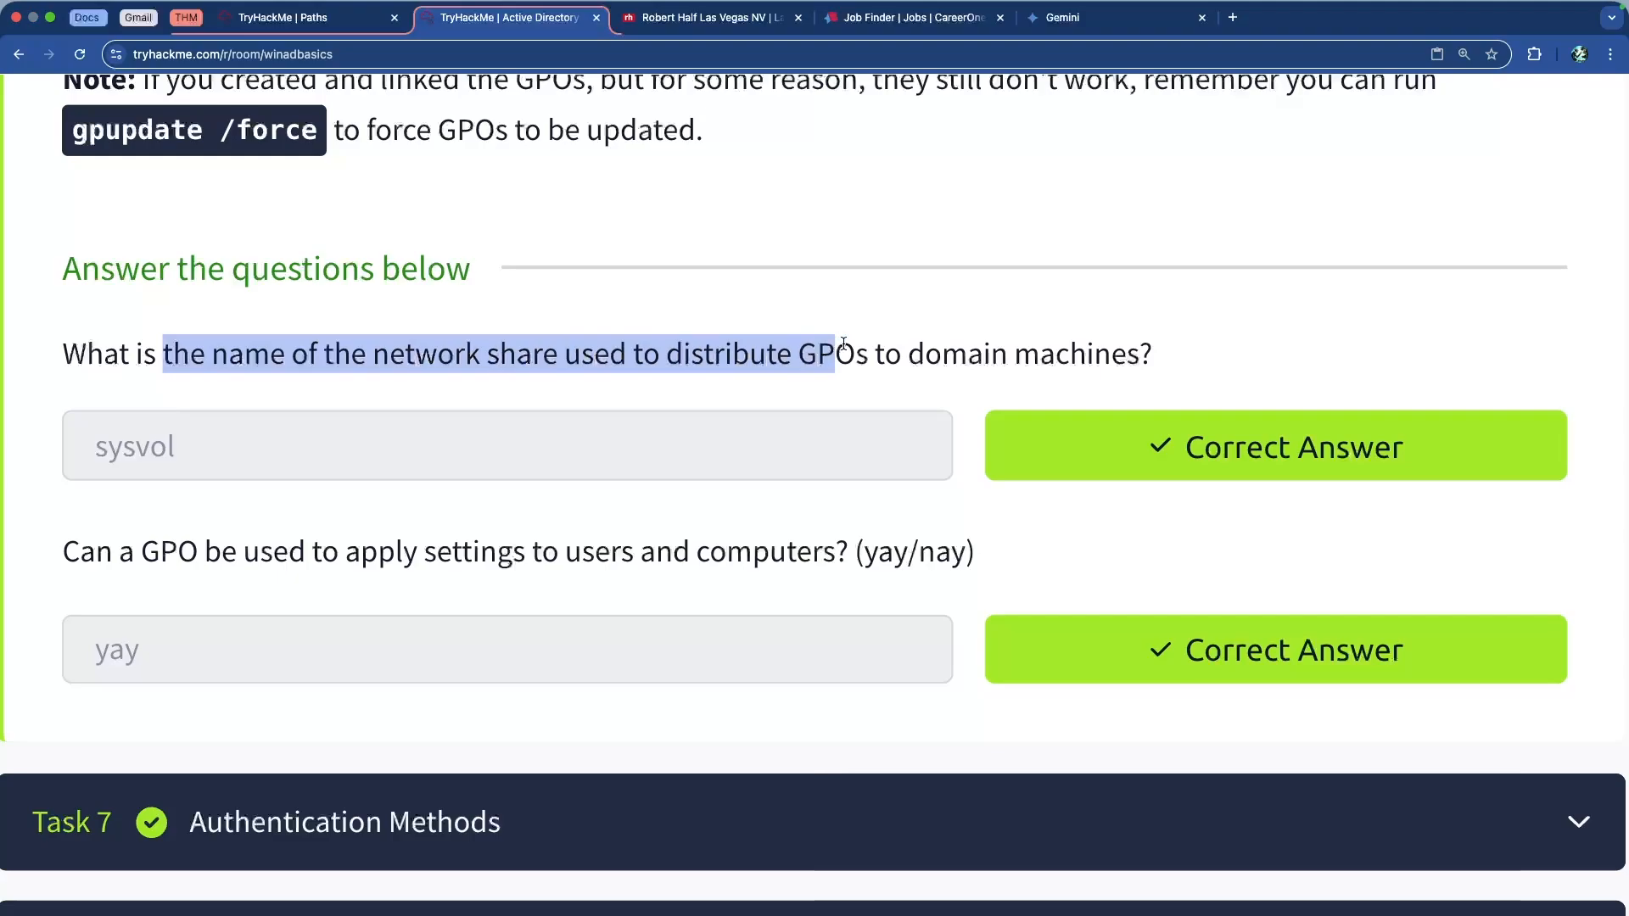
click(1041, 349)
drag(1090, 349, 420, 341)
click(315, 359)
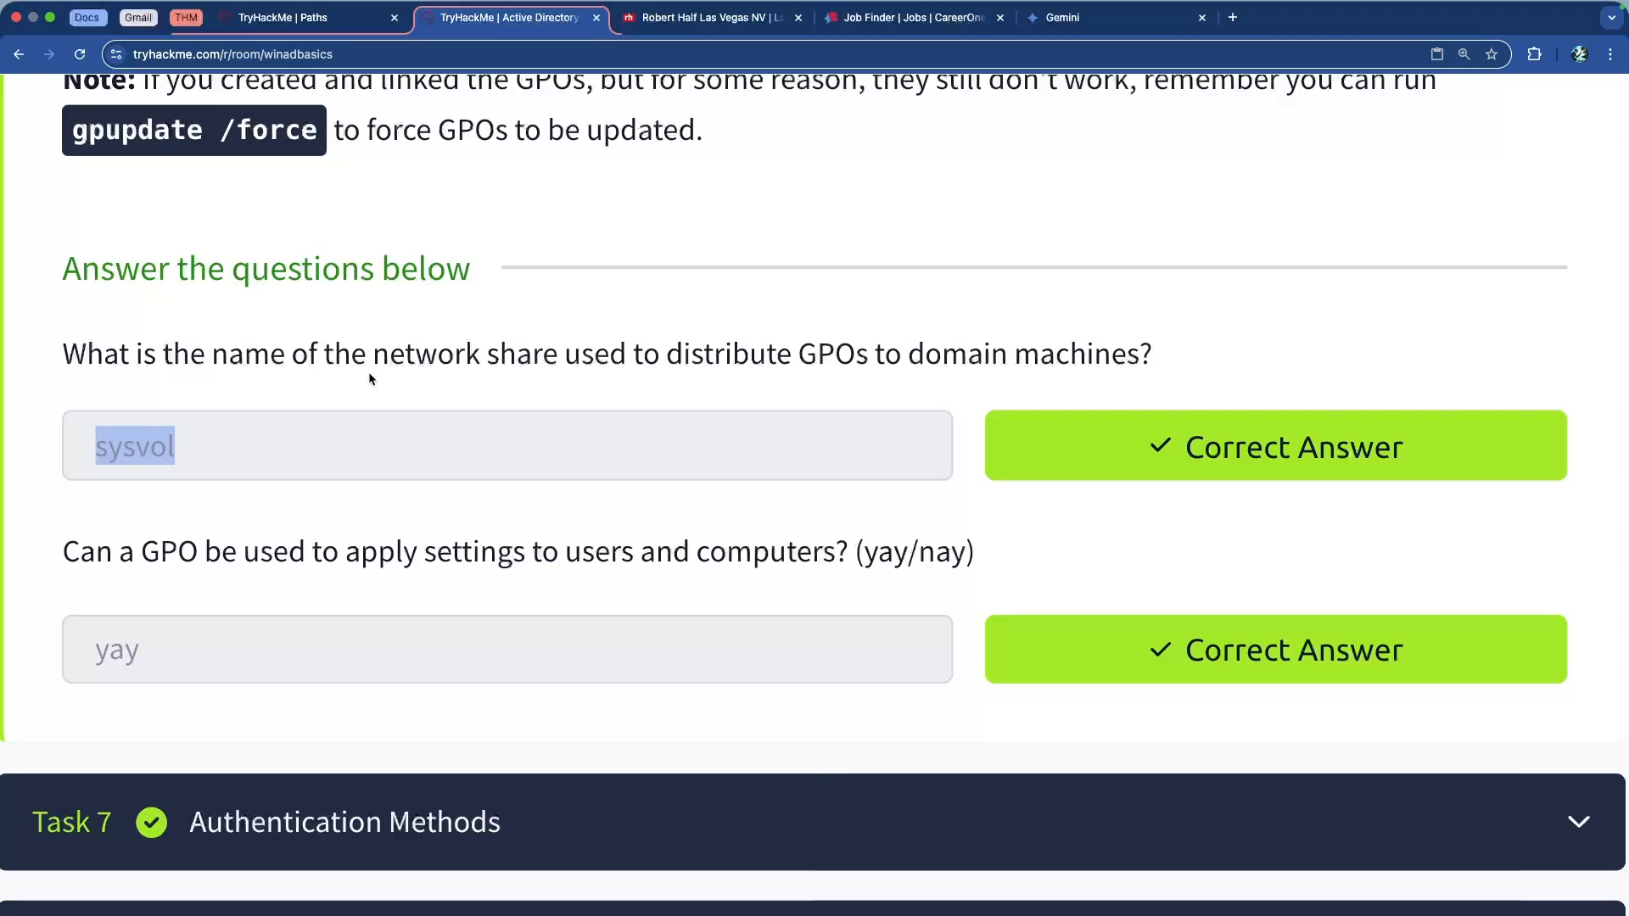
Highlight the second Task 6 question about GPOs while reading it
drag(114, 551, 734, 552)
click(758, 553)
drag(971, 551, 63, 551)
click(270, 548)
Scroll the lesson back up to the Task 6 Group Policies header
scroll(351, 537, down, 5)
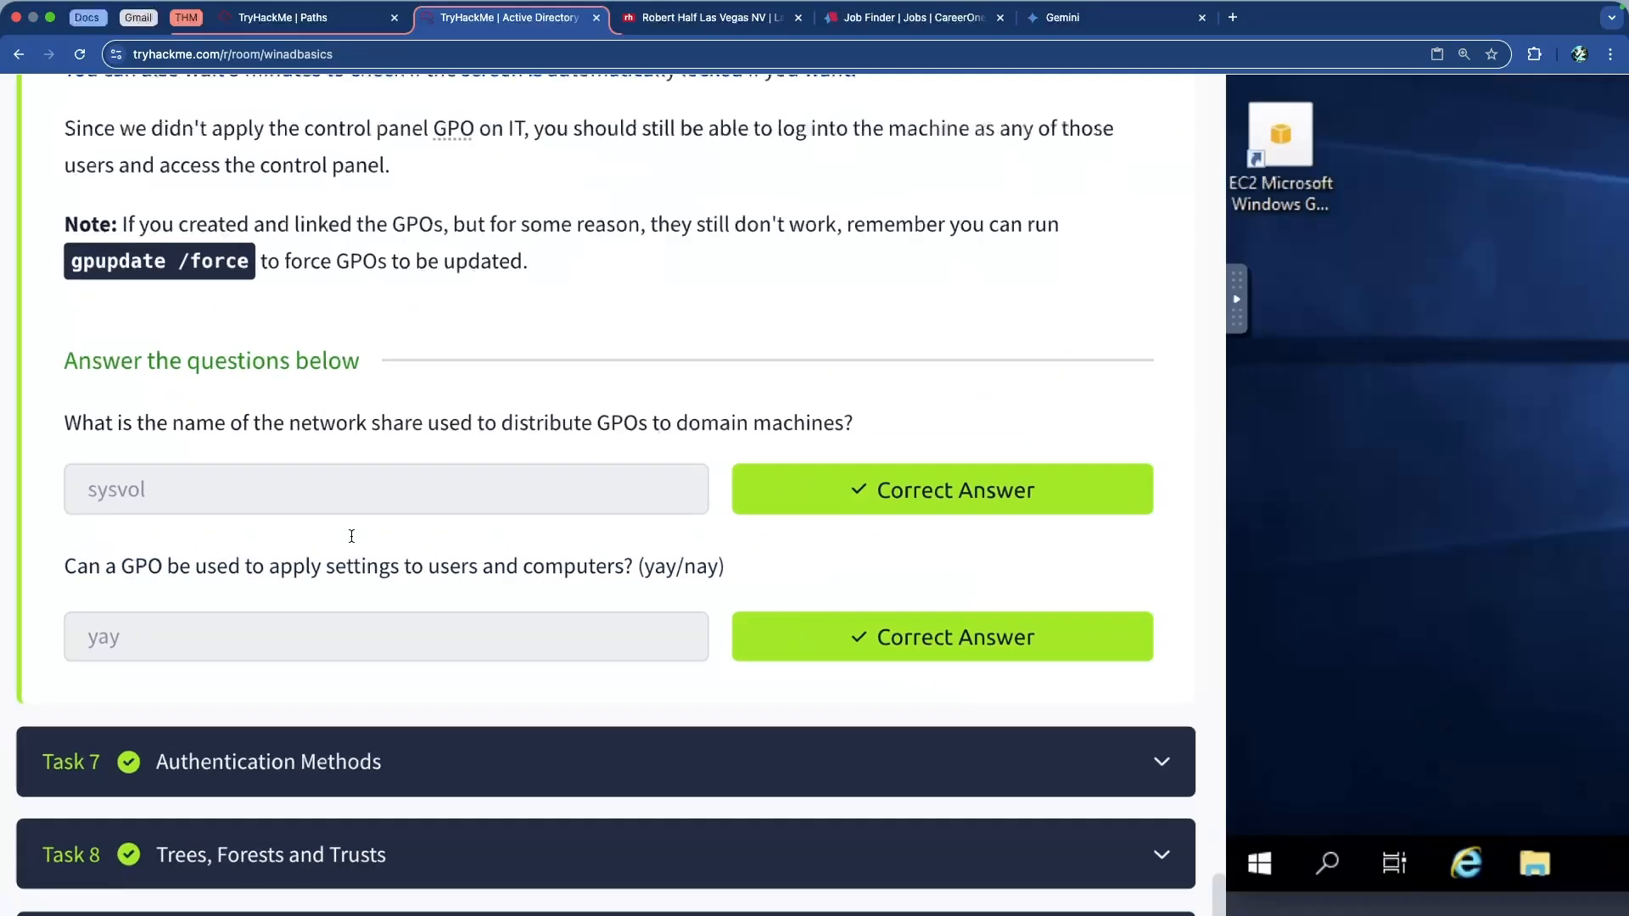
scroll(356, 537, up, 20)
scroll(357, 537, up, 20)
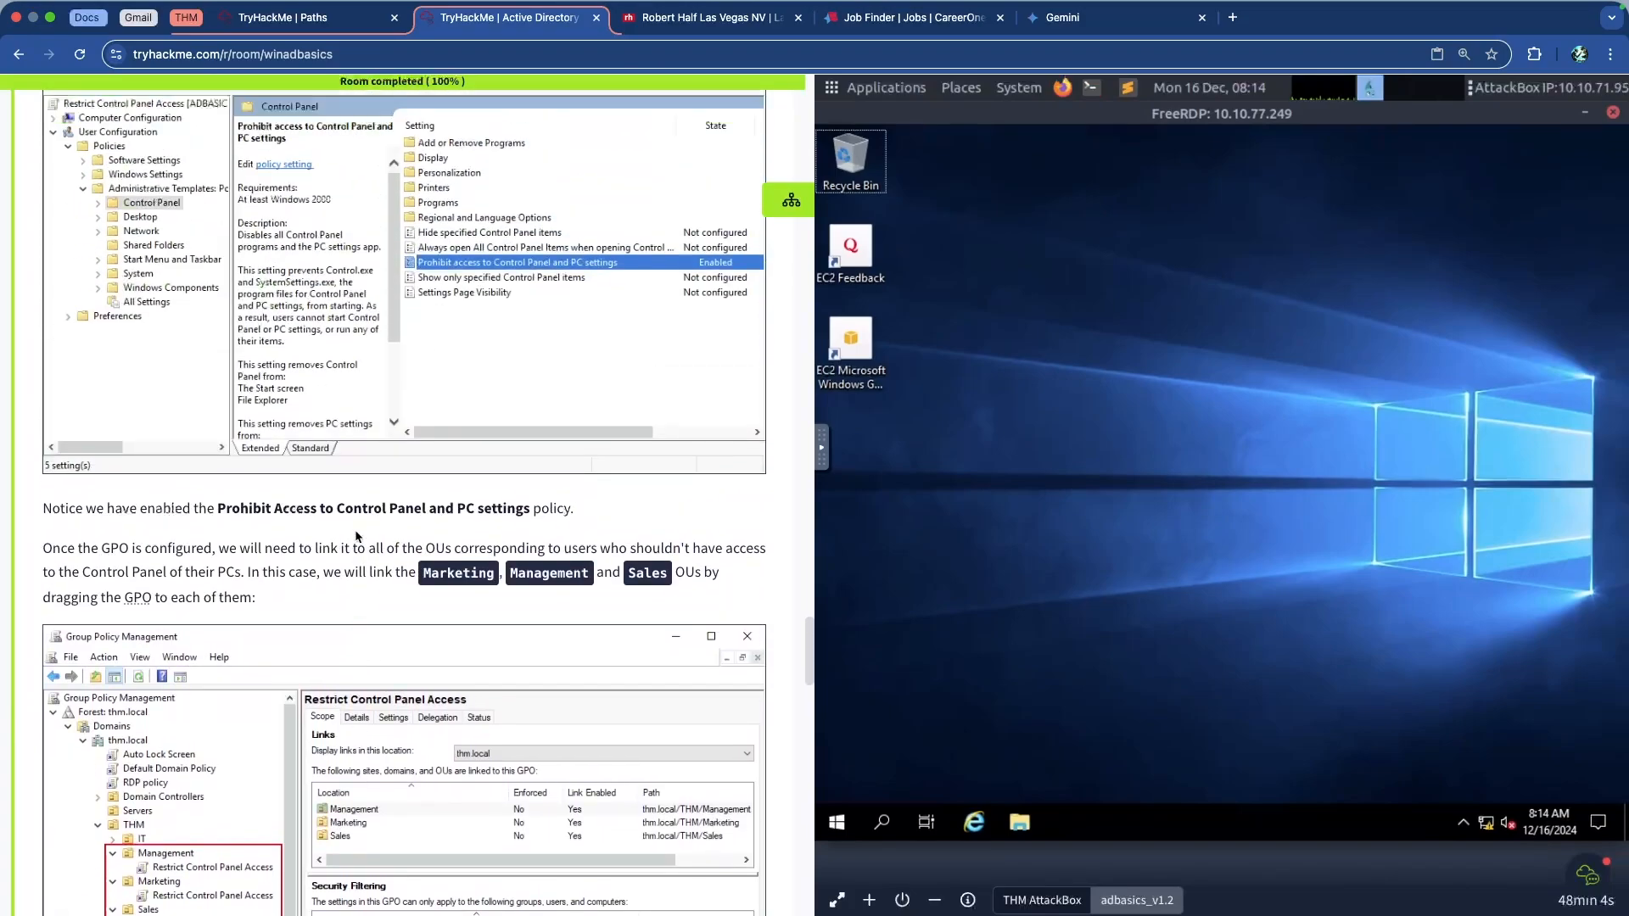
scroll(356, 538, up, 20)
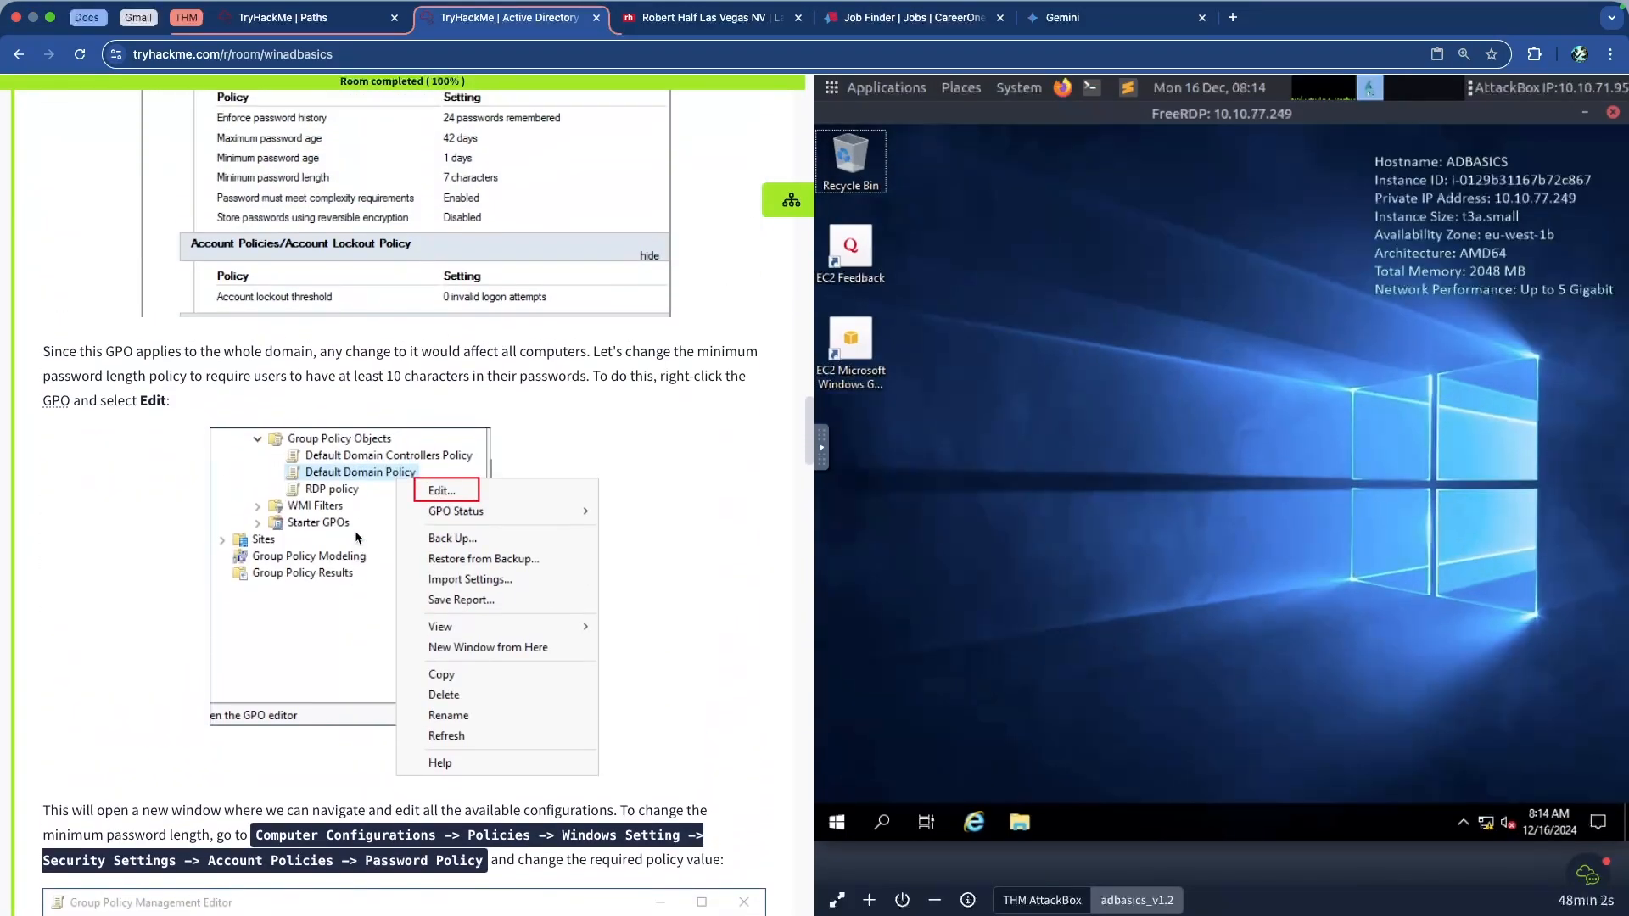
scroll(354, 531, down, 3)
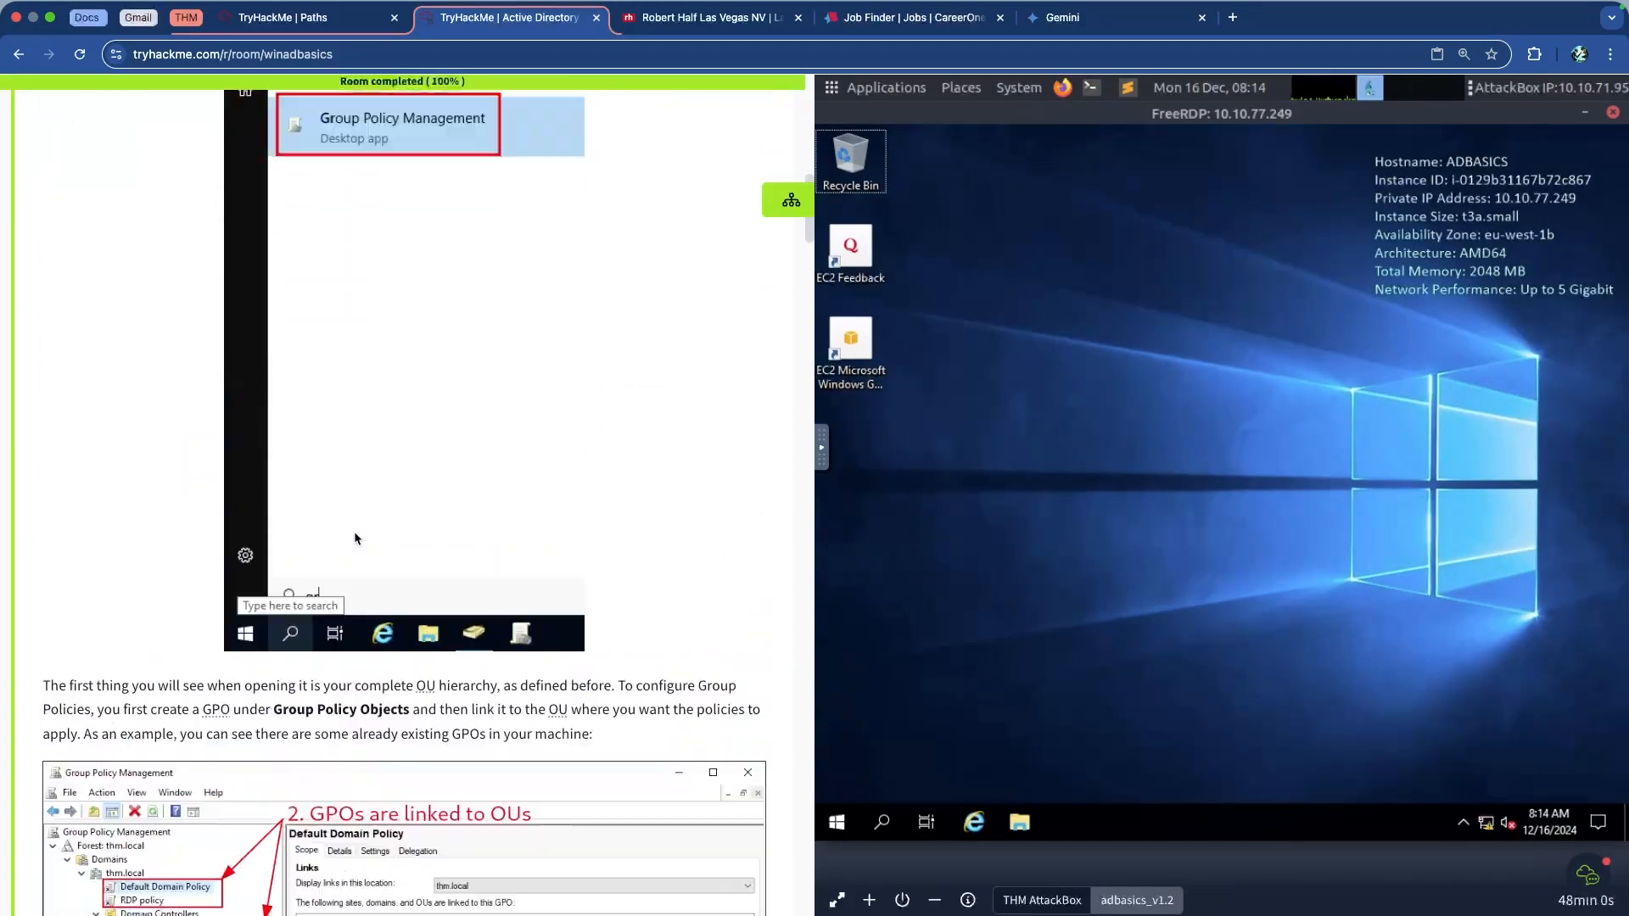
scroll(354, 531, up, 20)
scroll(348, 569, down, 5)
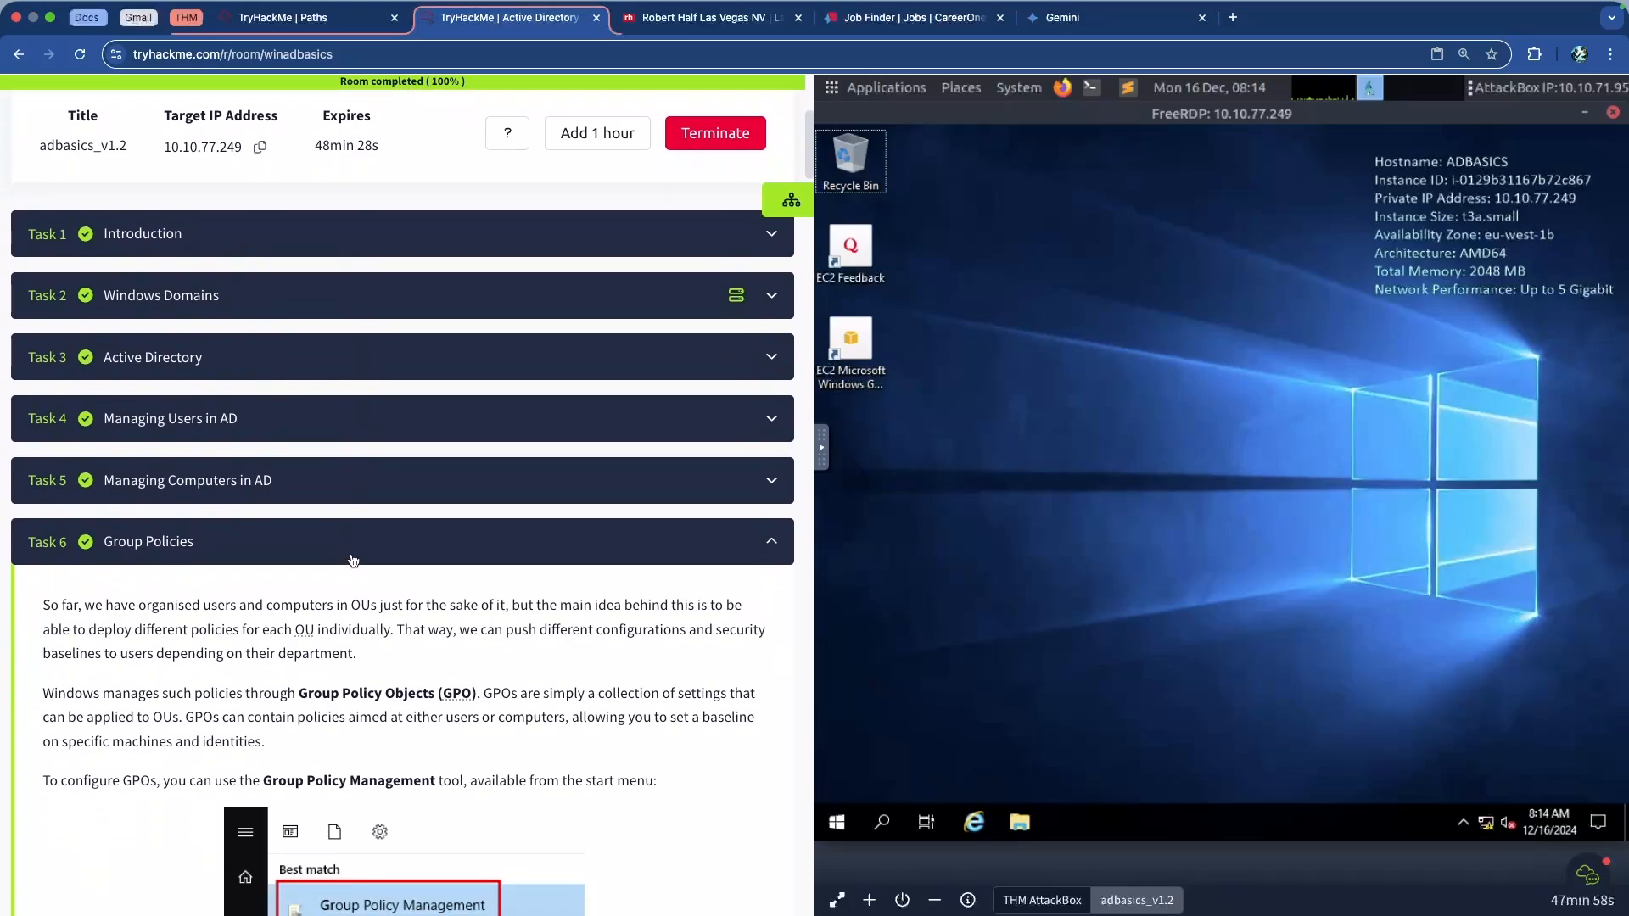
Collapse Task 6, expand Task 7 Authentication Methods, and close the FreeRDP session
click(346, 579)
click(330, 535)
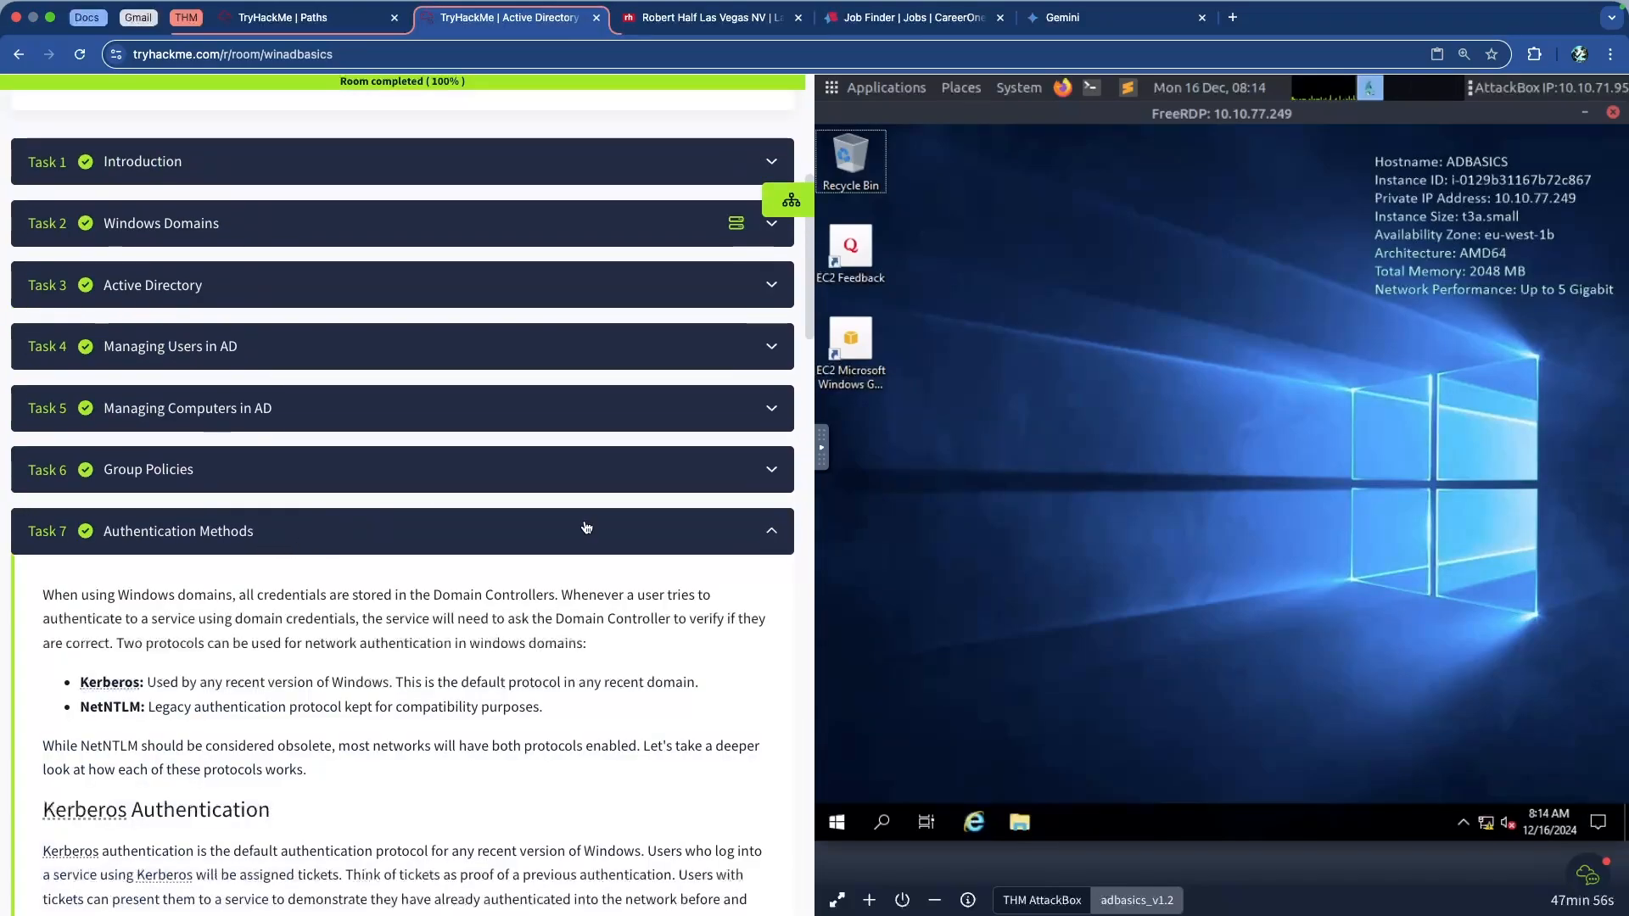
click(1615, 114)
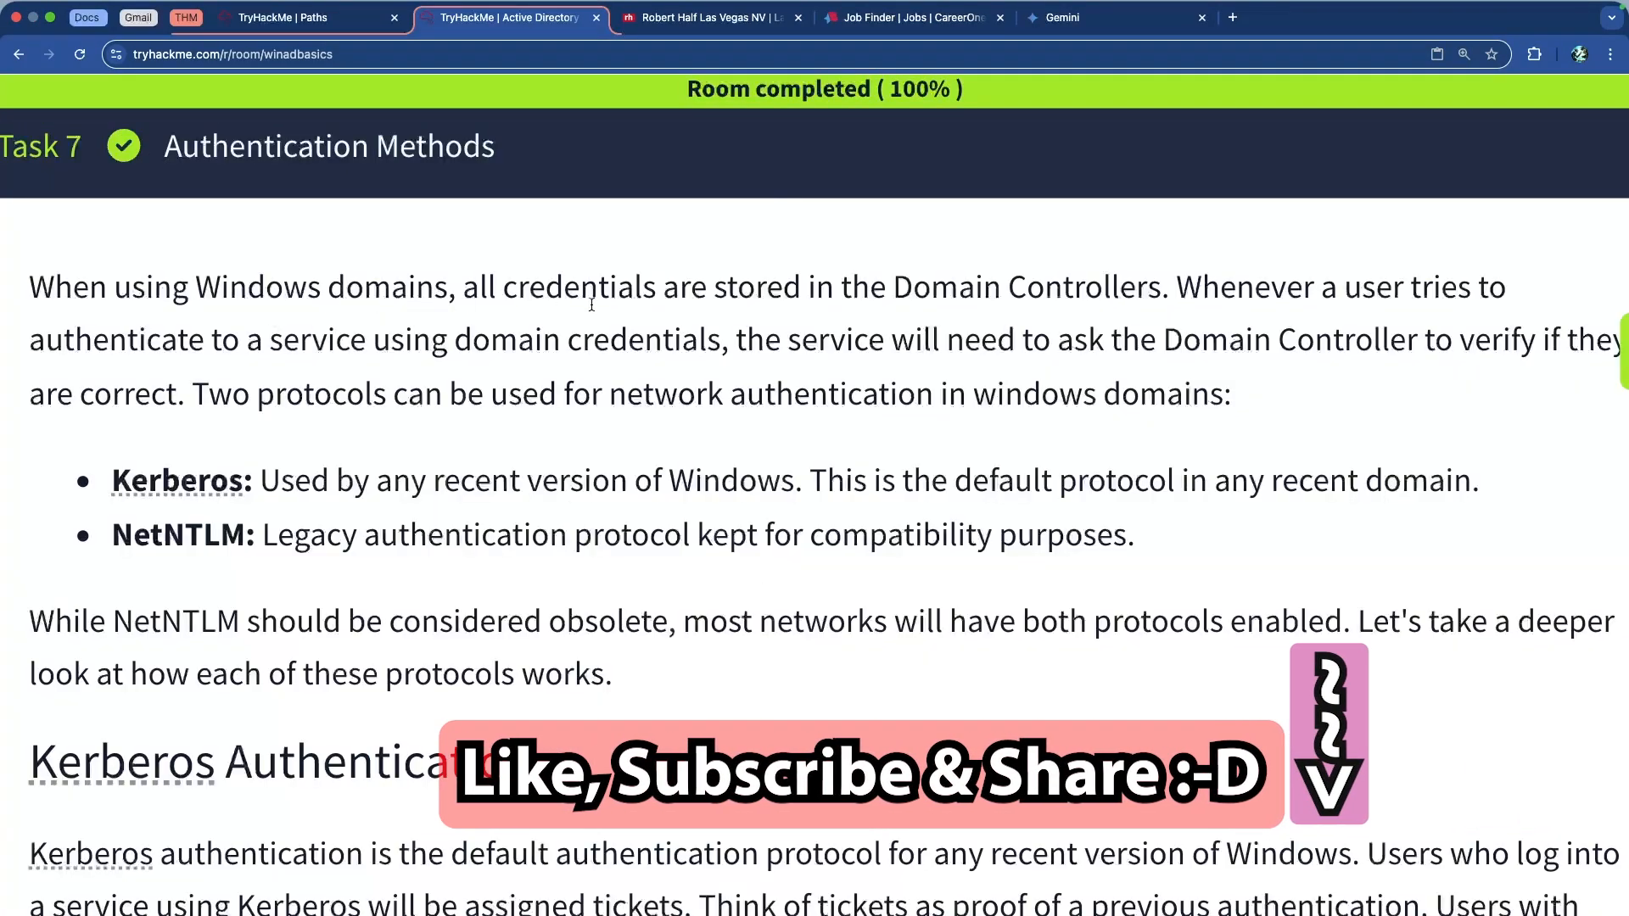
Highlight the Domain Controllers mention, then the Kerberos term and its description
drag(898, 288, 1112, 293)
click(1116, 297)
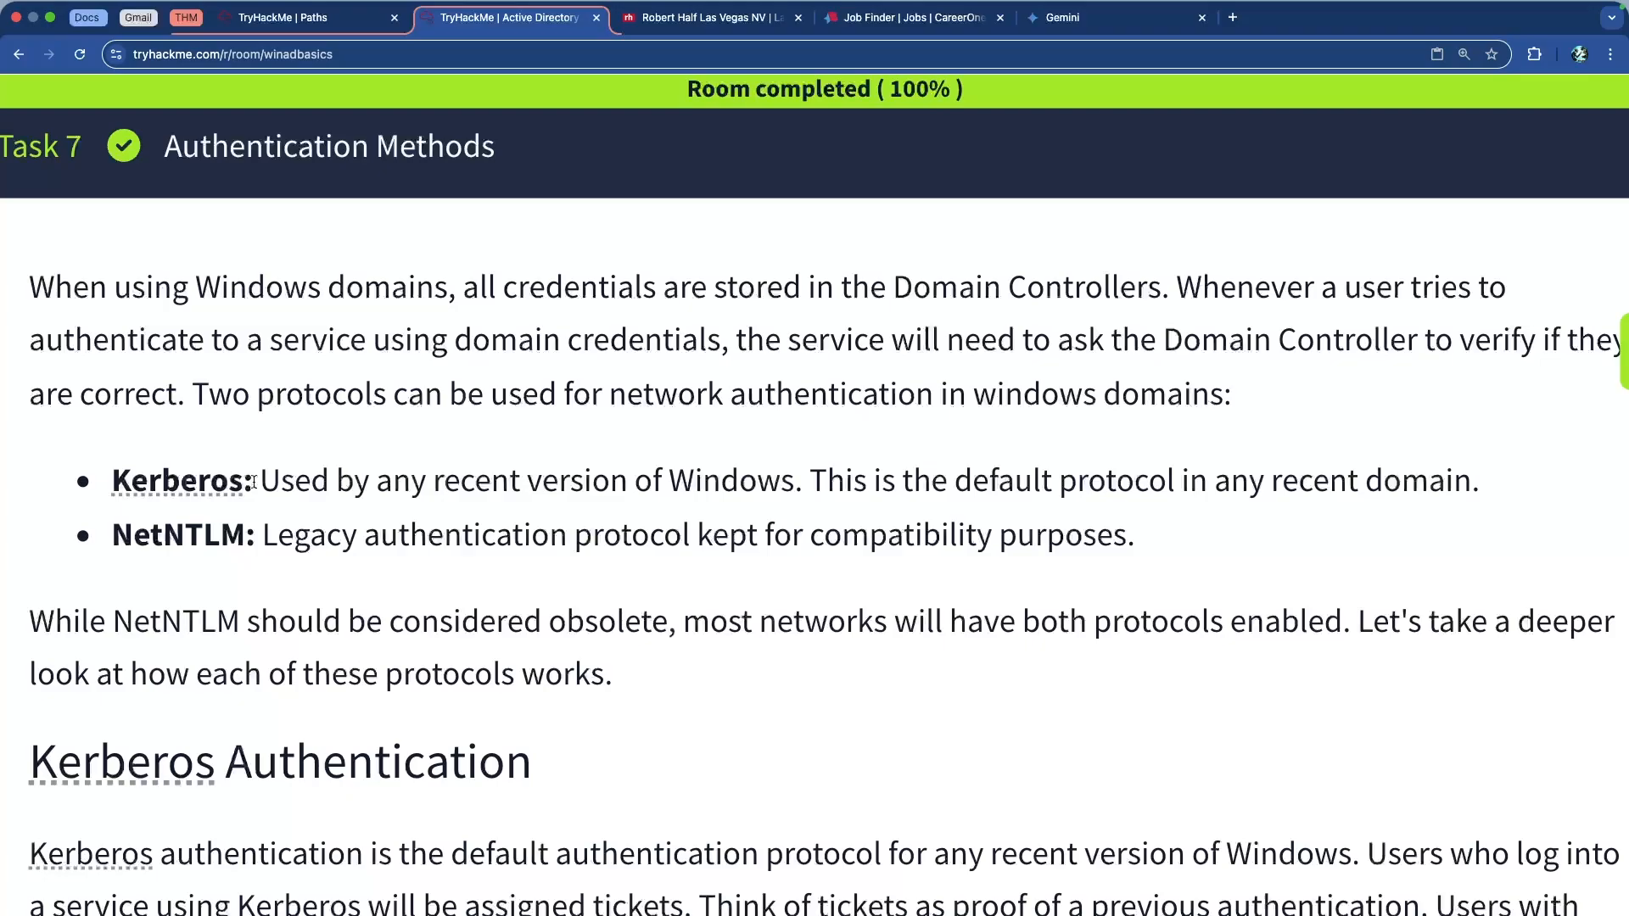
drag(251, 483, 111, 483)
click(320, 484)
drag(261, 483, 1163, 484)
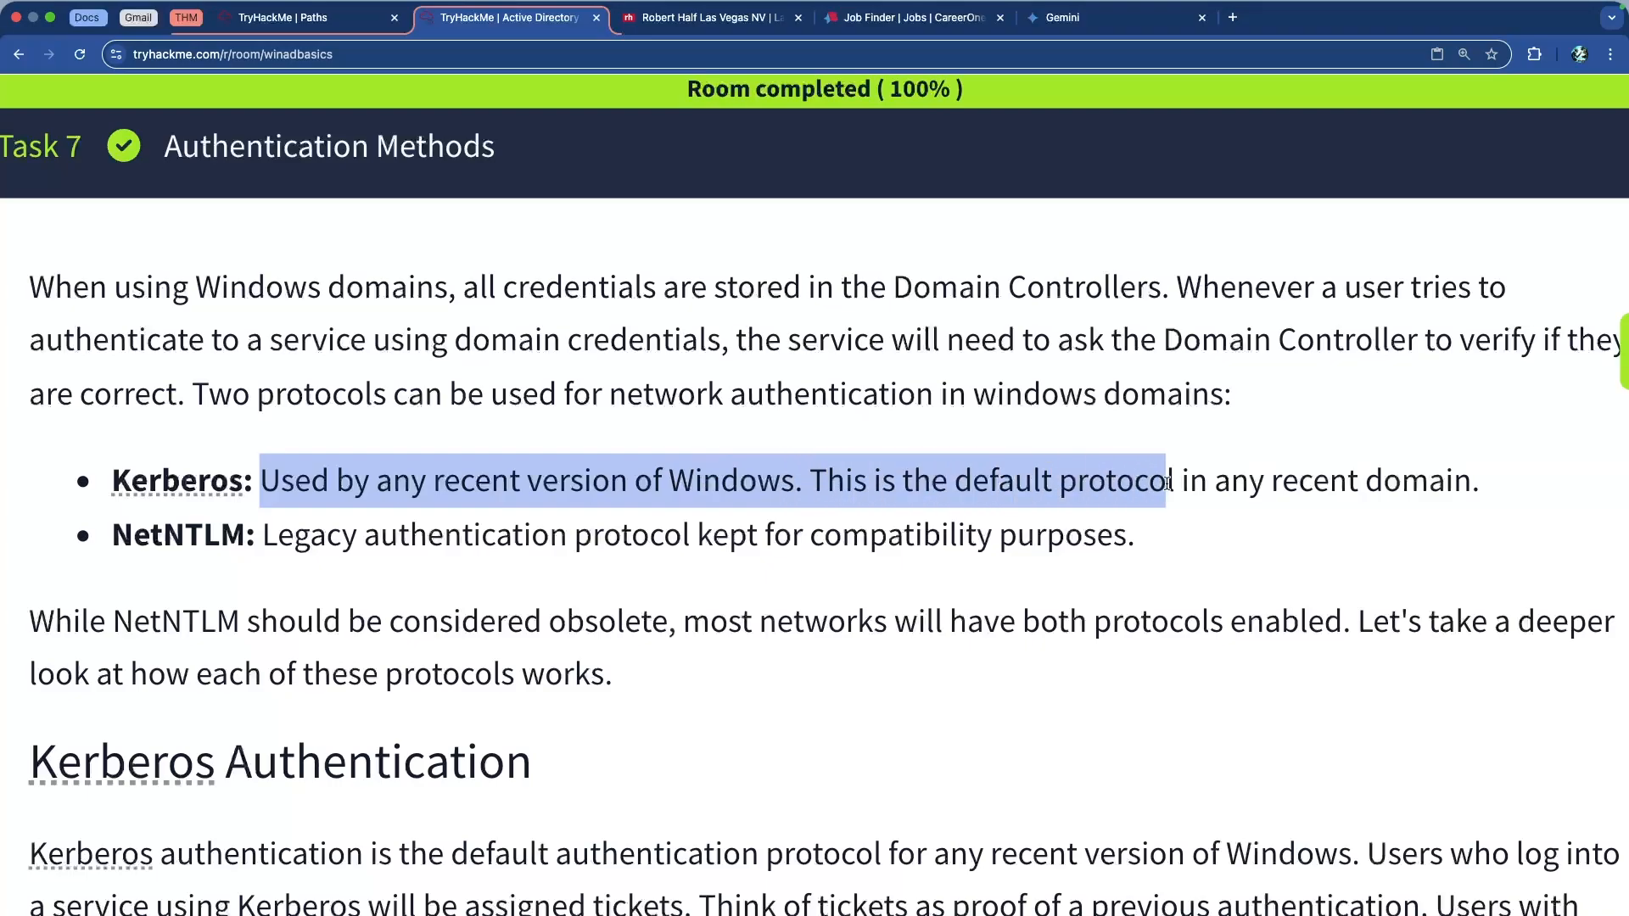
click(1163, 484)
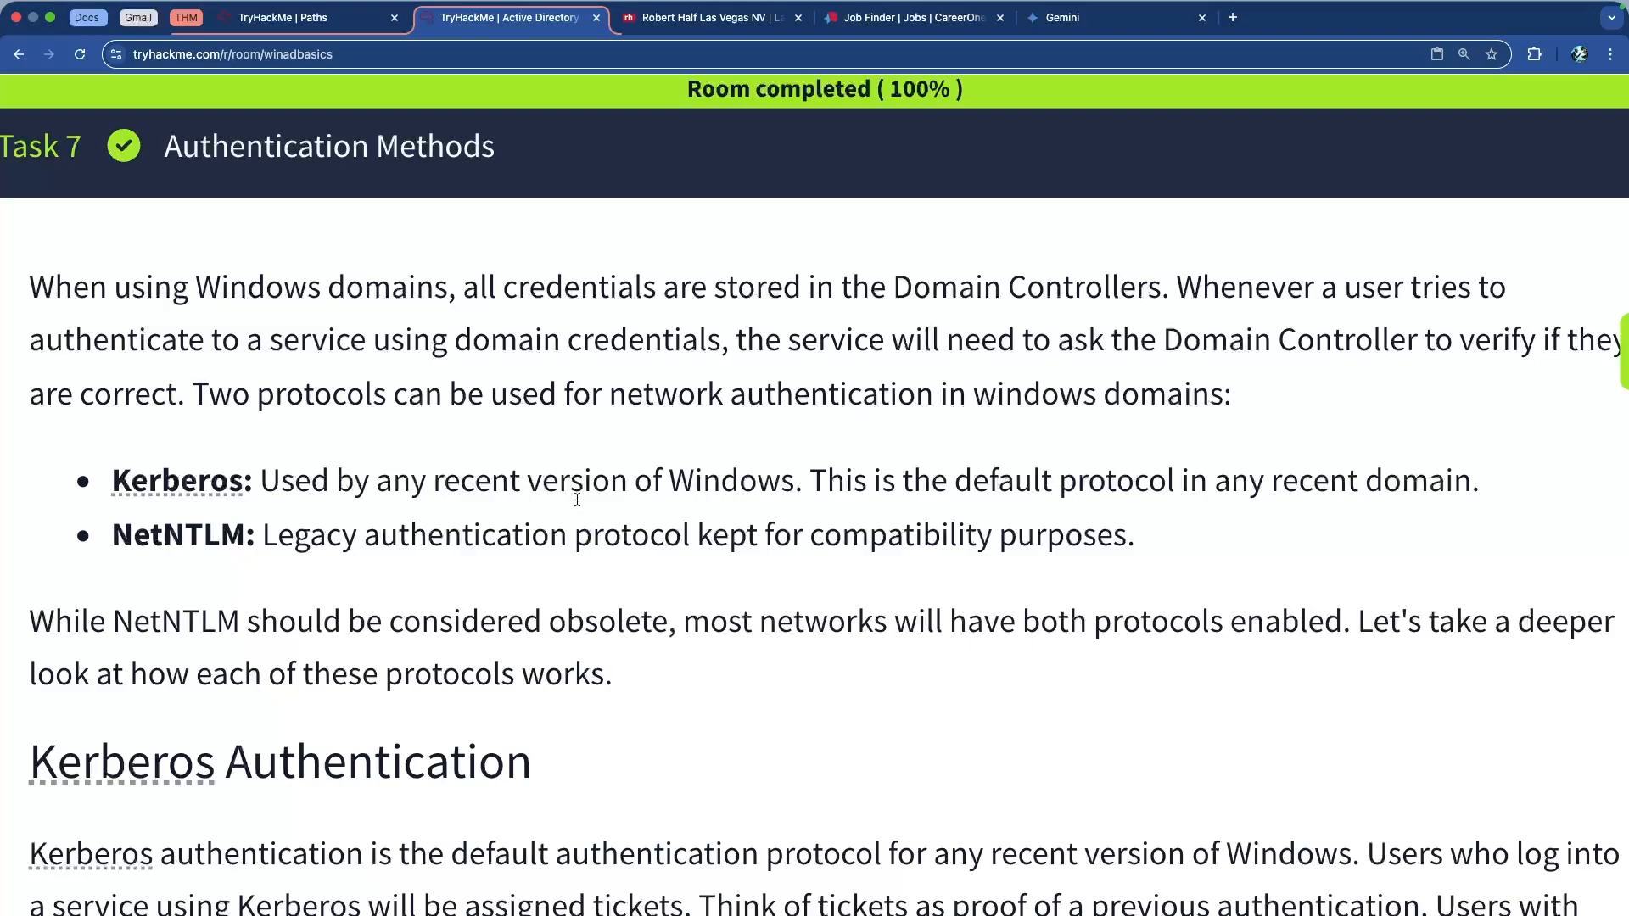
Highlight Kerberos bullet phrases and the sentence on Windows domain protocols
drag(301, 482, 128, 480)
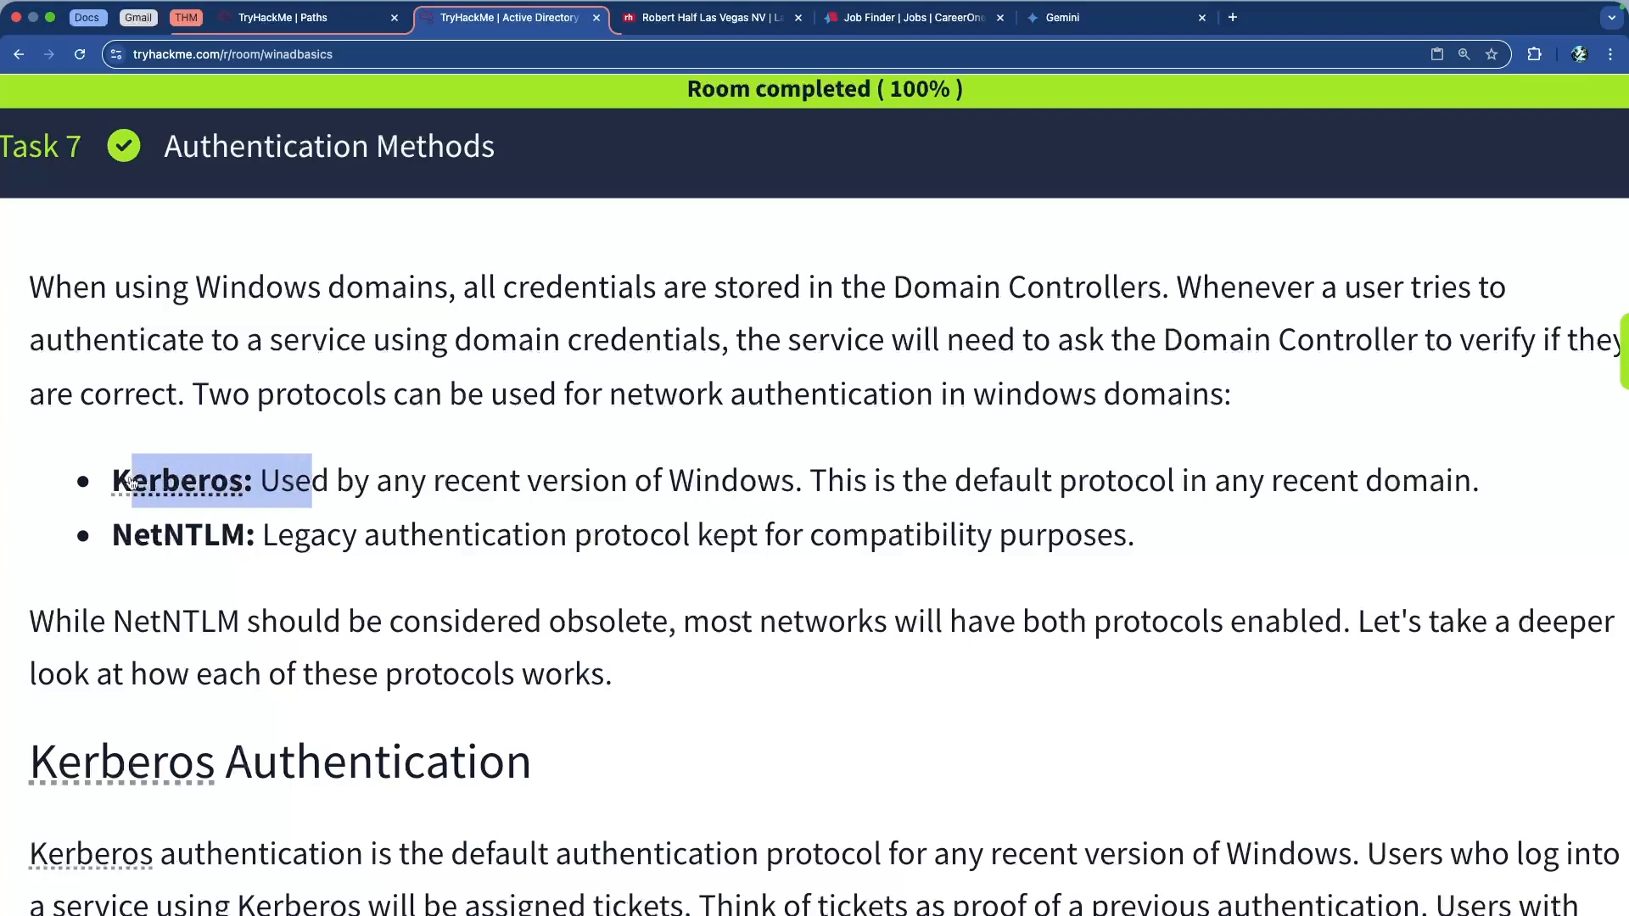
click(422, 480)
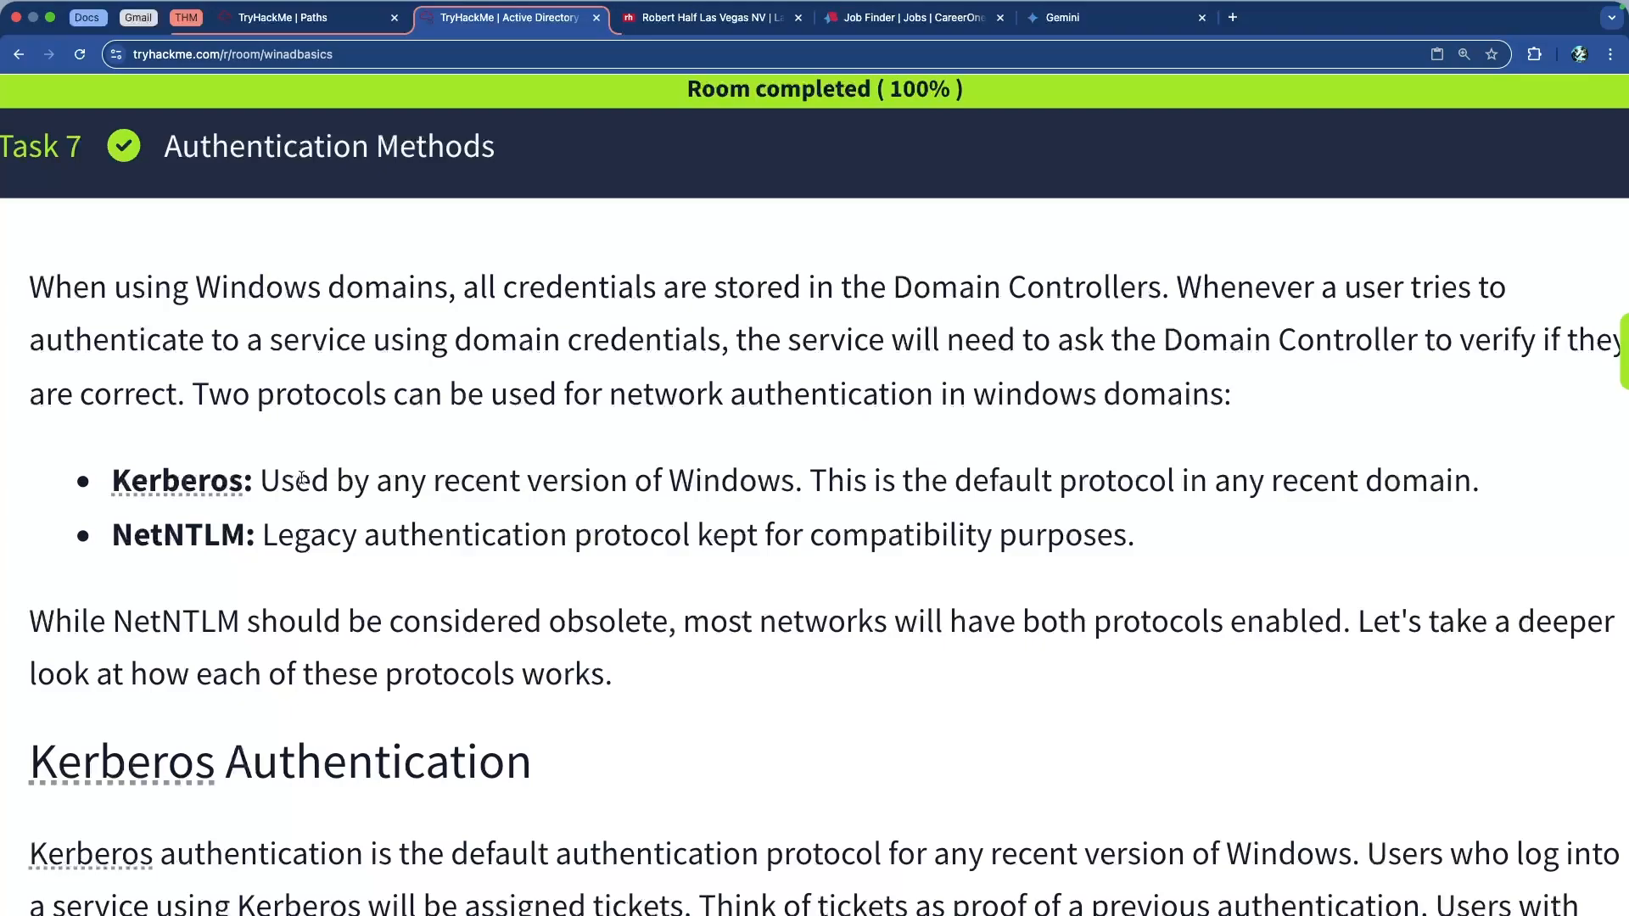
drag(261, 482, 796, 486)
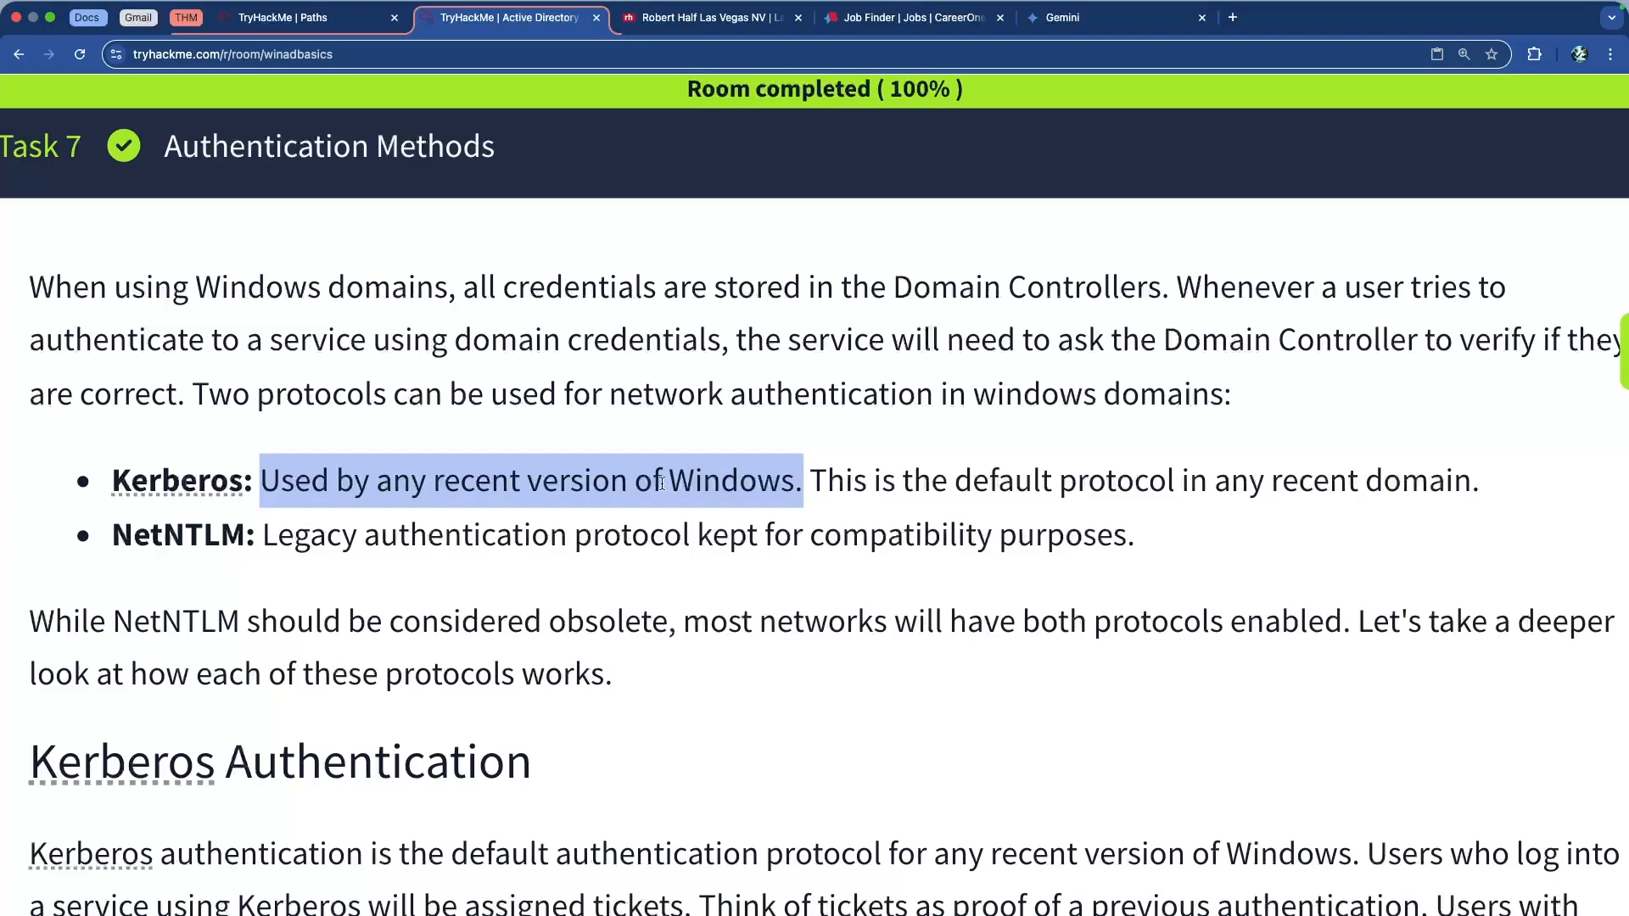
drag(448, 396, 1168, 395)
click(1134, 396)
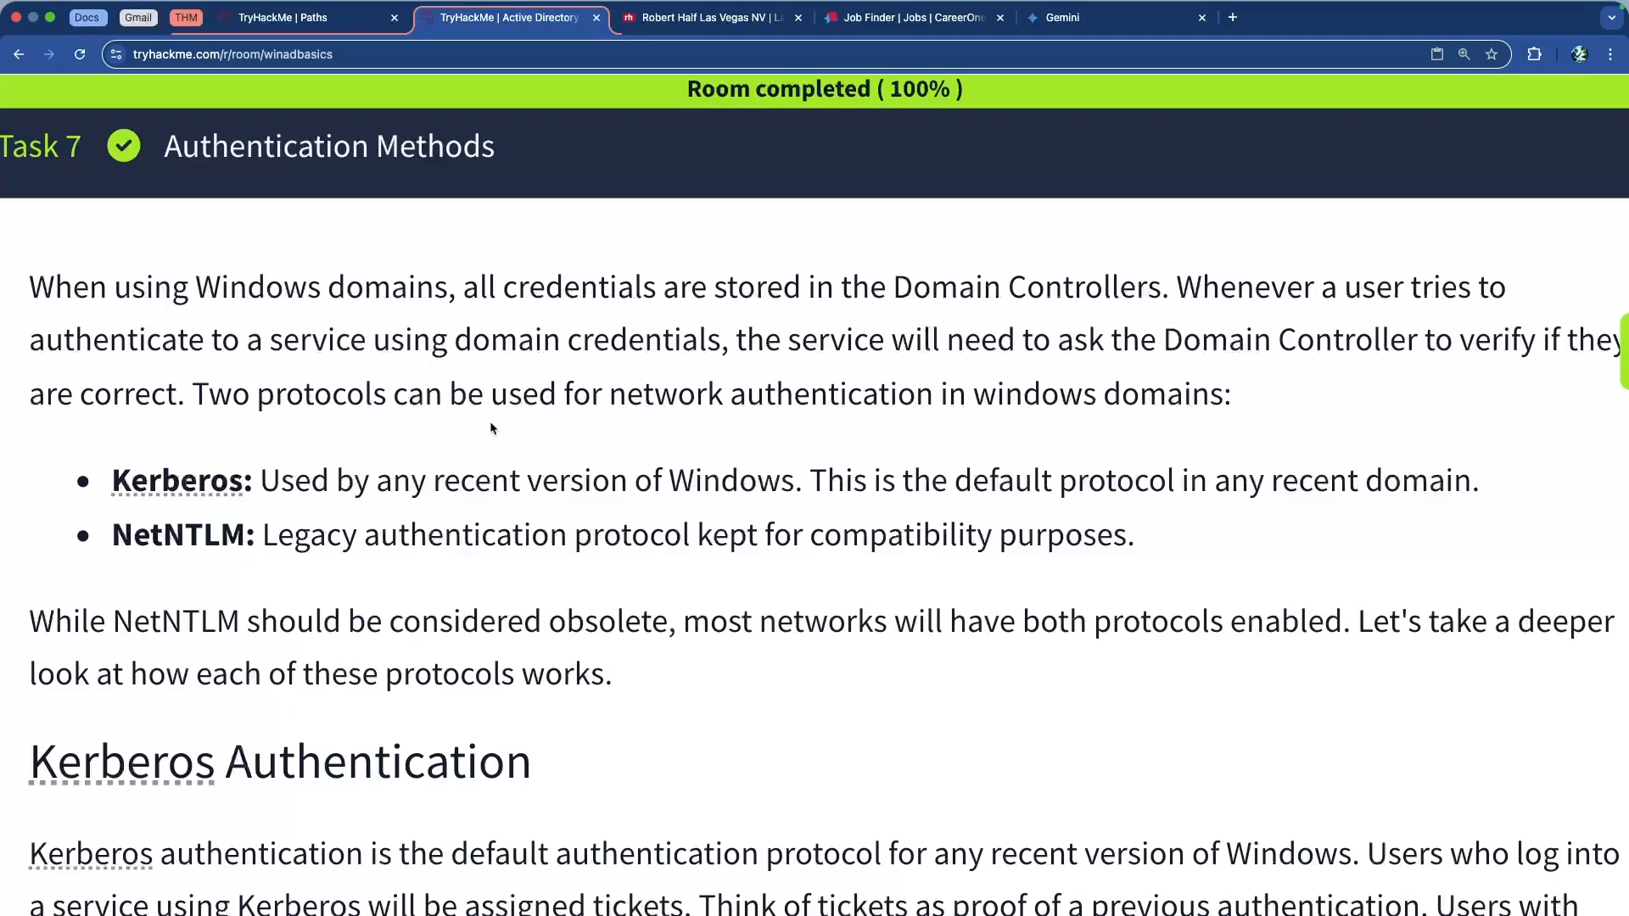
drag(368, 476, 79, 472)
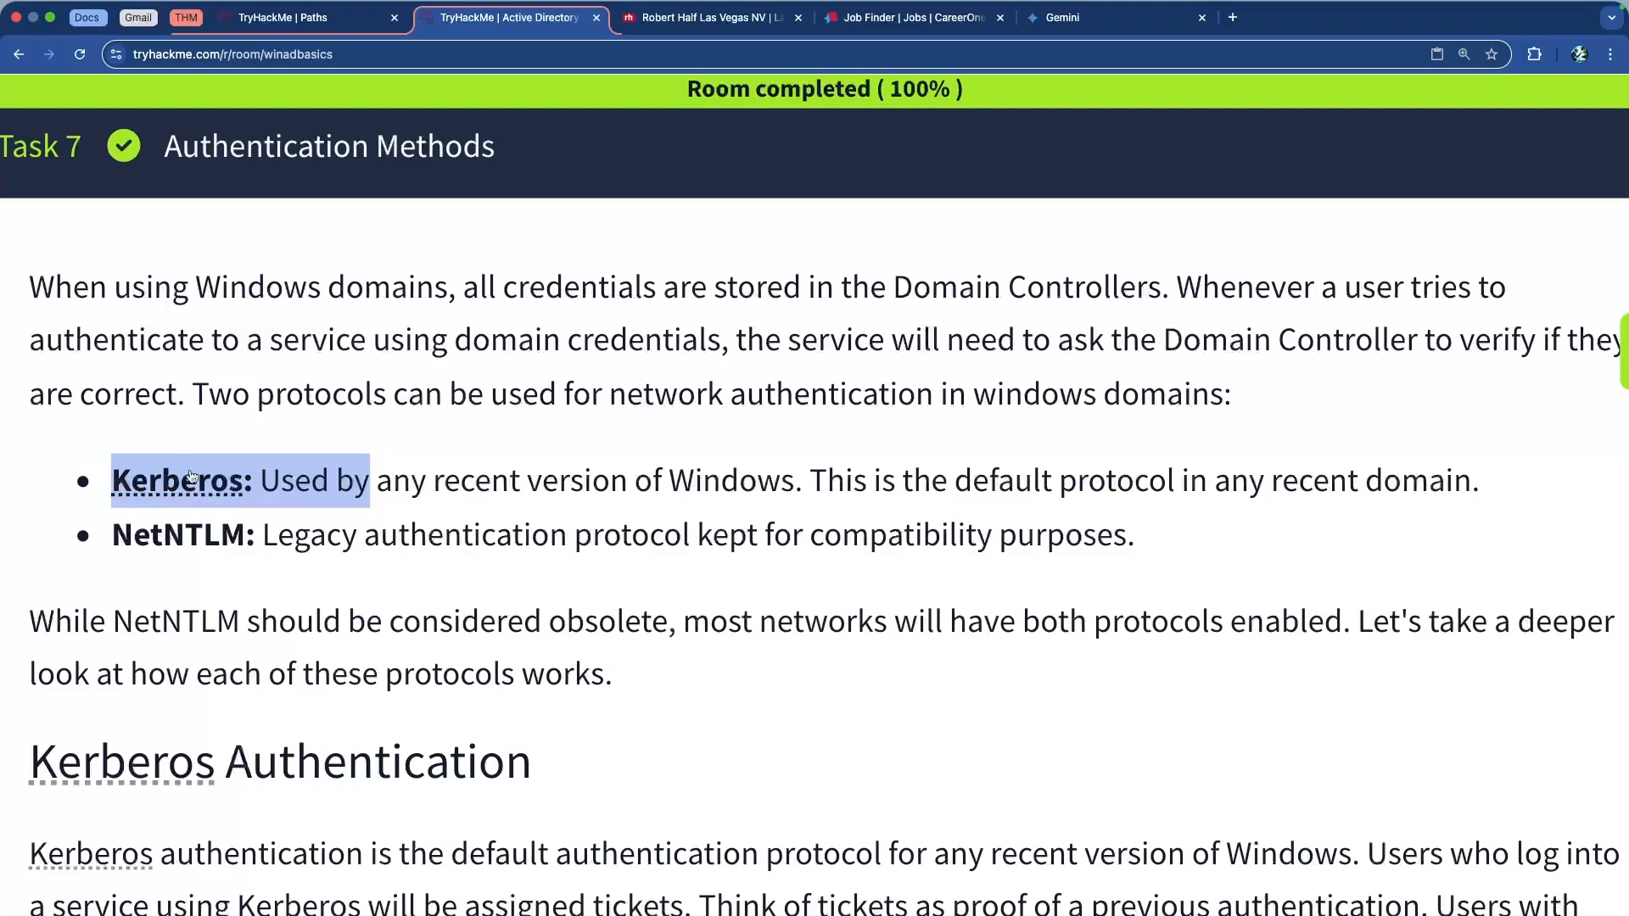
click(520, 486)
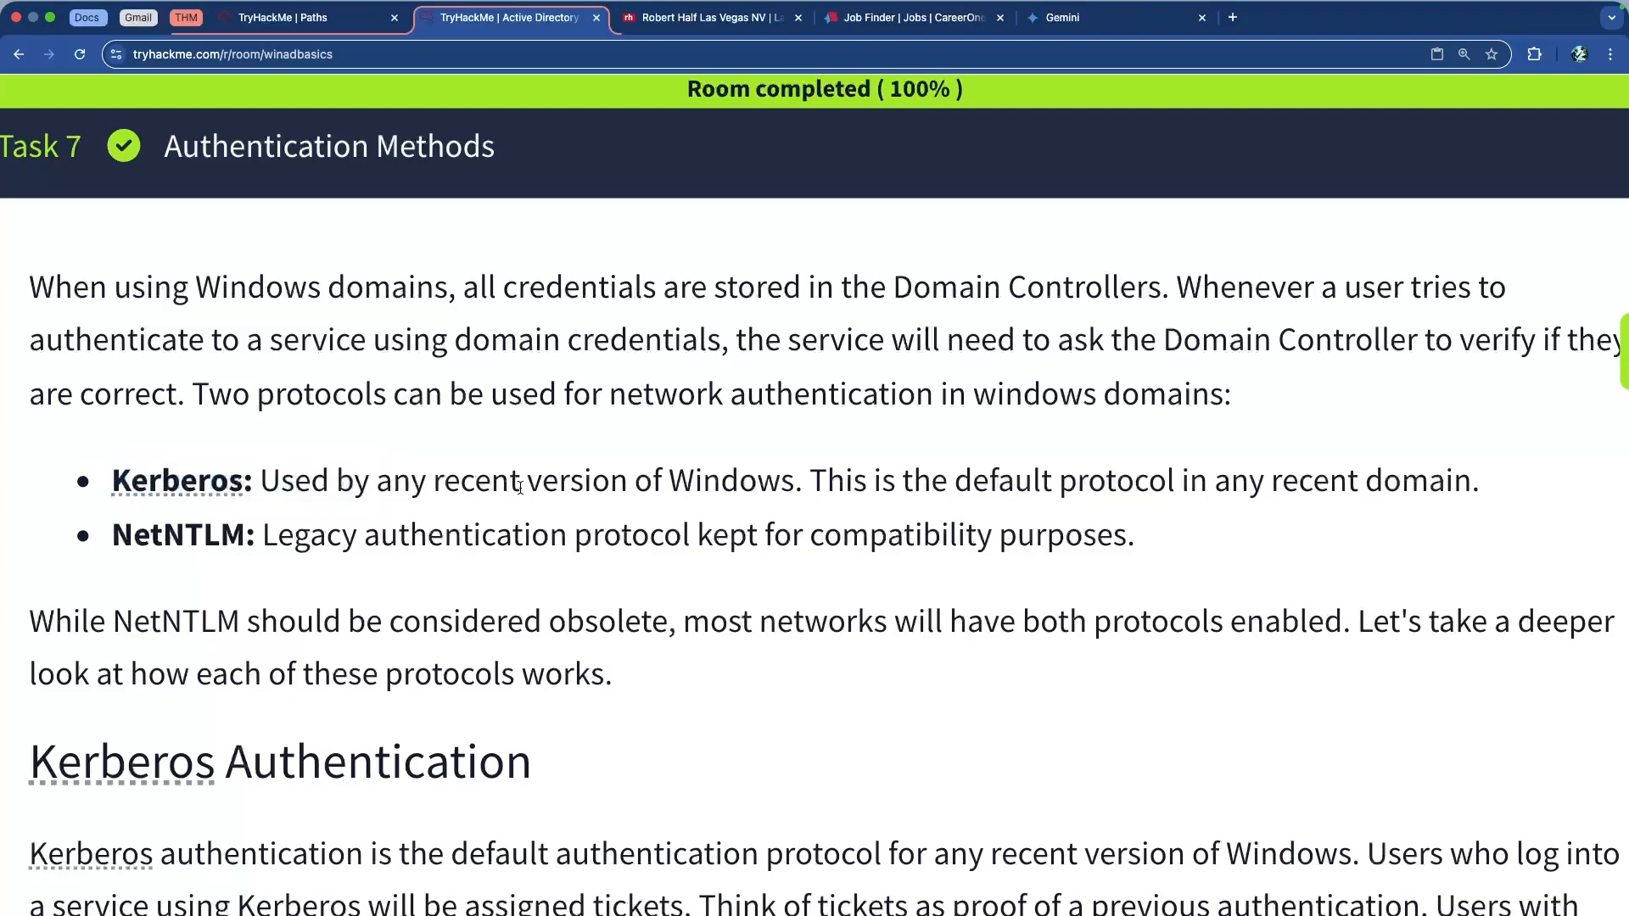
Highlight the NetNTLM term and its compatibility-purposes description
drag(680, 535, 412, 528)
click(412, 527)
drag(812, 536, 1141, 543)
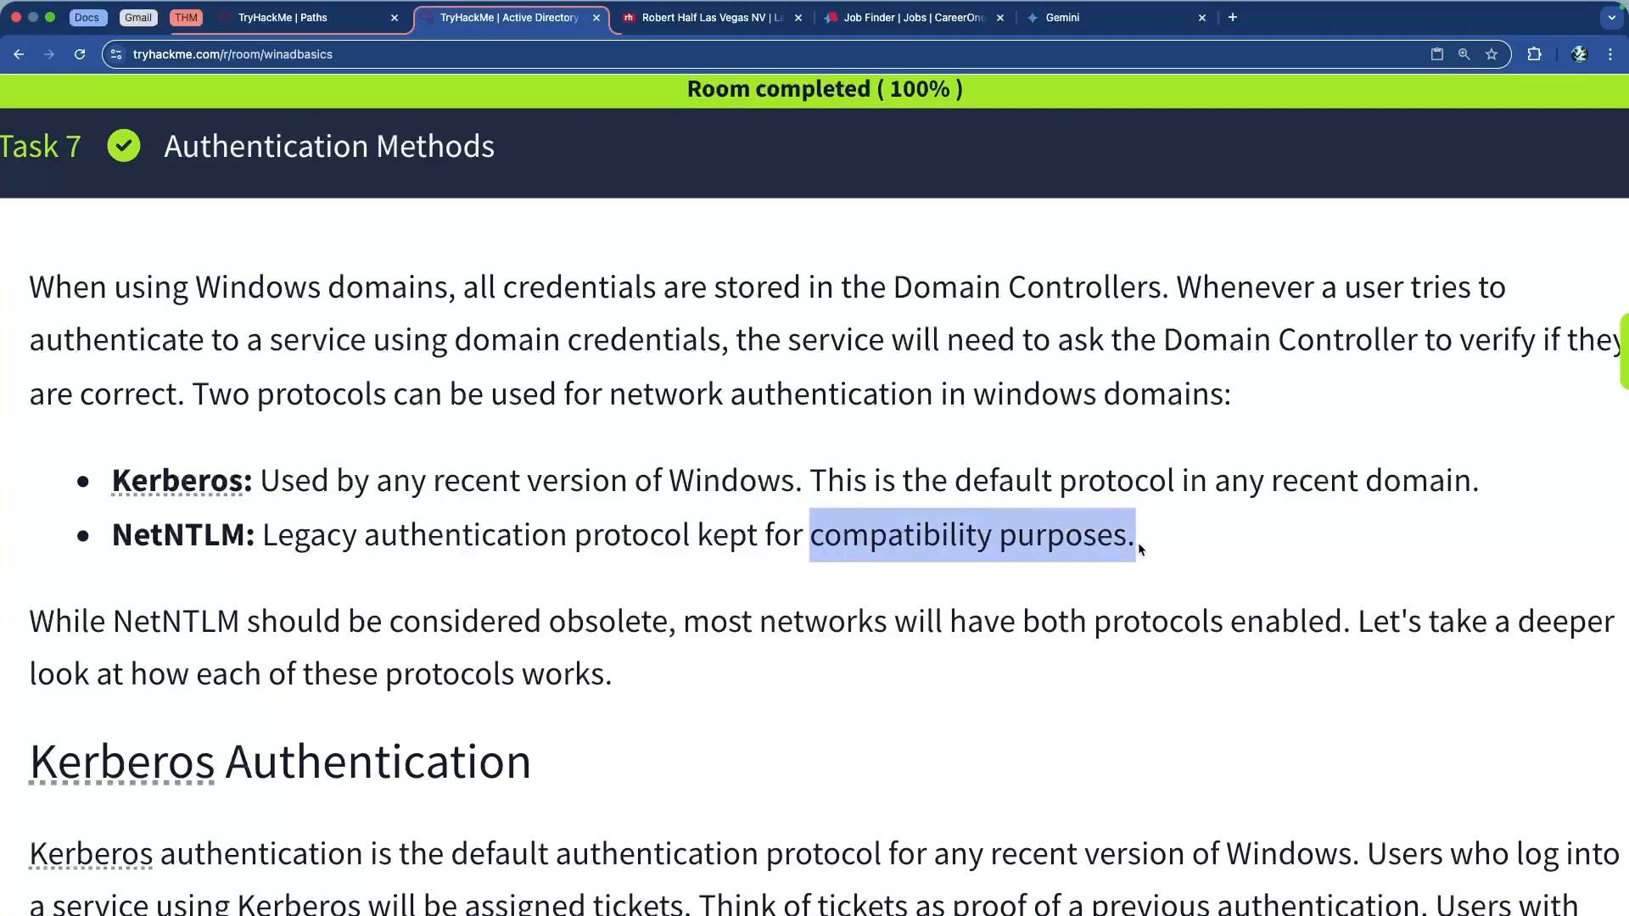
click(1138, 549)
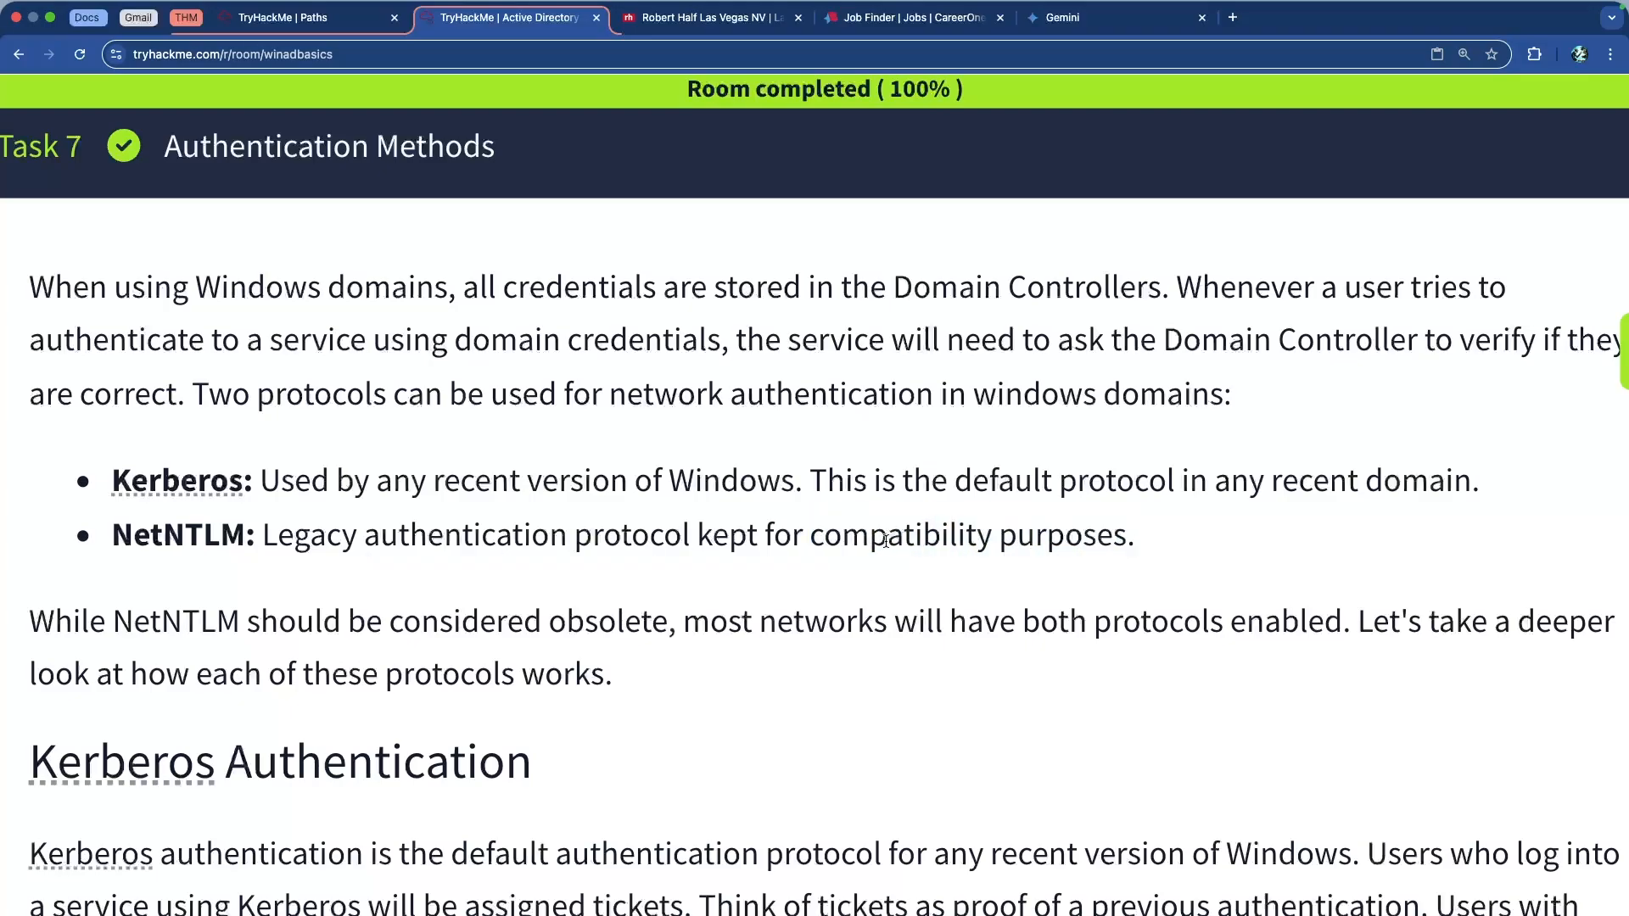
drag(246, 536, 109, 535)
Scroll down to the Kerberos Authentication heading in Task 7
scroll(212, 503, down, 1)
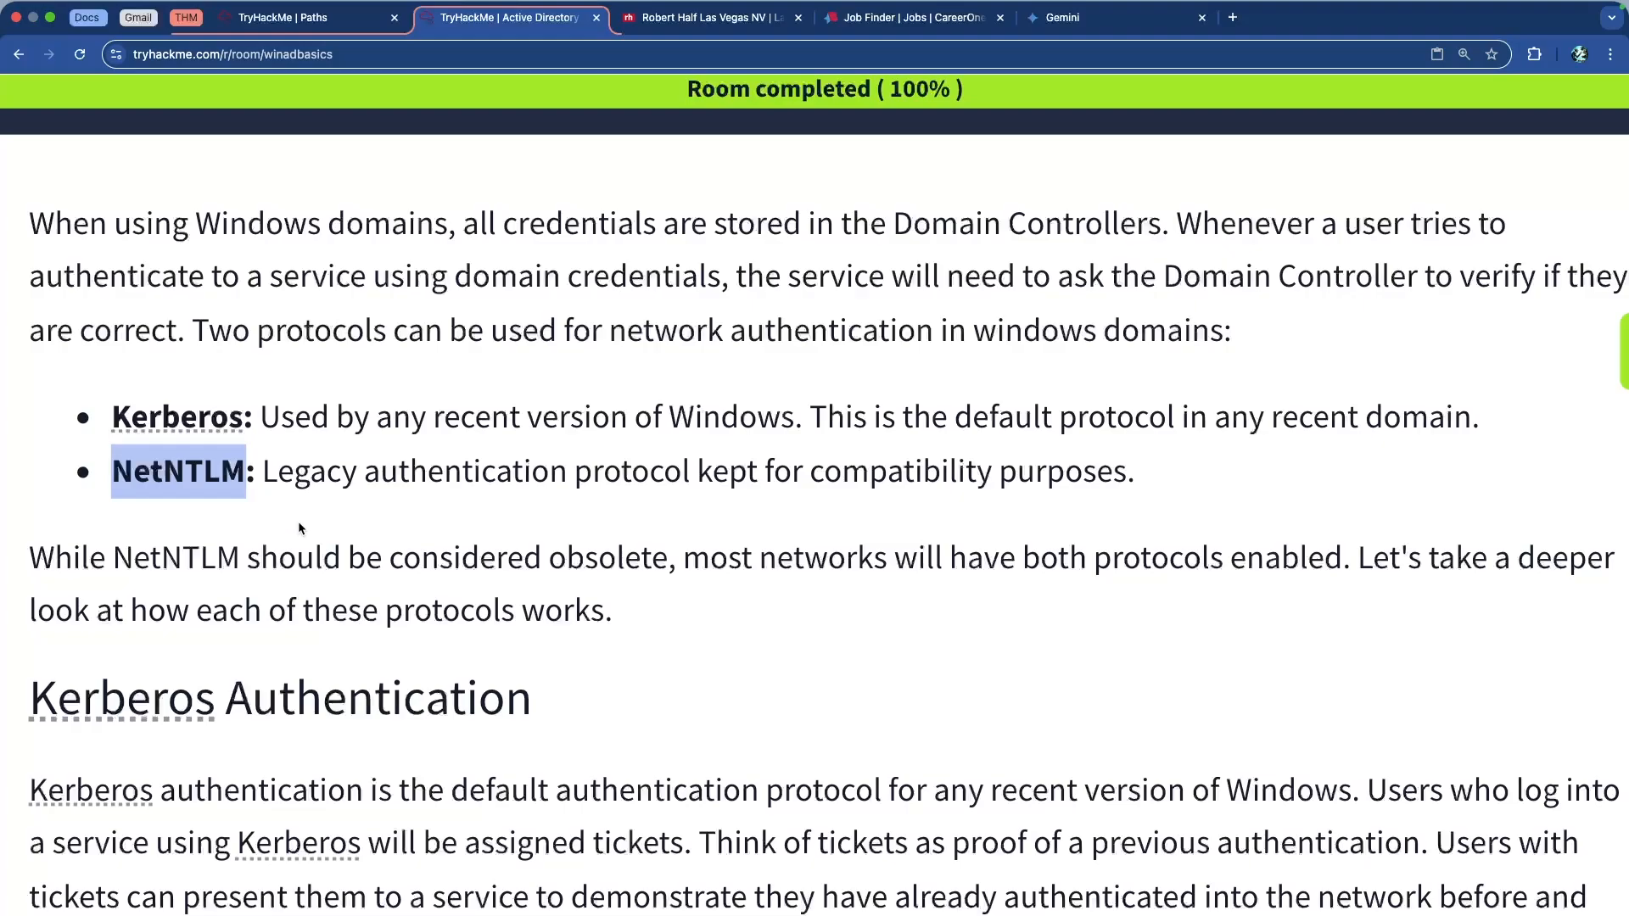
scroll(307, 527, down, 2)
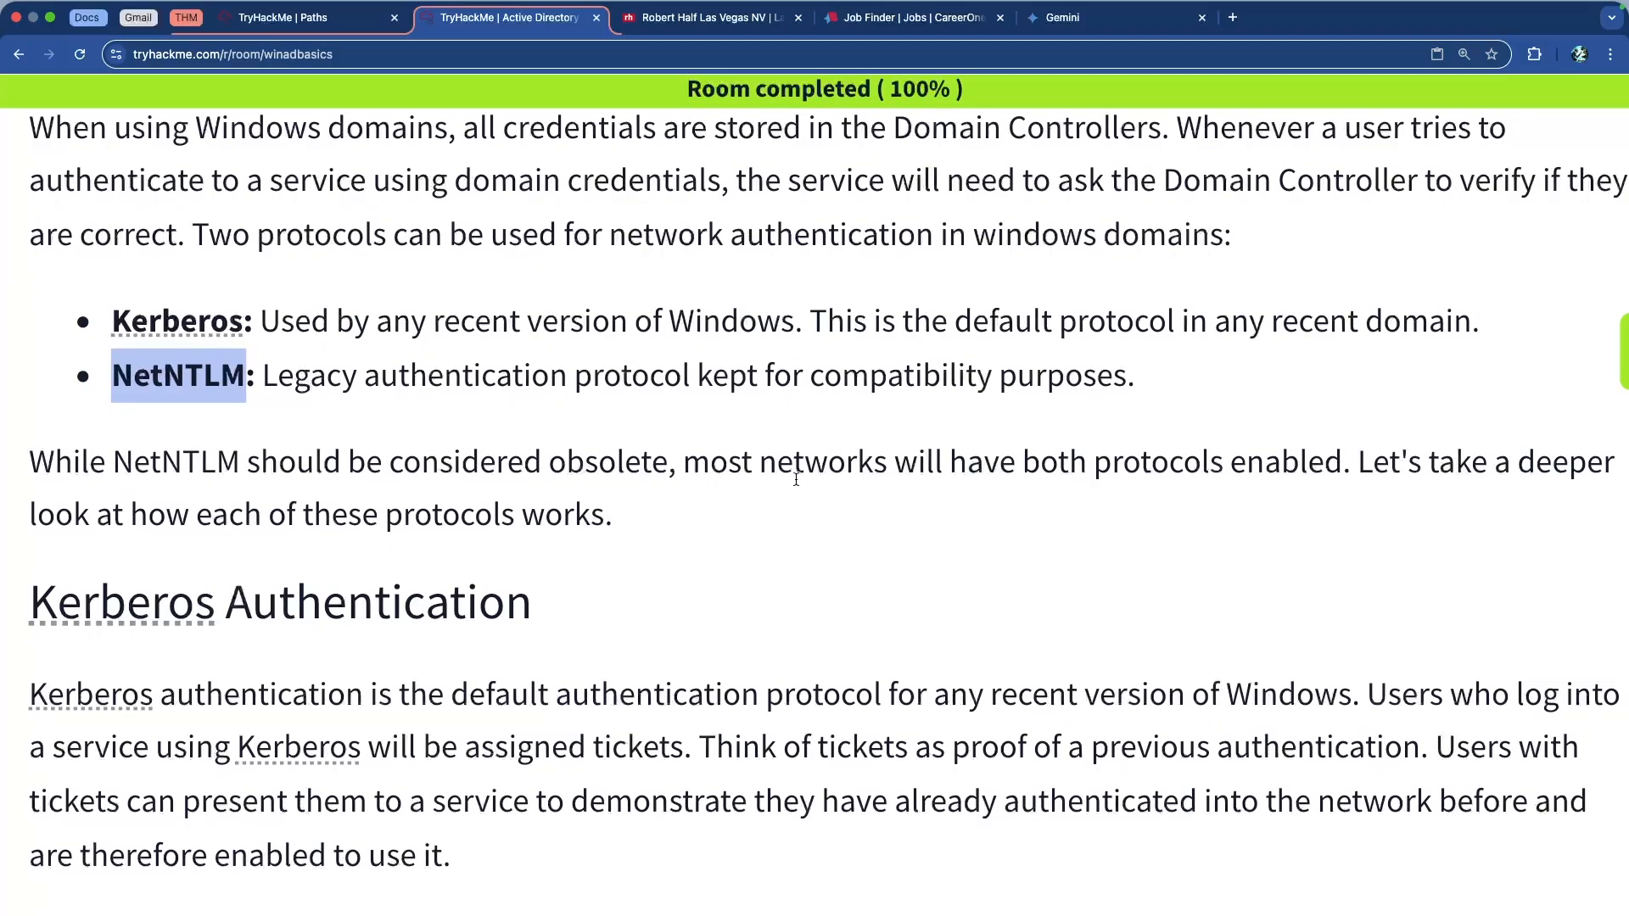
scroll(804, 471, down, 2)
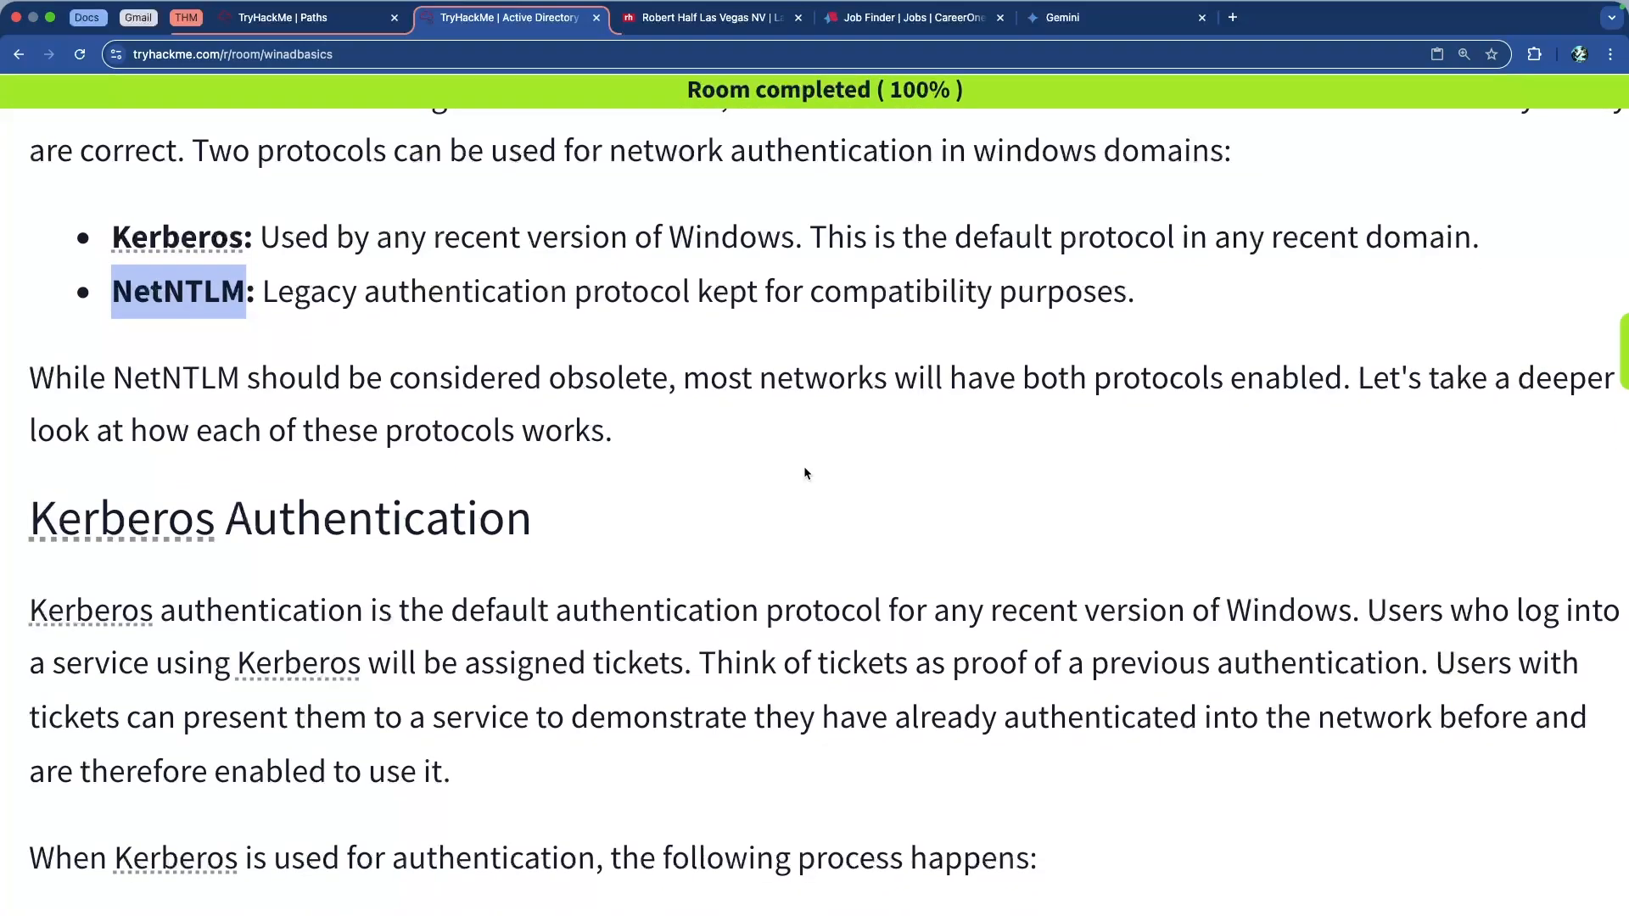
scroll(804, 473, down, 4)
scroll(806, 473, down, 3)
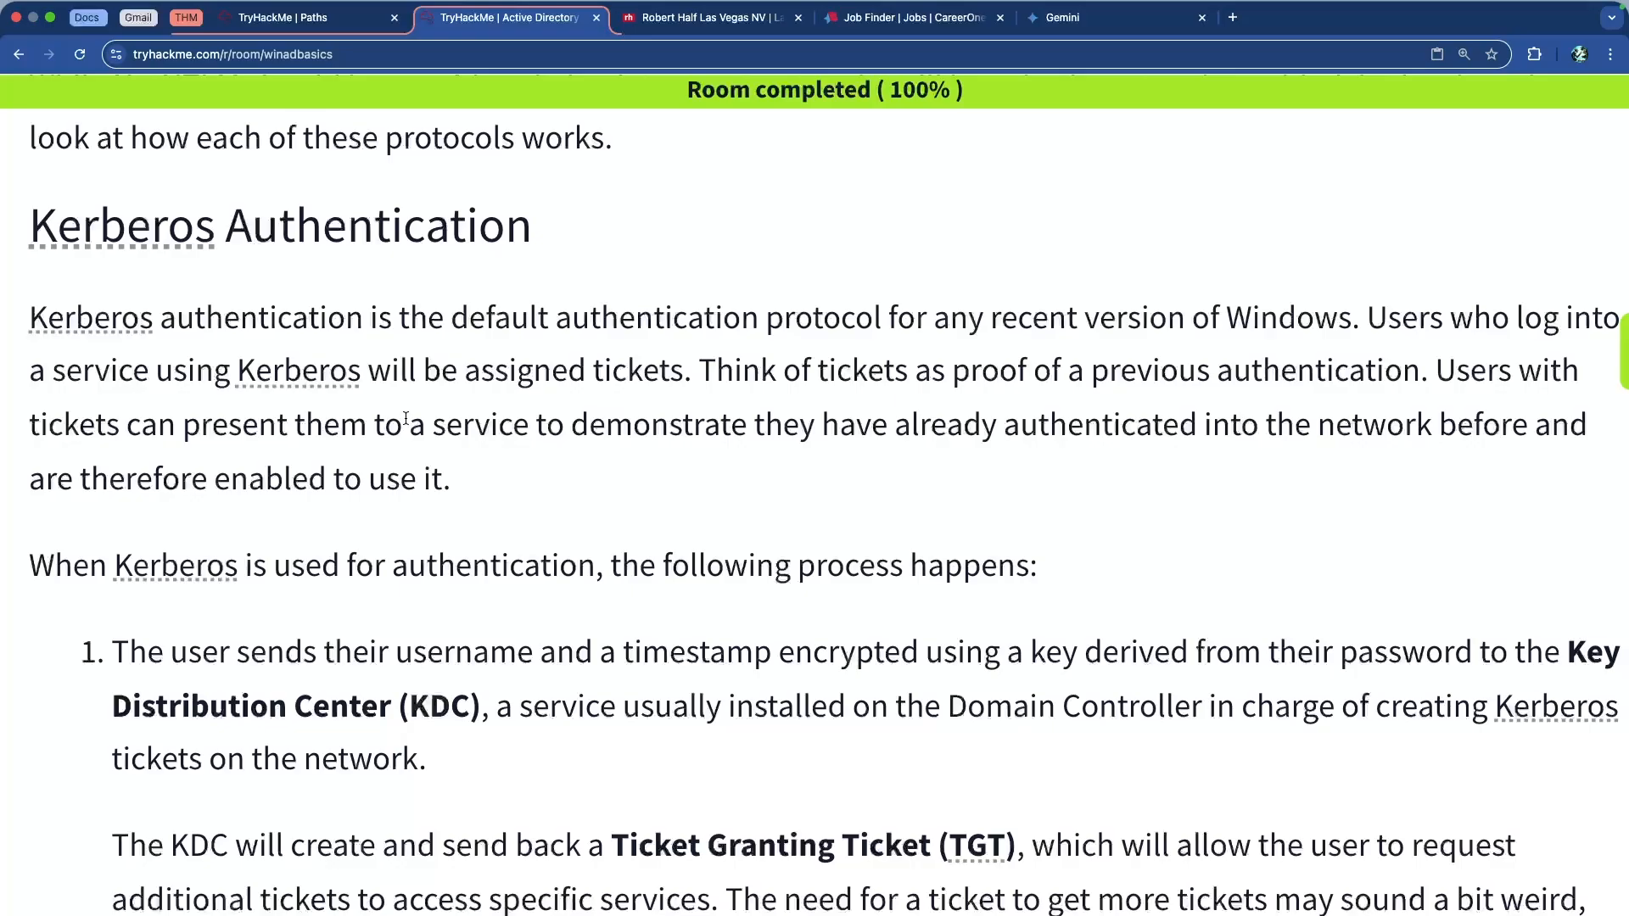
Highlight 'proof of a previous authentication' and scroll on to the numbered Kerberos steps
scroll(408, 416, down, 1)
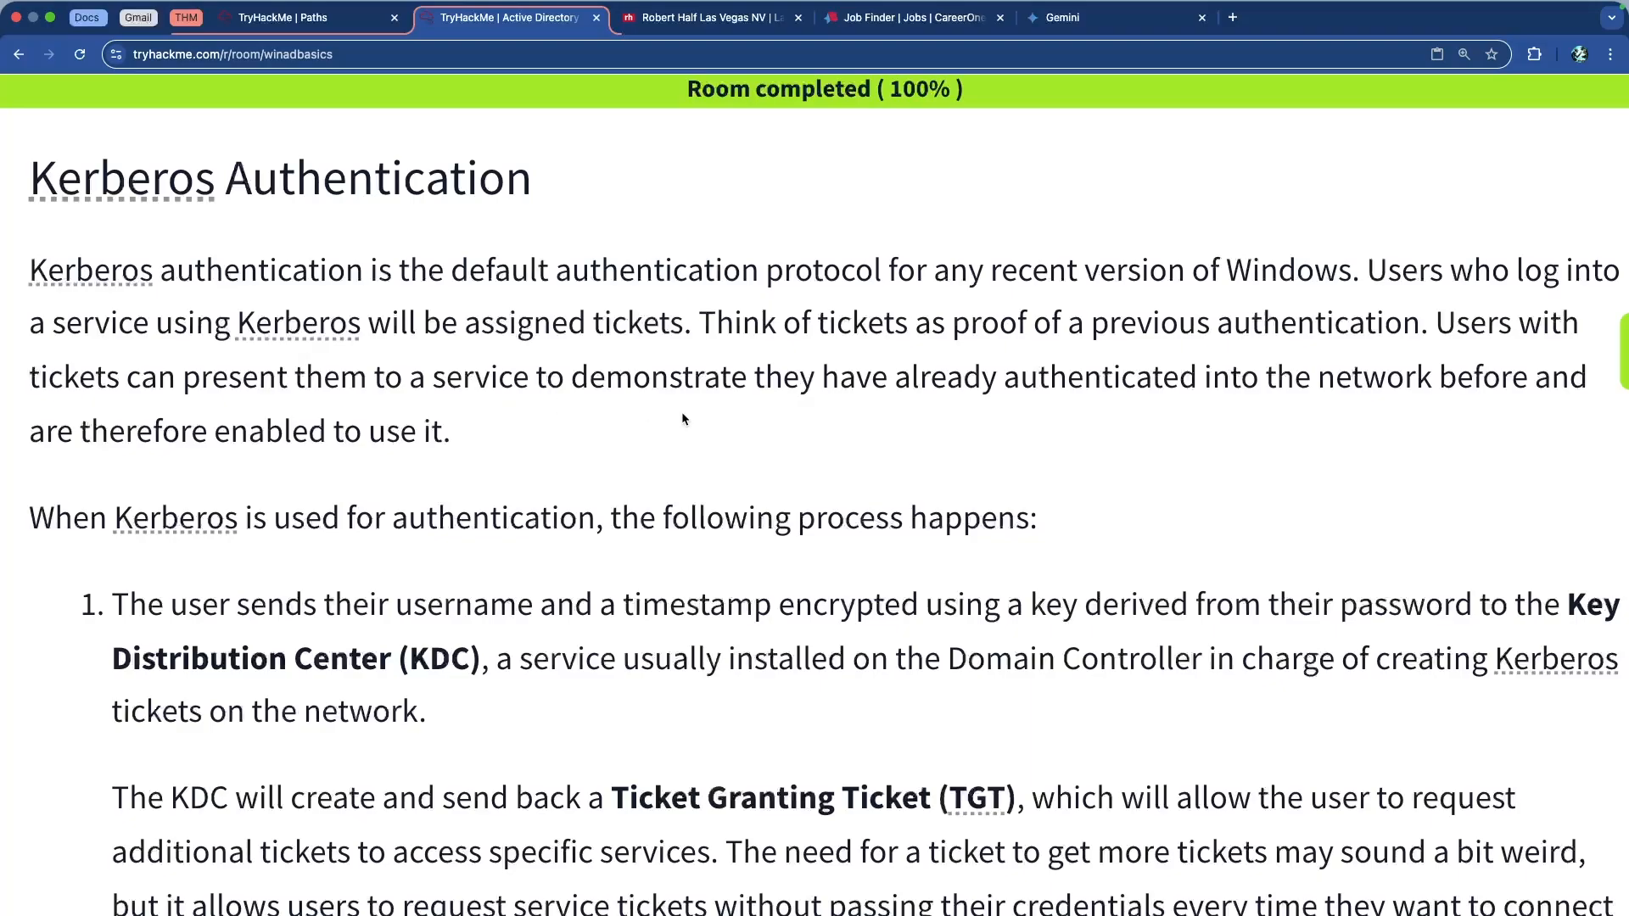
drag(1000, 333, 1405, 340)
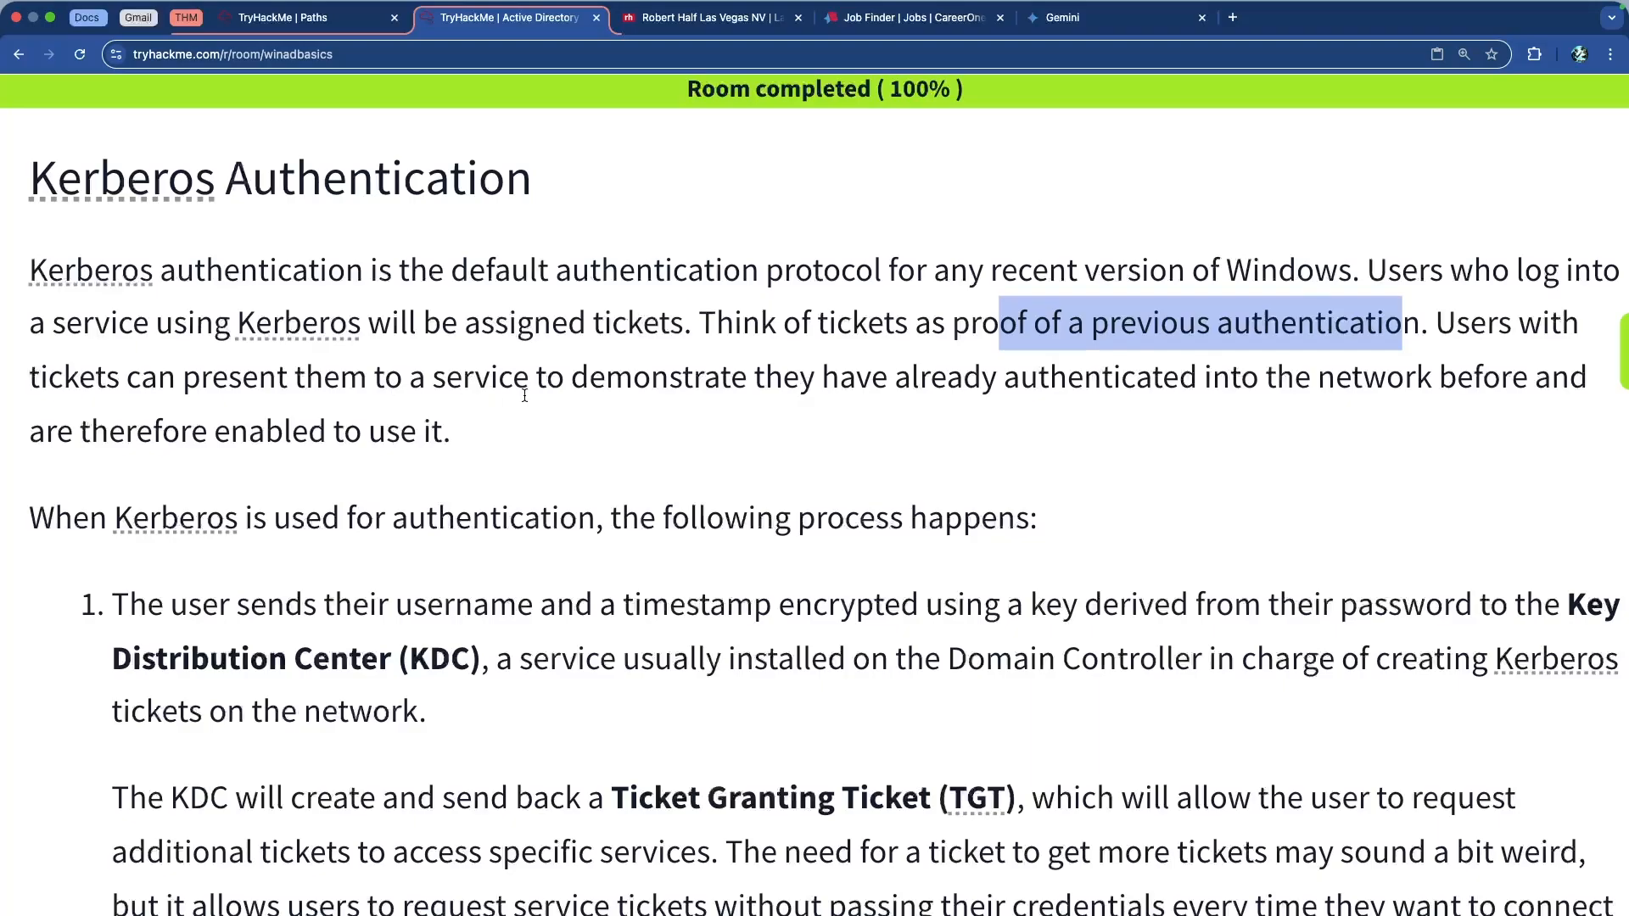
scroll(659, 399, down, 3)
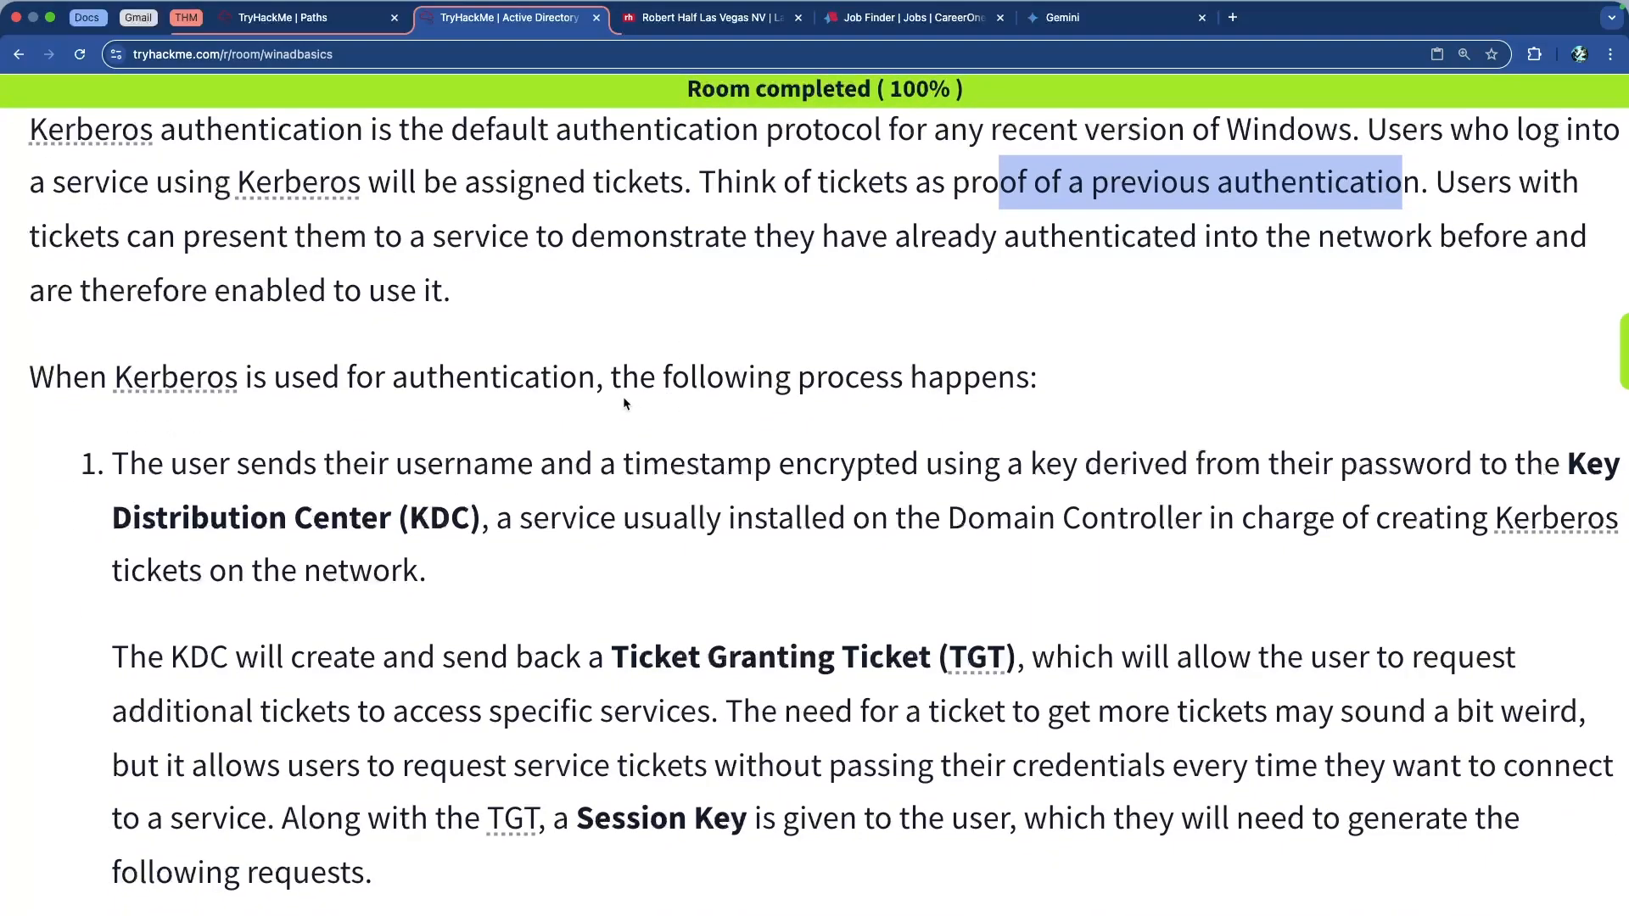
scroll(566, 395, down, 3)
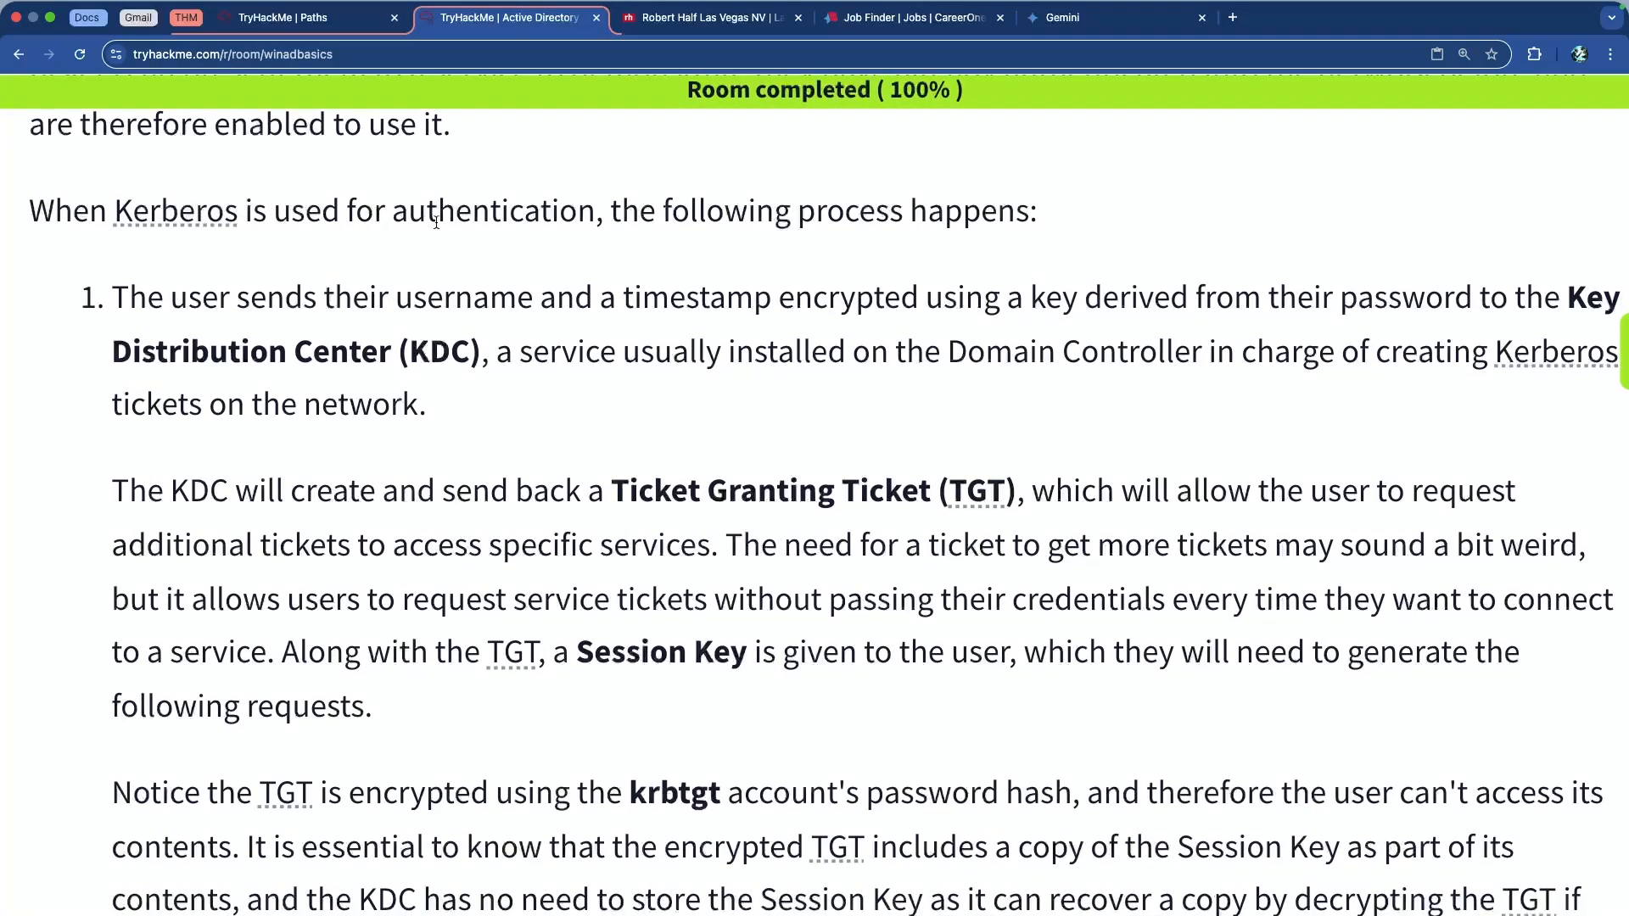
scroll(526, 225, down, 1)
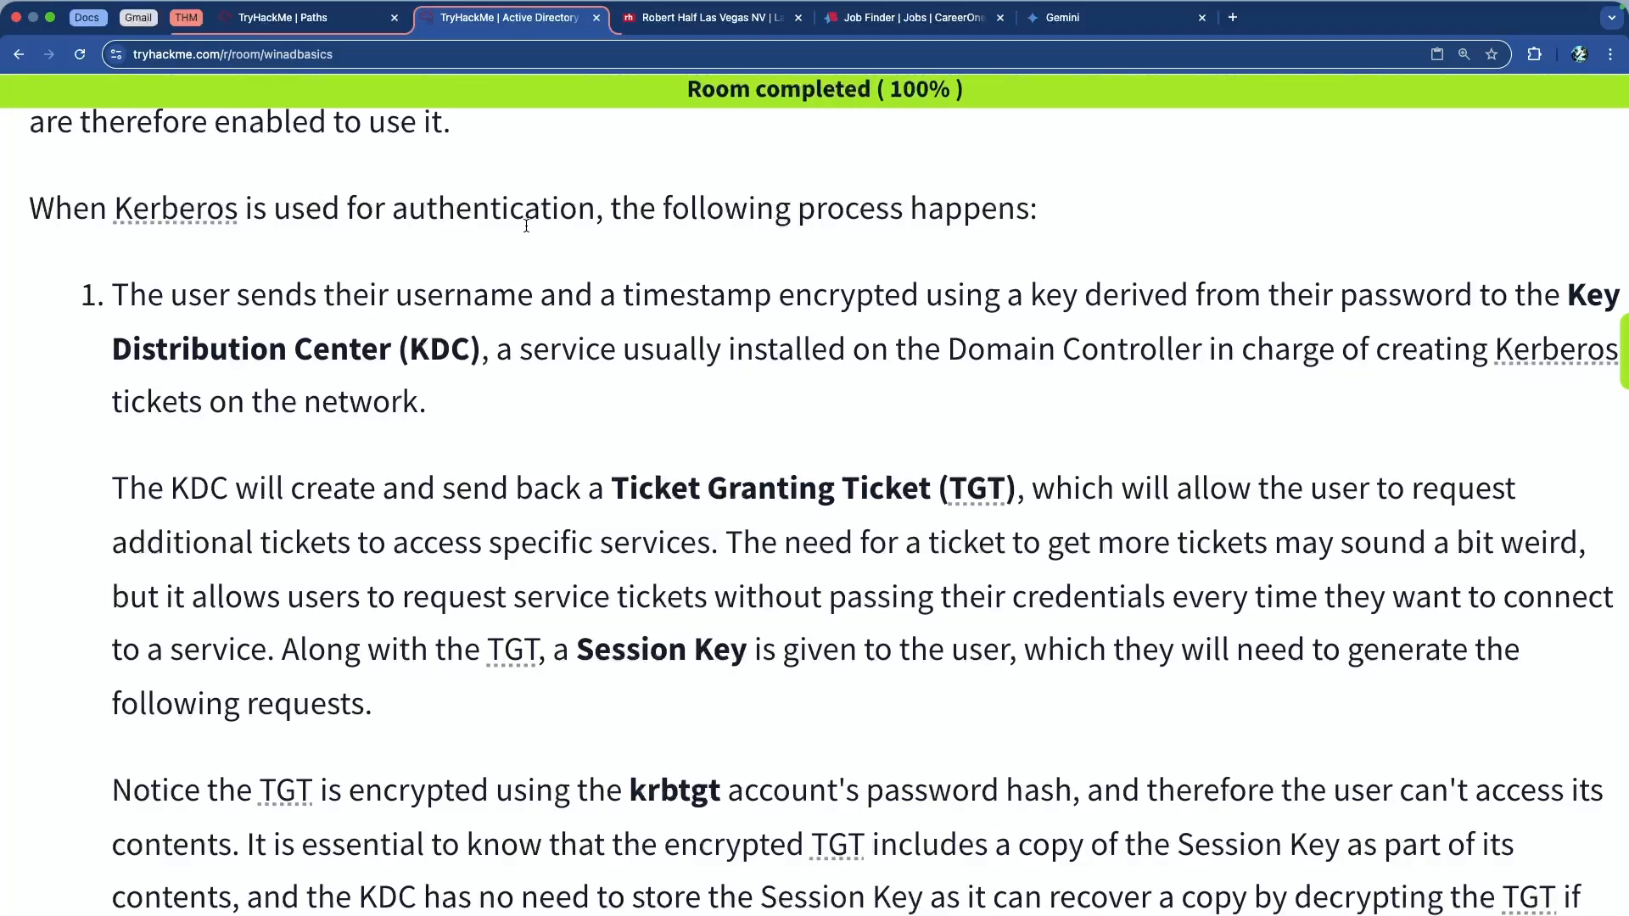
drag(426, 294, 779, 297)
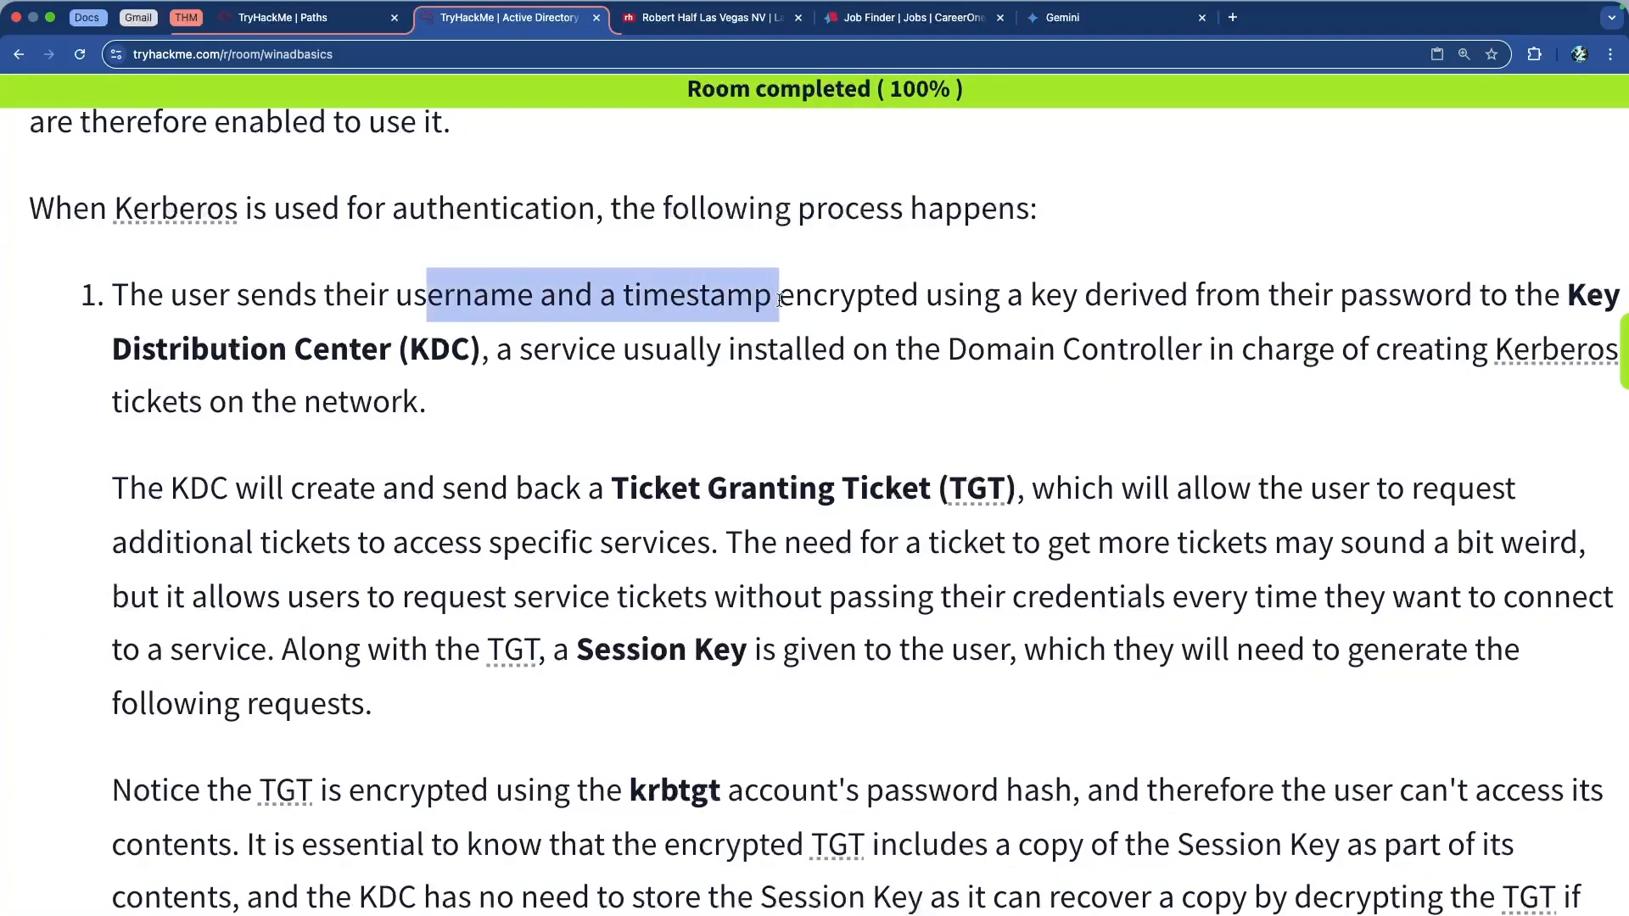
double_click(839, 303)
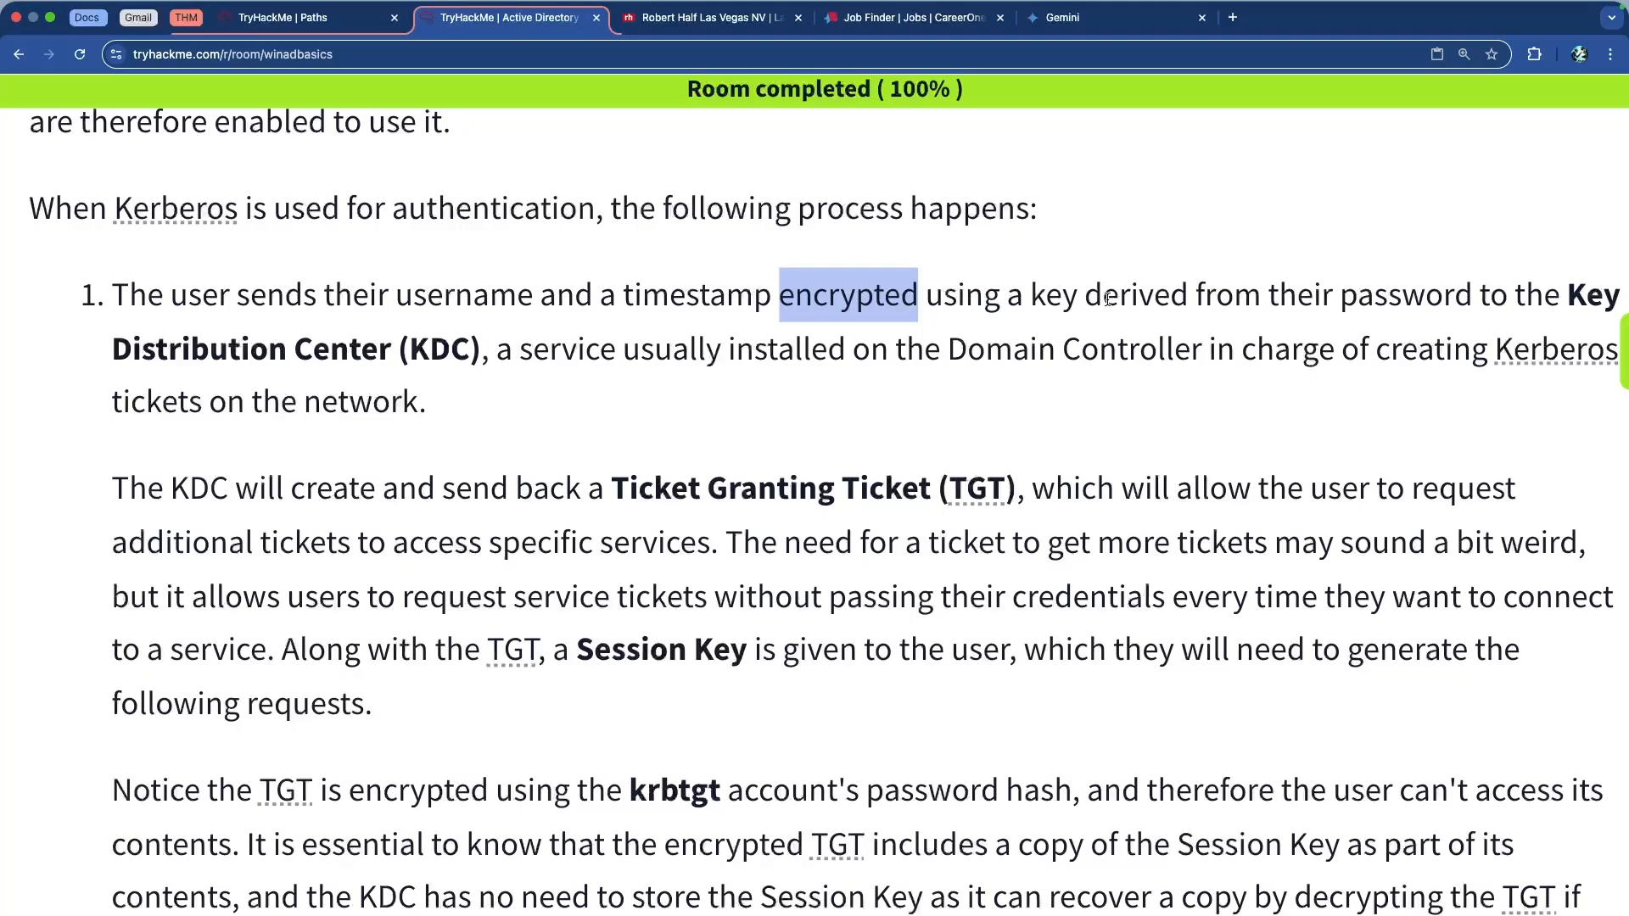
scroll(1112, 300, right, 2)
scroll(1120, 300, left, 2)
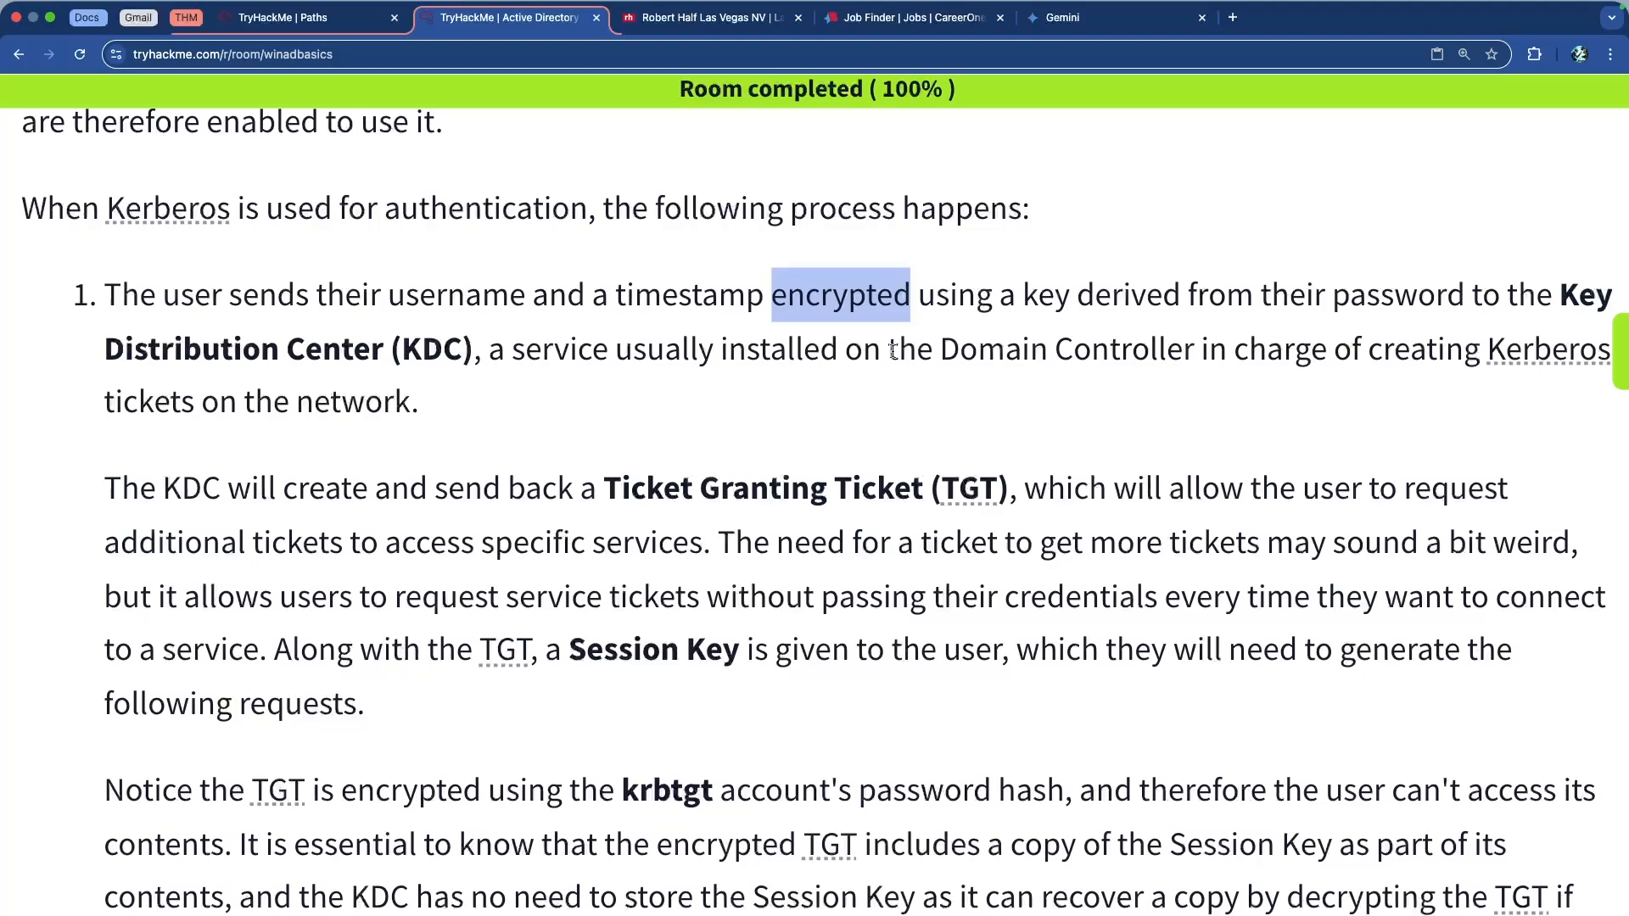
scroll(986, 359, right, 1)
scroll(986, 358, right, 2)
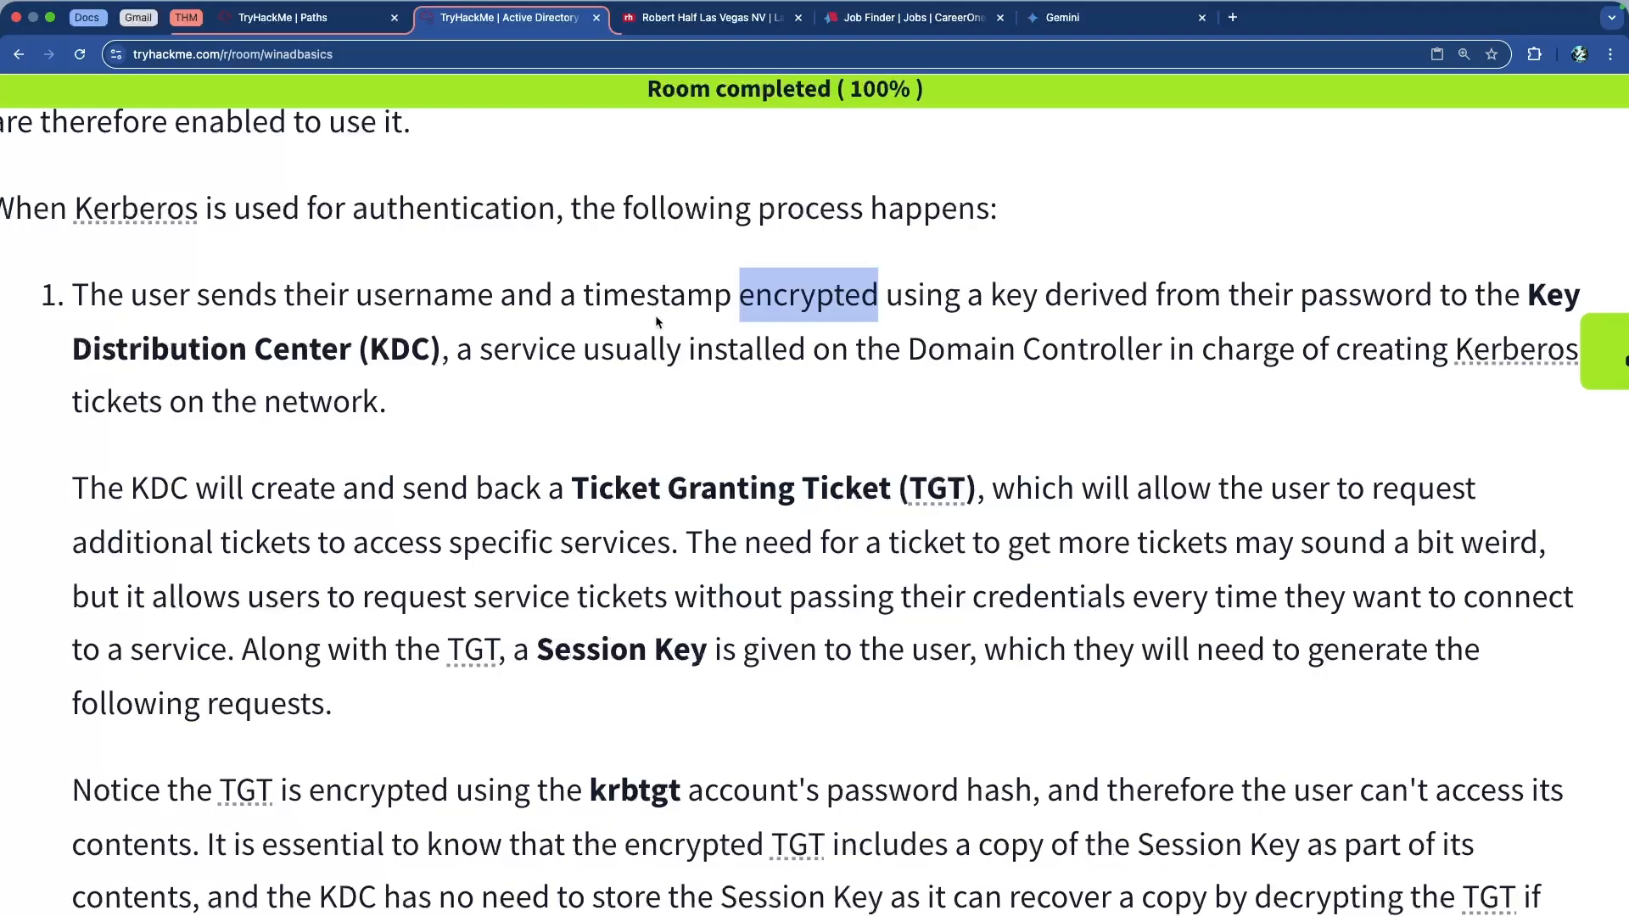
double_click(455, 297)
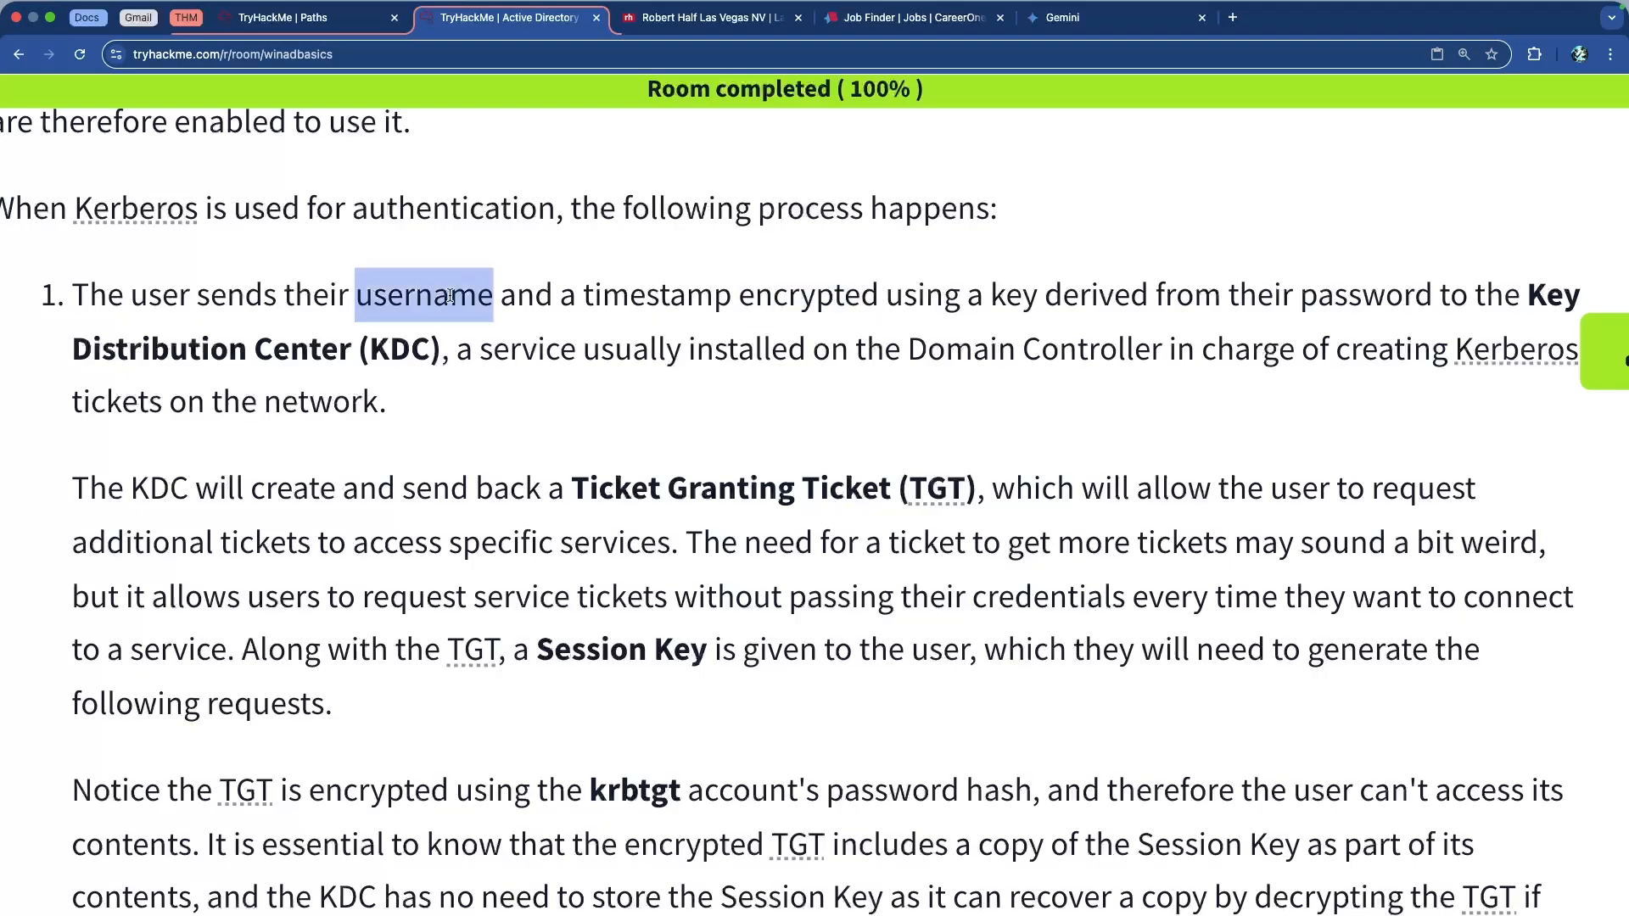
double_click(685, 299)
drag(438, 352, 80, 350)
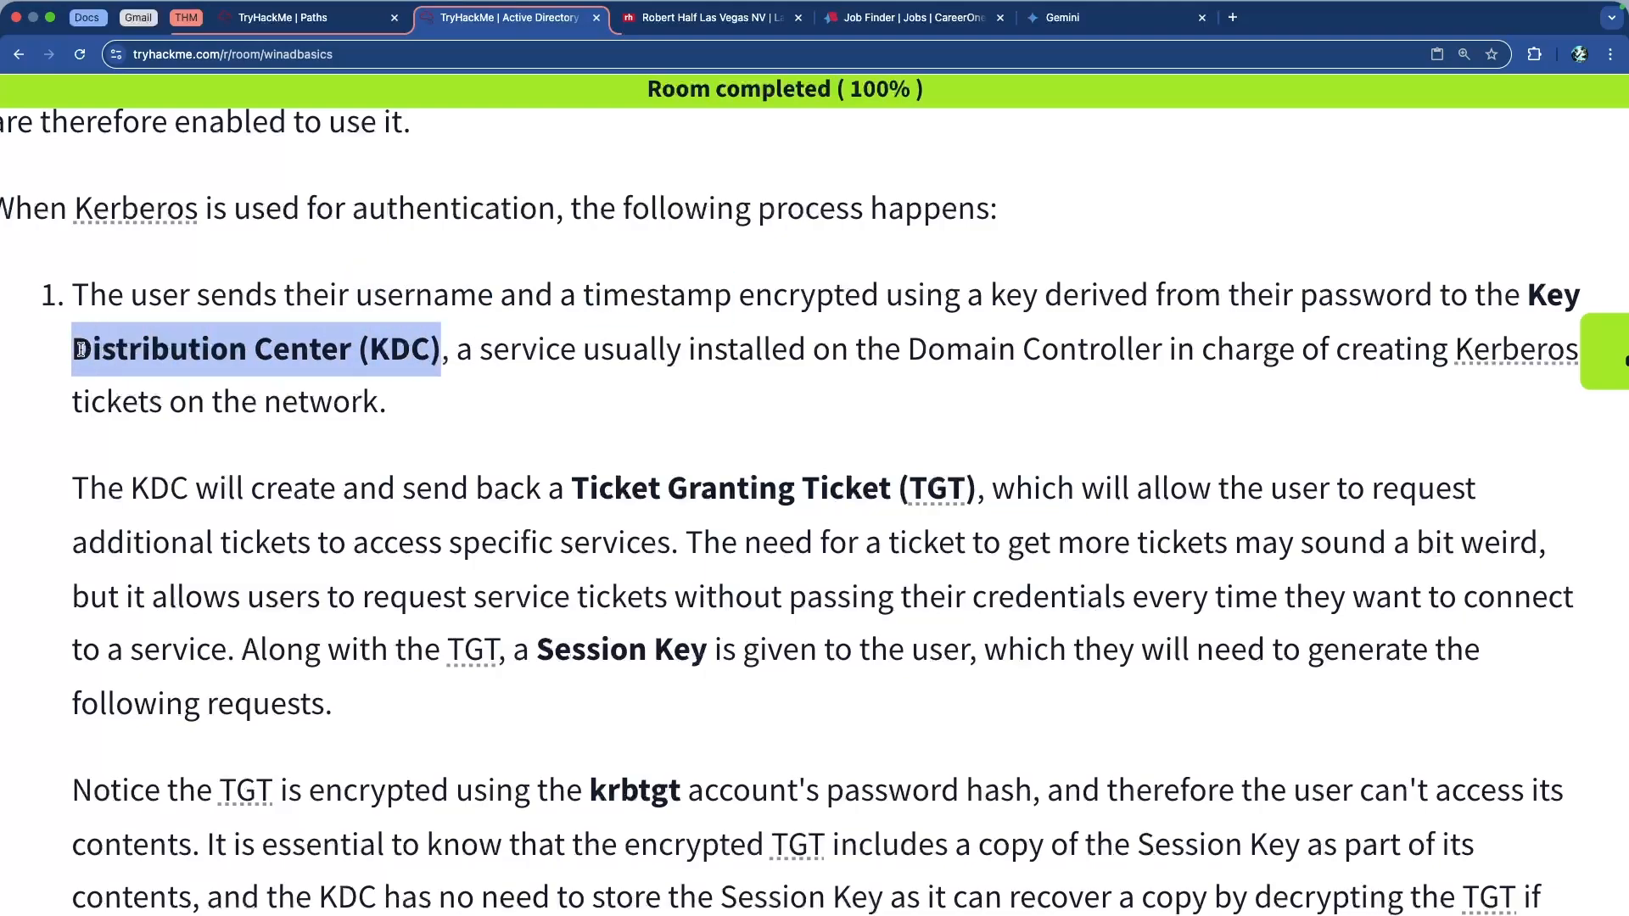
click(246, 353)
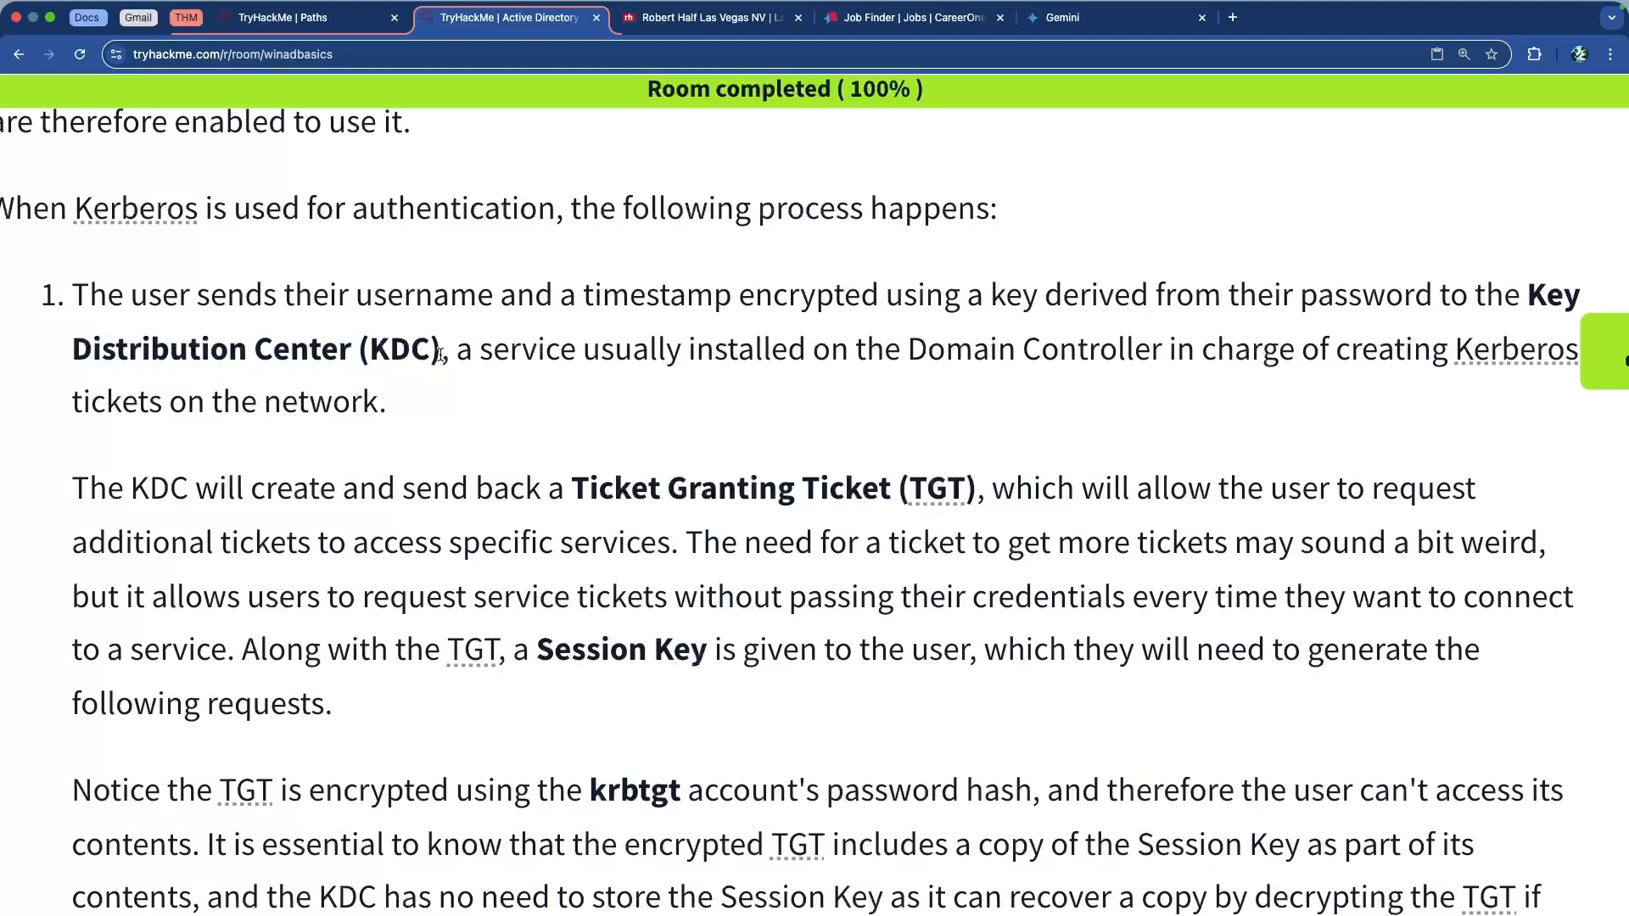
double_click(625, 303)
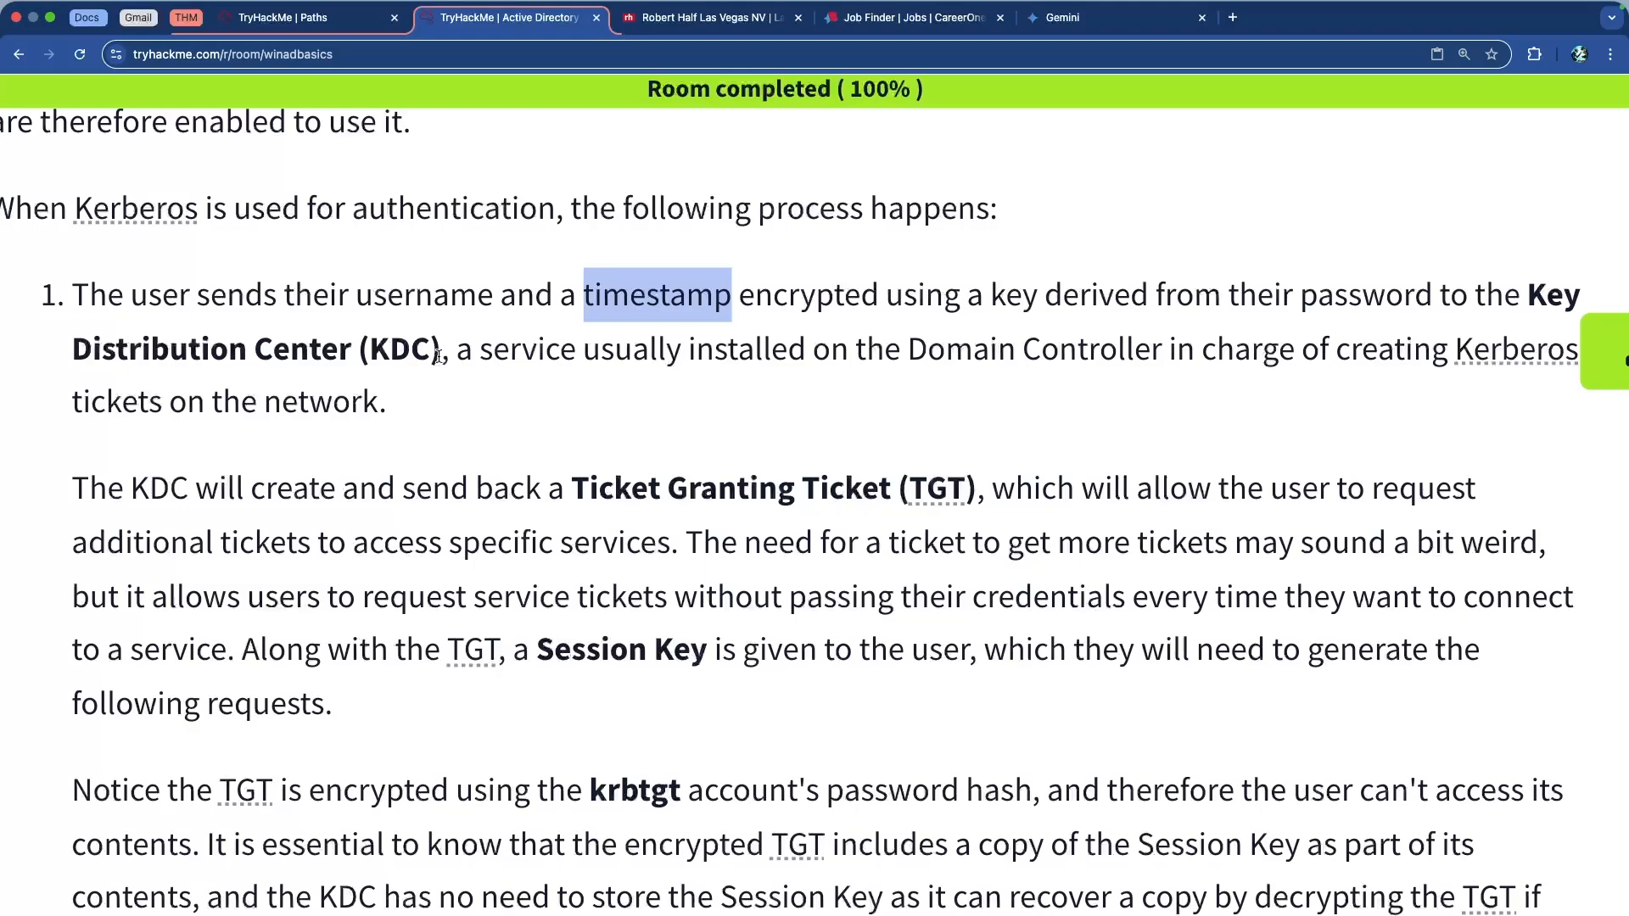
click(440, 356)
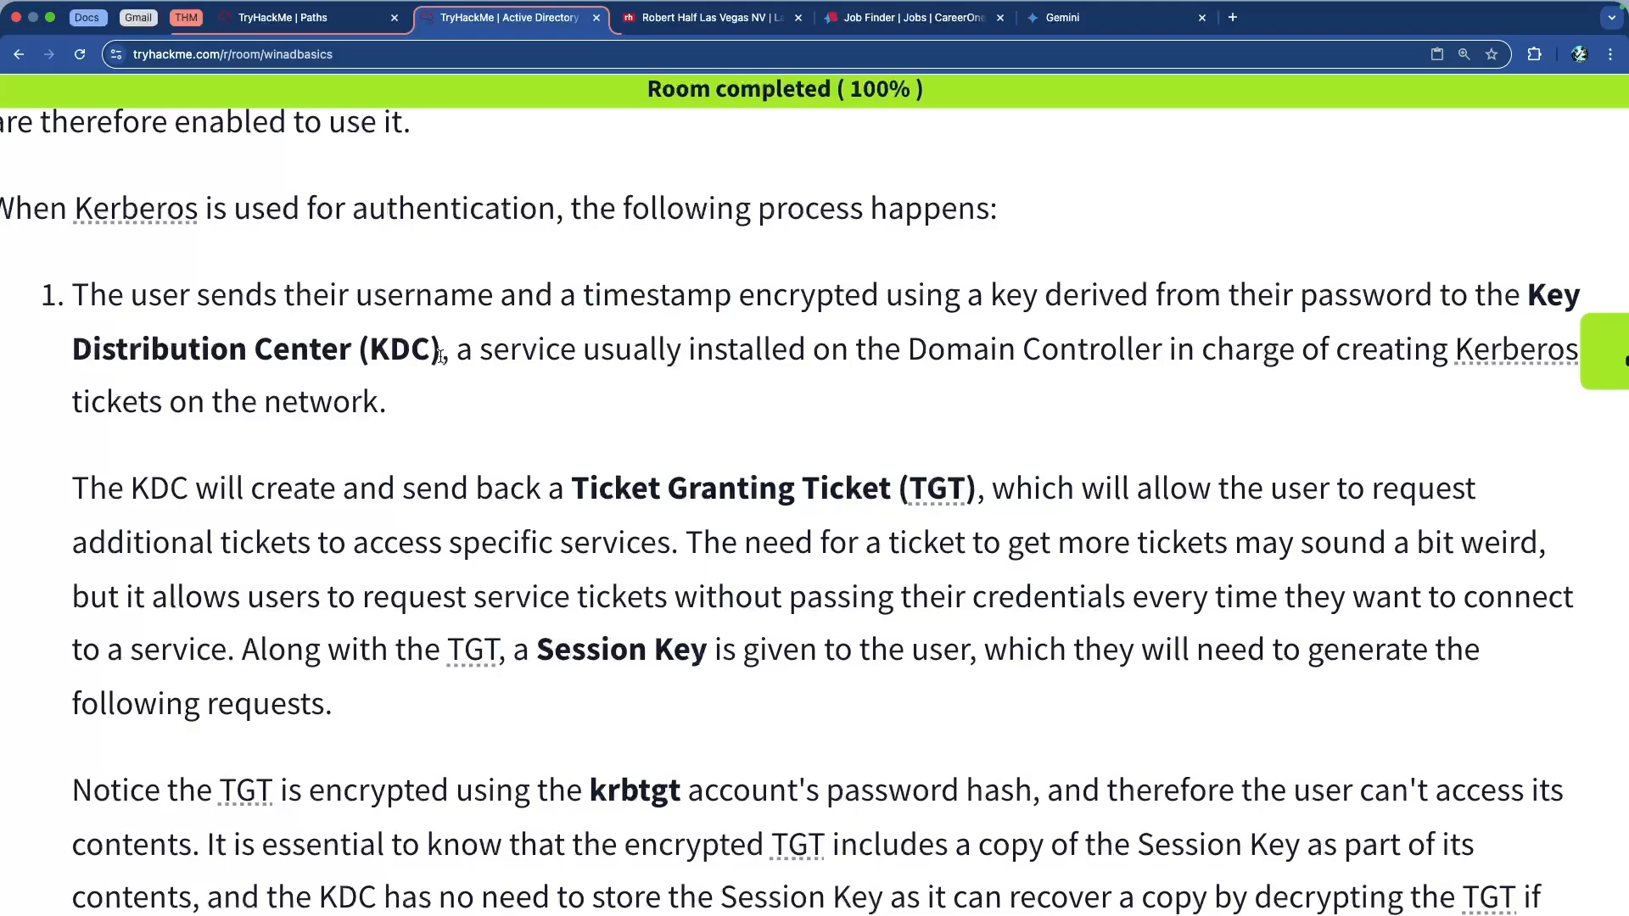
double_click(648, 303)
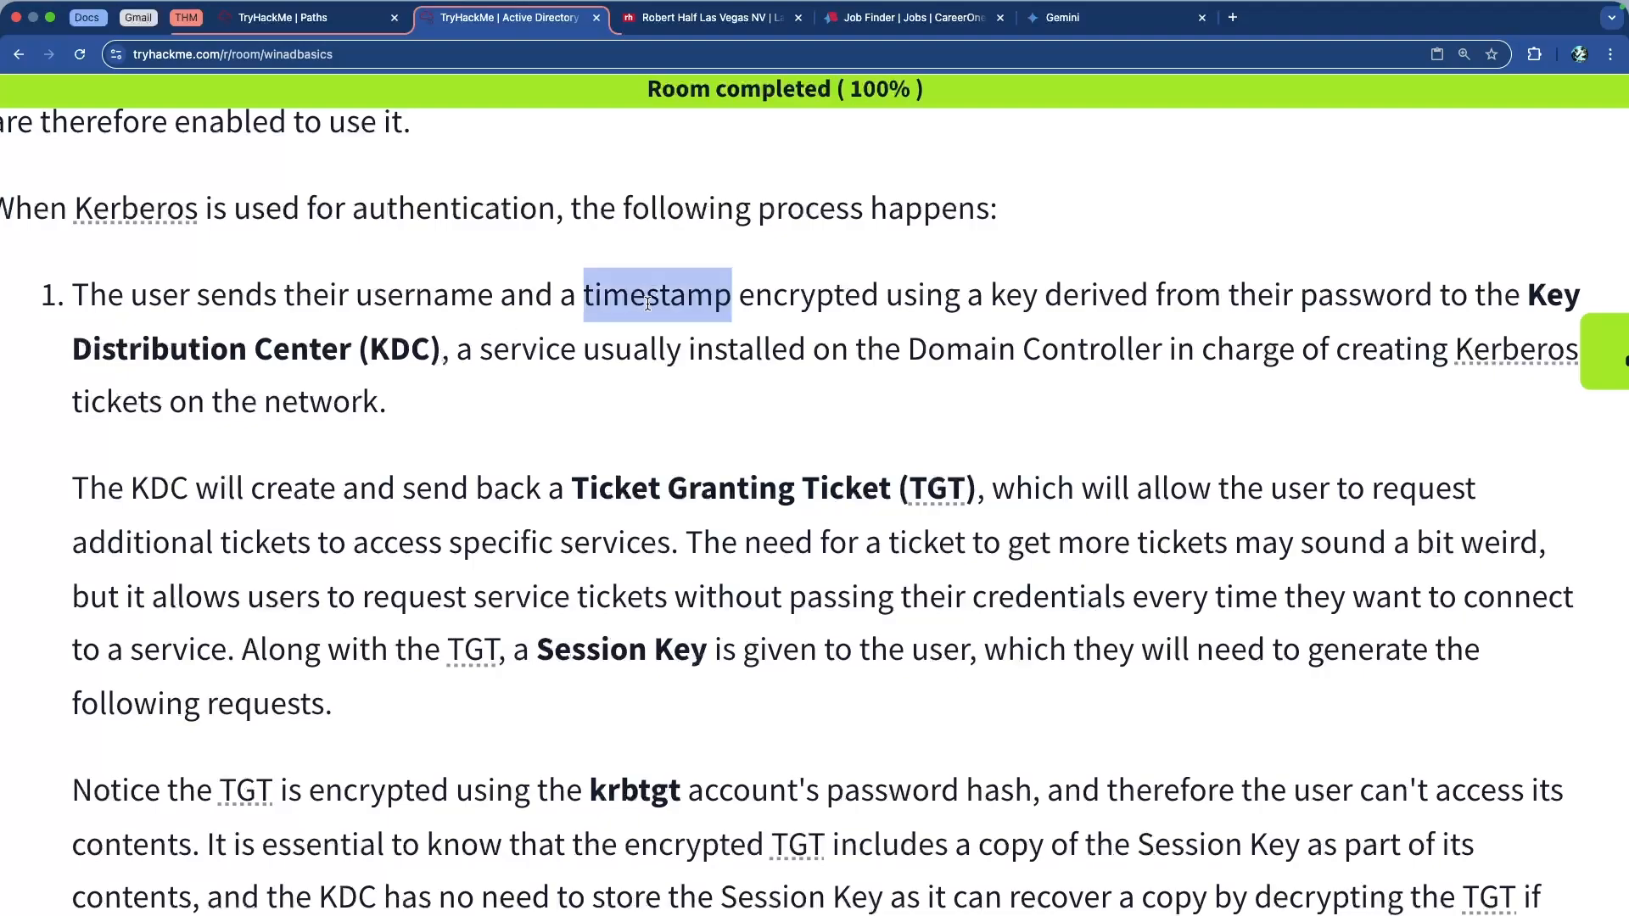
double_click(455, 316)
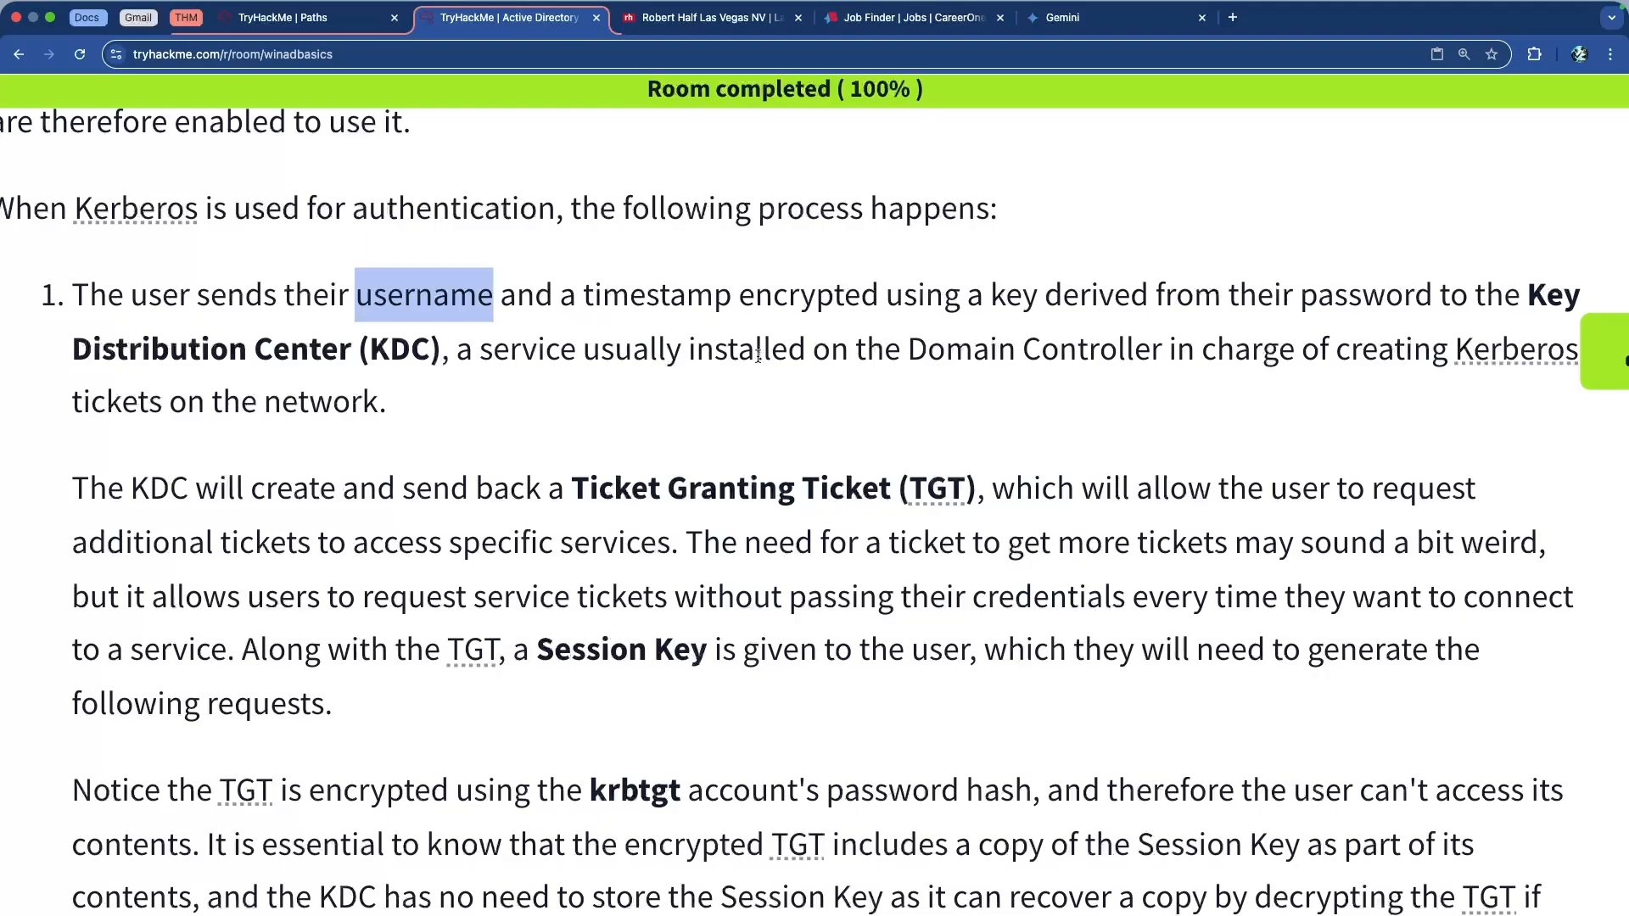
drag(842, 349, 1228, 354)
click(1032, 351)
scroll(793, 346, down, 3)
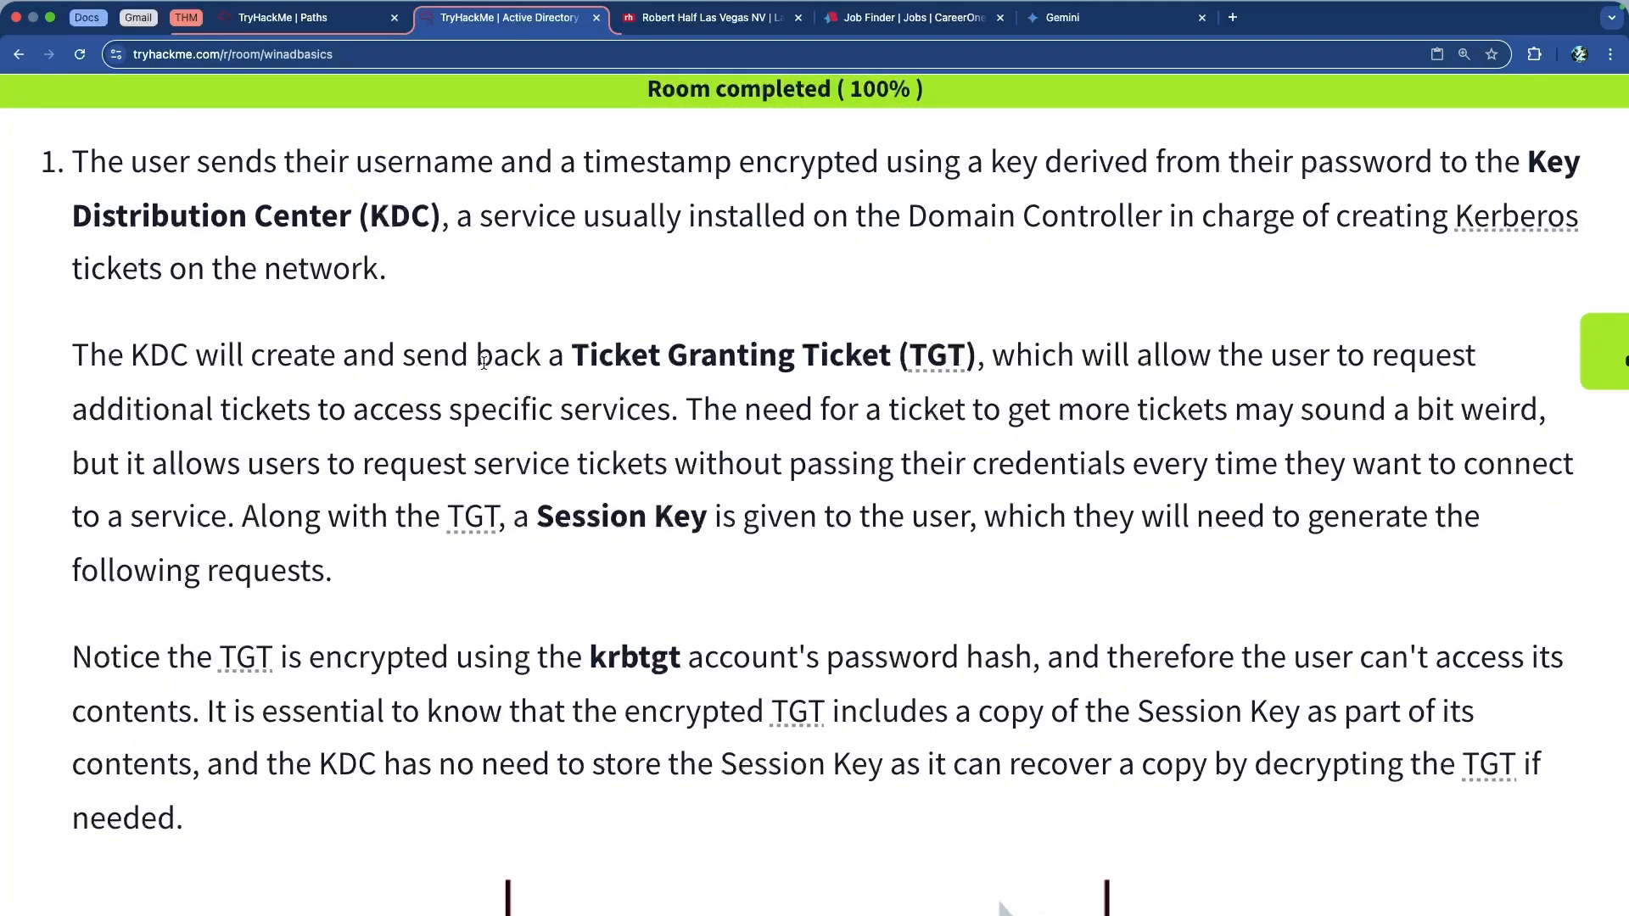
double_click(584, 356)
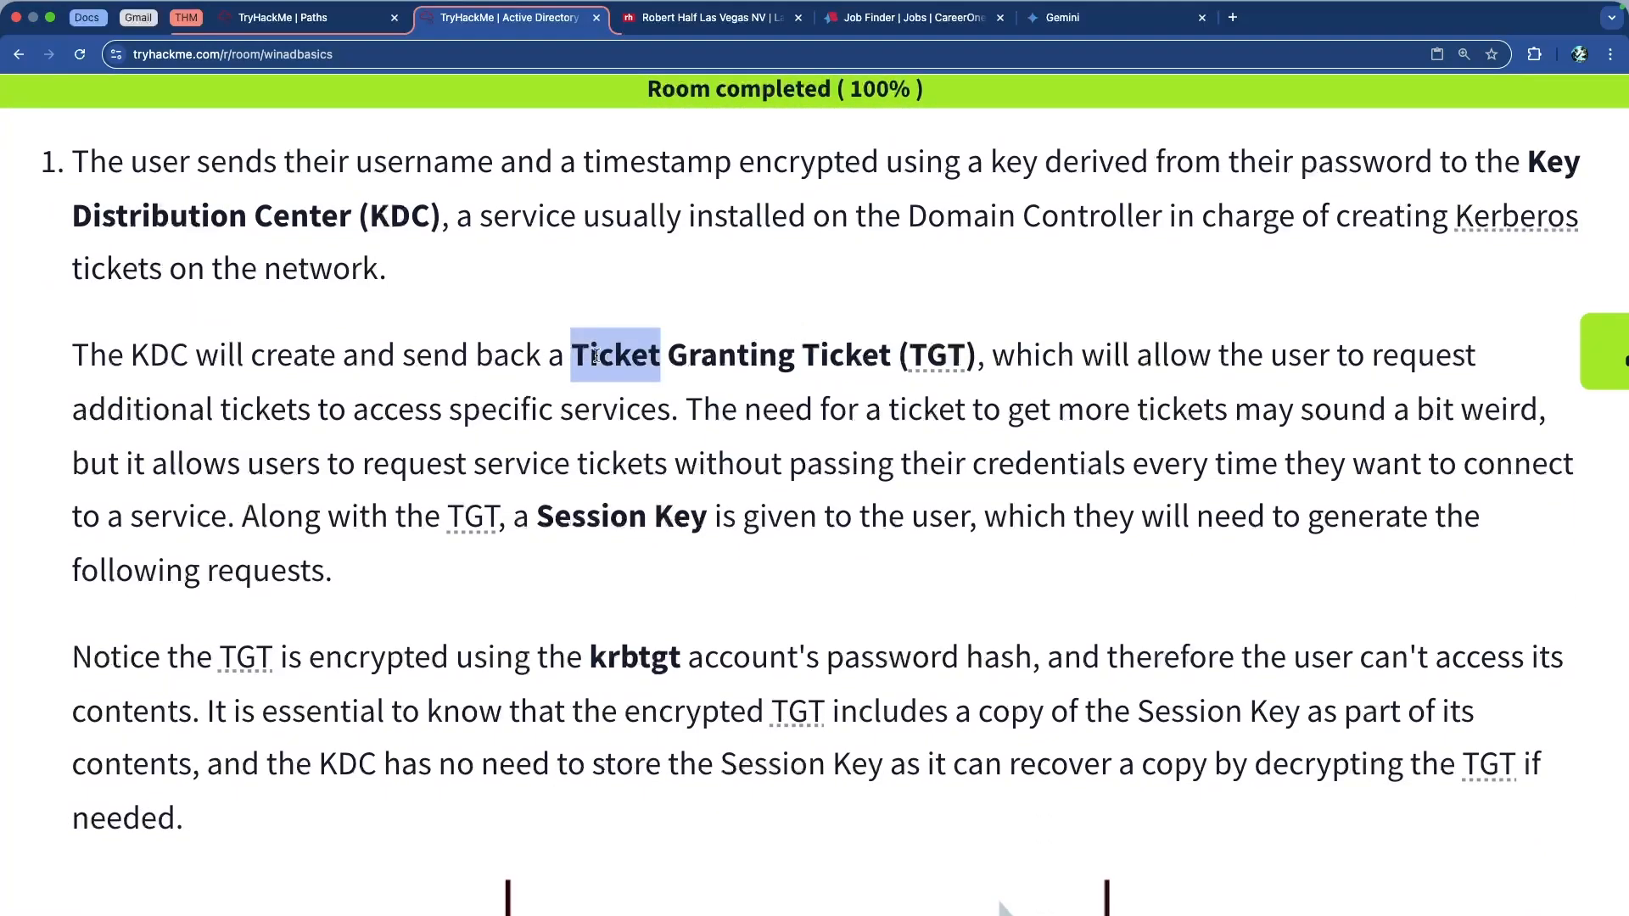
double_click(735, 357)
double_click(845, 356)
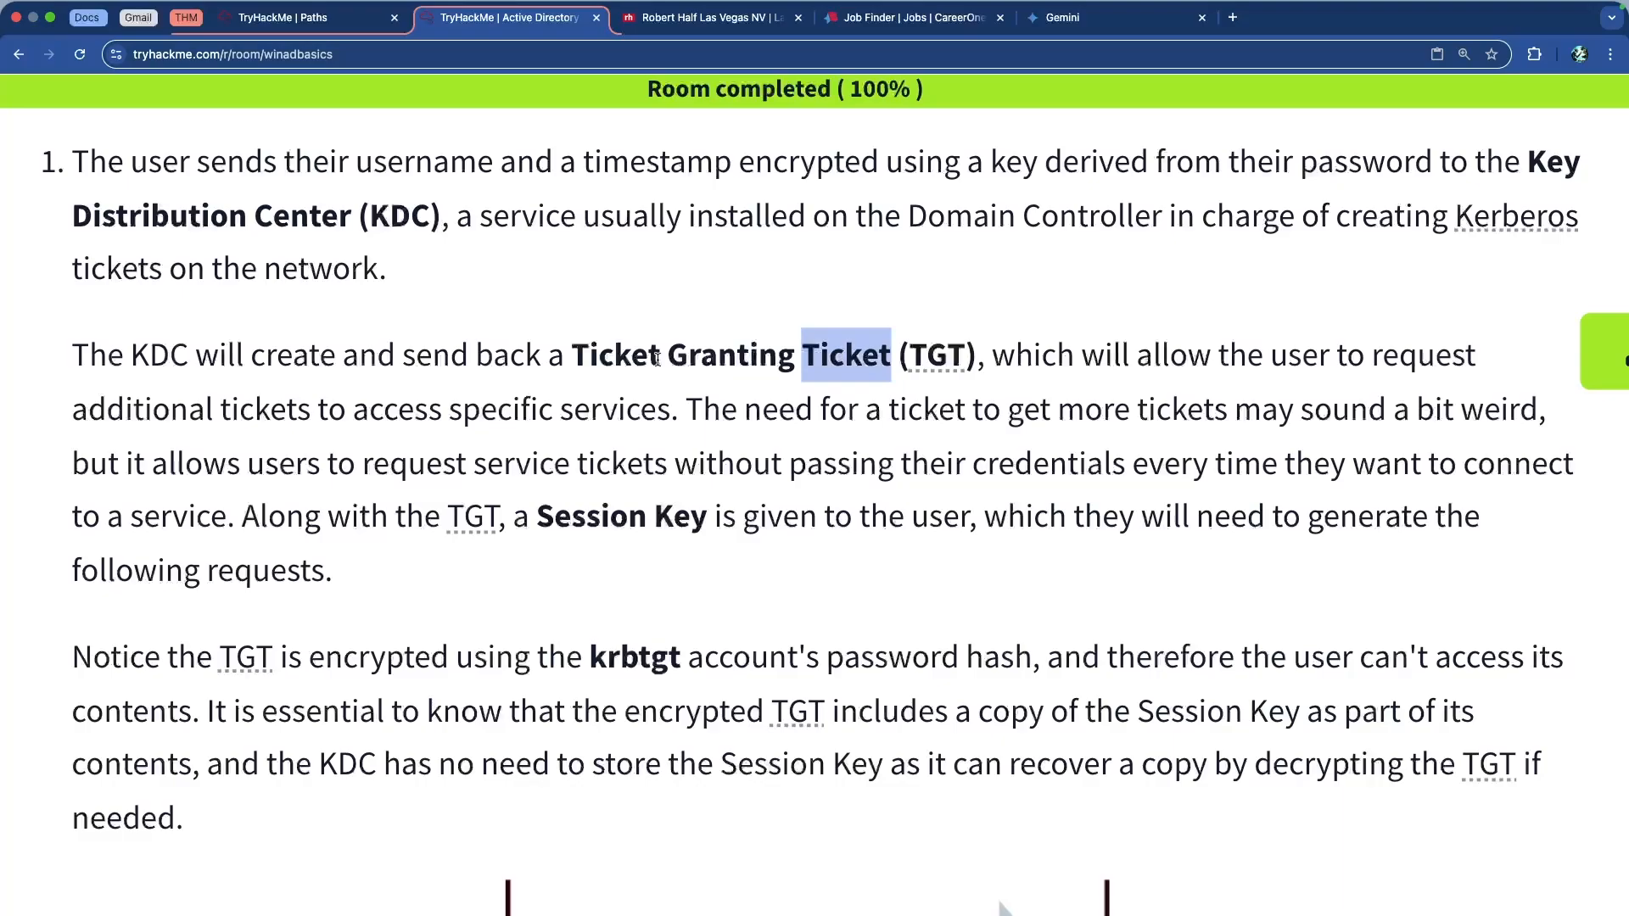
drag(571, 357, 684, 358)
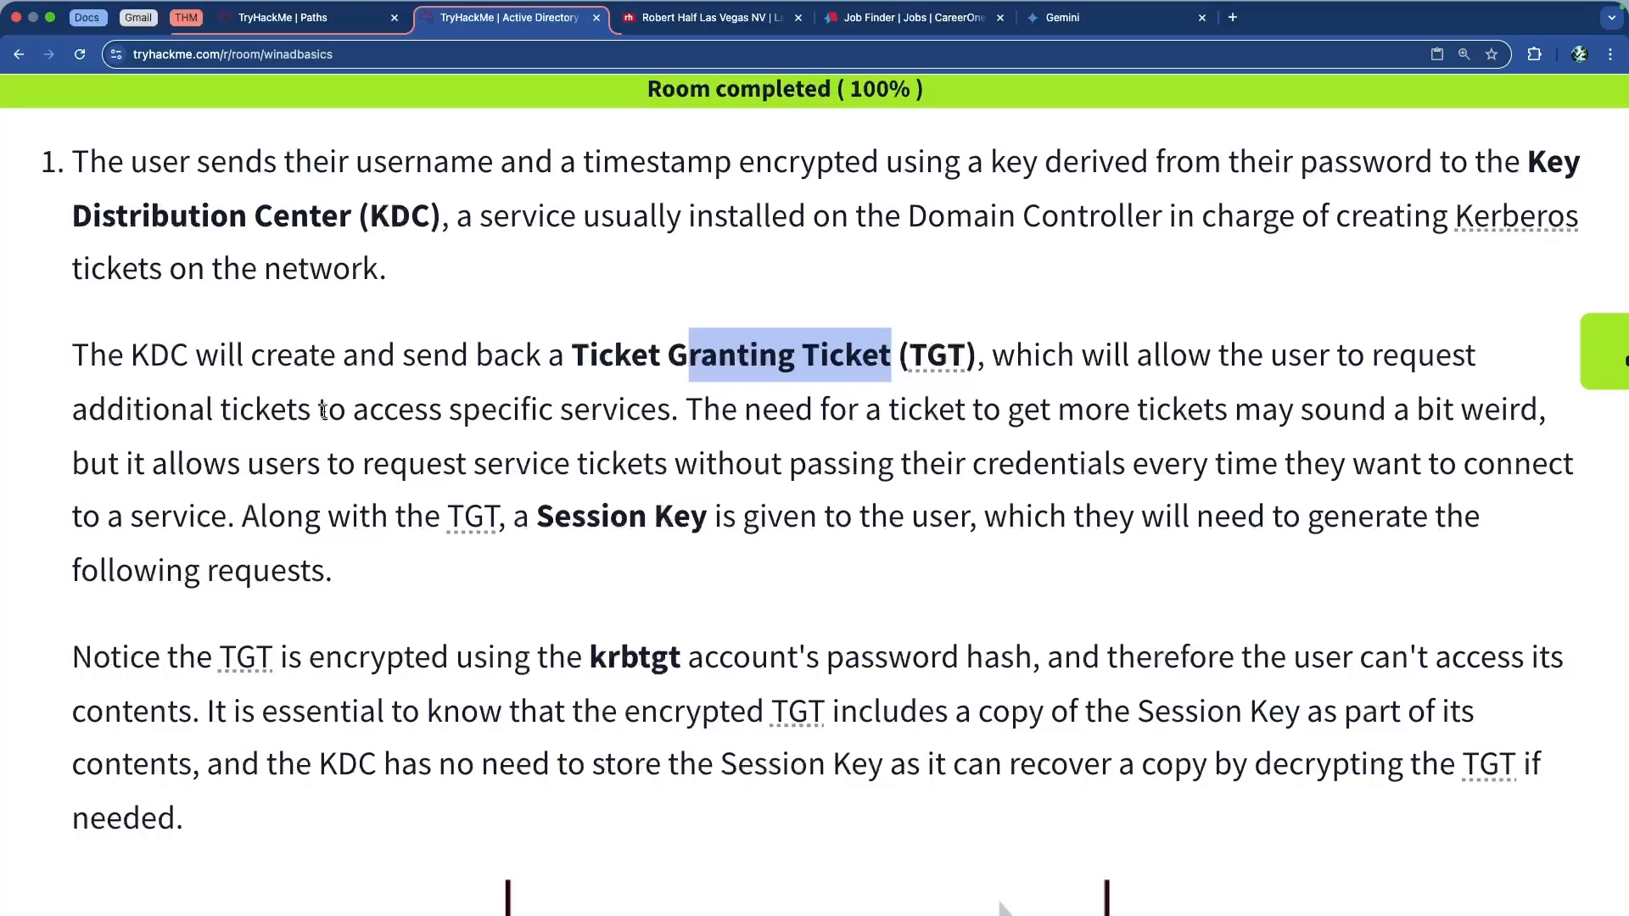
double_click(605, 352)
double_click(719, 356)
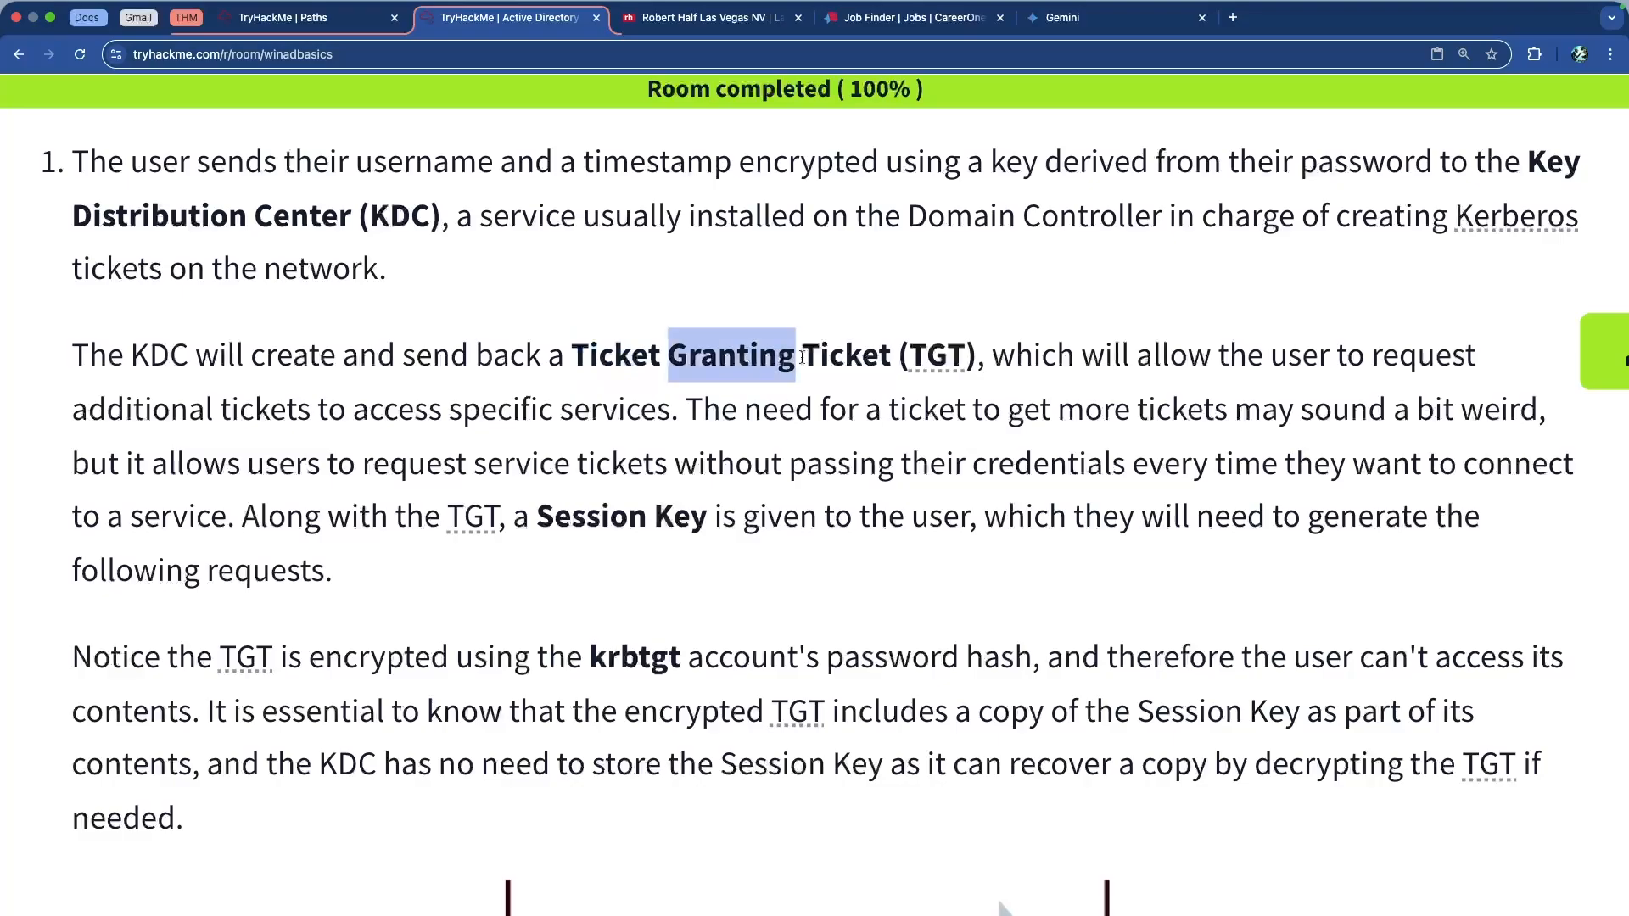
double_click(834, 357)
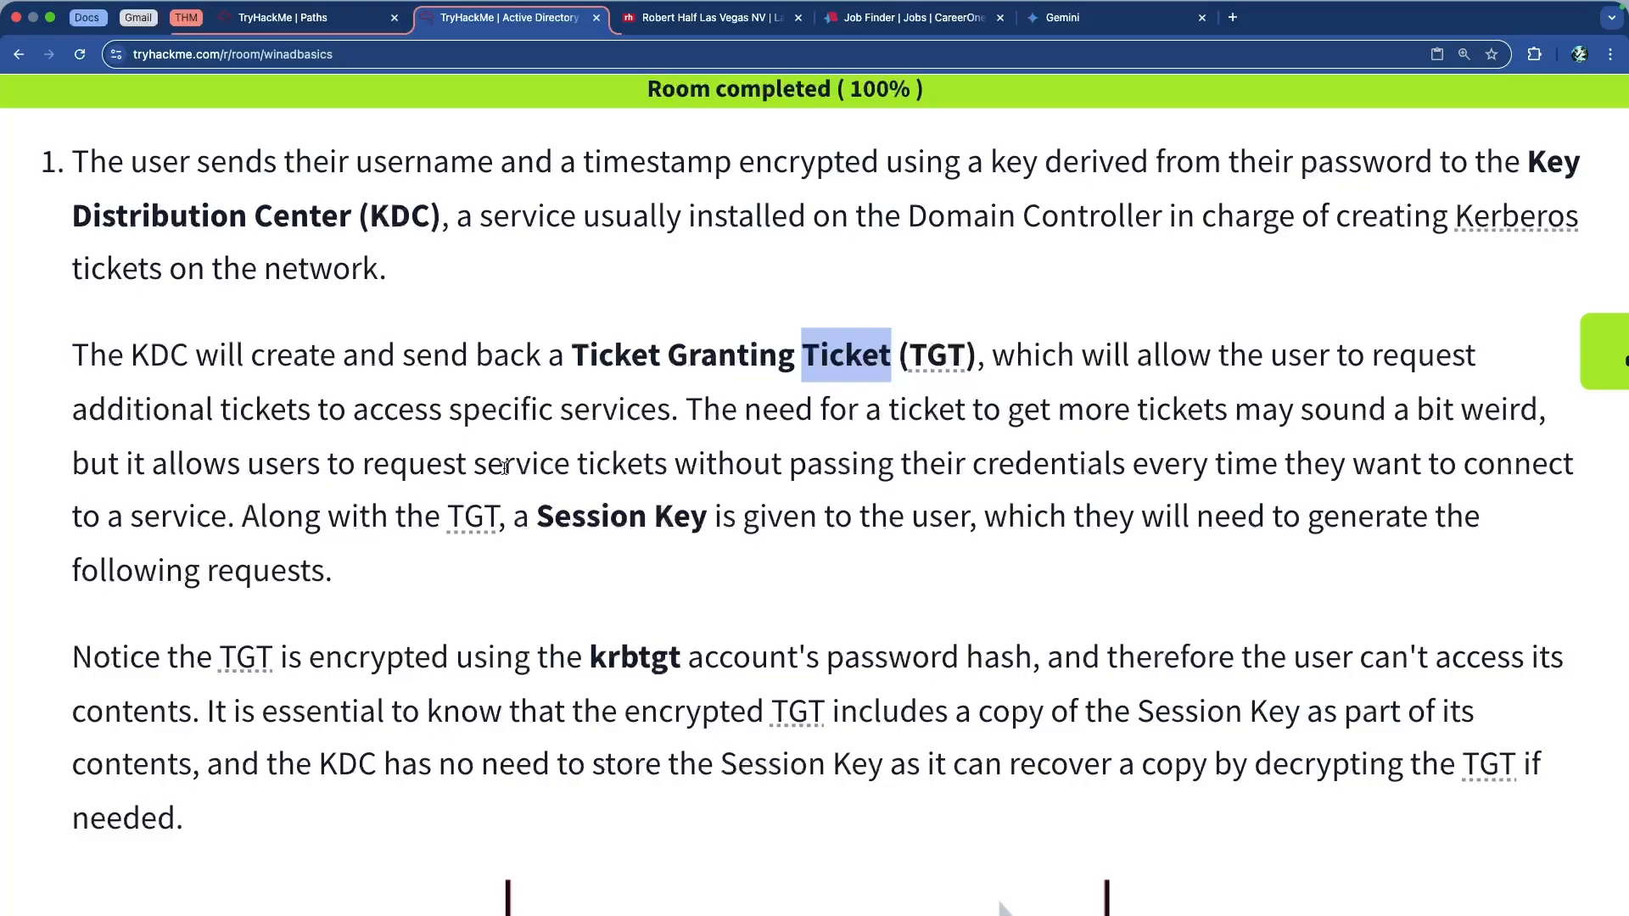
drag(468, 465, 864, 466)
click(864, 466)
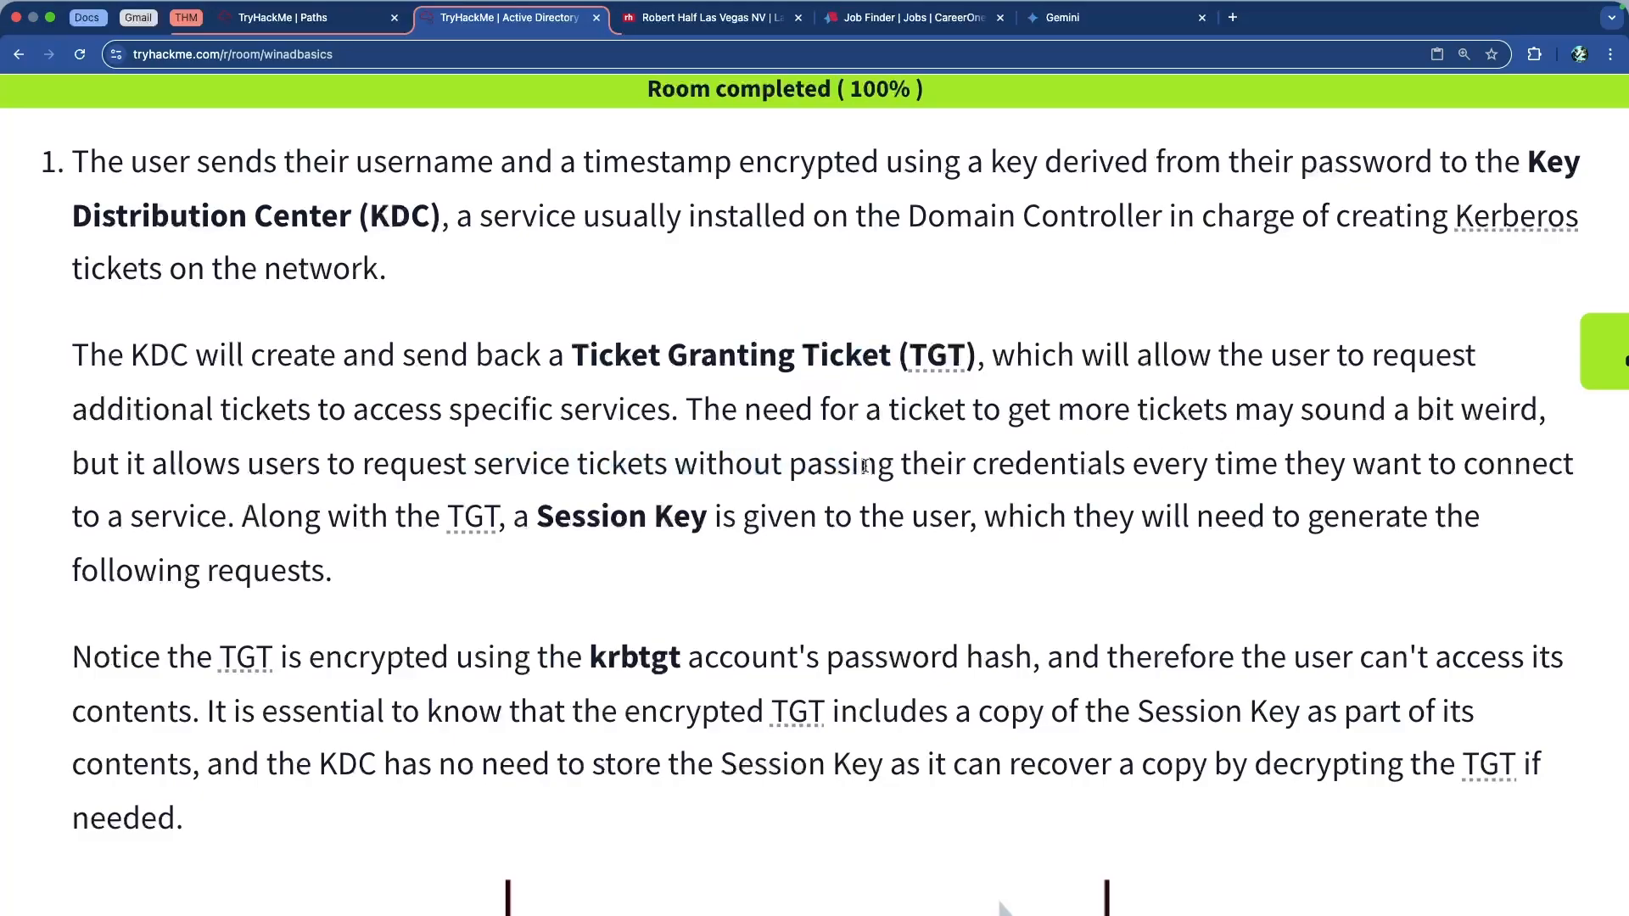
scroll(732, 456, down, 1)
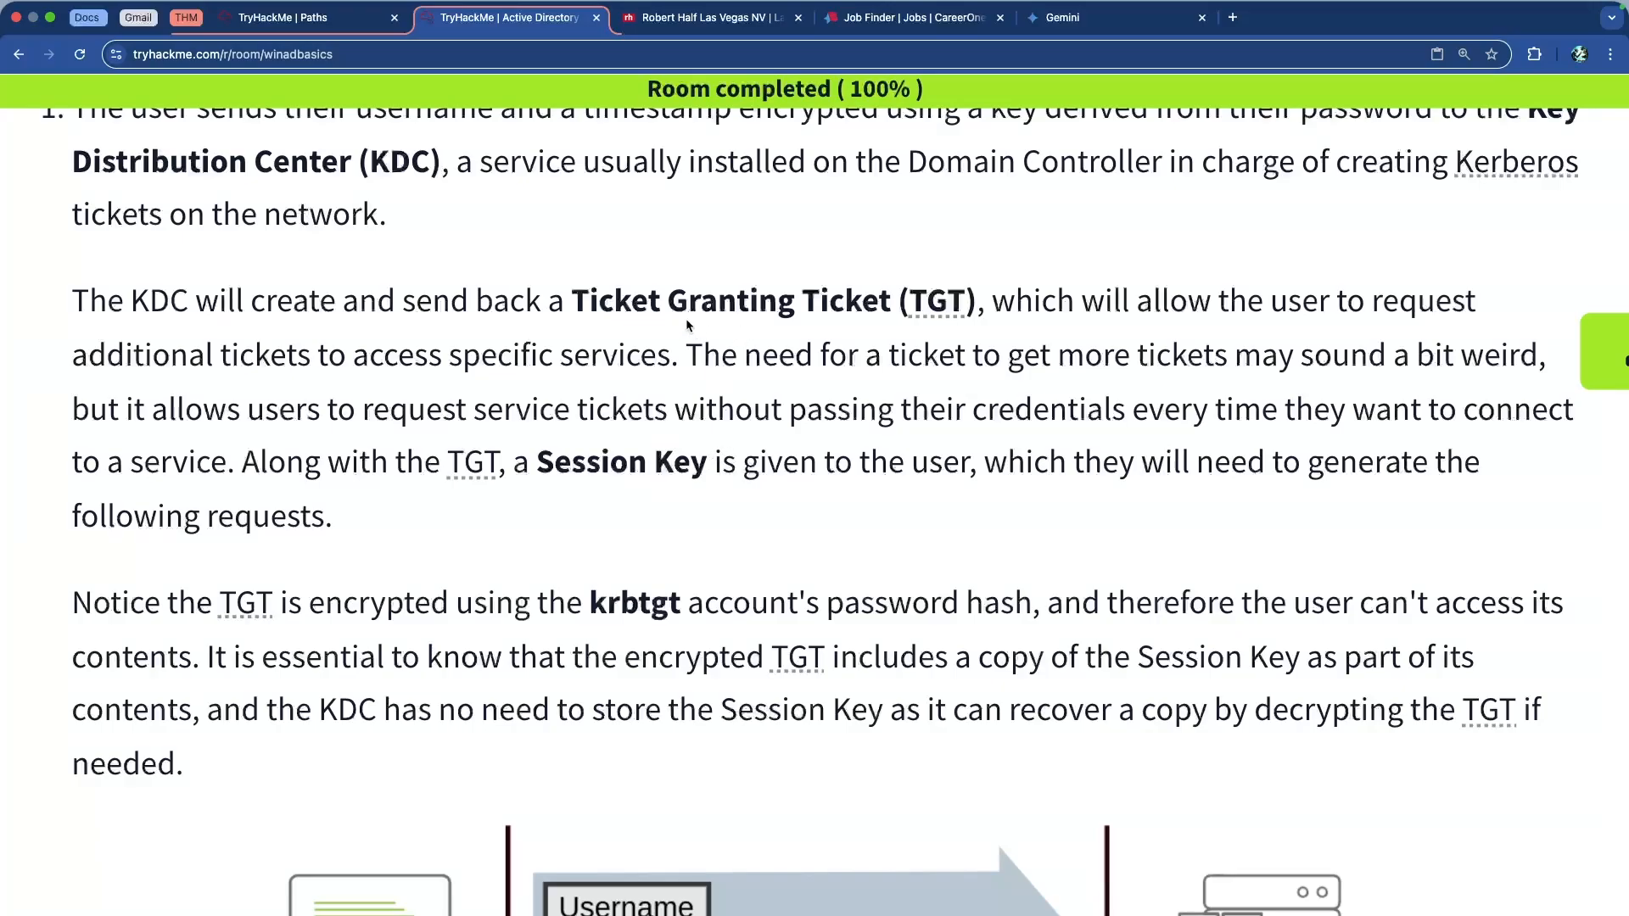
drag(576, 301, 890, 307)
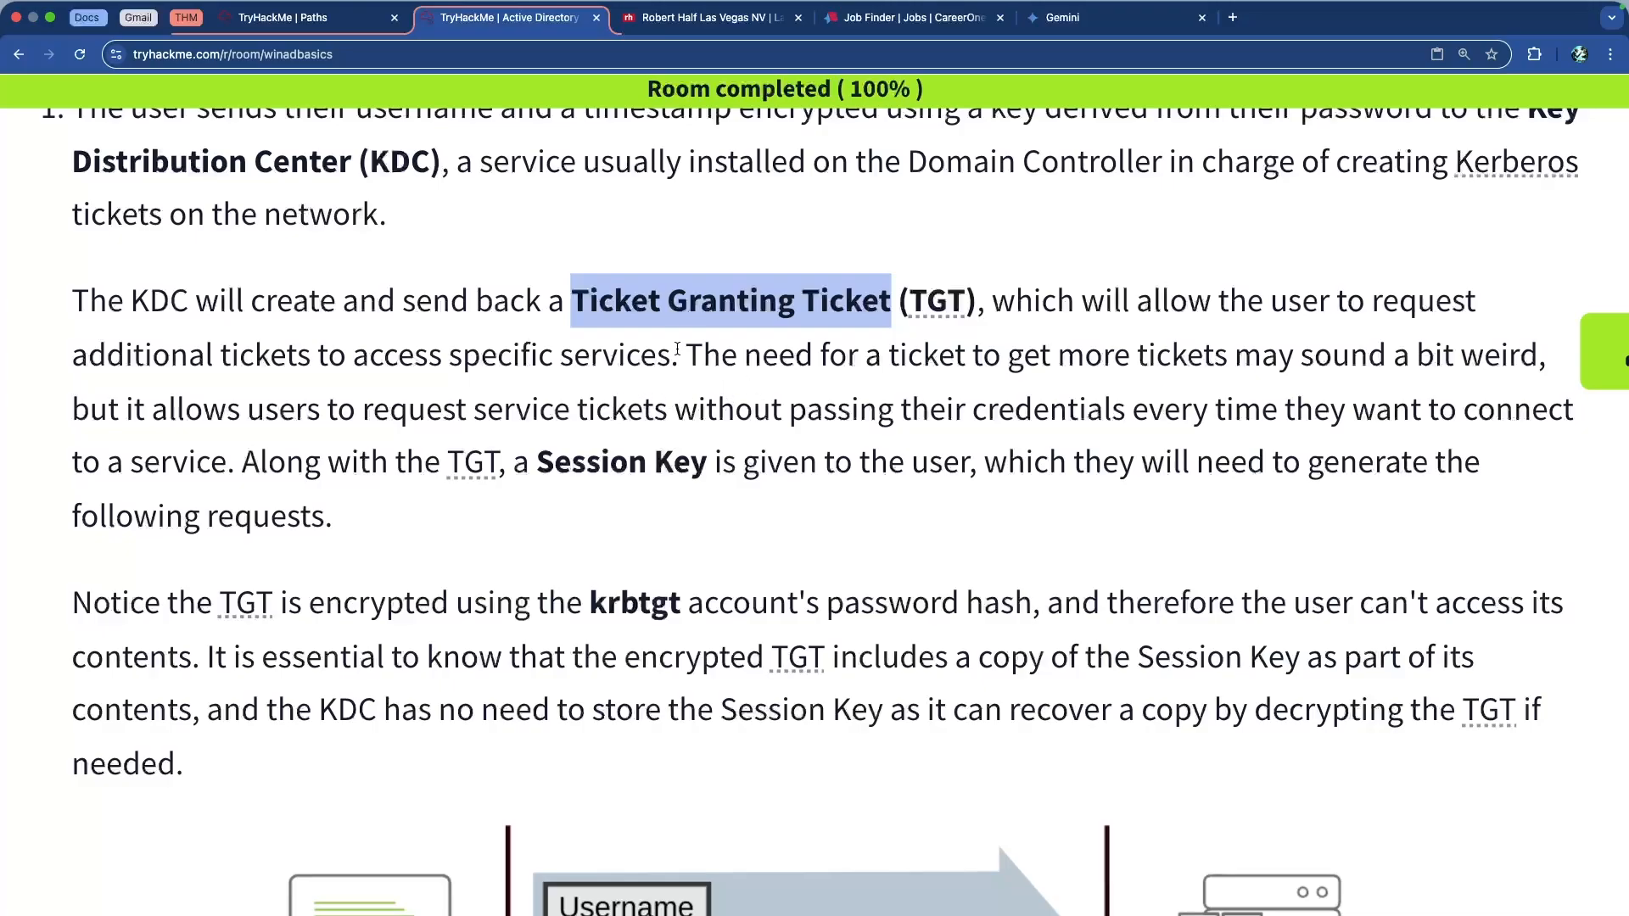
double_click(630, 305)
double_click(706, 304)
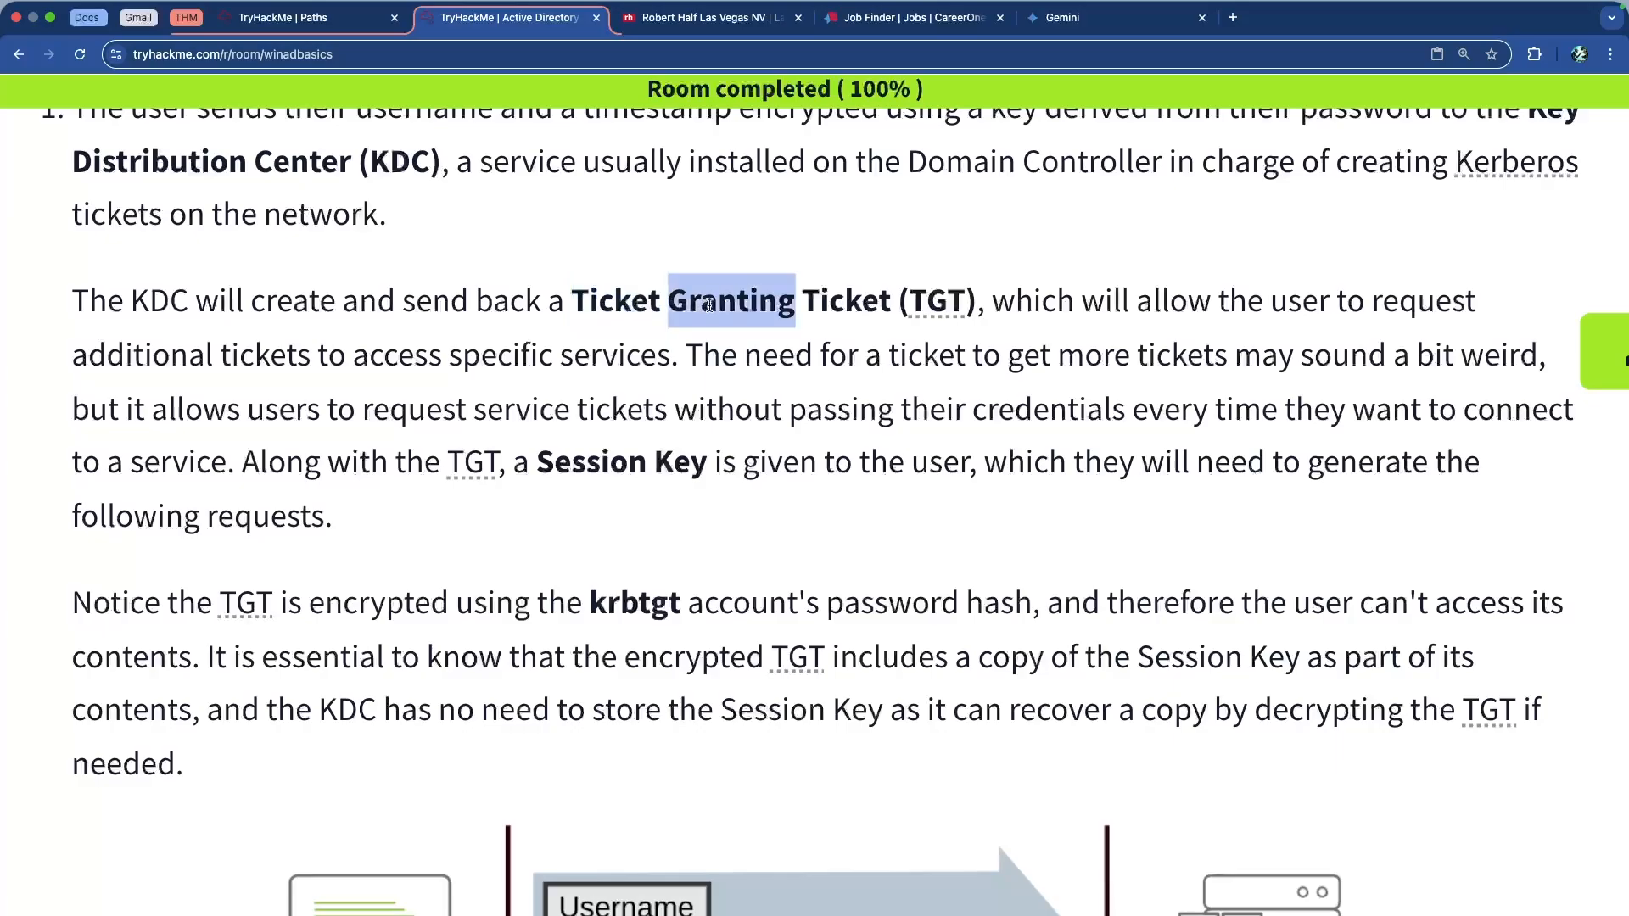
double_click(877, 304)
double_click(855, 304)
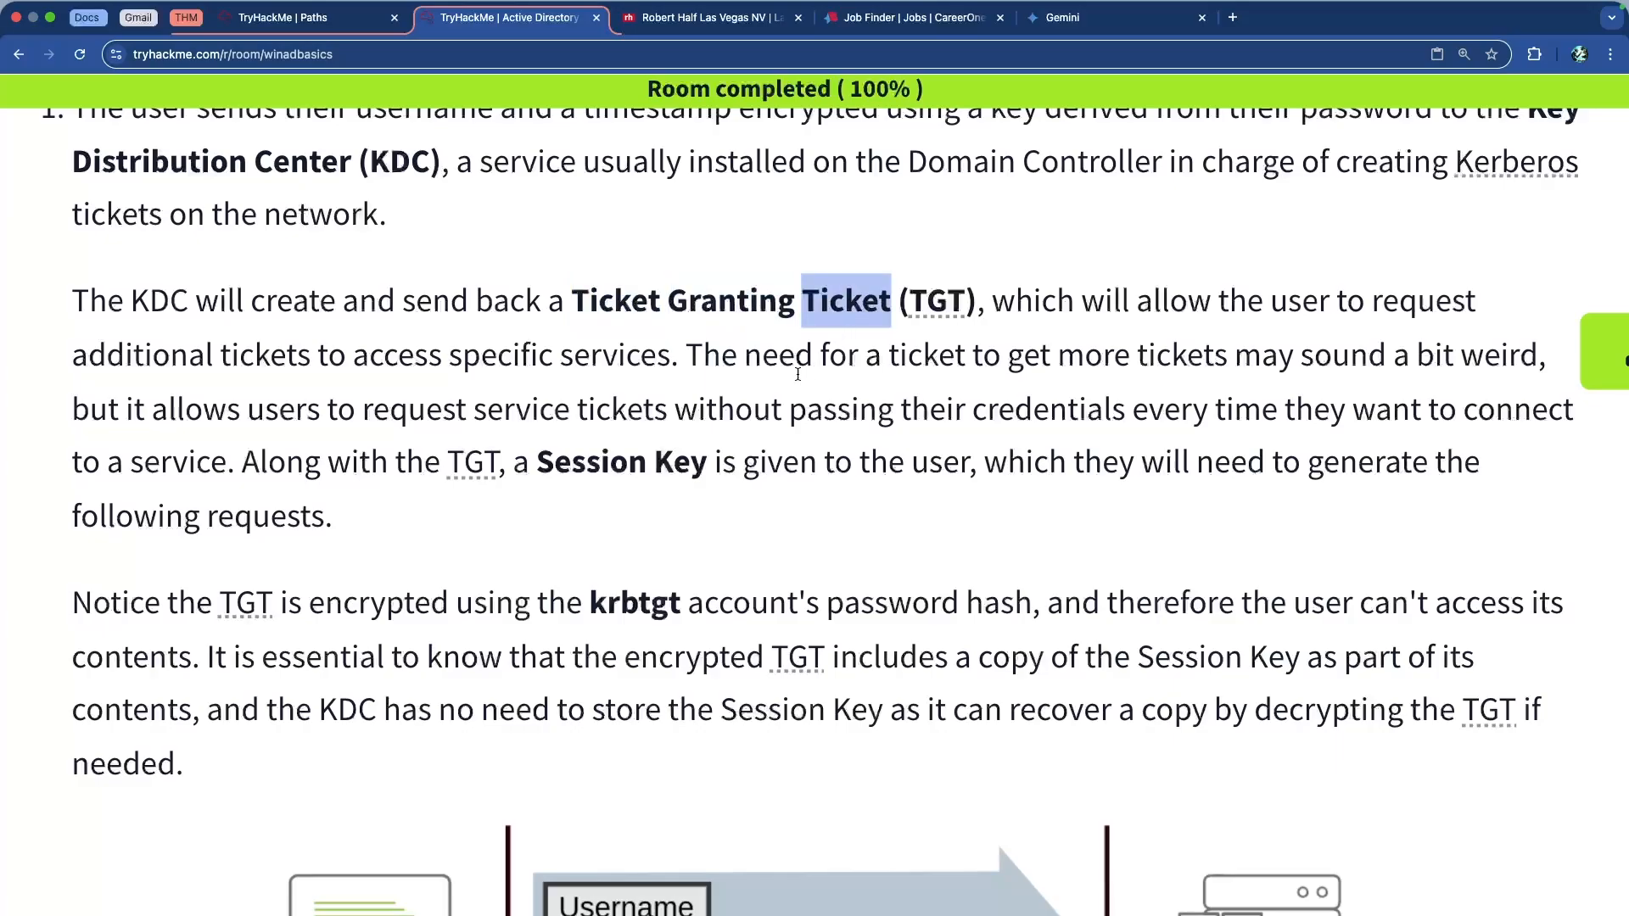
double_click(587, 355)
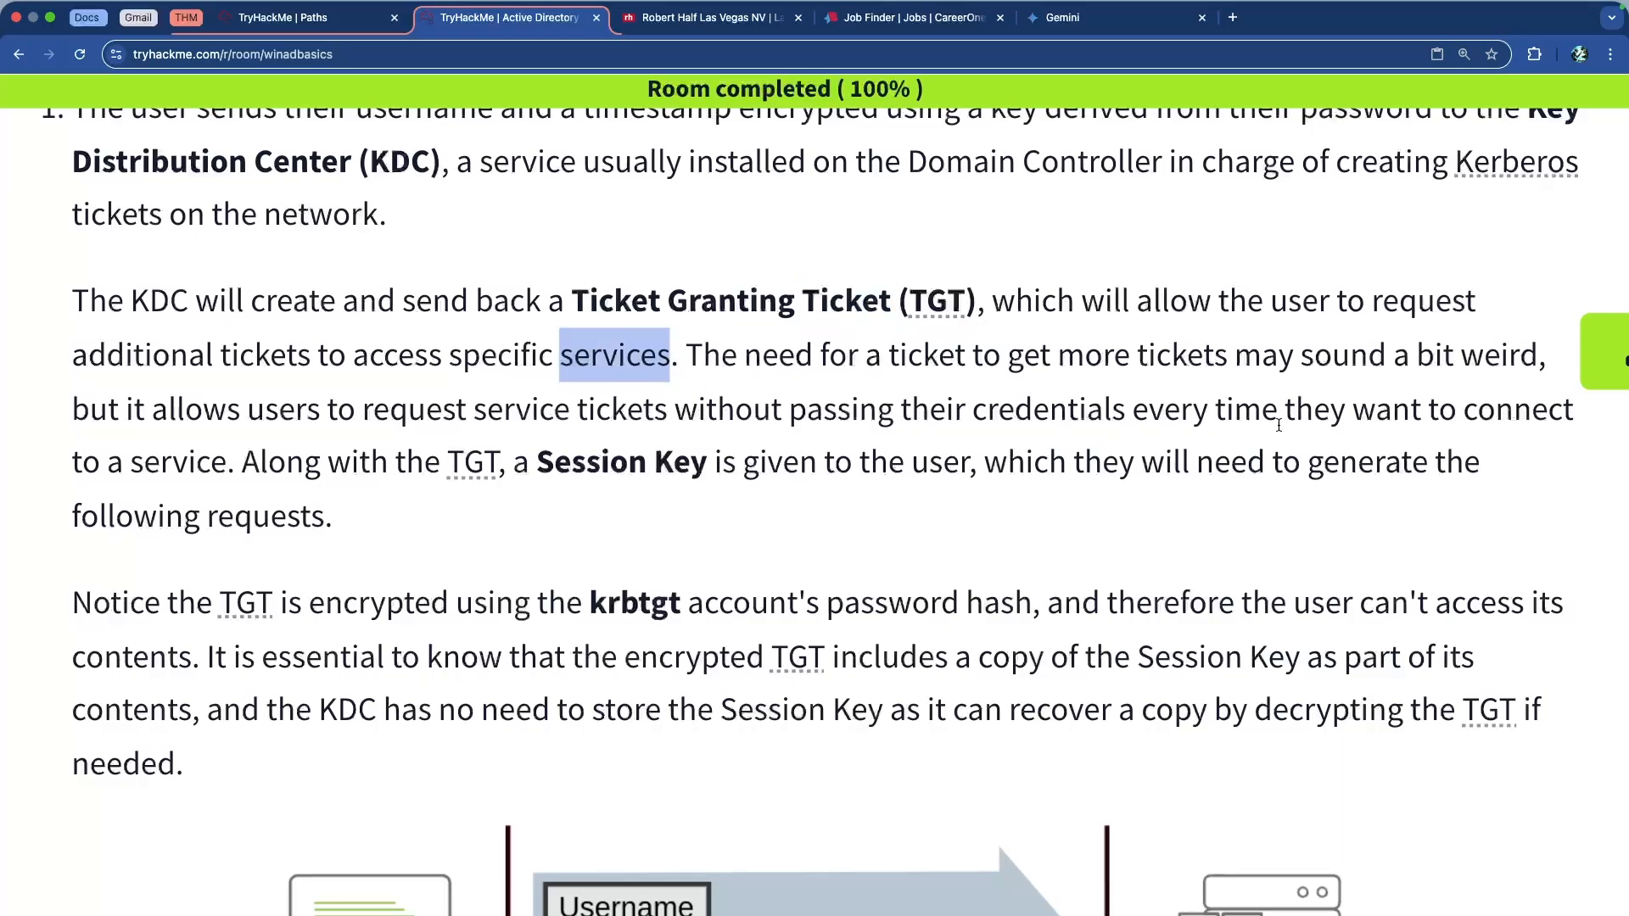
drag(268, 465, 565, 471)
click(550, 460)
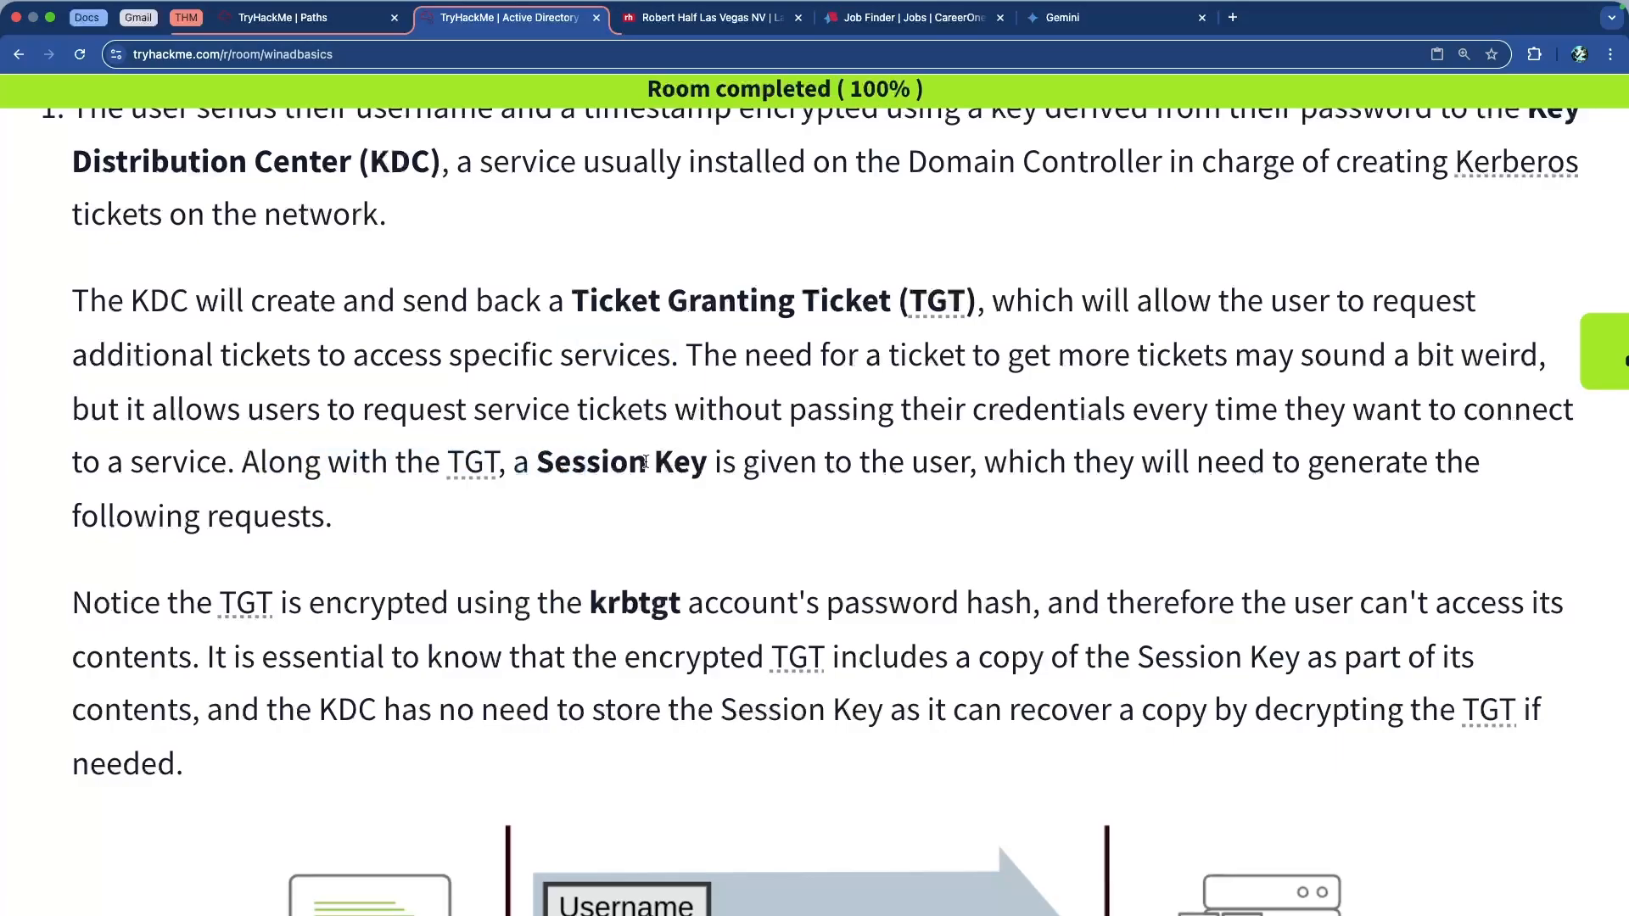
scroll(800, 461, down, 2)
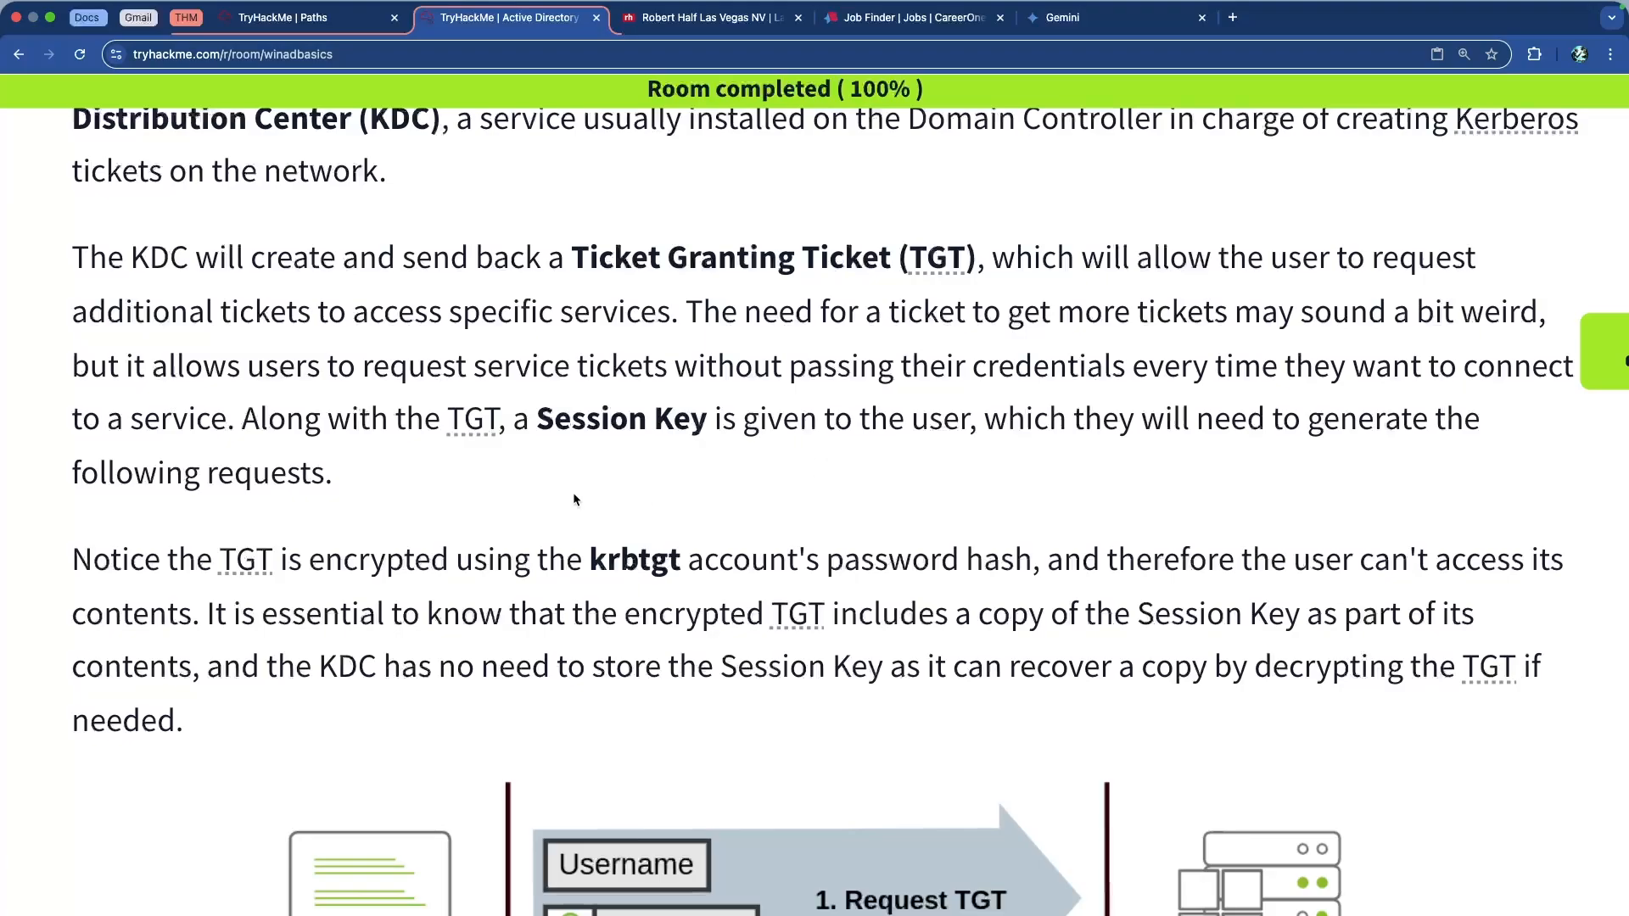
Scroll to the TGT request diagram, highlighting 'krbtgt' and 'KDC has no need to store the'
scroll(449, 493, down, 3)
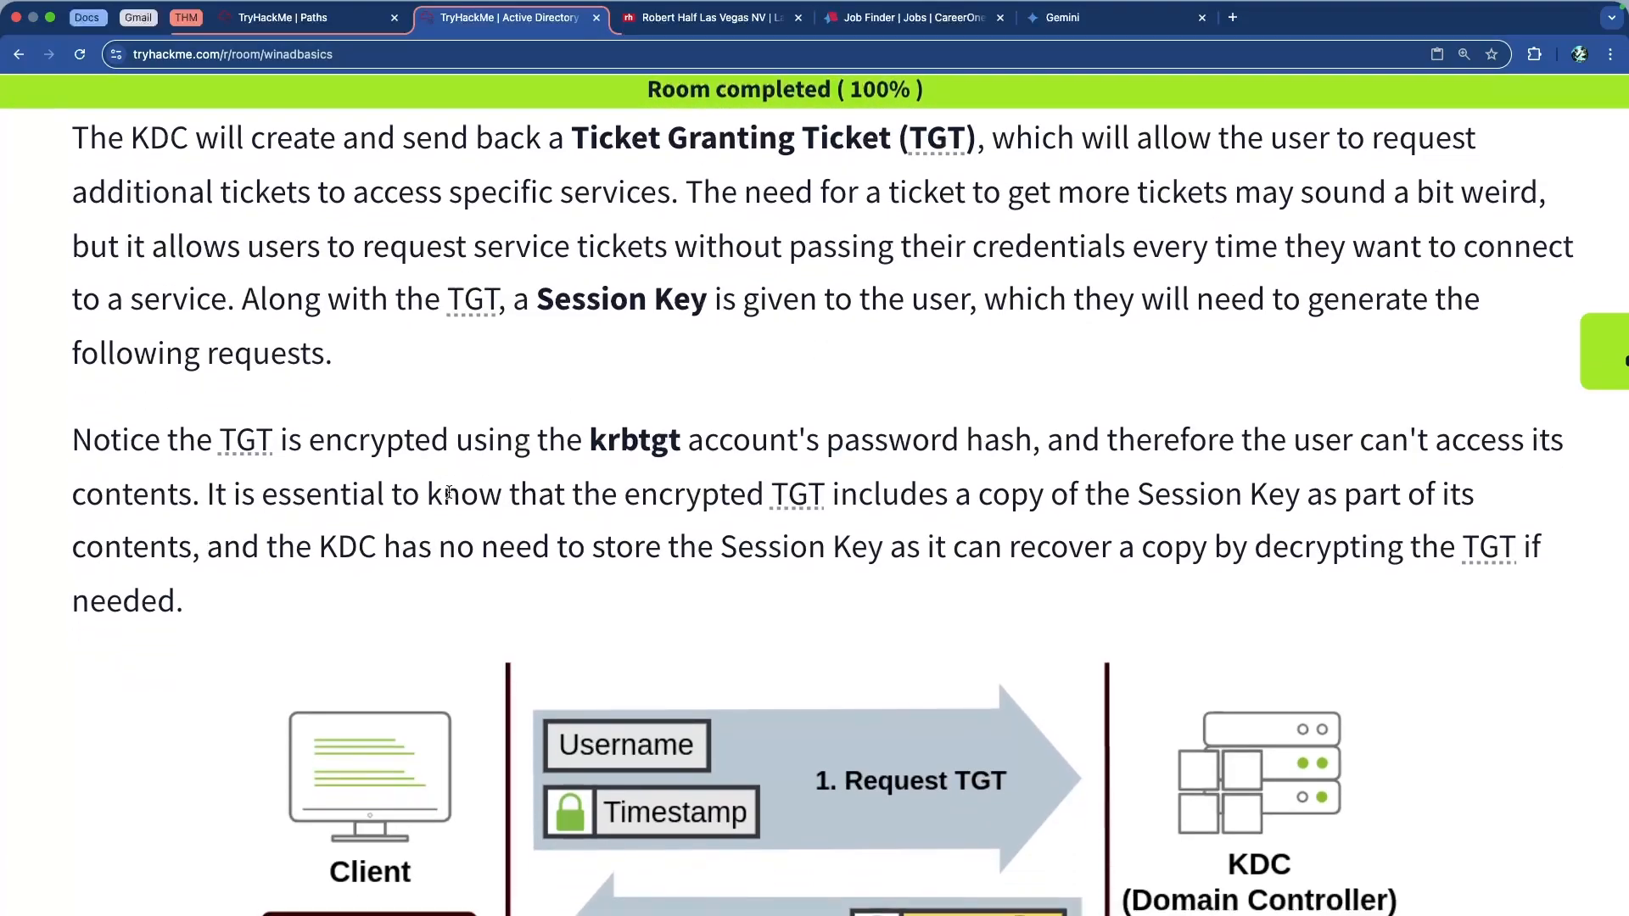
scroll(449, 492, down, 2)
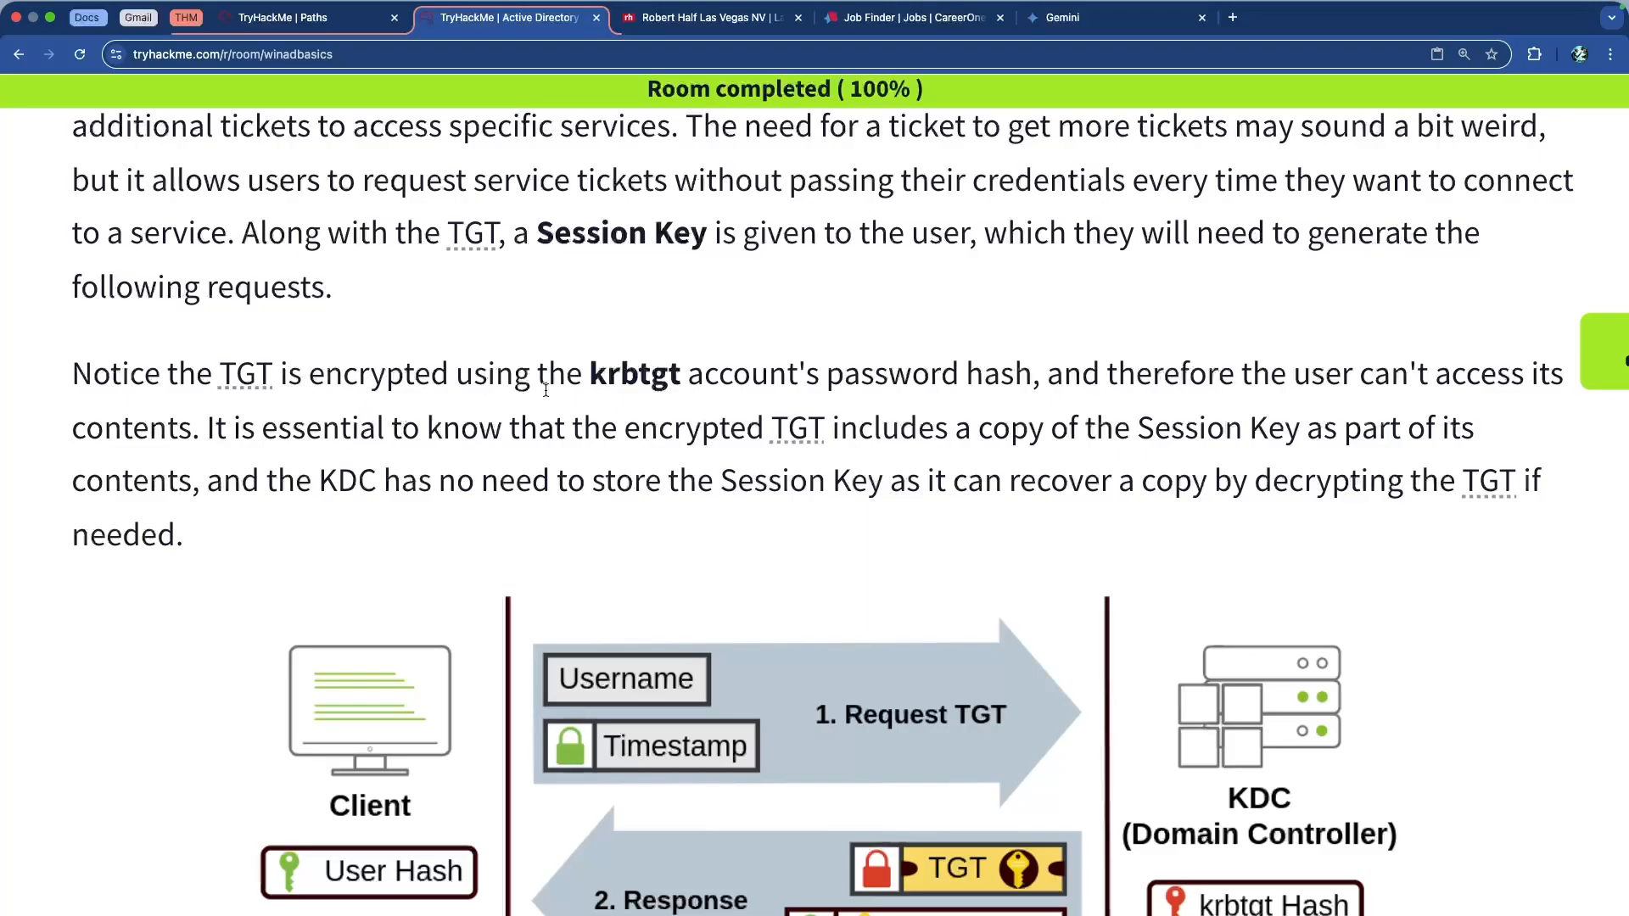
double_click(618, 378)
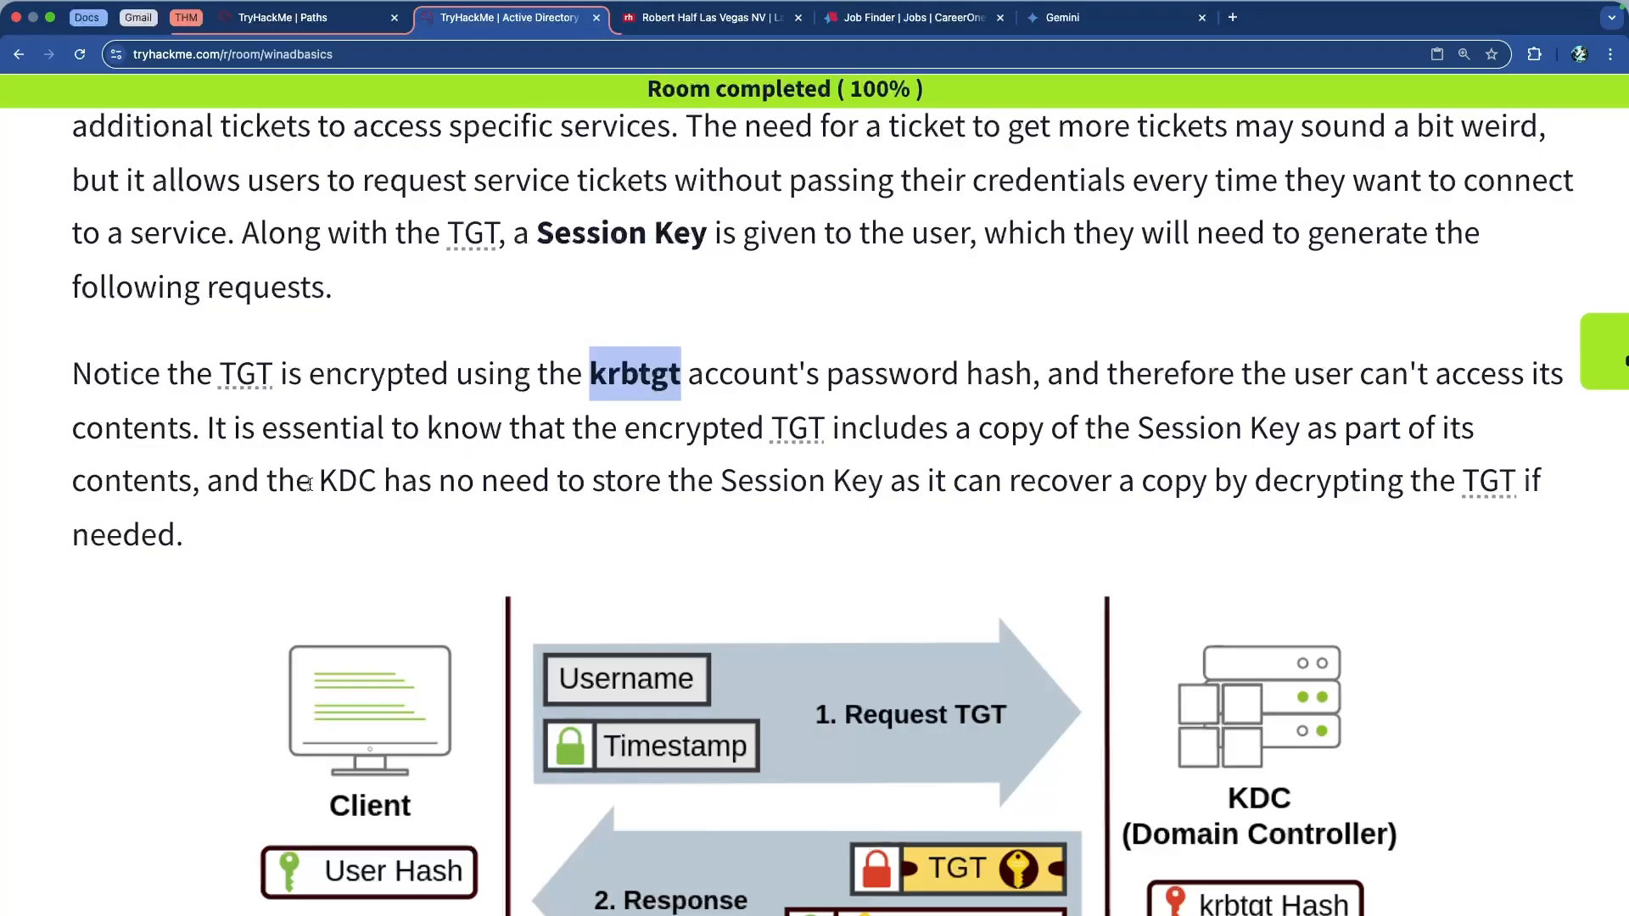
drag(312, 484, 696, 484)
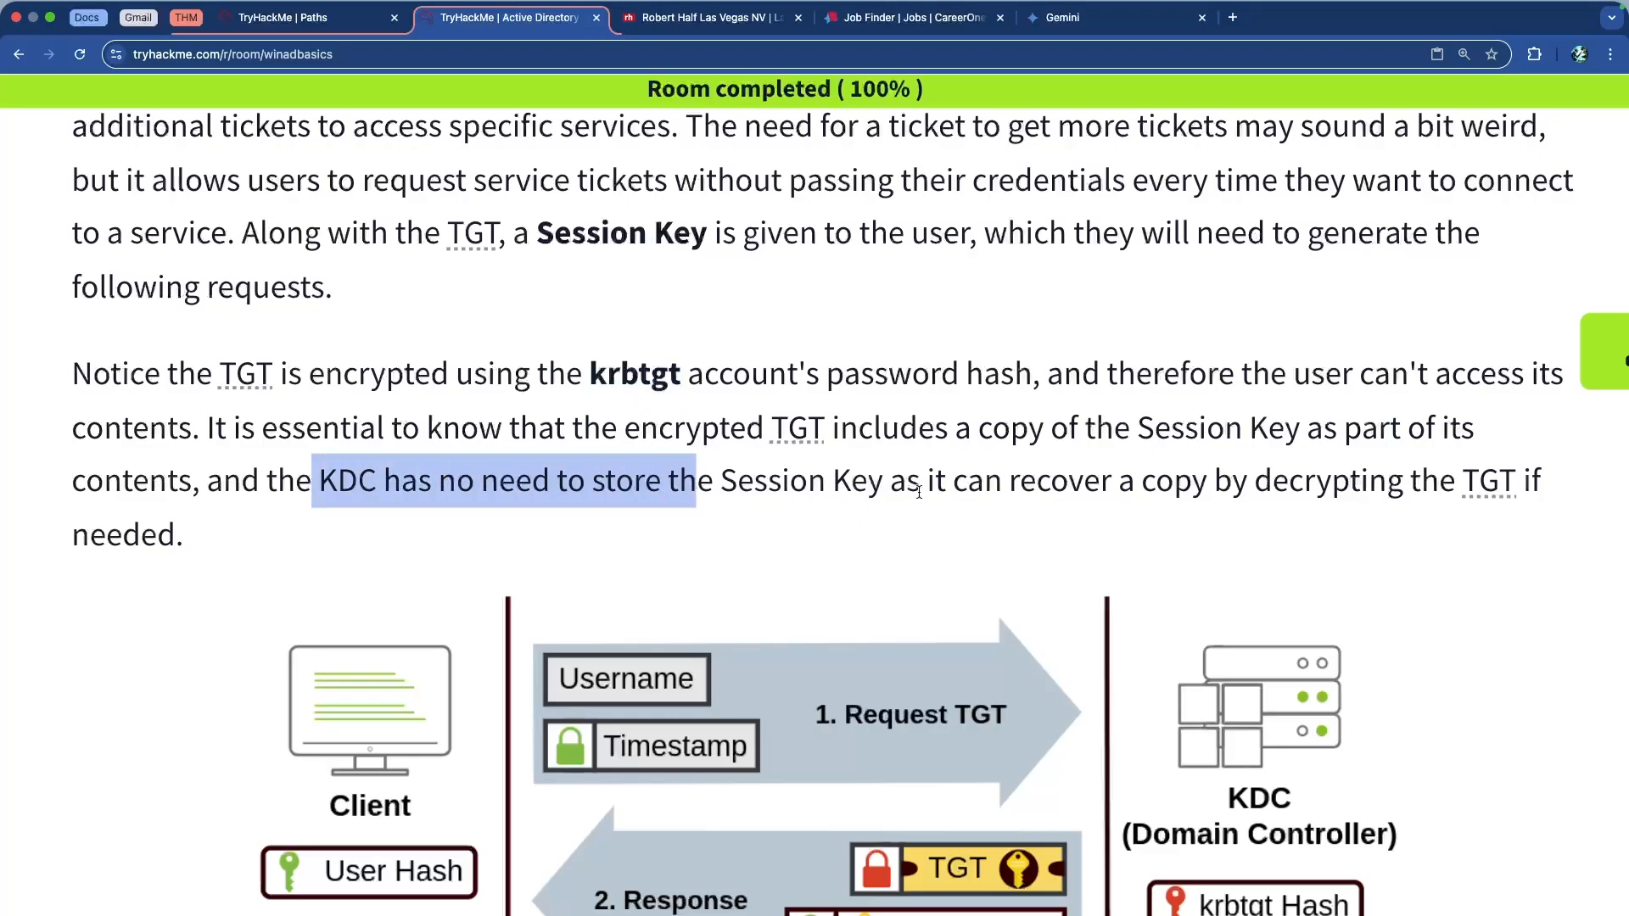